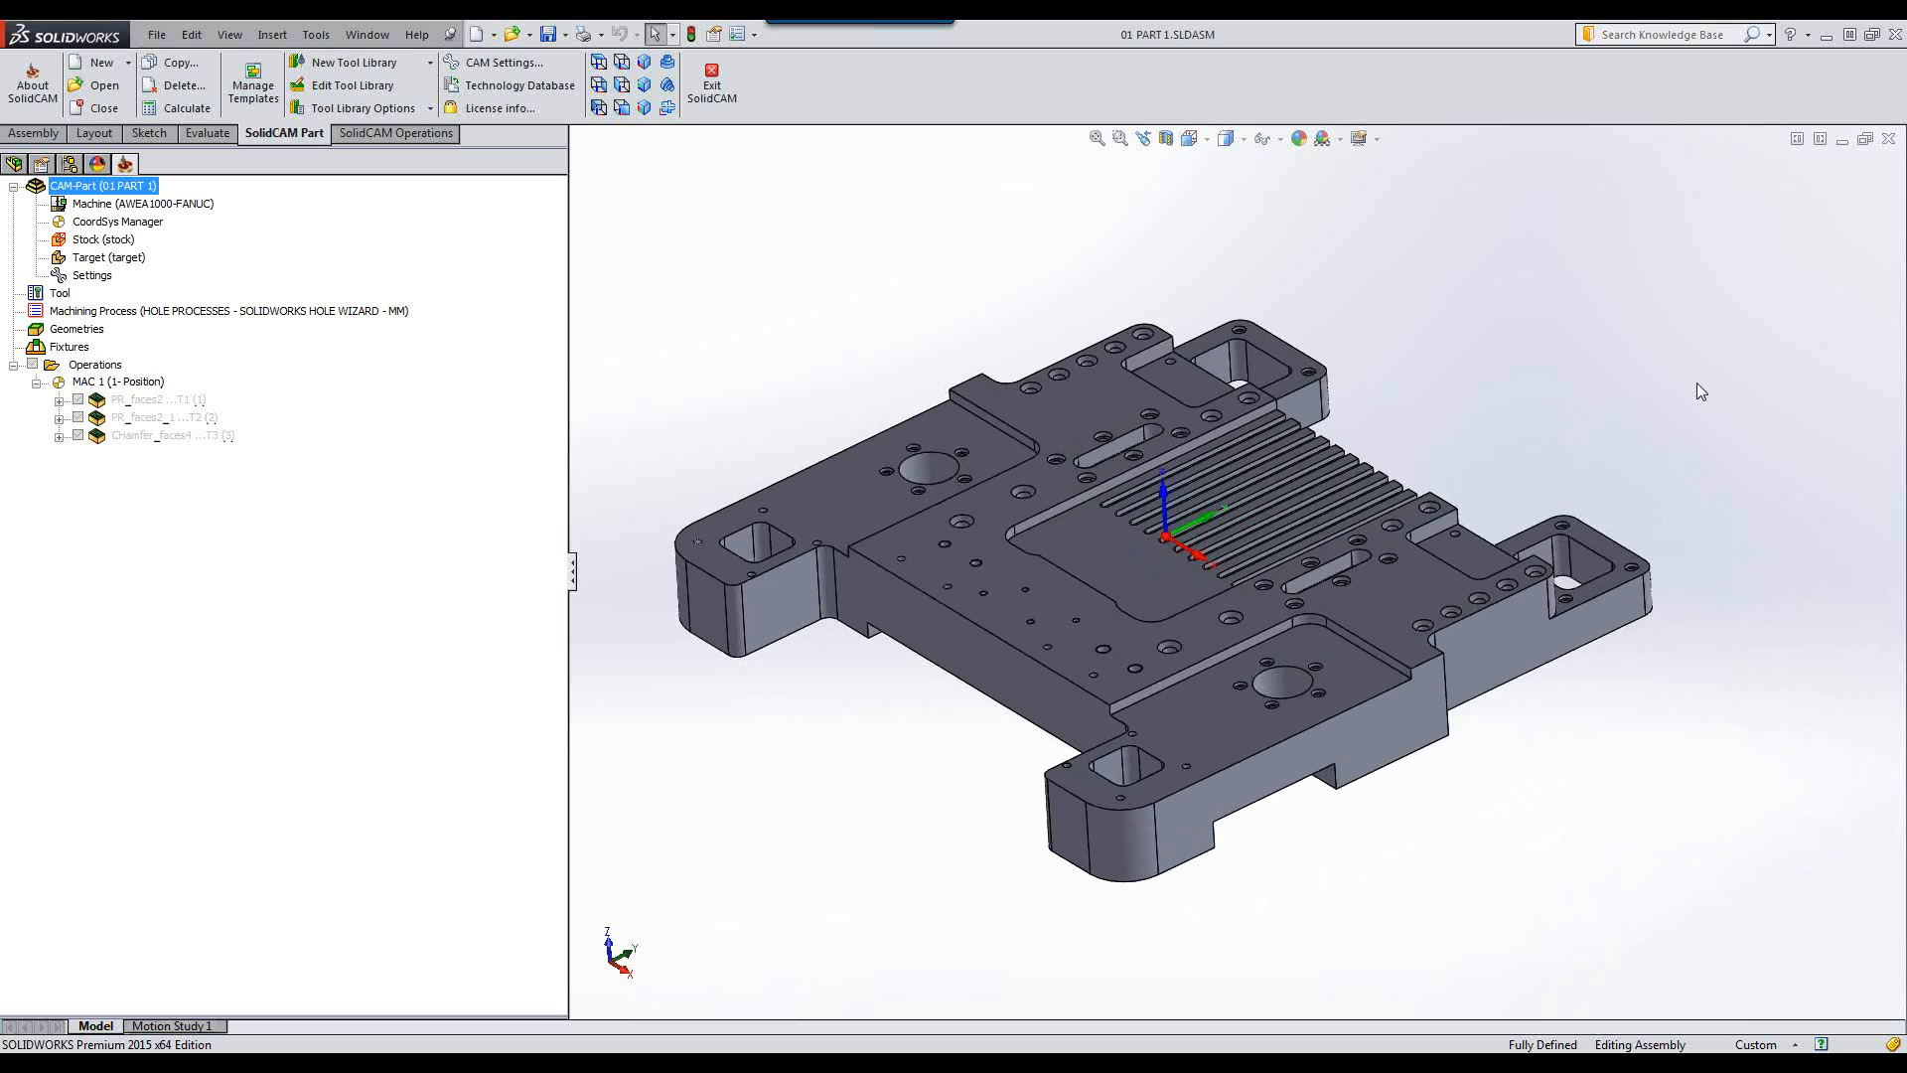
Examine the two lowered side faces of the plate, and the central pocket floor with its parallel open grooves.
click(1182, 664)
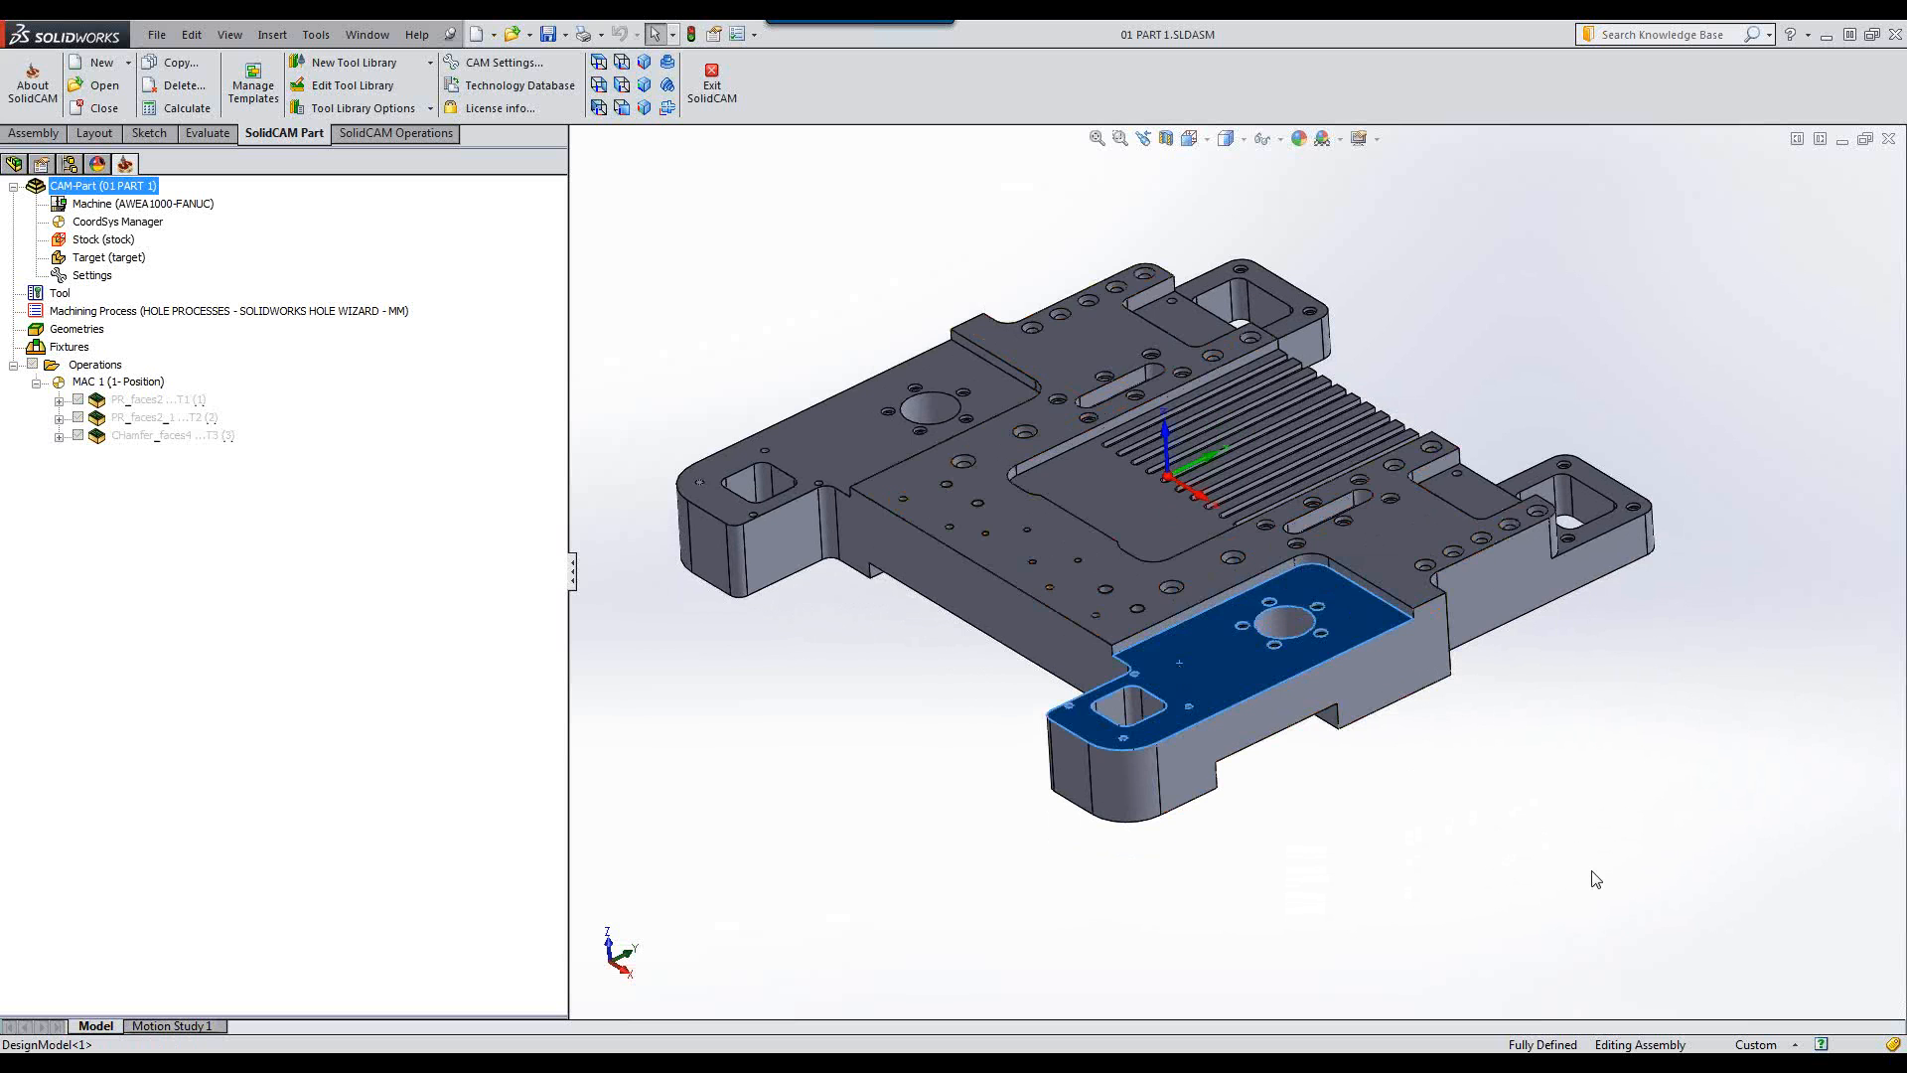
click(862, 443)
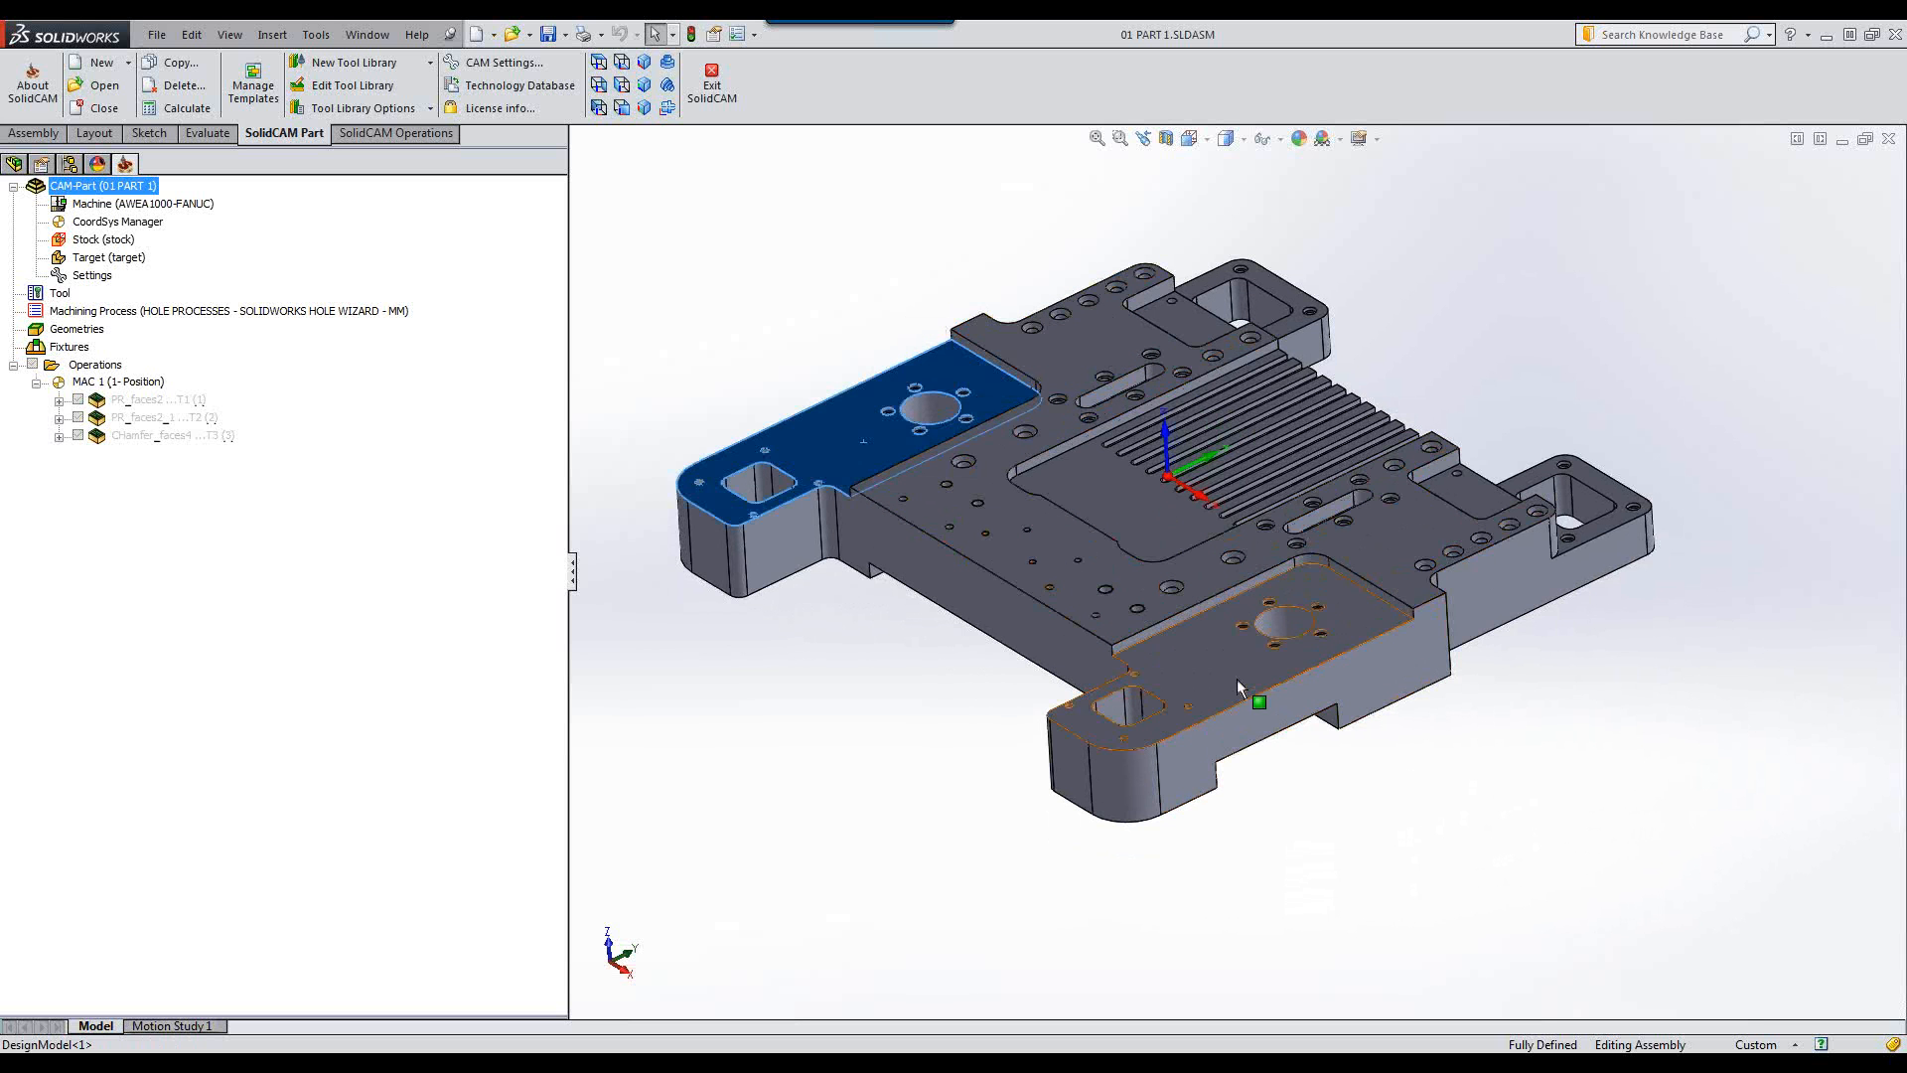
click(1237, 682)
click(1564, 804)
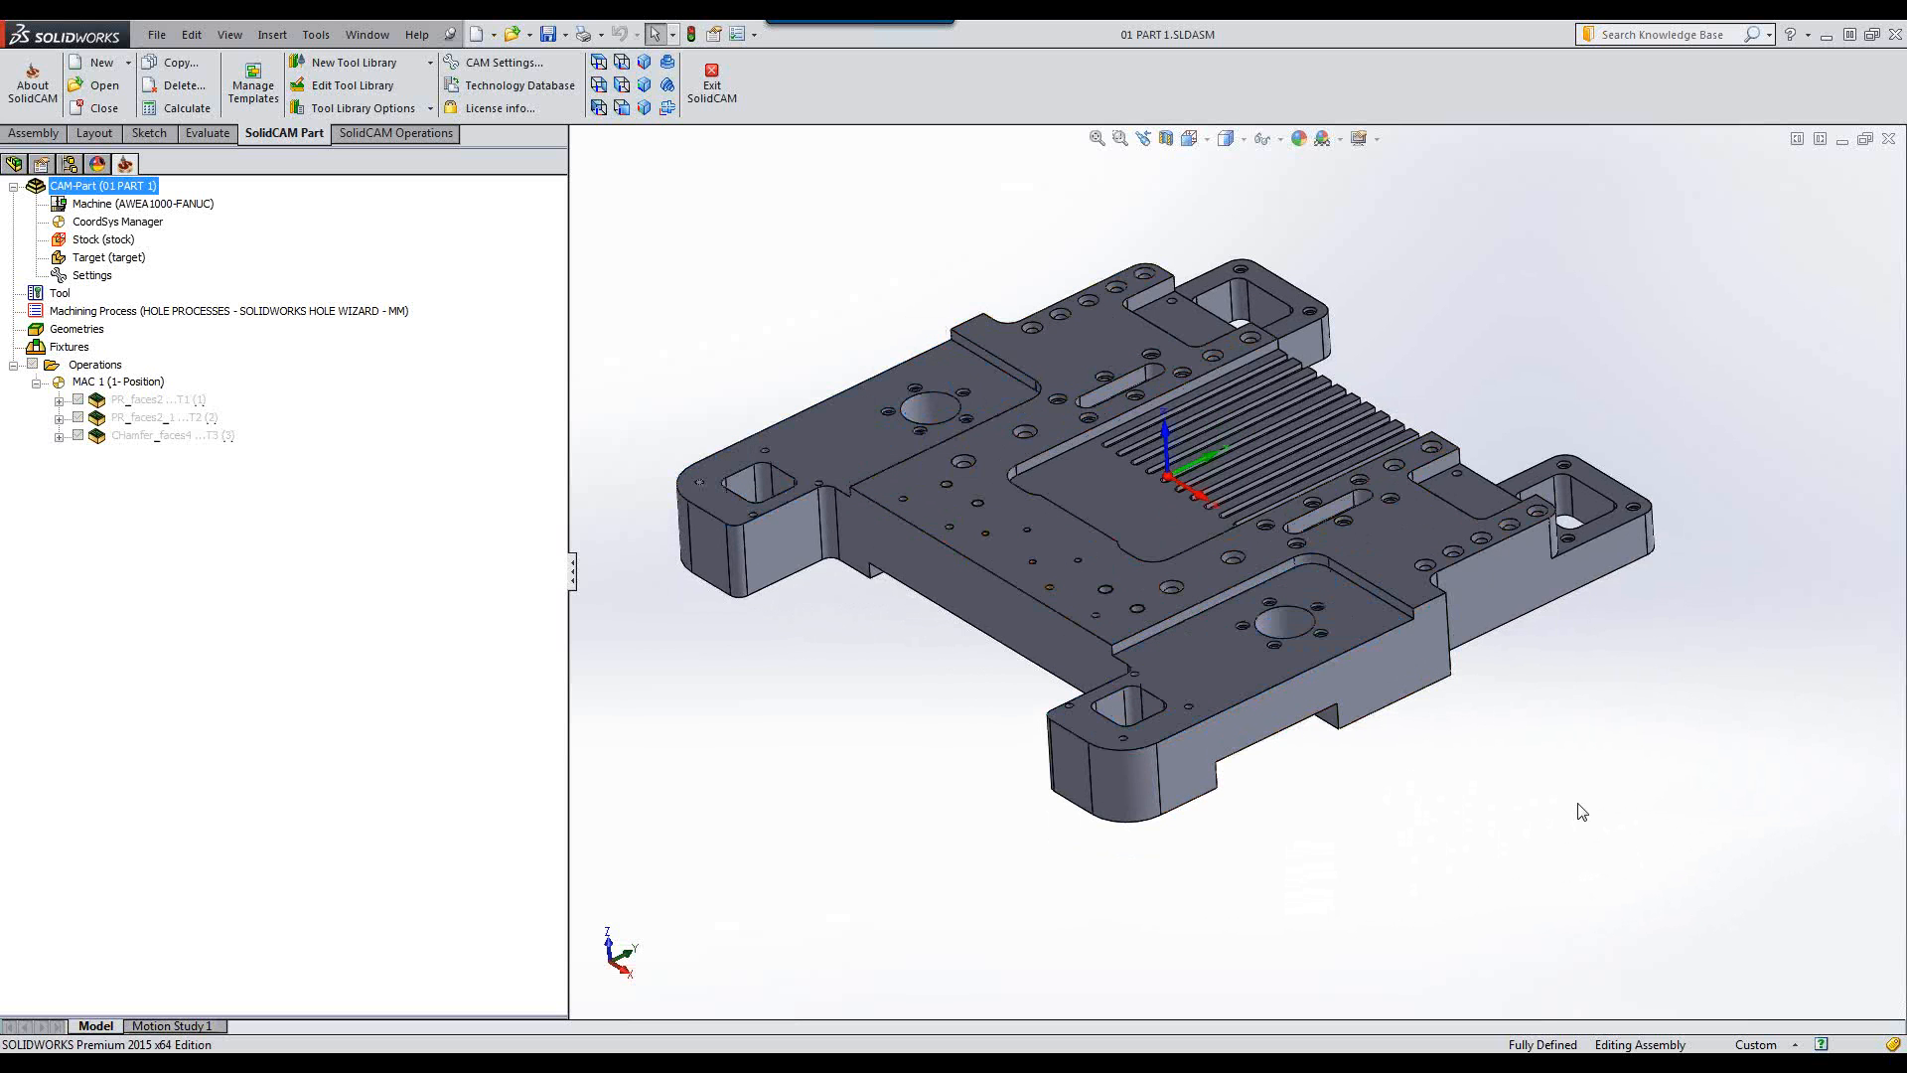
click(1146, 533)
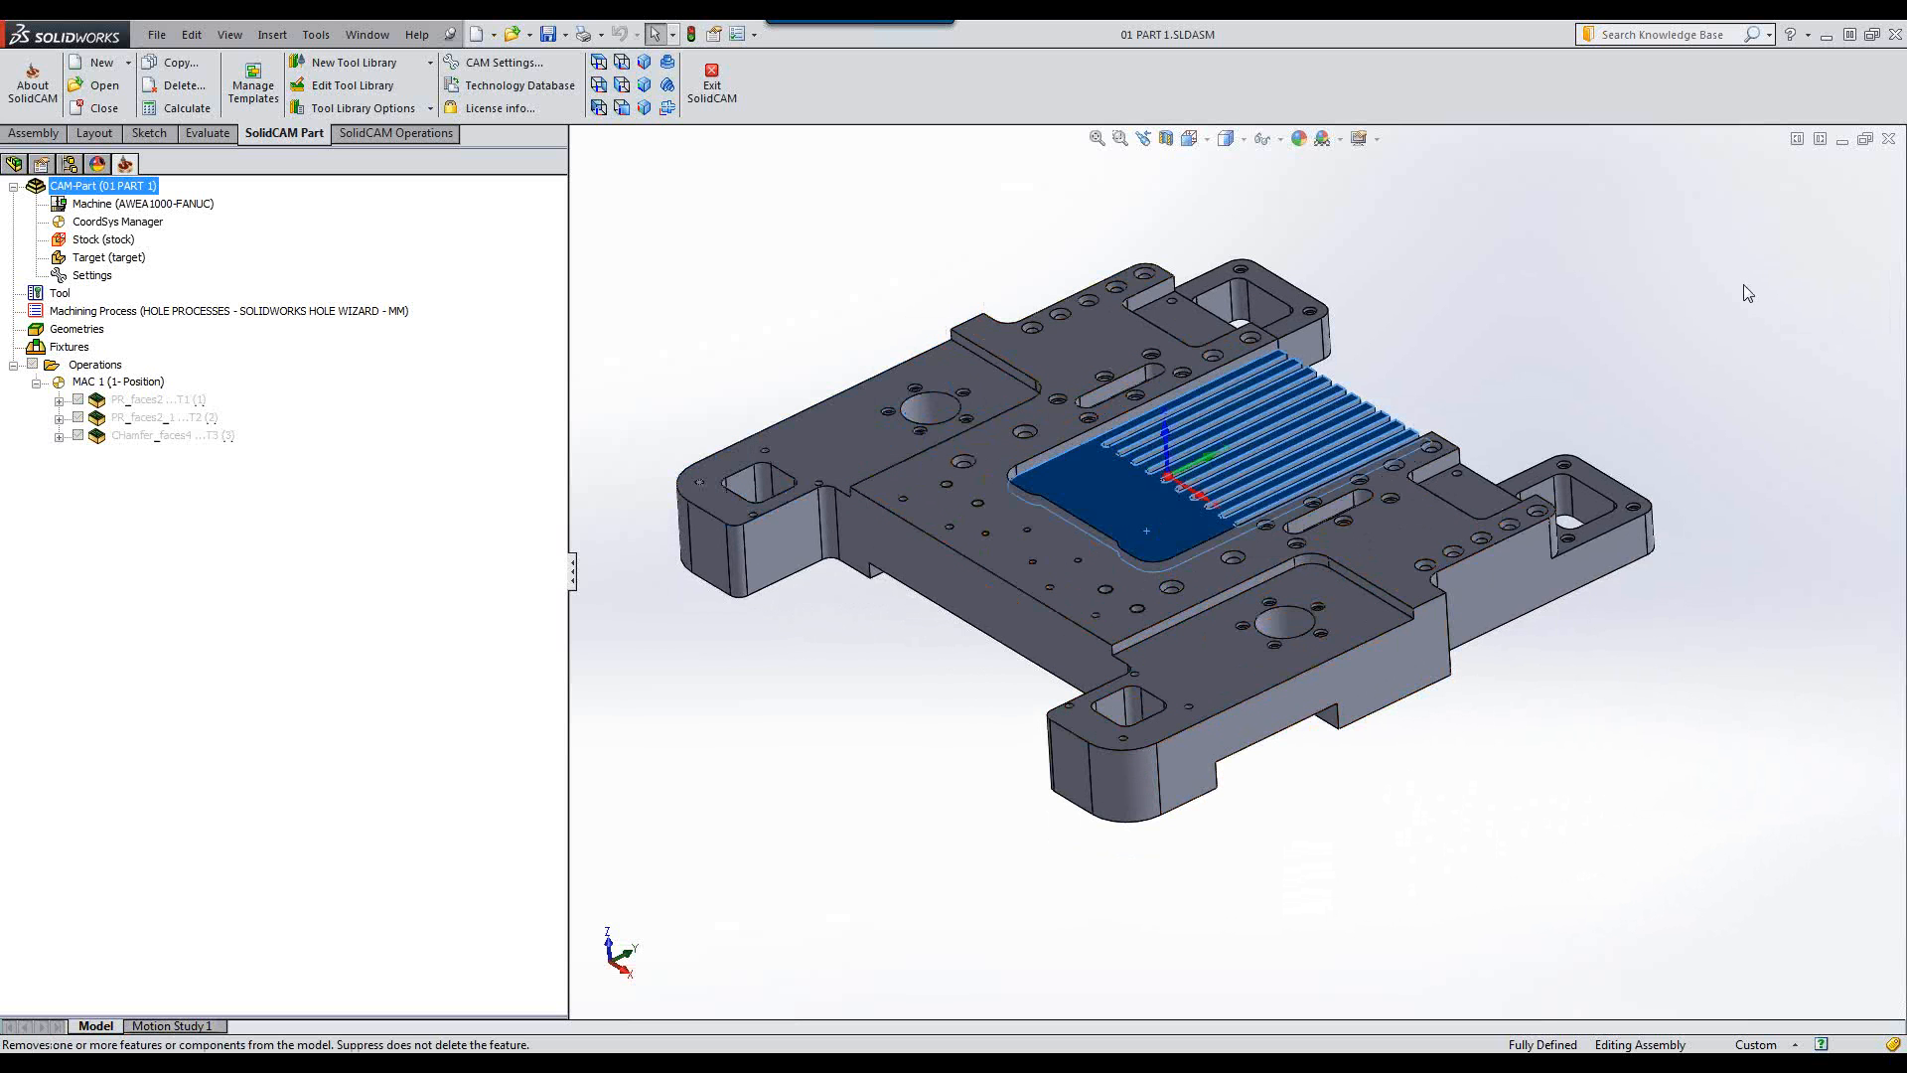
key(Left)
key(Left)
key(Left)
key(Left)
key(Left)
key(Left)
key(Left)
key(Left)
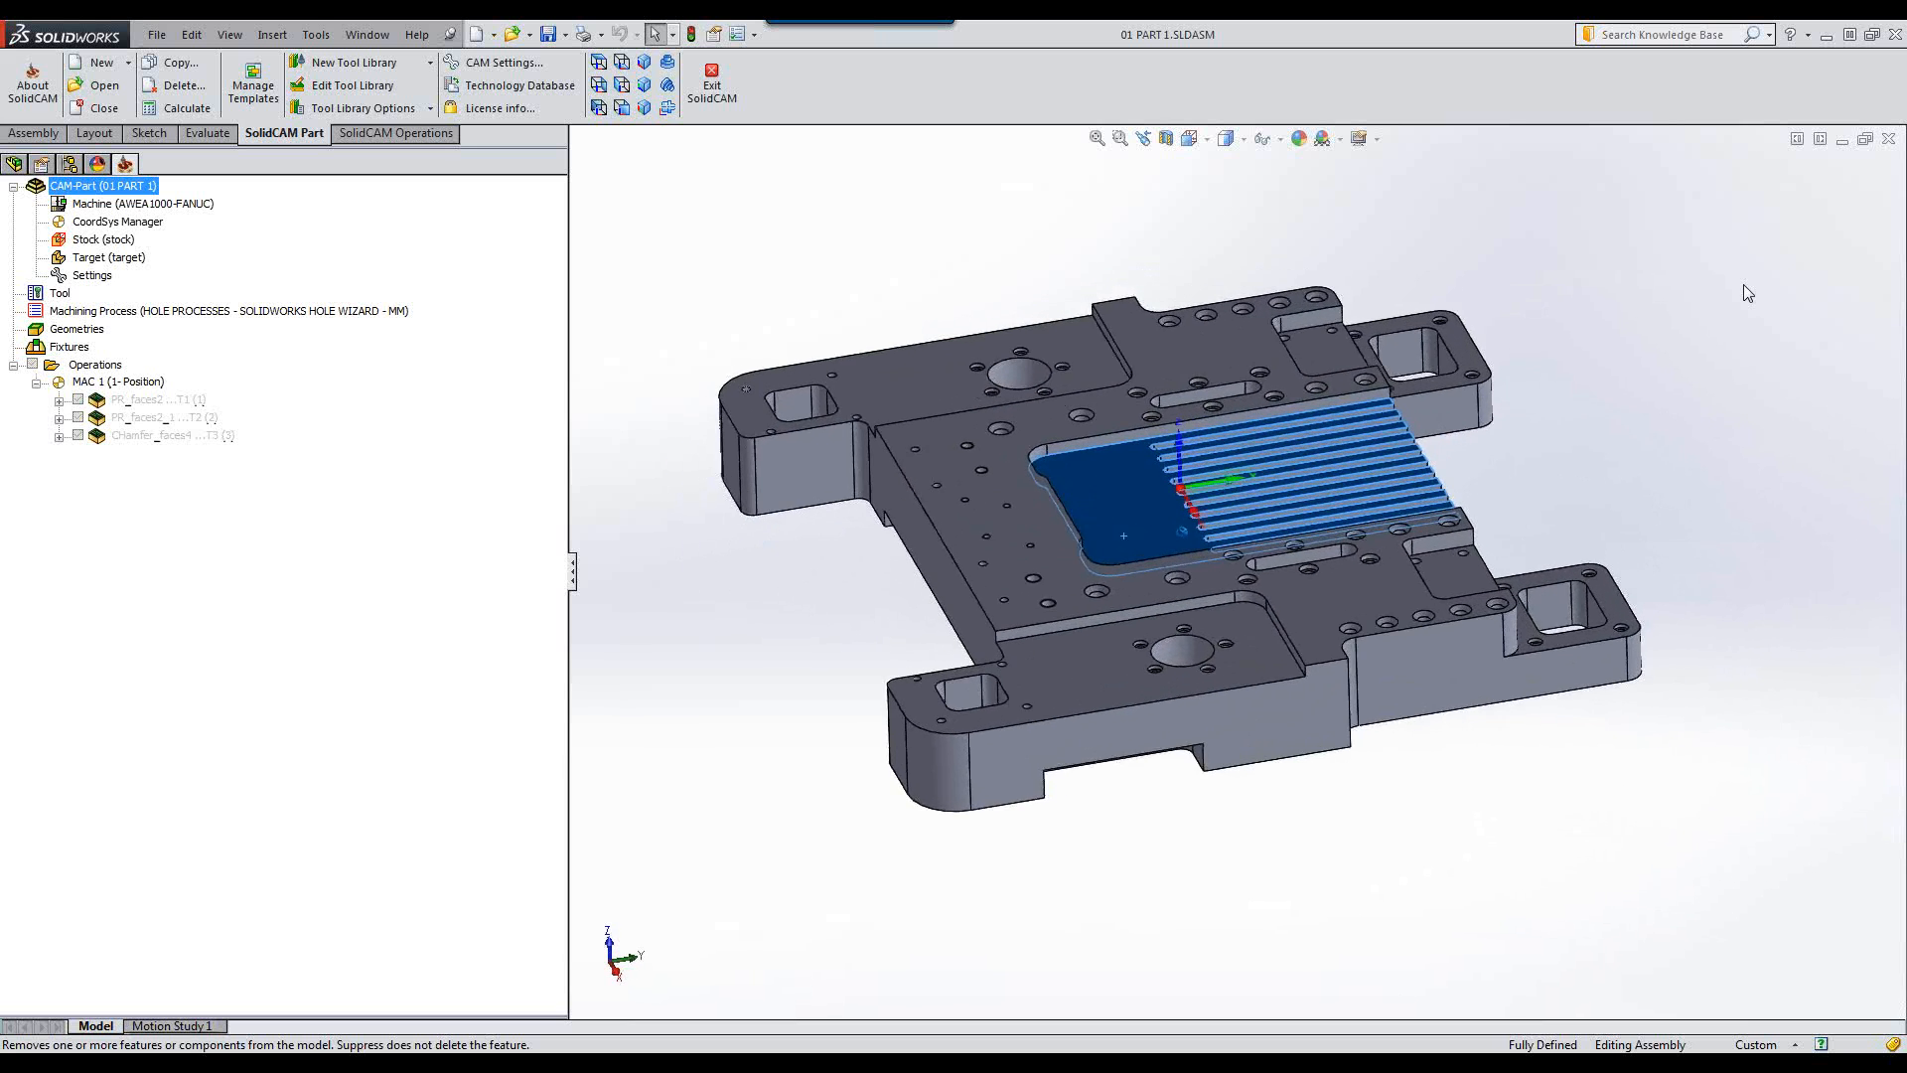
key(Up)
key(Up)
key(Up)
key(Up)
key(shift+z)
key(shift+z)
key(shift+z)
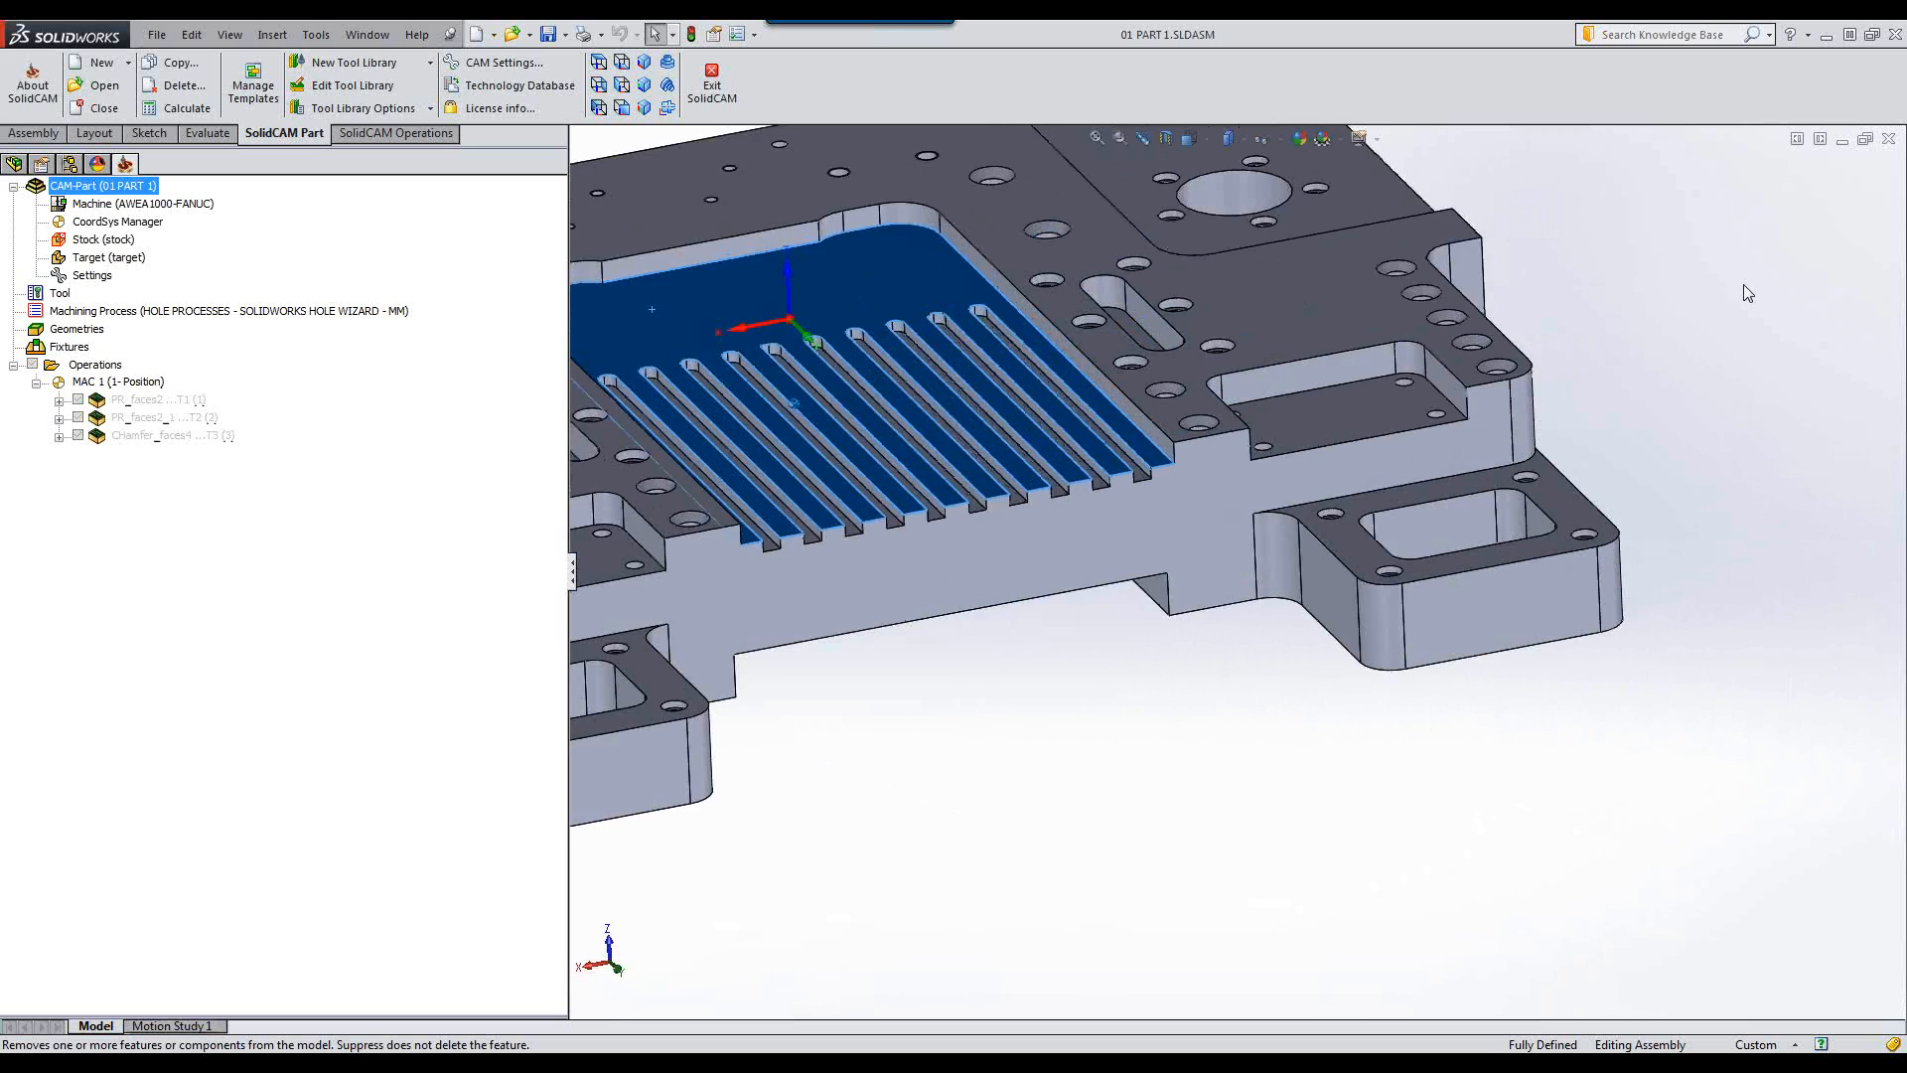
scroll(1201, 468, down, 3)
click(1105, 497)
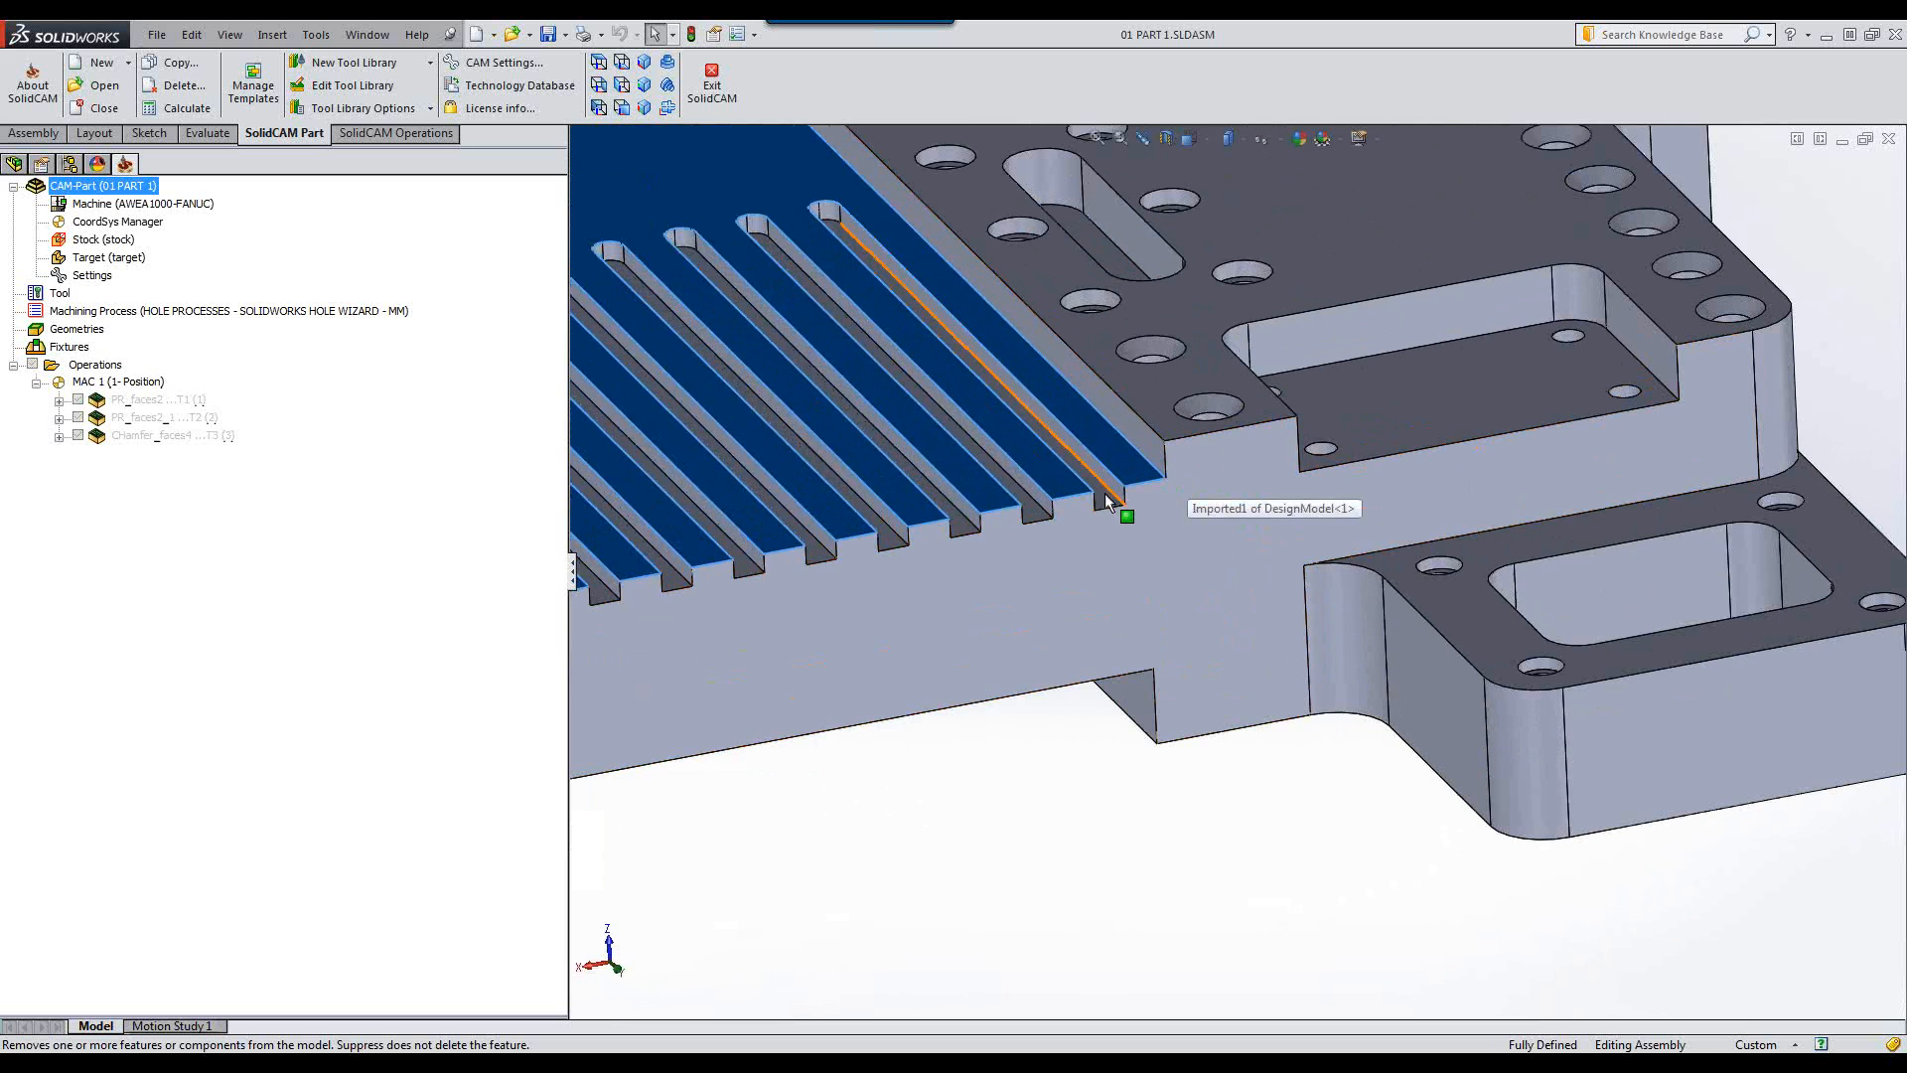
scroll(1078, 720, up, 2)
key(Escape)
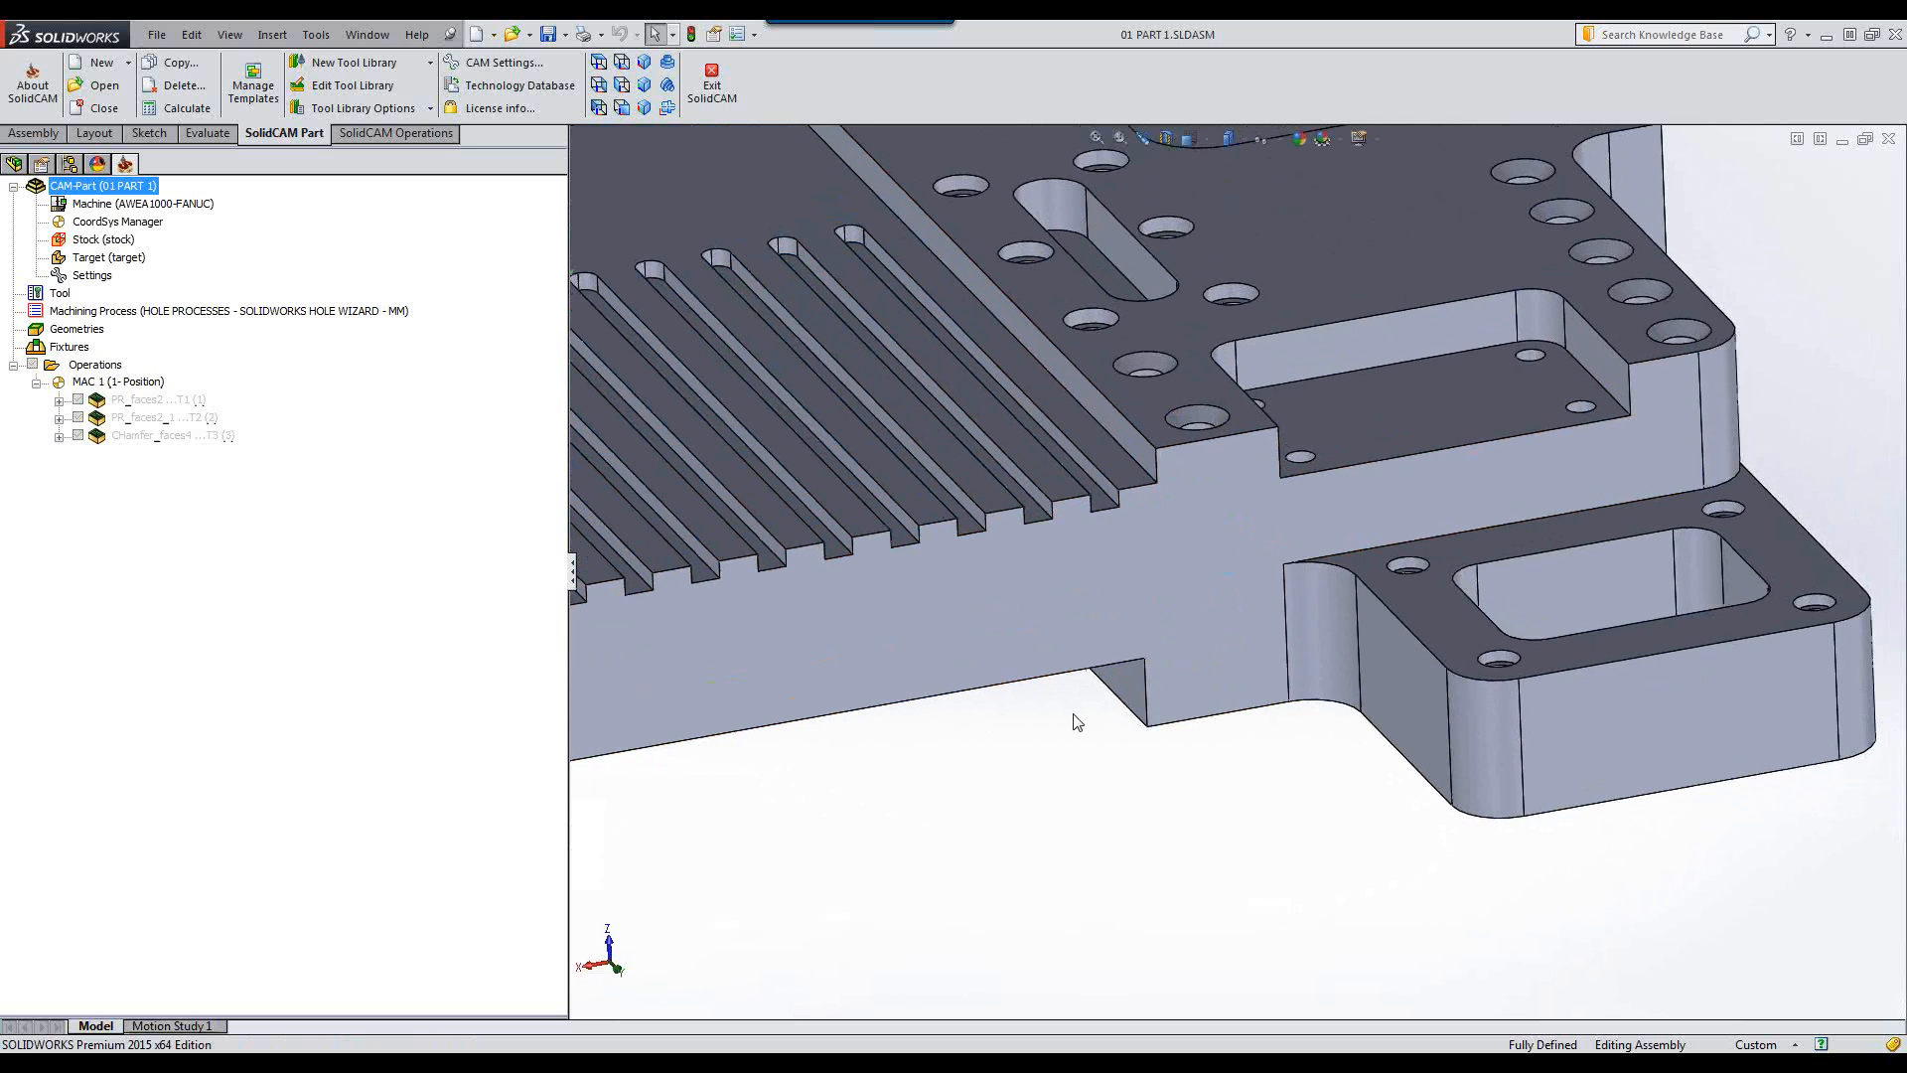
Examine the shallow rectangular recess beside the grooves and the lower corner feet with their through openings.
click(1380, 413)
scroll(1093, 636, up, 3)
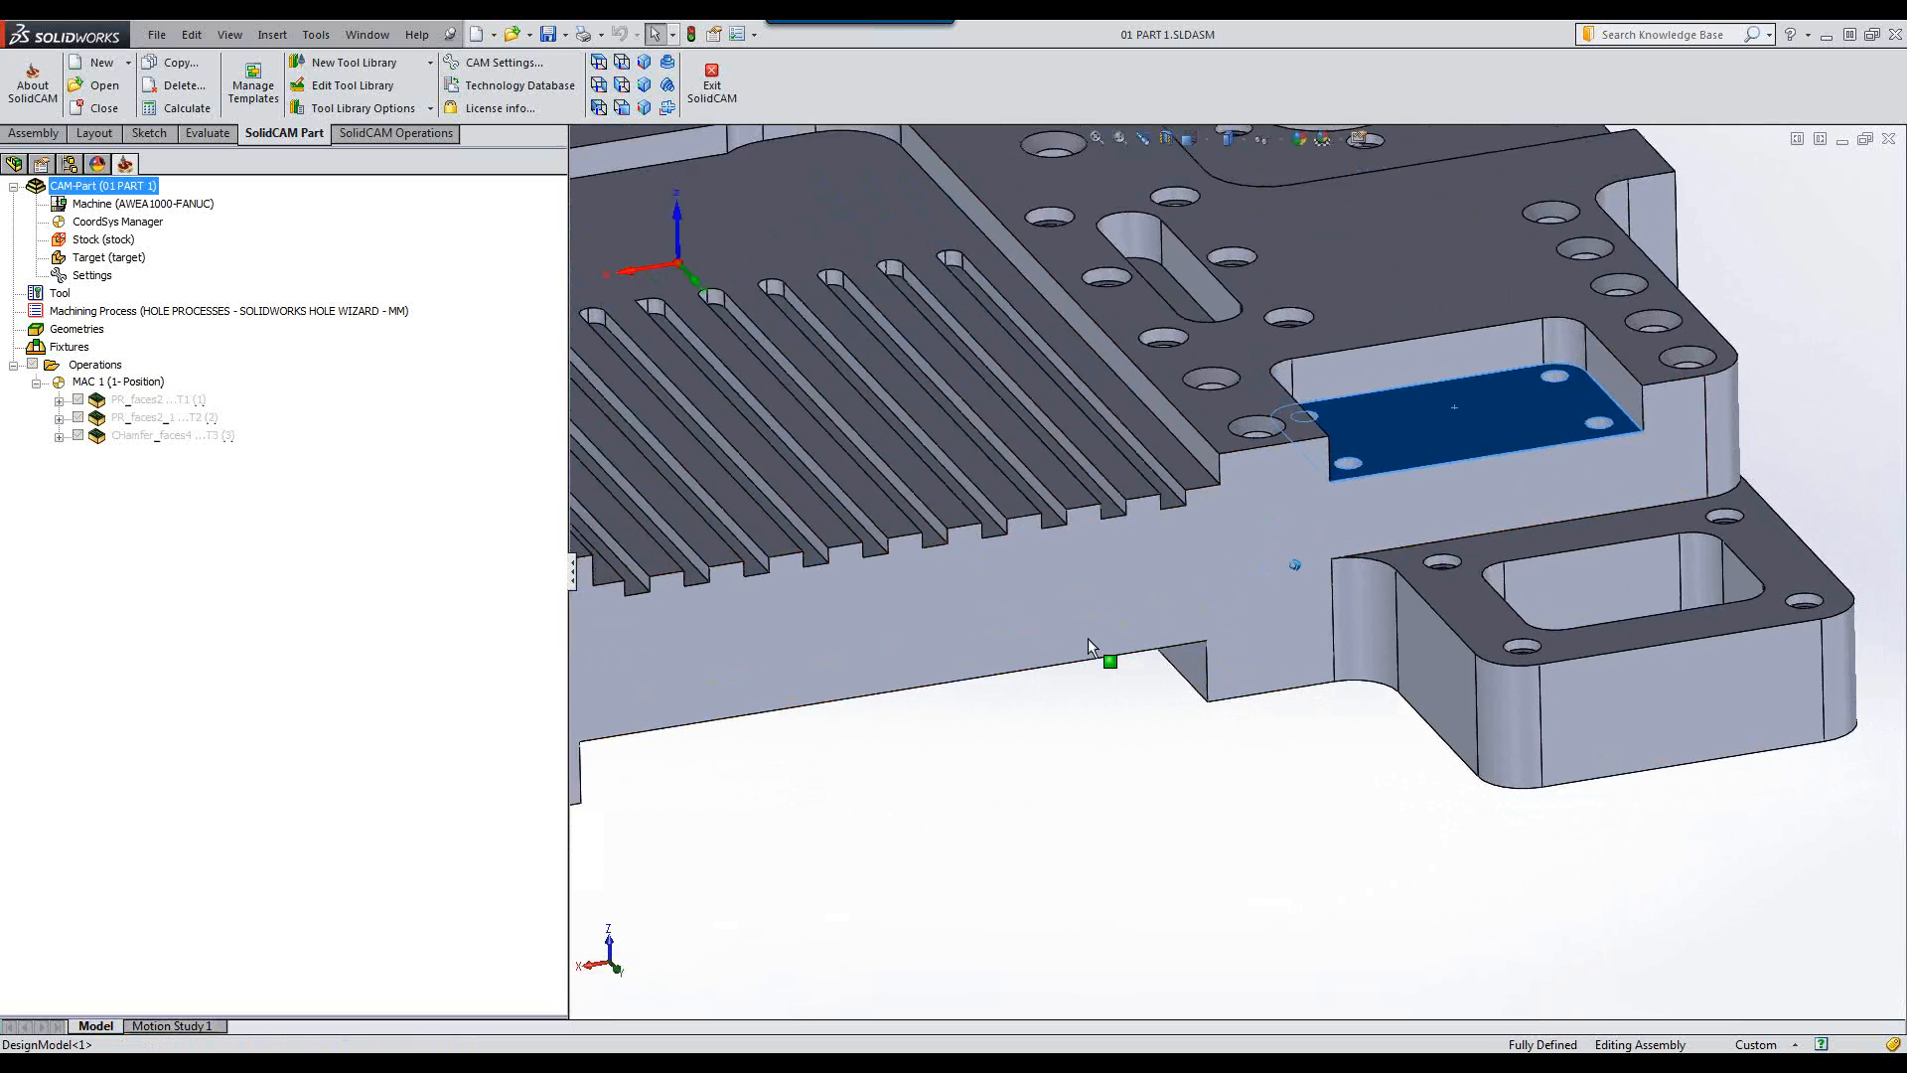
middle_drag(972, 659, 993, 654)
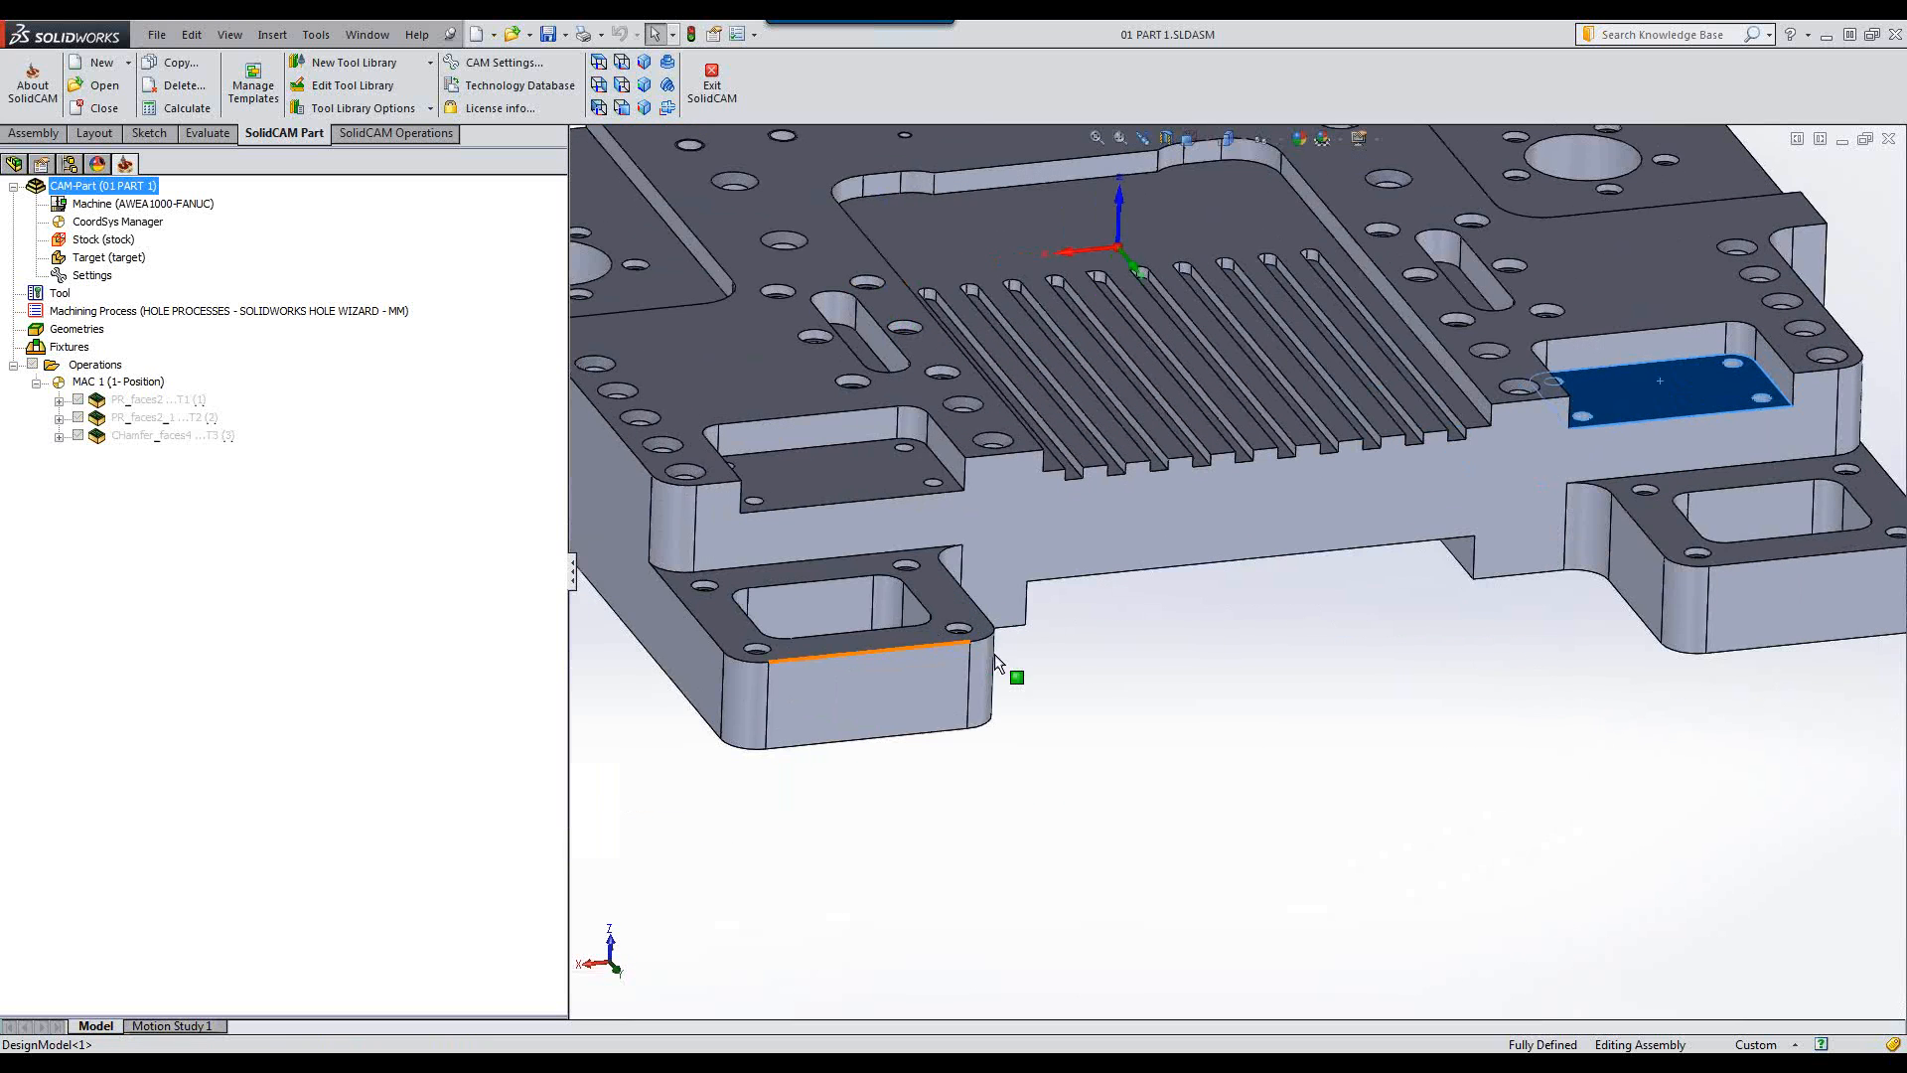
click(1654, 524)
middle_drag(1089, 732, 1218, 669)
middle_drag(1417, 617, 1469, 313)
click(646, 343)
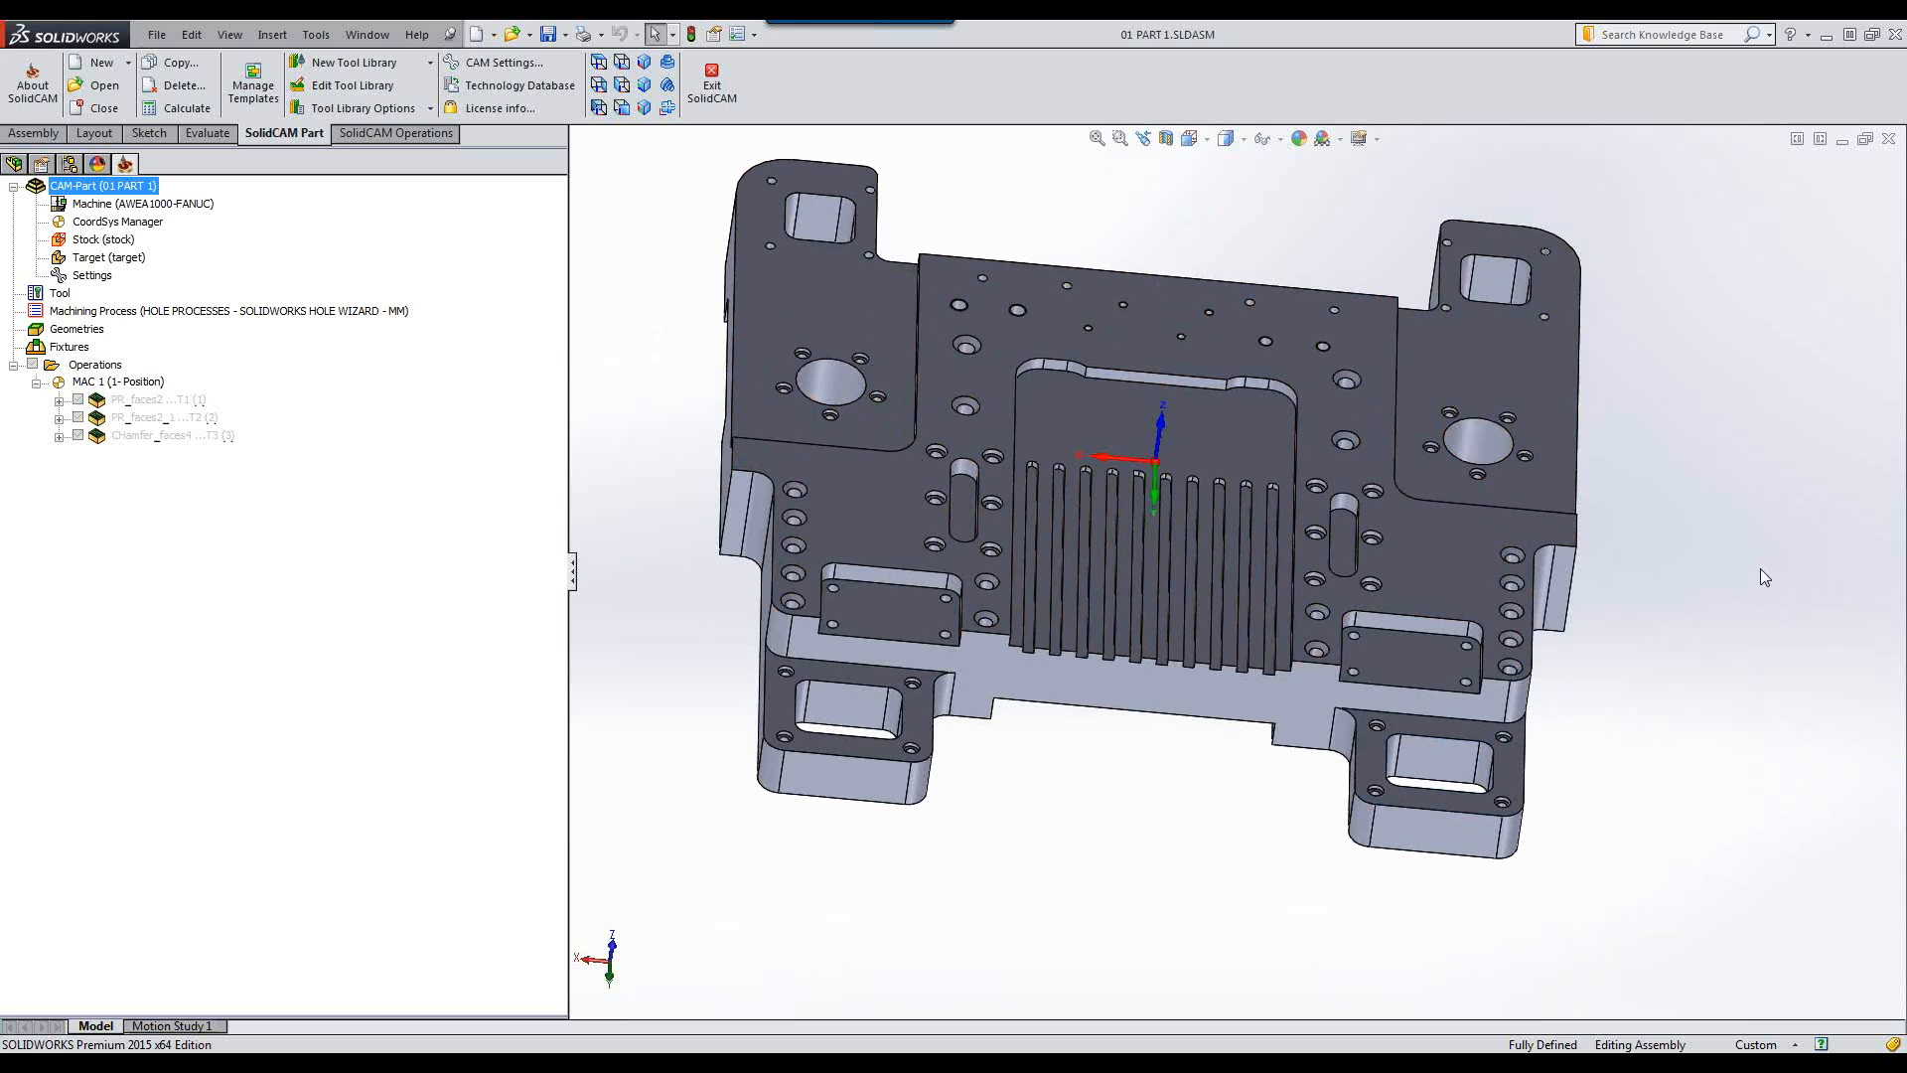
middle_drag(1760, 568, 1760, 568)
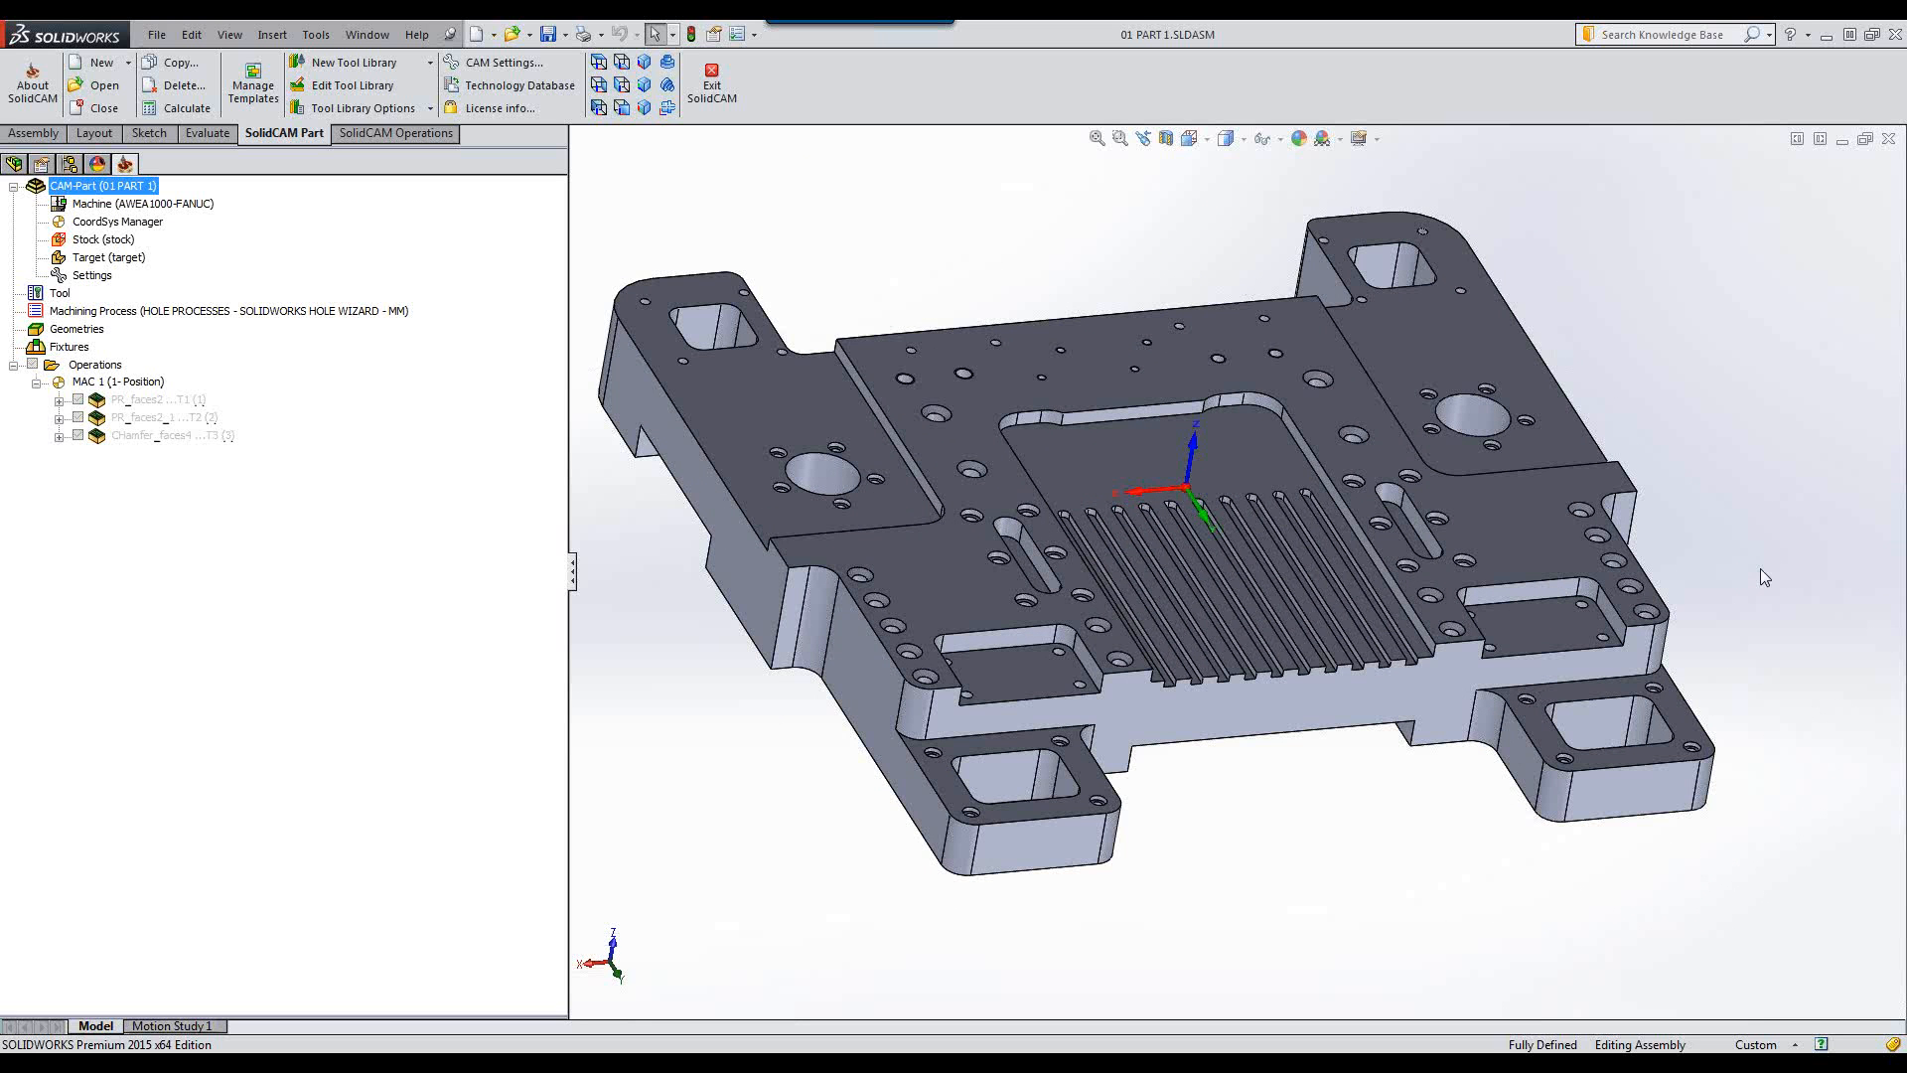
Review the part's pocket types: lowered side face, grooved pocket, open recess, slot, foot opening and large round bore.
click(1458, 359)
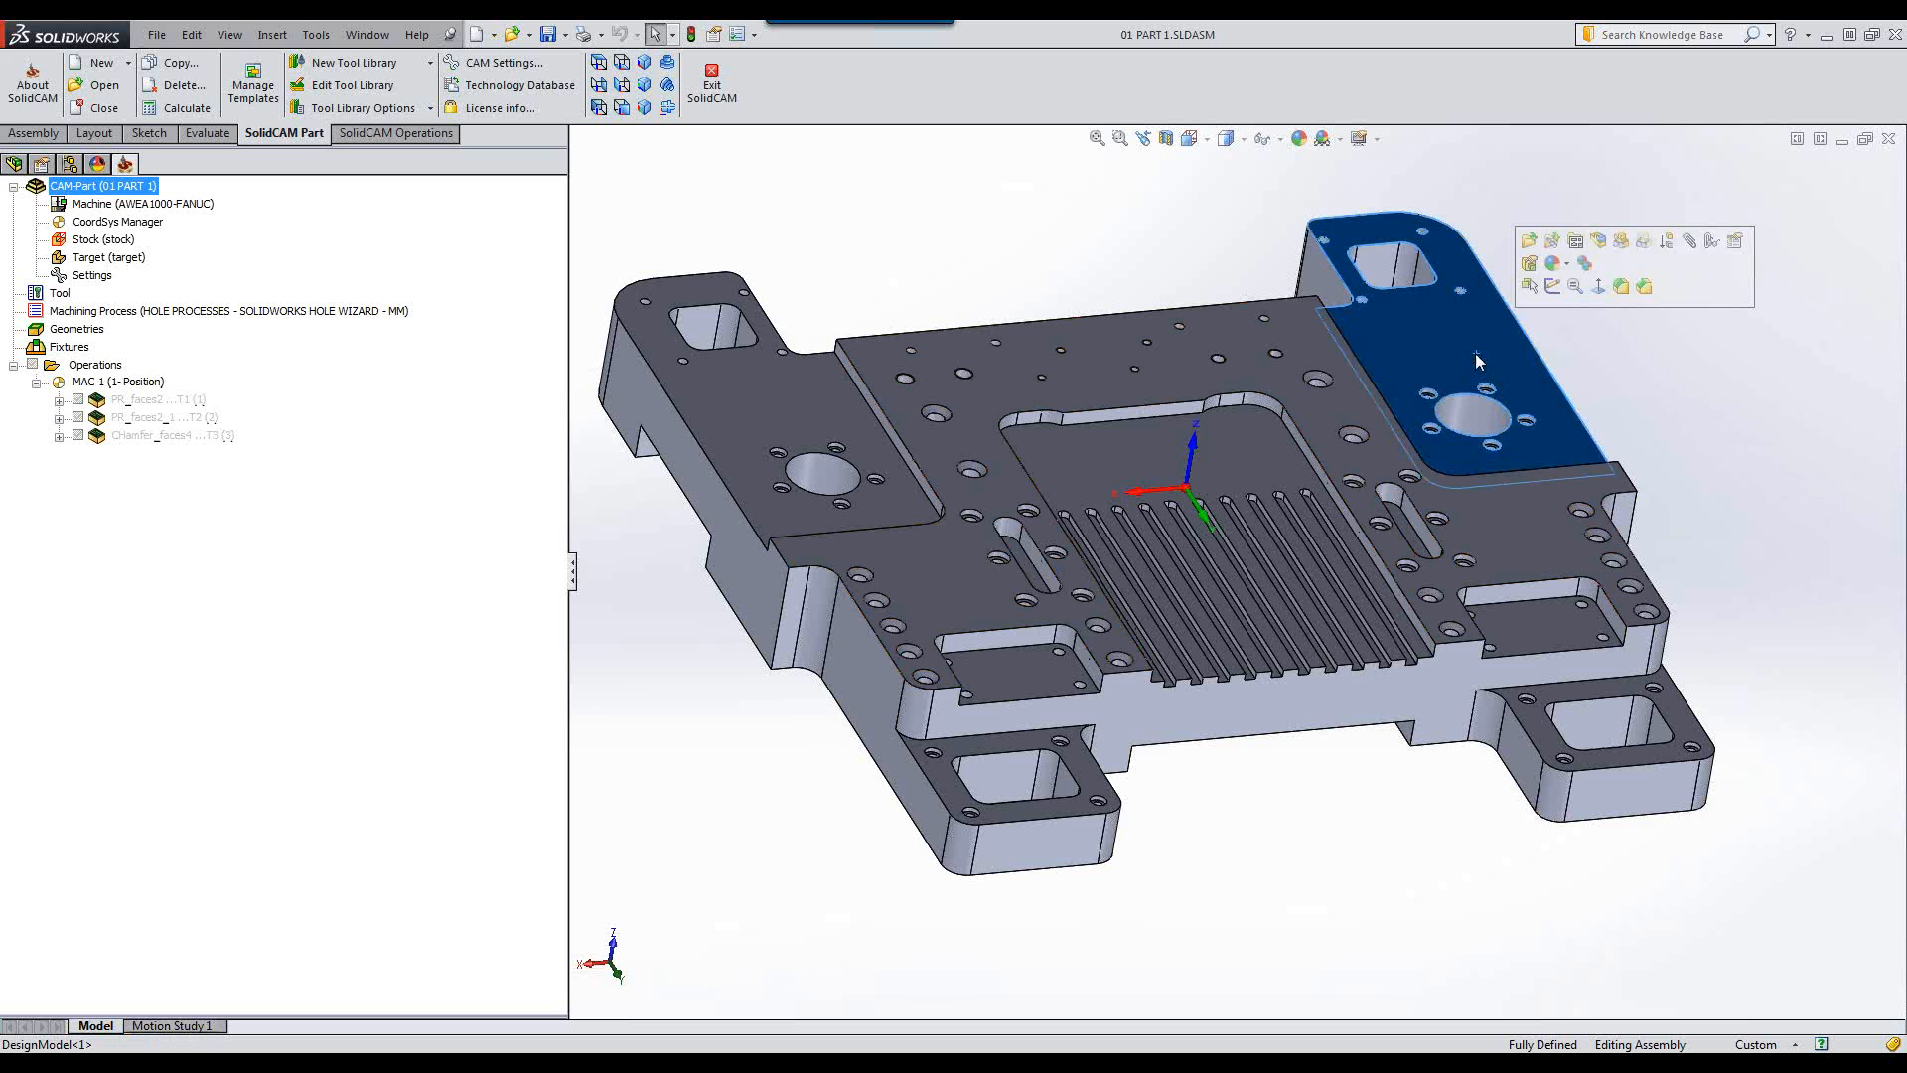
click(1108, 467)
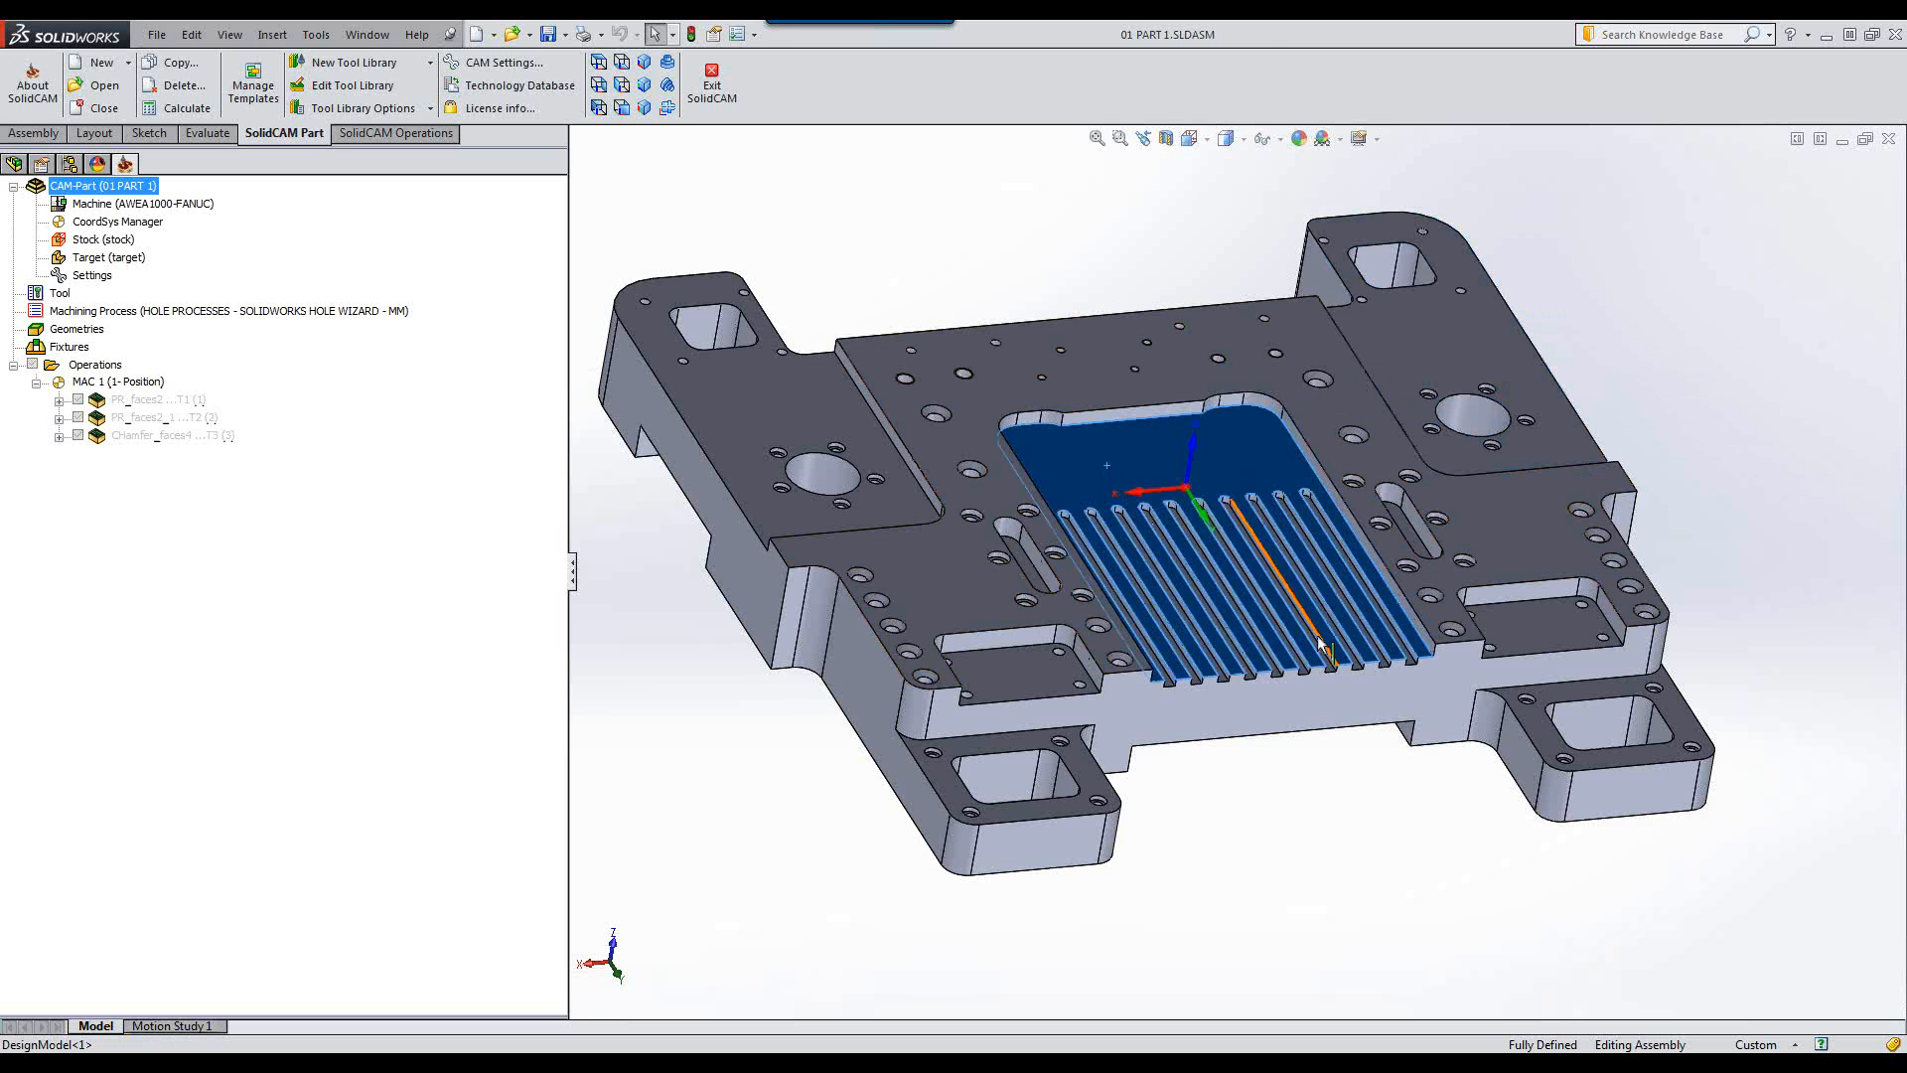
scroll(1391, 658, down, 4)
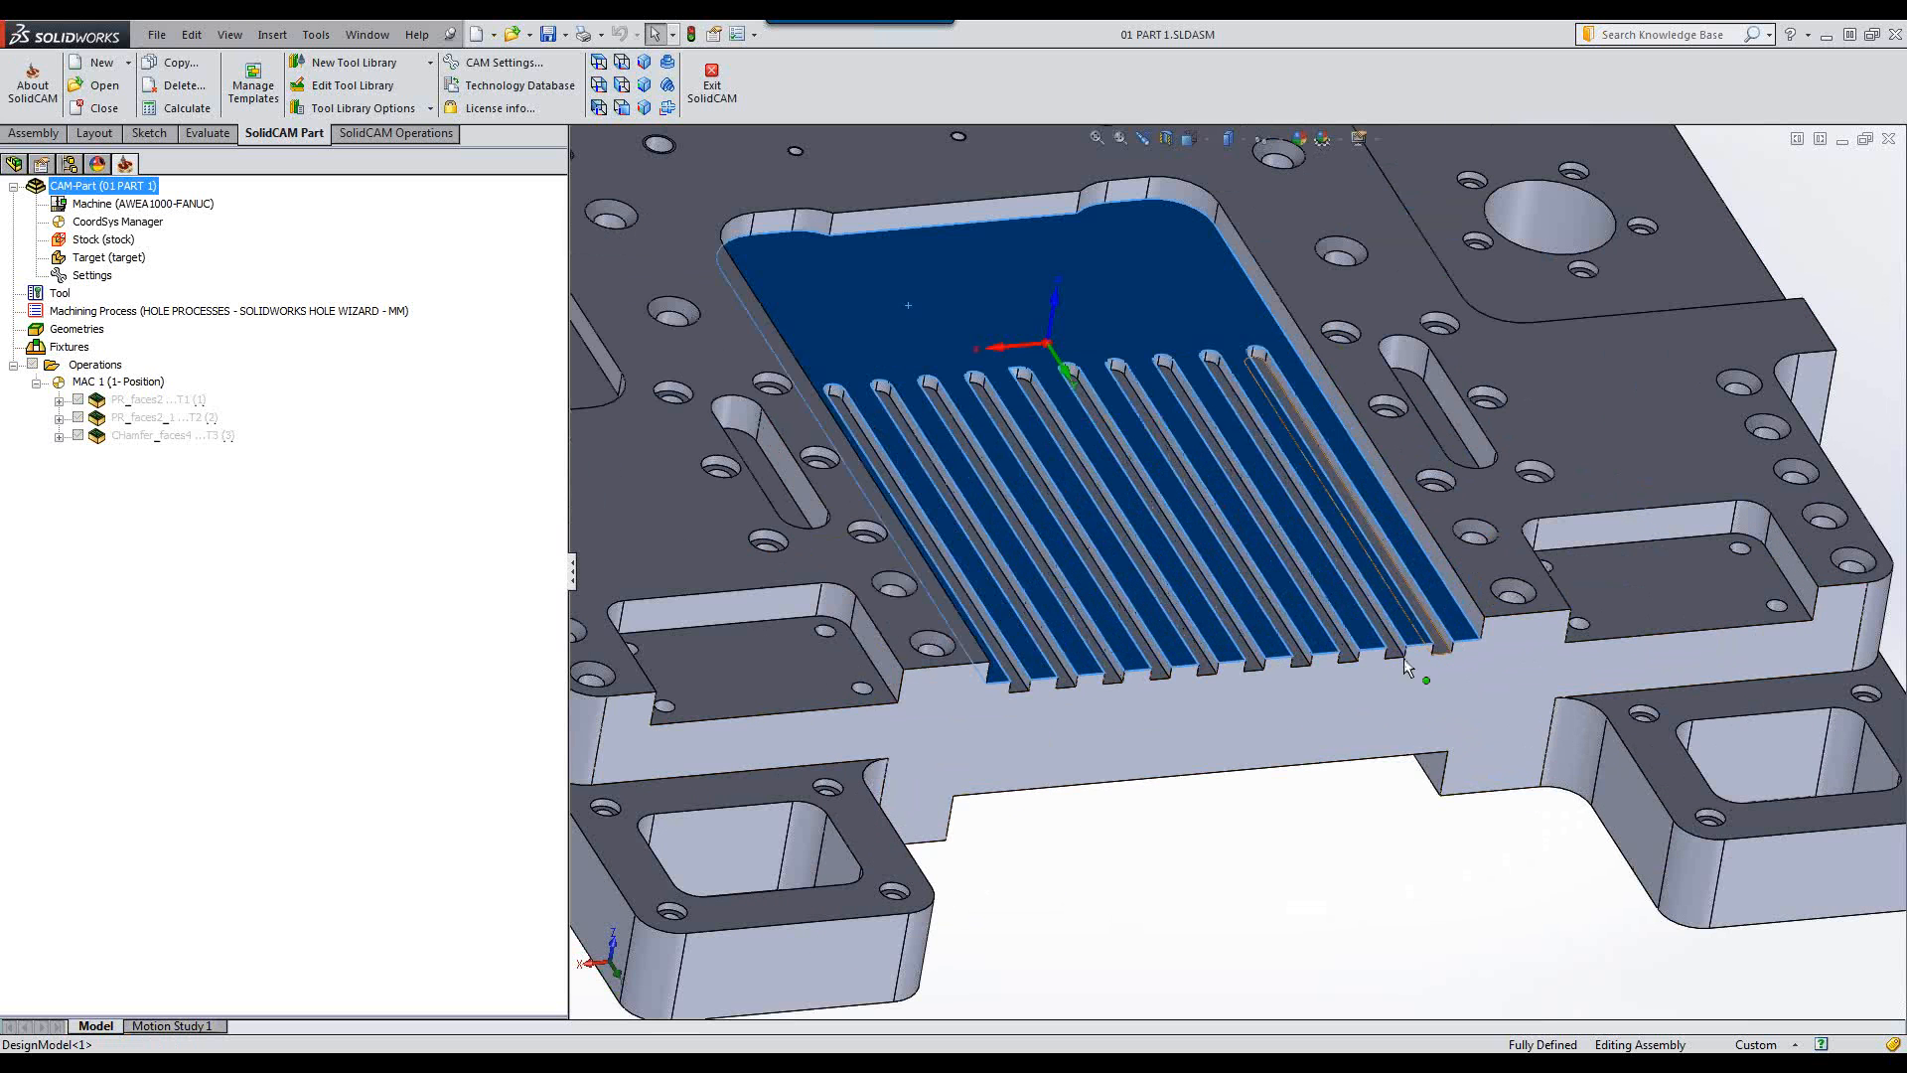
click(1607, 599)
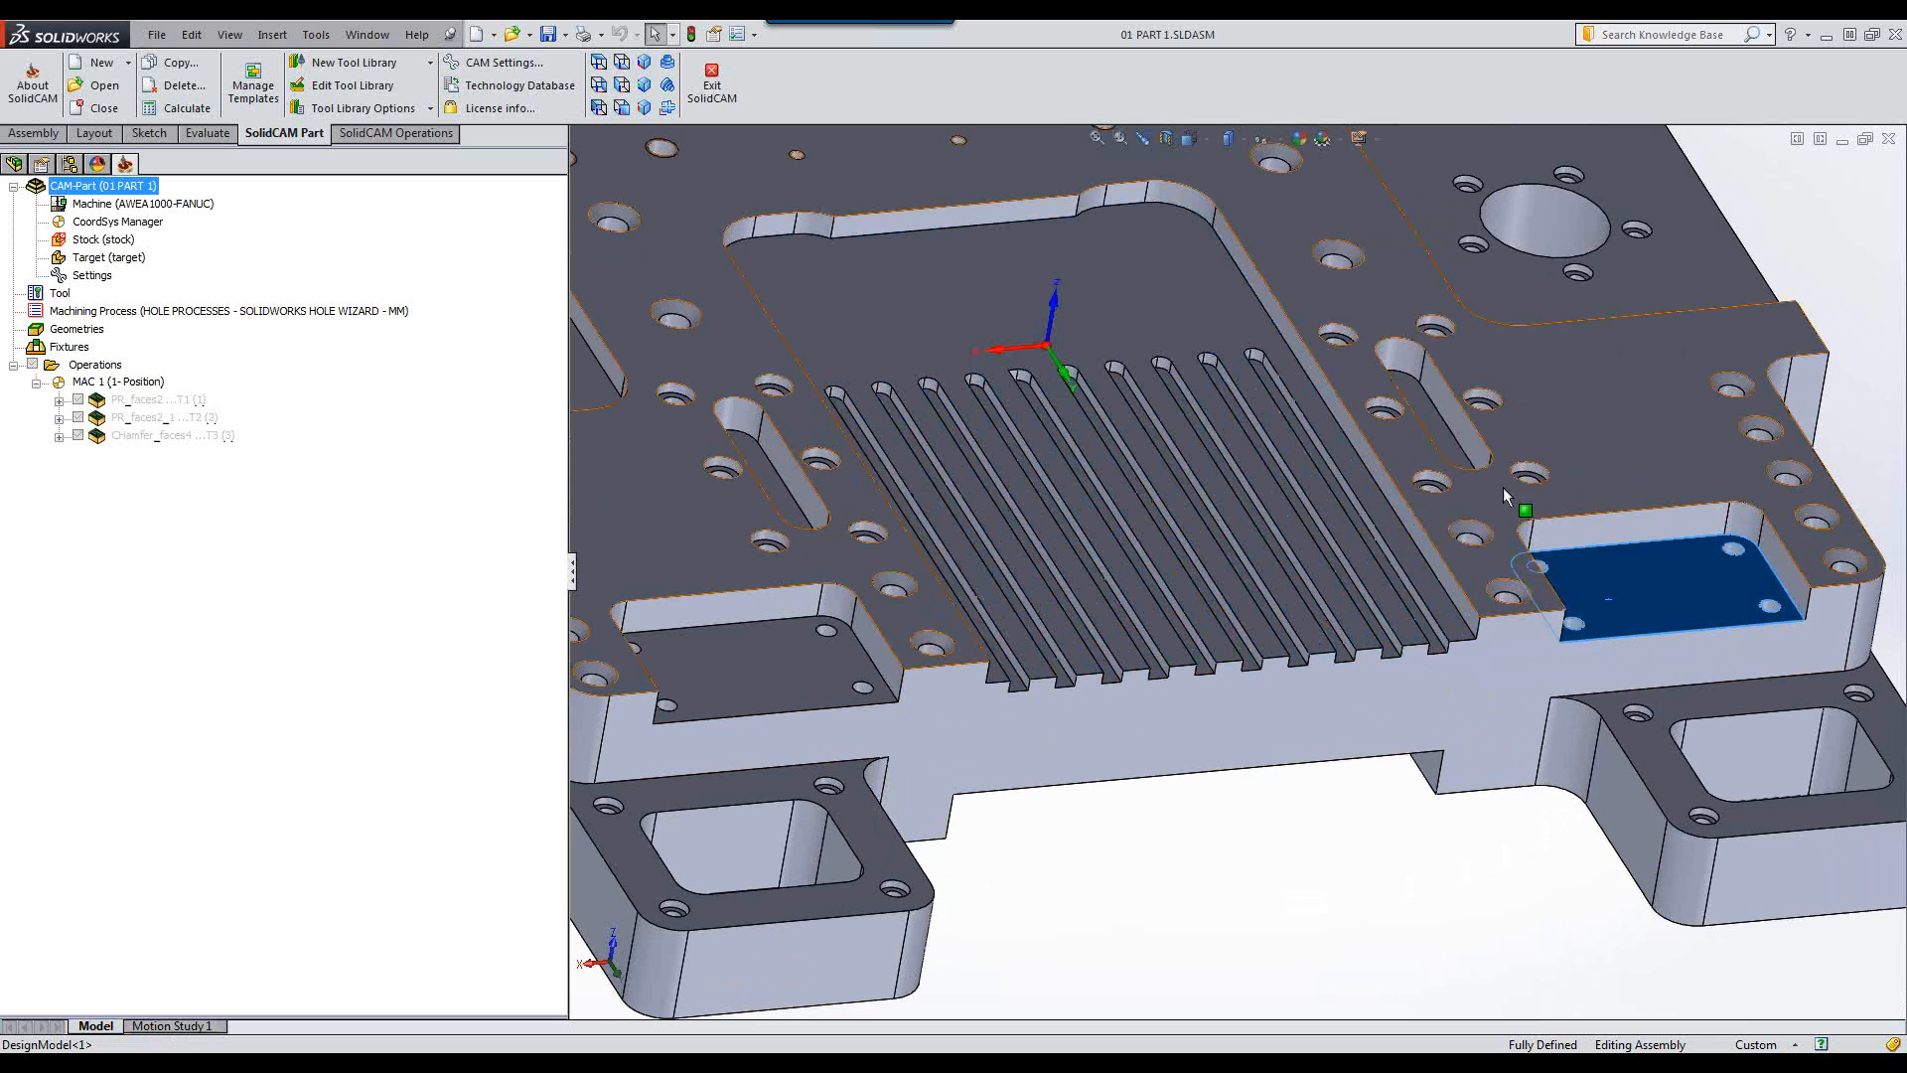
click(1453, 440)
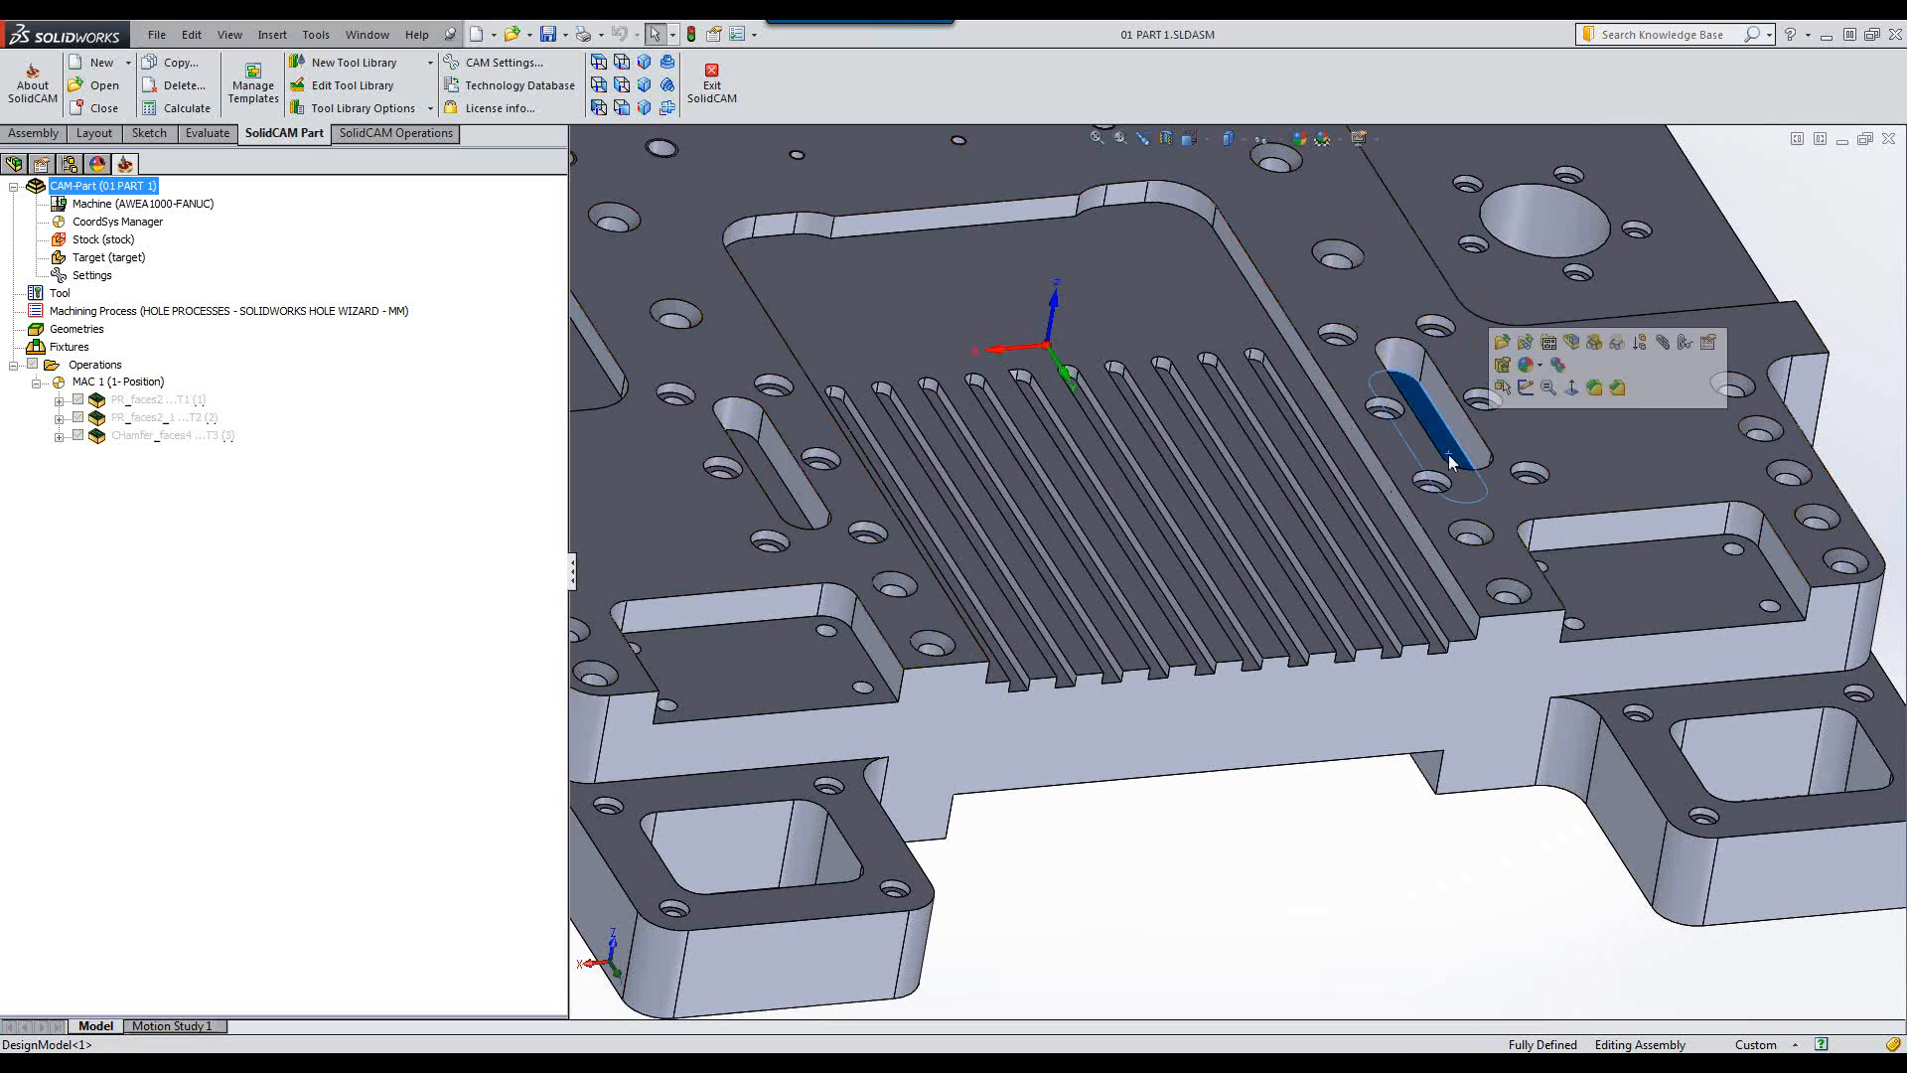
click(1675, 765)
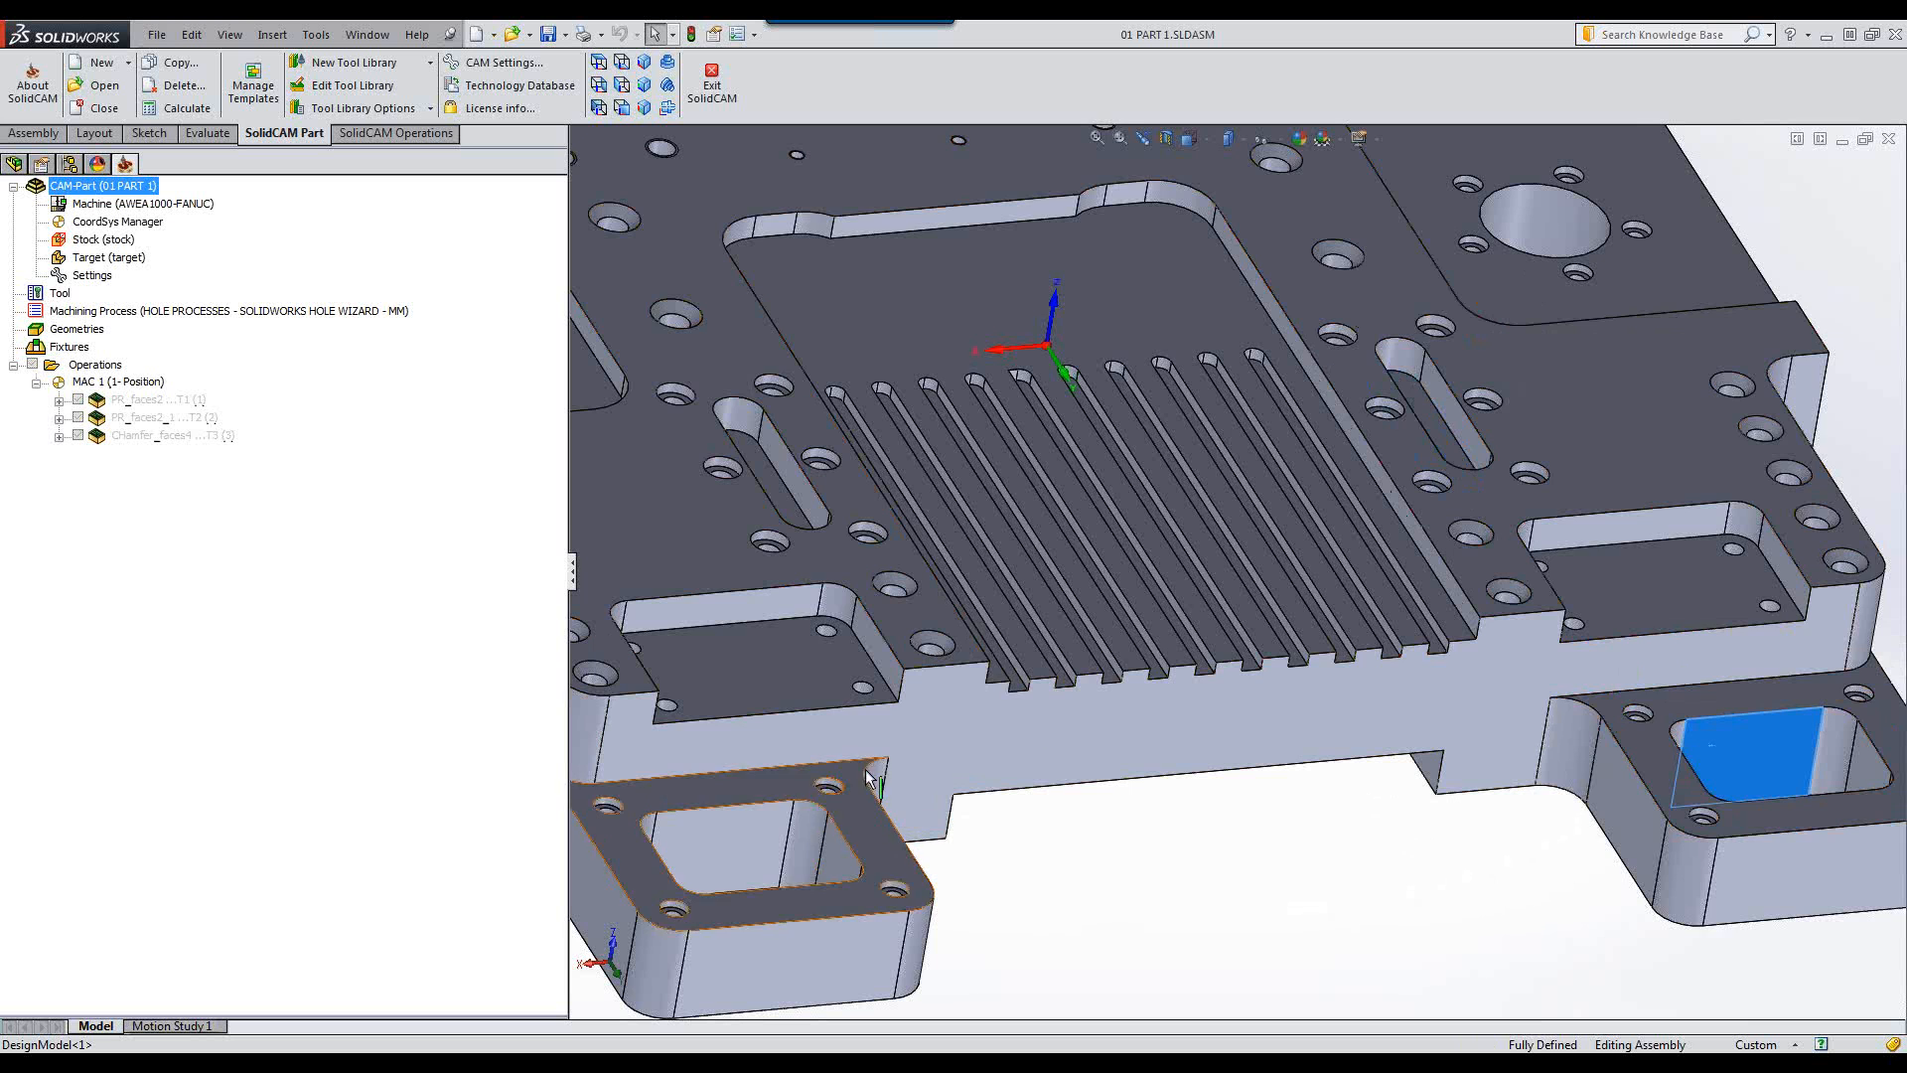
middle_drag(1299, 563, 1431, 333)
click(1427, 327)
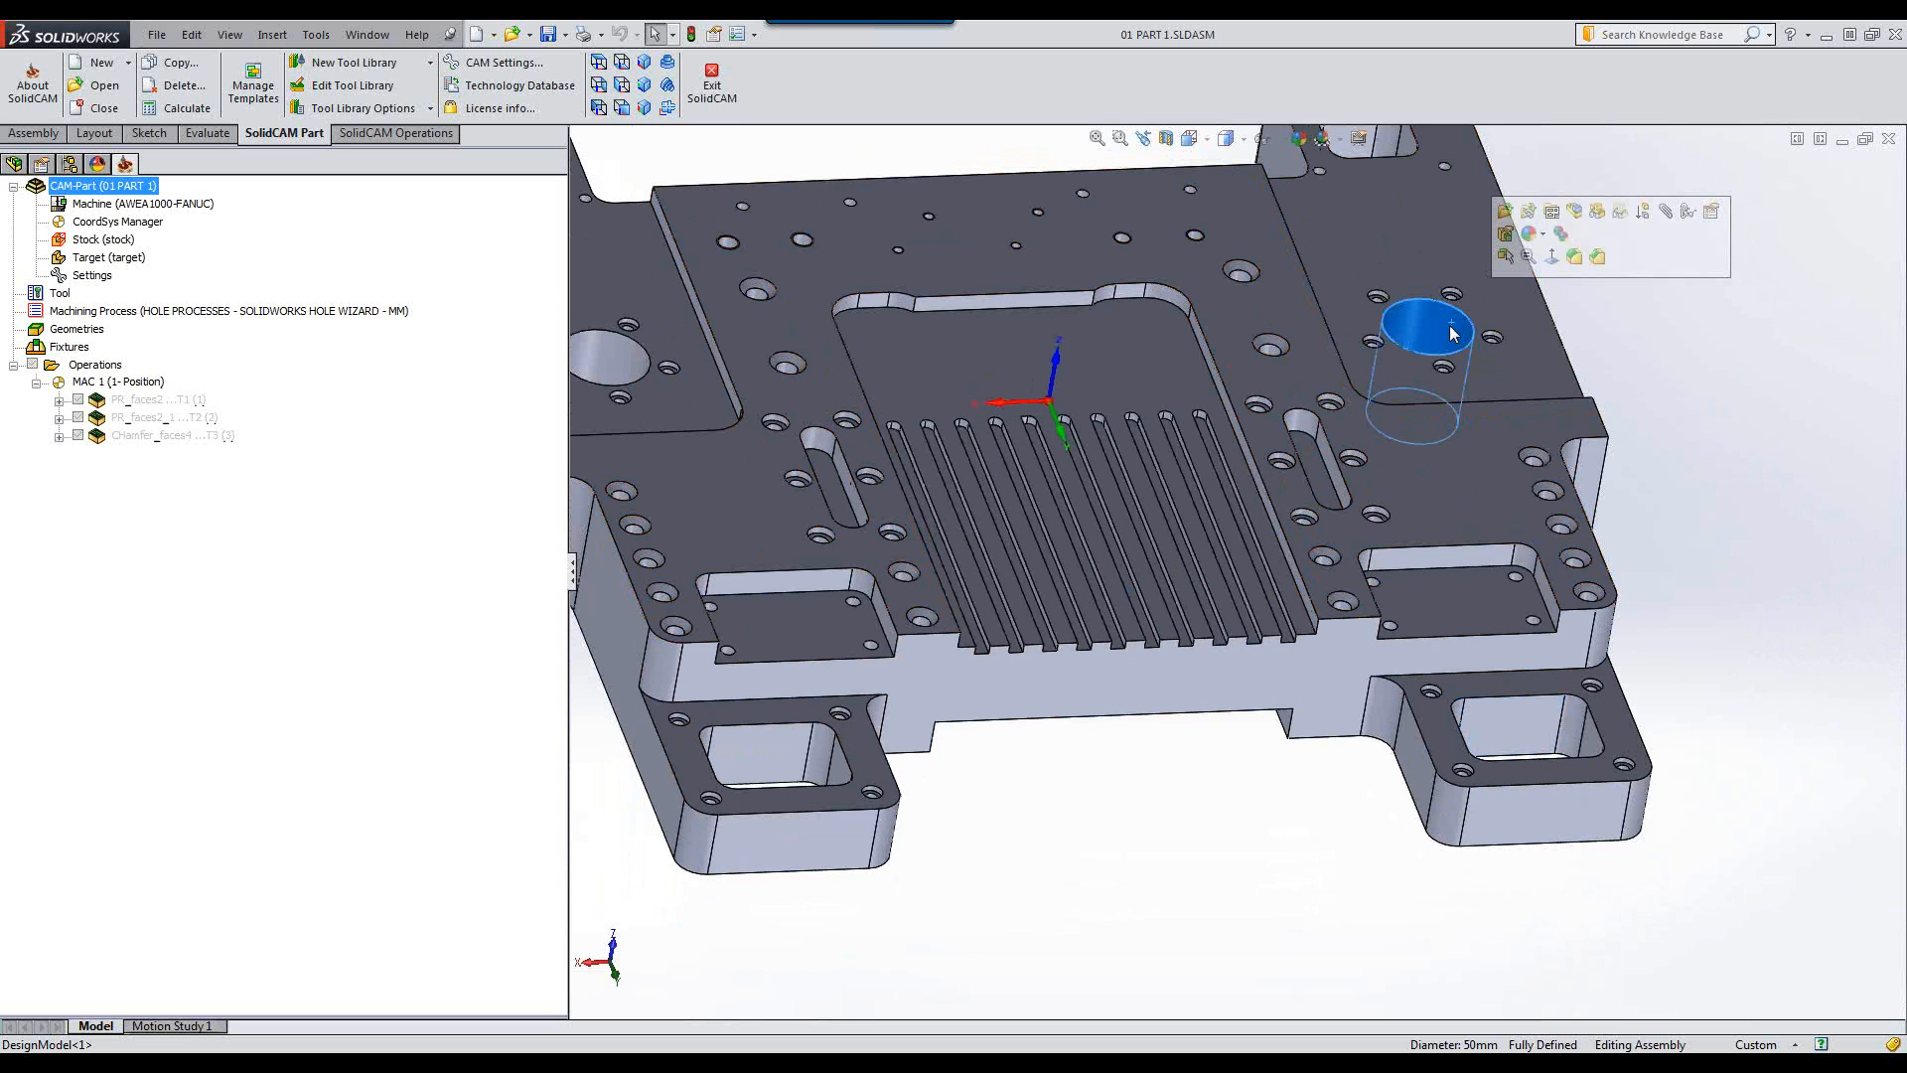
click(1708, 339)
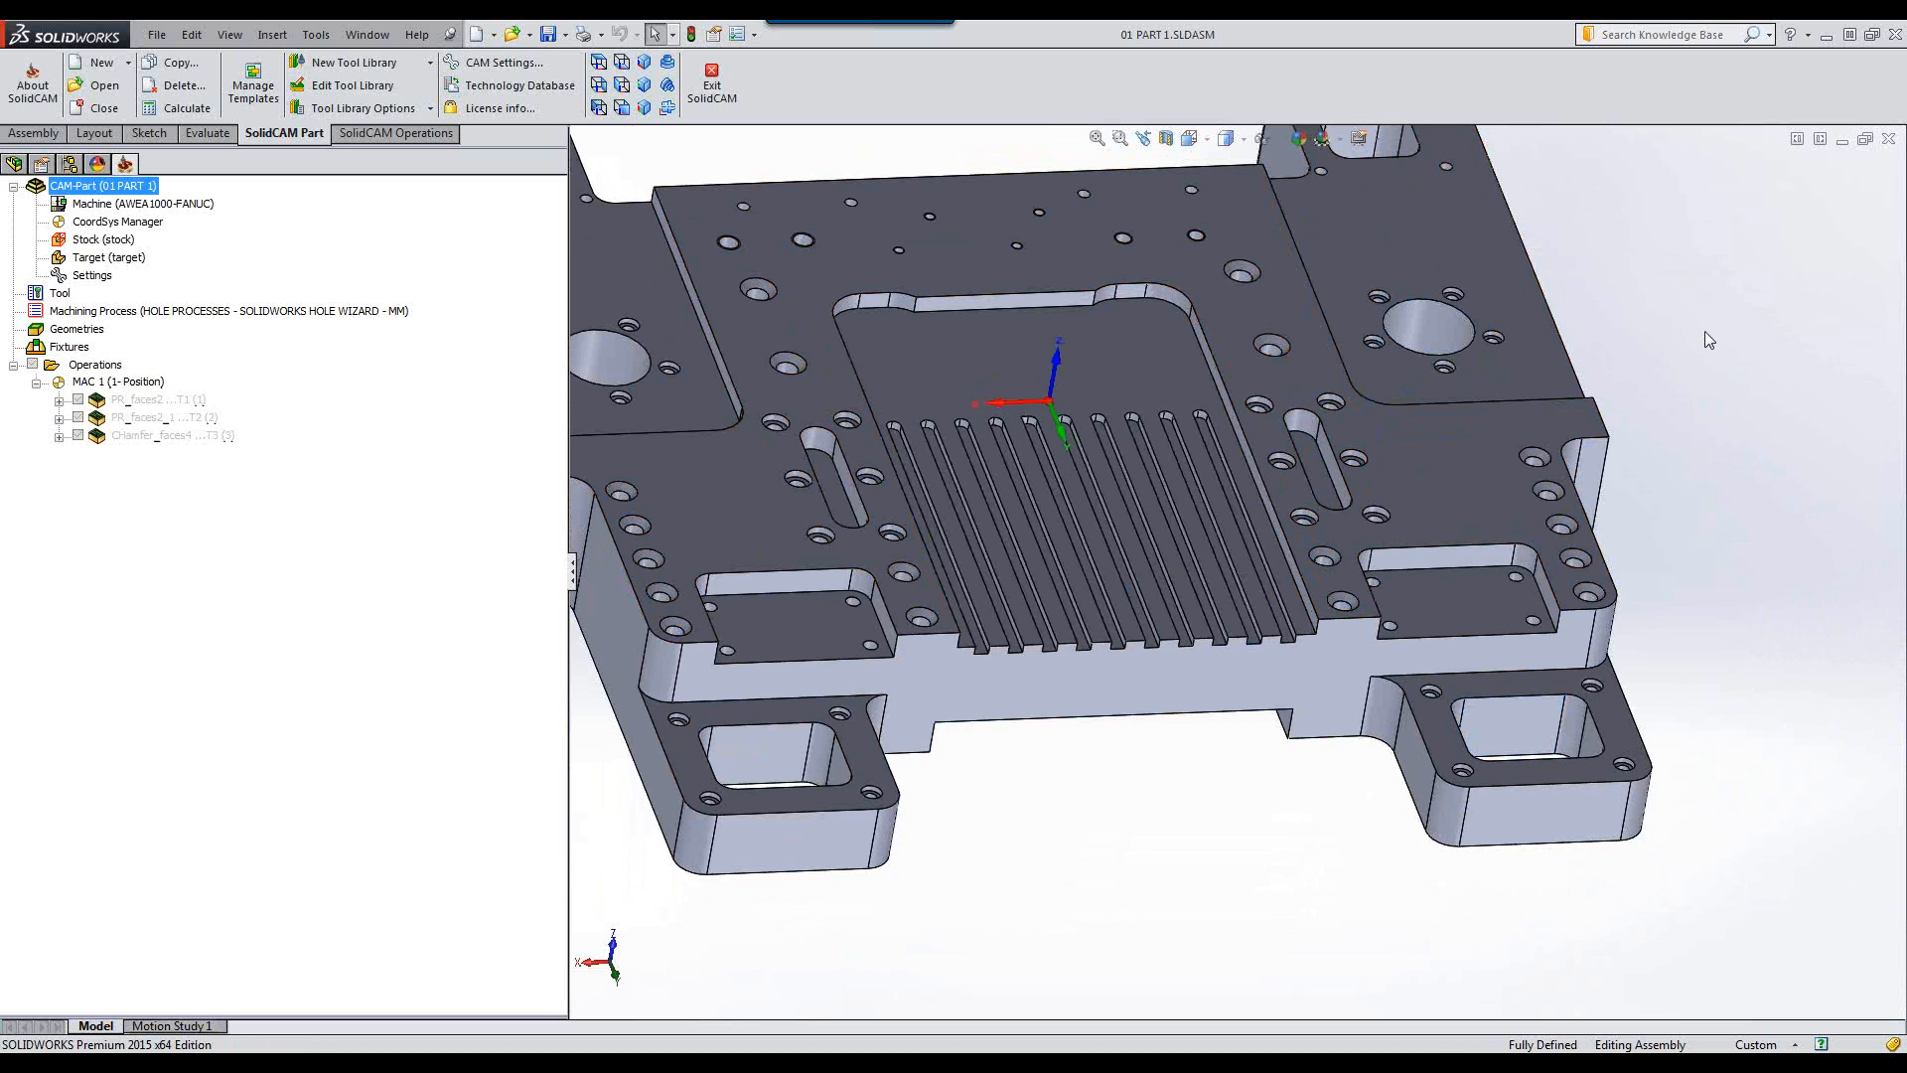
scroll(1705, 330, up, 1)
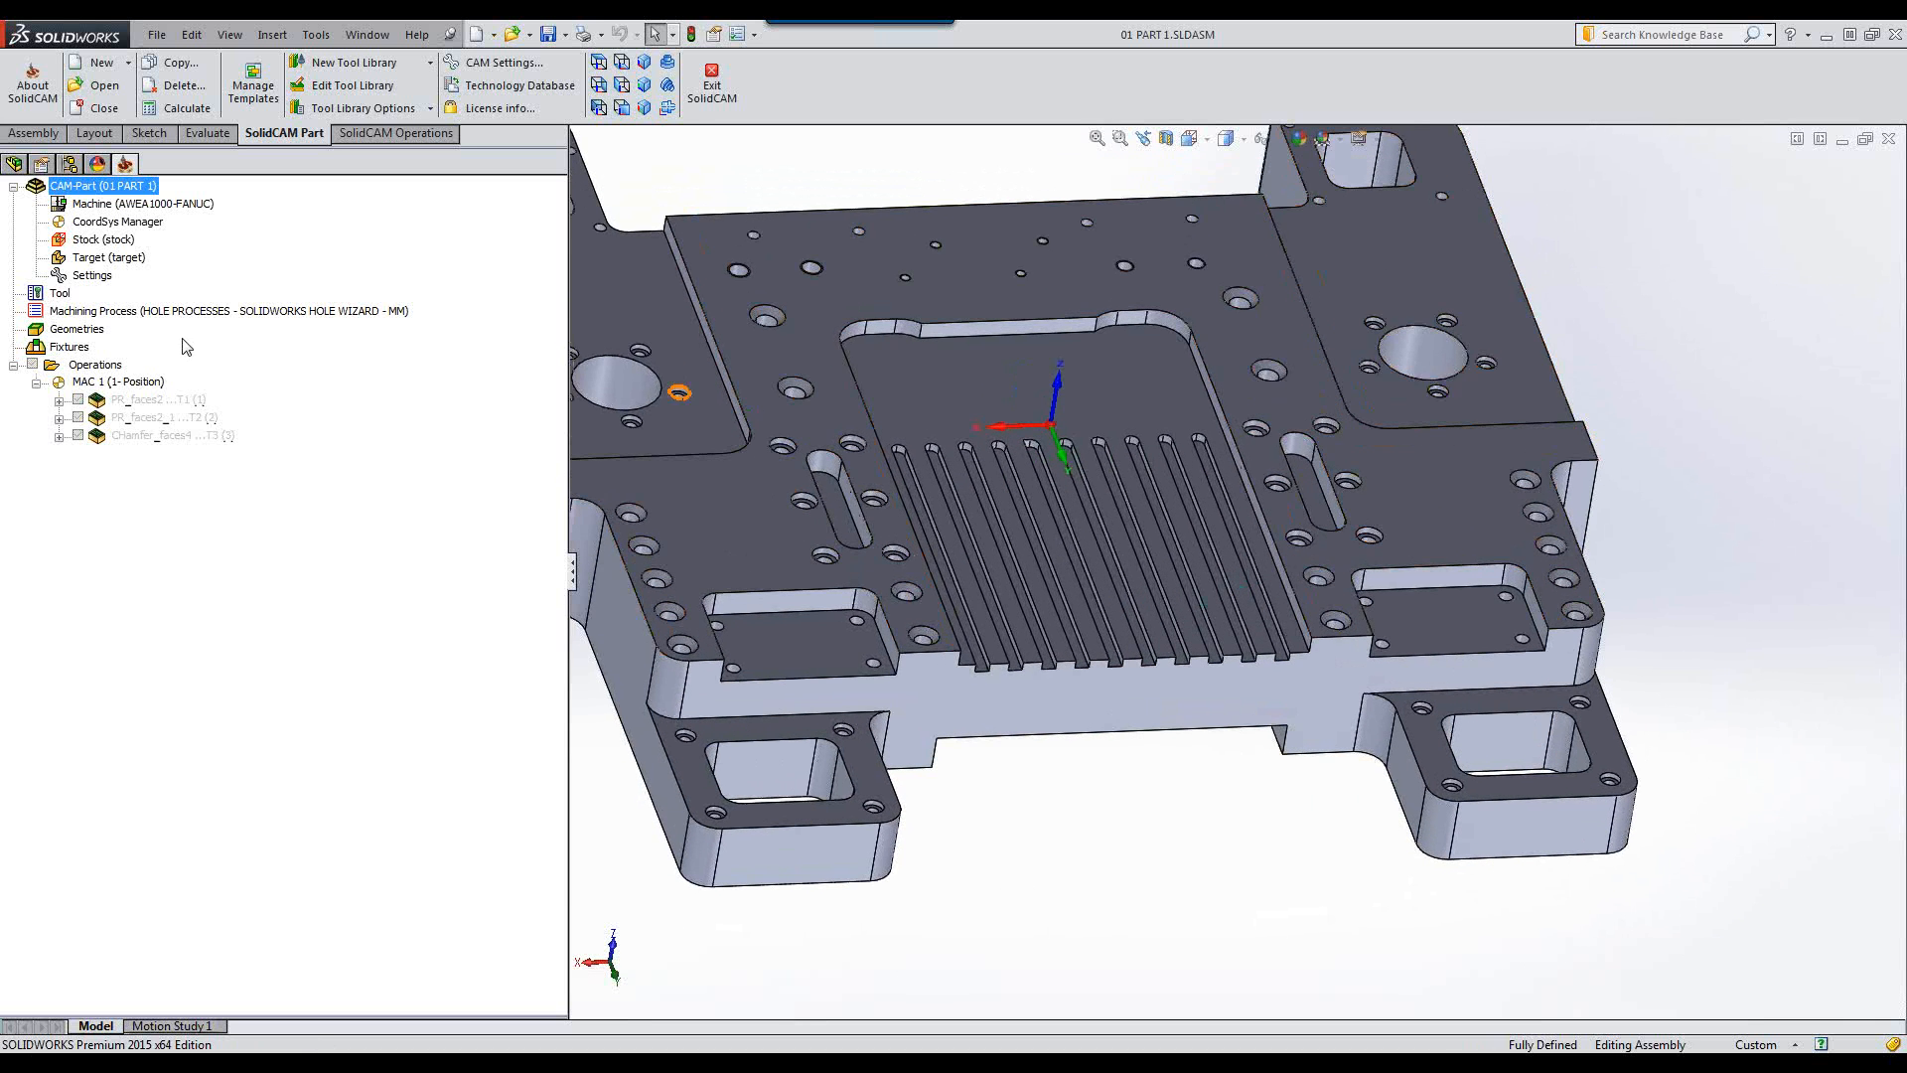
Create a Pocket Recognition operation on the isometric model and start defining a new face geometry.
click(408, 135)
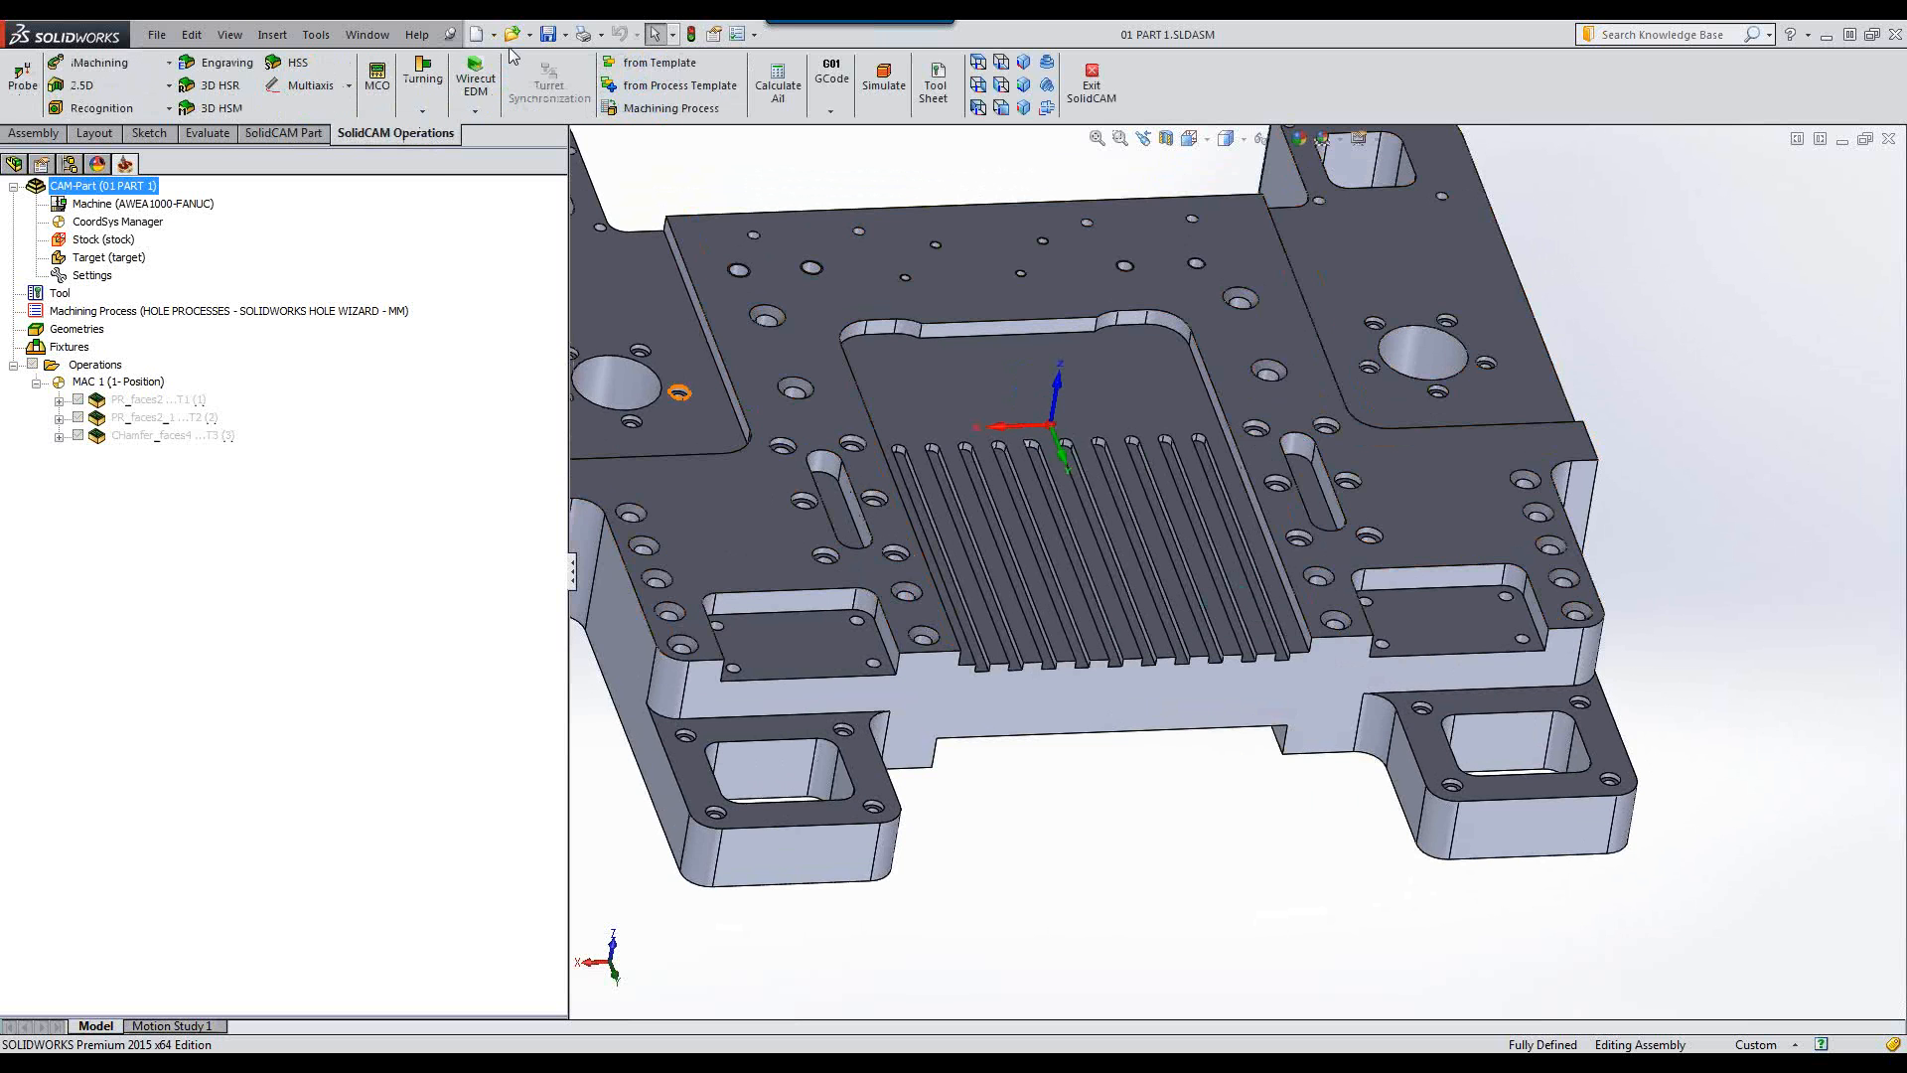
click(1023, 61)
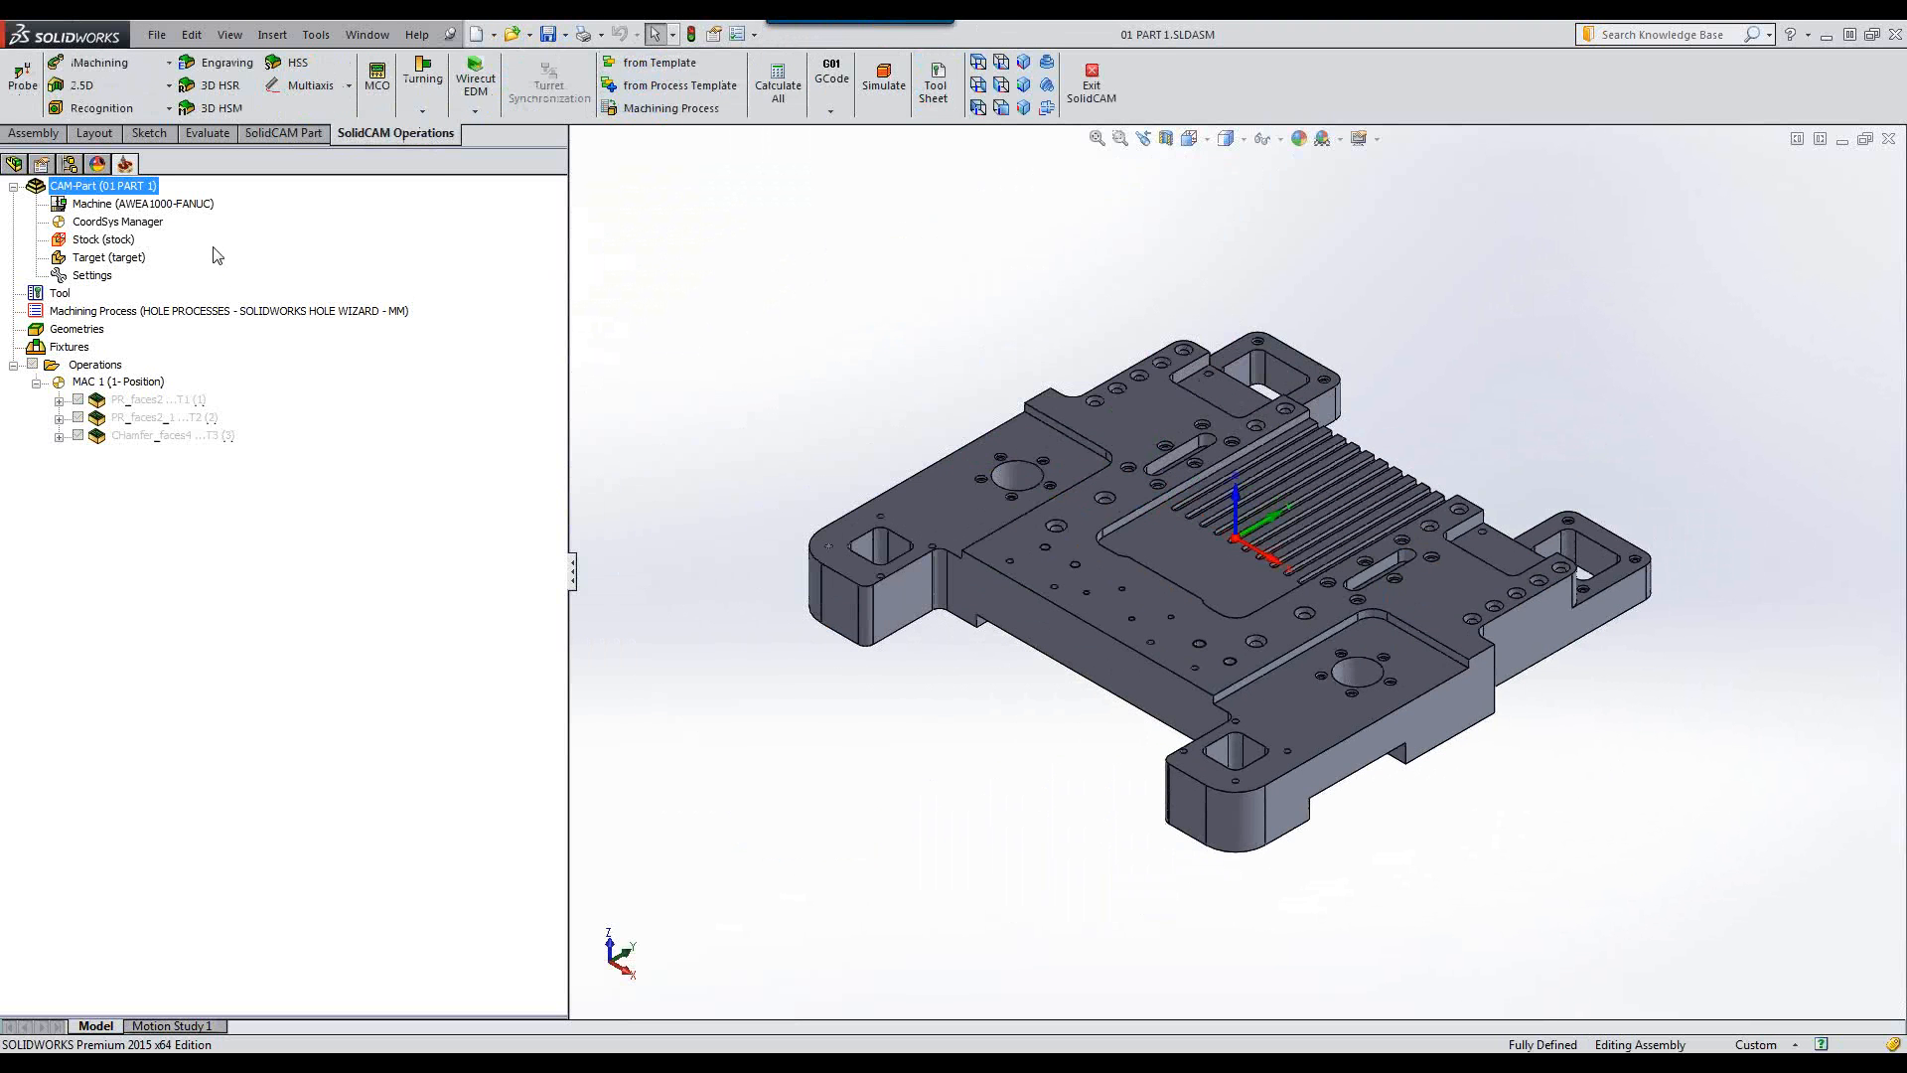
click(113, 114)
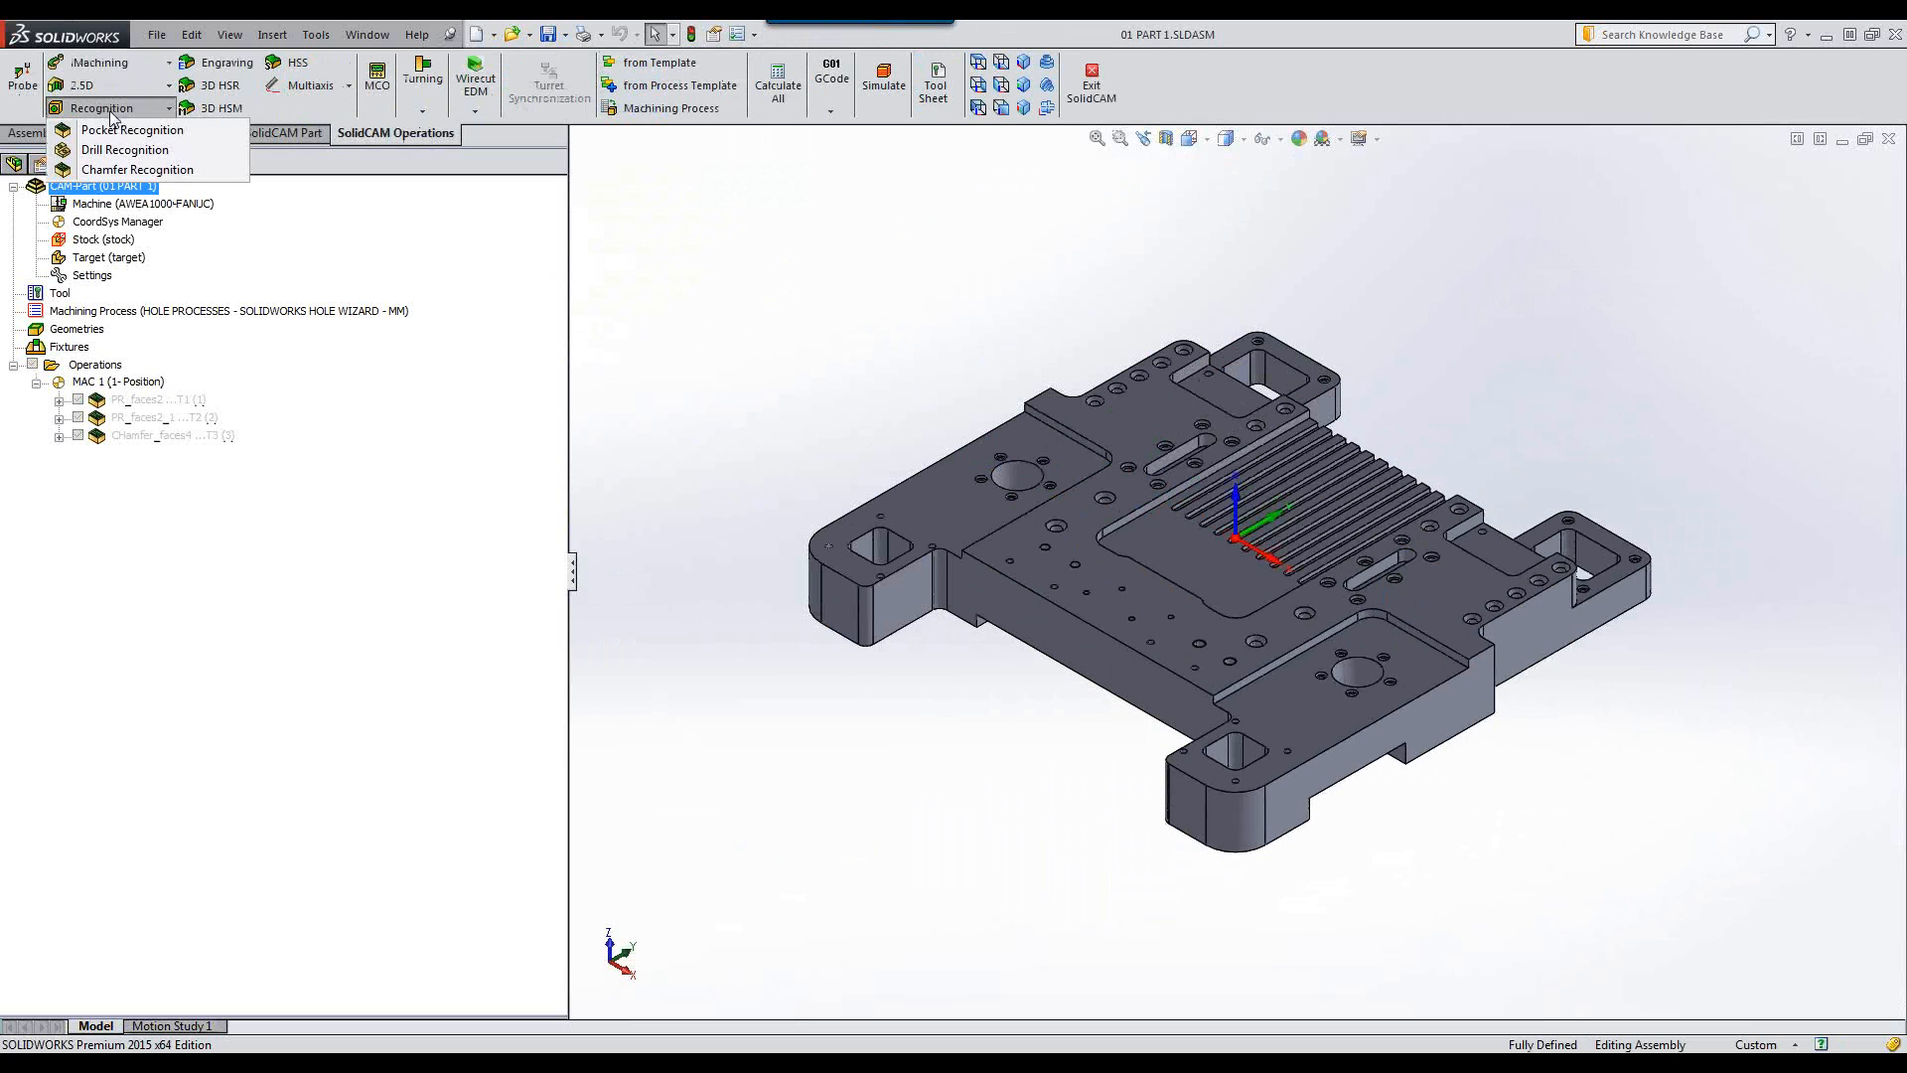
click(124, 130)
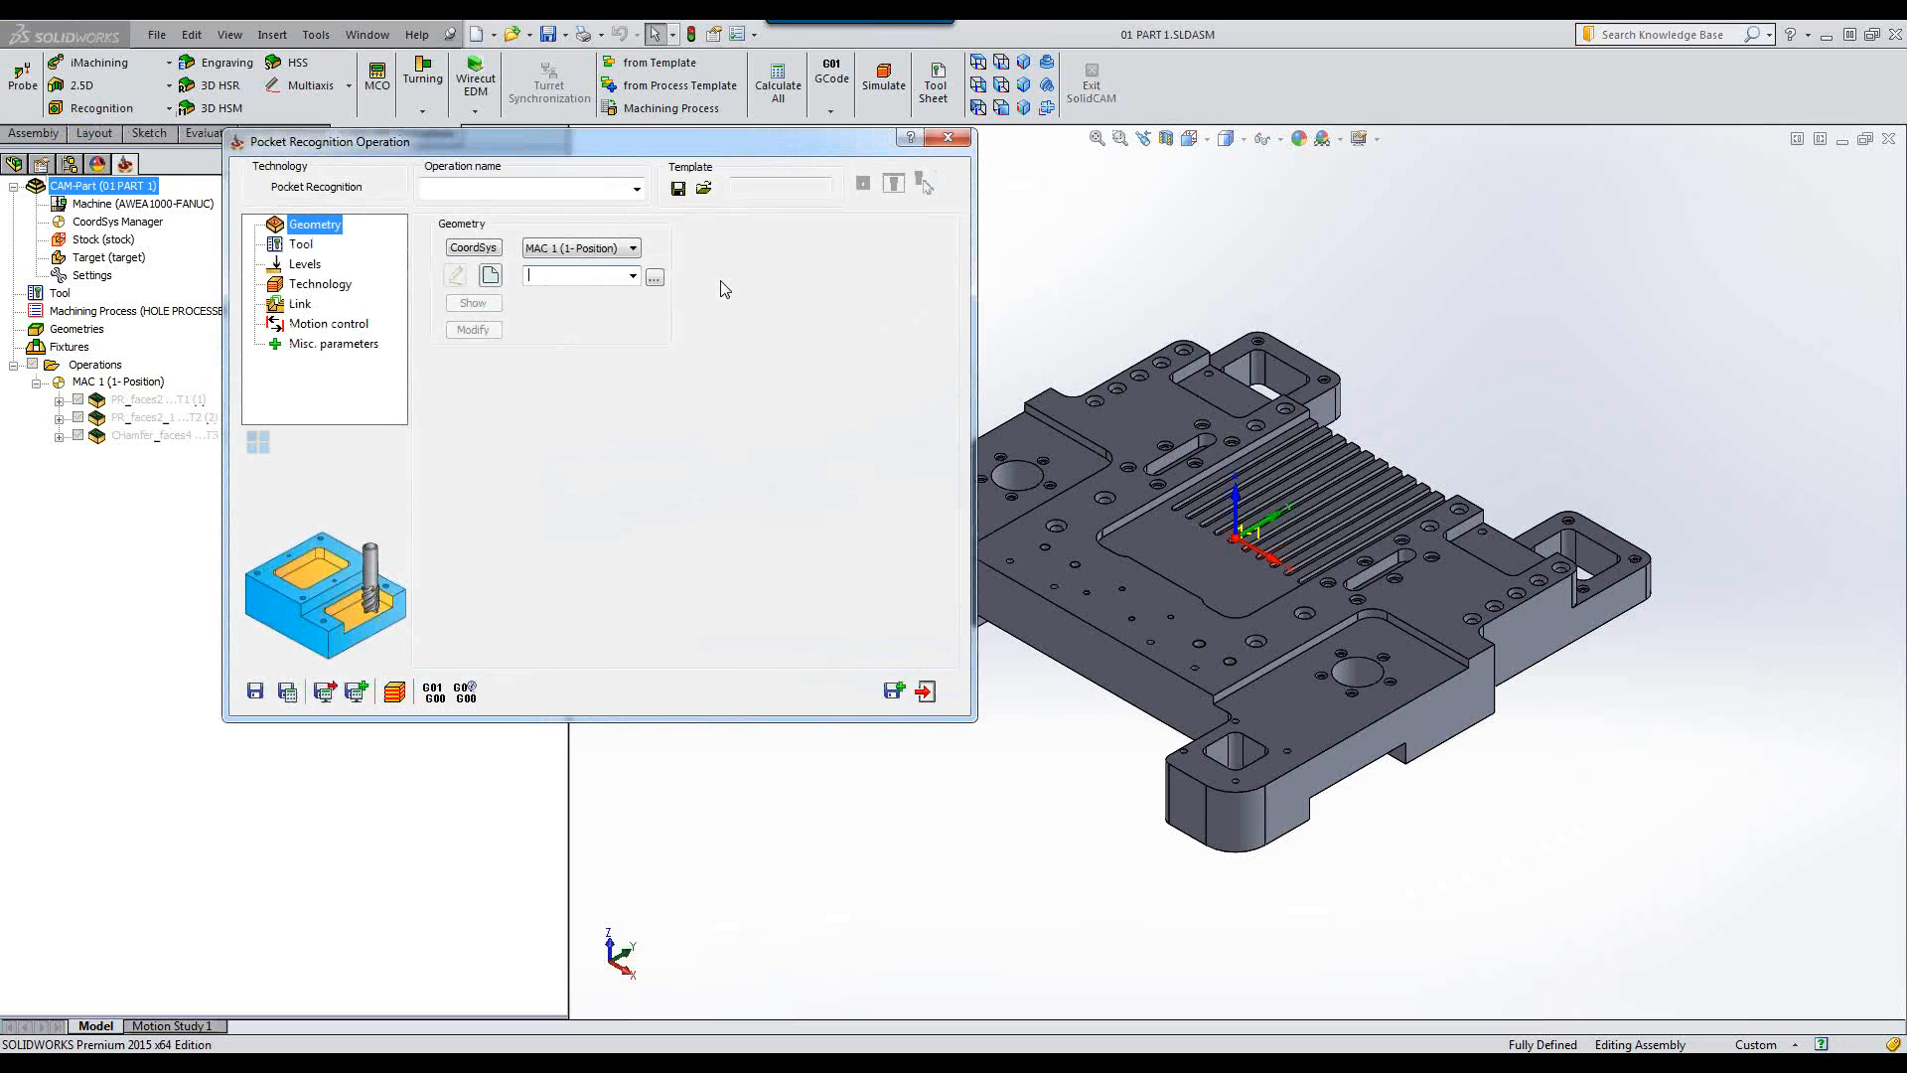
click(488, 281)
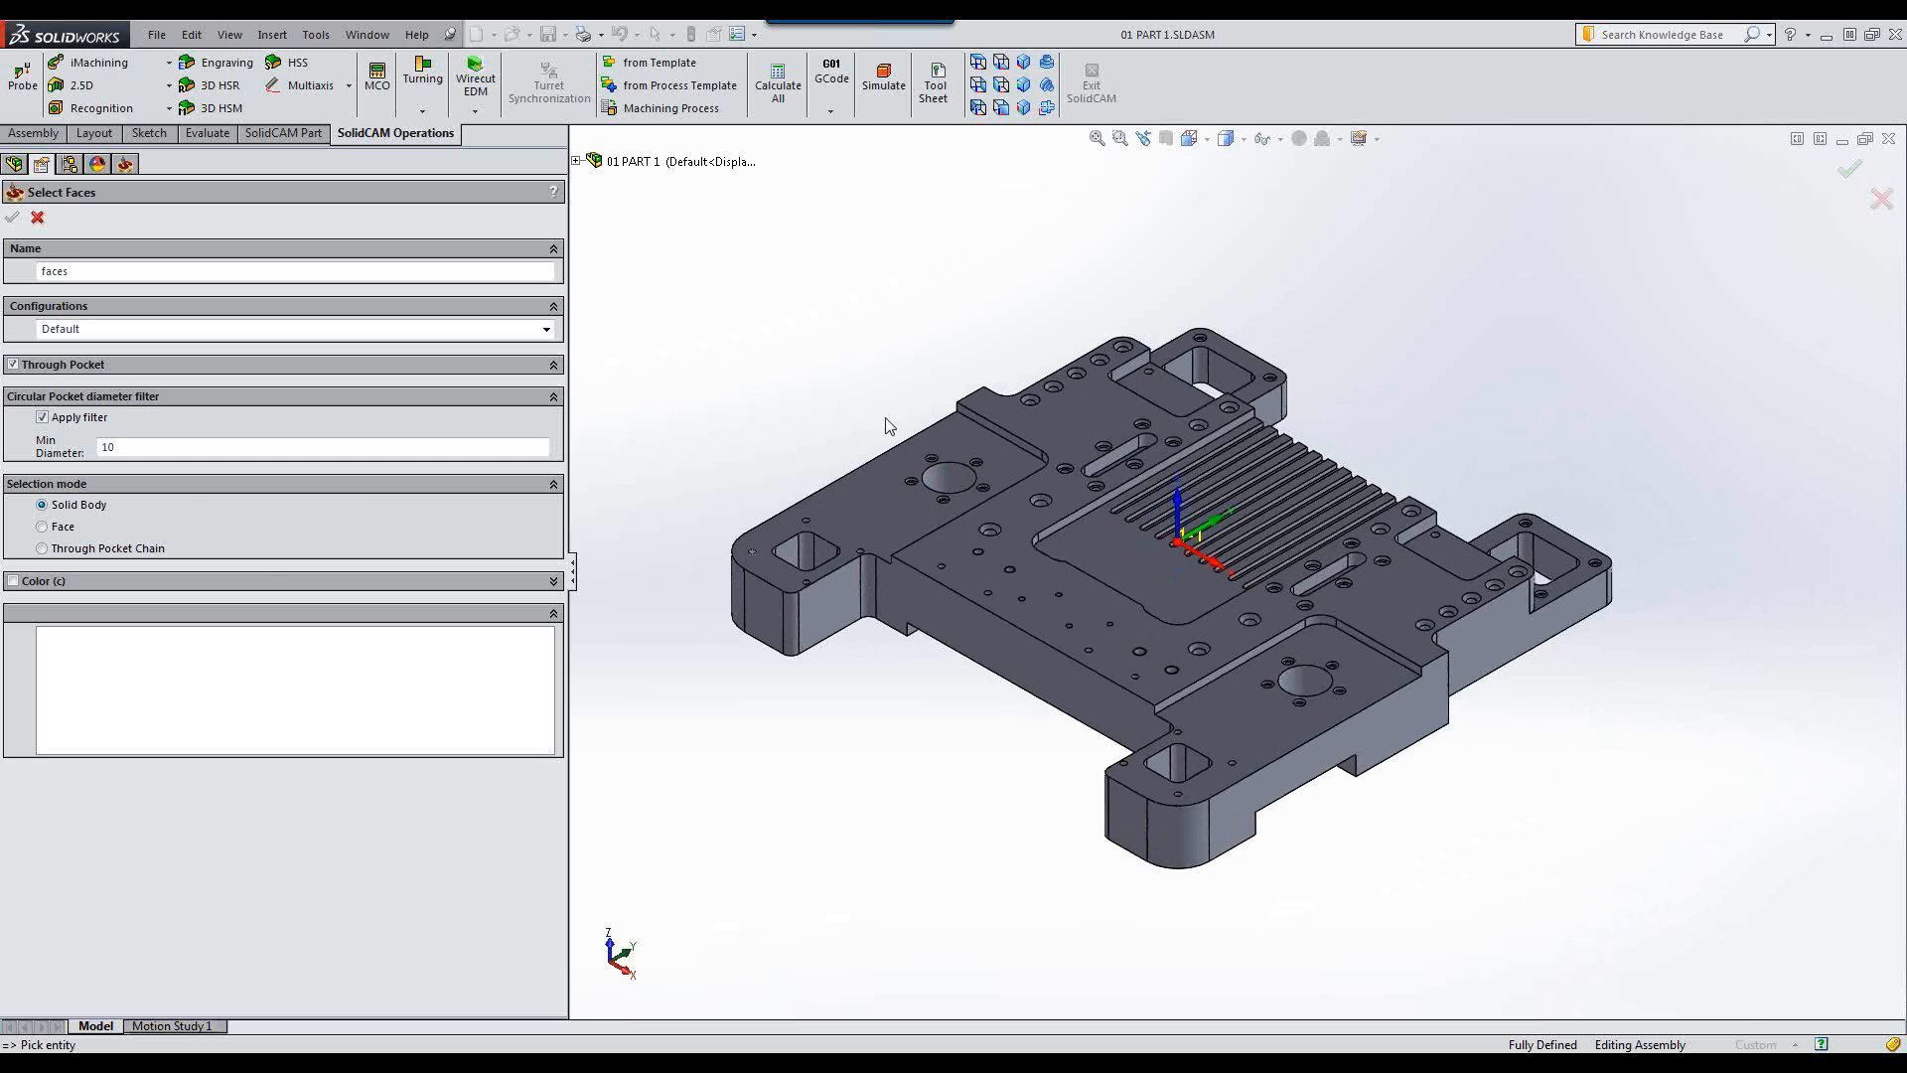
Set the circular pocket filter's minimum diameter to 20, pick the solid body for recognition, check individual groove faces and accept the geometry.
scroll(1003, 550, down, 3)
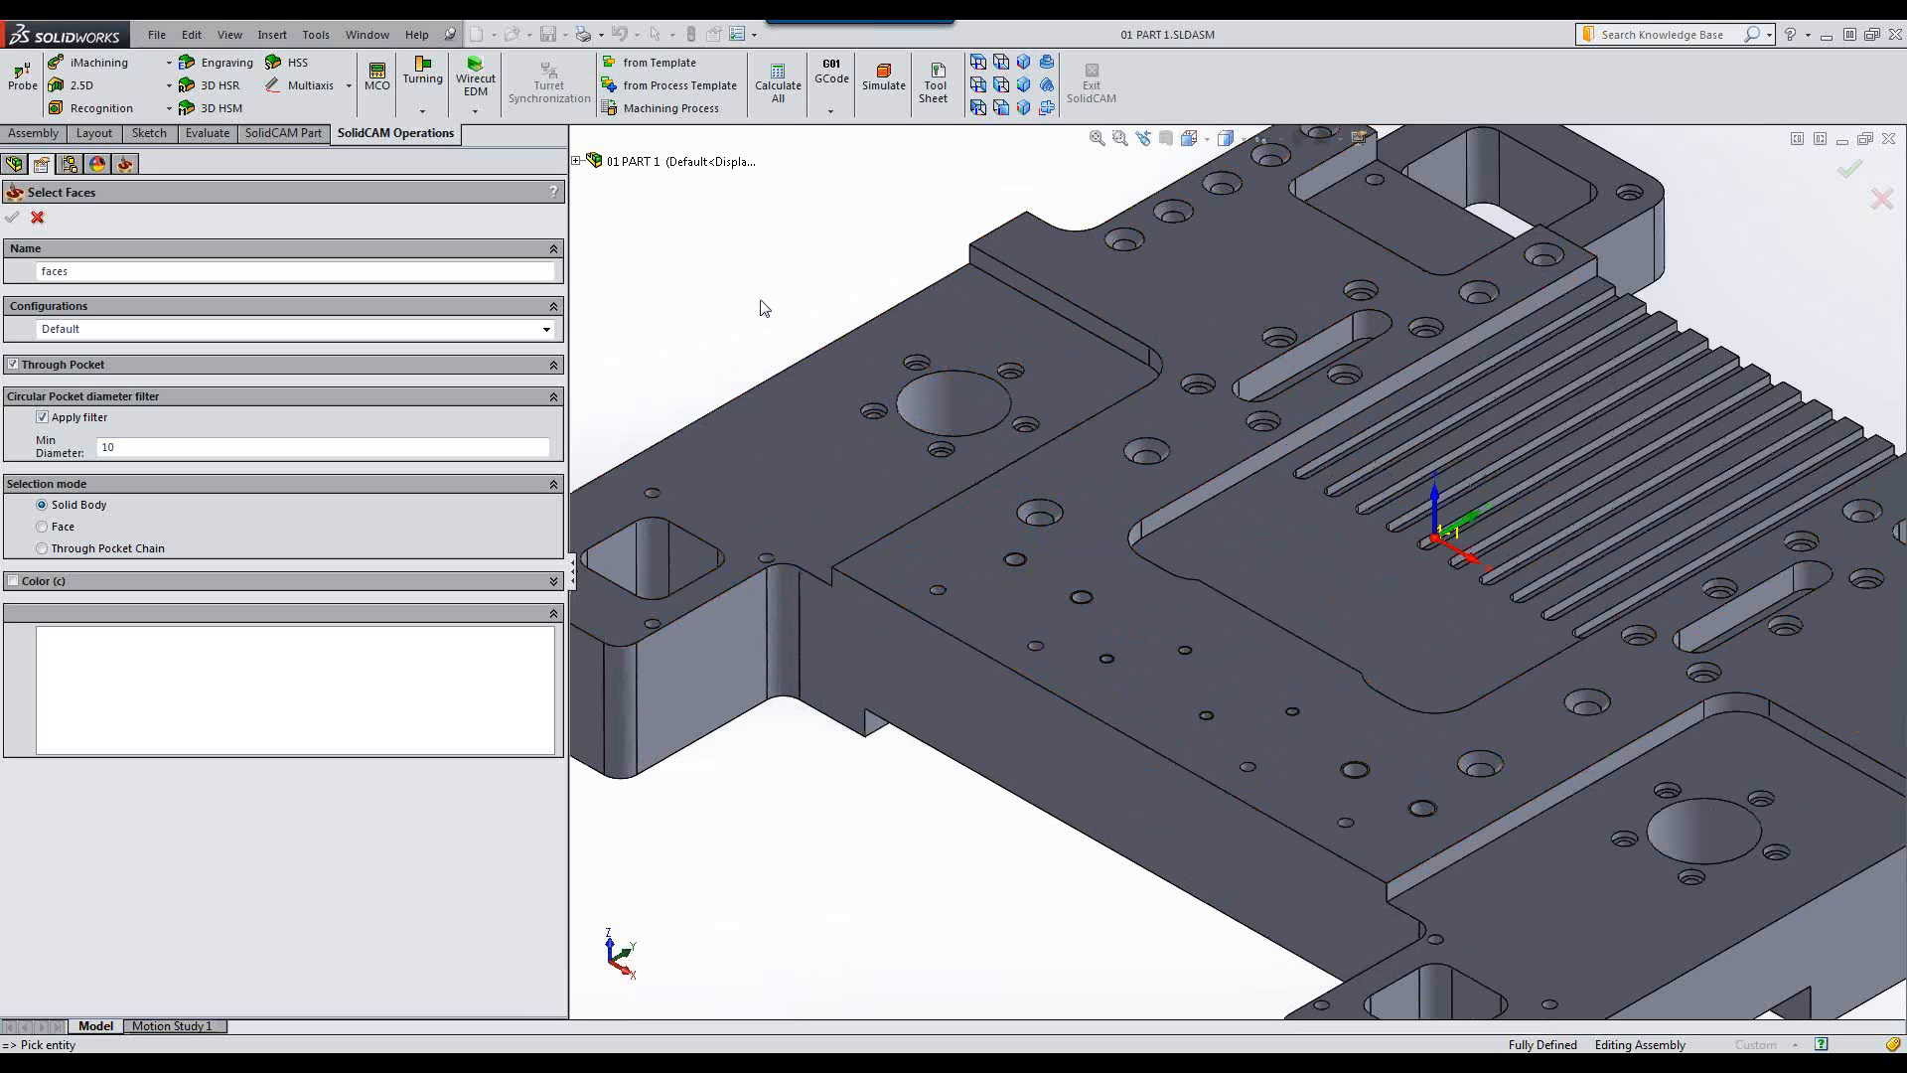
click(135, 448)
click(1033, 529)
click(774, 502)
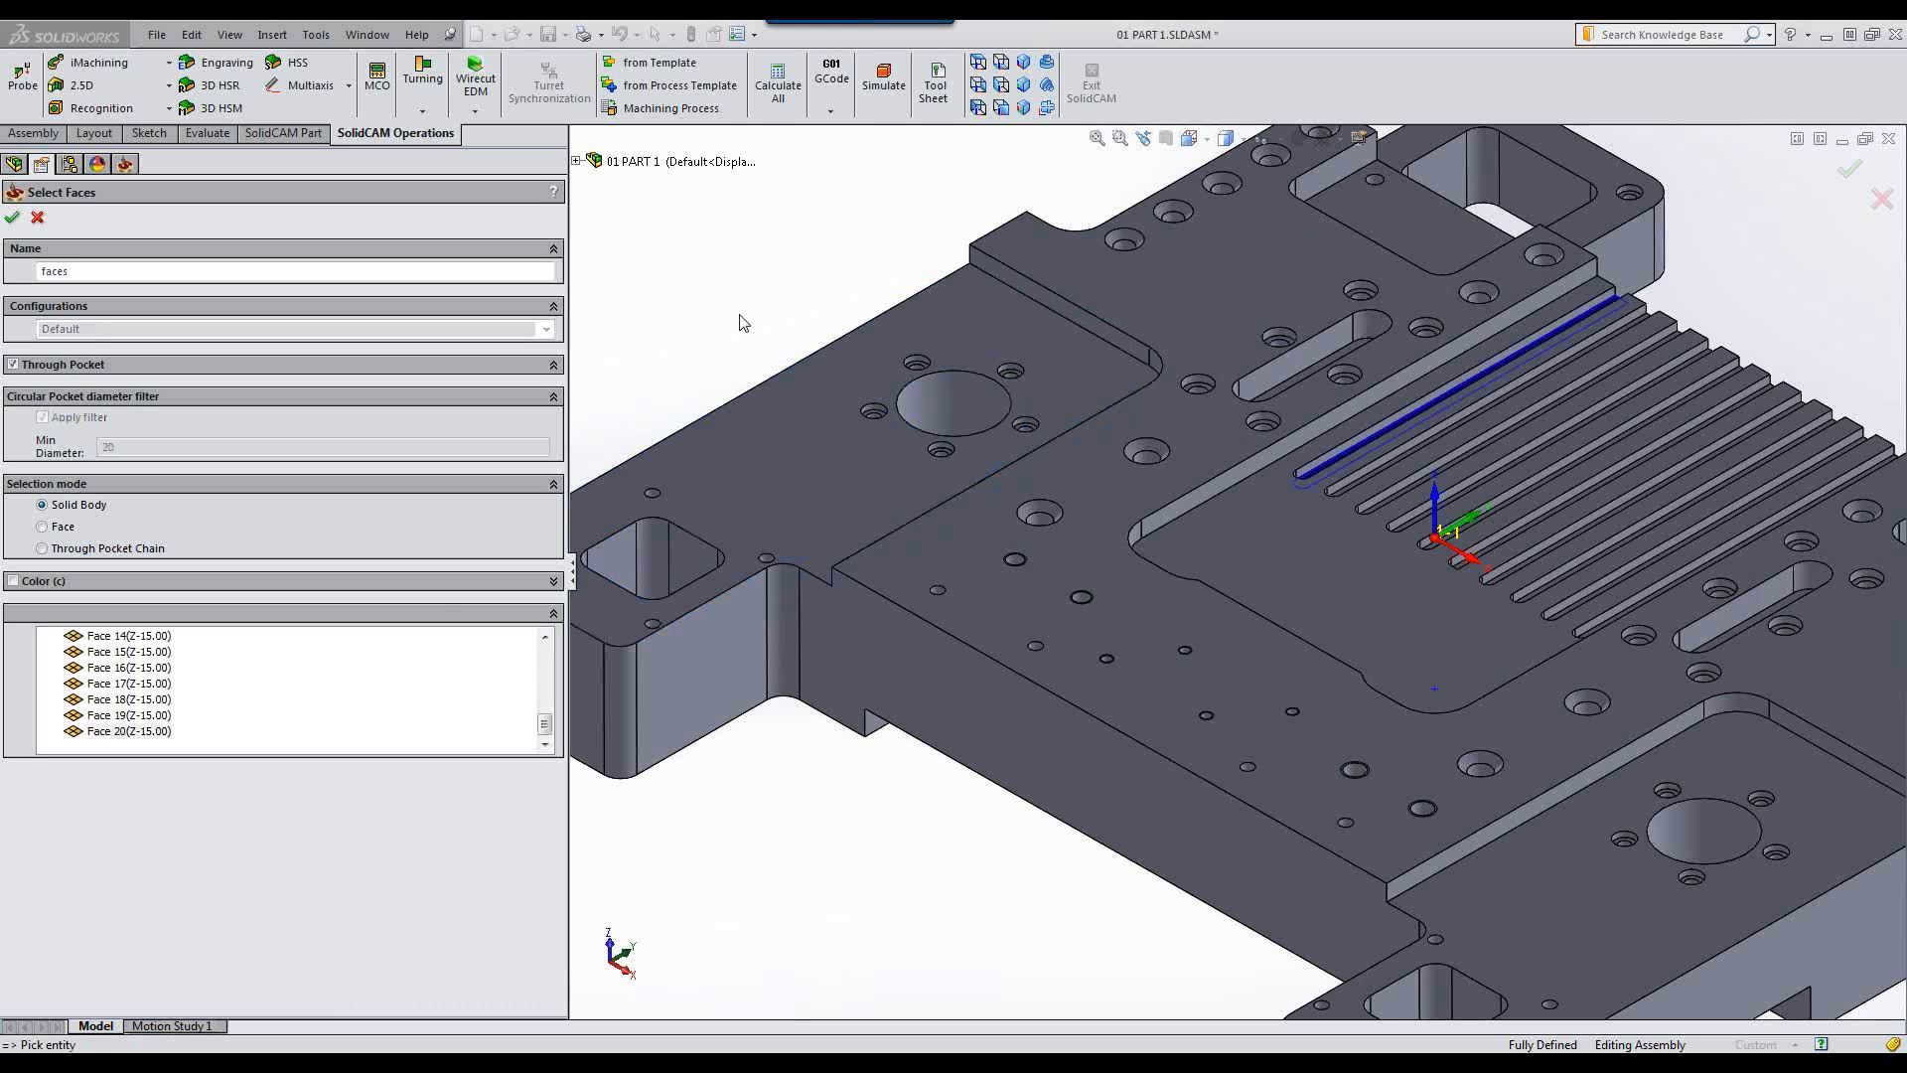
click(112, 670)
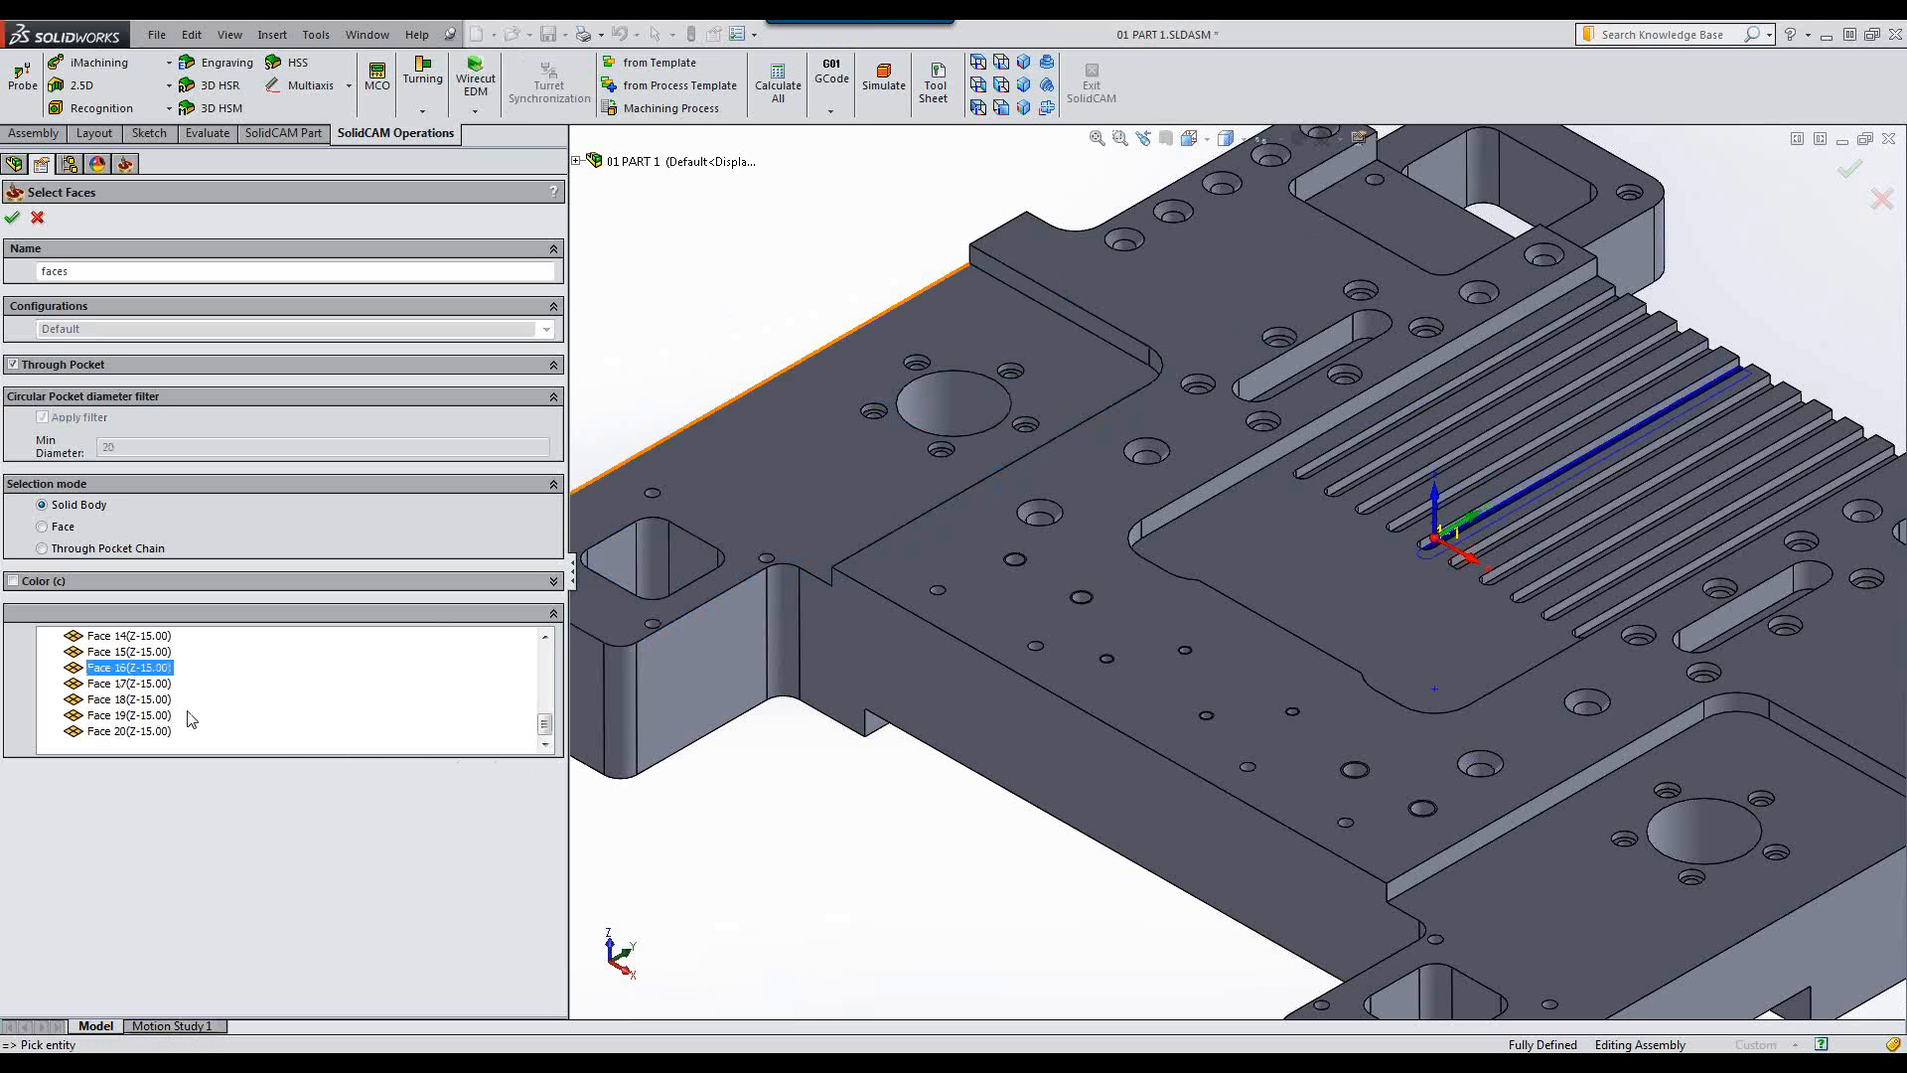
click(111, 651)
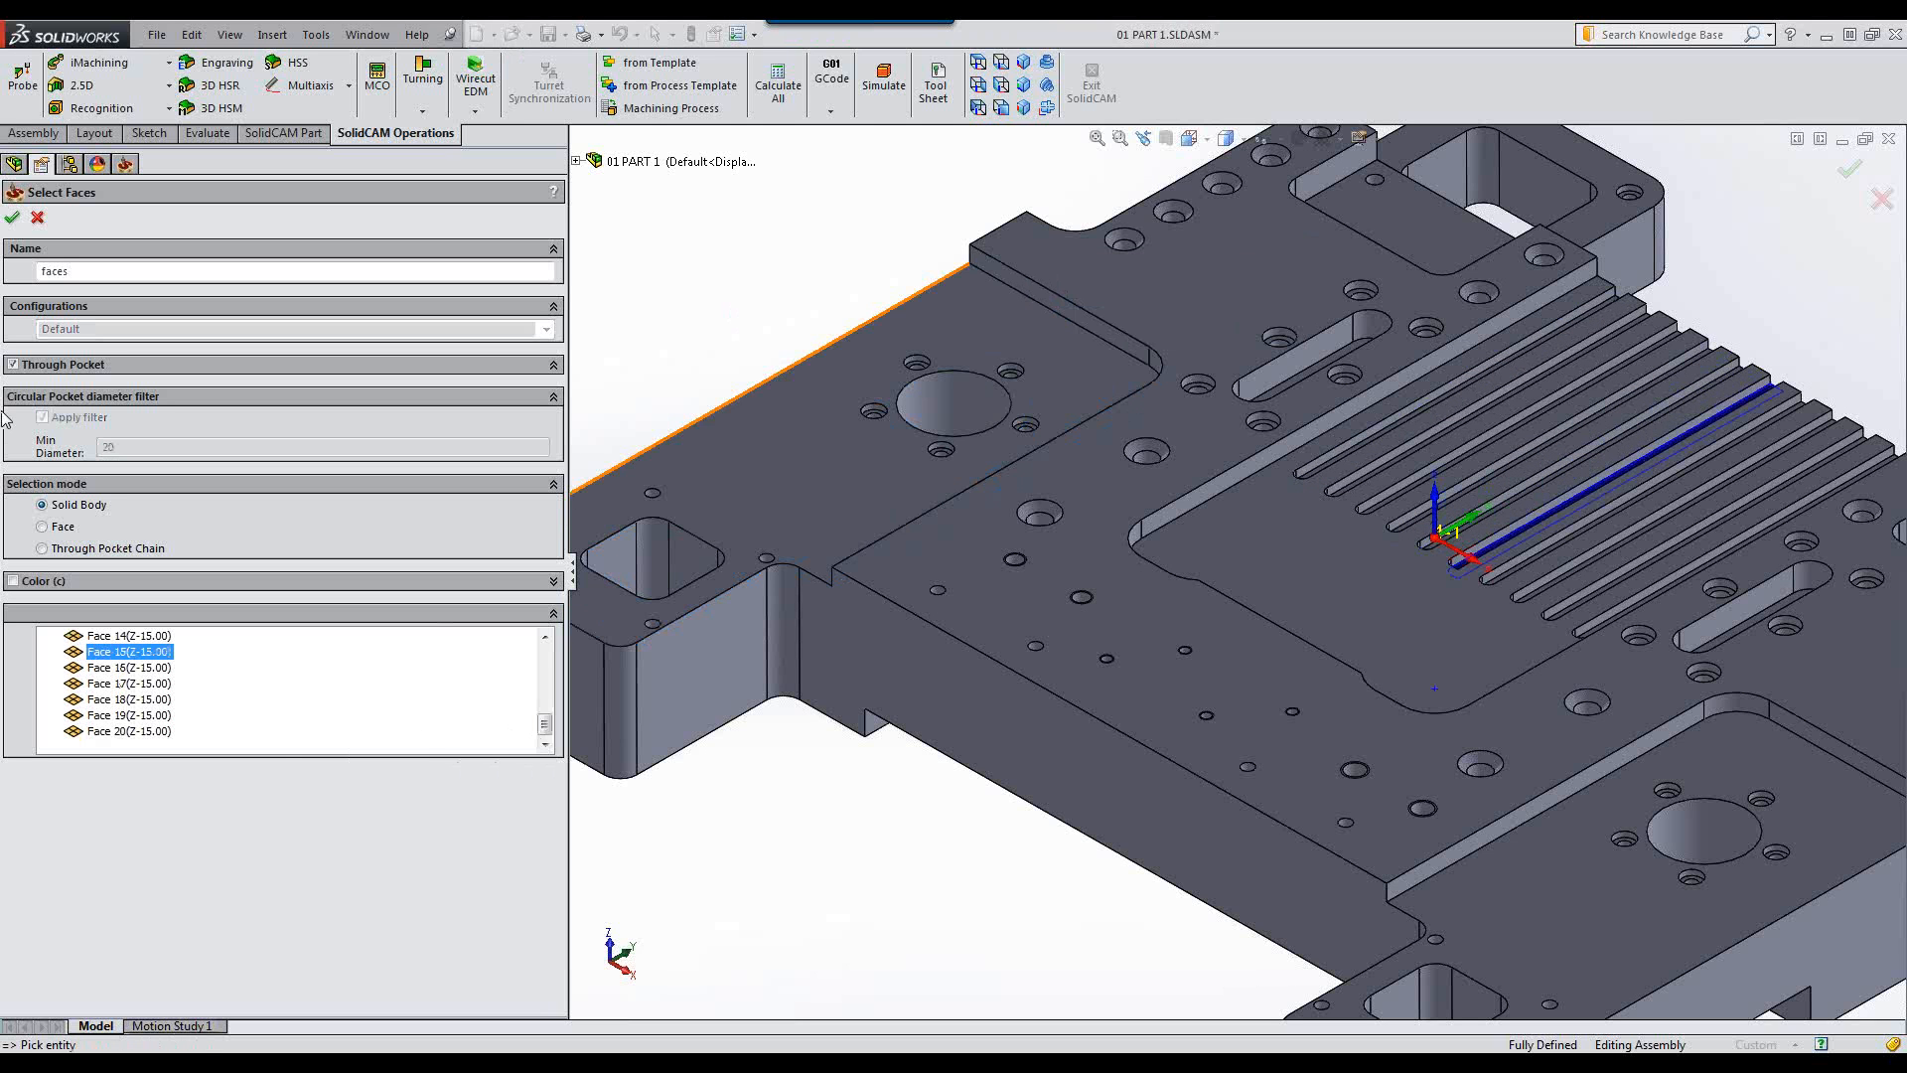
click(13, 216)
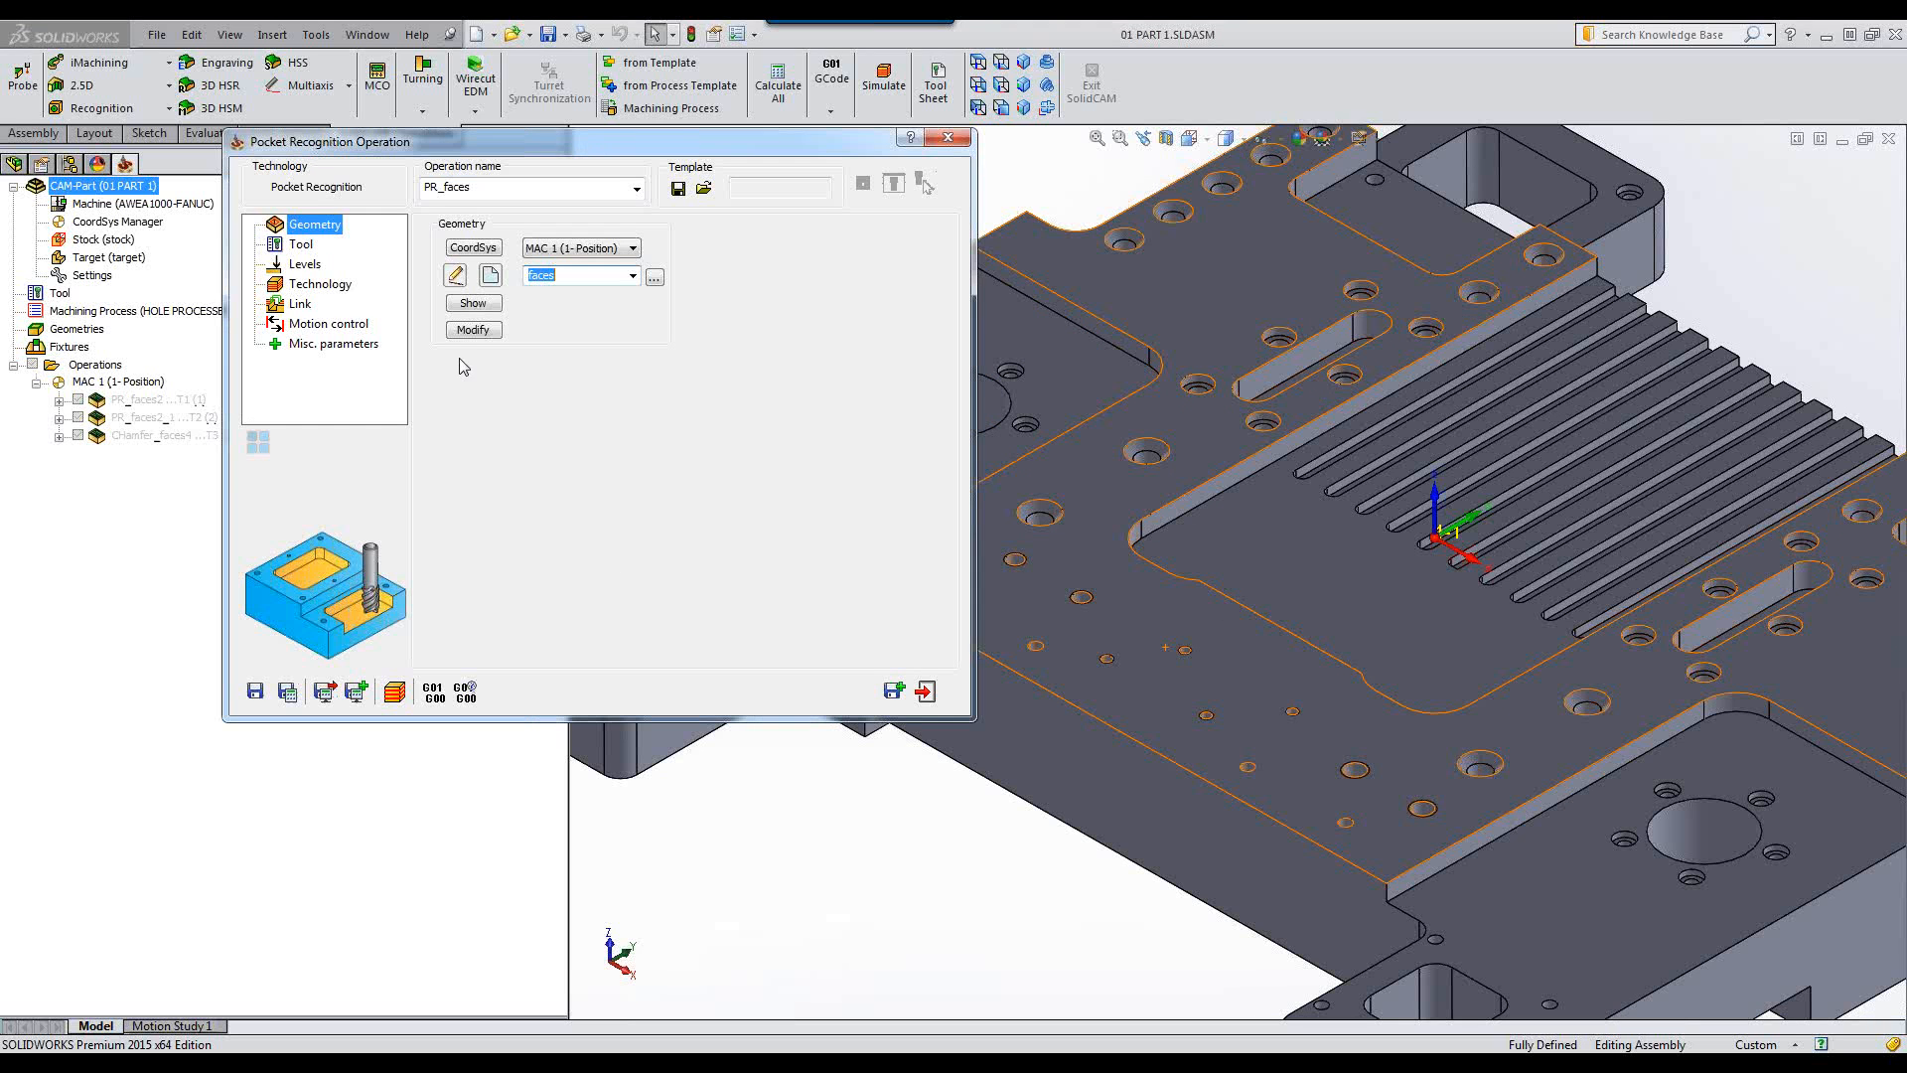
Modify the recognised pocket geometry to exclude top faces and accept the change.
click(473, 329)
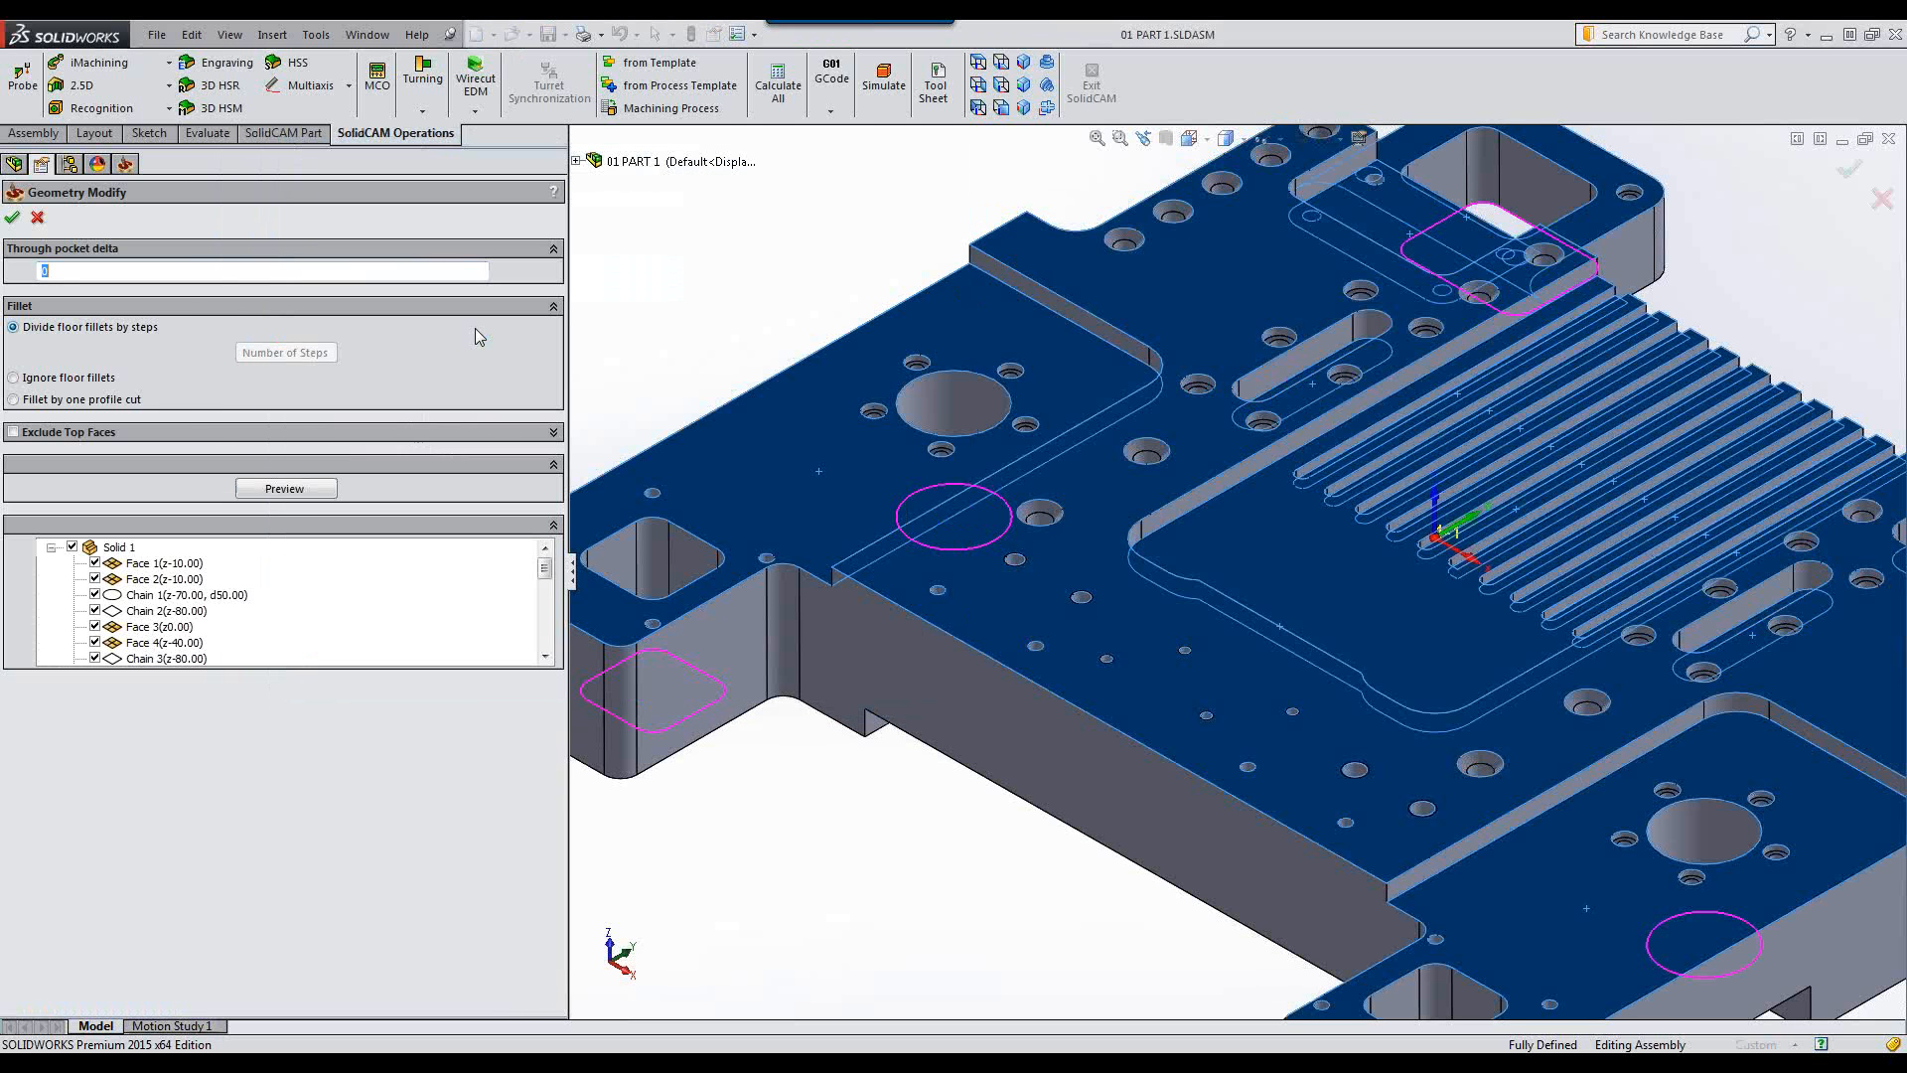
click(13, 432)
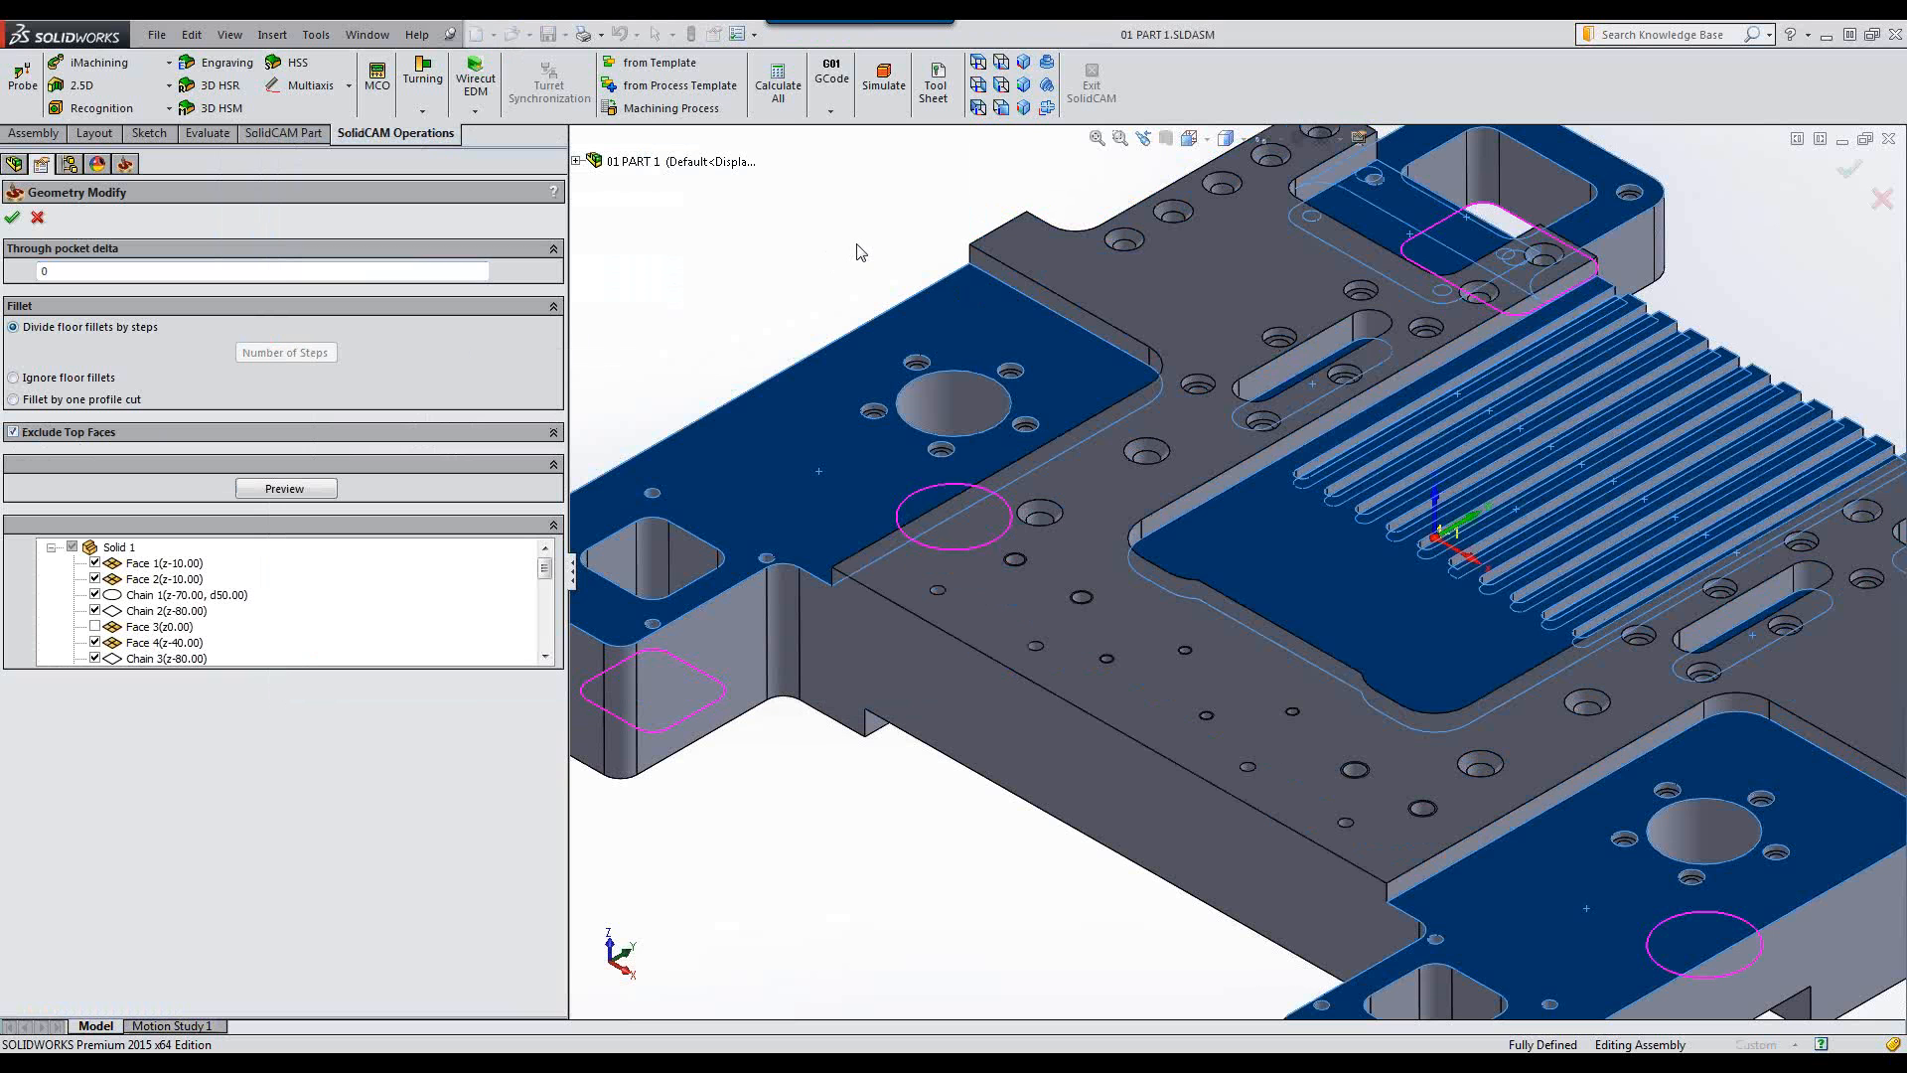
click(12, 219)
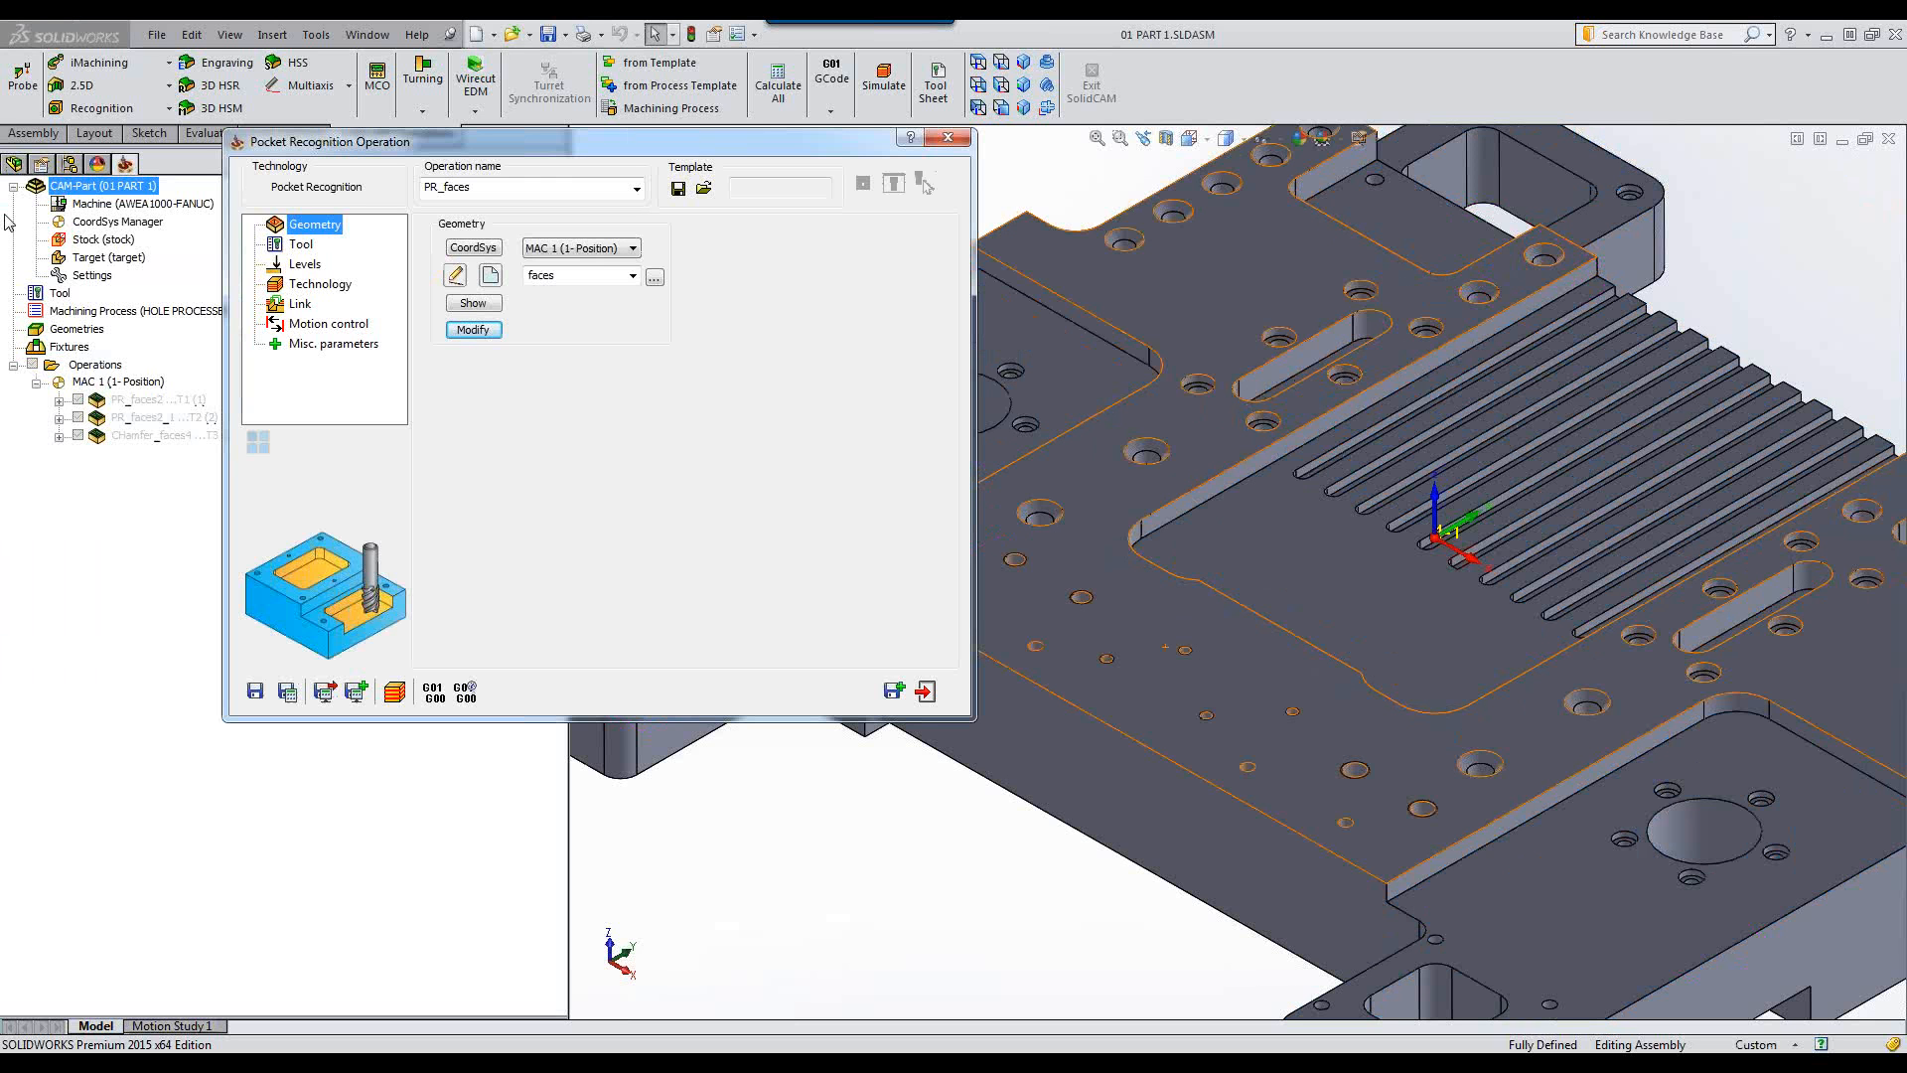
Assign the existing 25 mm end mill, tool 1, to the pocket recognition operation.
click(301, 245)
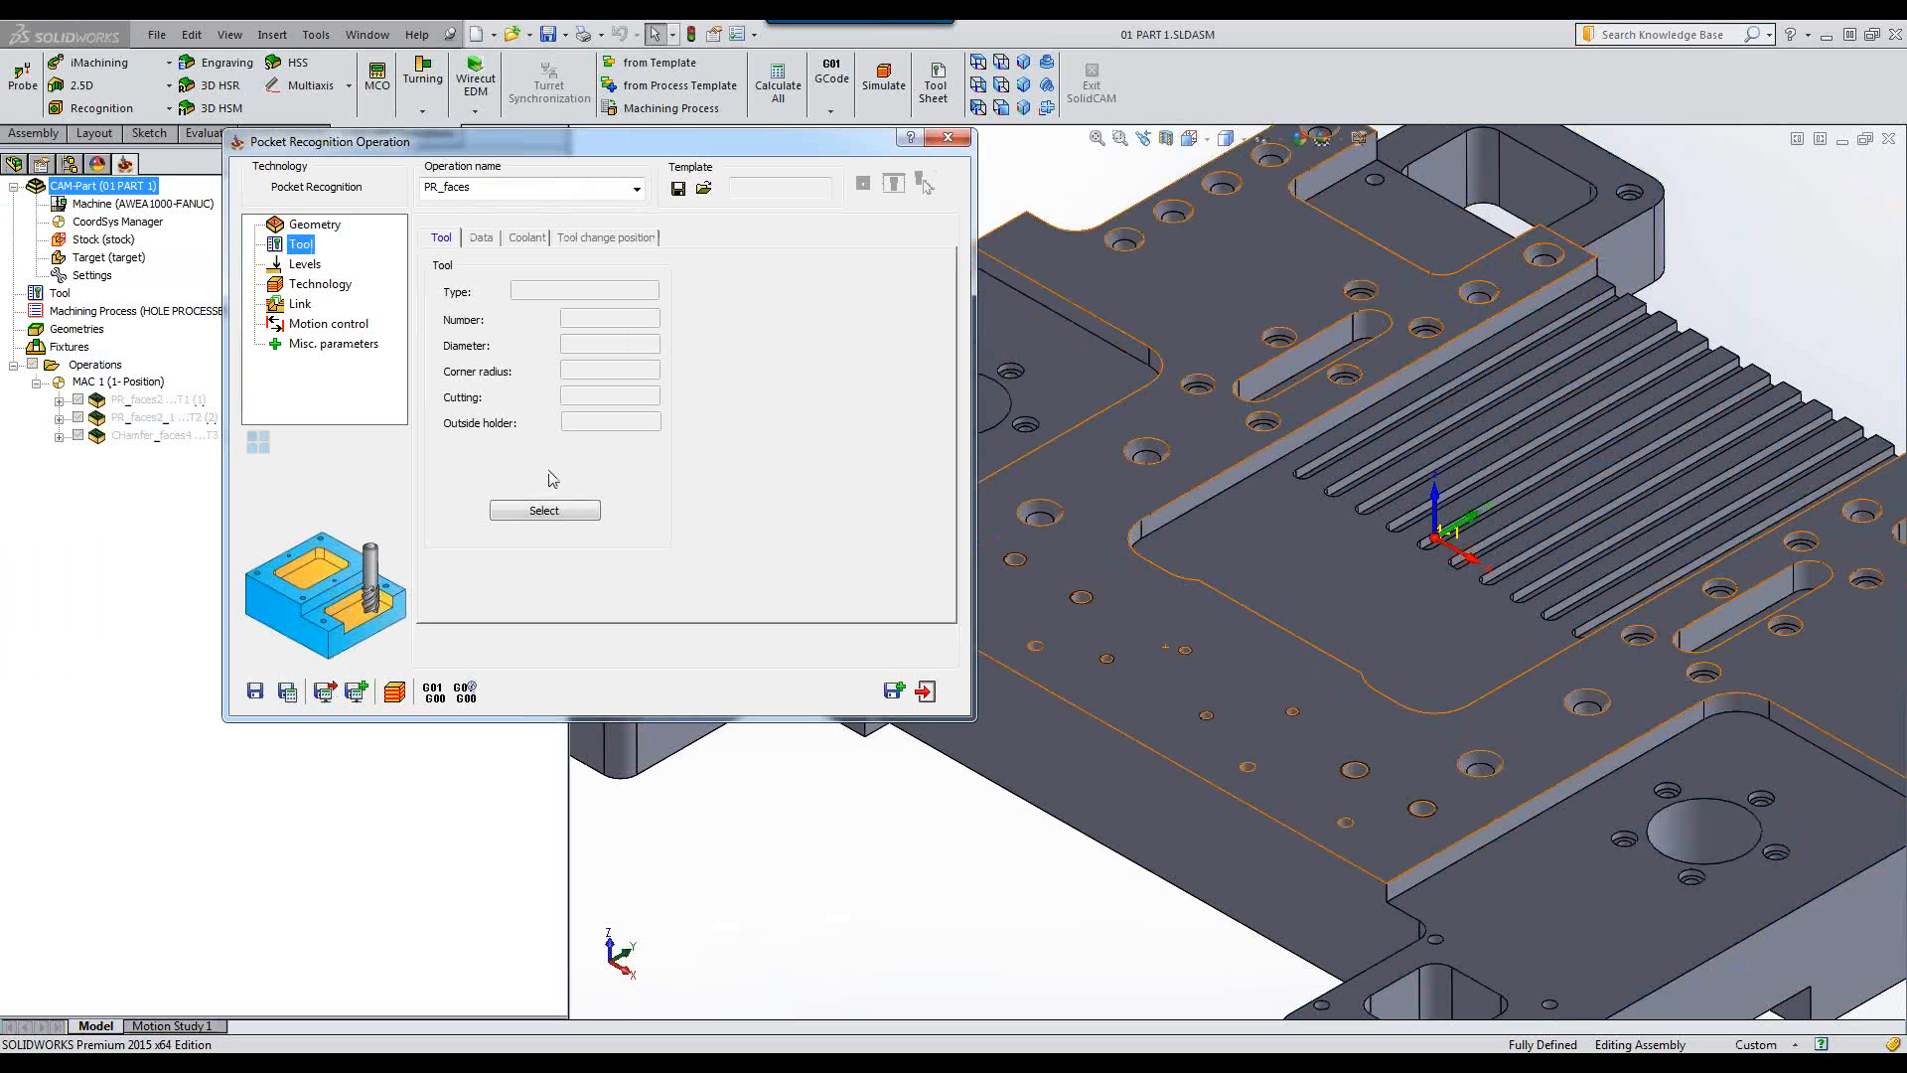
click(545, 511)
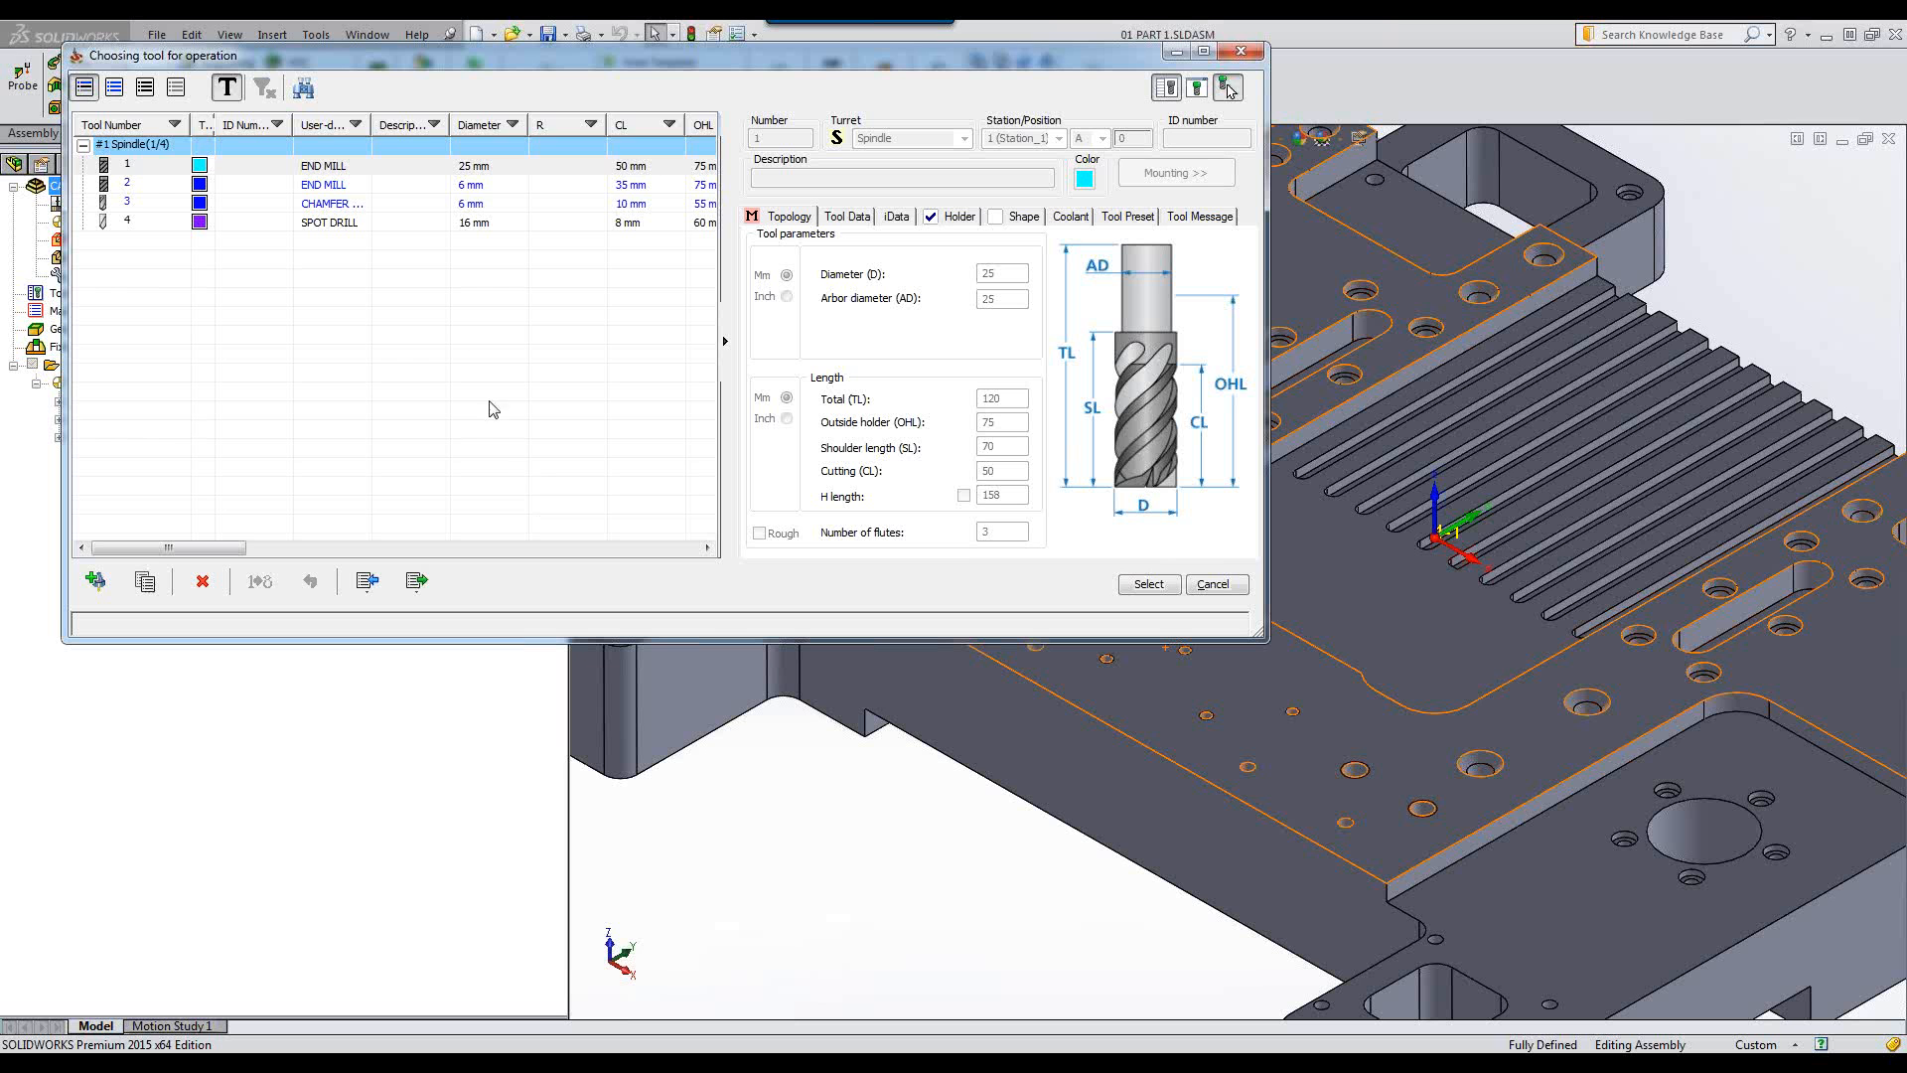
click(336, 167)
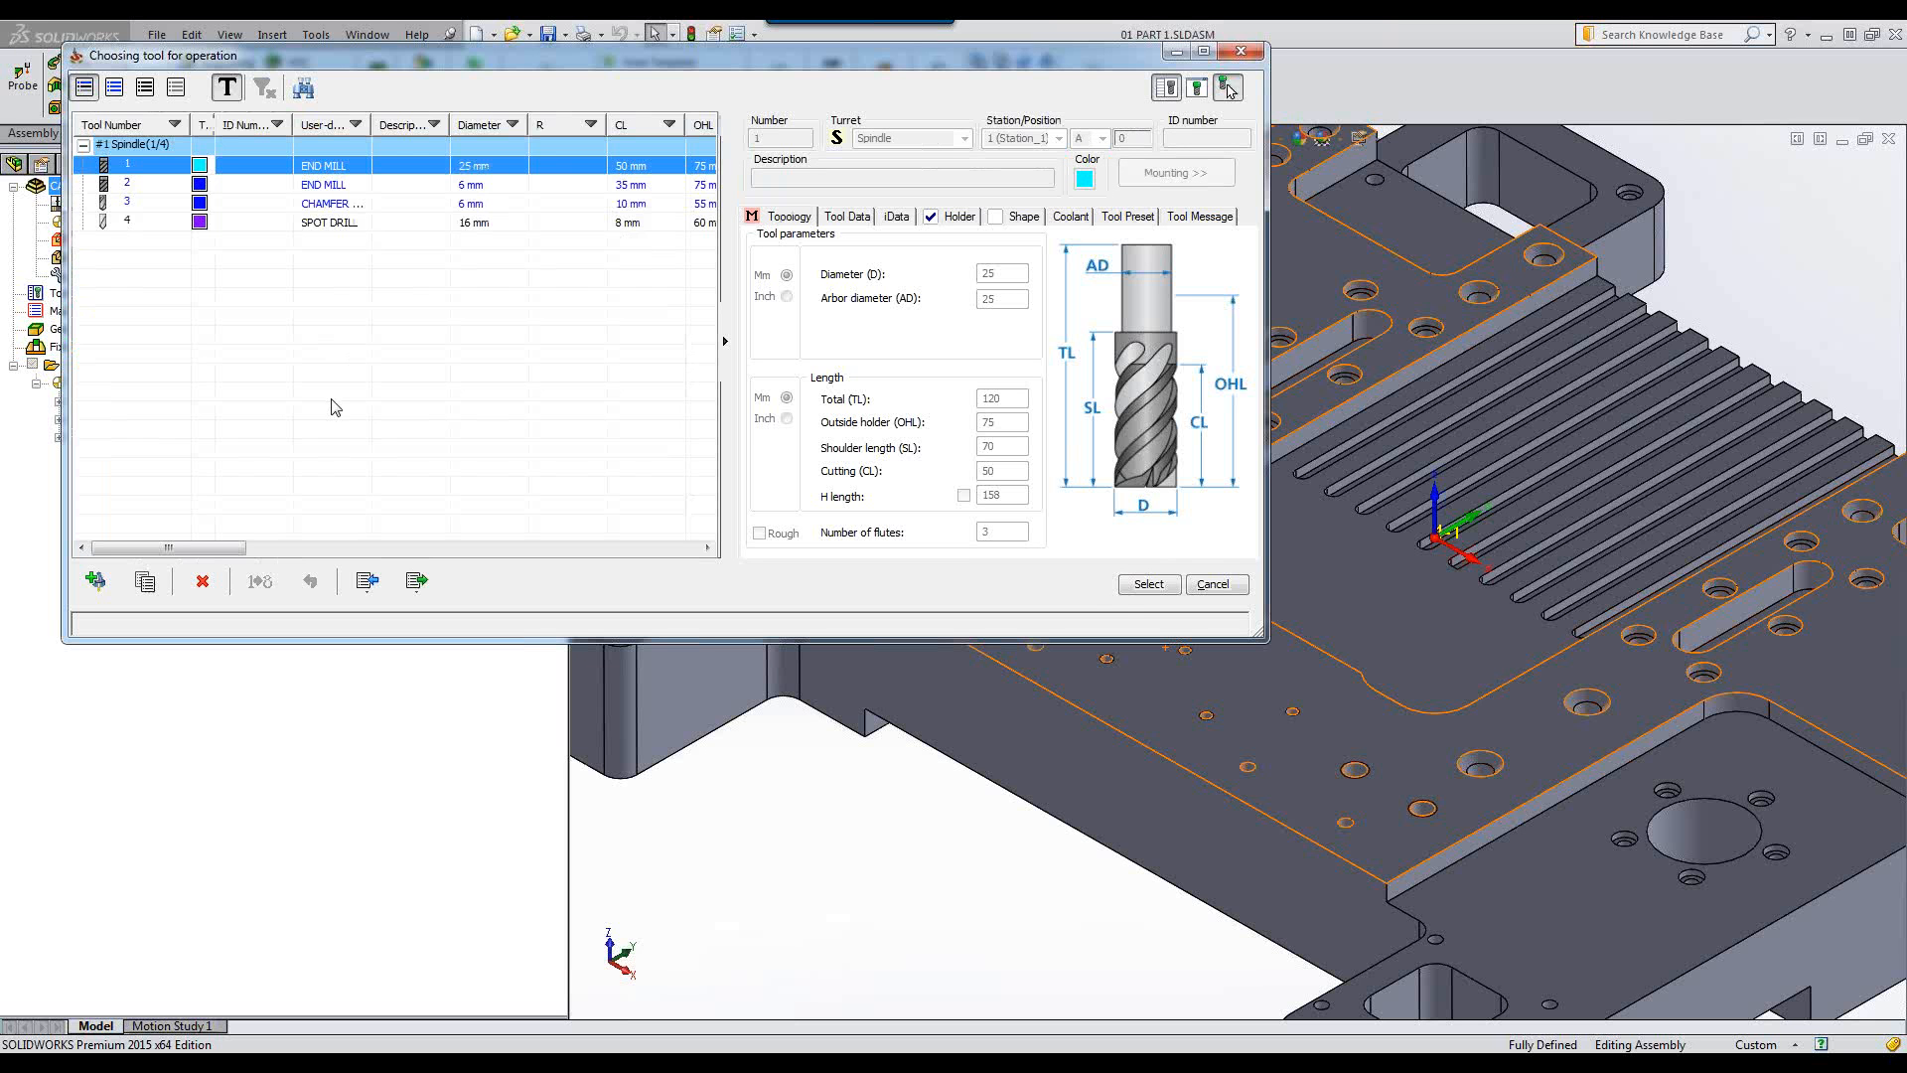
click(1148, 585)
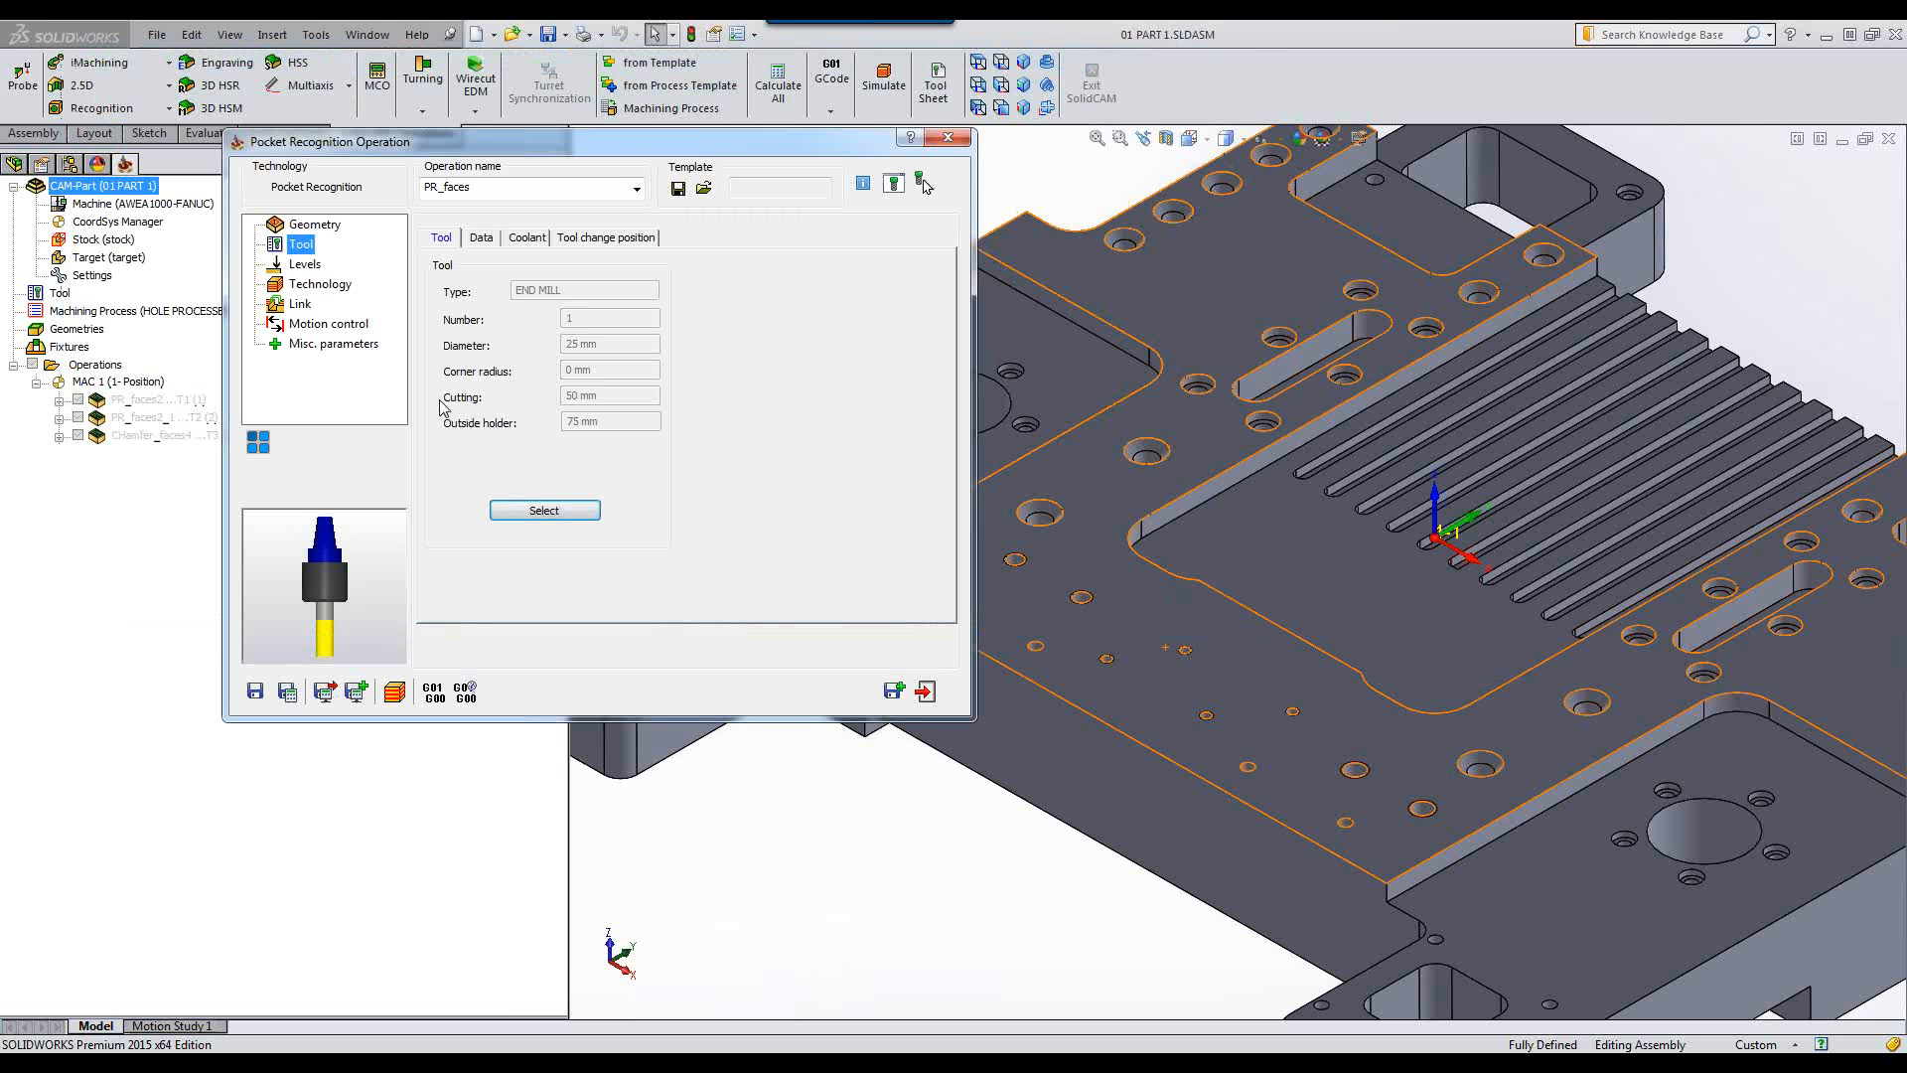
For open pockets, enable the one-way profile strategy and approach from outside, leaving the milling levels at their defaults.
click(305, 265)
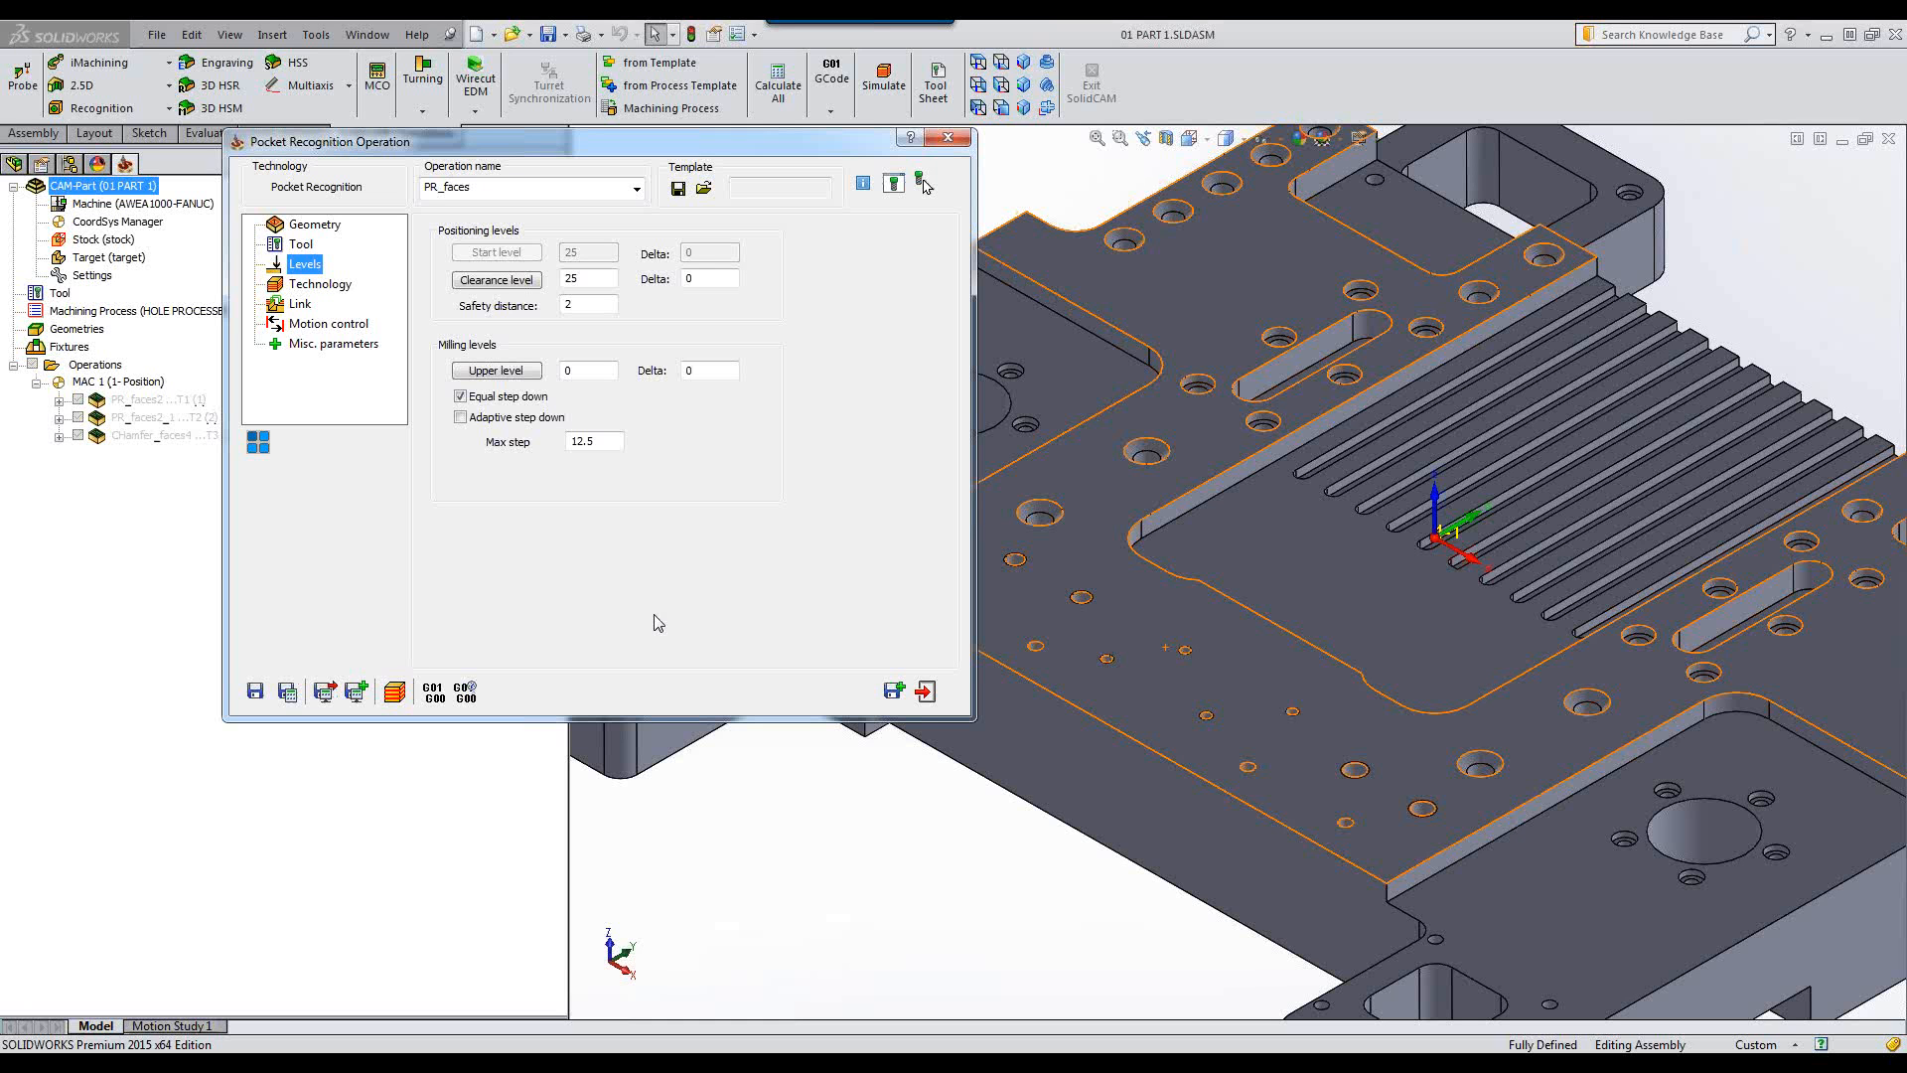
click(316, 286)
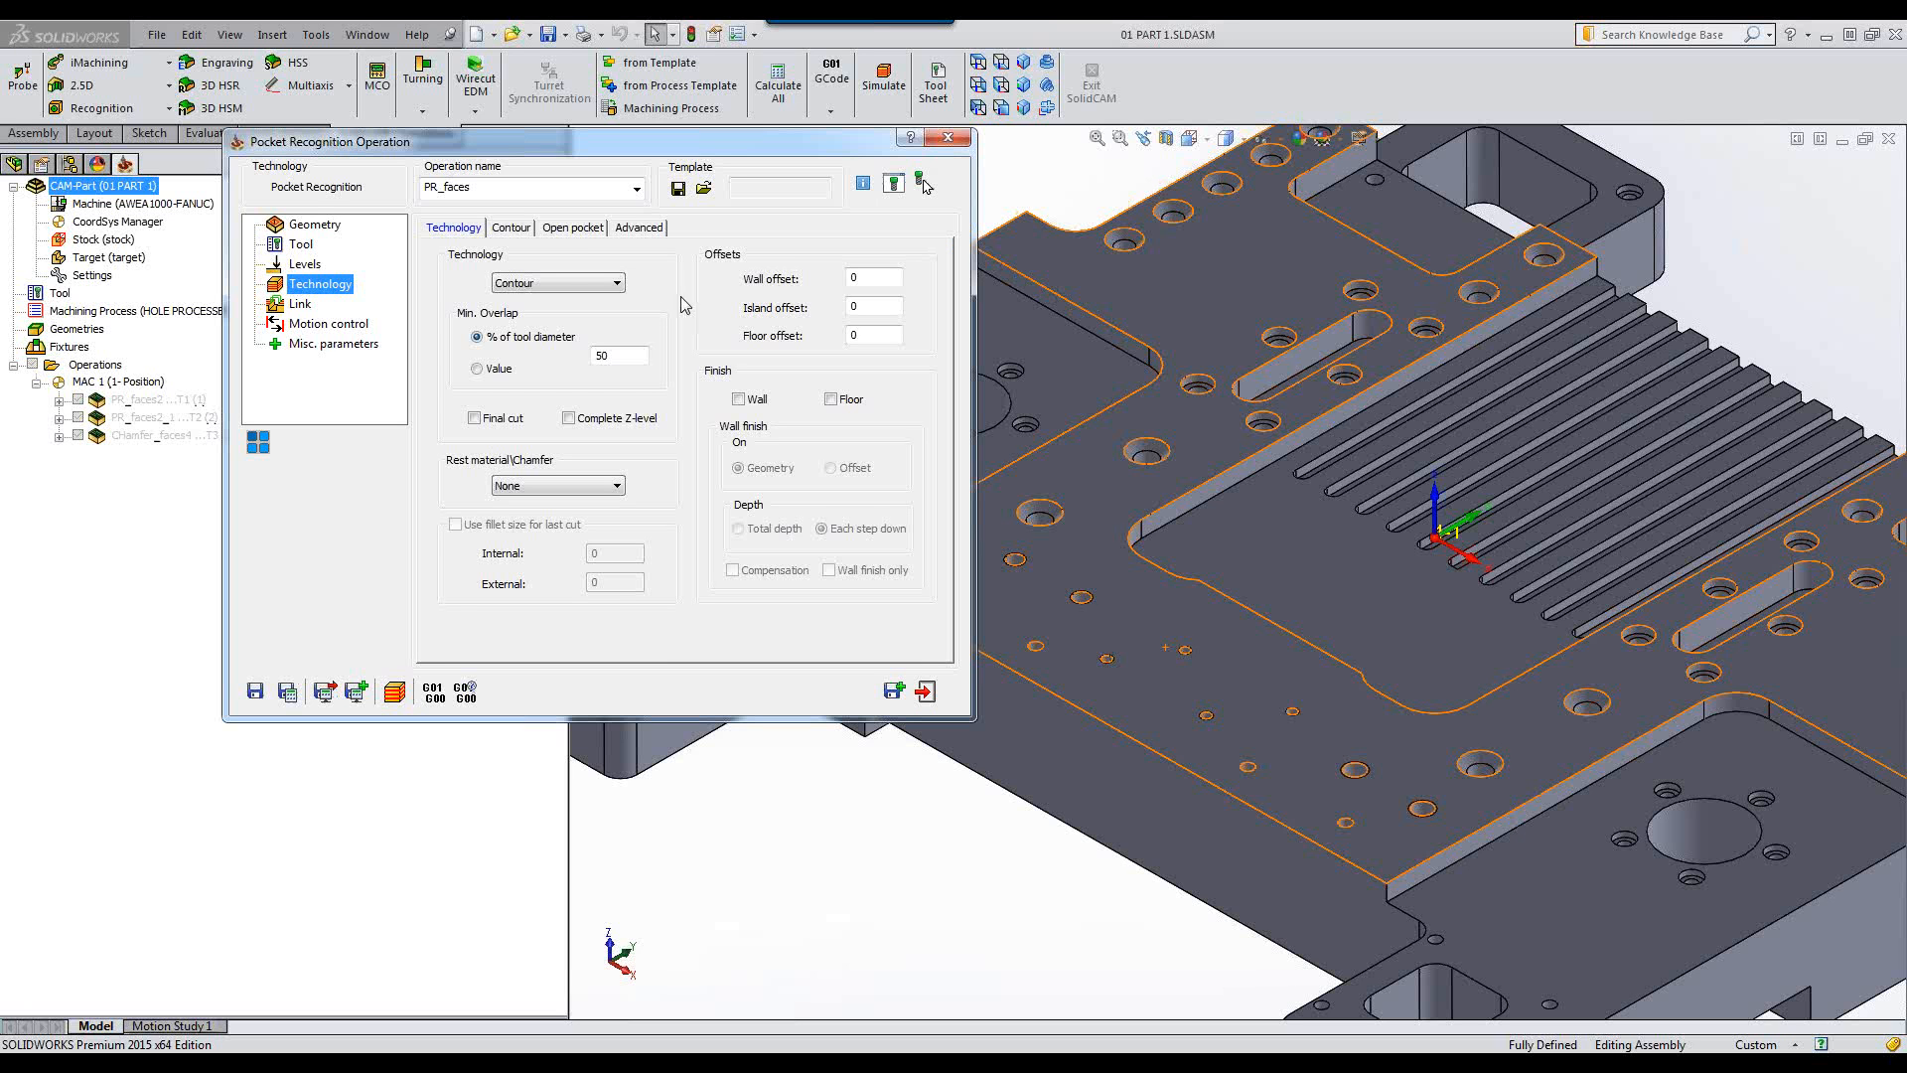
click(579, 229)
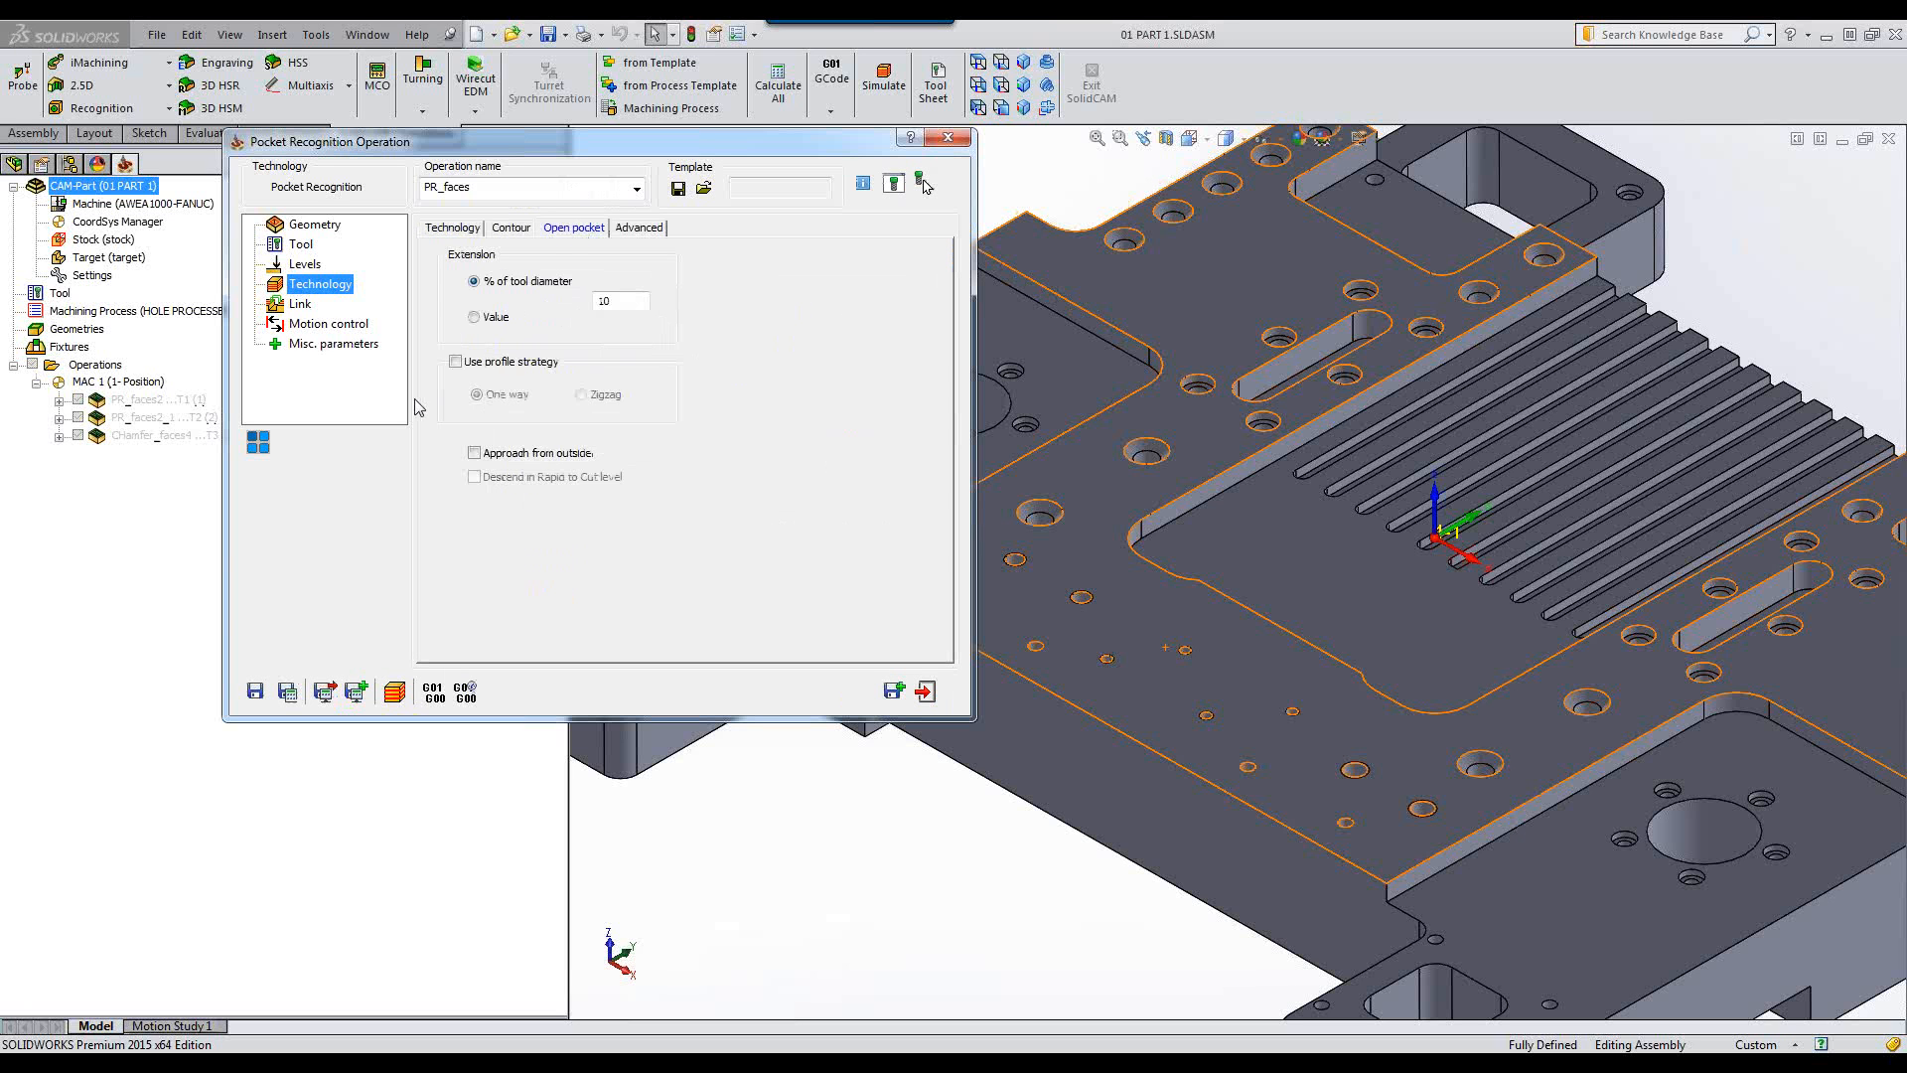
click(455, 361)
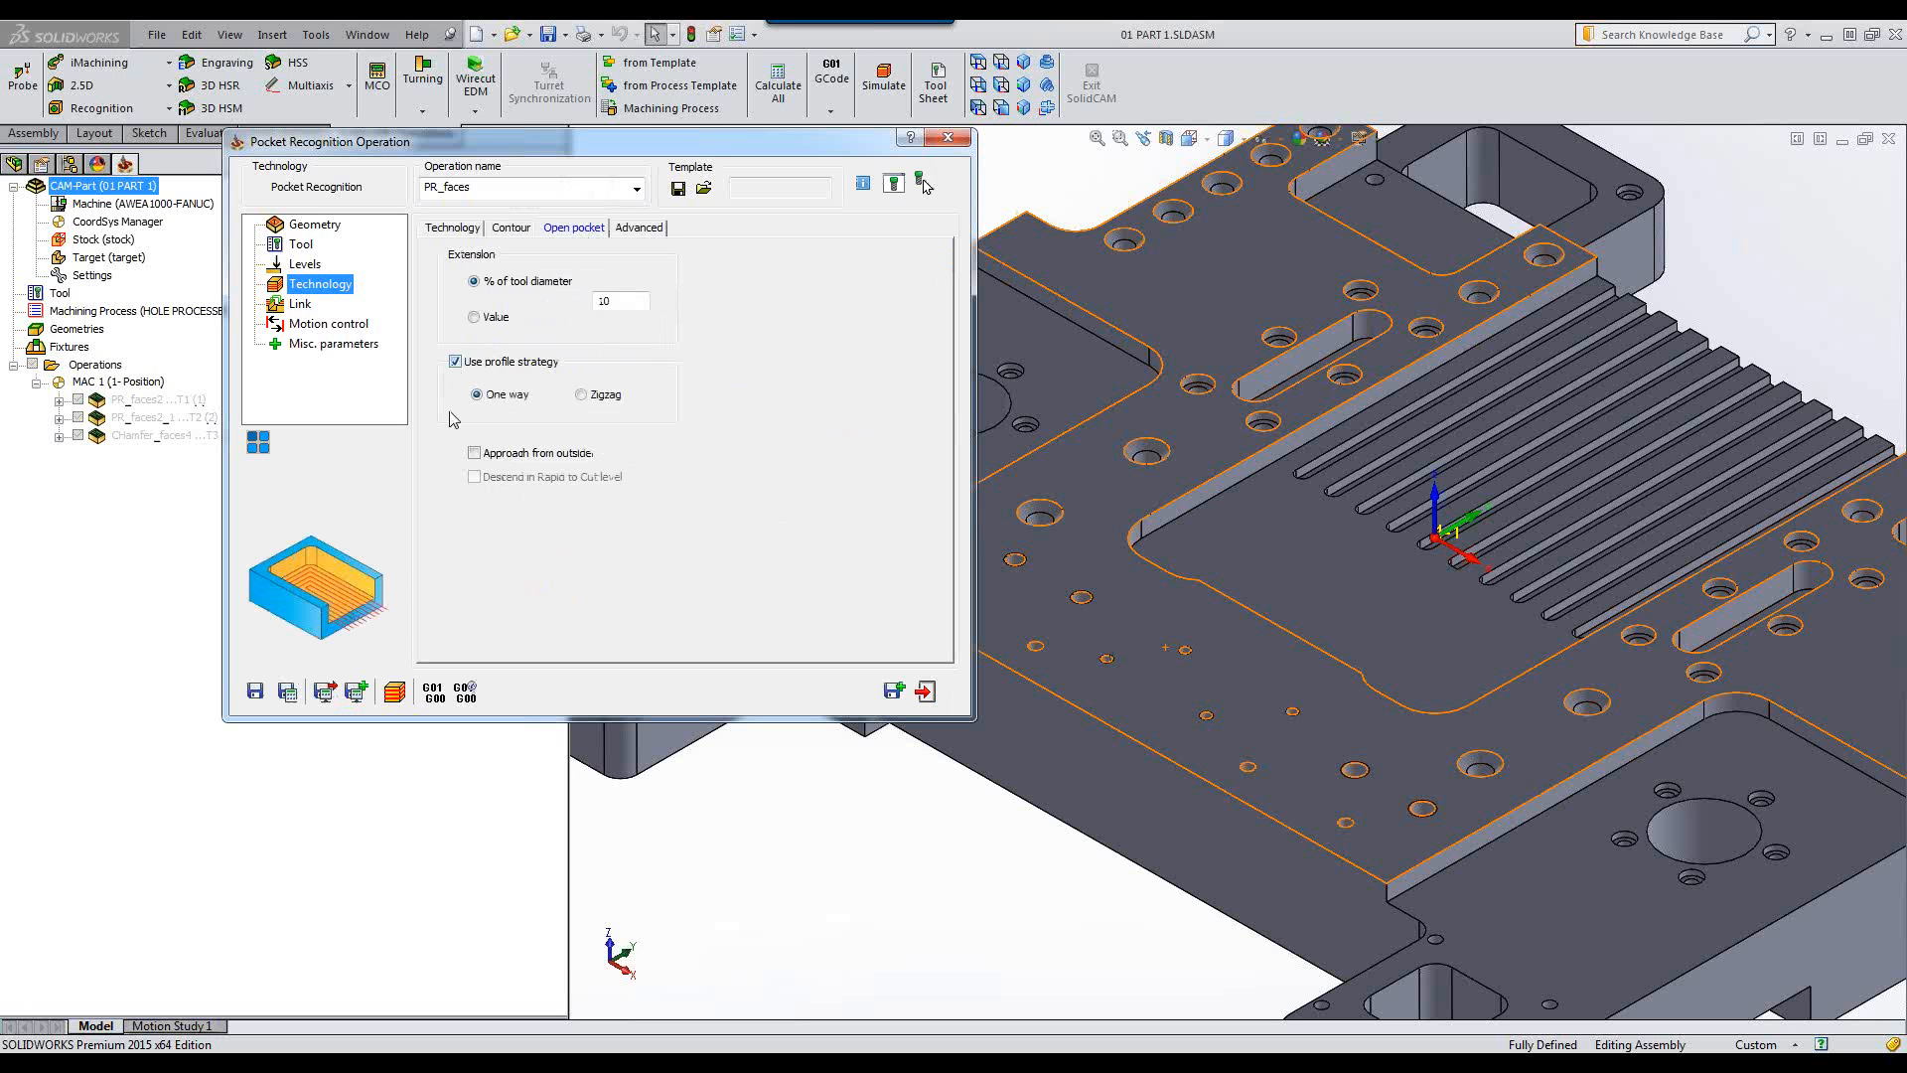
click(475, 454)
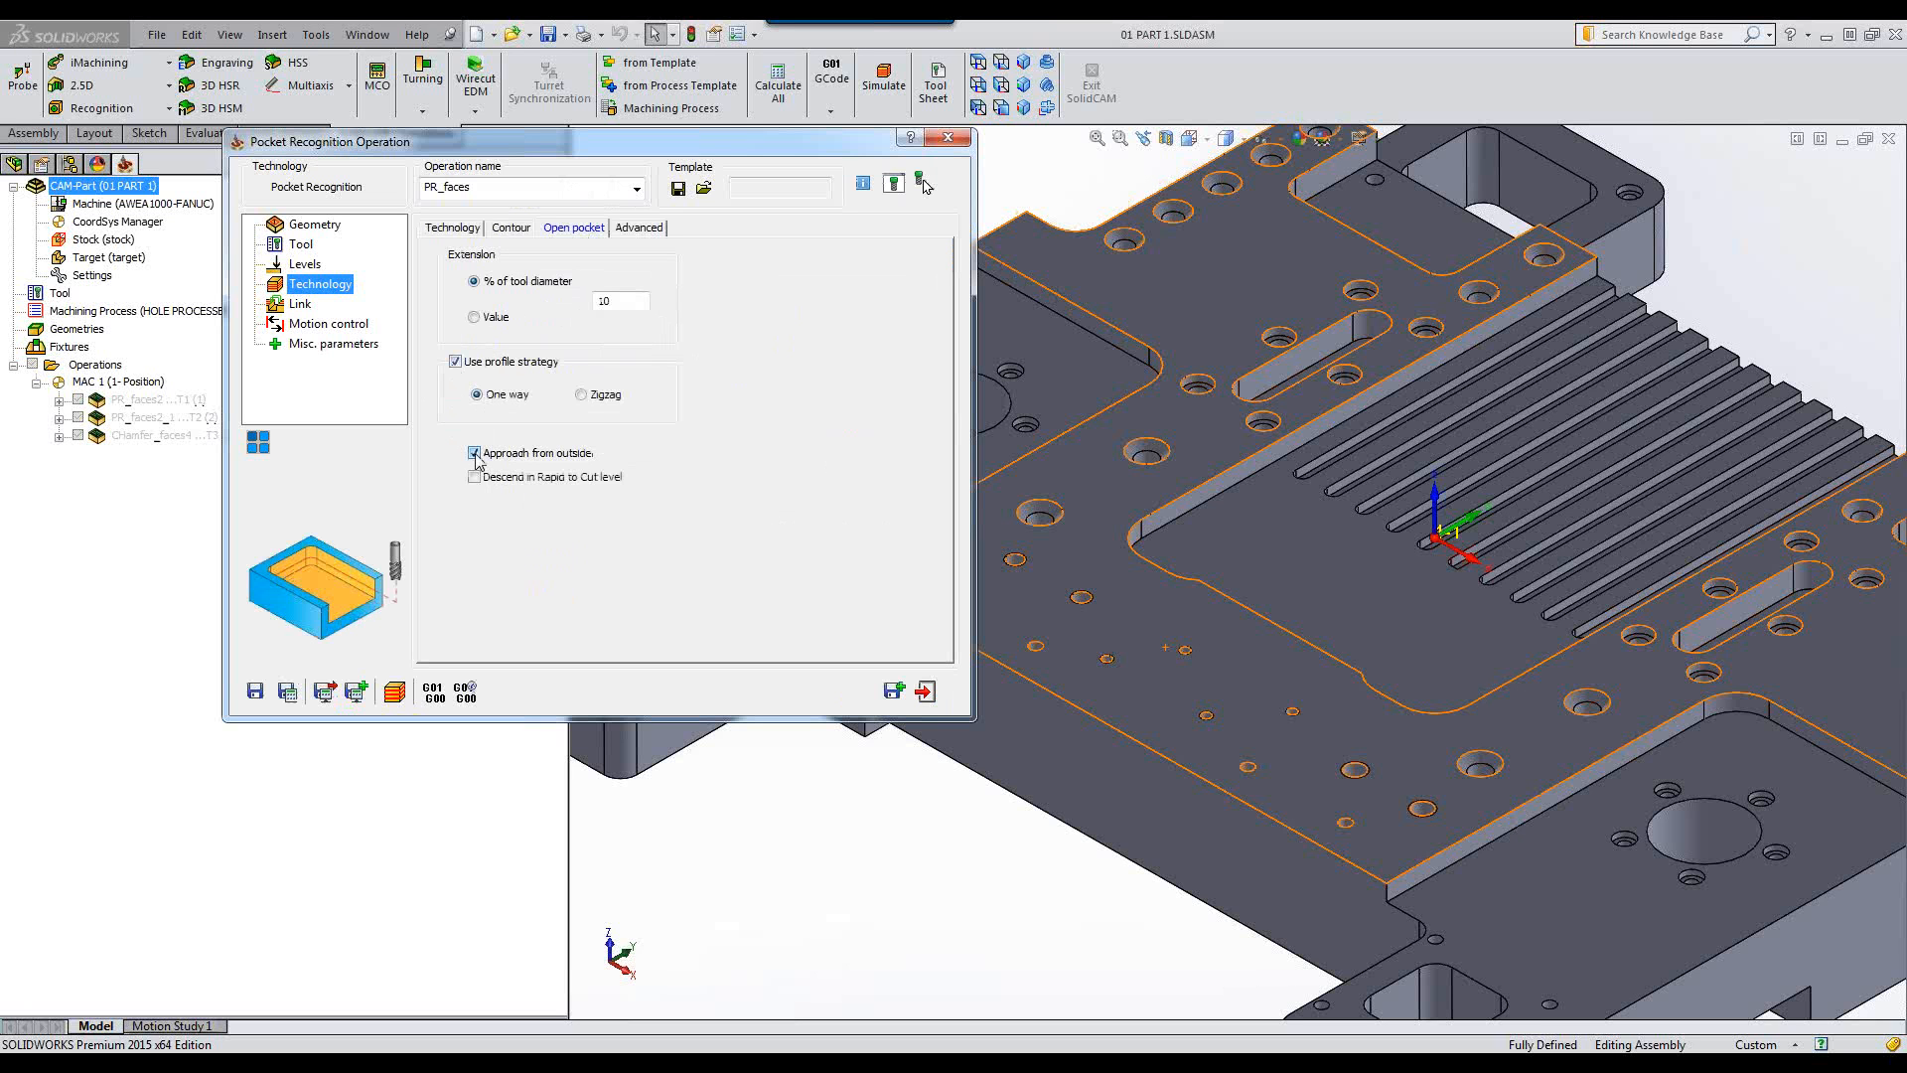
Set the operation's ramping to None, then save and calculate the toolpath.
click(299, 304)
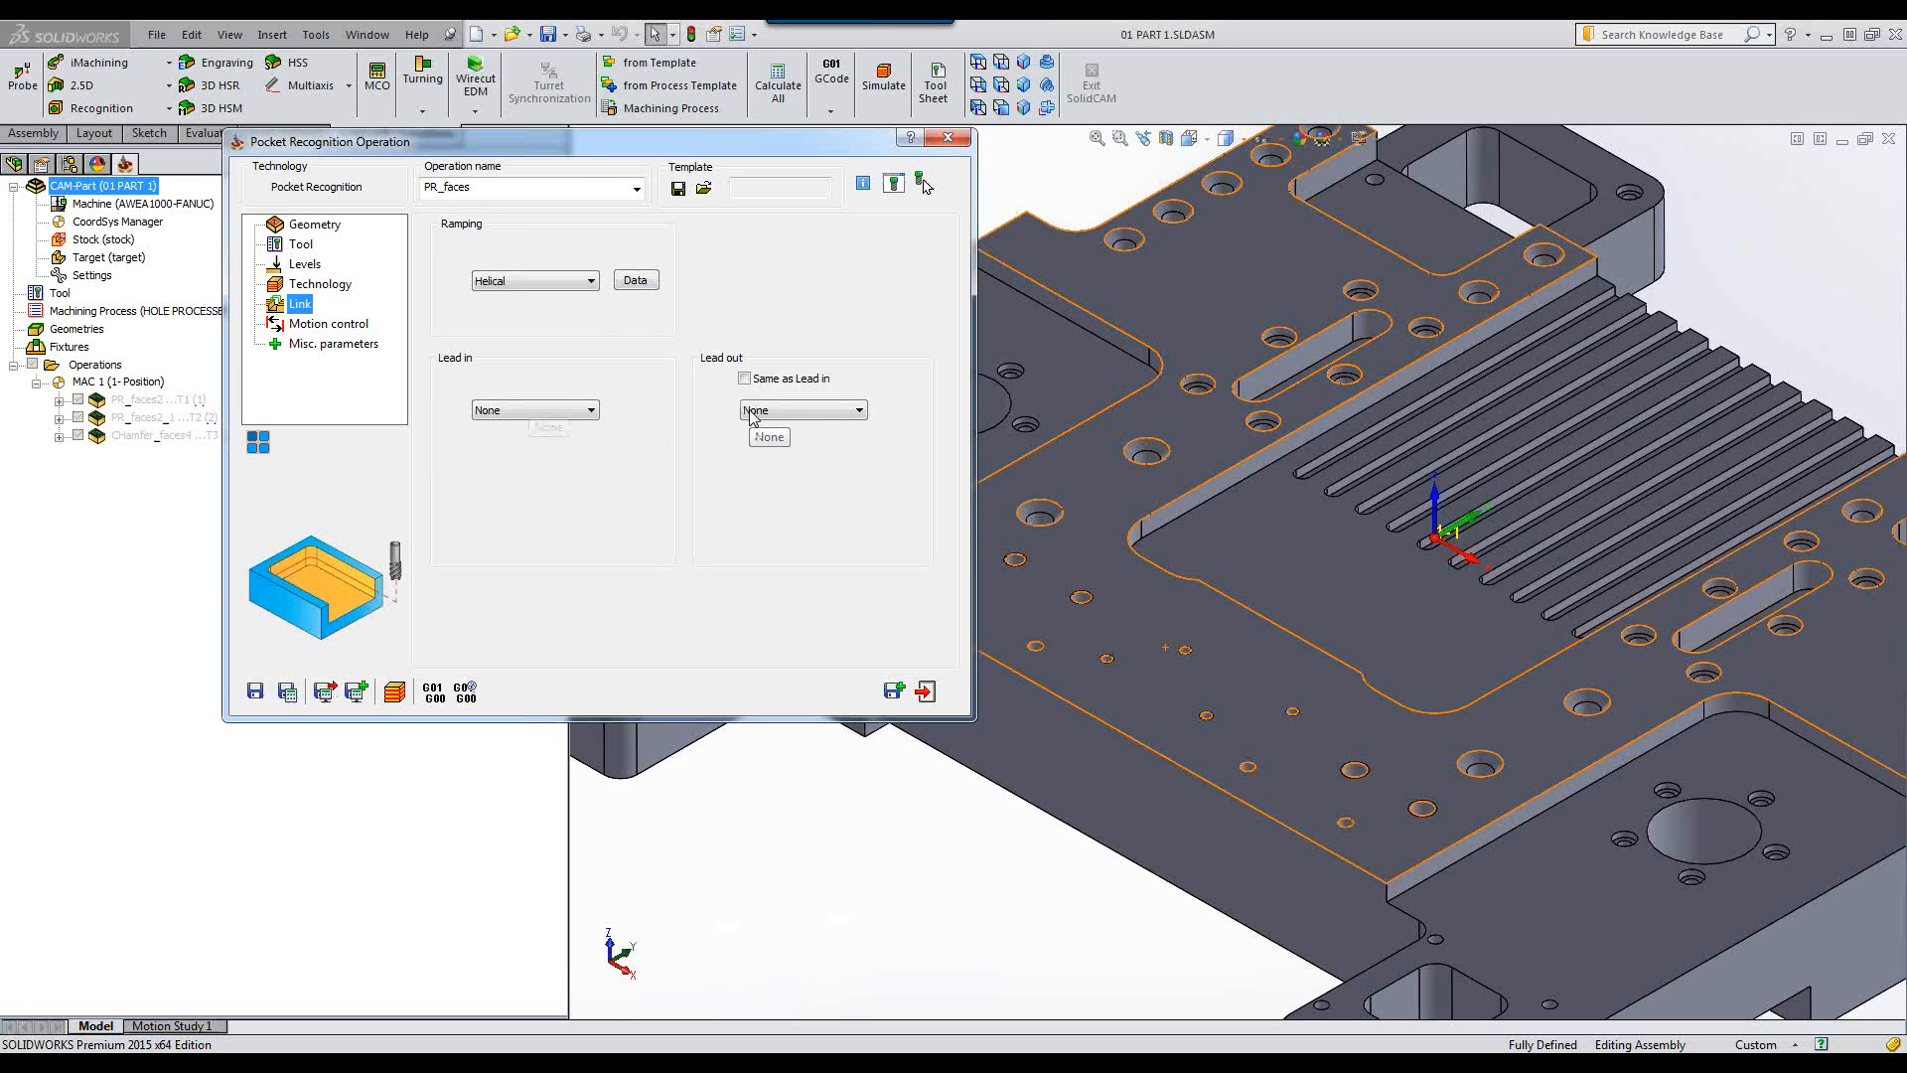
click(529, 282)
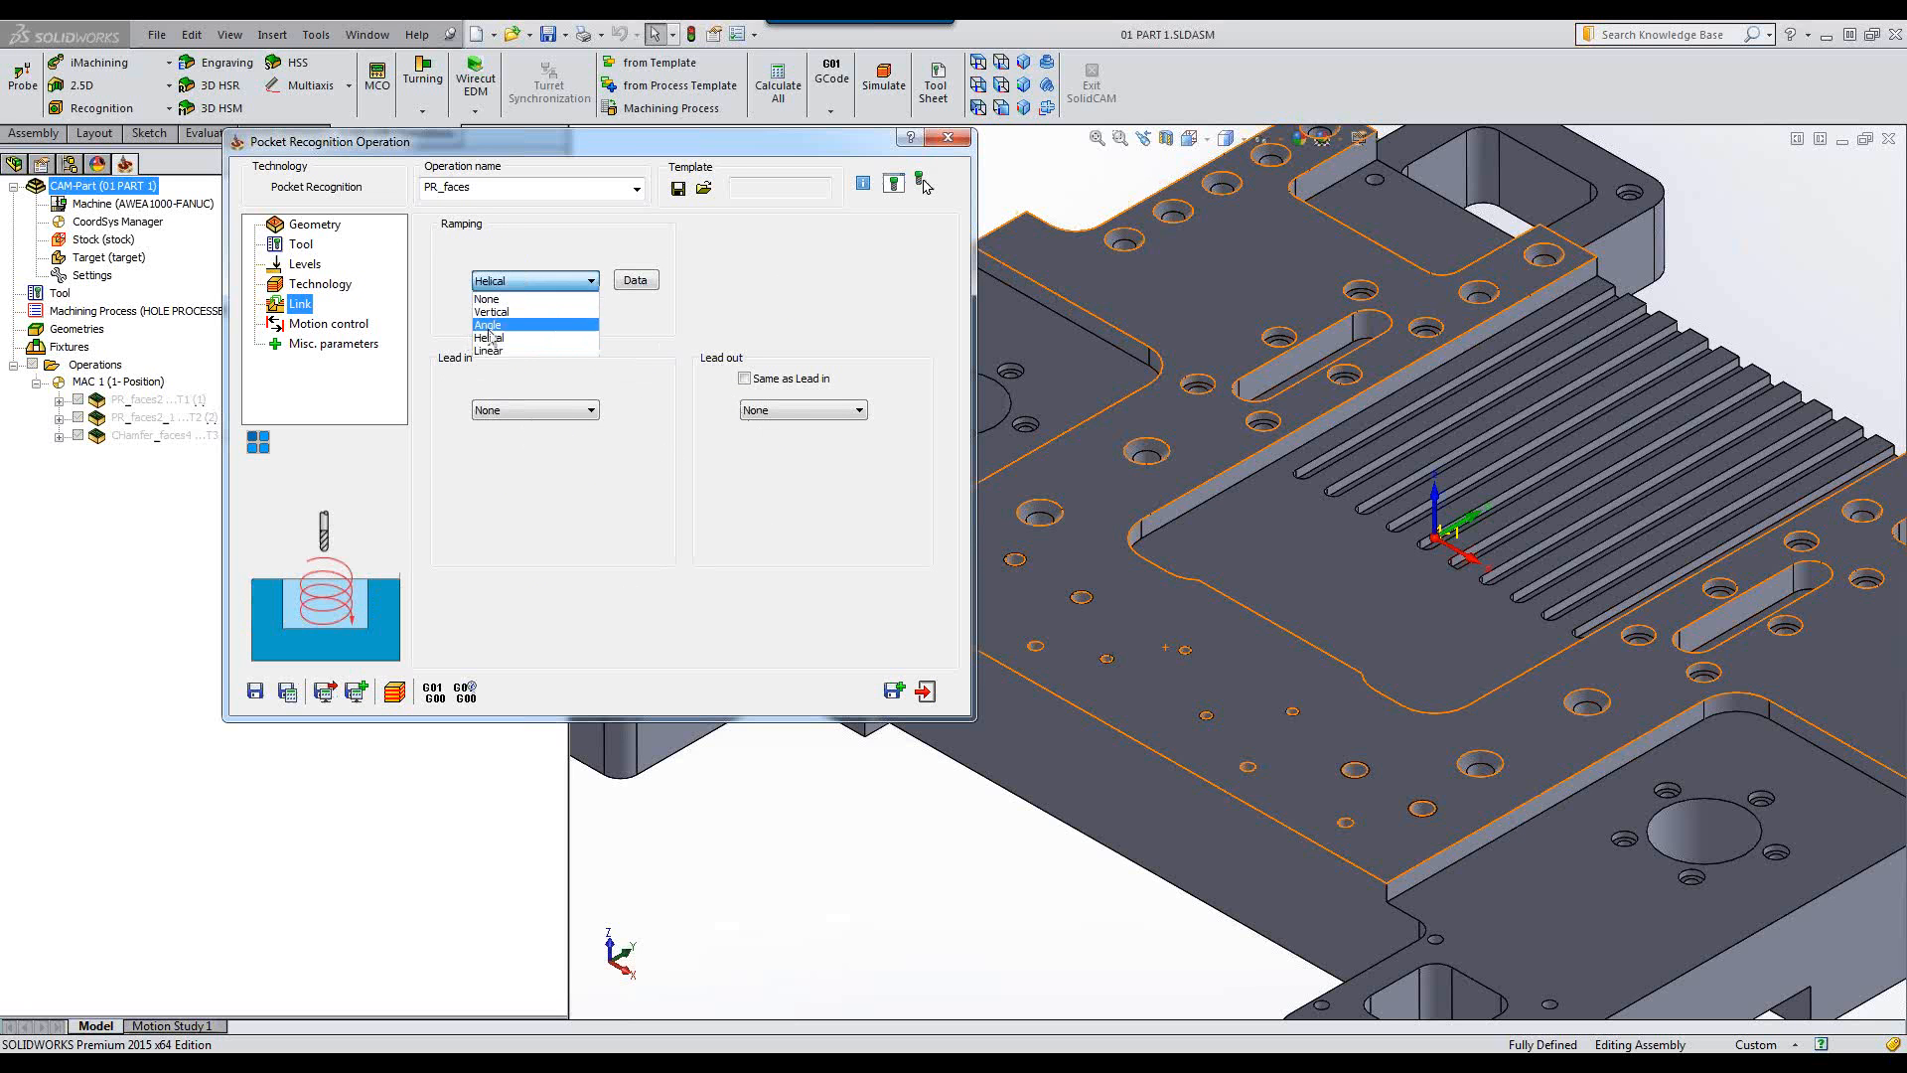
click(504, 300)
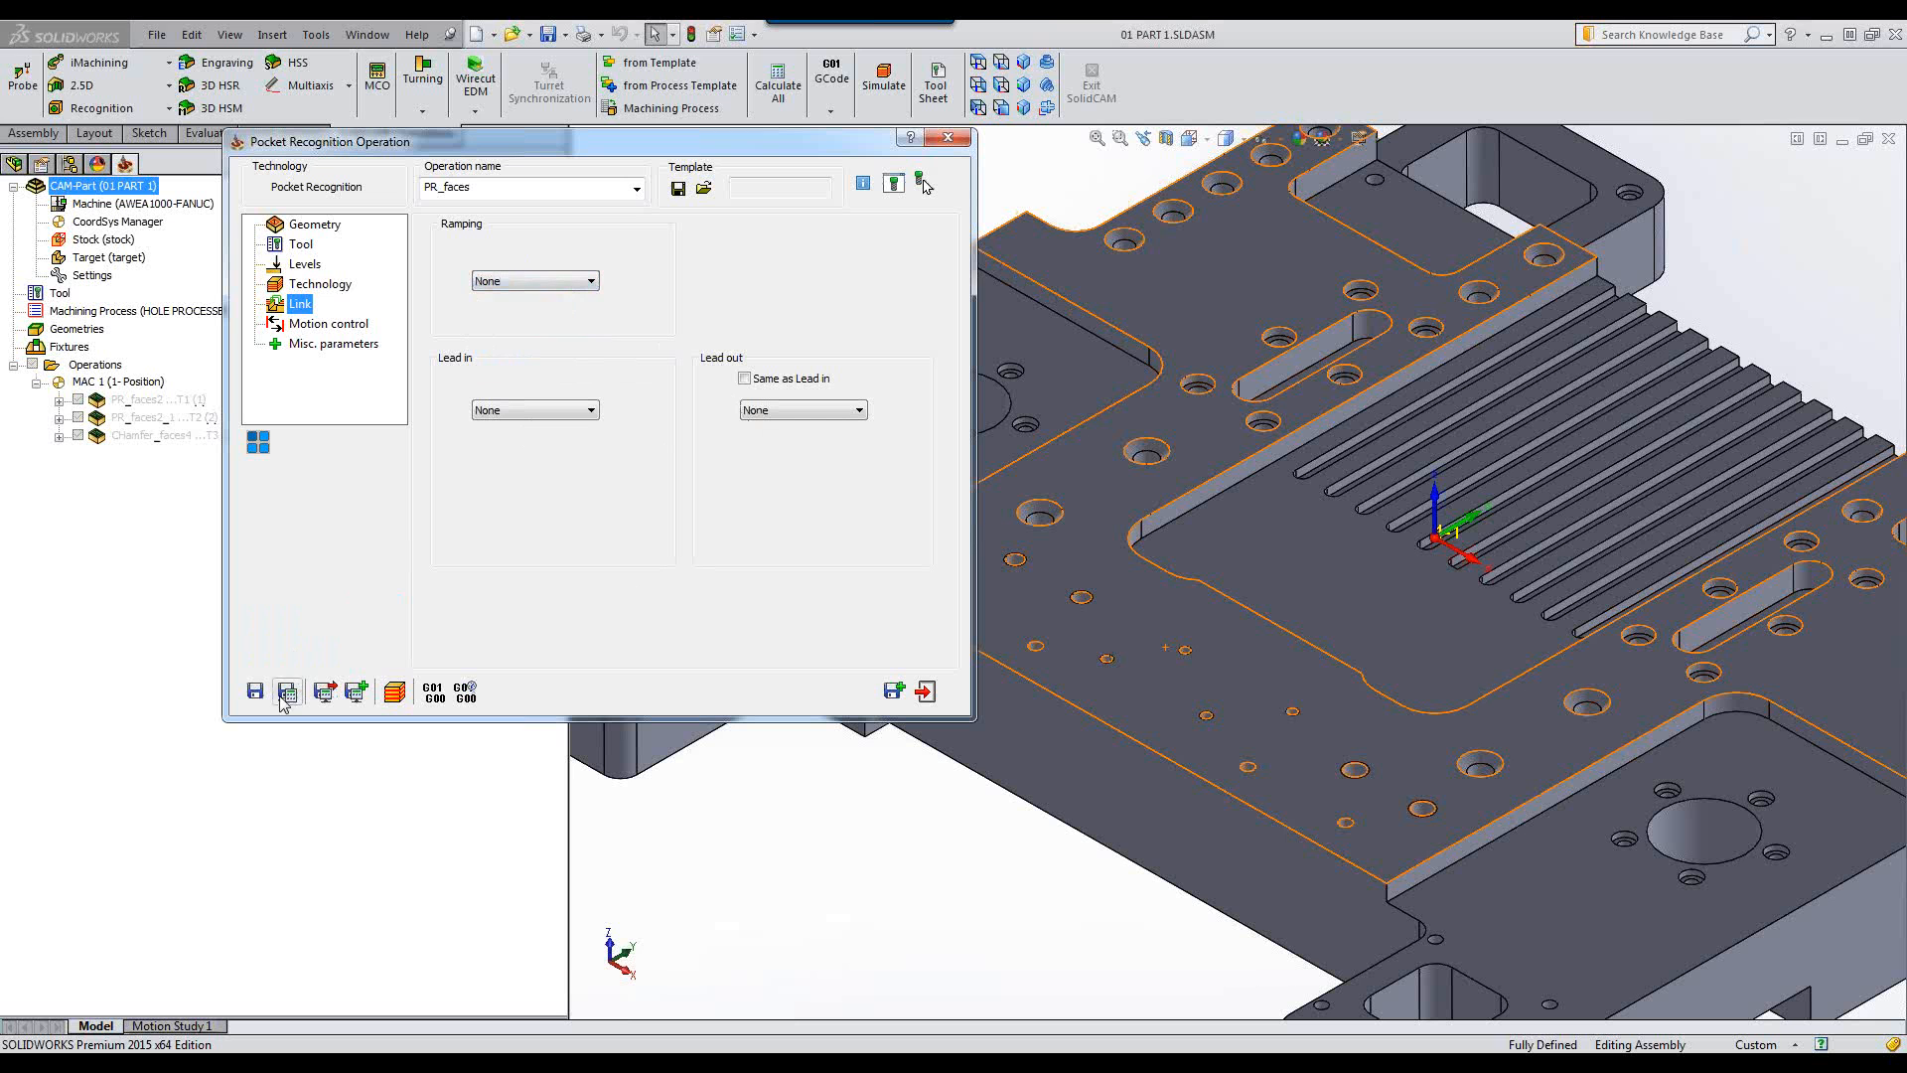
click(287, 691)
Simulate the 25 mm end mill operation in SolidVerify, replay it at a reduced speed and examine the machined pockets.
click(397, 691)
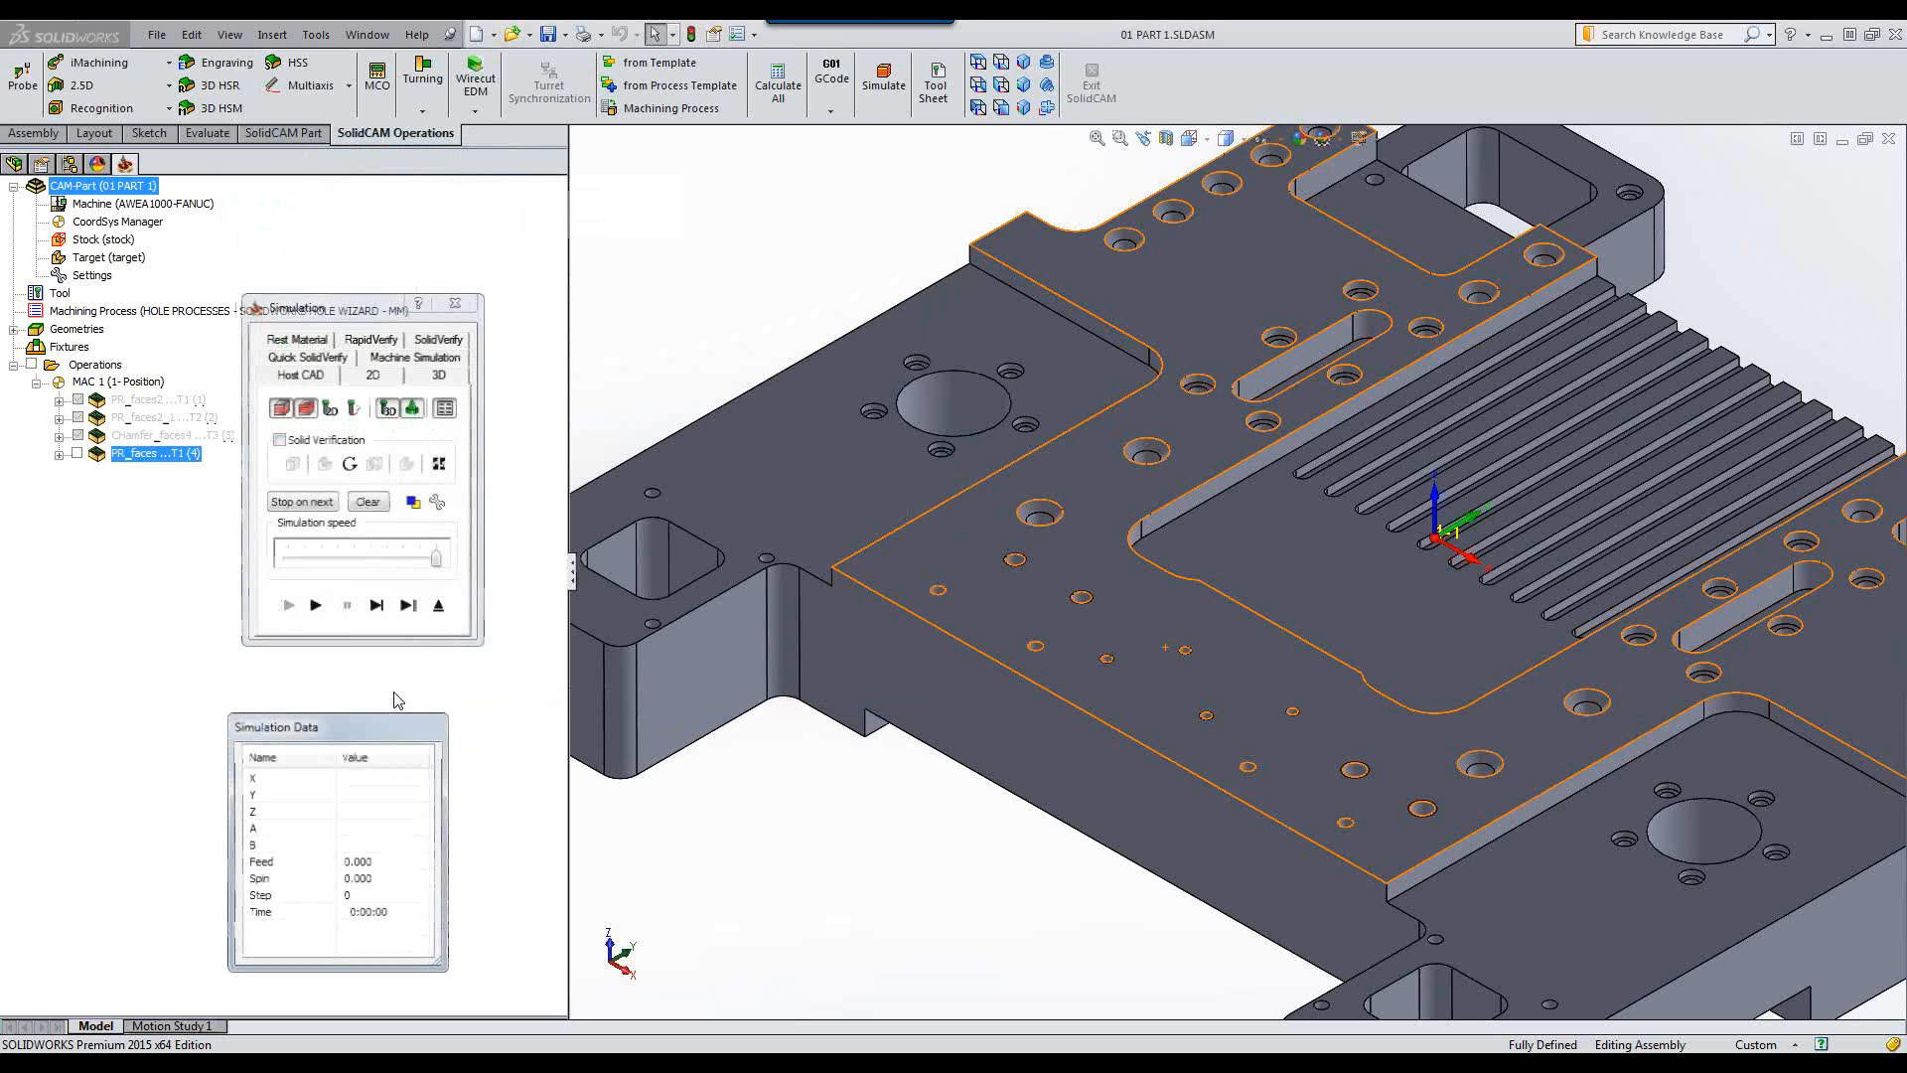
click(439, 339)
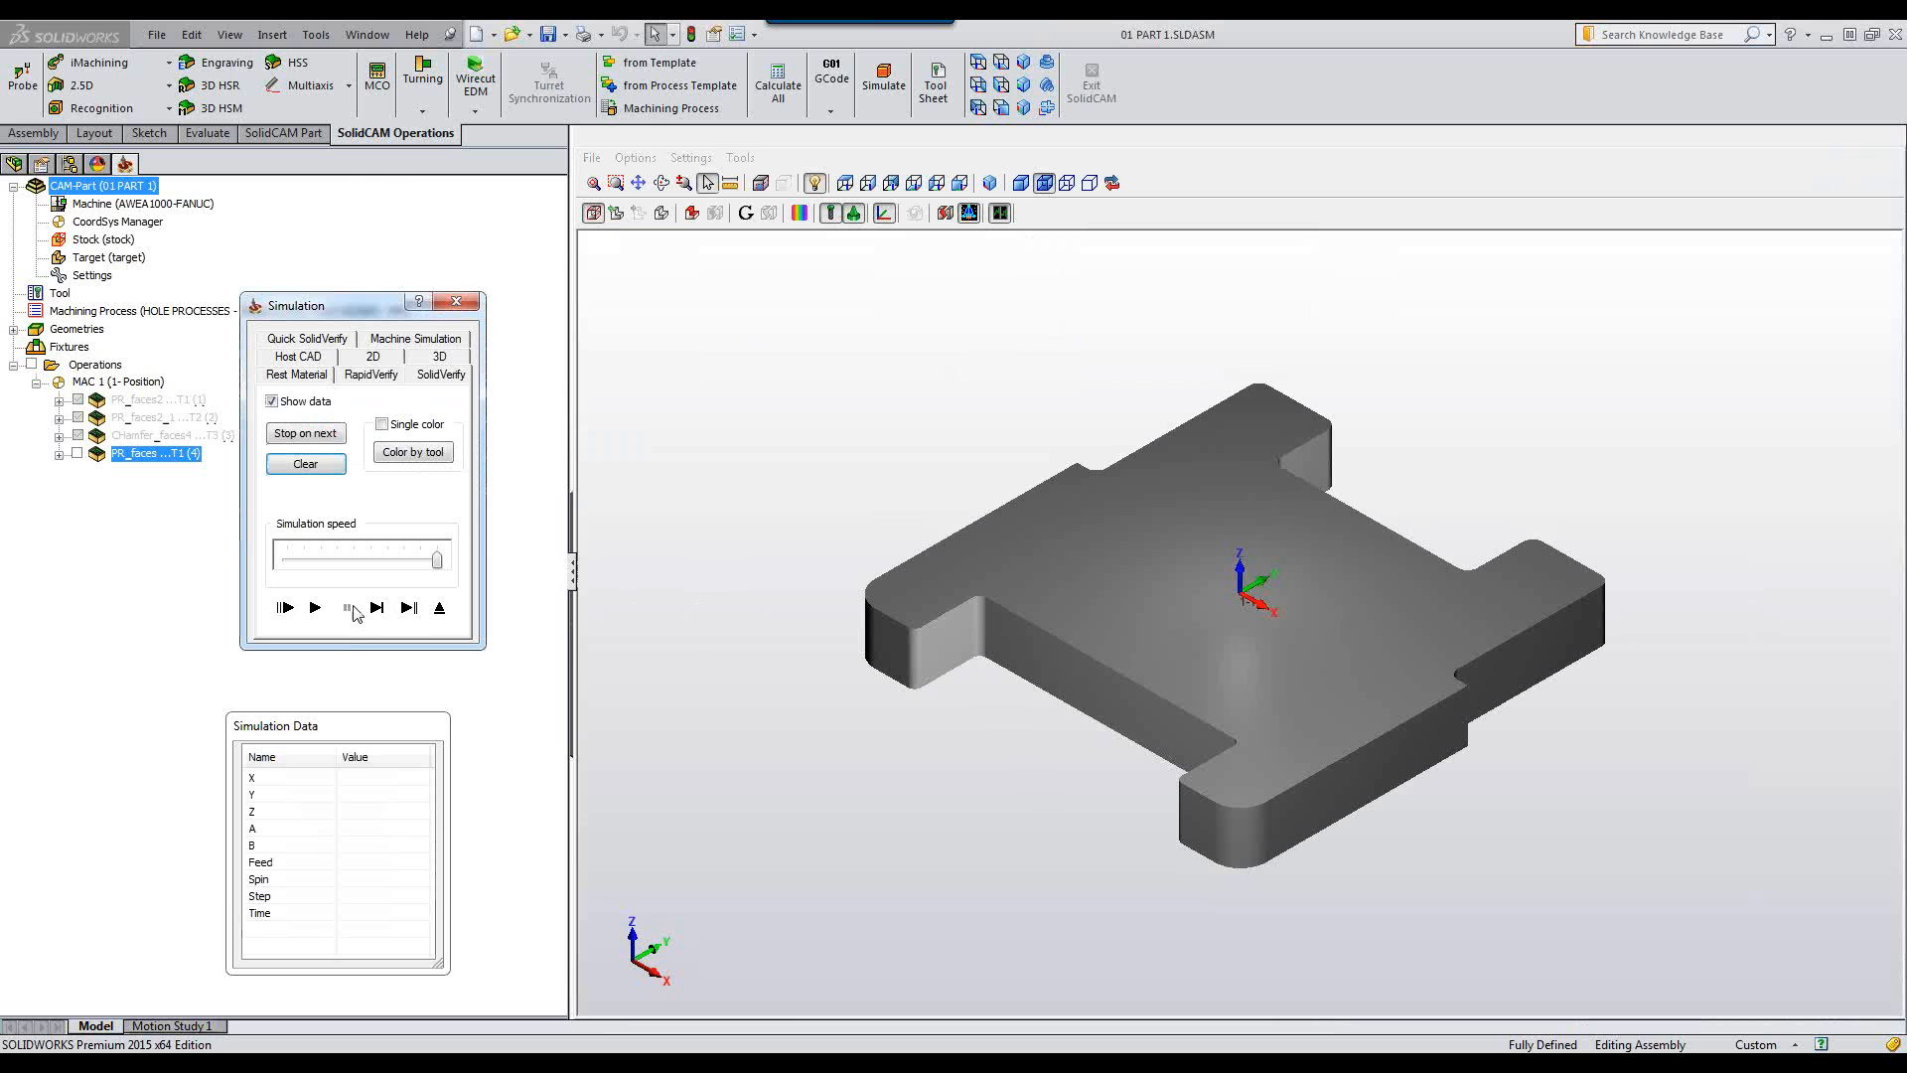
click(315, 607)
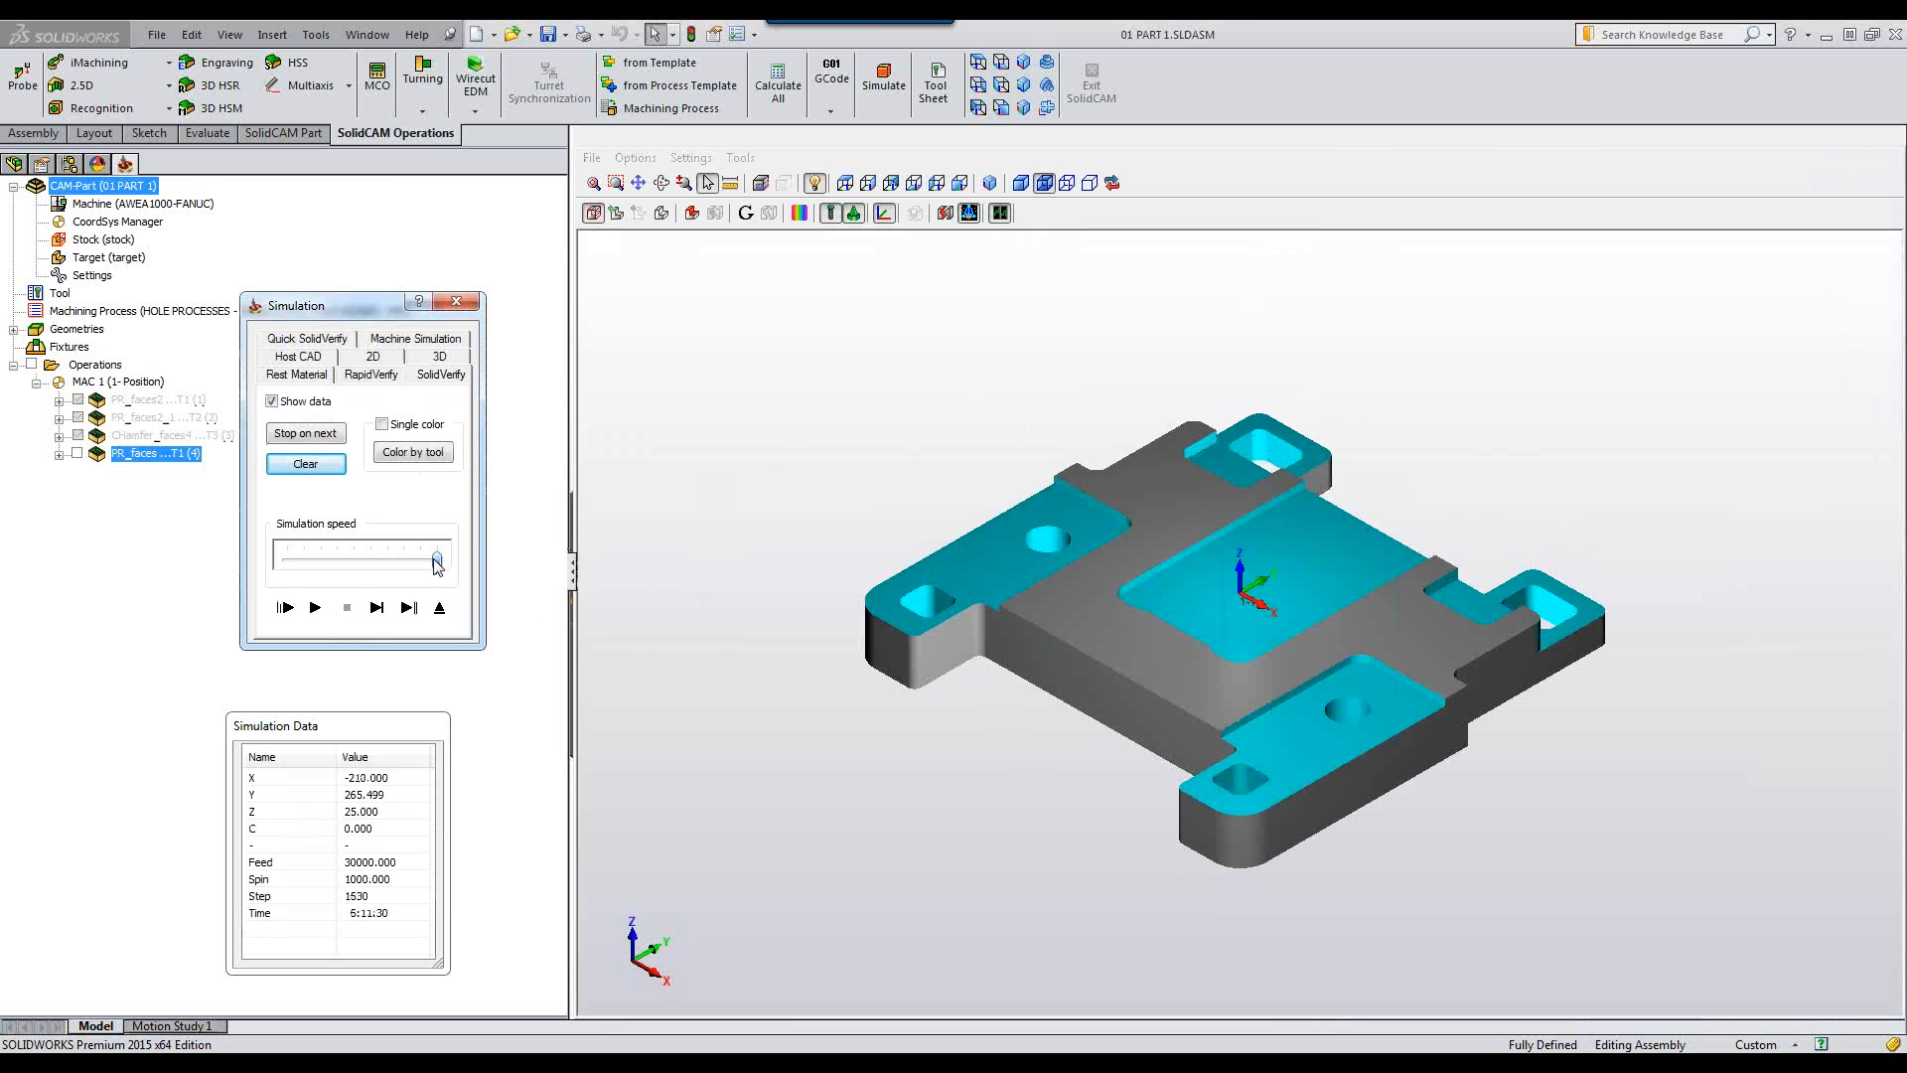
drag(437, 561, 337, 561)
click(315, 607)
click(906, 516)
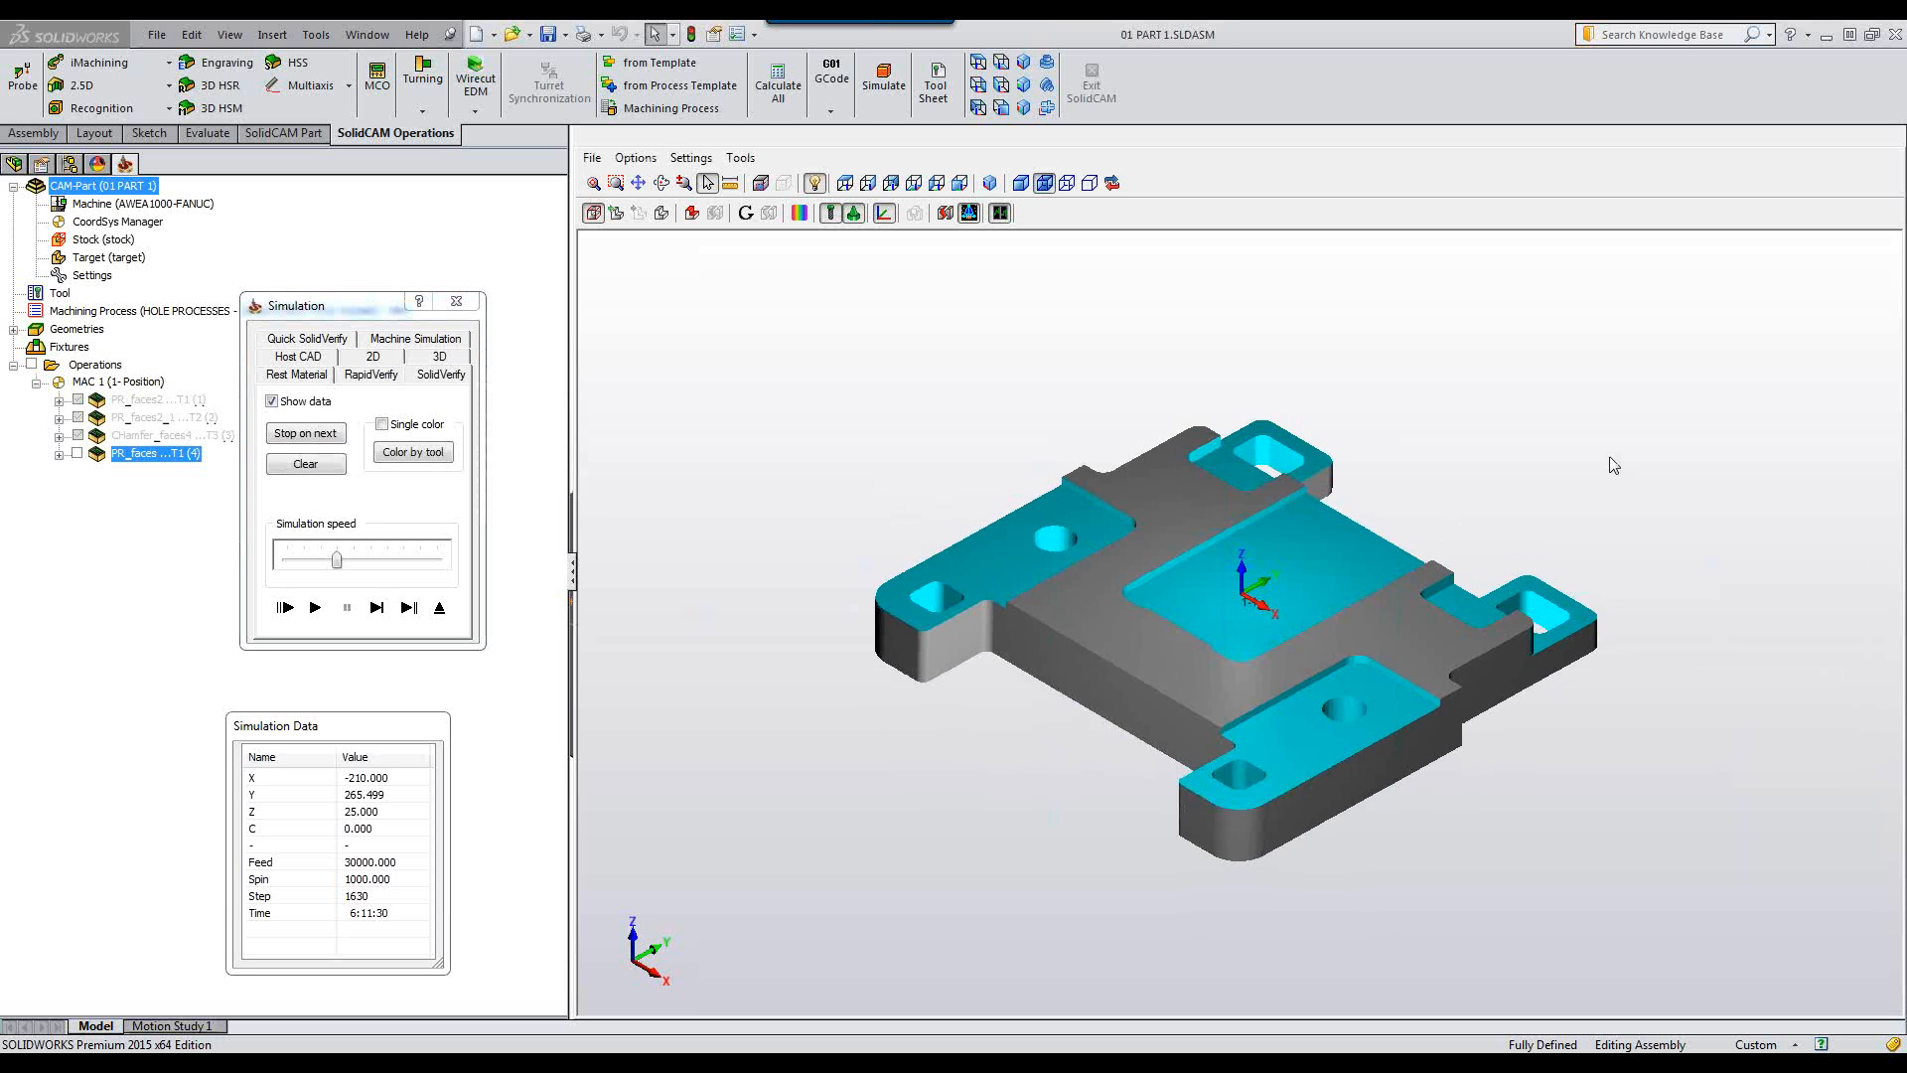
scroll(1609, 464, up, 2)
scroll(1611, 464, up, 1)
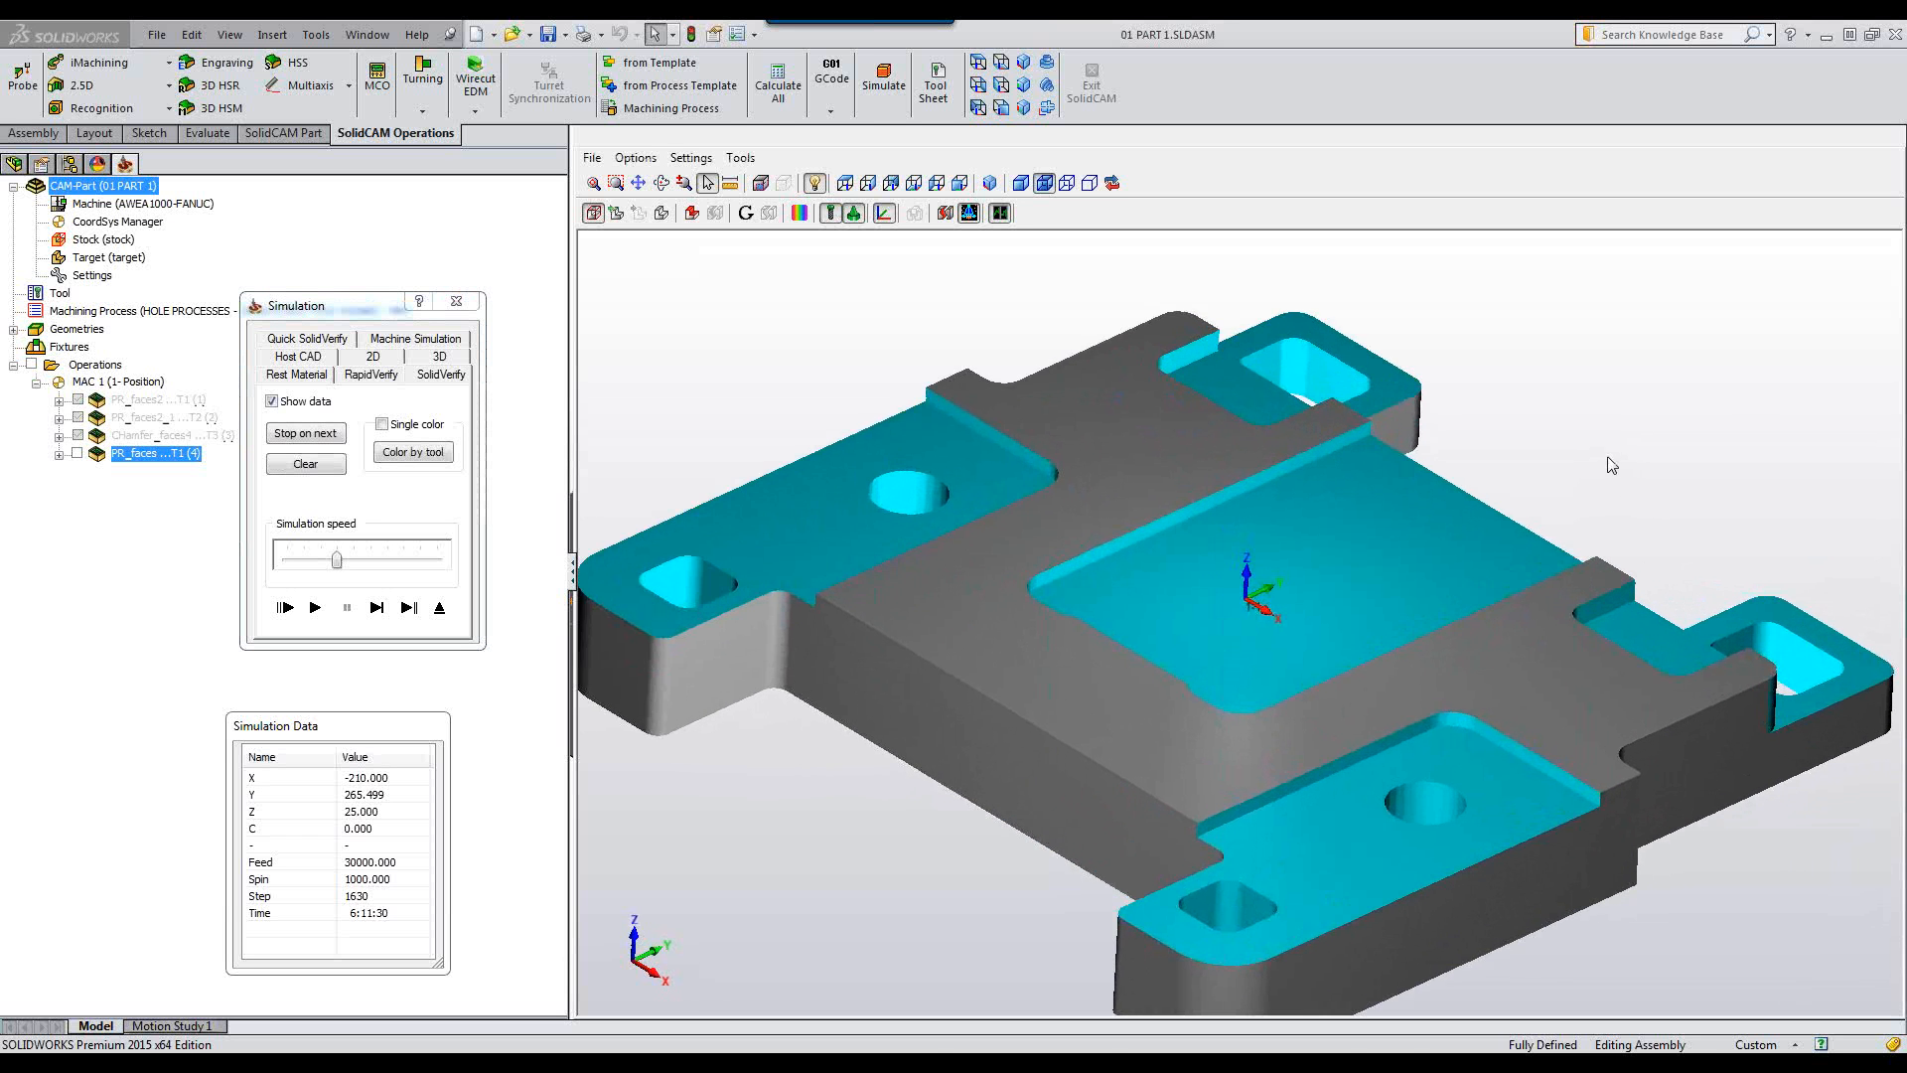
scroll(1427, 467, up, 2)
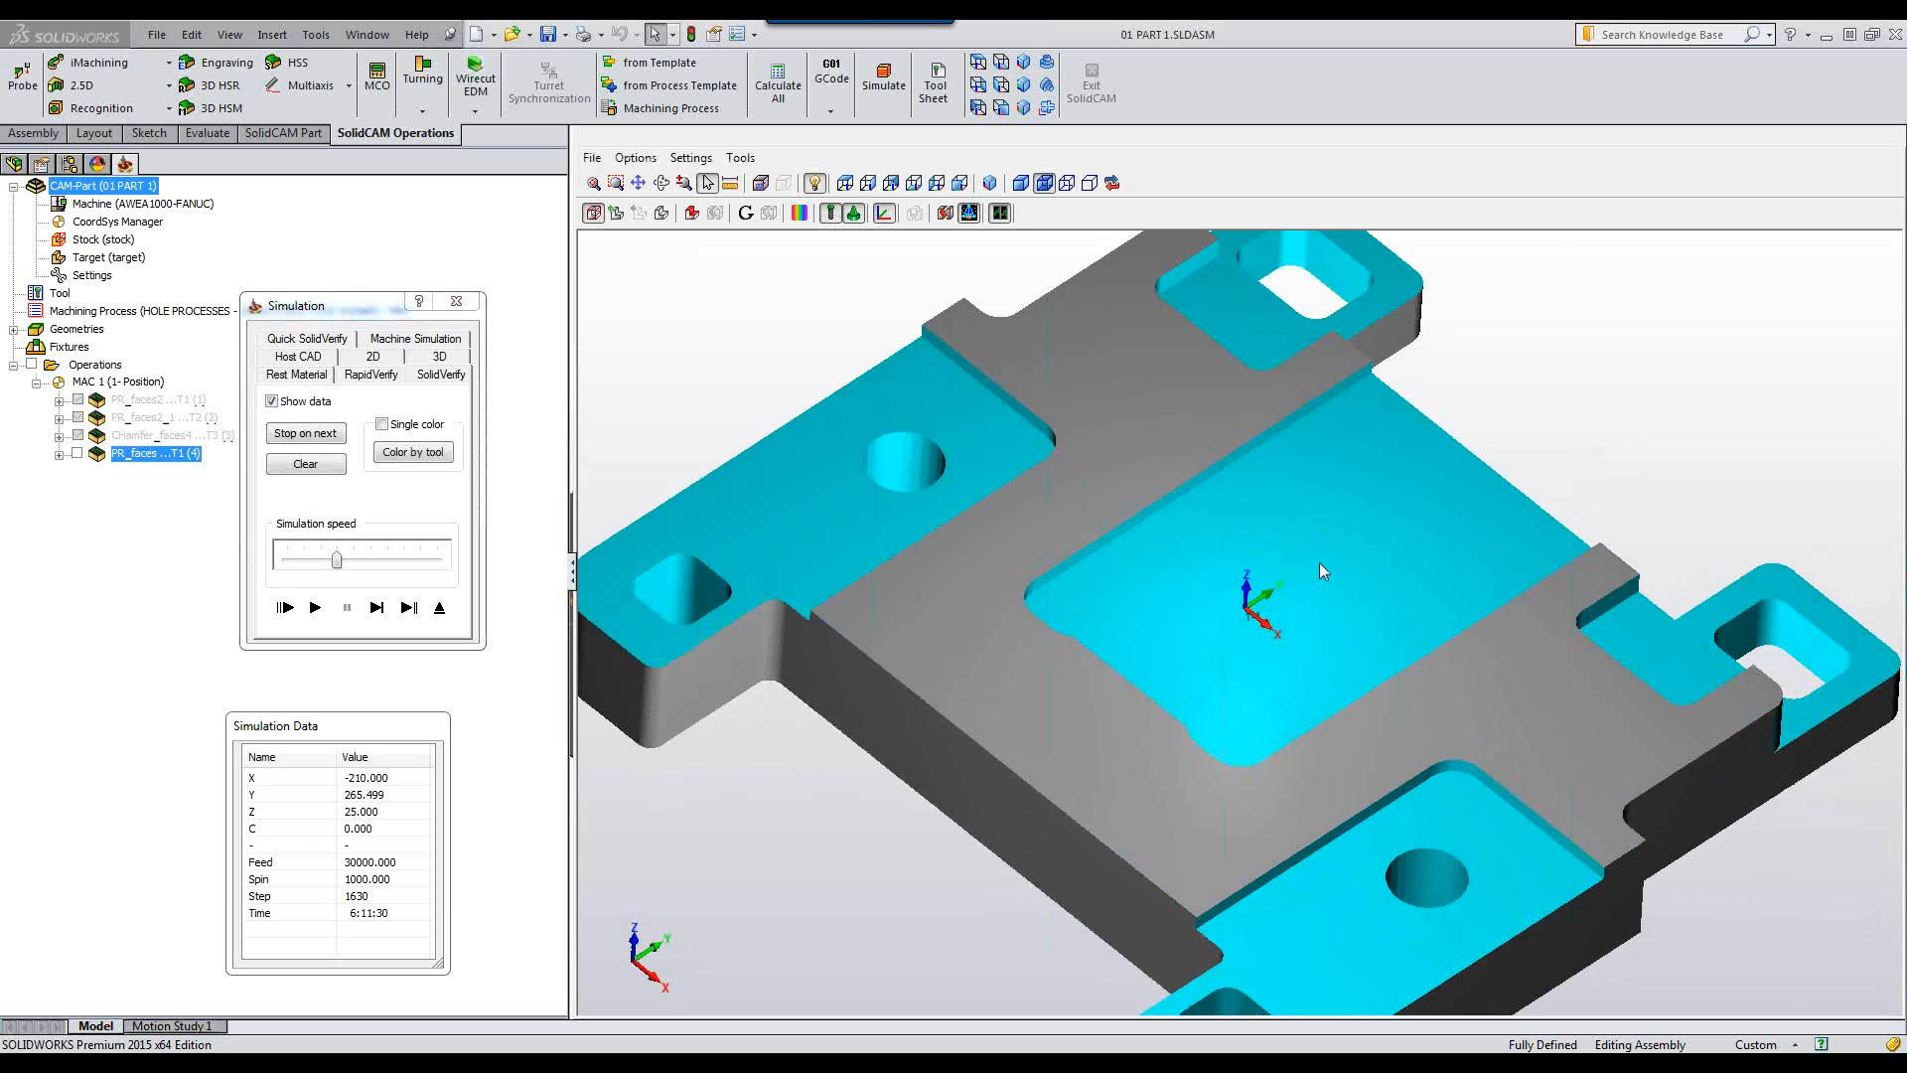
Compare the simulated stock with the target model to examine the remaining material, then restore the machined view and exit the simulation.
click(690, 213)
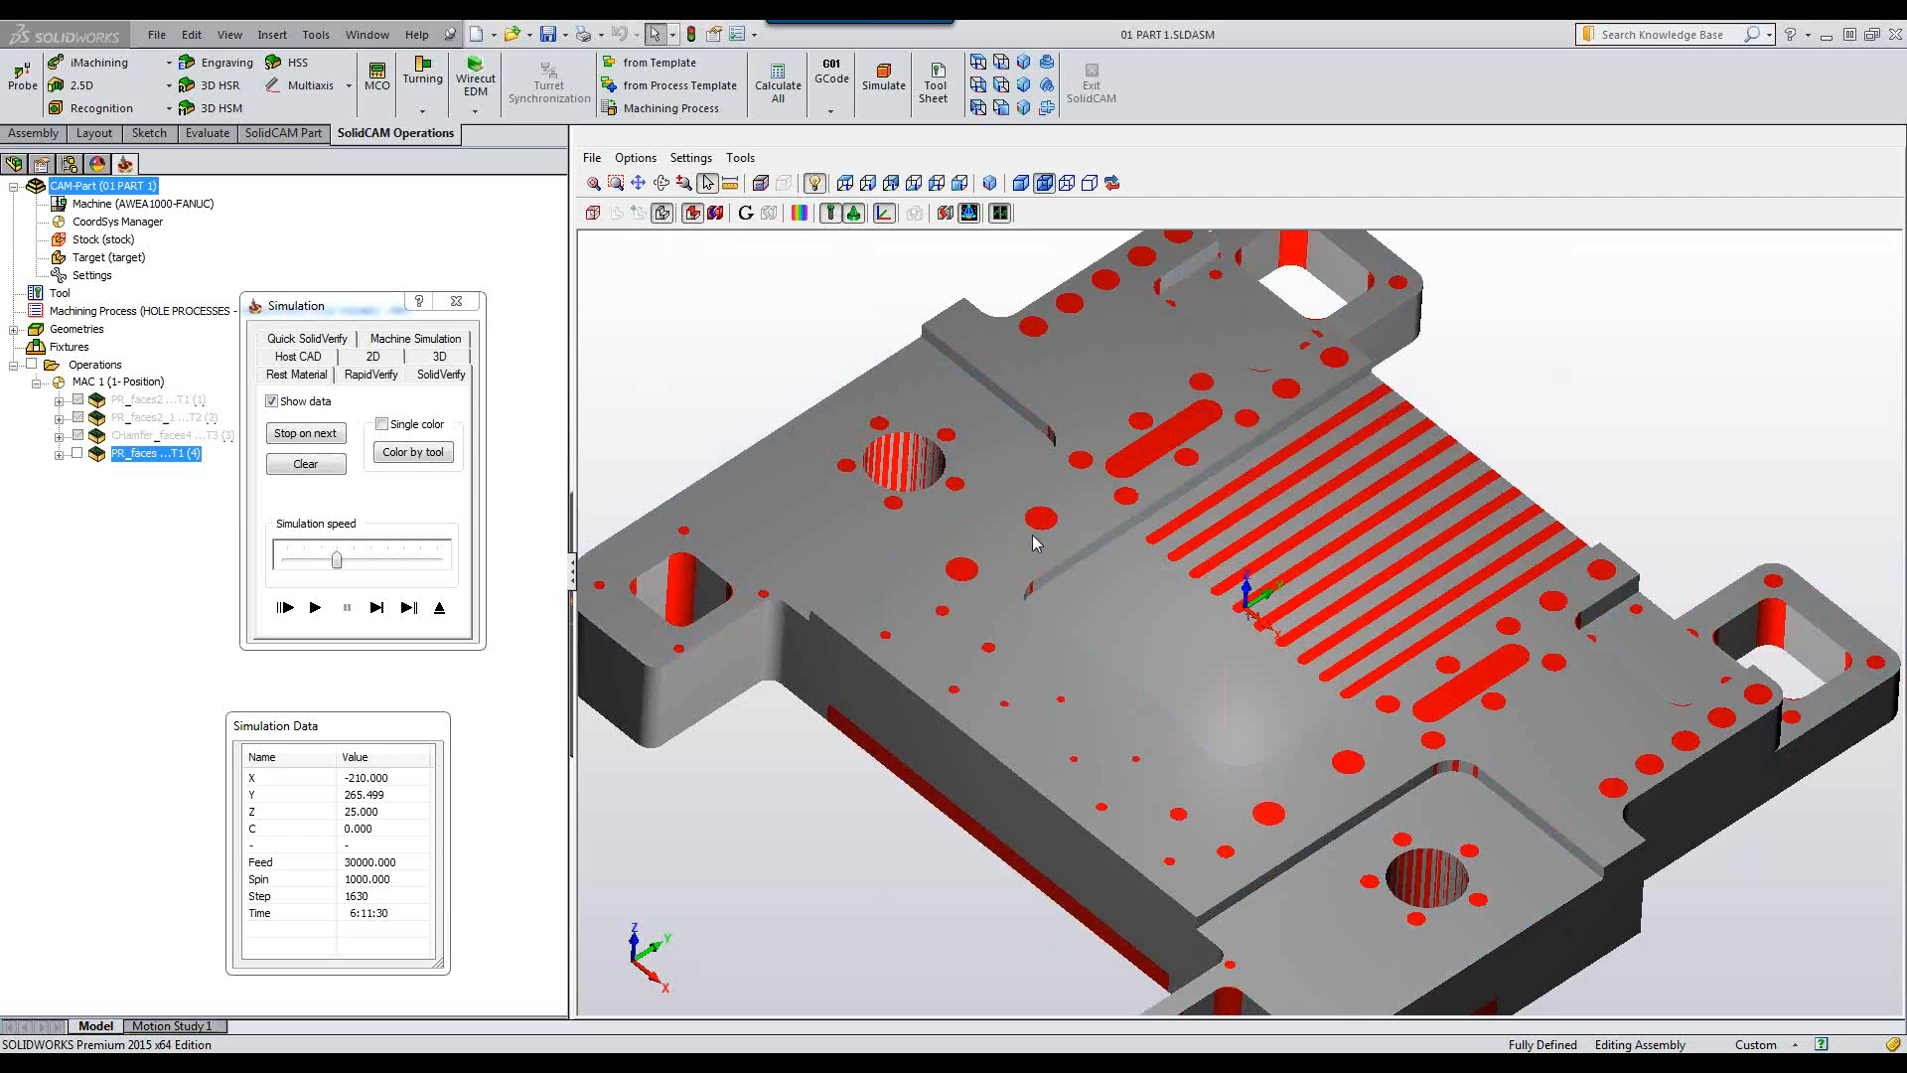
scroll(1666, 603, down, 3)
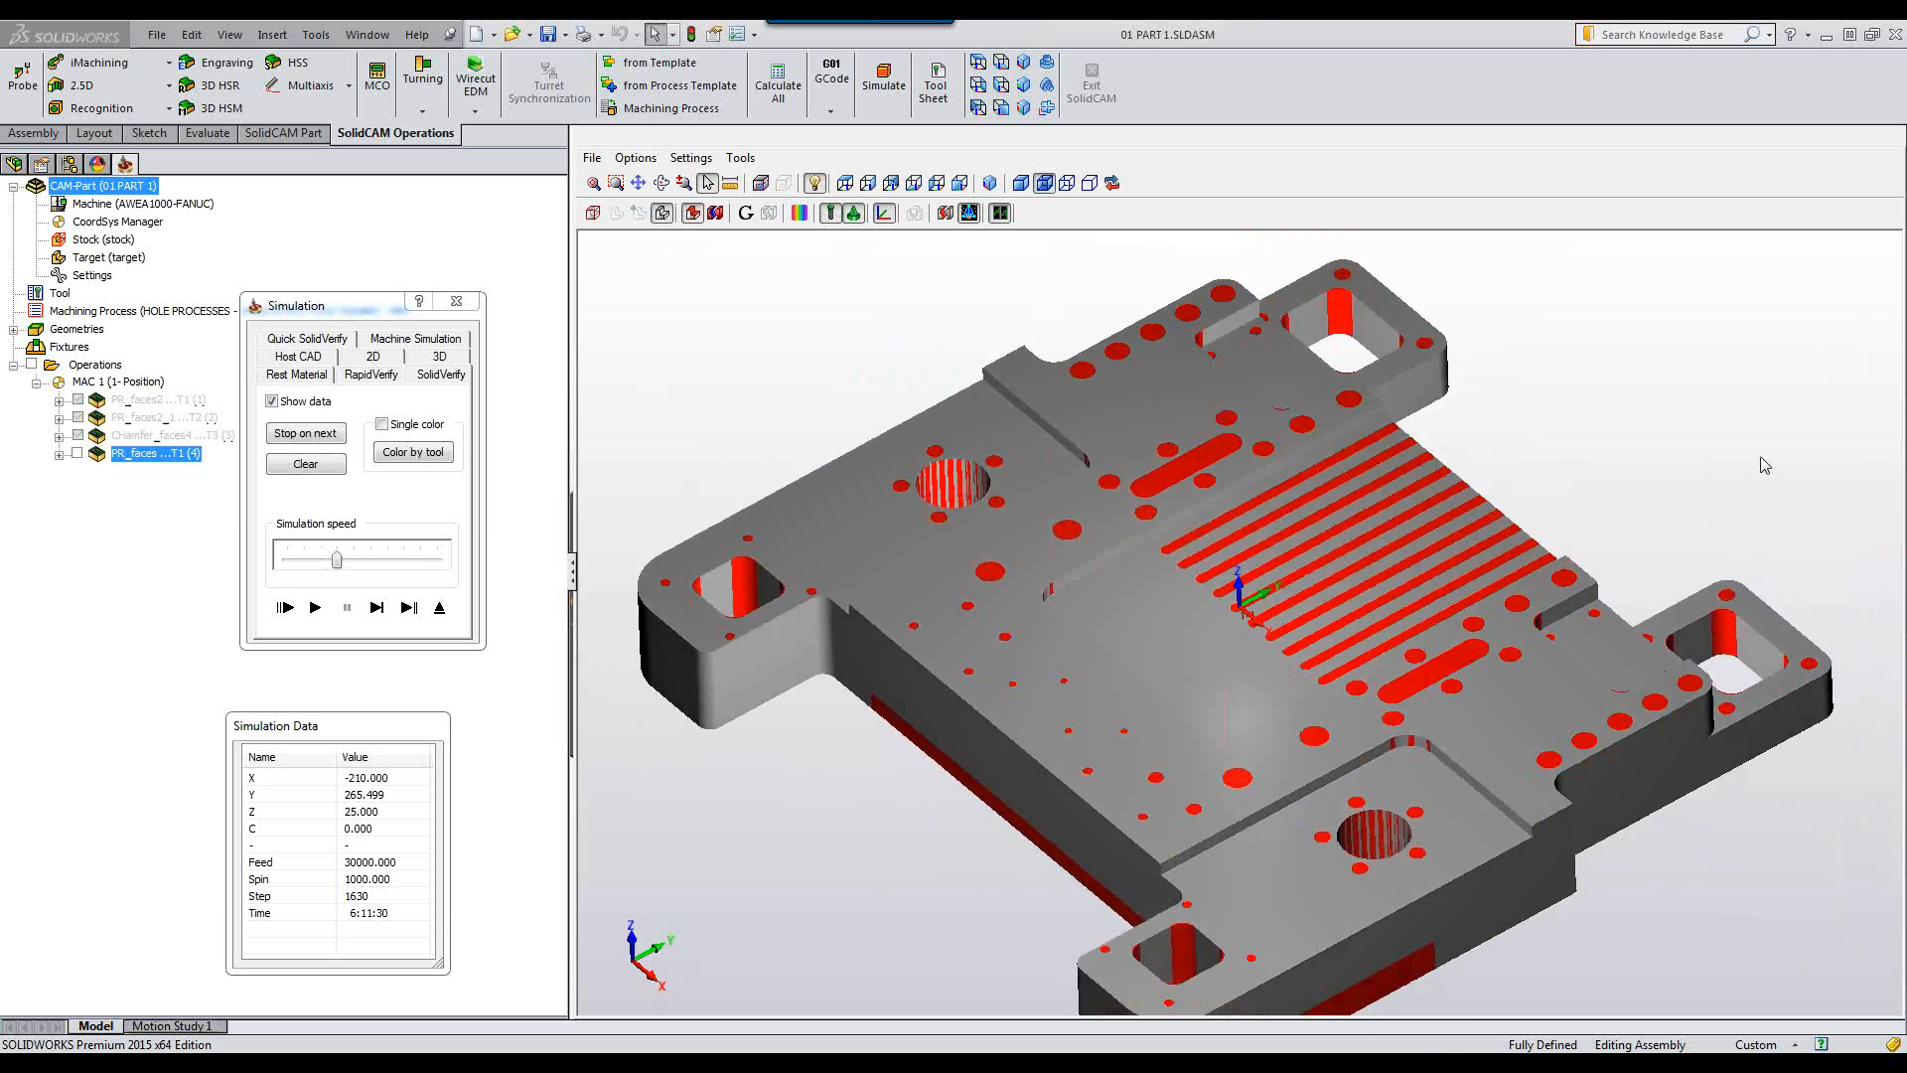
scroll(1666, 603, up, 5)
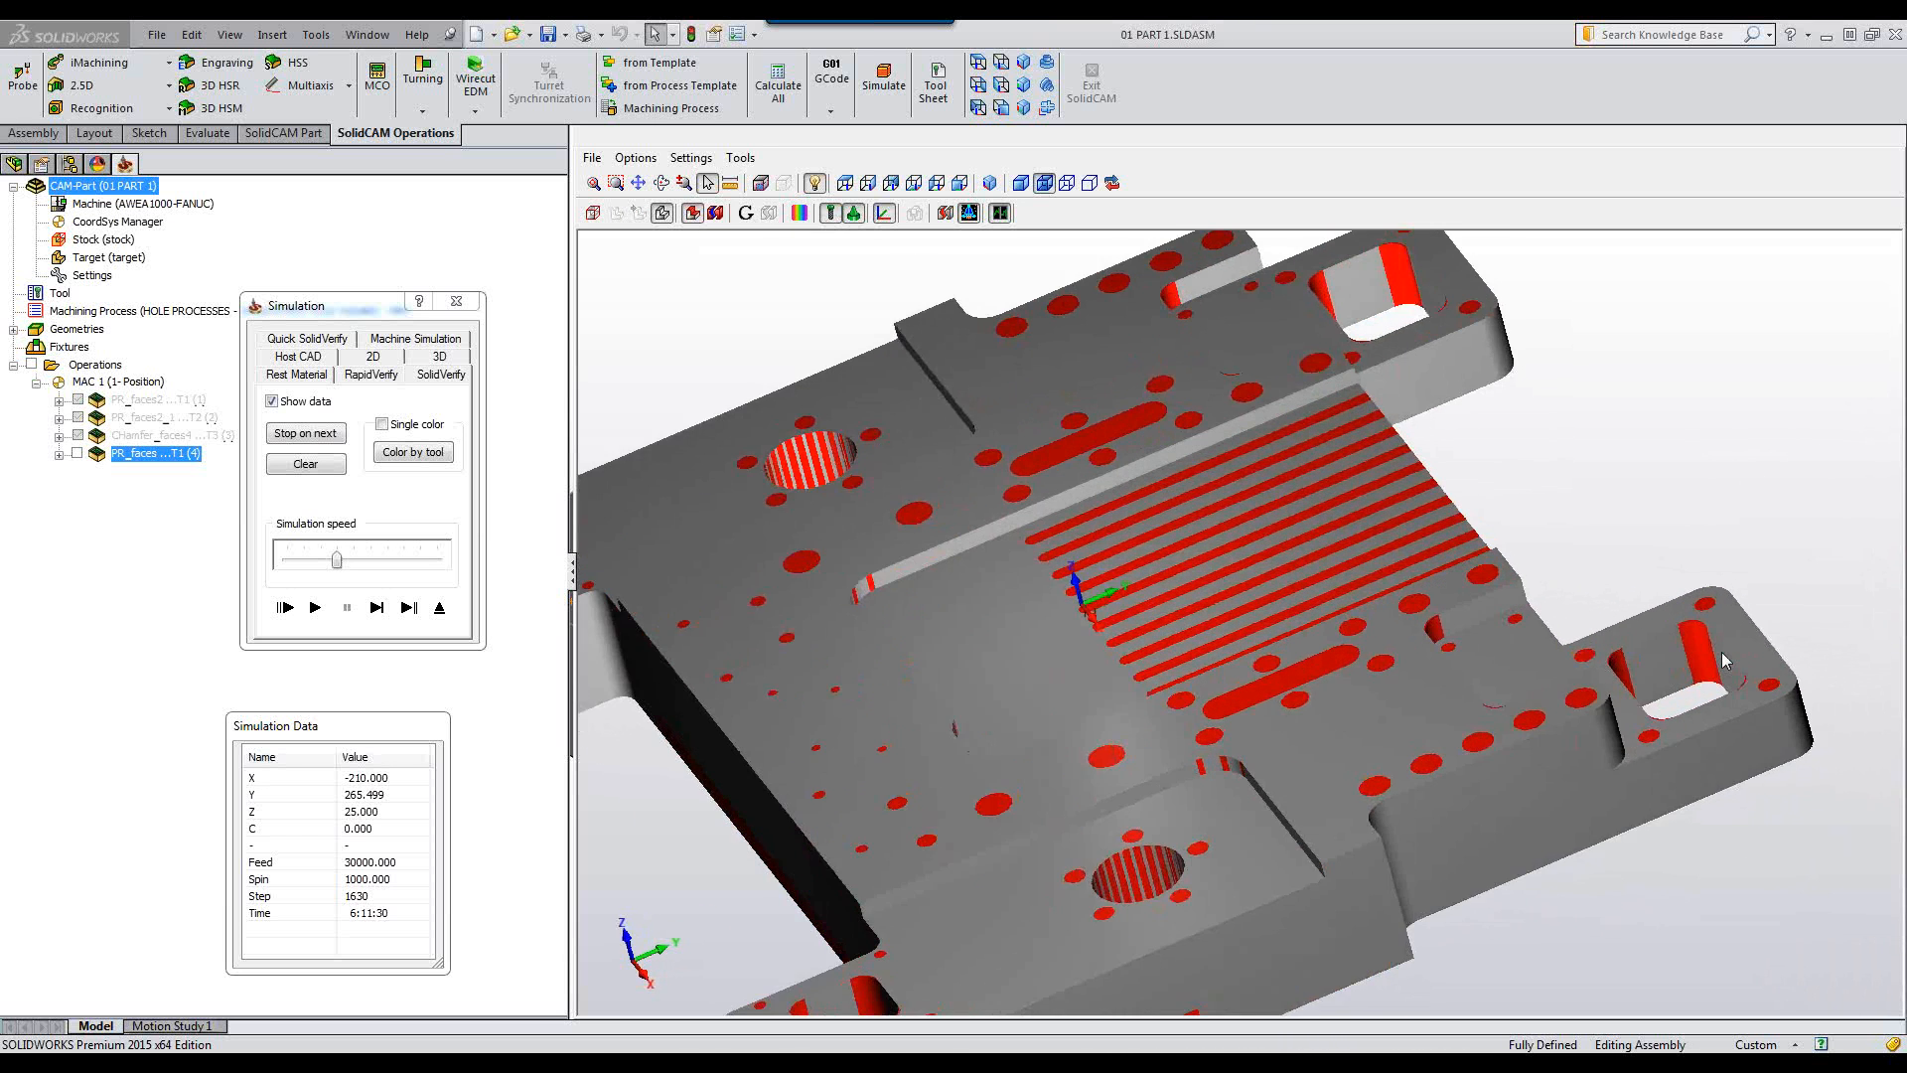
middle_drag(1753, 659, 1773, 655)
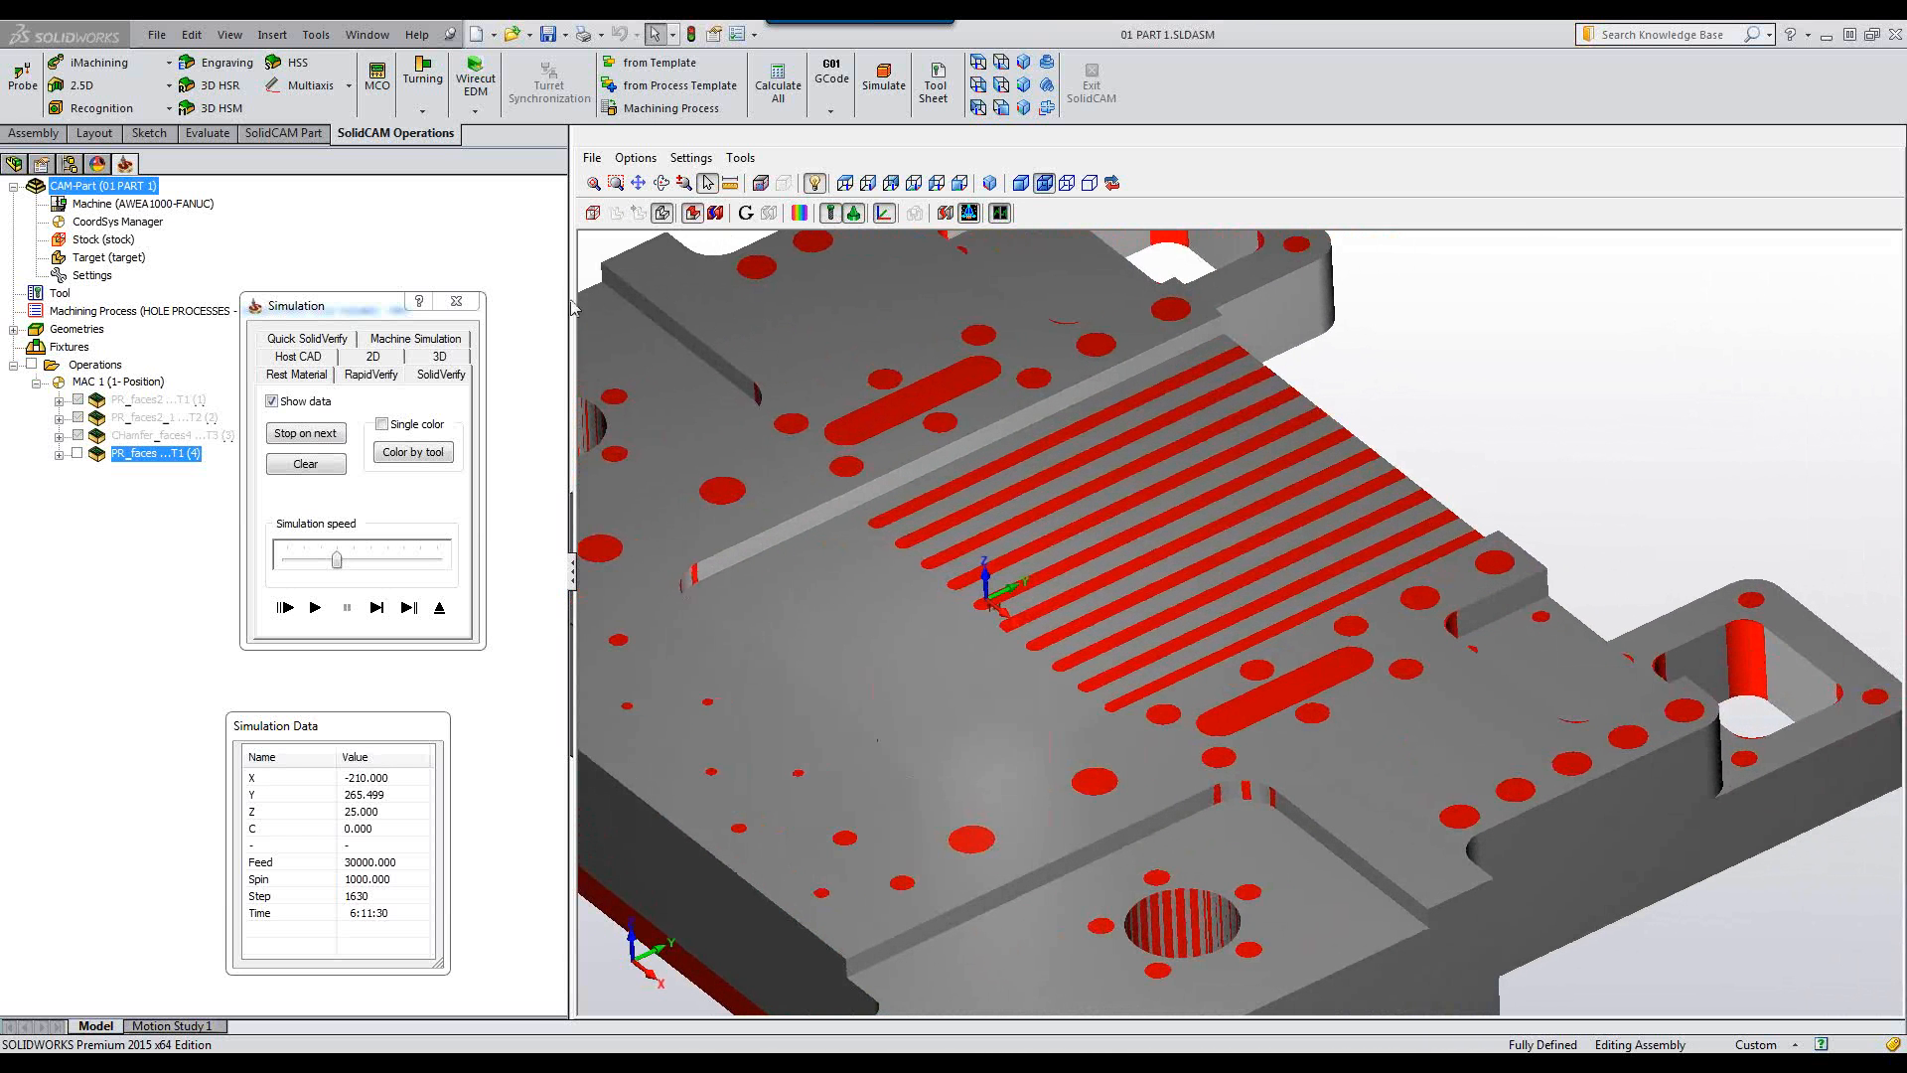
click(691, 214)
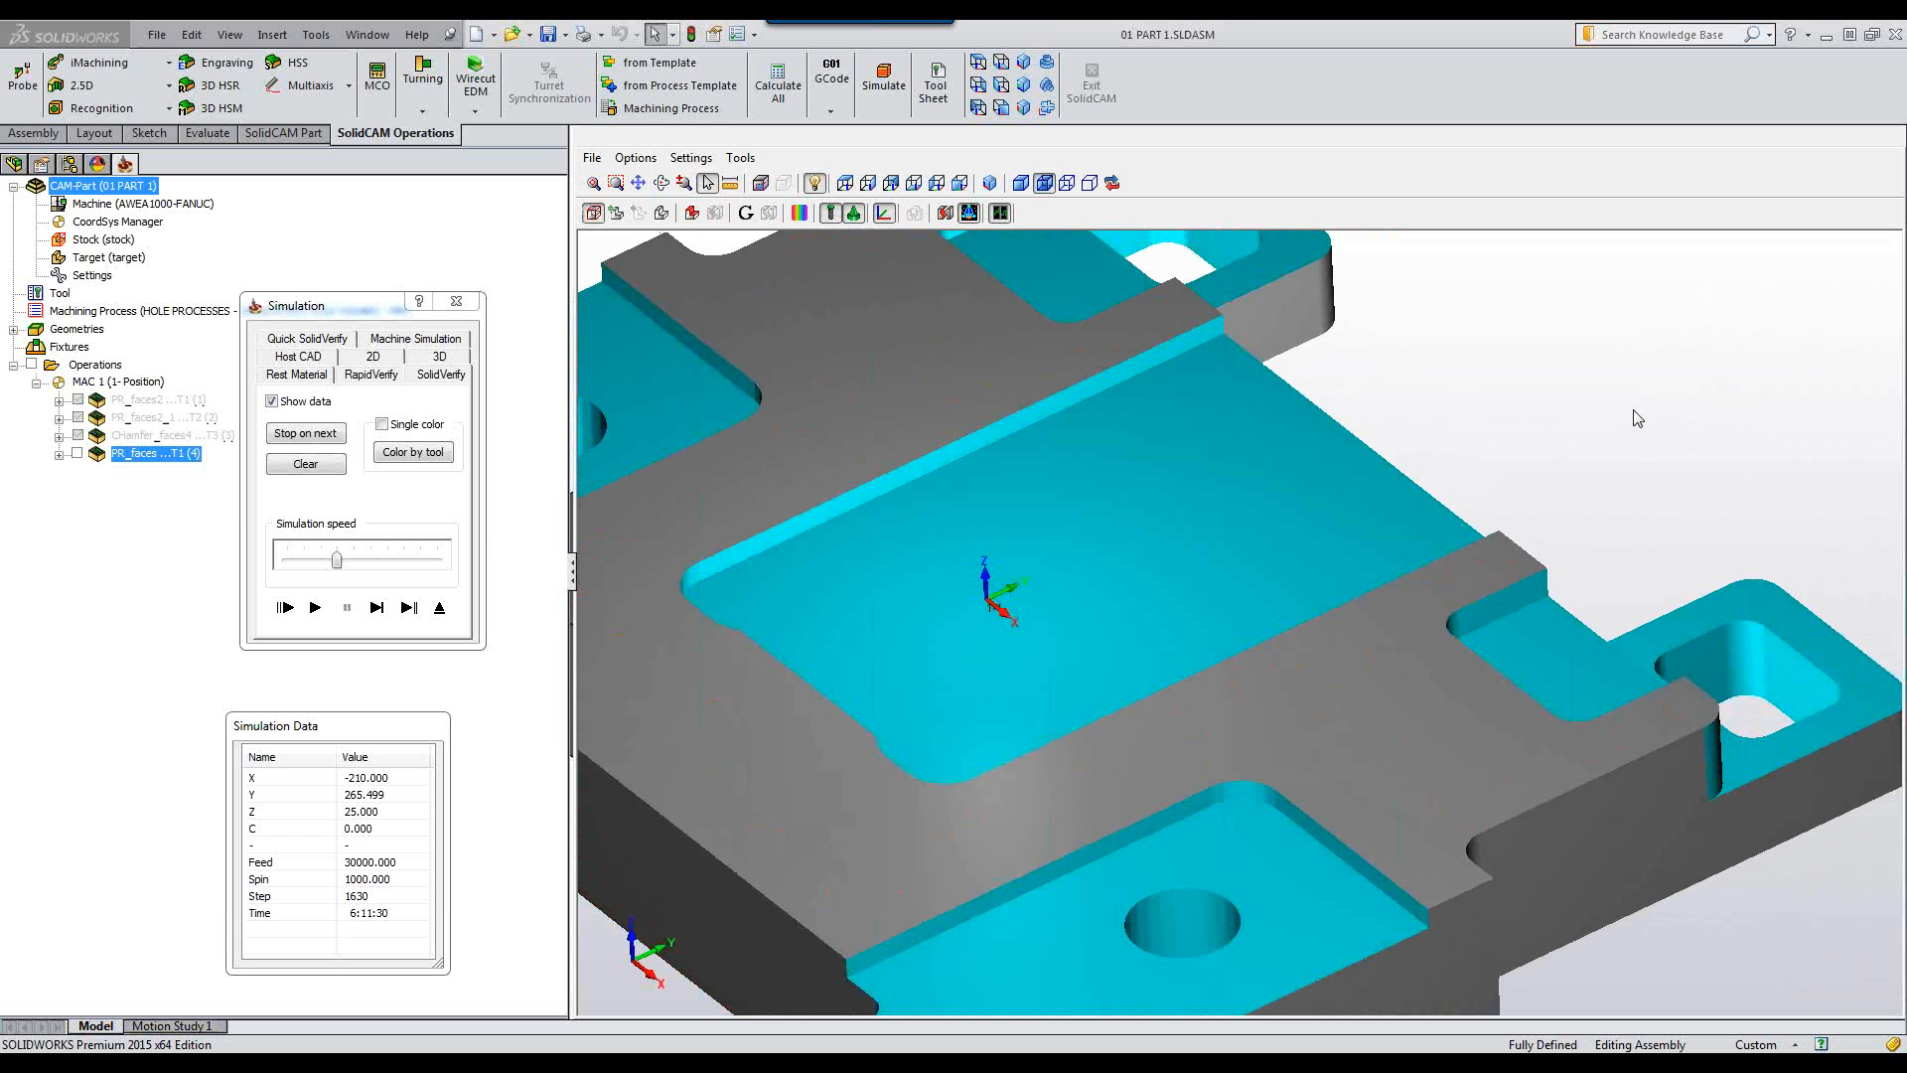
scroll(1634, 411, down, 5)
middle_drag(1753, 412, 1818, 417)
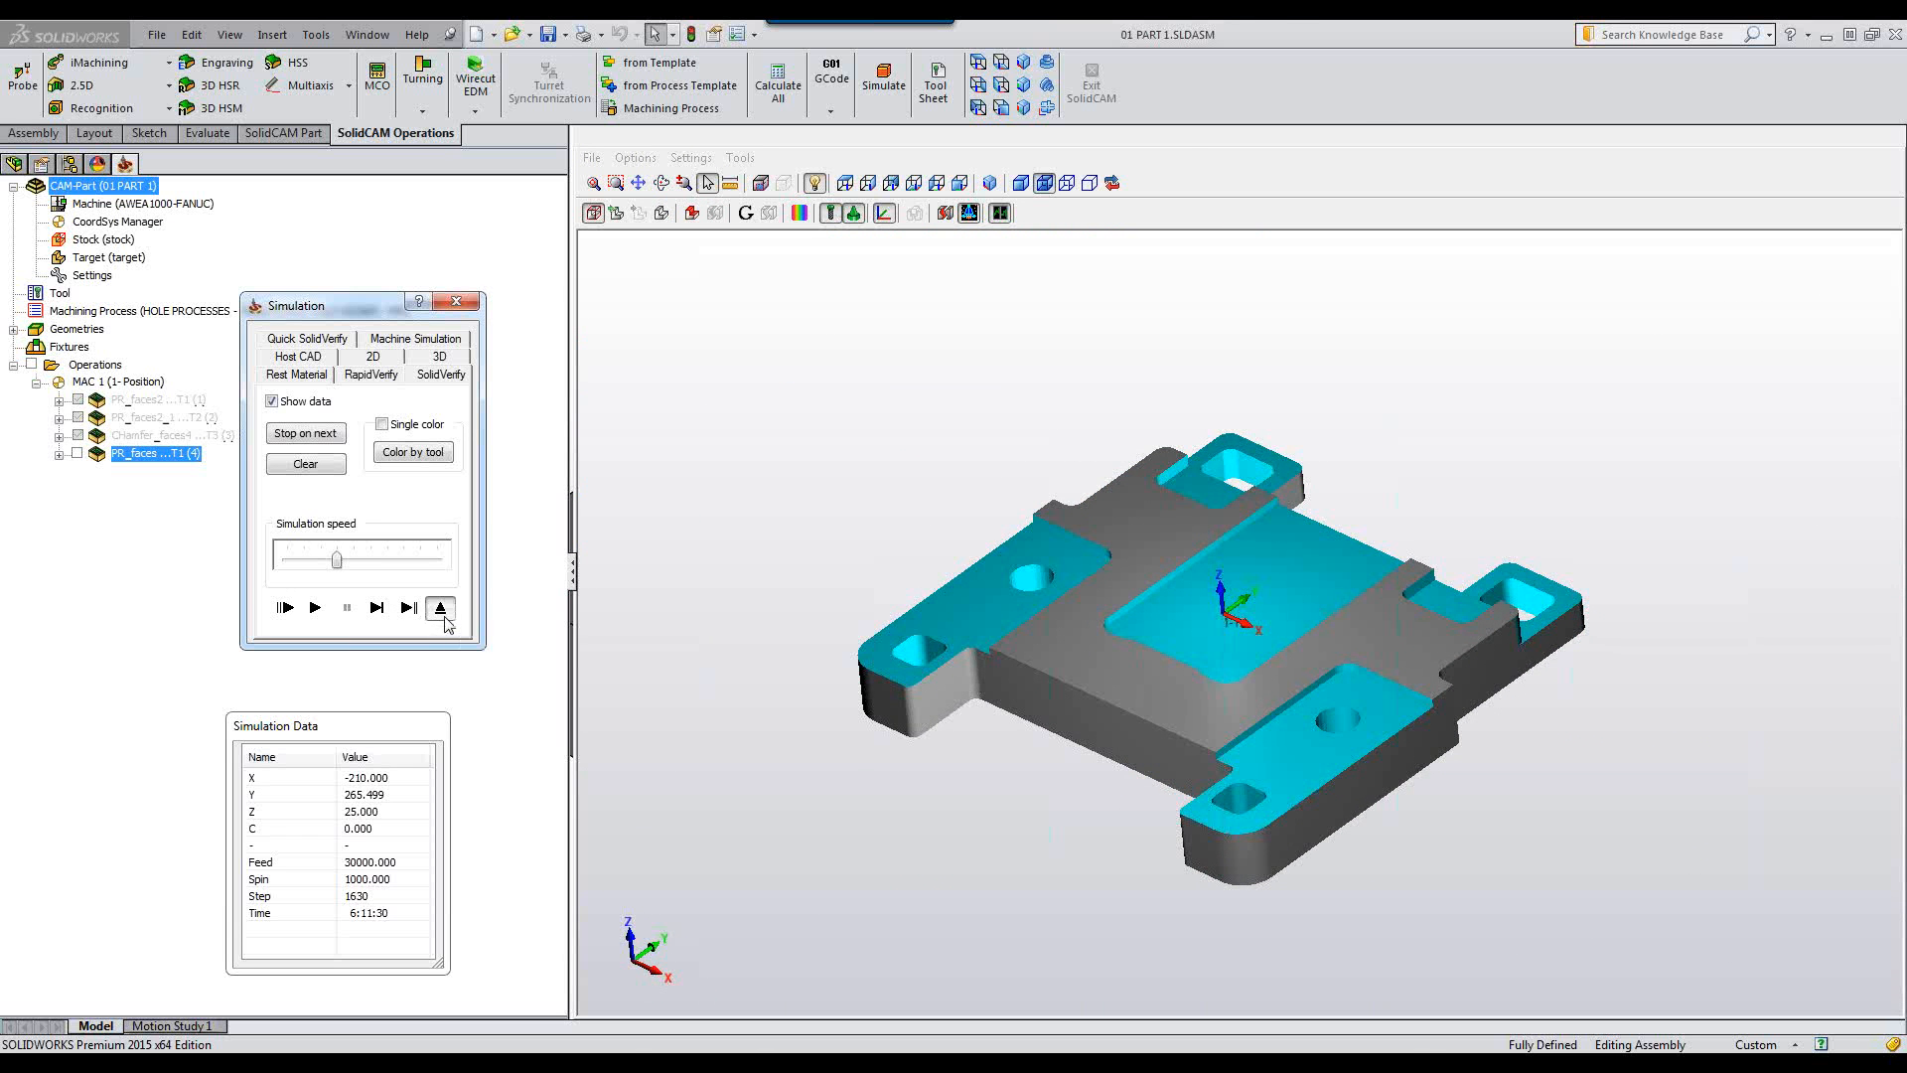
click(443, 616)
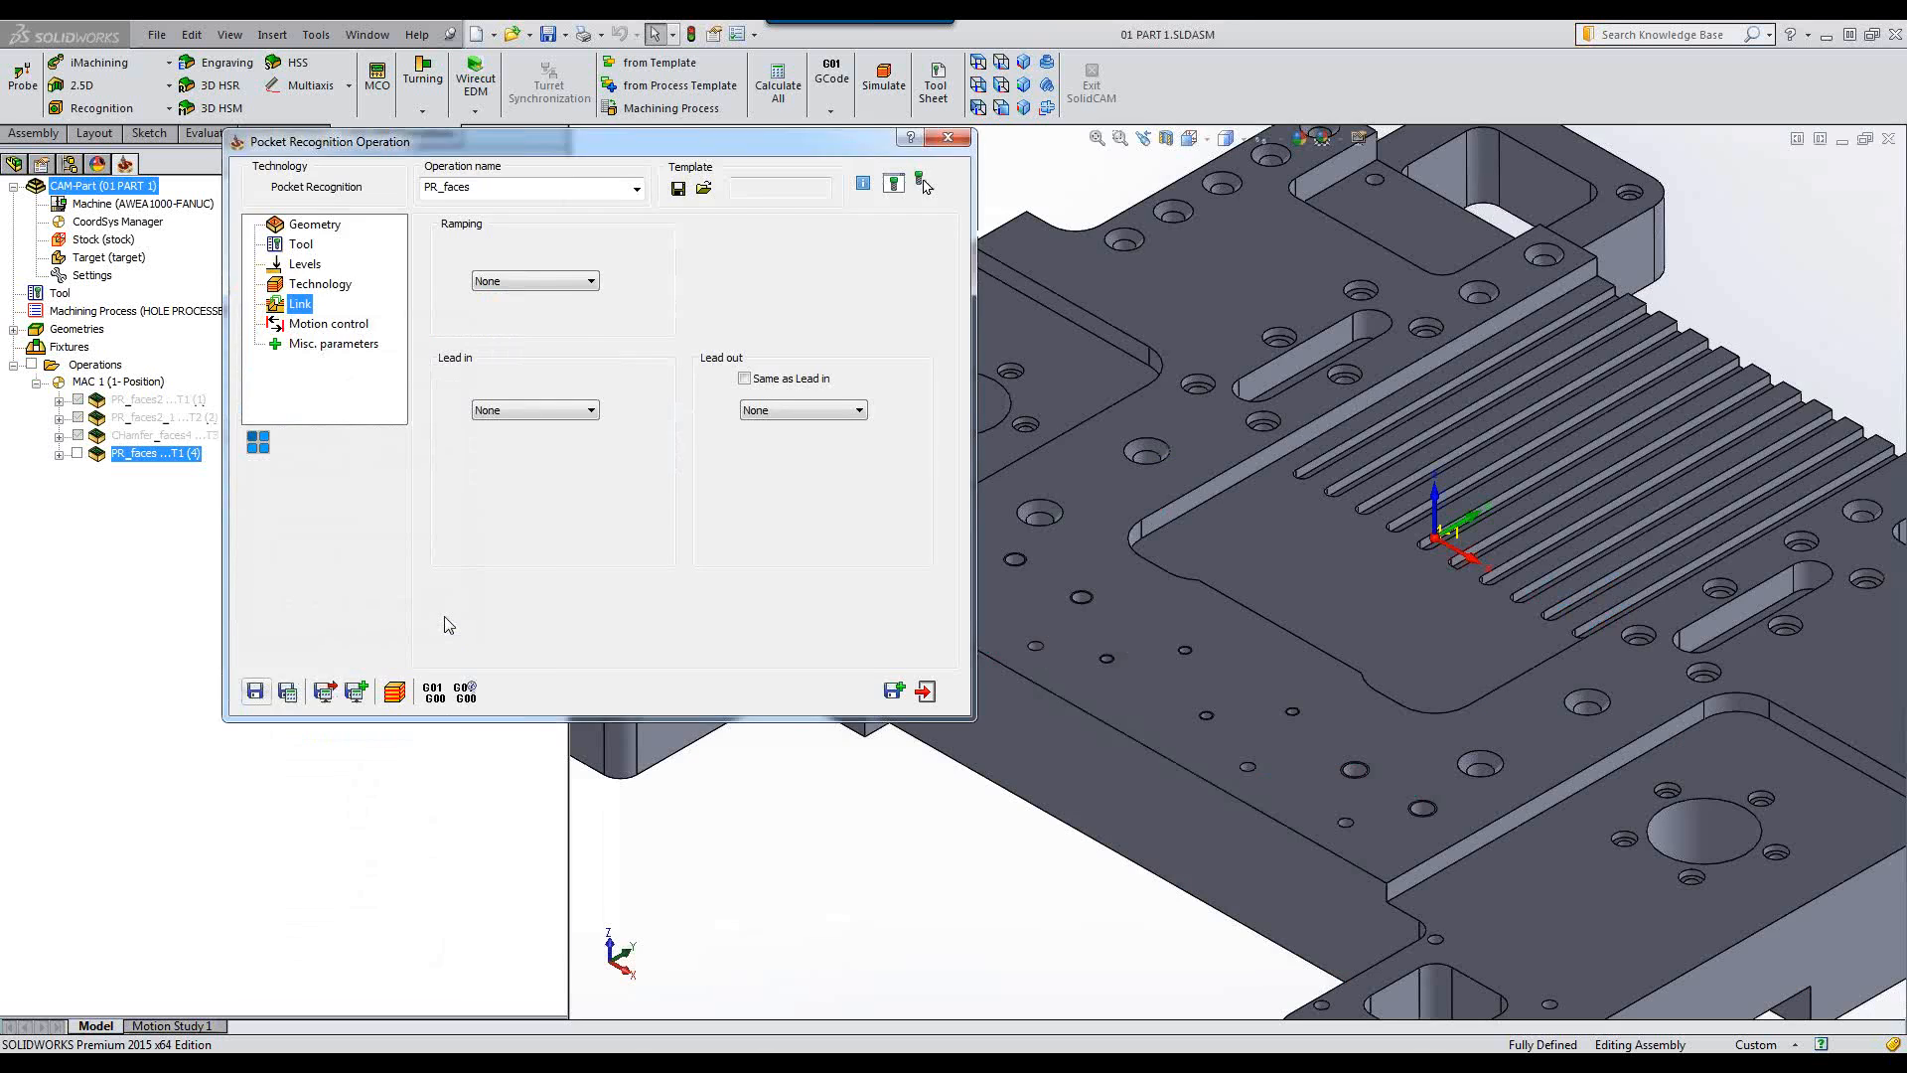
Save and copy the pocket recognition operation, and assign the 6 mm end mill, tool 2, to the copy.
click(893, 690)
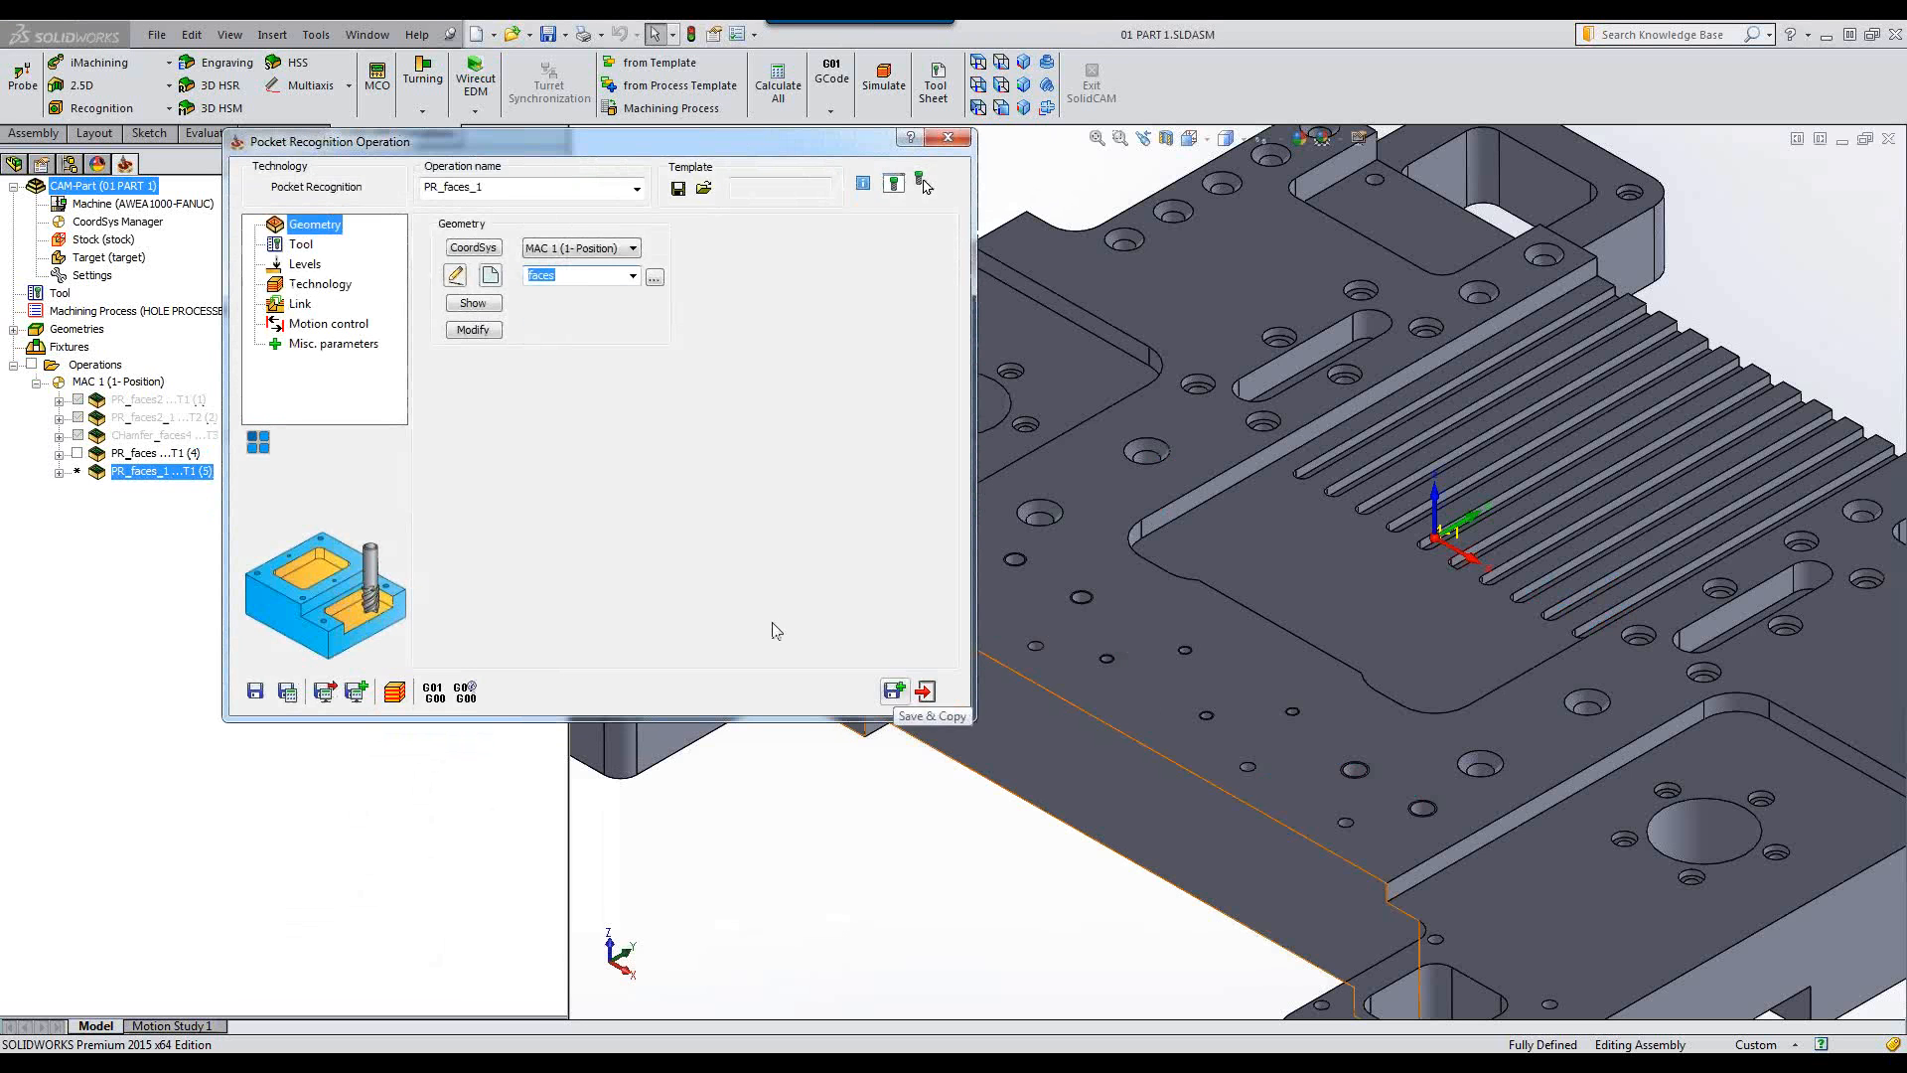
click(301, 244)
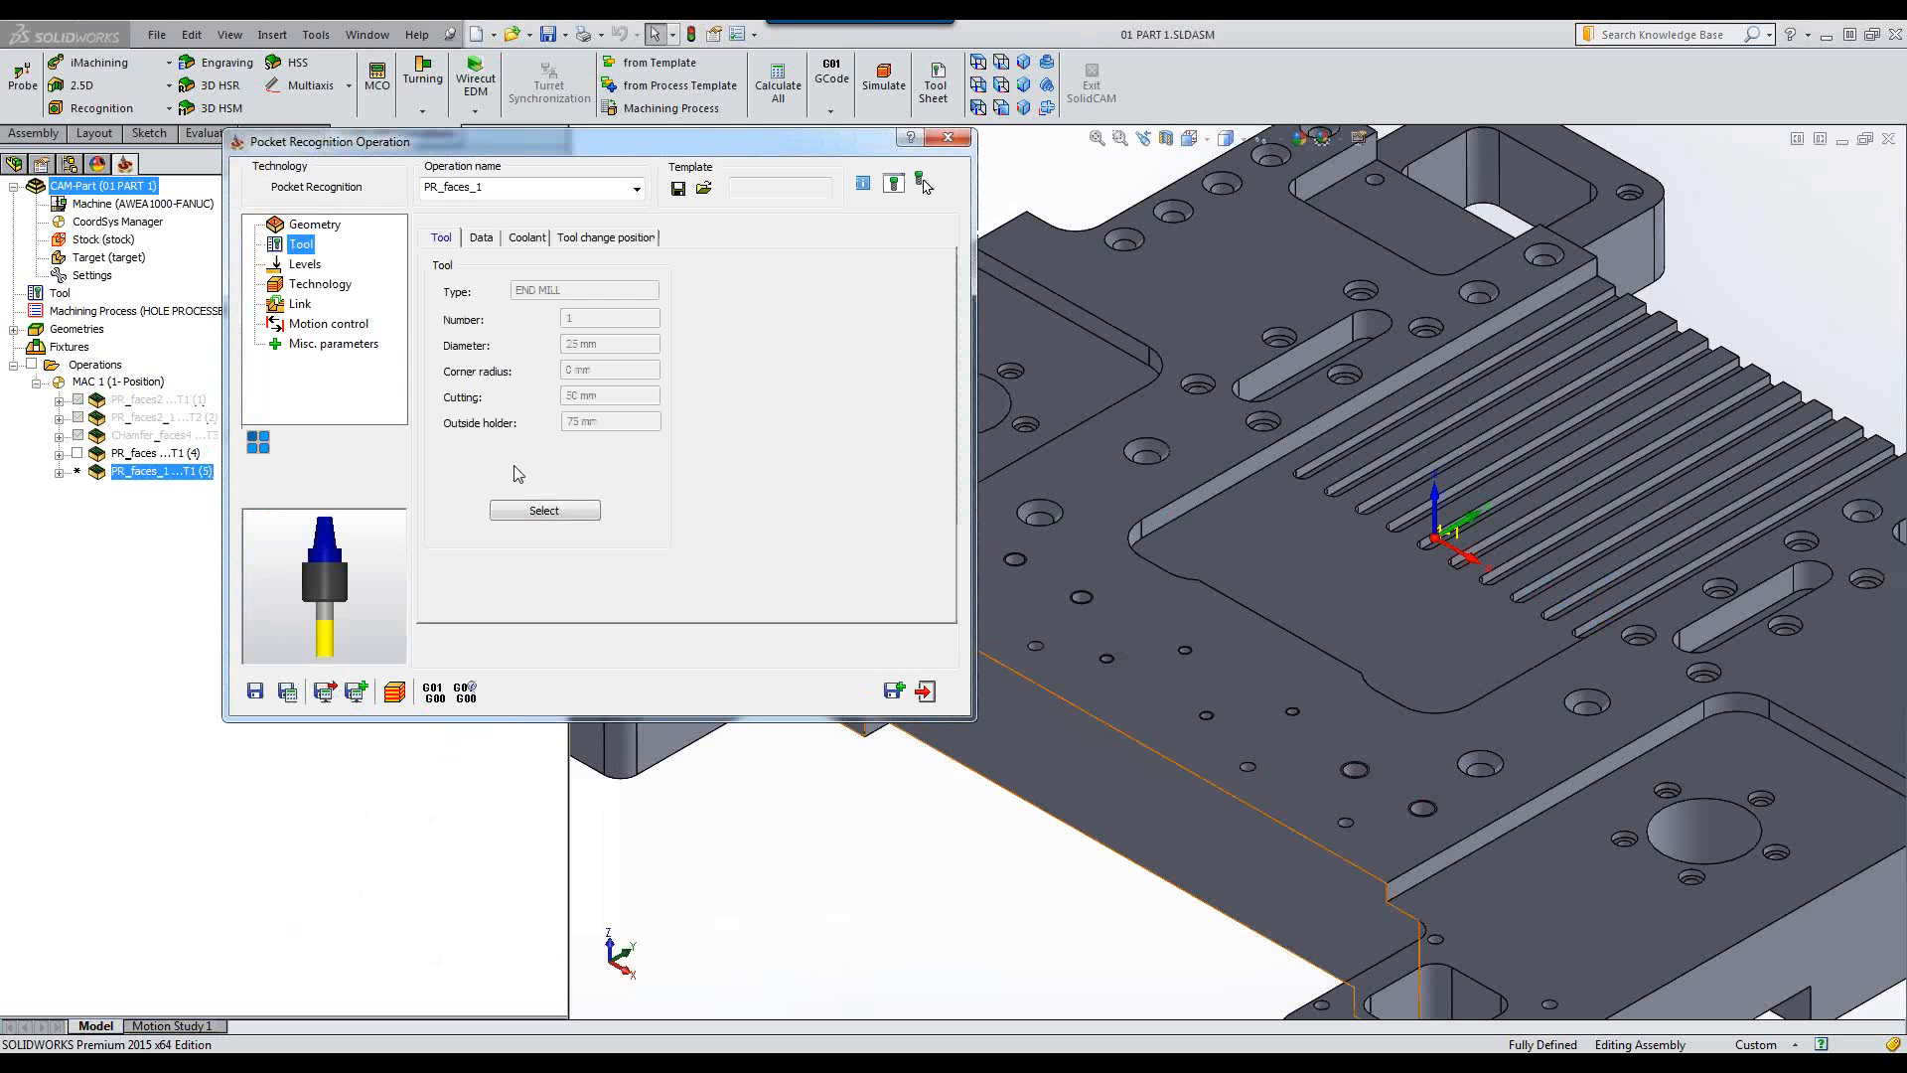
click(543, 511)
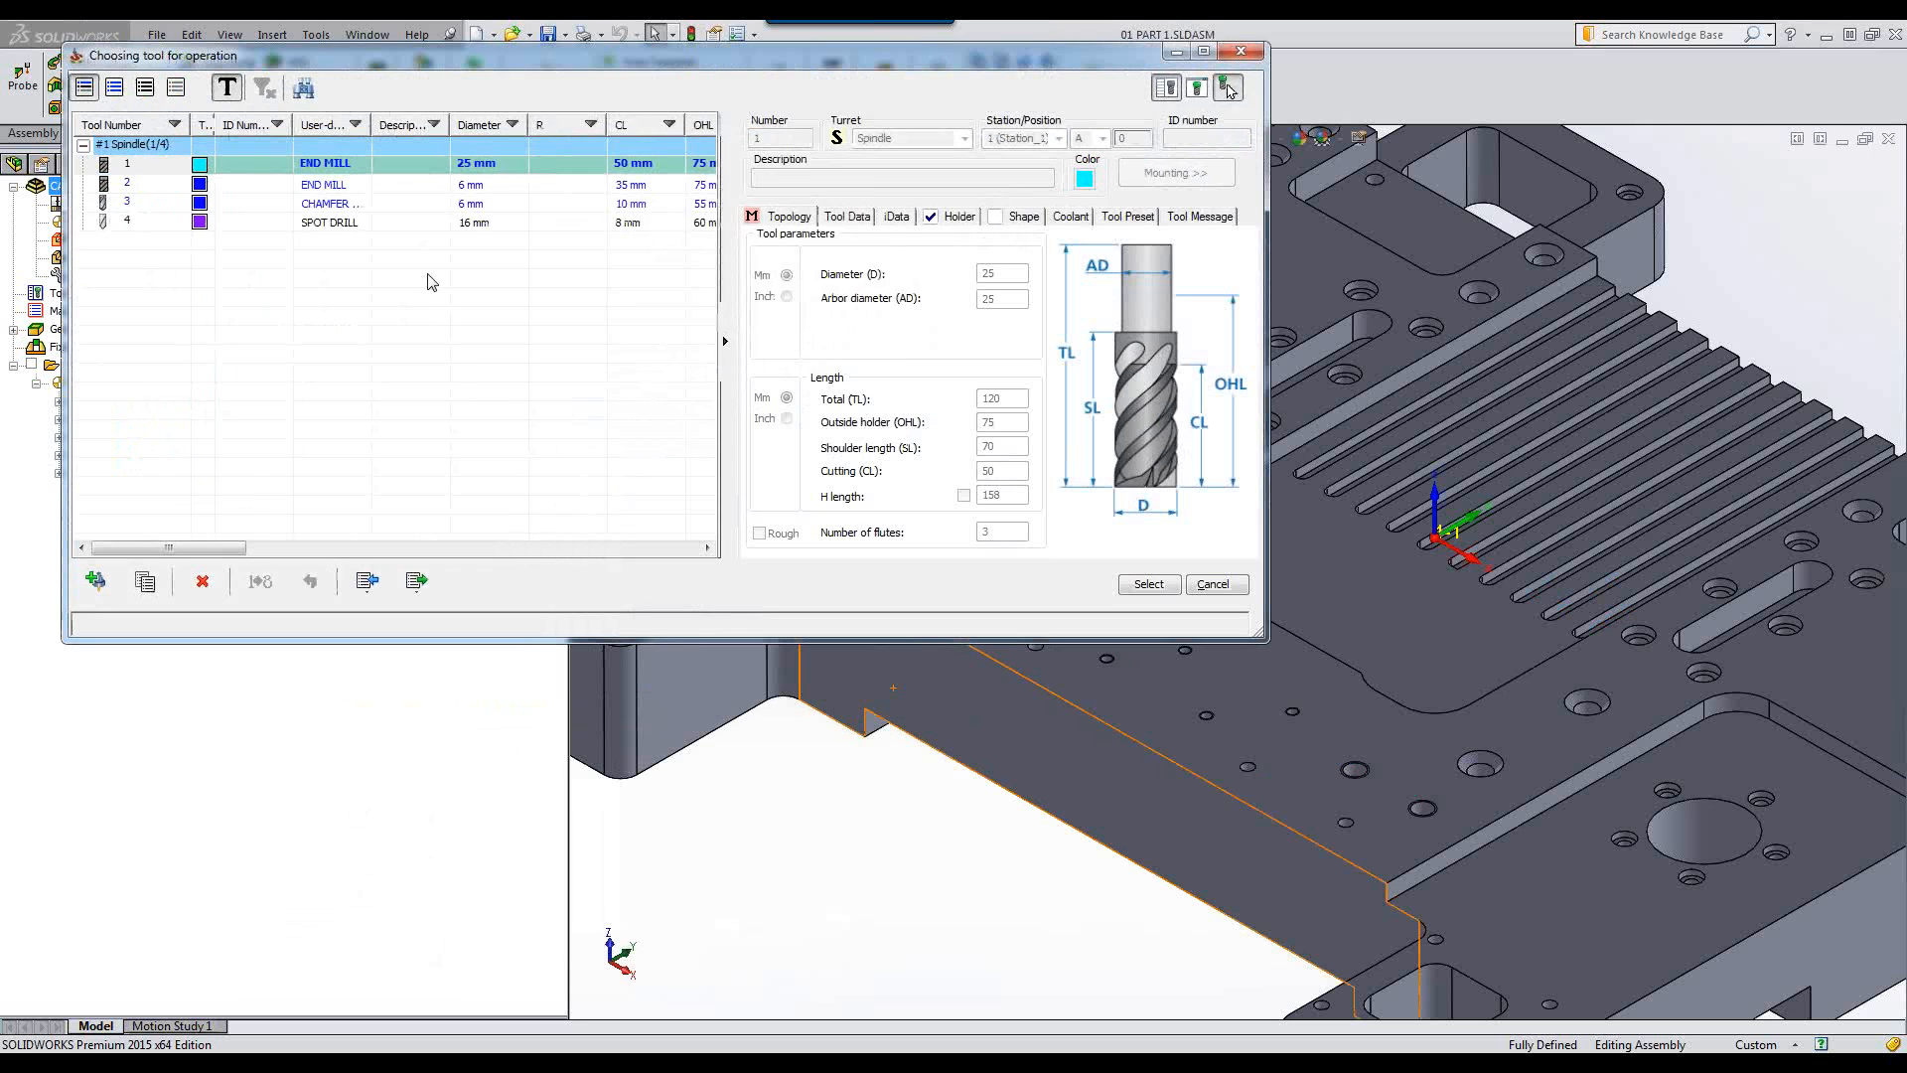
click(393, 187)
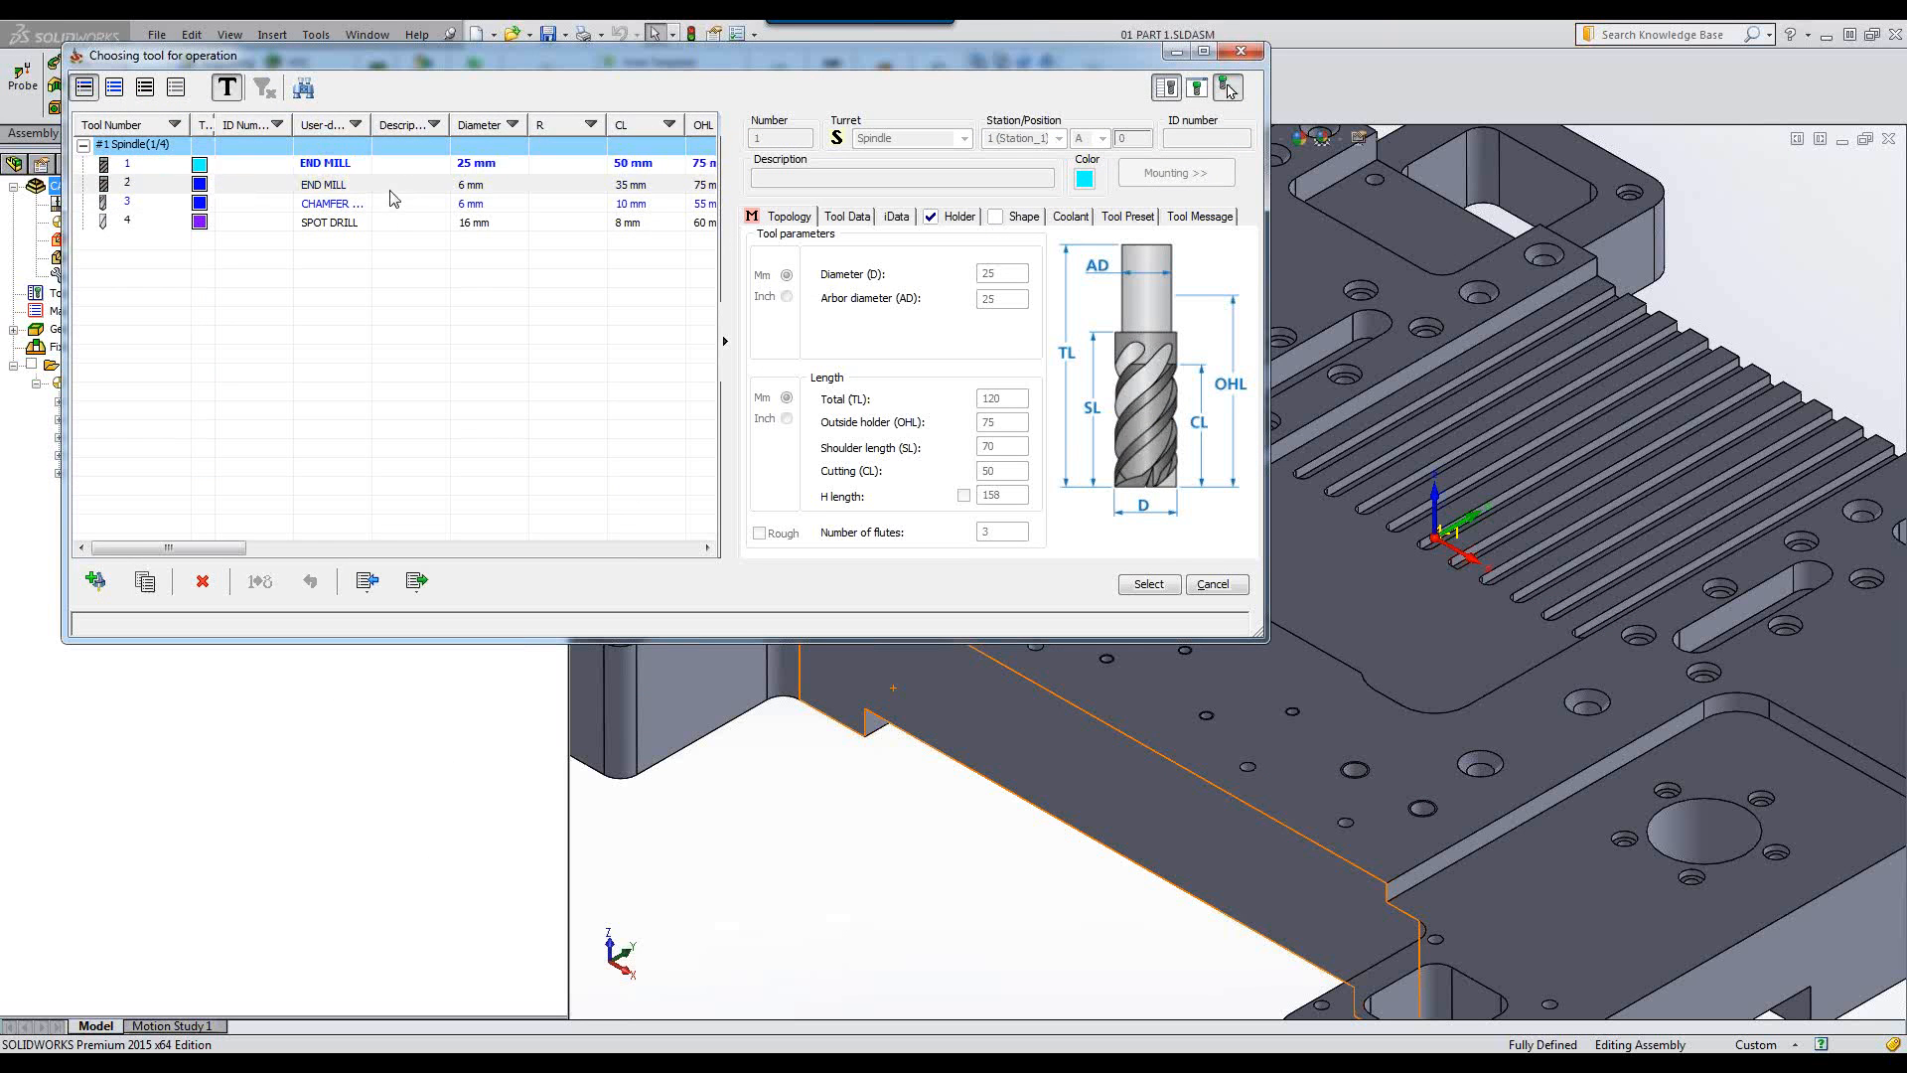
click(1150, 584)
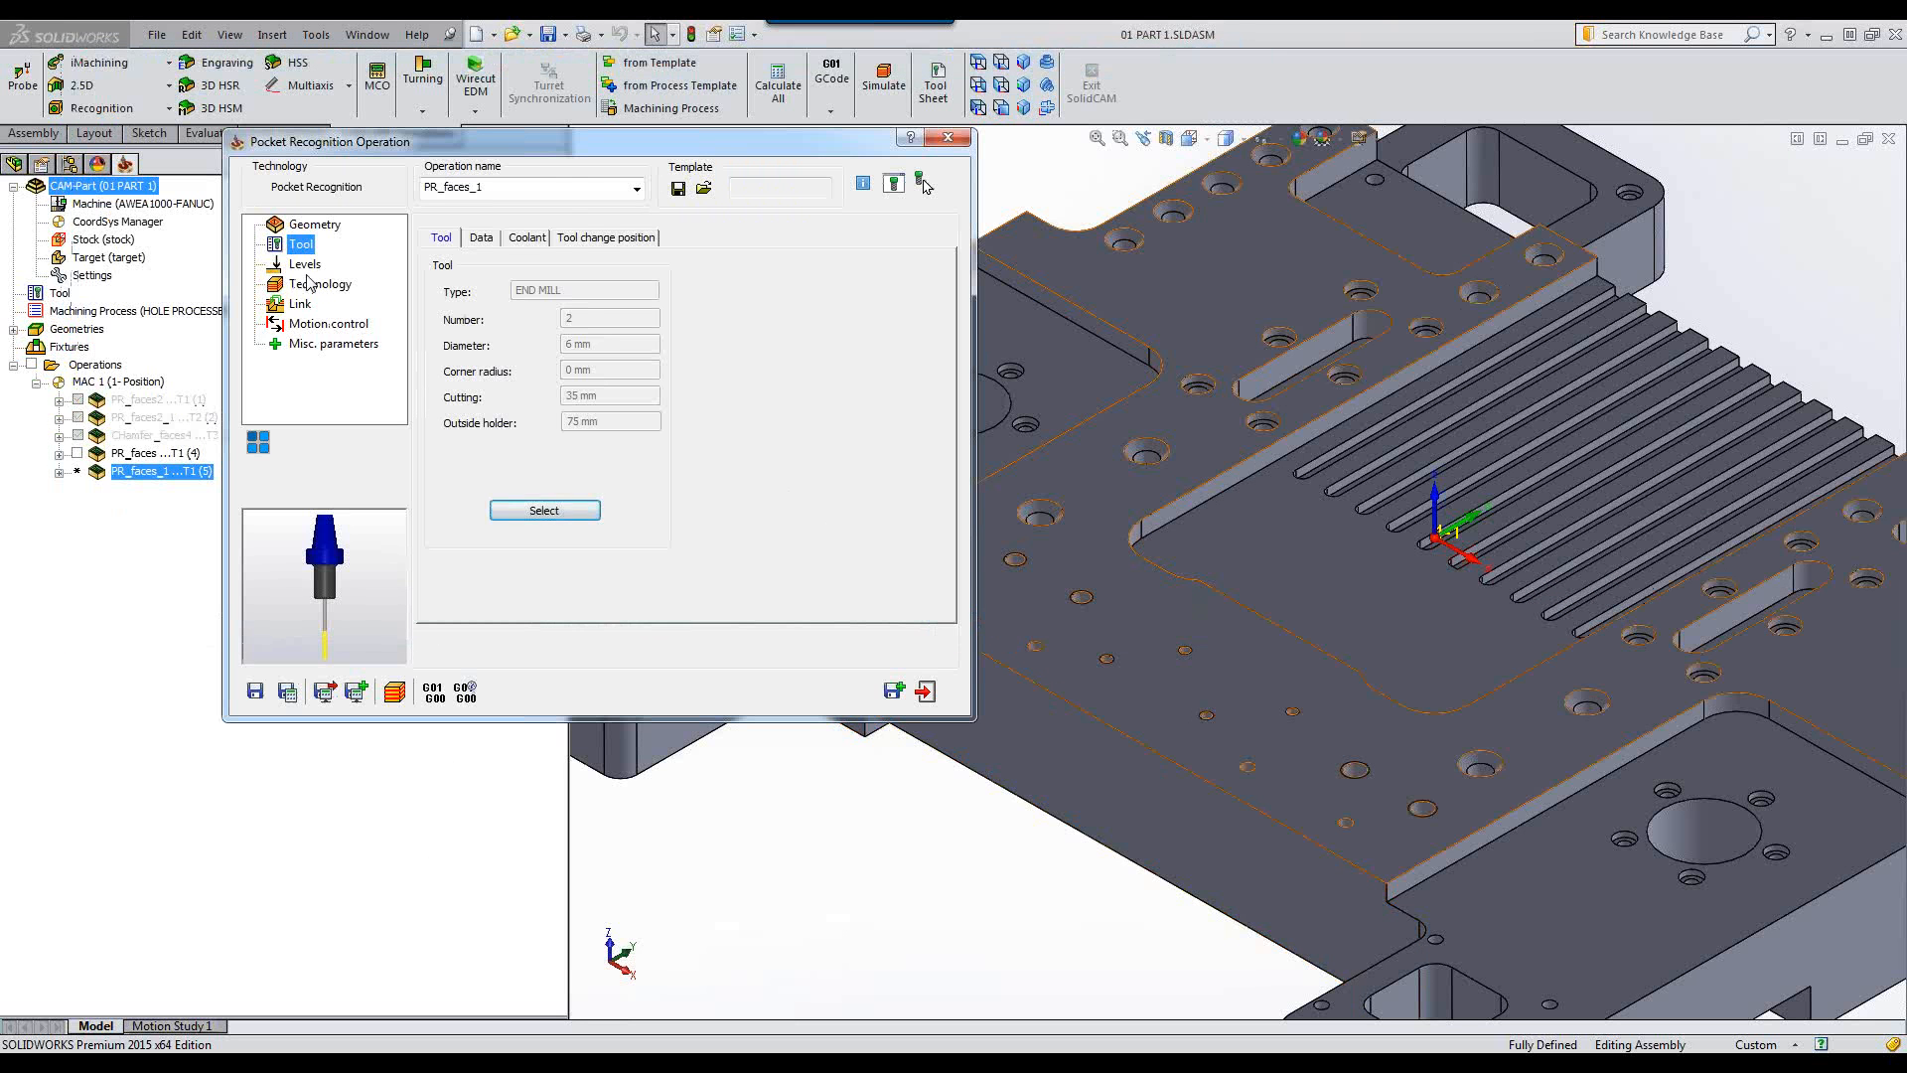
Set the copied operation to rest material machining, taking the 25 mm end mill as the previous tool diameter.
click(310, 283)
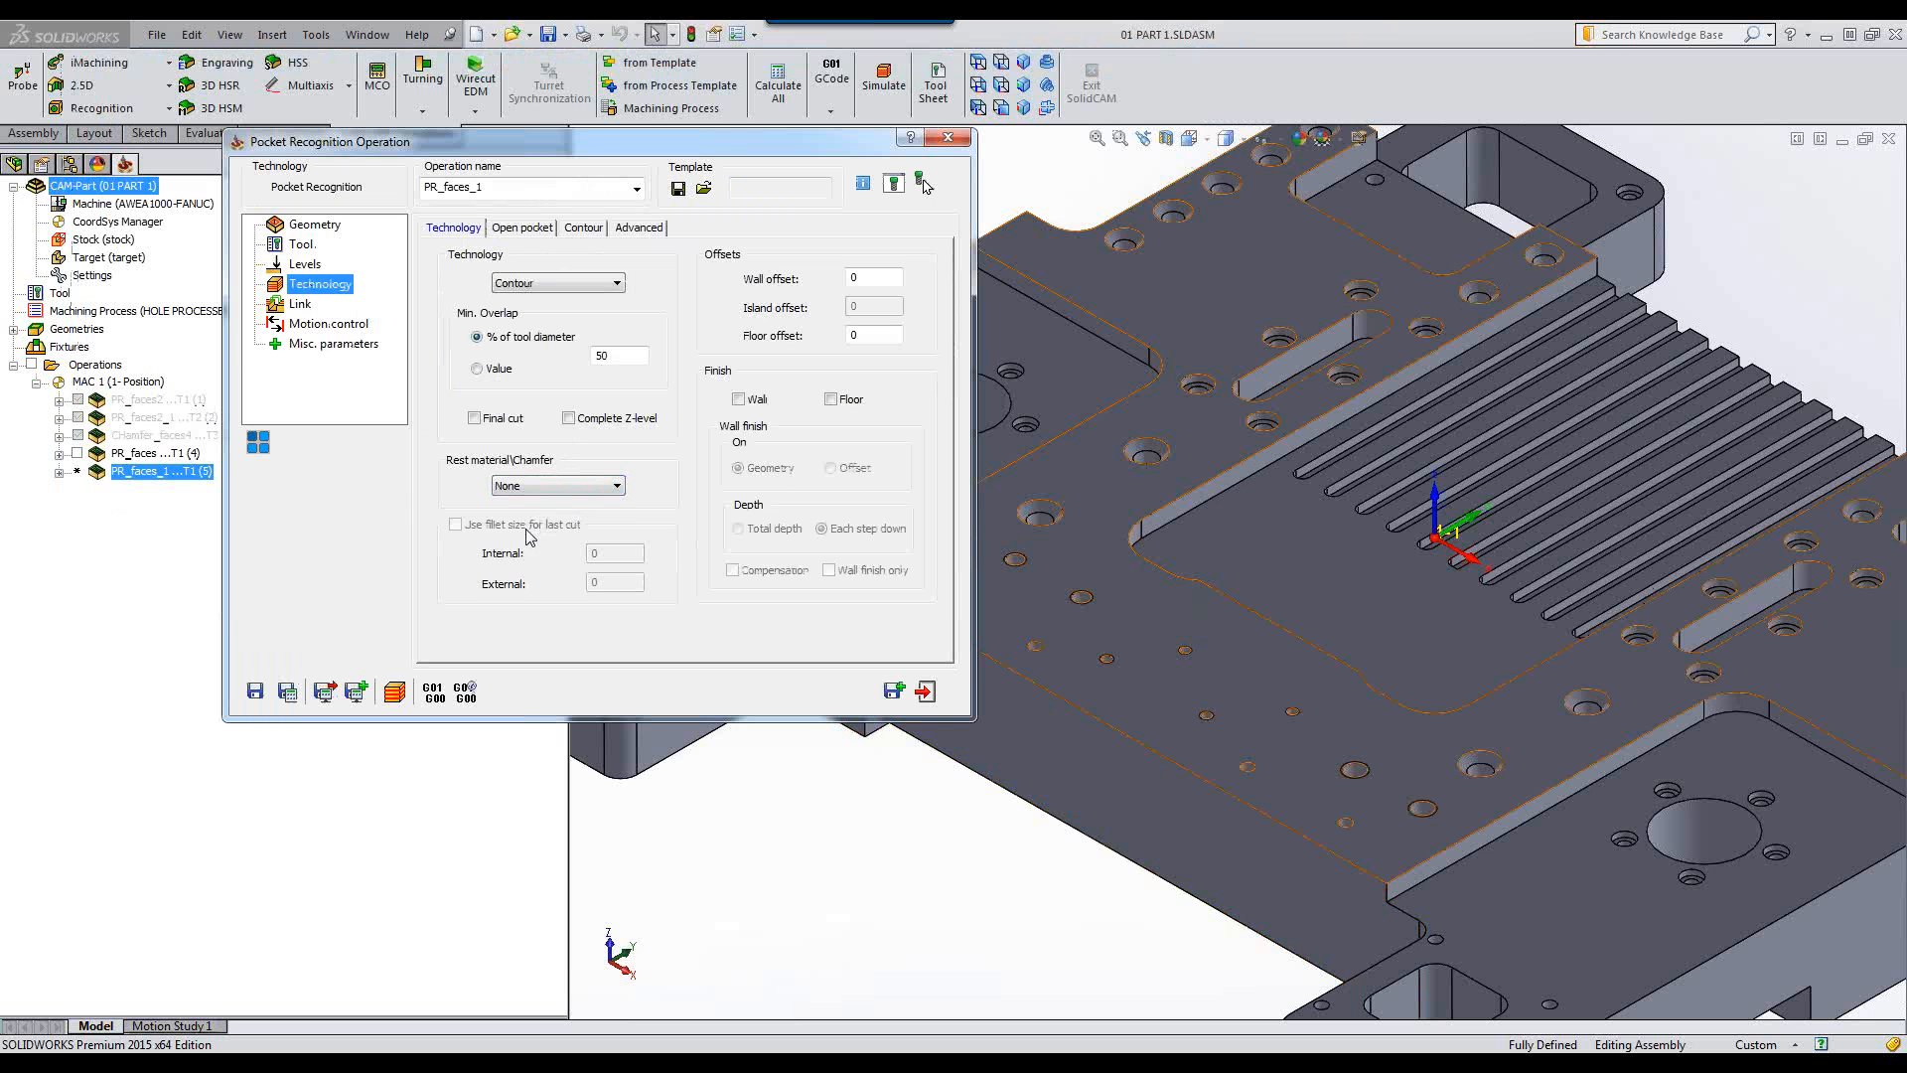
click(555, 486)
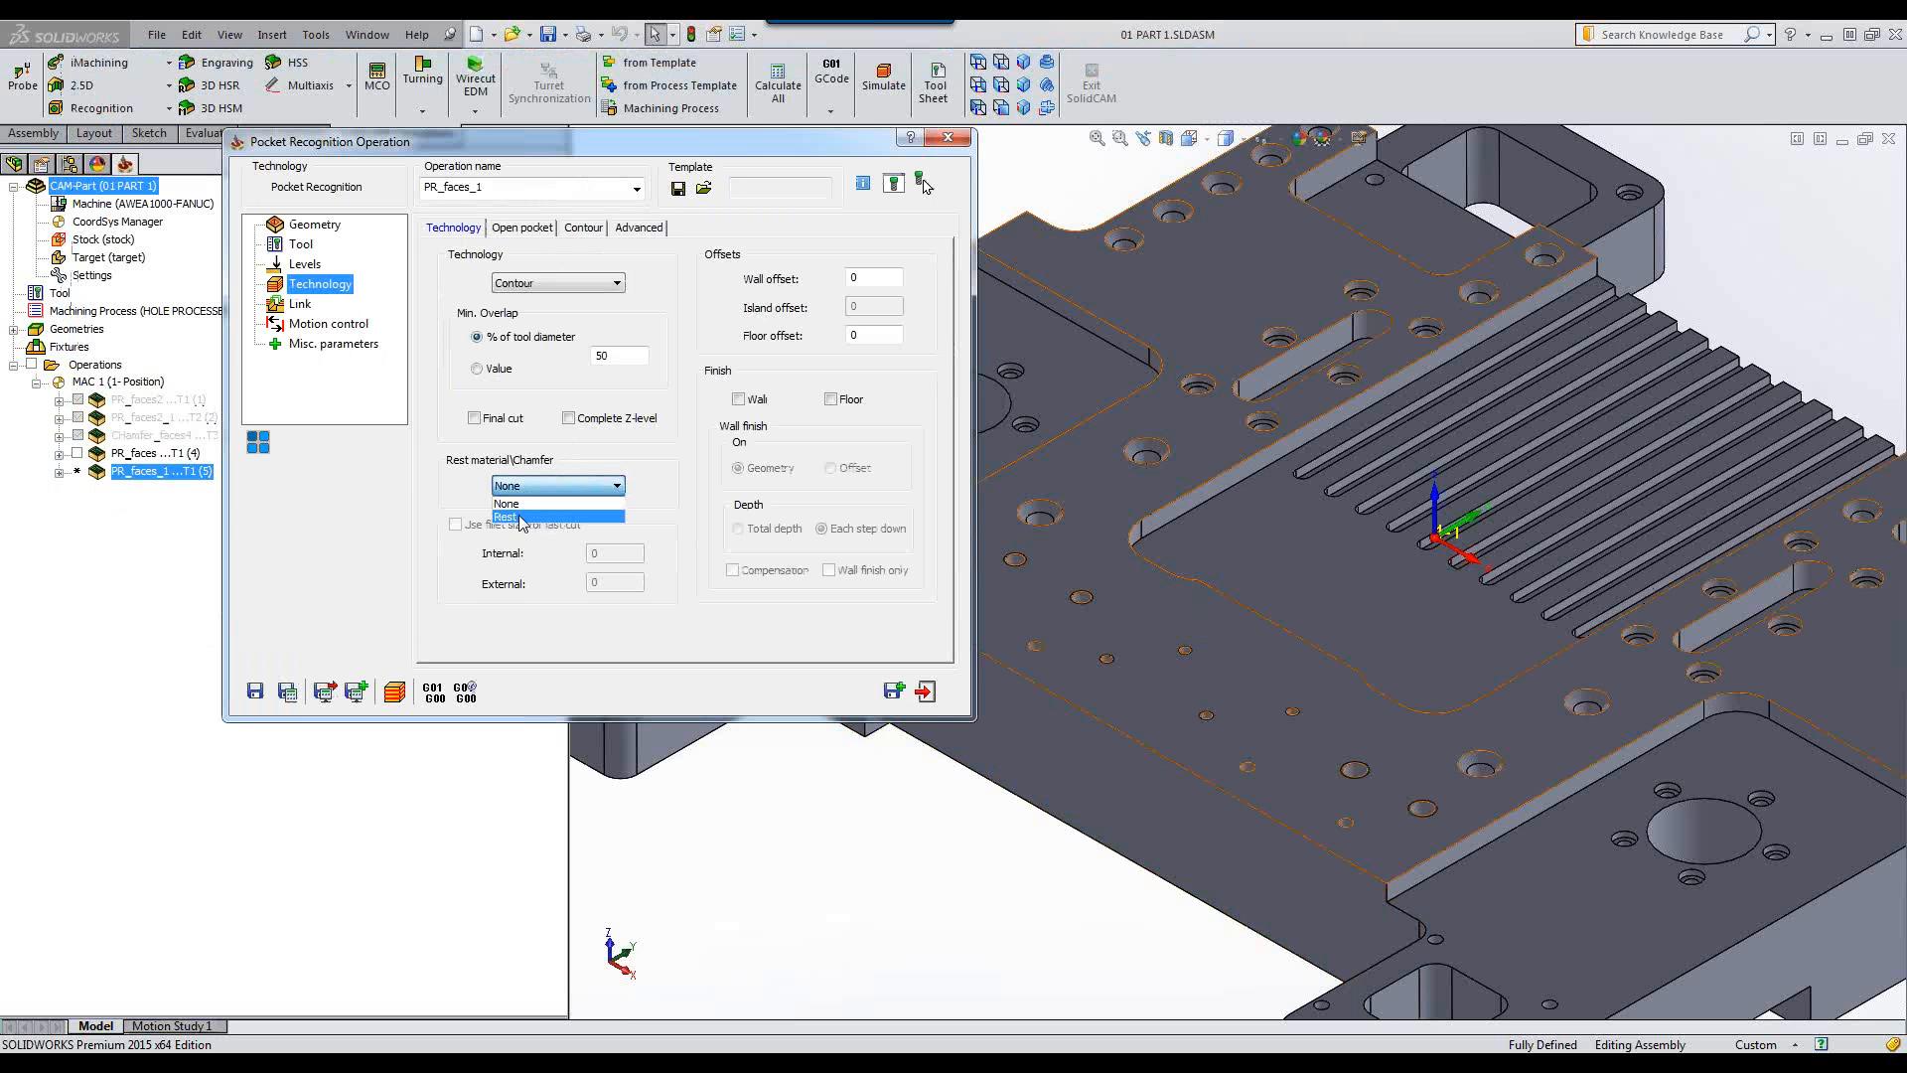
click(518, 517)
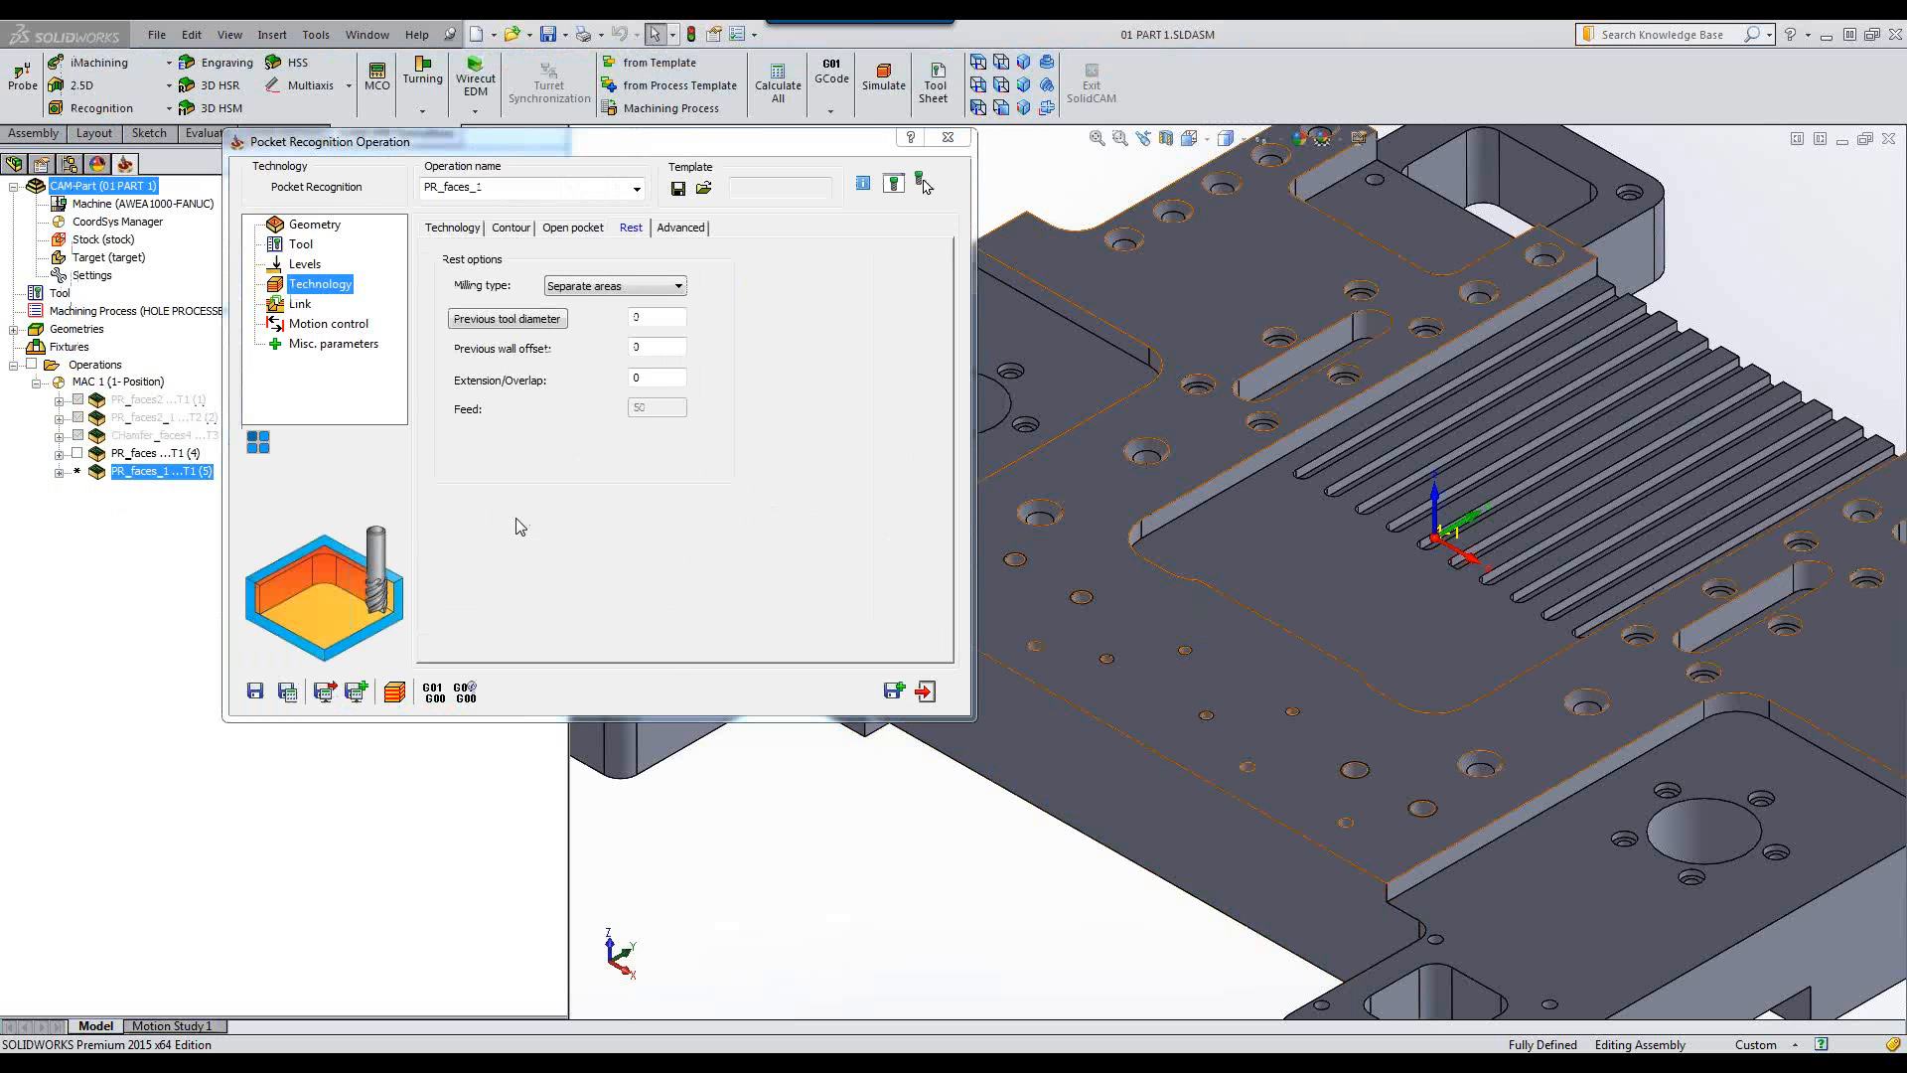
click(533, 320)
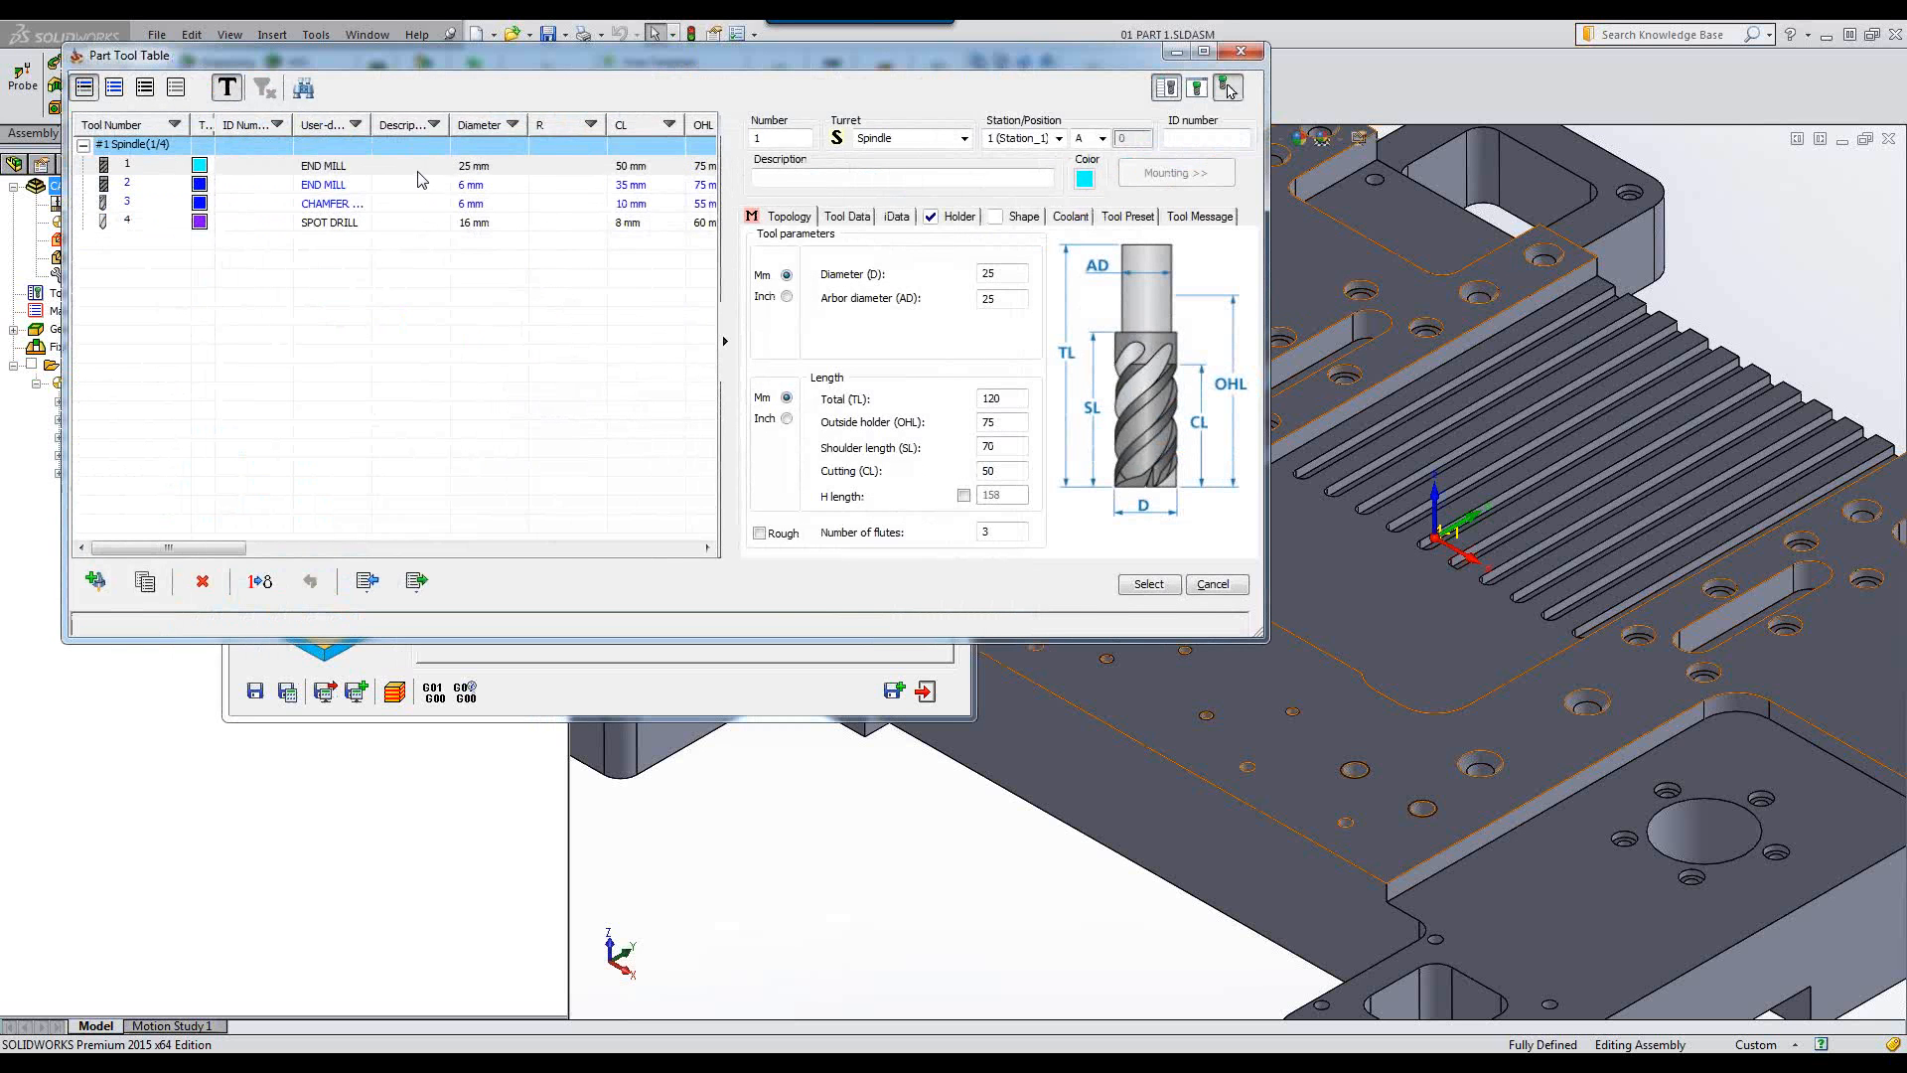
click(1149, 582)
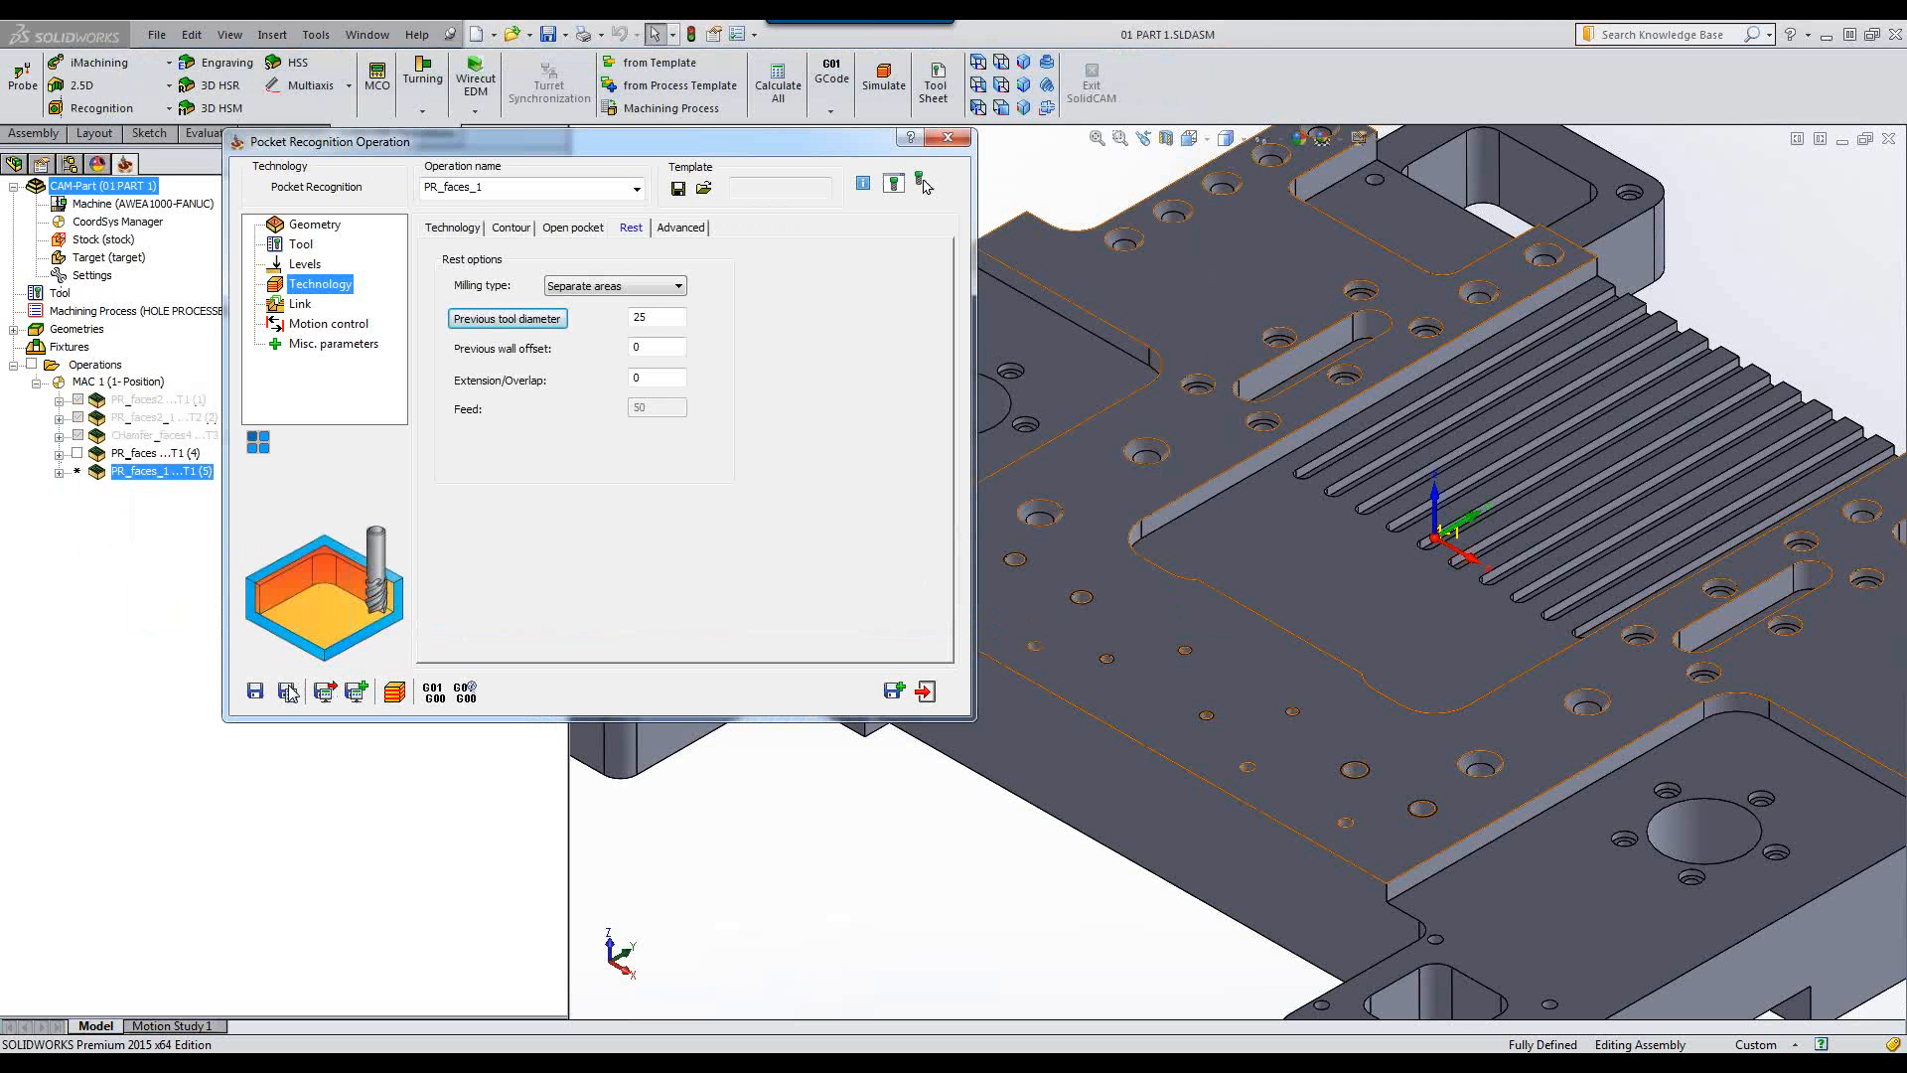
Save and calculate the 6 mm rest-machining operation, simulate it in SolidVerify, then exit the simulation and close the operation.
click(288, 692)
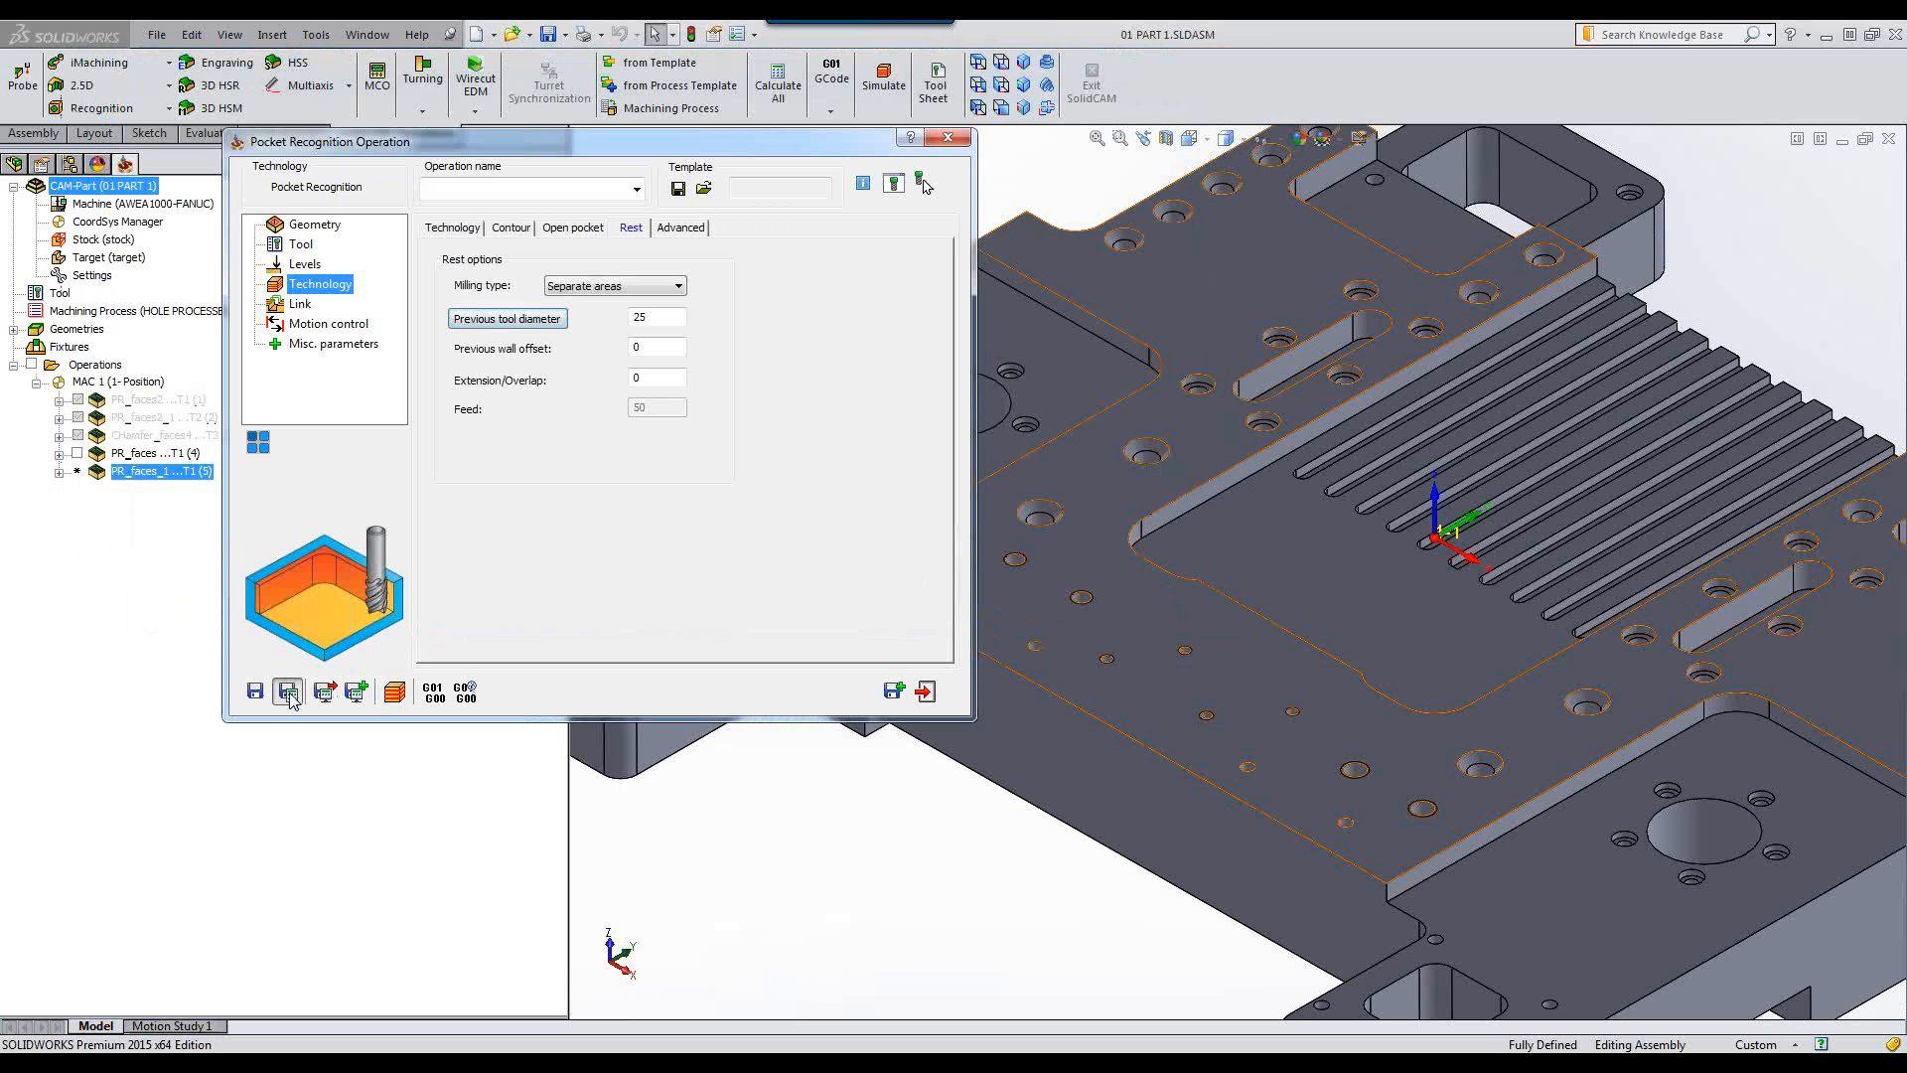
click(397, 692)
click(437, 339)
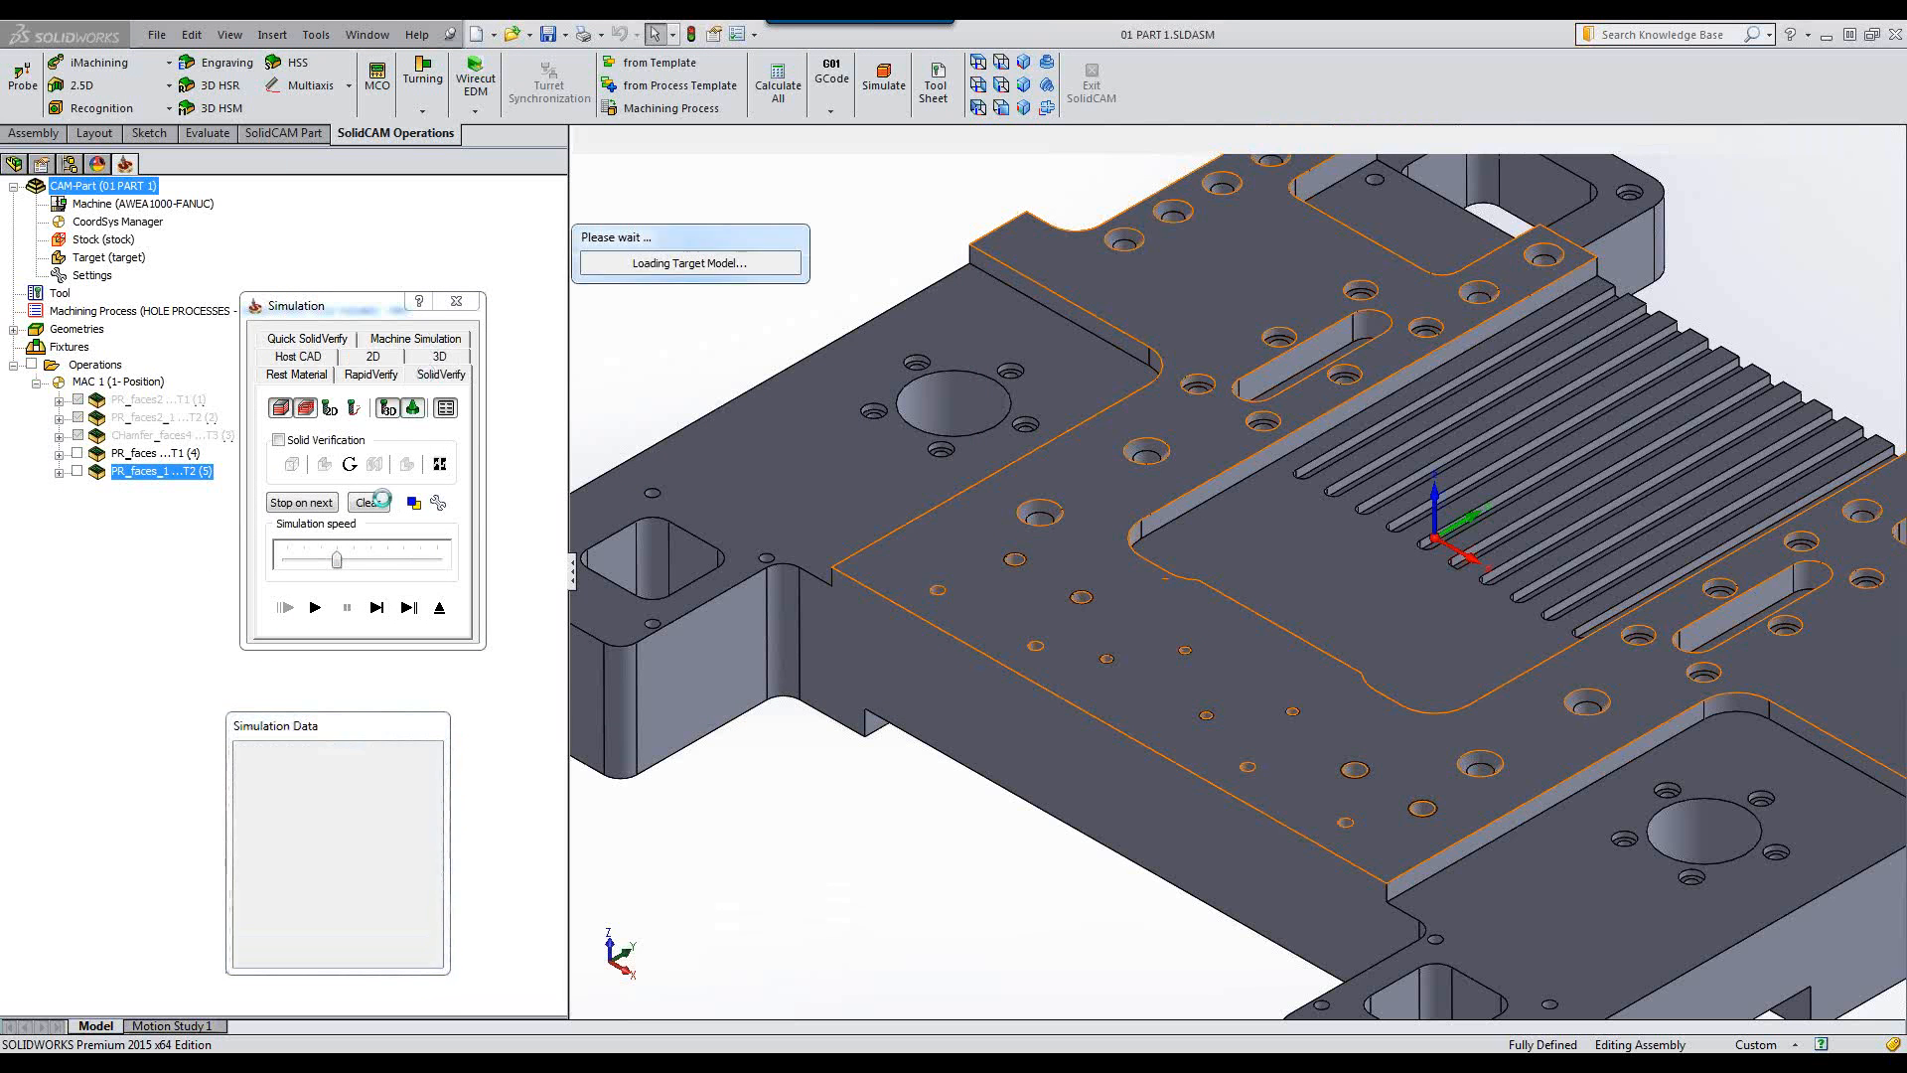
click(314, 607)
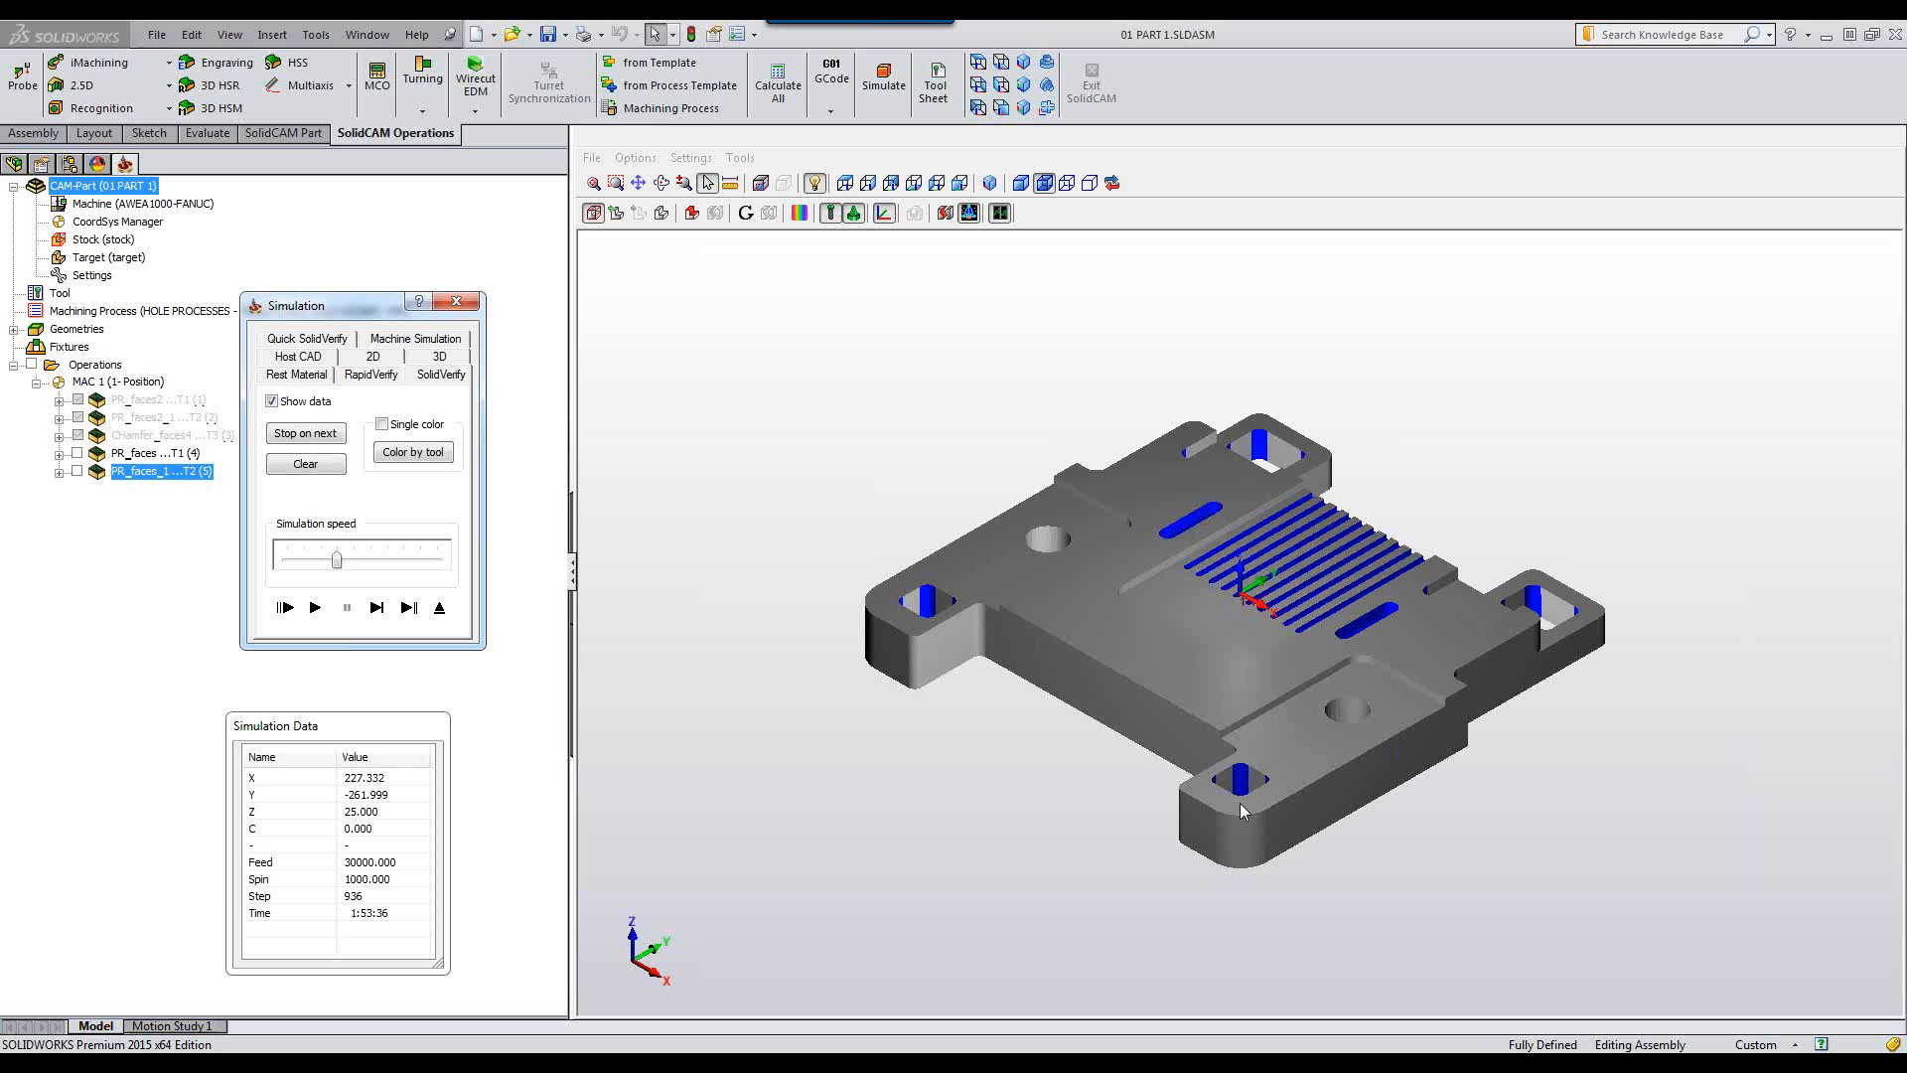
click(1510, 405)
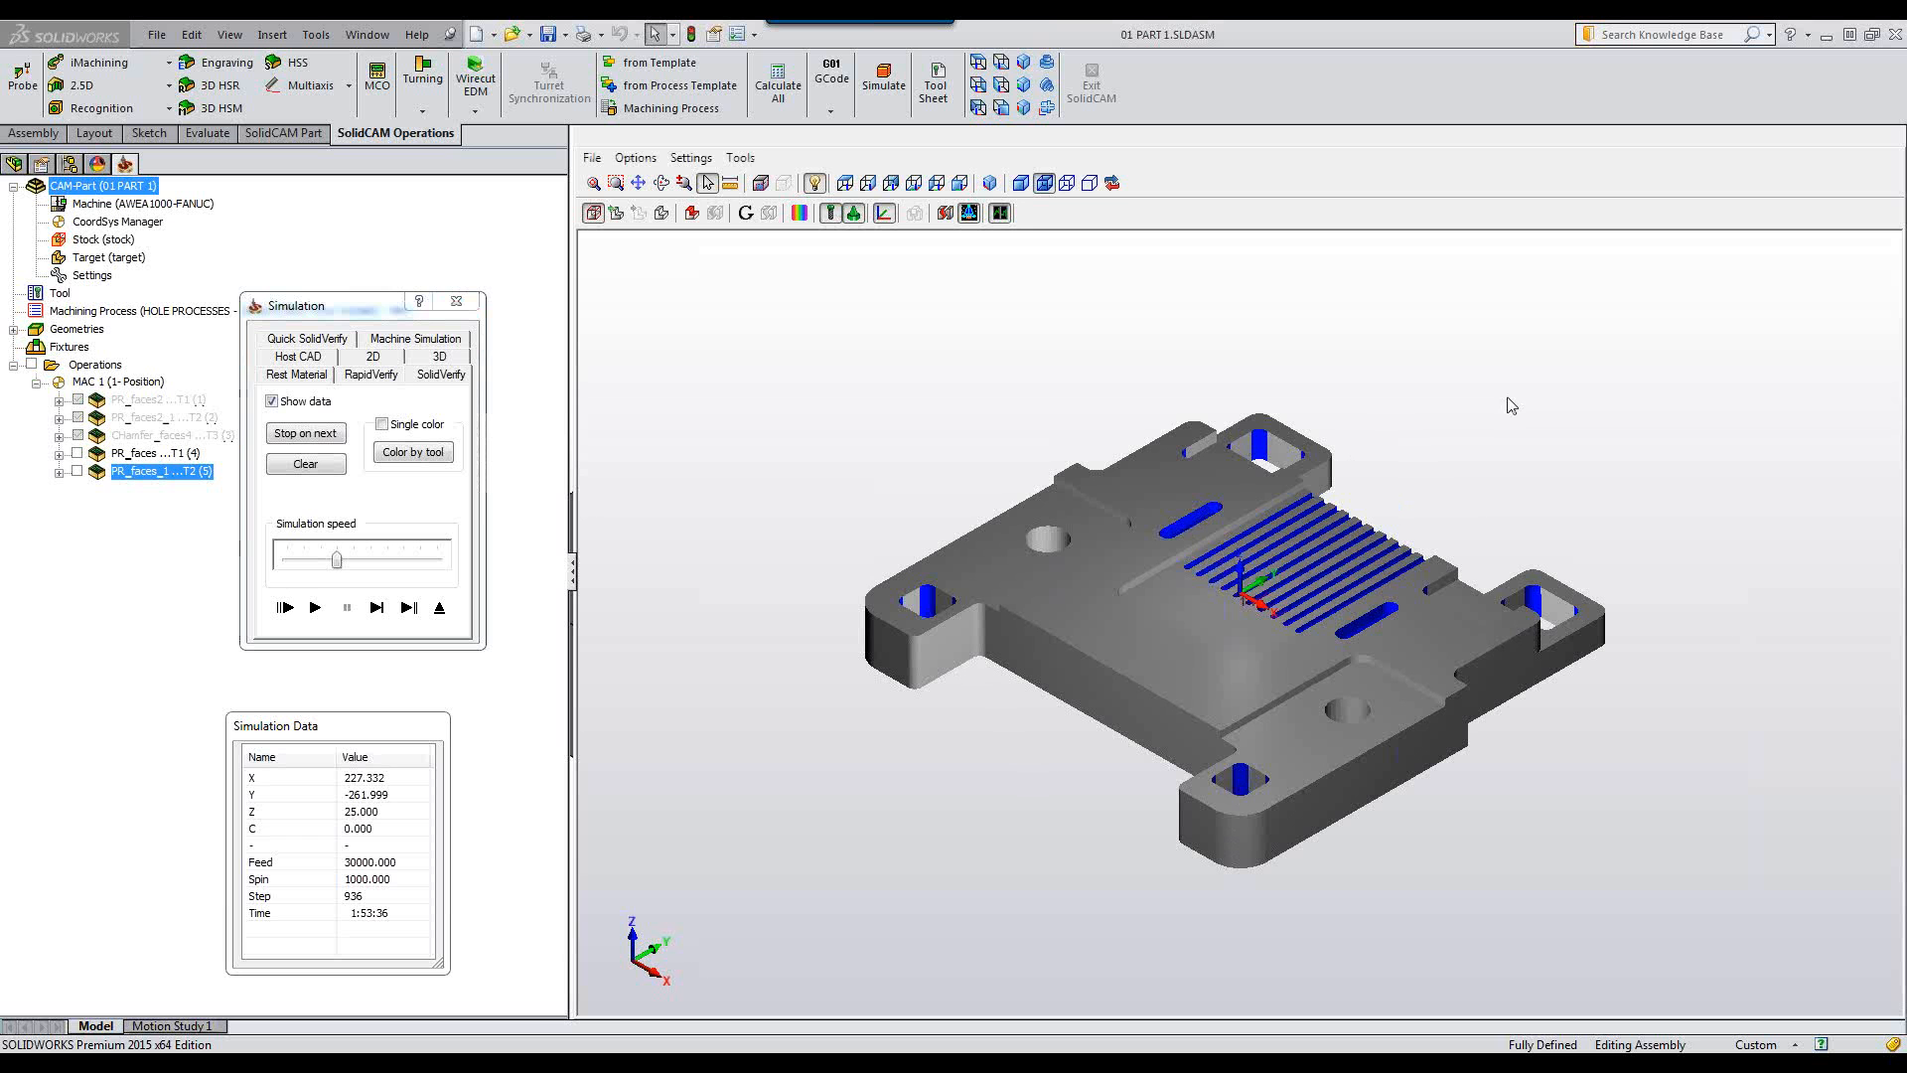
click(440, 608)
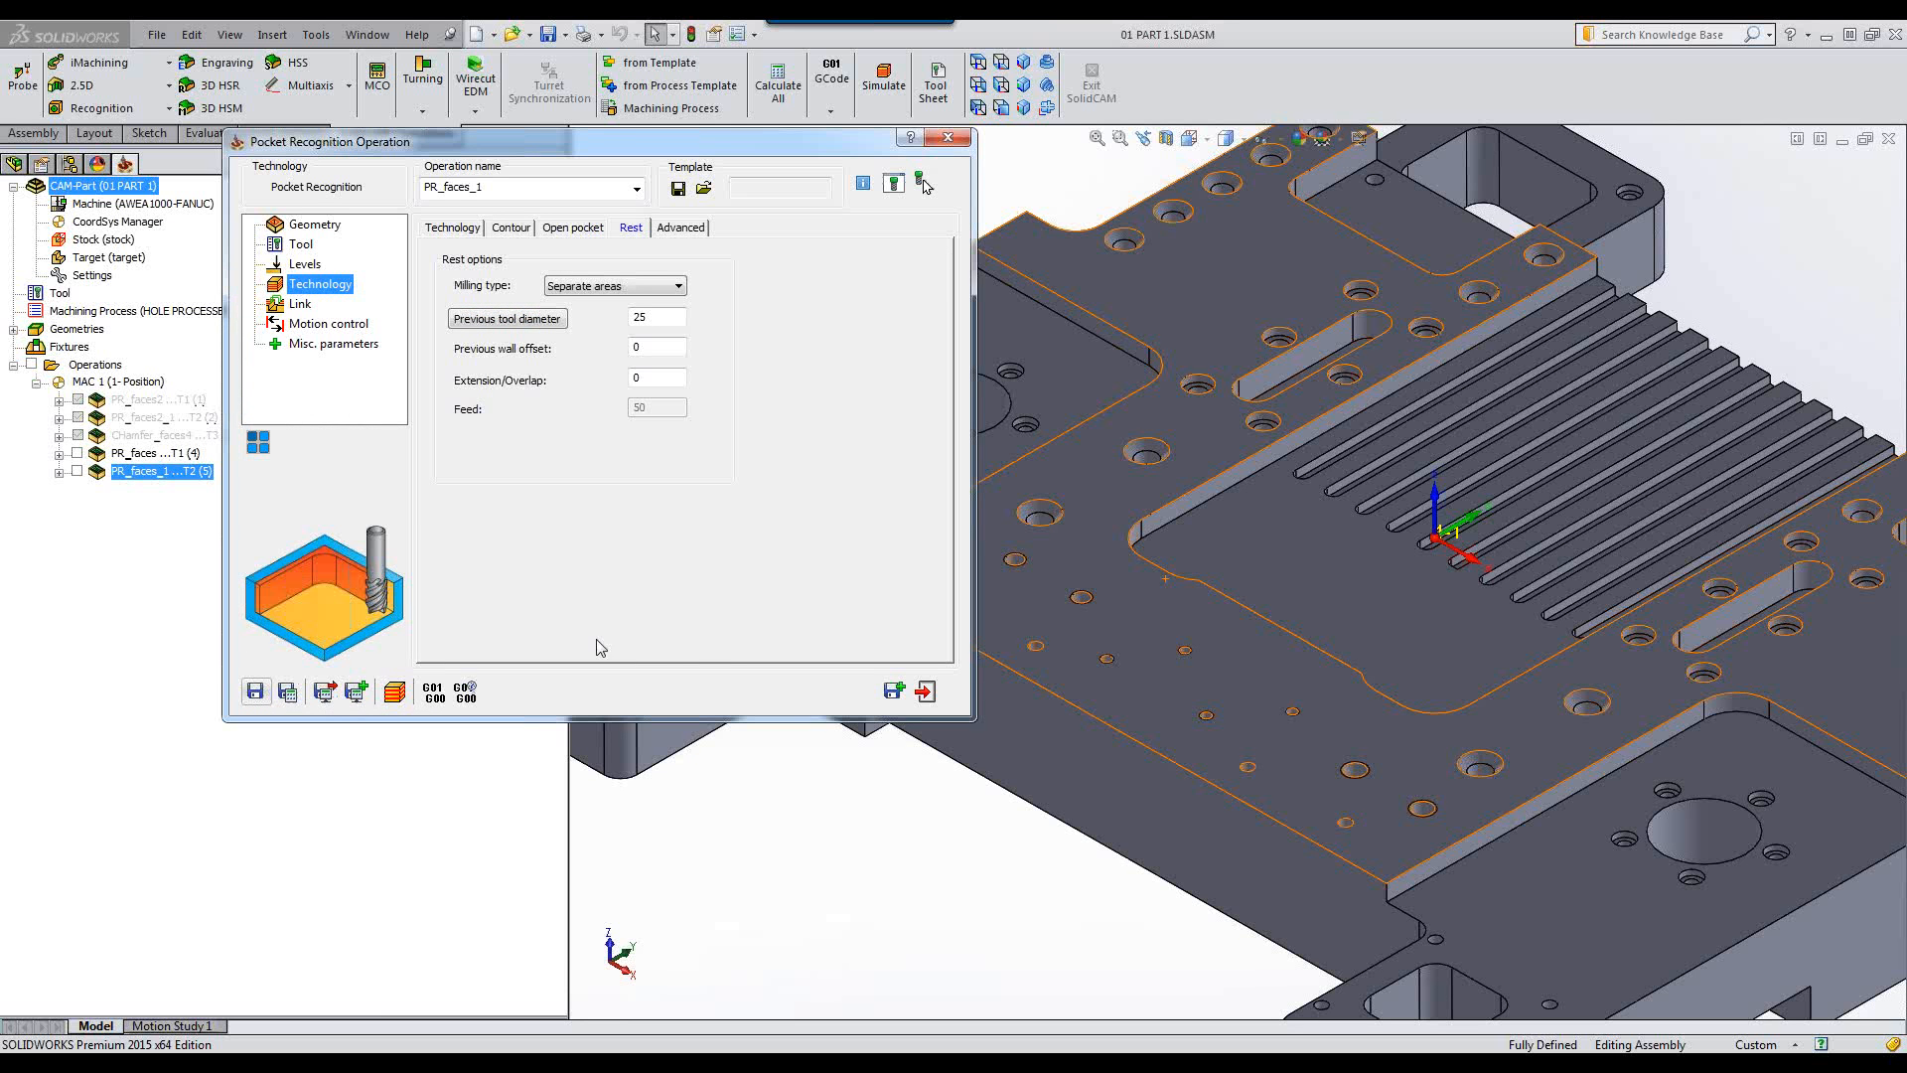
click(925, 692)
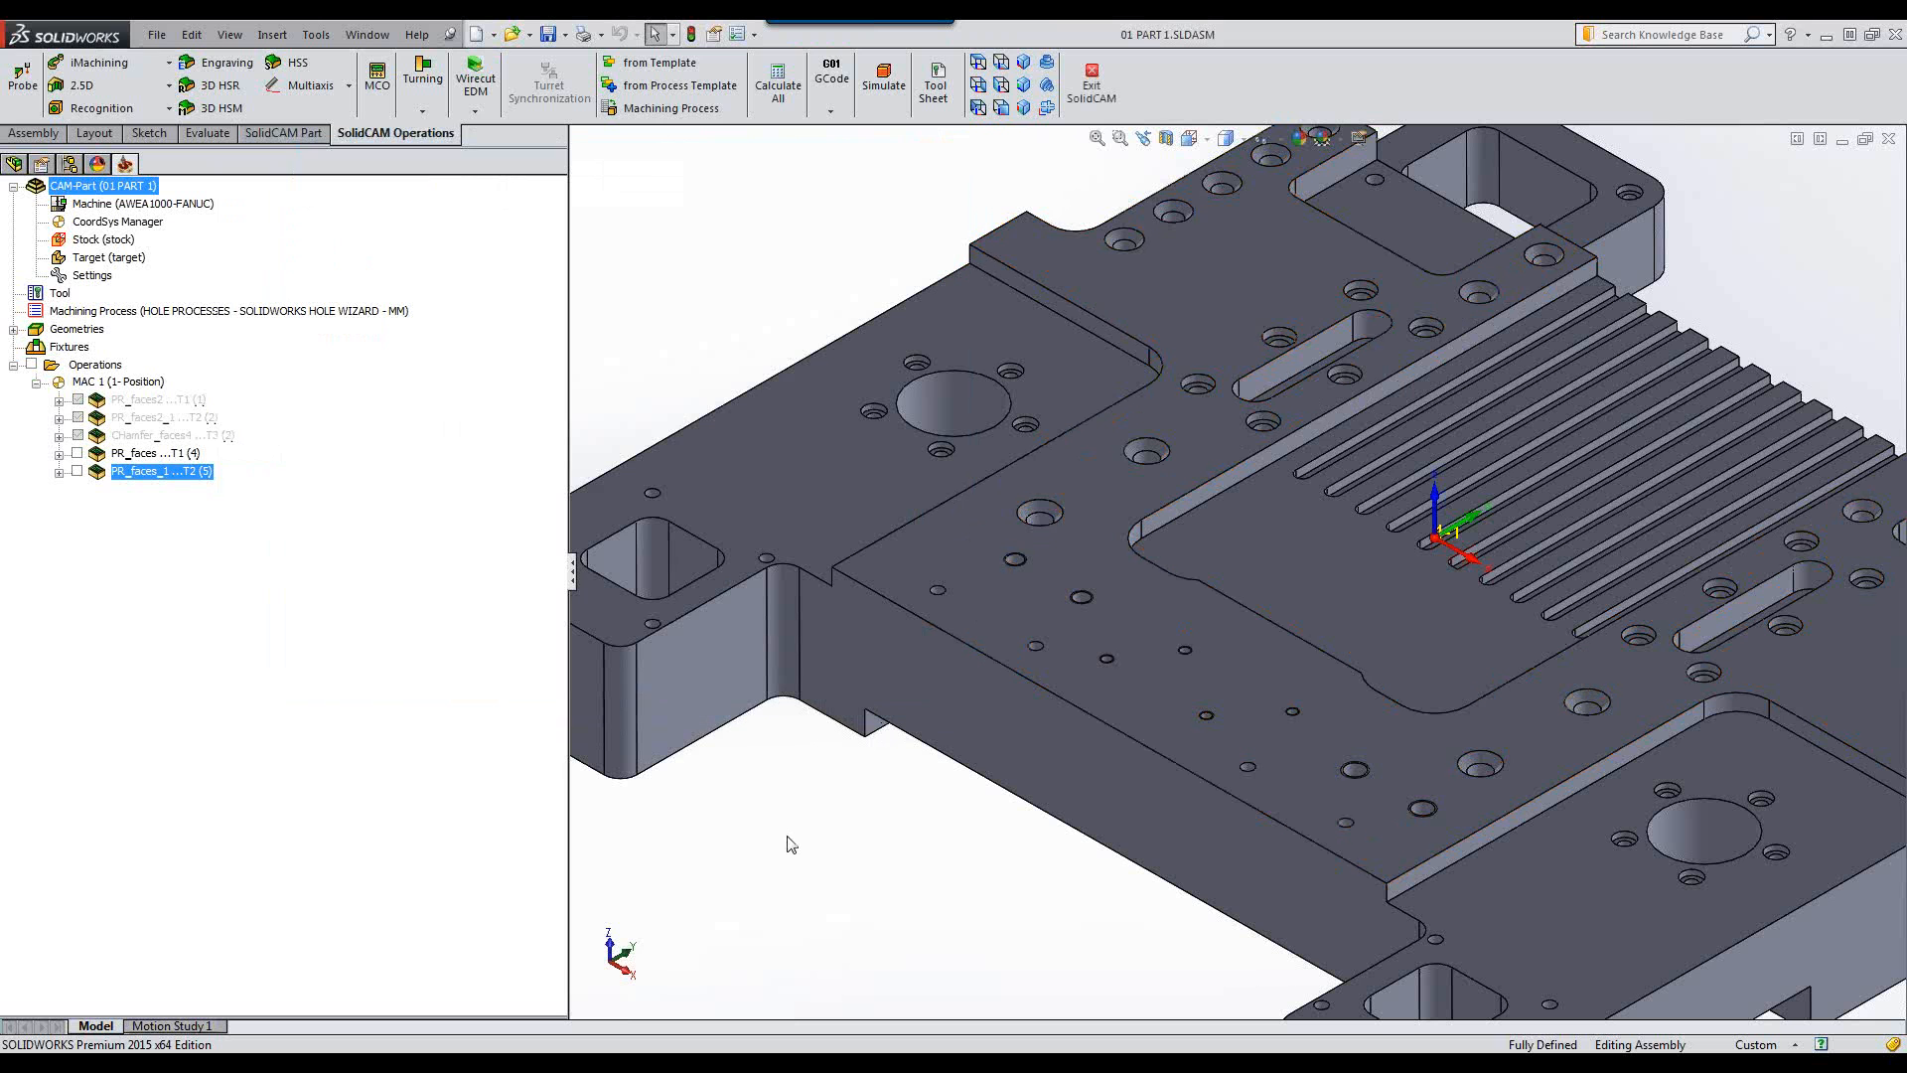
Open the CAM-Part file 01a electronic housing.prz.
click(258, 135)
click(100, 85)
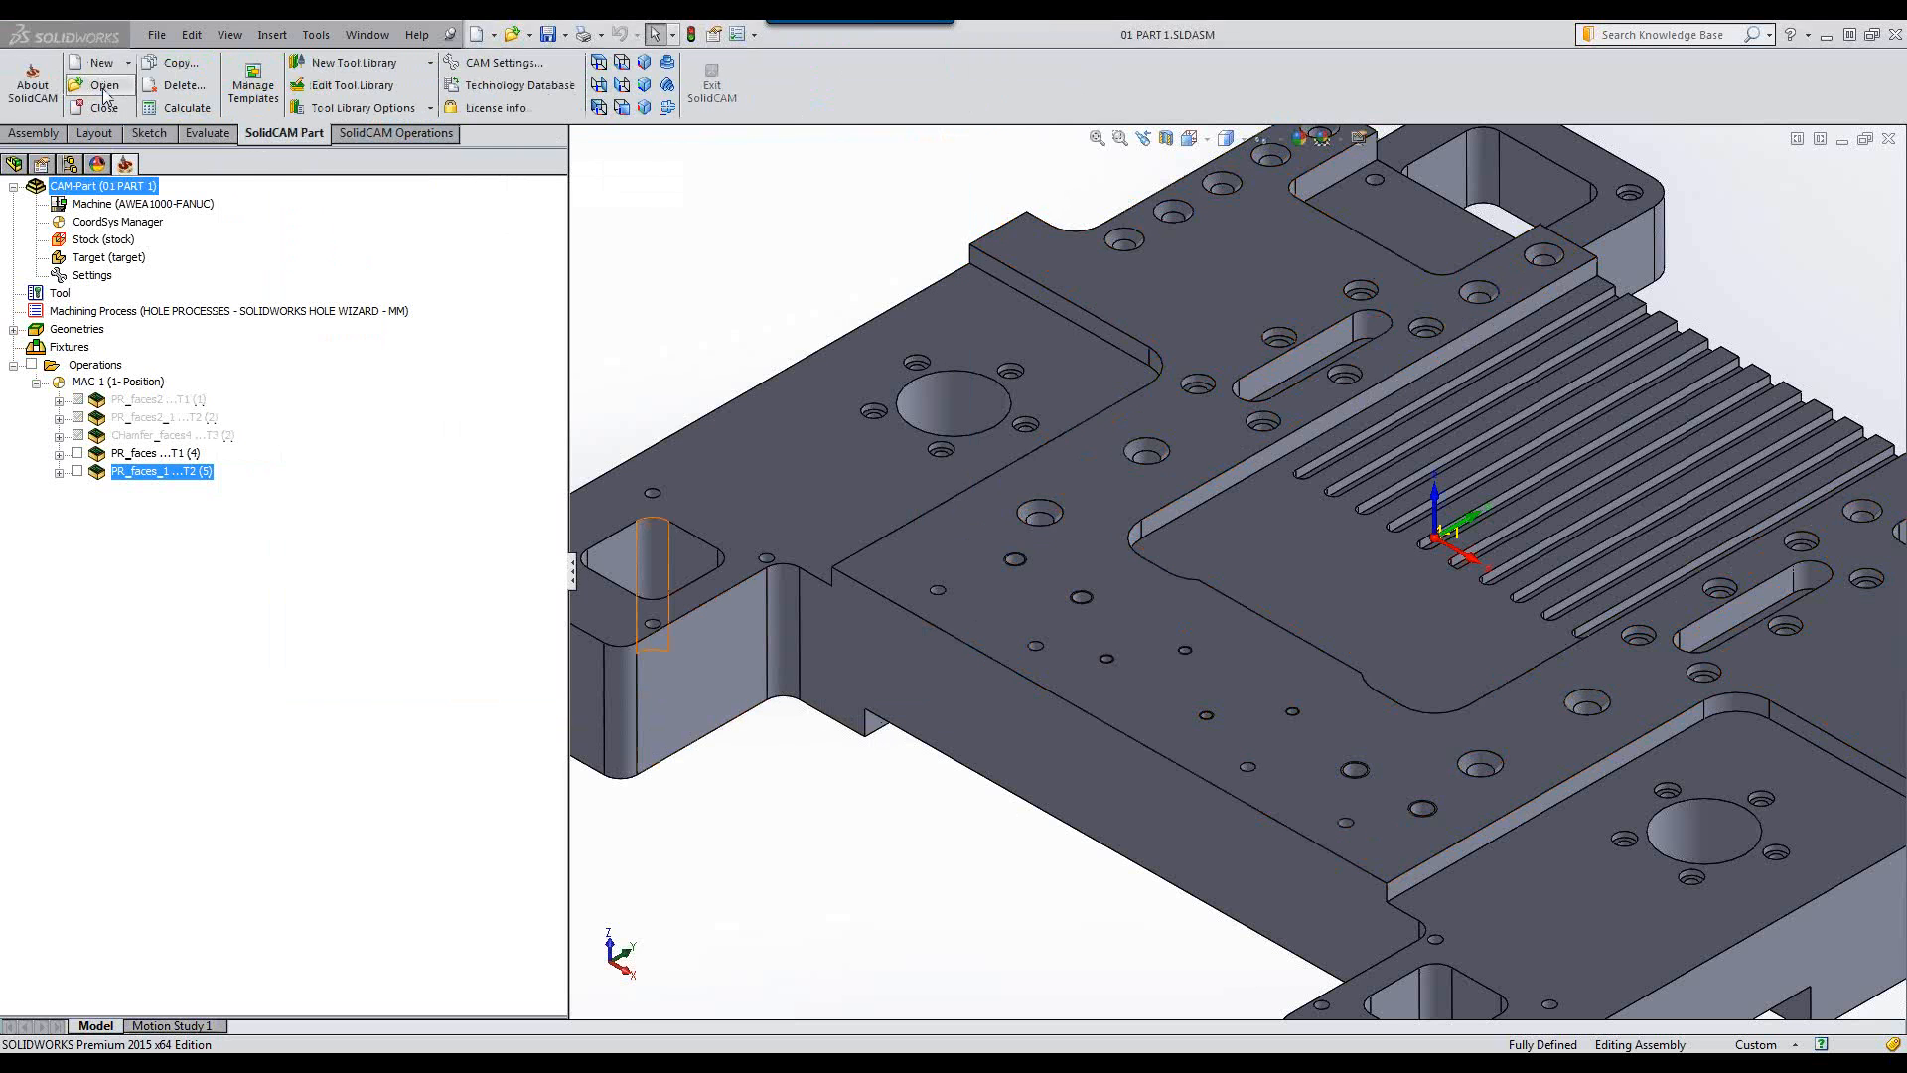
click(705, 450)
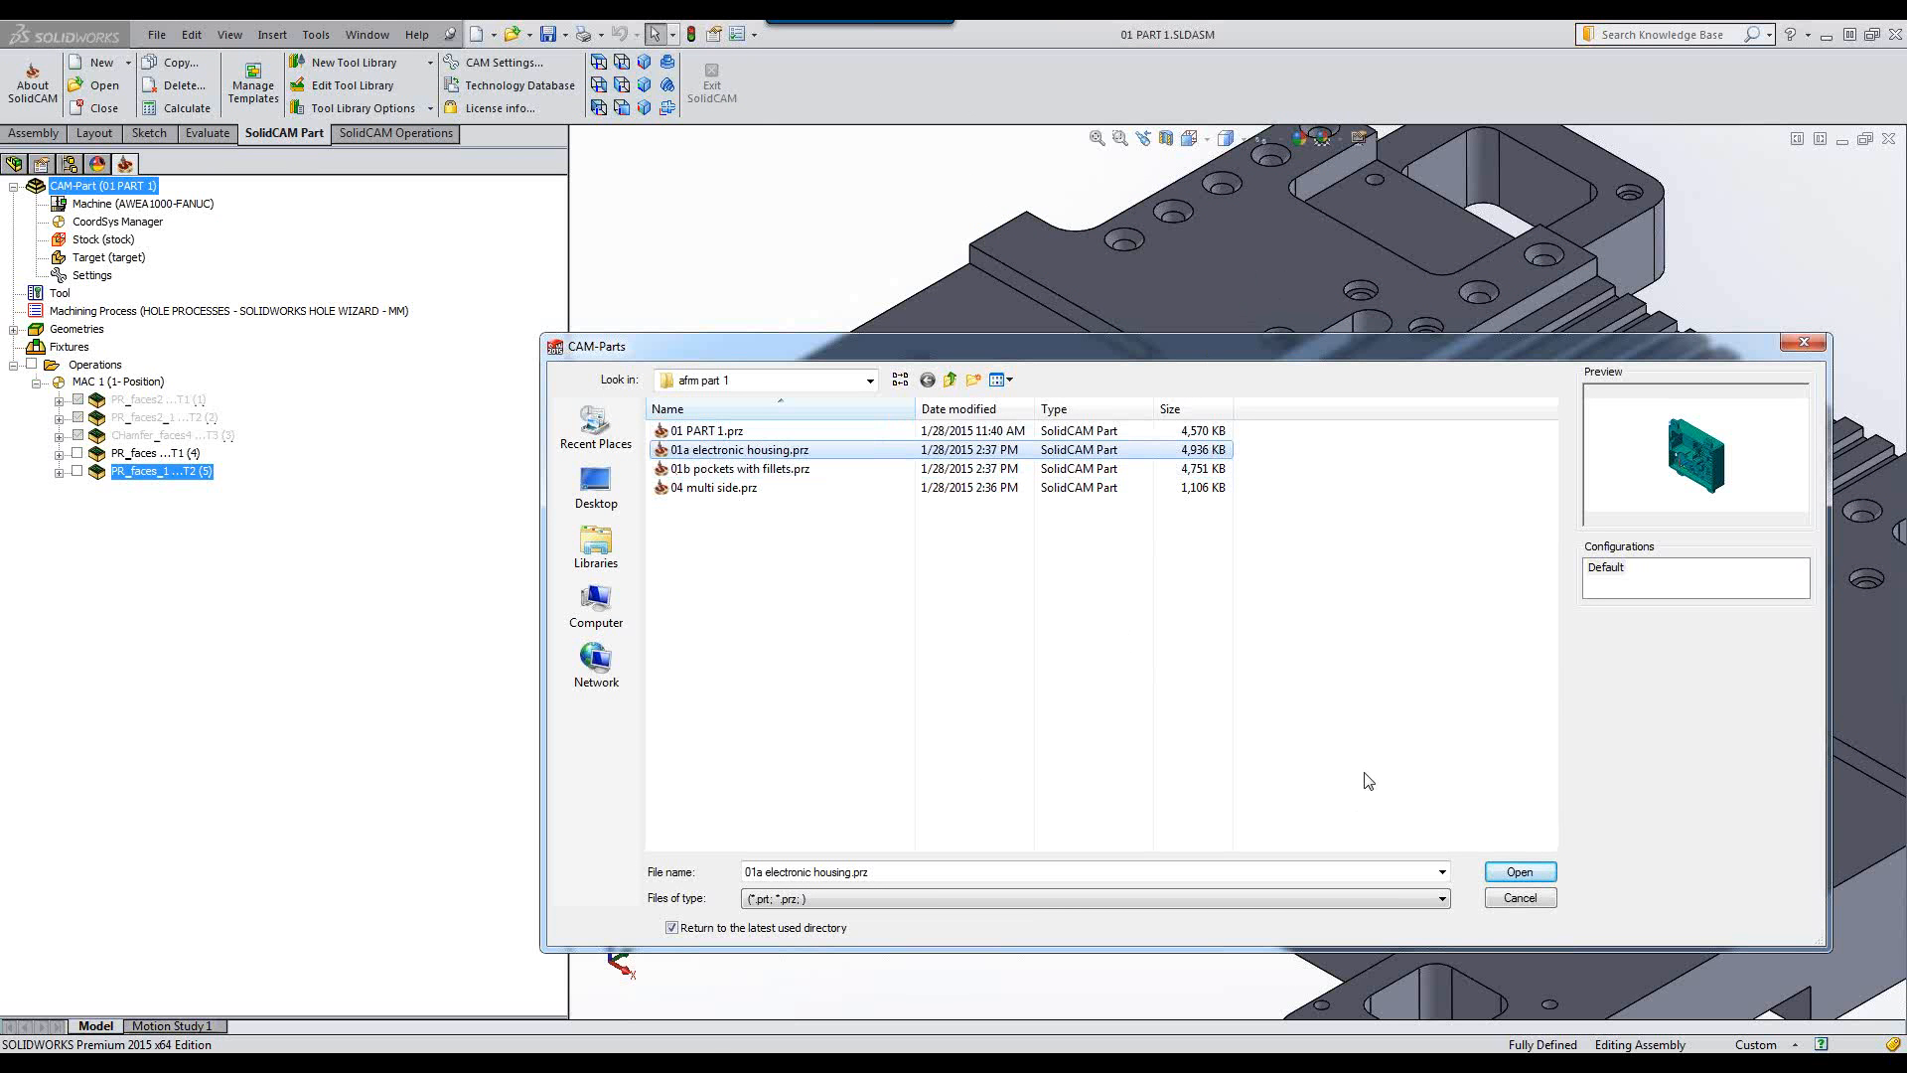
click(1520, 872)
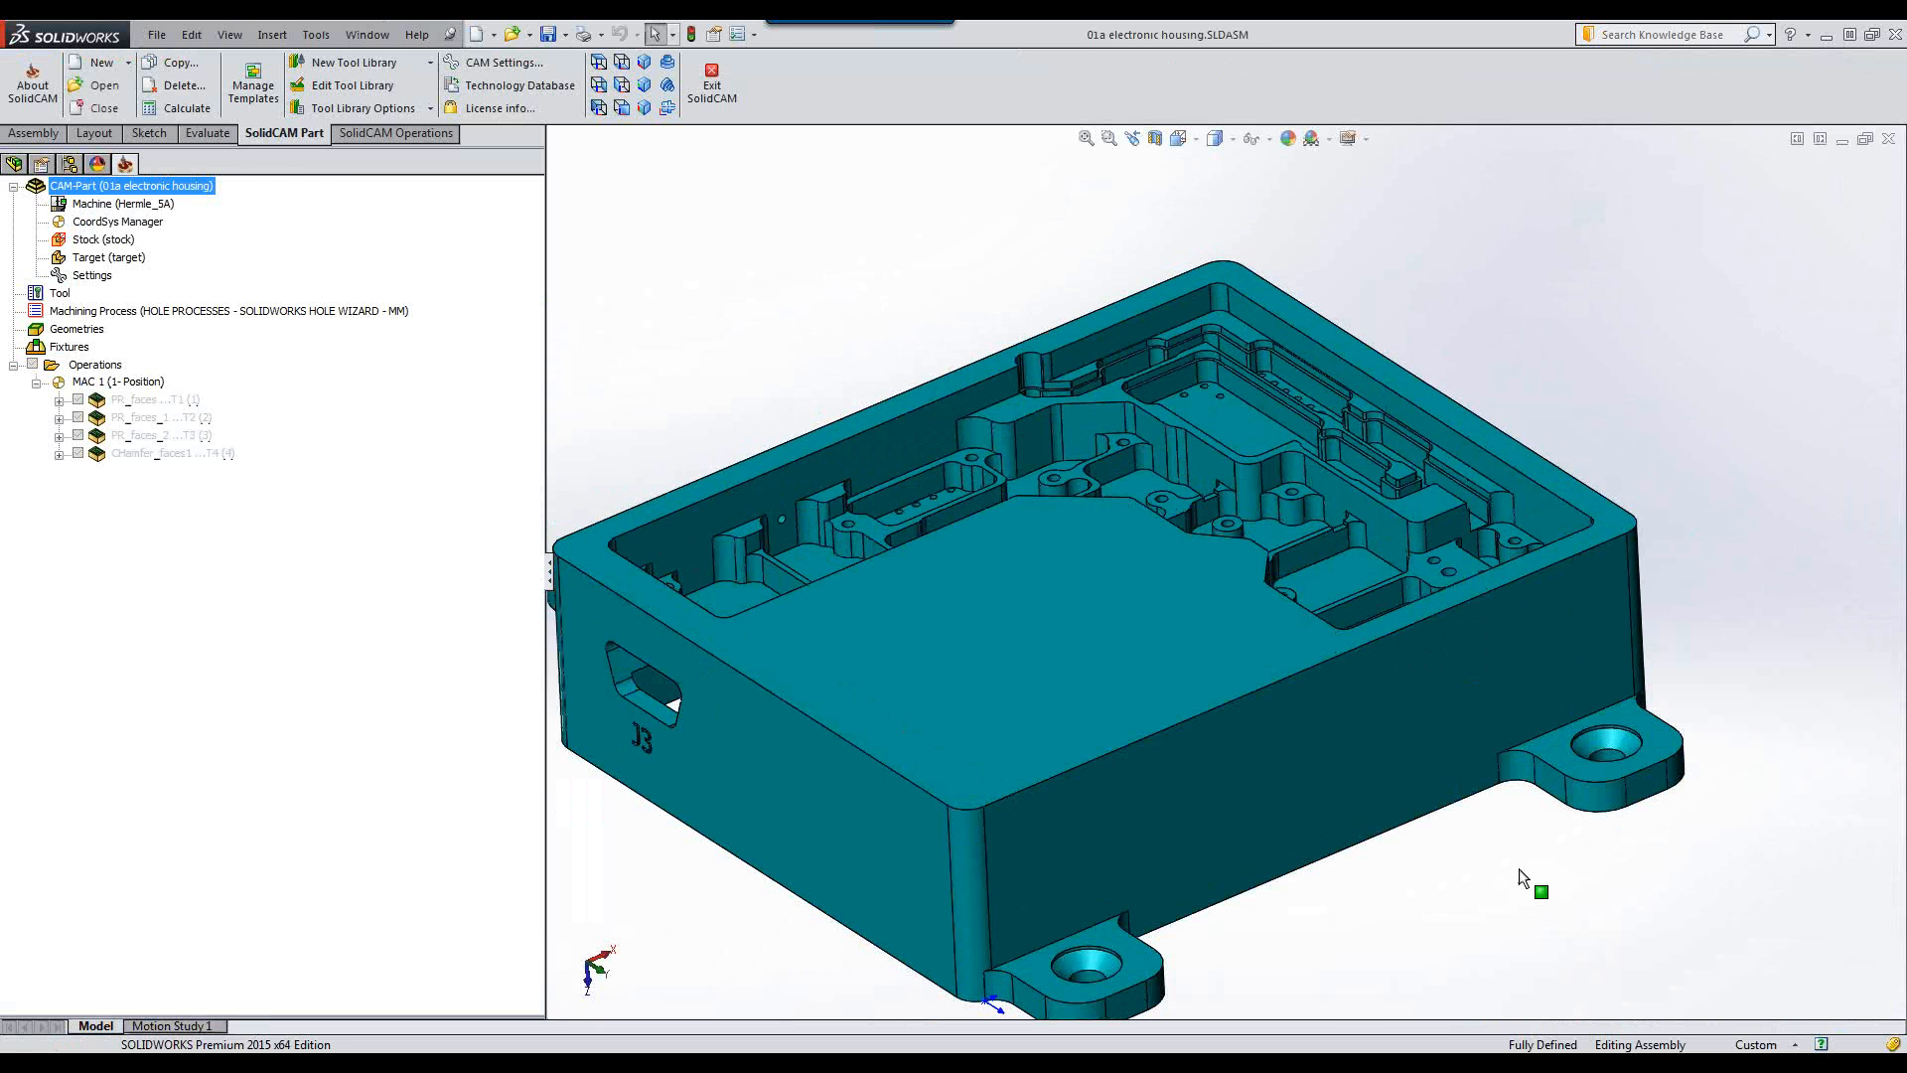
Examine the housing's pockets, ledges and small internal features from different angles.
middle_drag(1634, 485, 1641, 475)
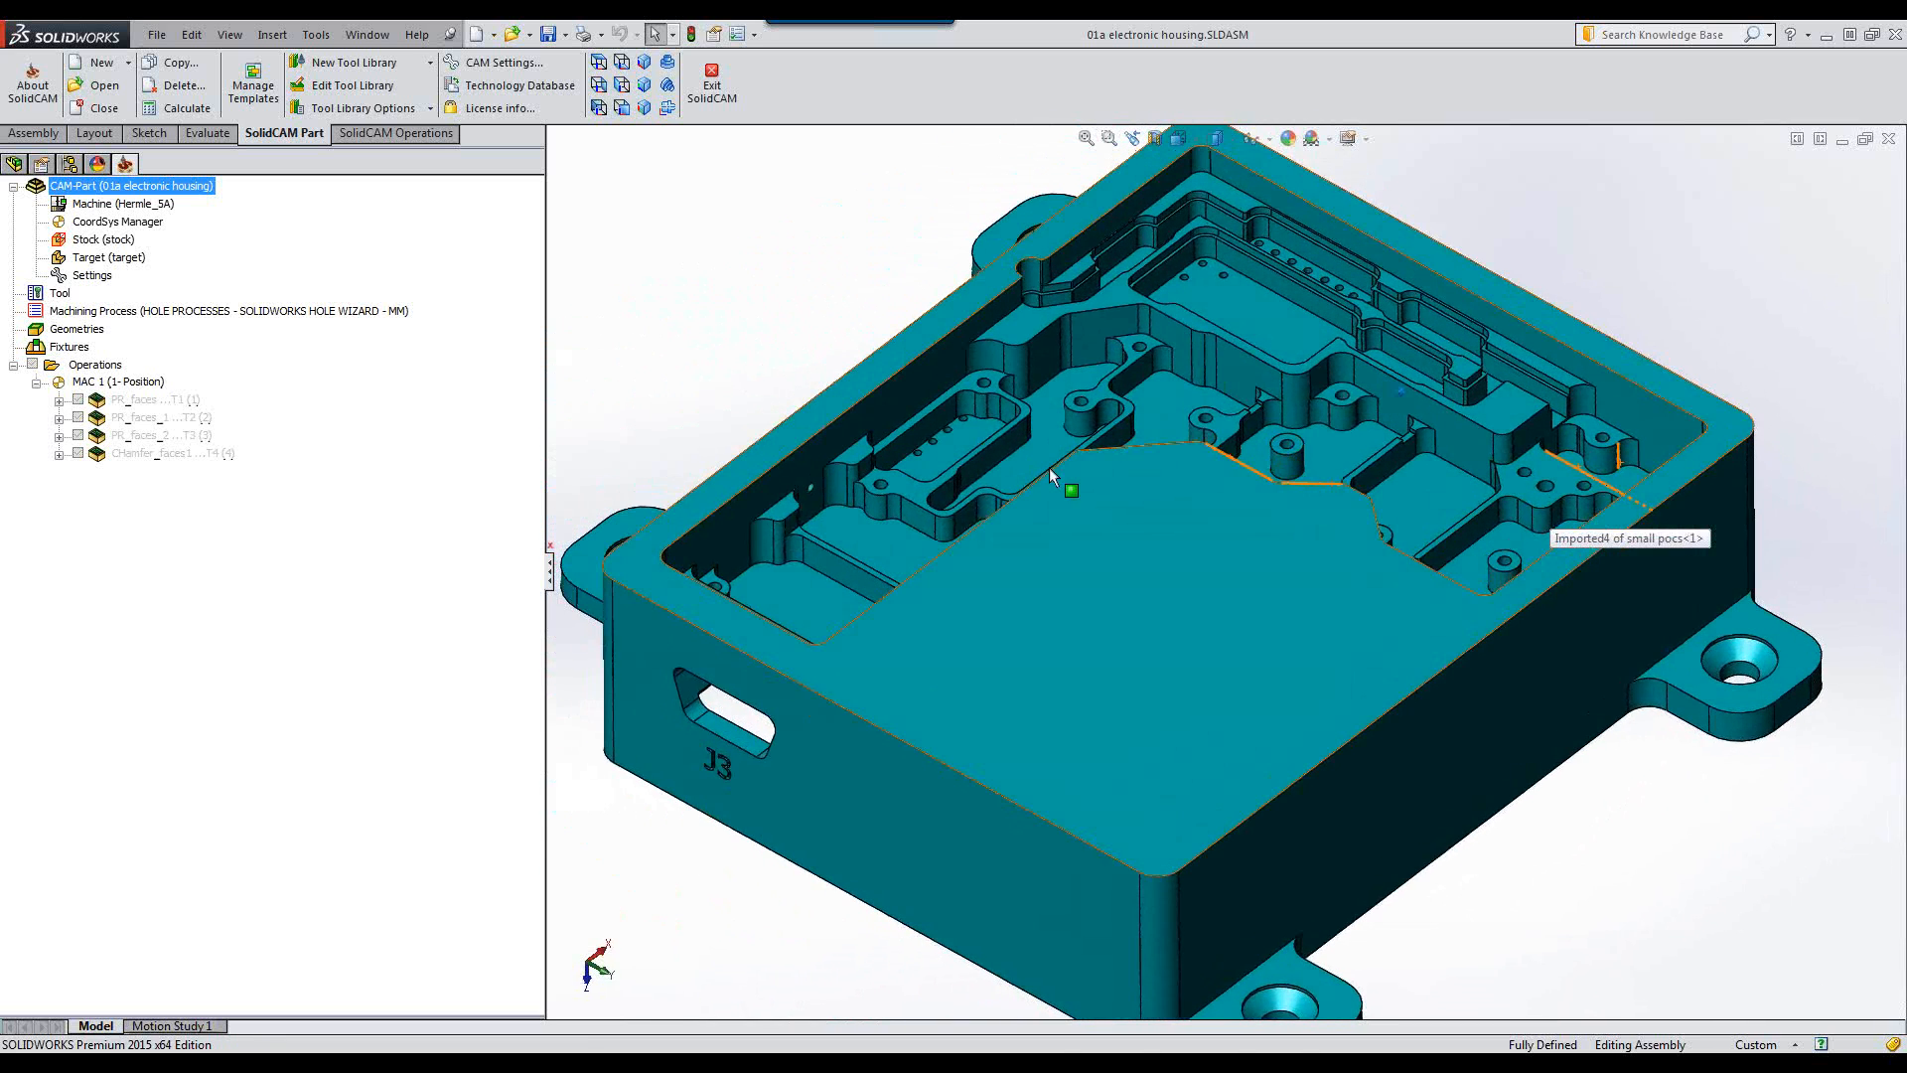
middle_drag(763, 545, 723, 544)
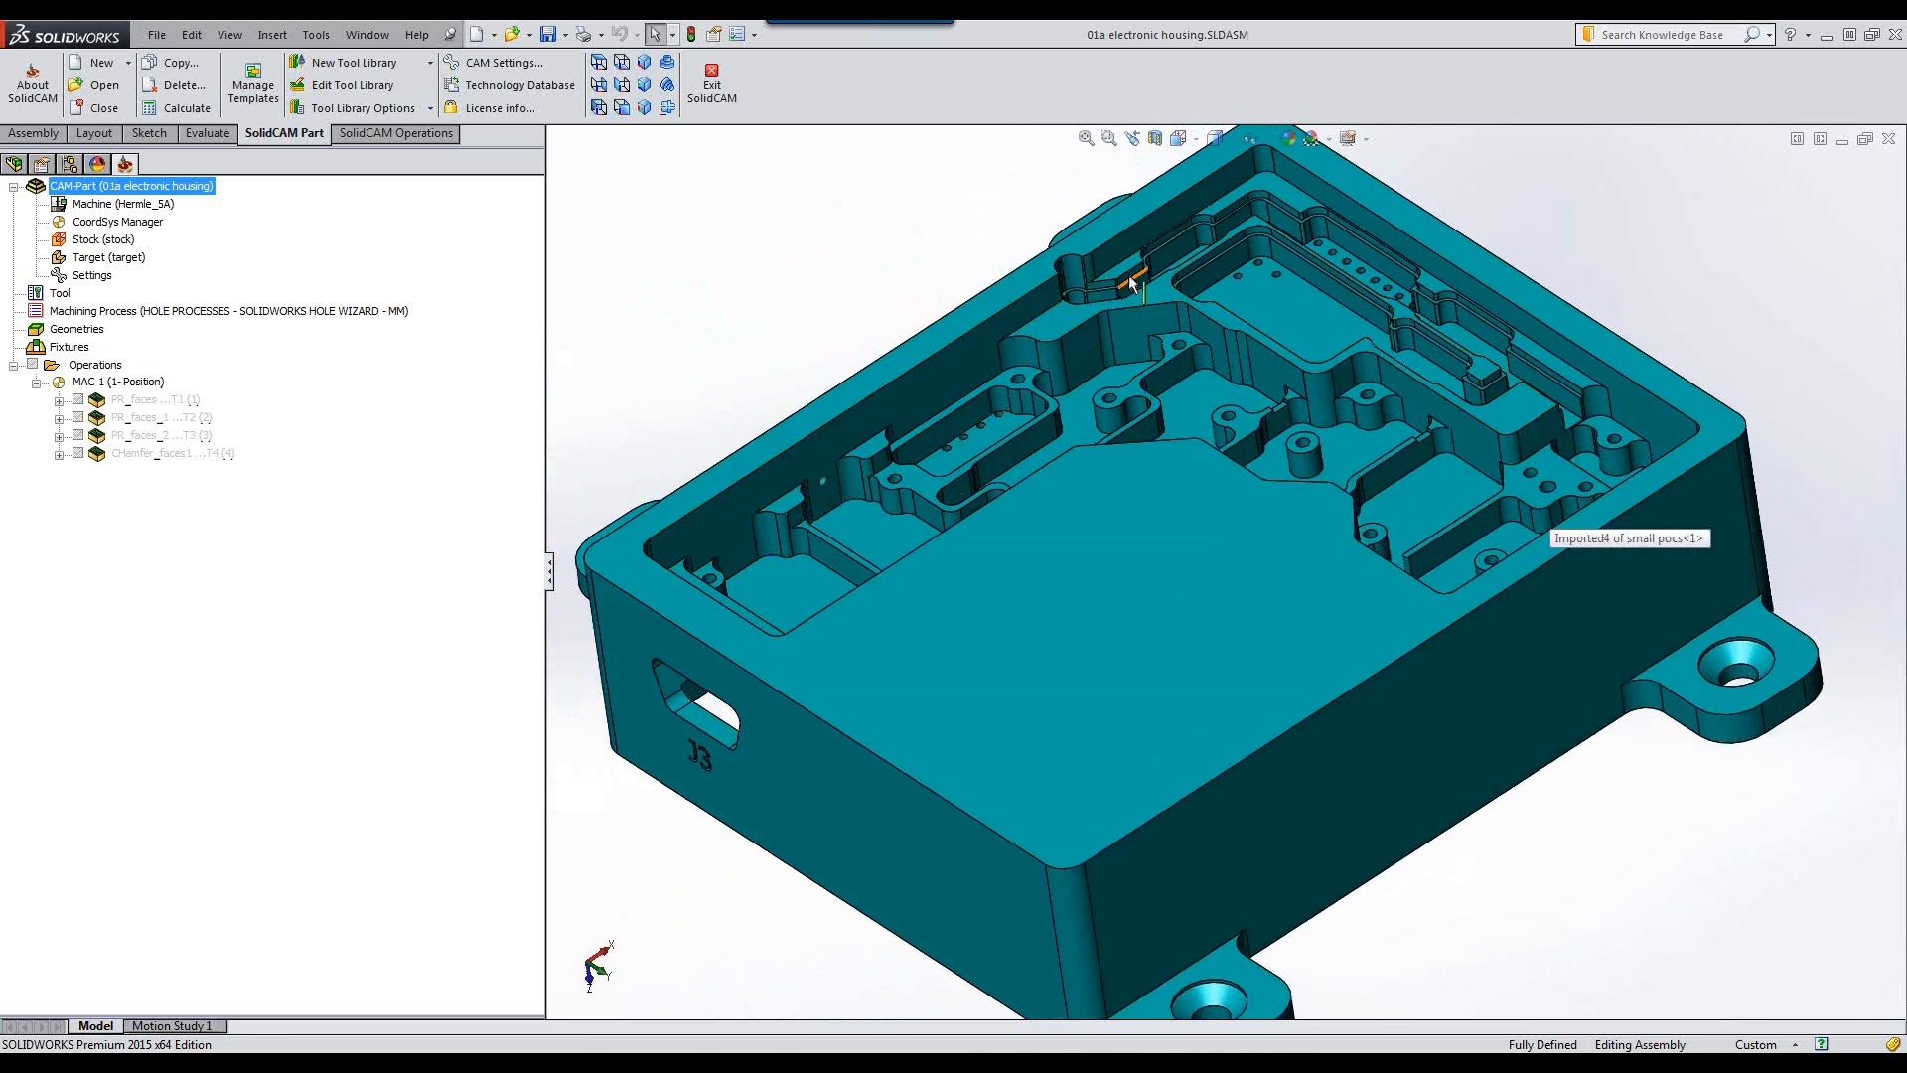
click(1067, 327)
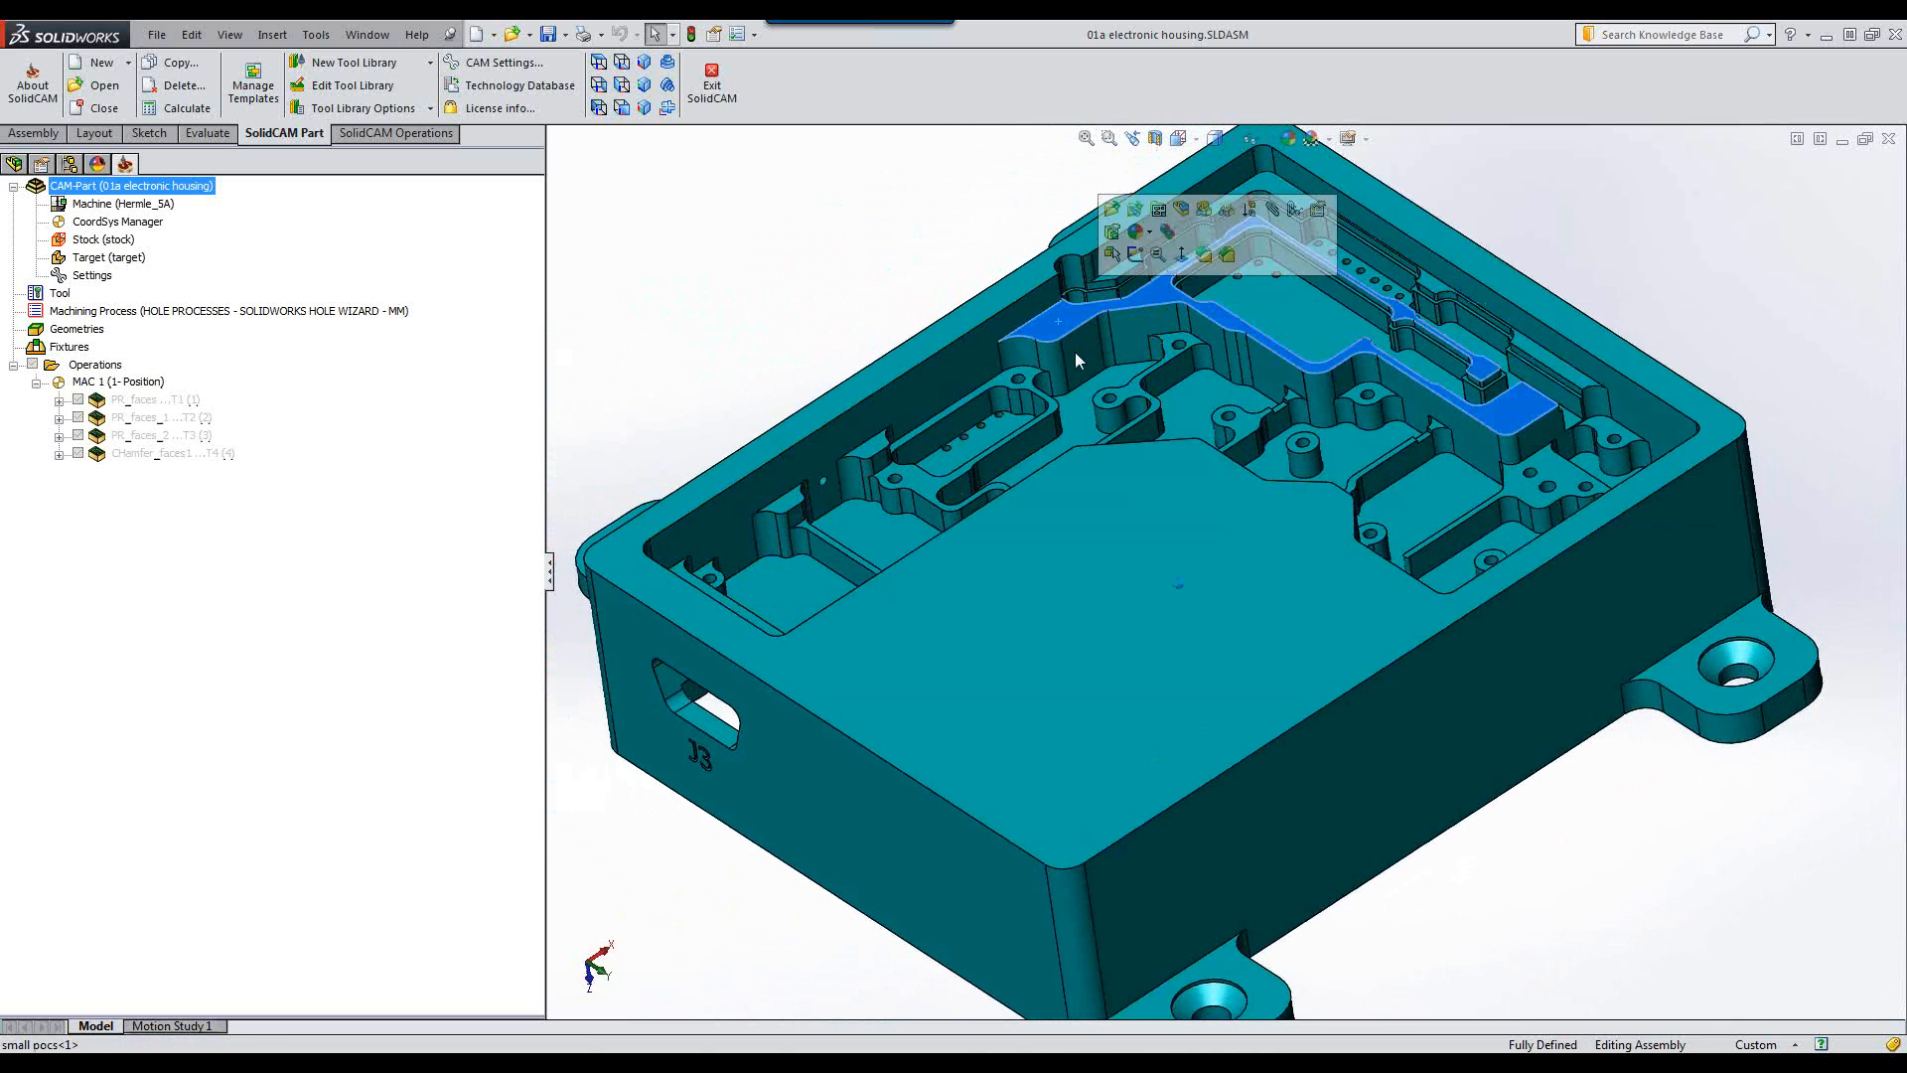
click(1136, 389)
click(1734, 301)
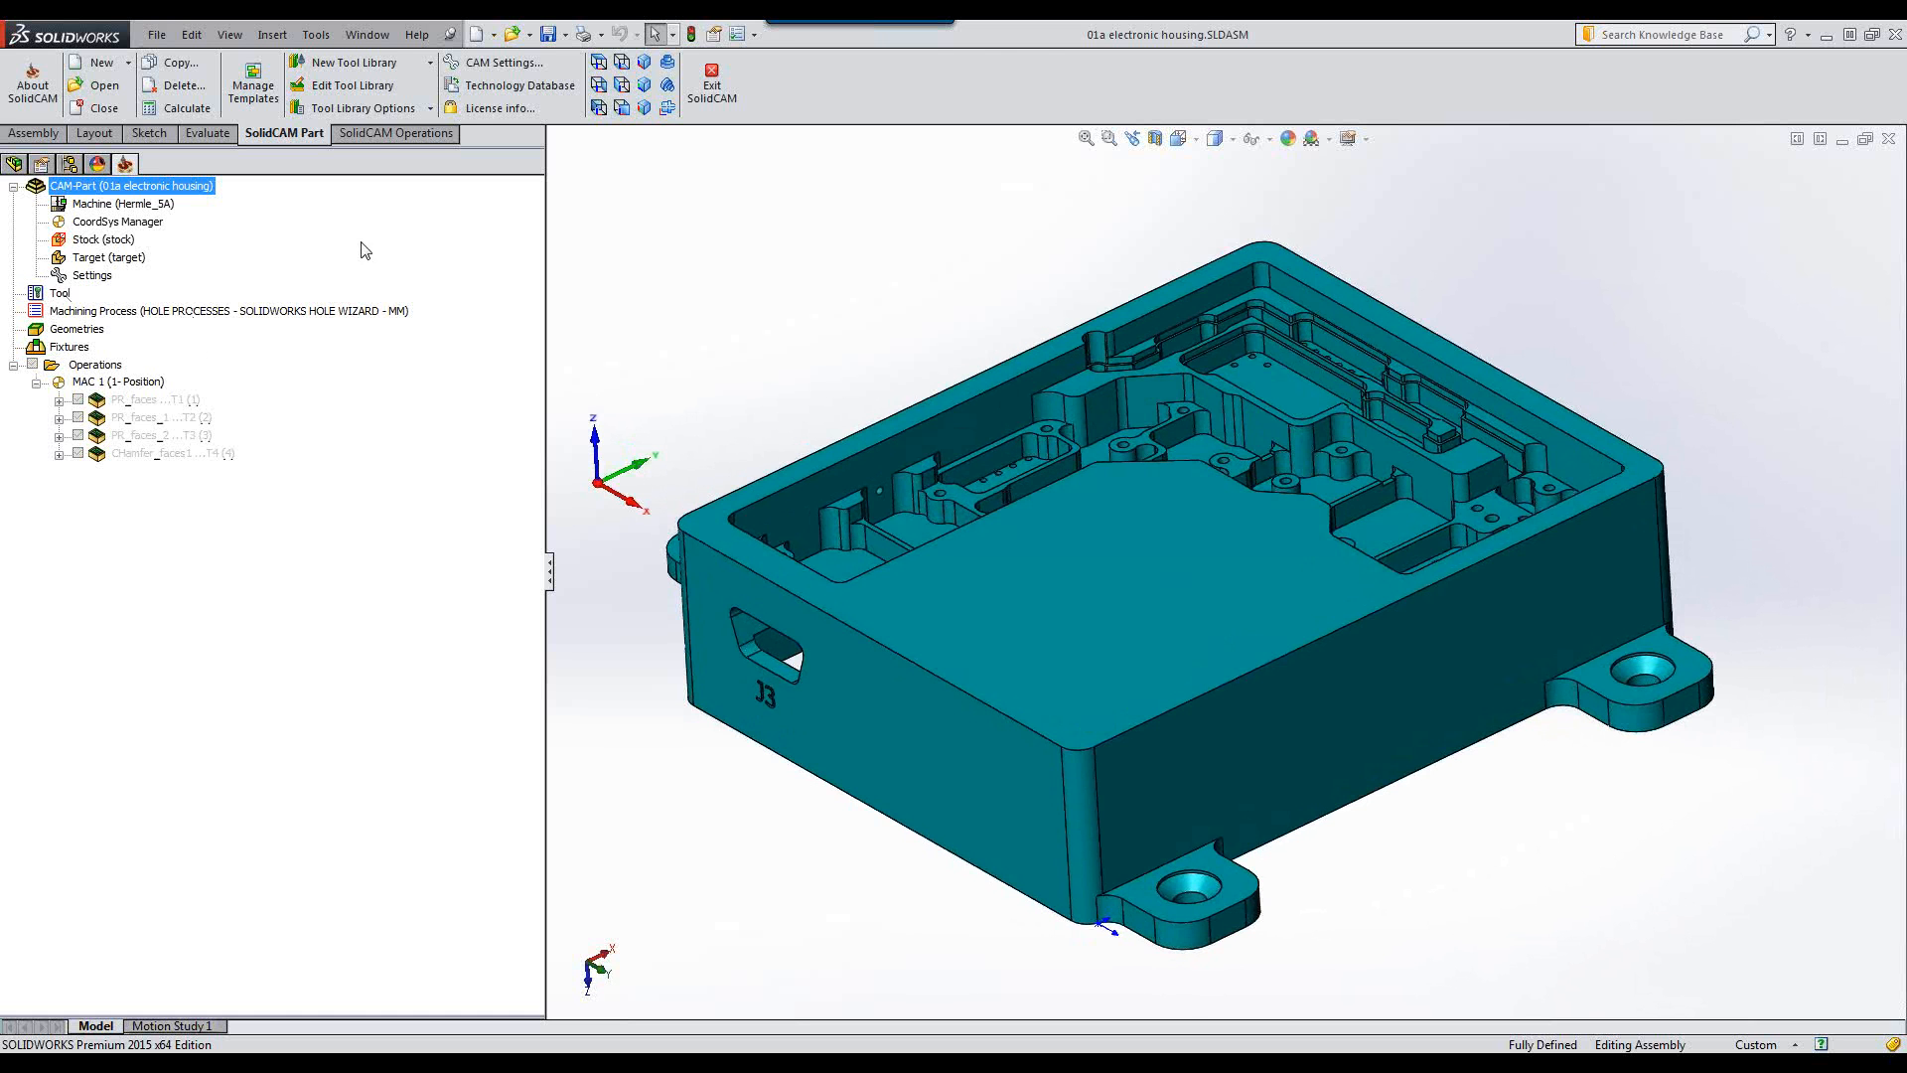
Start a Pocket Recognition operation on the MAC 1 (1- Position) coordinate system, with the housing in isometric view.
click(397, 133)
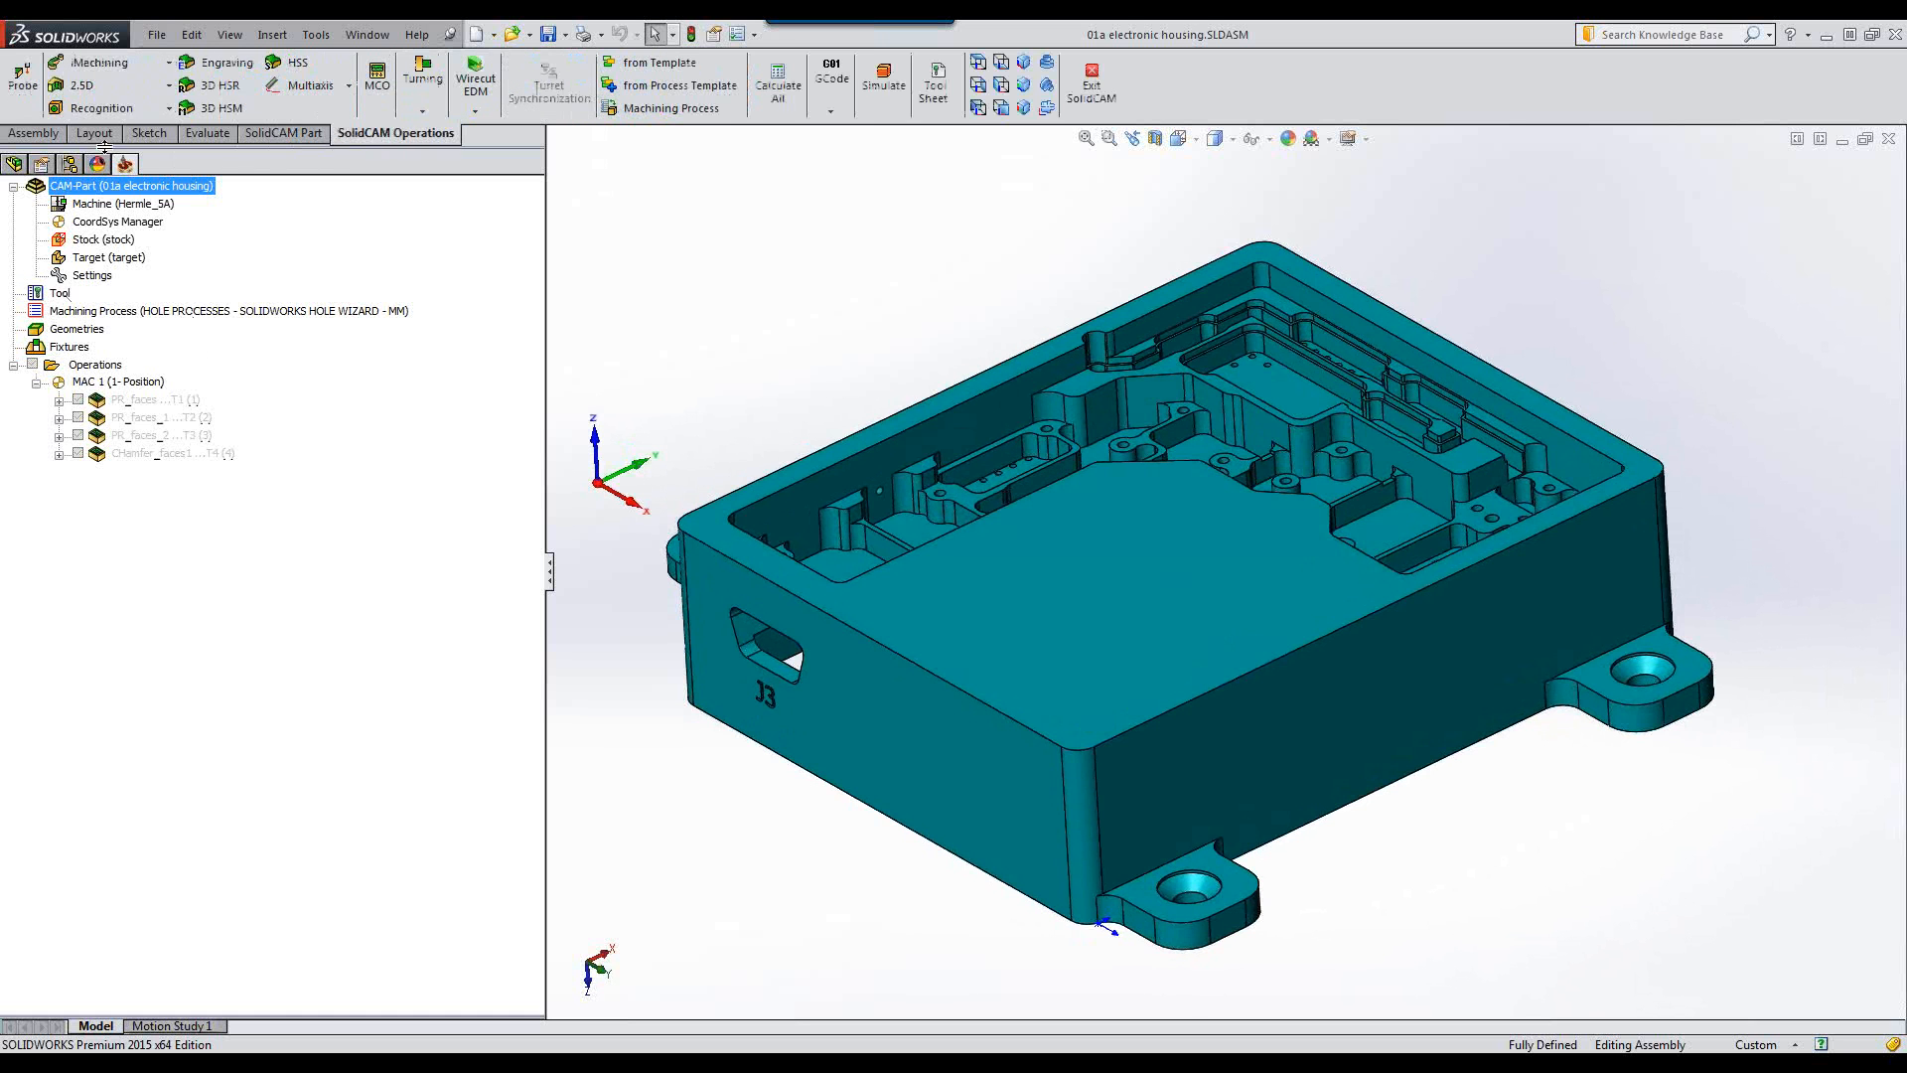
click(87, 110)
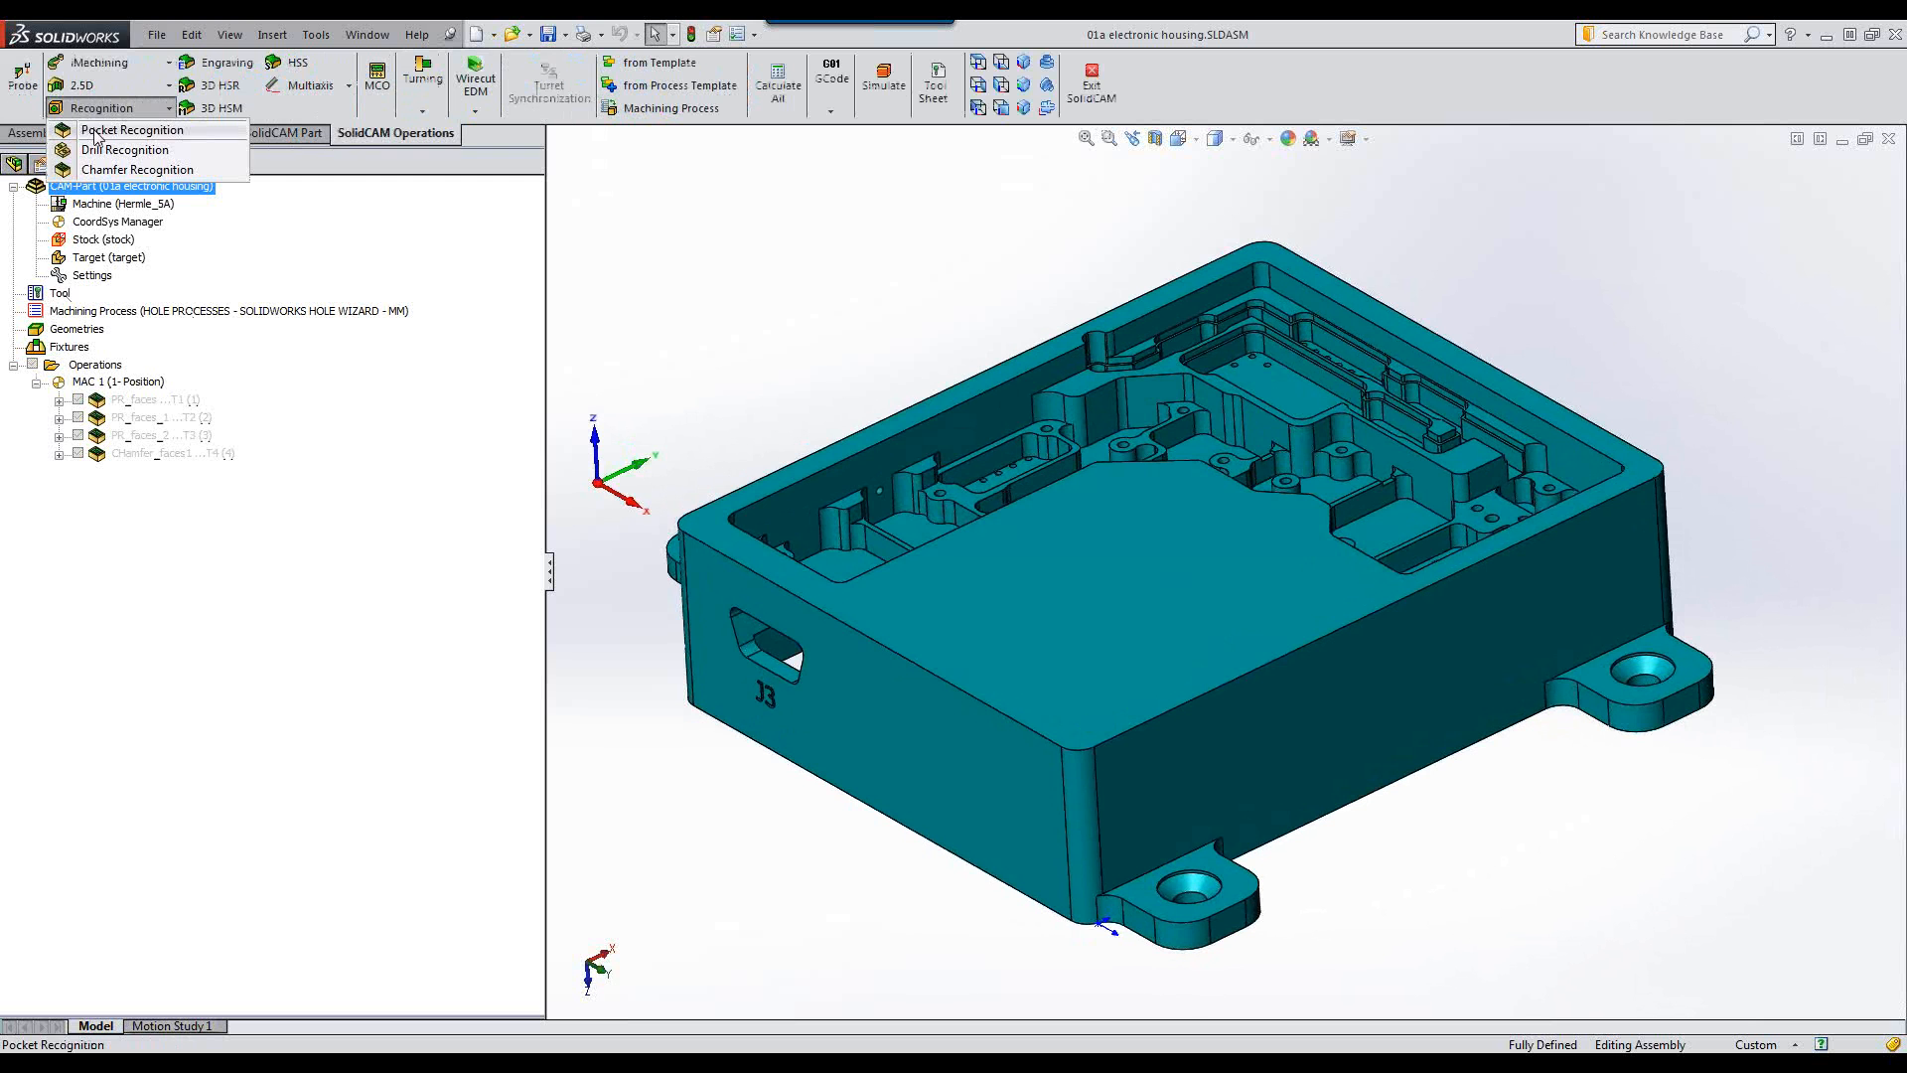
click(97, 134)
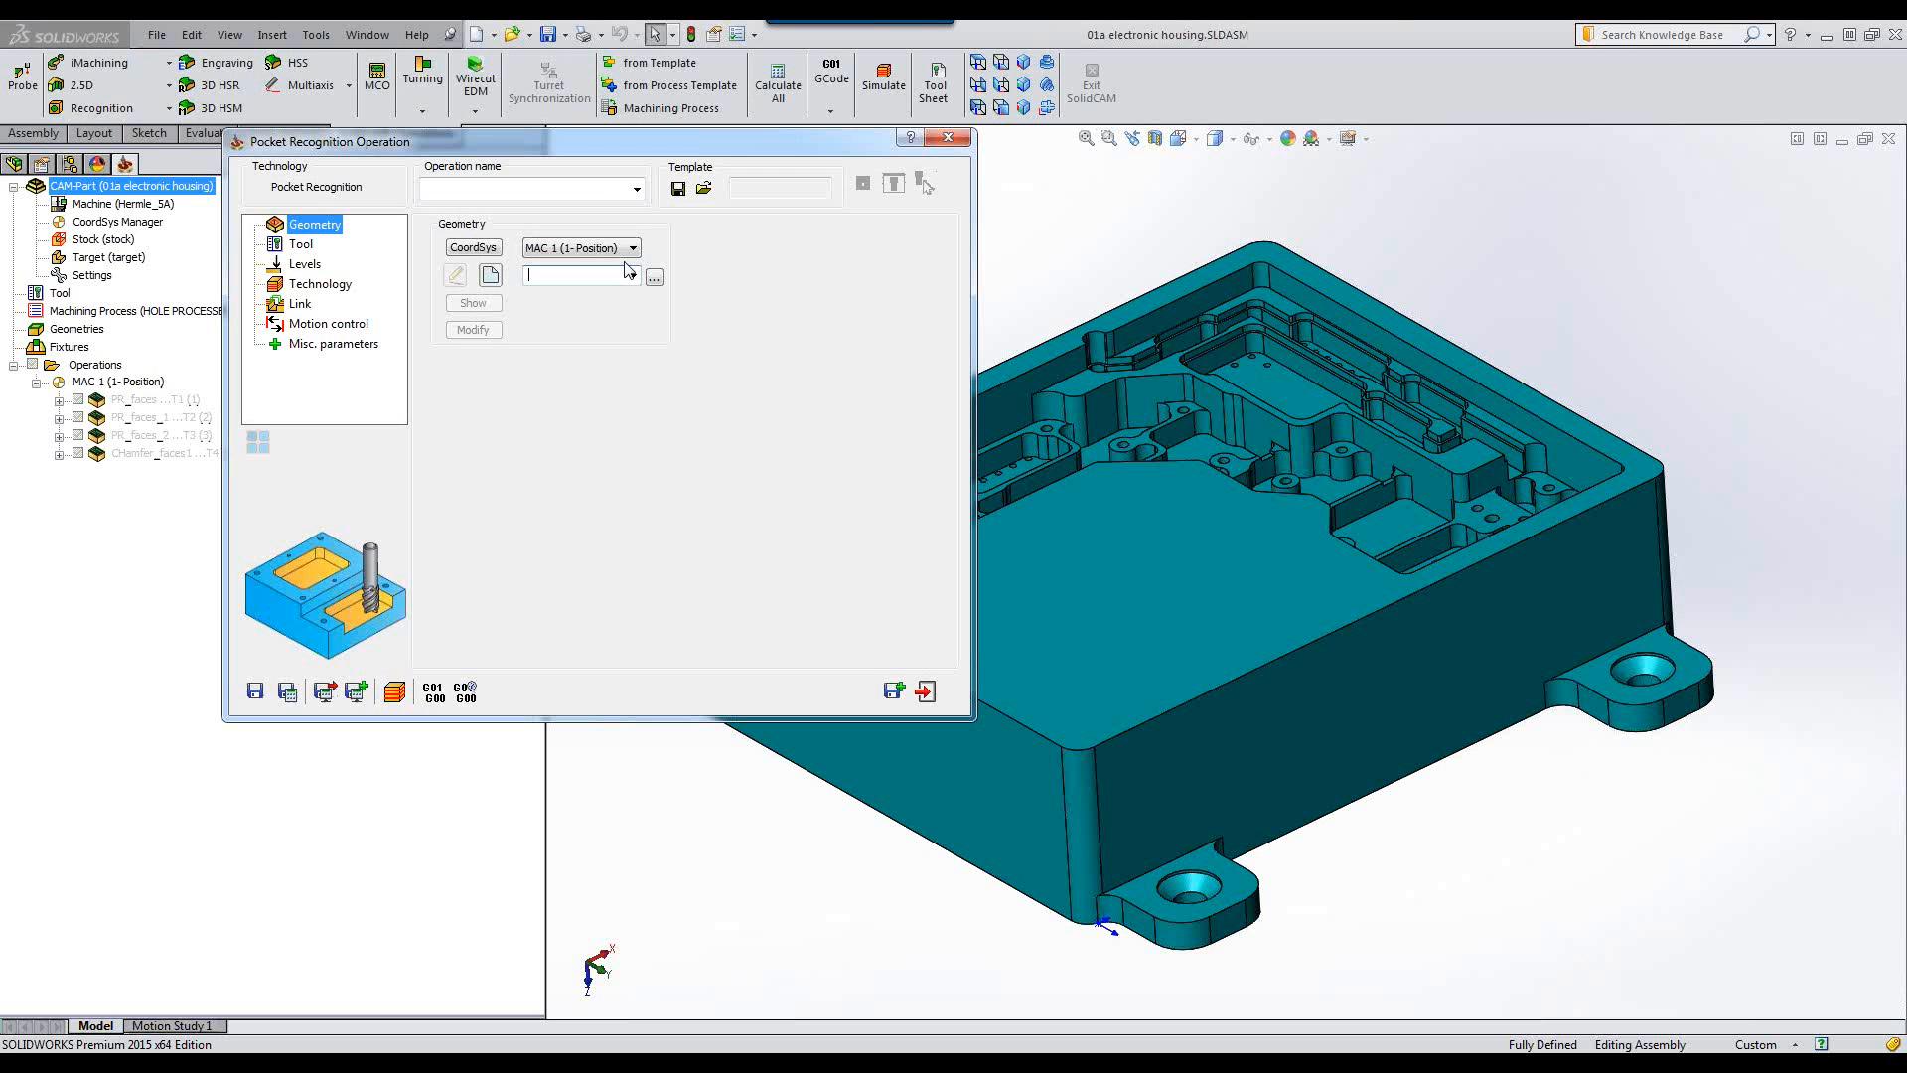
click(575, 249)
click(571, 267)
click(1024, 62)
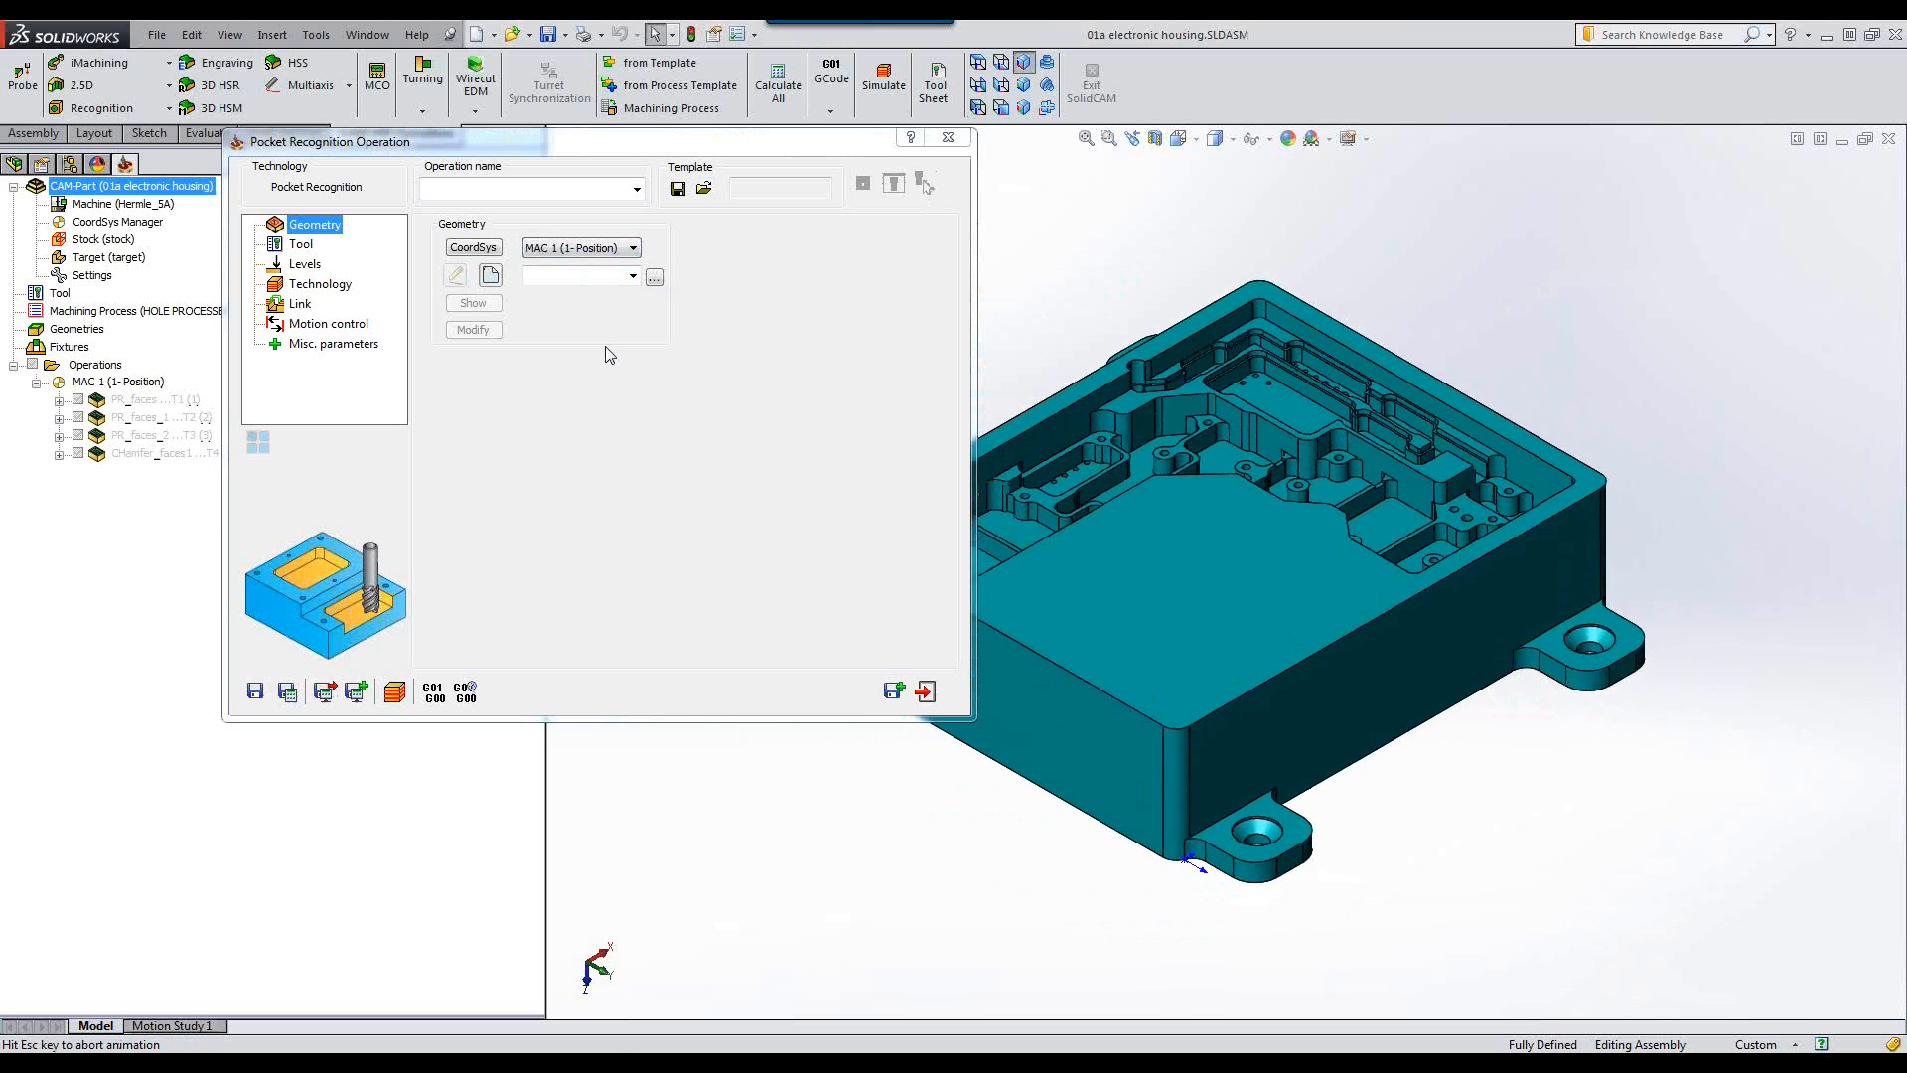
Define the pocket geometry faces2 by selecting the housing's solid body, and check recognized faces 38 and 39 before accepting.
click(488, 276)
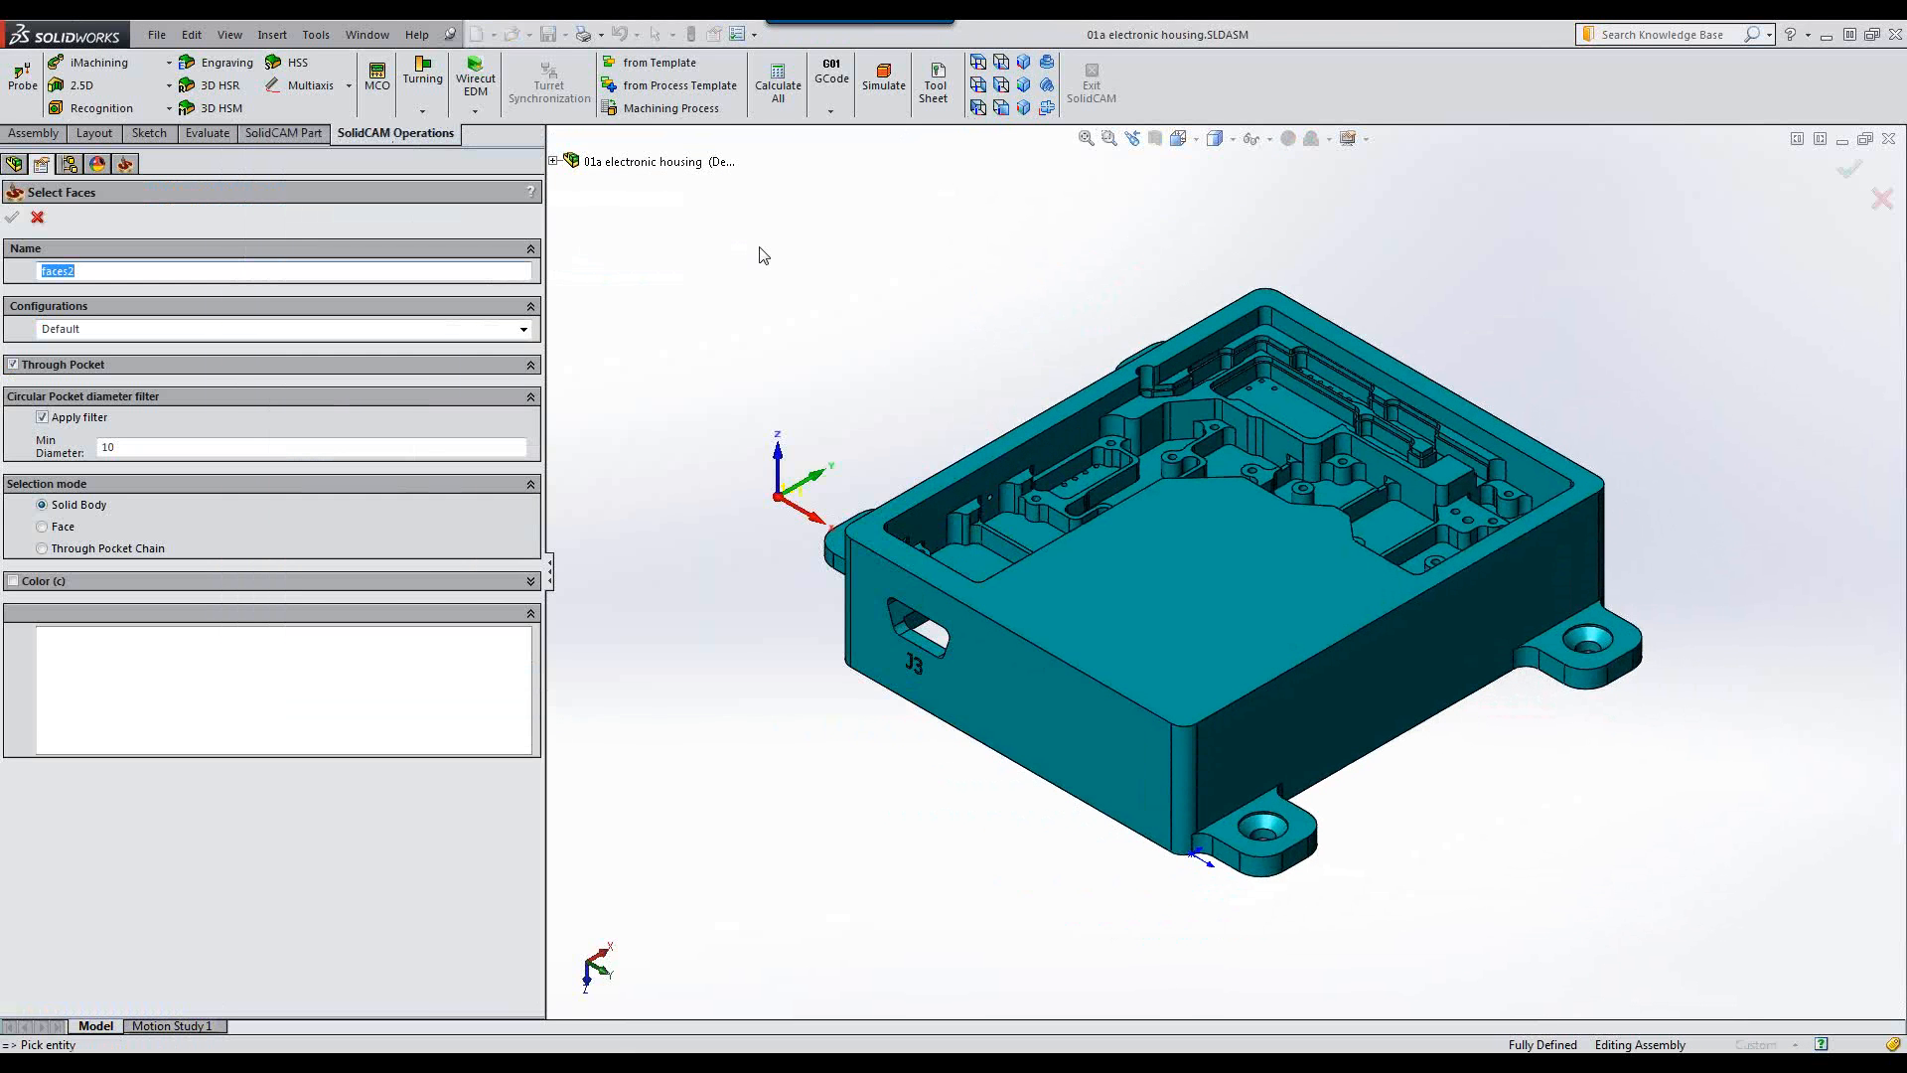
click(1281, 416)
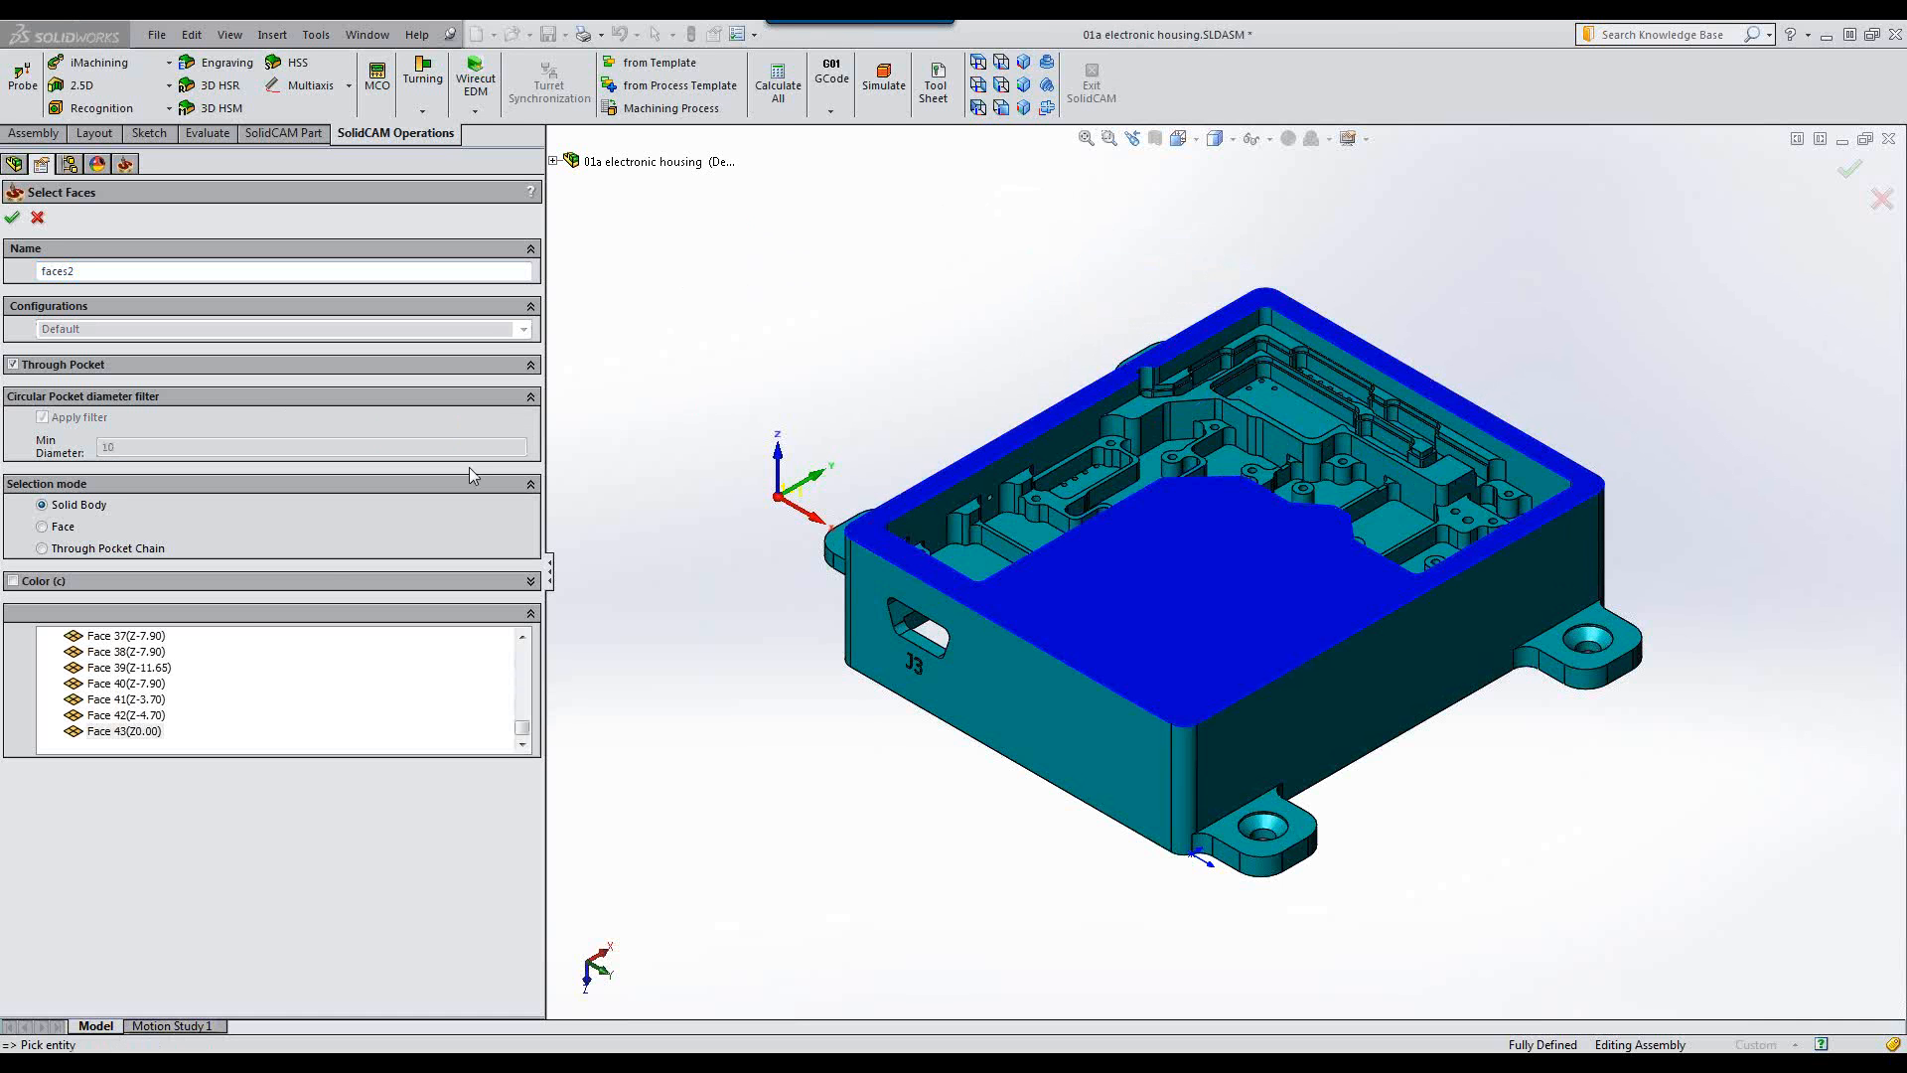
click(142, 668)
click(132, 652)
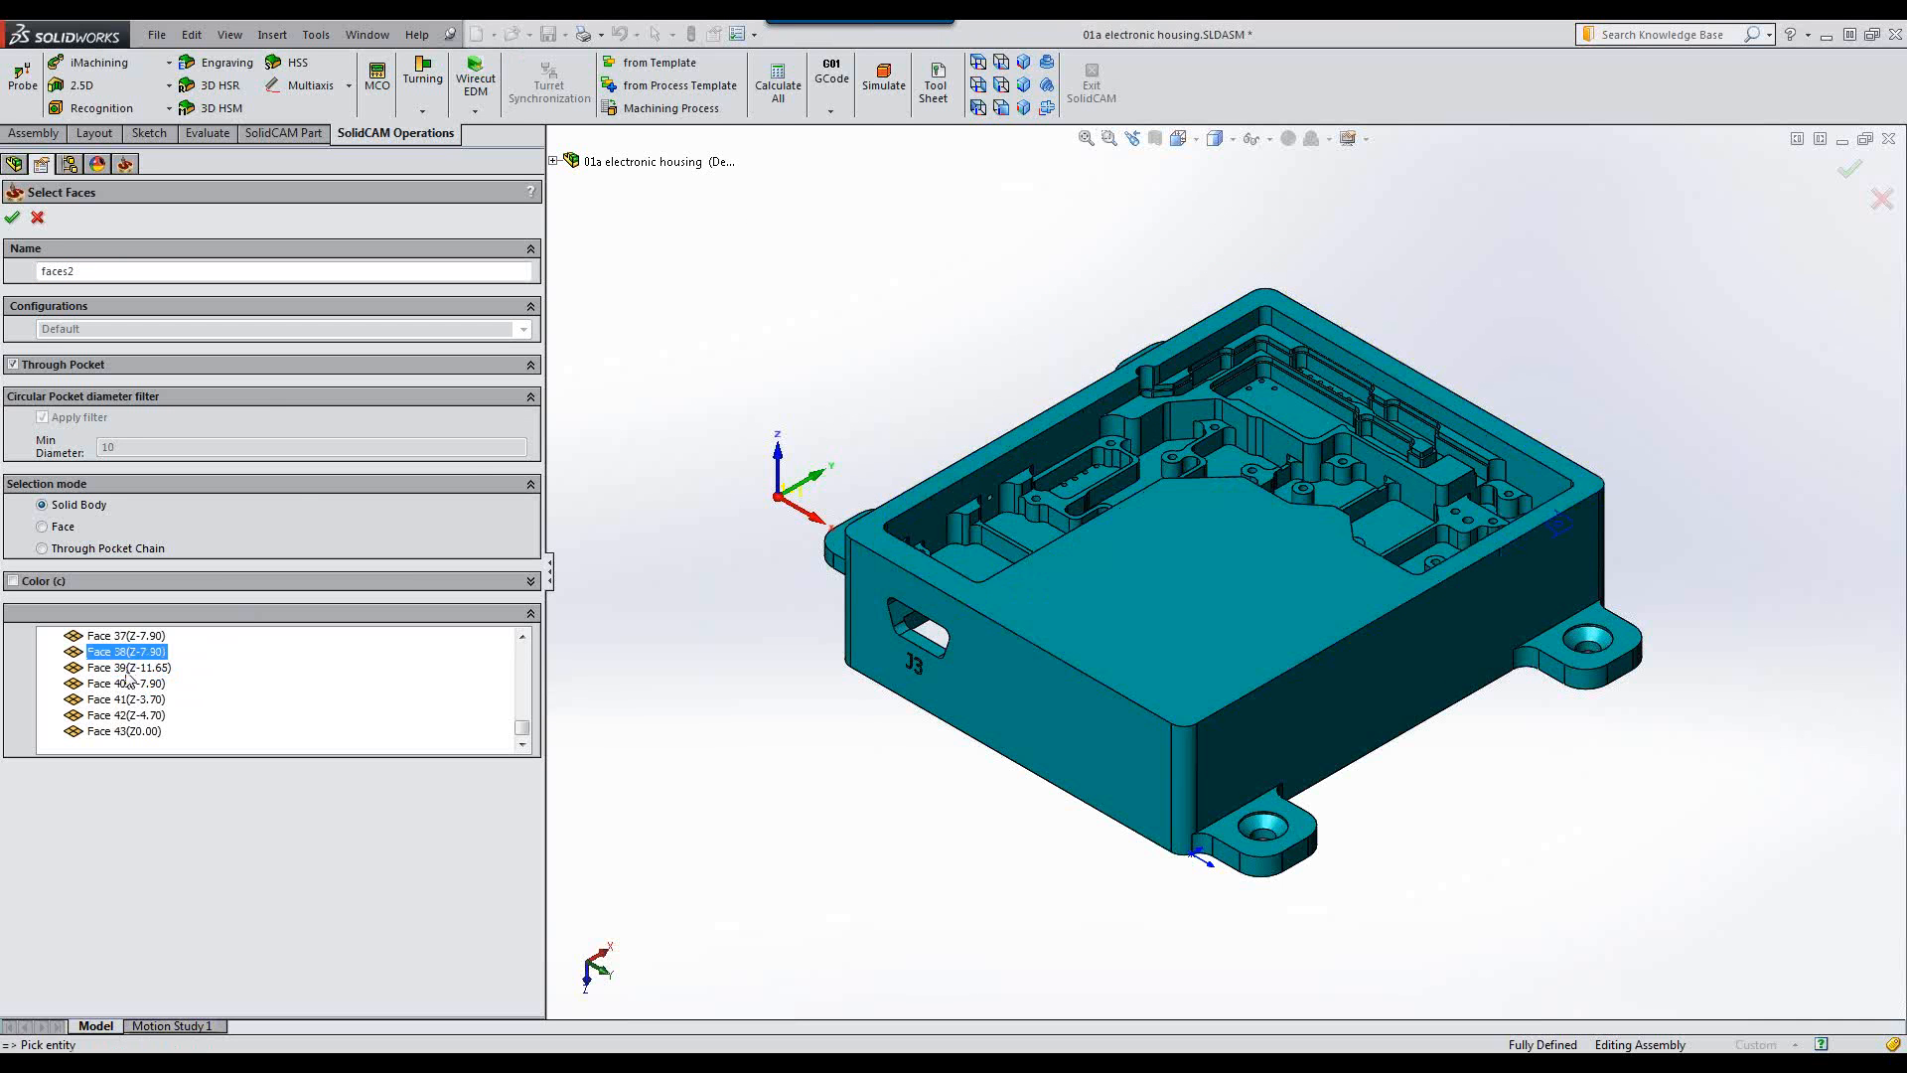
click(123, 669)
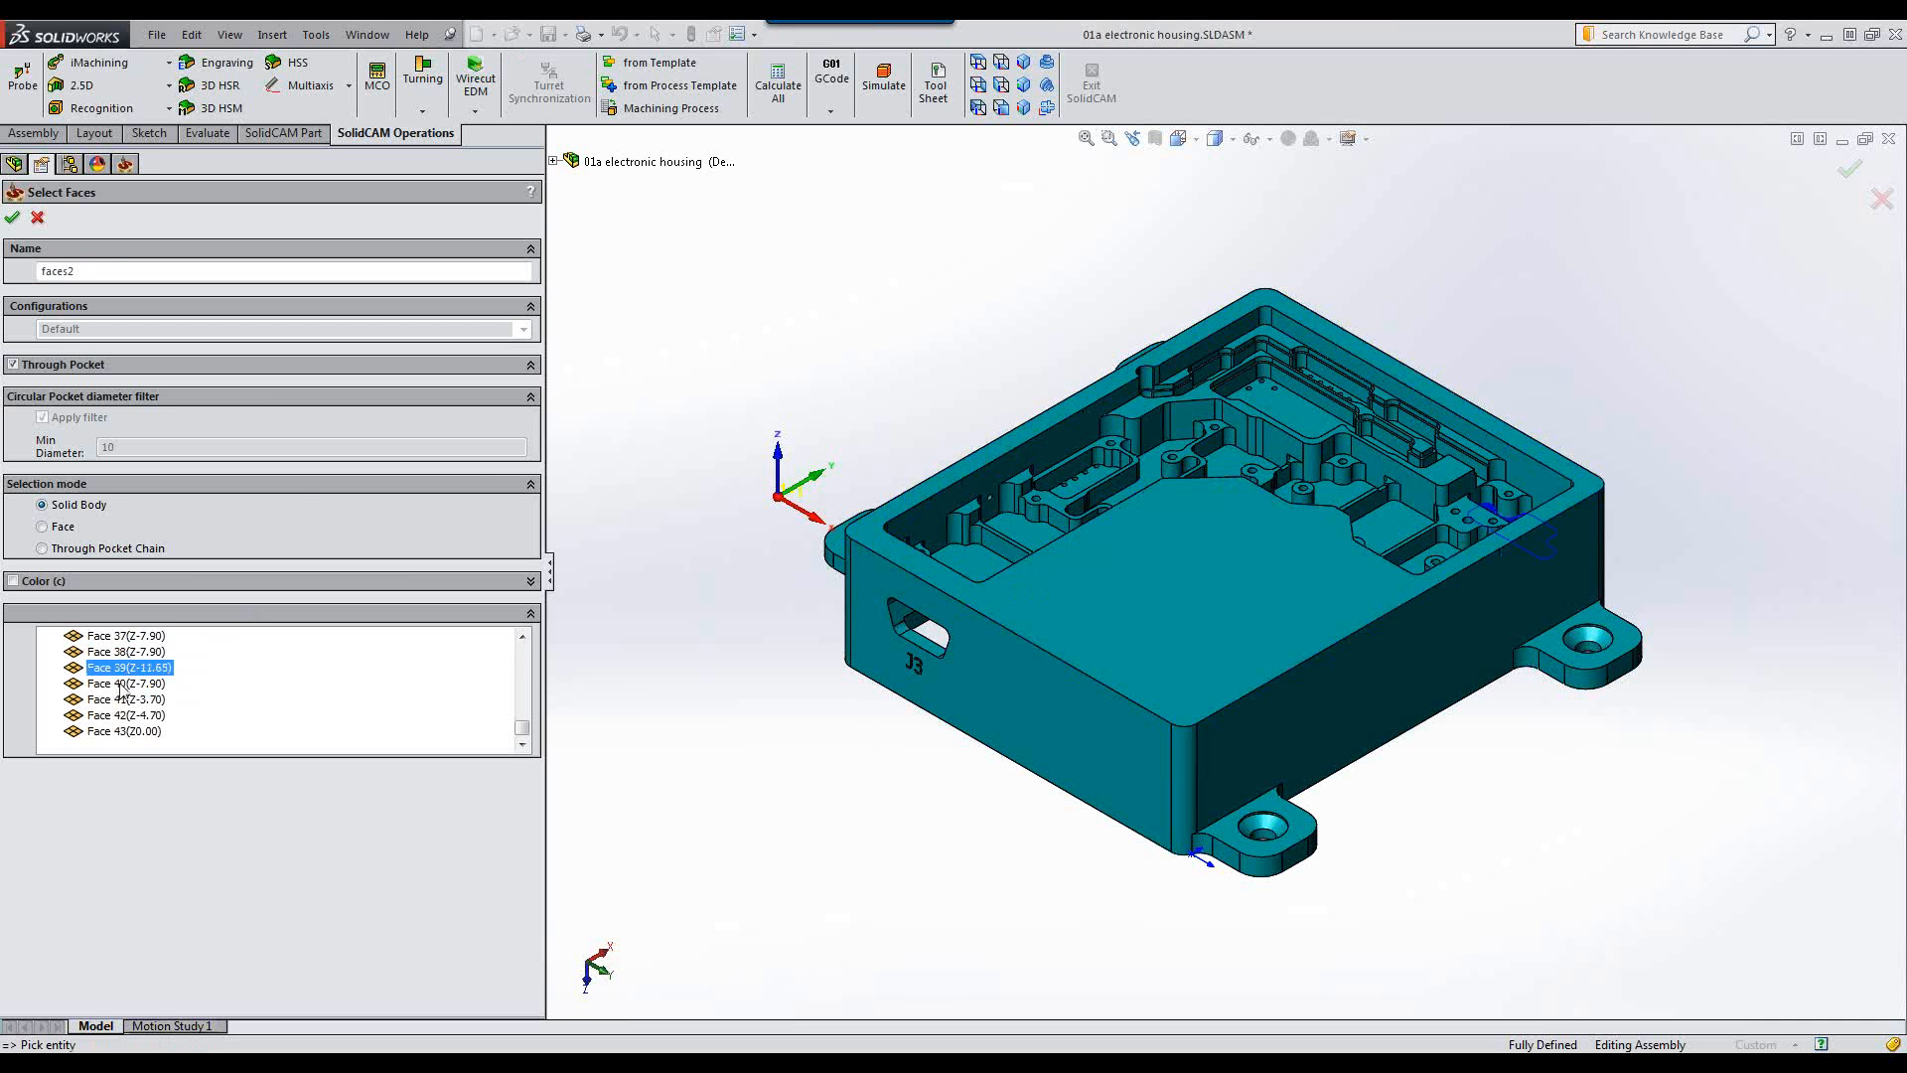
click(14, 218)
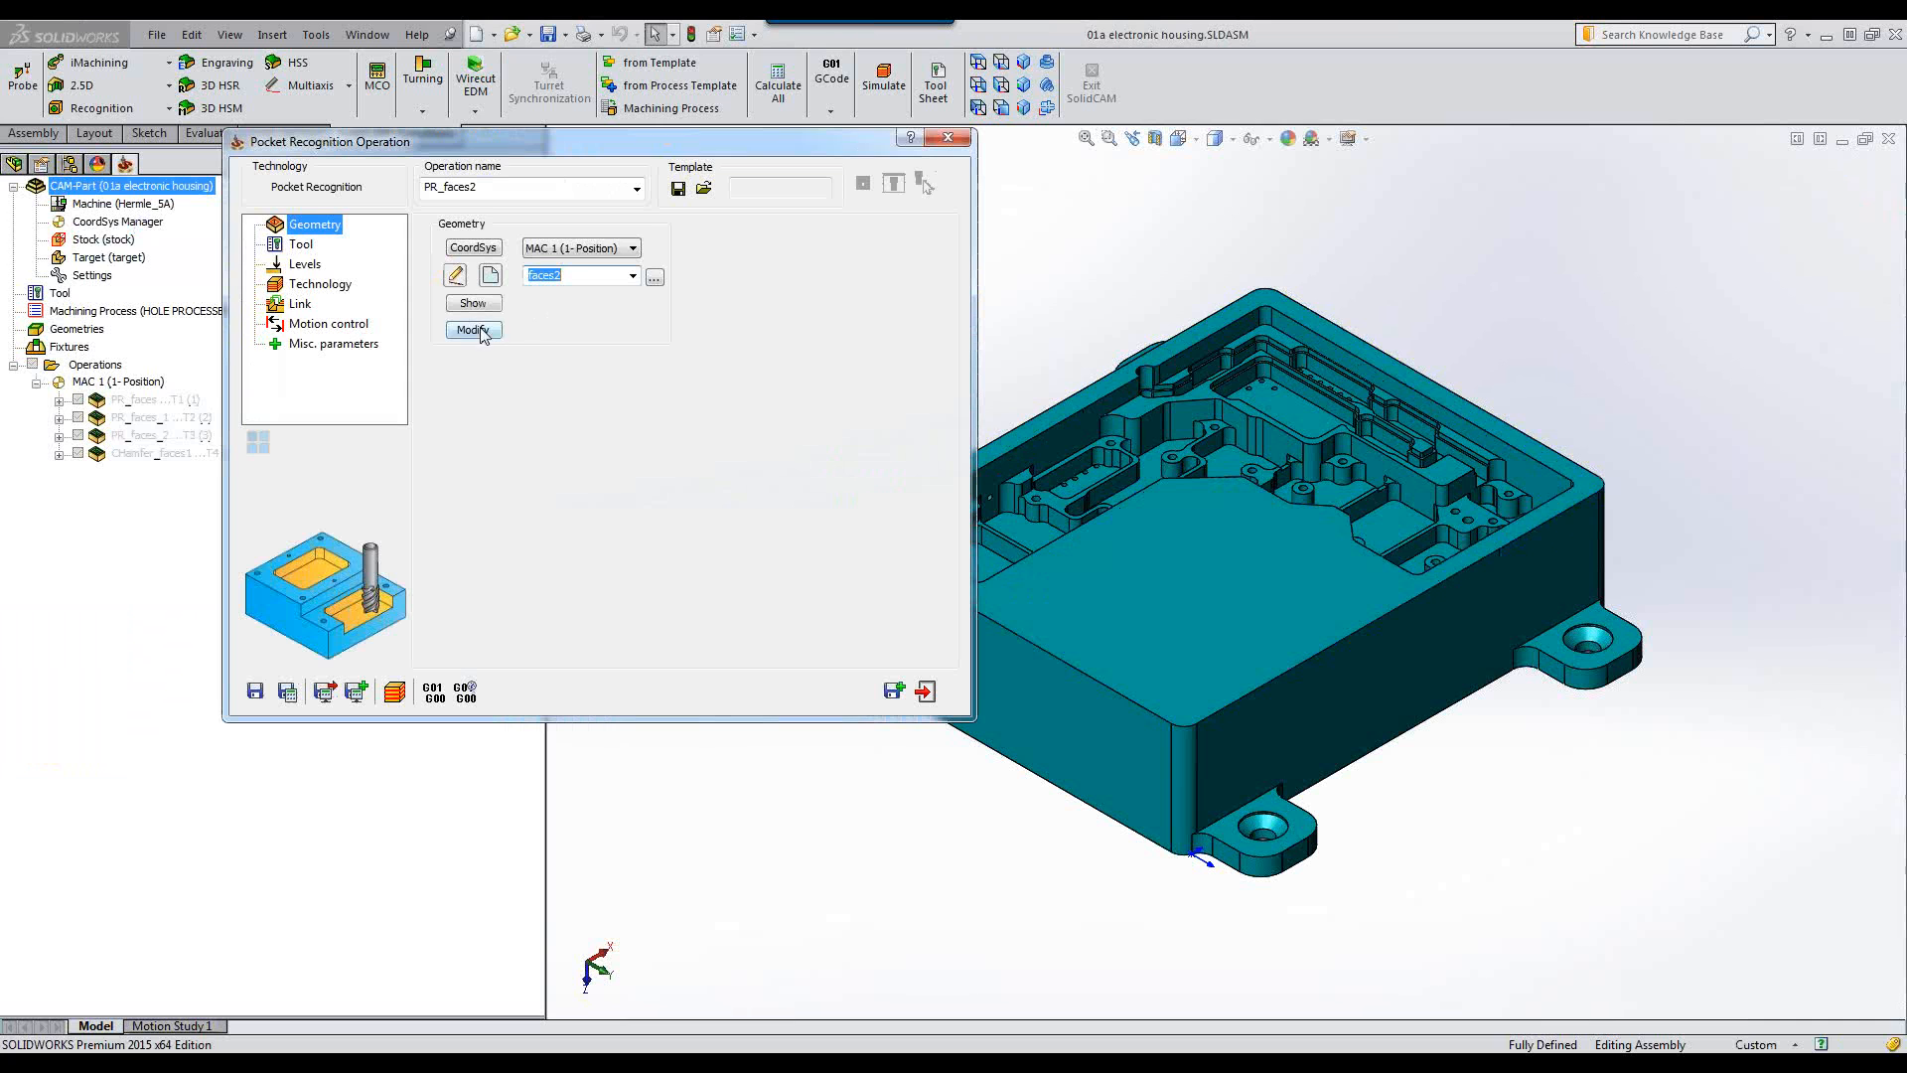
Modify the recognized geometry to exclude the top faces.
click(475, 330)
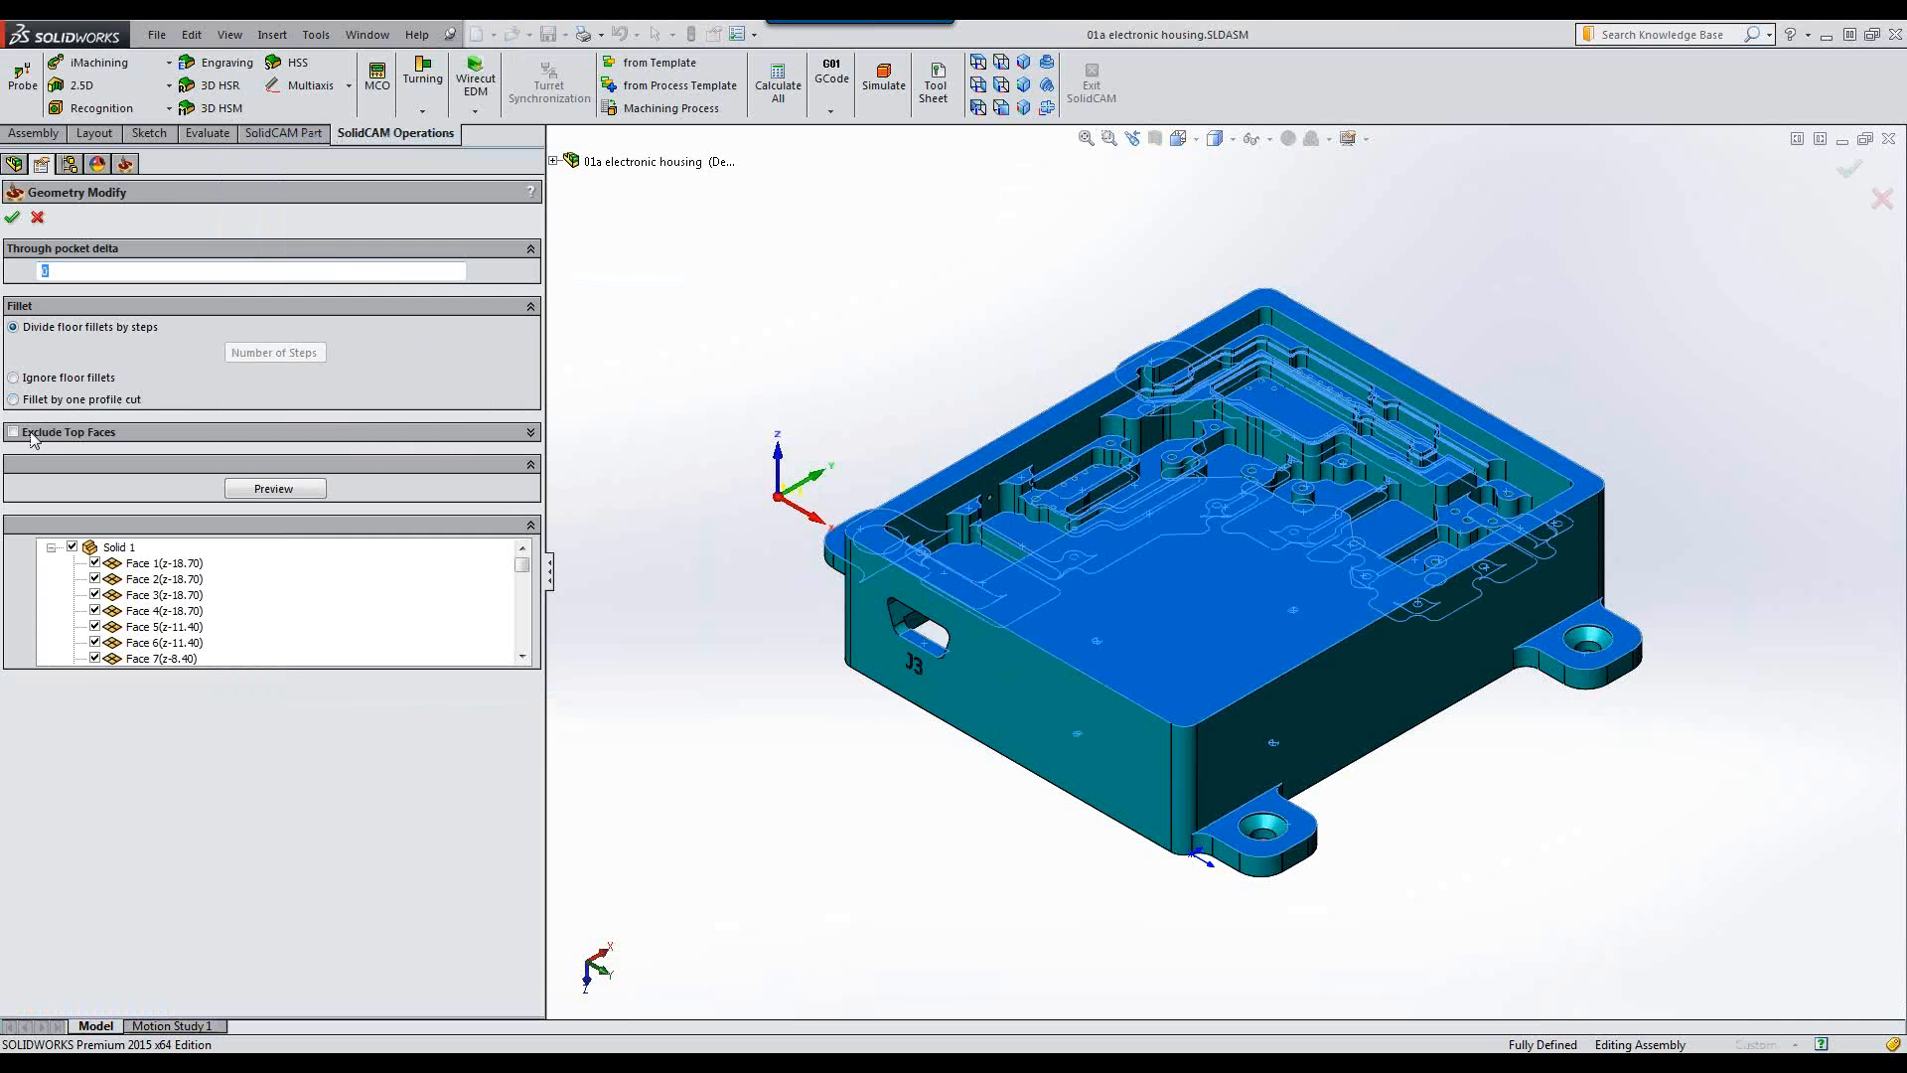
click(13, 434)
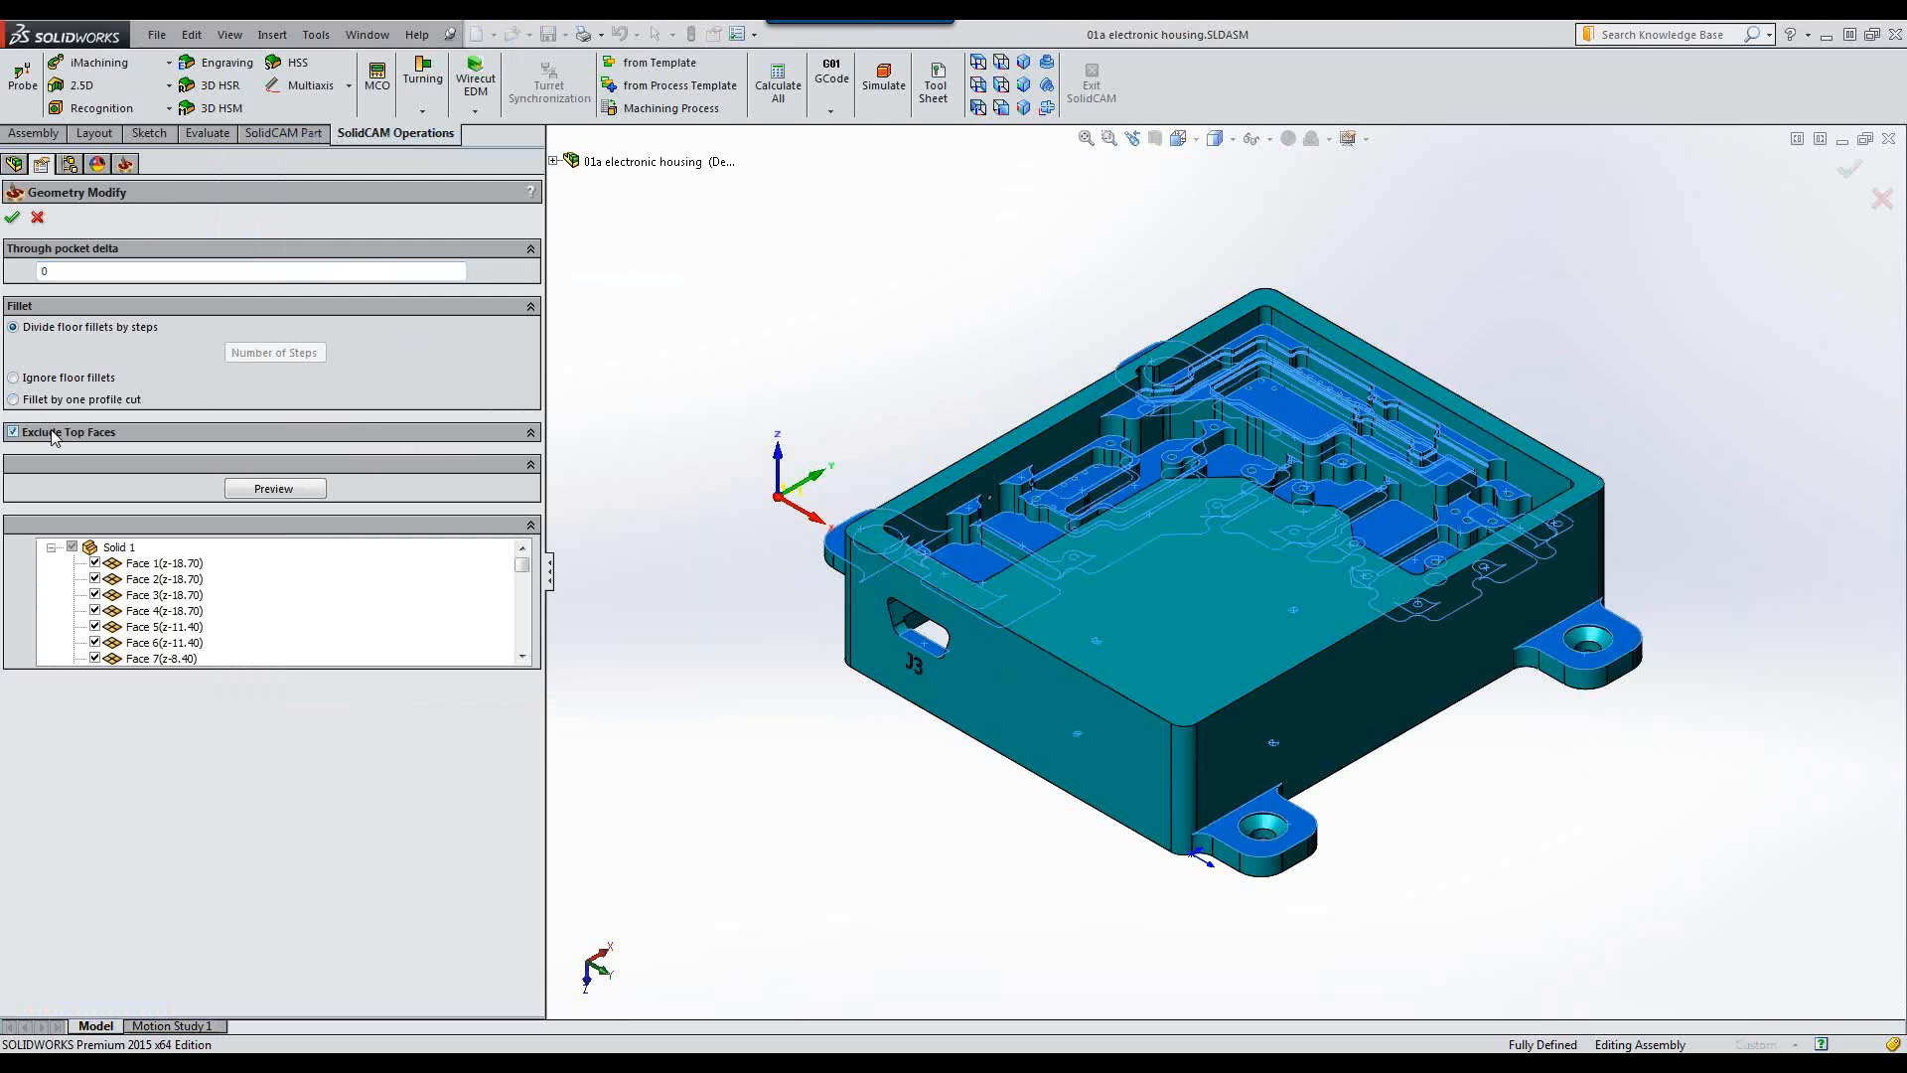
click(12, 216)
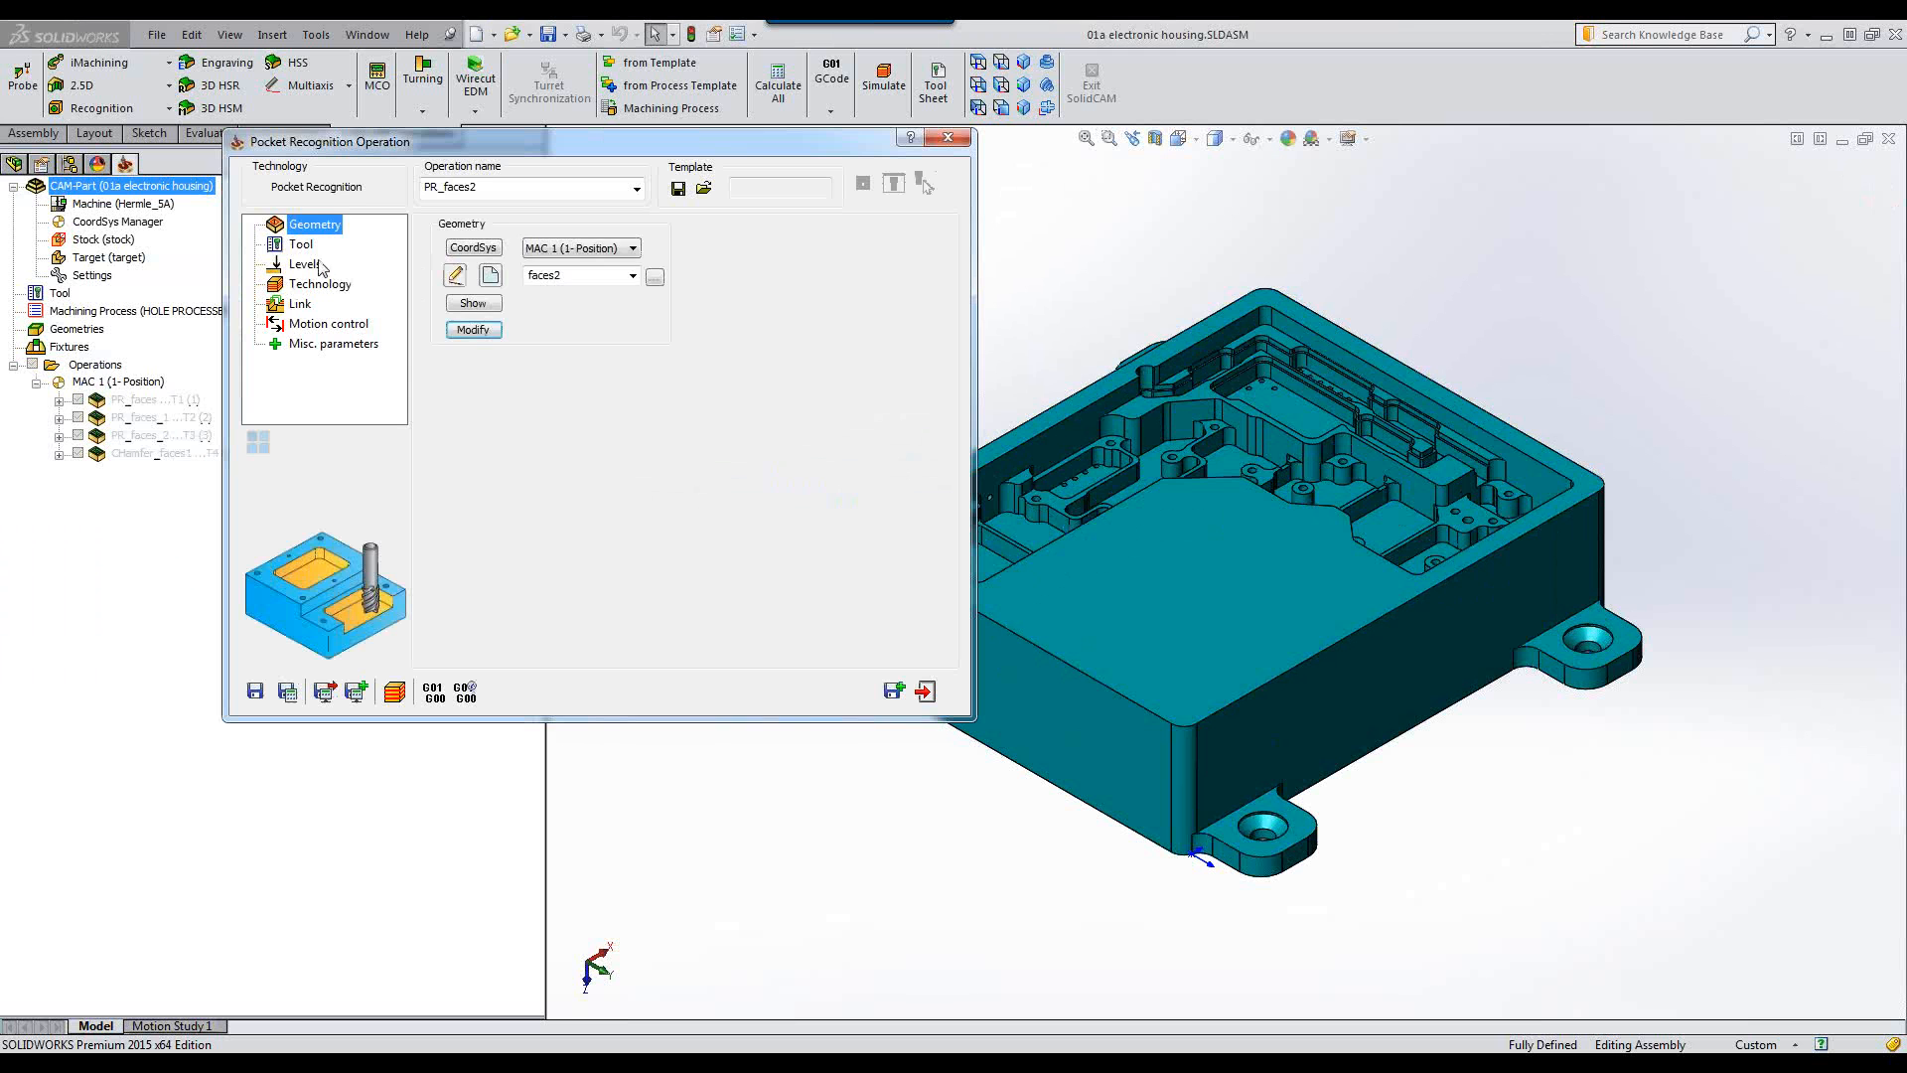
Assign tool 1, the 6 mm end mill, to the pocket recognition operation.
click(303, 246)
click(546, 511)
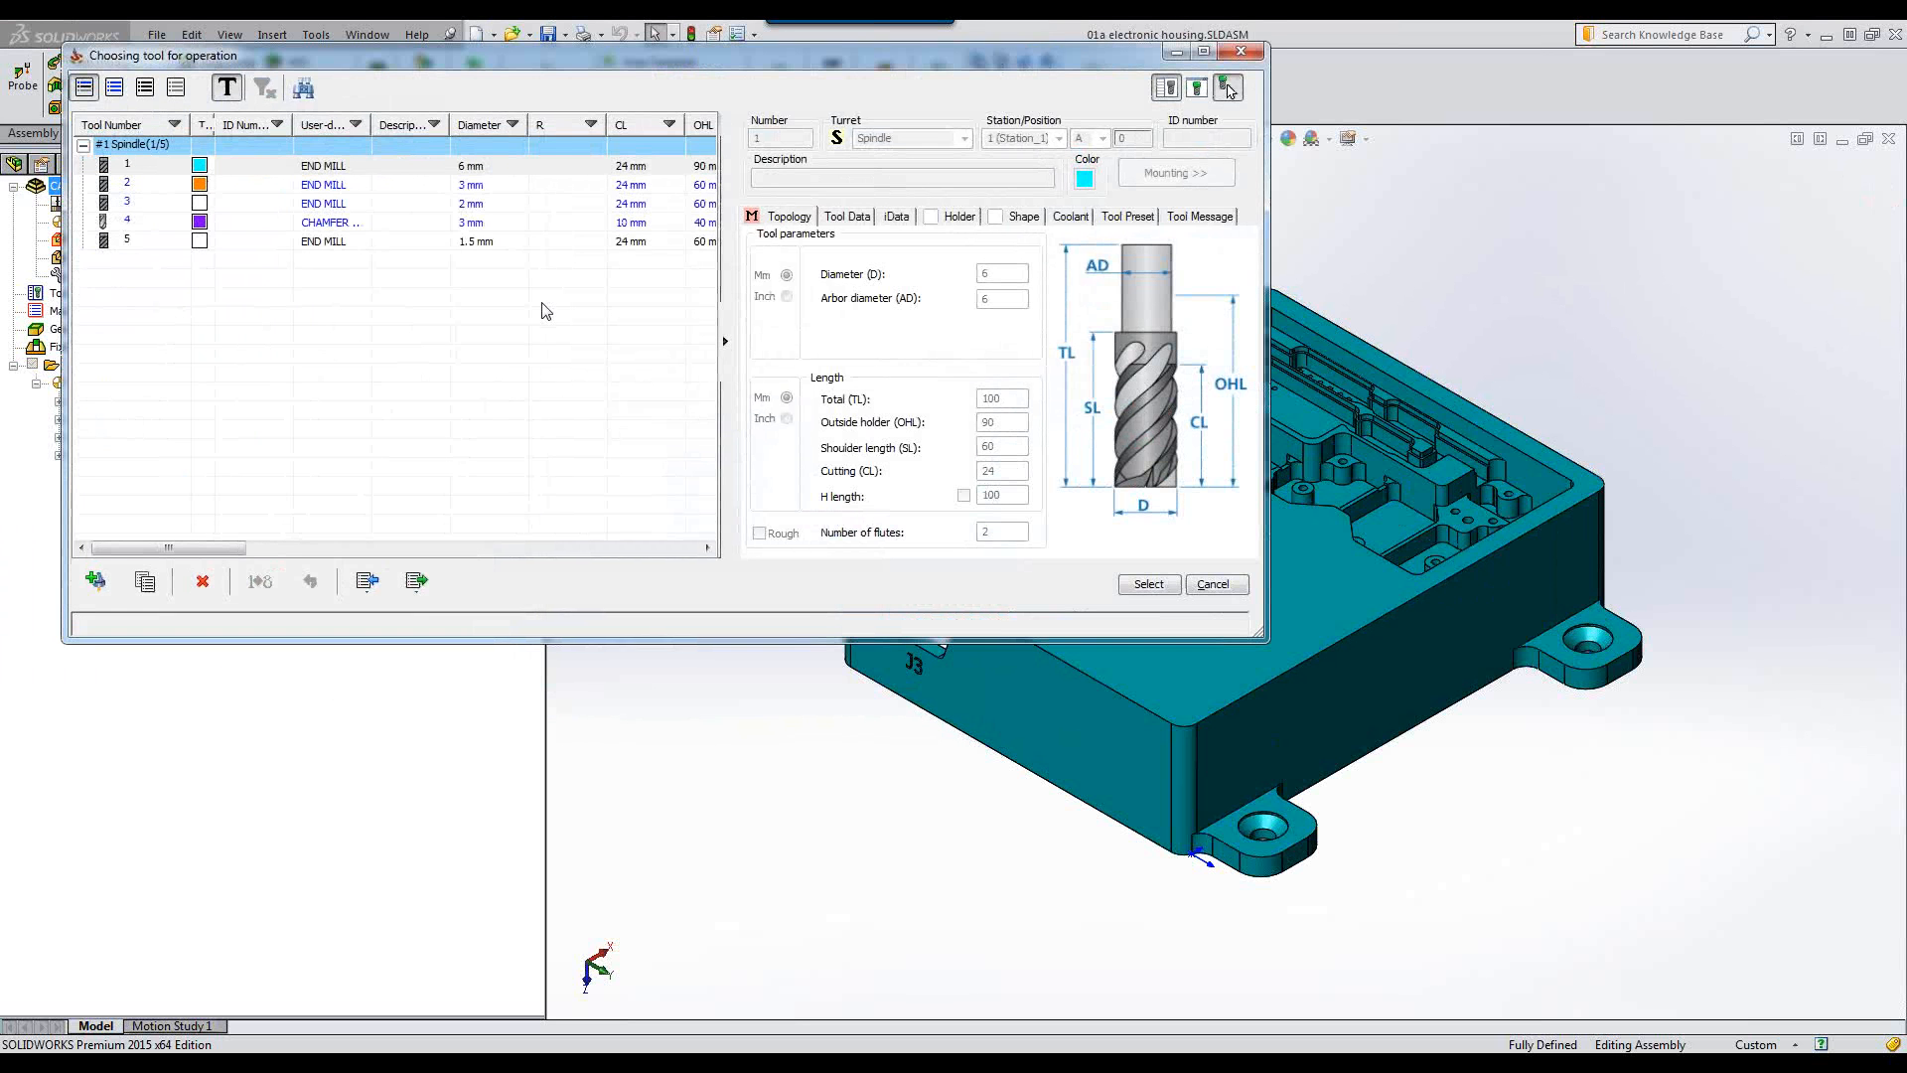
click(495, 167)
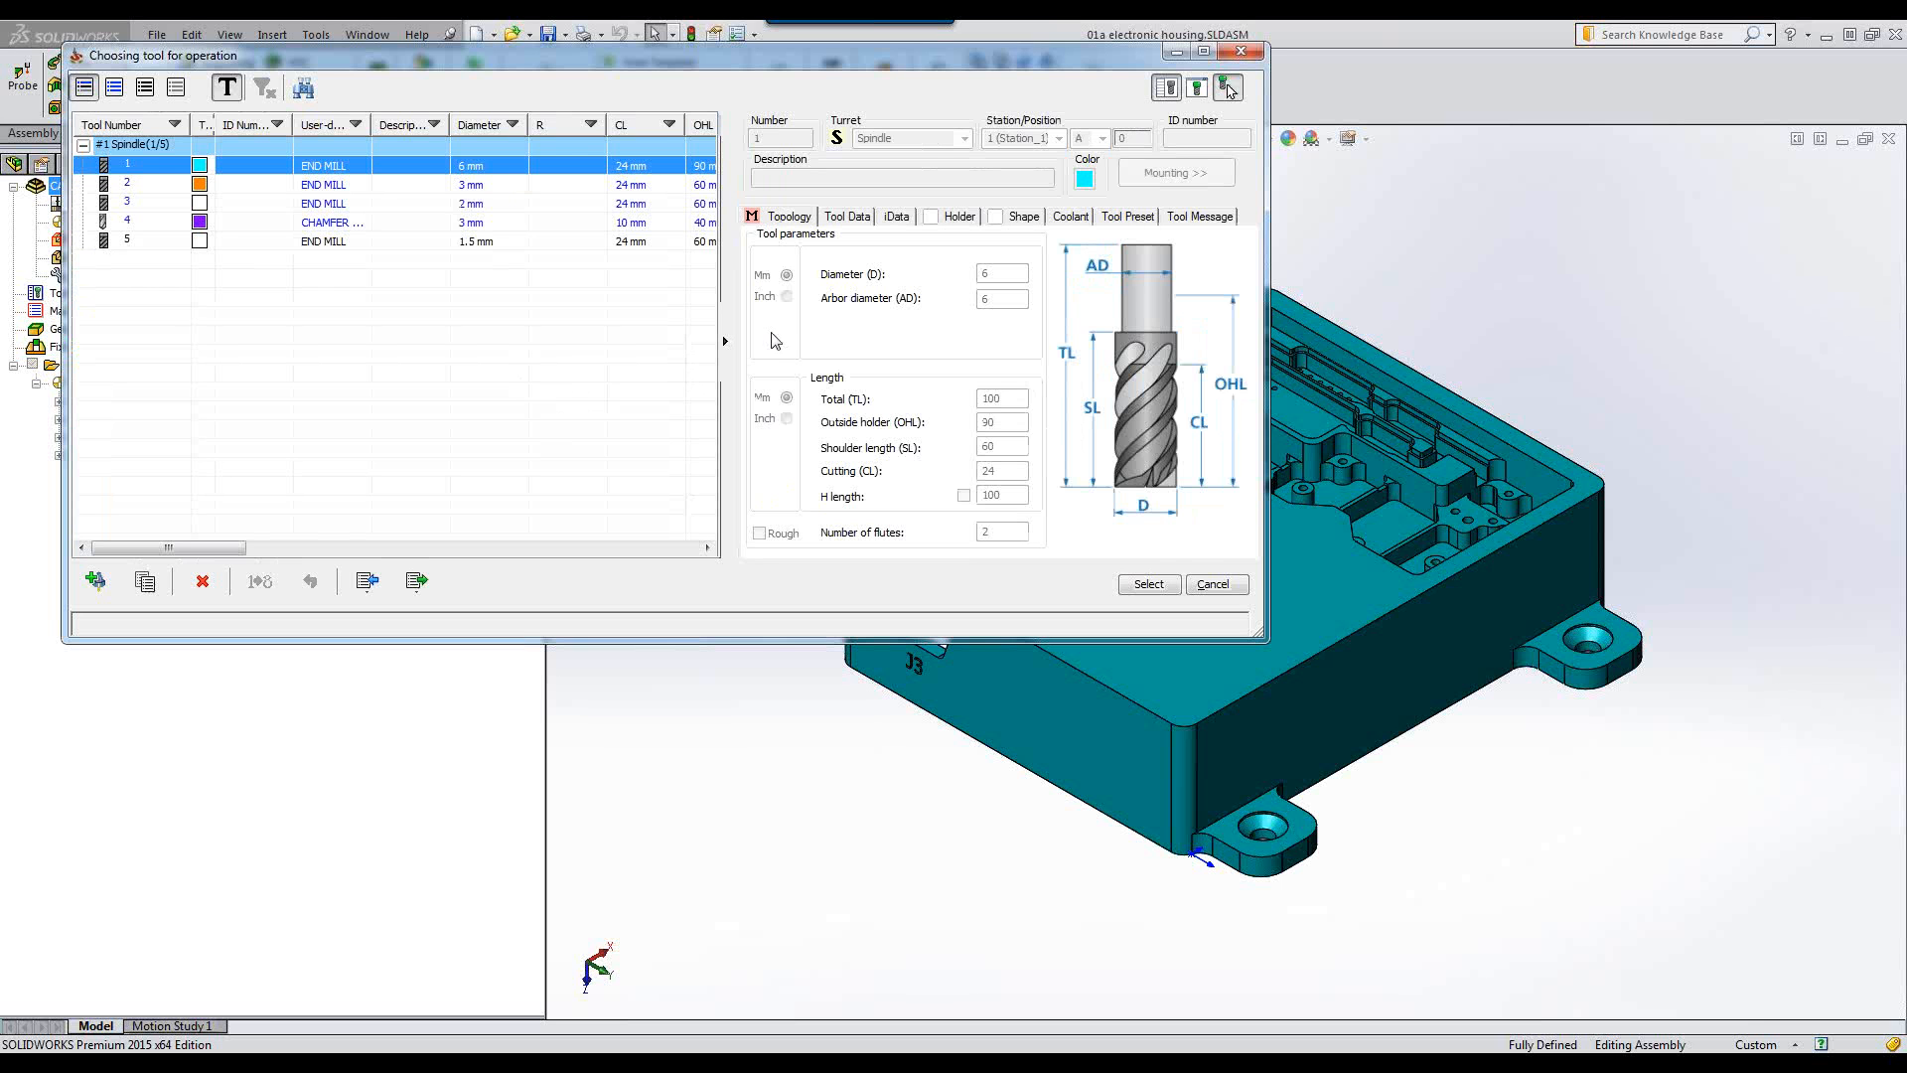
click(1147, 584)
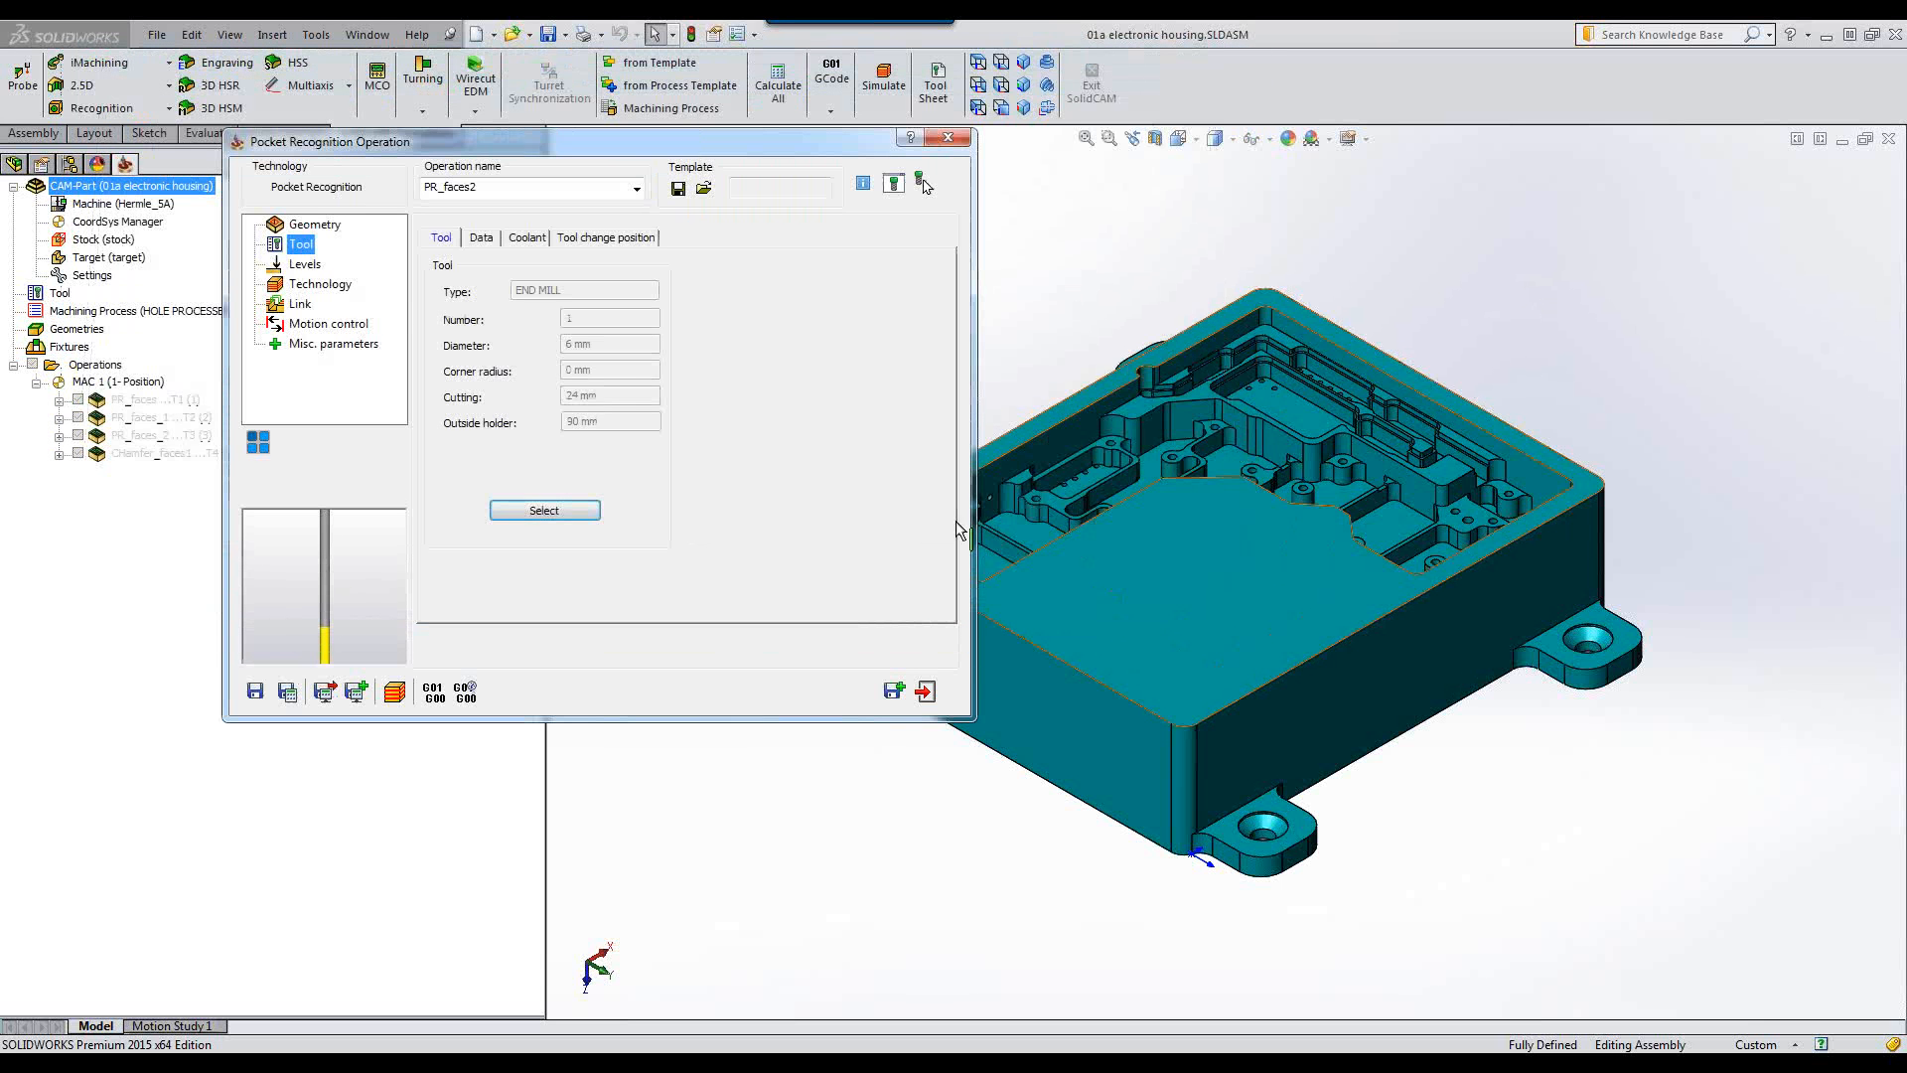
Enable the profile strategy and approach from outside for the operation's open pockets.
click(303, 264)
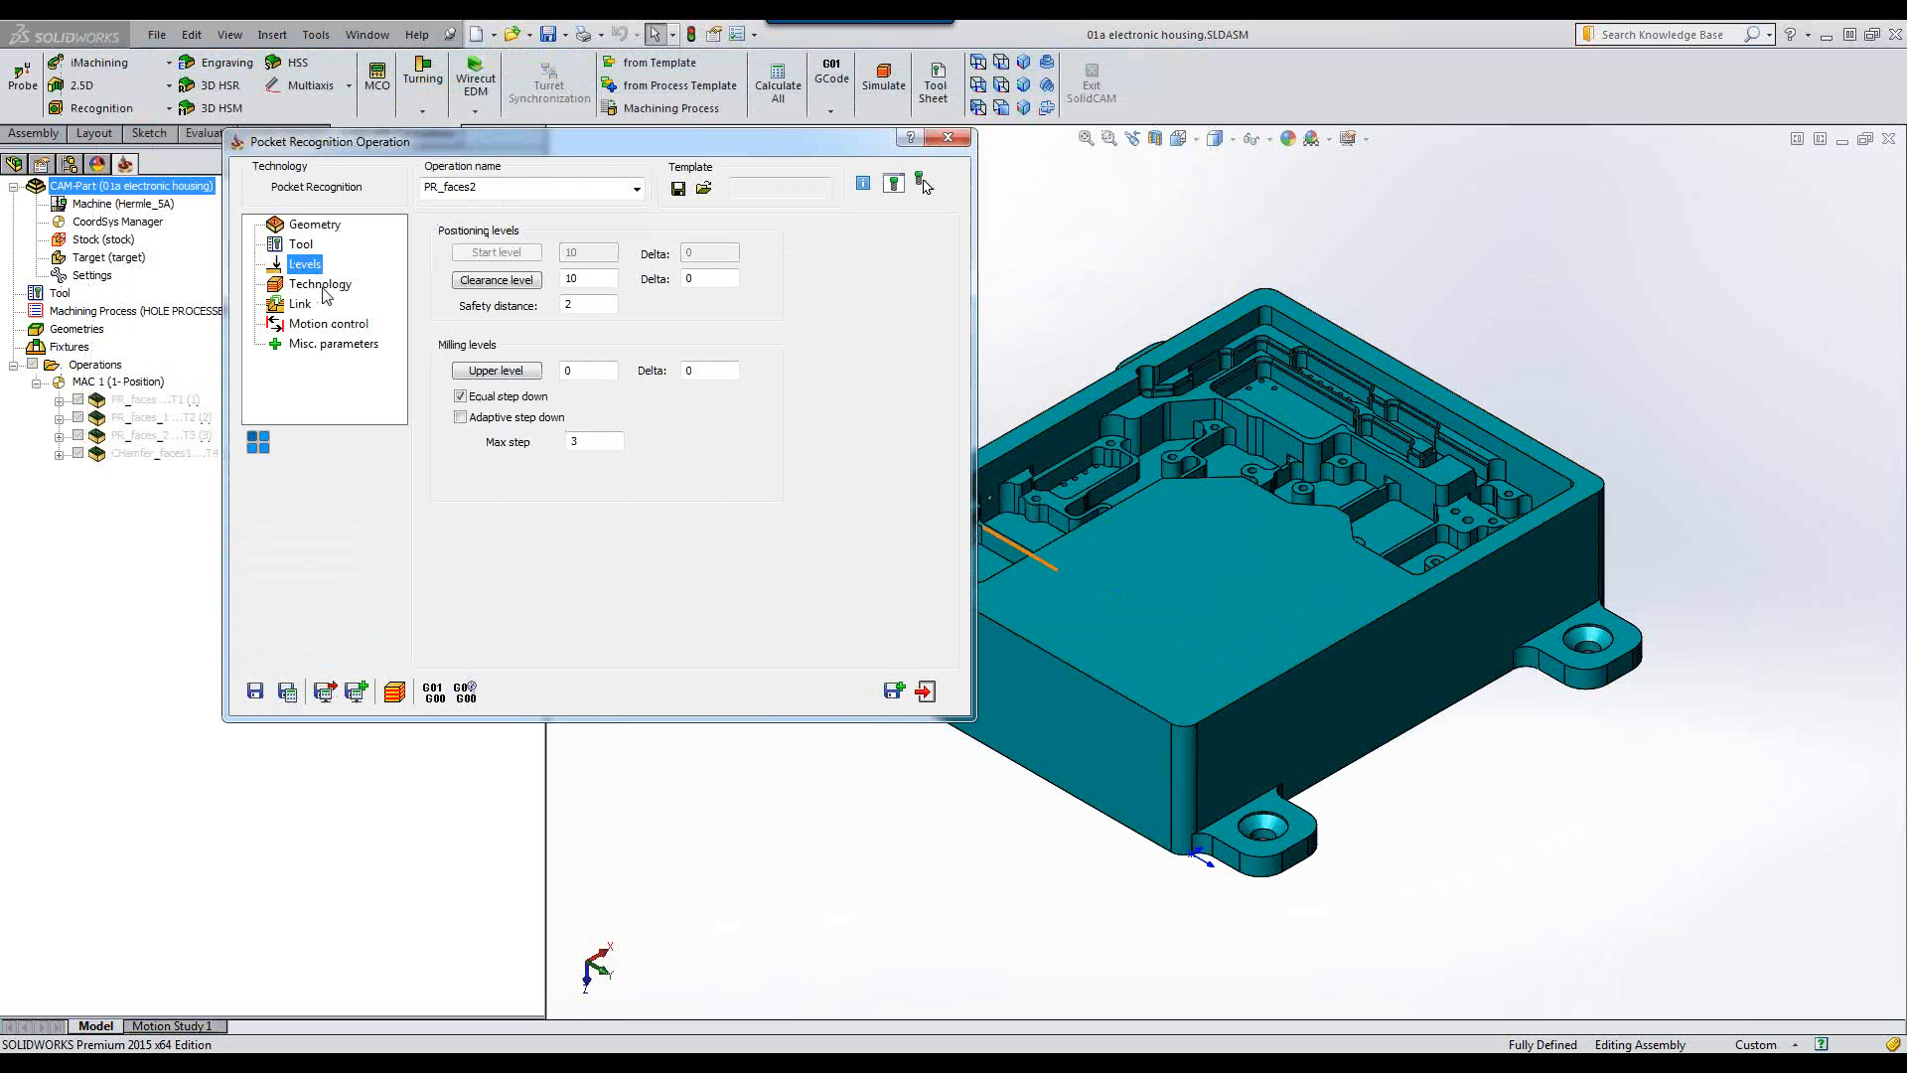
click(322, 286)
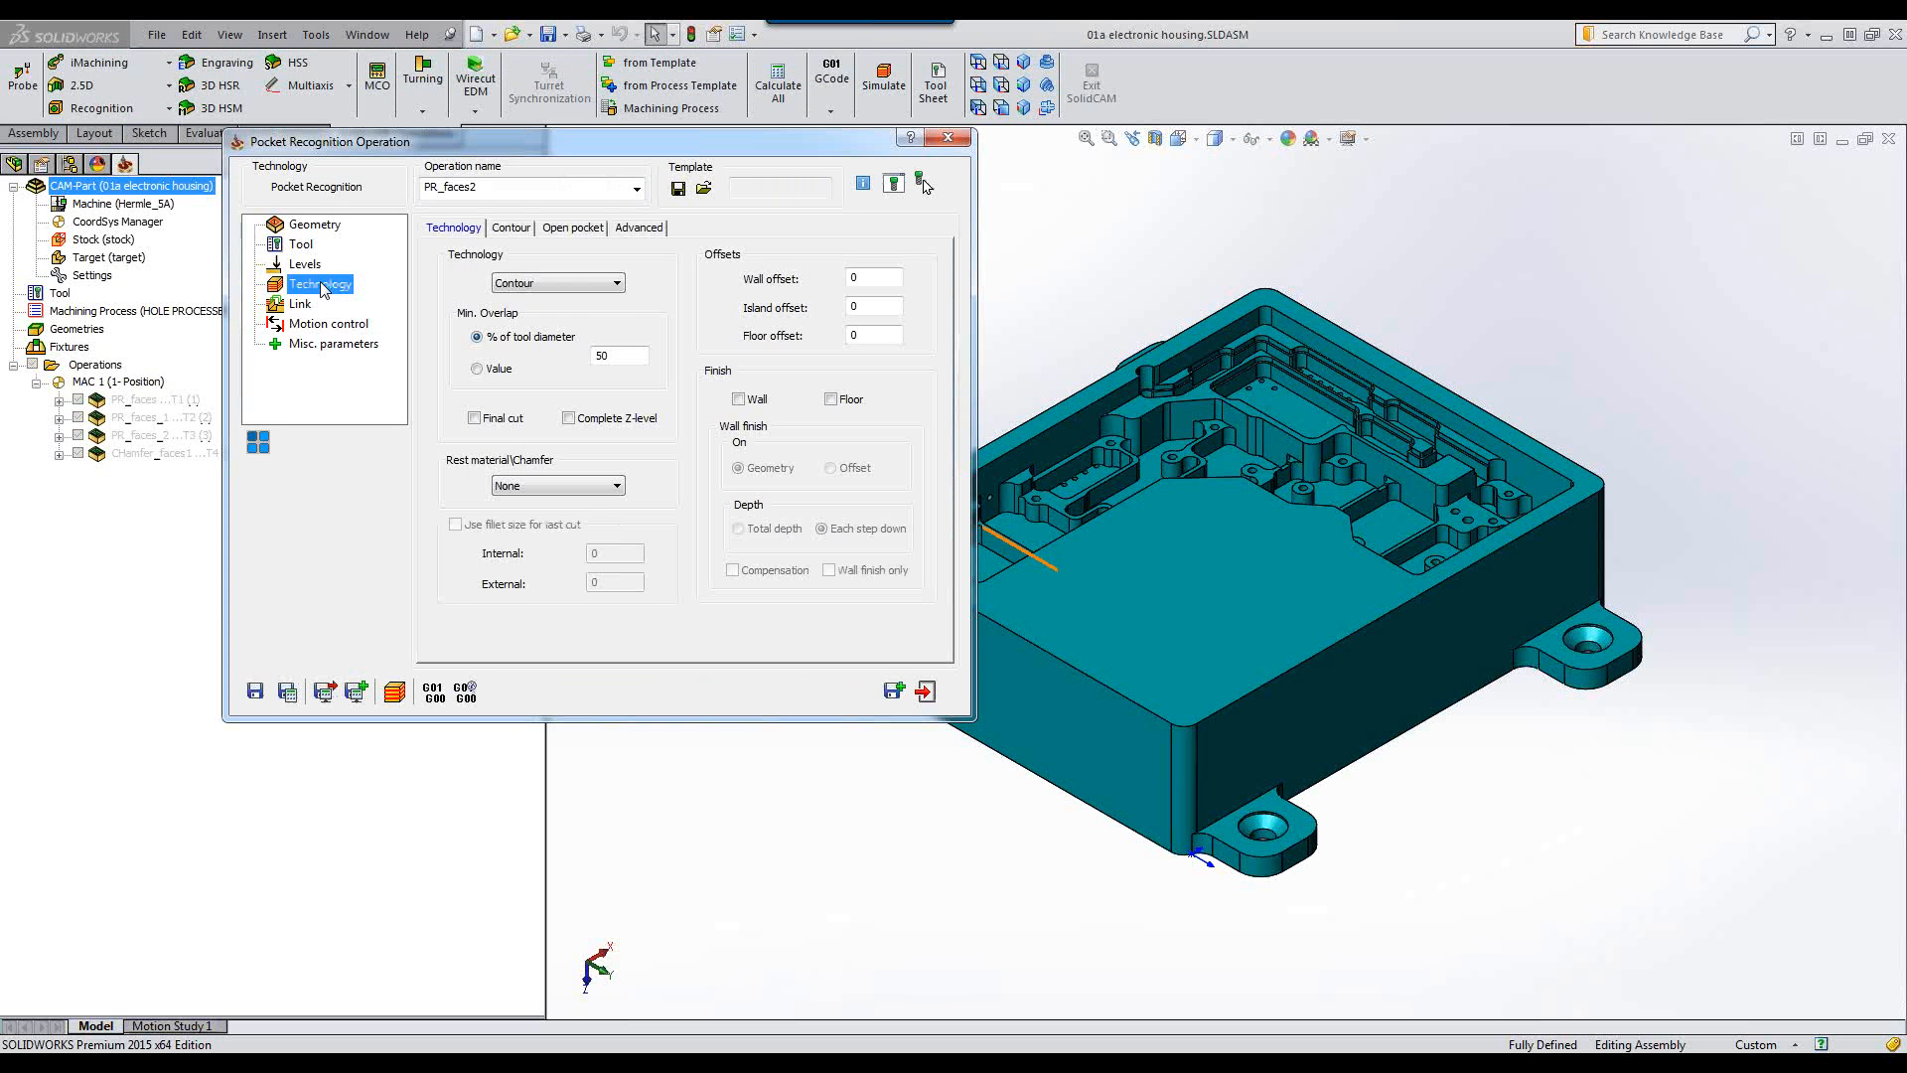
click(574, 228)
click(456, 362)
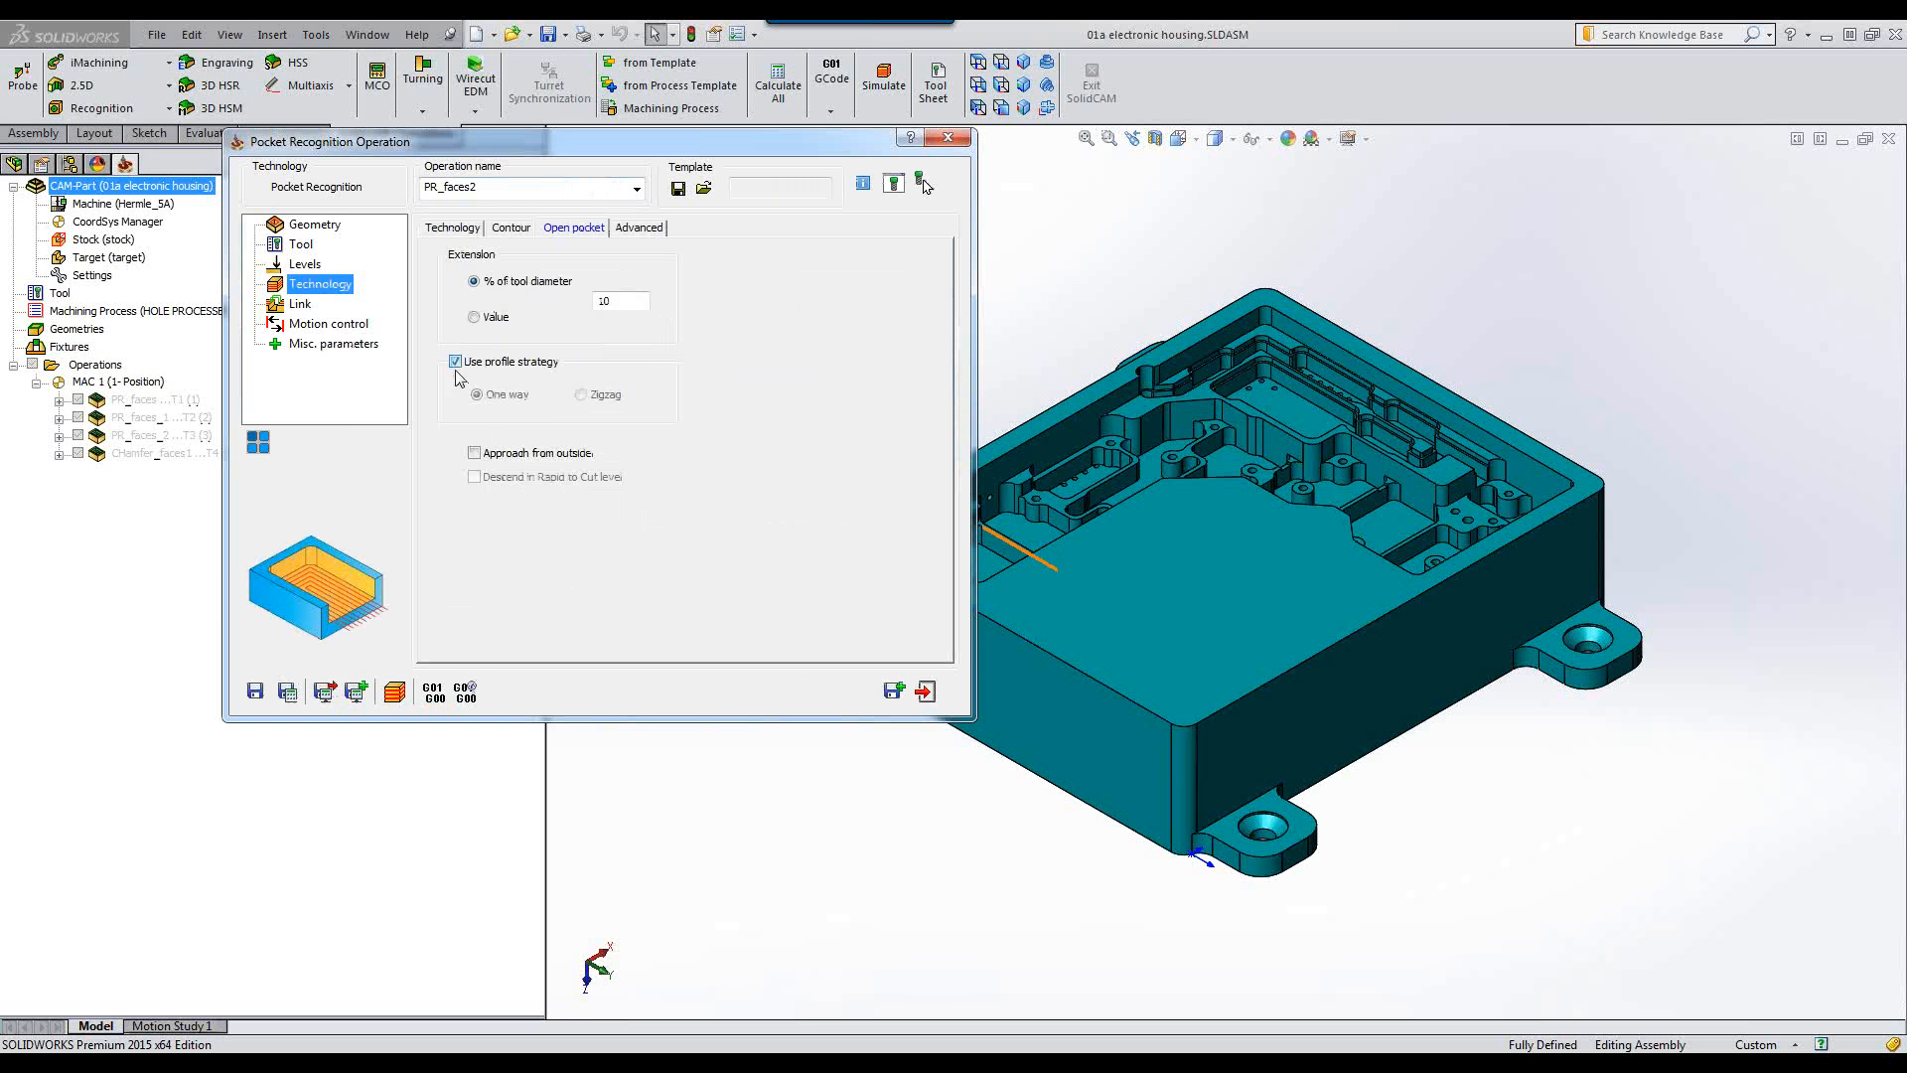
click(475, 453)
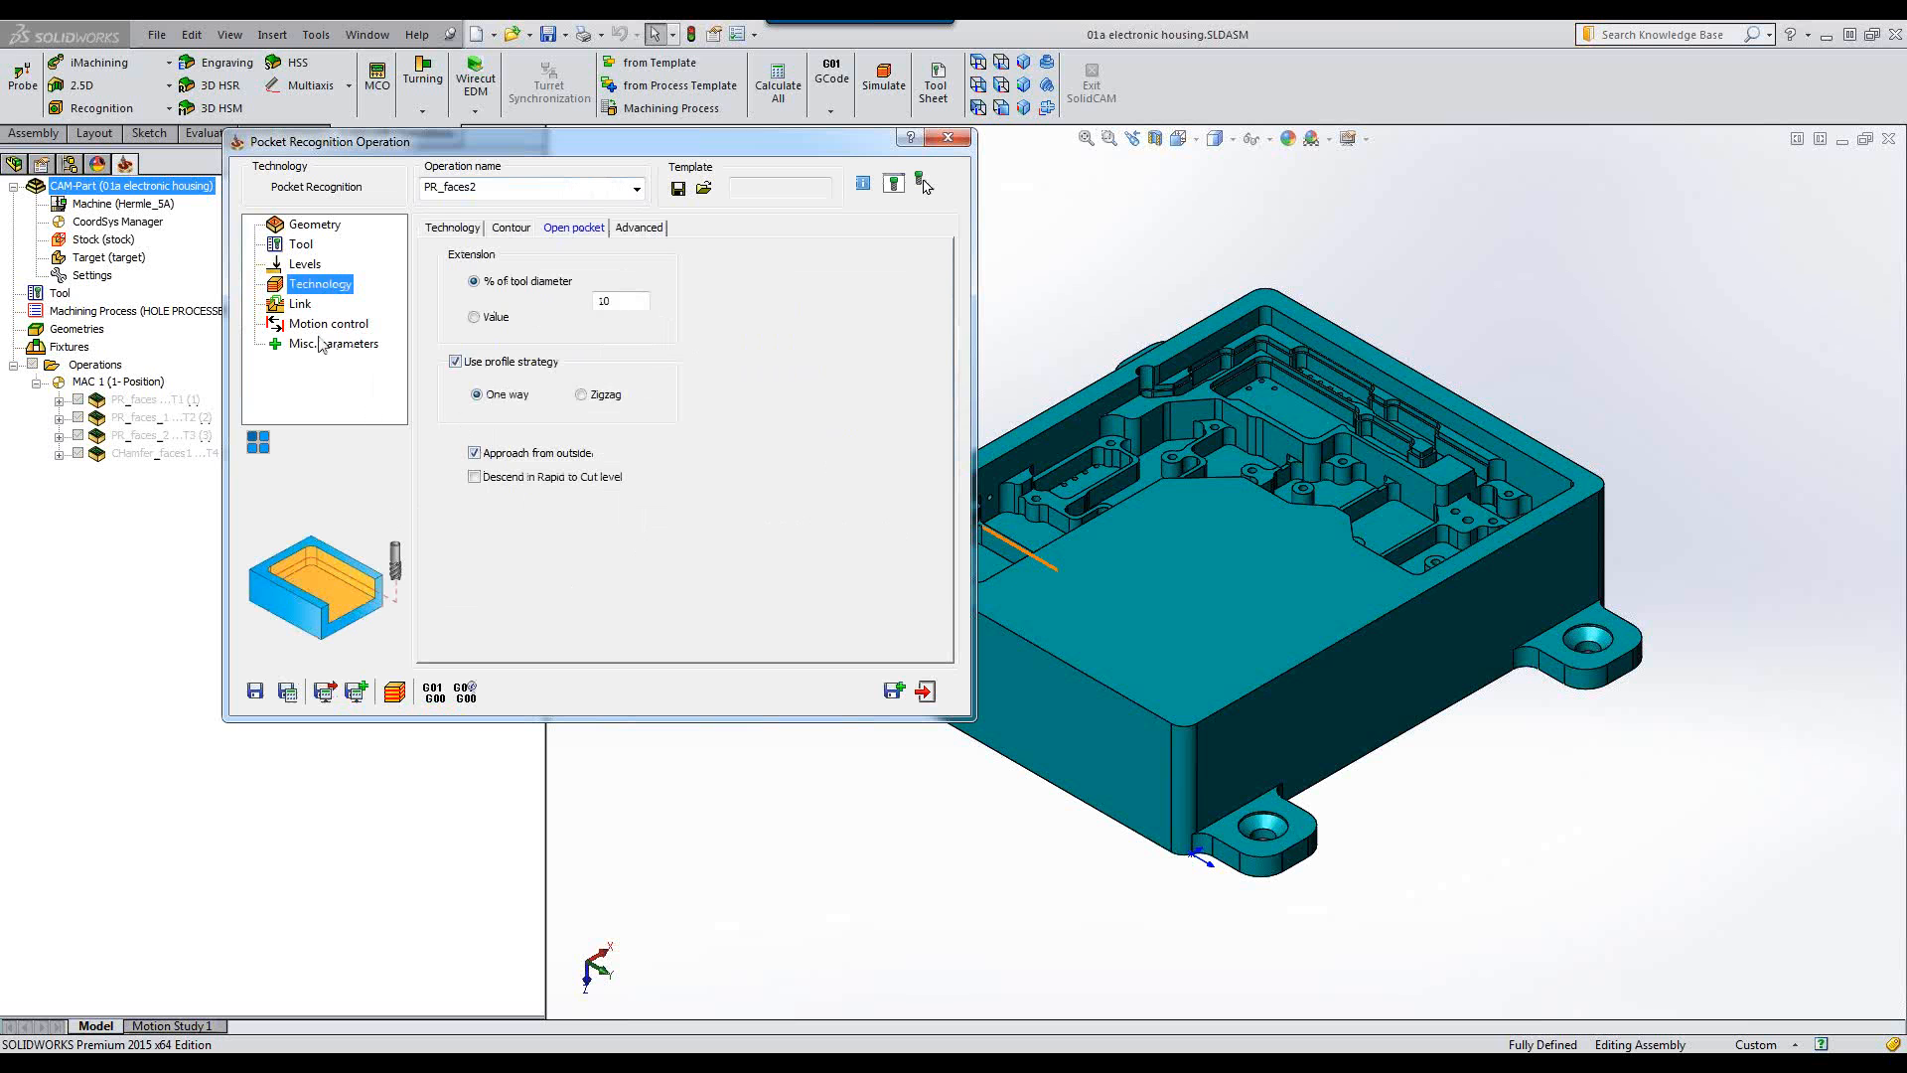
Set the operation's ramping to None.
click(300, 307)
click(517, 284)
click(518, 297)
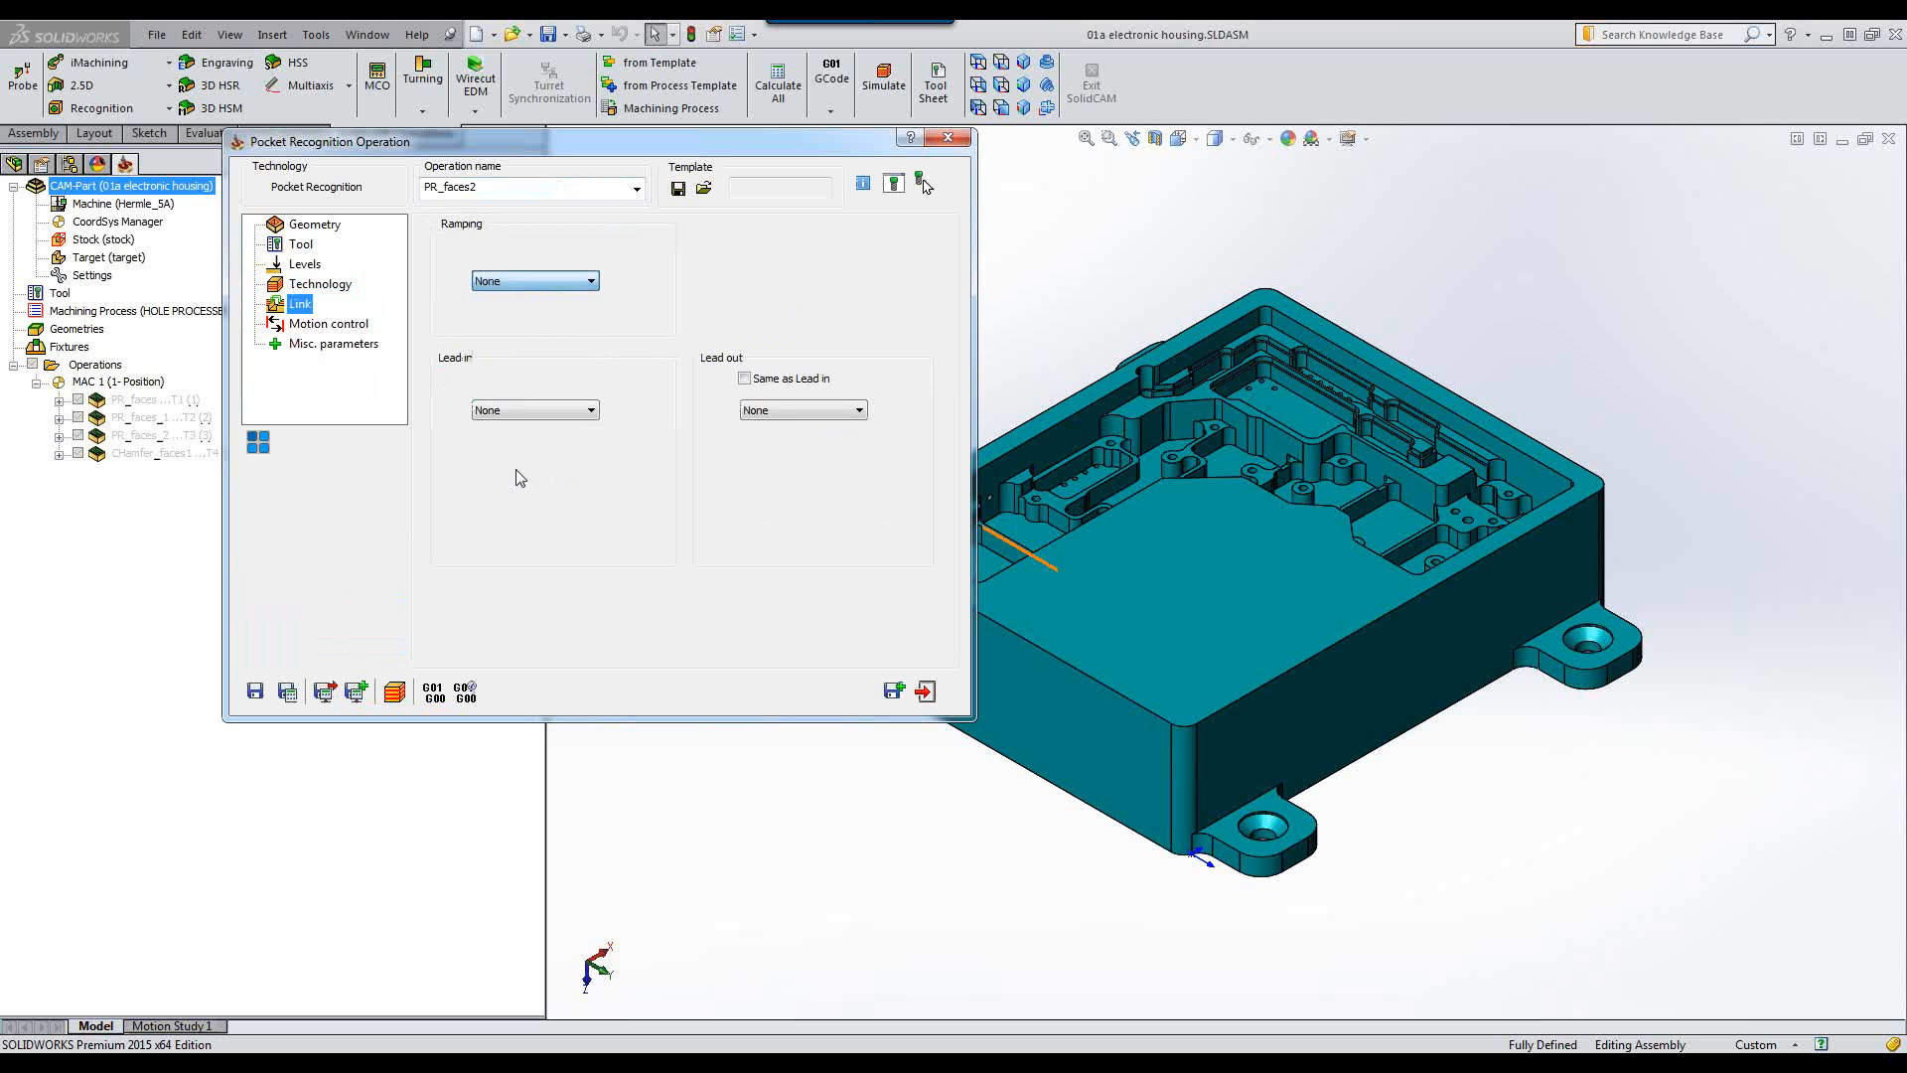
Save and calculate the pocket recognition operation, and verify the machined pockets in a SolidVerify simulation.
click(286, 693)
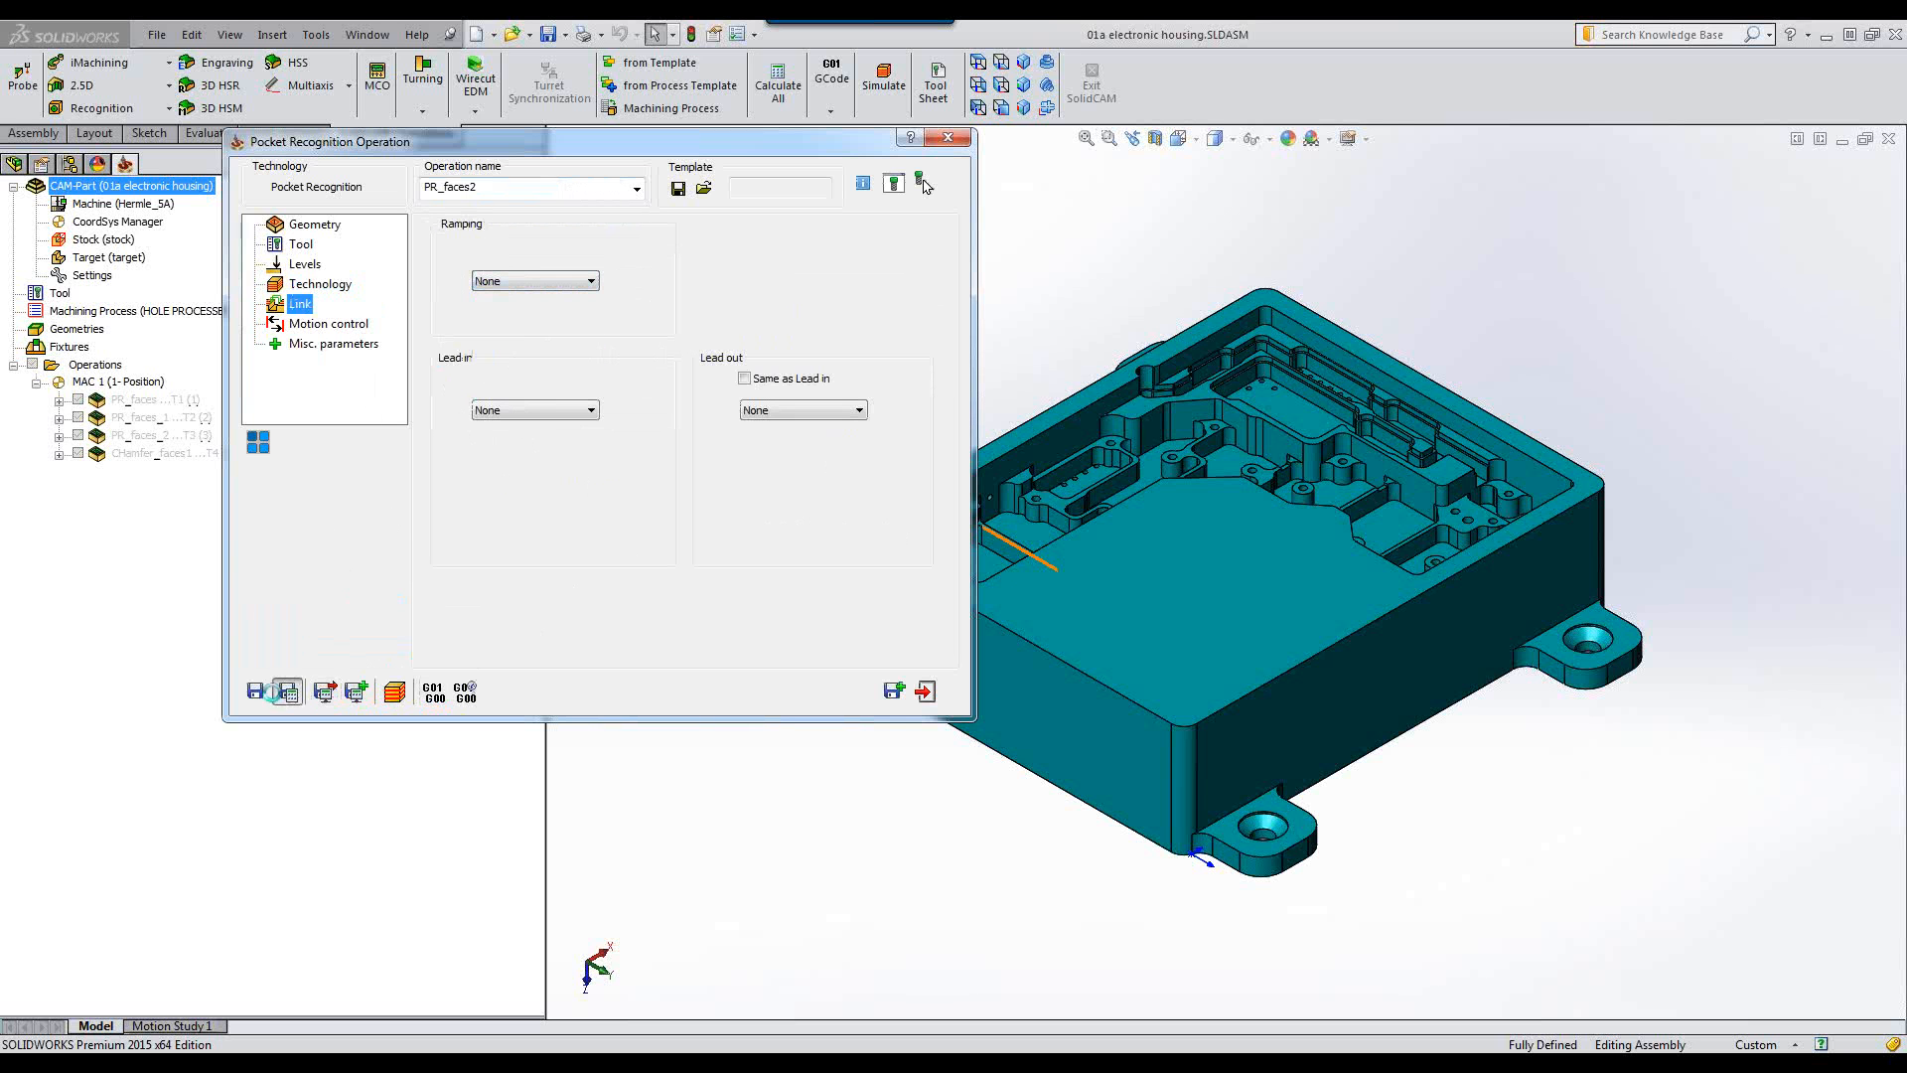
click(395, 693)
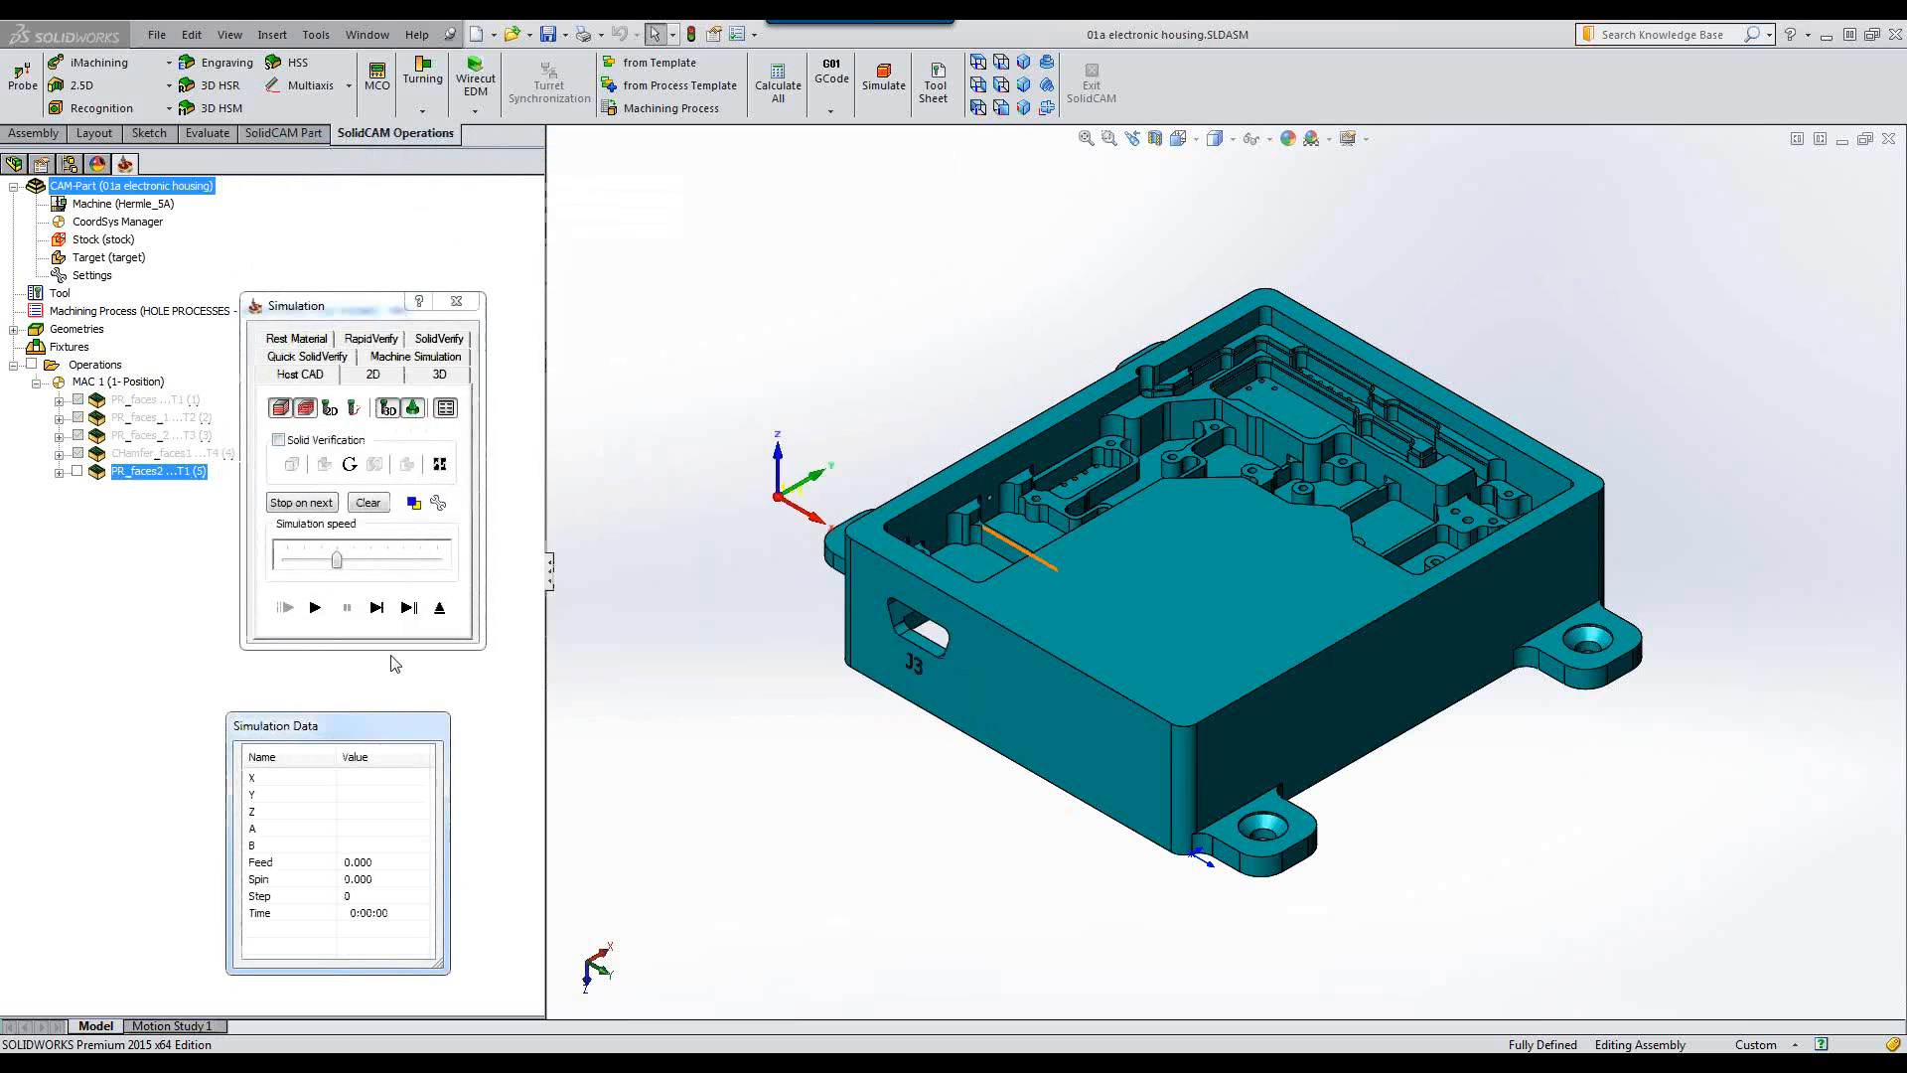
click(449, 339)
click(315, 607)
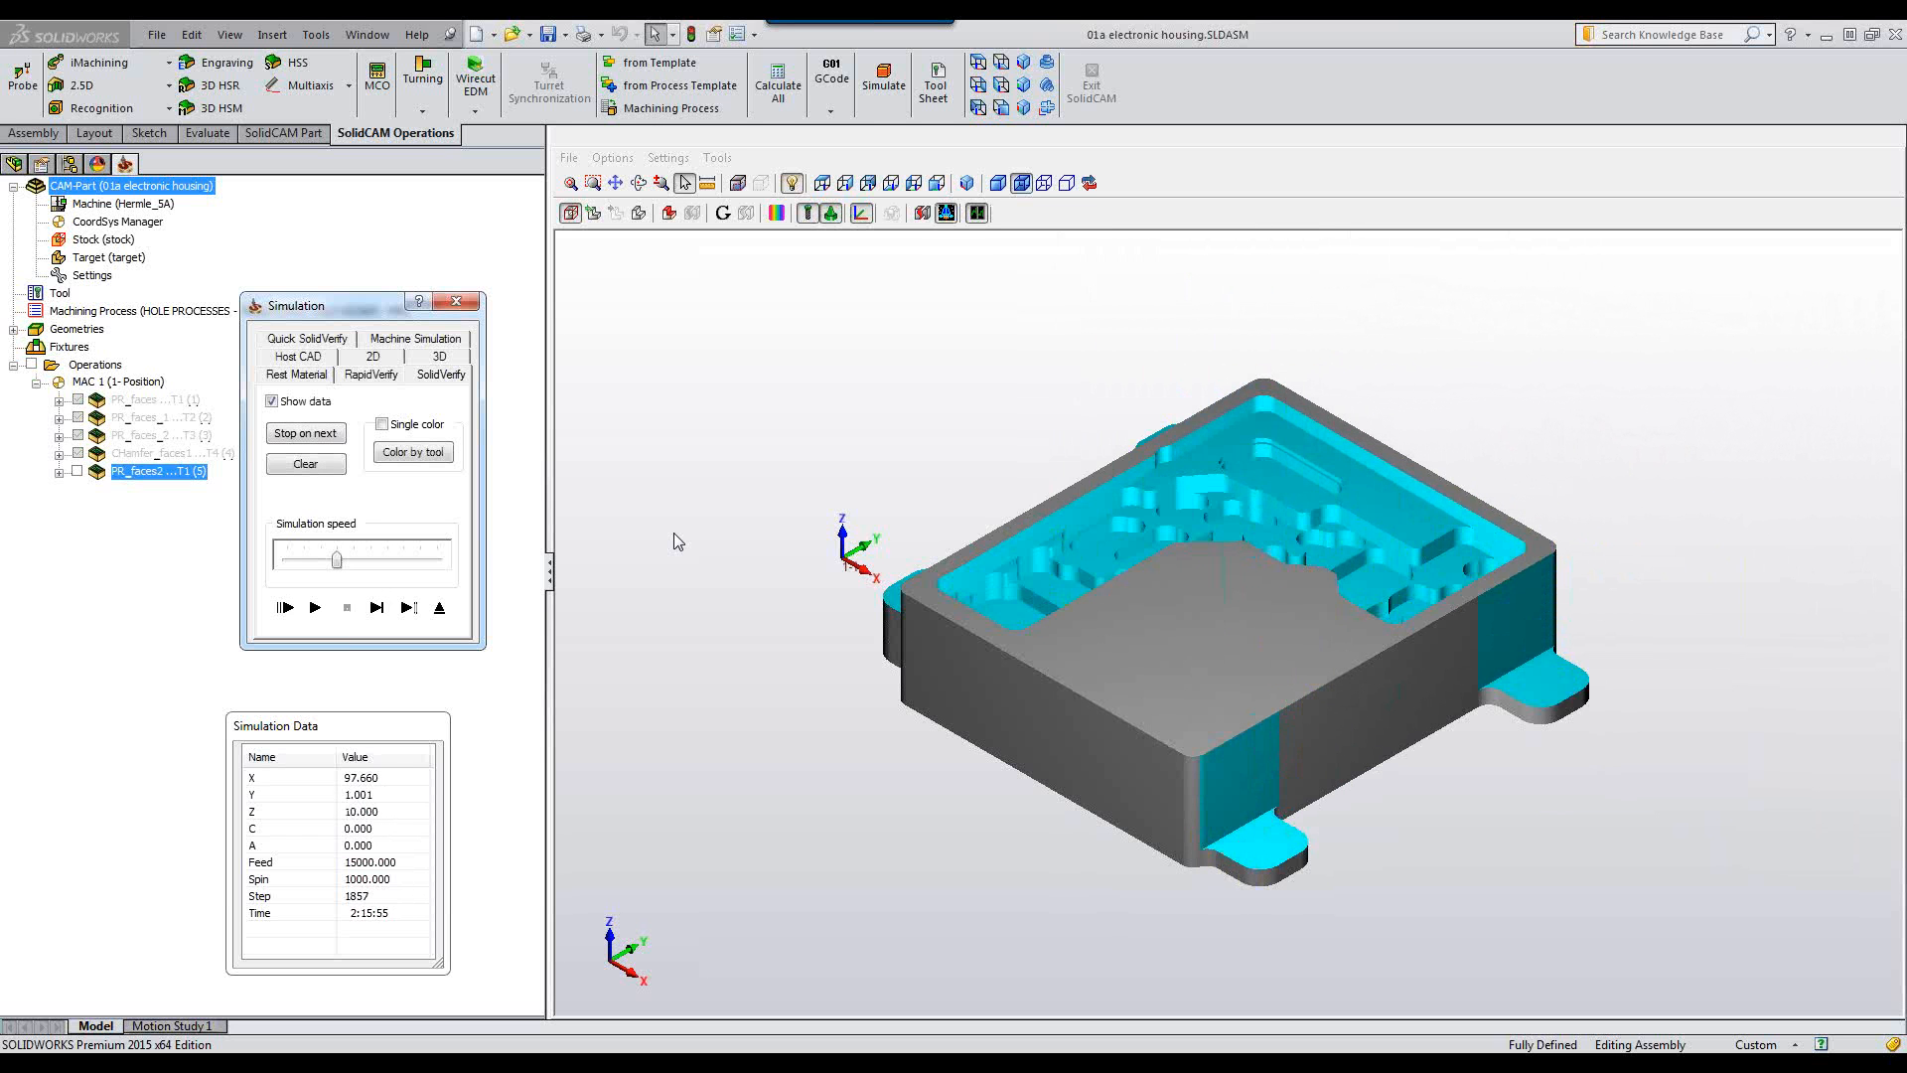
click(1483, 412)
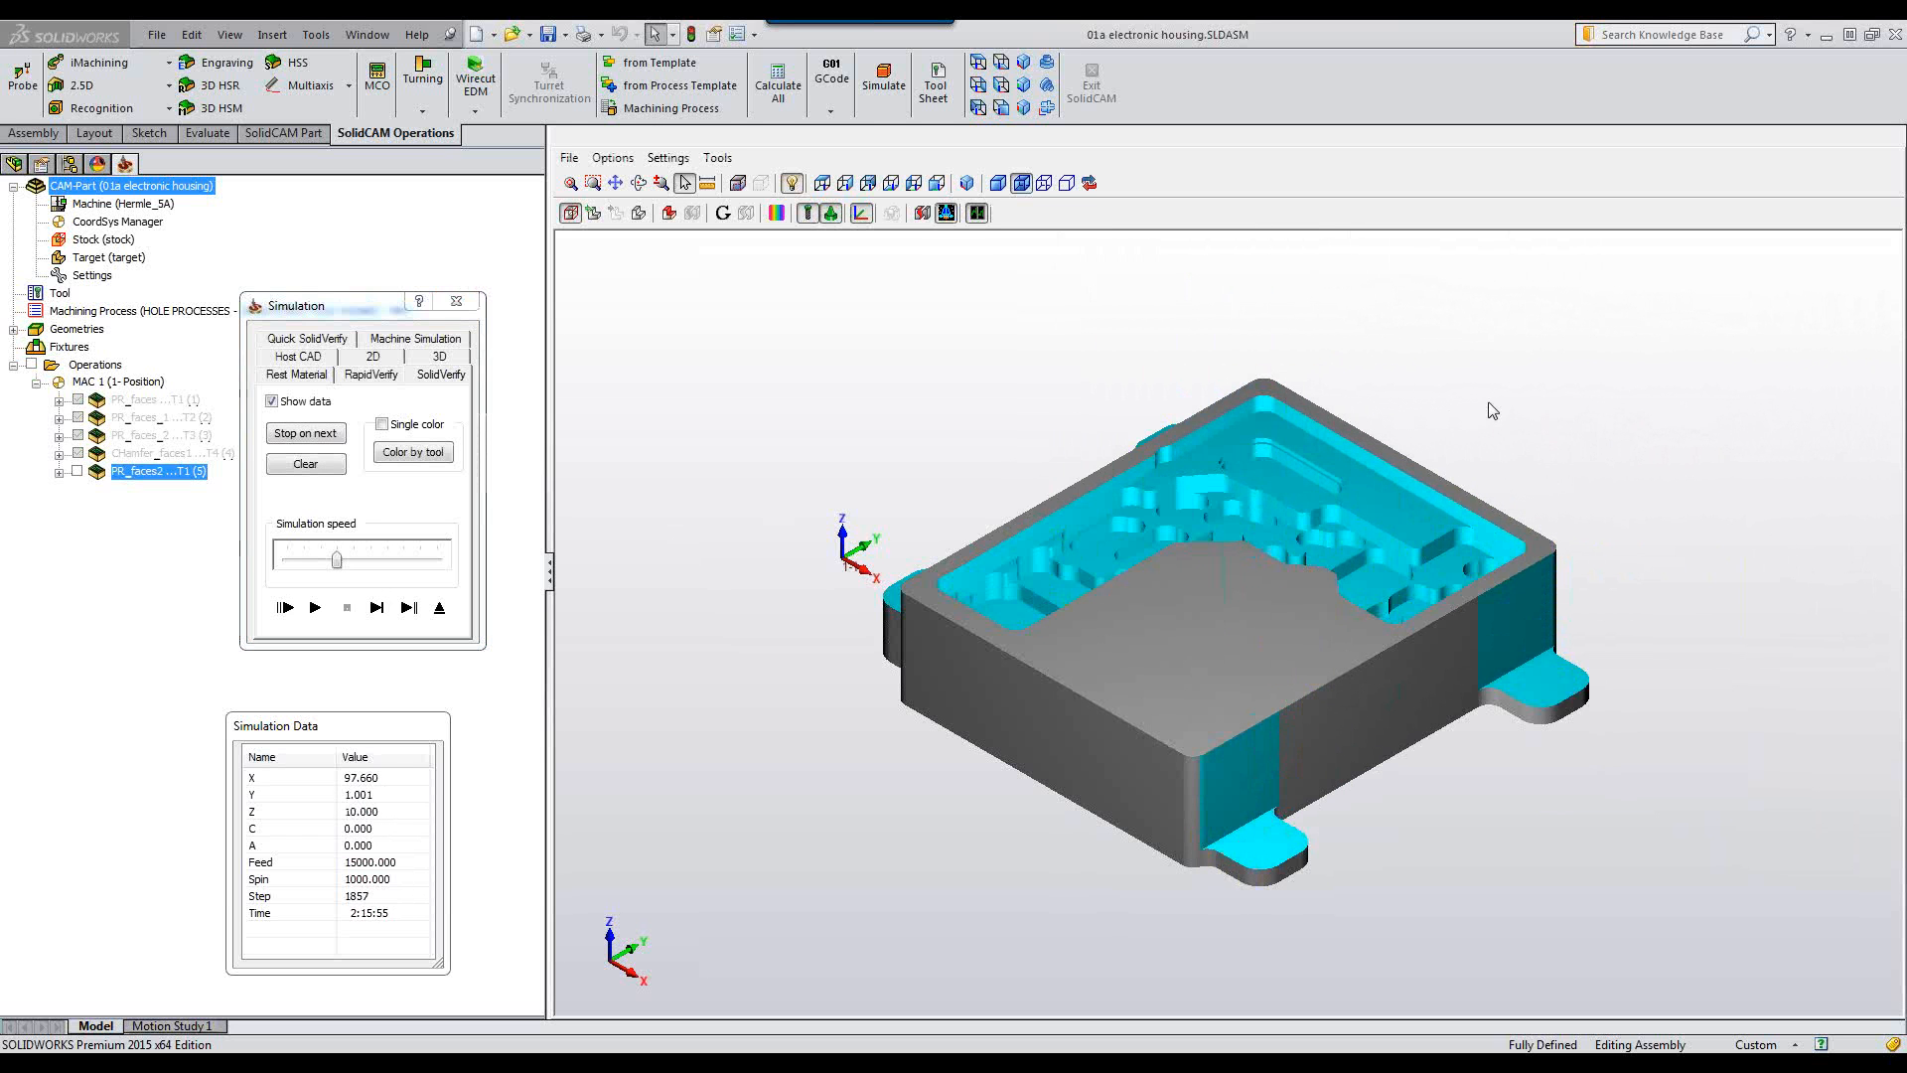
scroll(1373, 517, up, 5)
scroll(1315, 482, up, 3)
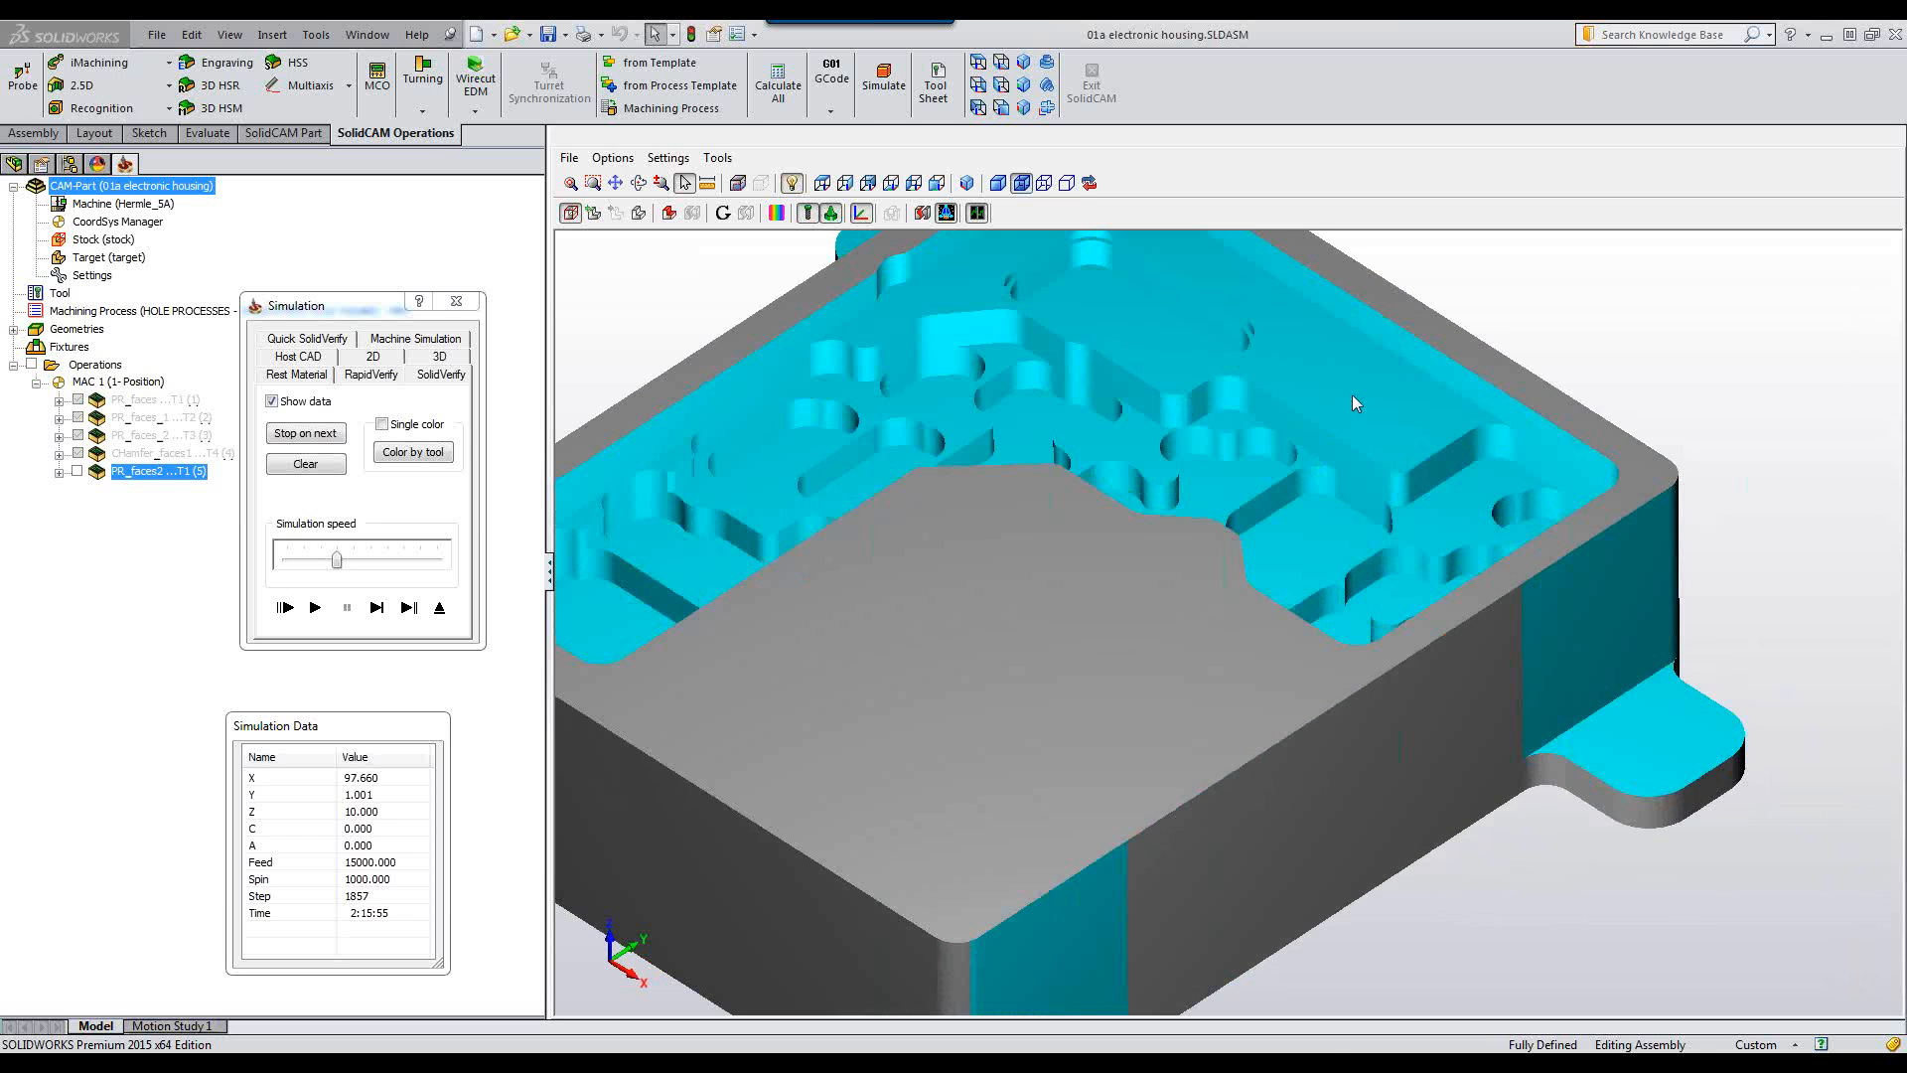
scroll(1351, 395, down, 4)
middle_drag(1352, 395, 1352, 405)
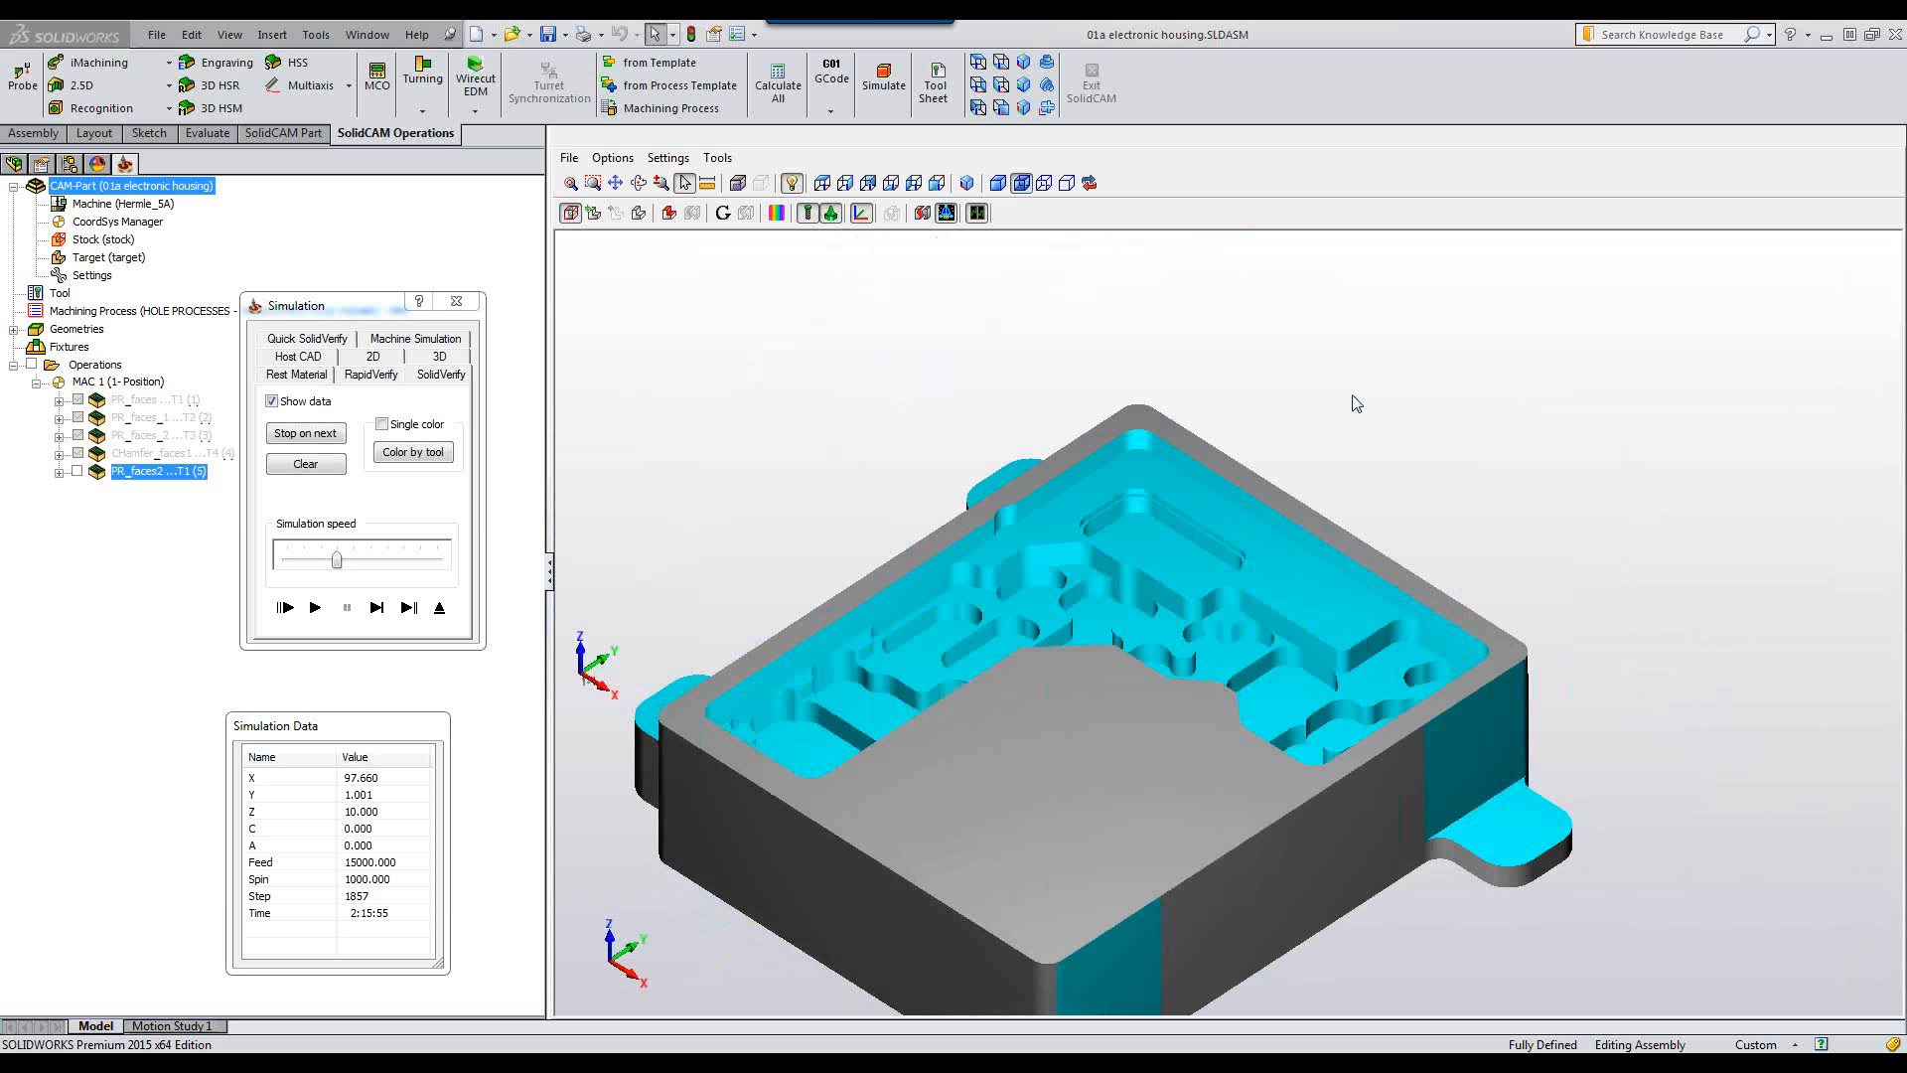
scroll(1038, 630, up, 2)
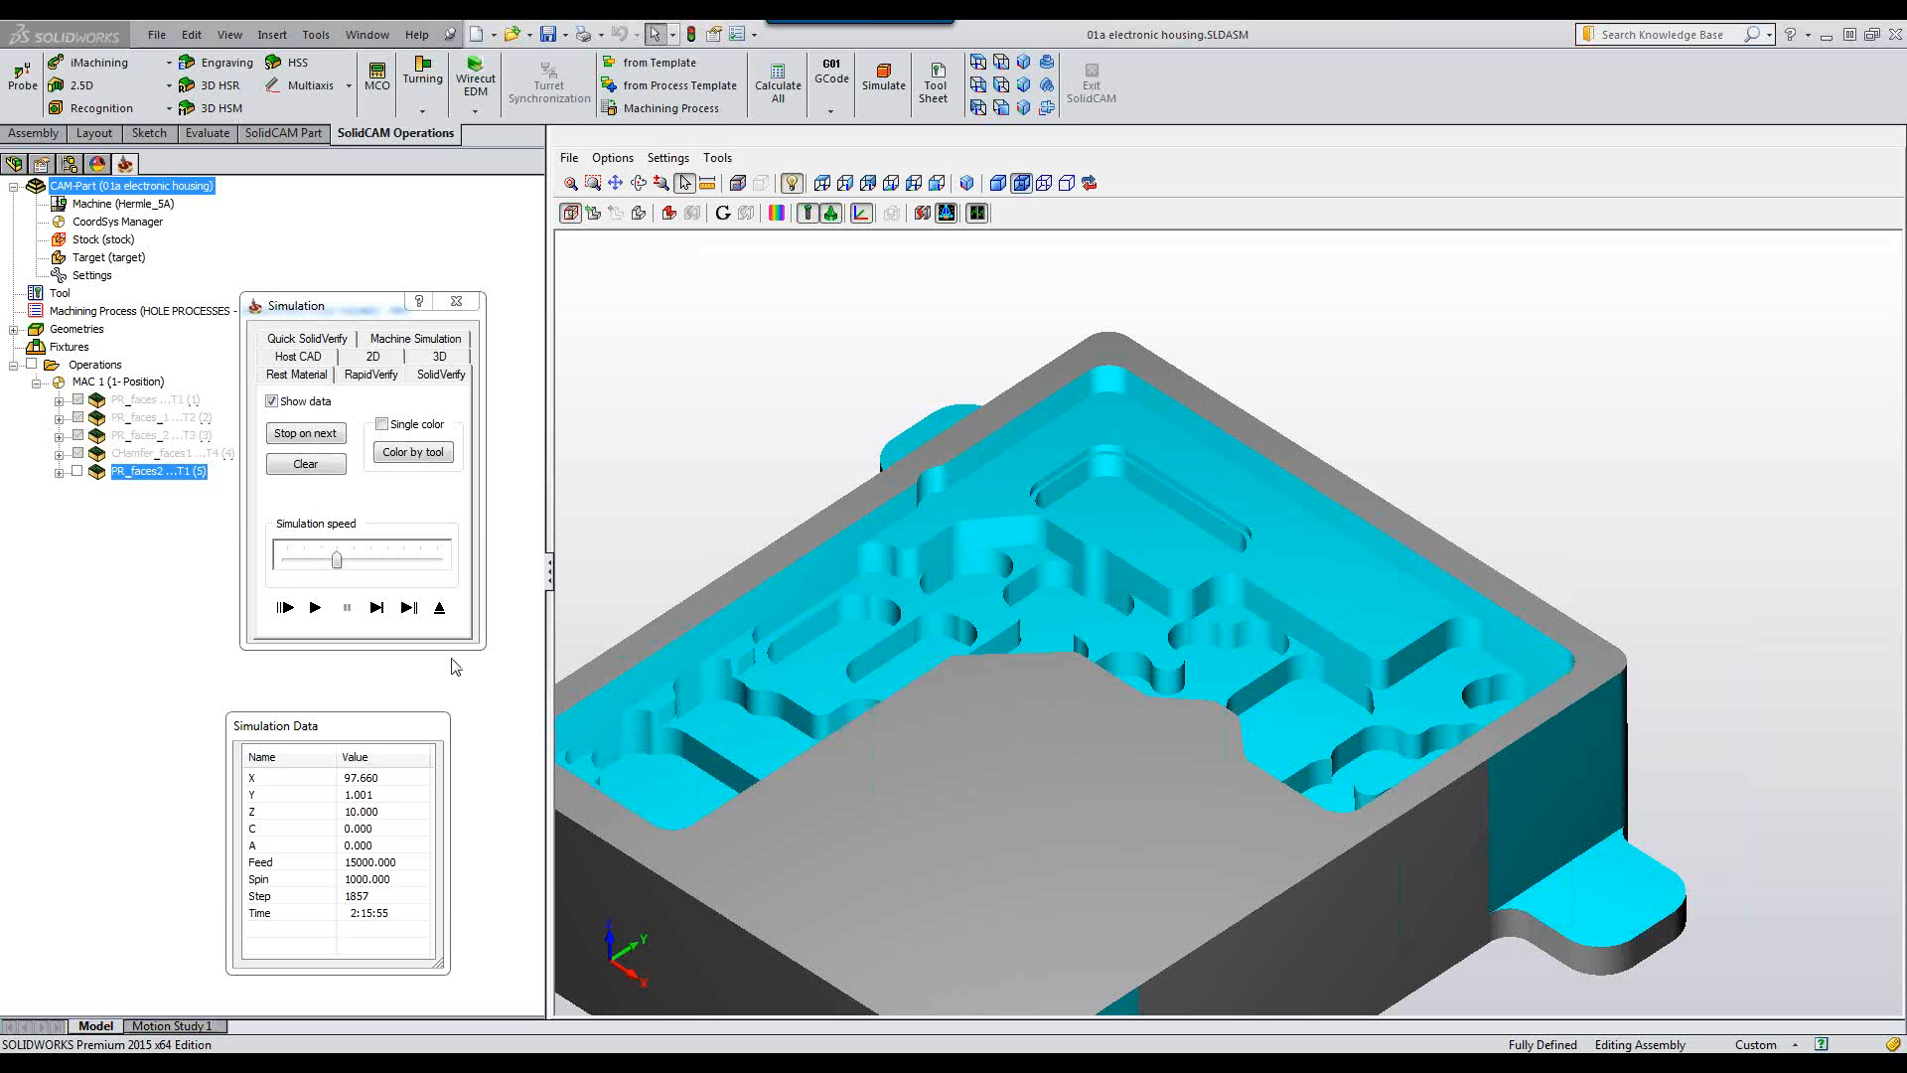
click(440, 608)
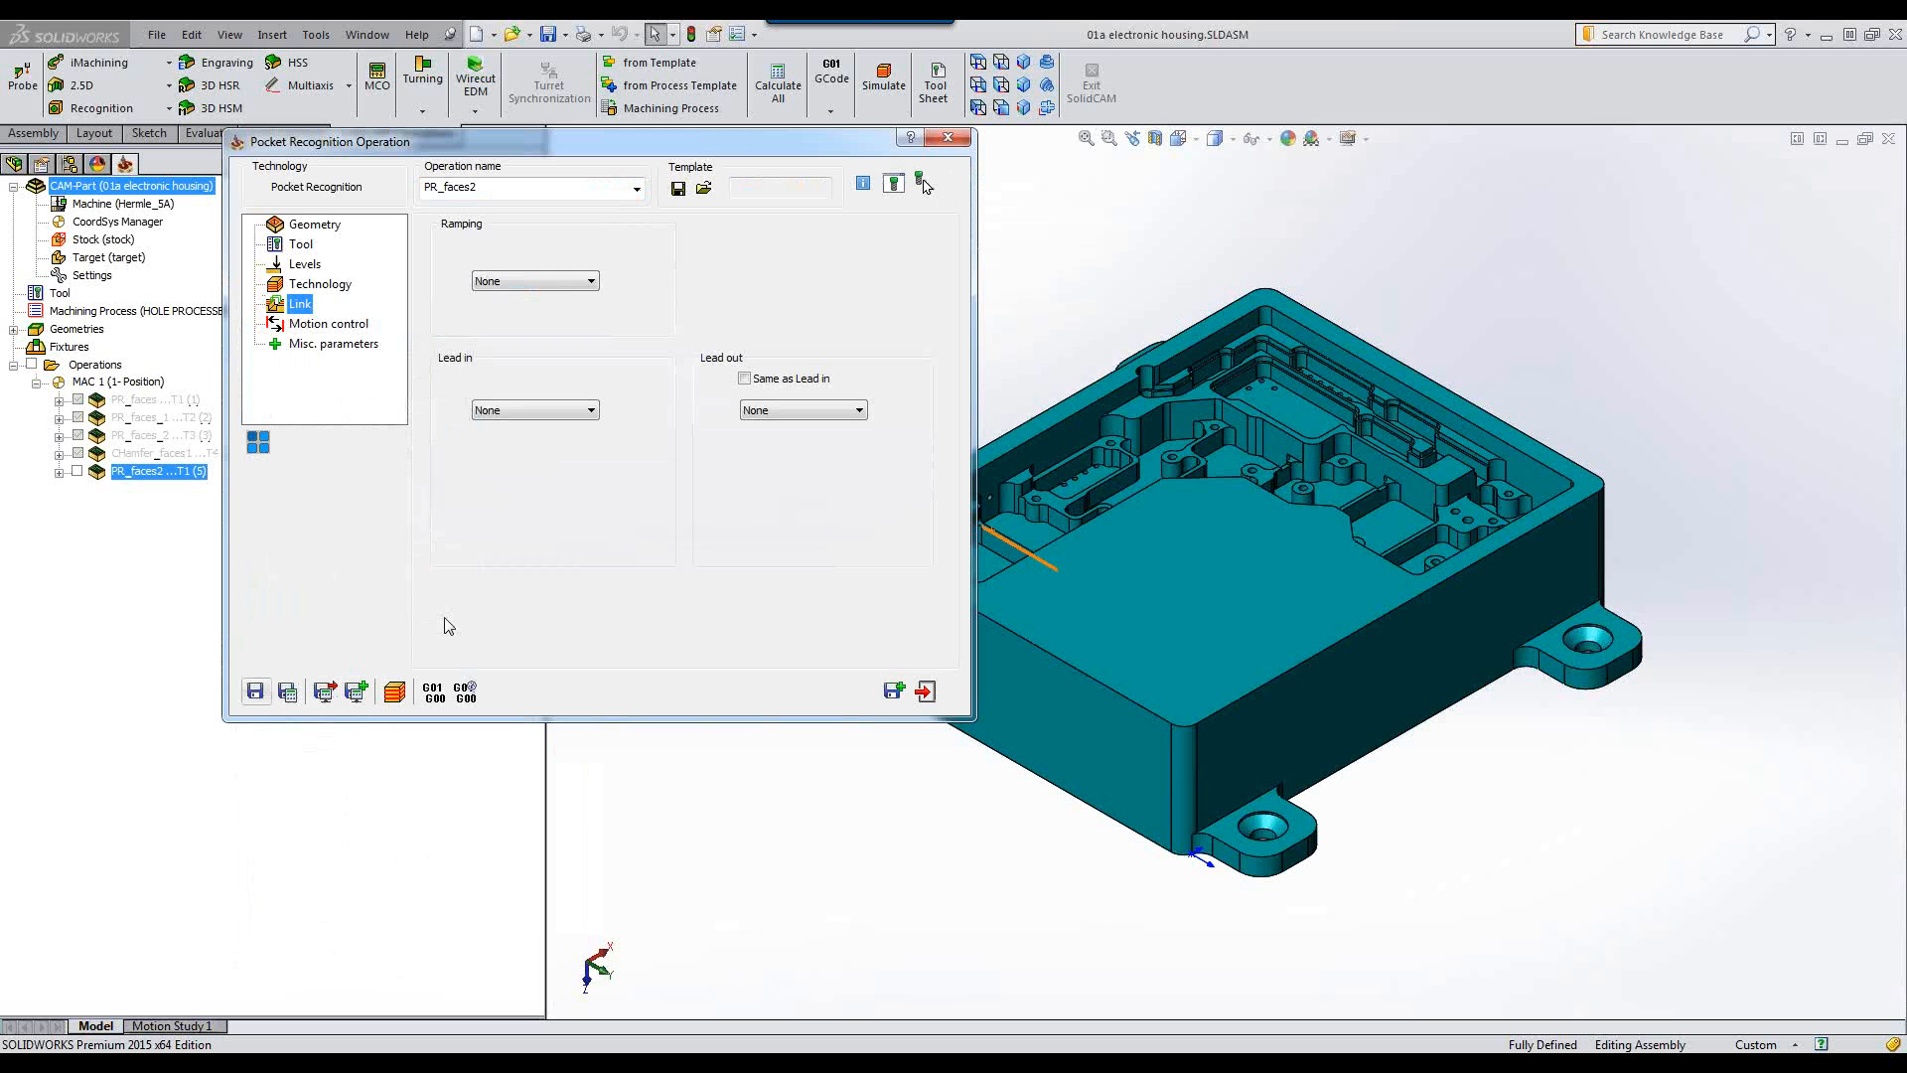
Save and copy the operation, and assign tool 2, the 3 mm end mill, to the copy.
click(889, 693)
click(304, 244)
click(545, 509)
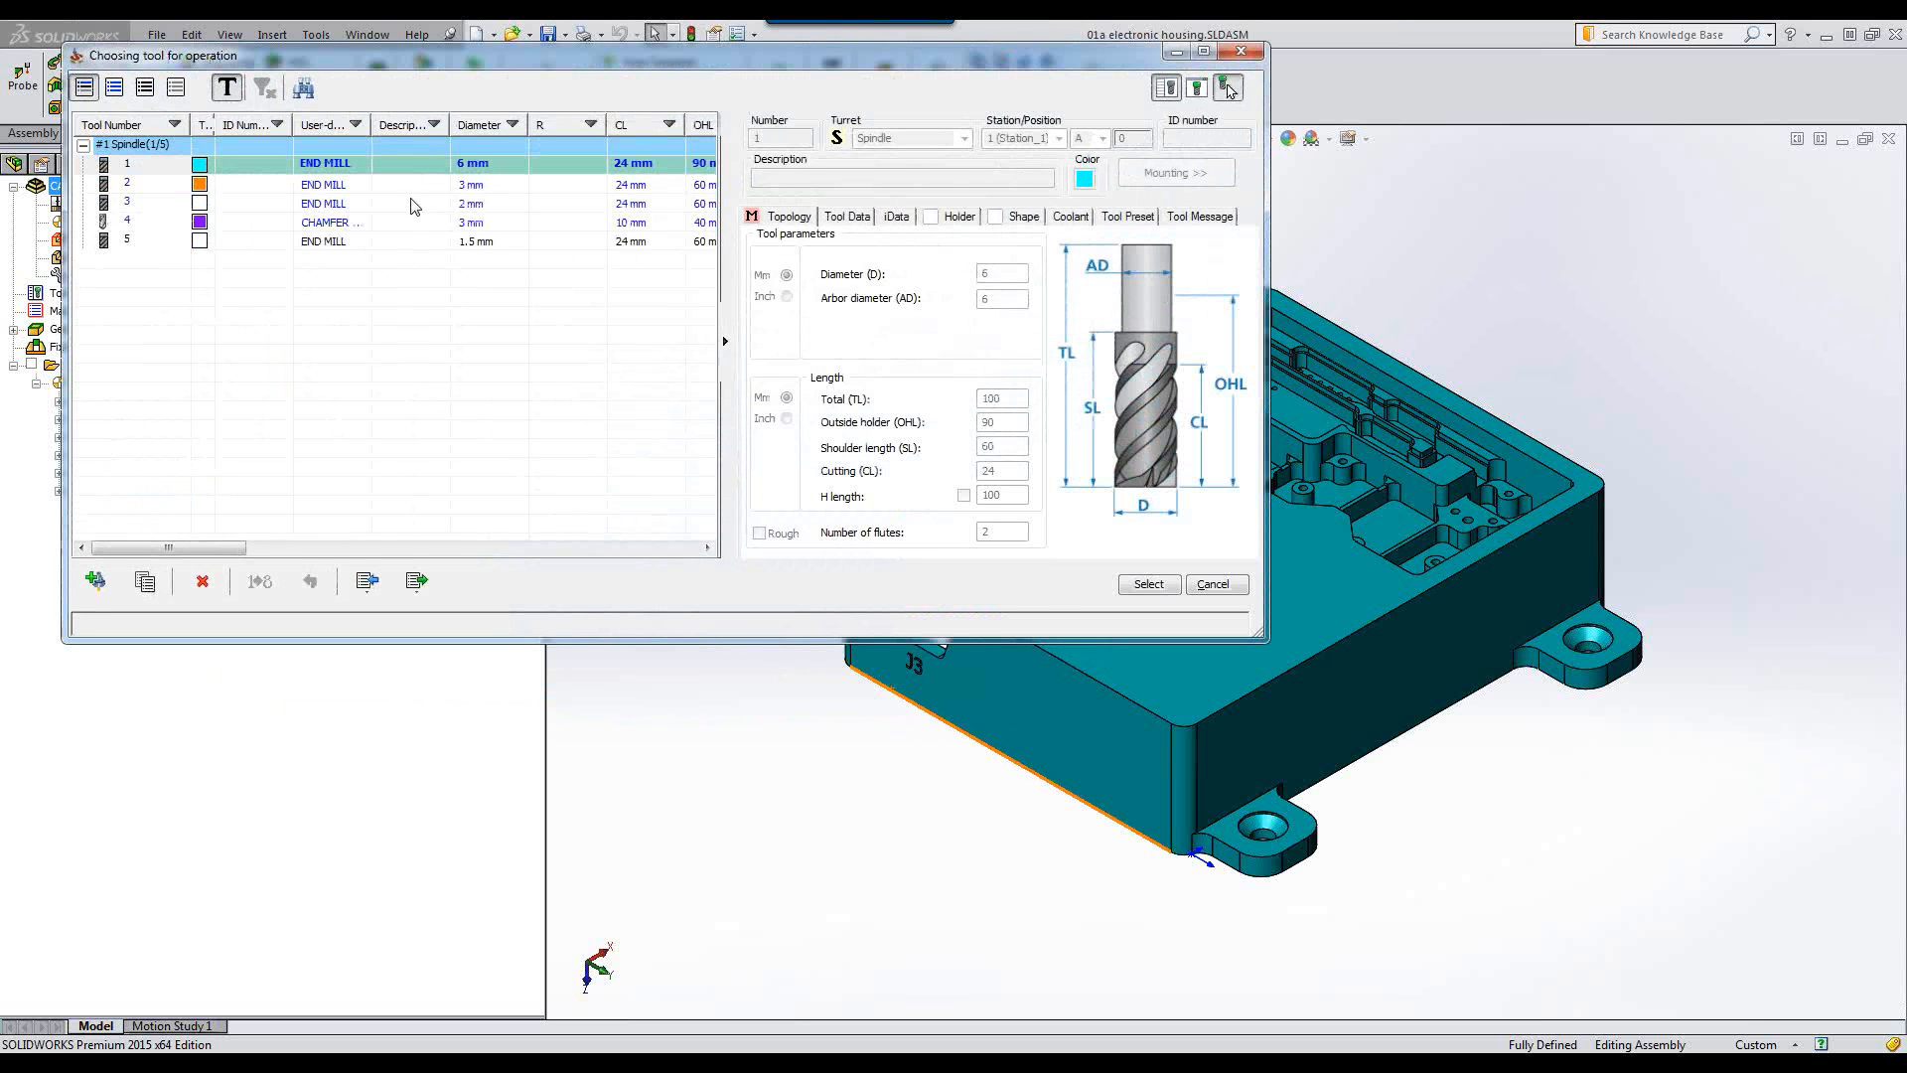
click(404, 188)
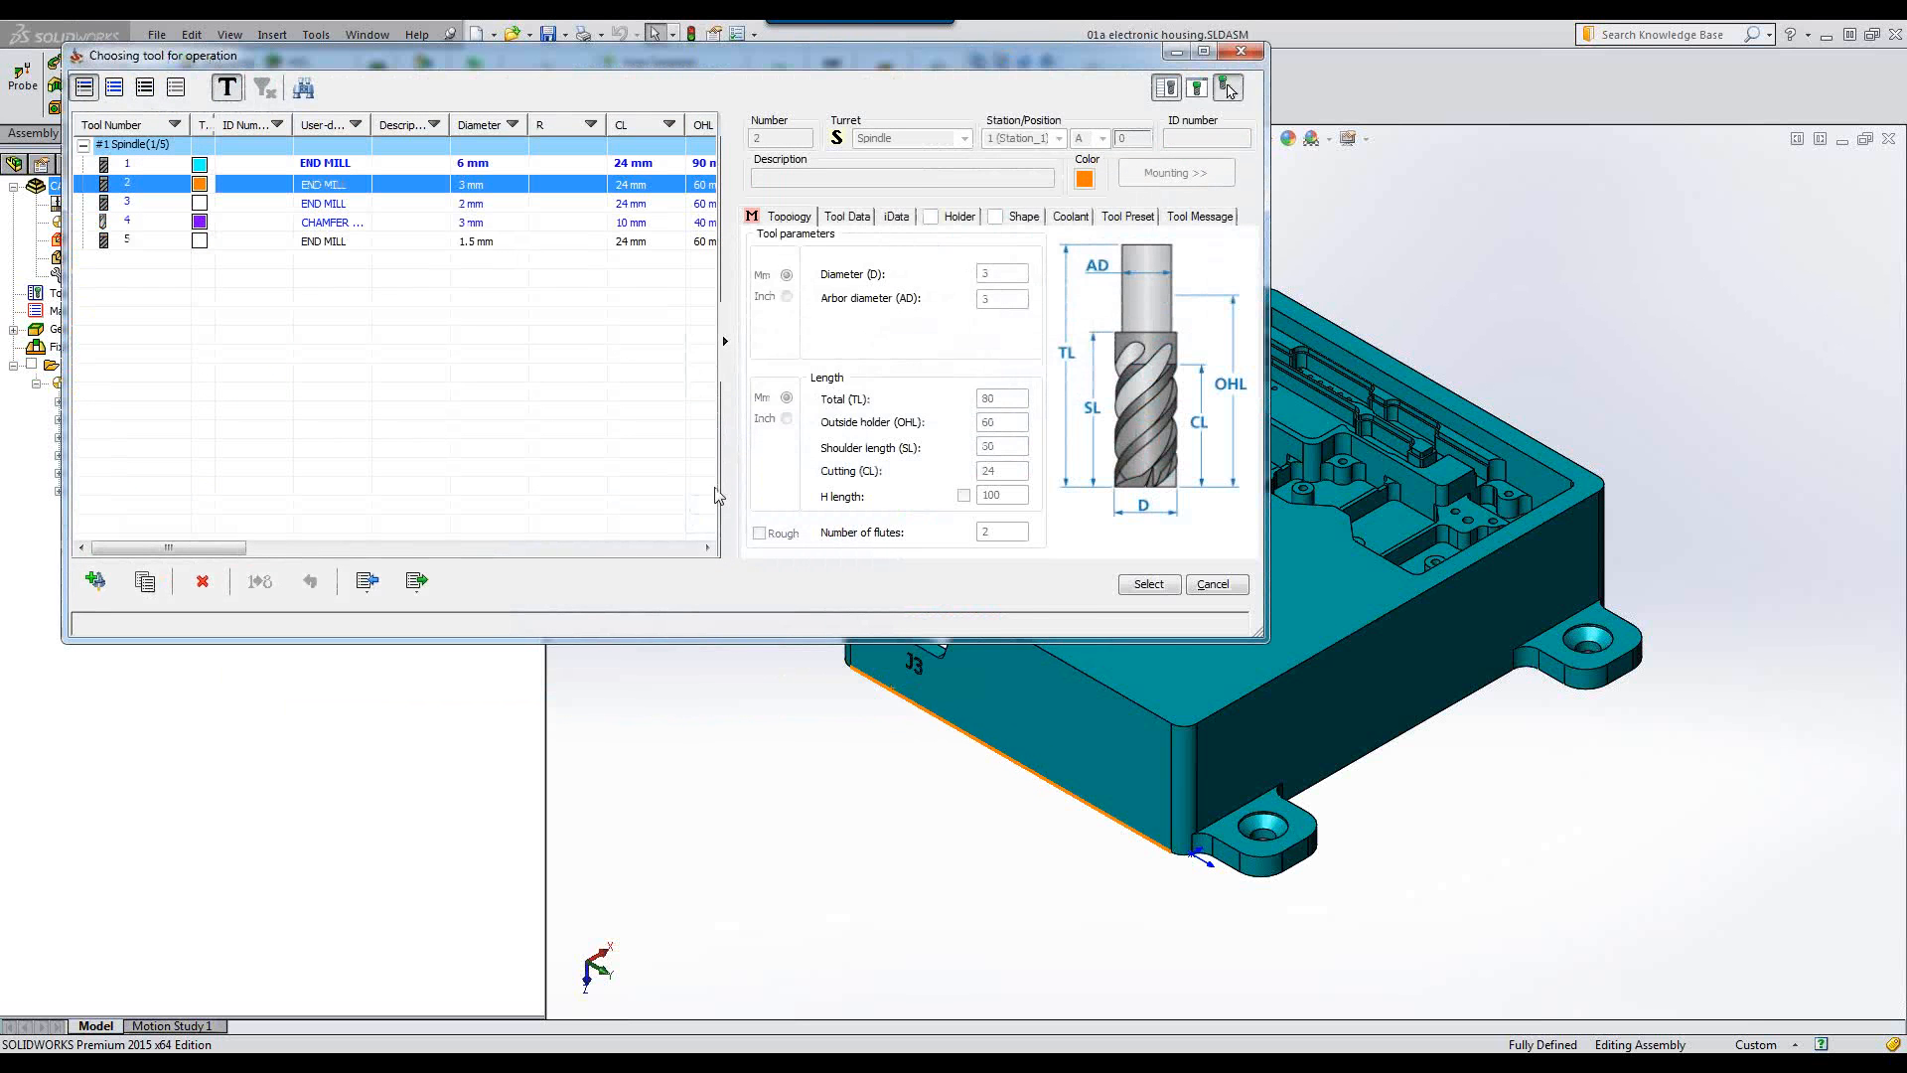
click(1153, 585)
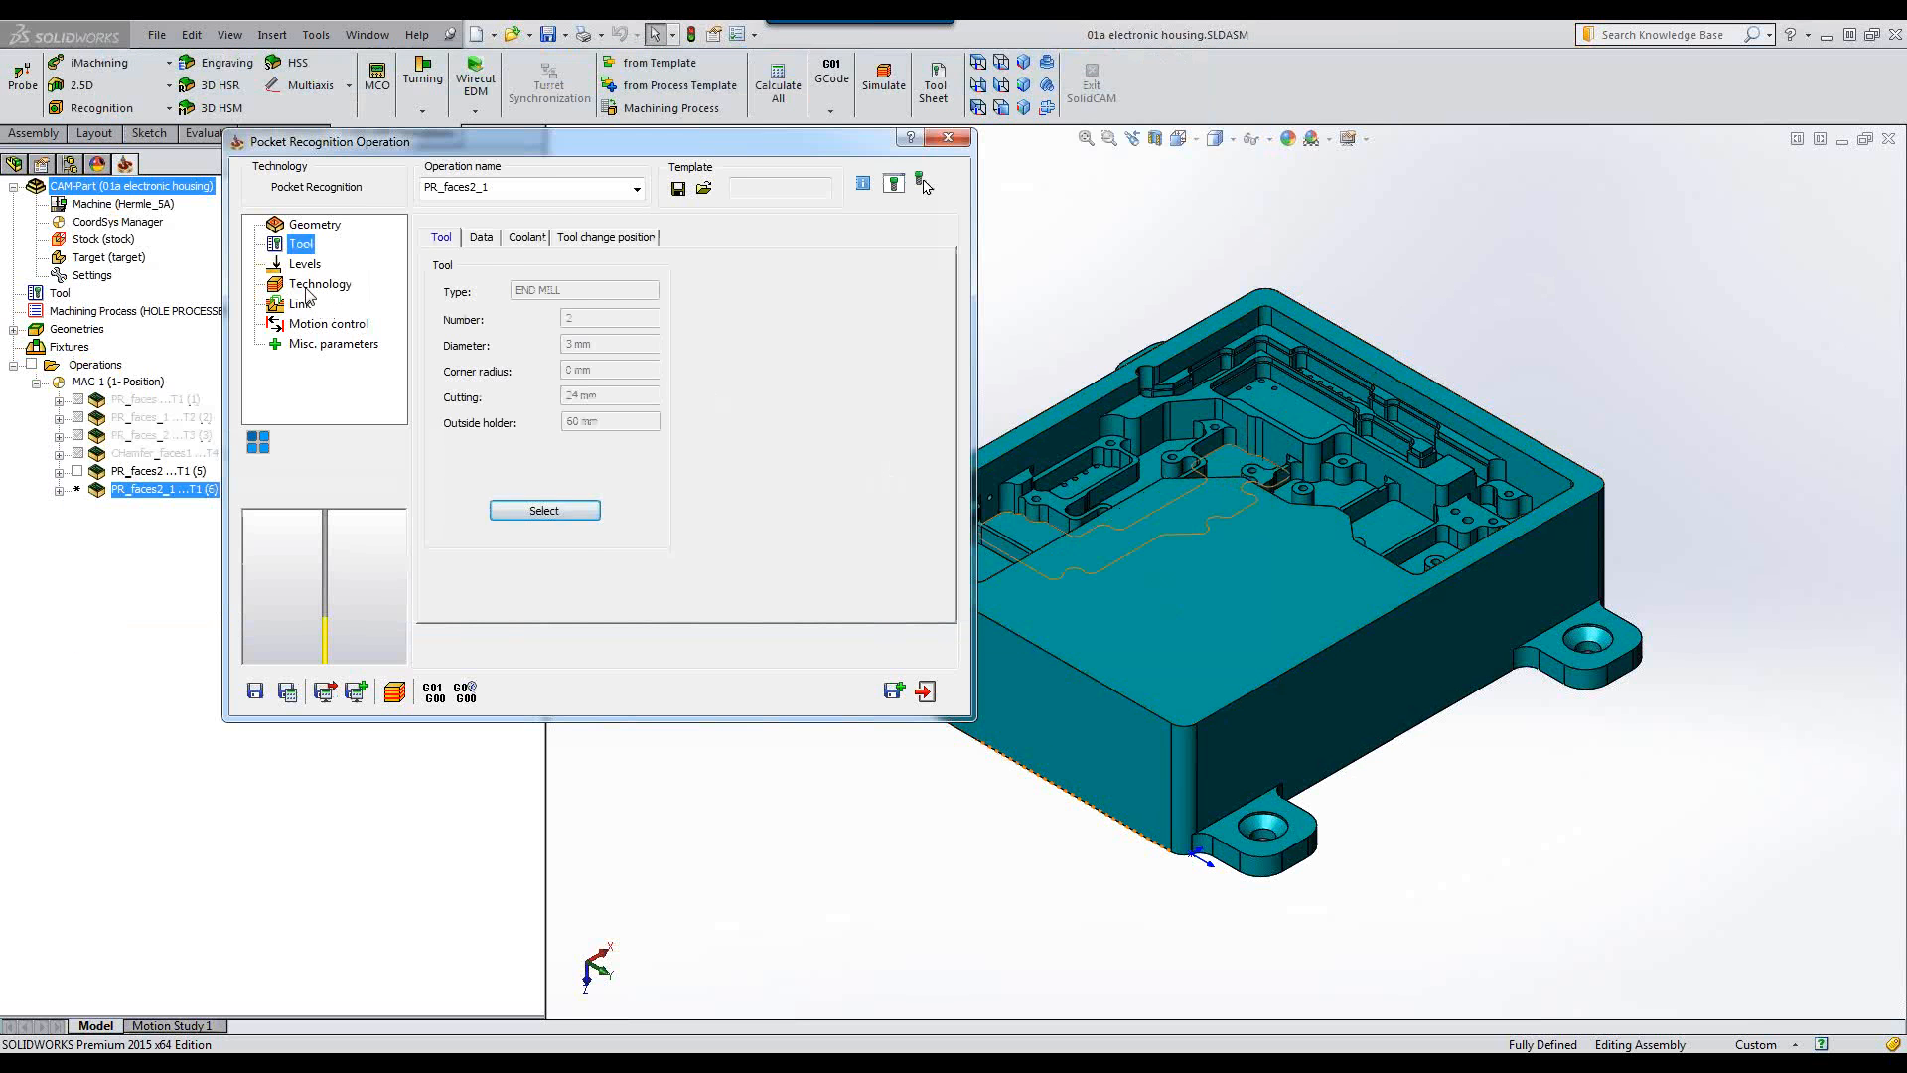
Set the copied operation's rest material option to Rest.
click(321, 285)
click(522, 486)
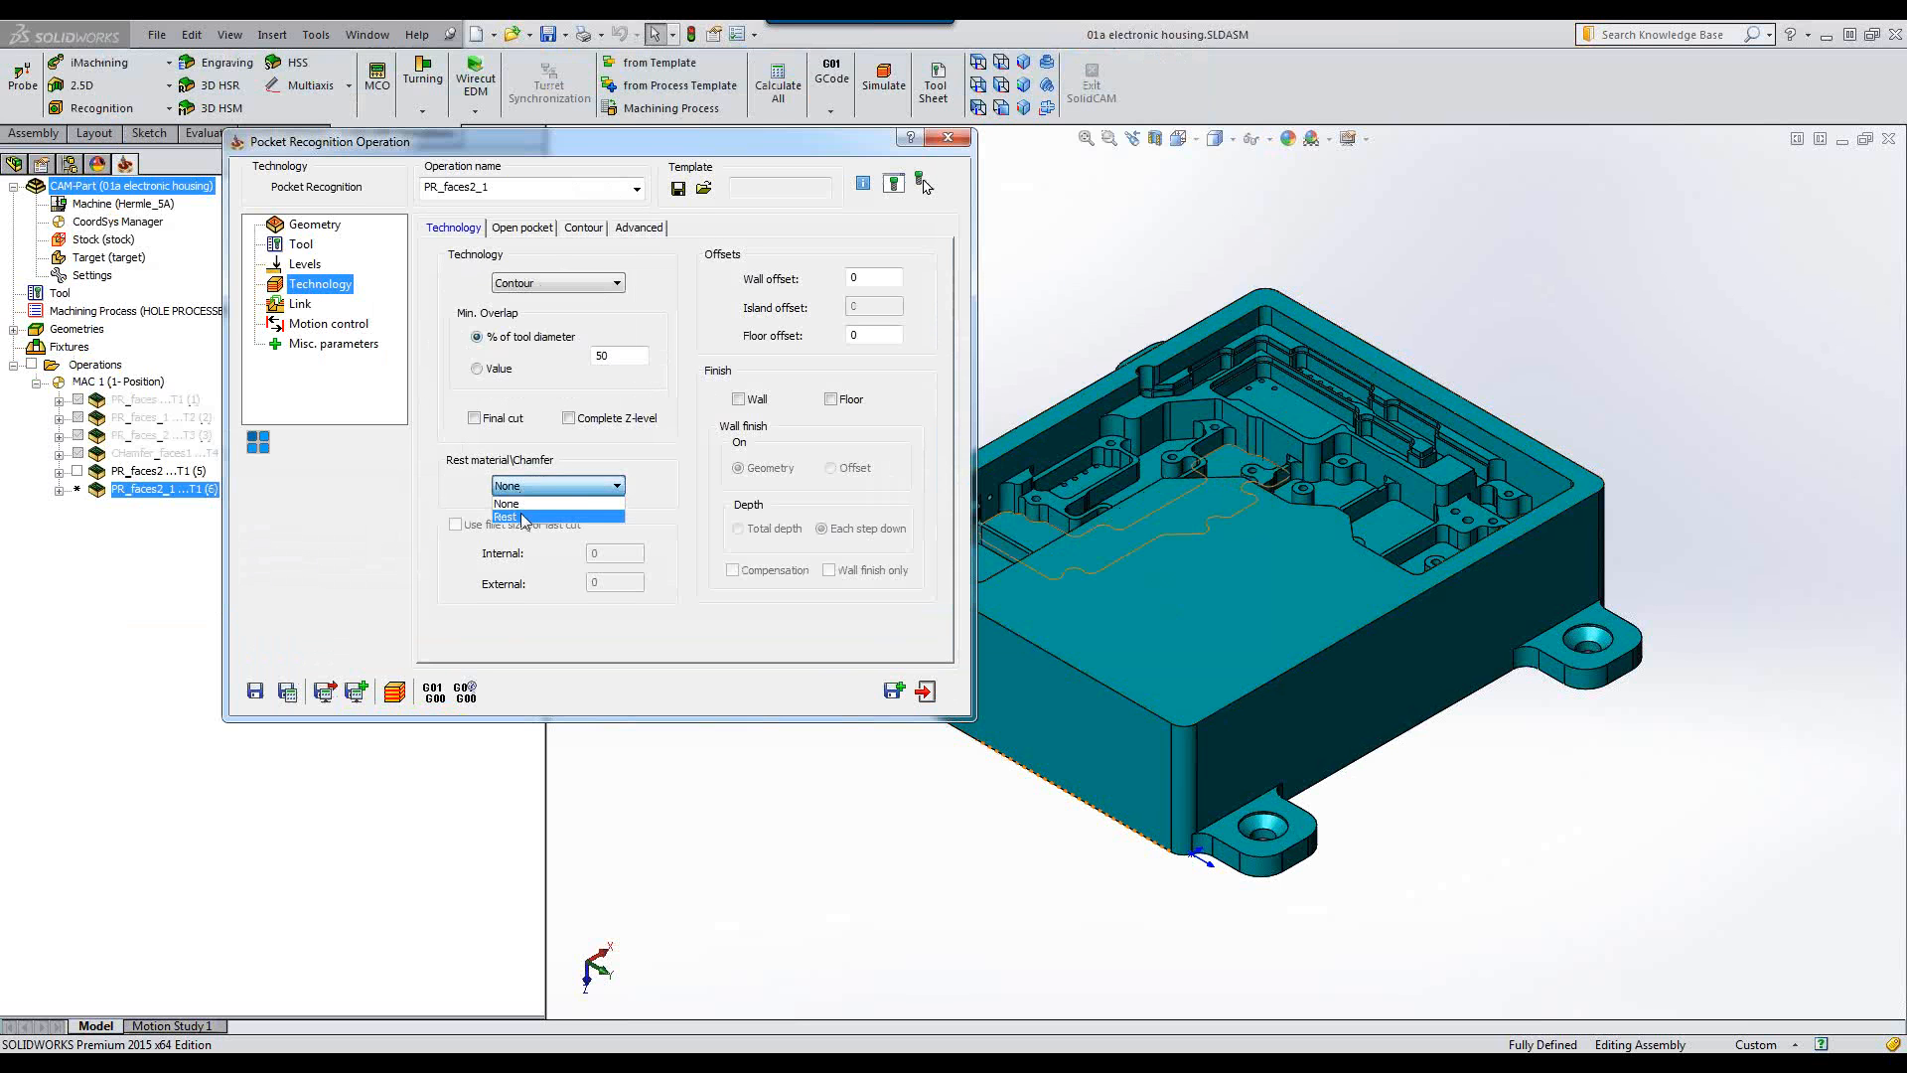
click(517, 516)
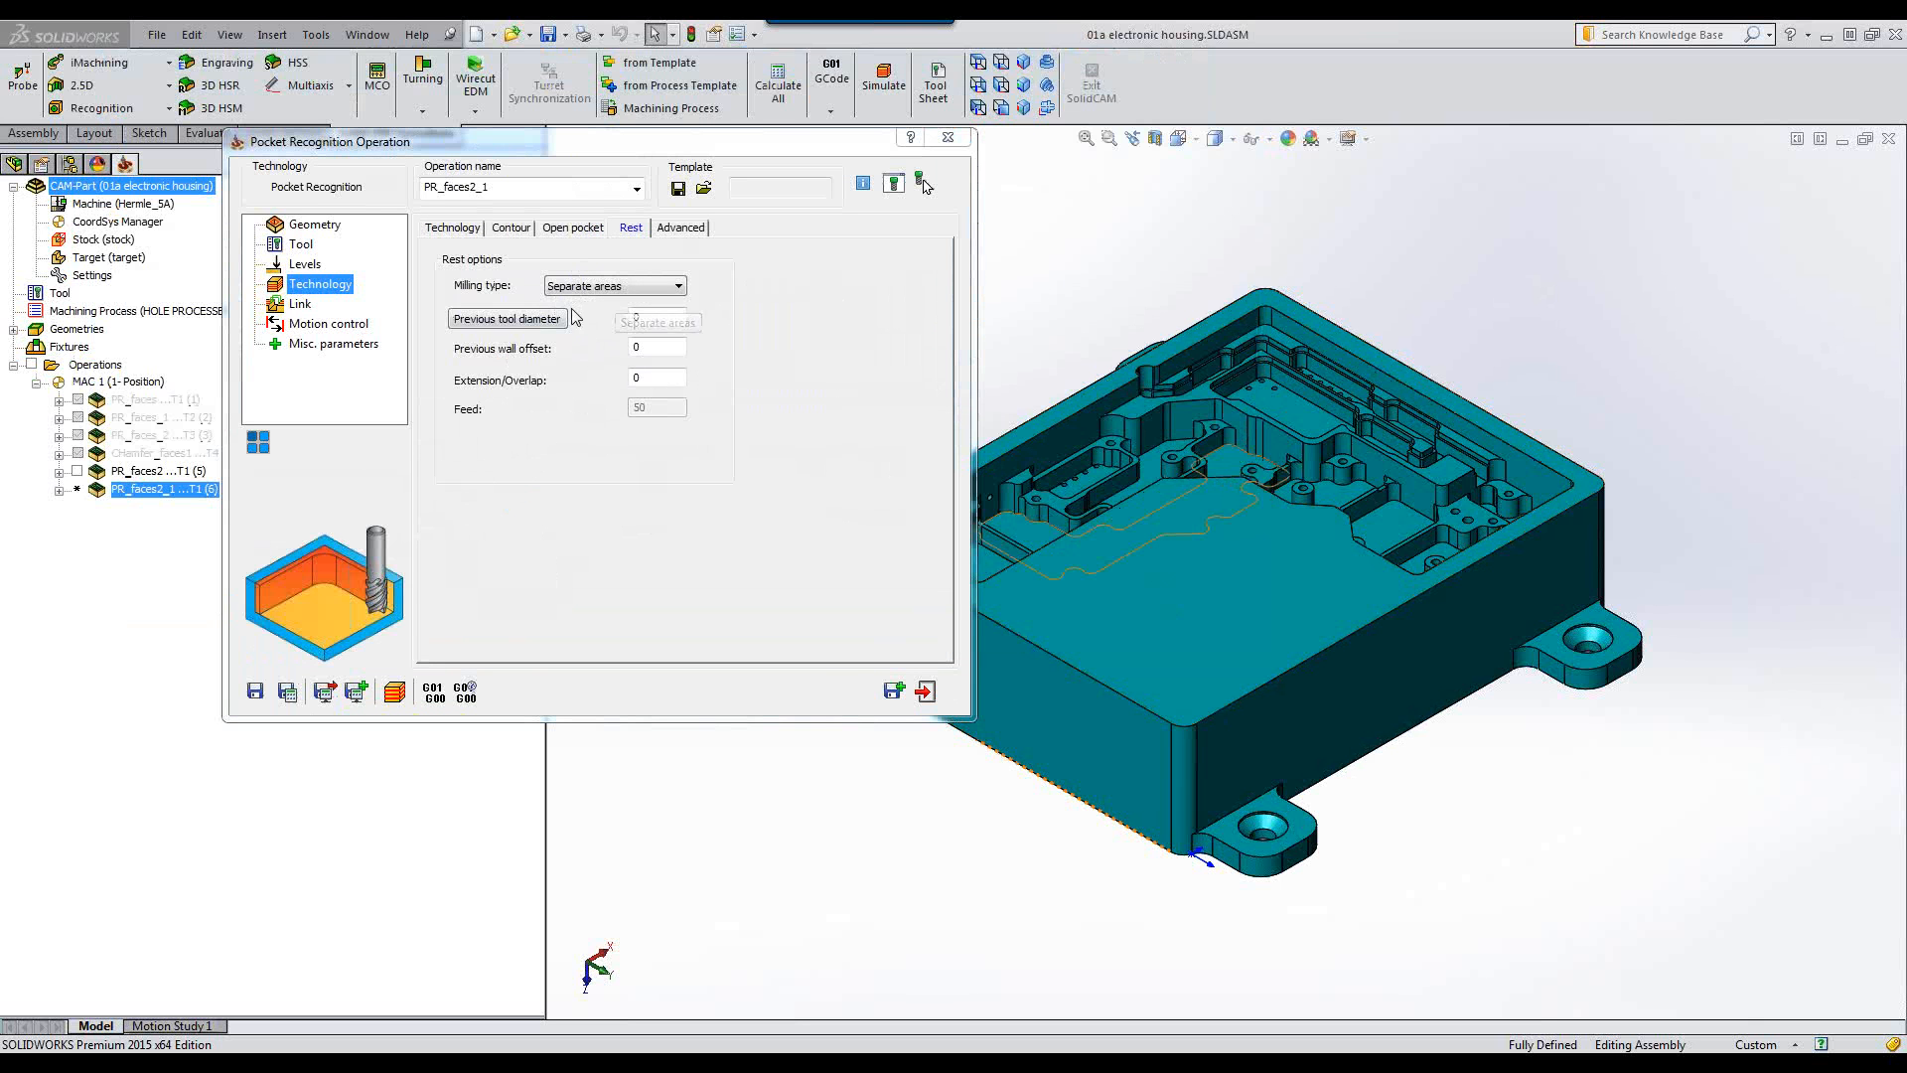
click(537, 324)
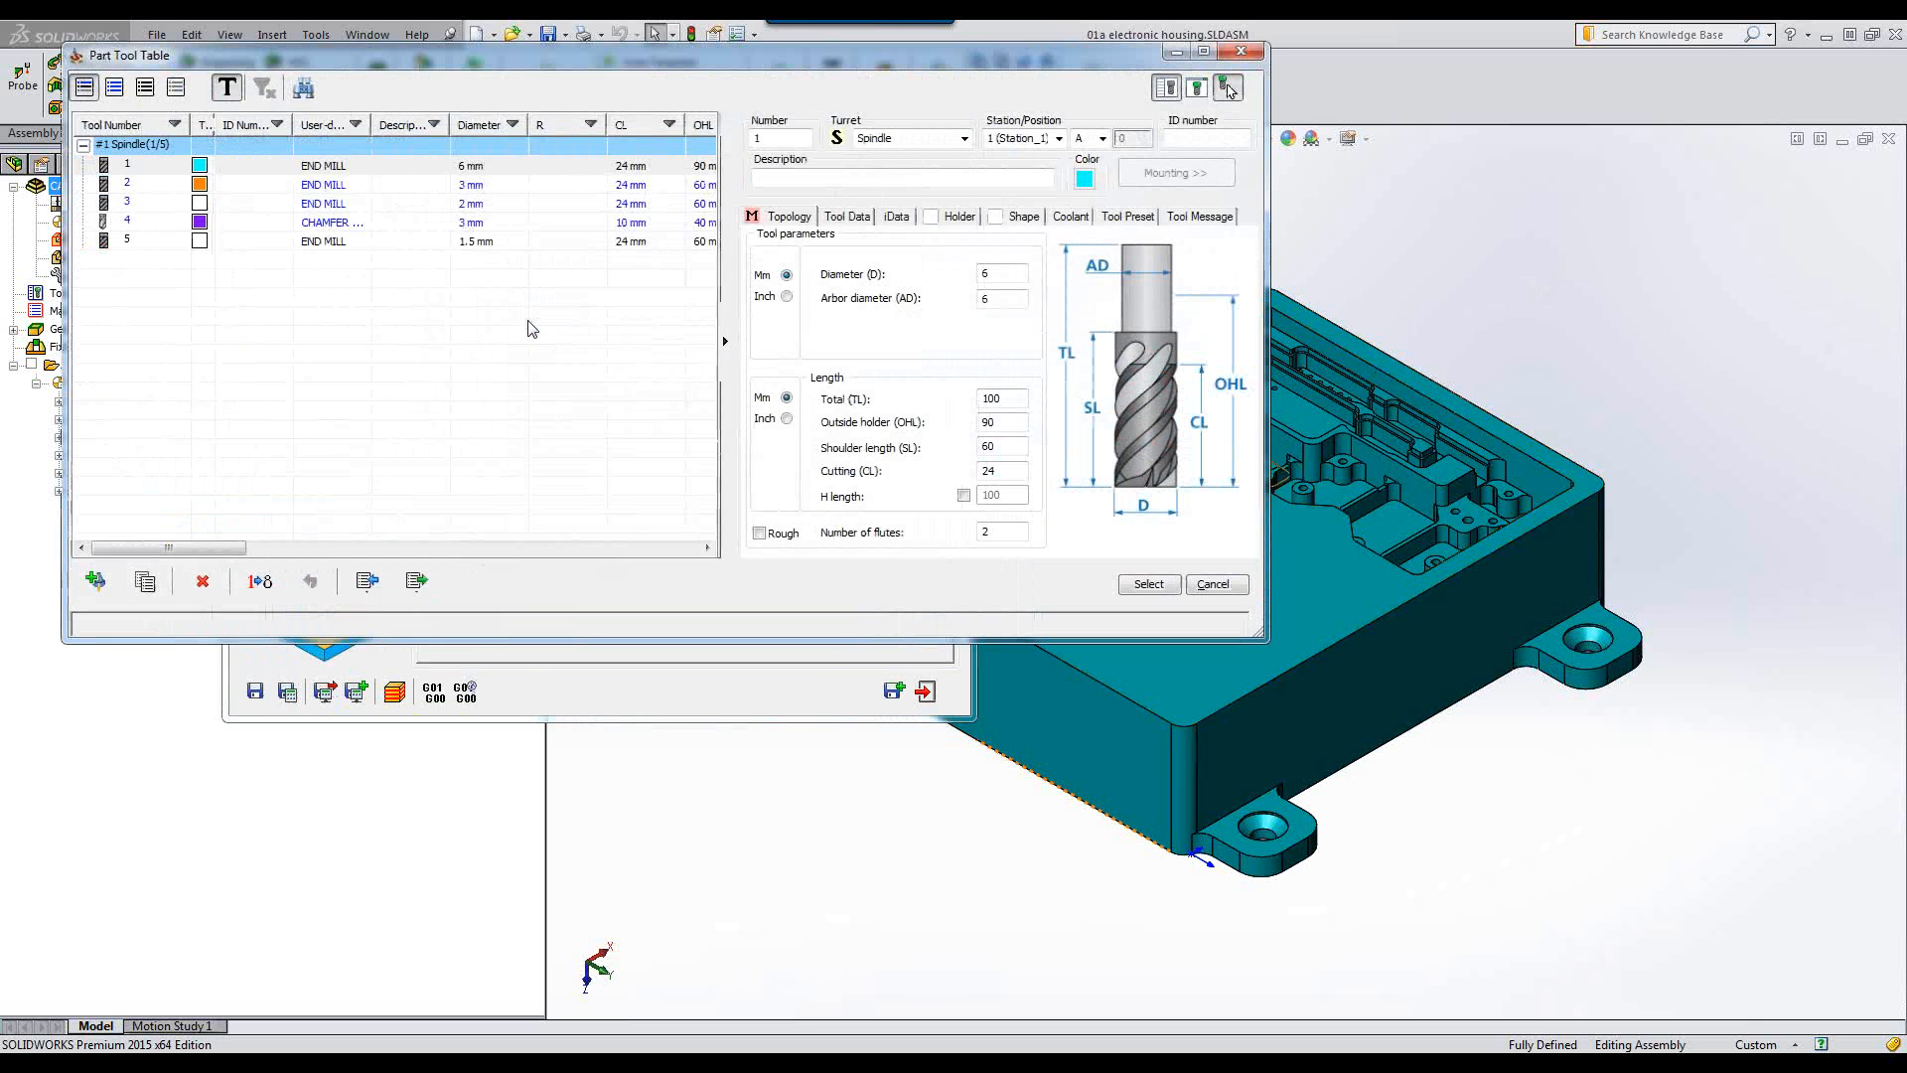
click(416, 186)
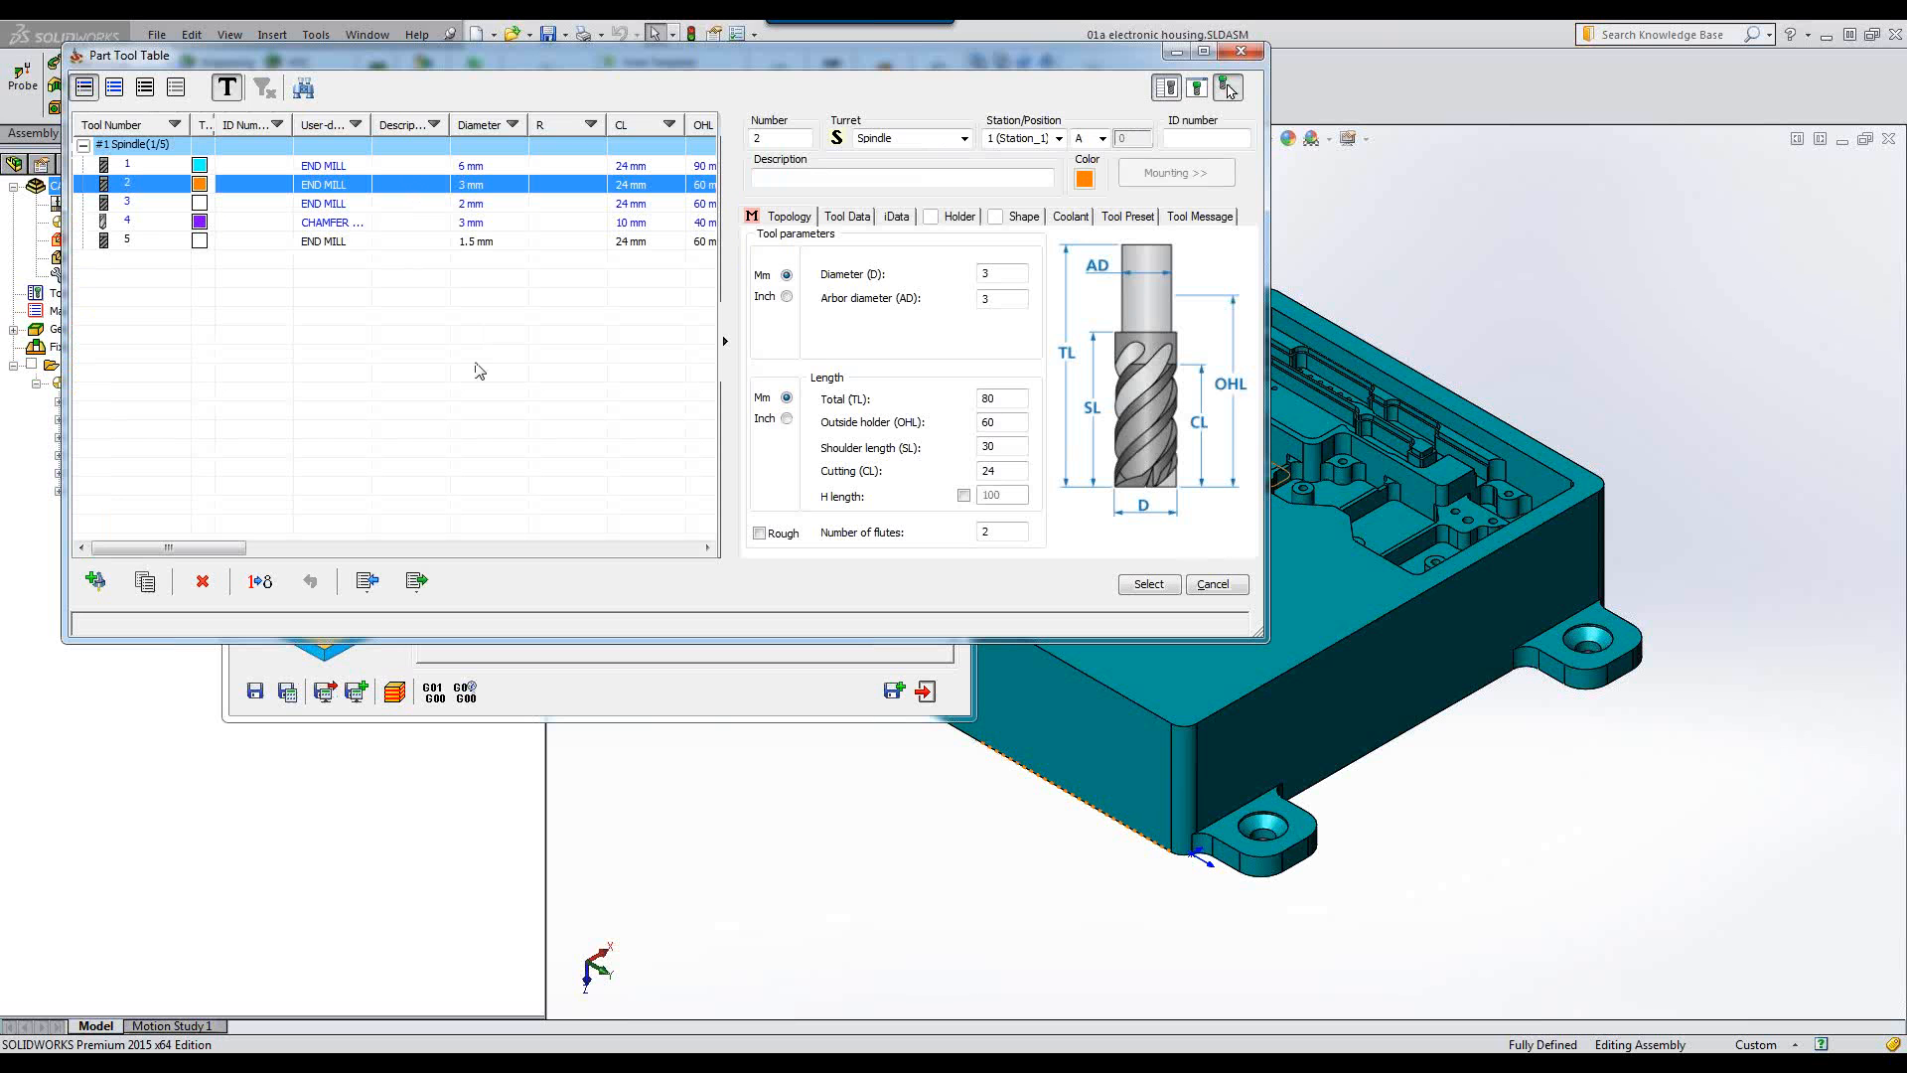
click(1149, 584)
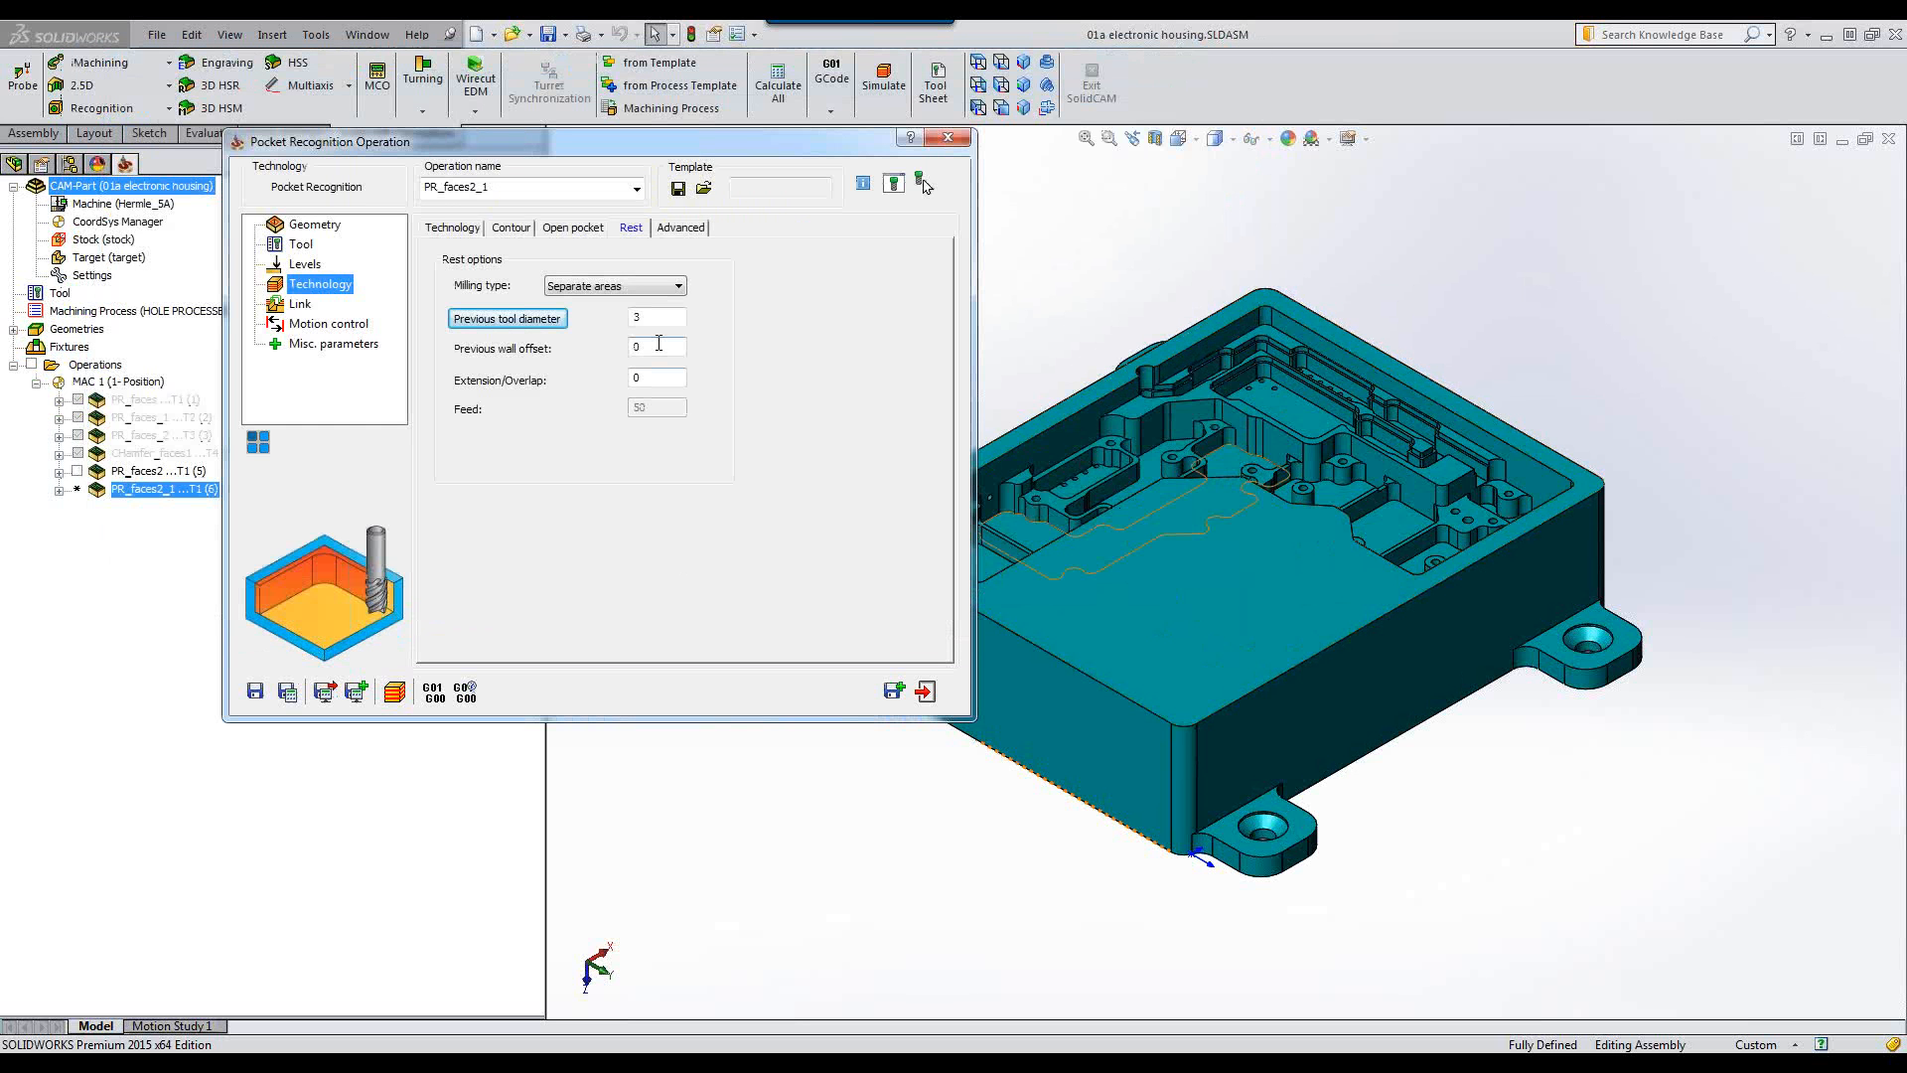
Take the 6 mm end mill as the previous tool diameter for rest machining, and save and calculate the operation.
click(547, 320)
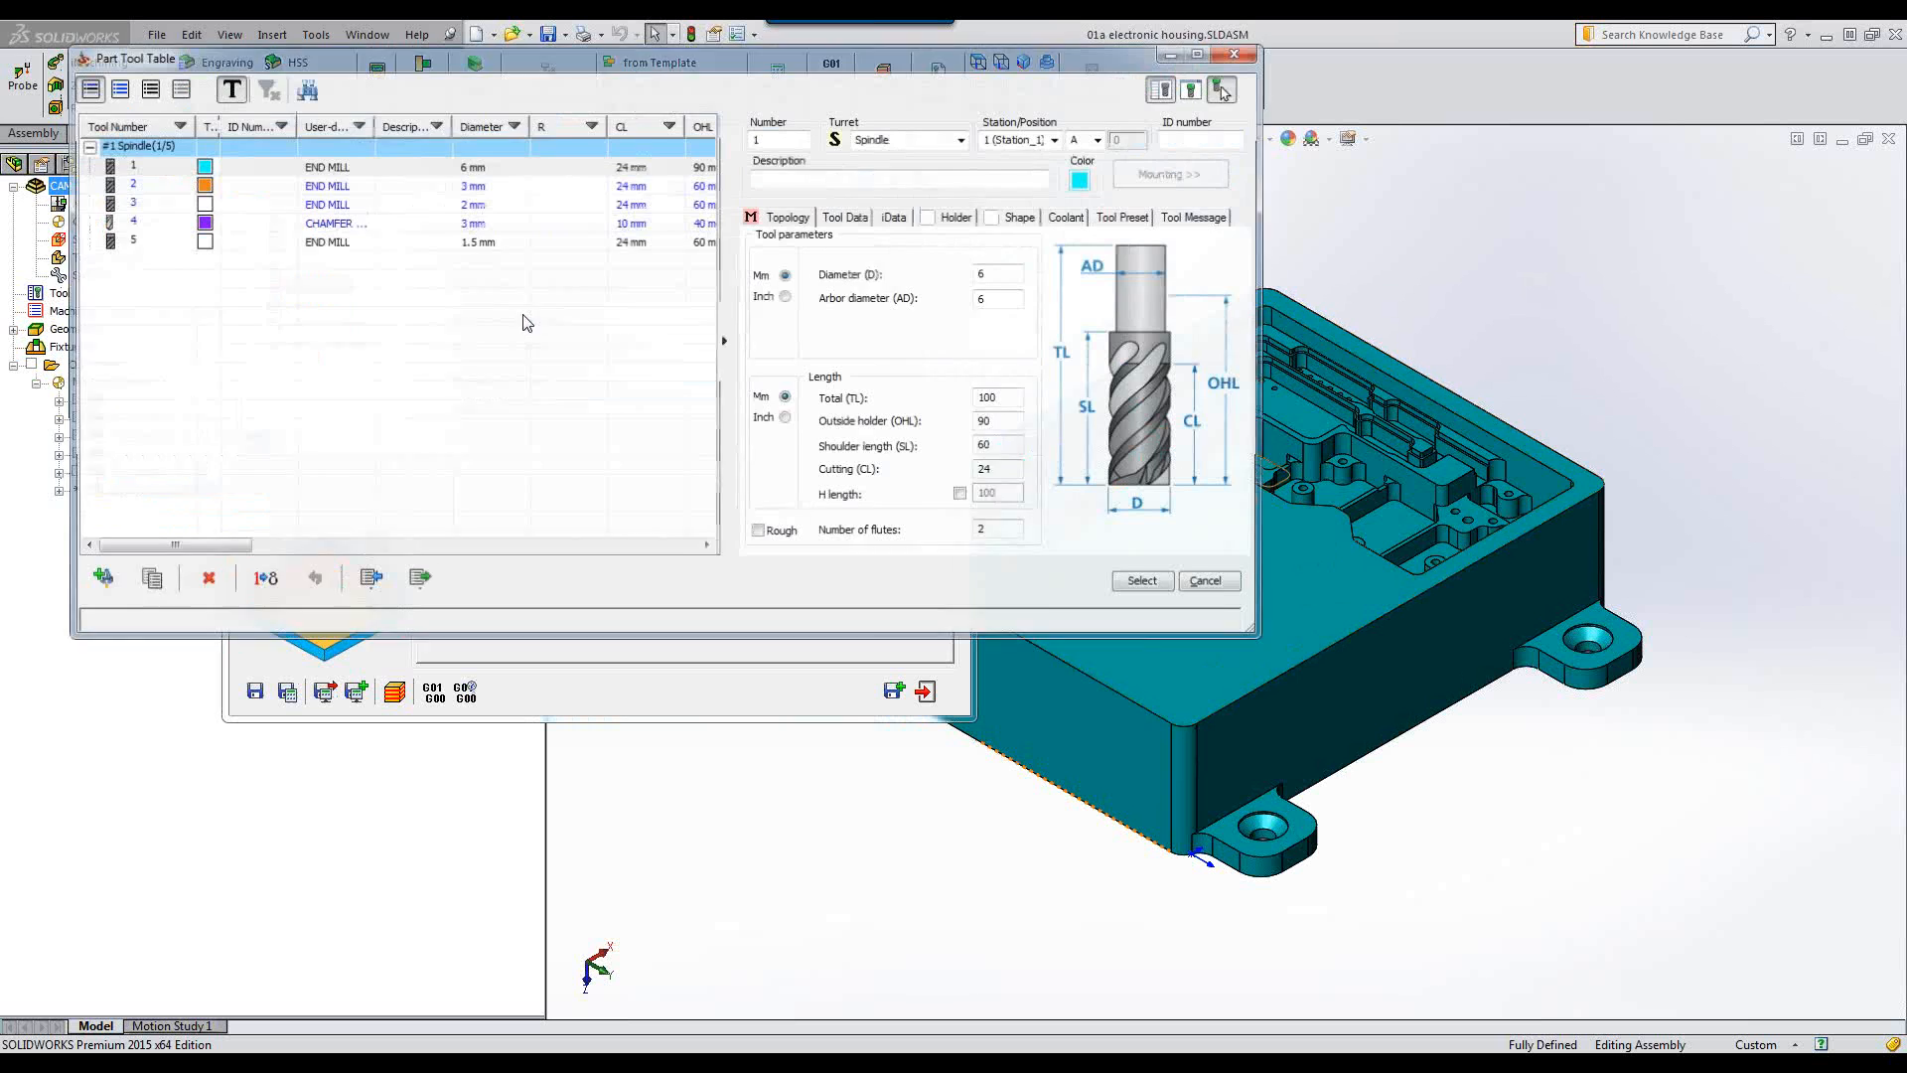
click(1148, 586)
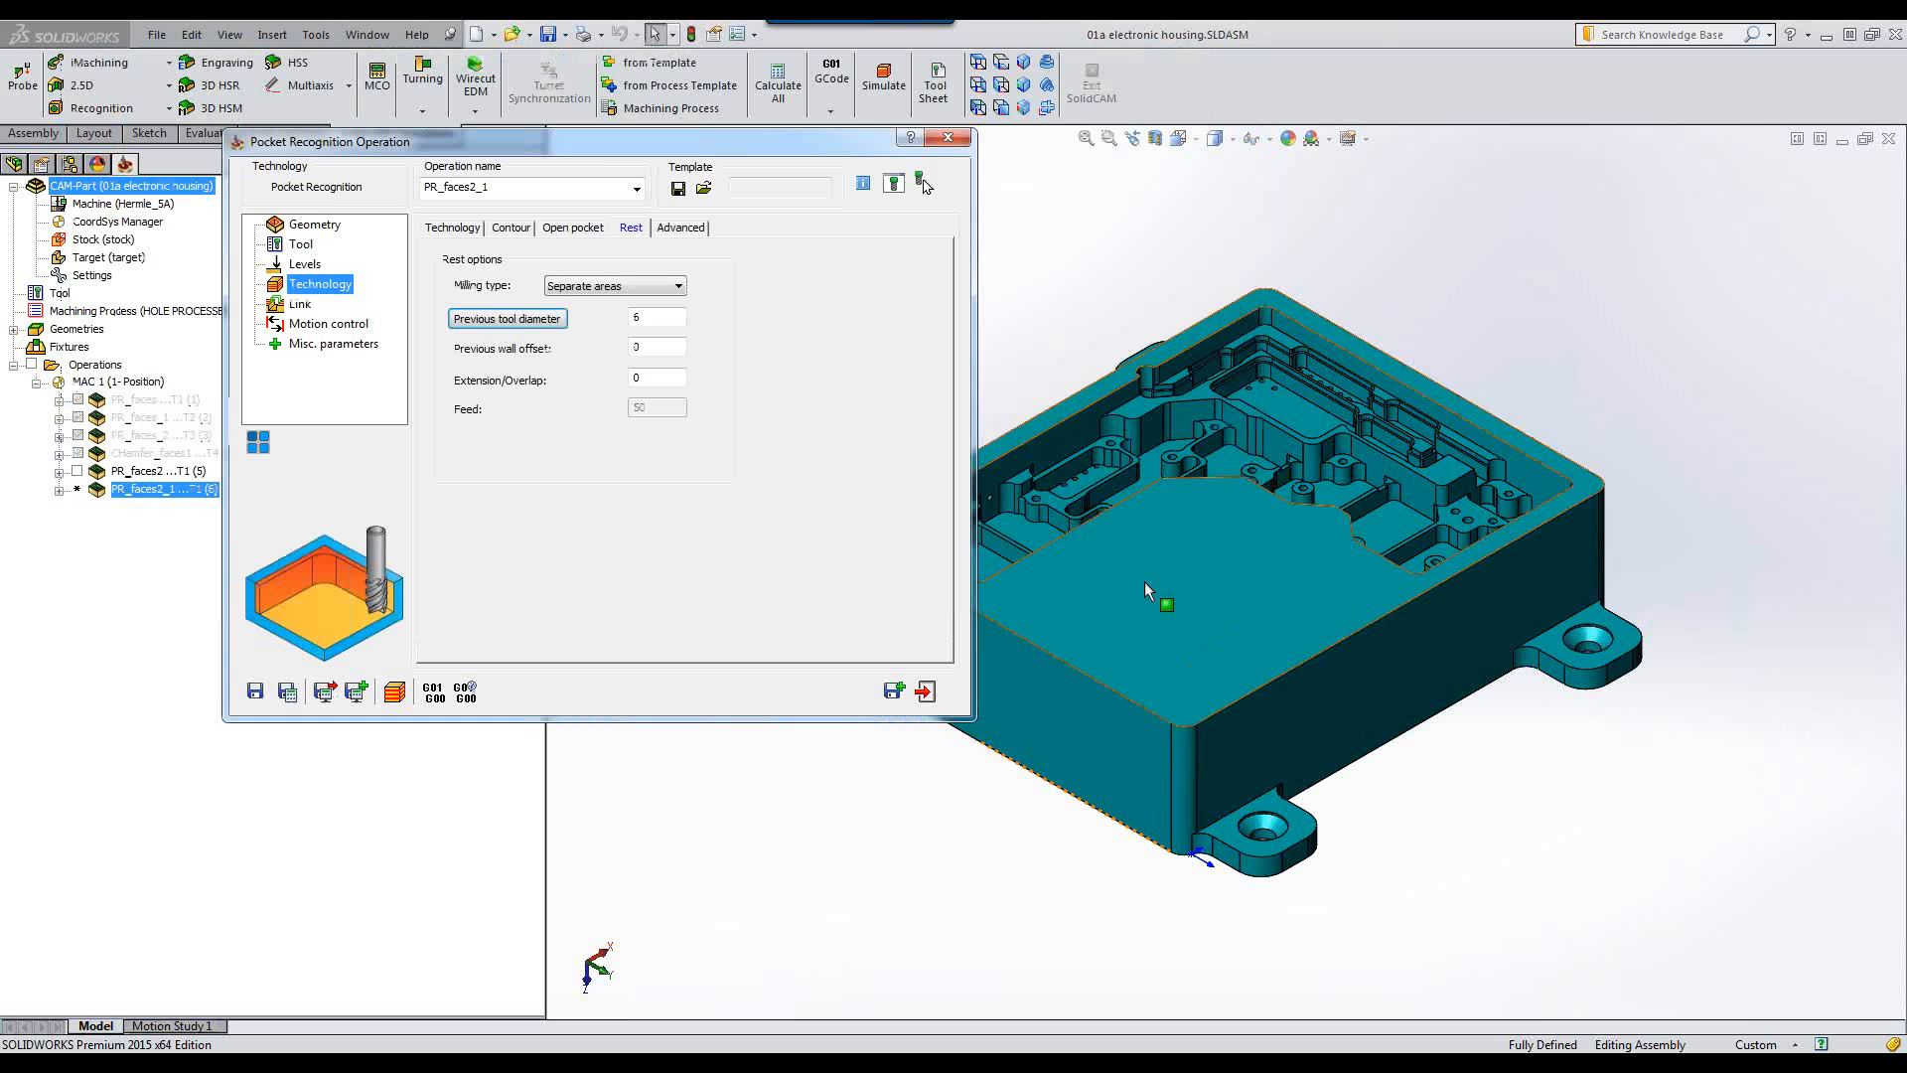
click(288, 692)
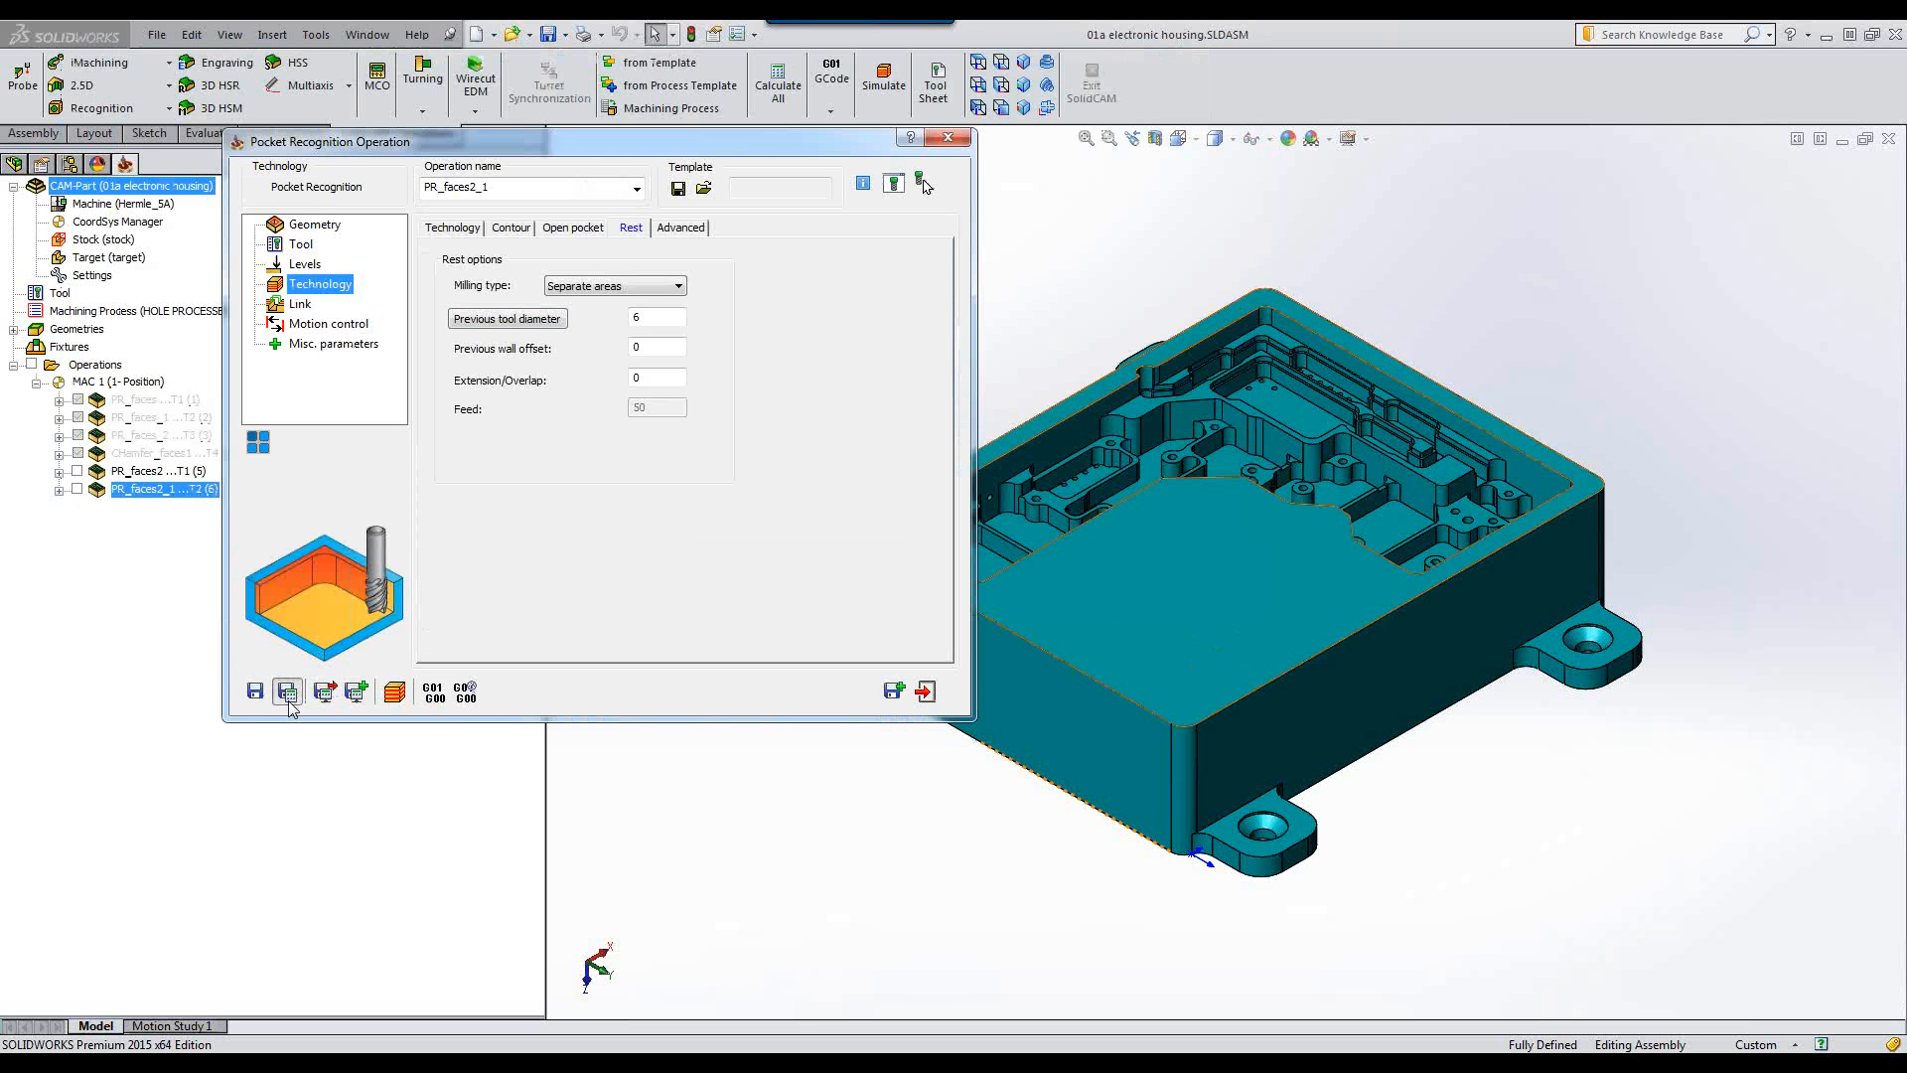
Simulate the 3 mm rest operation in SolidVerify at increased speed and inspect the machined pocket corners.
click(396, 692)
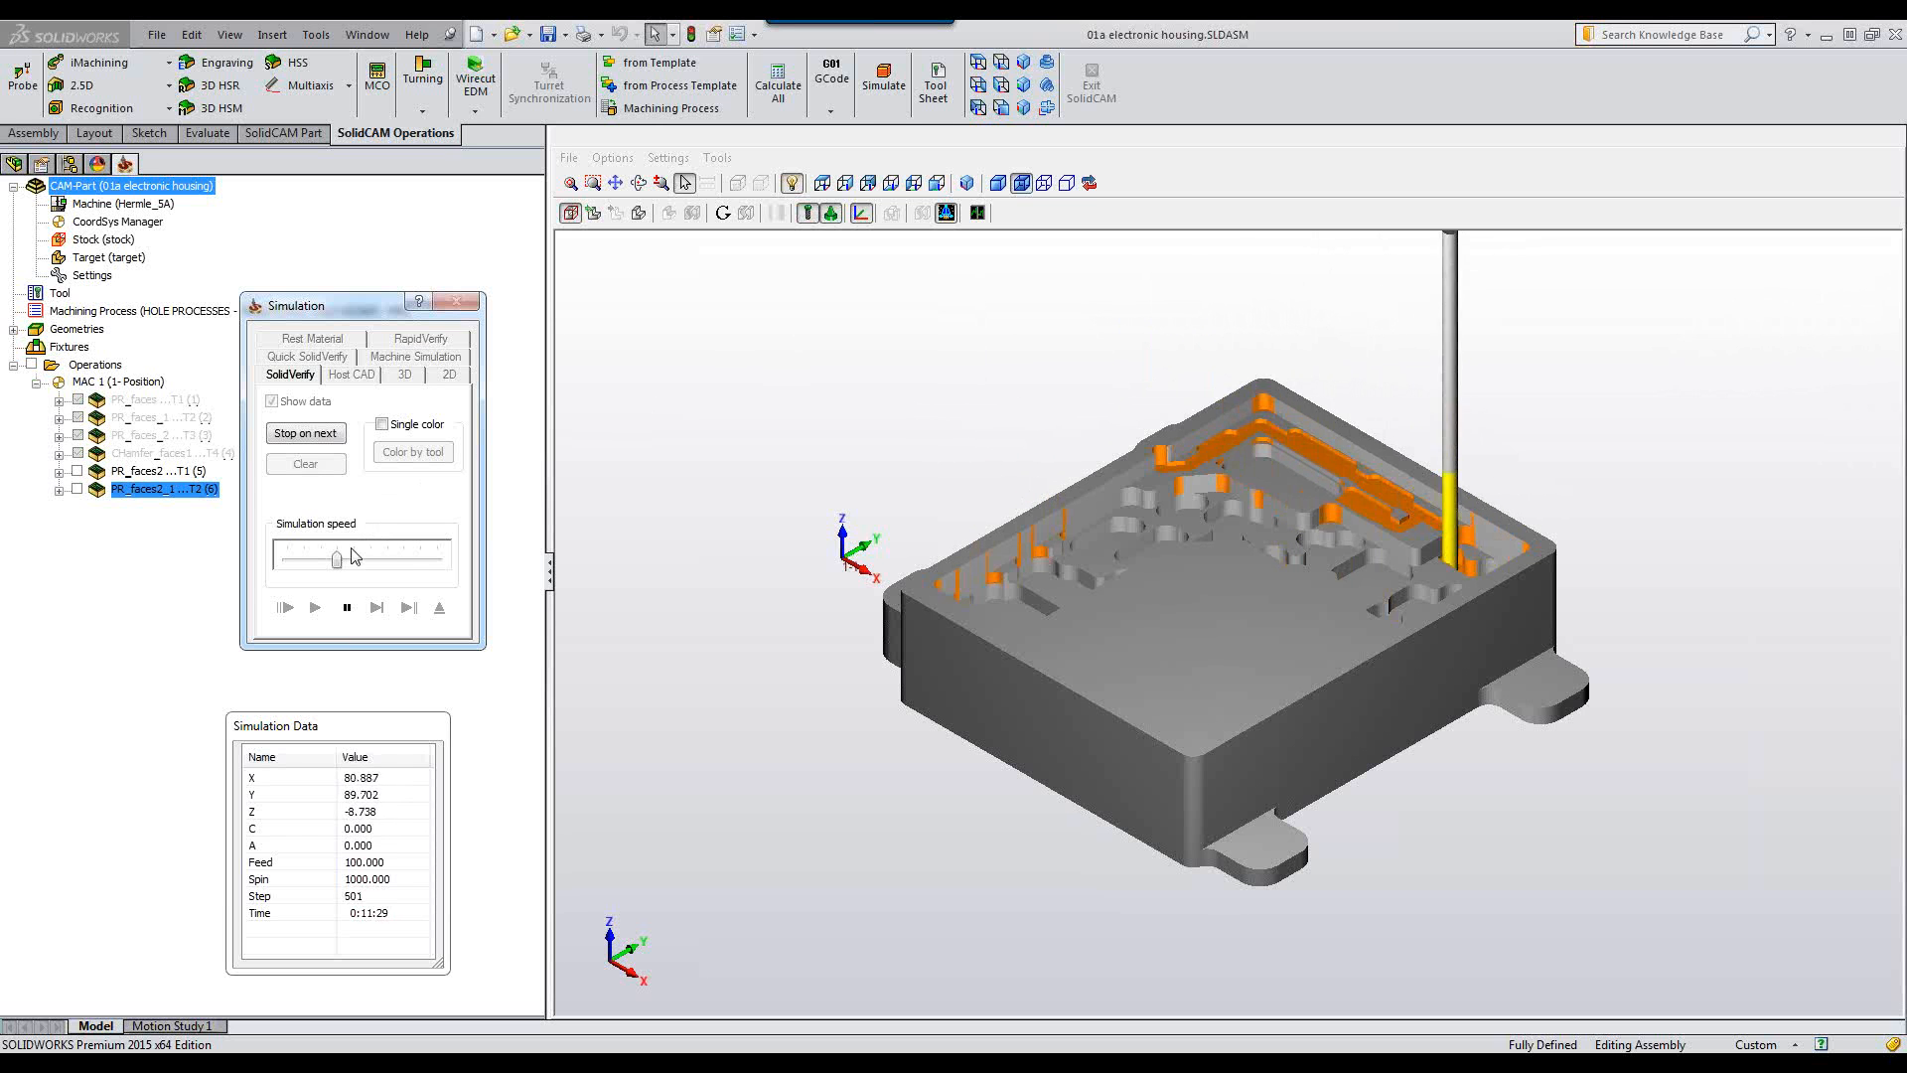
drag(337, 560, 487, 557)
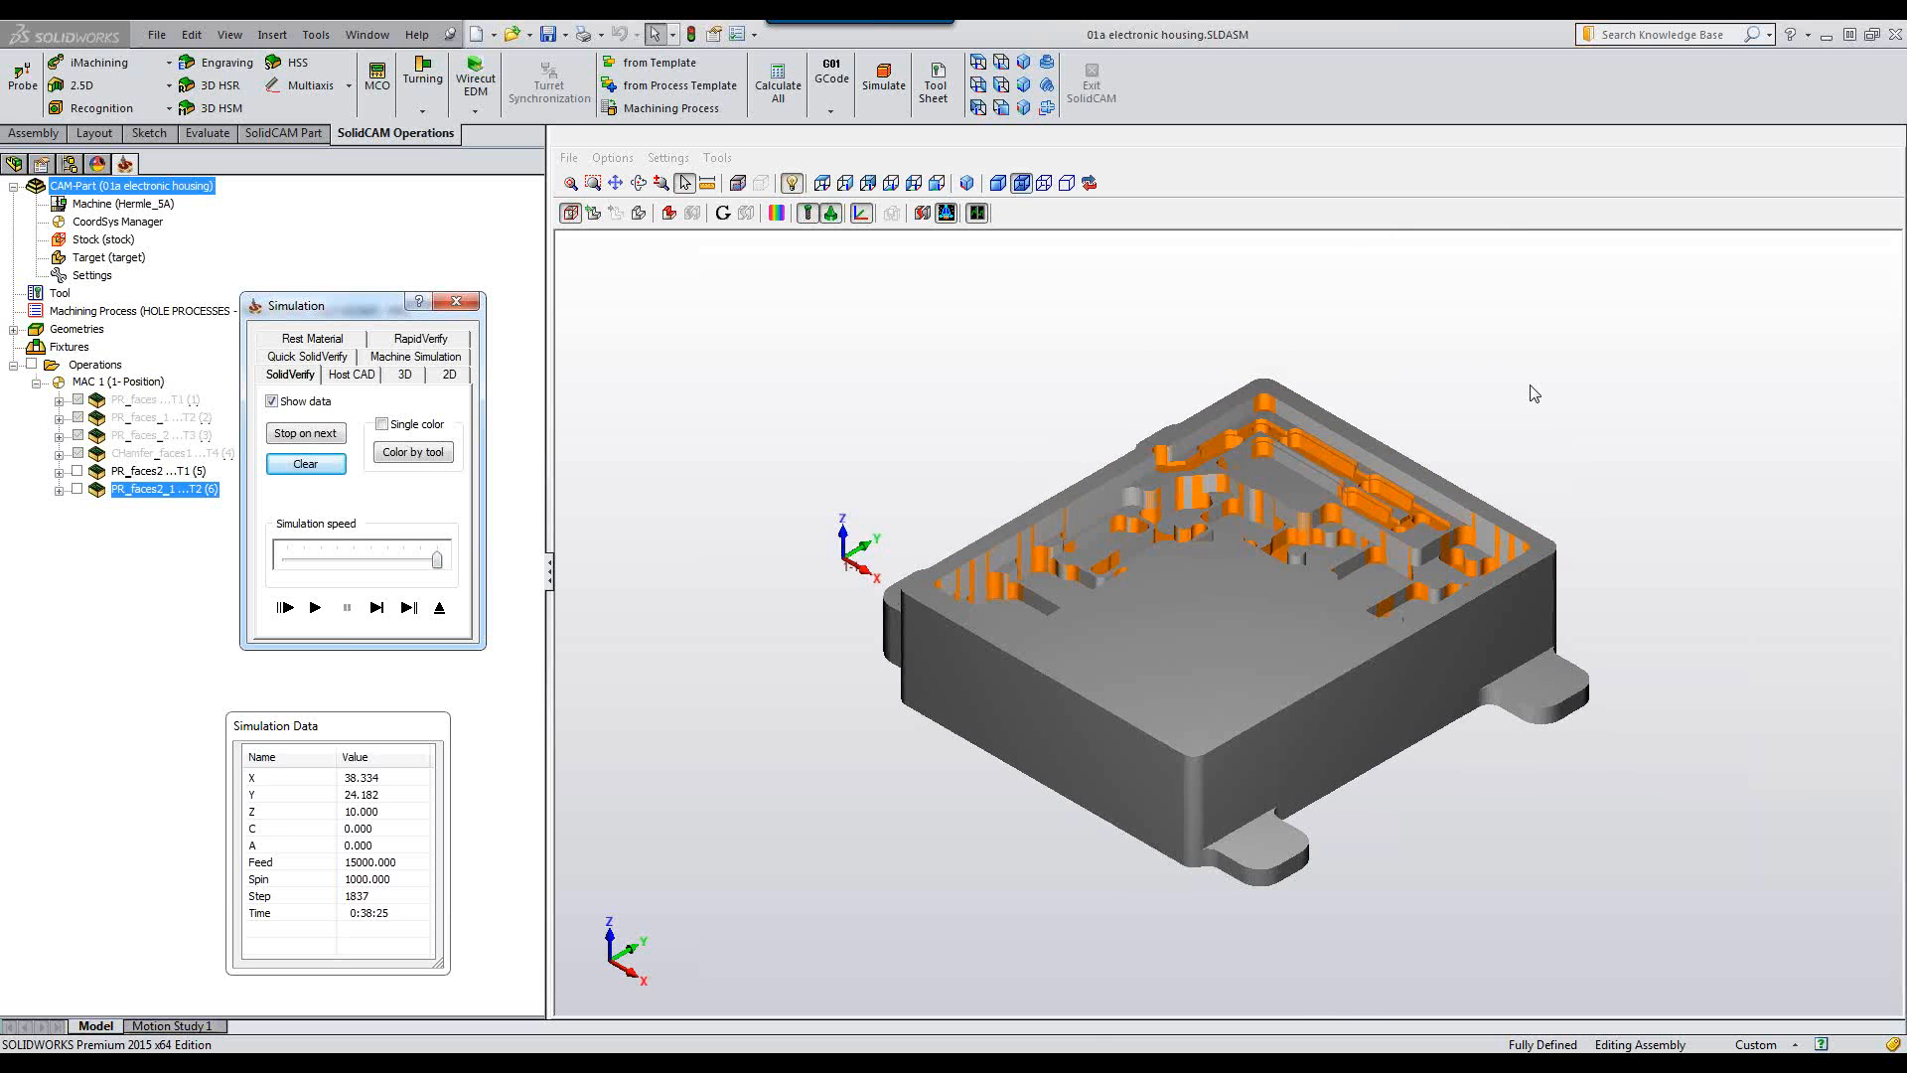
scroll(1500, 541, up, 3)
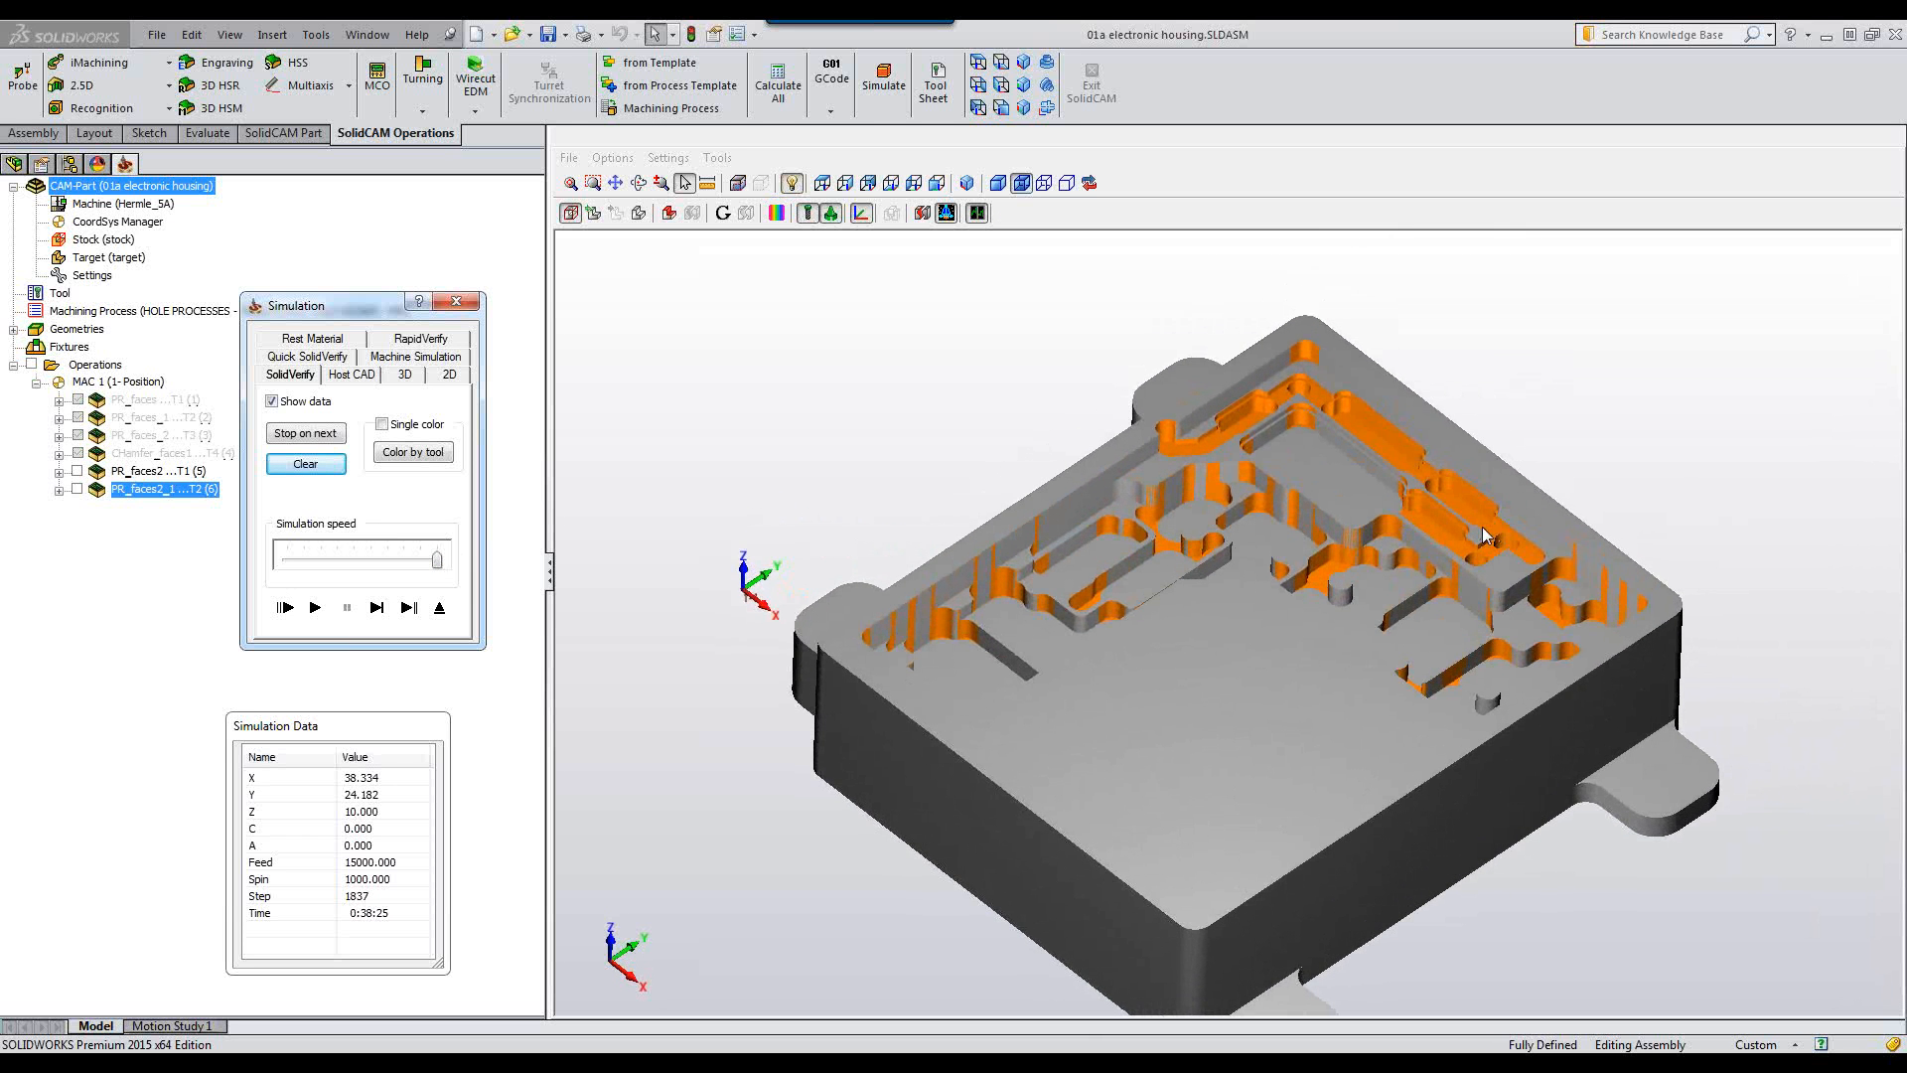
click(439, 608)
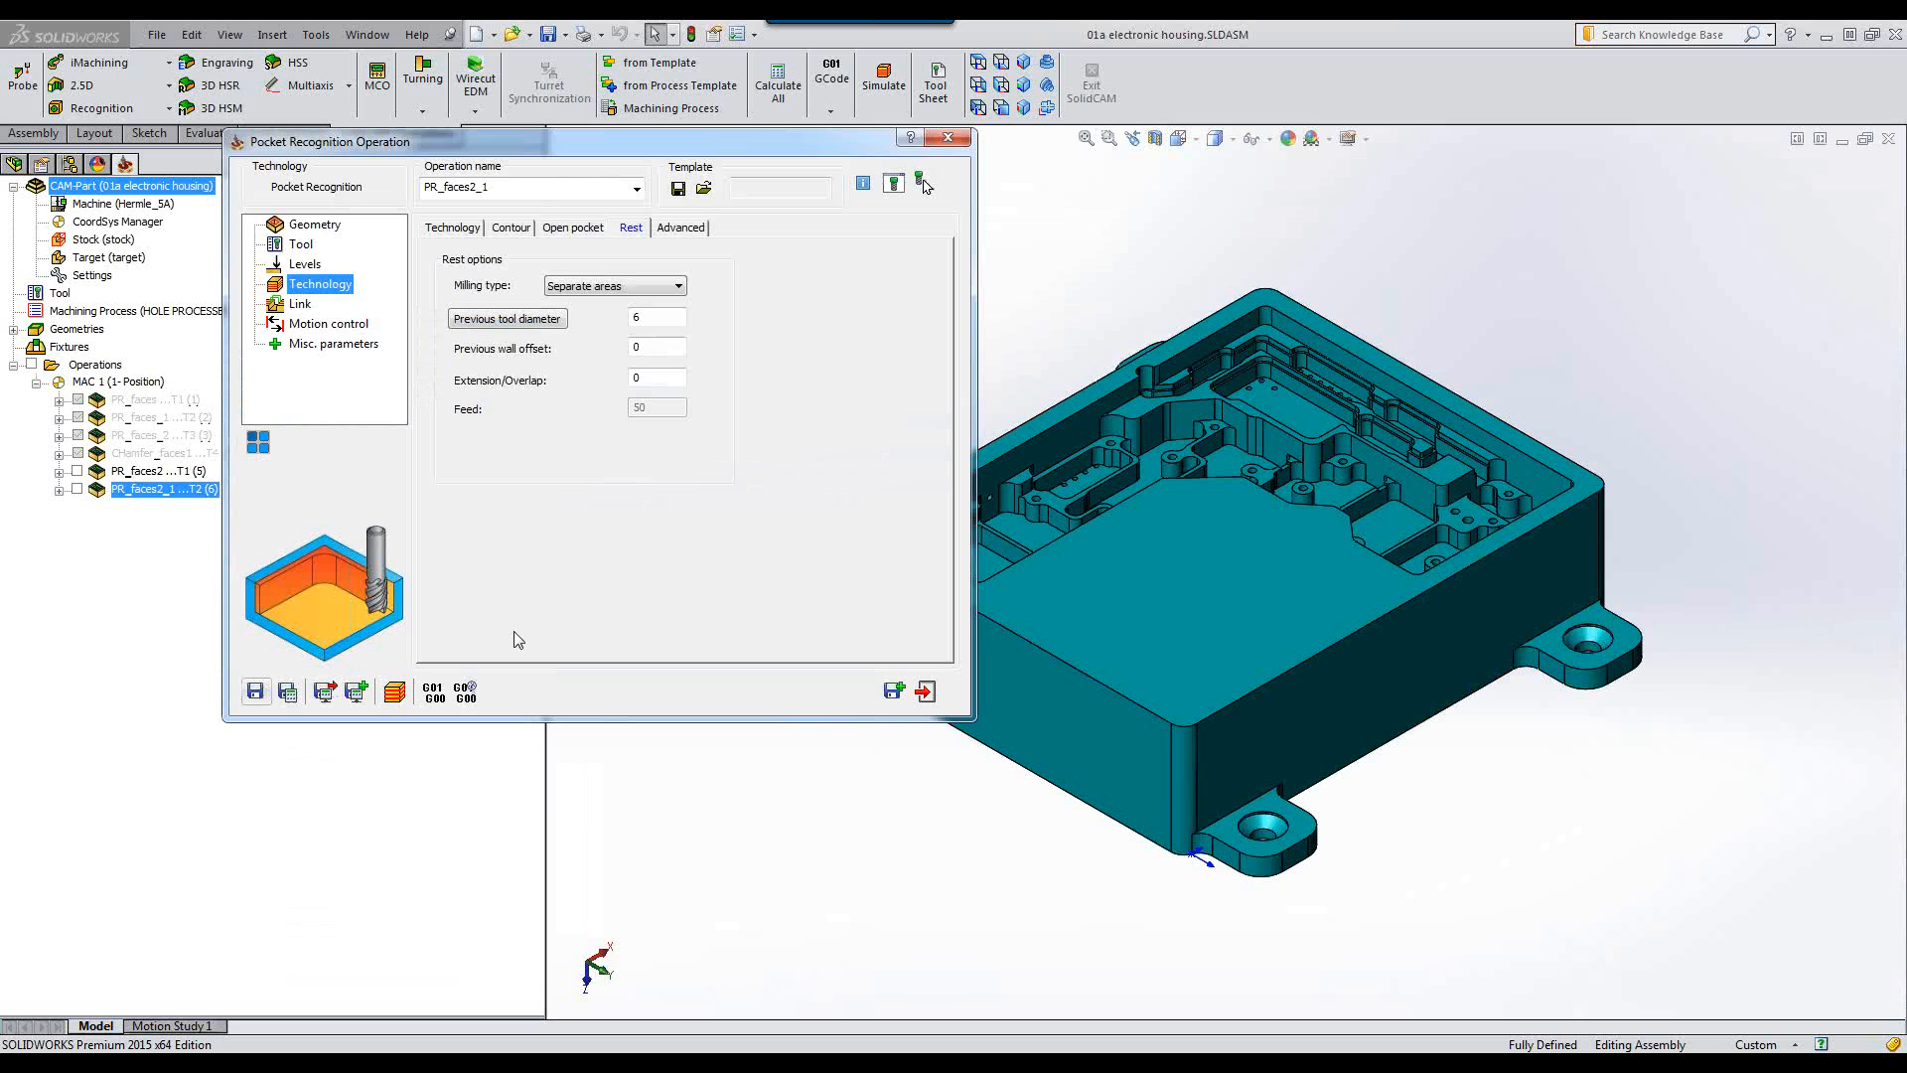
Save and copy the rest operation, and assign tool 3, the 2 mm end mill, to the new copy.
click(894, 691)
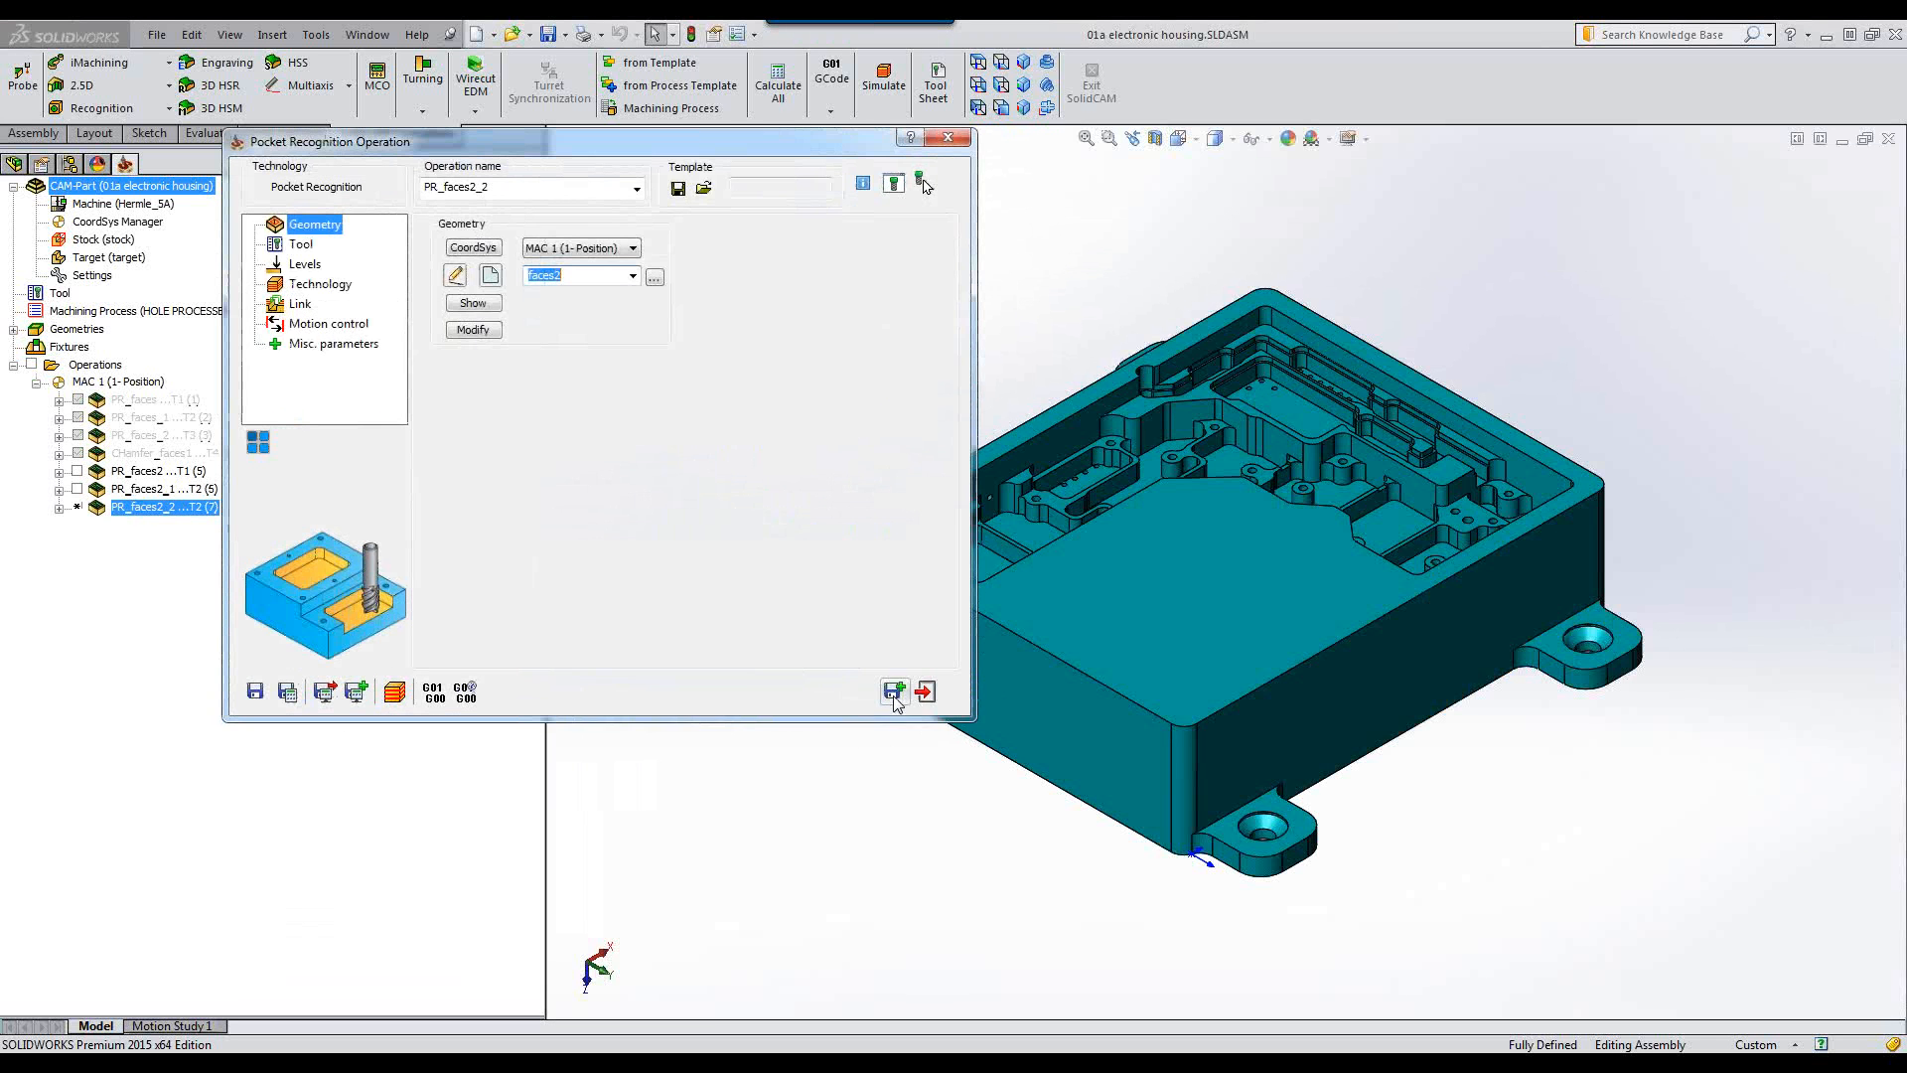
click(301, 244)
click(544, 509)
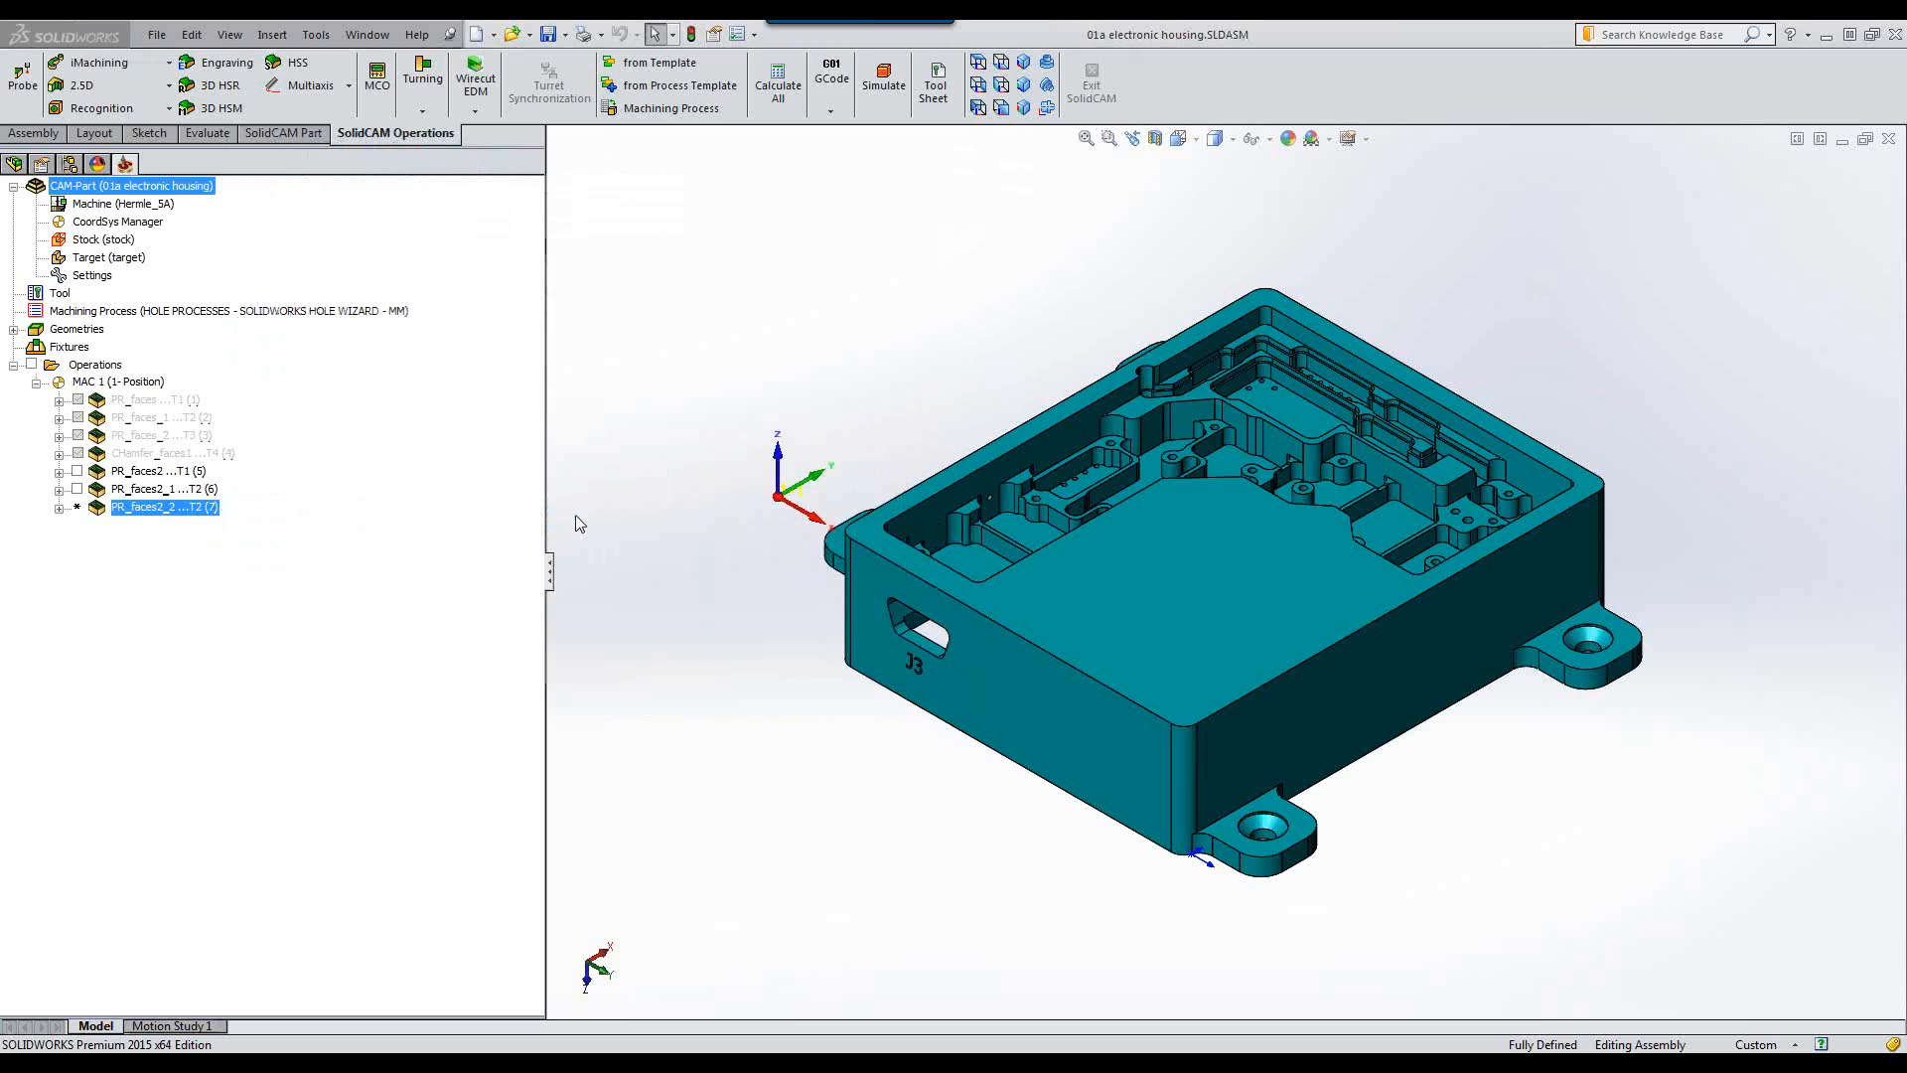
click(390, 205)
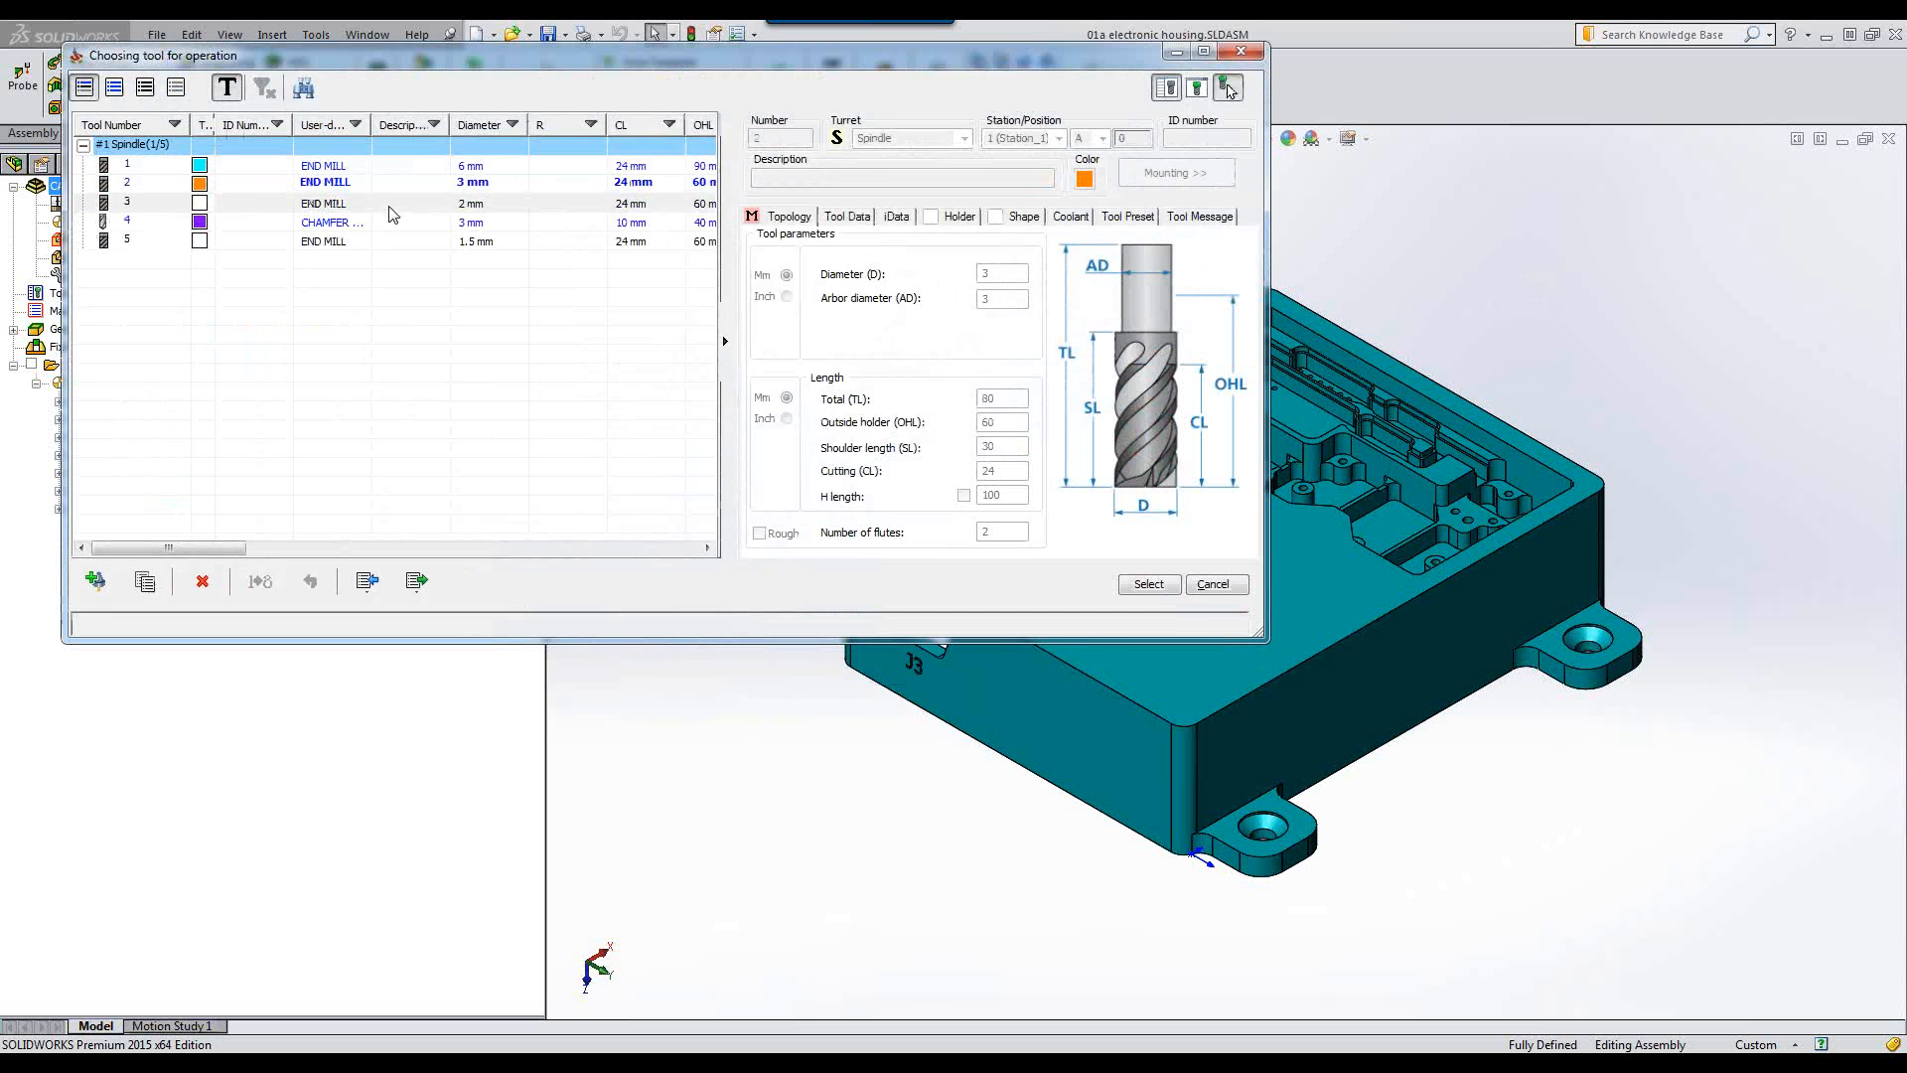
click(1150, 585)
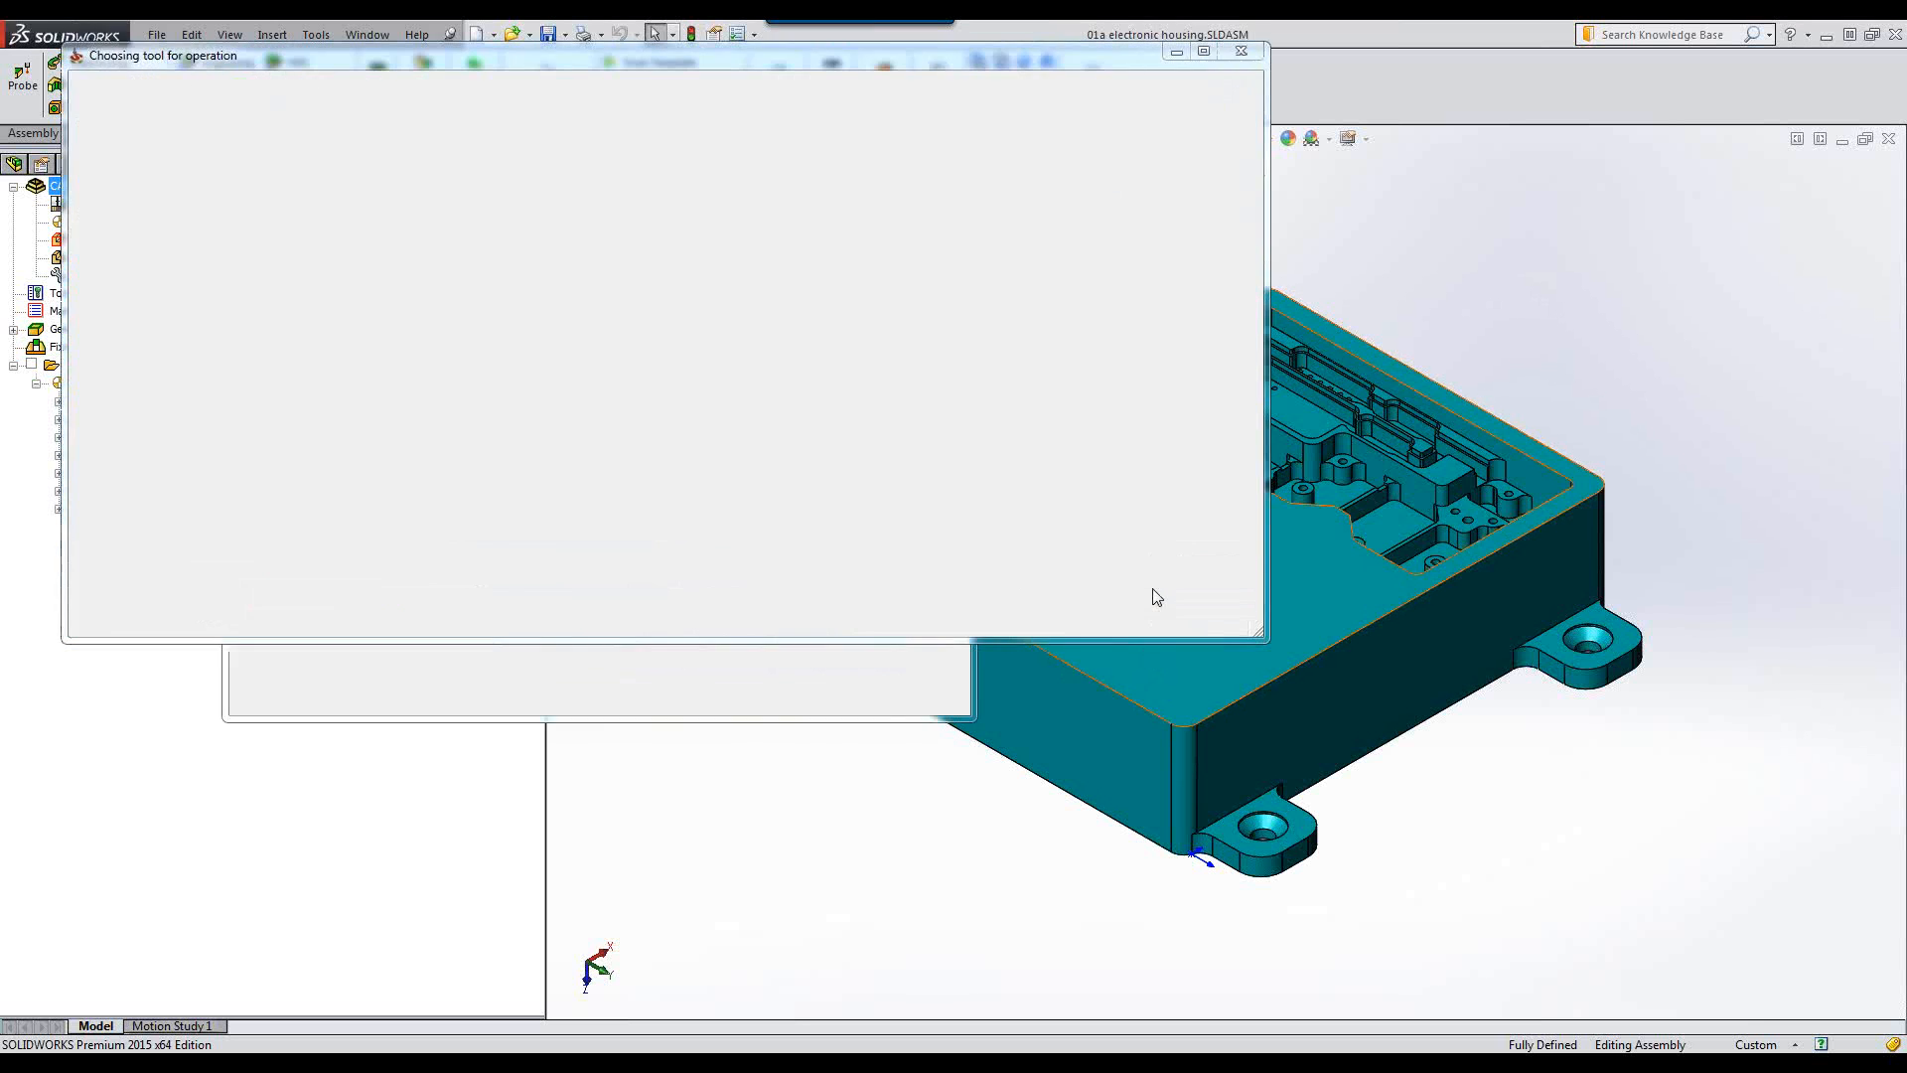
Set the previous tool diameter in the rest options to 3, and save and calculate the operation.
click(307, 285)
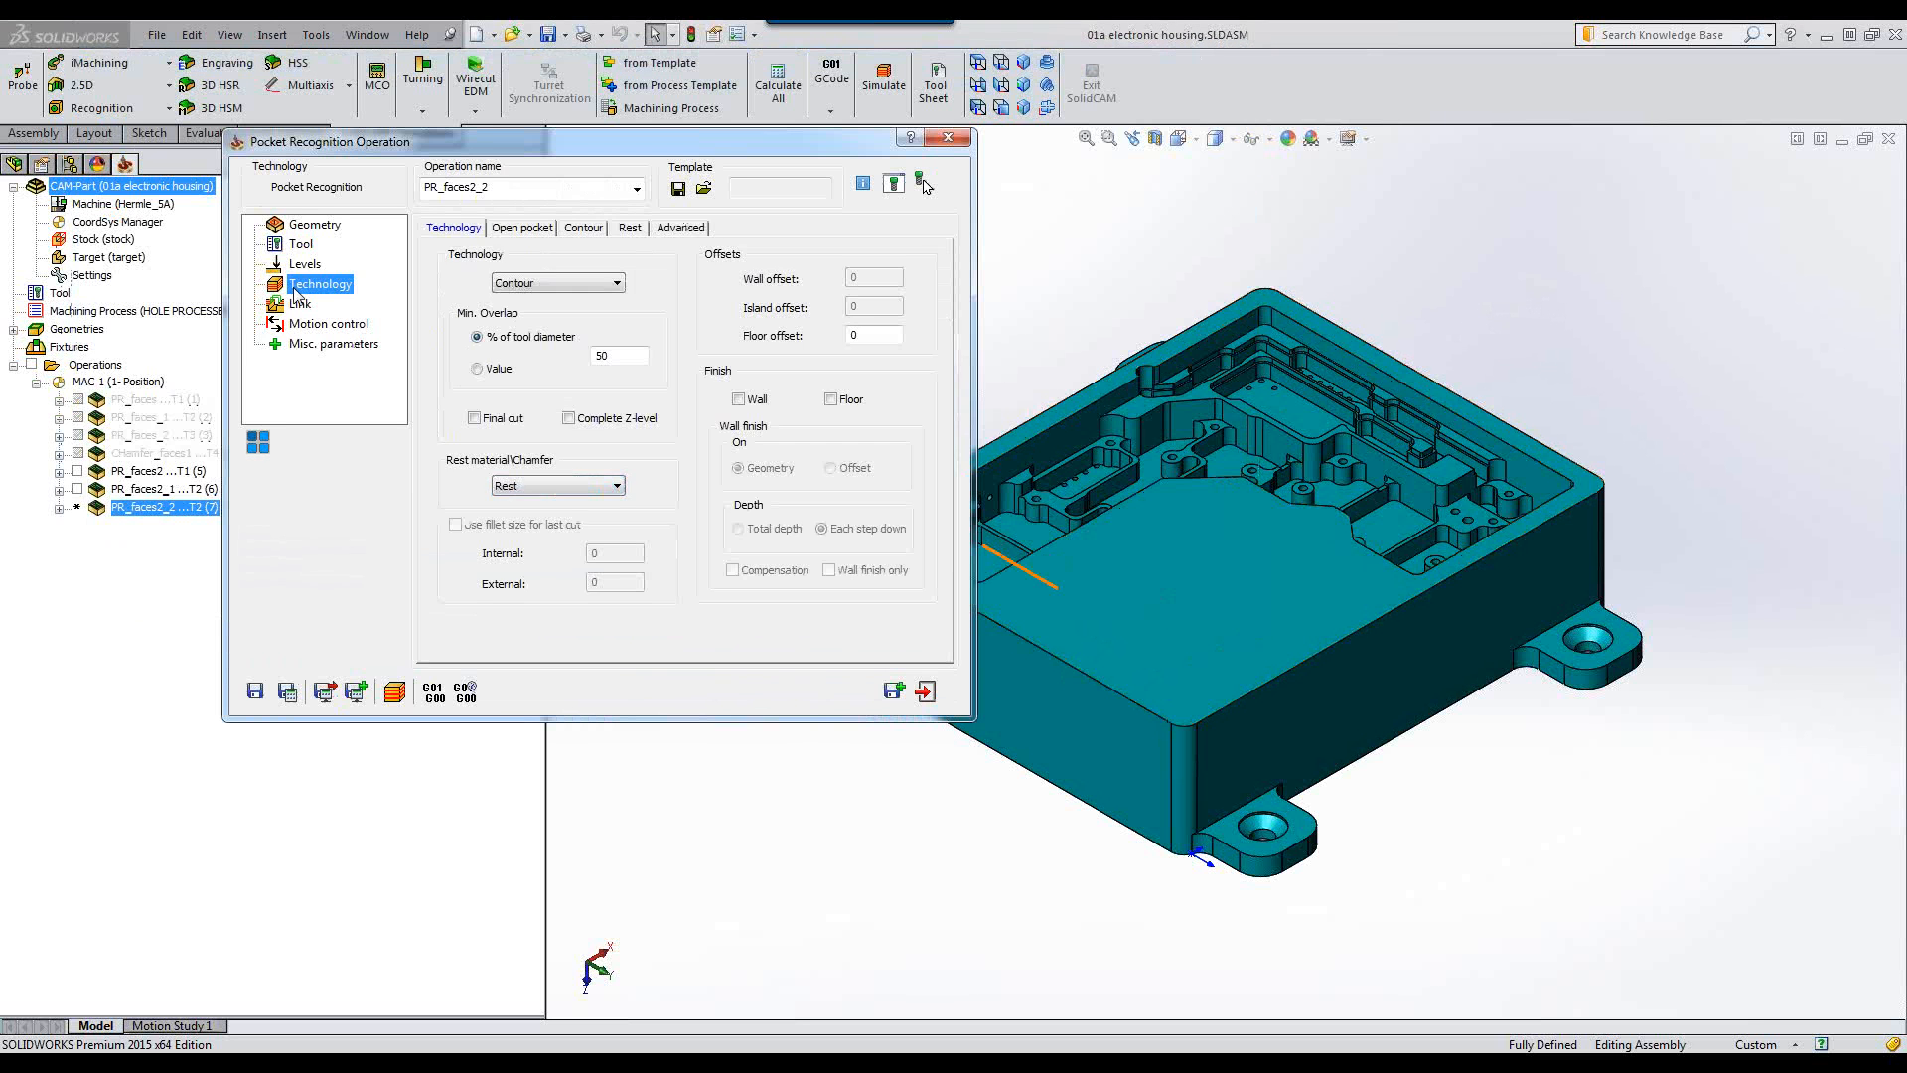
click(632, 228)
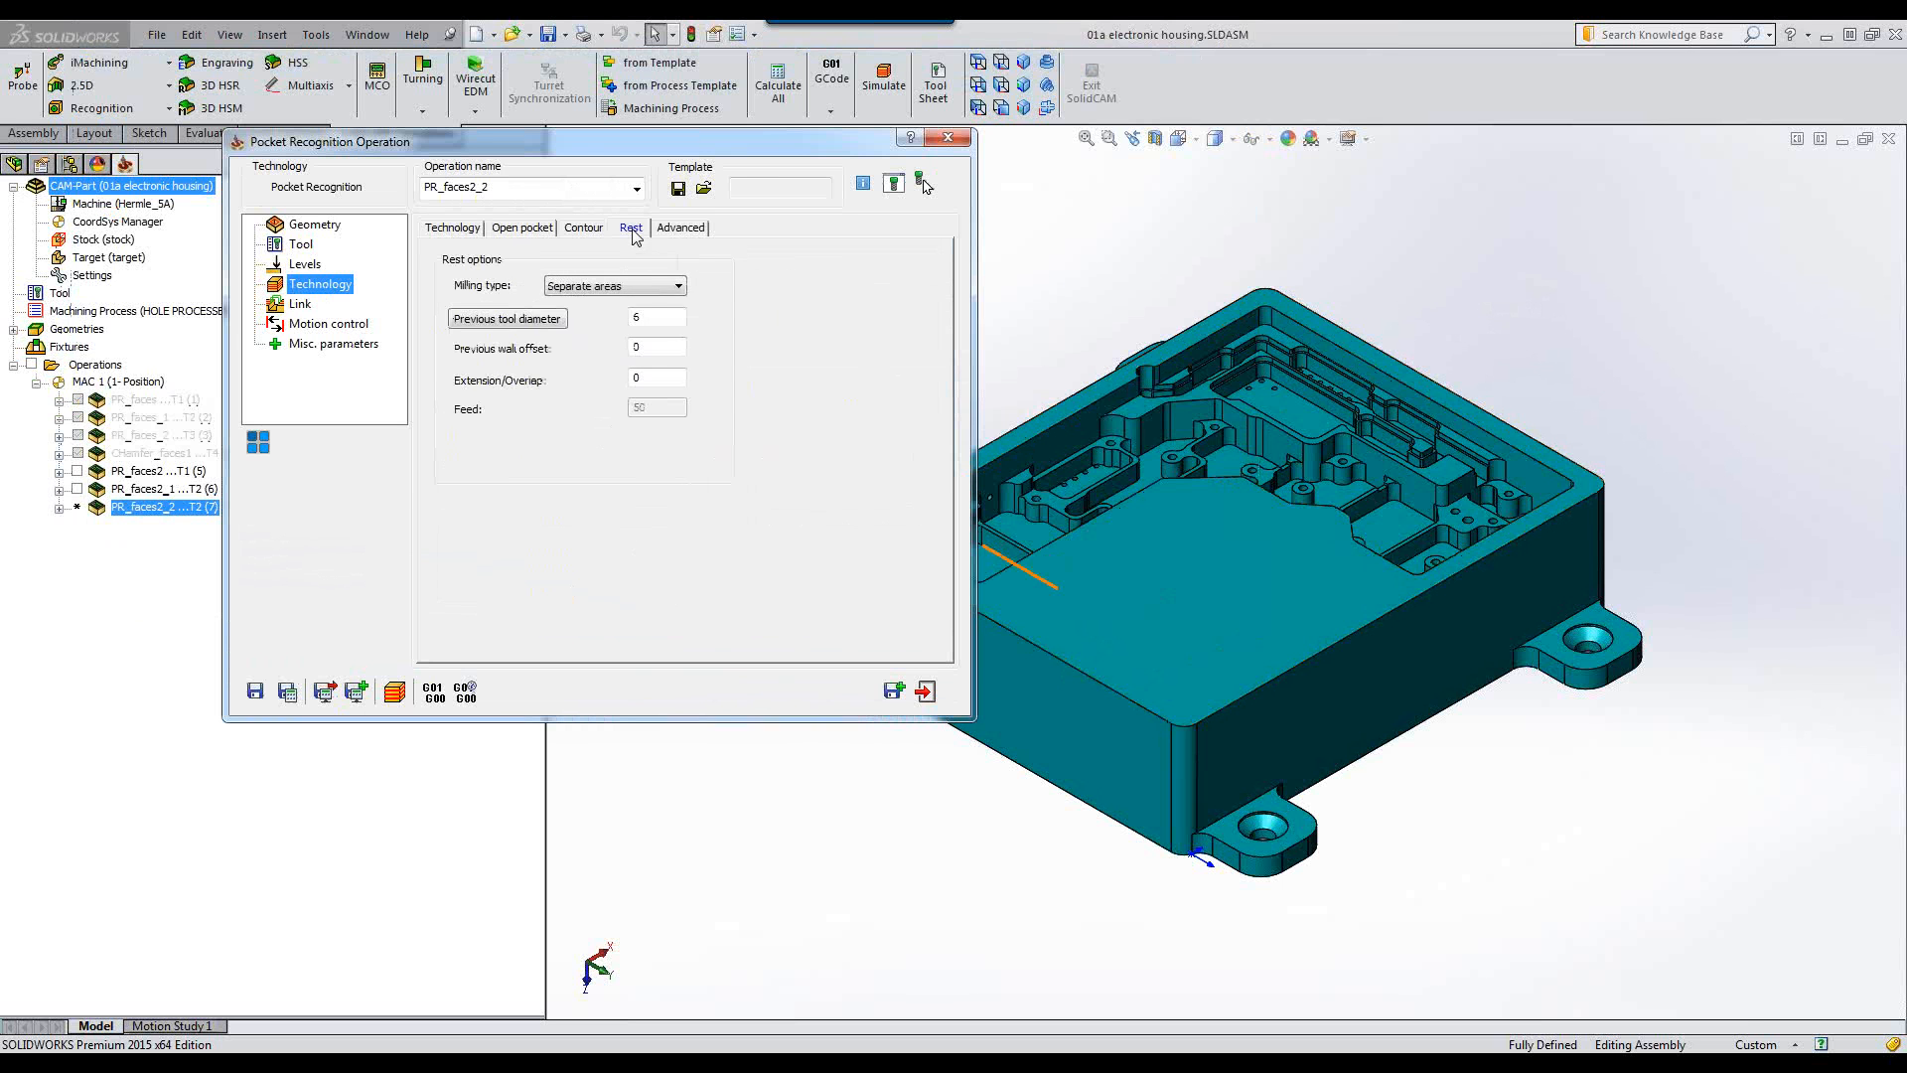
double_click(656, 318)
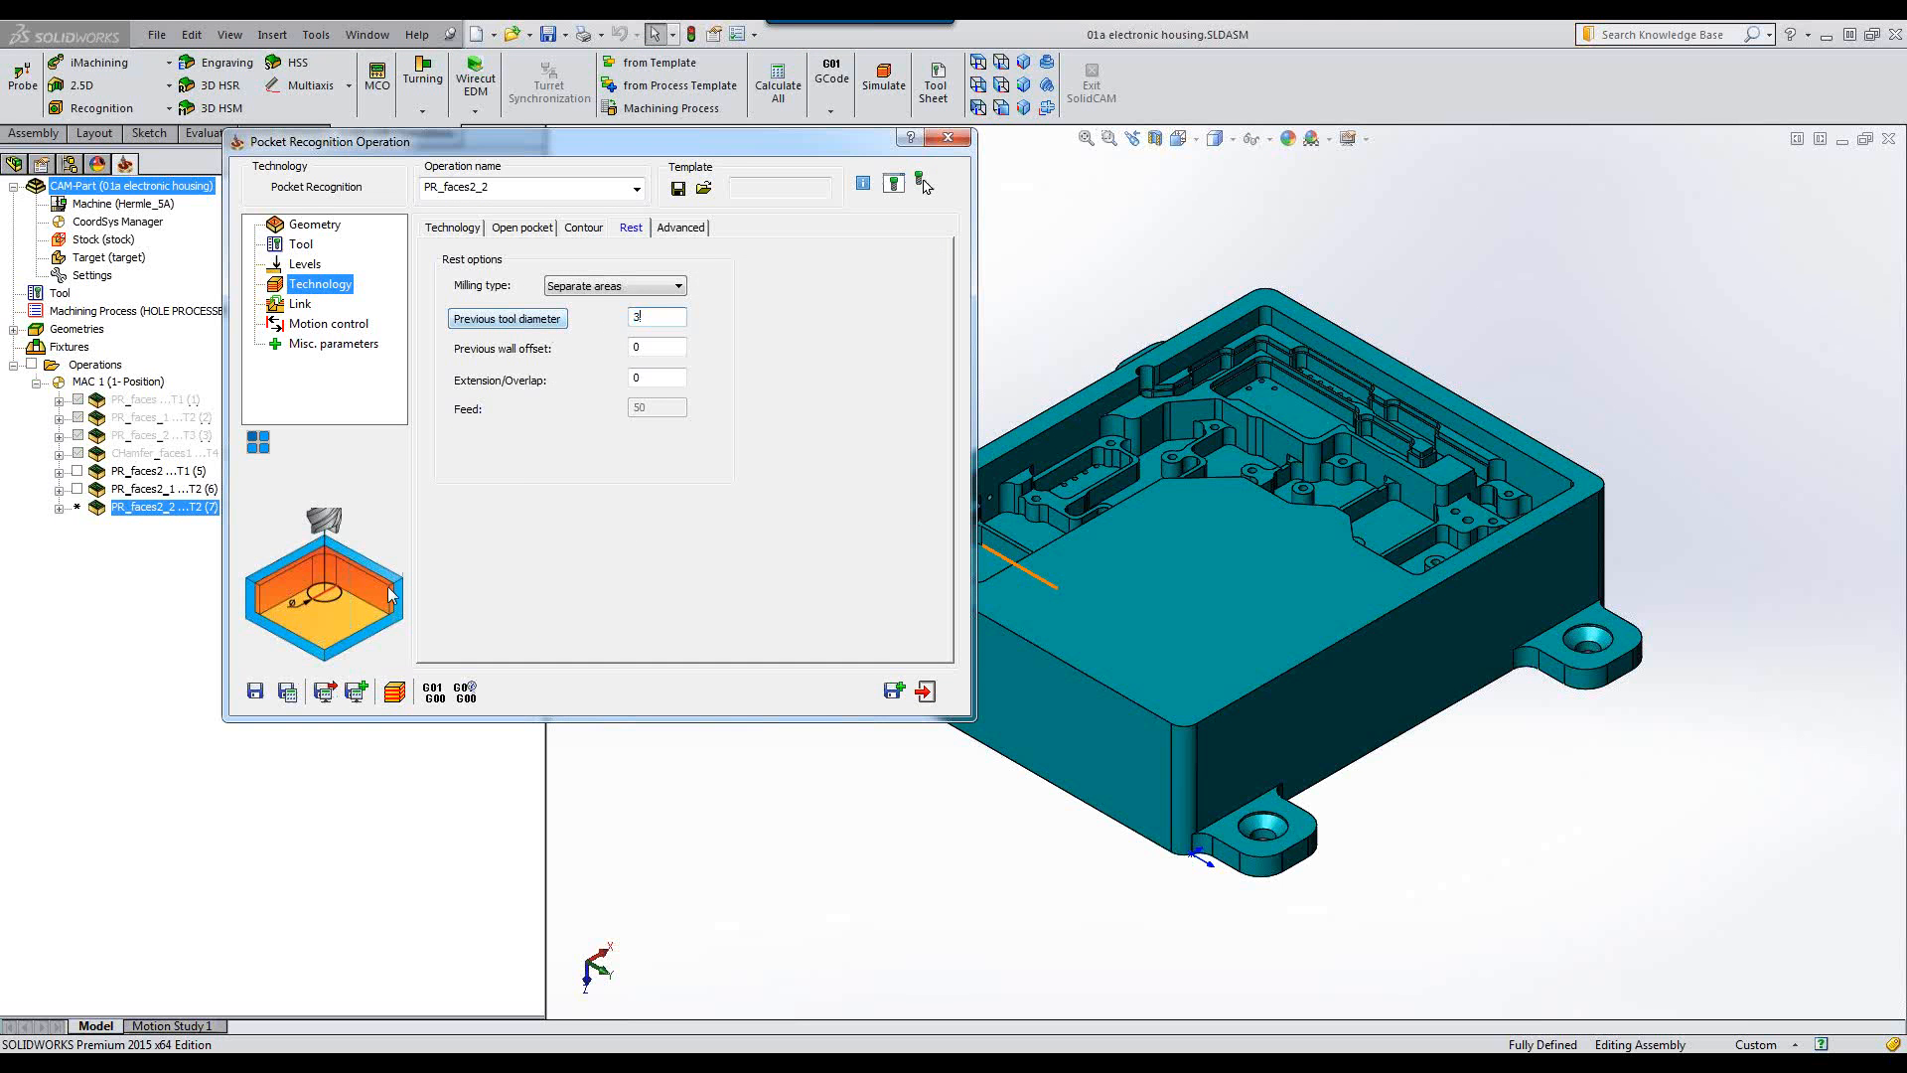
click(298, 693)
Simulate the 2 mm rest operation in SolidVerify and exit the operation definition.
click(395, 691)
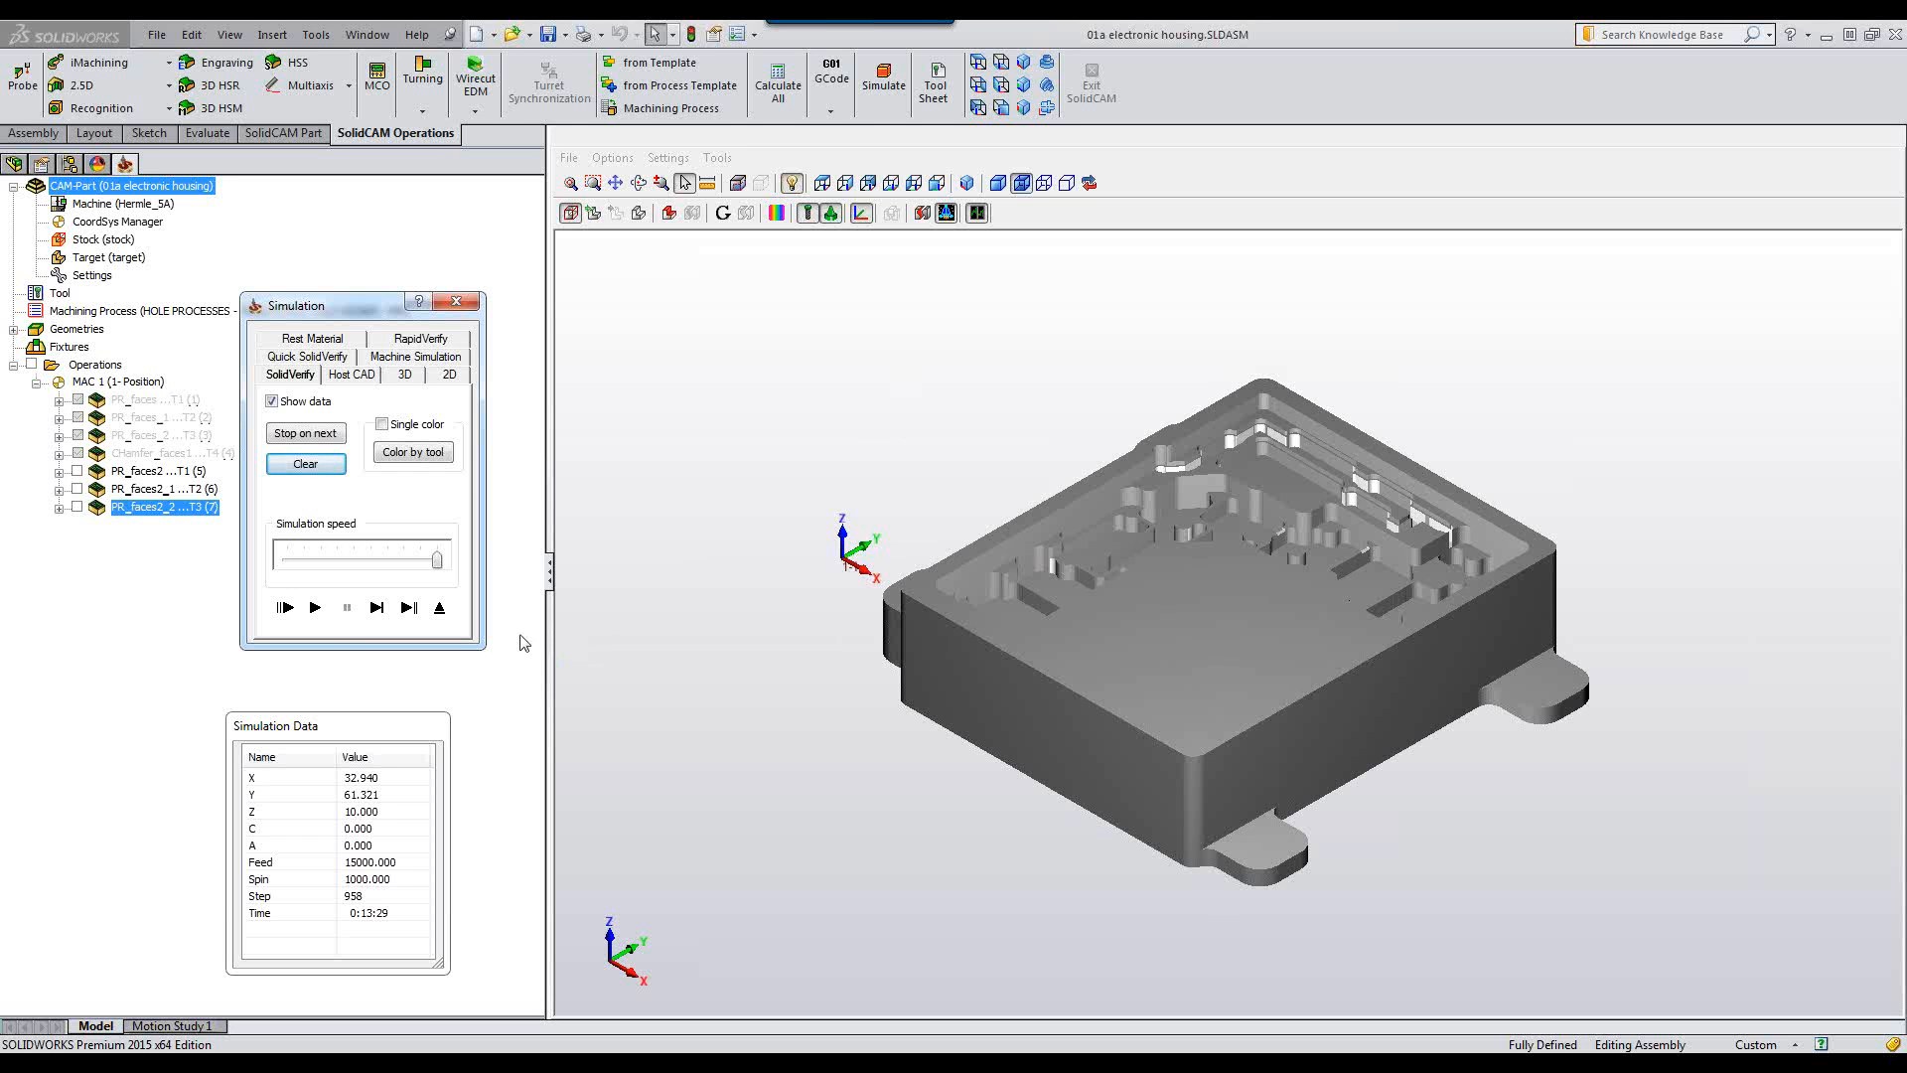
click(439, 607)
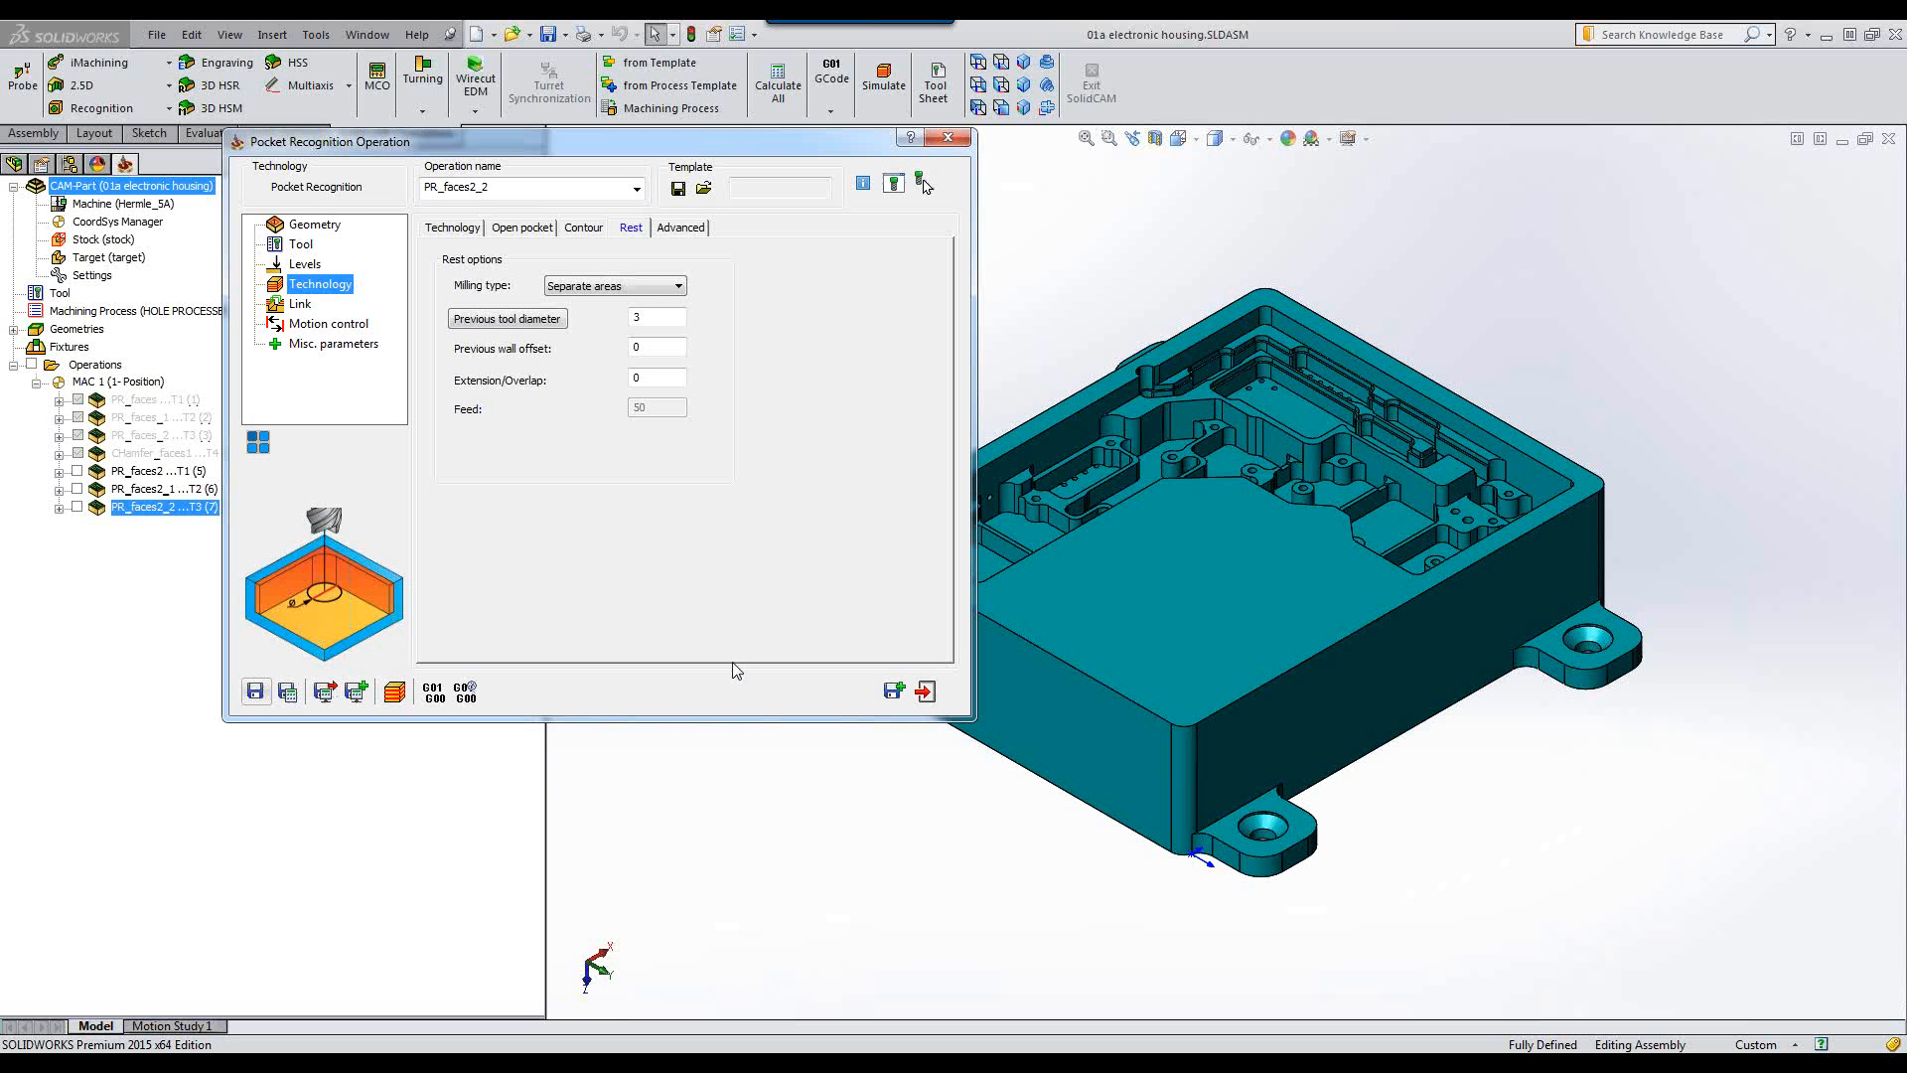
click(925, 692)
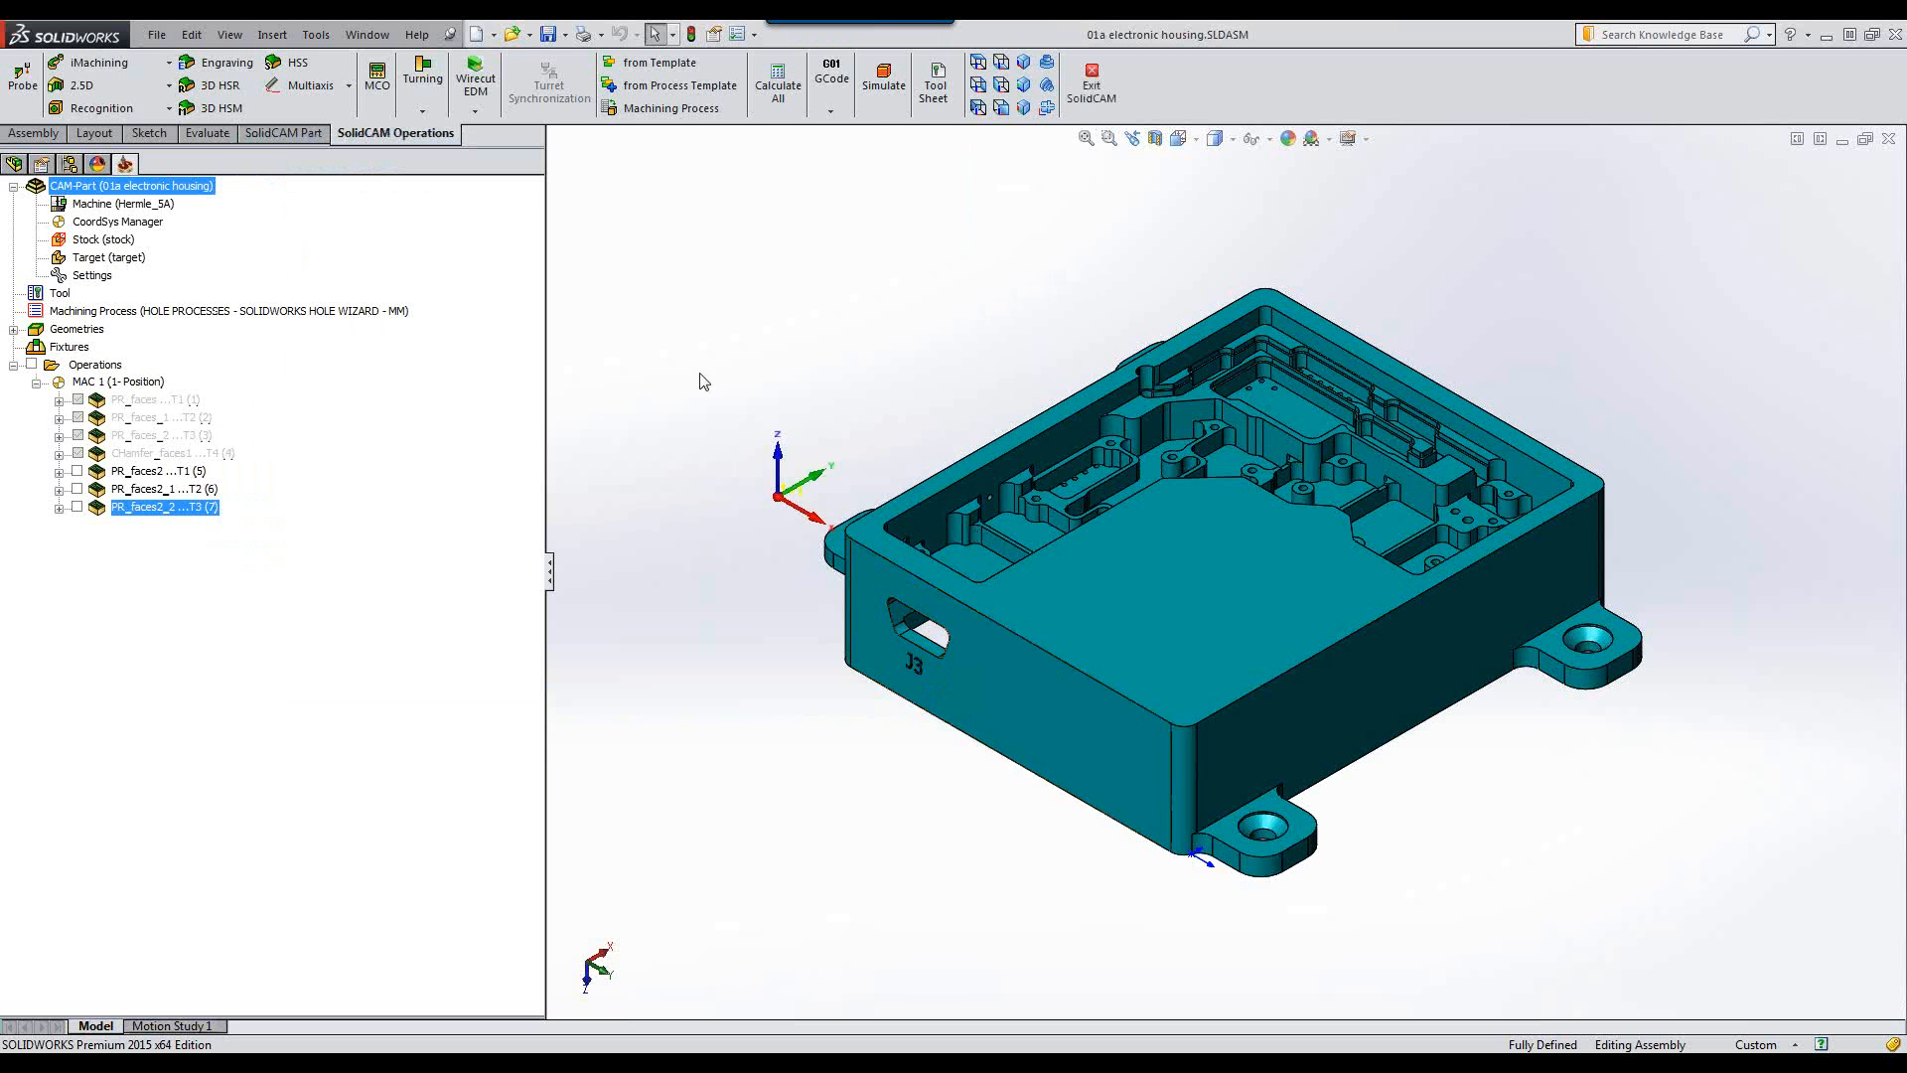
Open the CAM part 01b pockets with fillets.prz.
click(278, 133)
click(99, 86)
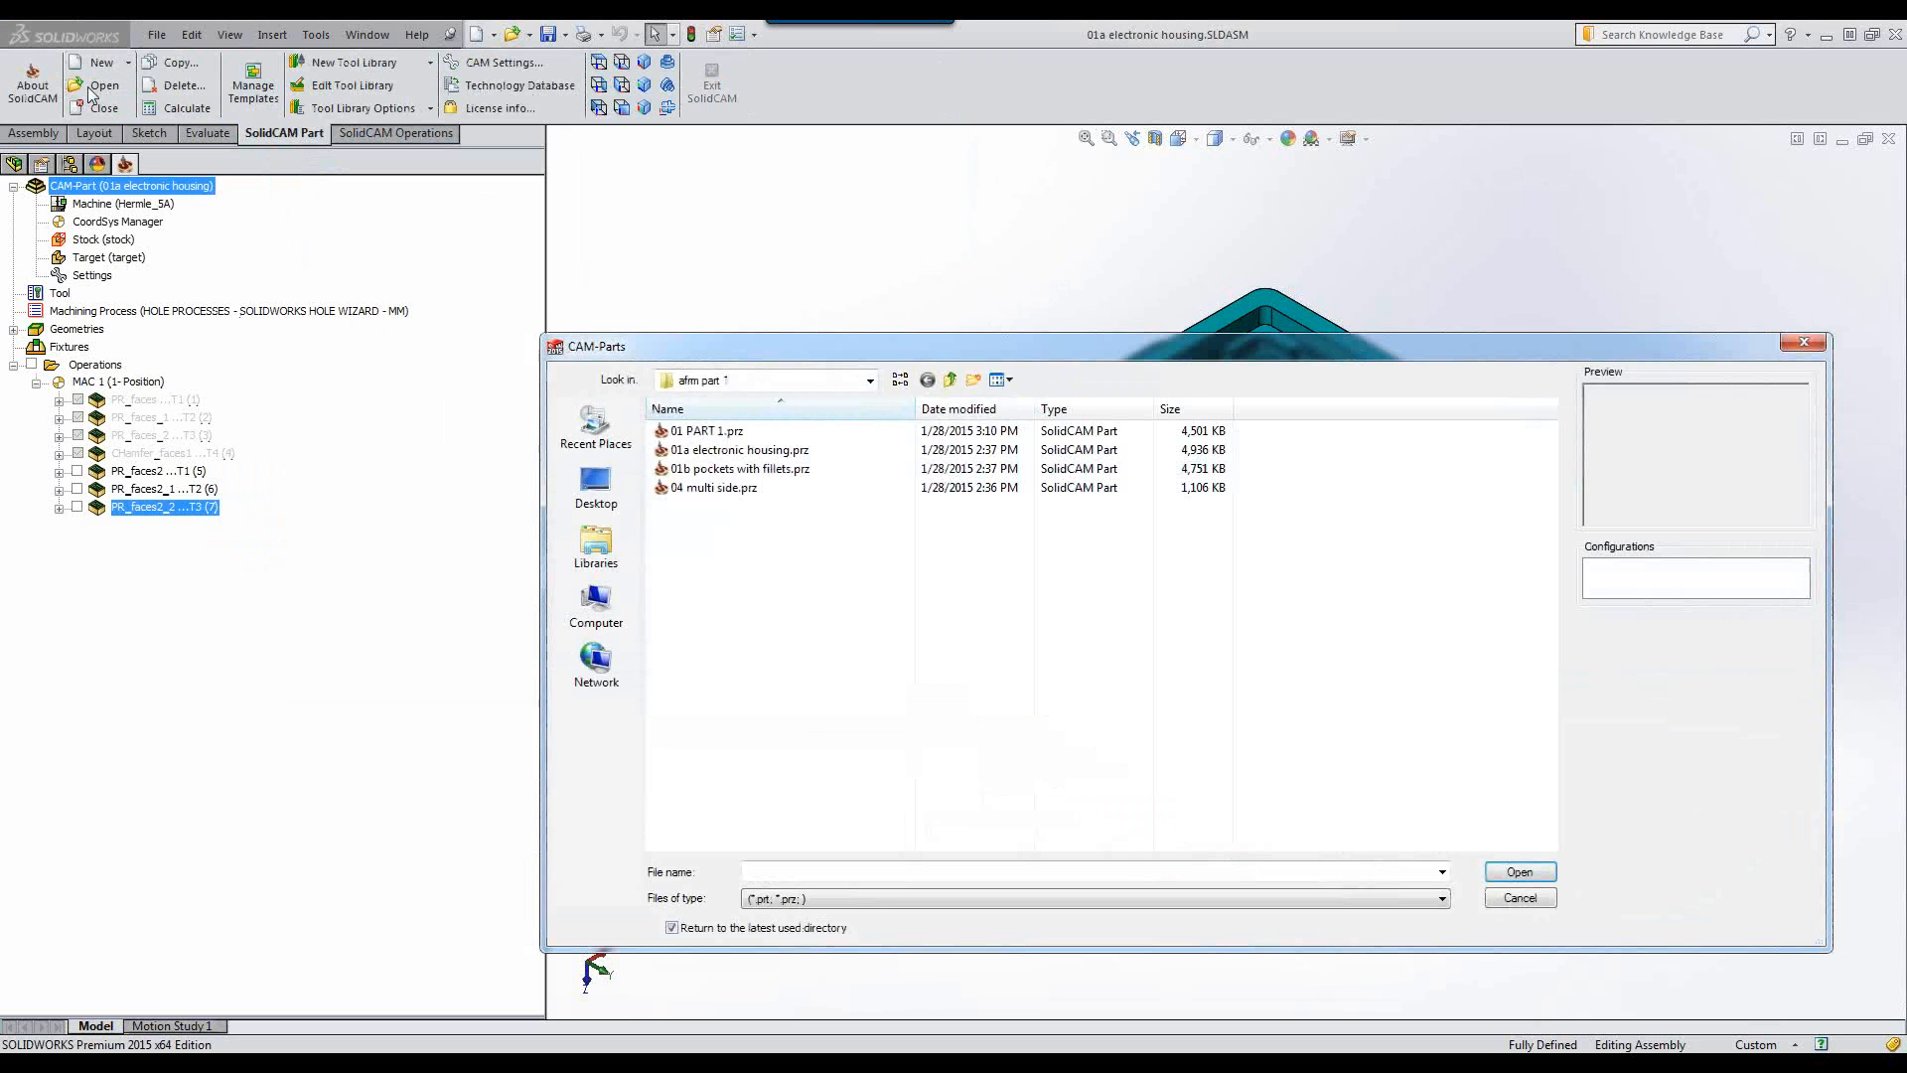
click(740, 469)
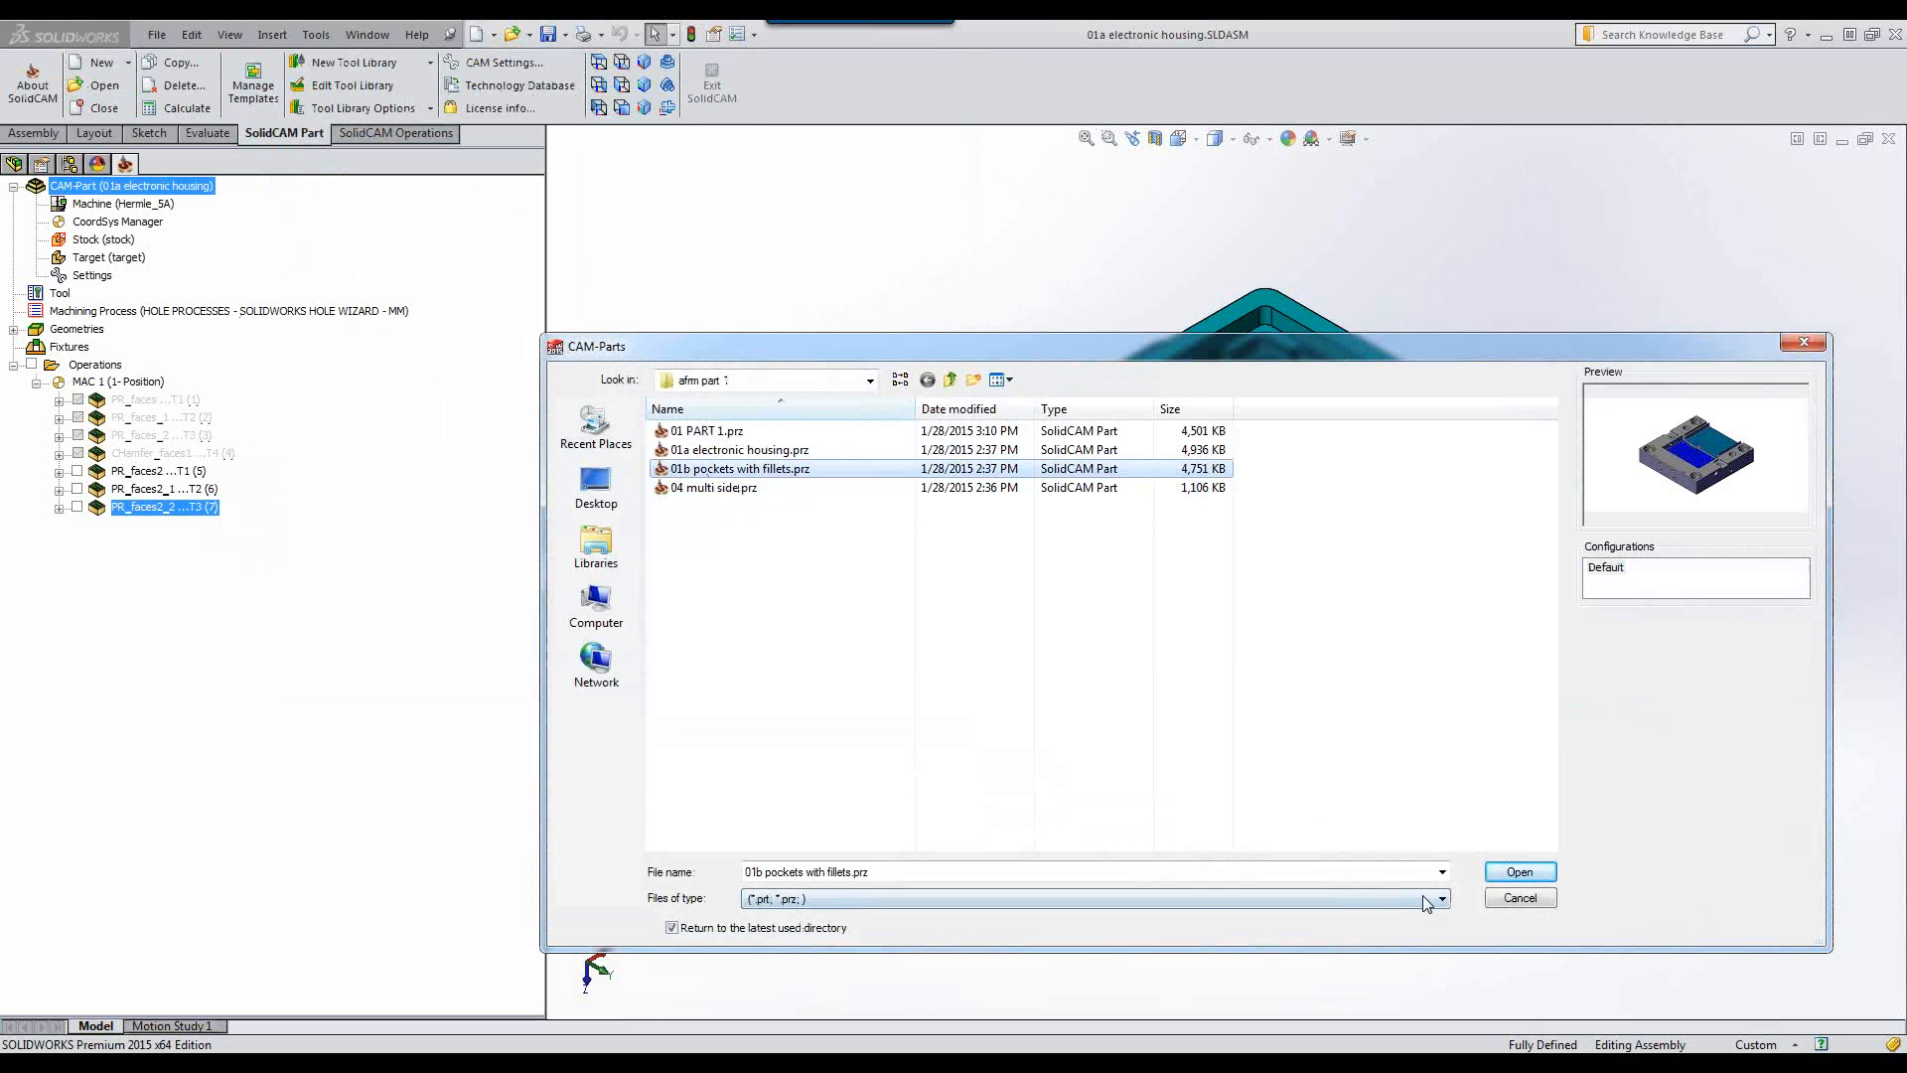
click(1525, 874)
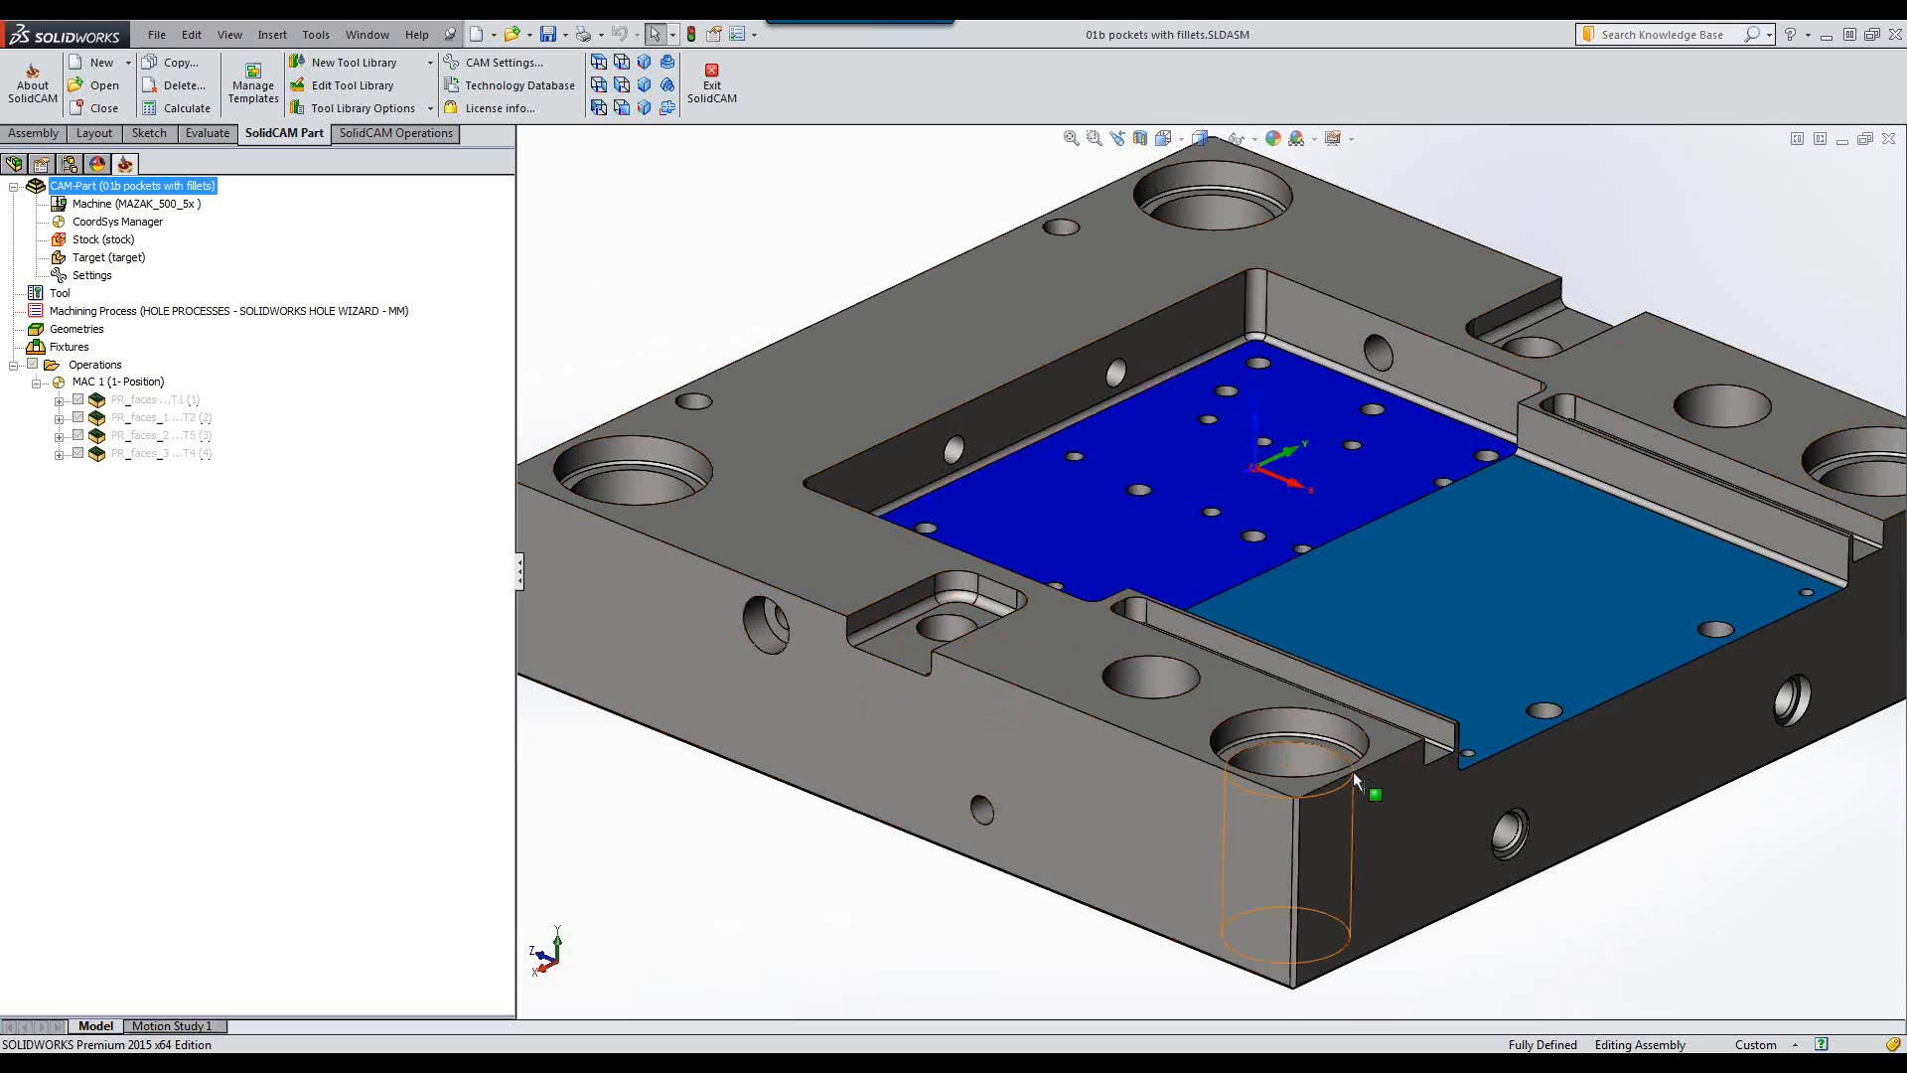
Check the floor fillet radius of the small open pocket on the plate's front side.
scroll(1371, 765, down, 3)
key(f)
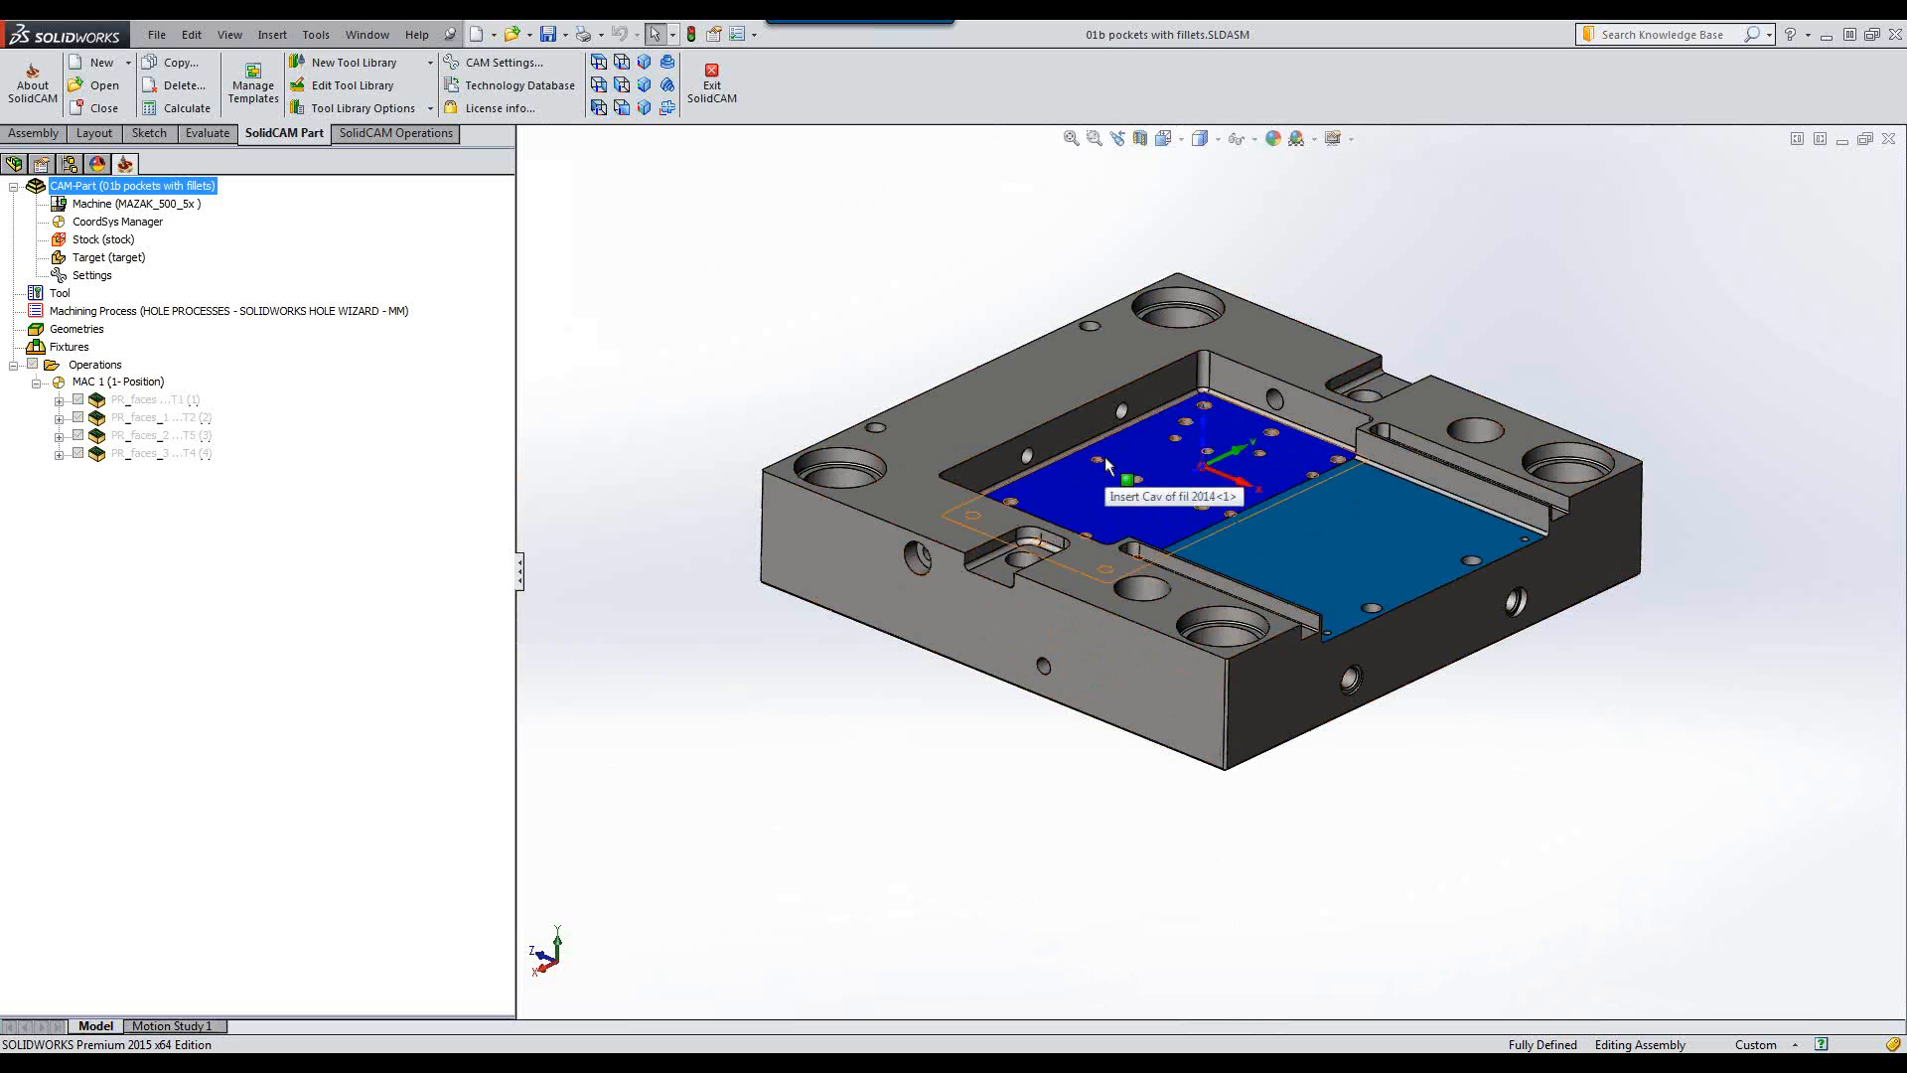
scroll(914, 608, down, 4)
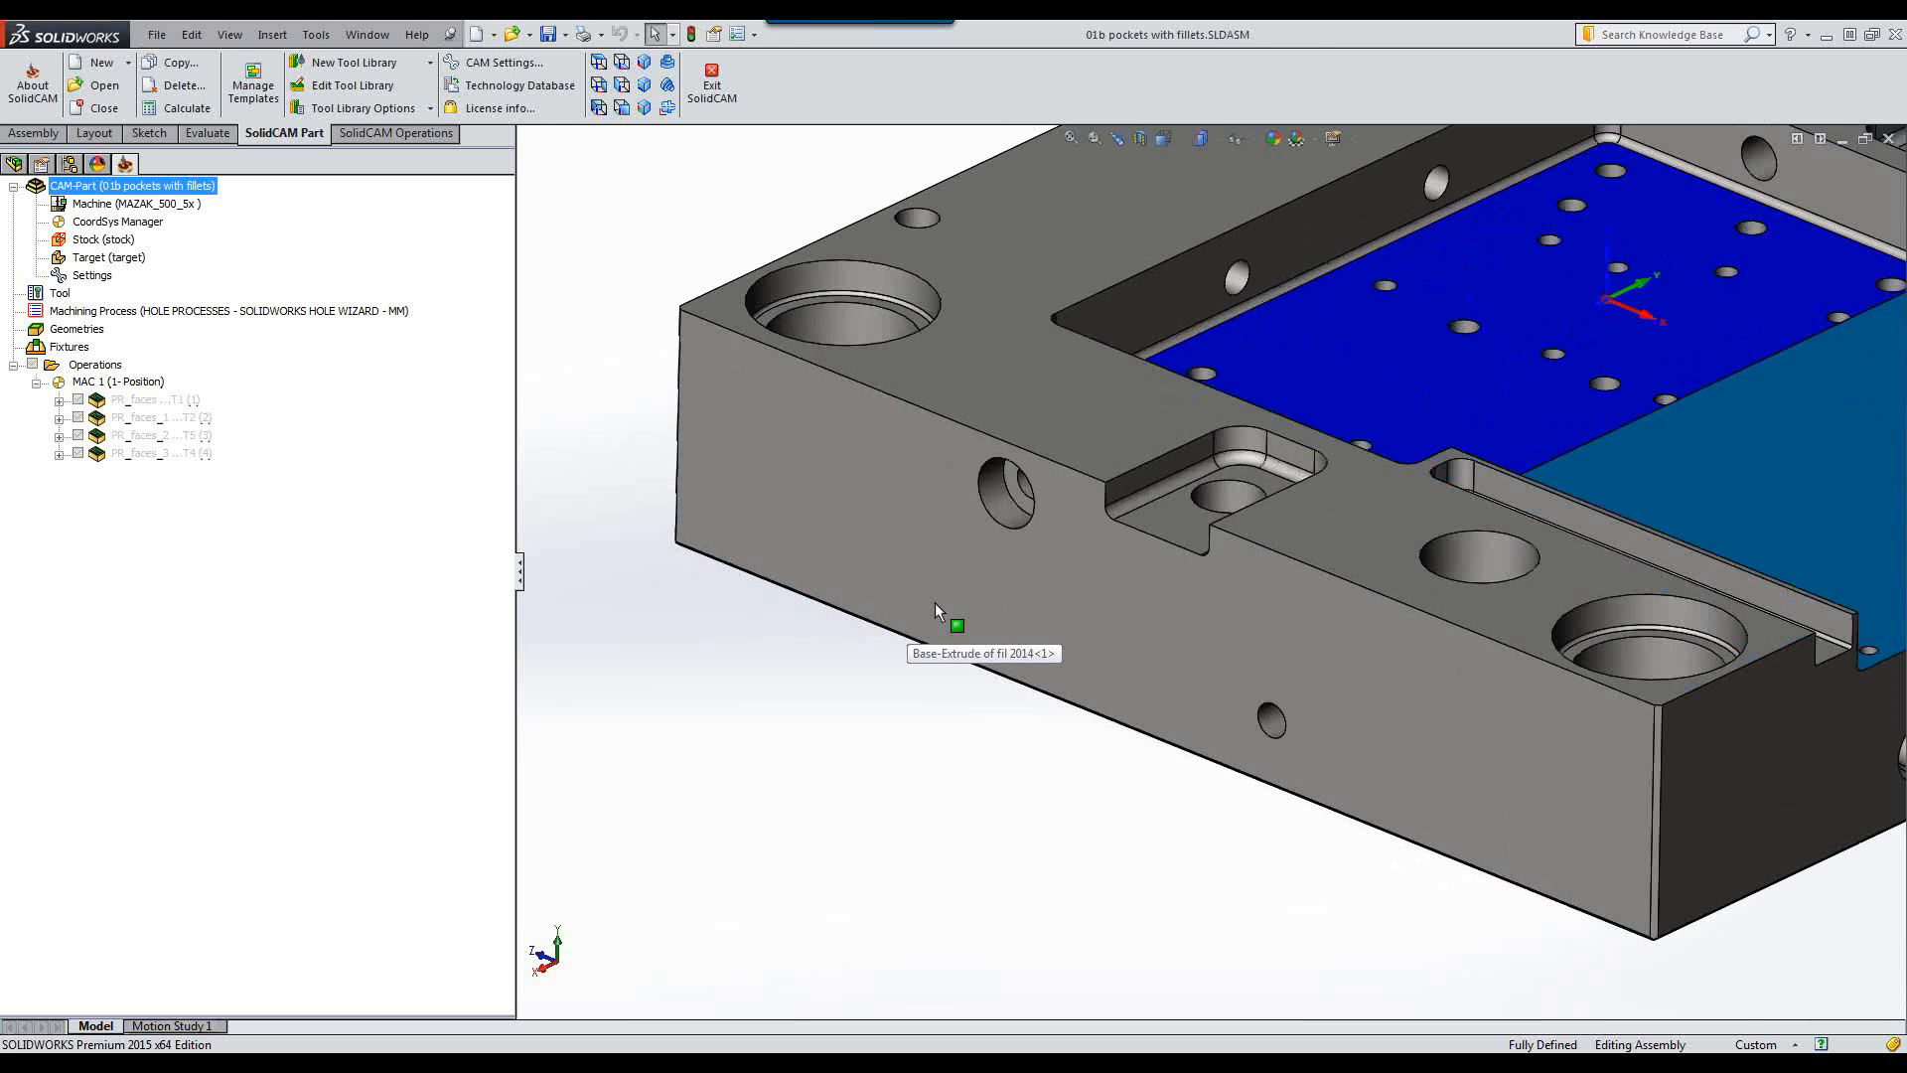
click(1107, 515)
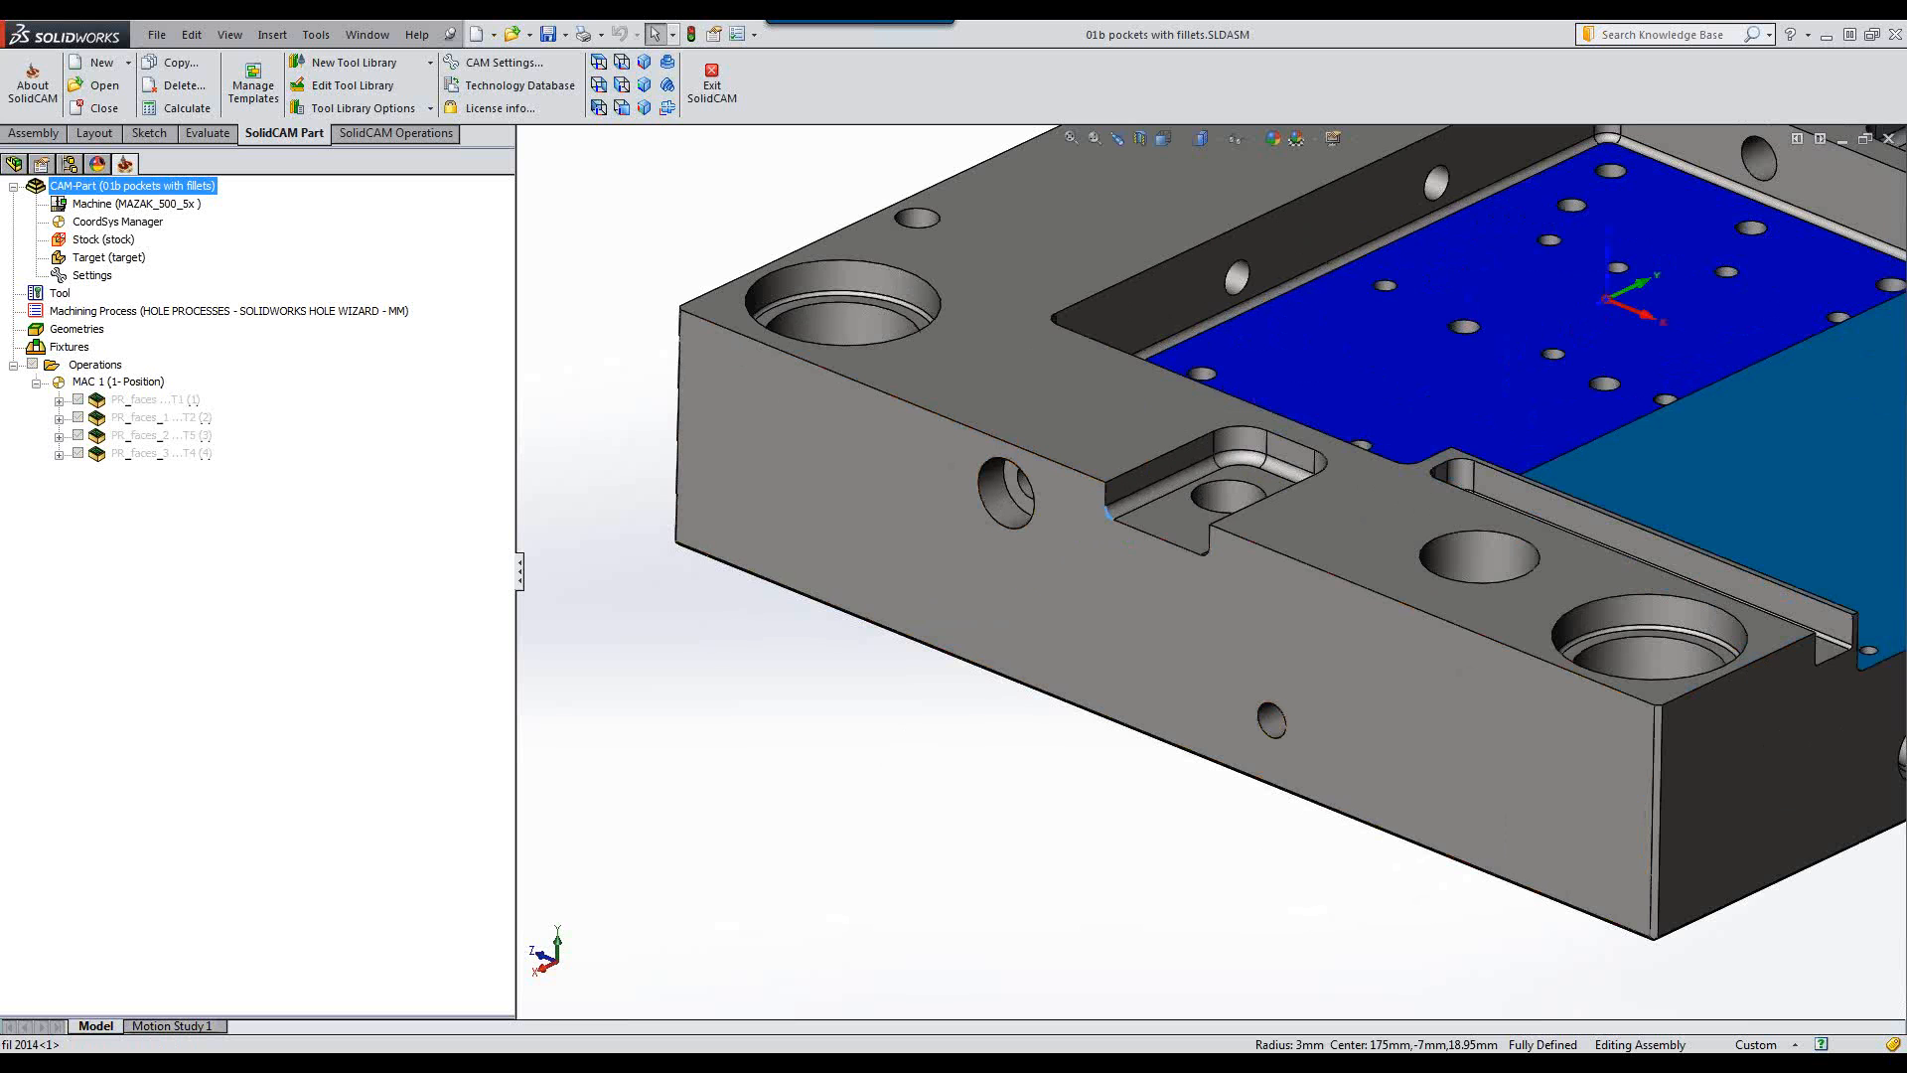
click(1427, 932)
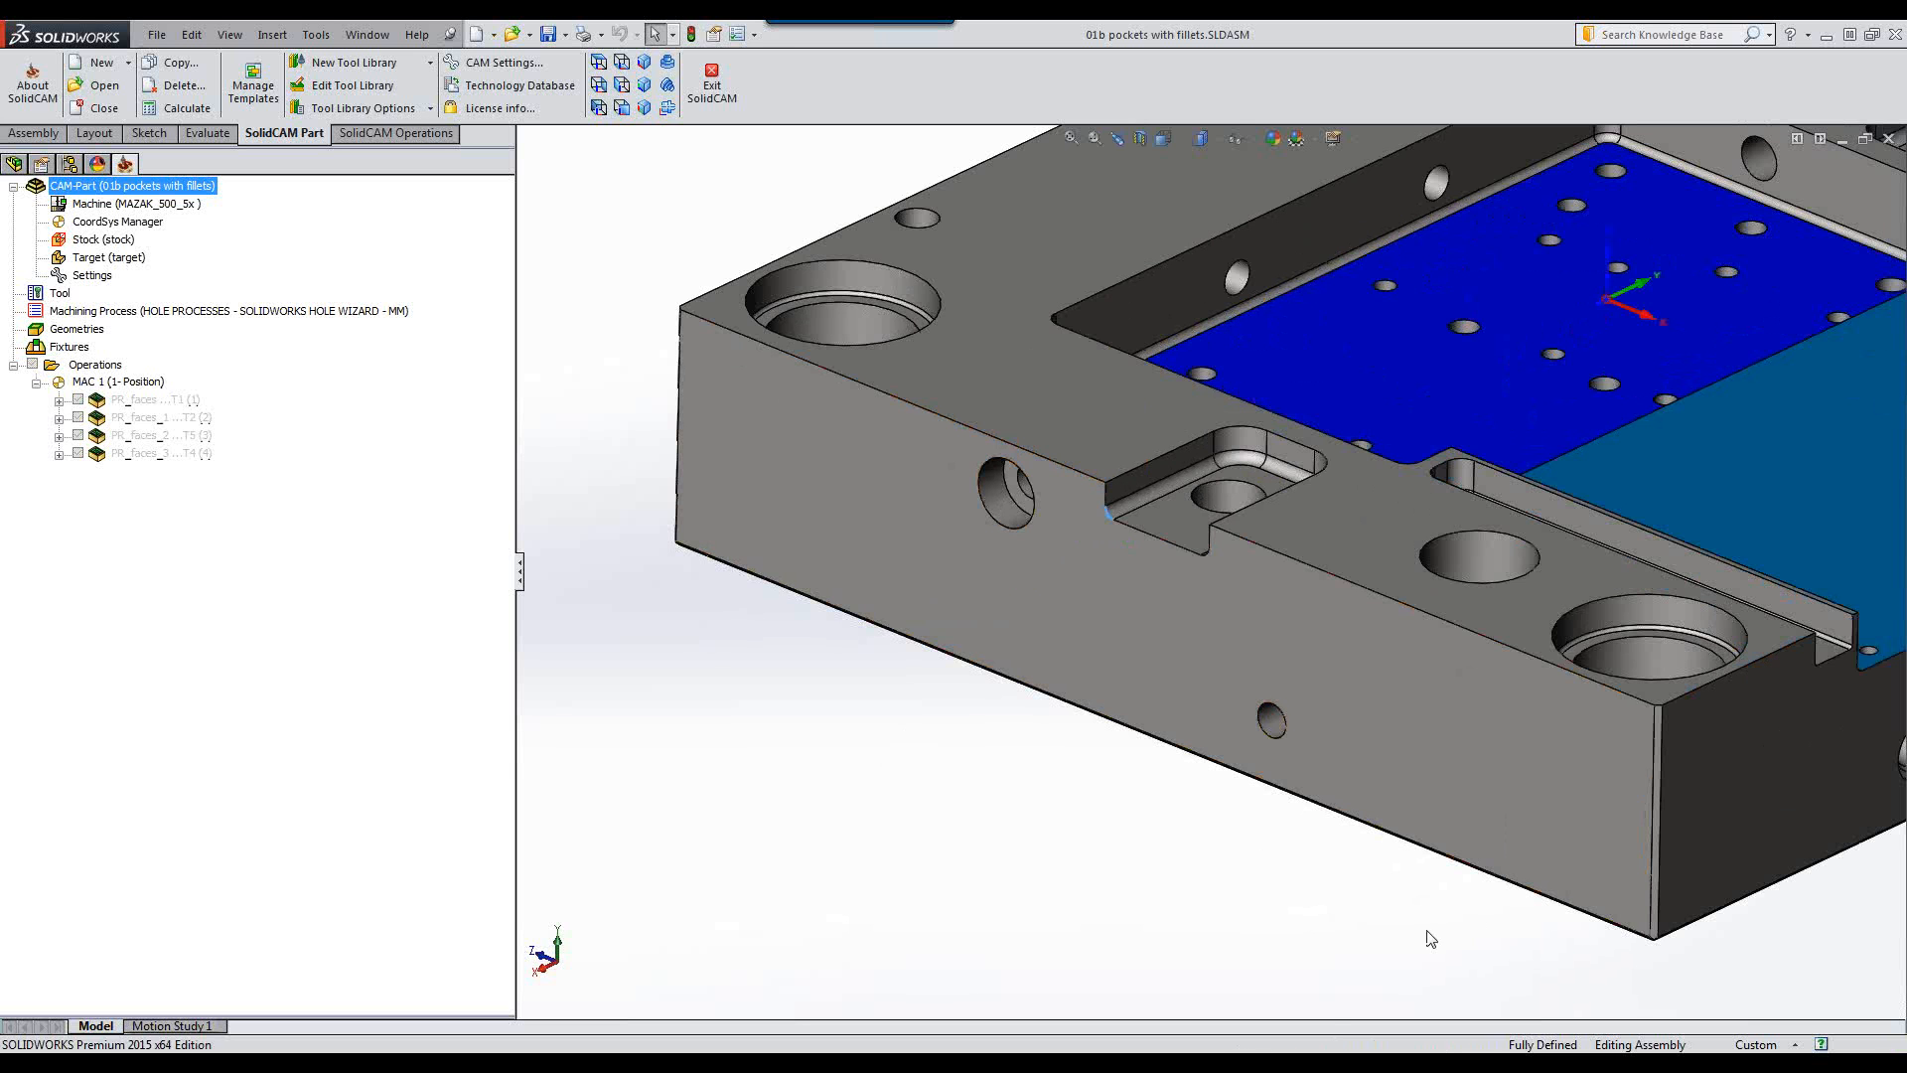
Check the floor fillet radii of the large open pocket and the narrow slot beside it.
scroll(1763, 854, up, 4)
scroll(1785, 682, down, 4)
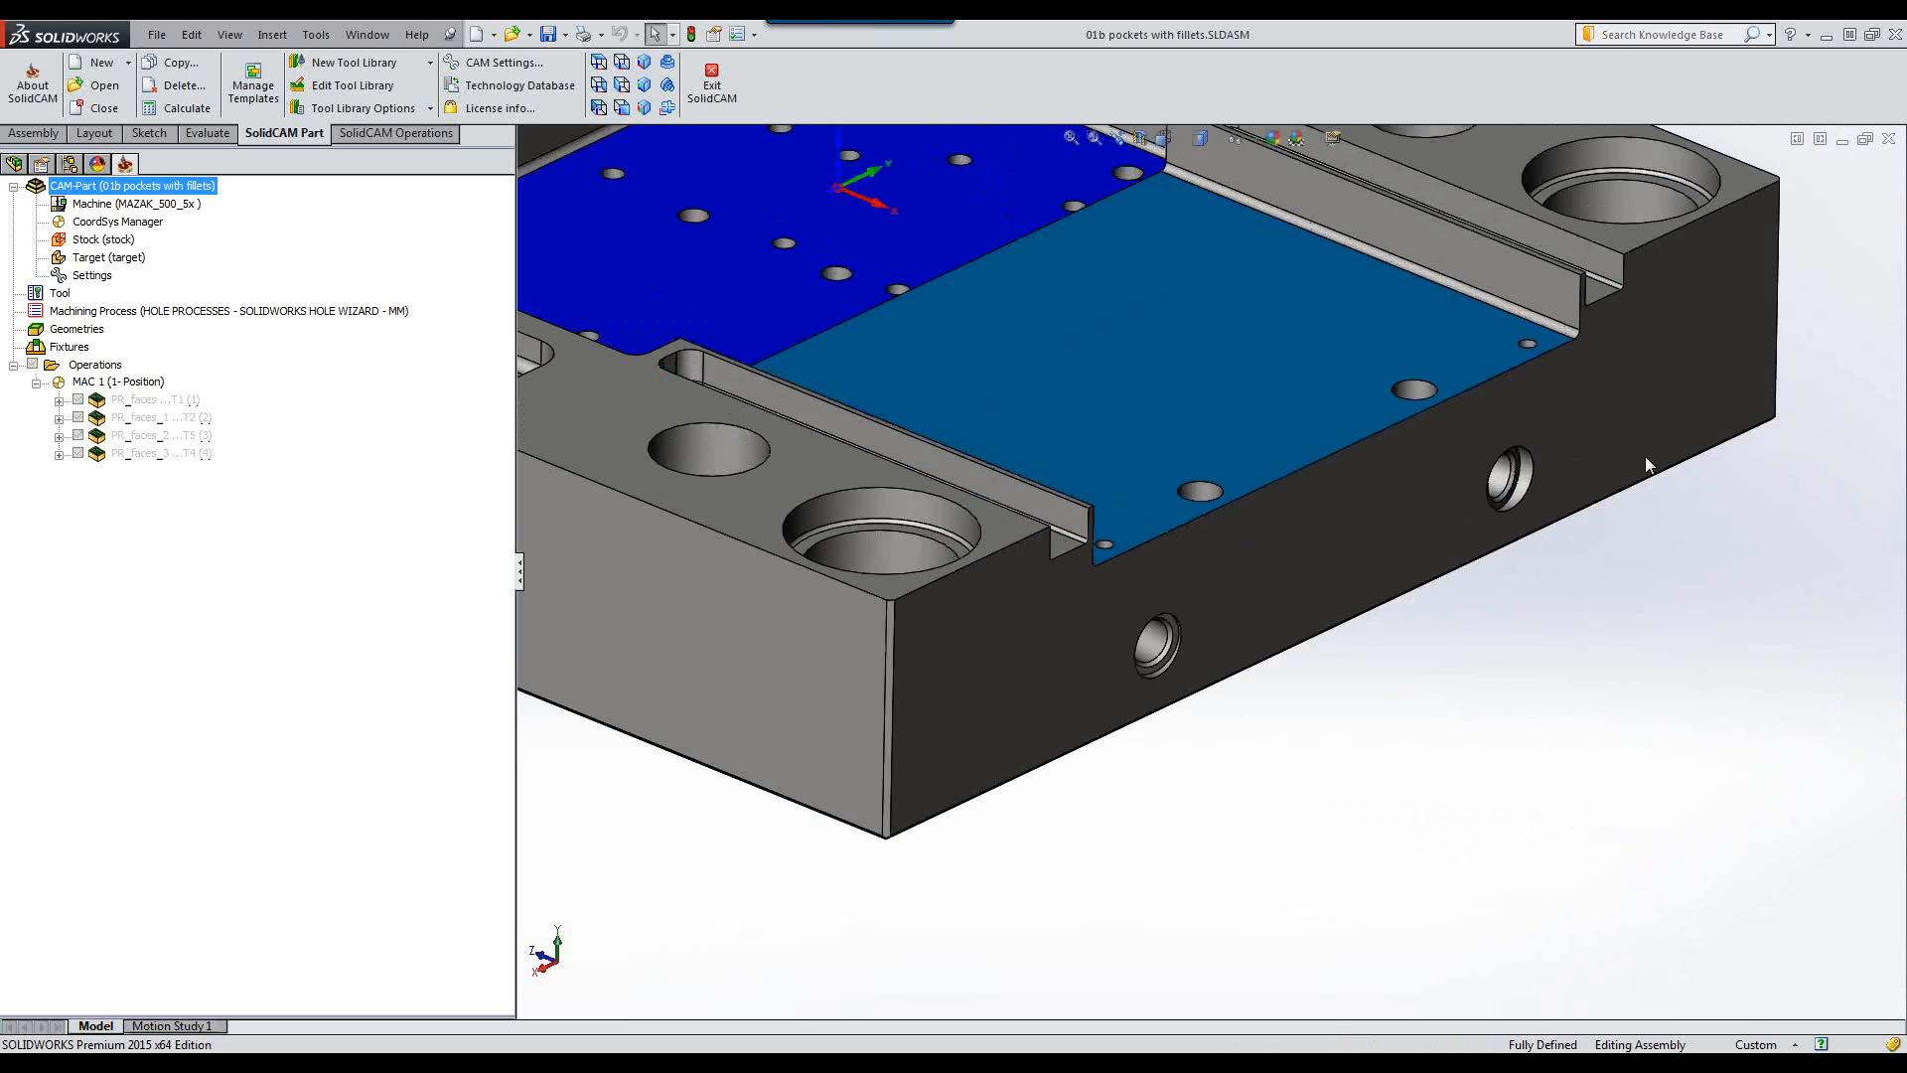
click(1576, 343)
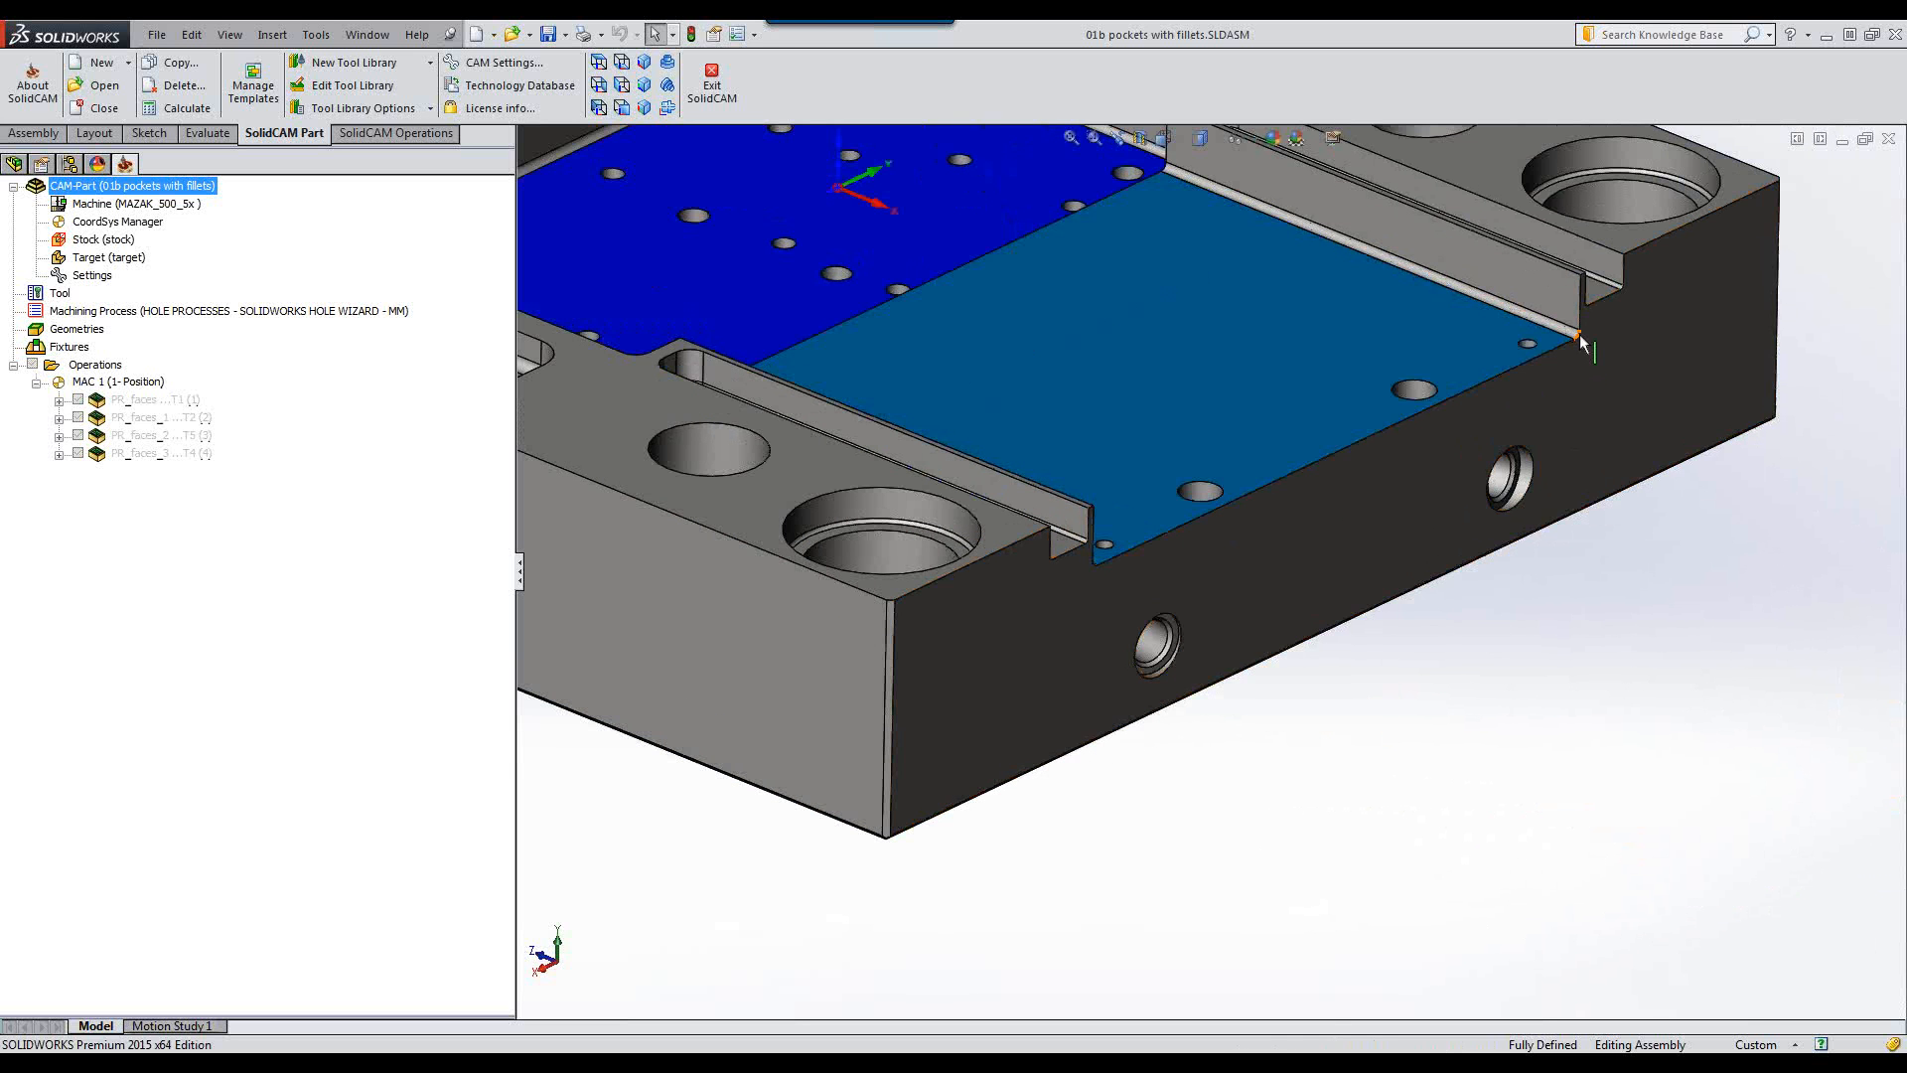
click(1649, 715)
scroll(1651, 264, down, 5)
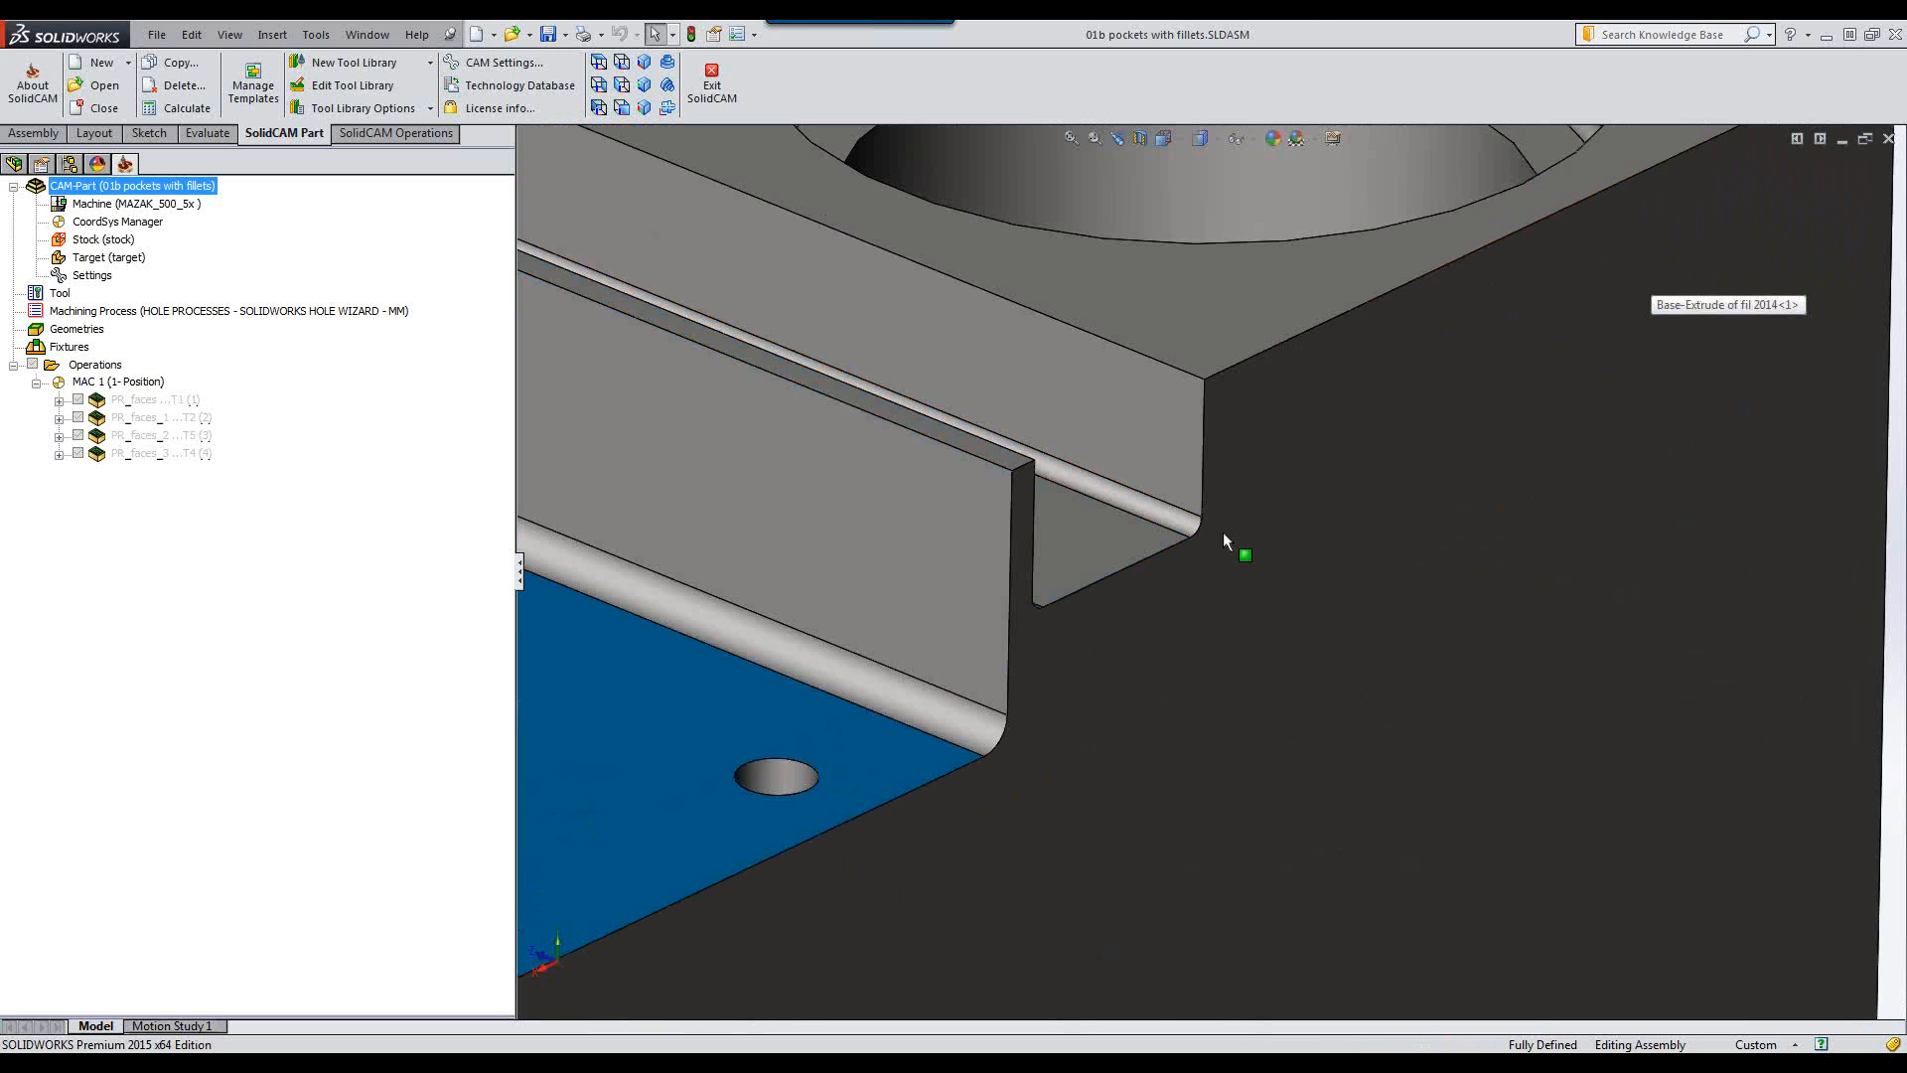
click(1197, 534)
scroll(1328, 775, up, 5)
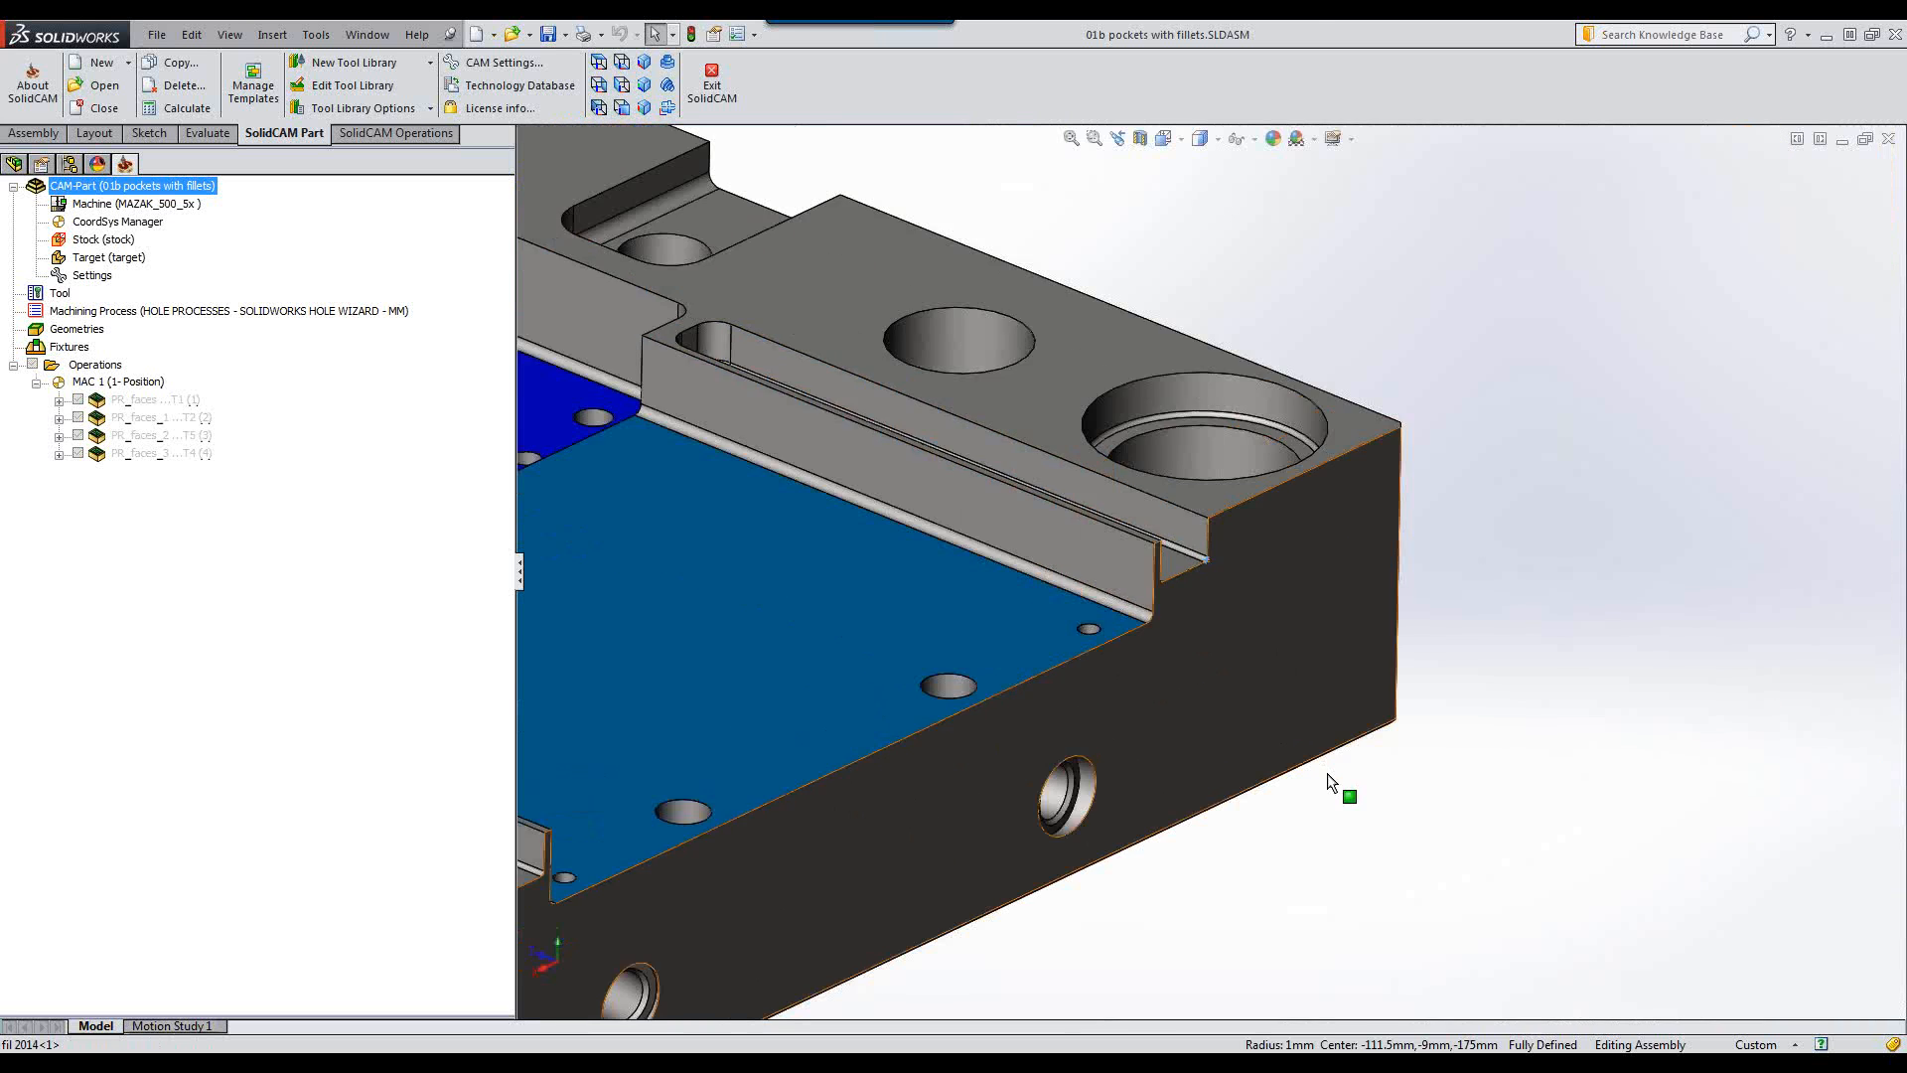
scroll(1327, 780, up, 6)
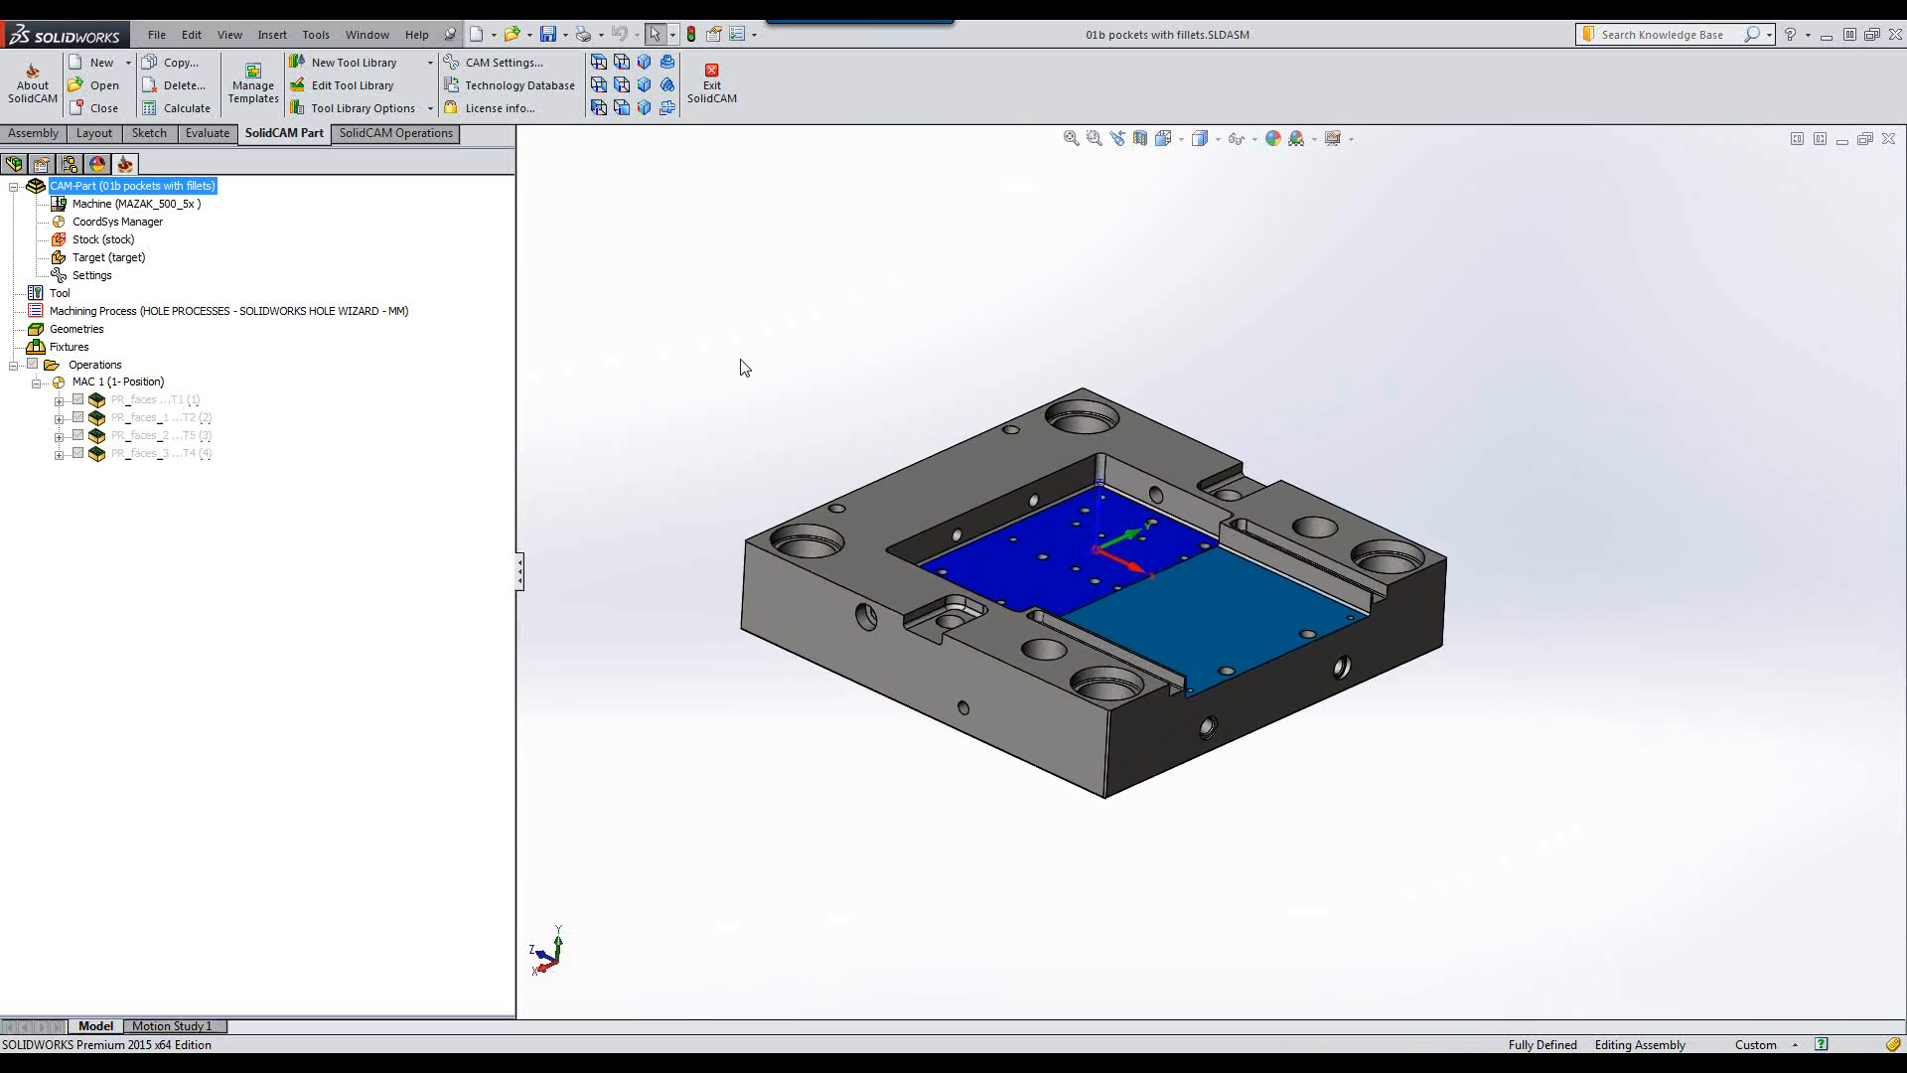
Start a Pocket Recognition operation and define its face geometry from the solid body, filtering circular pockets to a minimum diameter of 42.
click(395, 133)
click(100, 109)
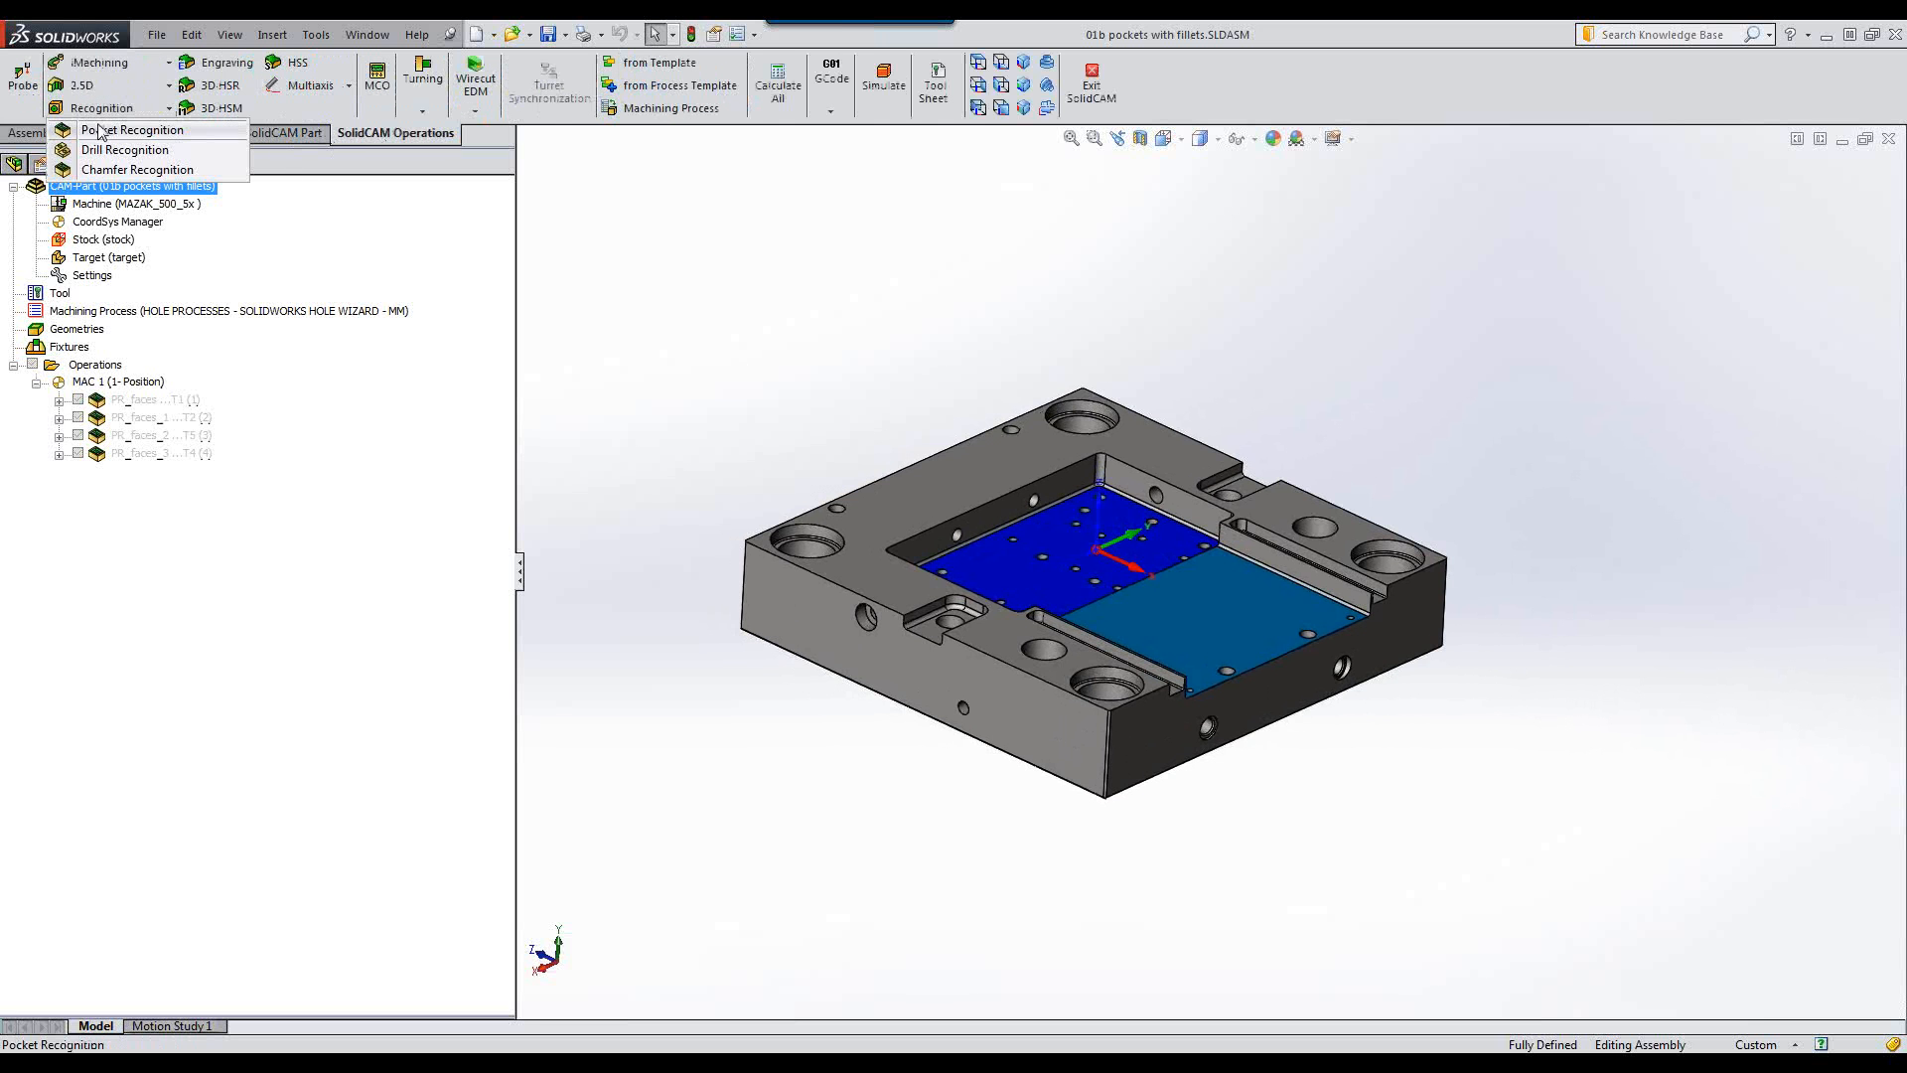
click(104, 132)
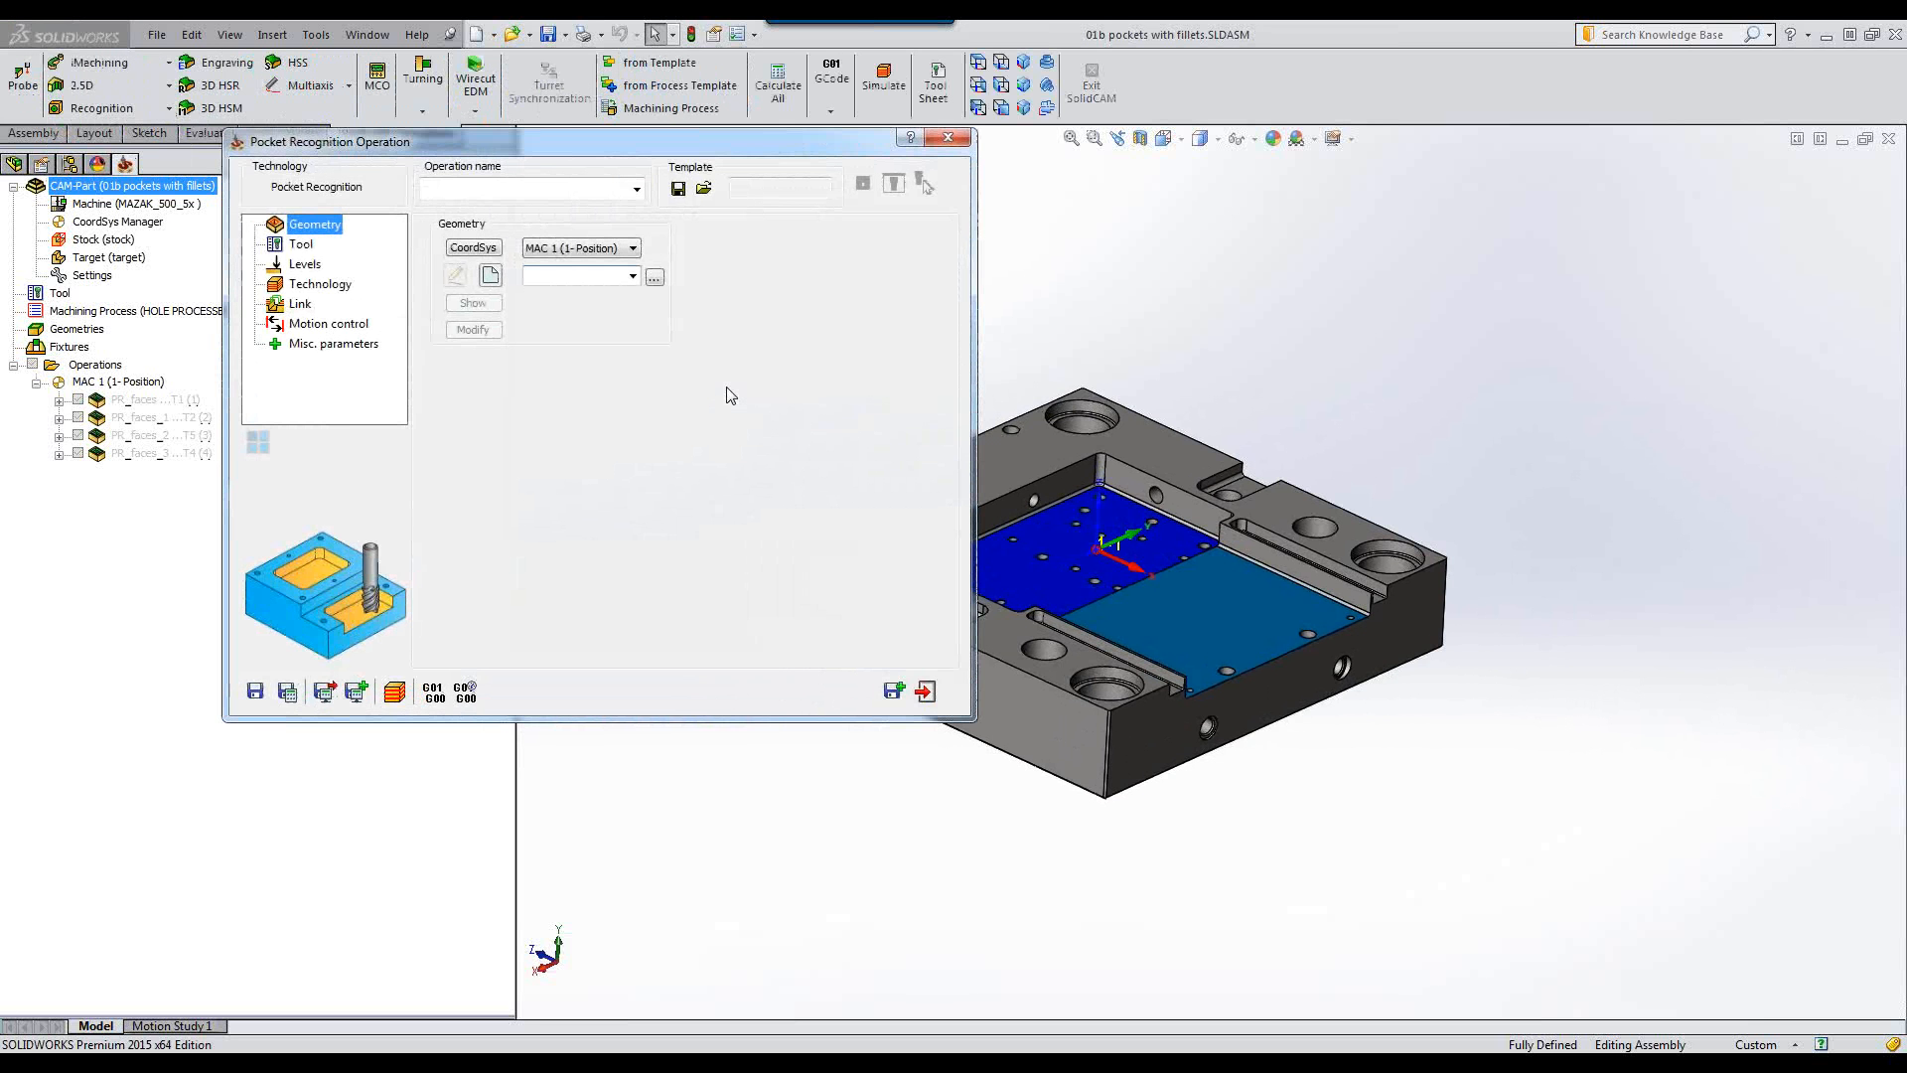
click(490, 278)
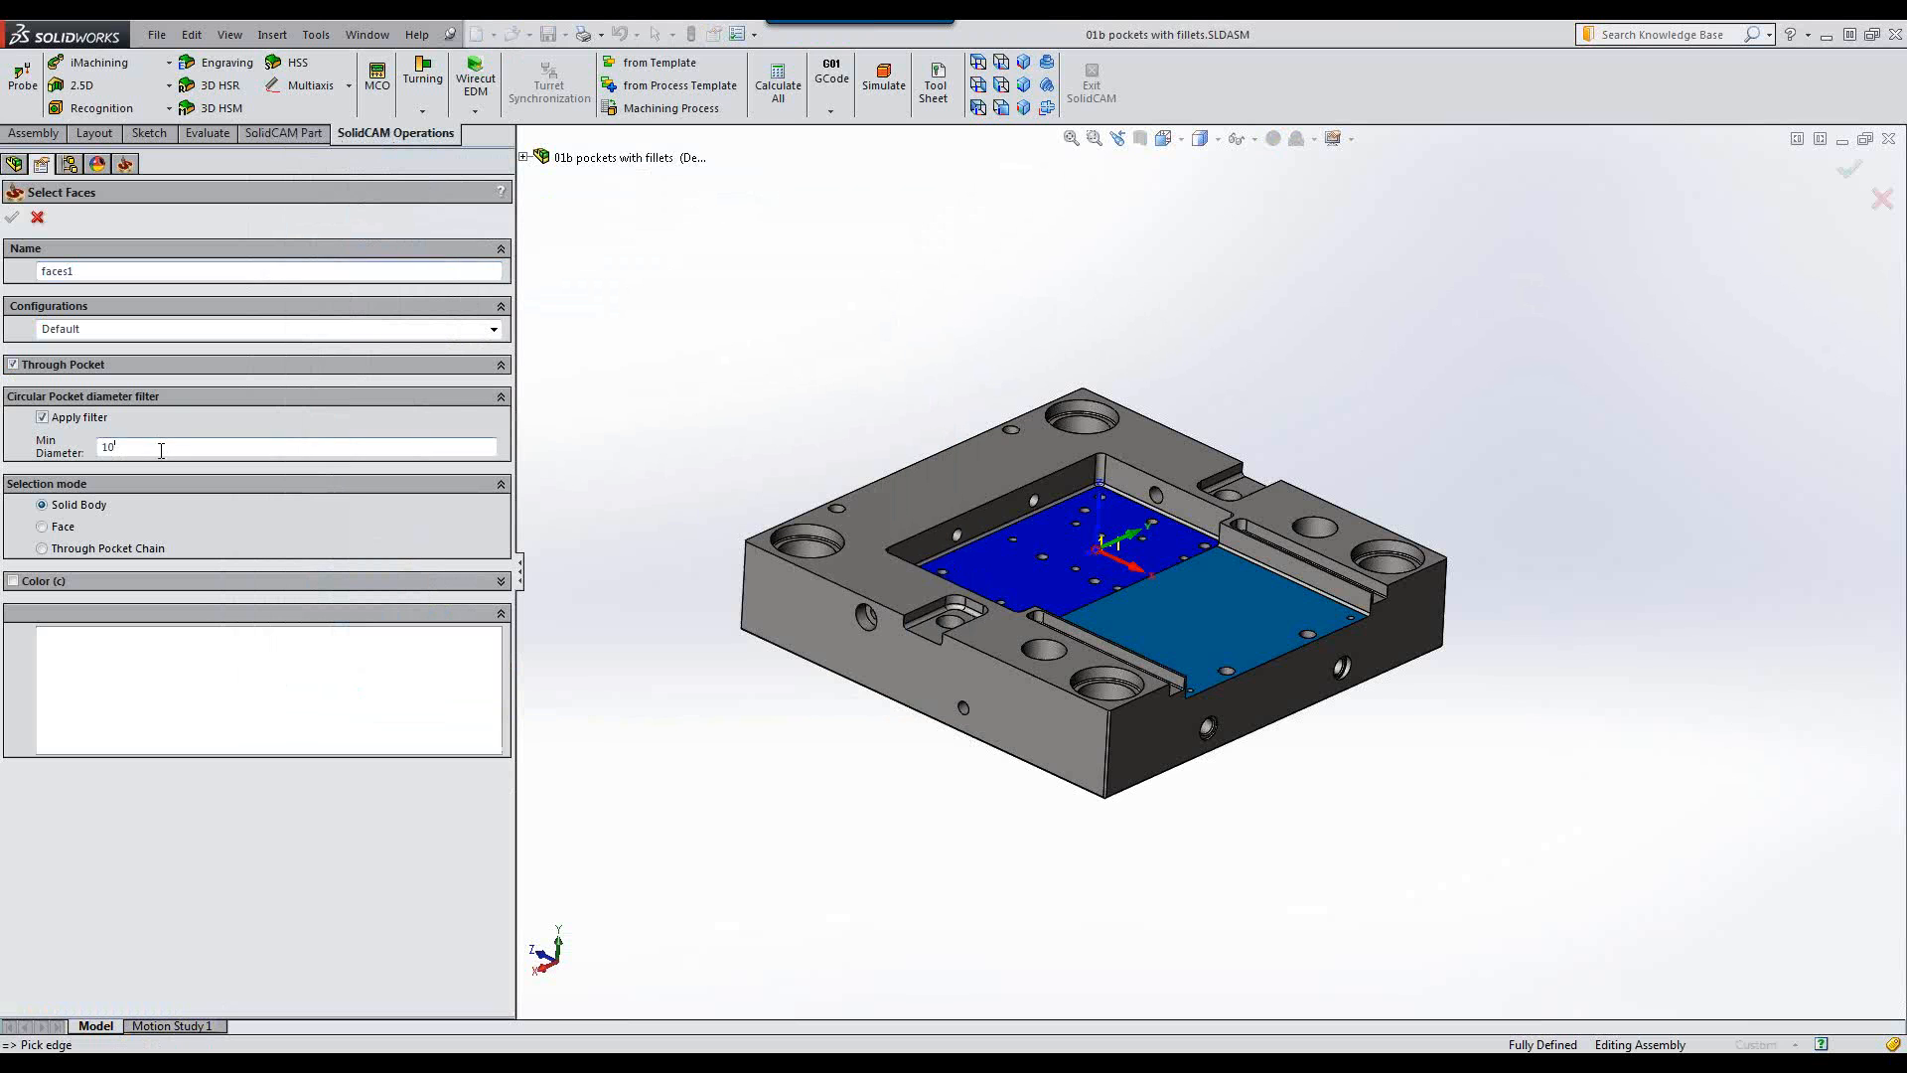
click(796, 544)
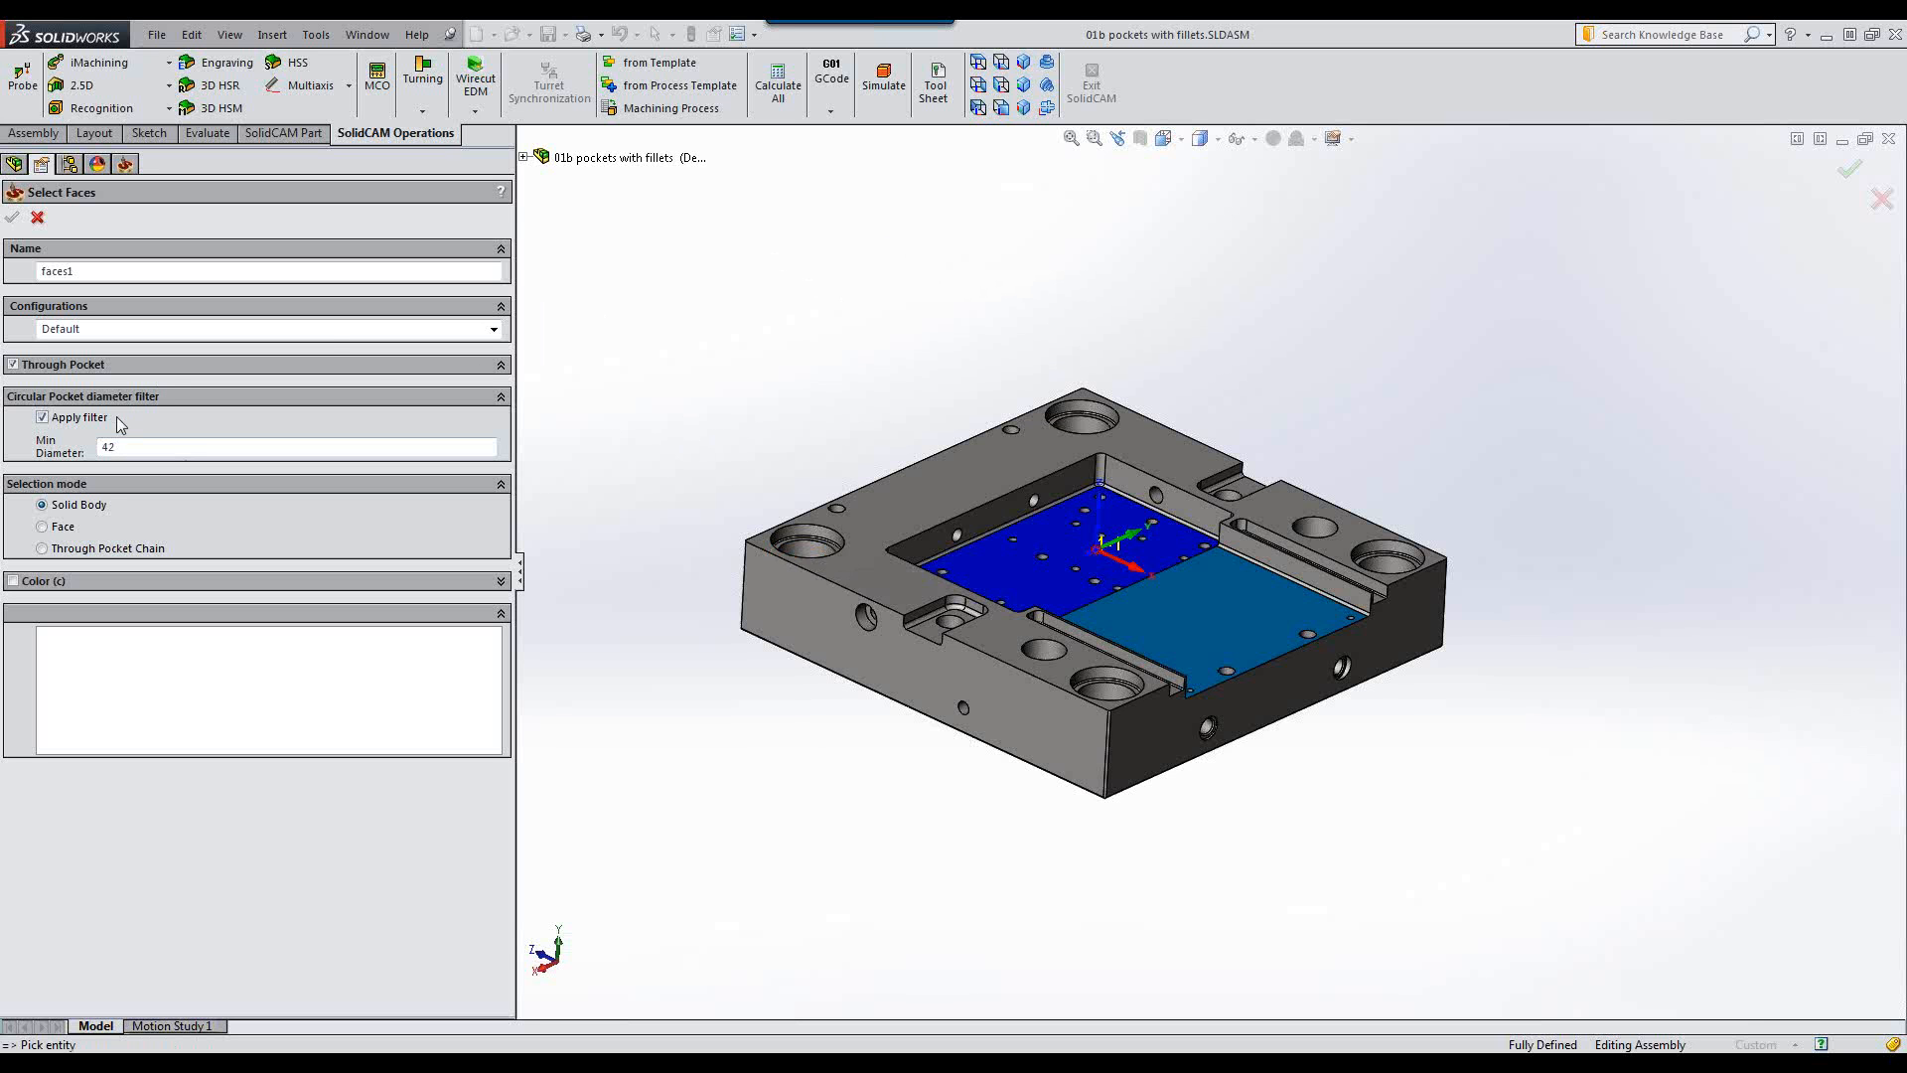
click(975, 472)
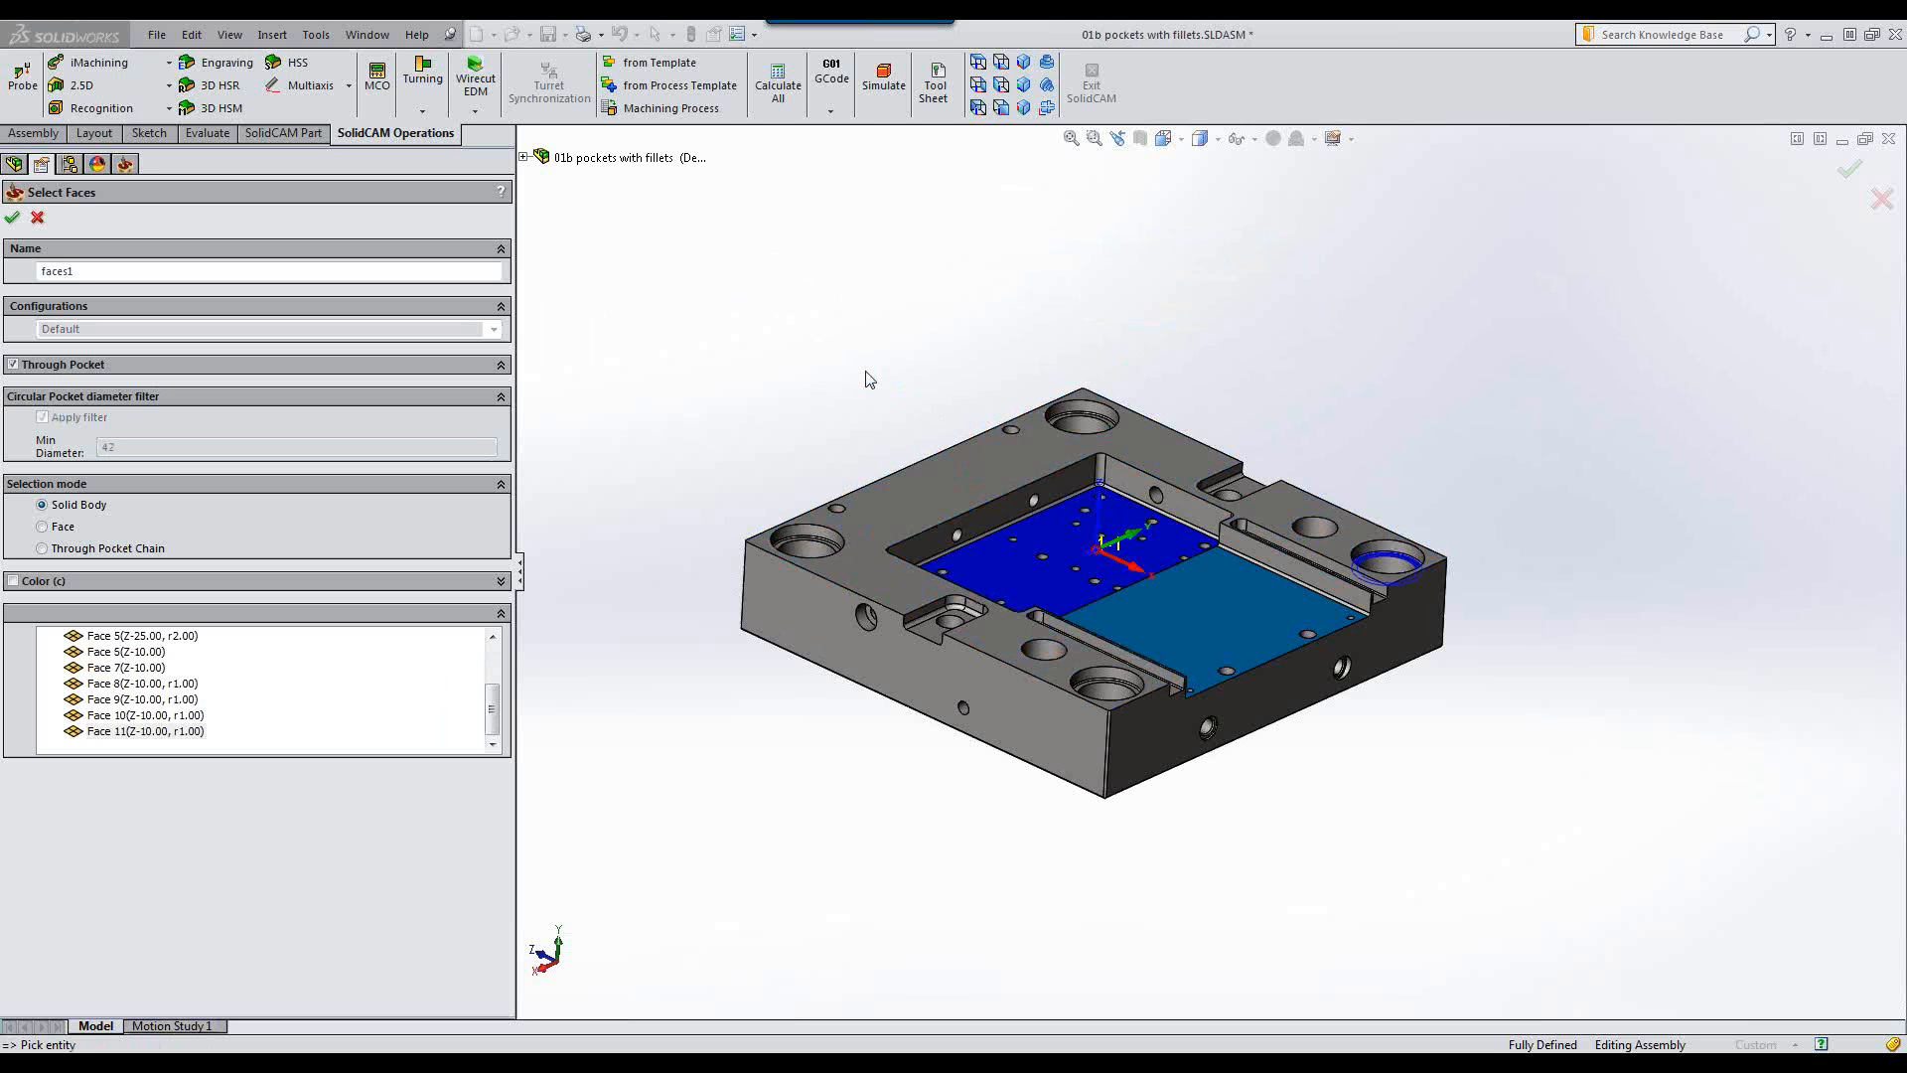
click(12, 217)
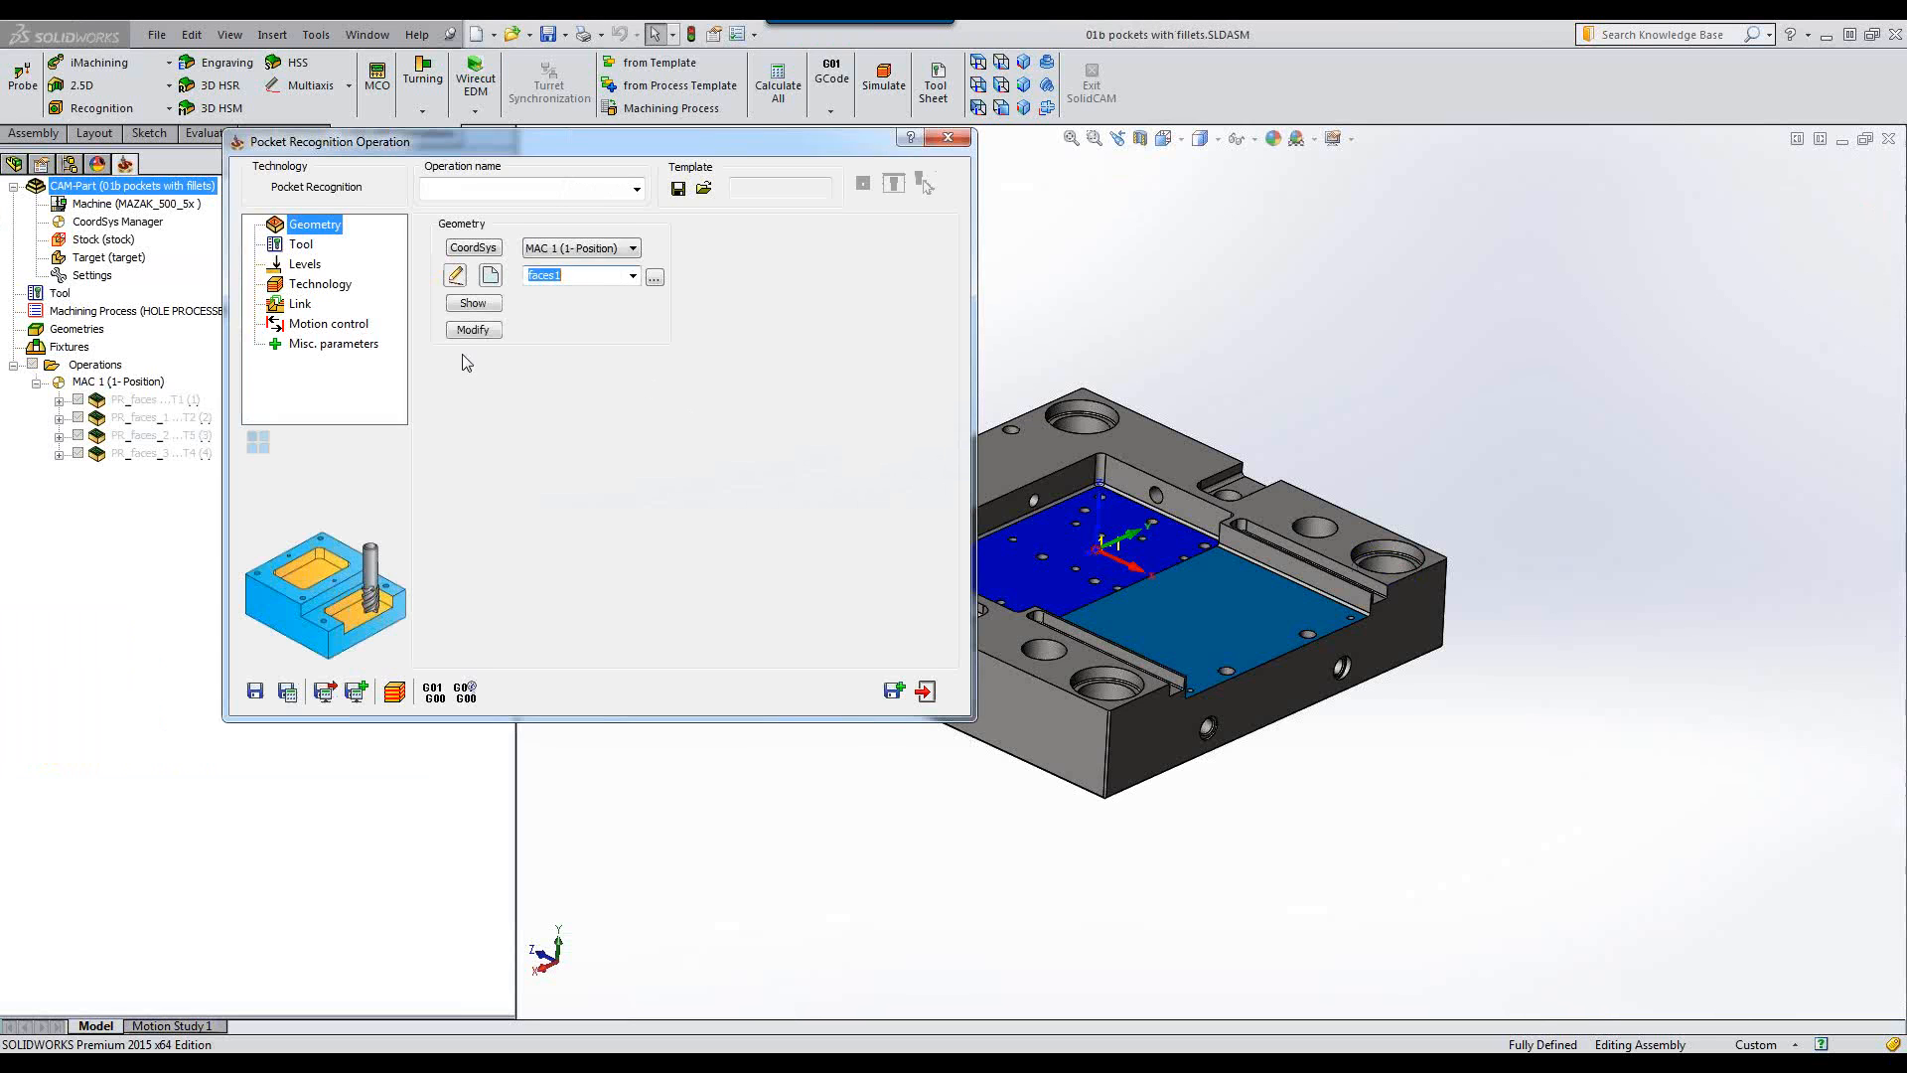
Modify the pocket geometry to exclude the top faces.
click(472, 330)
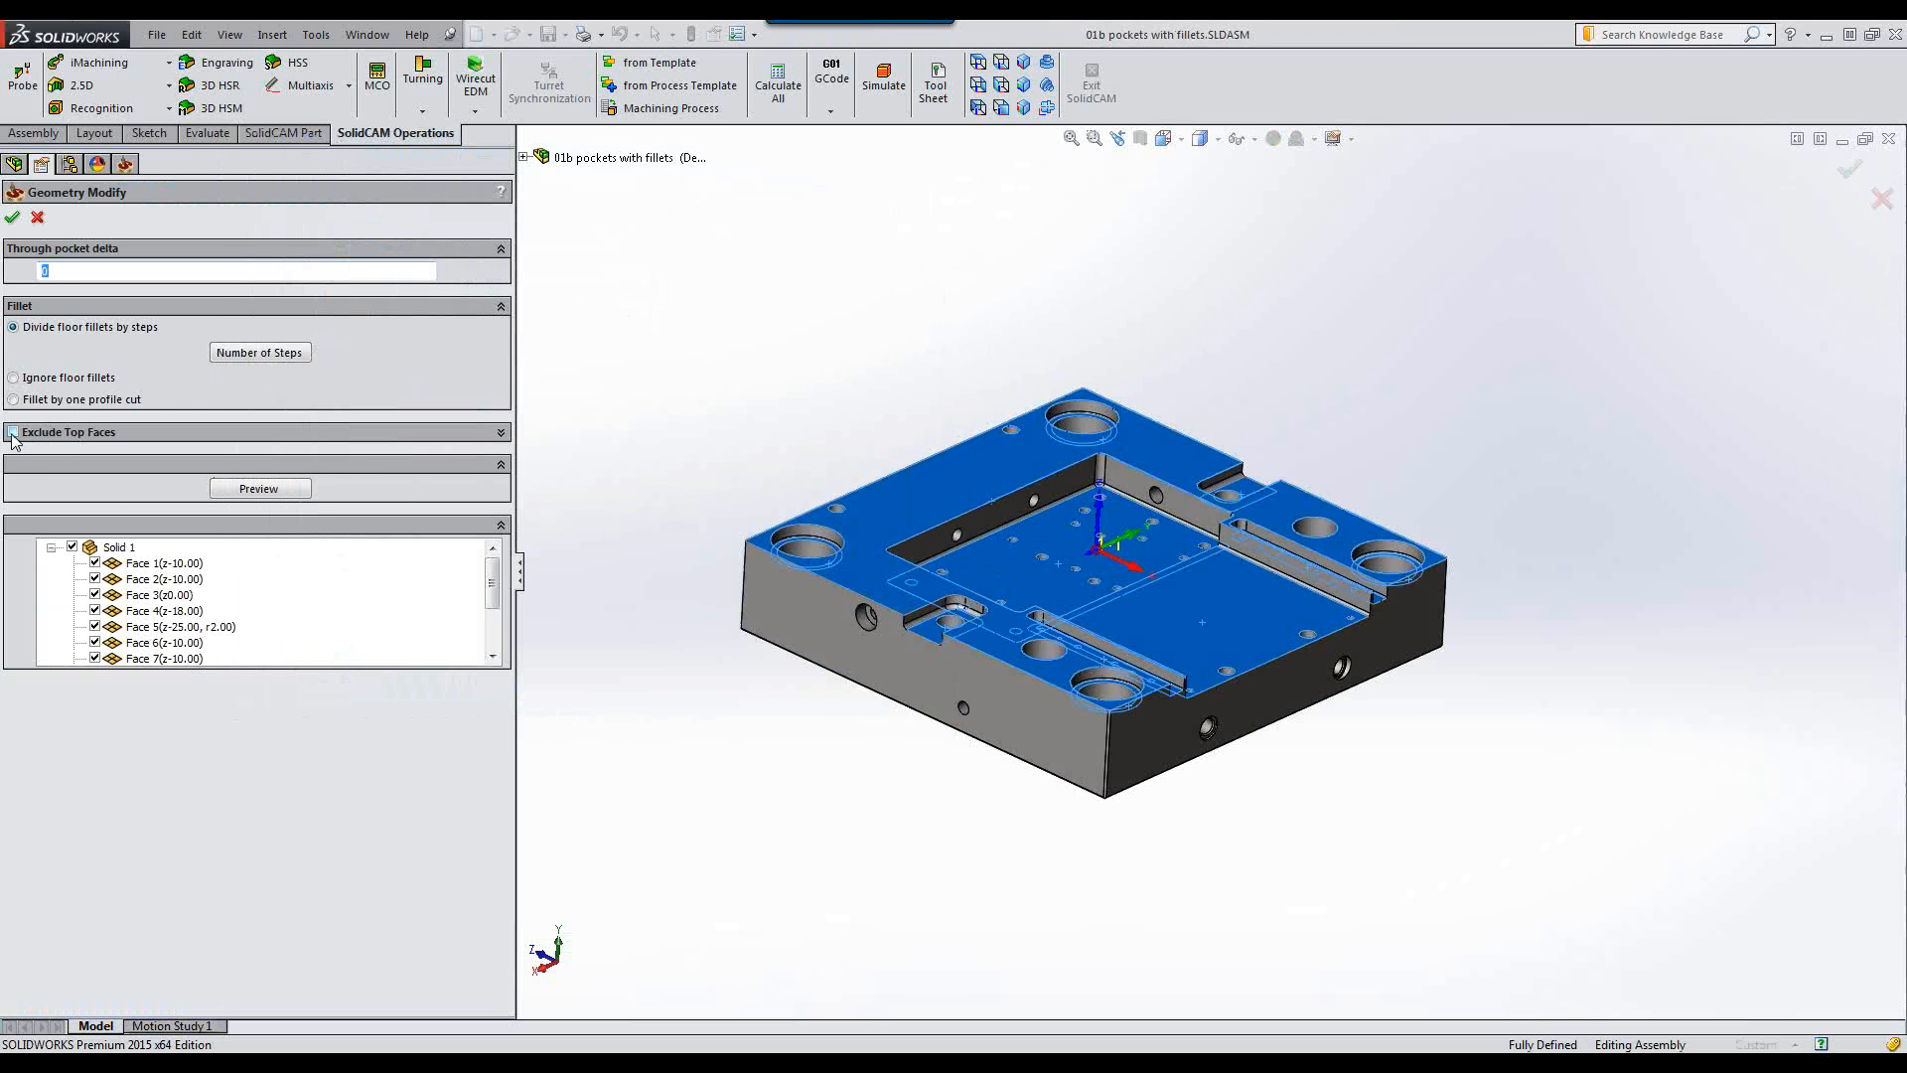
click(13, 433)
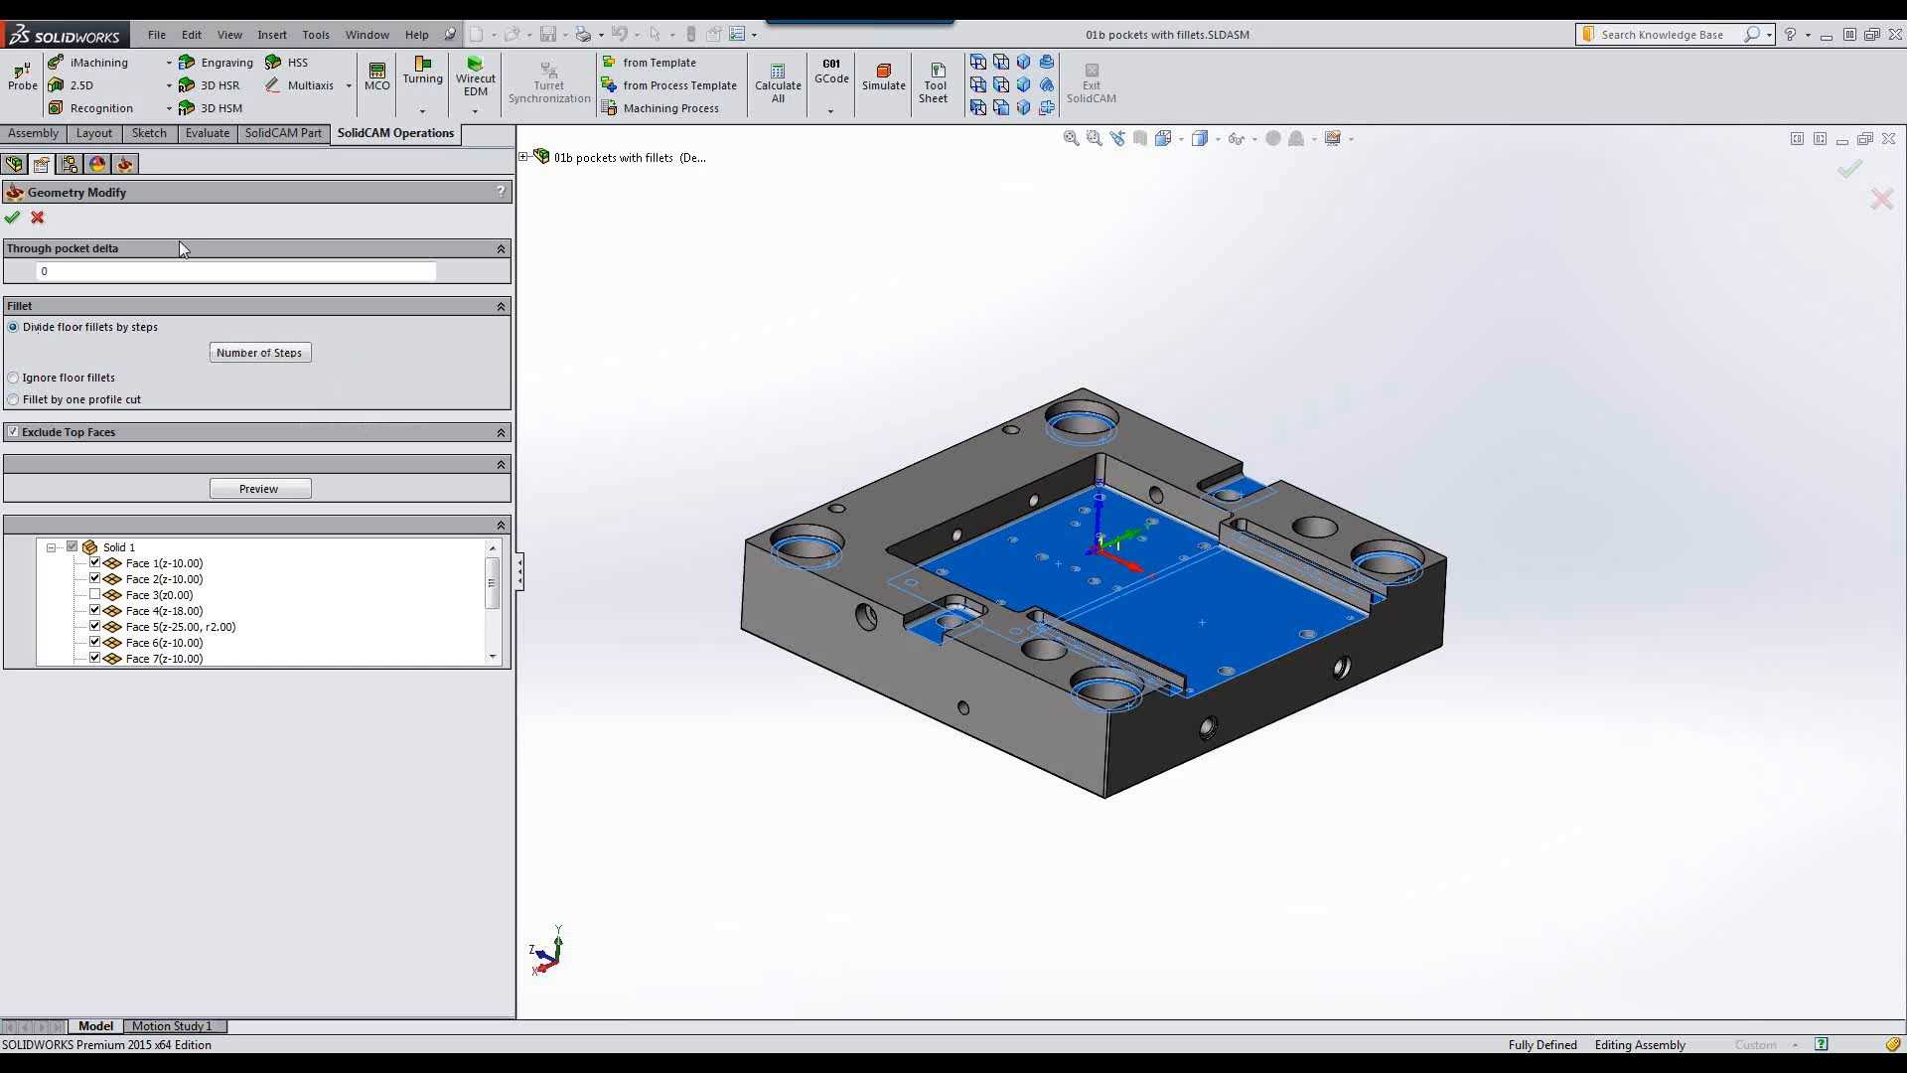
click(13, 219)
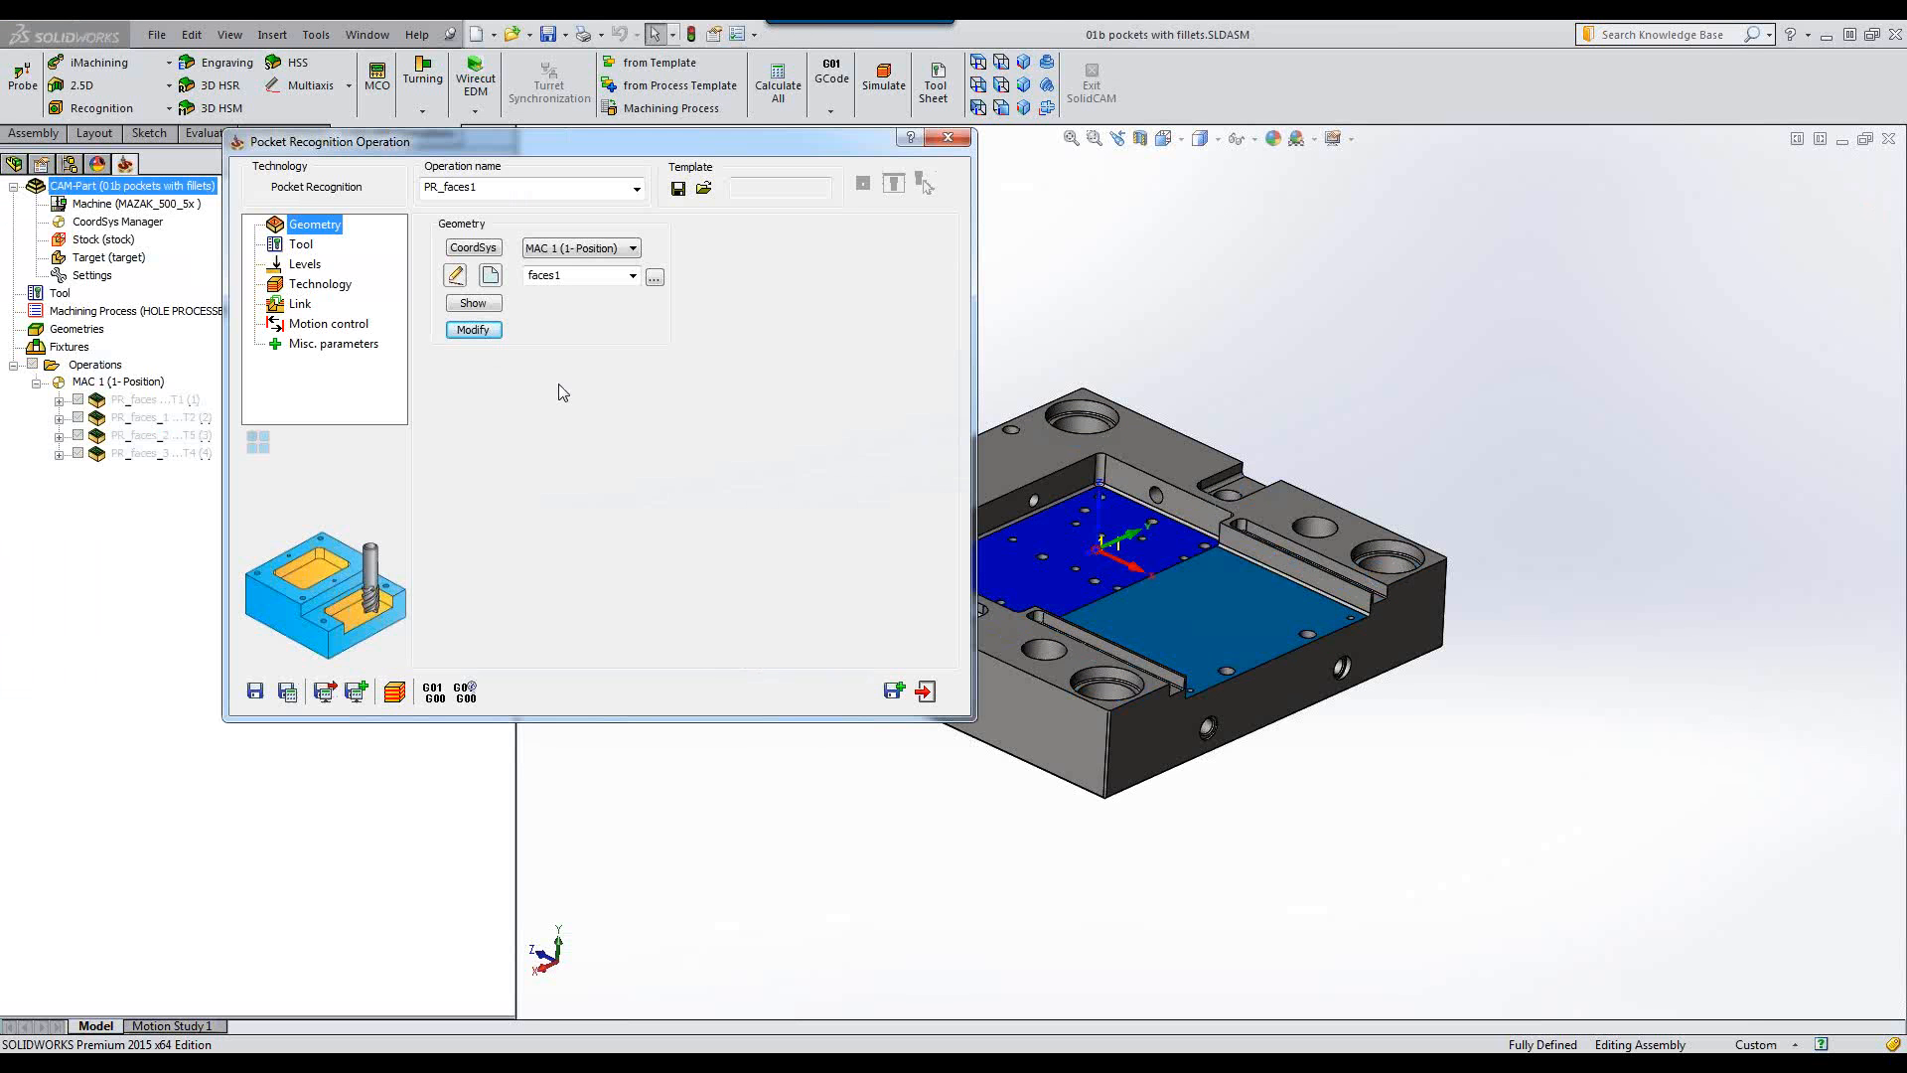
Assign tool 1, the 12 mm end mill, to the pocket operation.
click(310, 248)
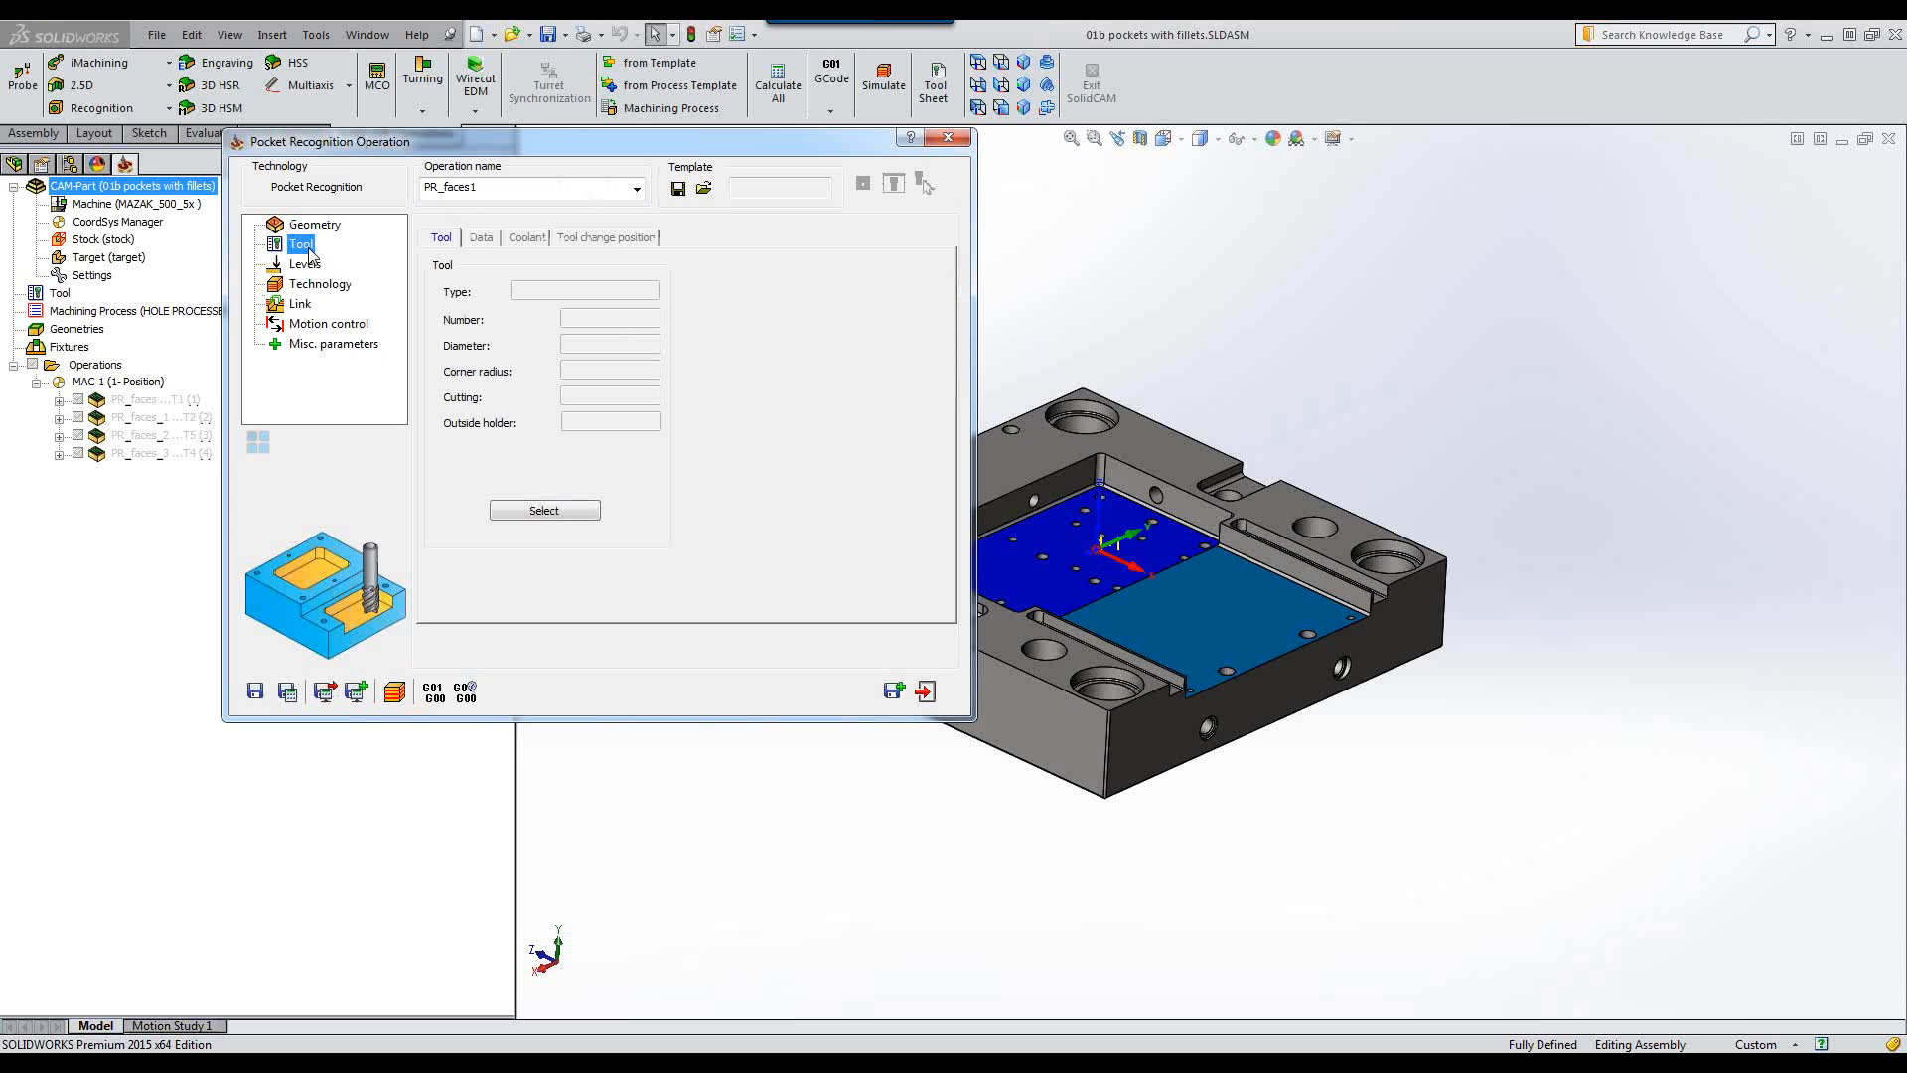
click(573, 515)
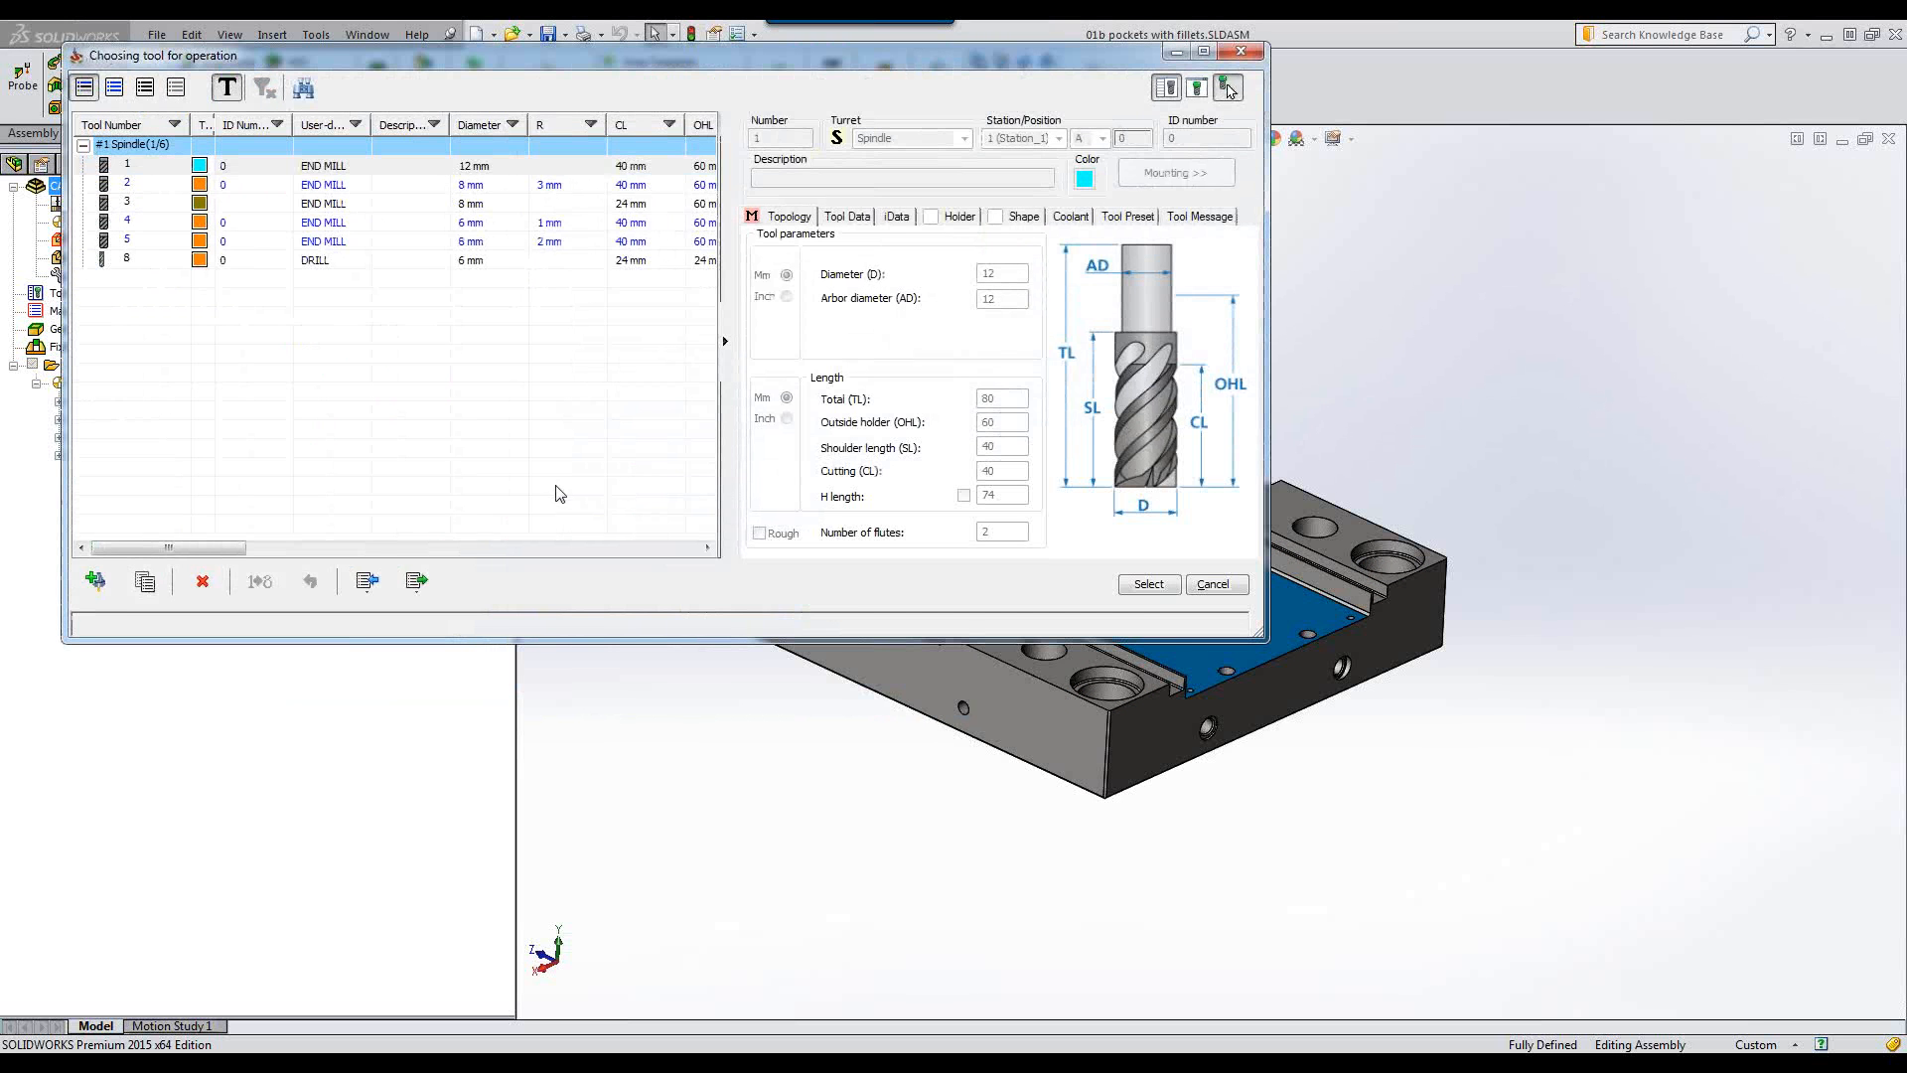
click(437, 166)
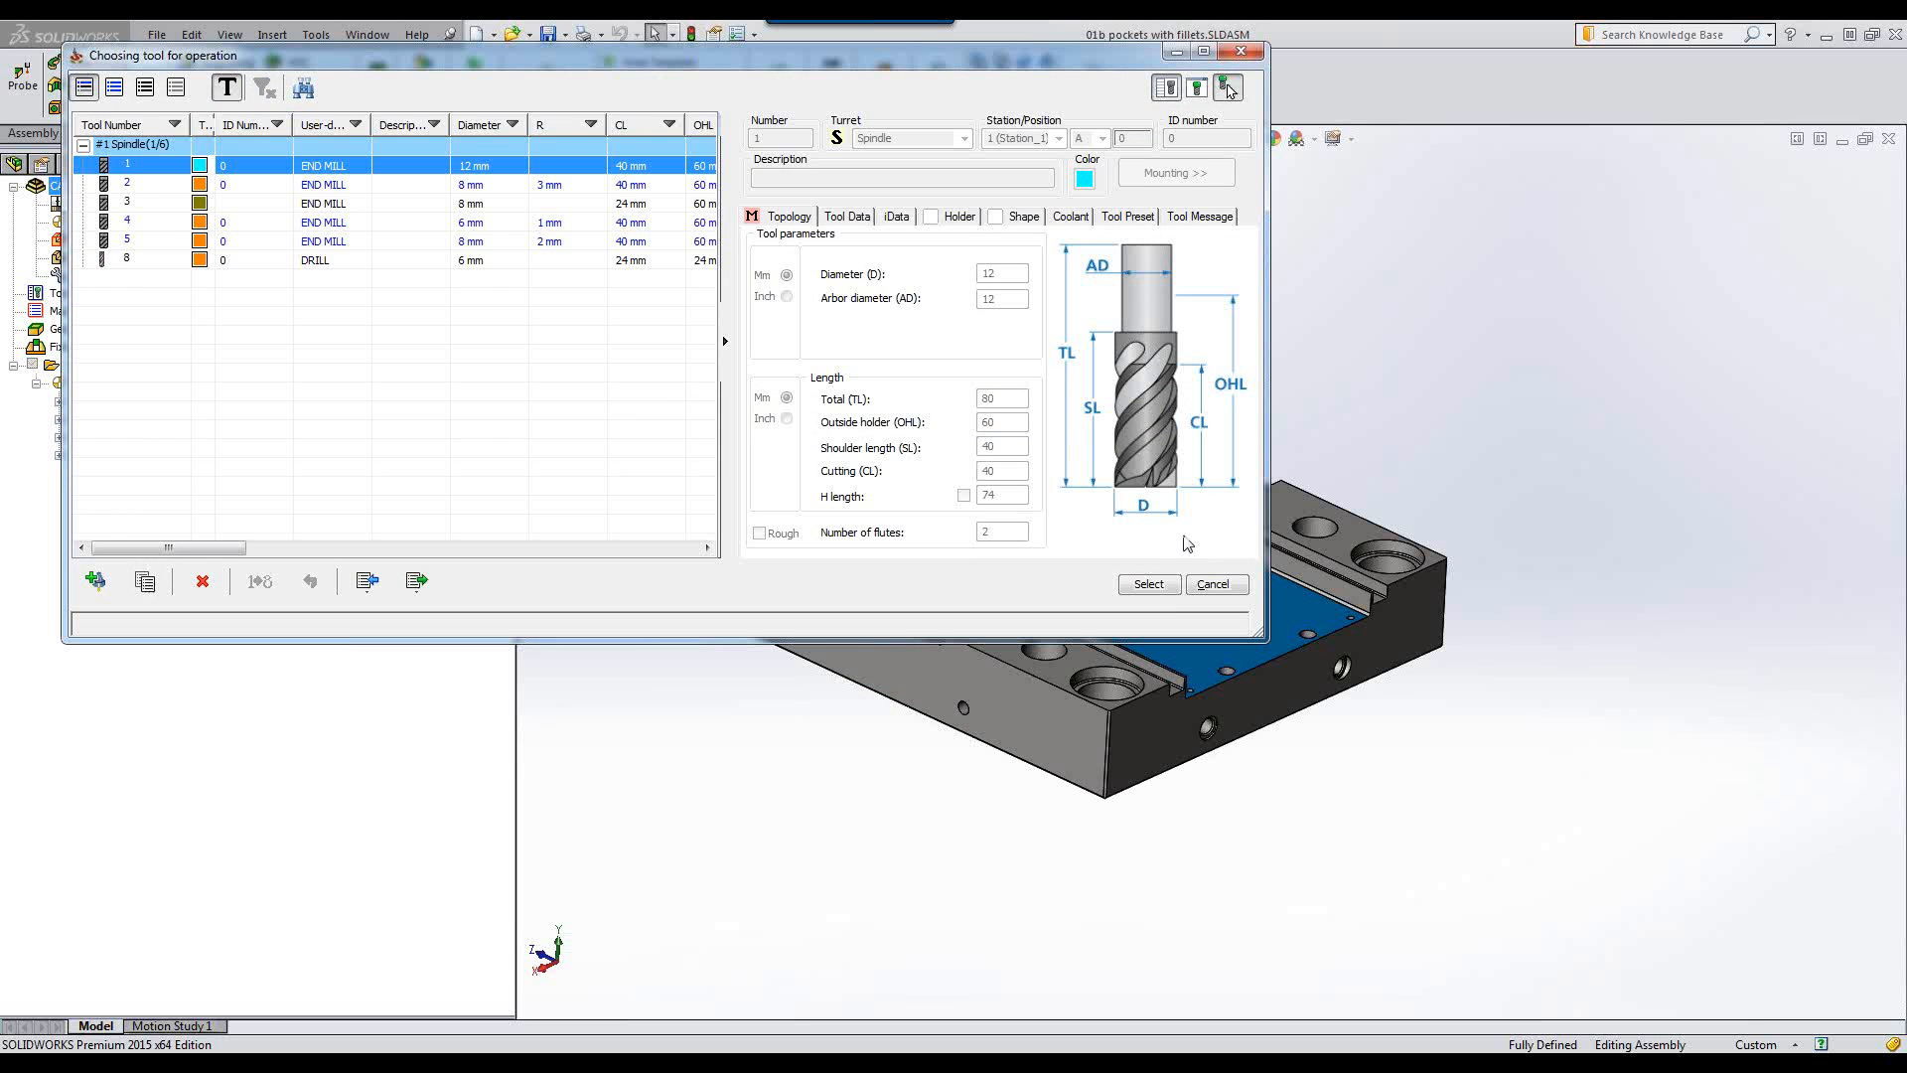
click(1173, 588)
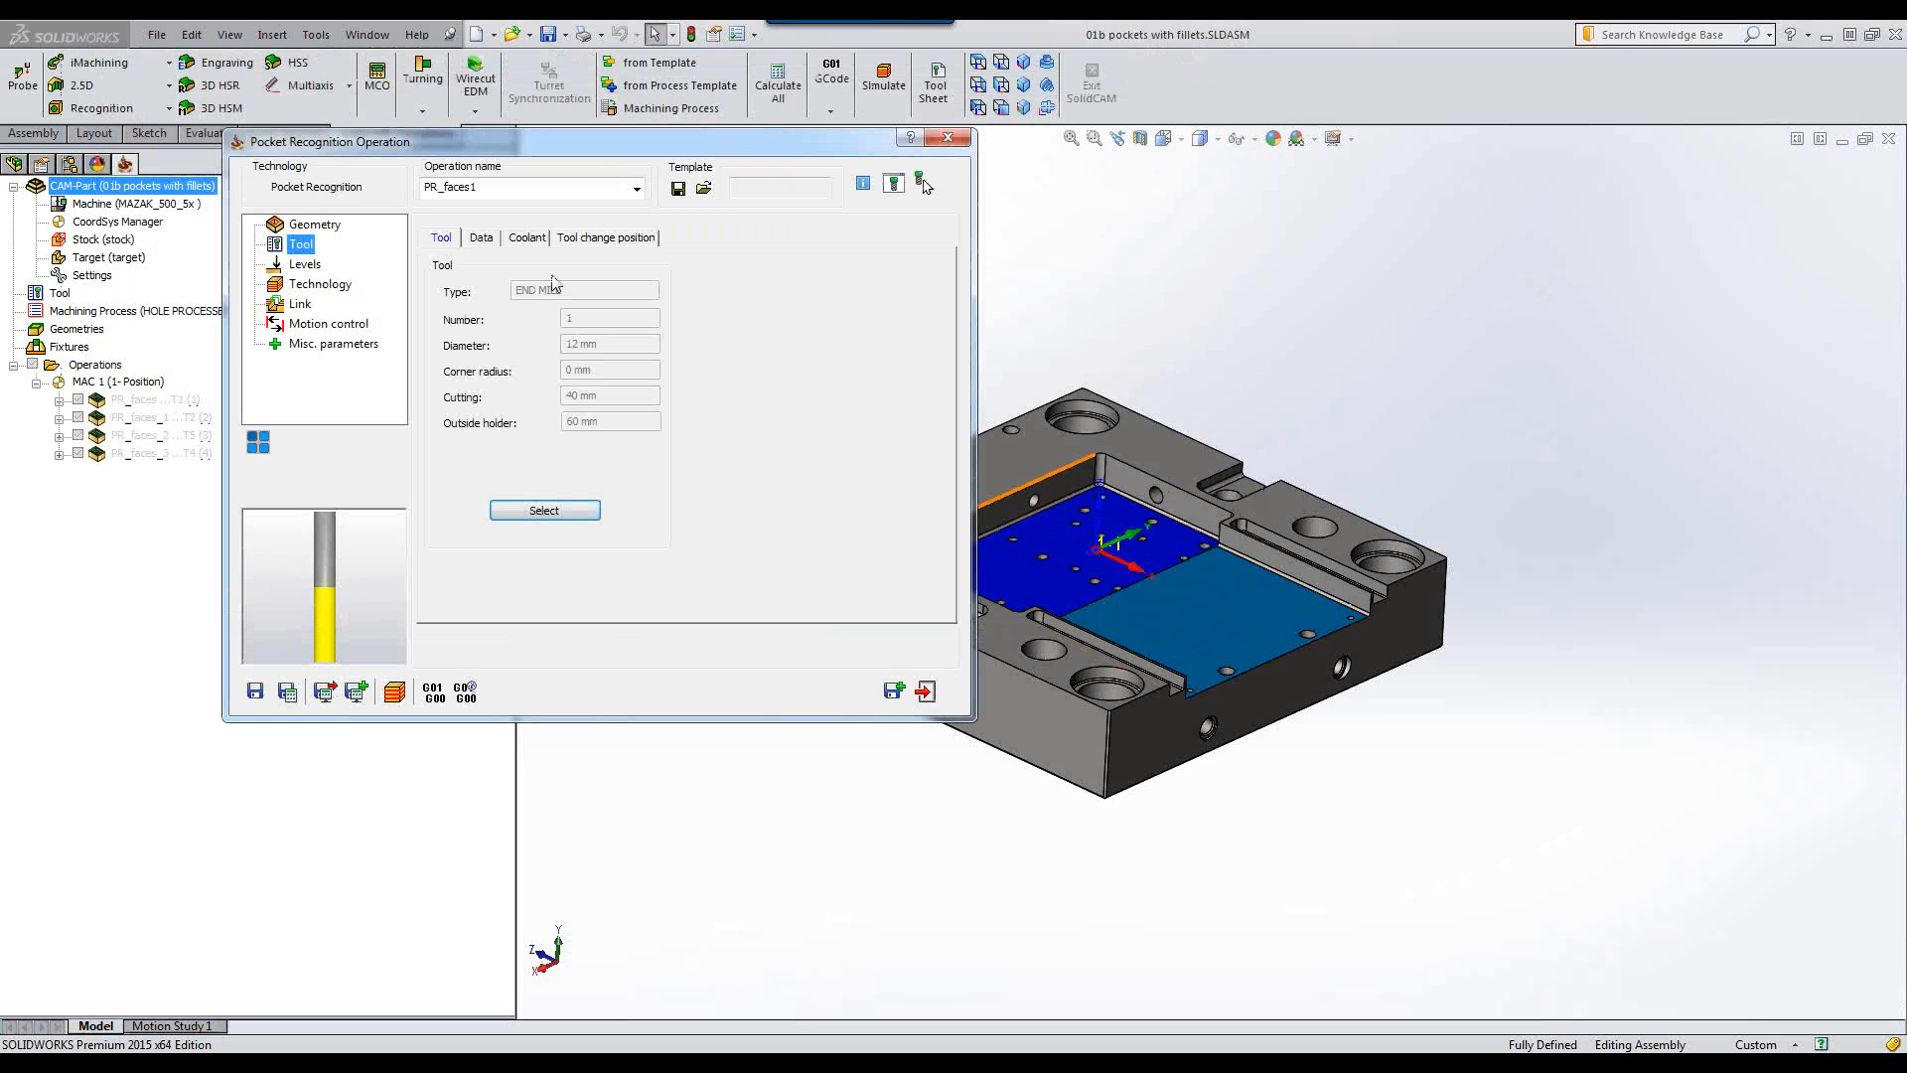
Enable the one-way profile strategy and approach from outside for open pockets, and save and calculate the operation.
click(303, 265)
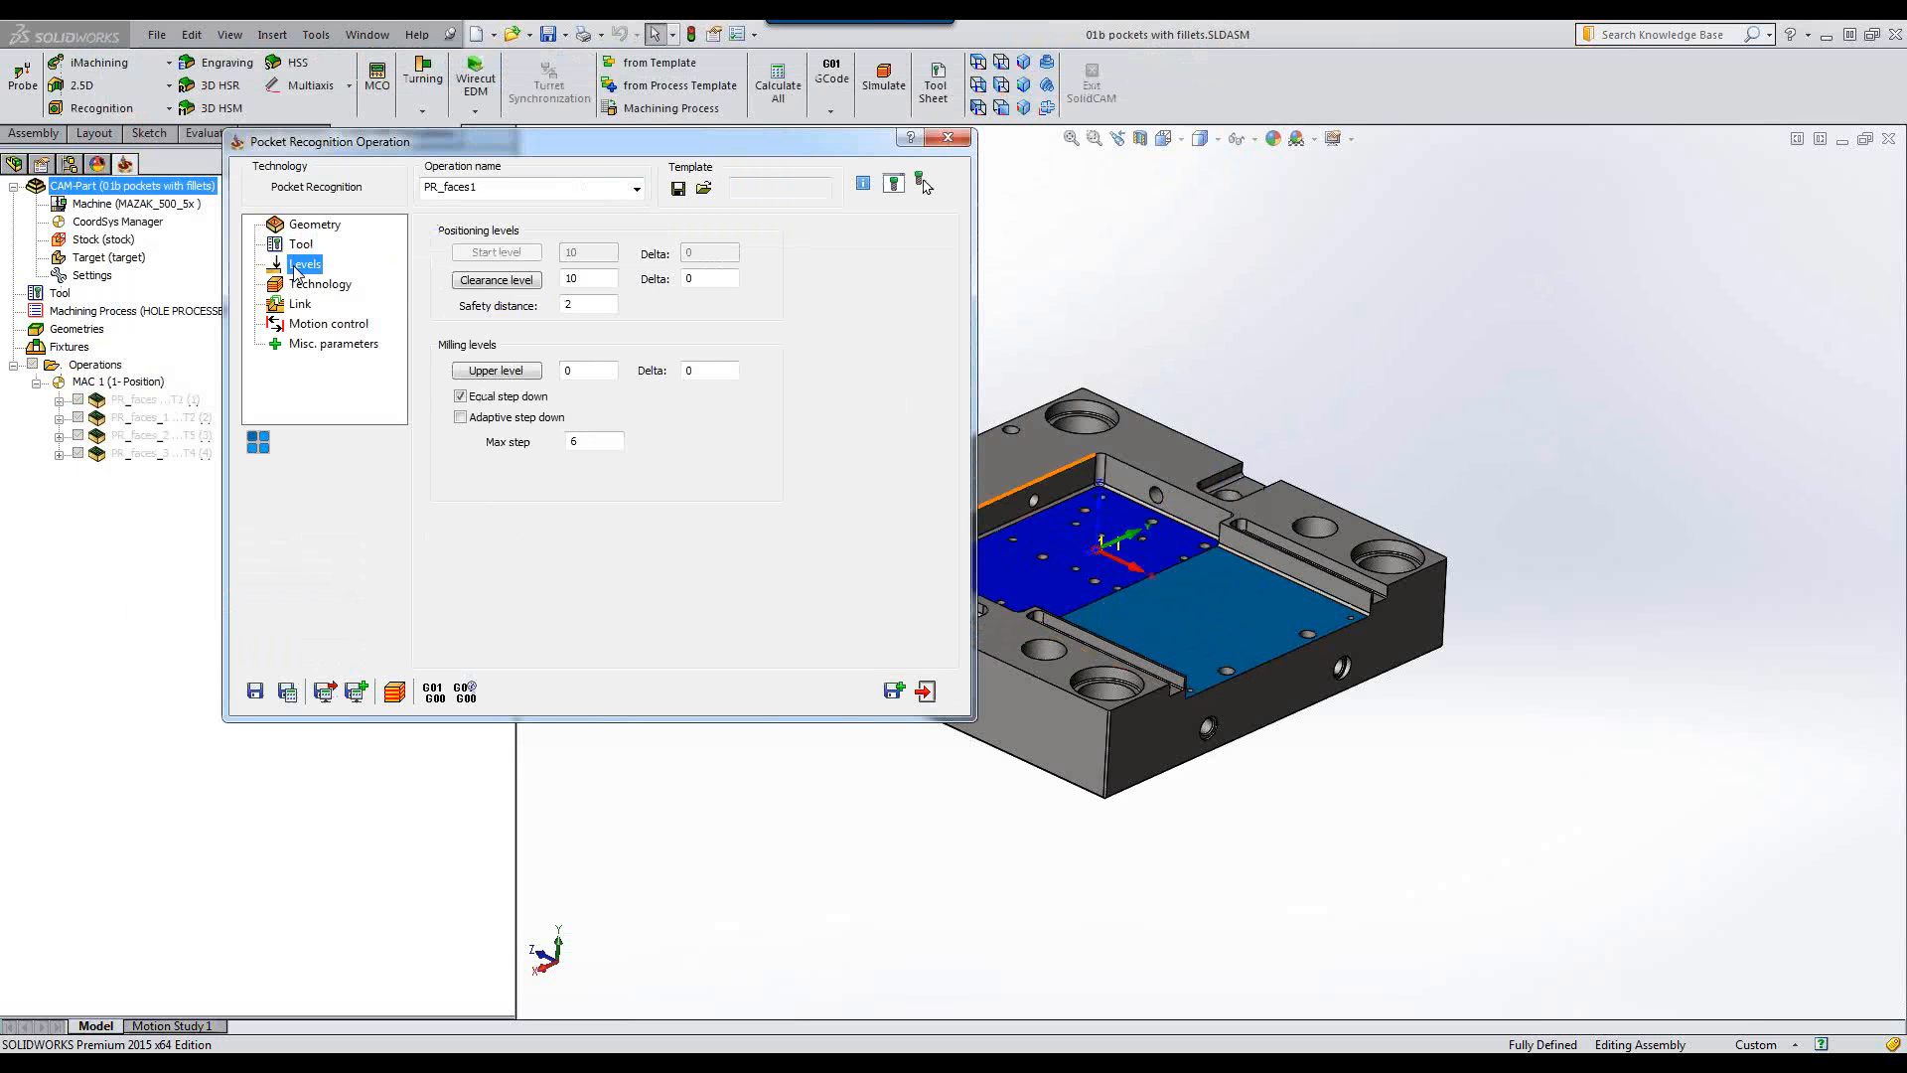
click(344, 287)
click(589, 229)
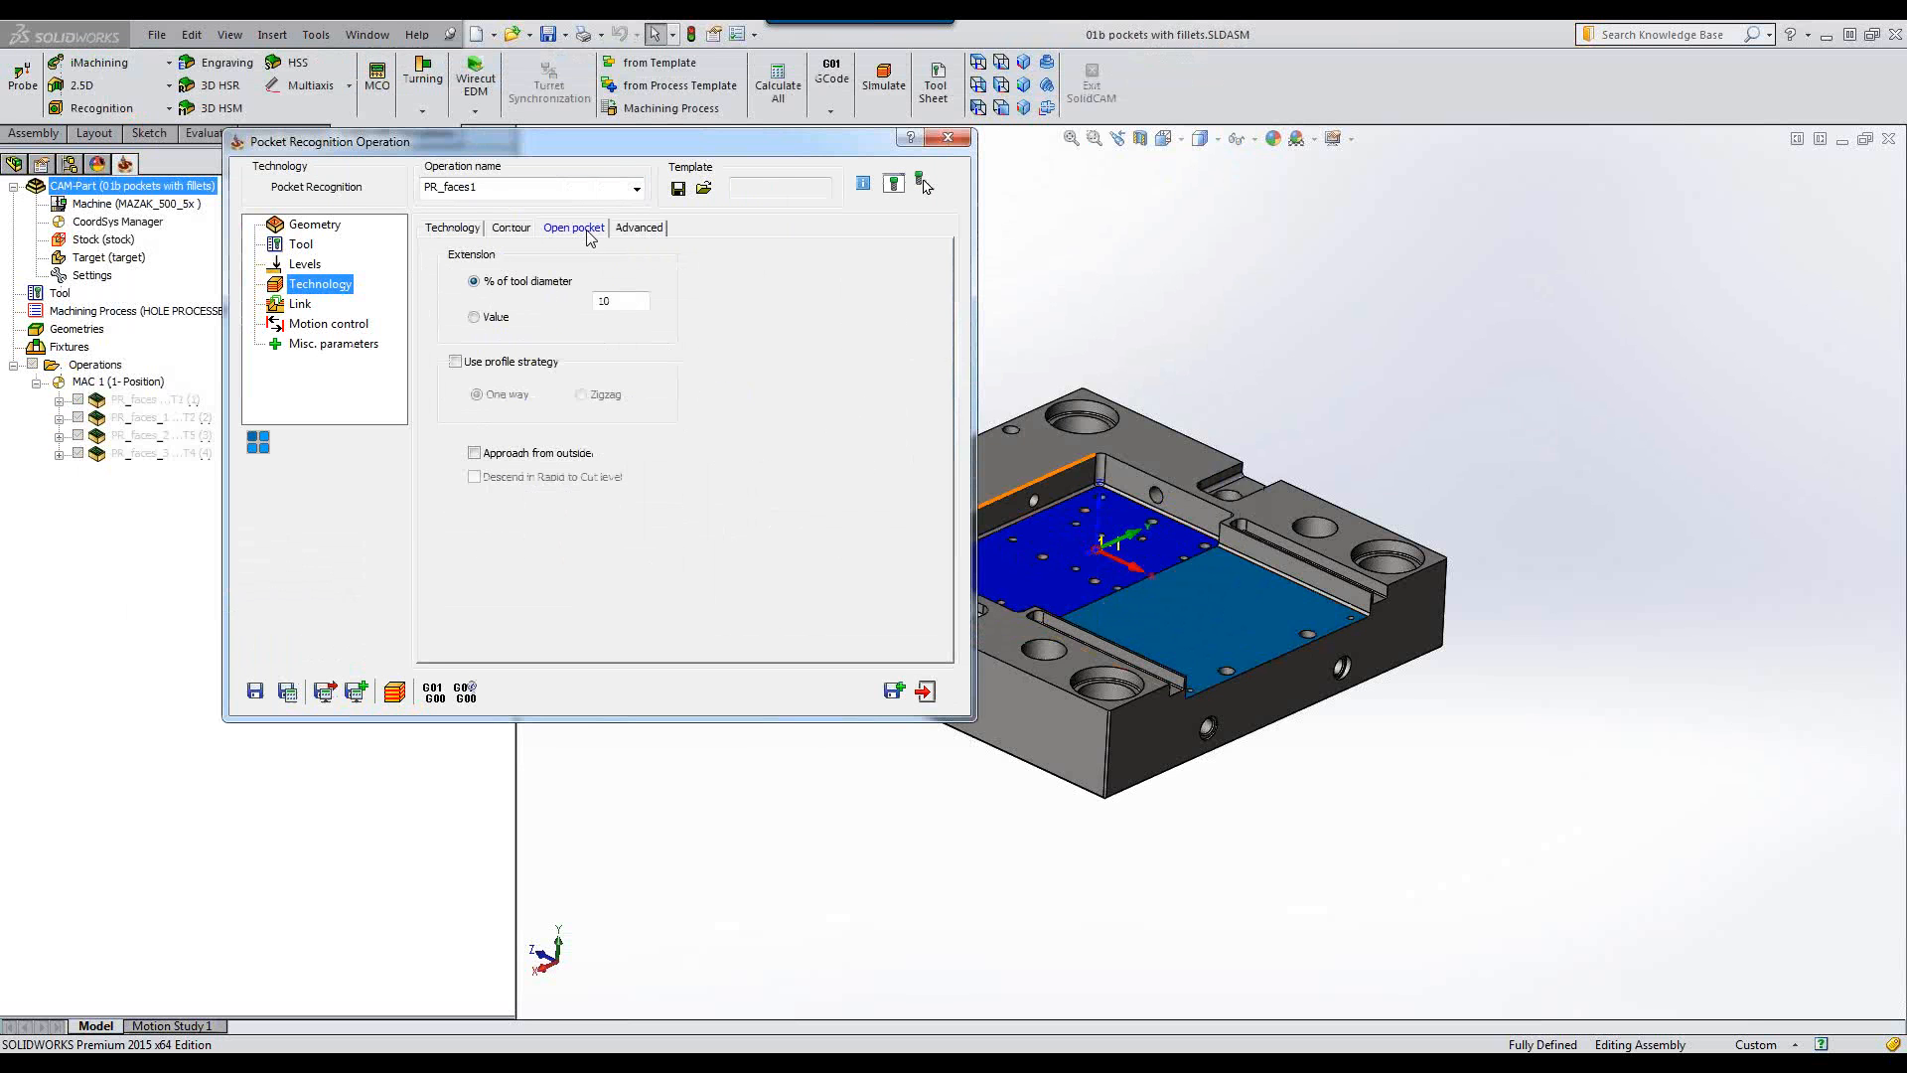
click(455, 362)
click(475, 454)
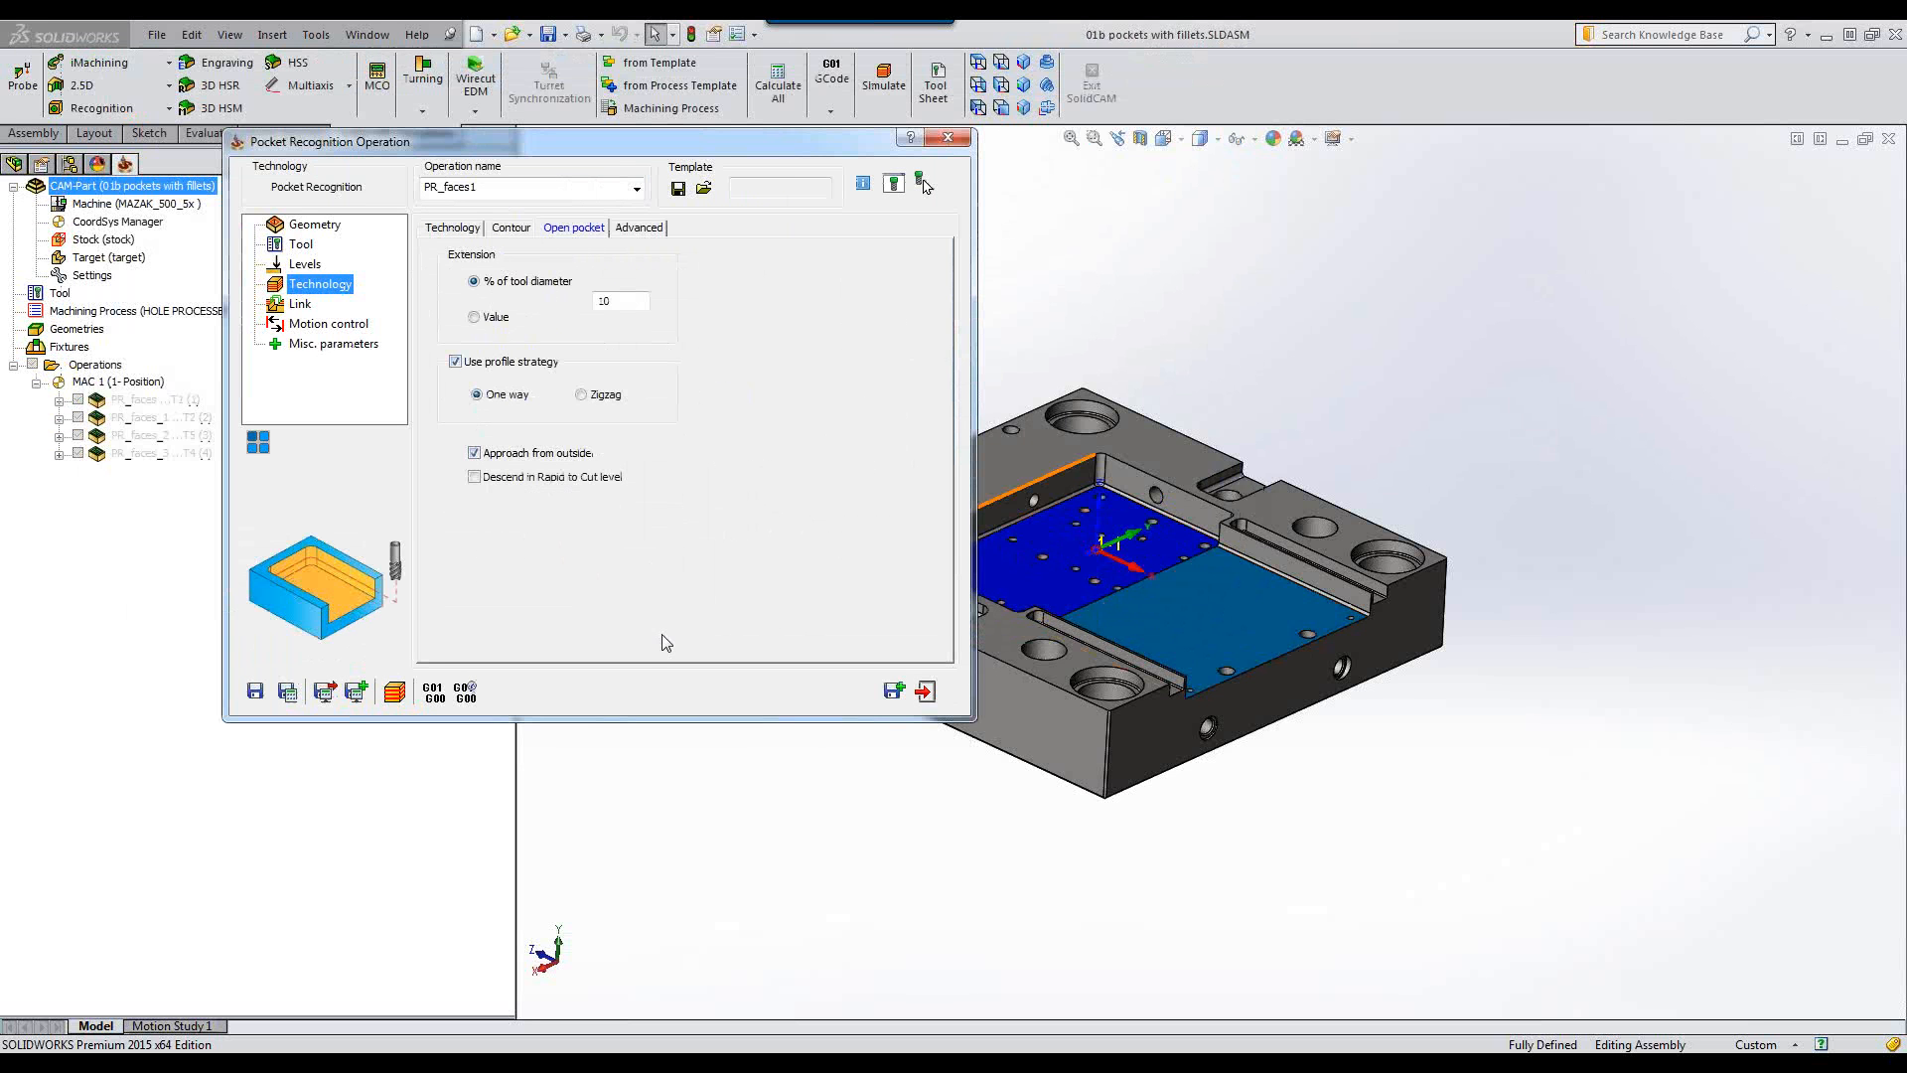
click(288, 693)
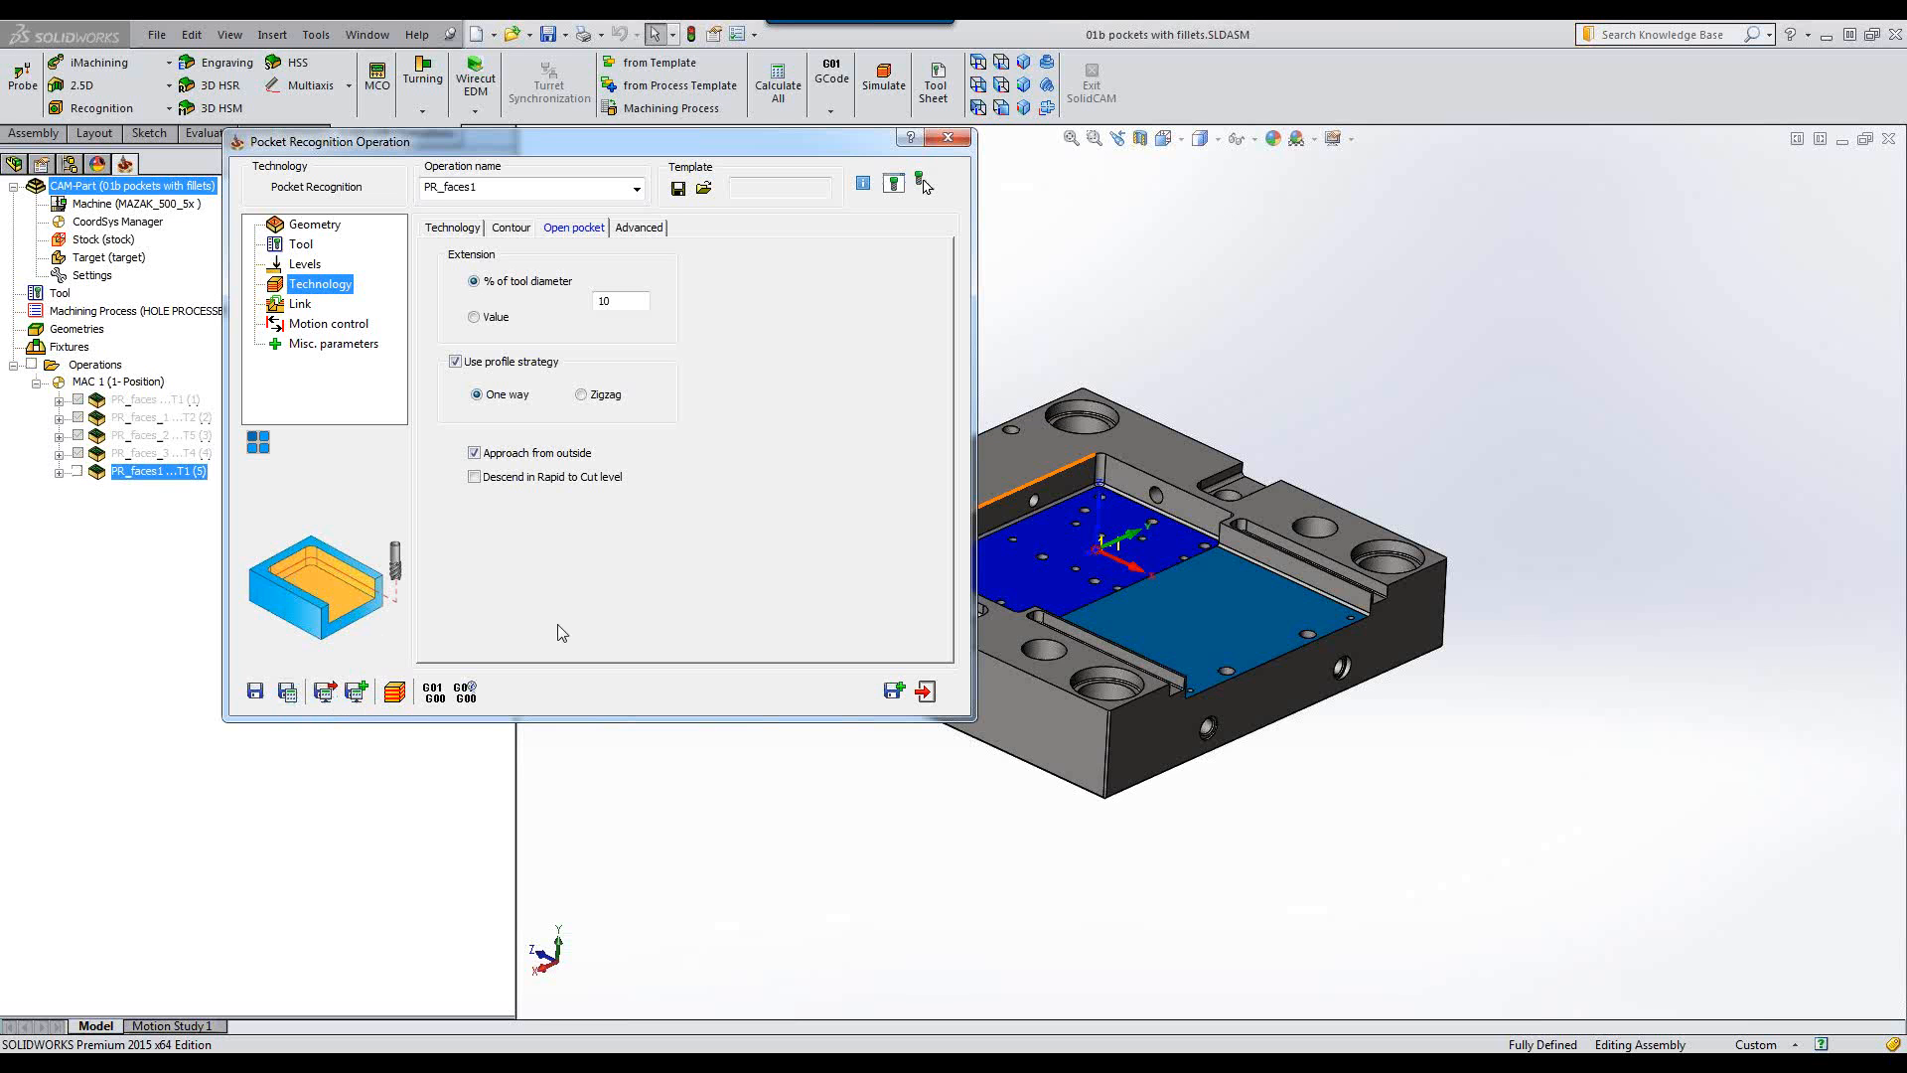
Simulate the 12 mm pocket operation in SolidVerify, inspect the stepped floor fillets up close, and exit the simulation.
click(394, 691)
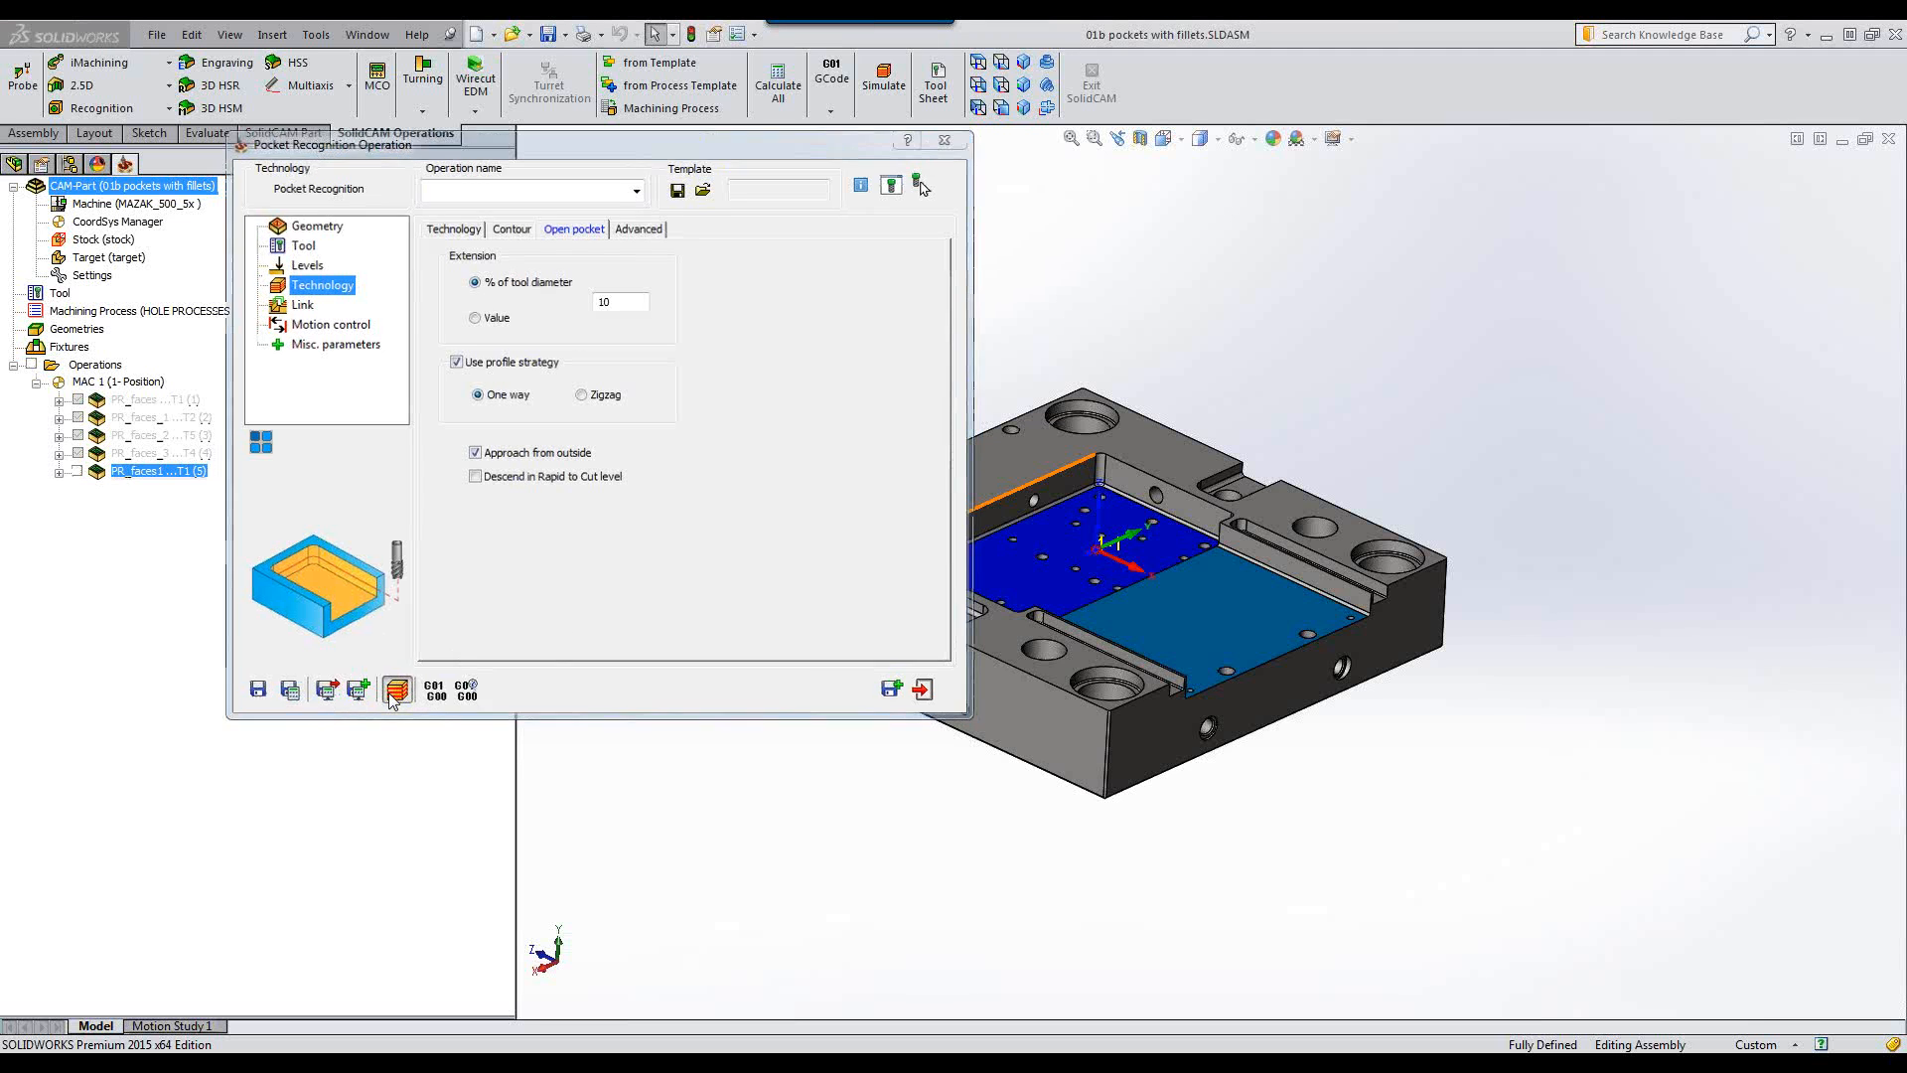
click(469, 350)
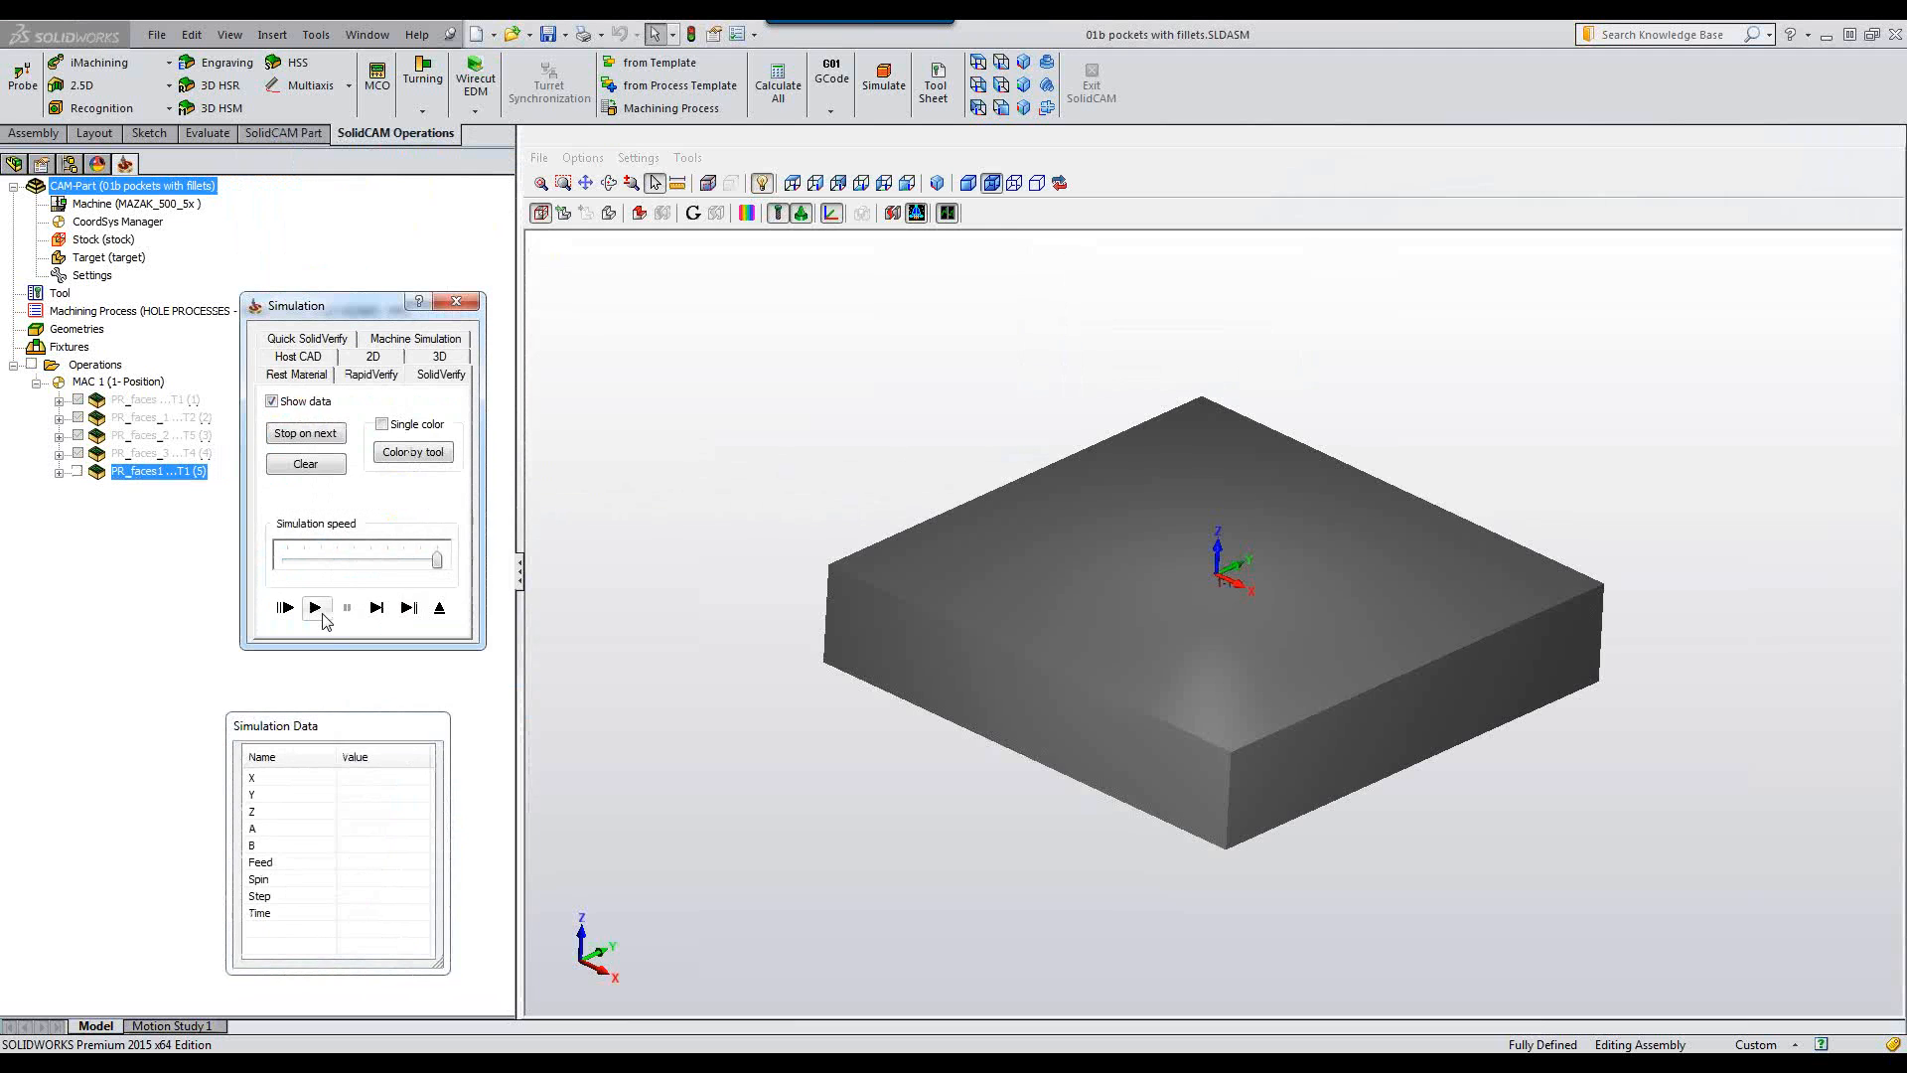
click(316, 609)
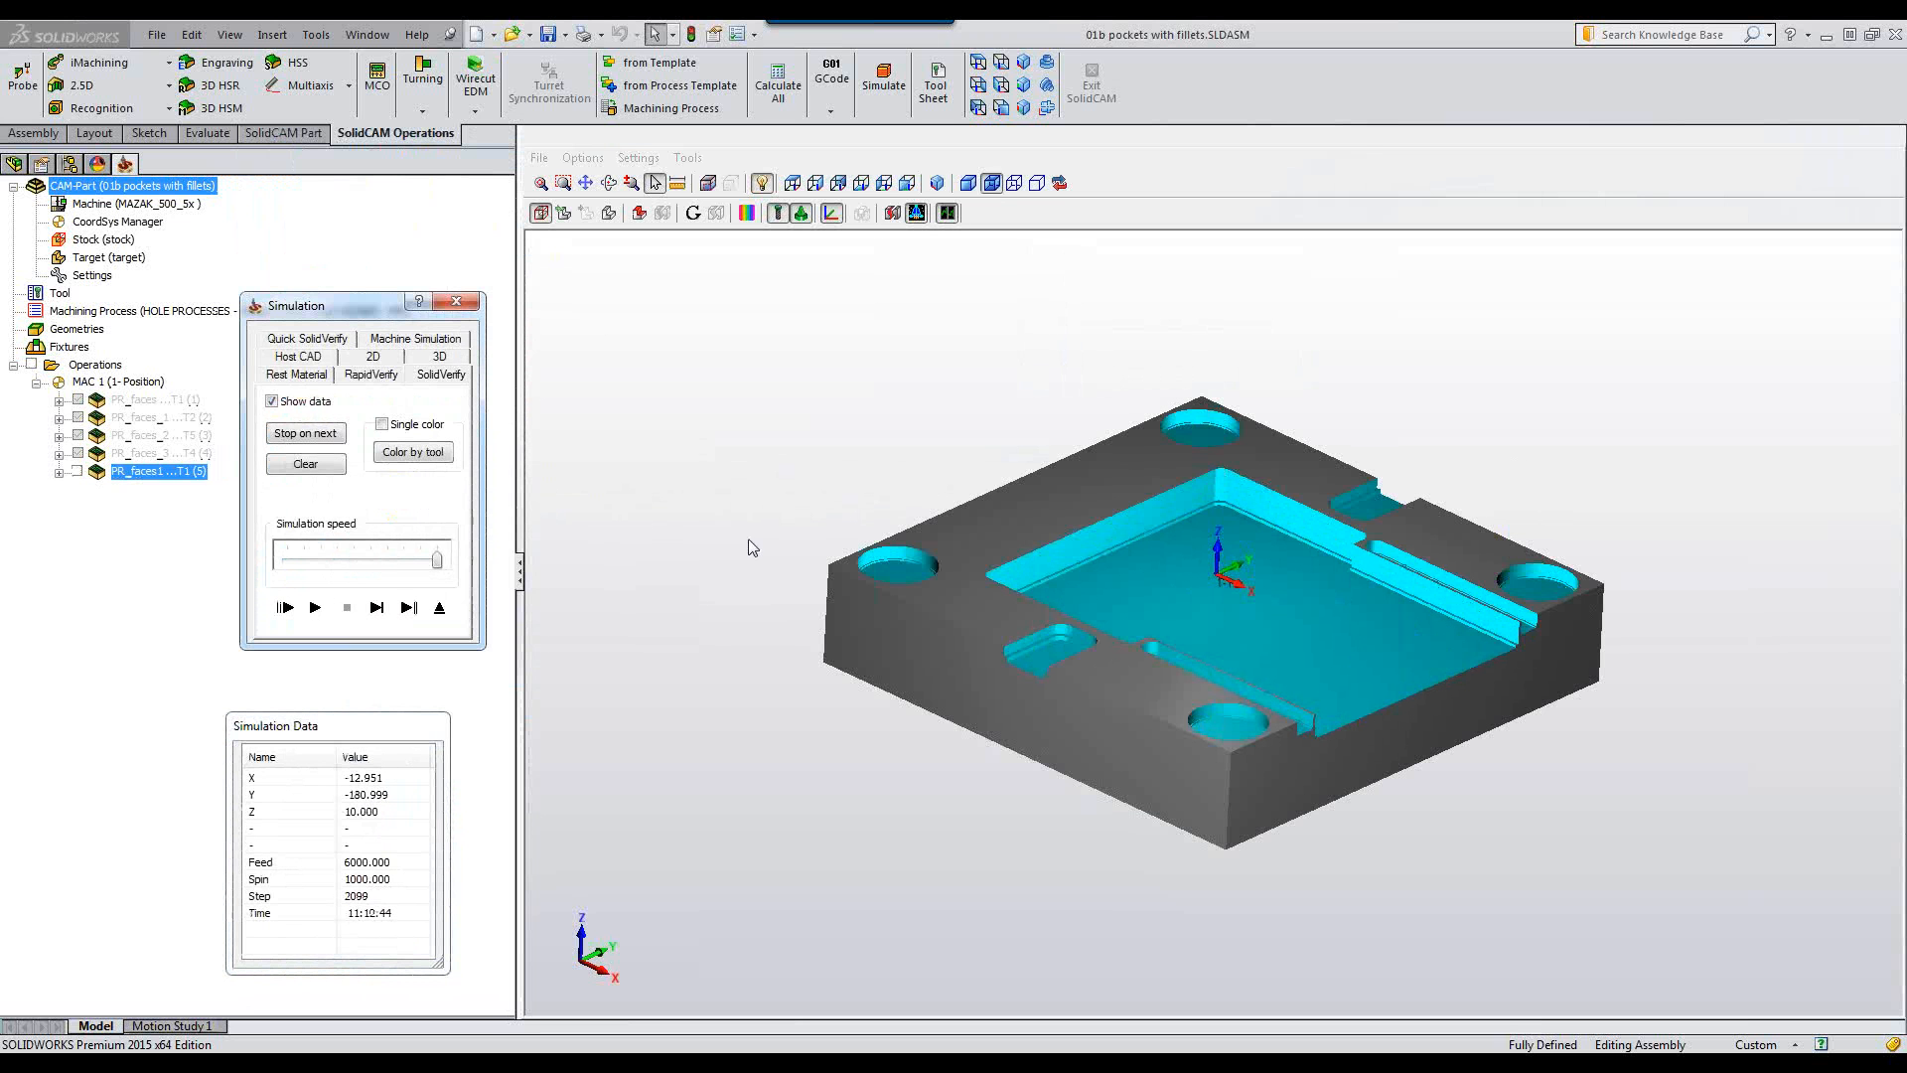
click(1625, 450)
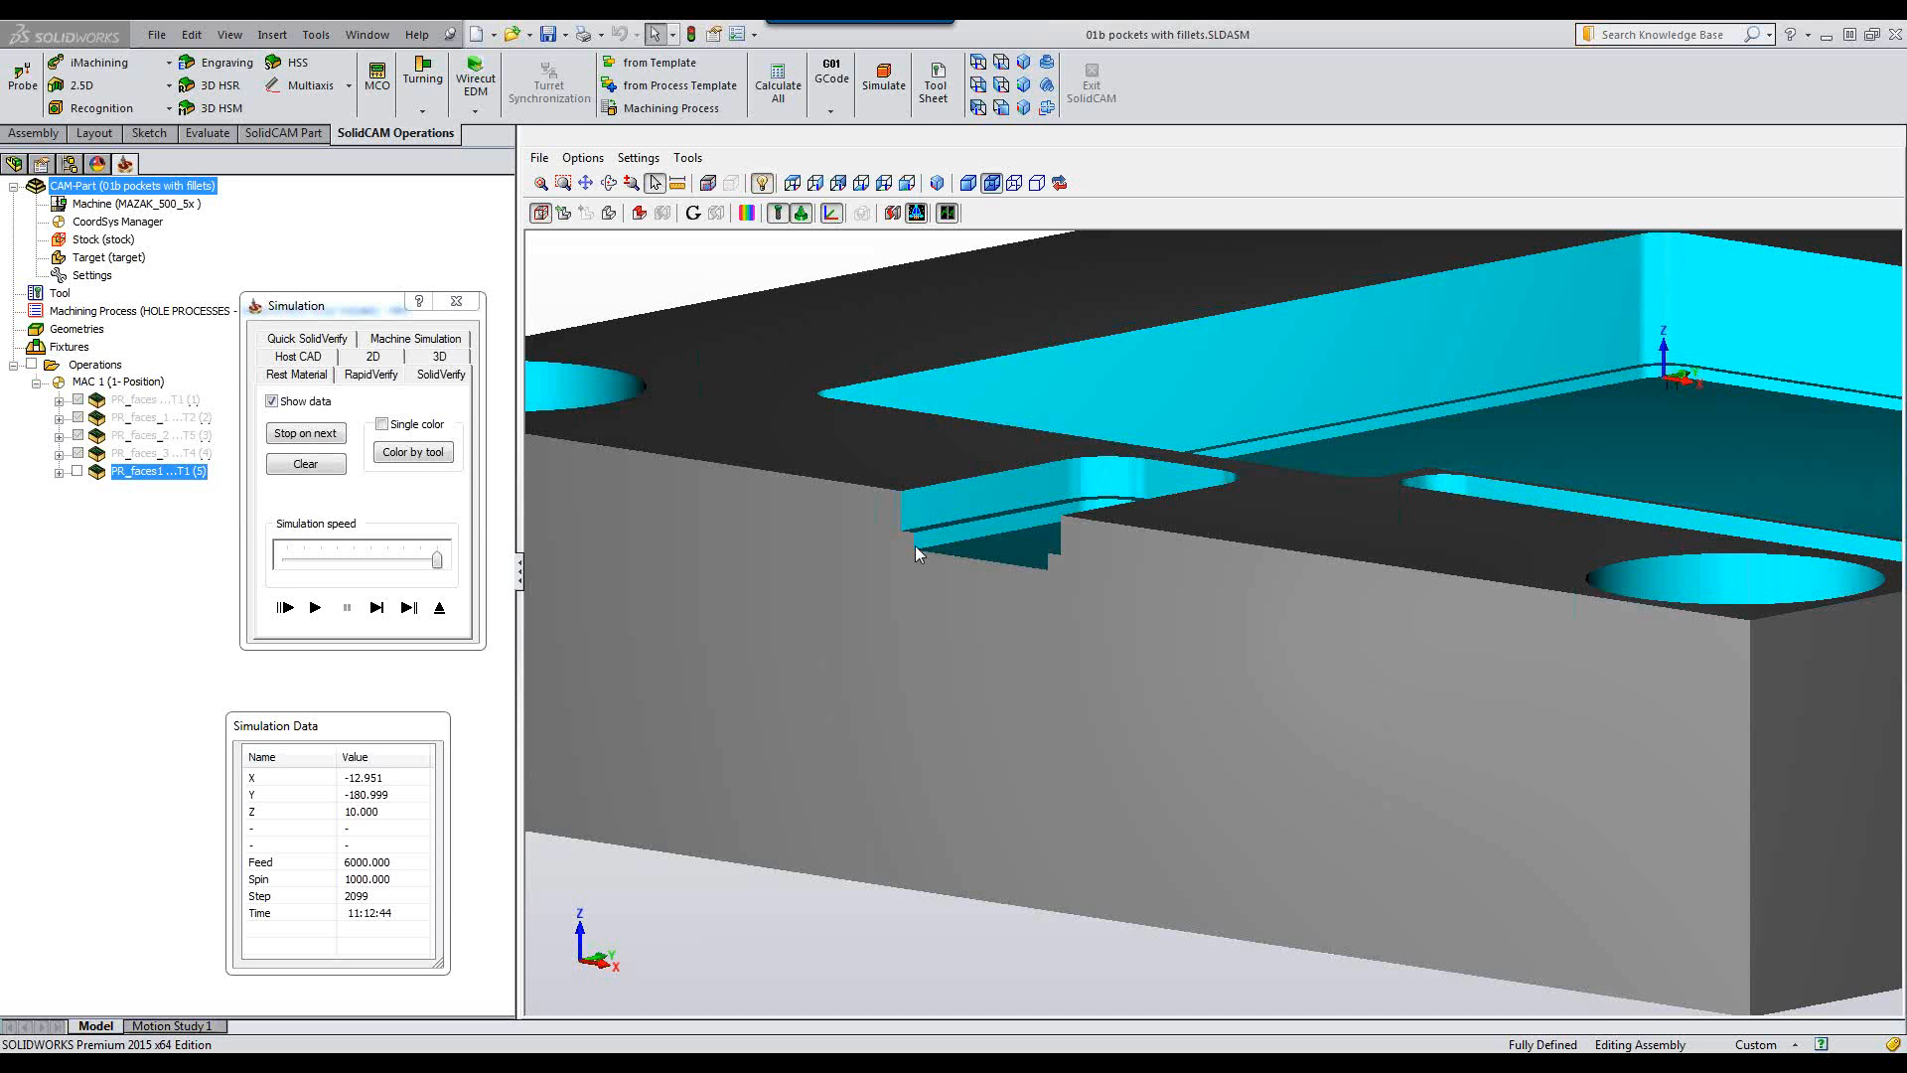
click(443, 615)
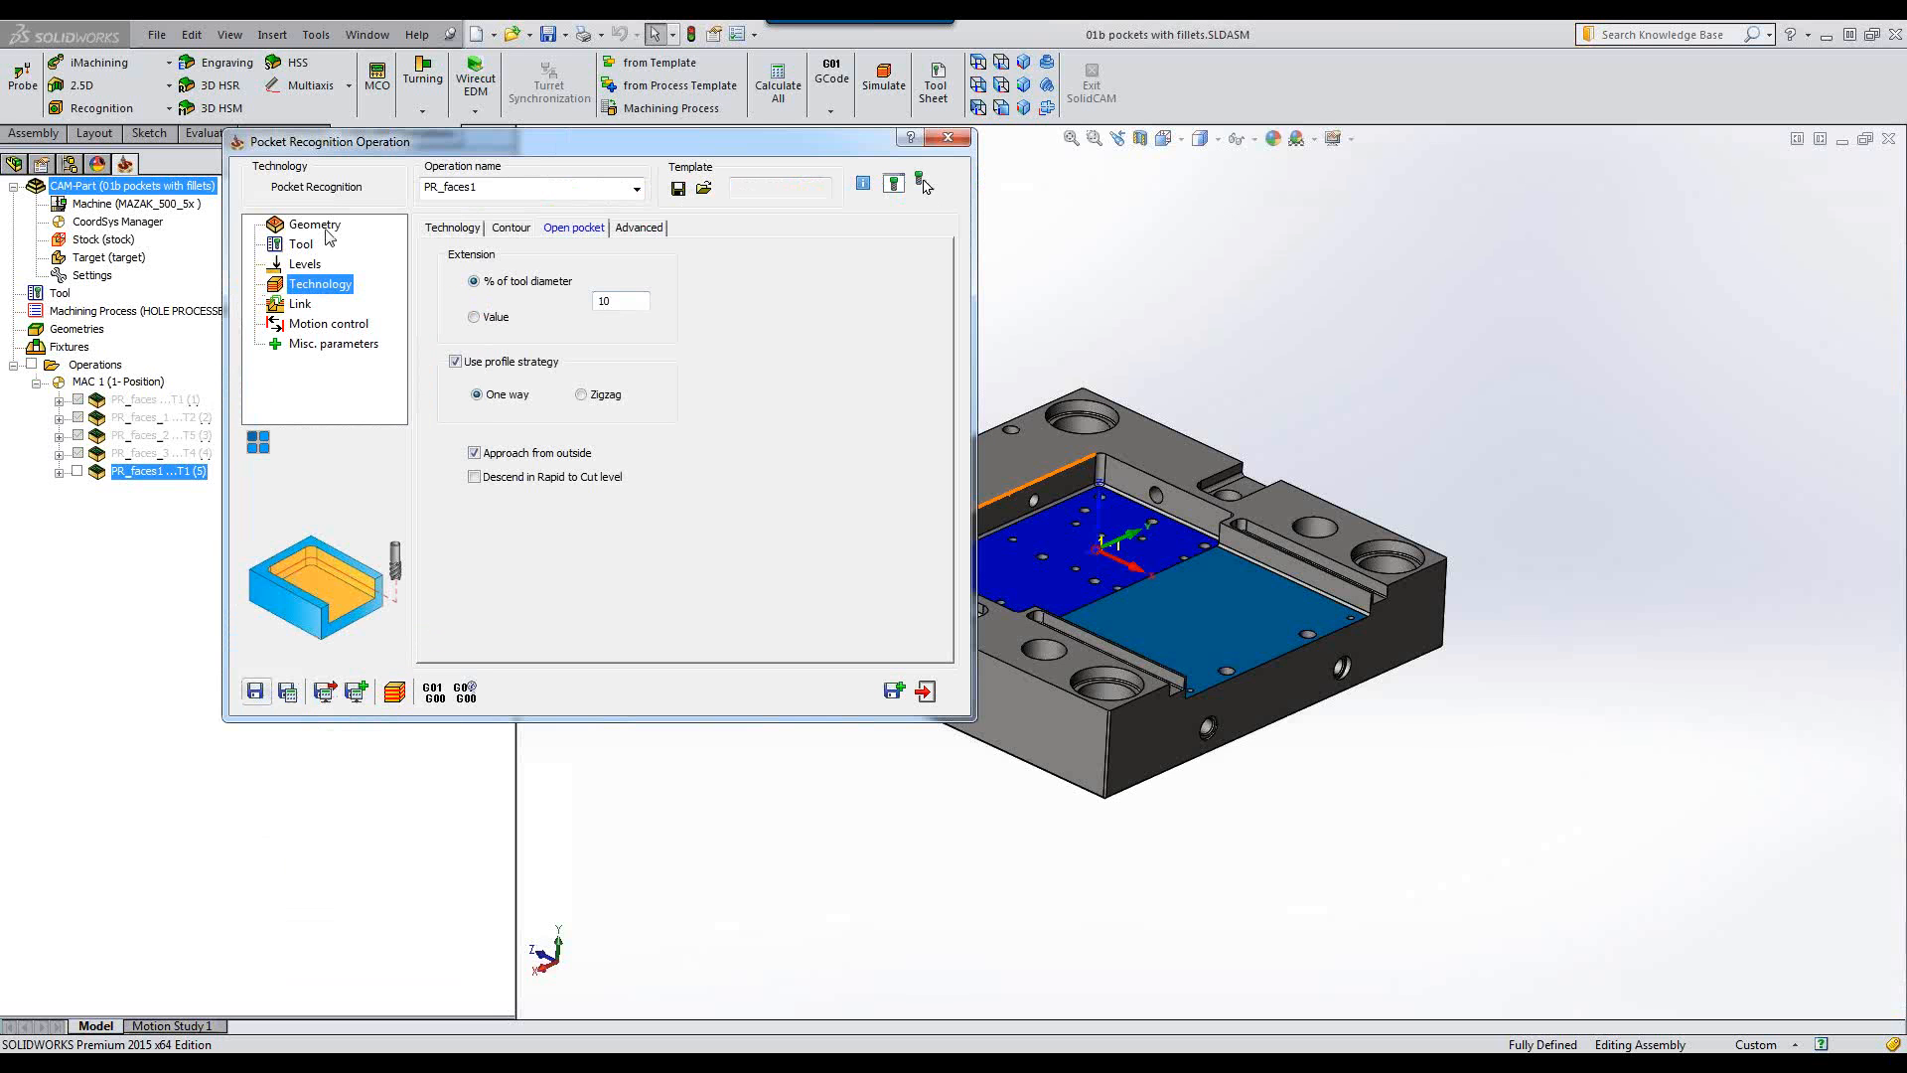
Modify the pocket geometry's floor fillet steps, giving the first radius range 1 step and adding a second range.
click(492, 331)
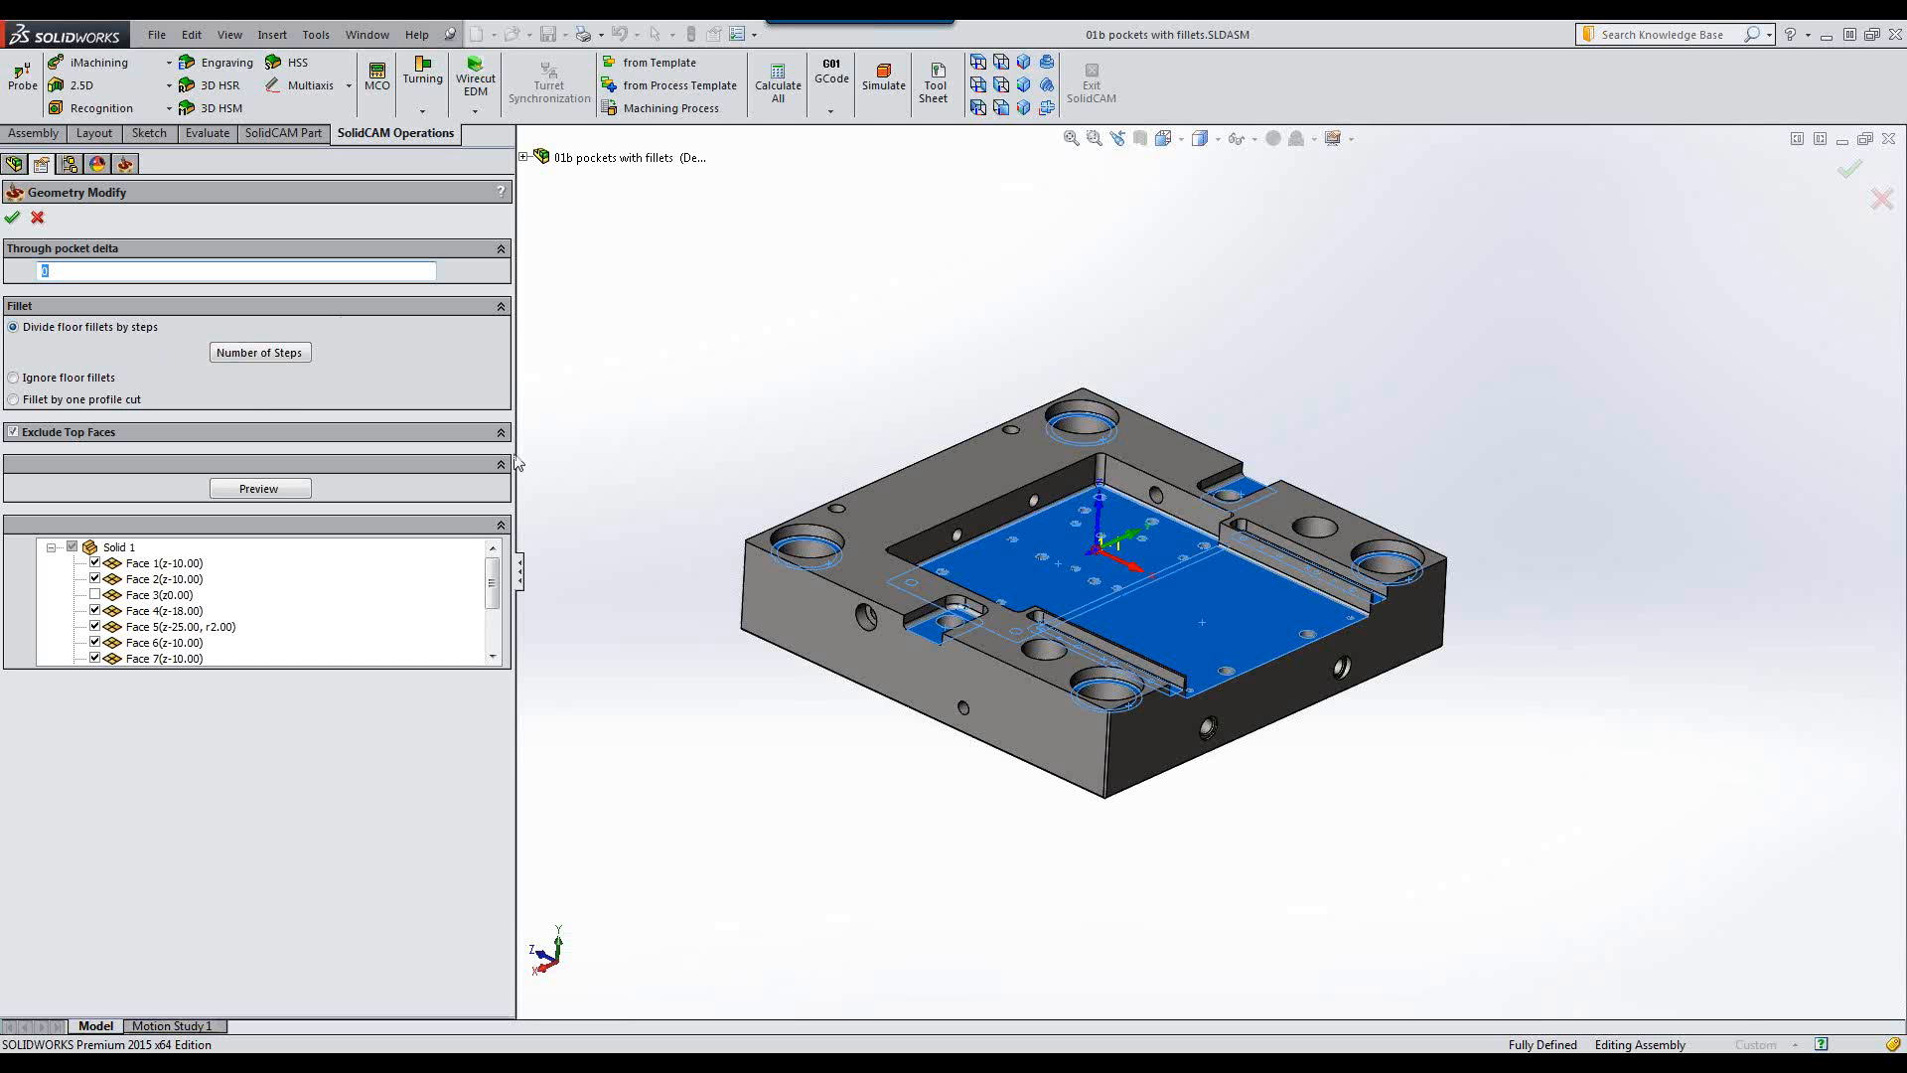
click(248, 354)
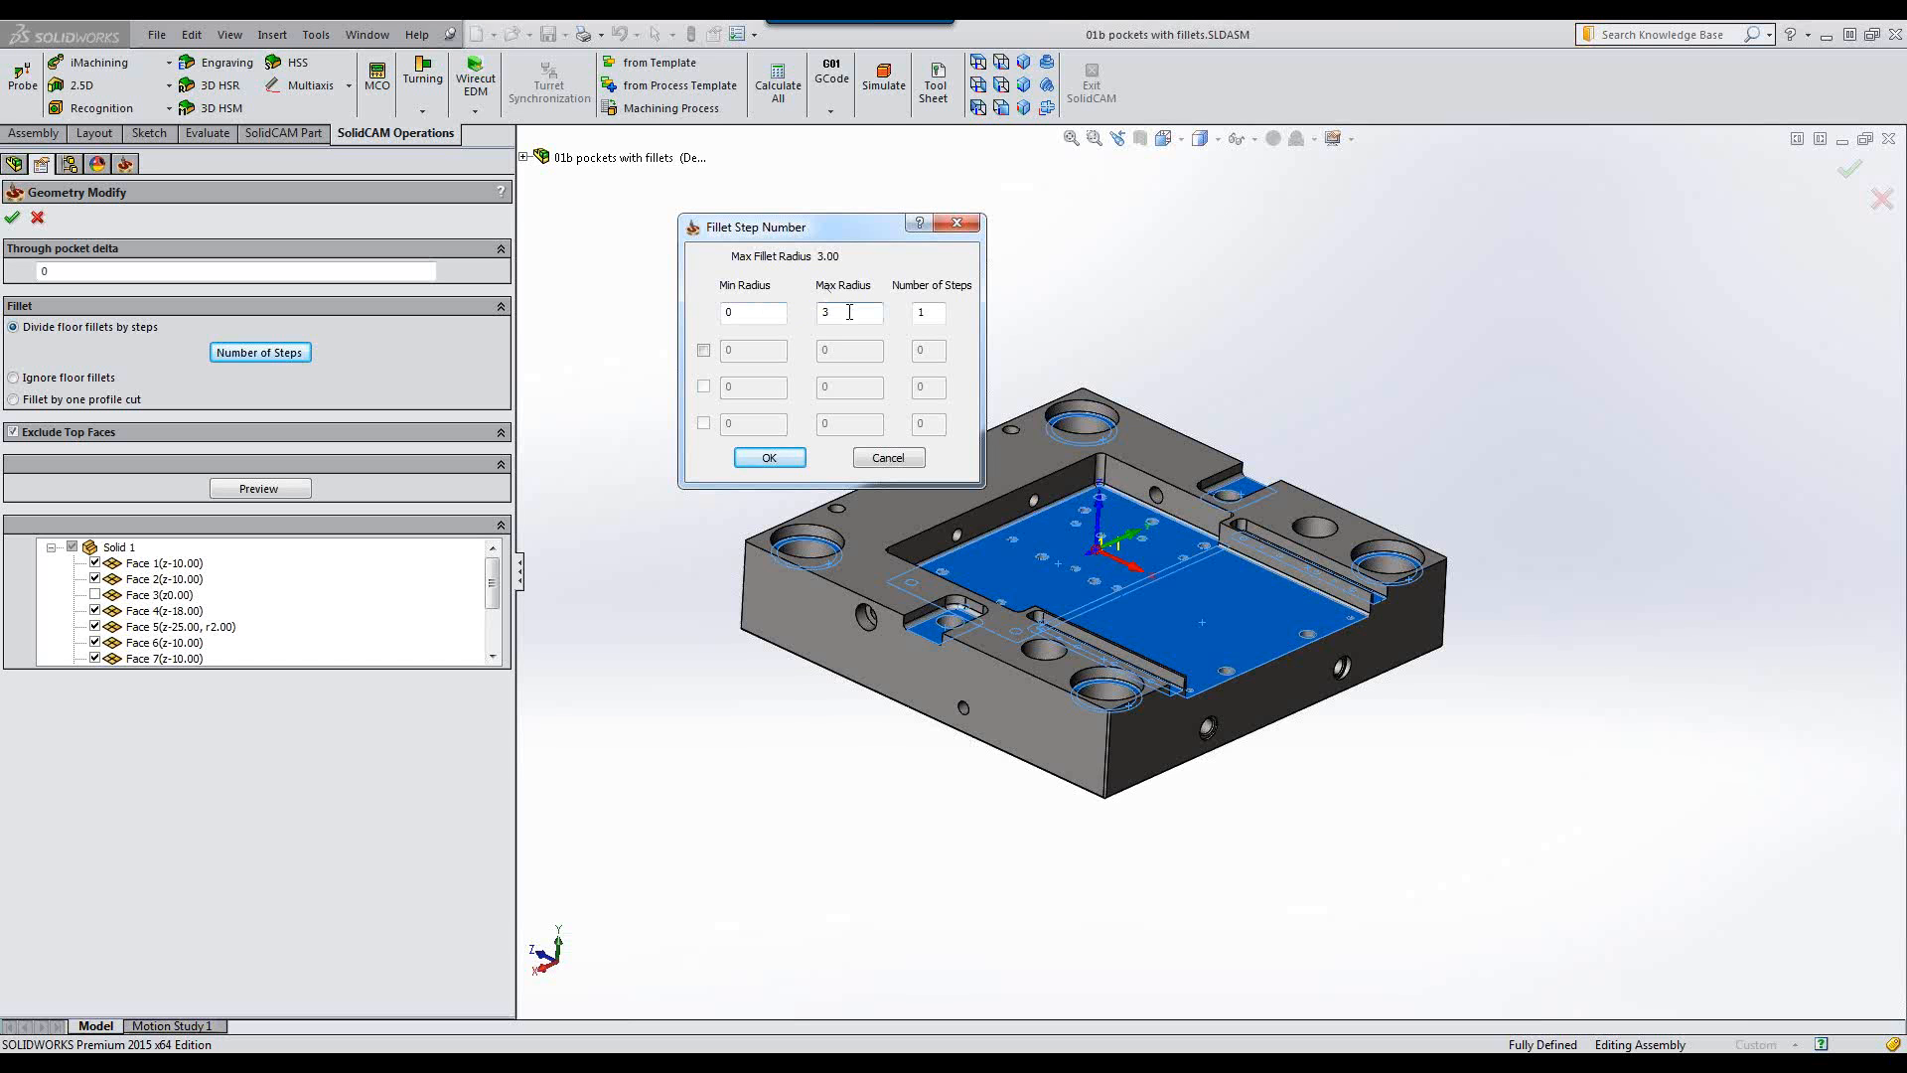
double_click(939, 316)
text(1)
click(703, 349)
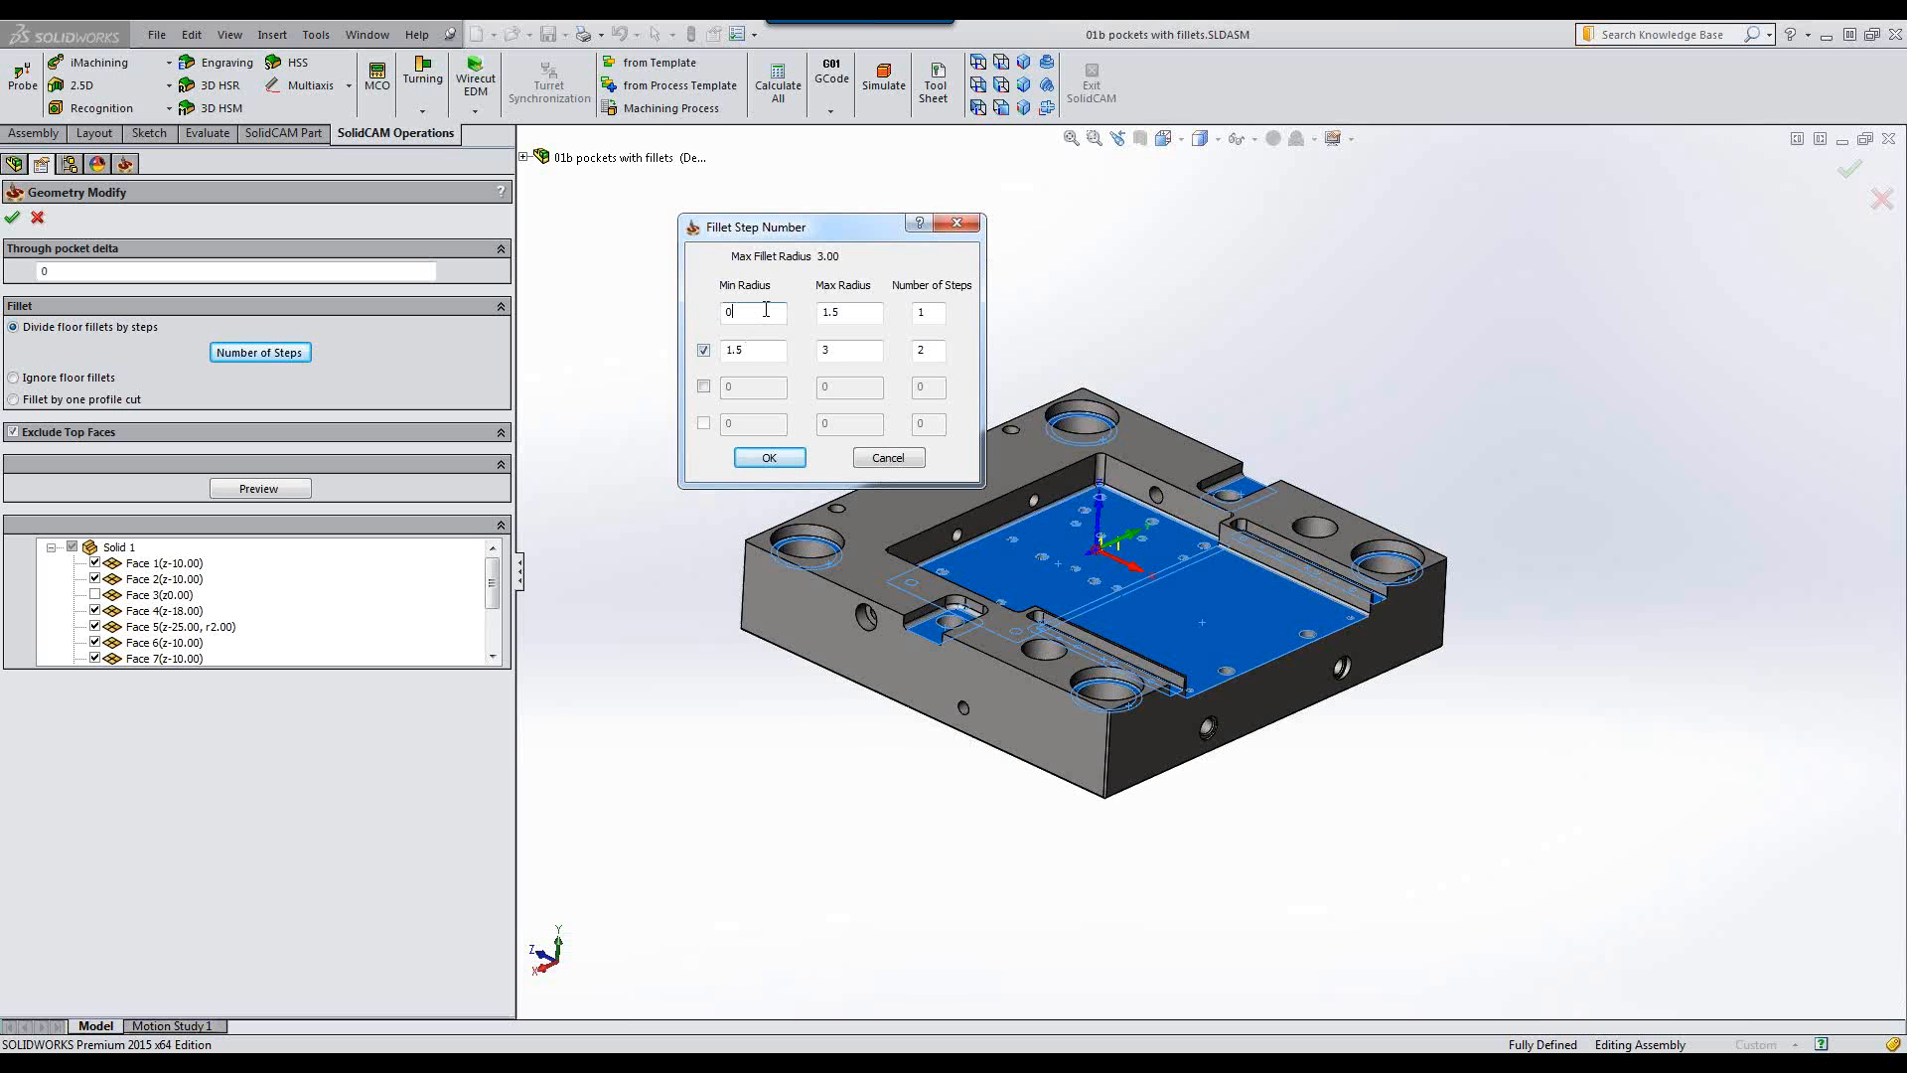
Set the first fillet range's maximum radius to 1.1 and add a third radius range.
click(861, 312)
double_click(759, 349)
double_click(837, 349)
click(854, 313)
drag(874, 319, 732, 327)
text(1.1)
key(Tab)
click(704, 387)
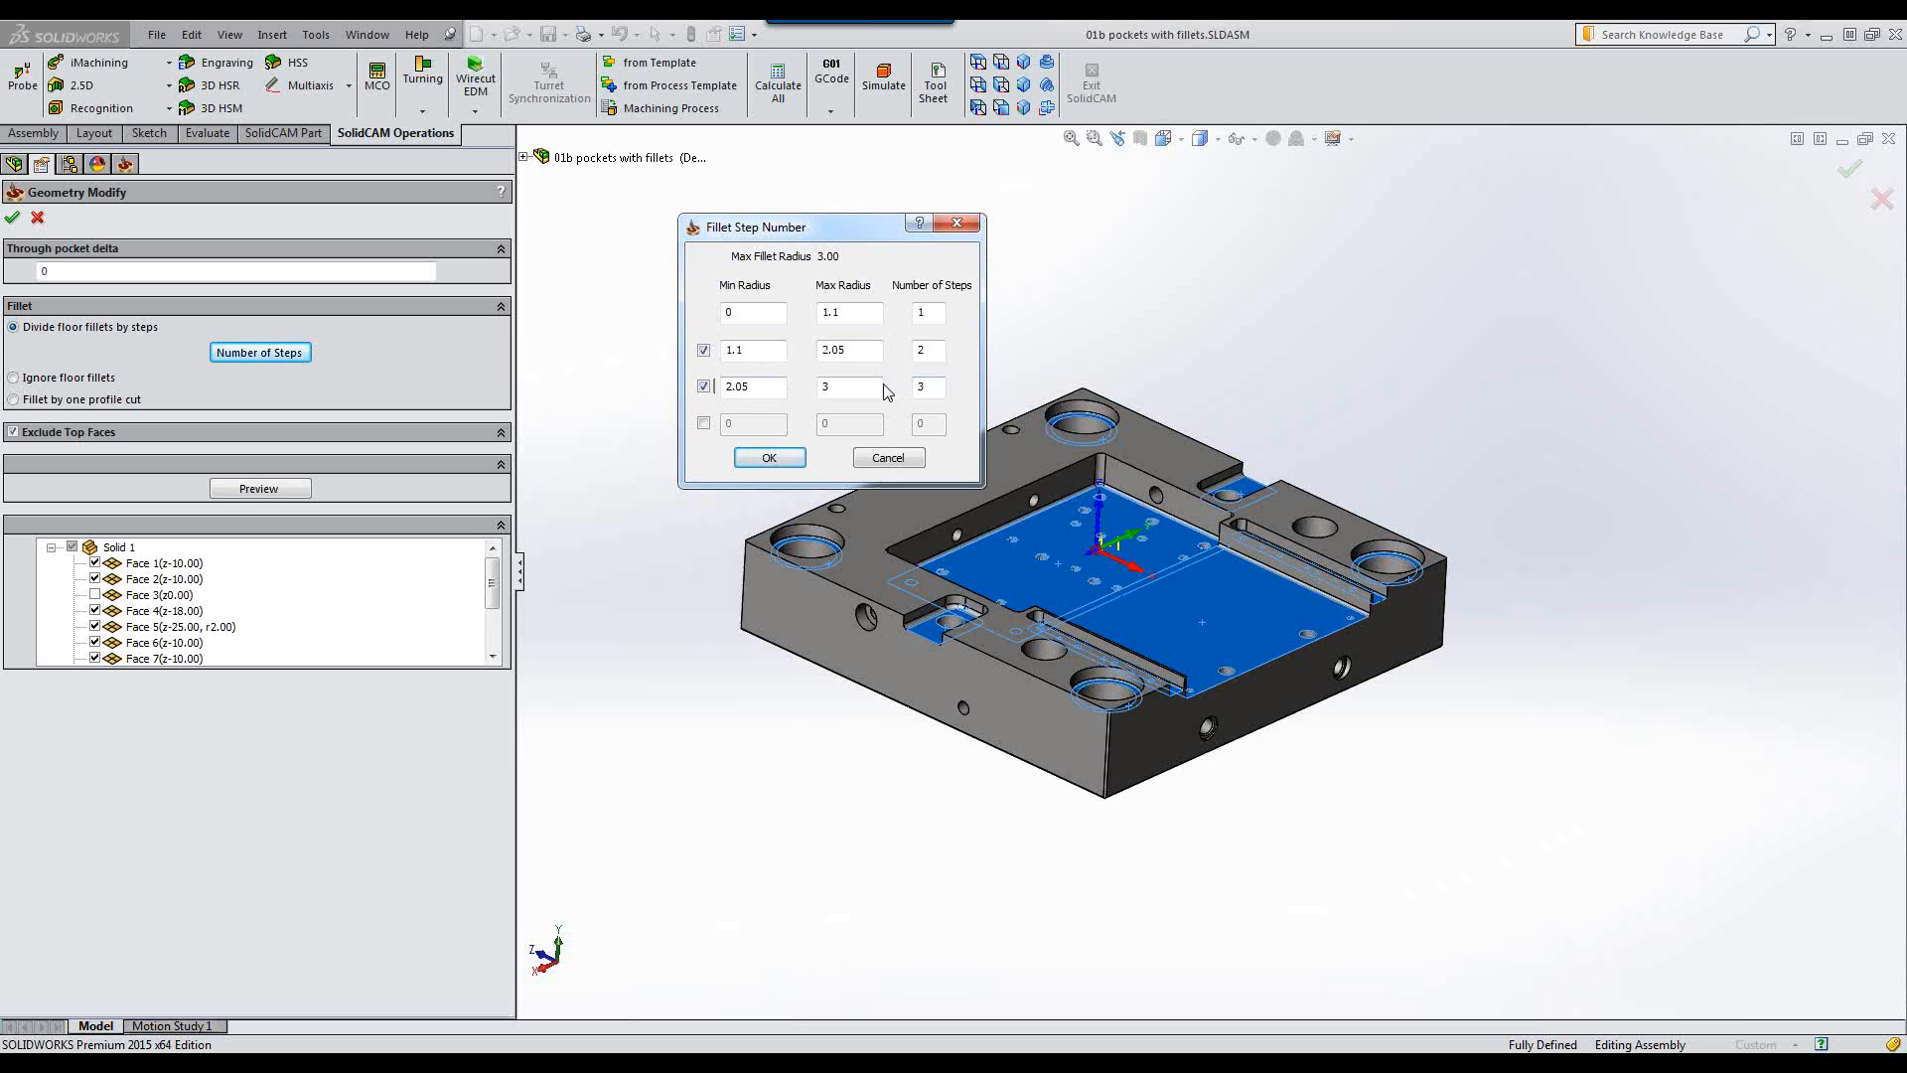
Set the three fillet ranges to 2, 3 and 4 steps, accept the geometry, and save and calculate the operation.
double_click(928, 320)
text(2)
double_click(934, 351)
text(3)
double_click(932, 387)
text(4)
click(767, 458)
click(11, 219)
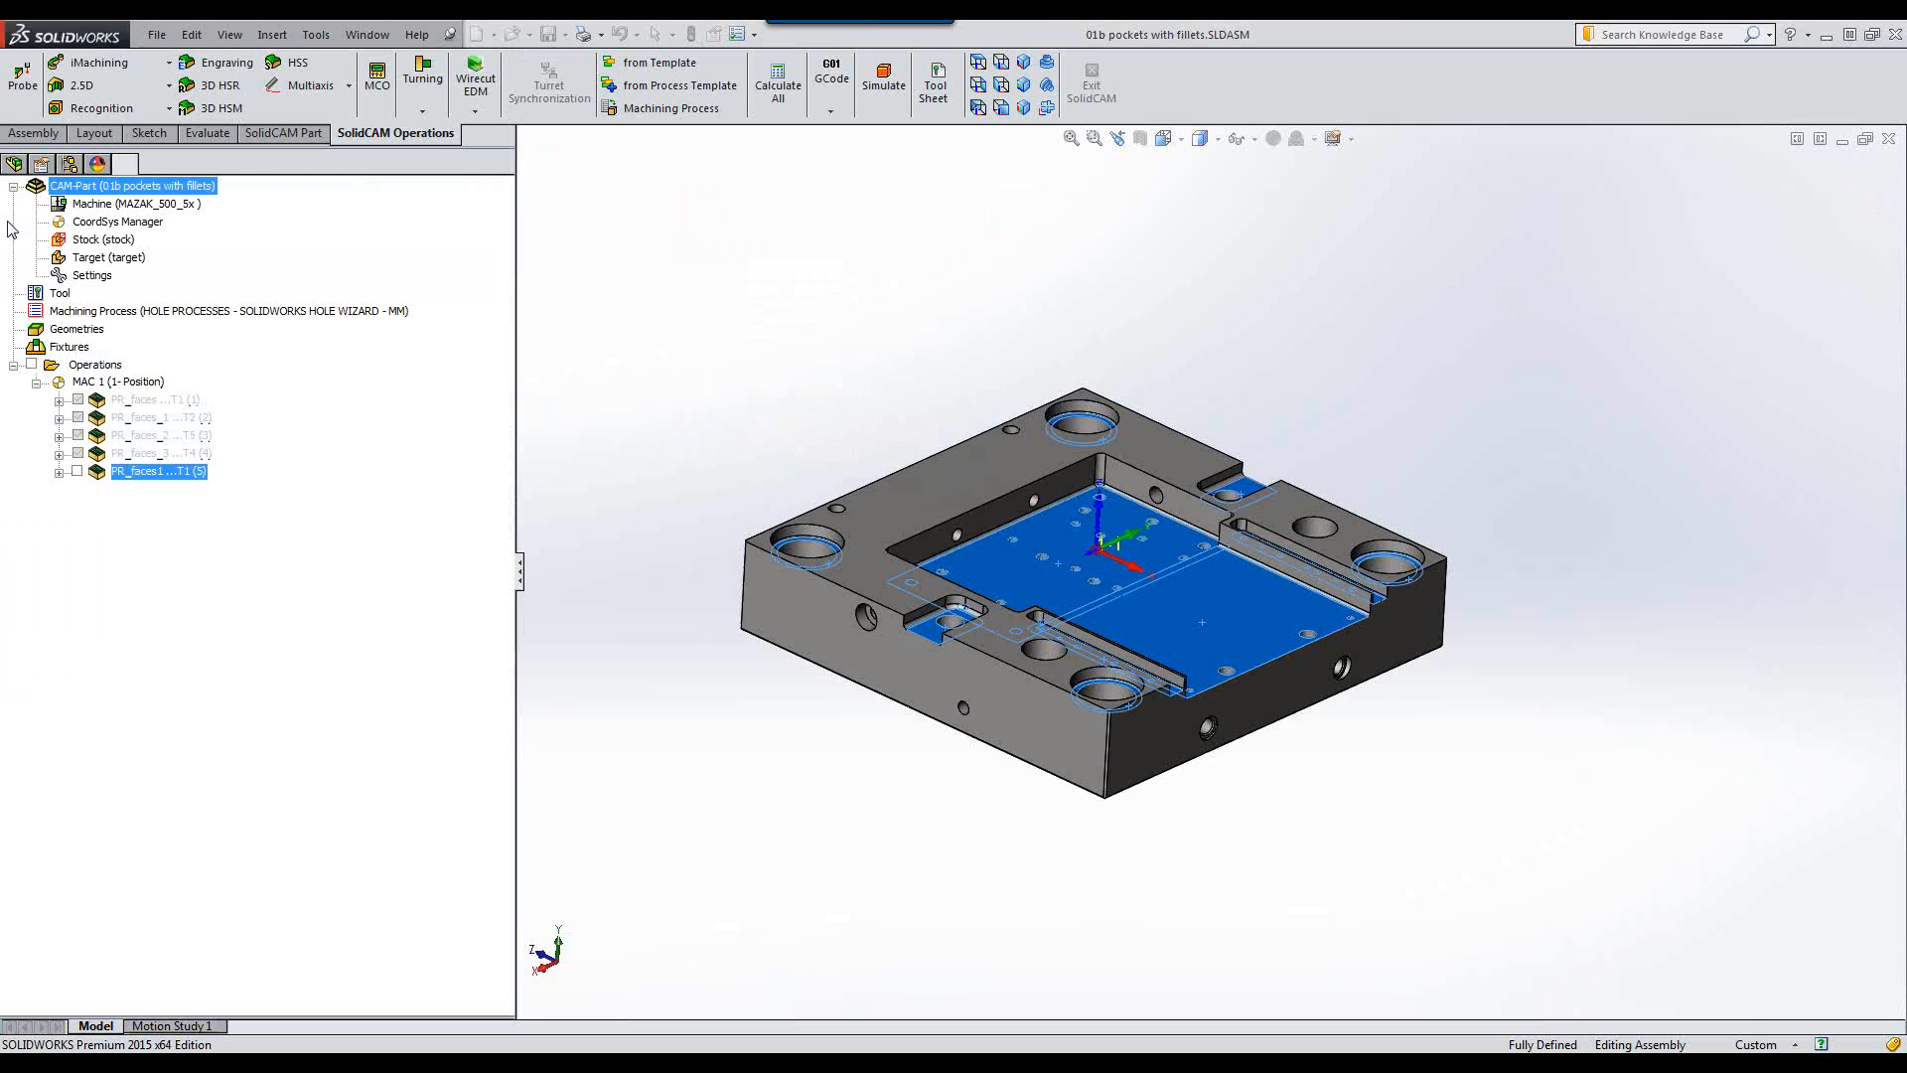
click(287, 693)
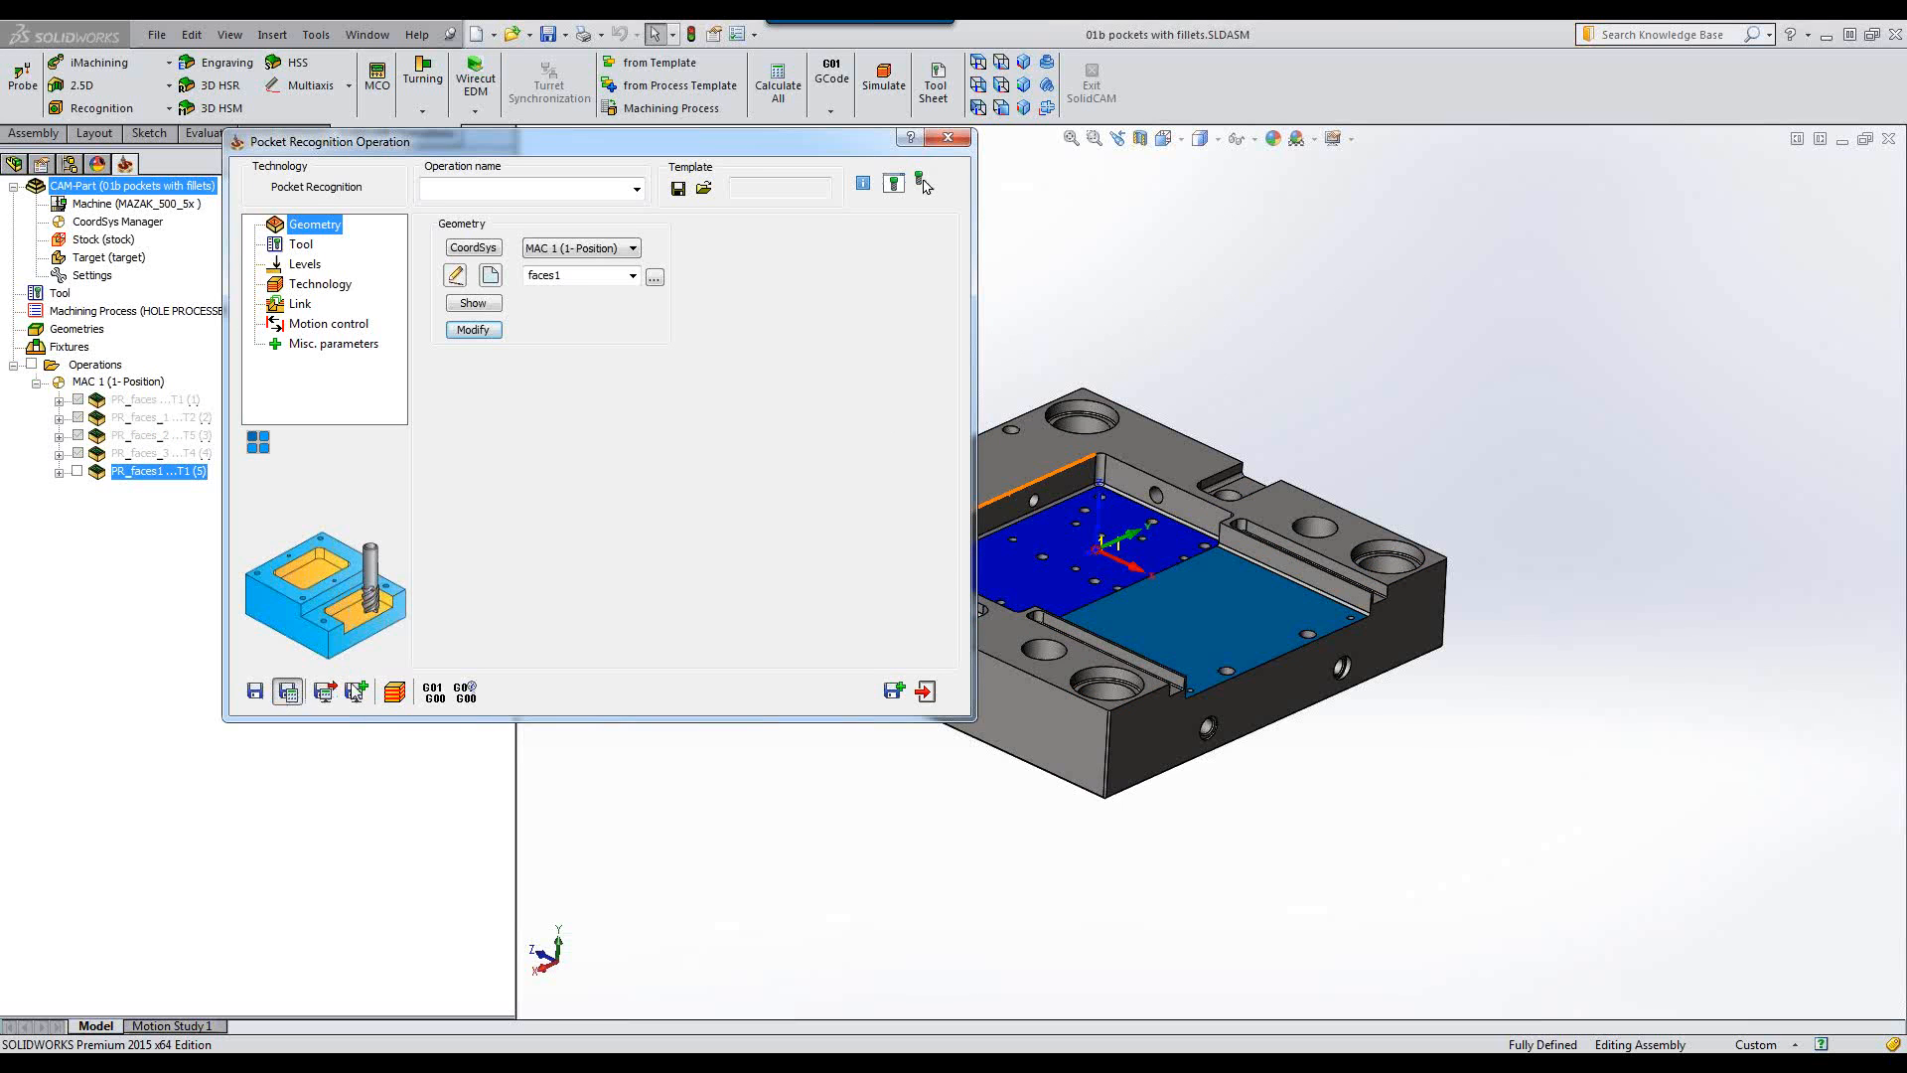
Simulate the recalculated pocket operation in SolidVerify, inspect the stepped floor fillets up close, and exit the simulation.
click(394, 692)
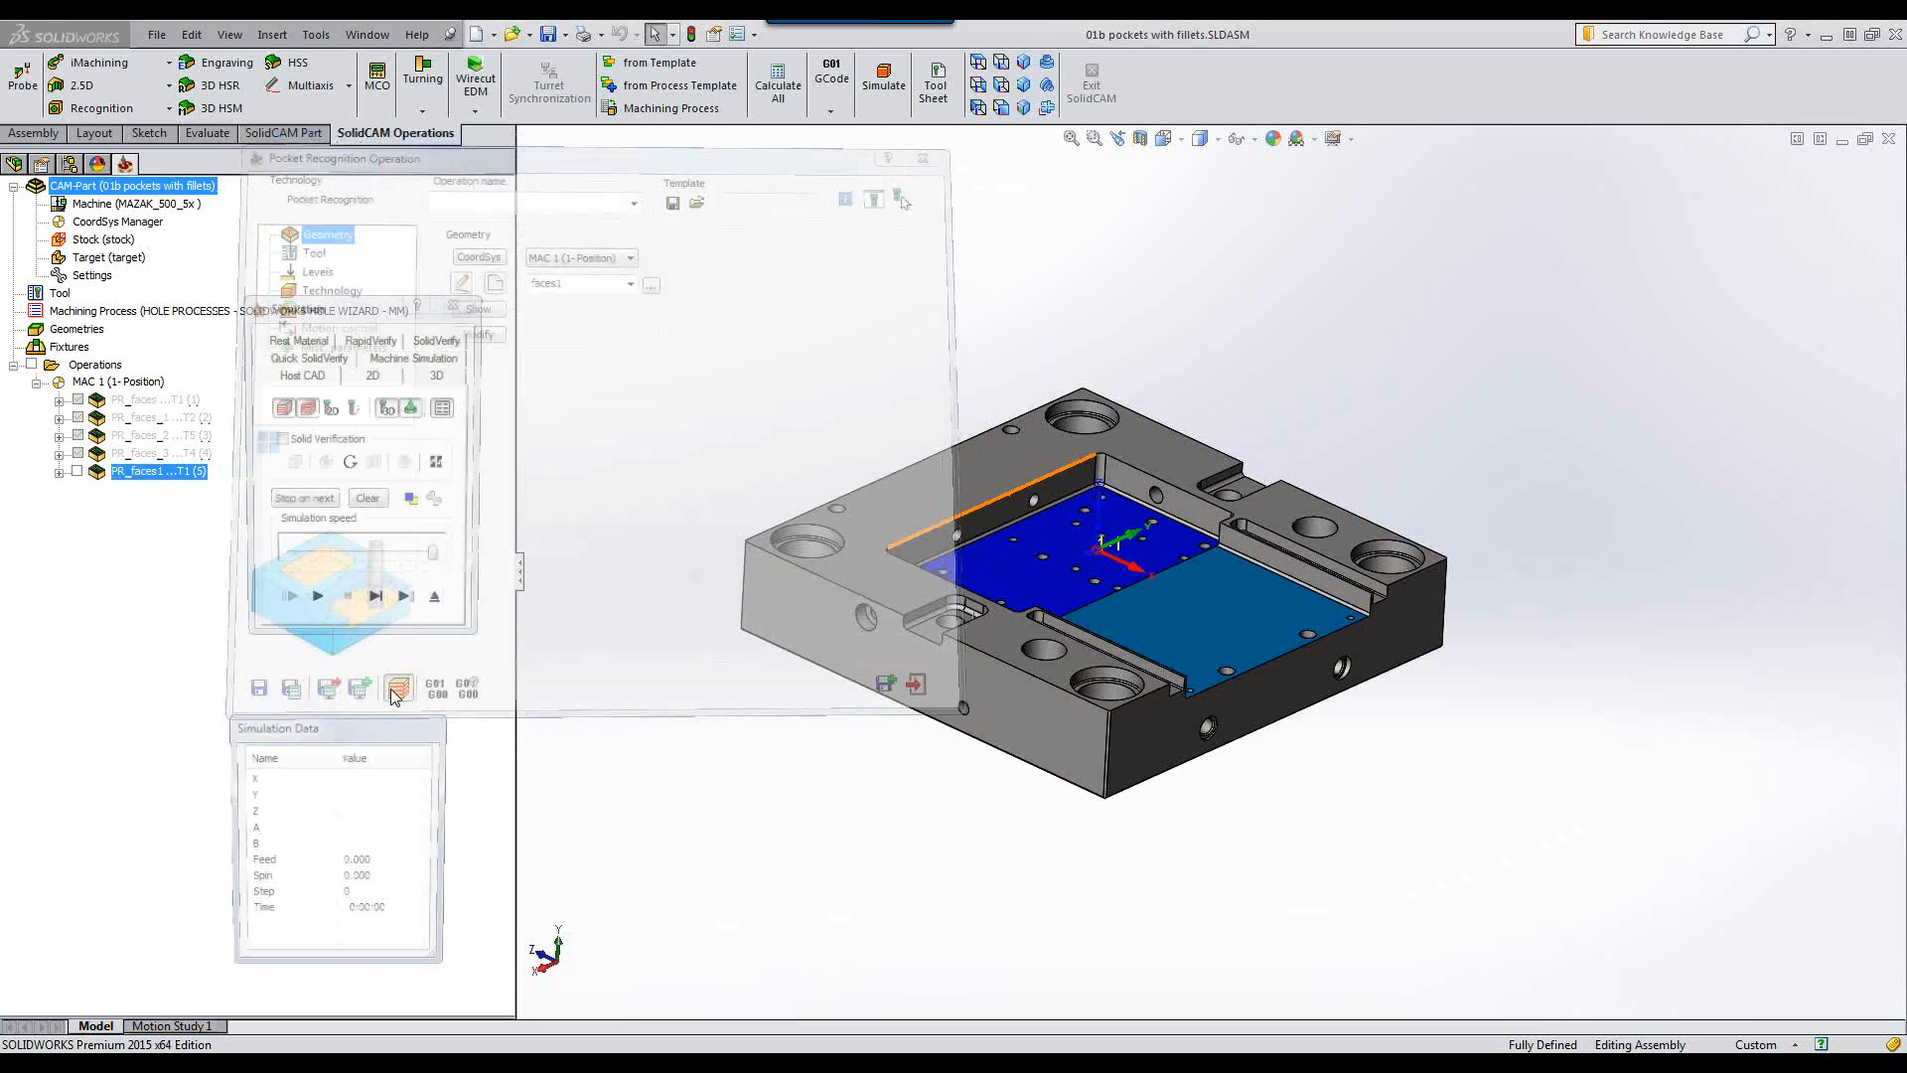
click(432, 344)
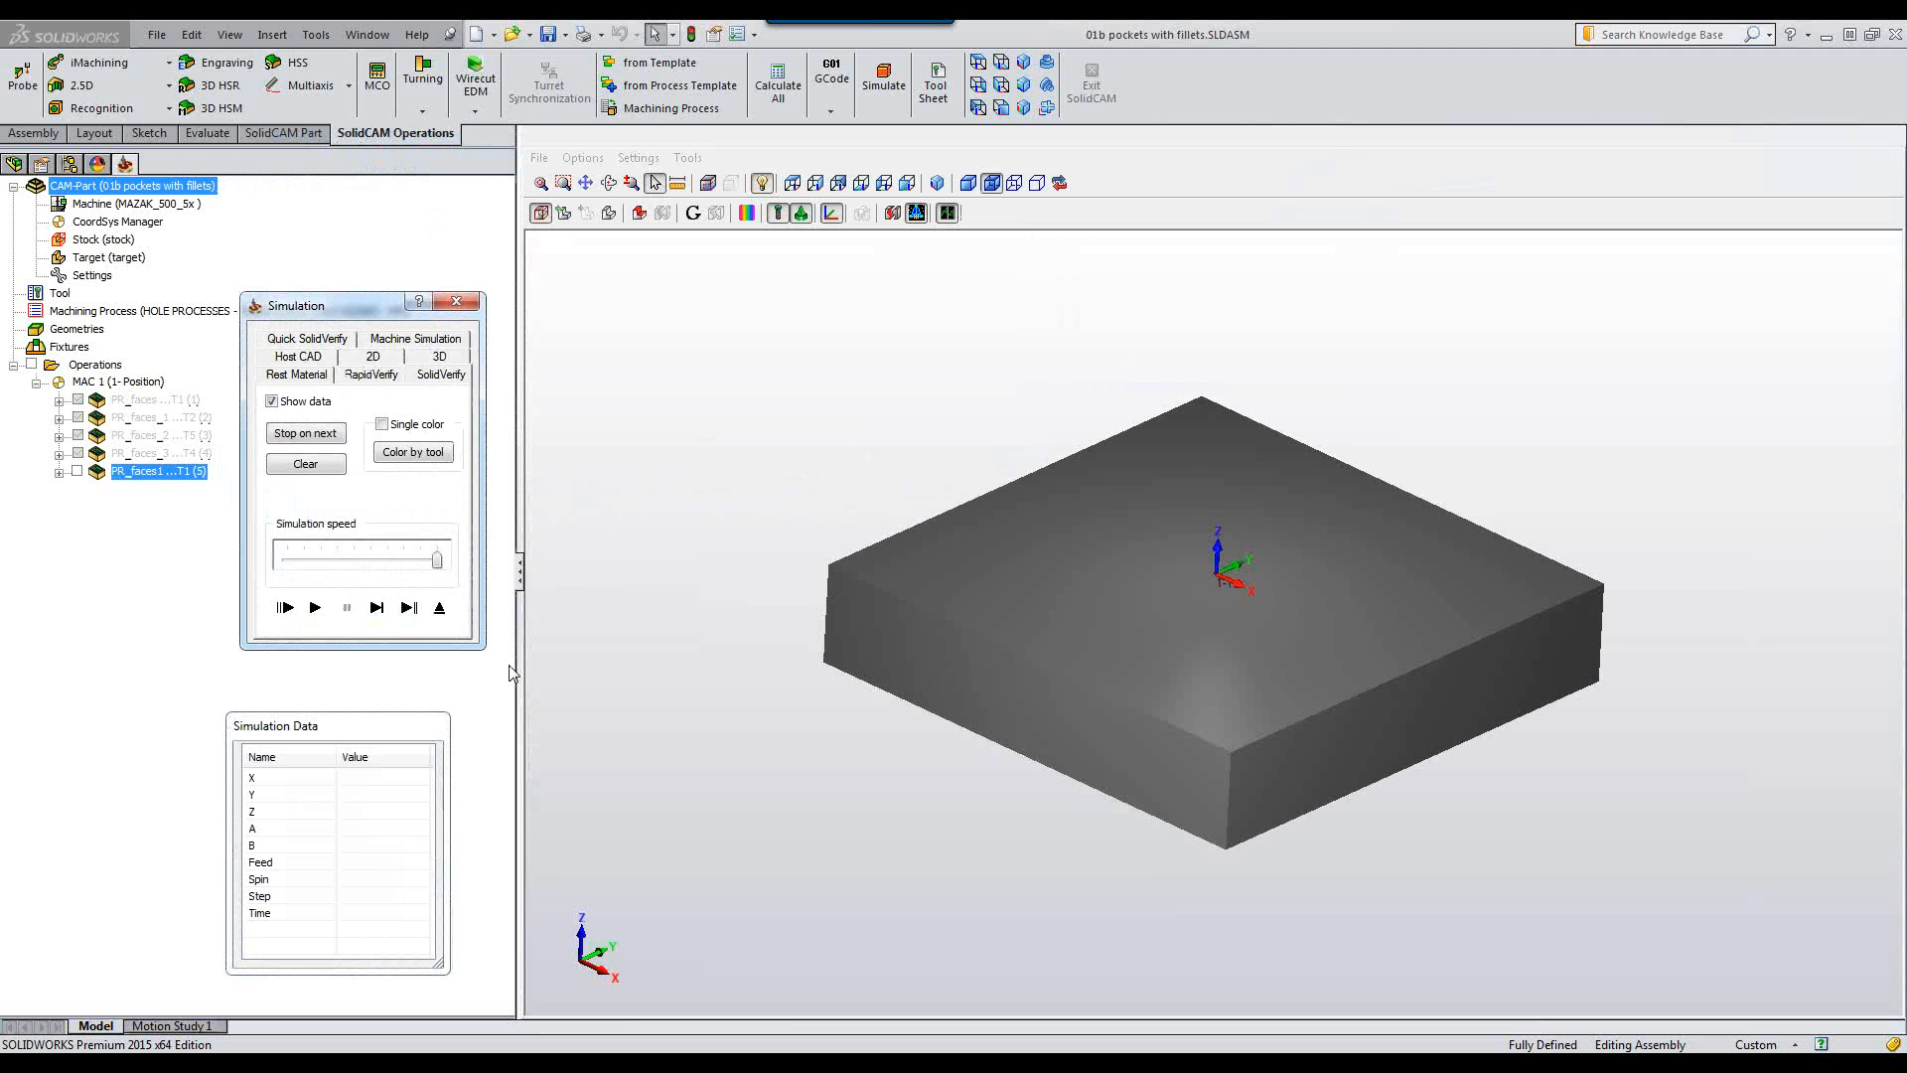
click(316, 608)
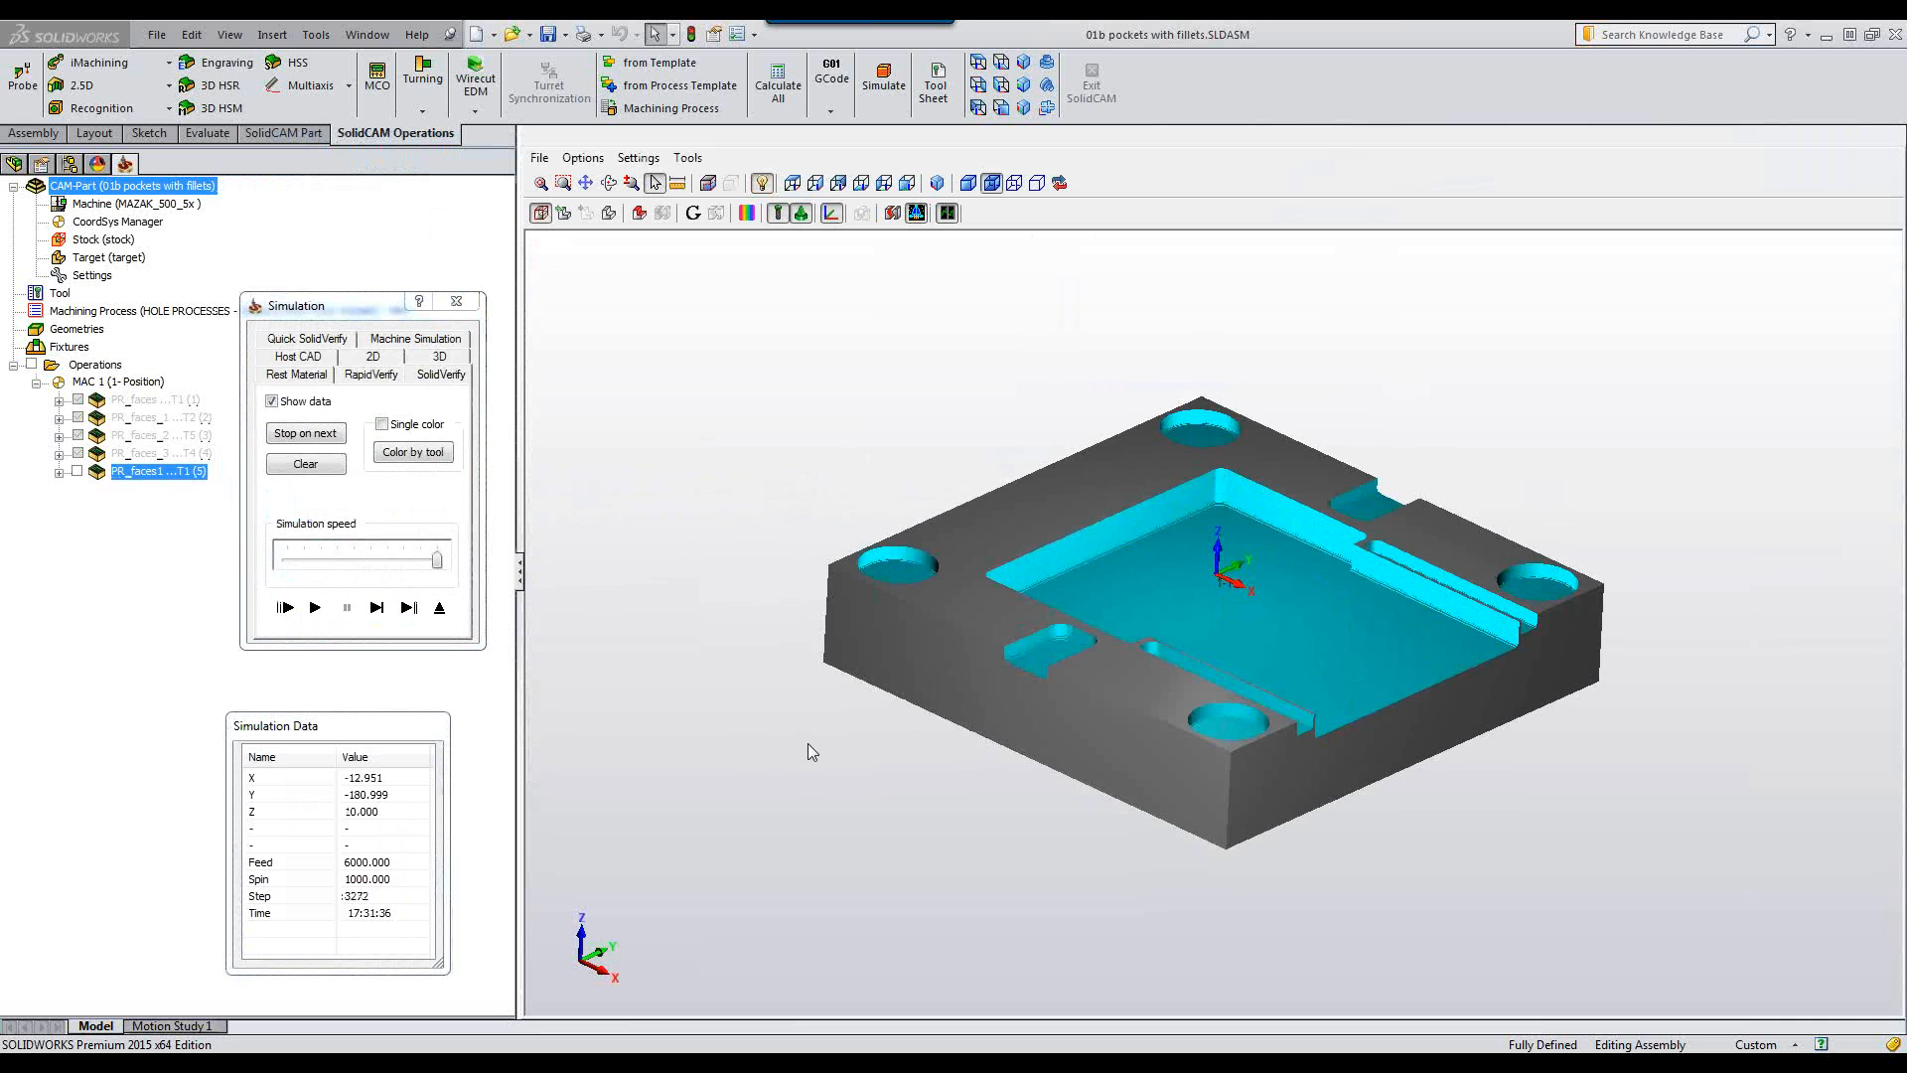
scroll(808, 752, up, 5)
scroll(807, 744, up, 5)
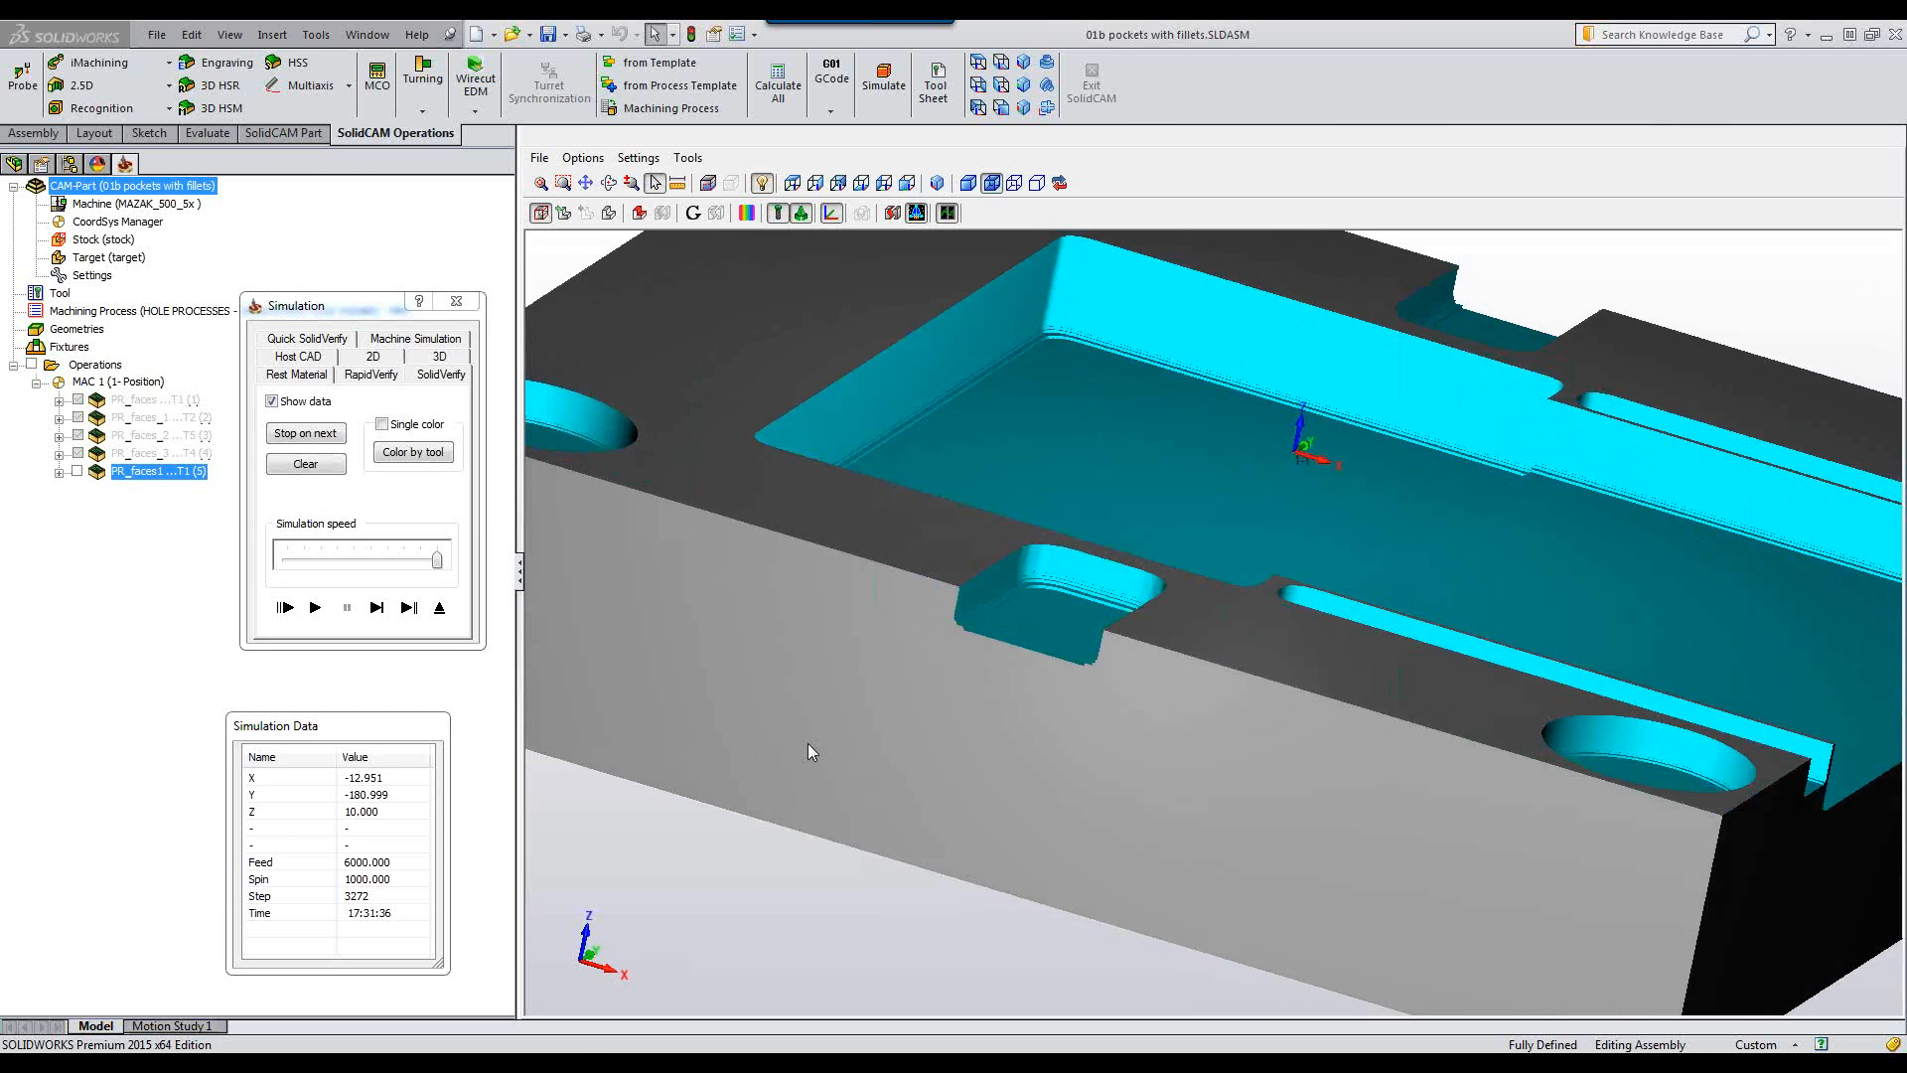
scroll(807, 747, up, 6)
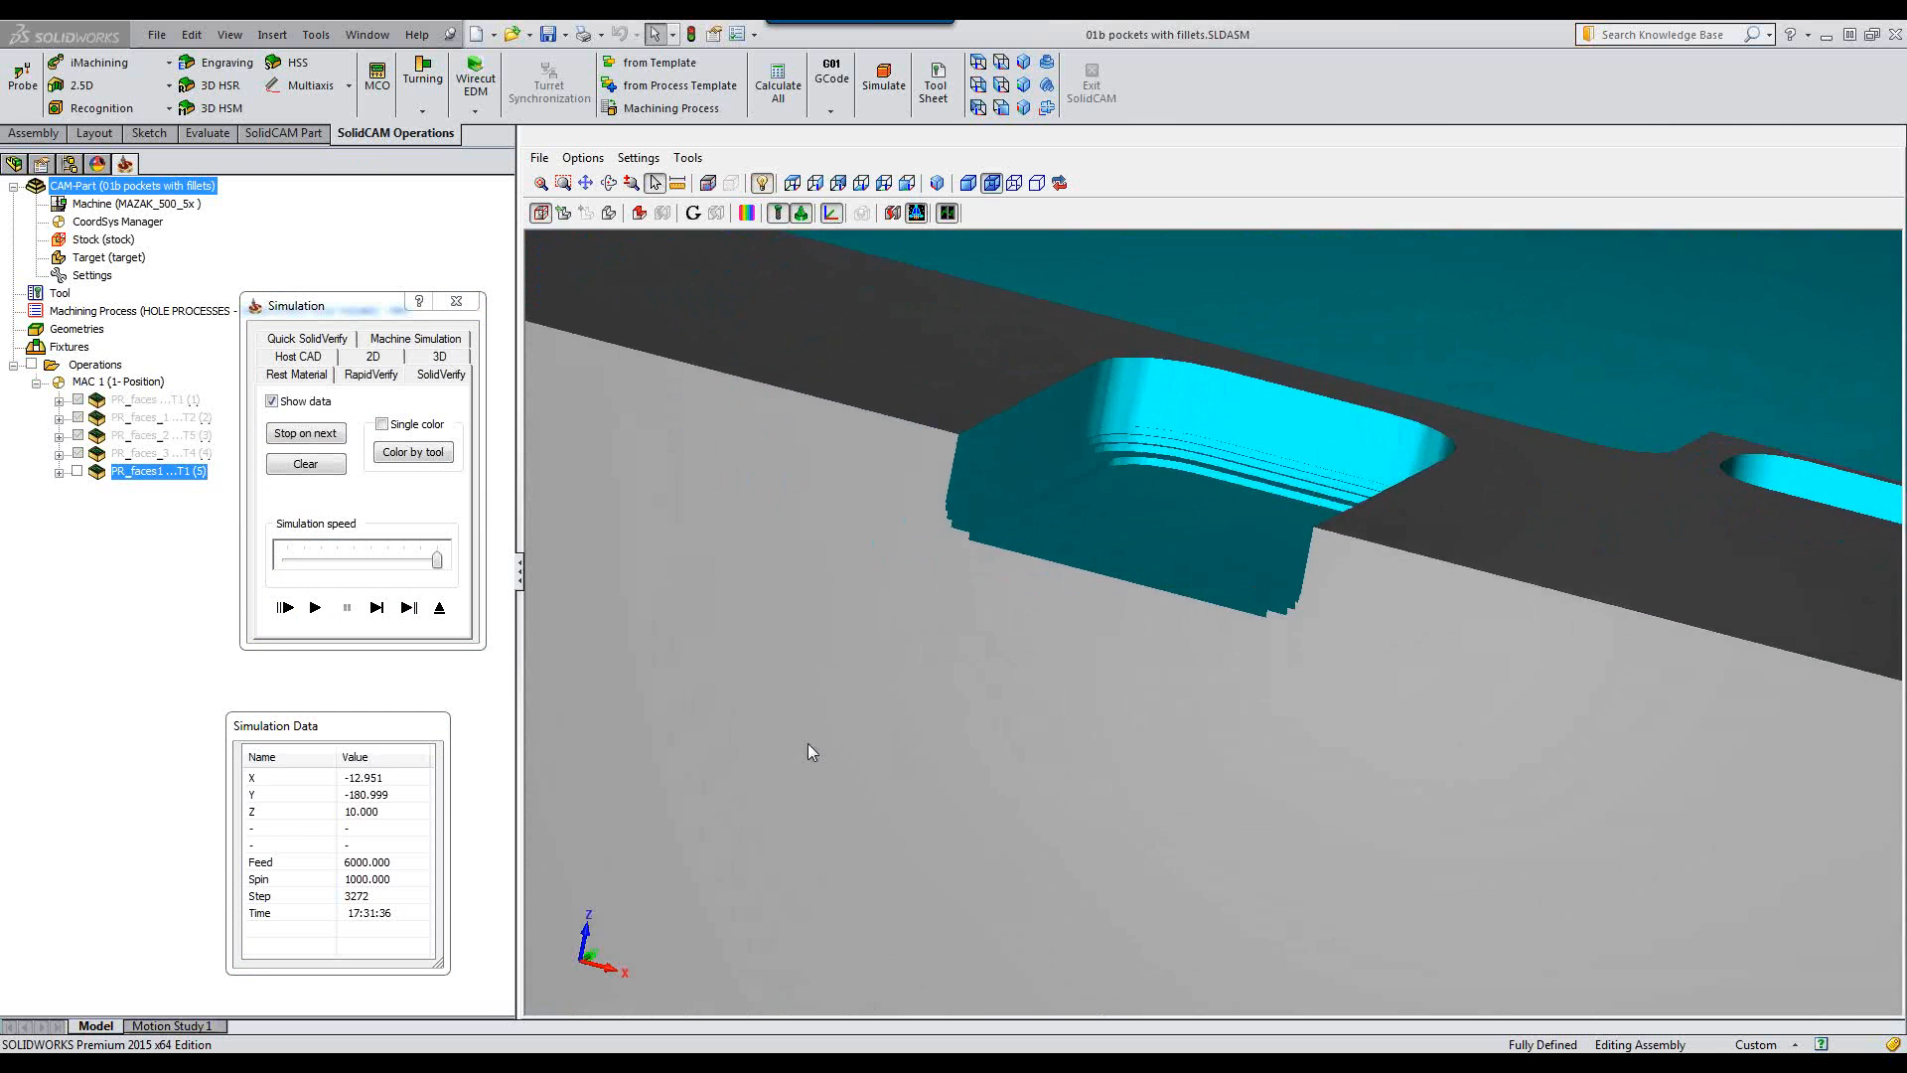
scroll(807, 752, up, 3)
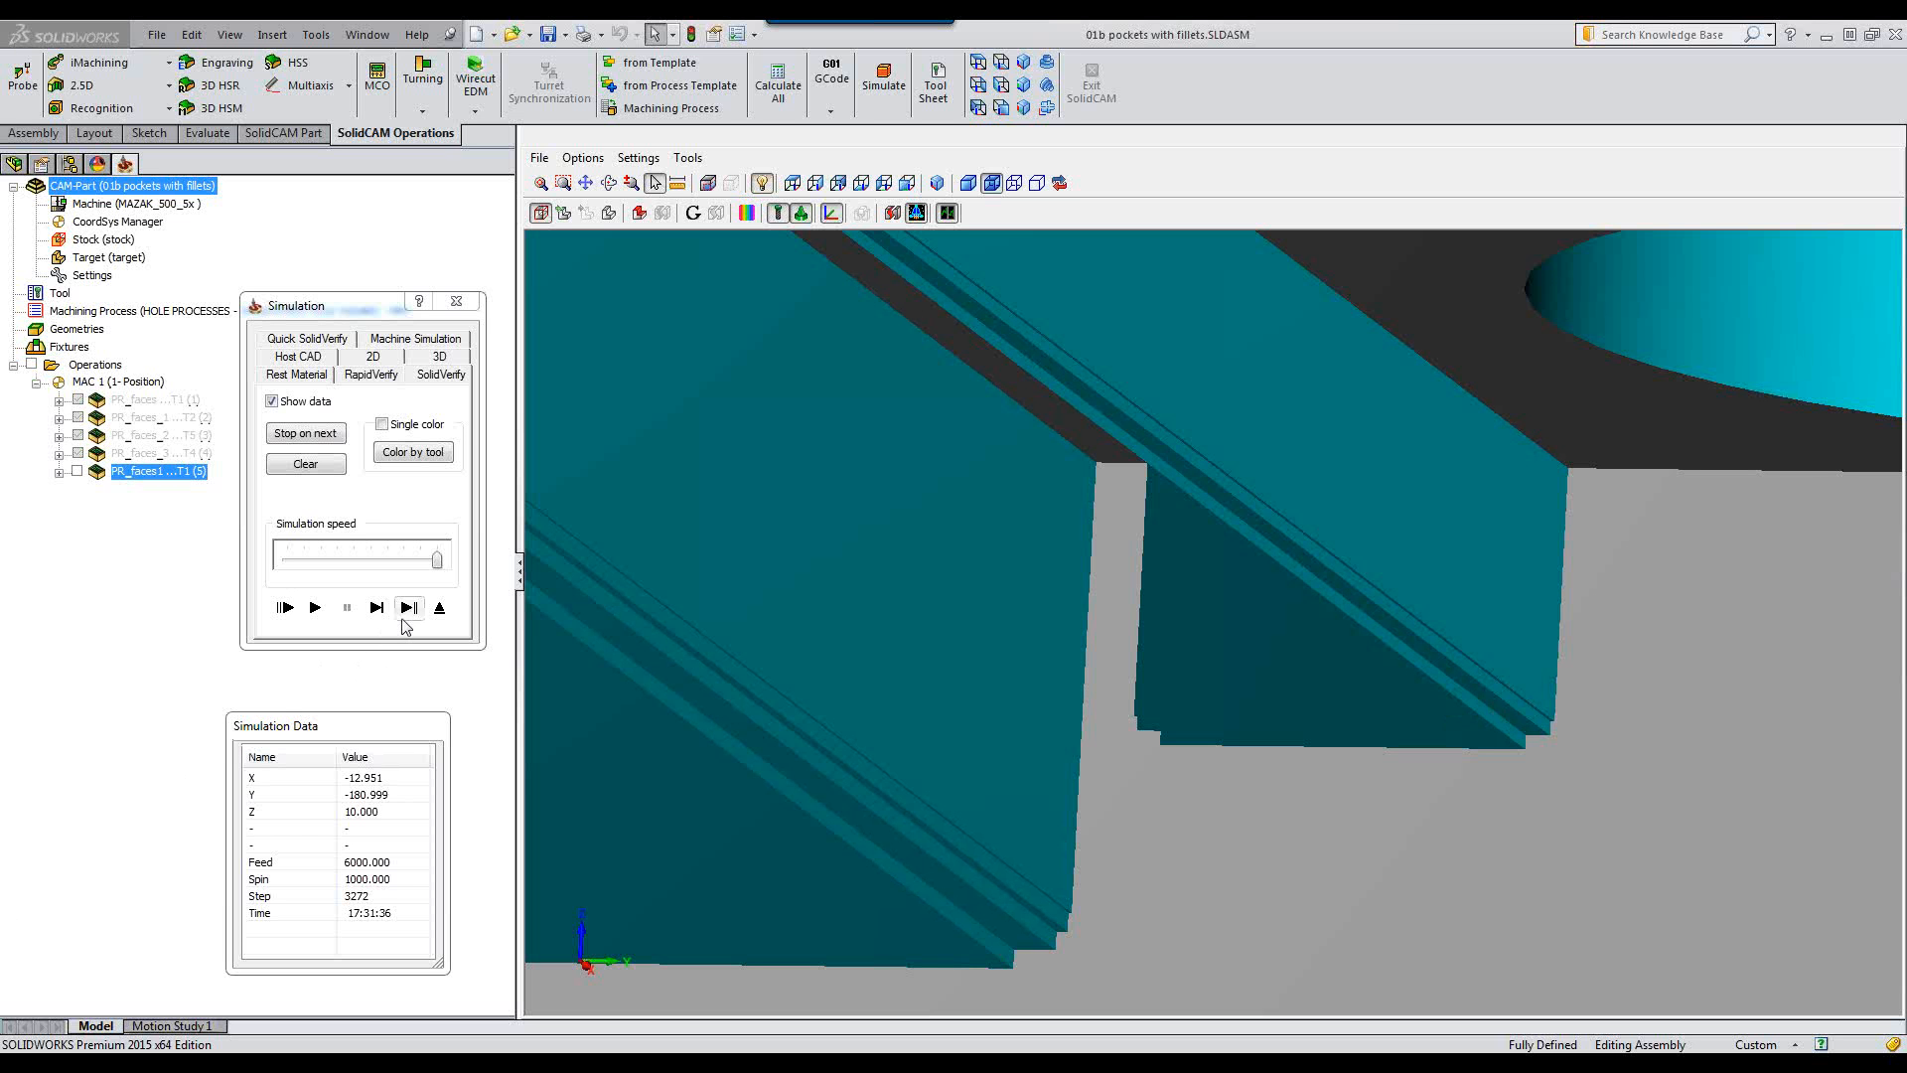
click(441, 608)
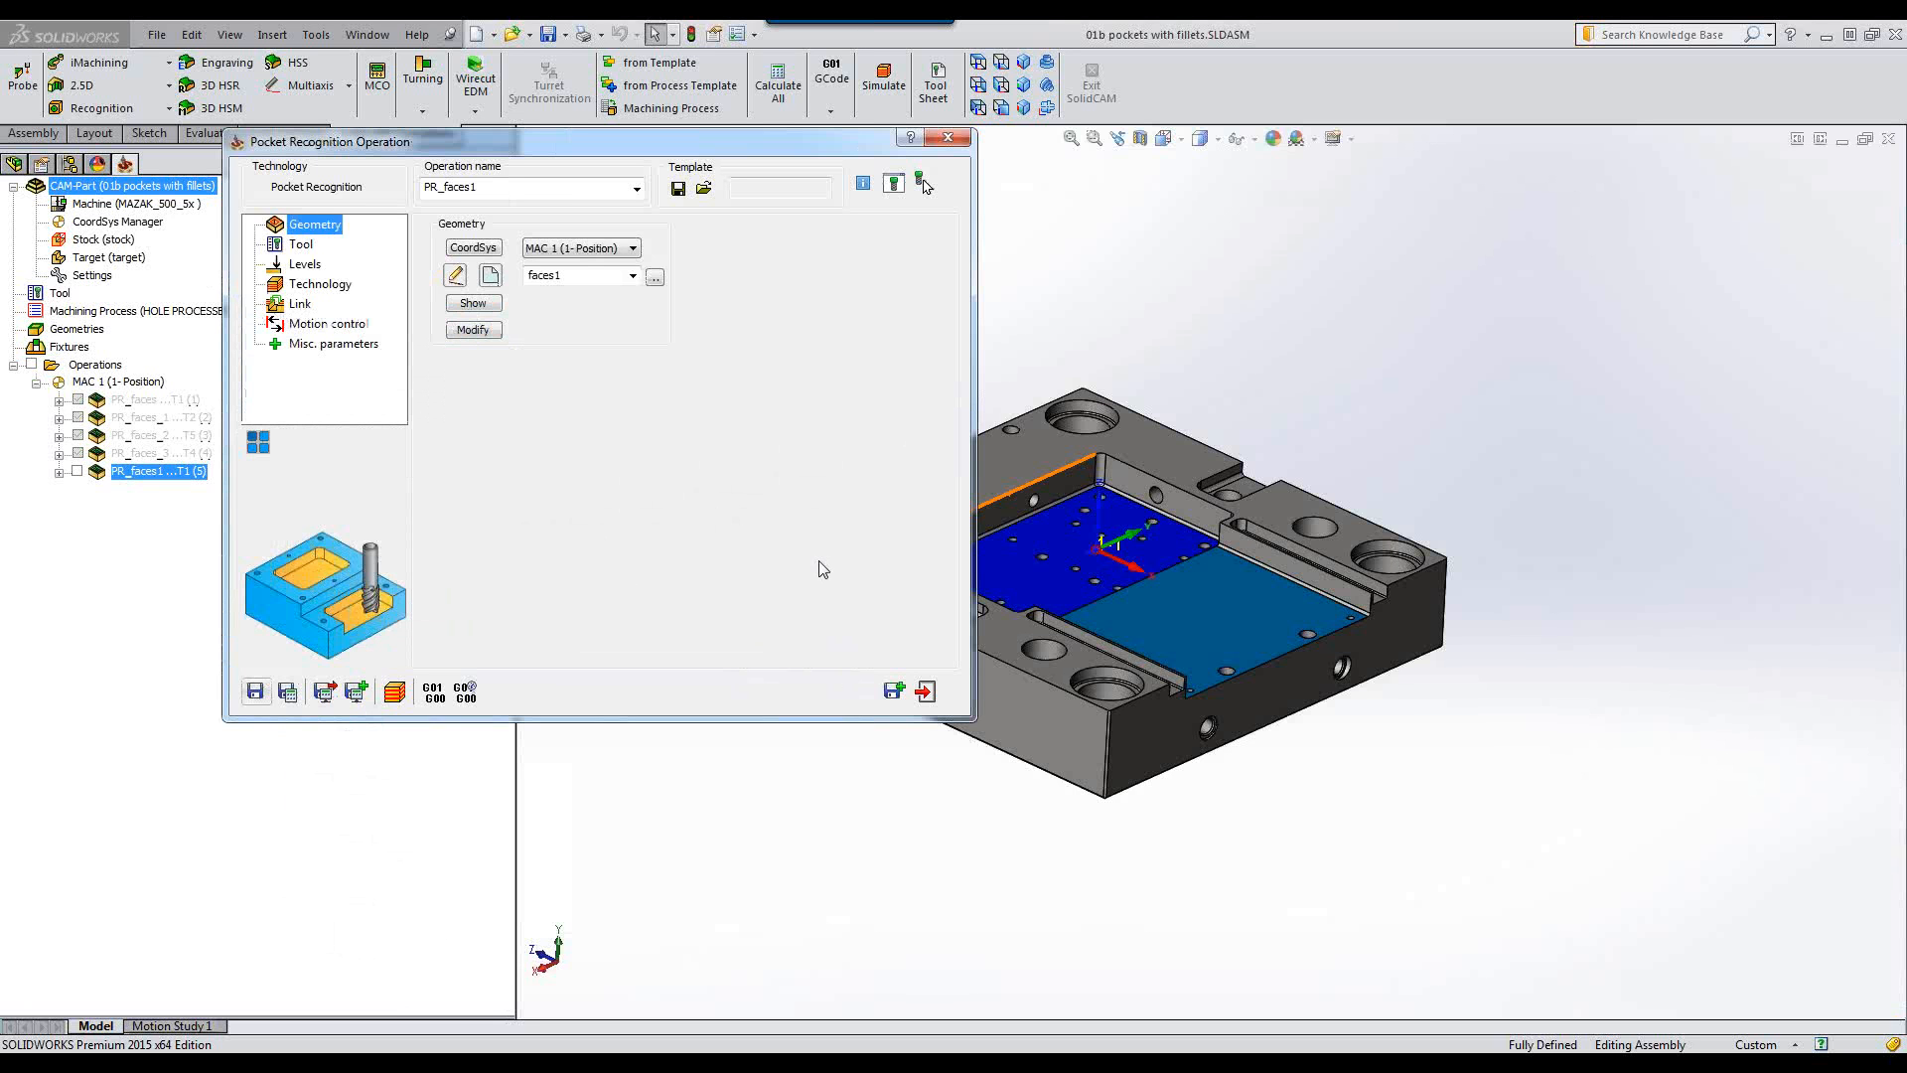
Save and copy the pocket operation, and limit the copy's geometry to Face 1 and Face 2, the small open pocket floors.
click(893, 692)
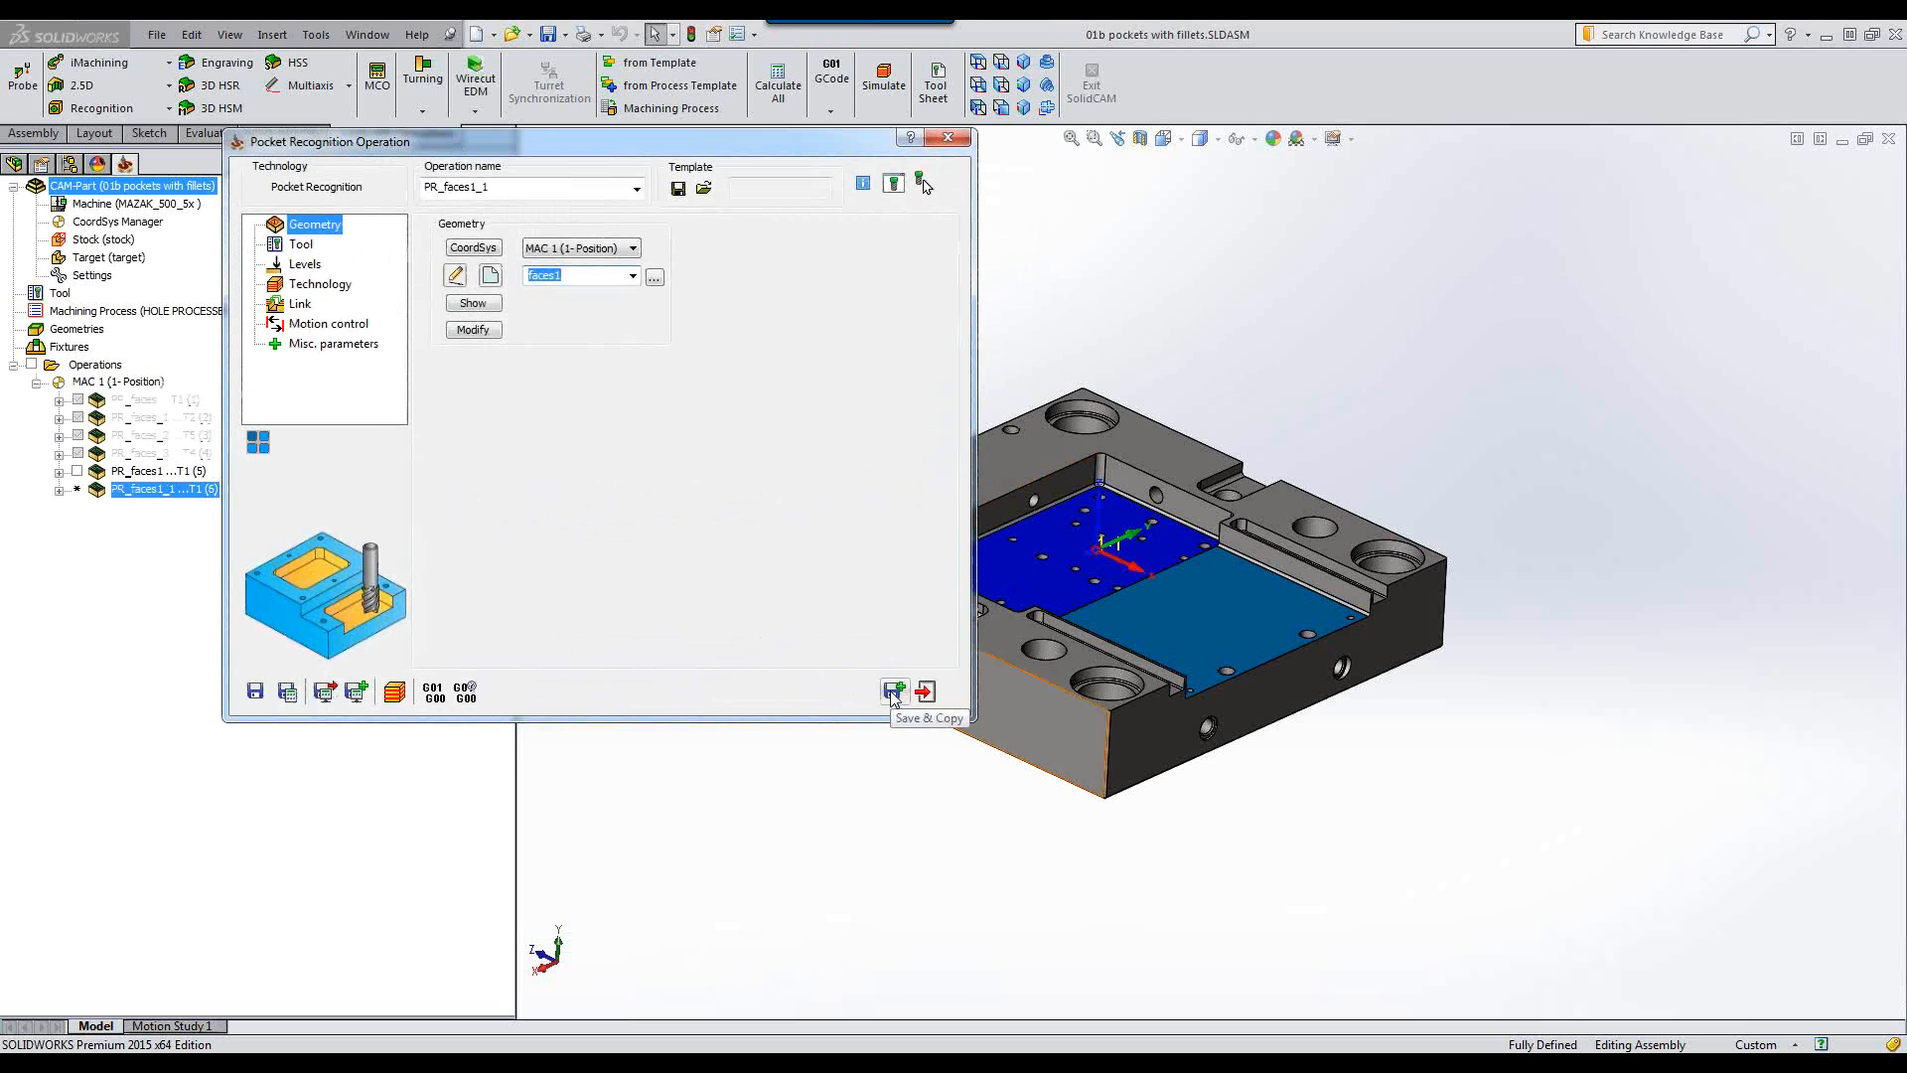
click(473, 330)
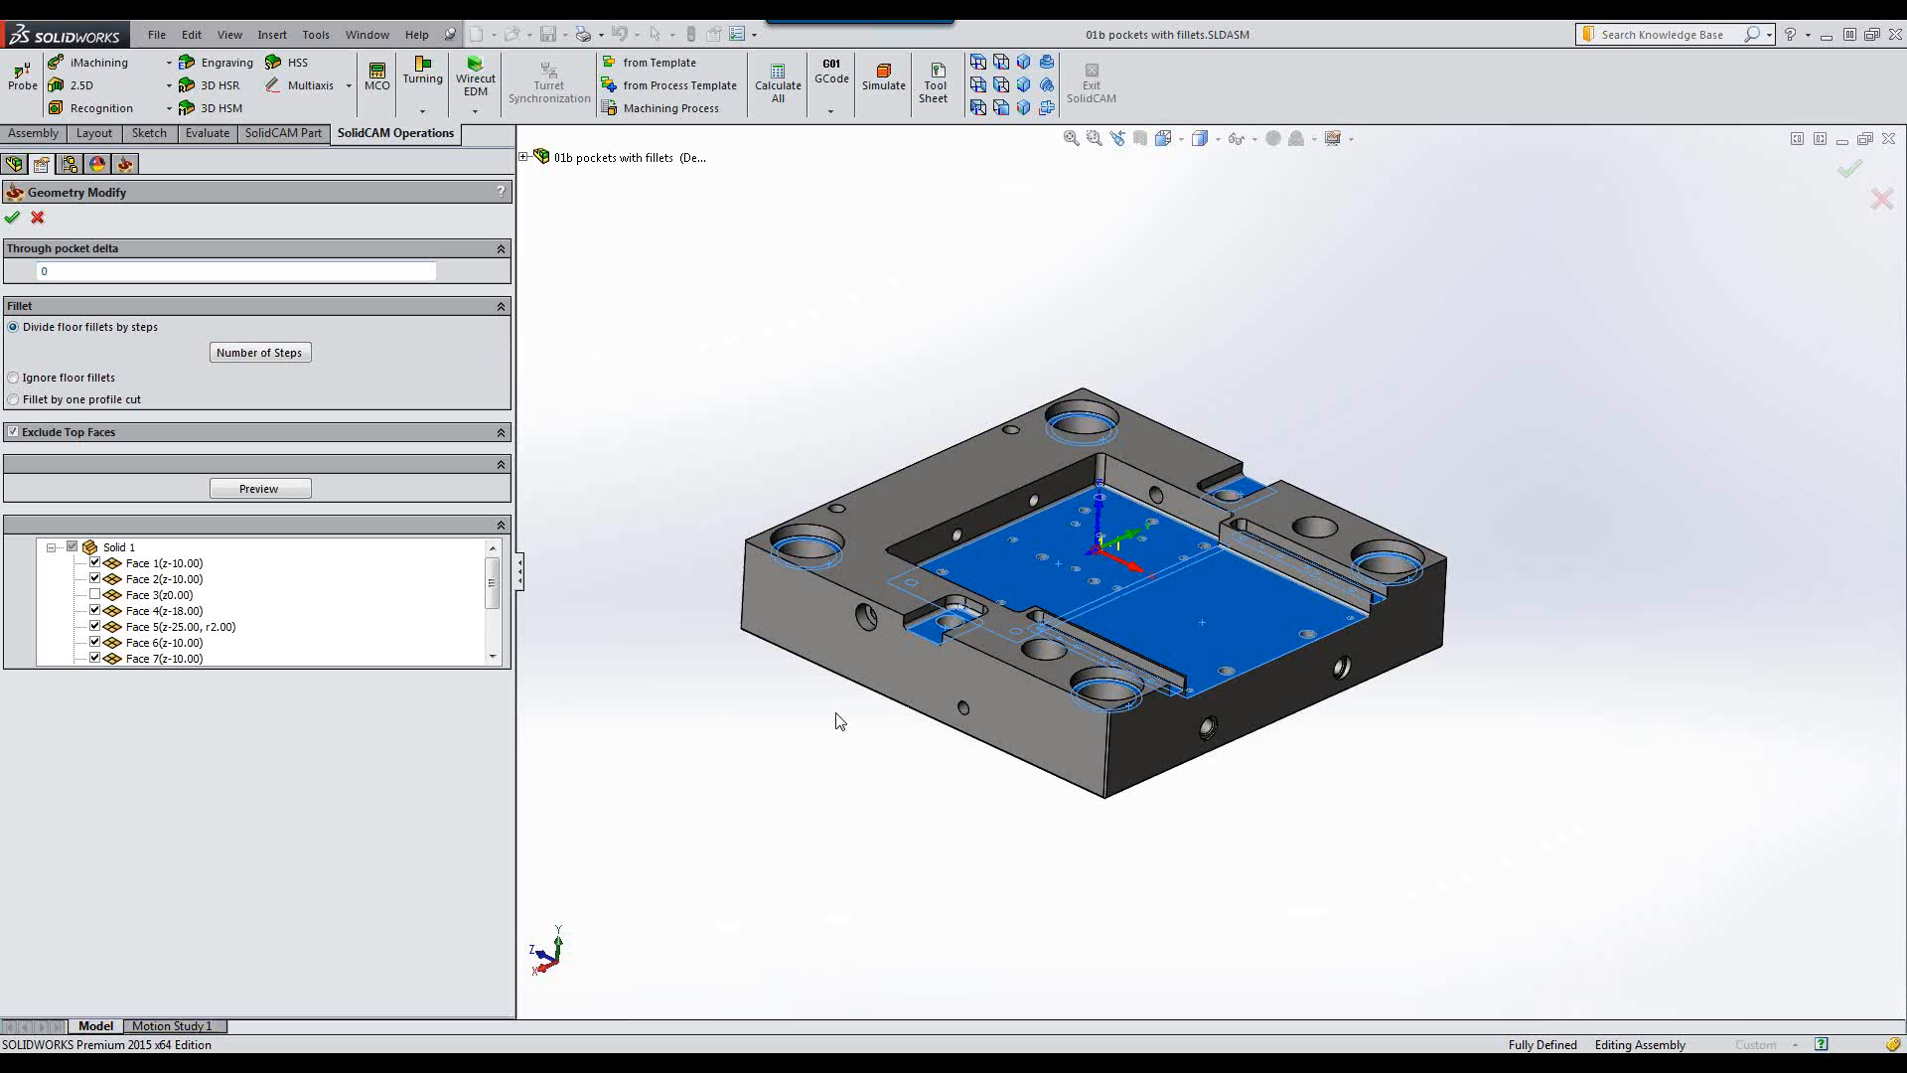
scroll(840, 720, down, 5)
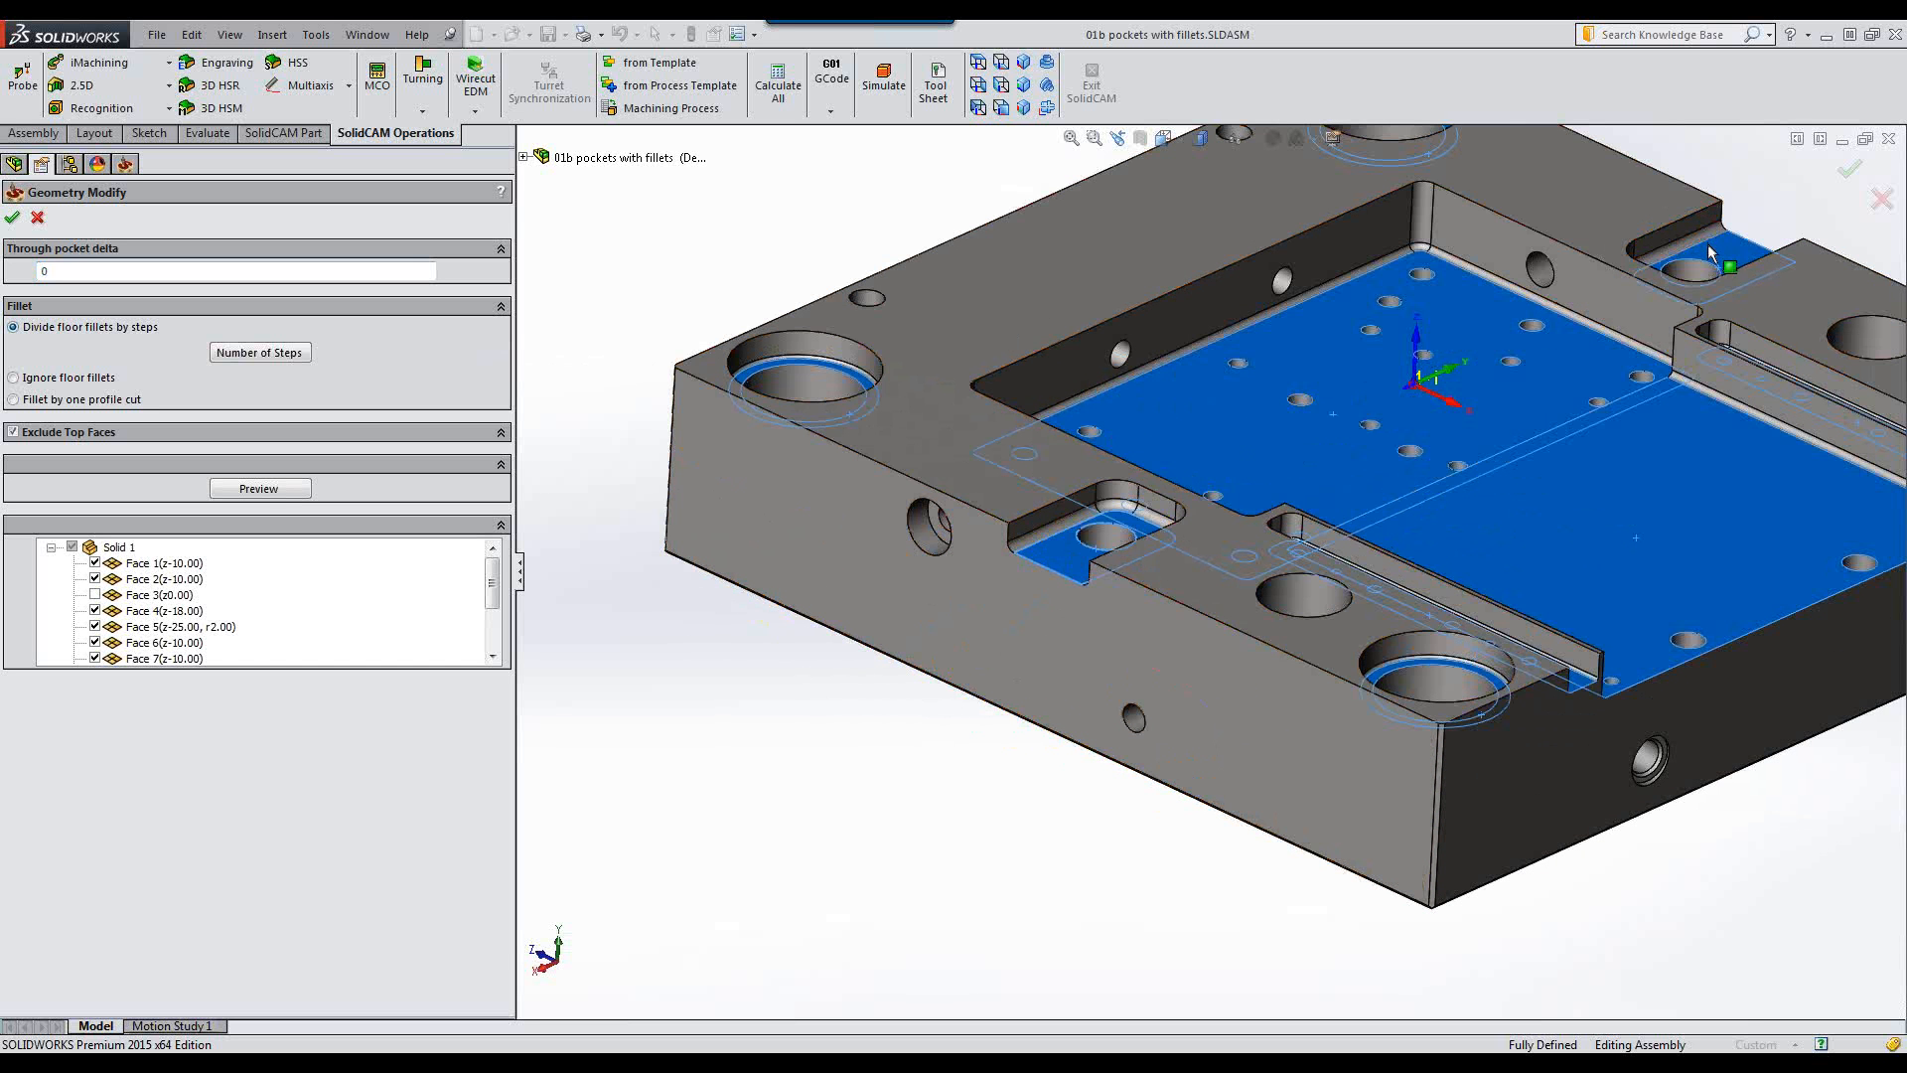
click(72, 549)
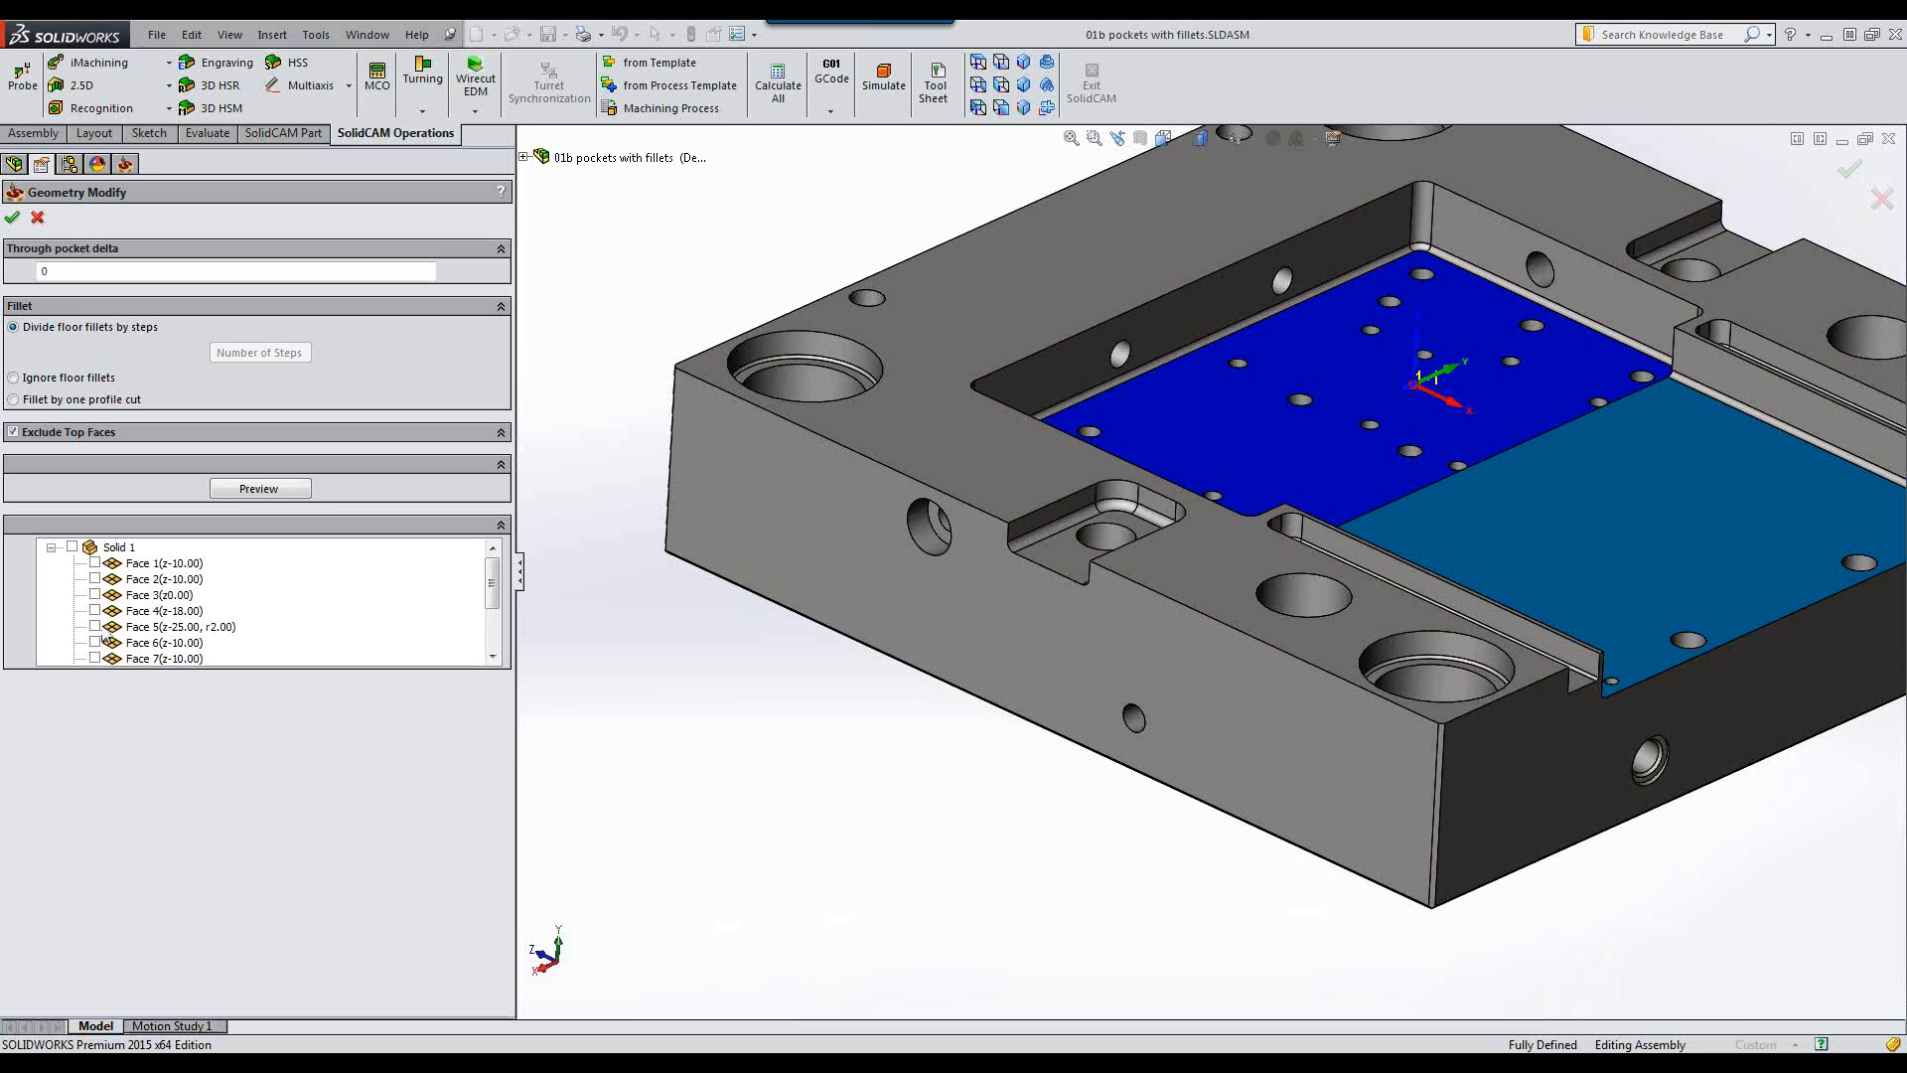
click(105, 569)
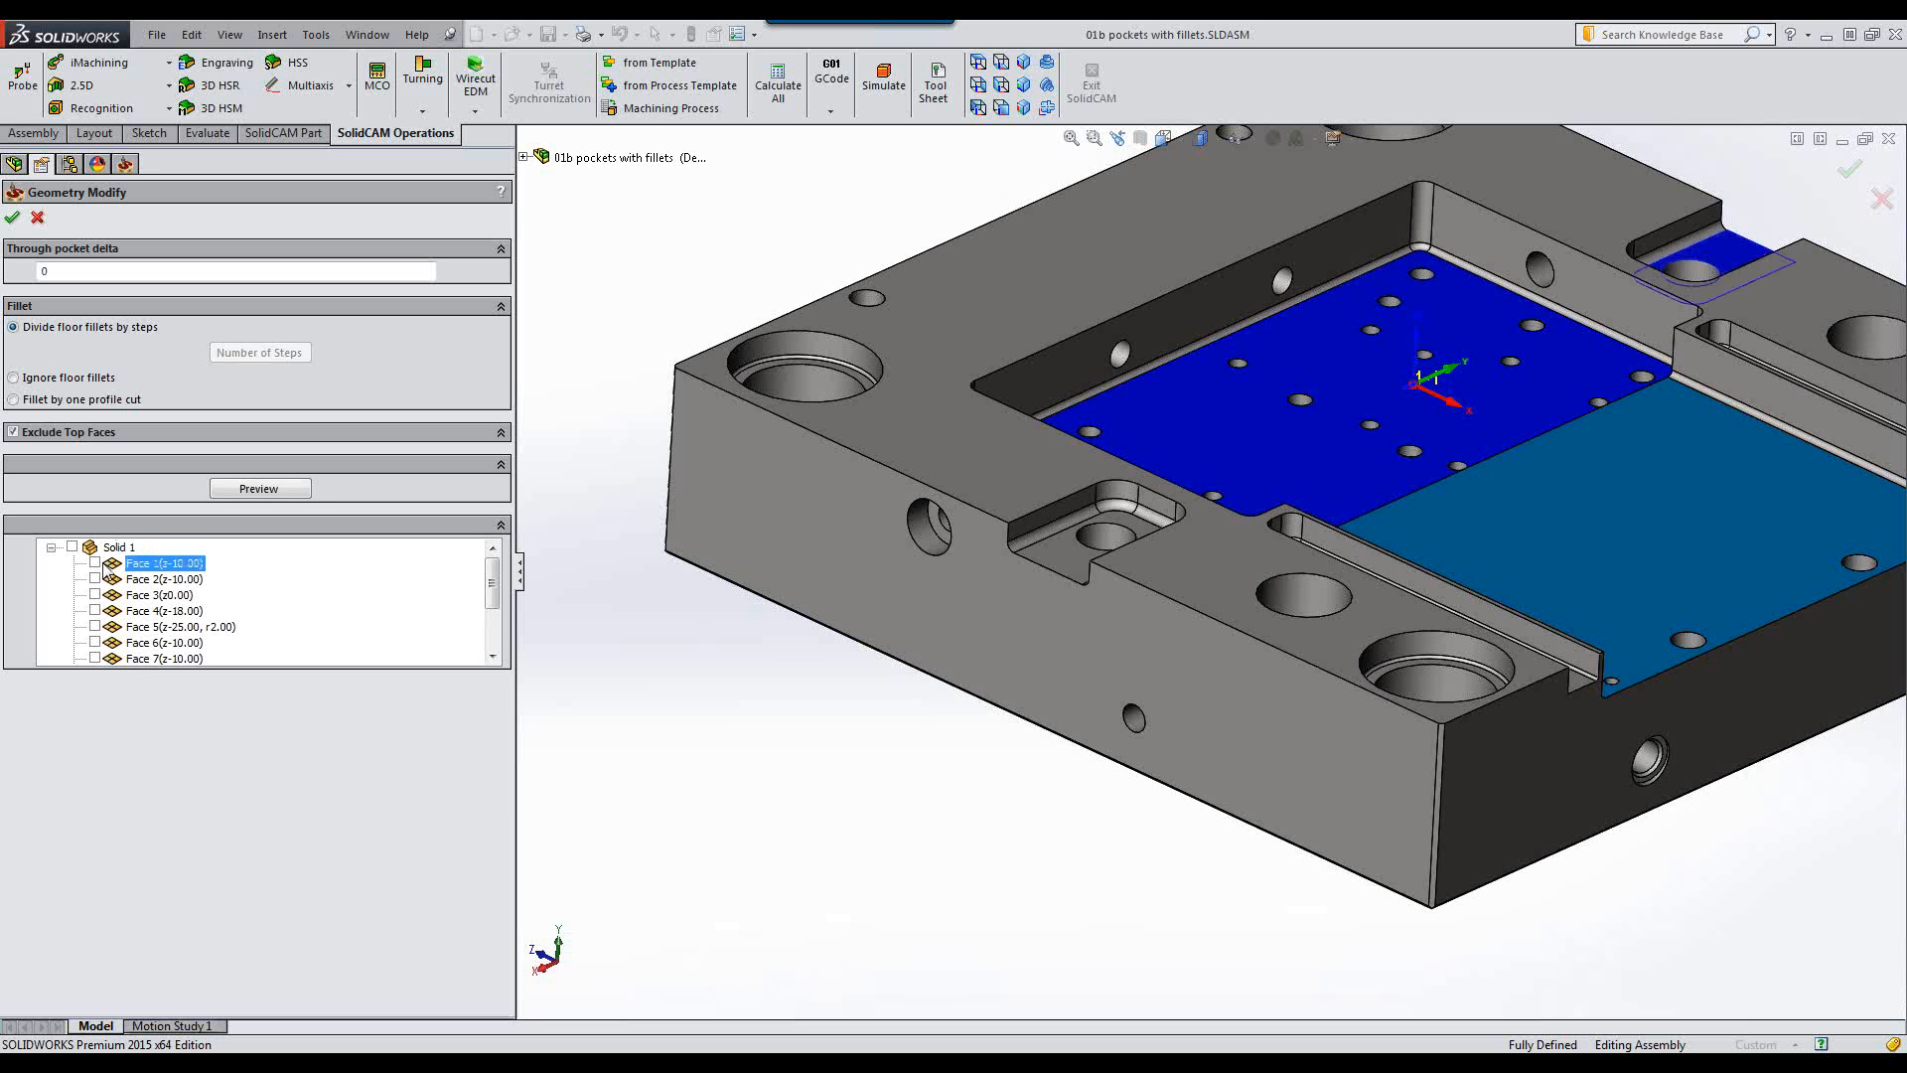
click(95, 564)
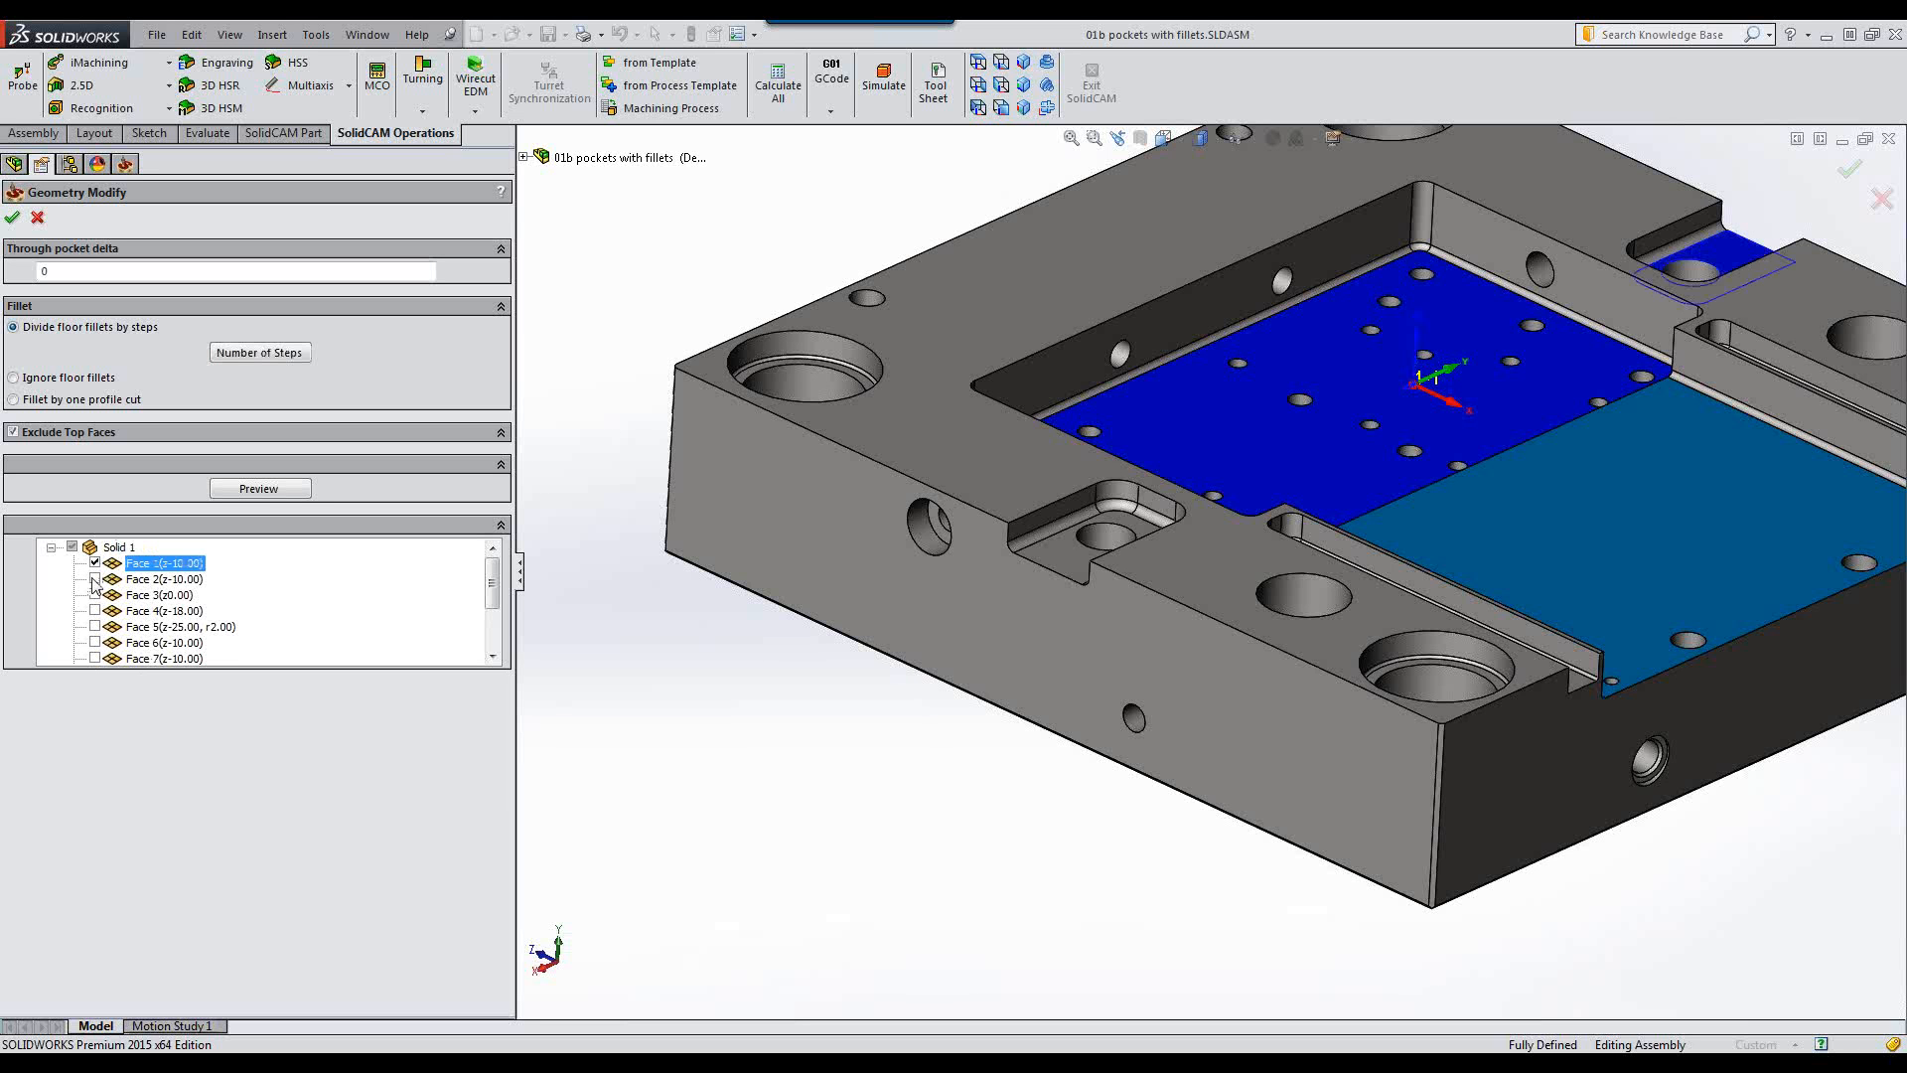
click(94, 579)
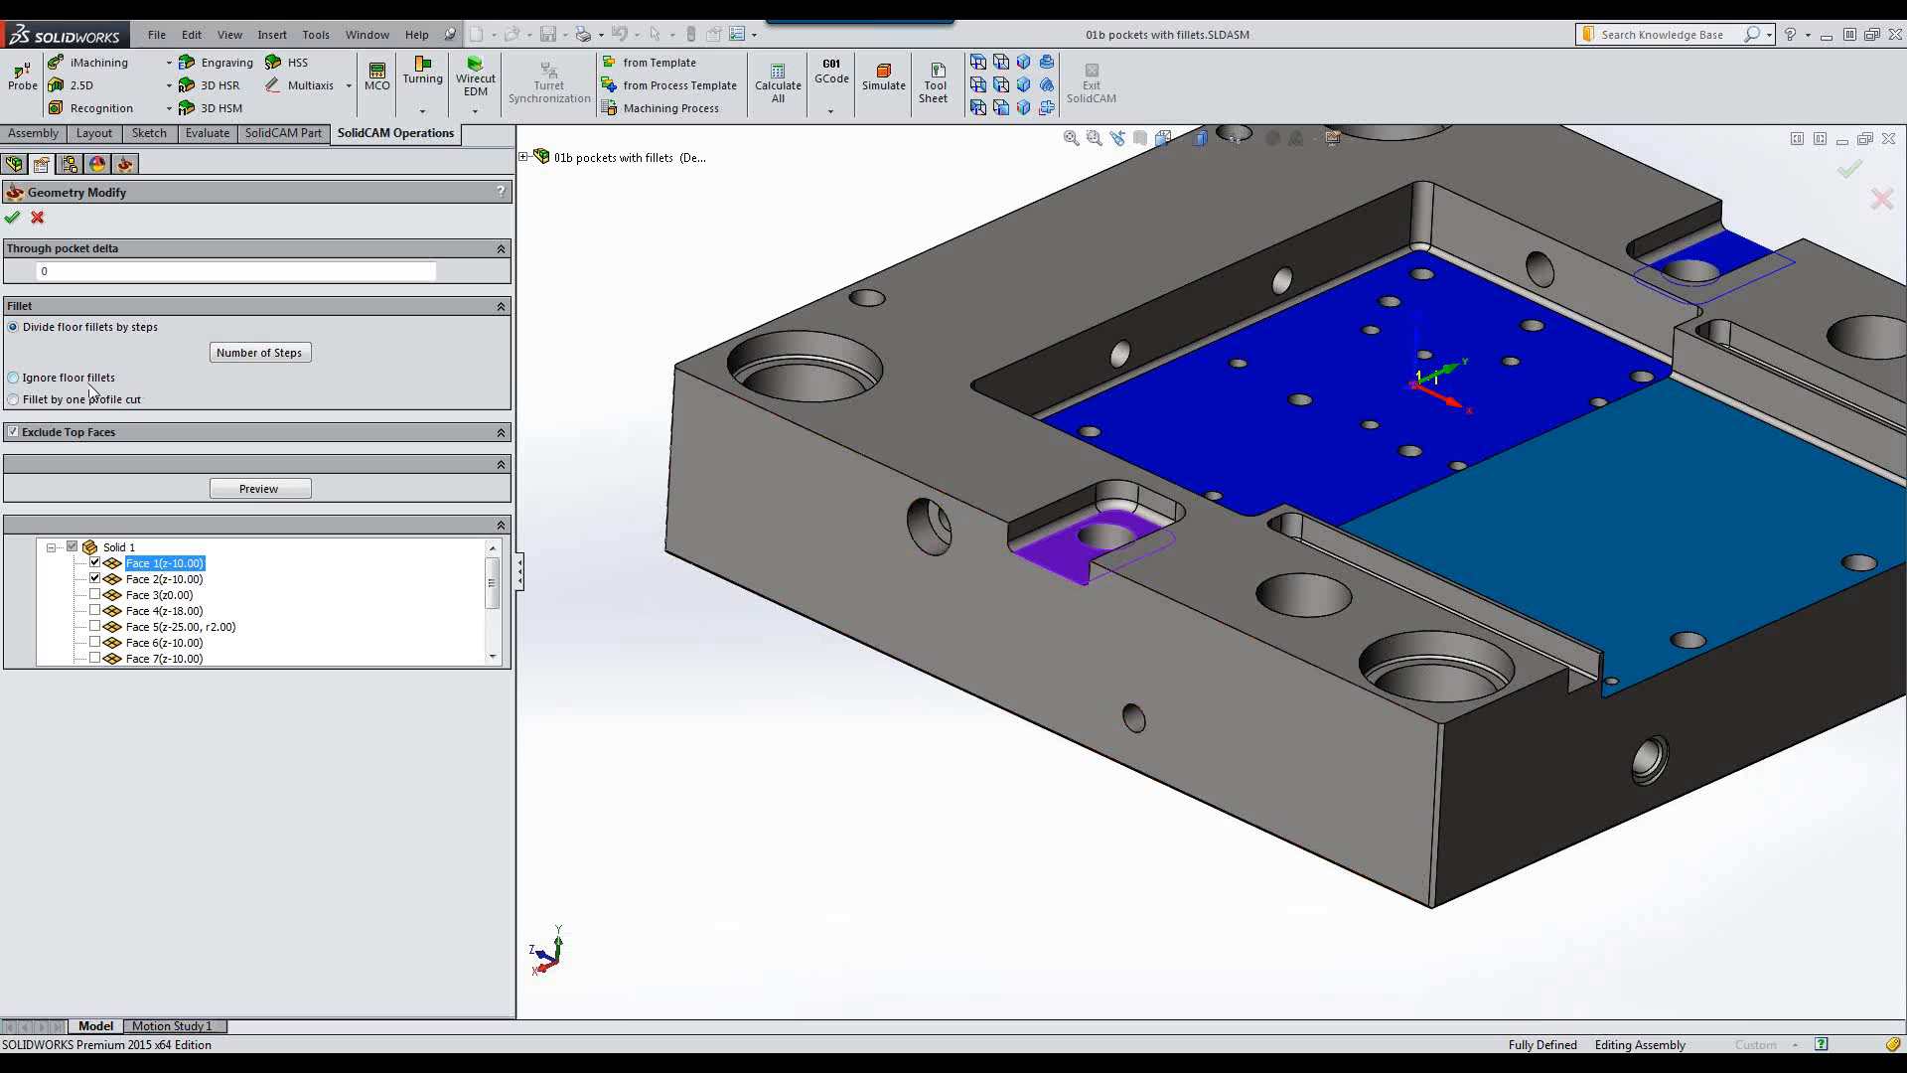
Ignore floor fillets in the copied operation's geometry and assign tool 2, the 8 mm end mill with 3 mm corner radius.
click(14, 379)
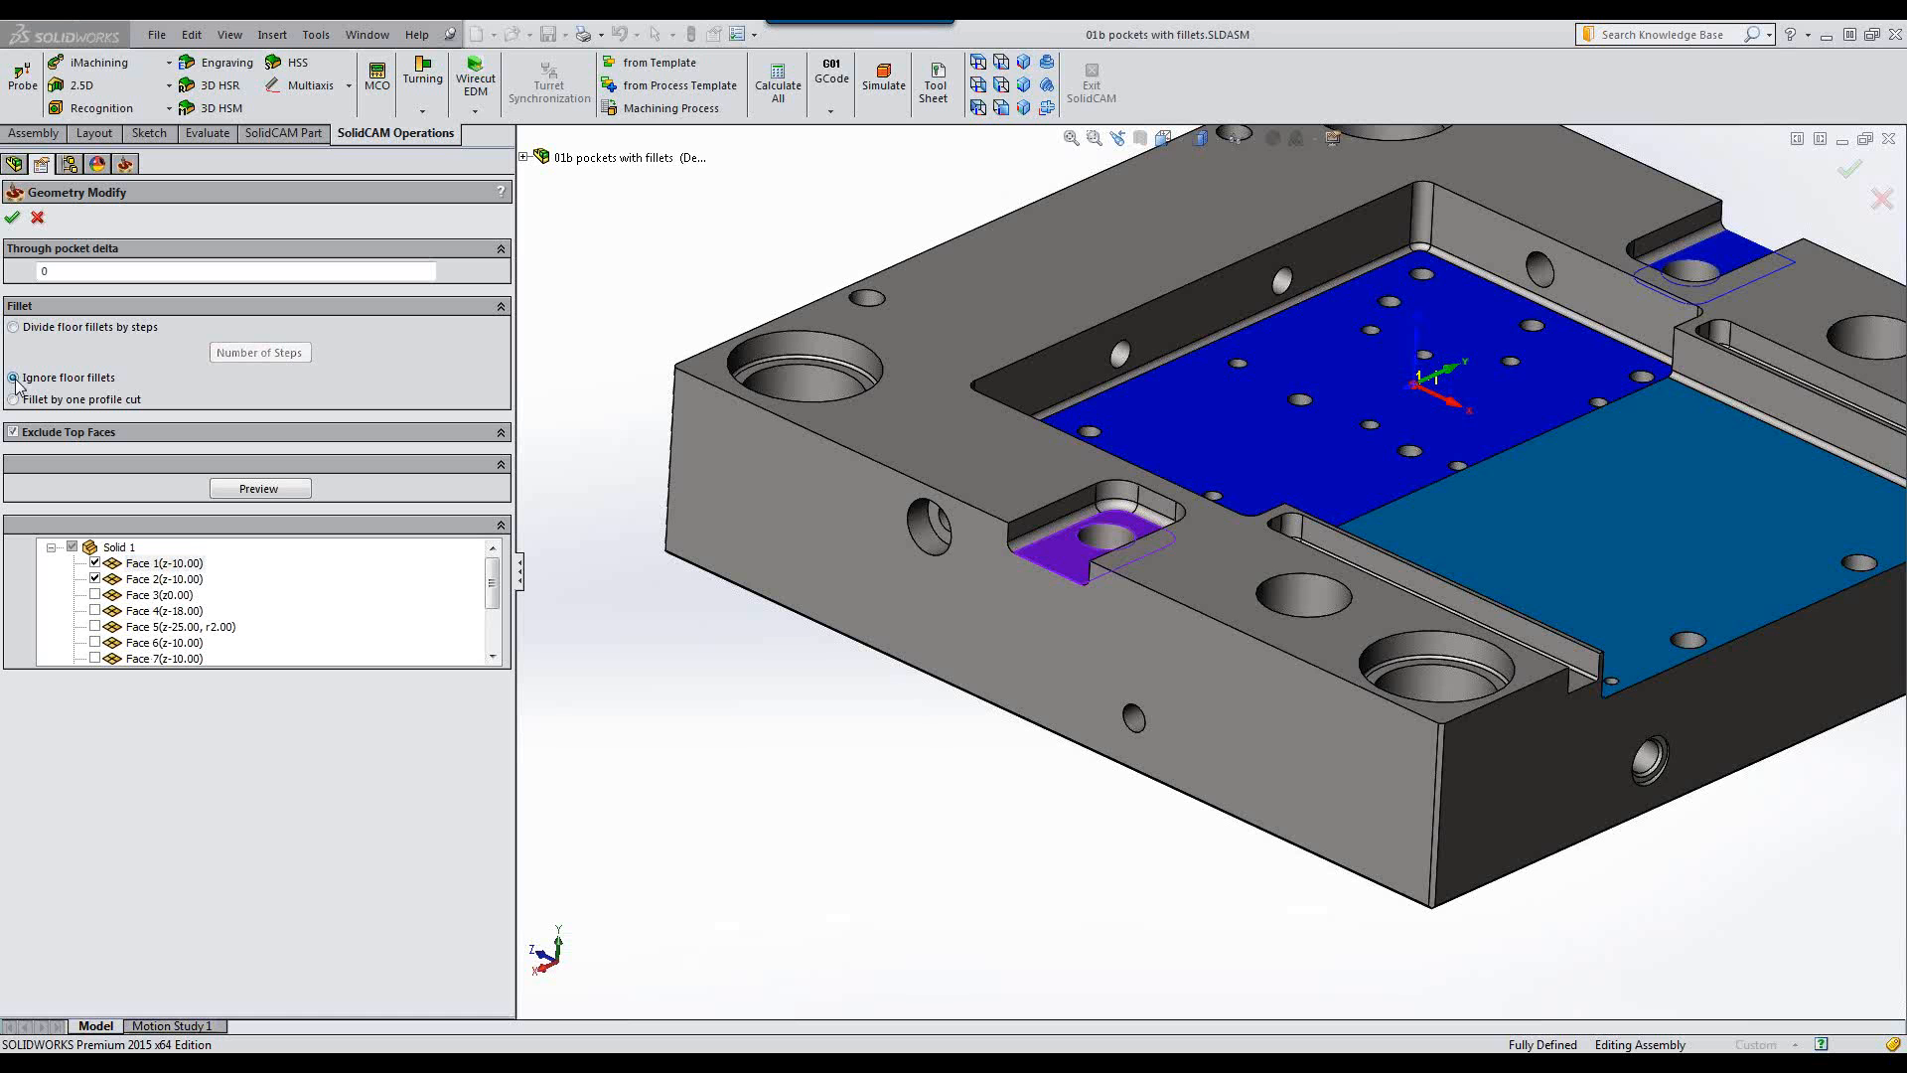
click(13, 219)
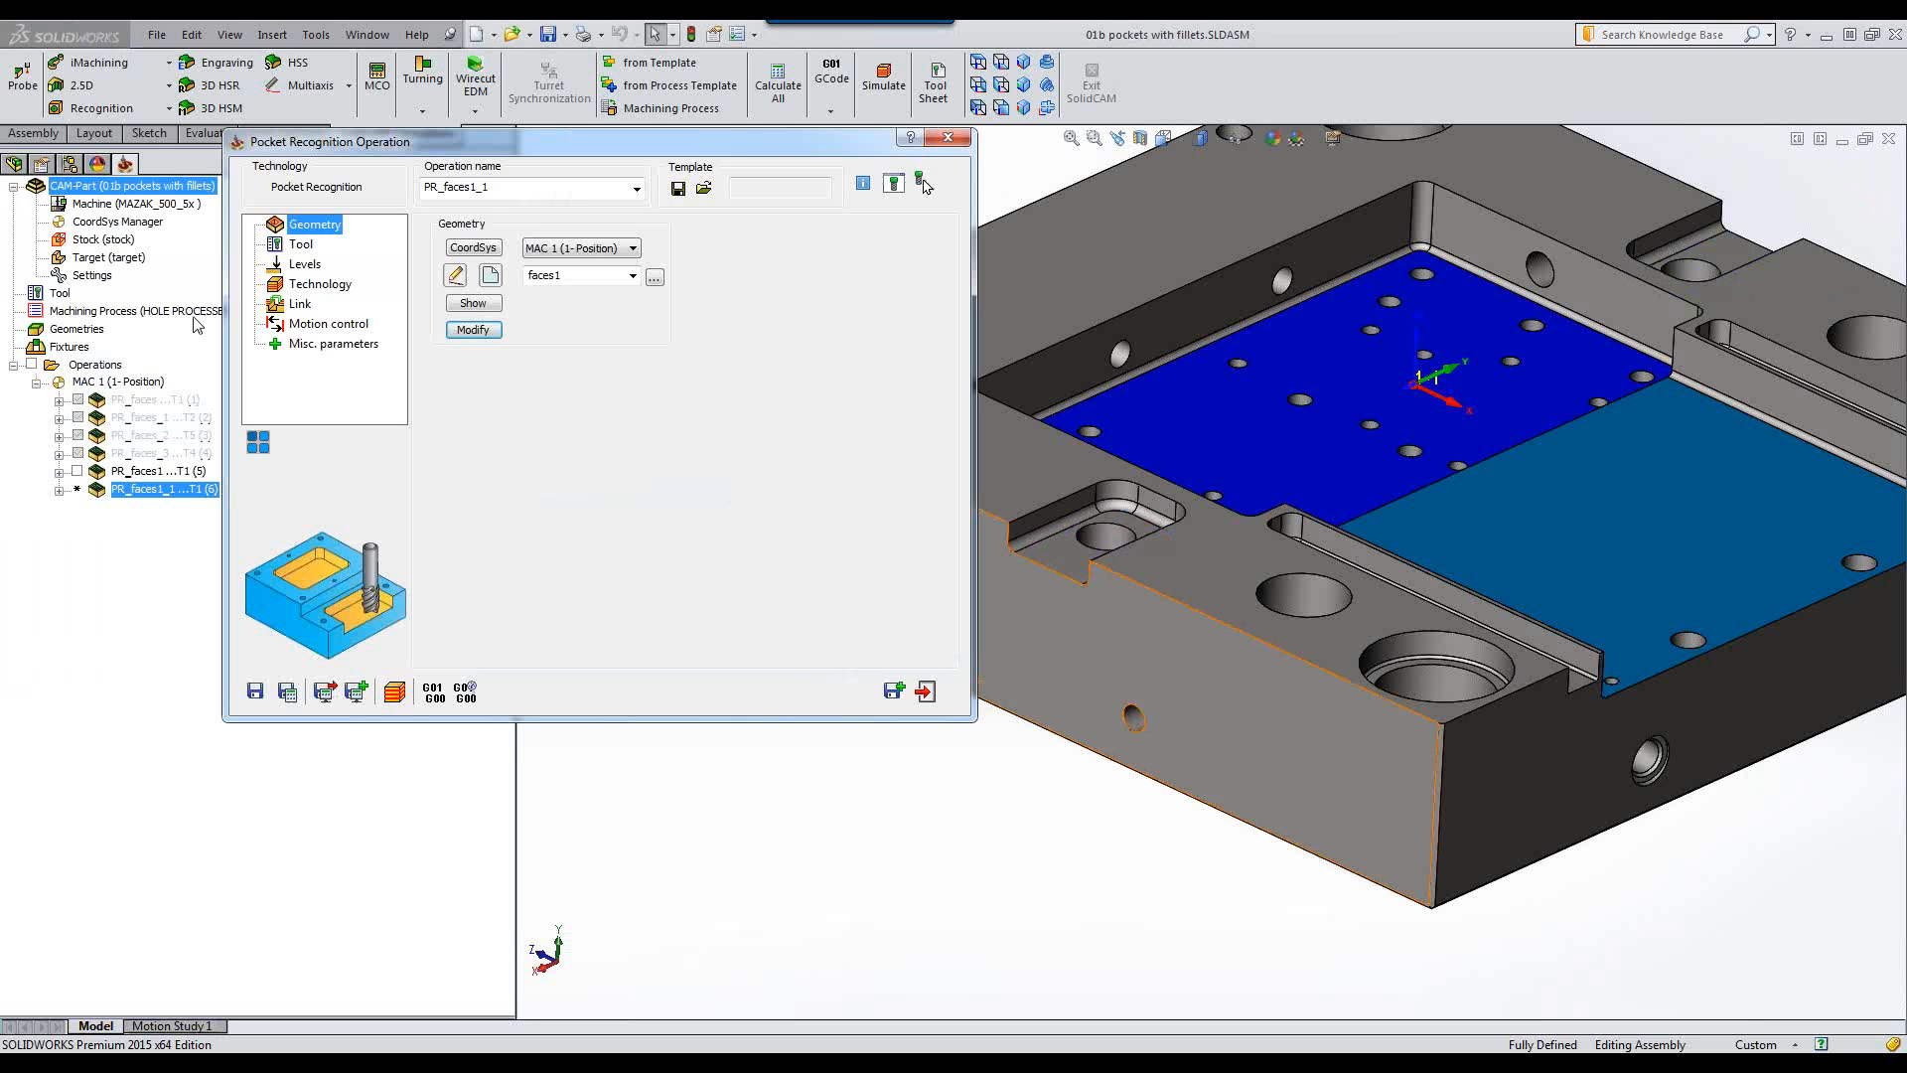
click(303, 245)
click(529, 512)
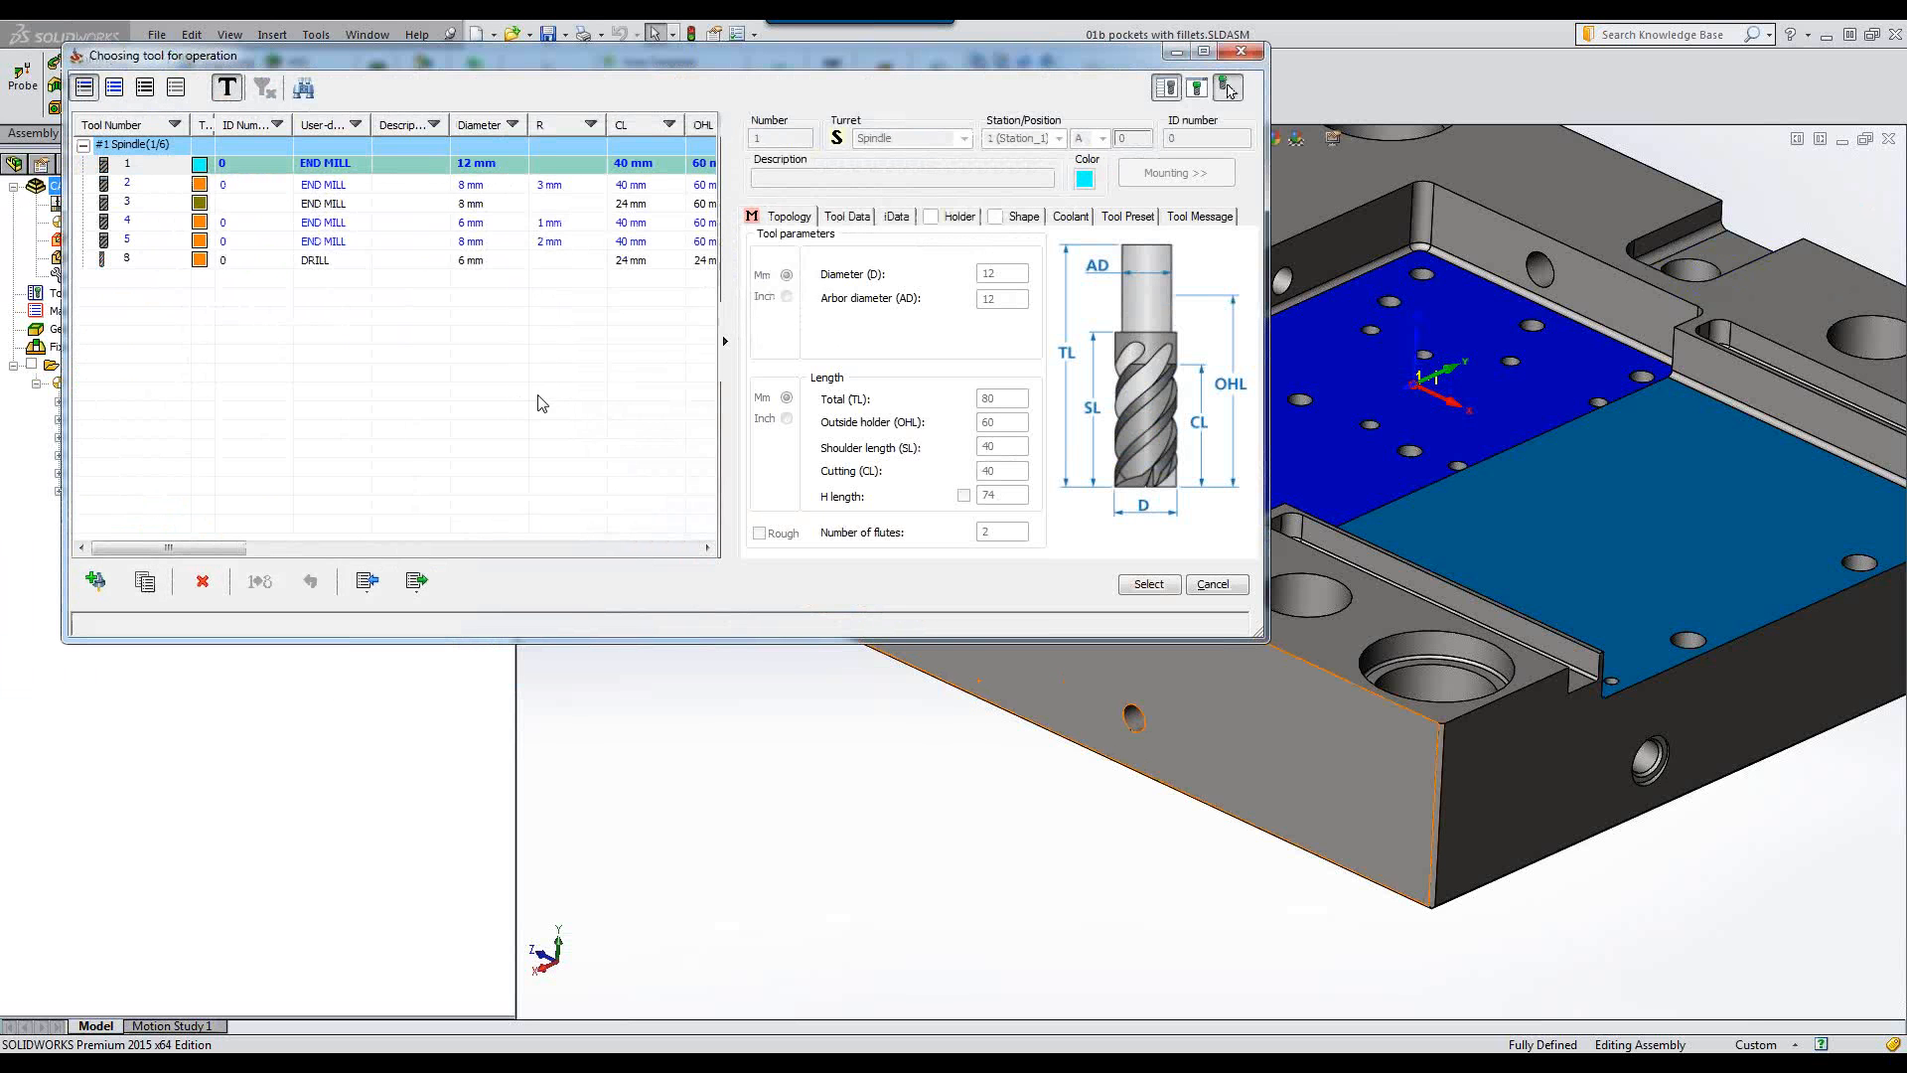
click(486, 193)
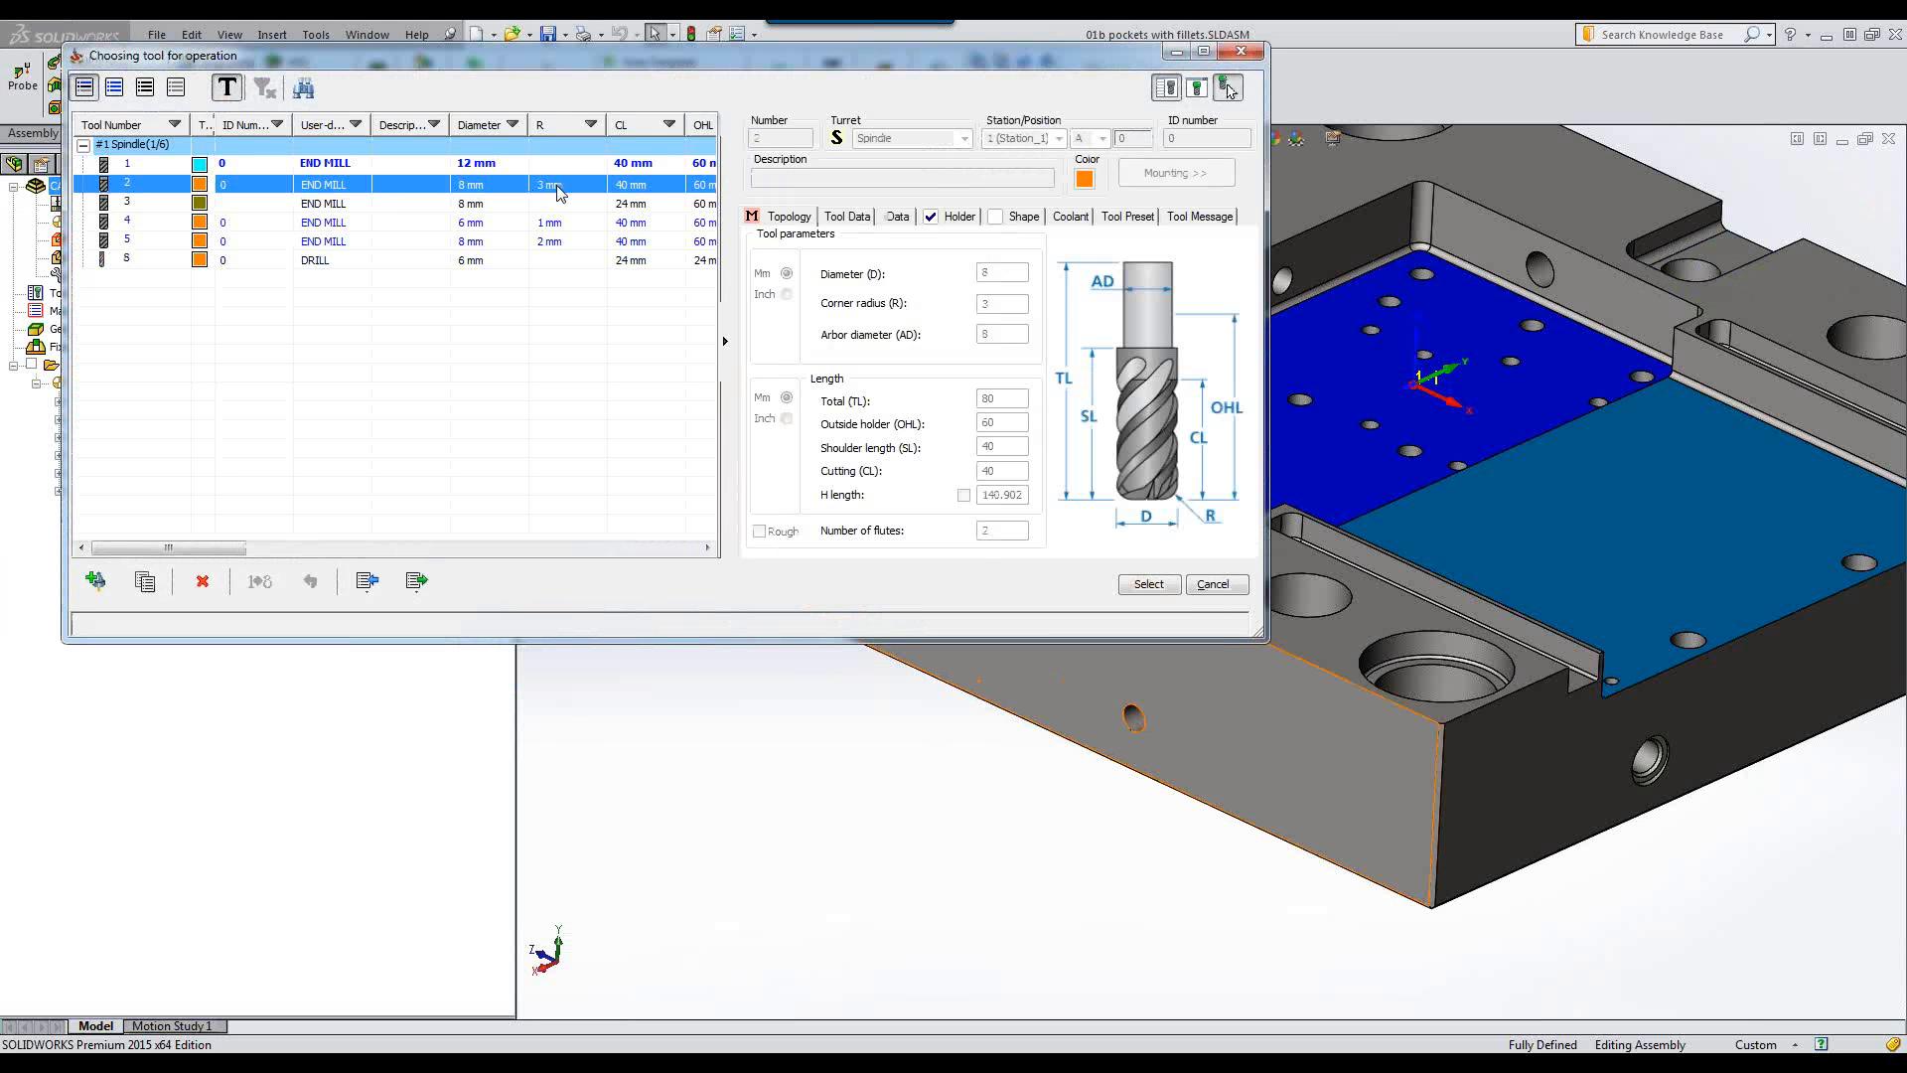
click(1149, 585)
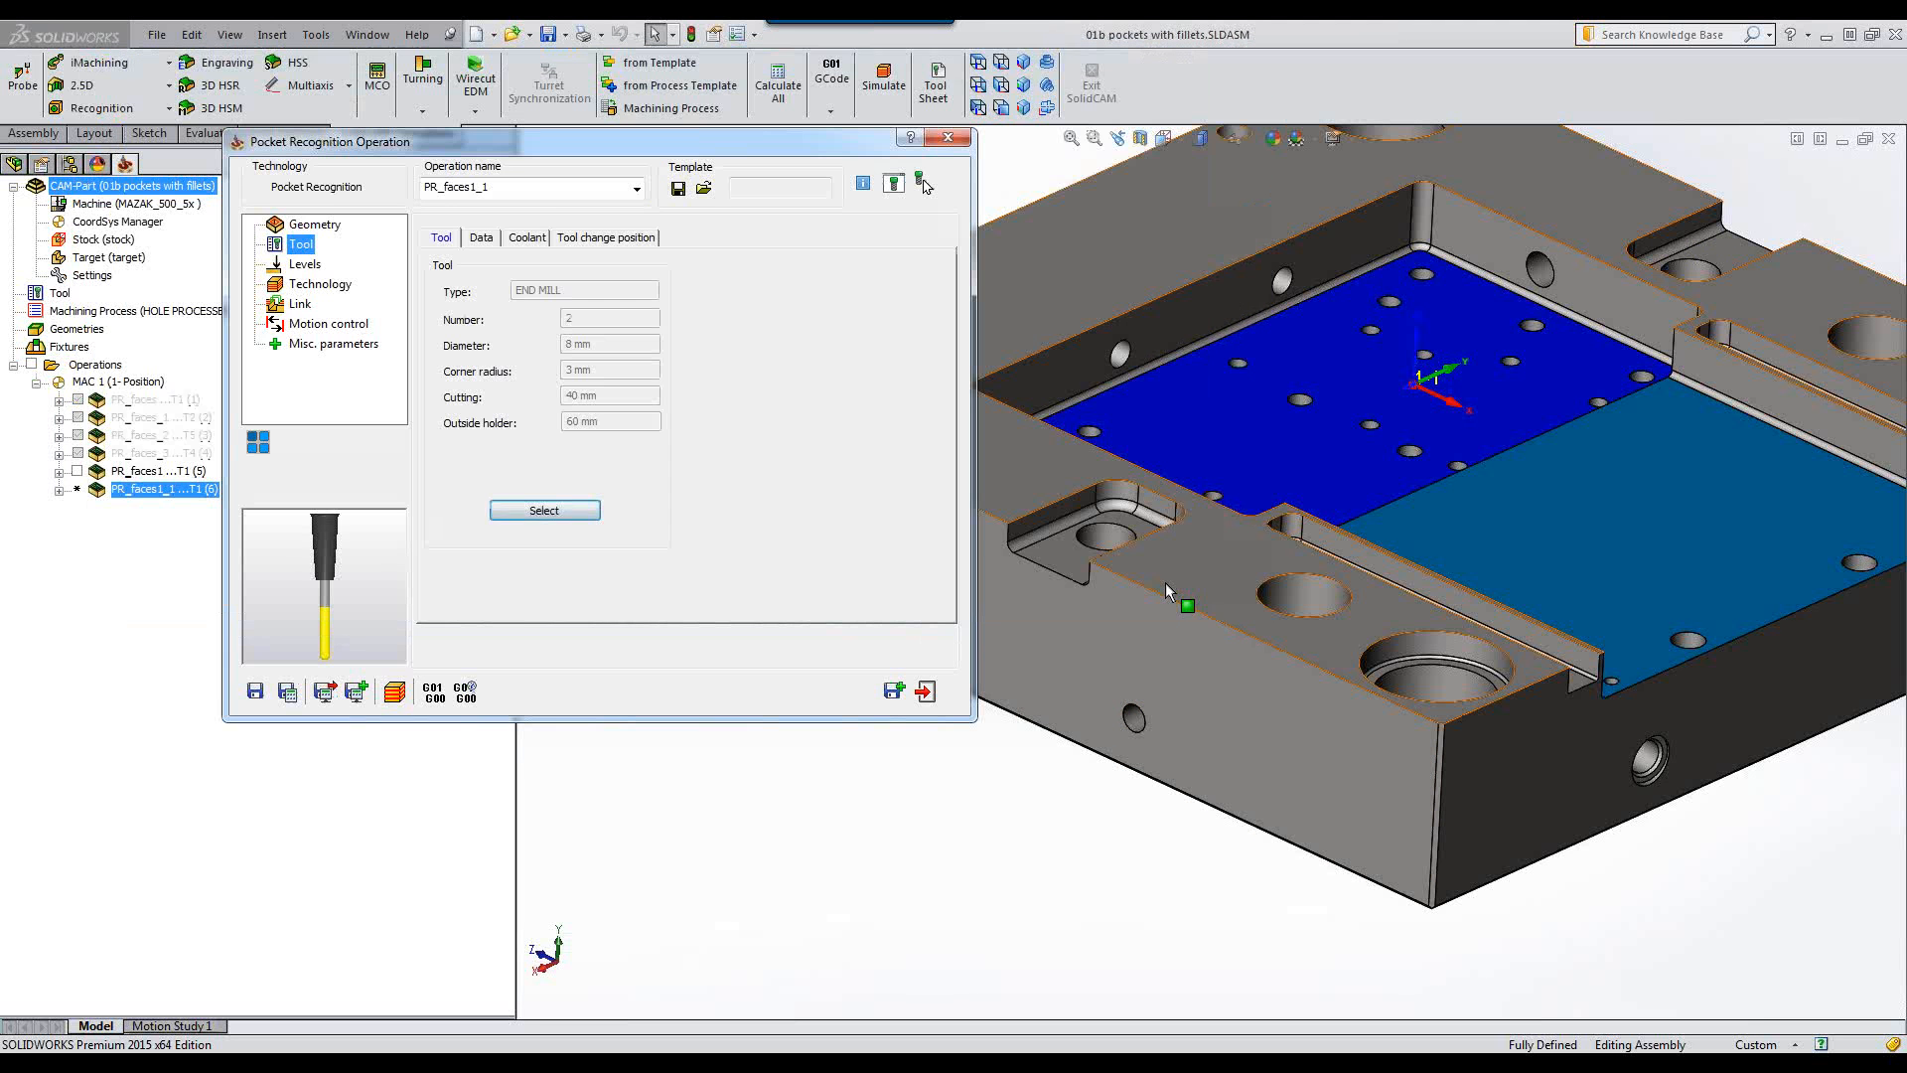
Enable rest machining around the profile with the 12 mm end mill as previous tool, and save and calculate the copied operation.
click(328, 285)
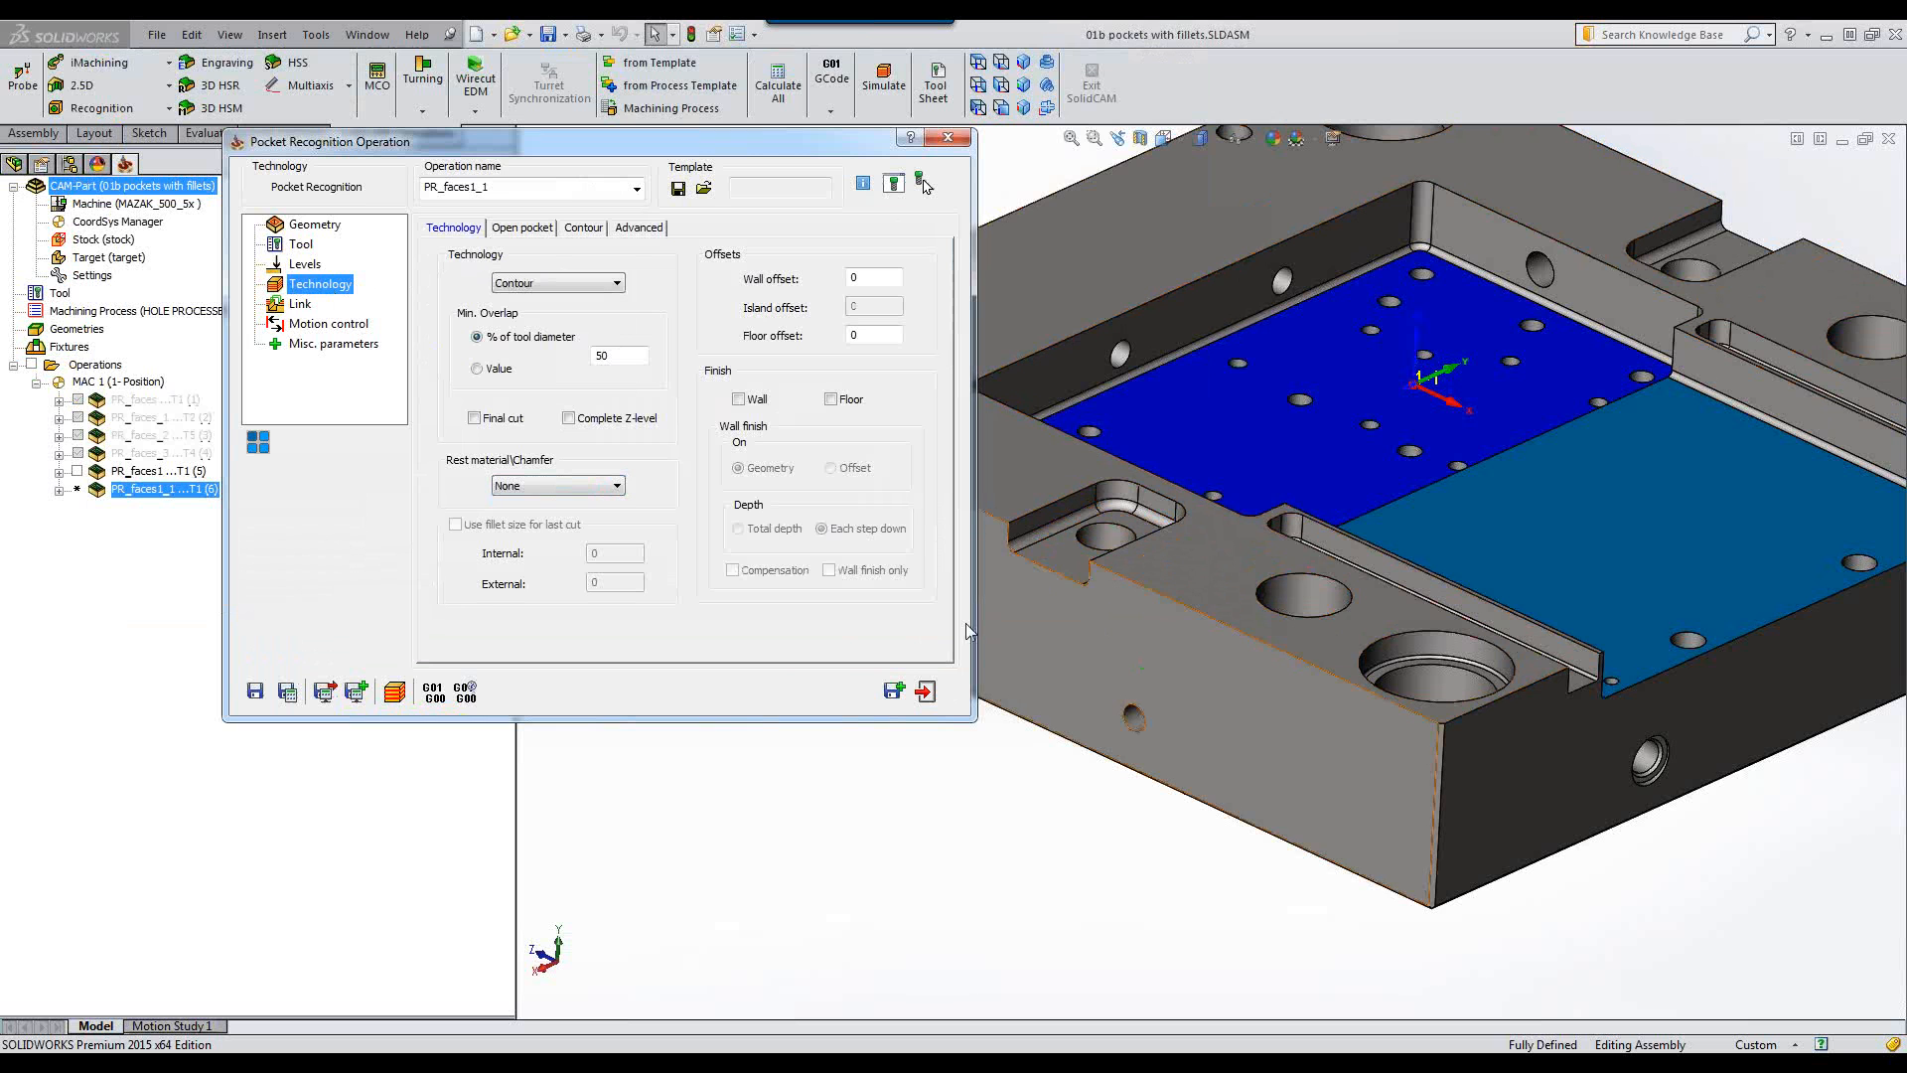
click(537, 486)
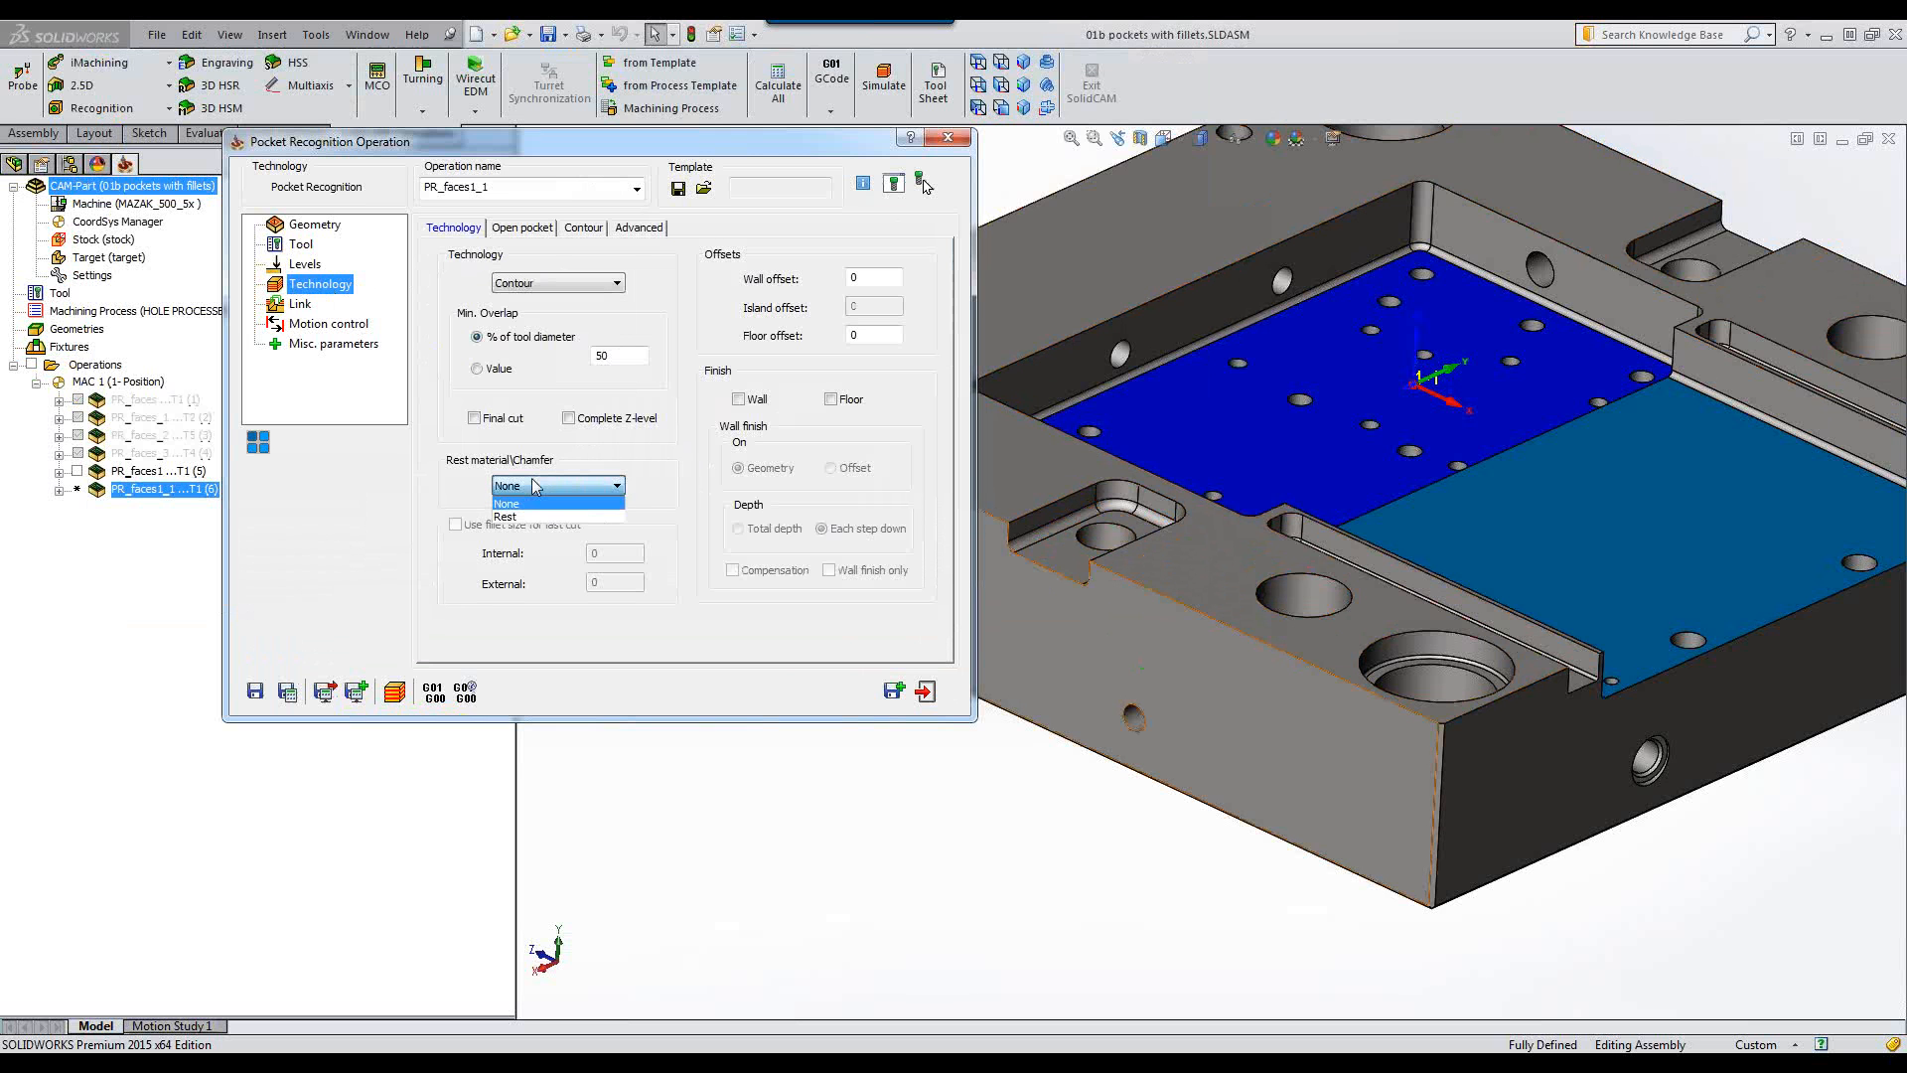
click(524, 517)
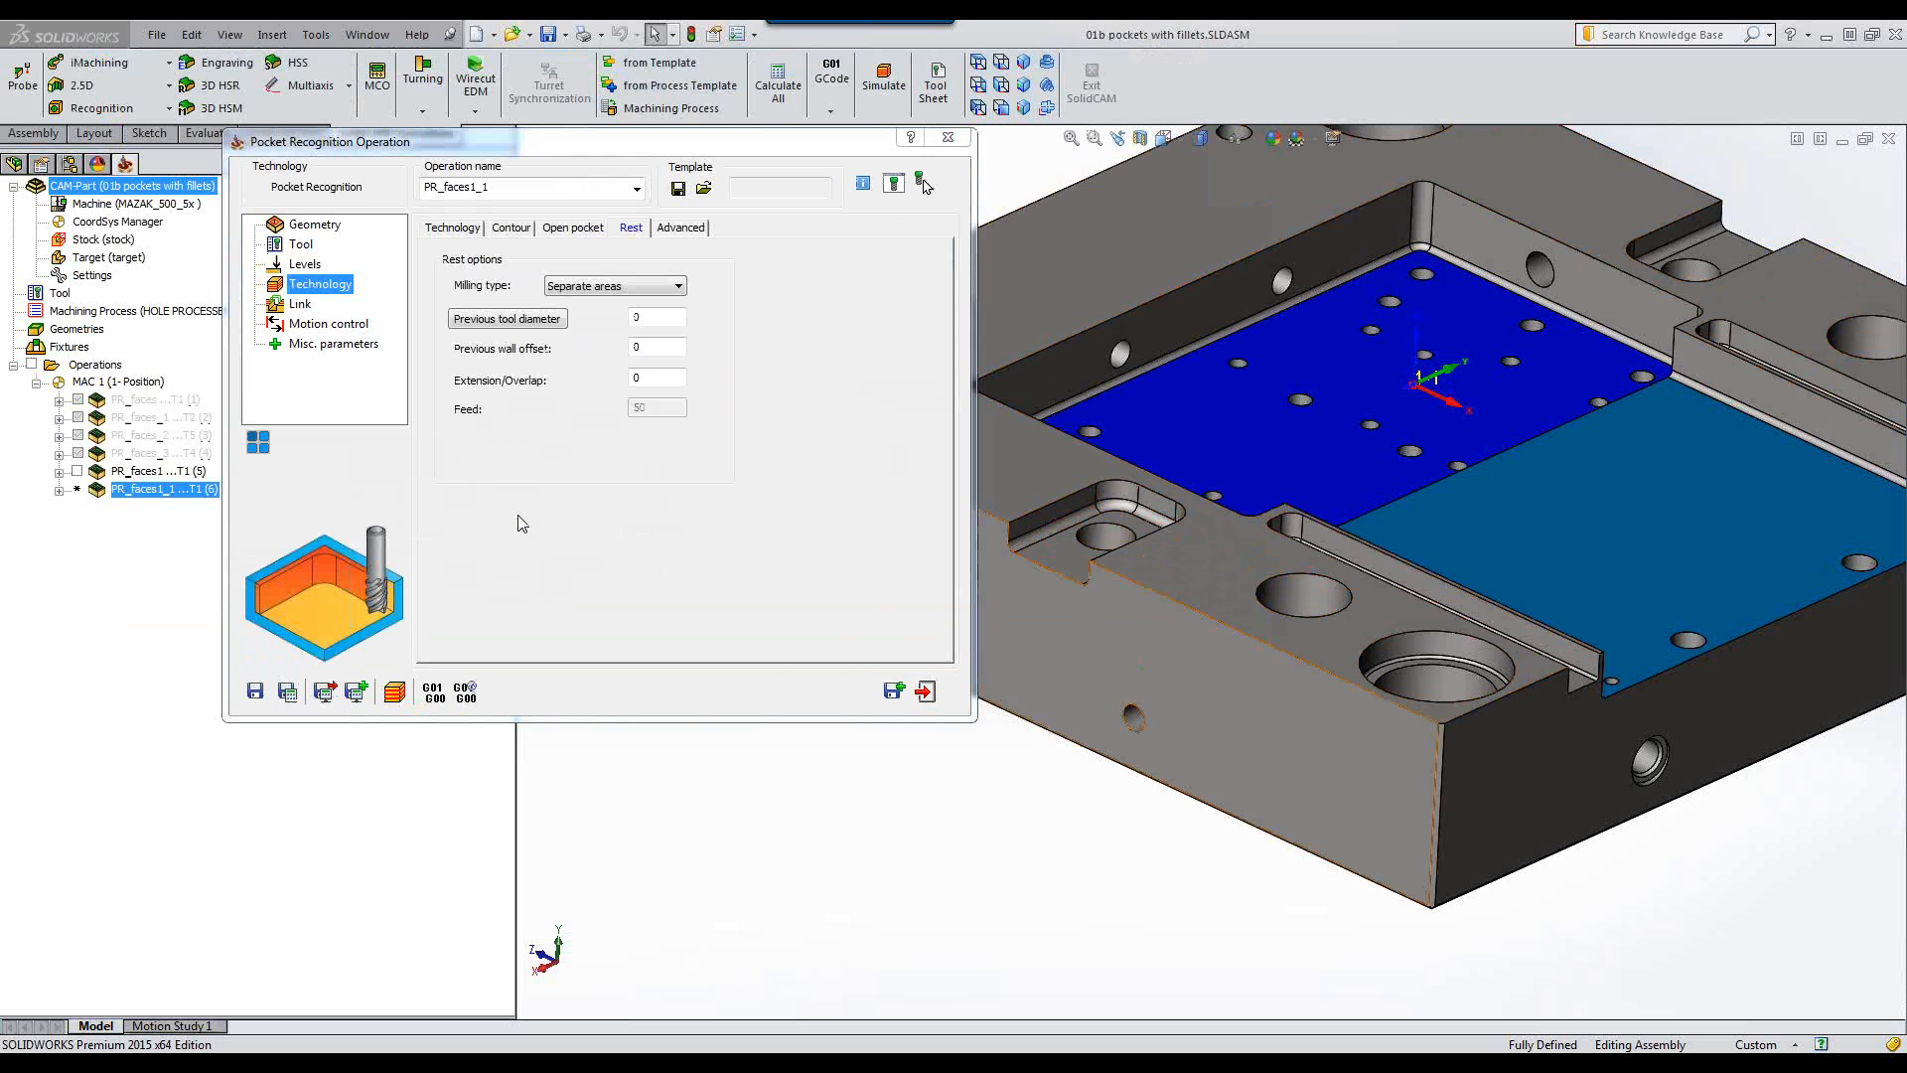
click(521, 320)
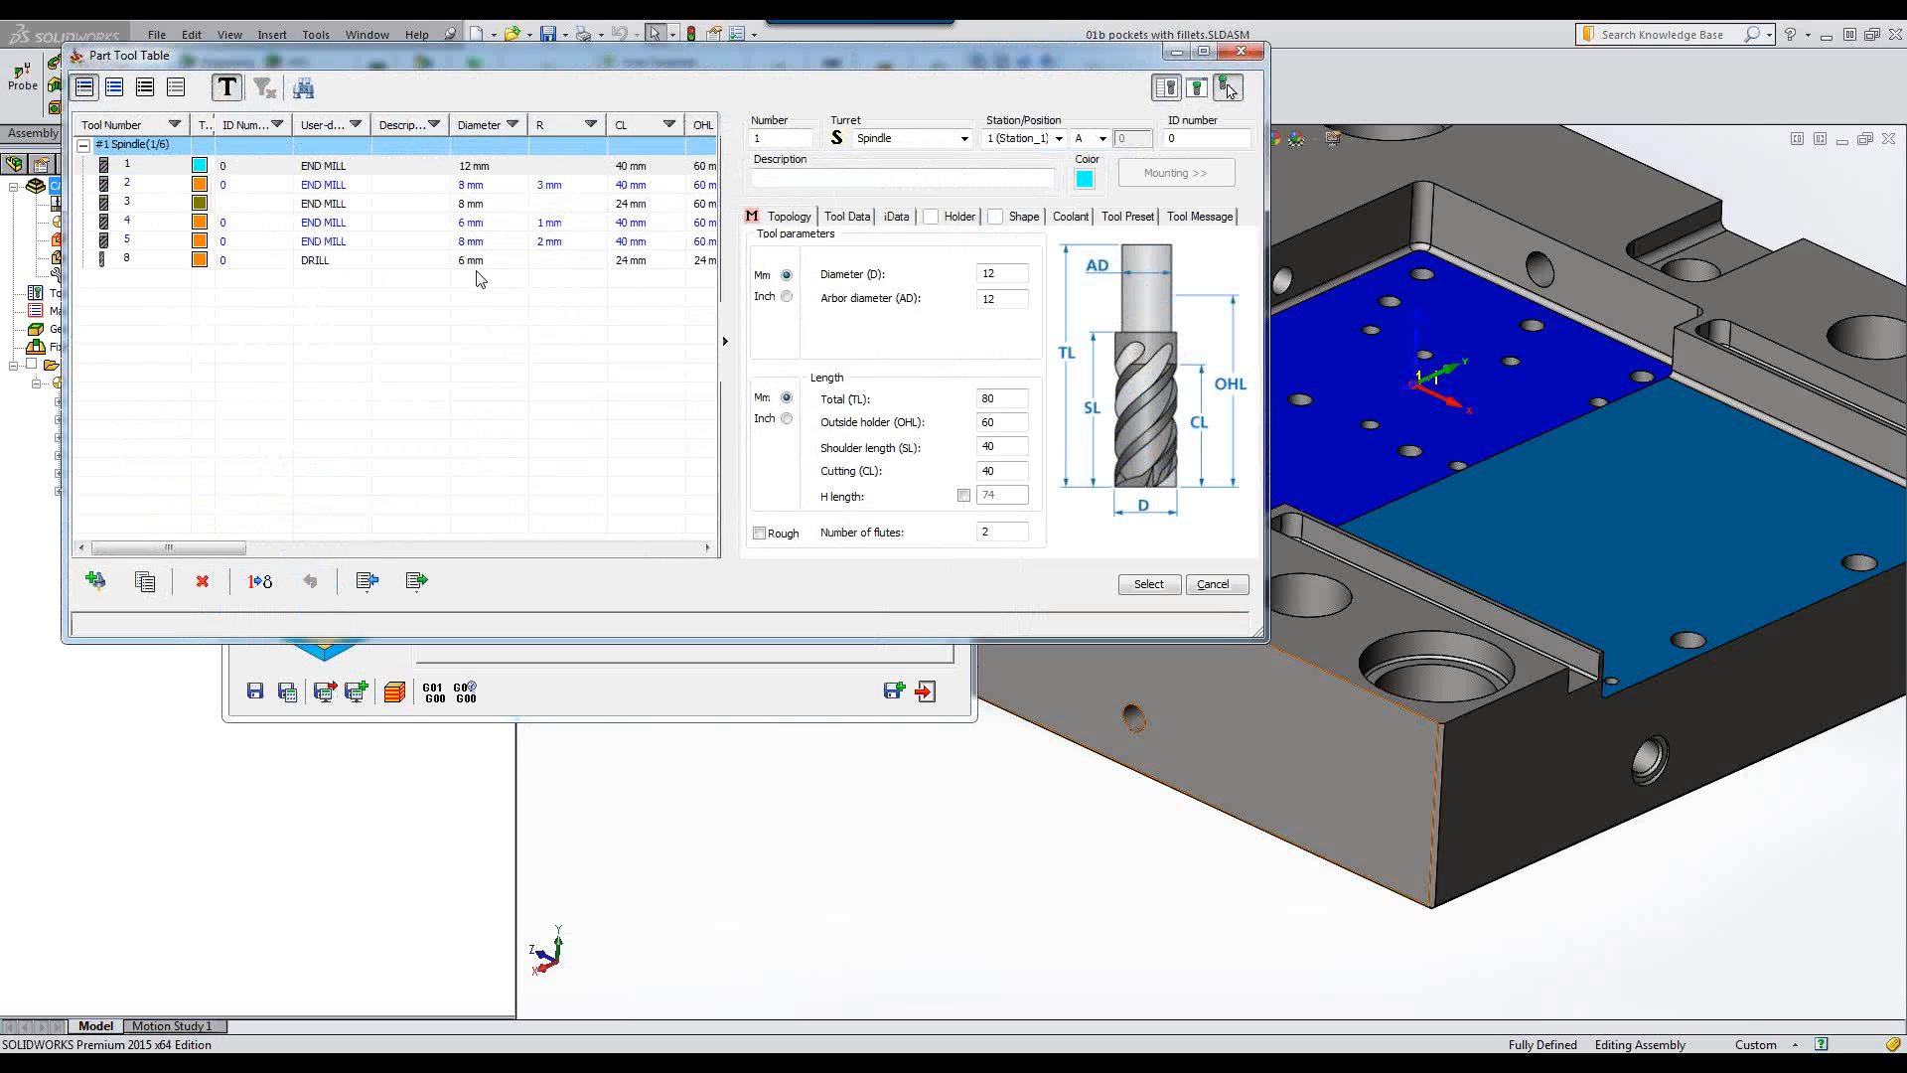
click(463, 169)
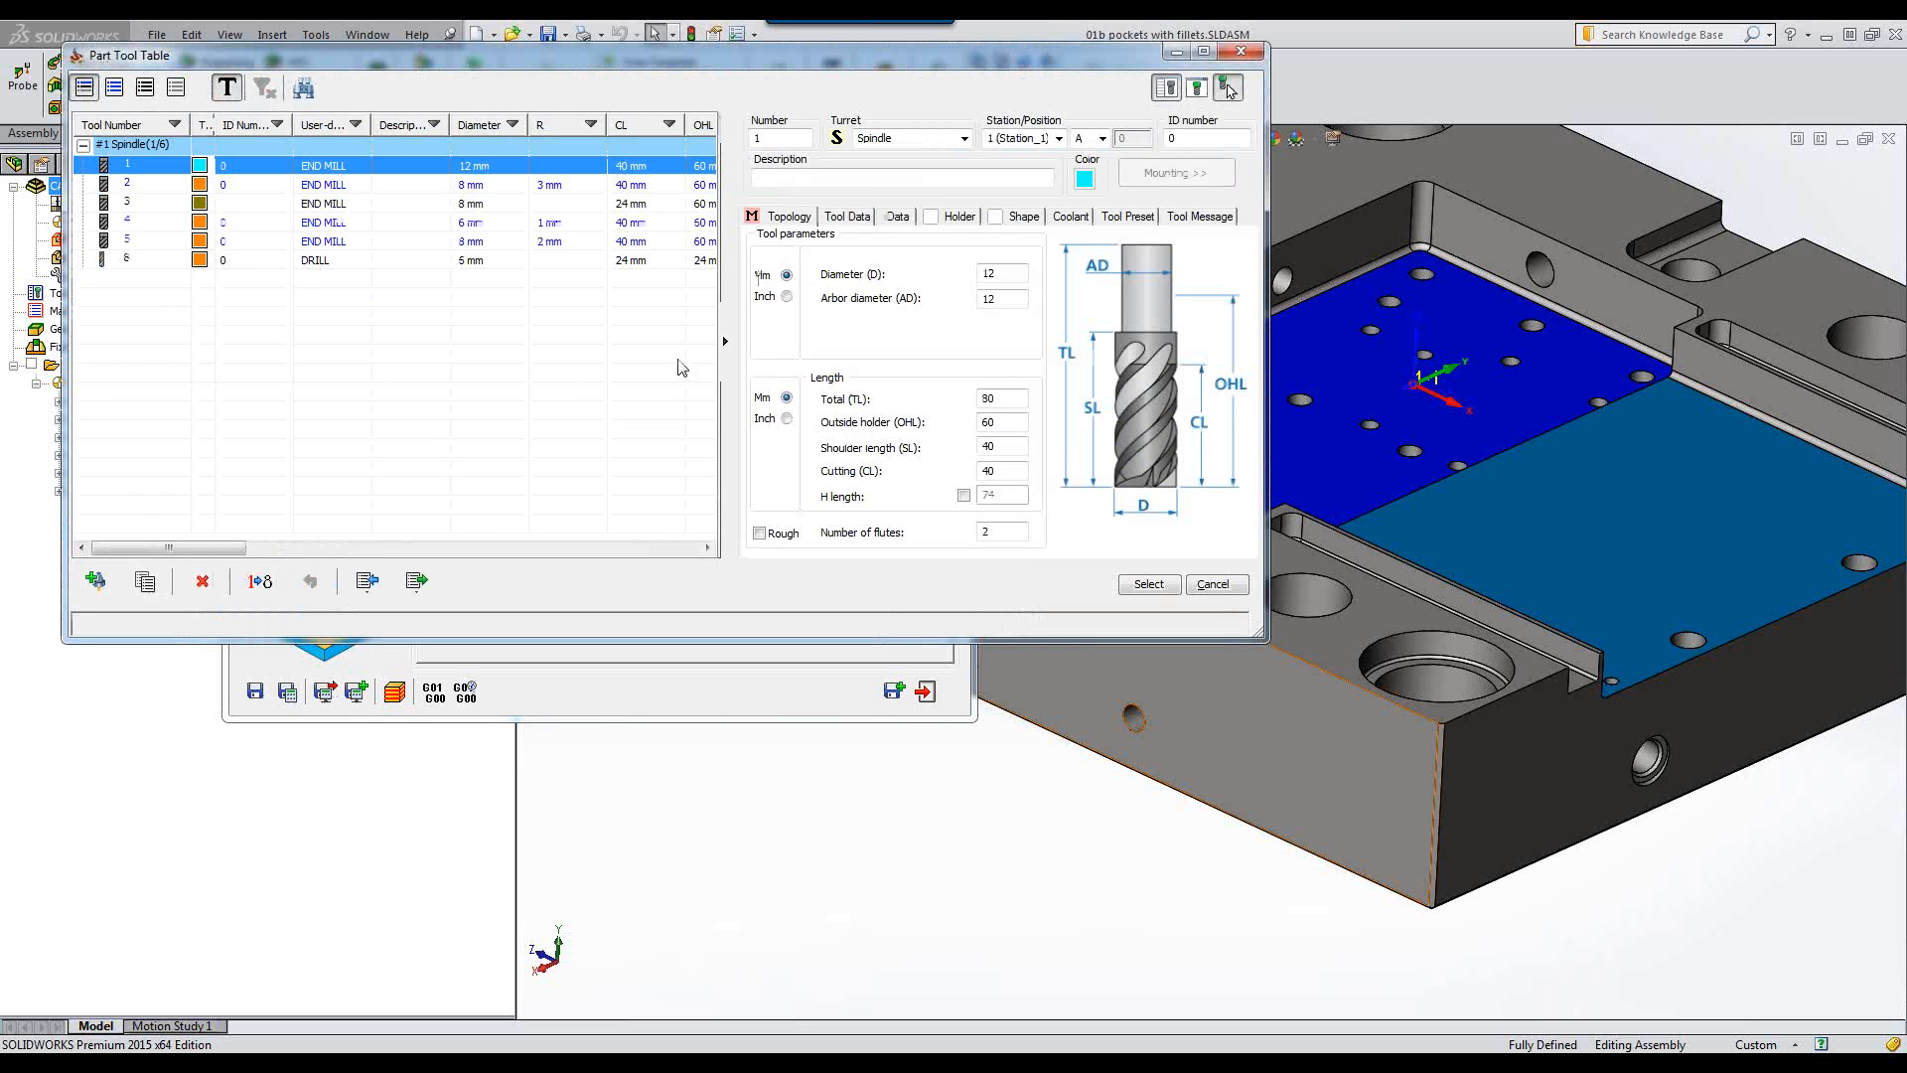
click(1152, 586)
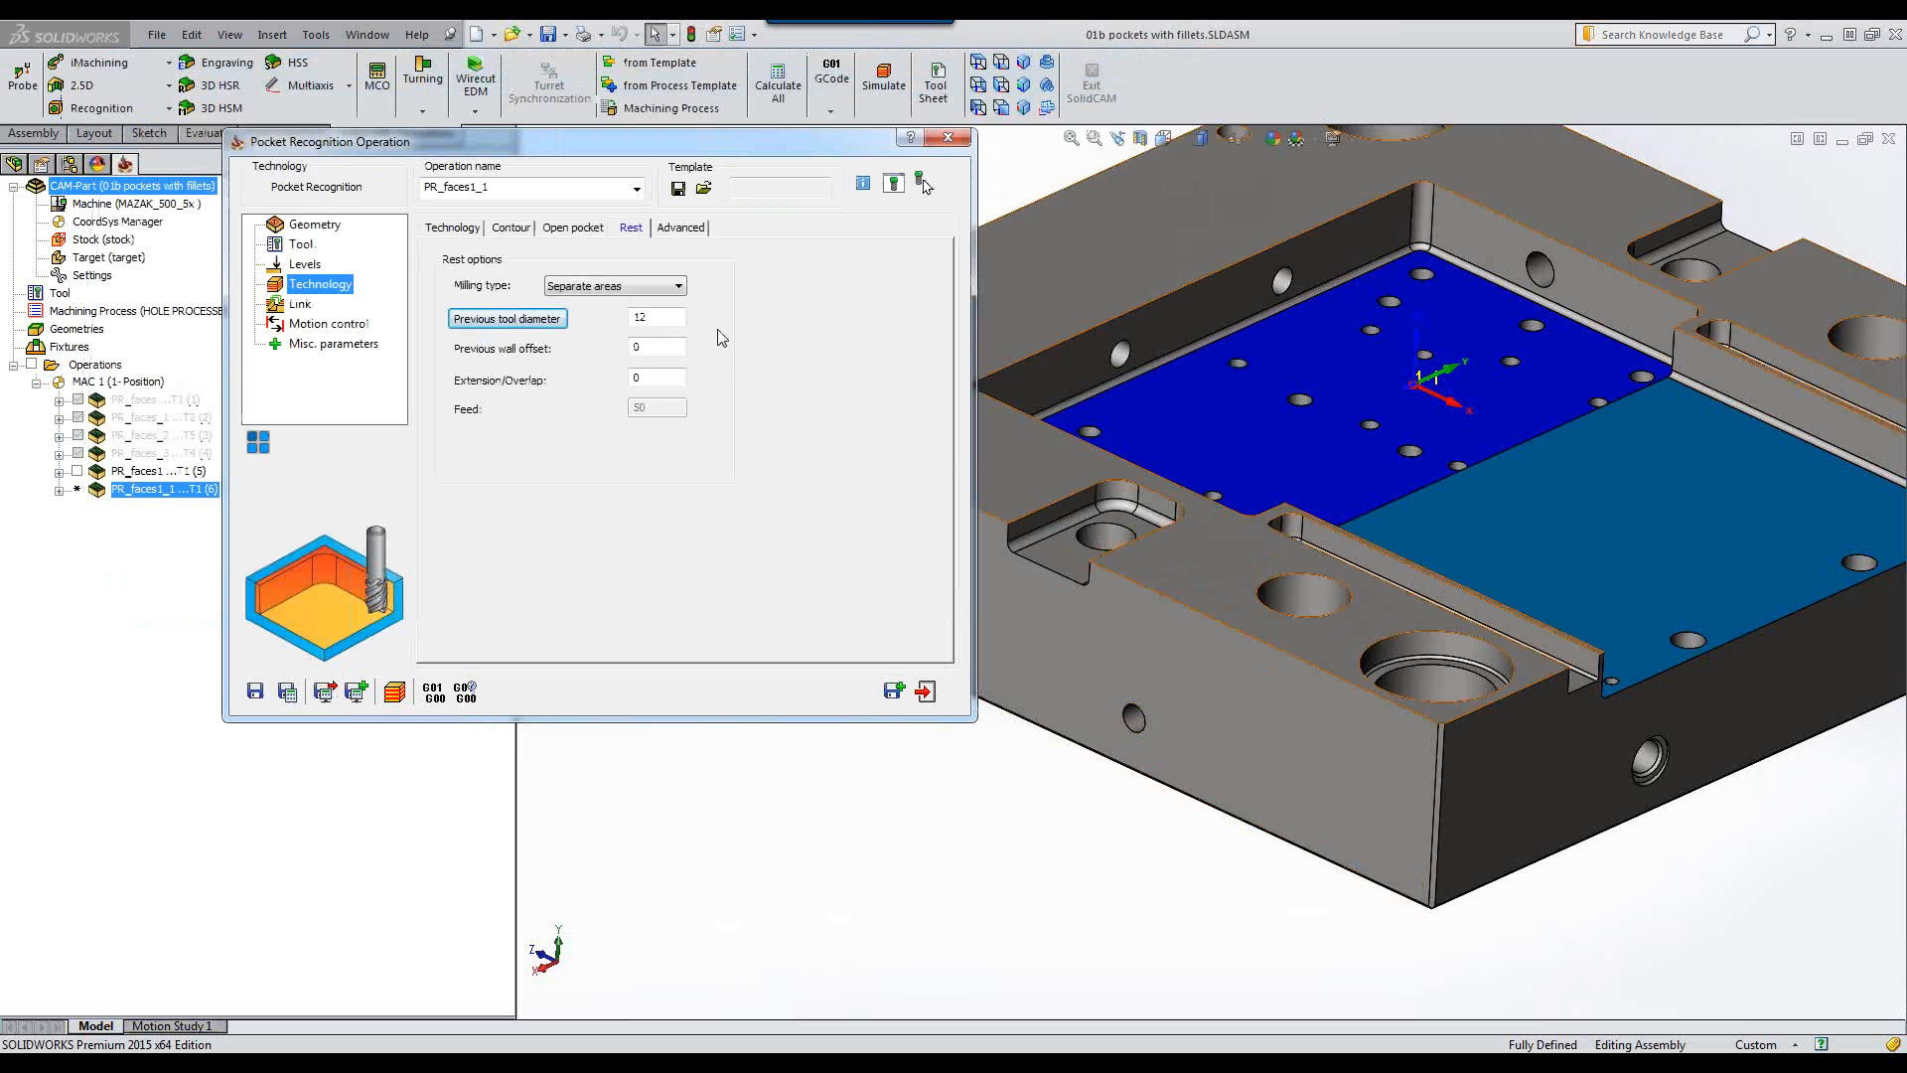
click(627, 286)
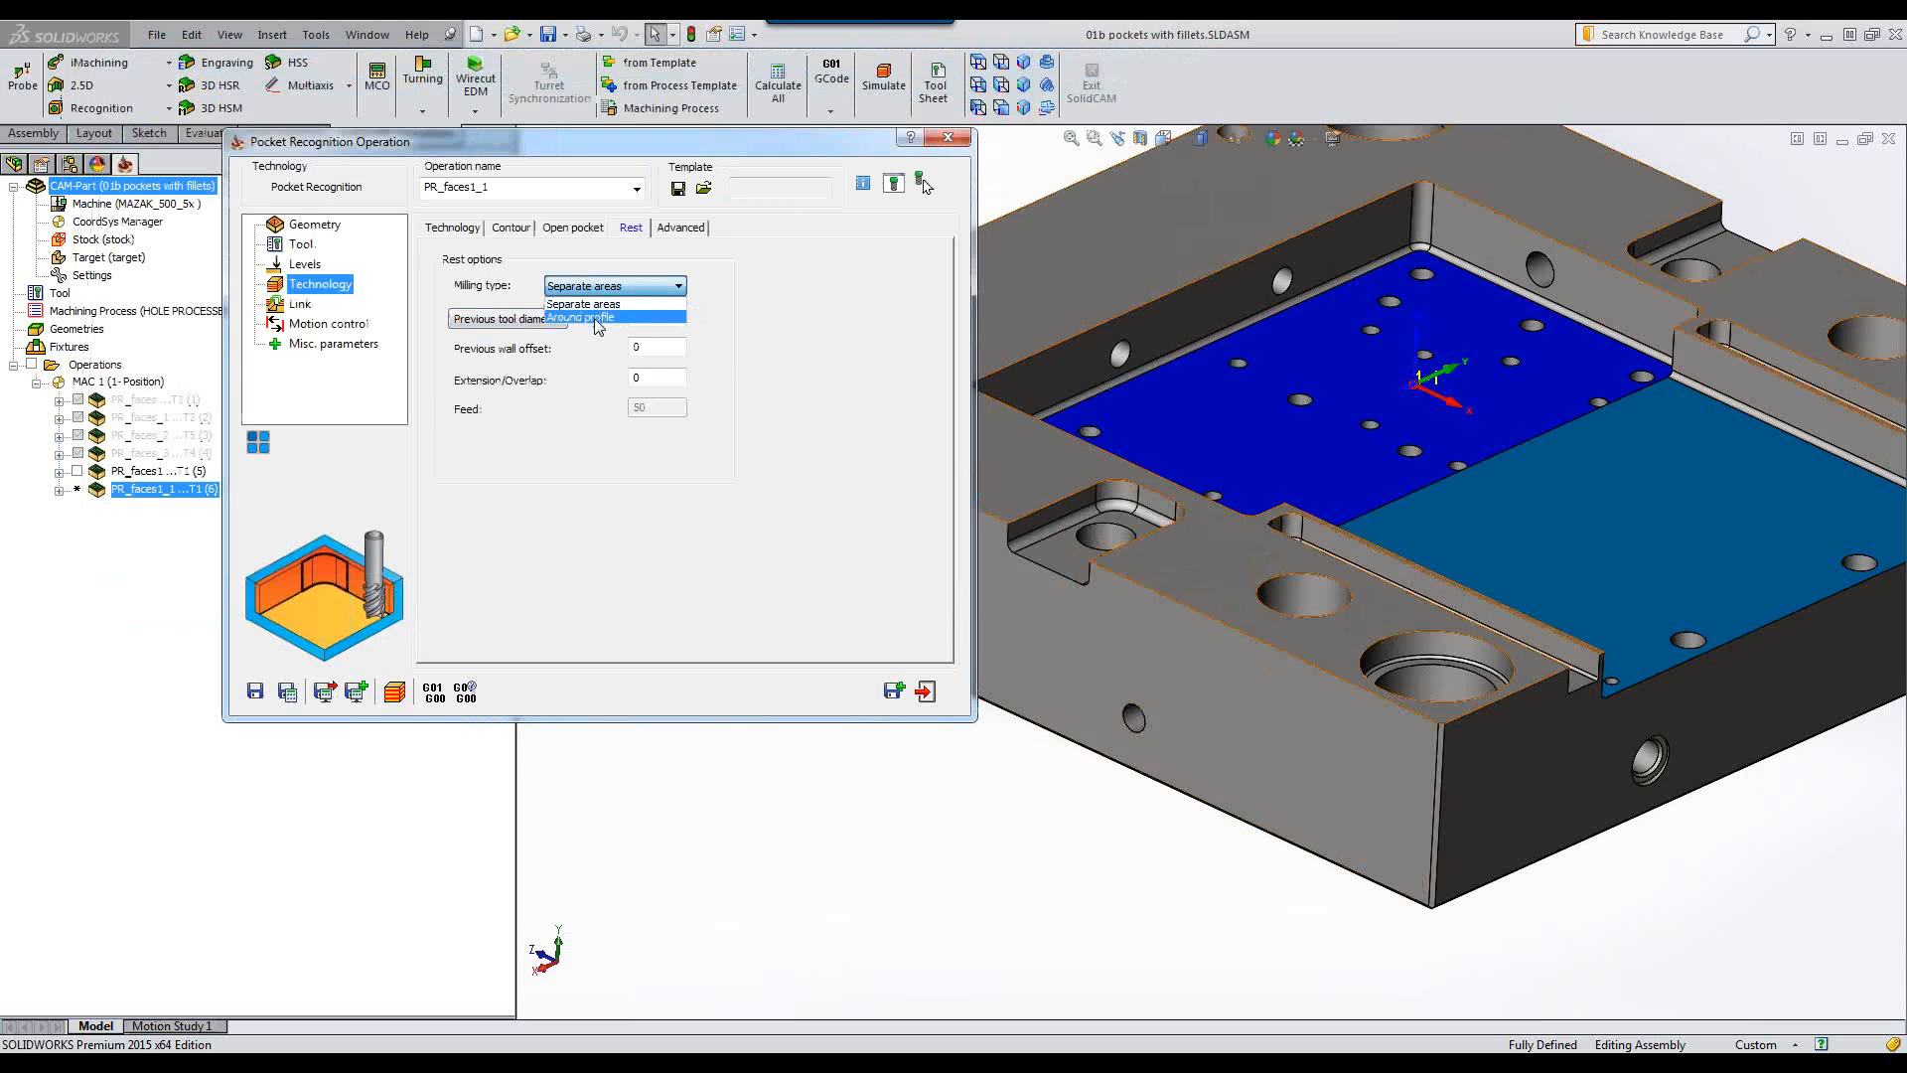
click(599, 317)
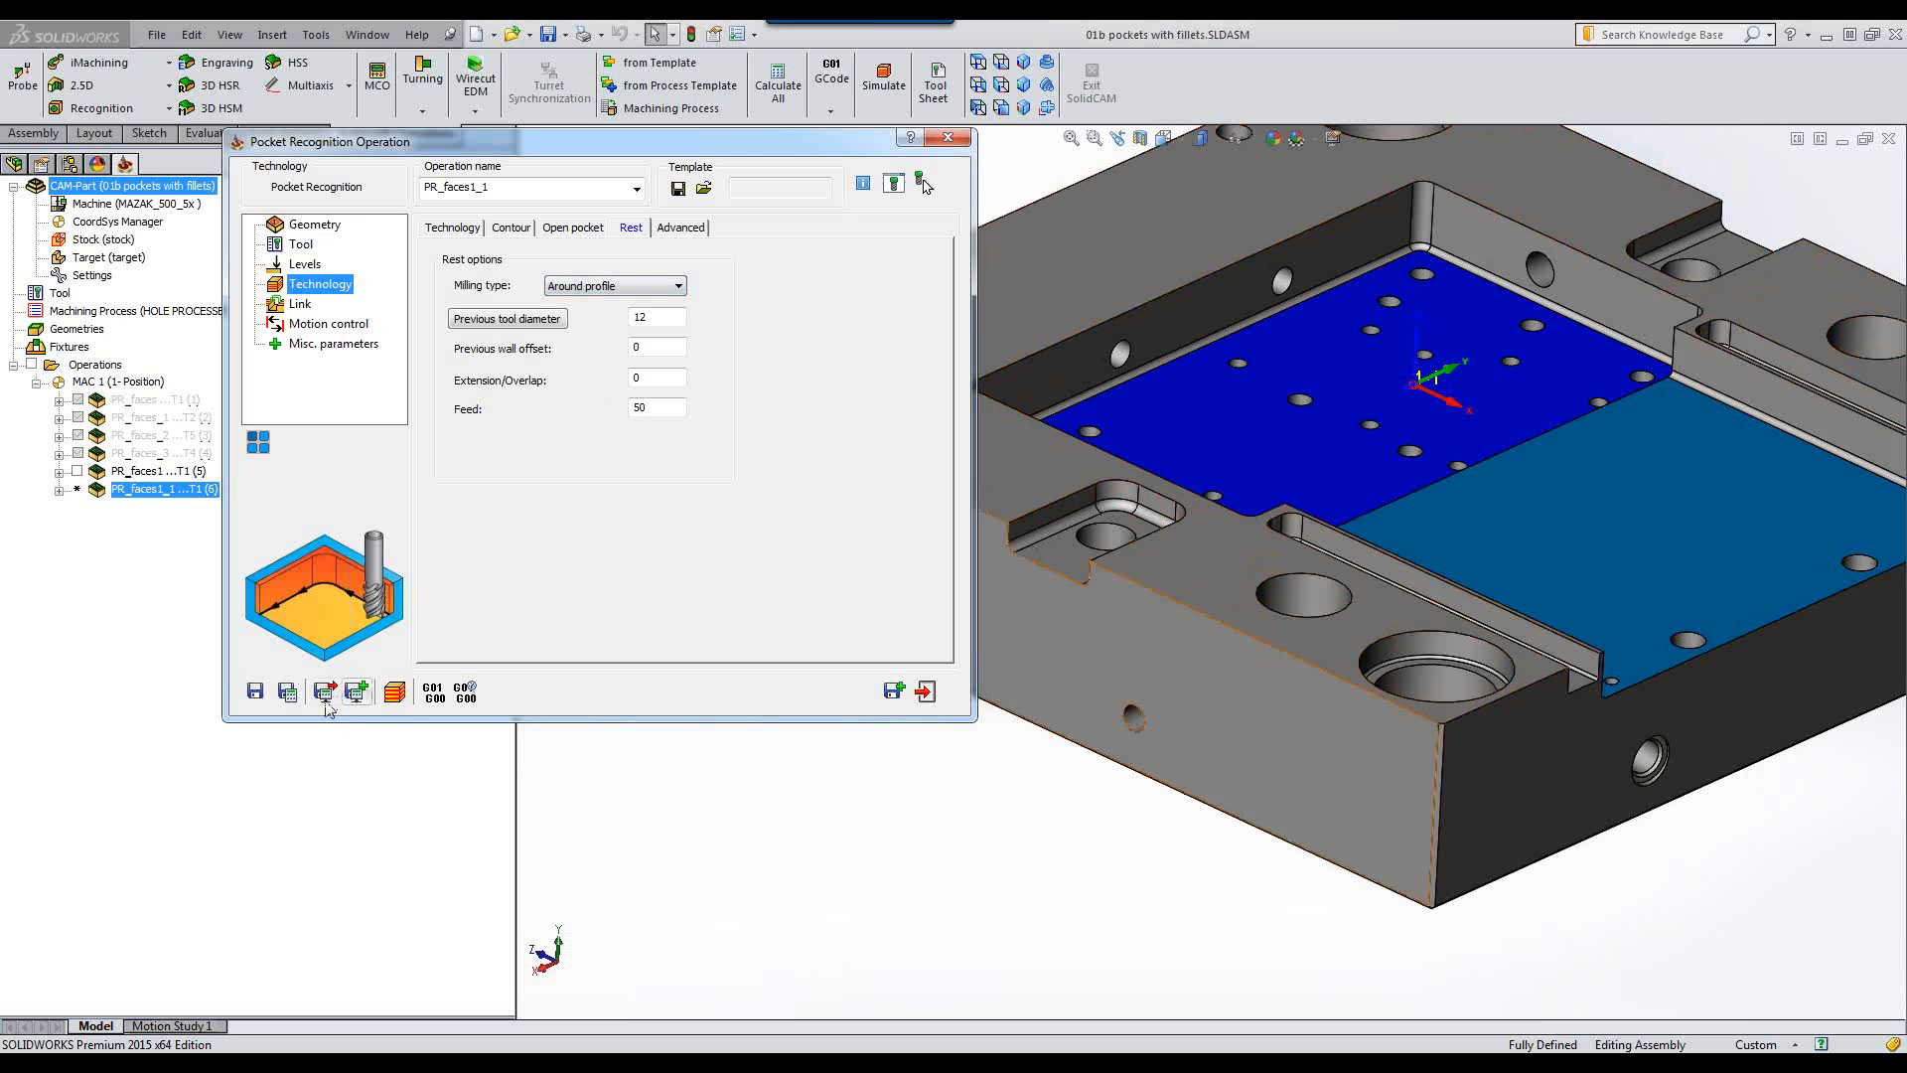
click(287, 692)
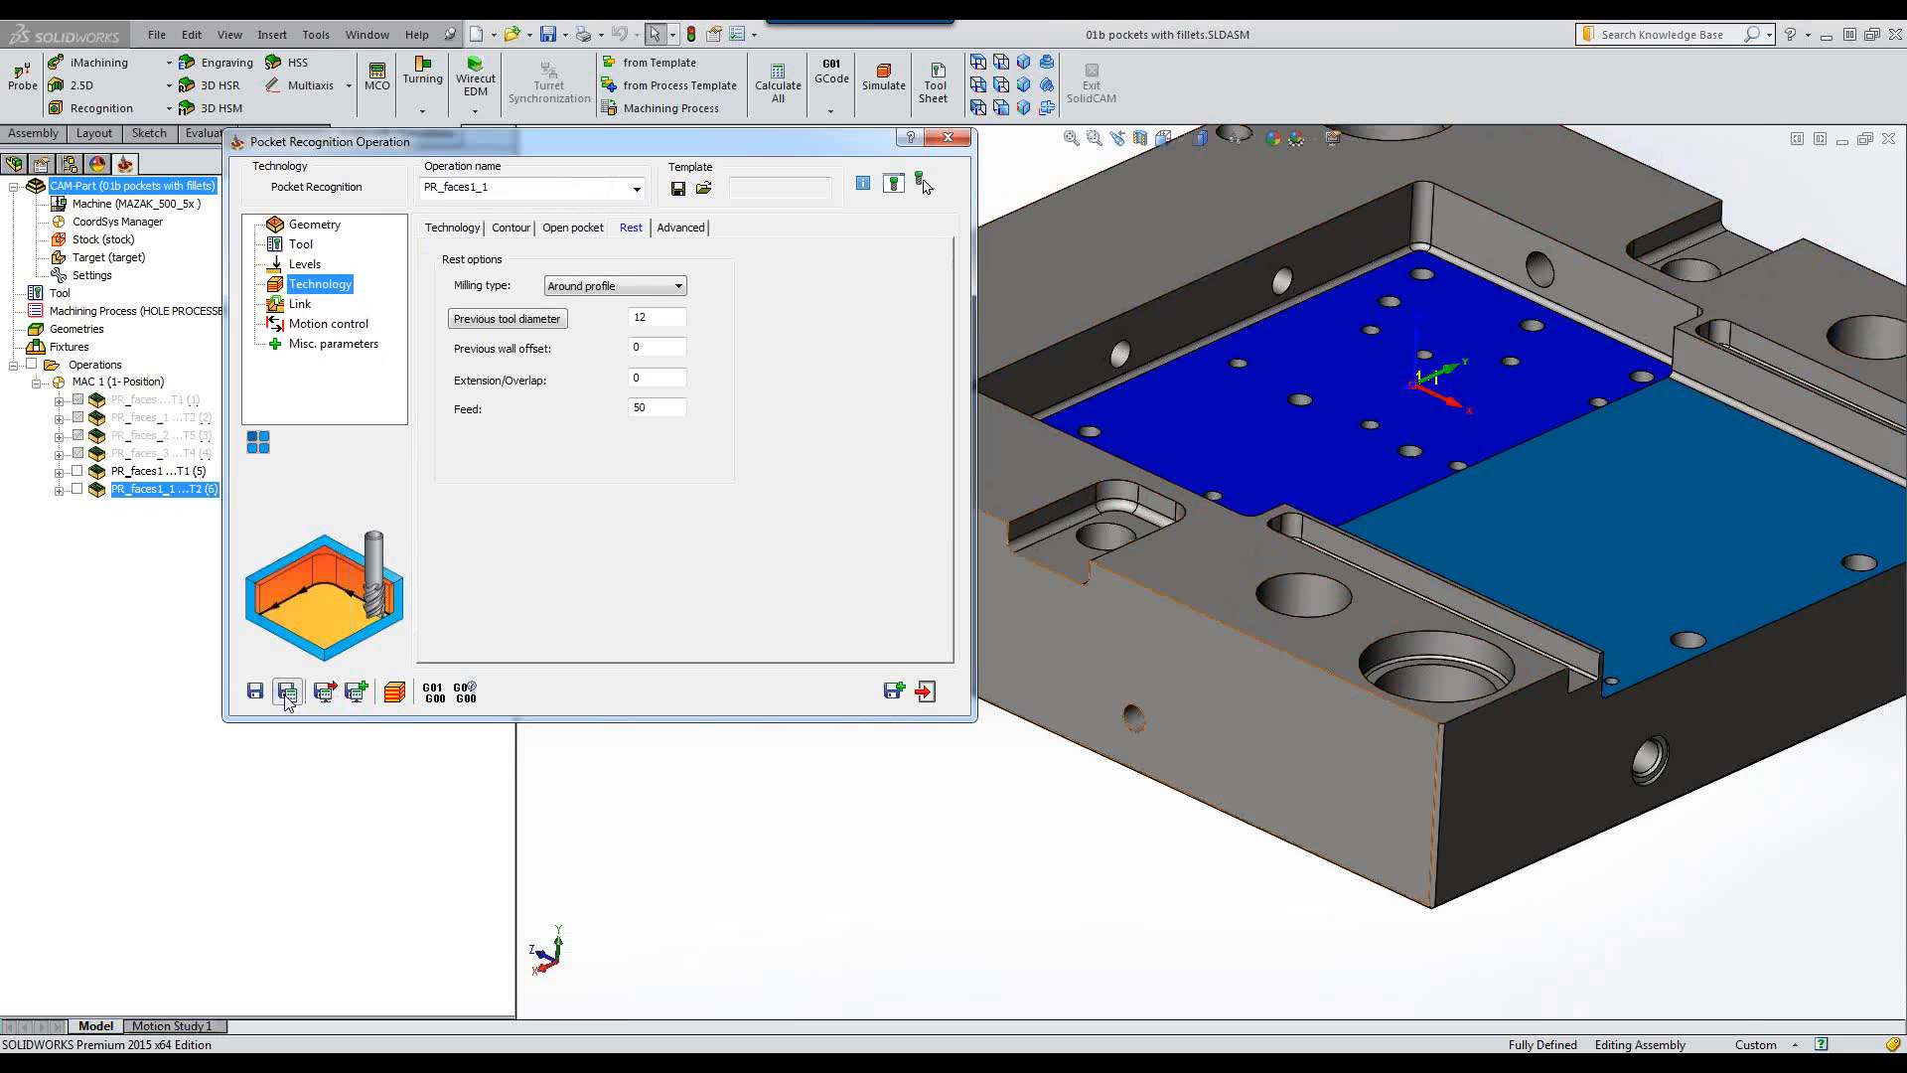
Simulate the rest machining operation in SolidVerify at reduced speed, inspect the small open pocket's floor fillets up close, and exit the simulation.
click(395, 692)
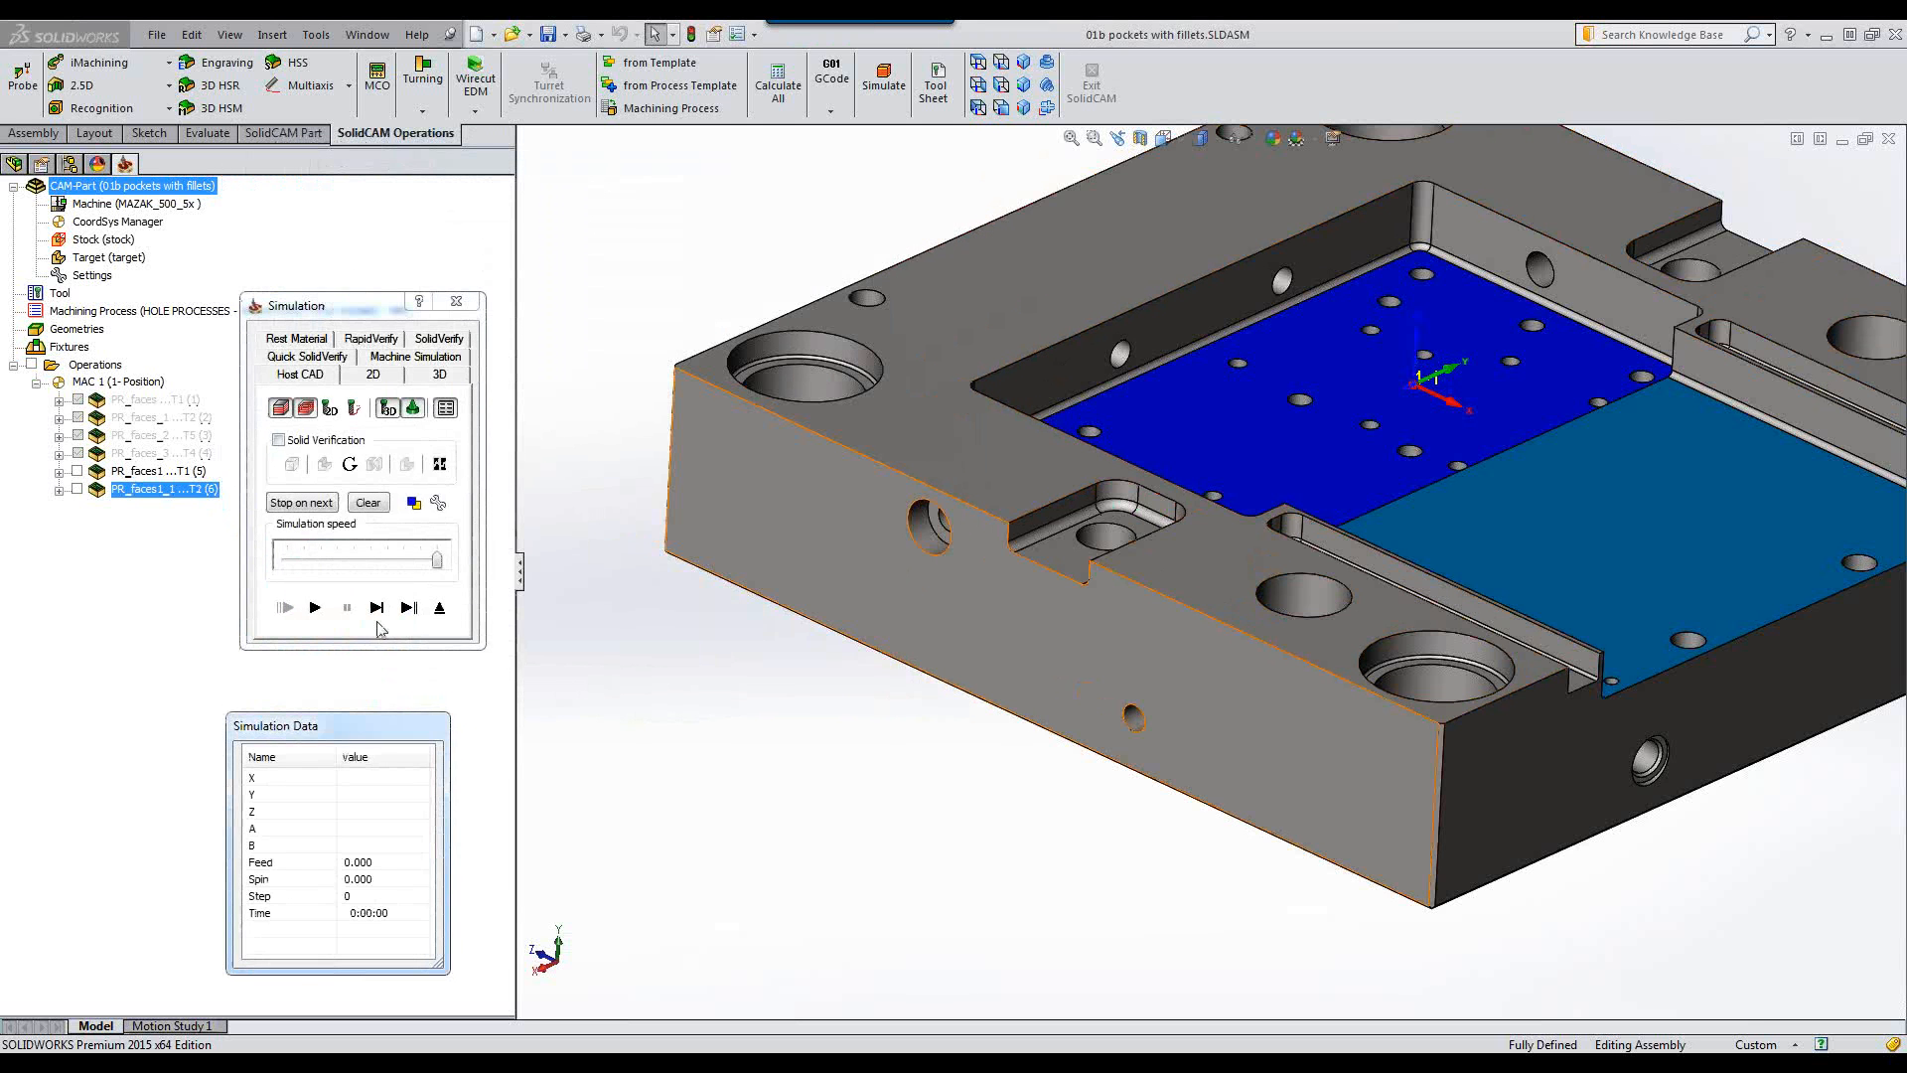
click(440, 340)
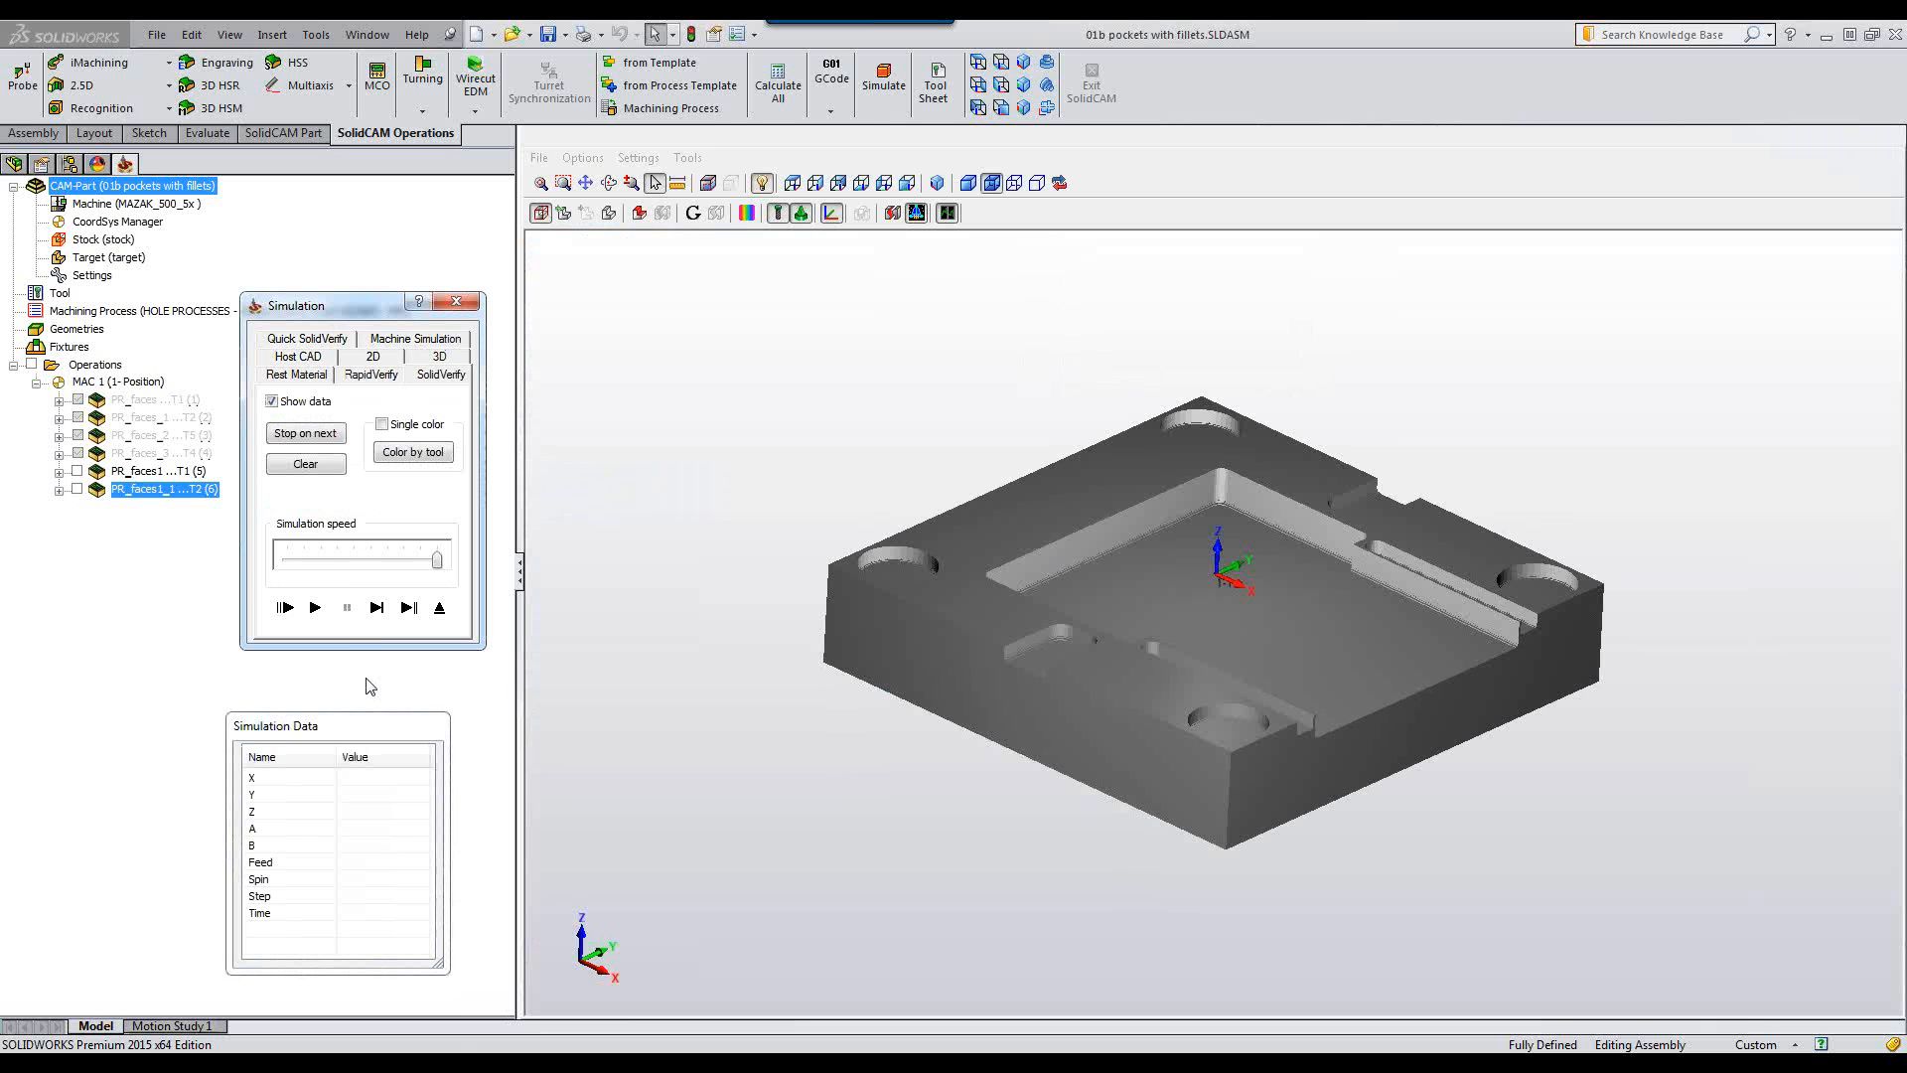
drag(437, 559, 337, 559)
click(315, 607)
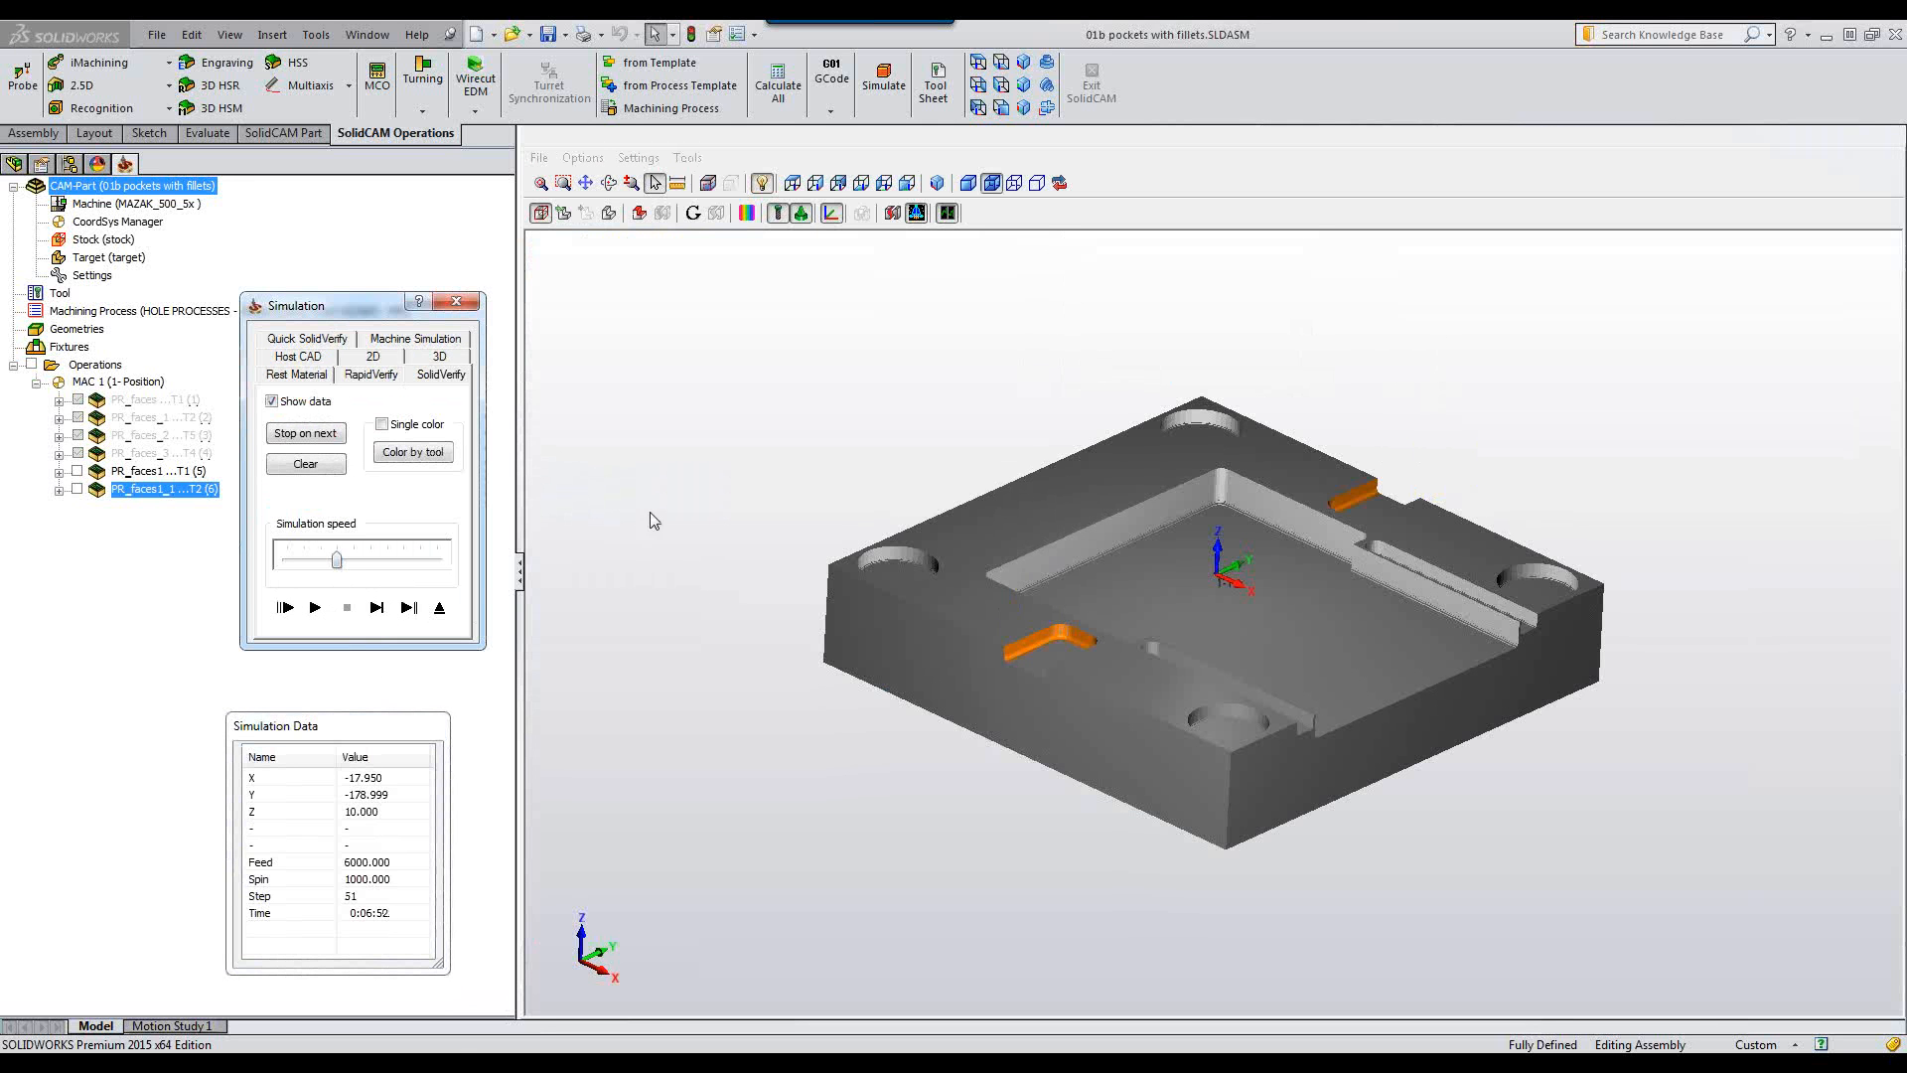
click(377, 607)
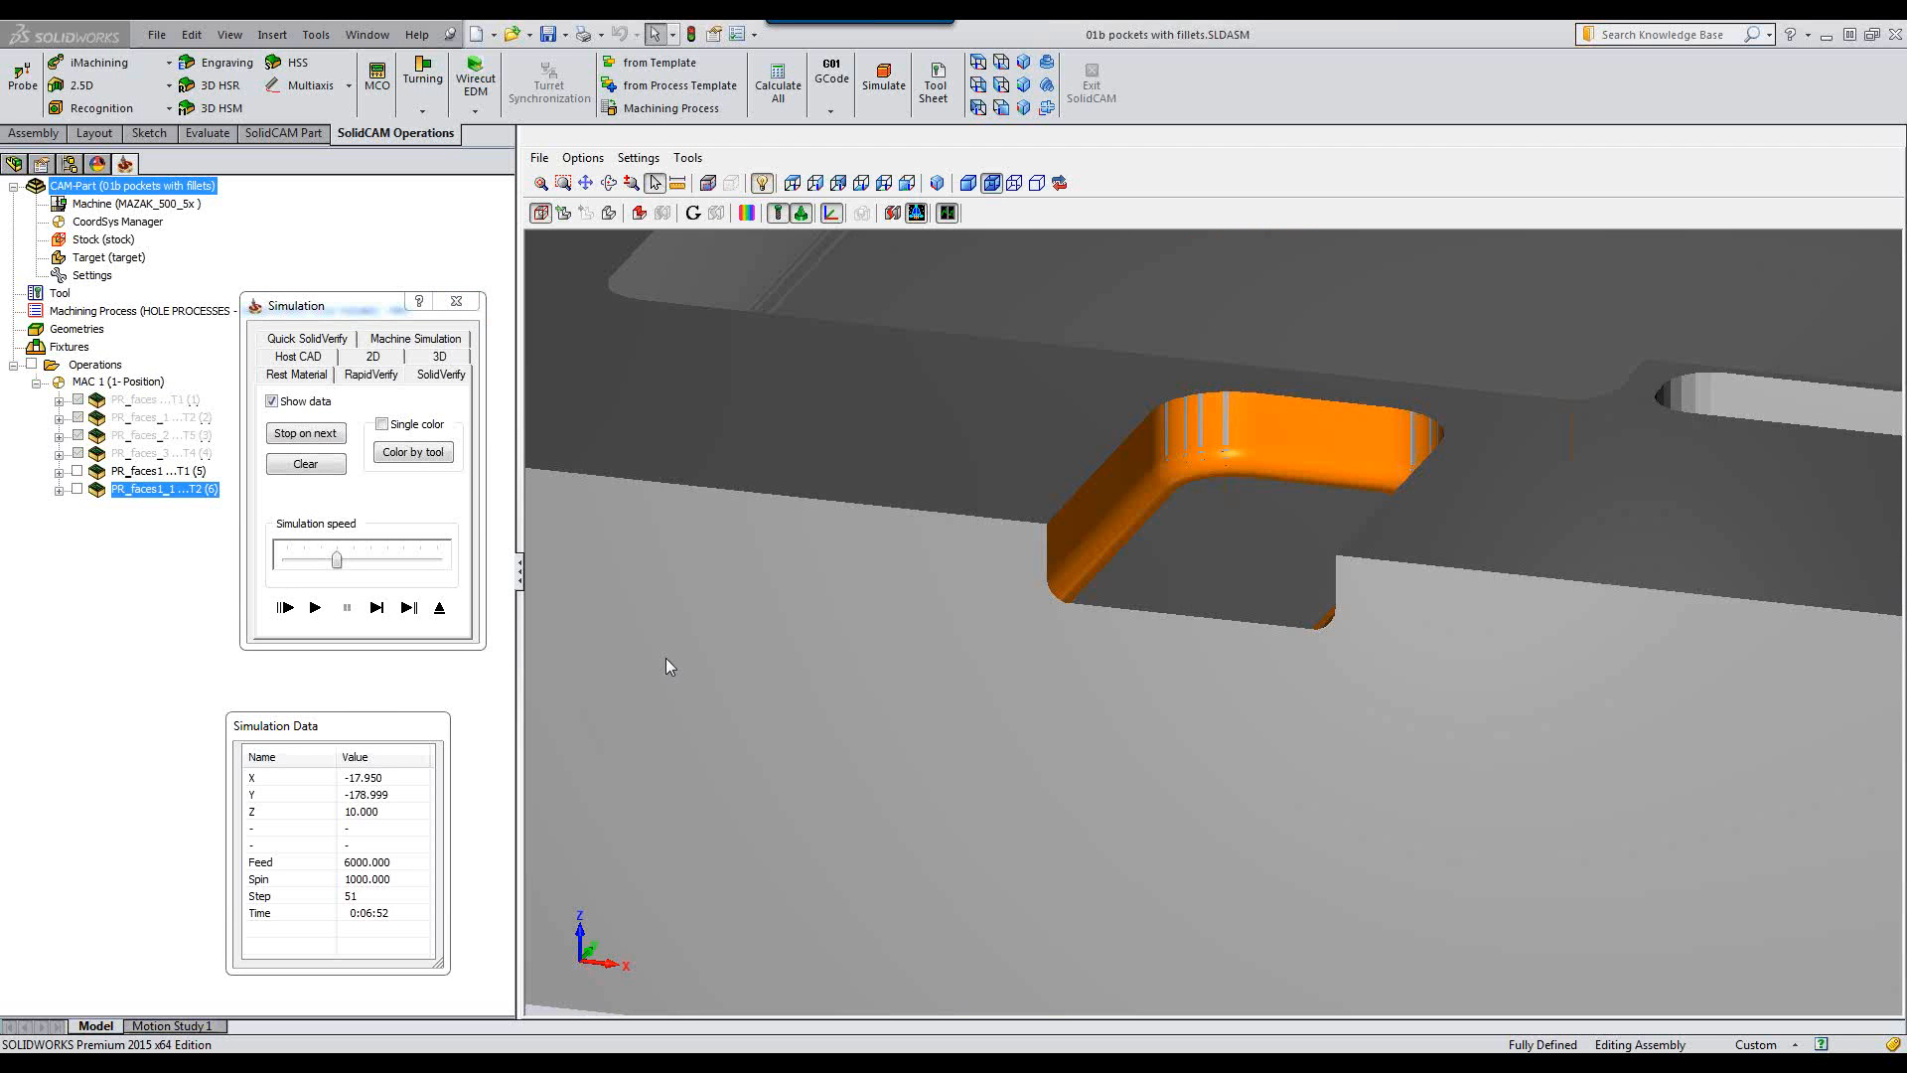
click(442, 609)
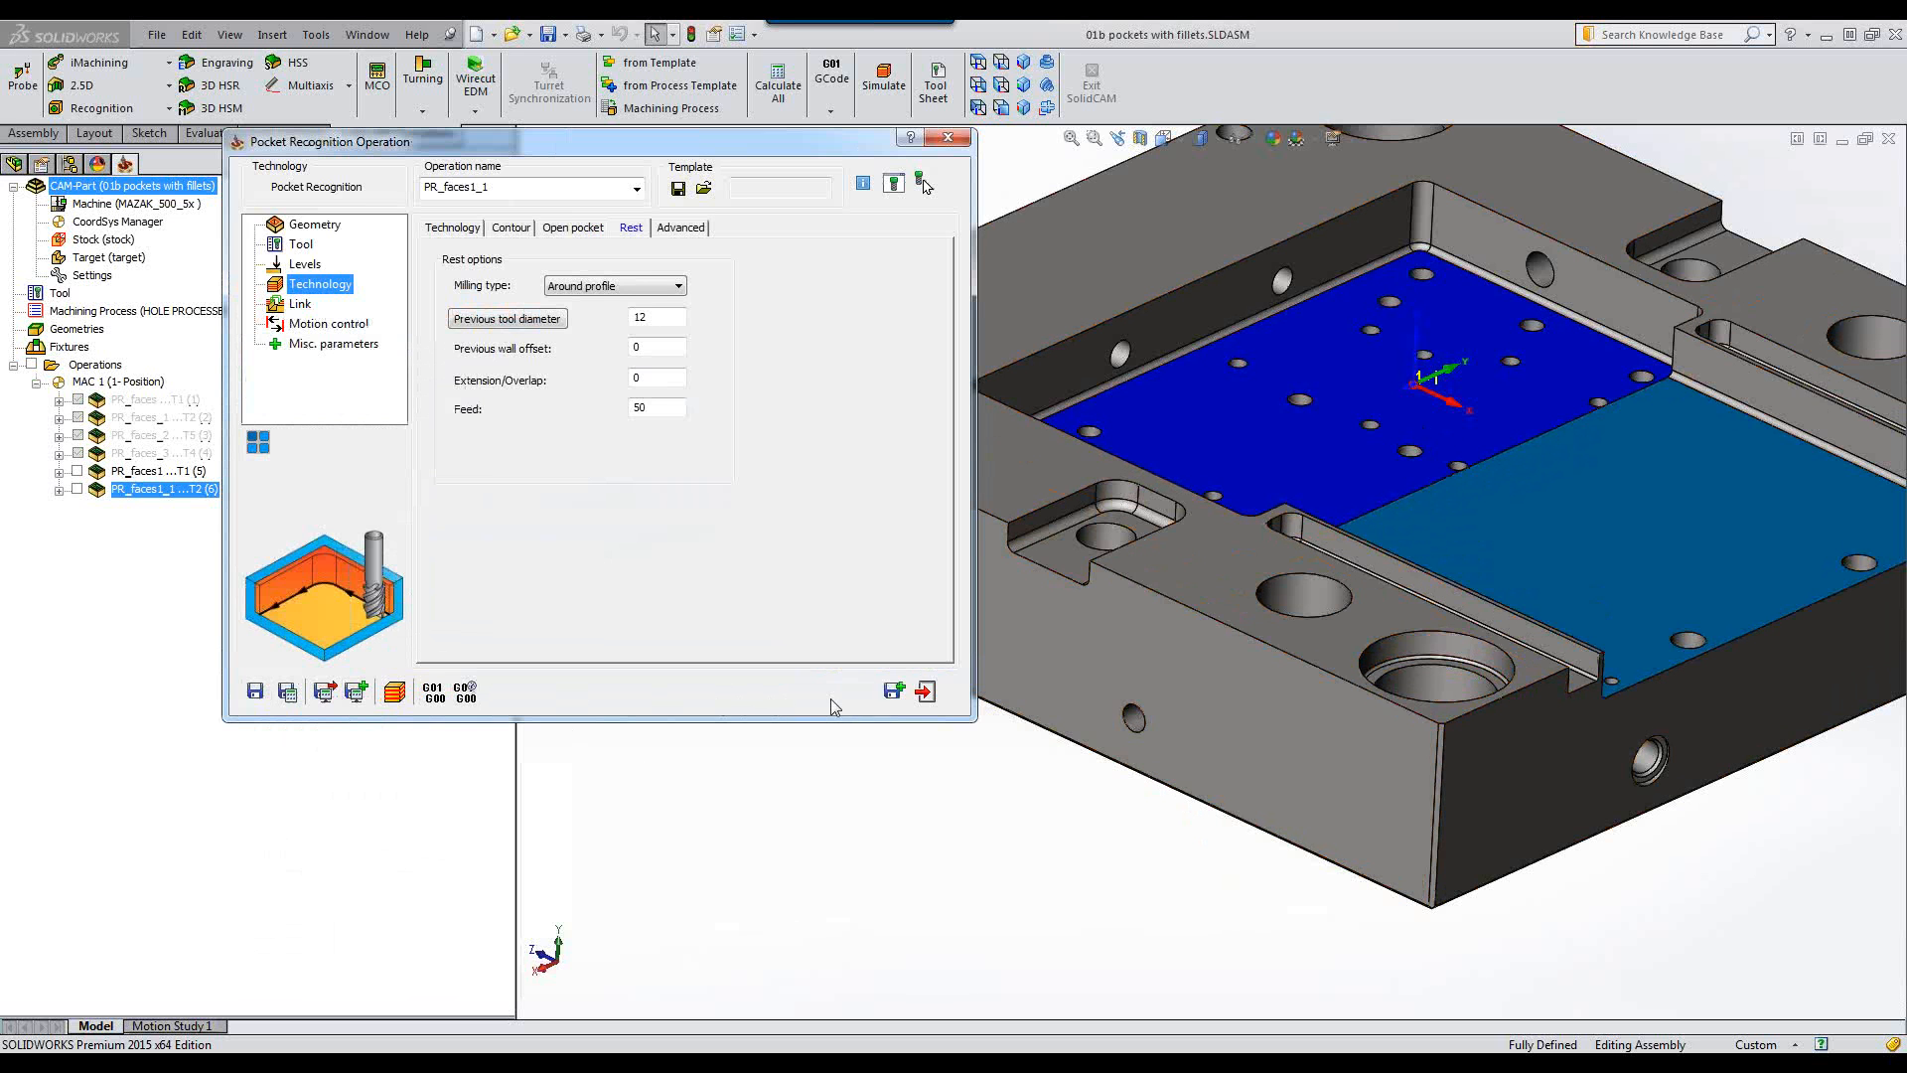
Save and copy the rest machining operation, and limit the copy's geometry to Face 4 and Face 5, the two large pocket floors.
click(895, 690)
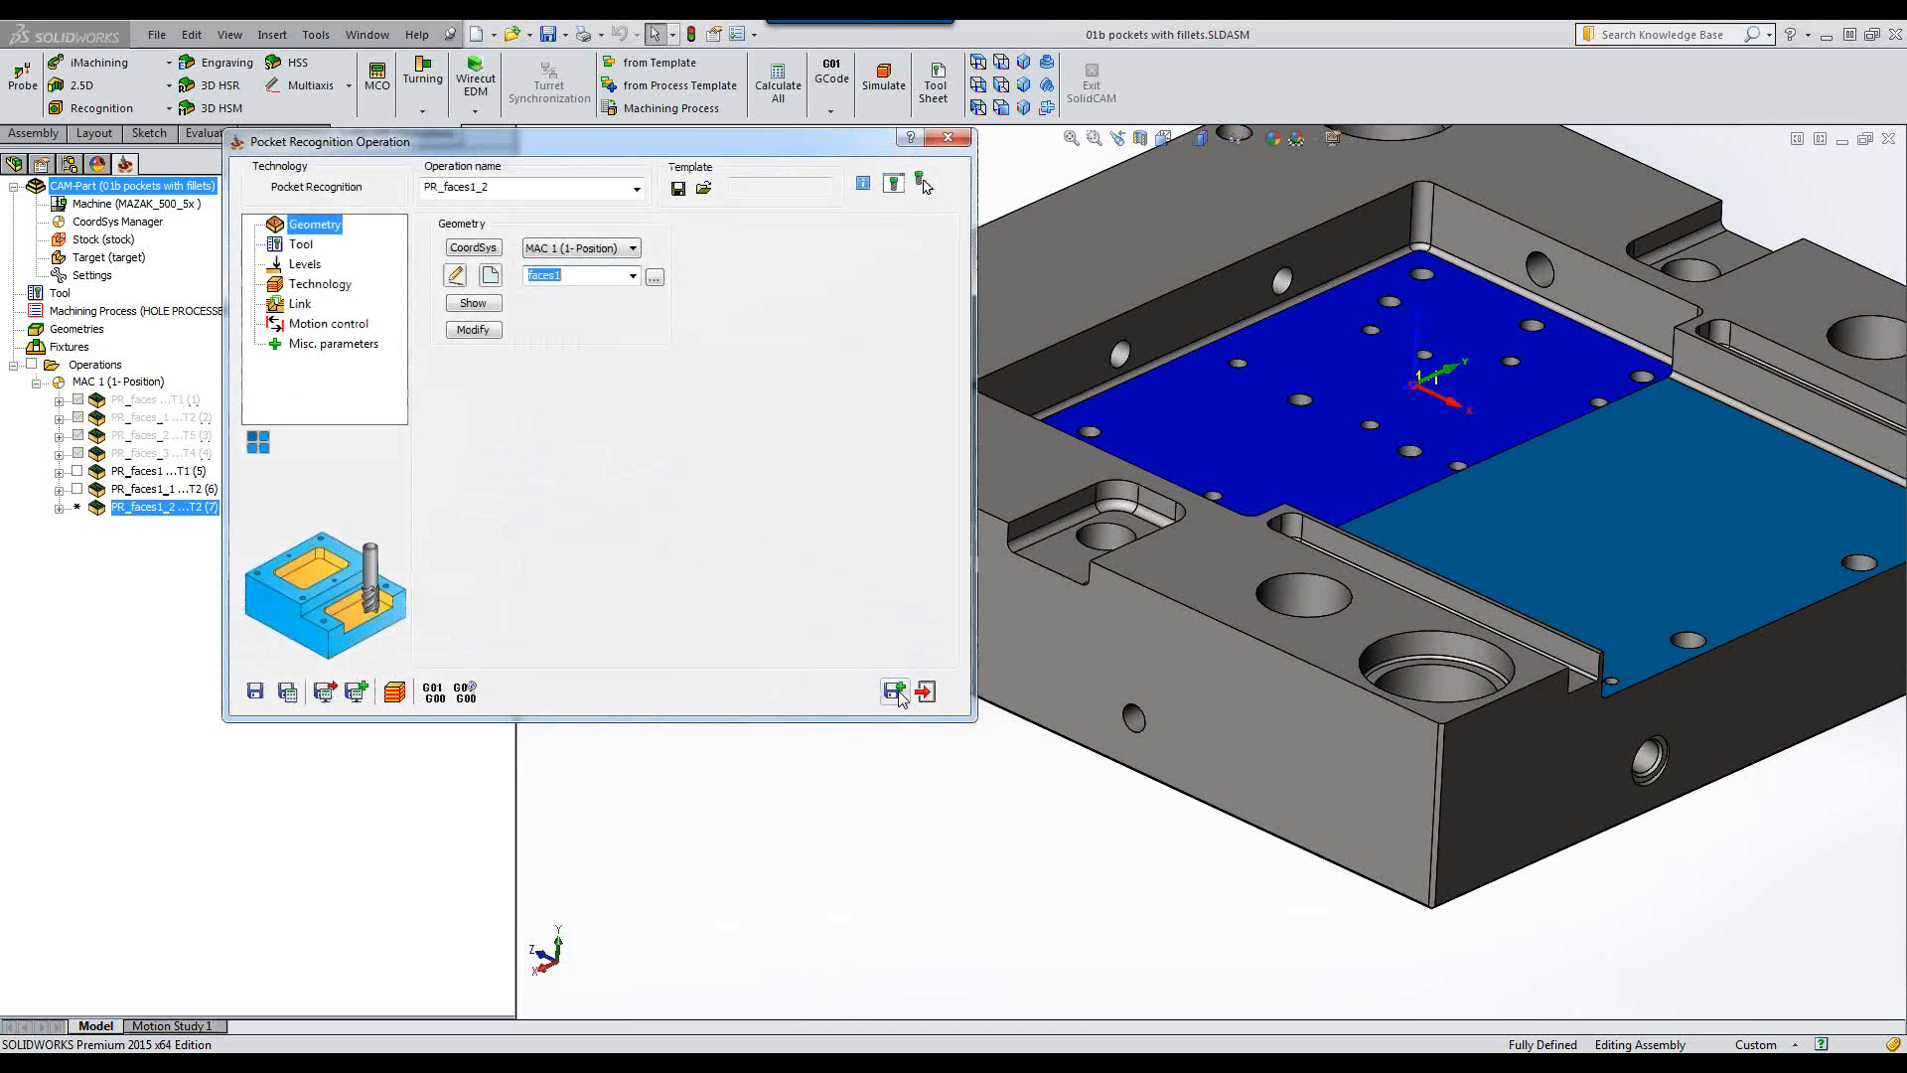
click(474, 330)
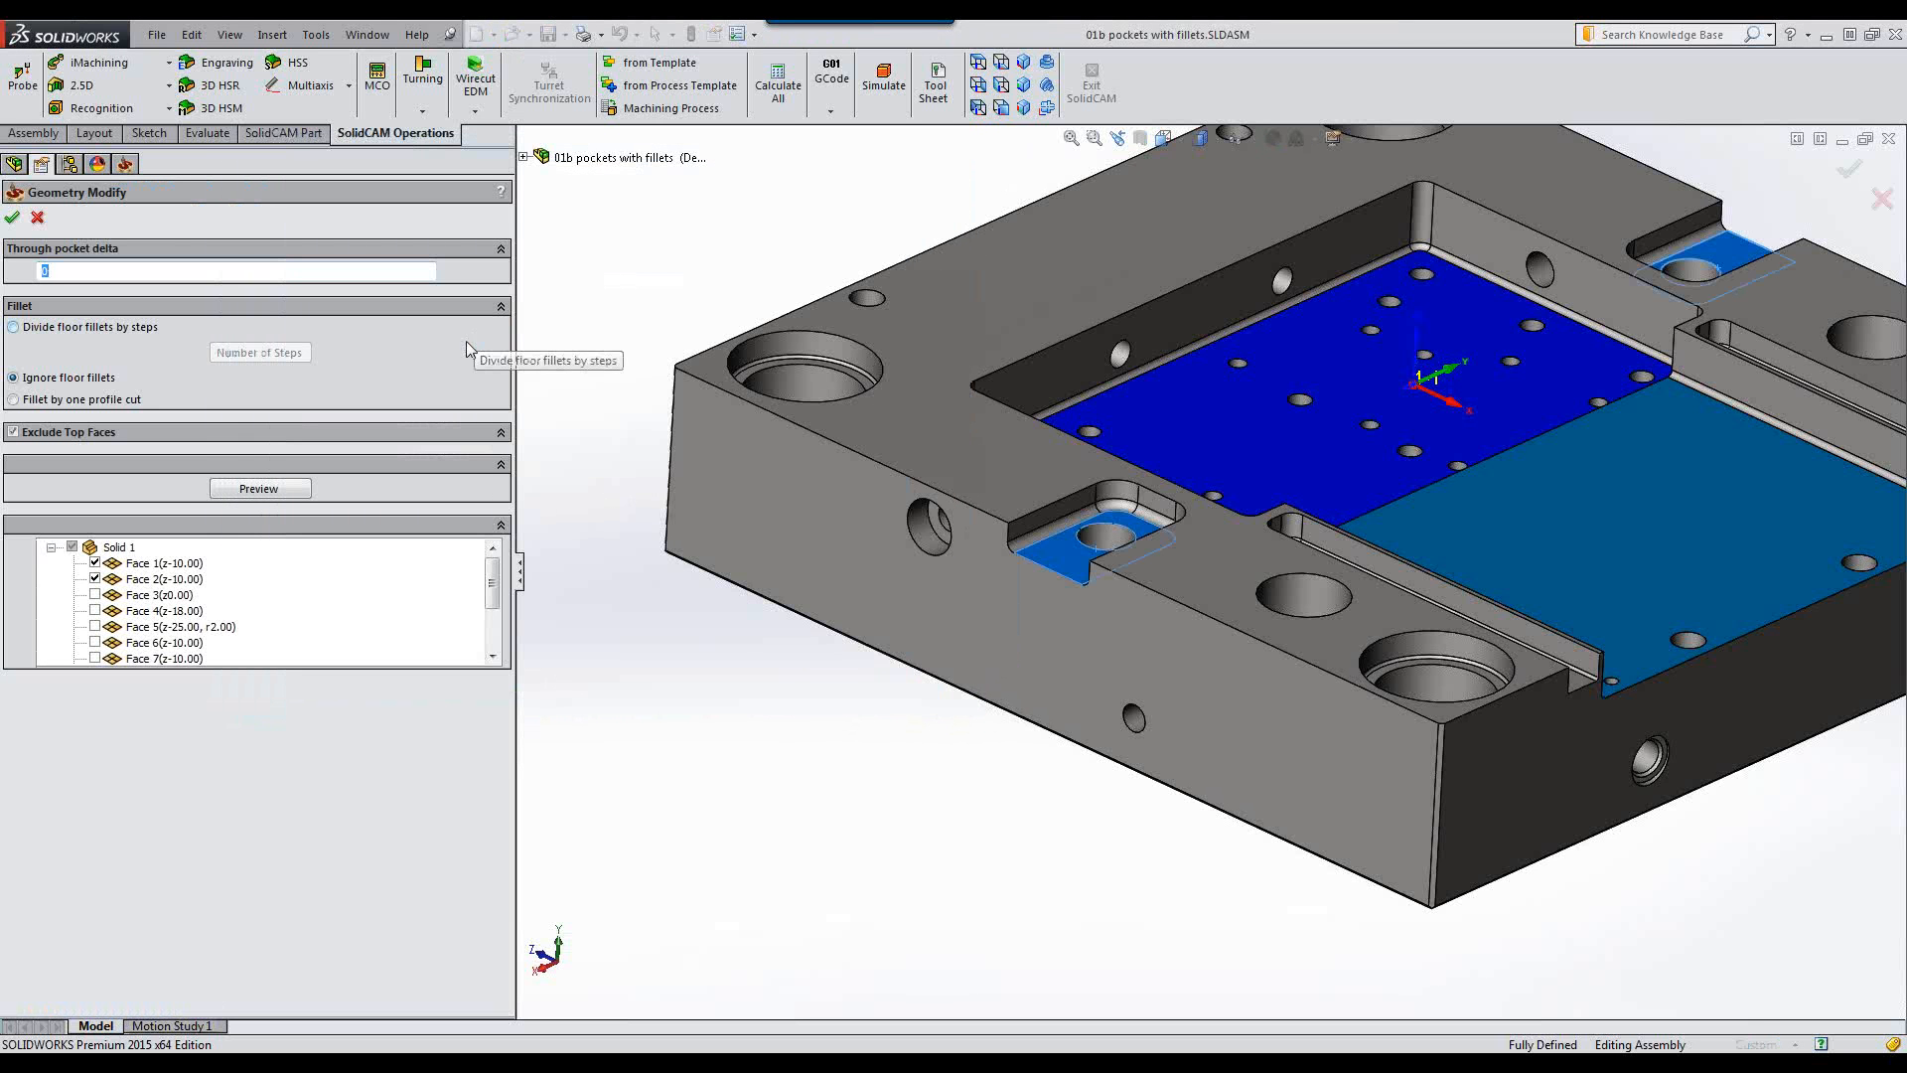
click(95, 563)
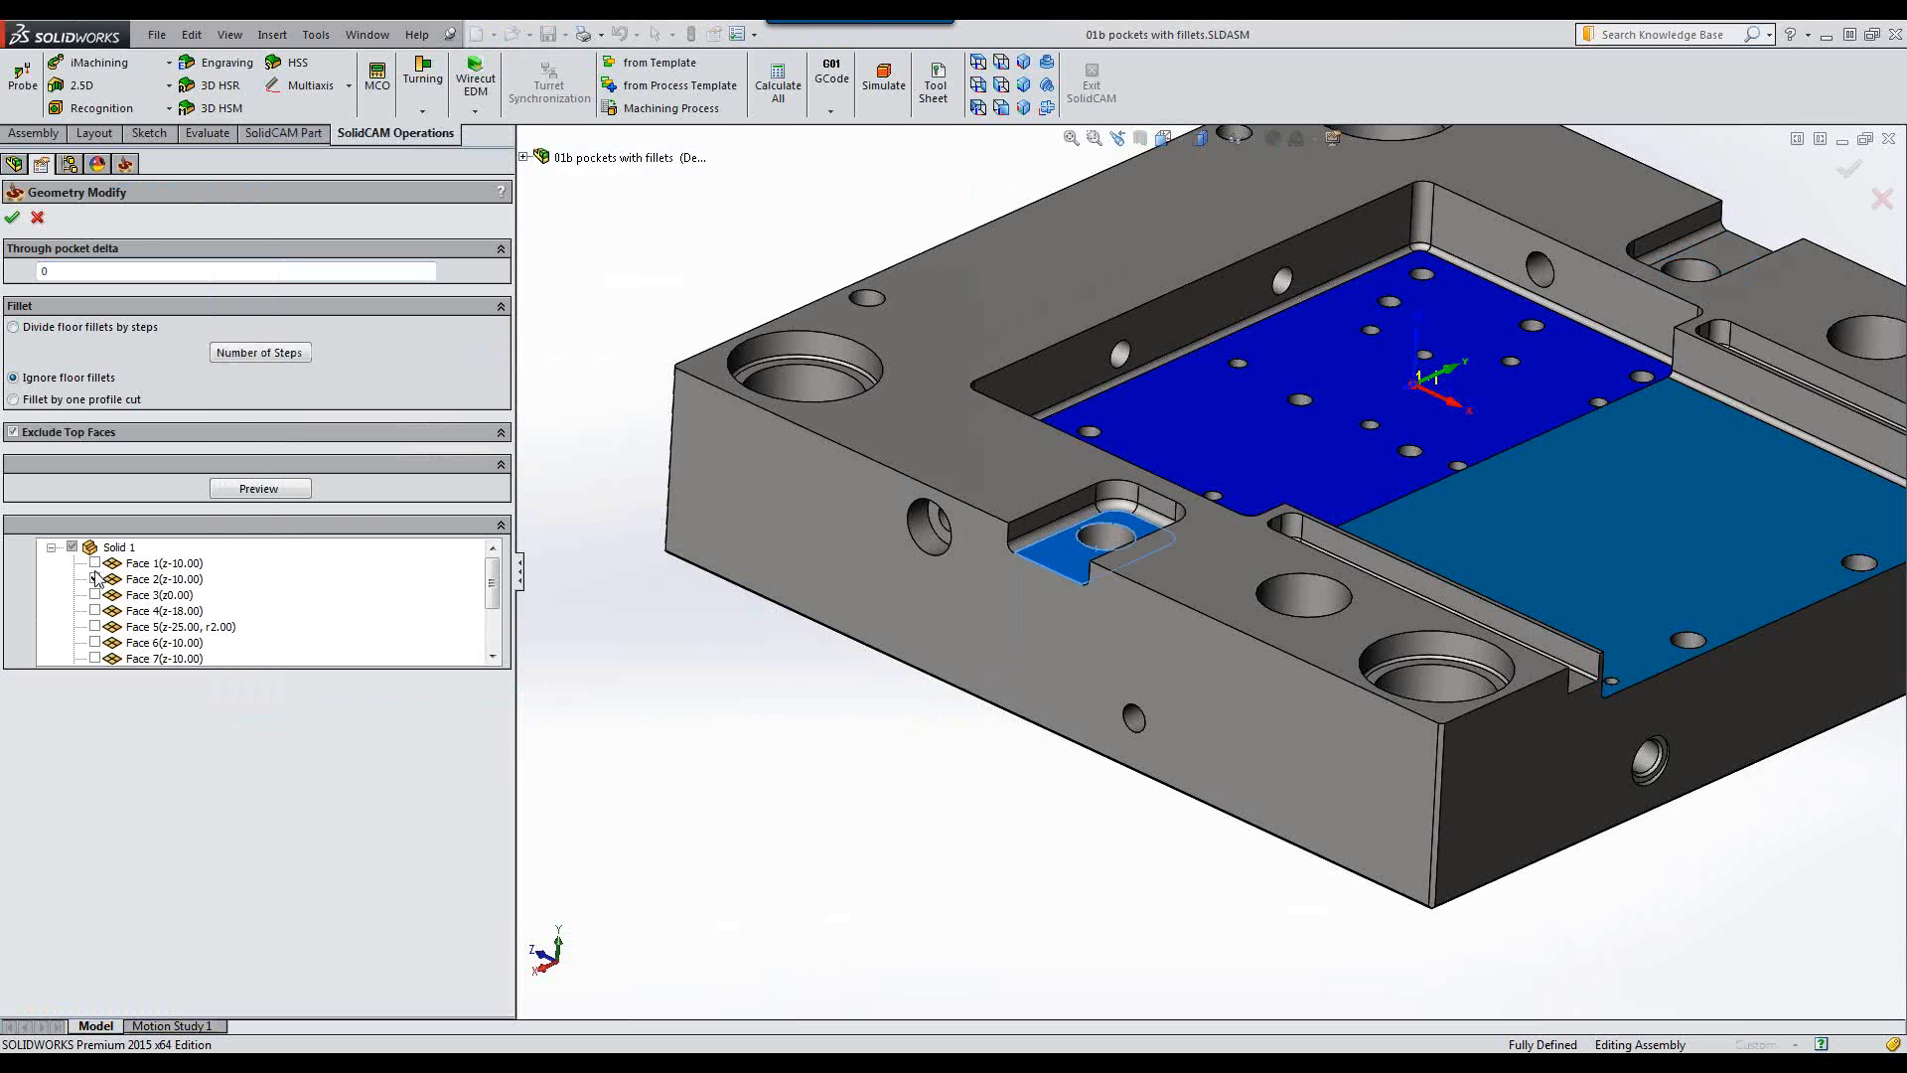
click(95, 579)
click(96, 594)
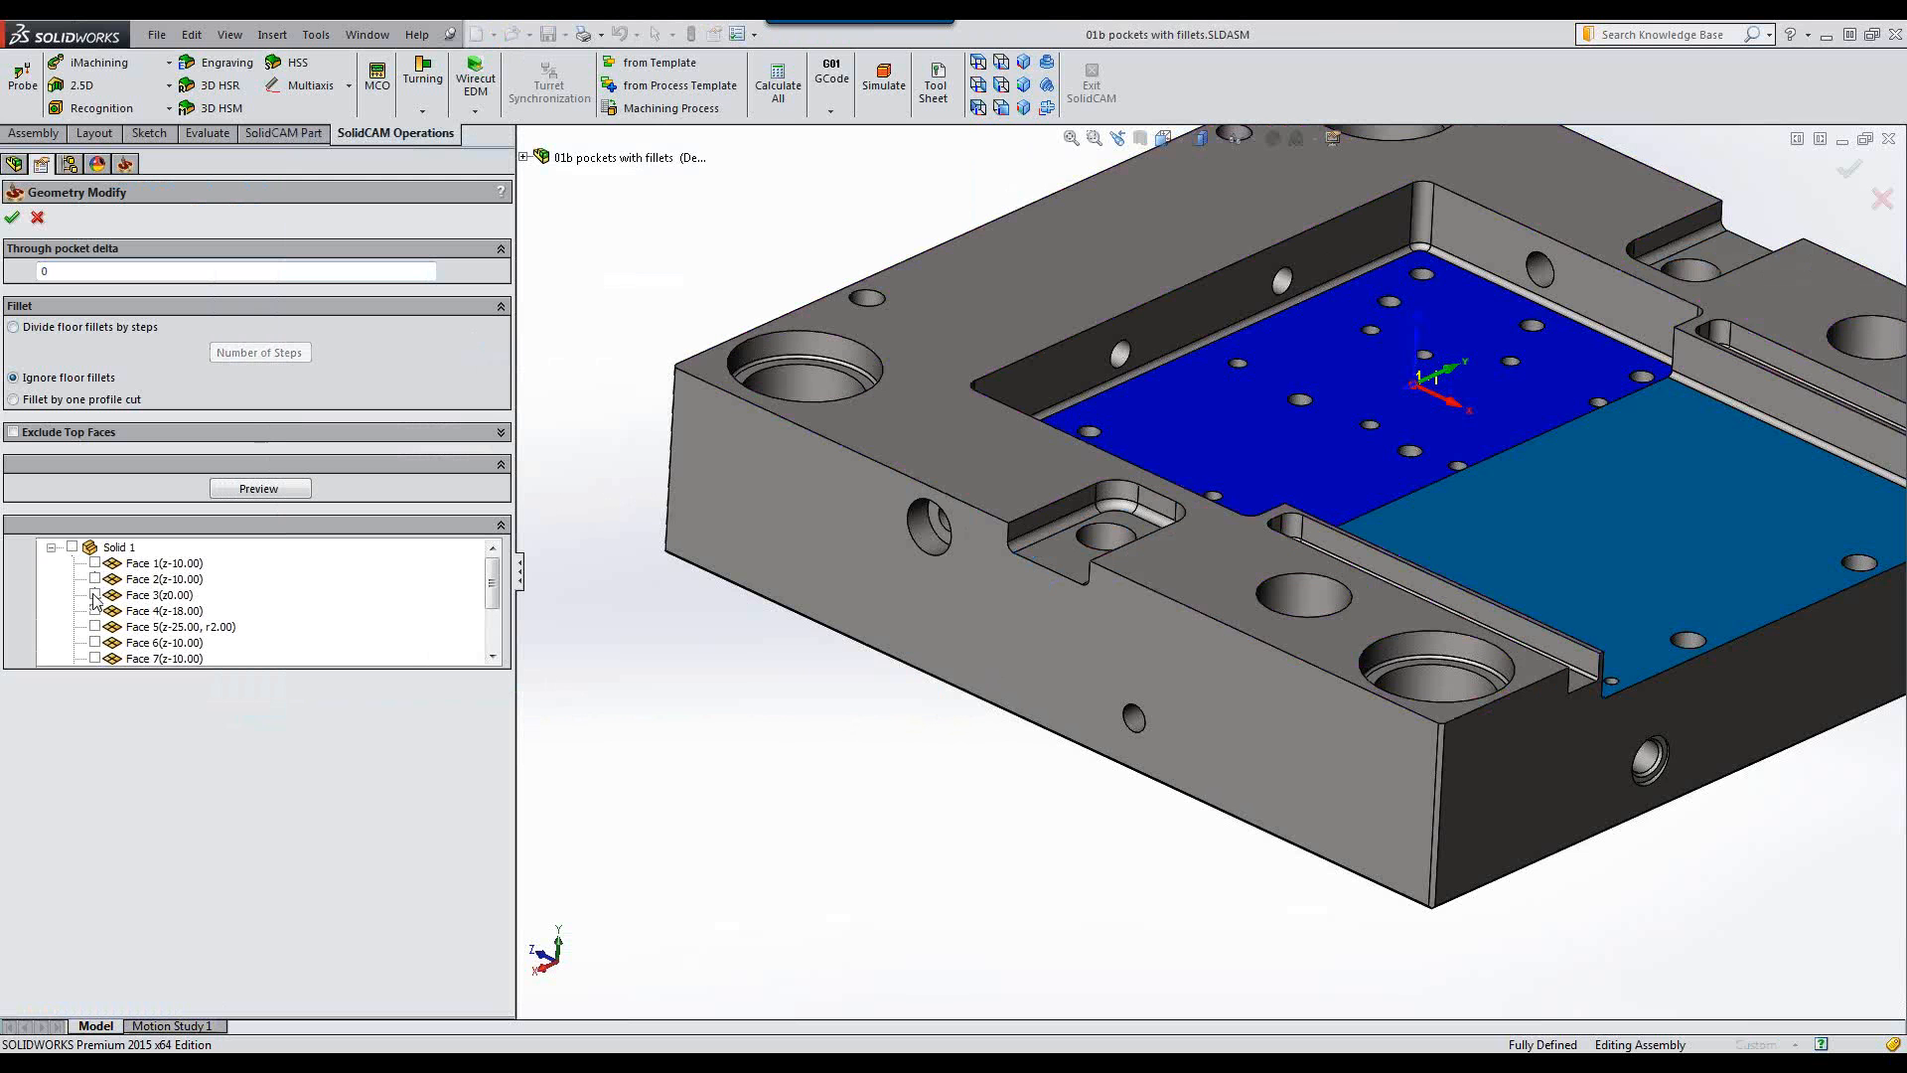
click(95, 611)
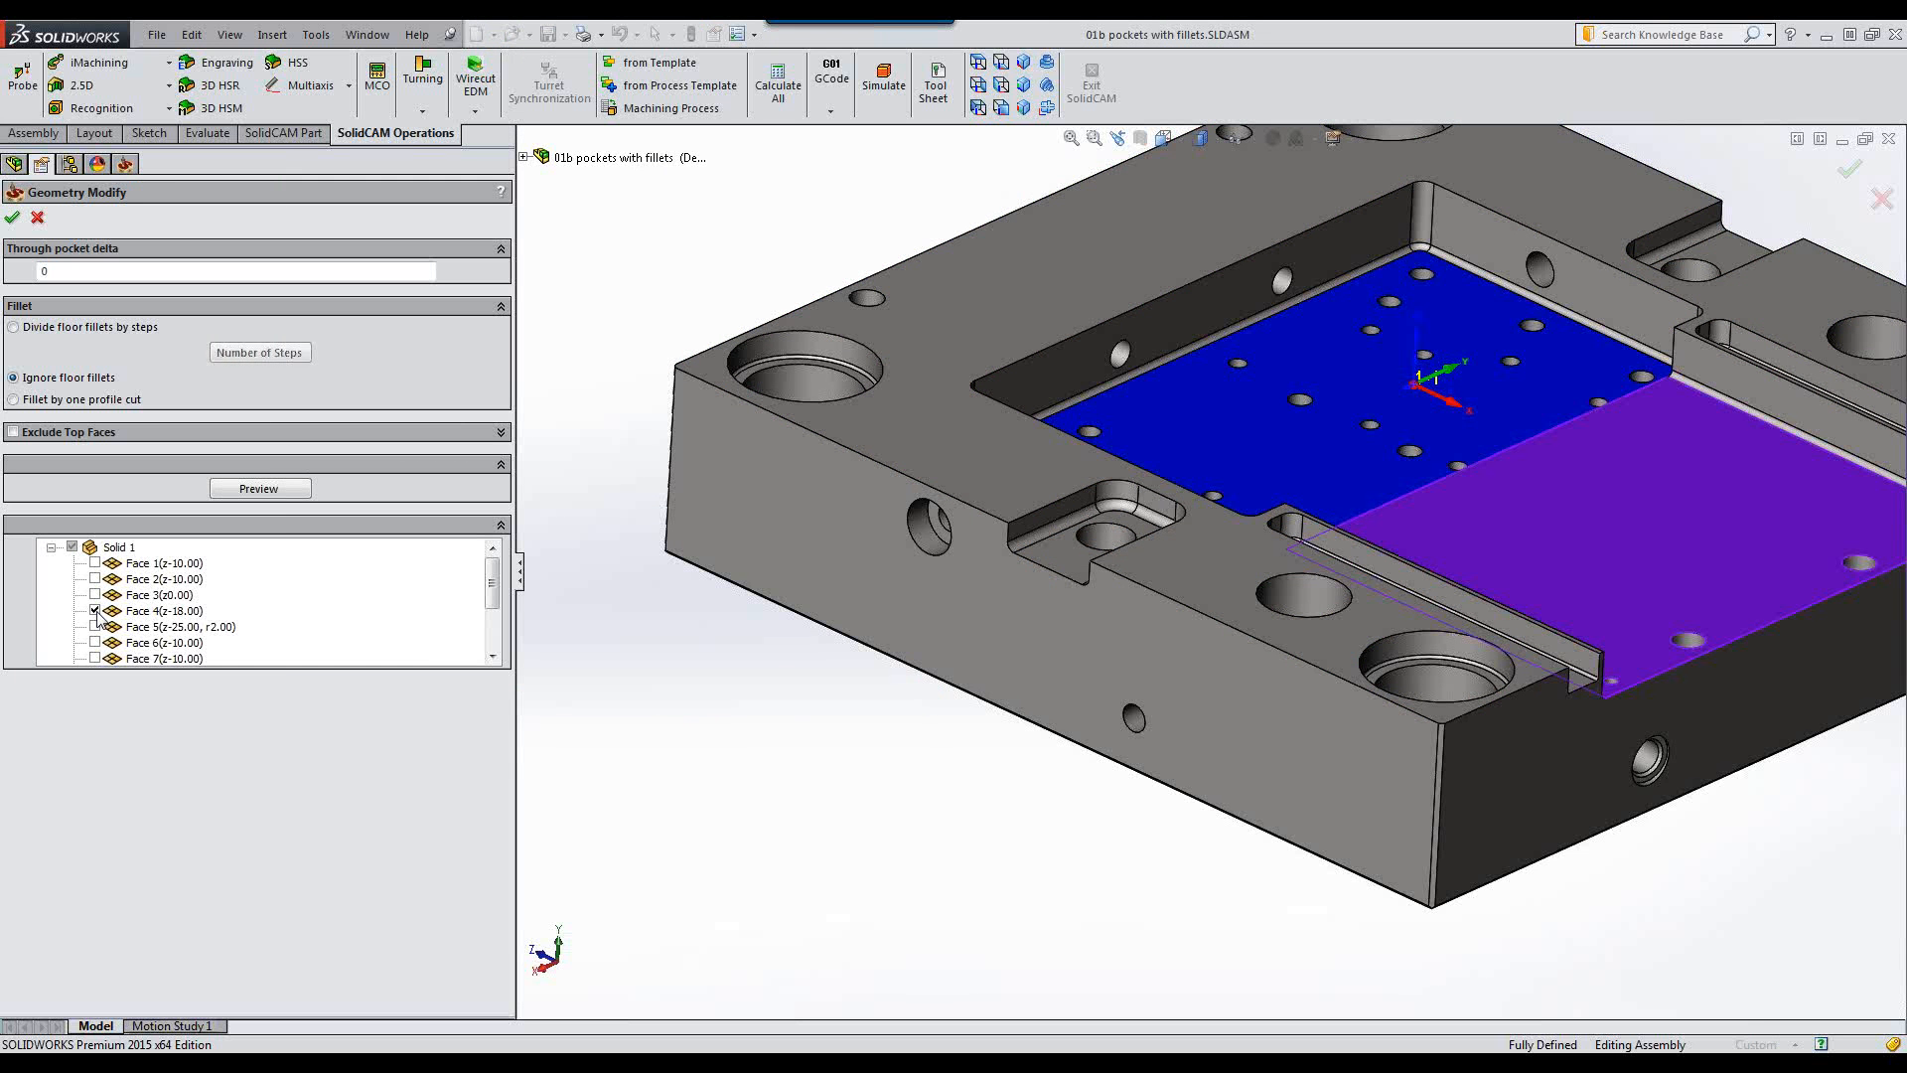
click(95, 626)
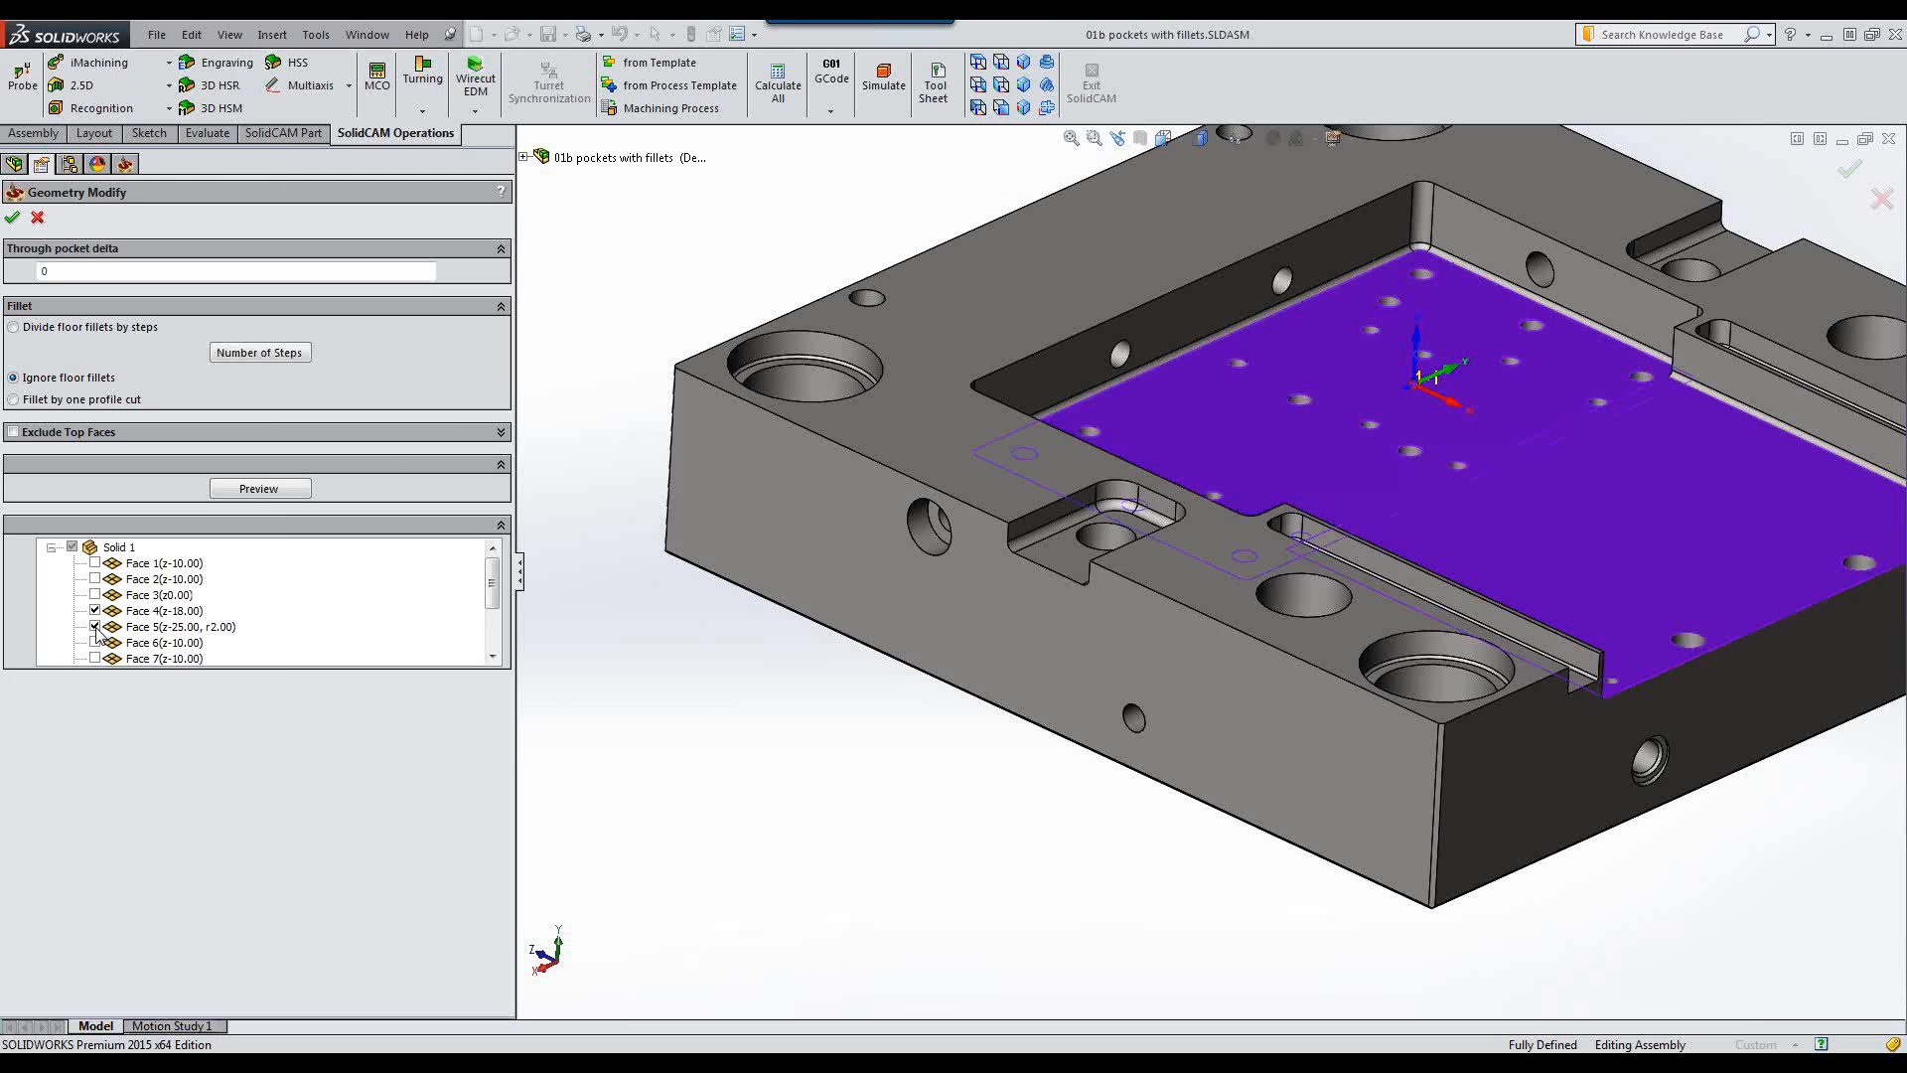
click(12, 217)
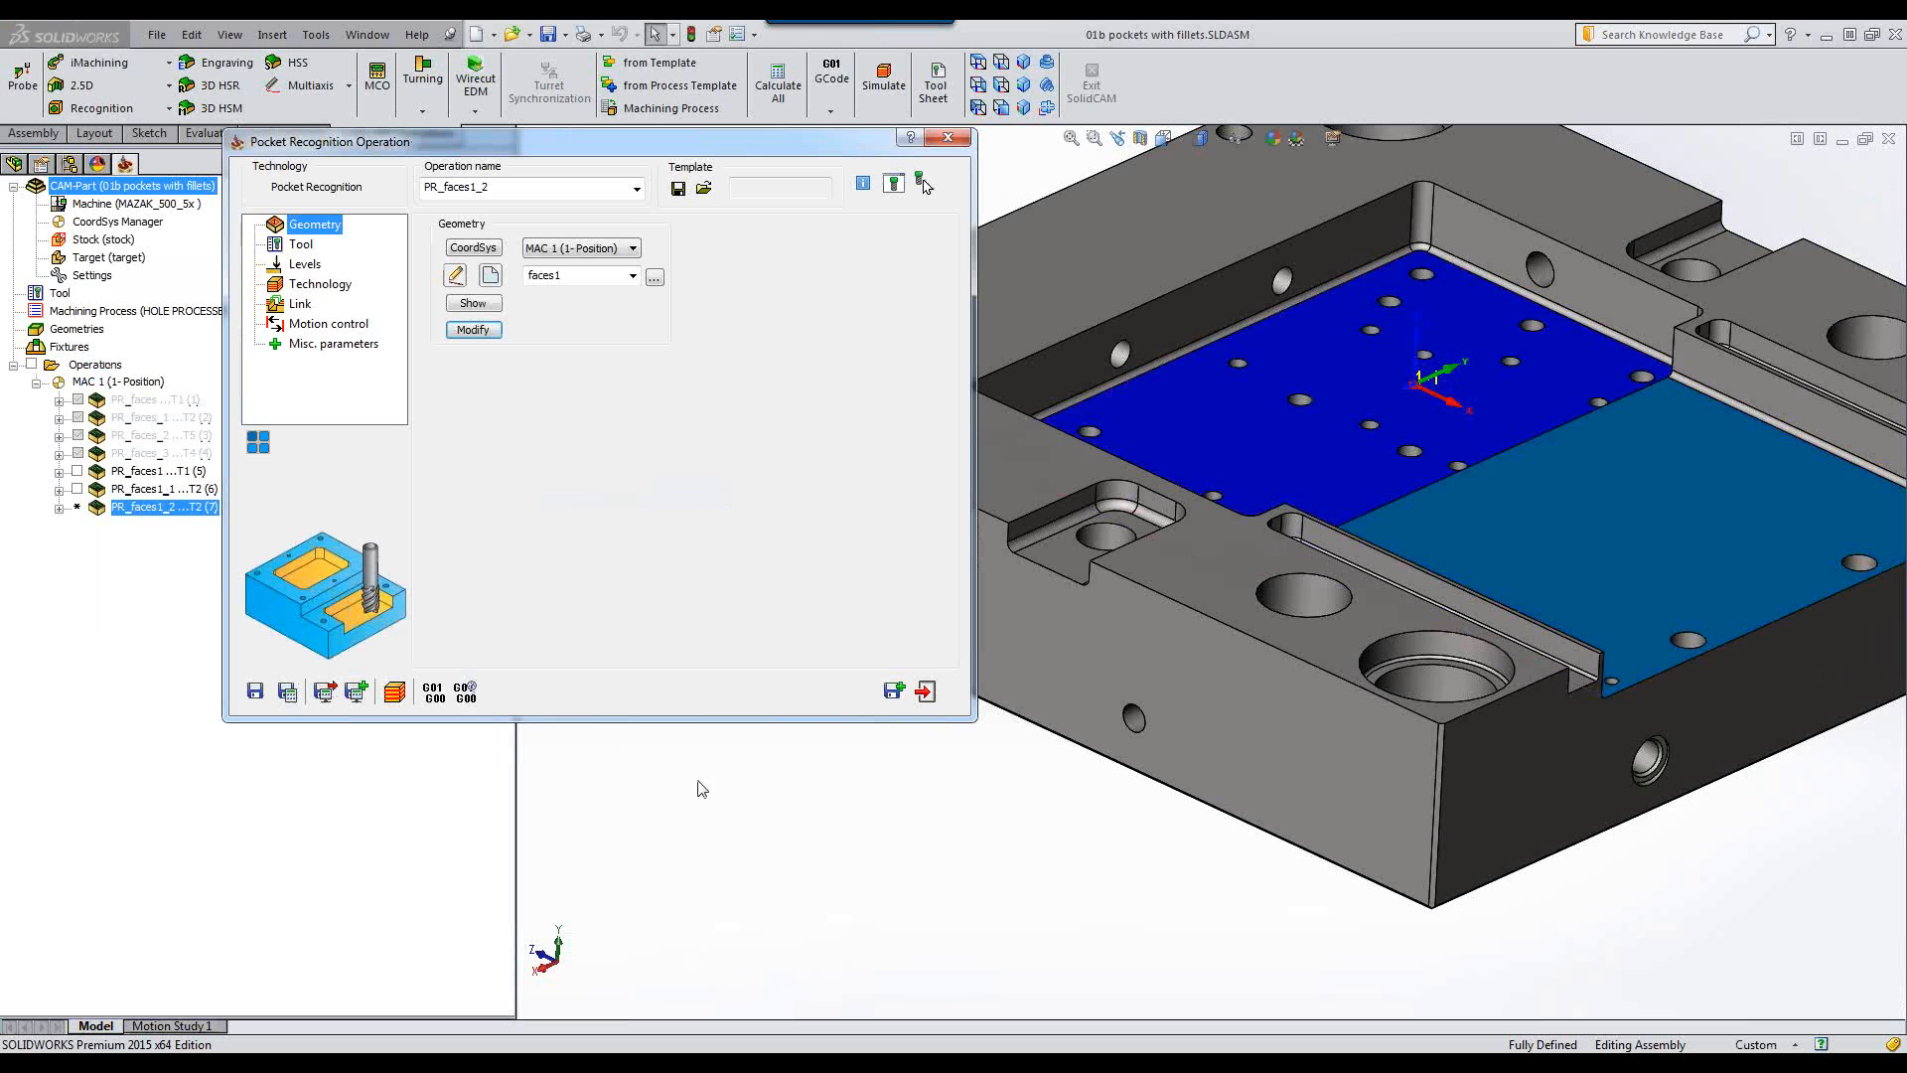
Assign tool 5, the 8 mm end mill with 2 mm corner radius, to the large pocket operation, and save and calculate it.
click(301, 246)
click(546, 509)
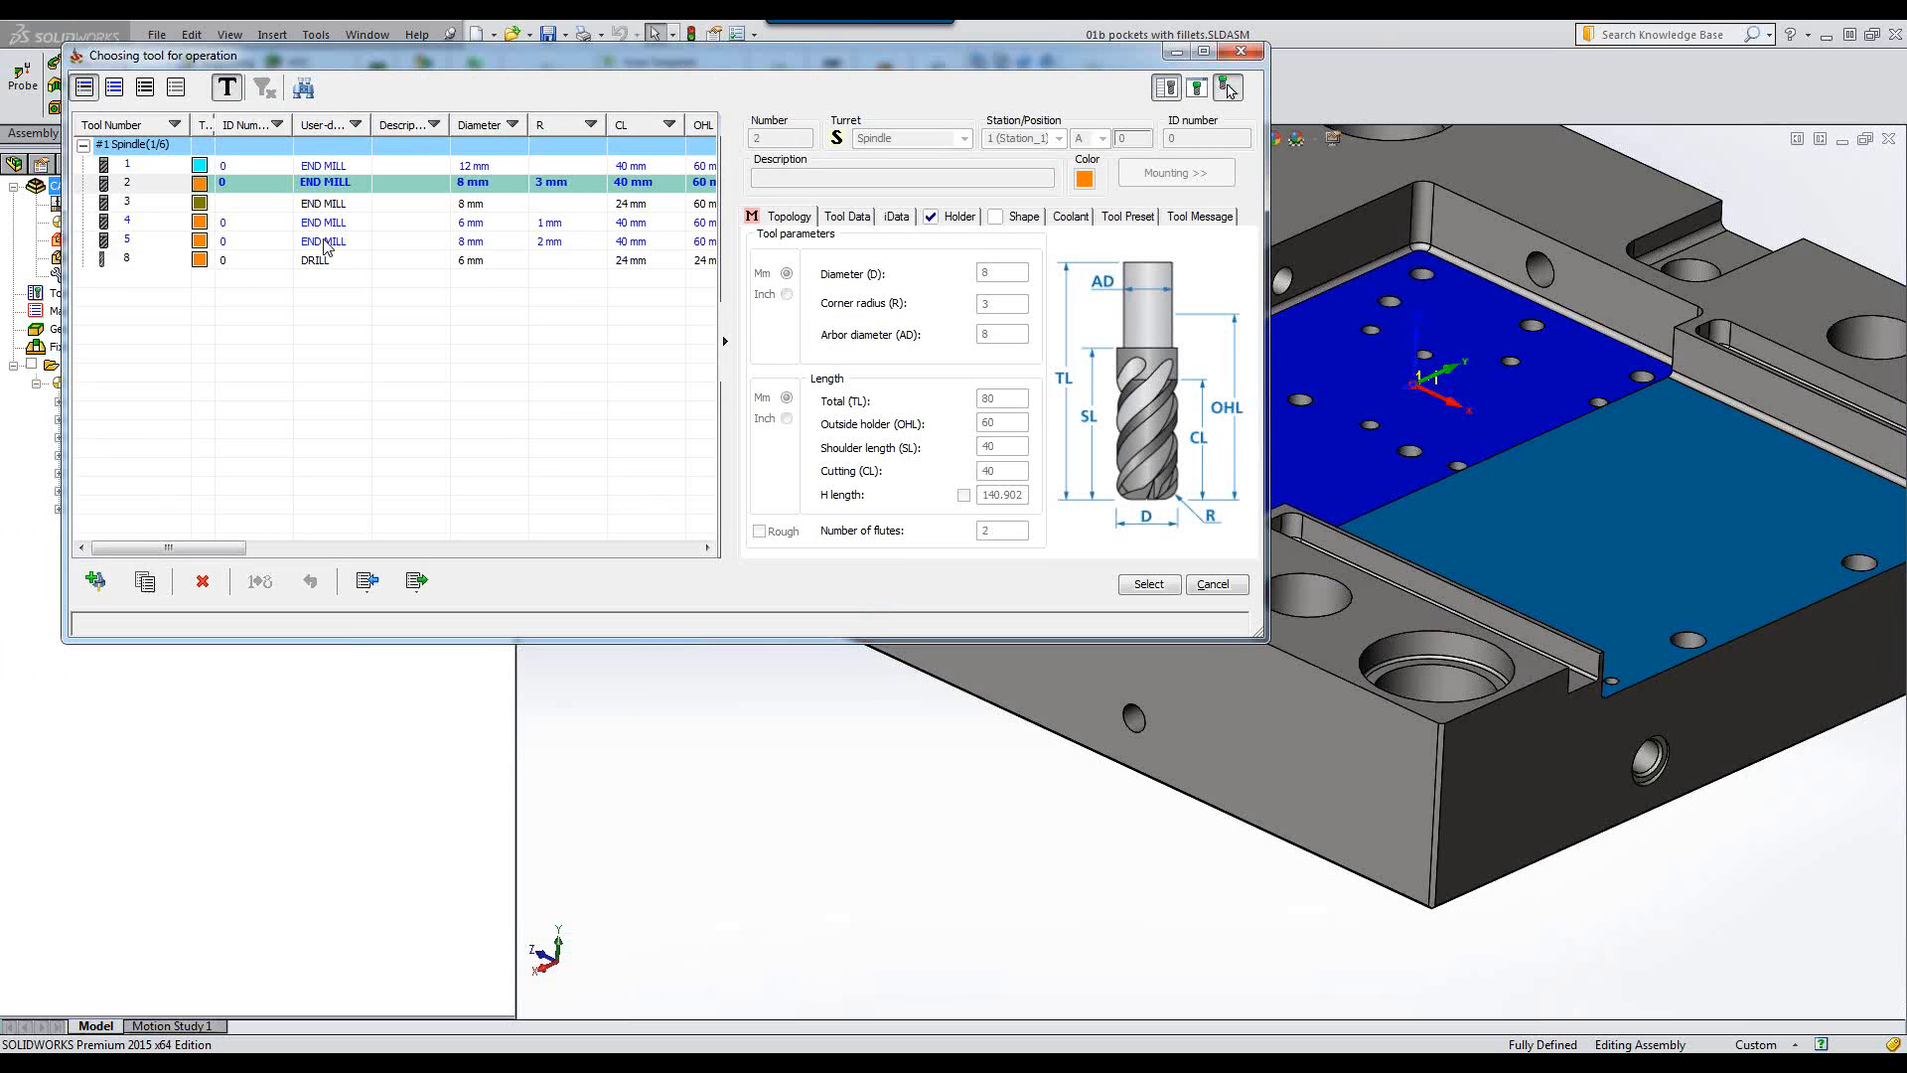
click(326, 242)
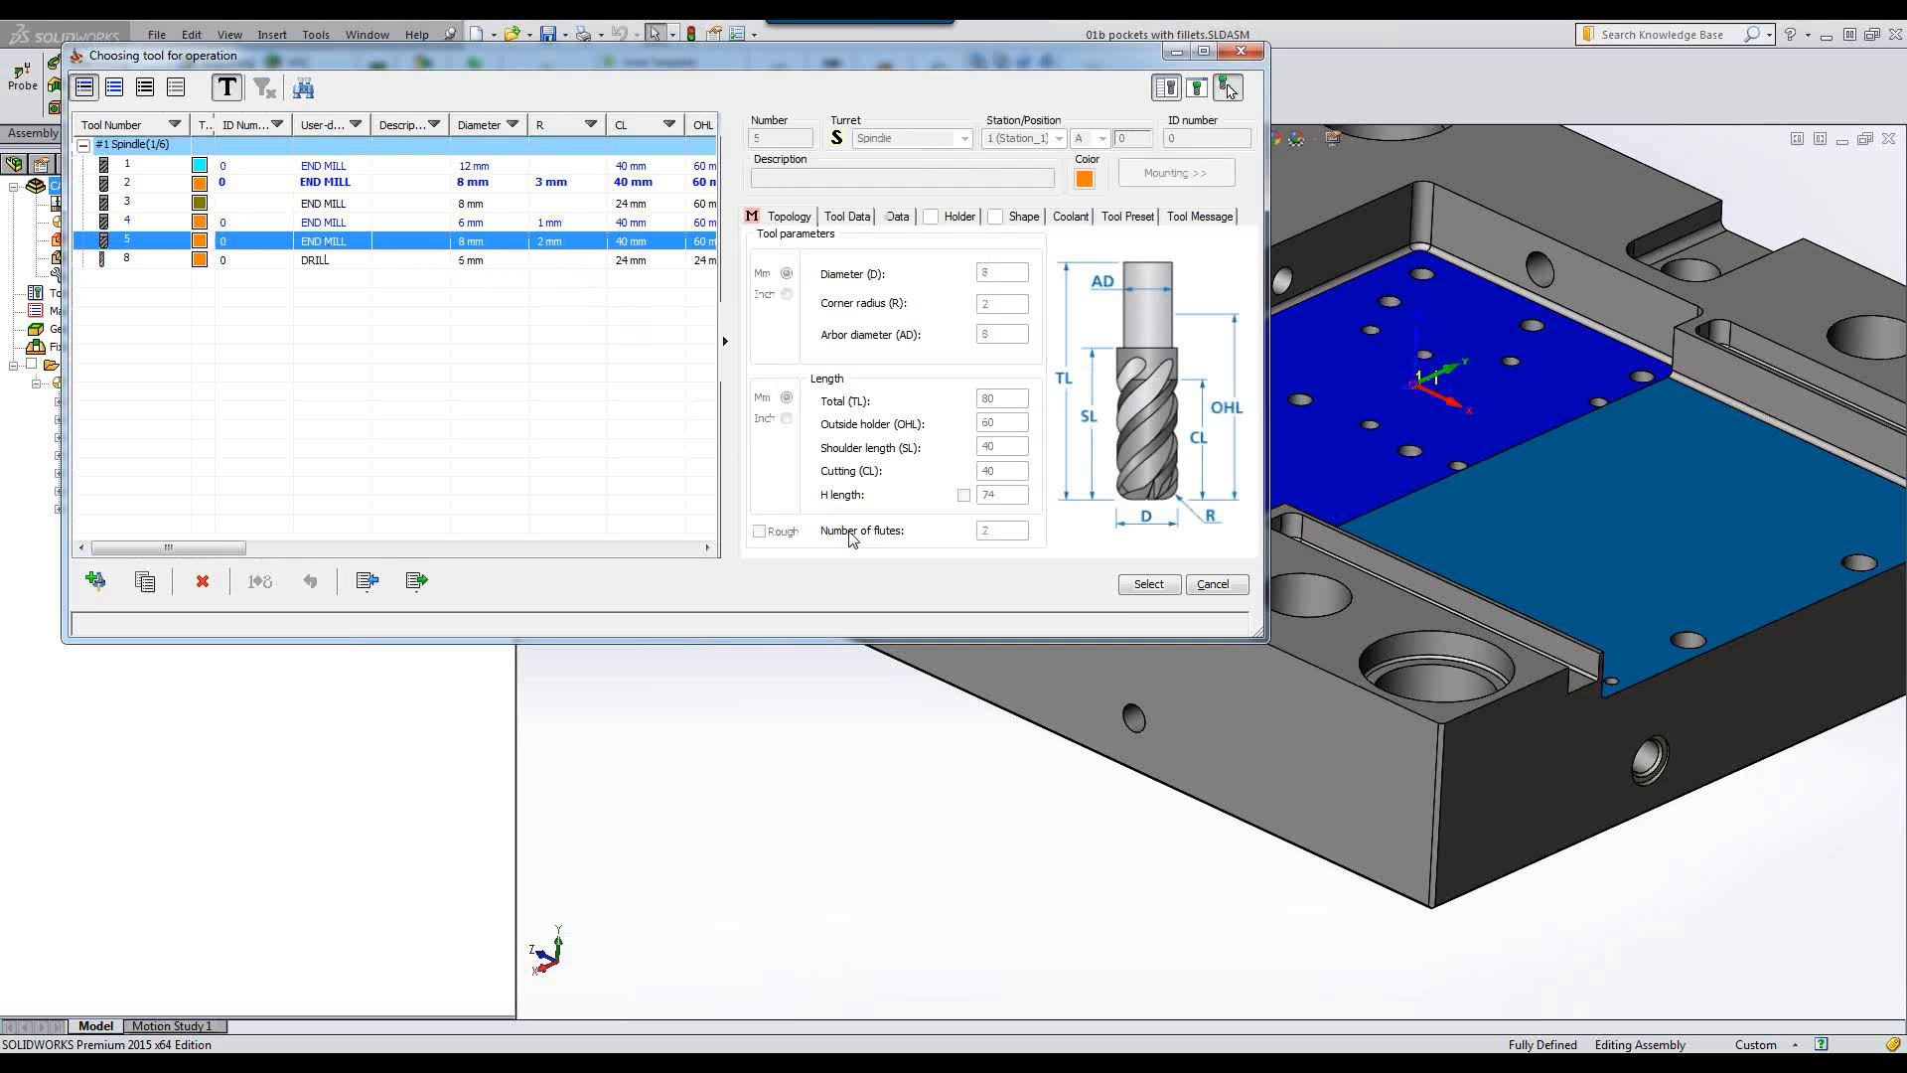
click(1144, 586)
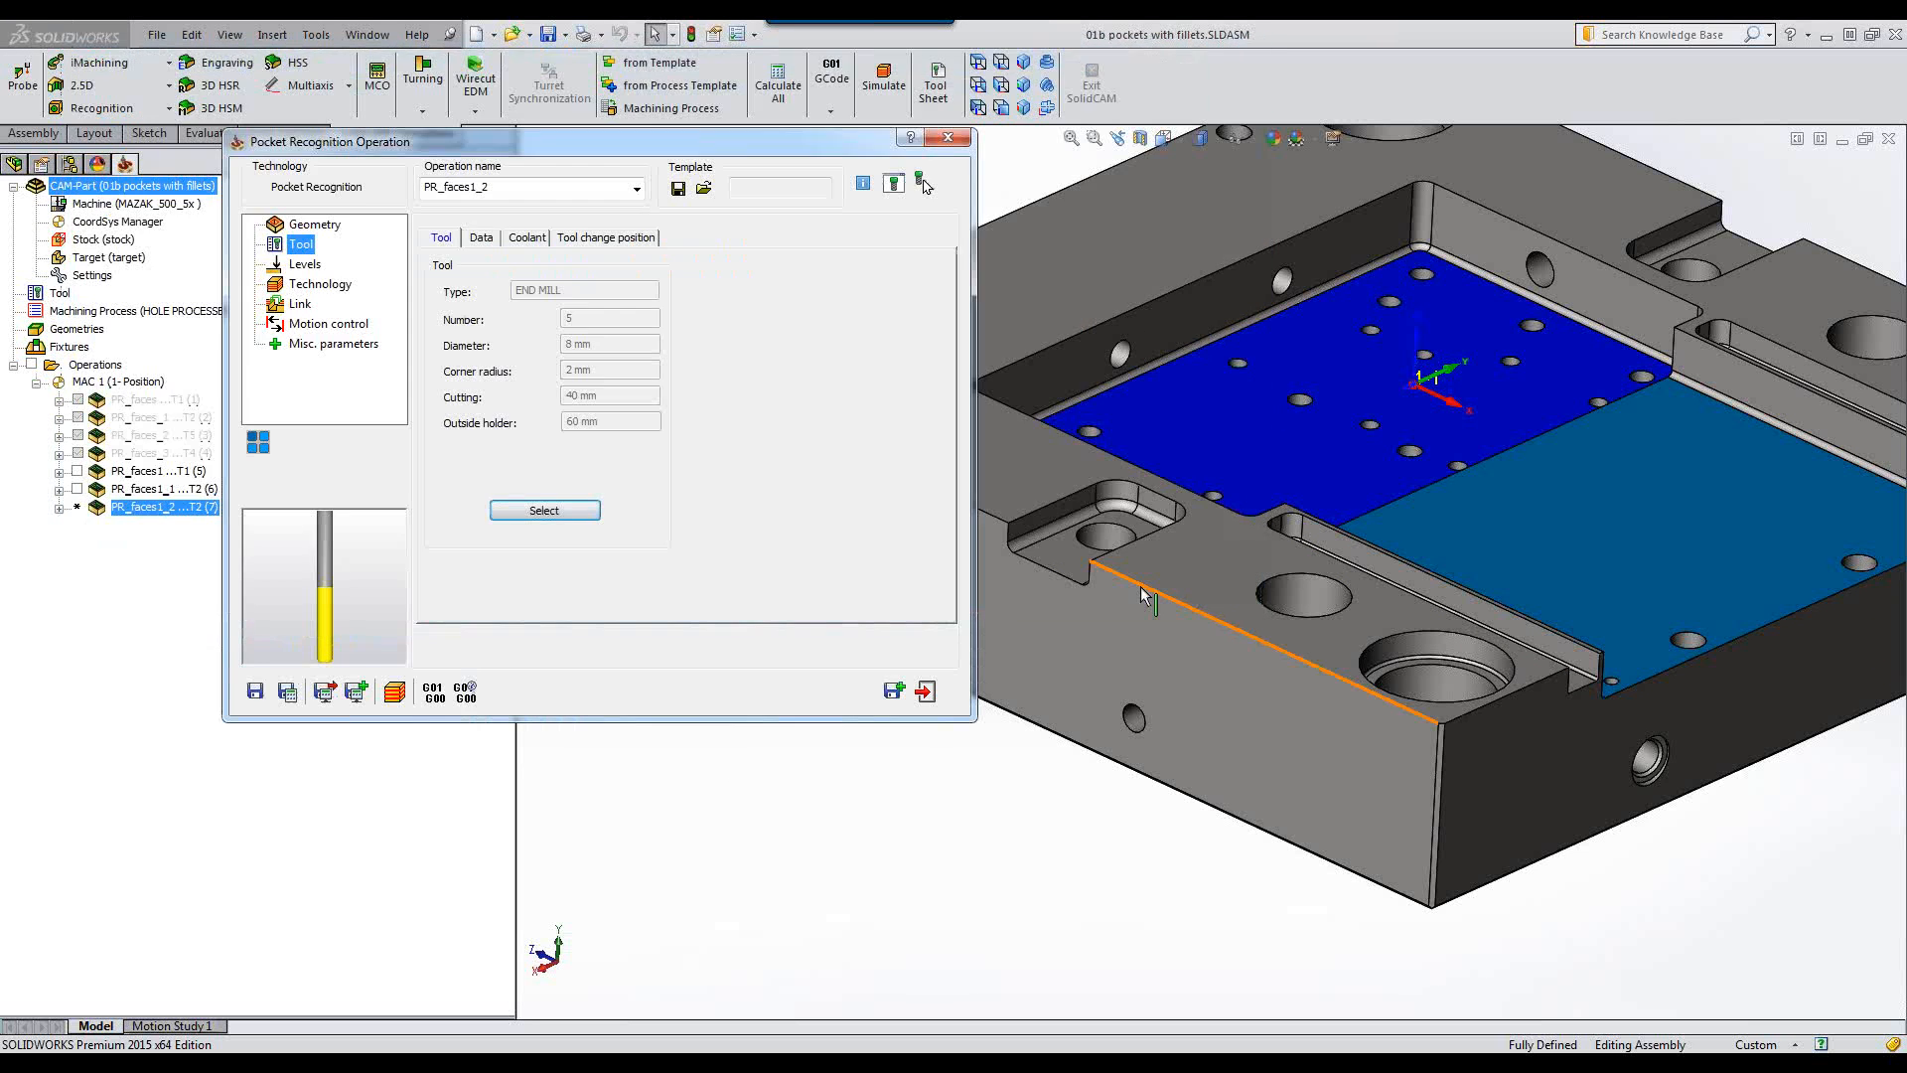
click(288, 693)
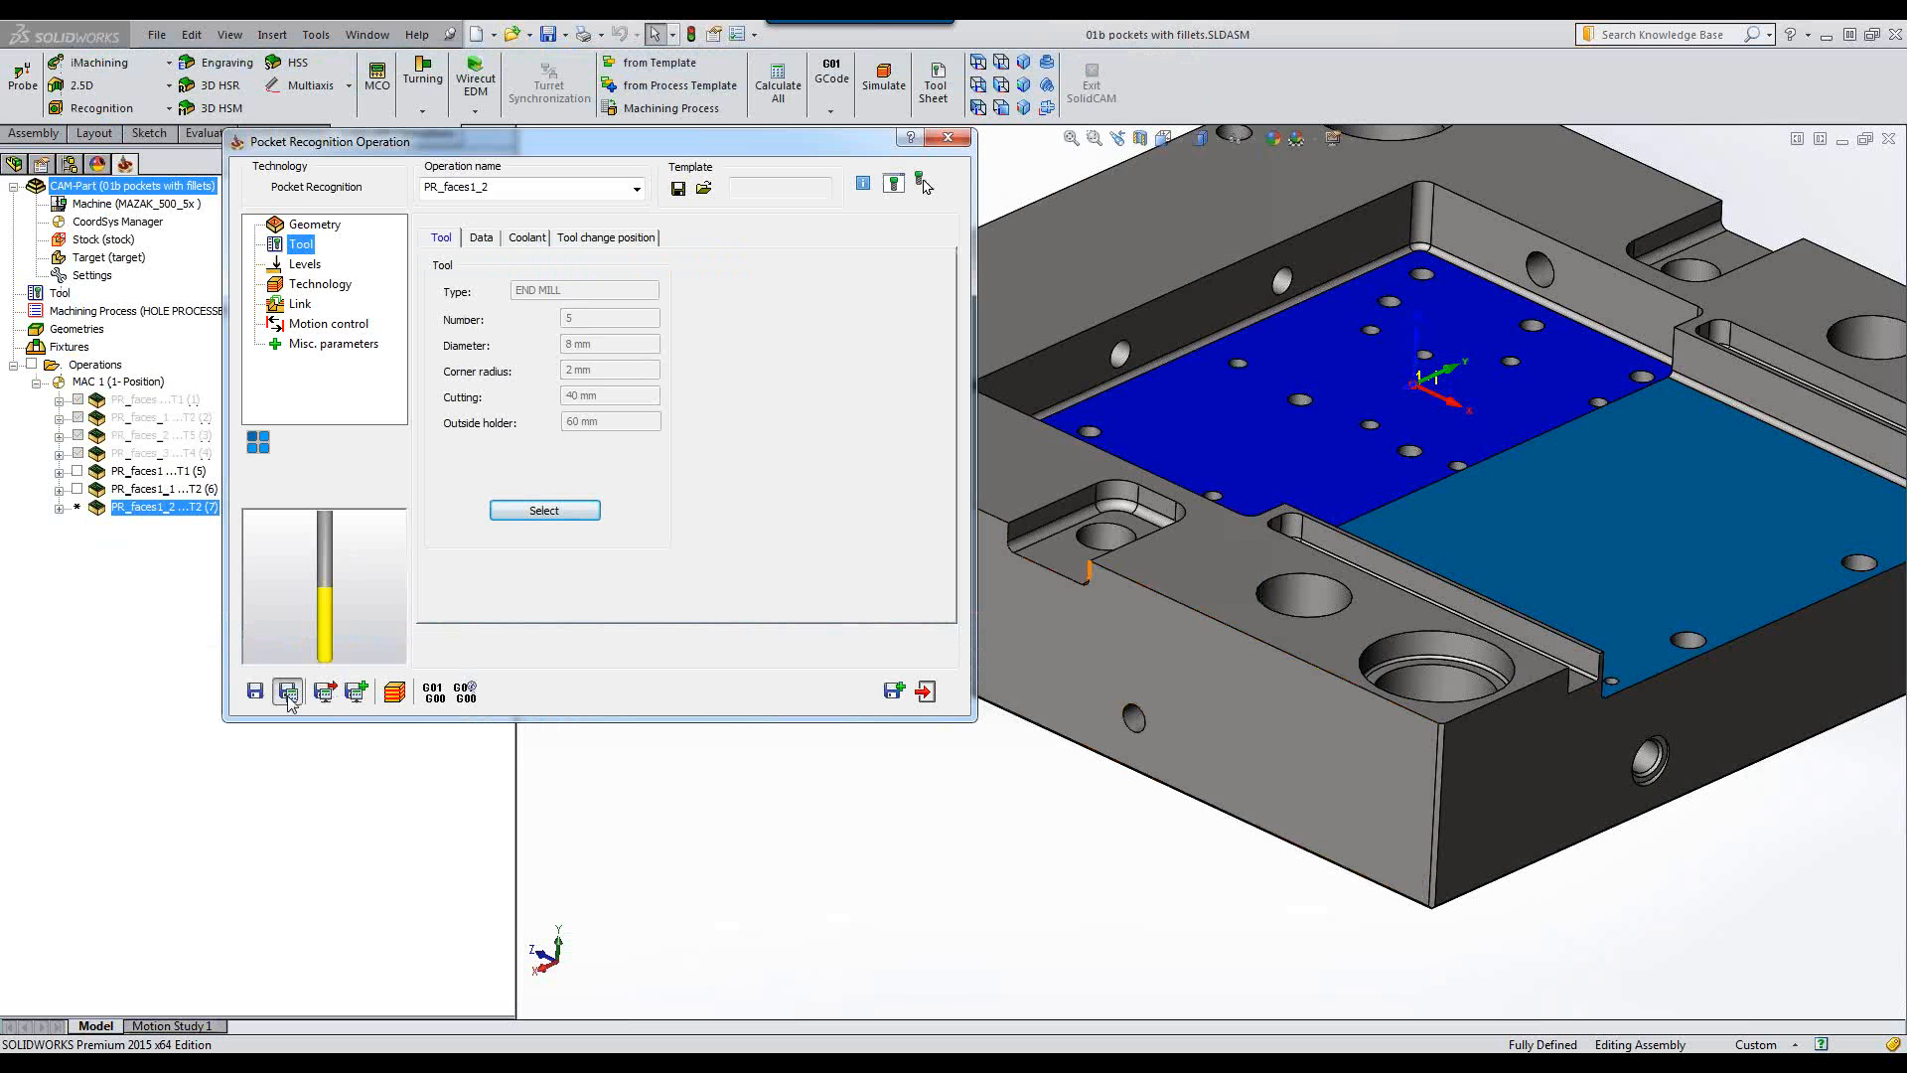
Simulate the large pocket operation in SolidVerify, inspect the machined walls and floor fillets from several angles, and exit the simulation.
click(394, 693)
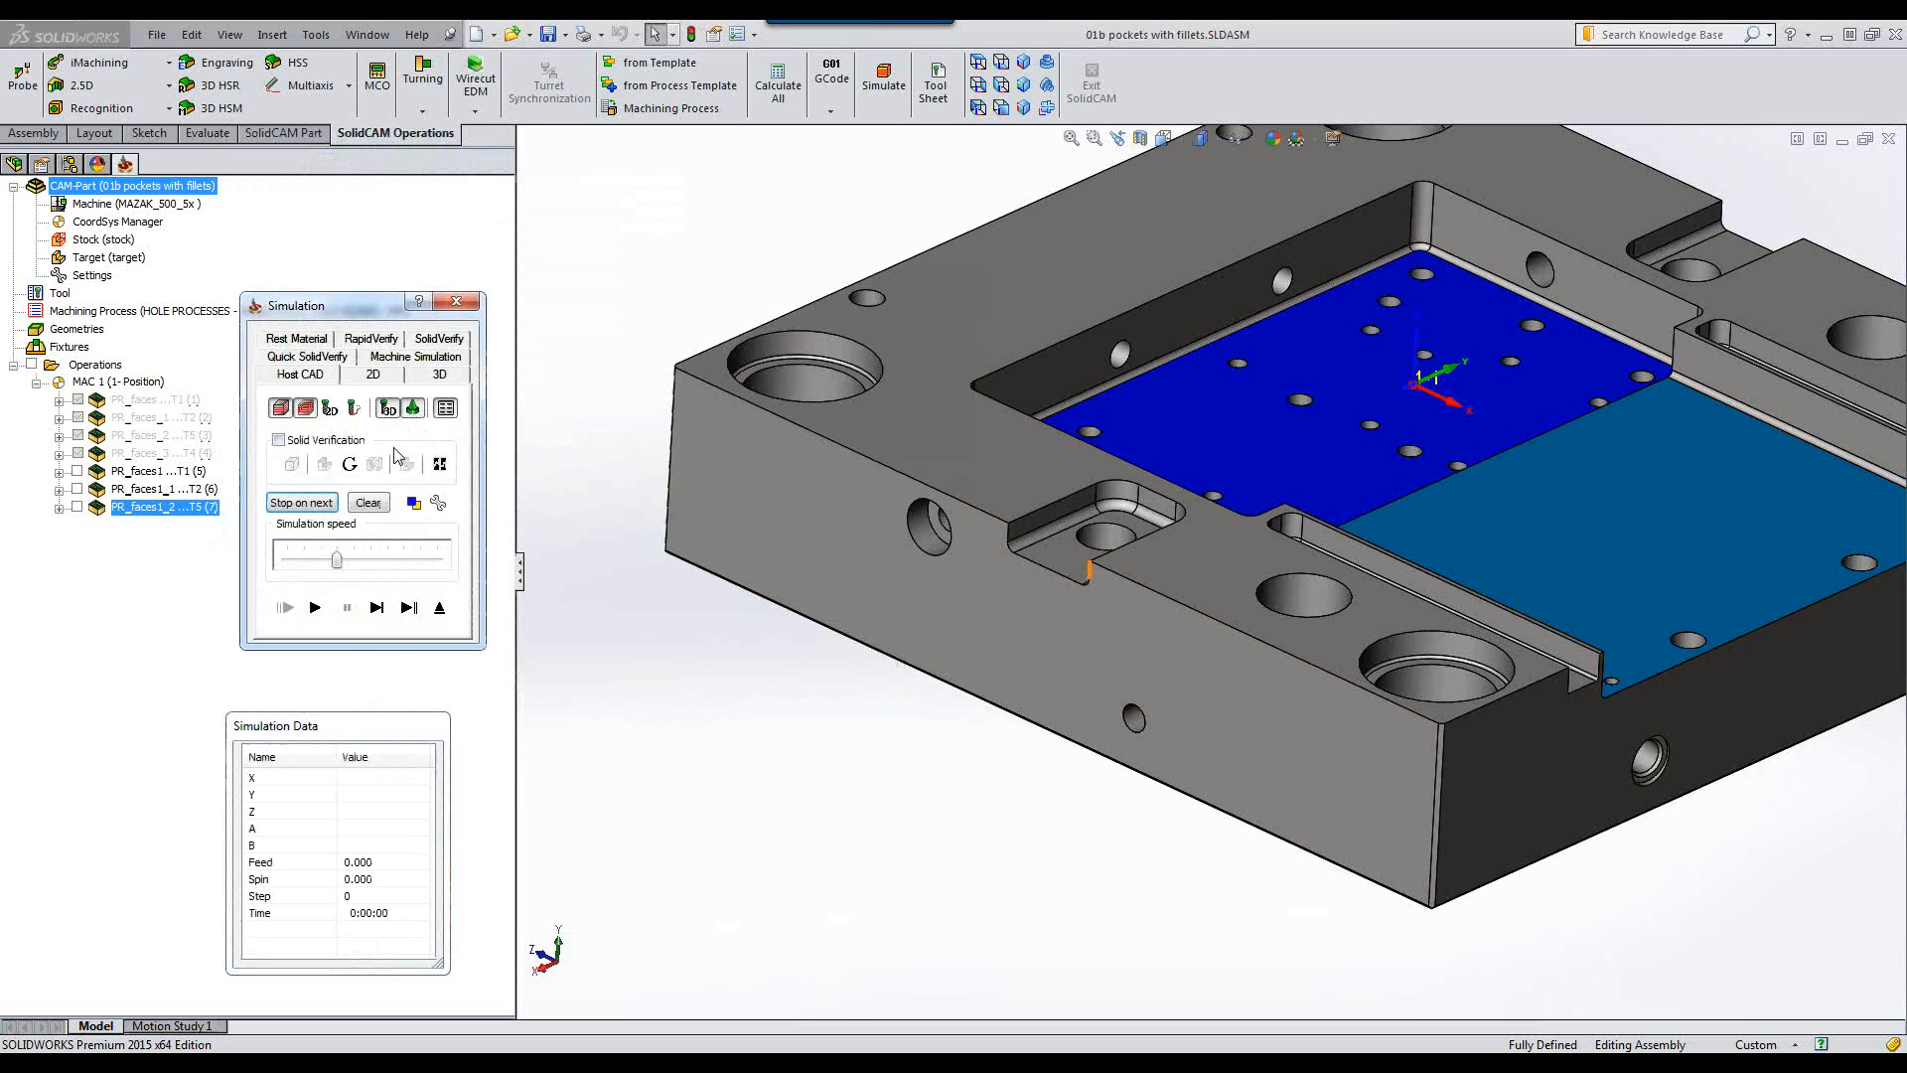
click(439, 339)
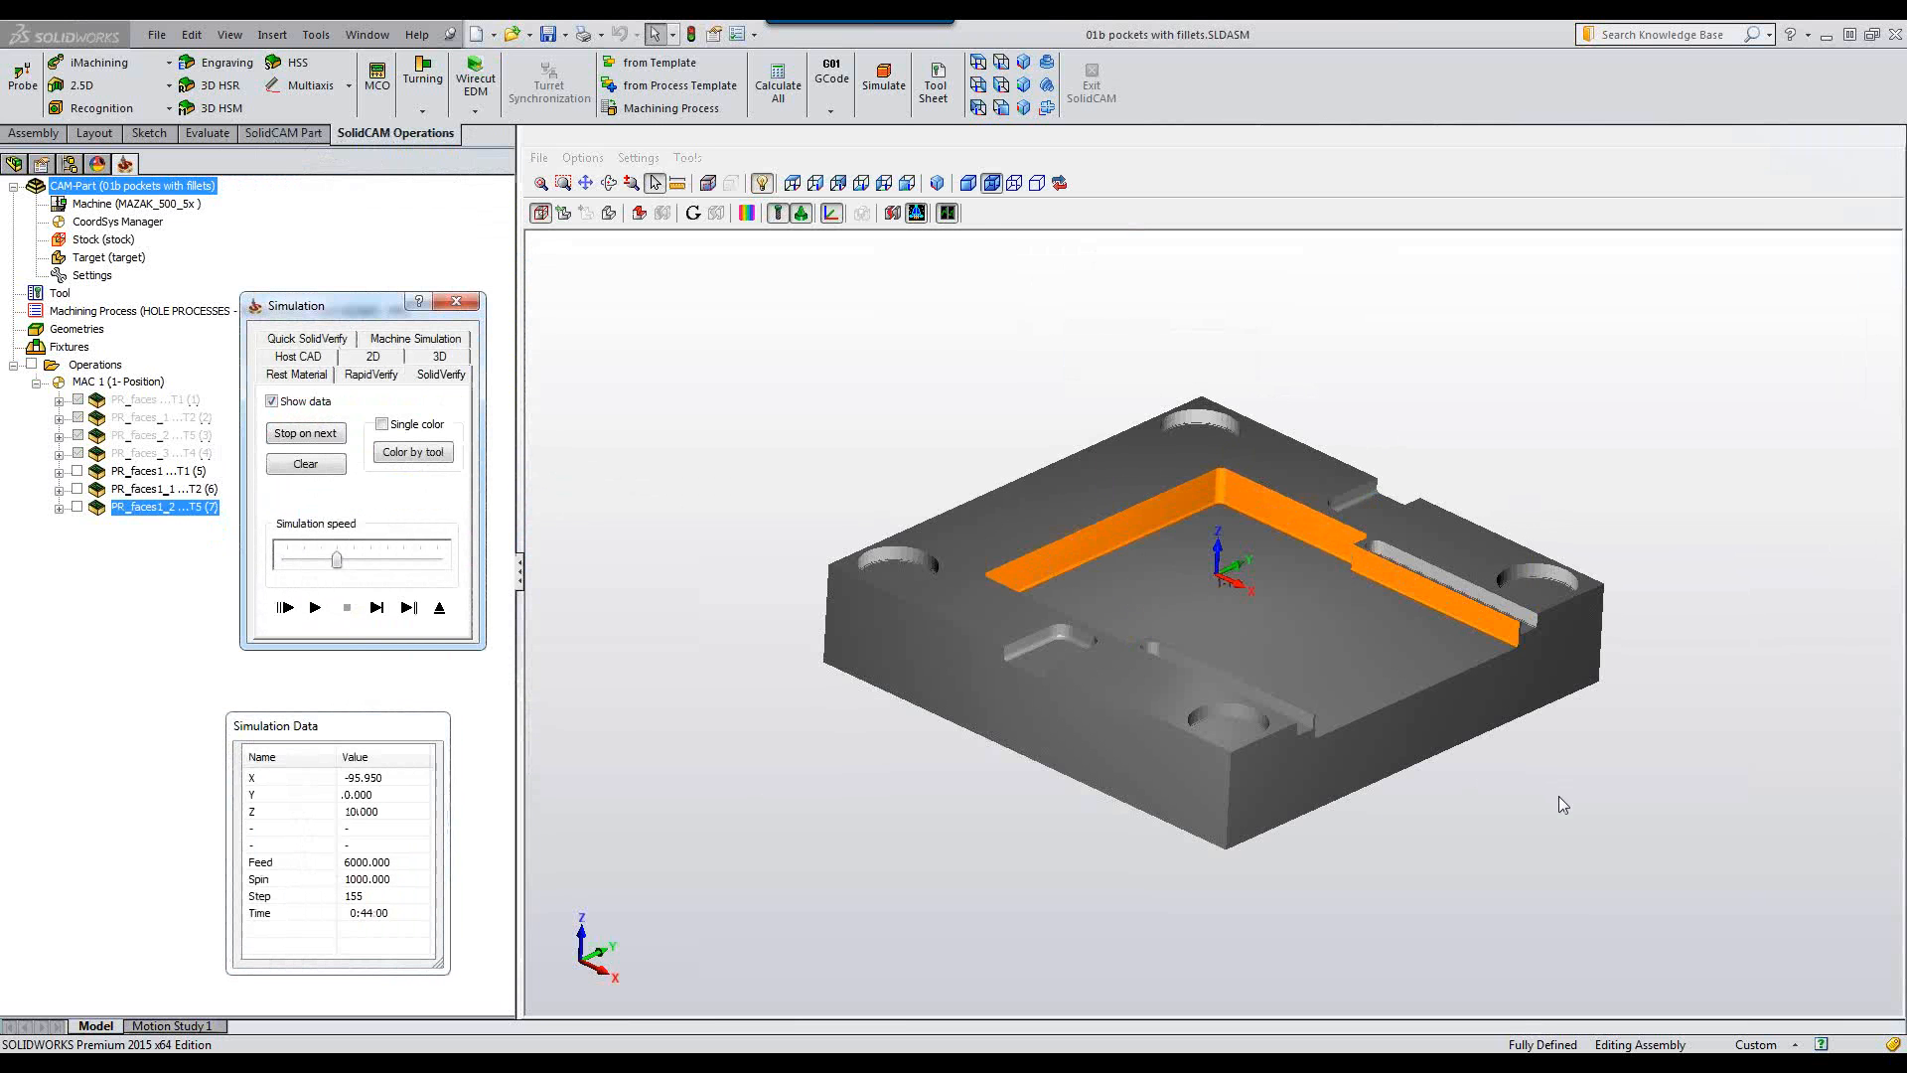
scroll(1558, 796, up, 5)
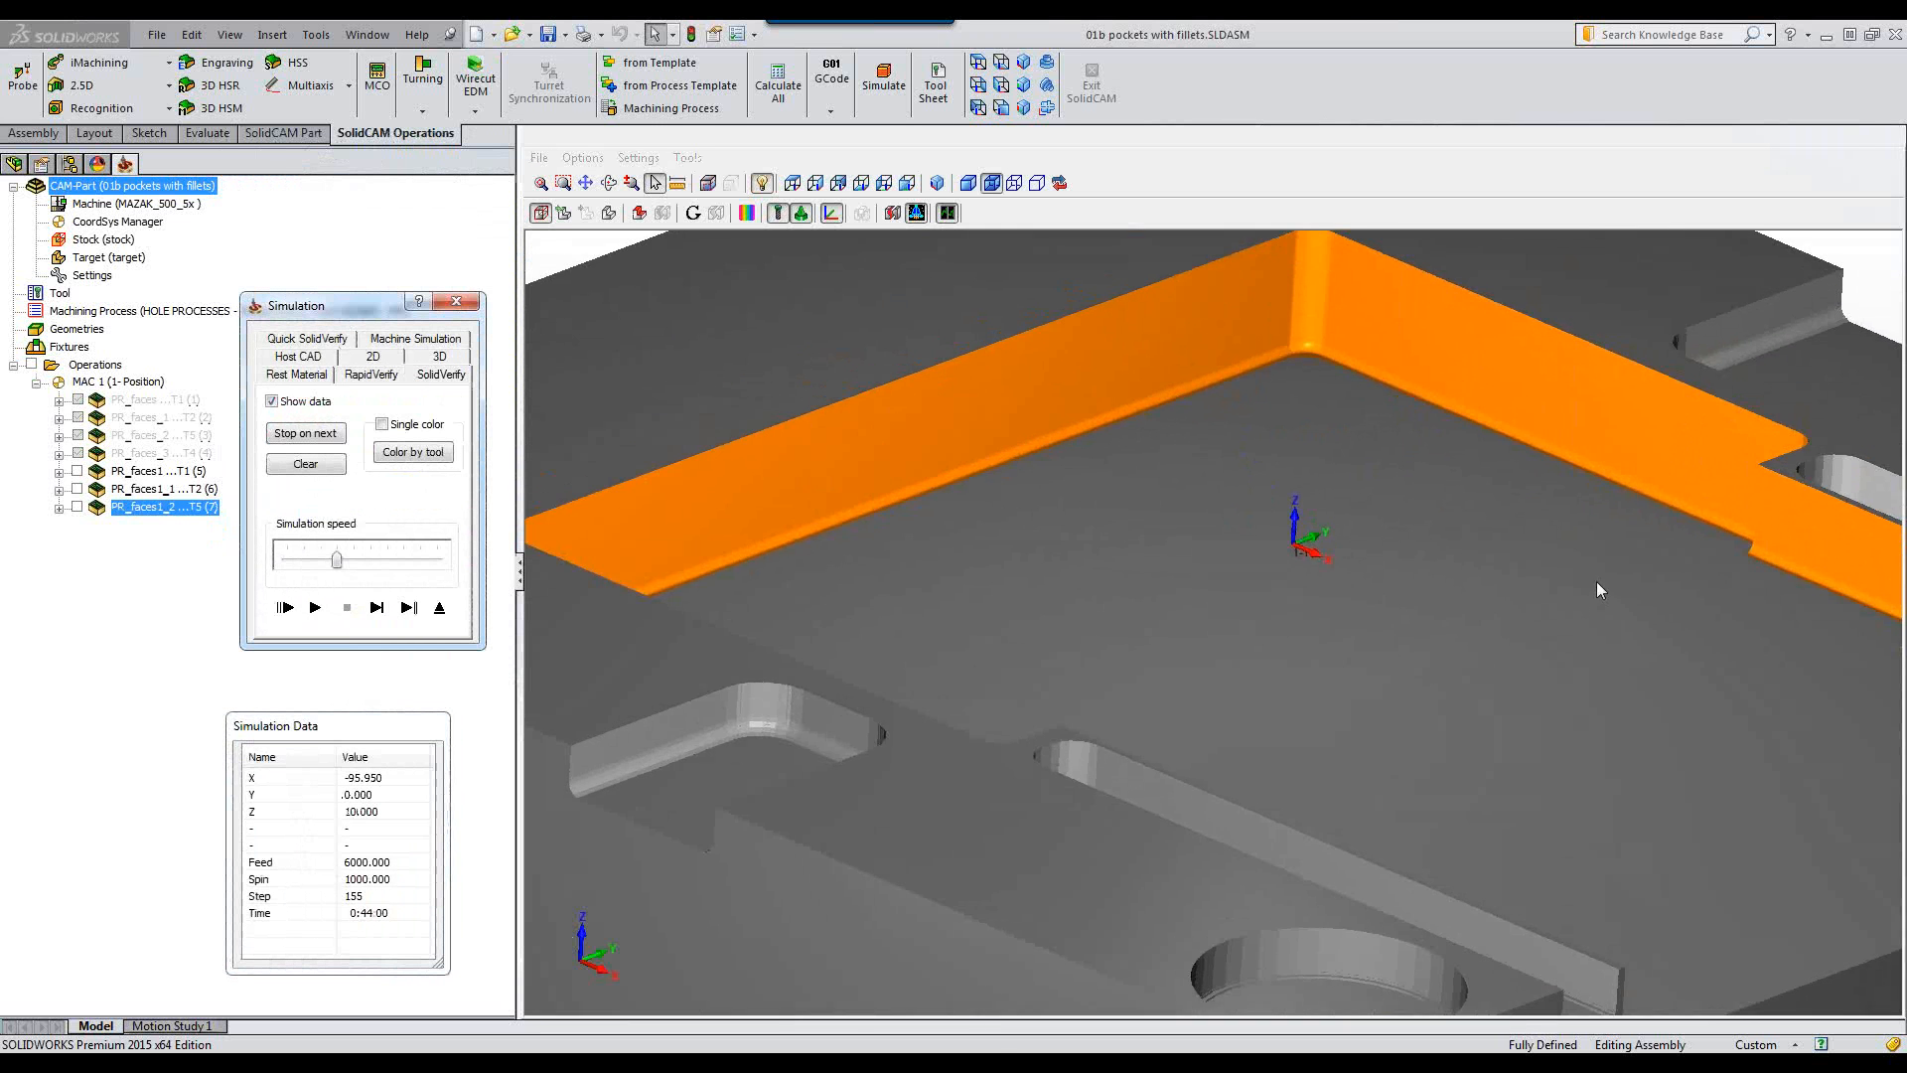
scroll(1559, 706, up, 5)
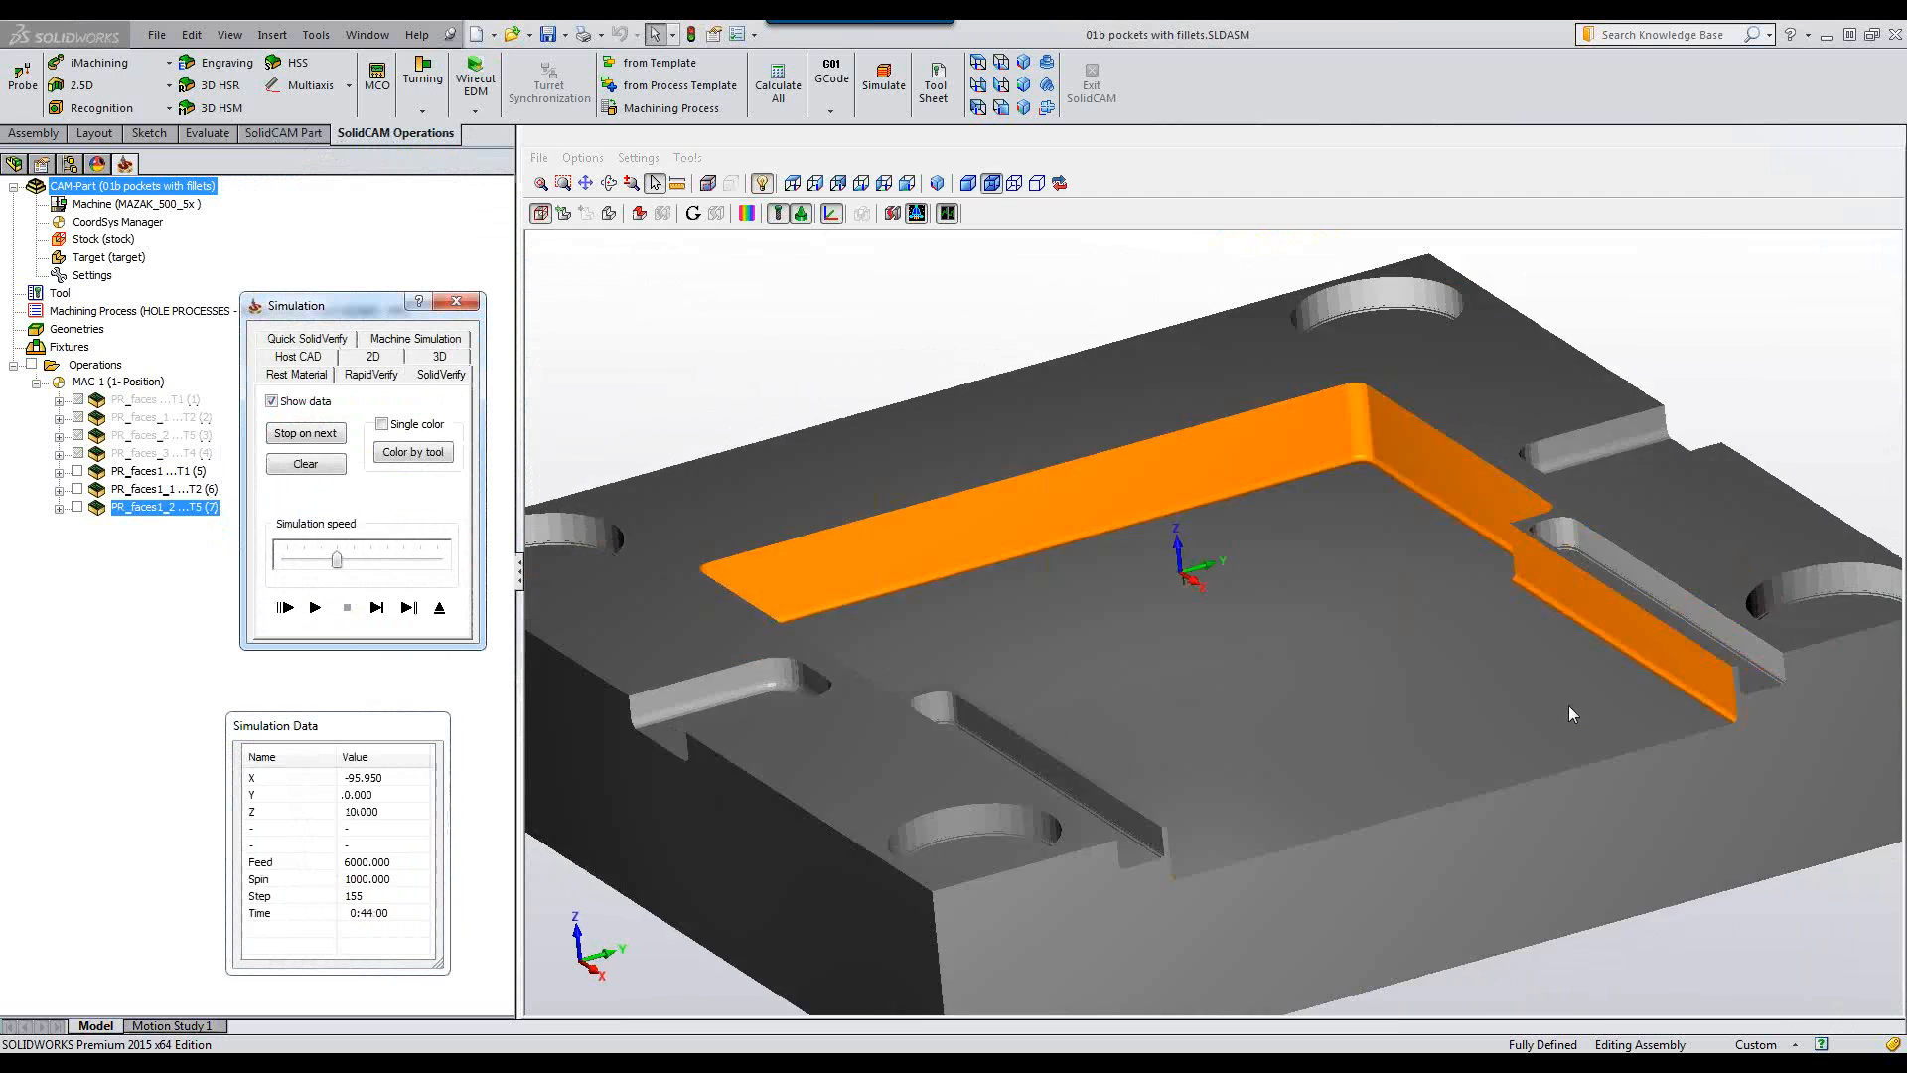
scroll(1581, 707, down, 6)
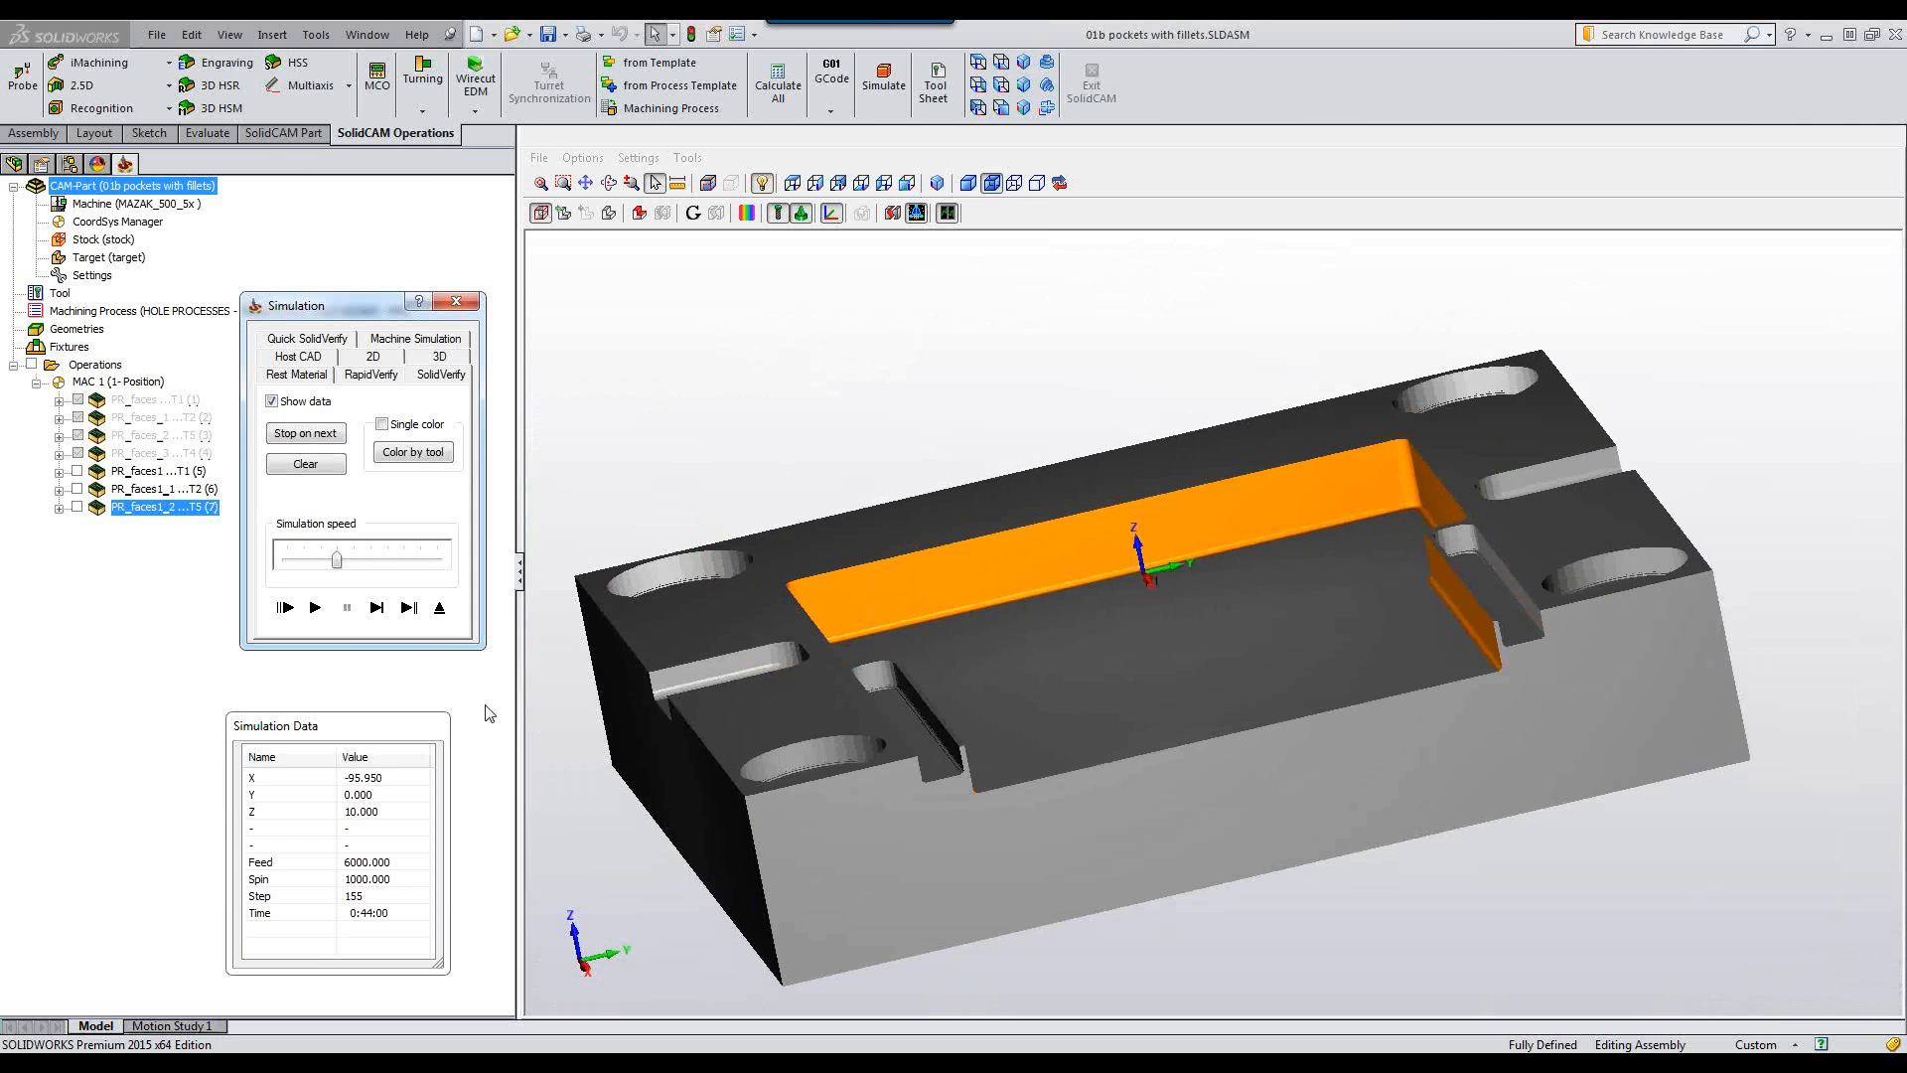
click(439, 607)
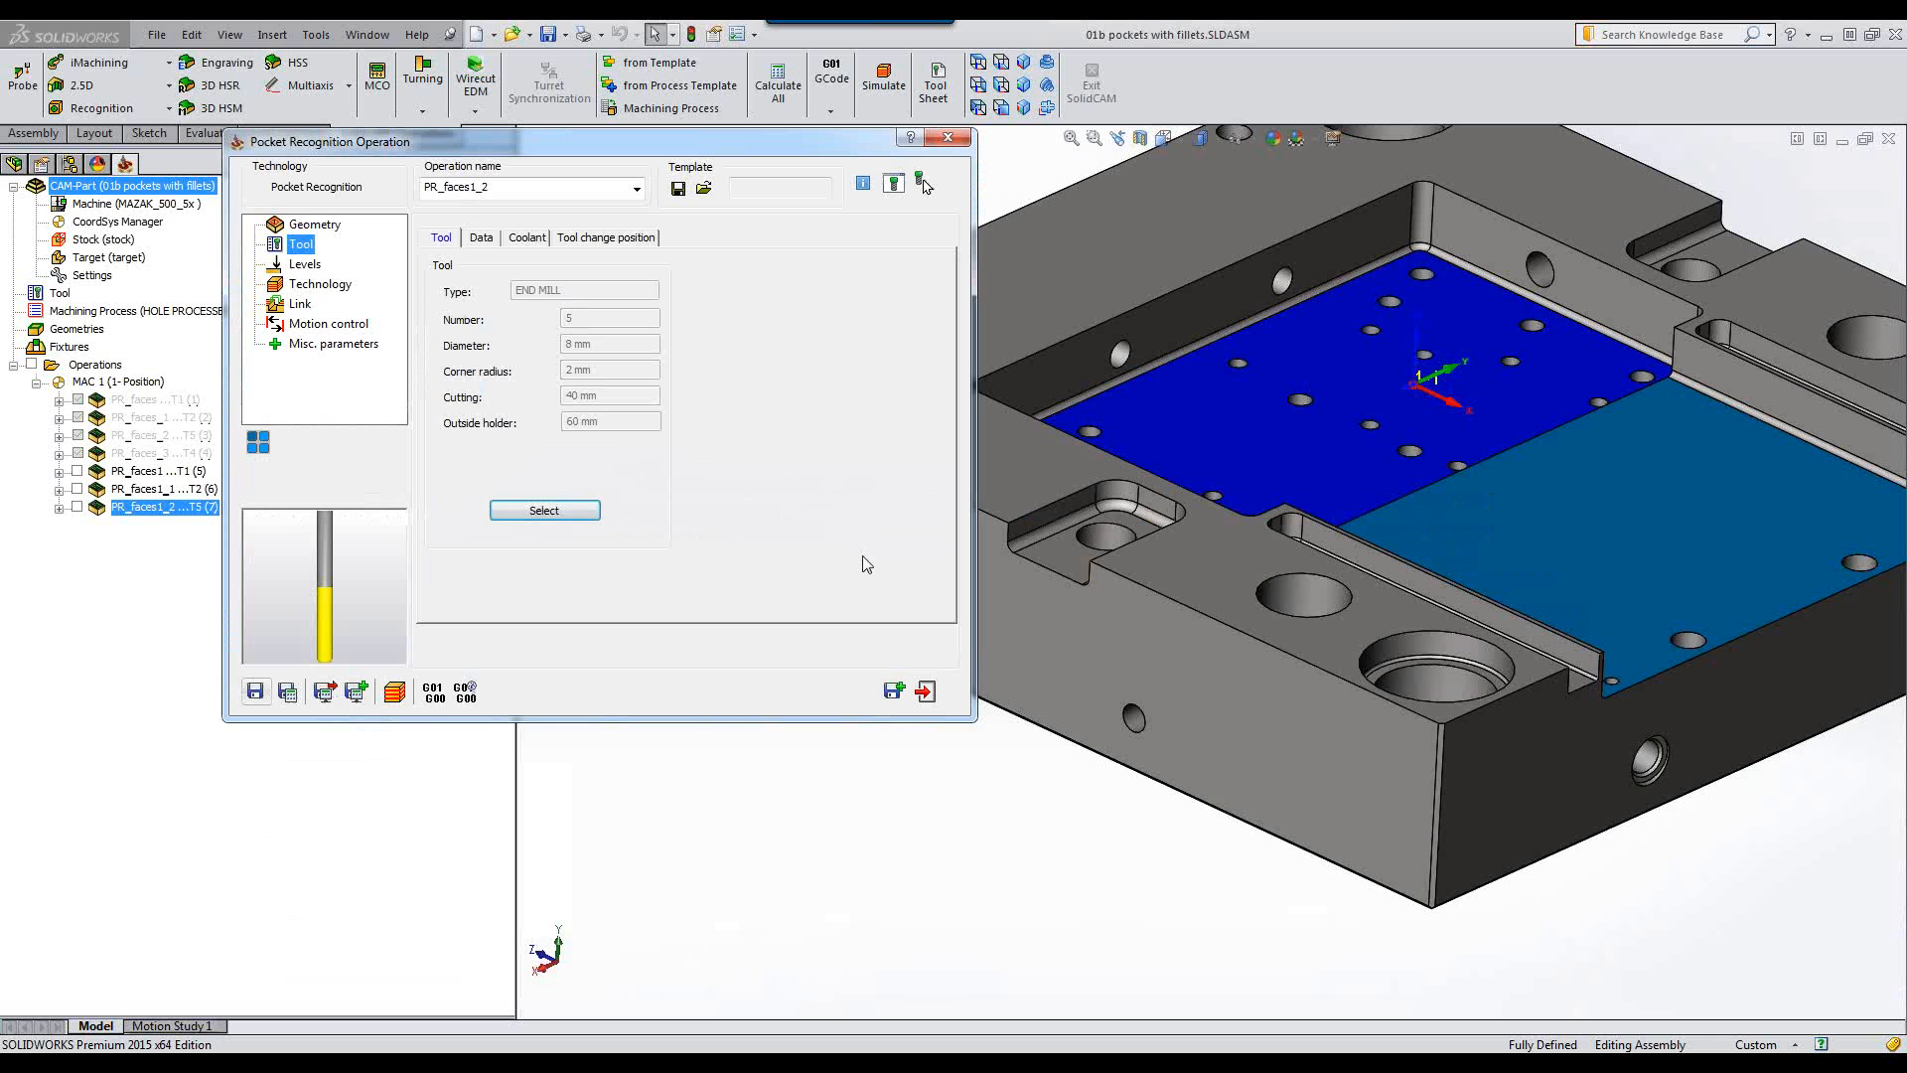
Save and copy the large pocket operation, and limit the copy's geometry to Face 10 and Face 11, two of the circular pocket floors.
click(893, 690)
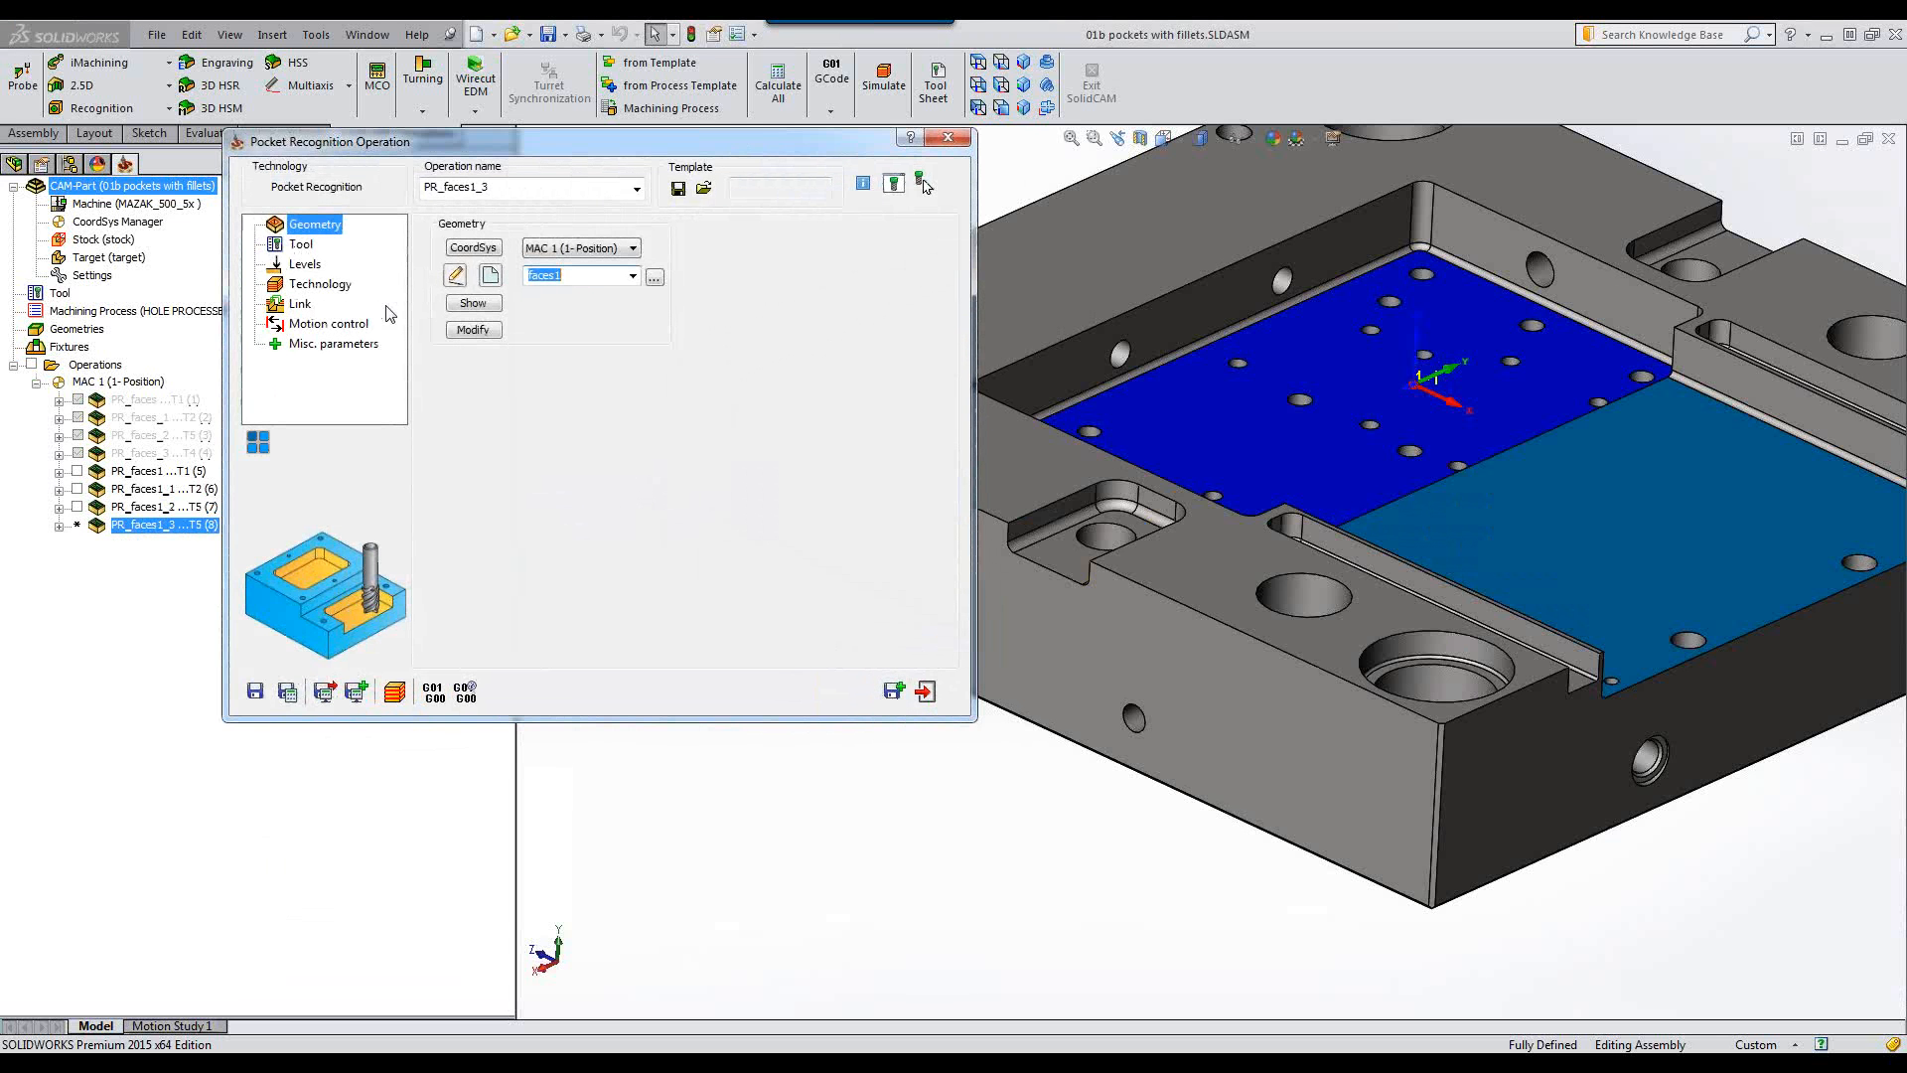
click(473, 330)
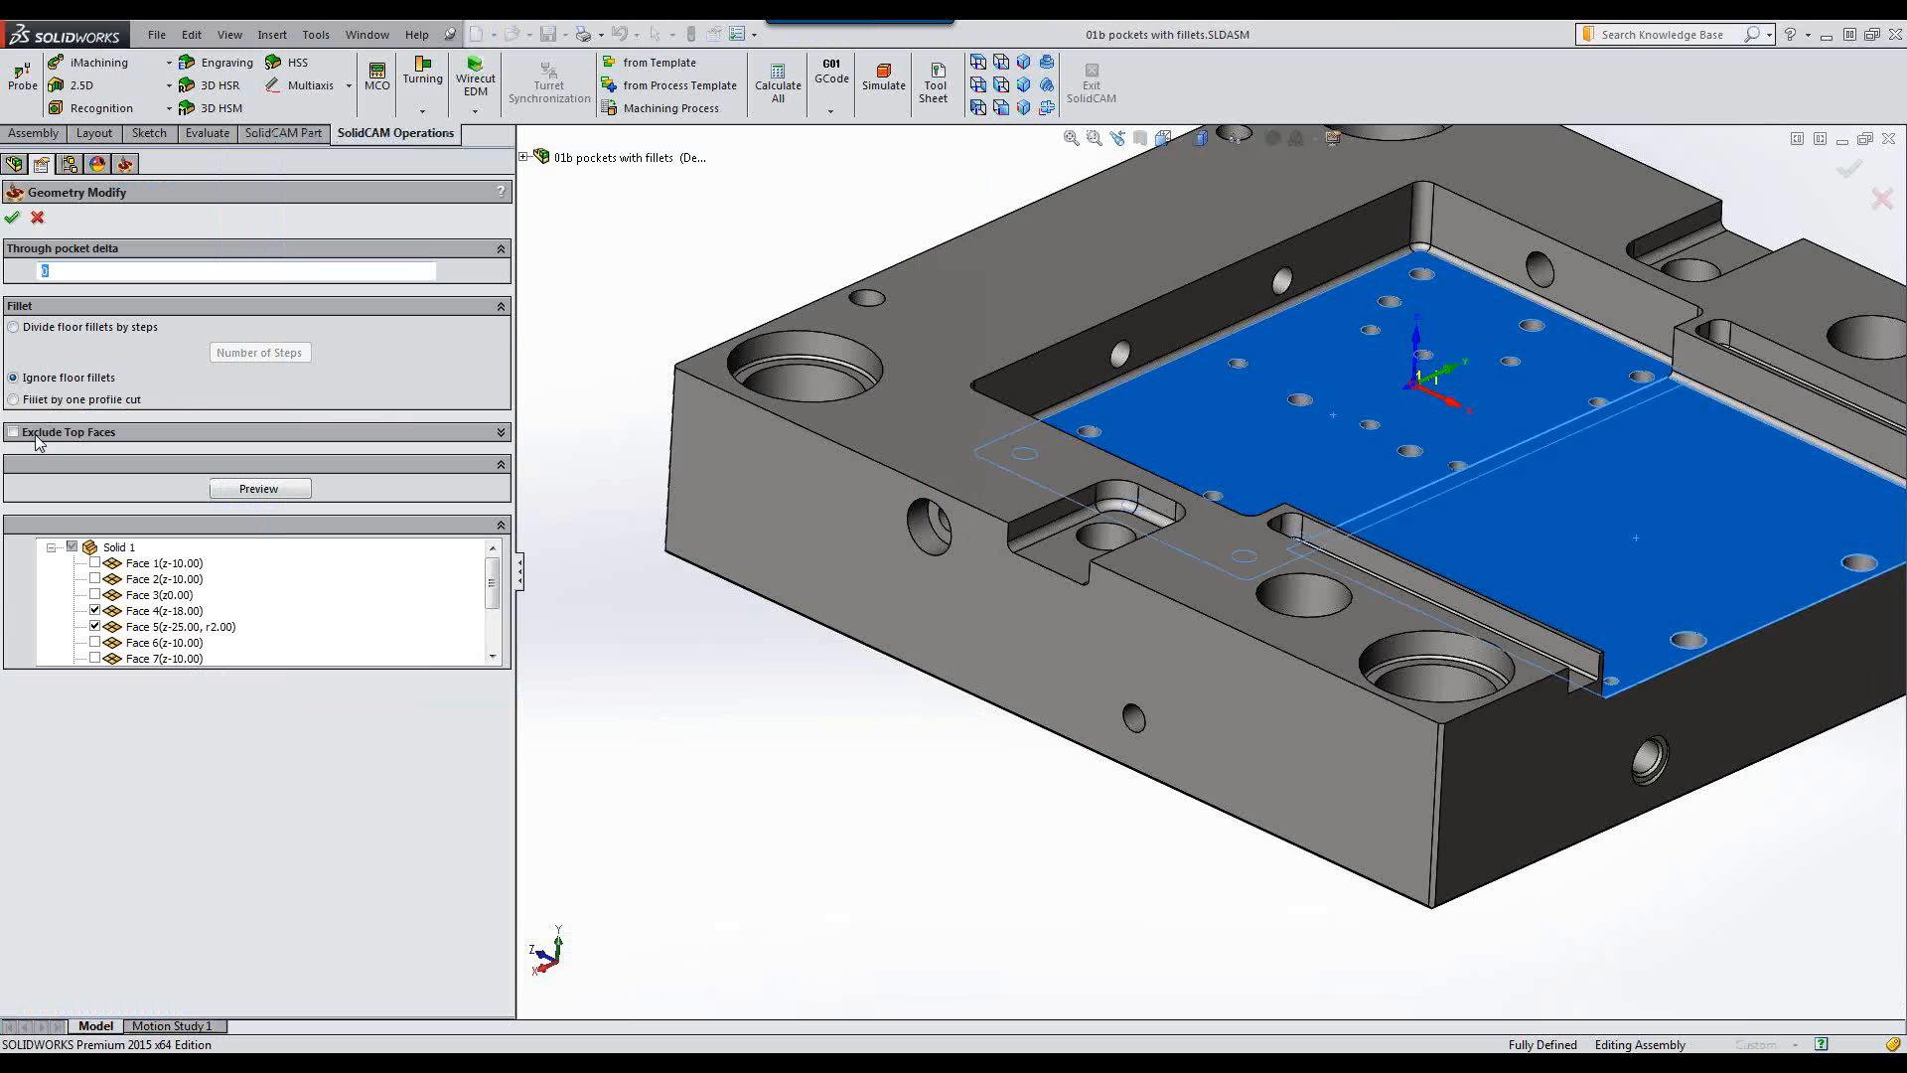
click(71, 546)
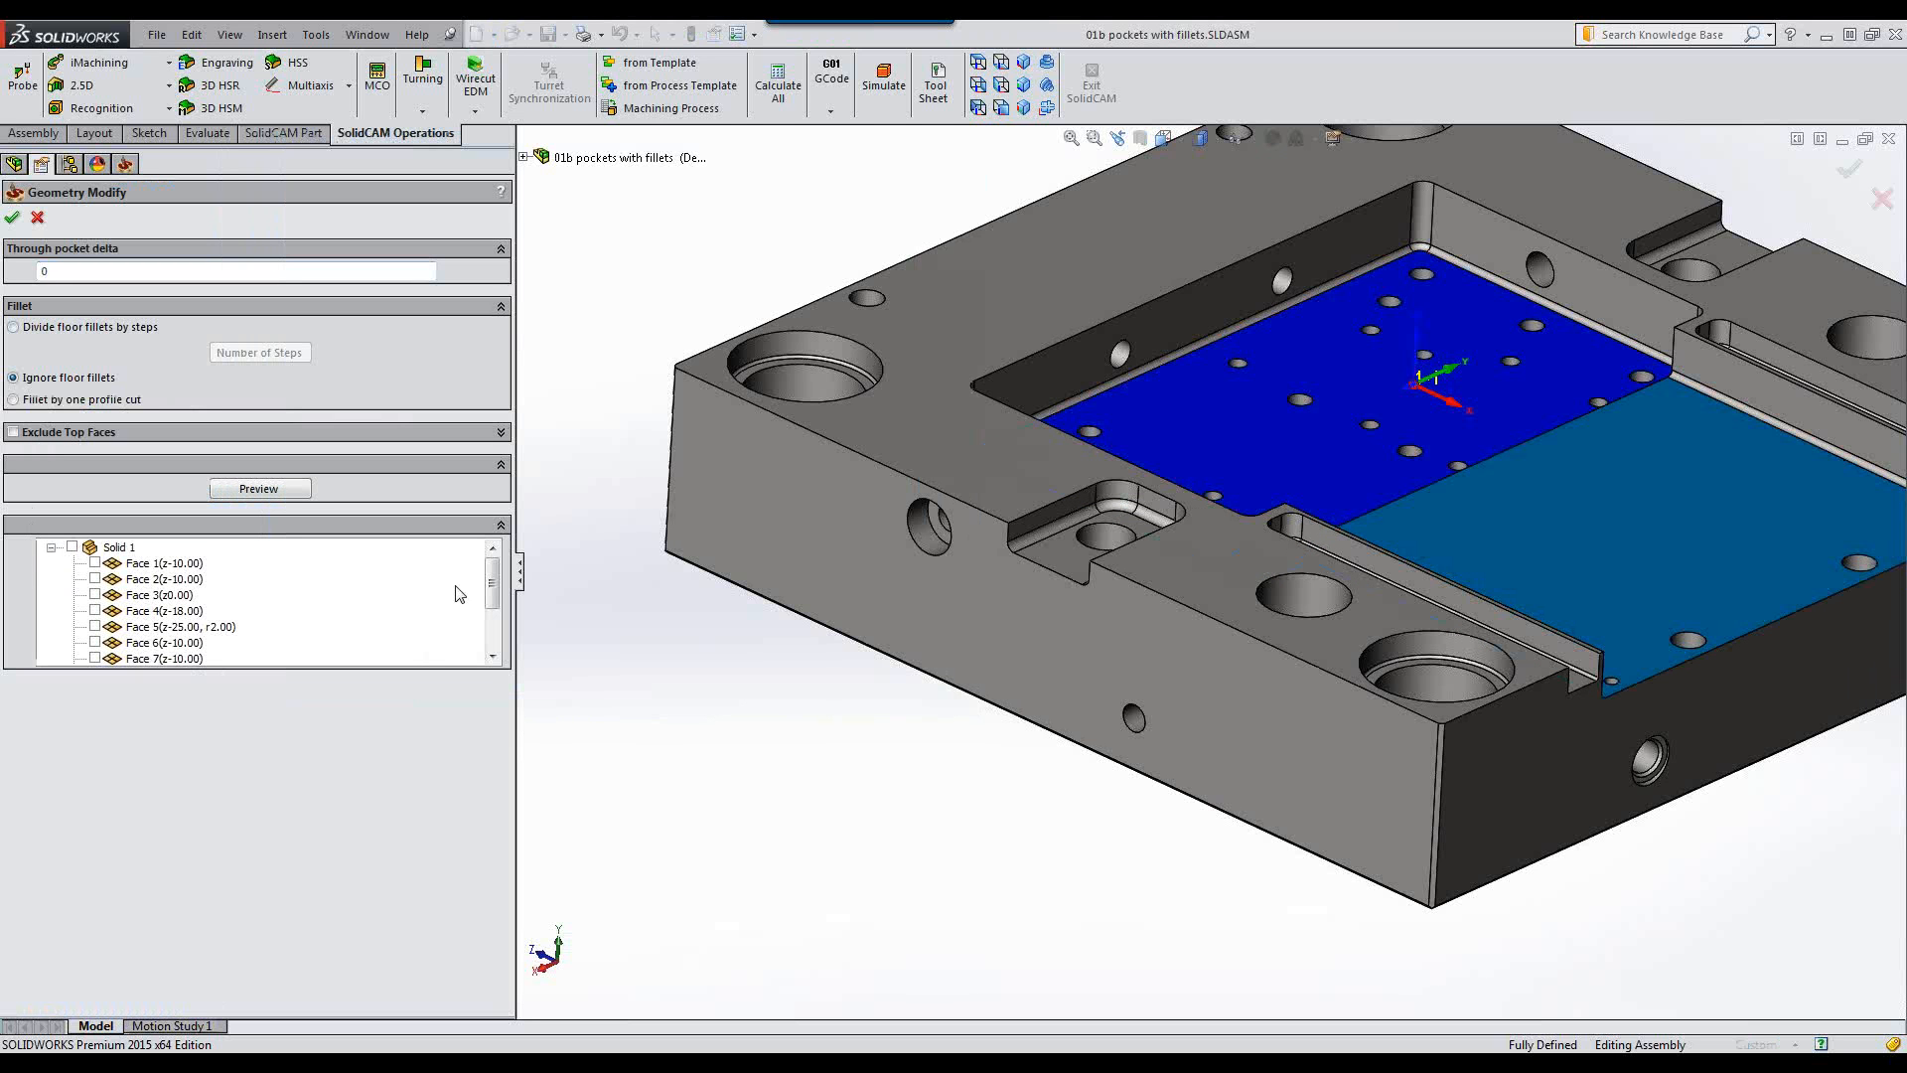
drag(495, 569, 98, 700)
drag(486, 586, 487, 637)
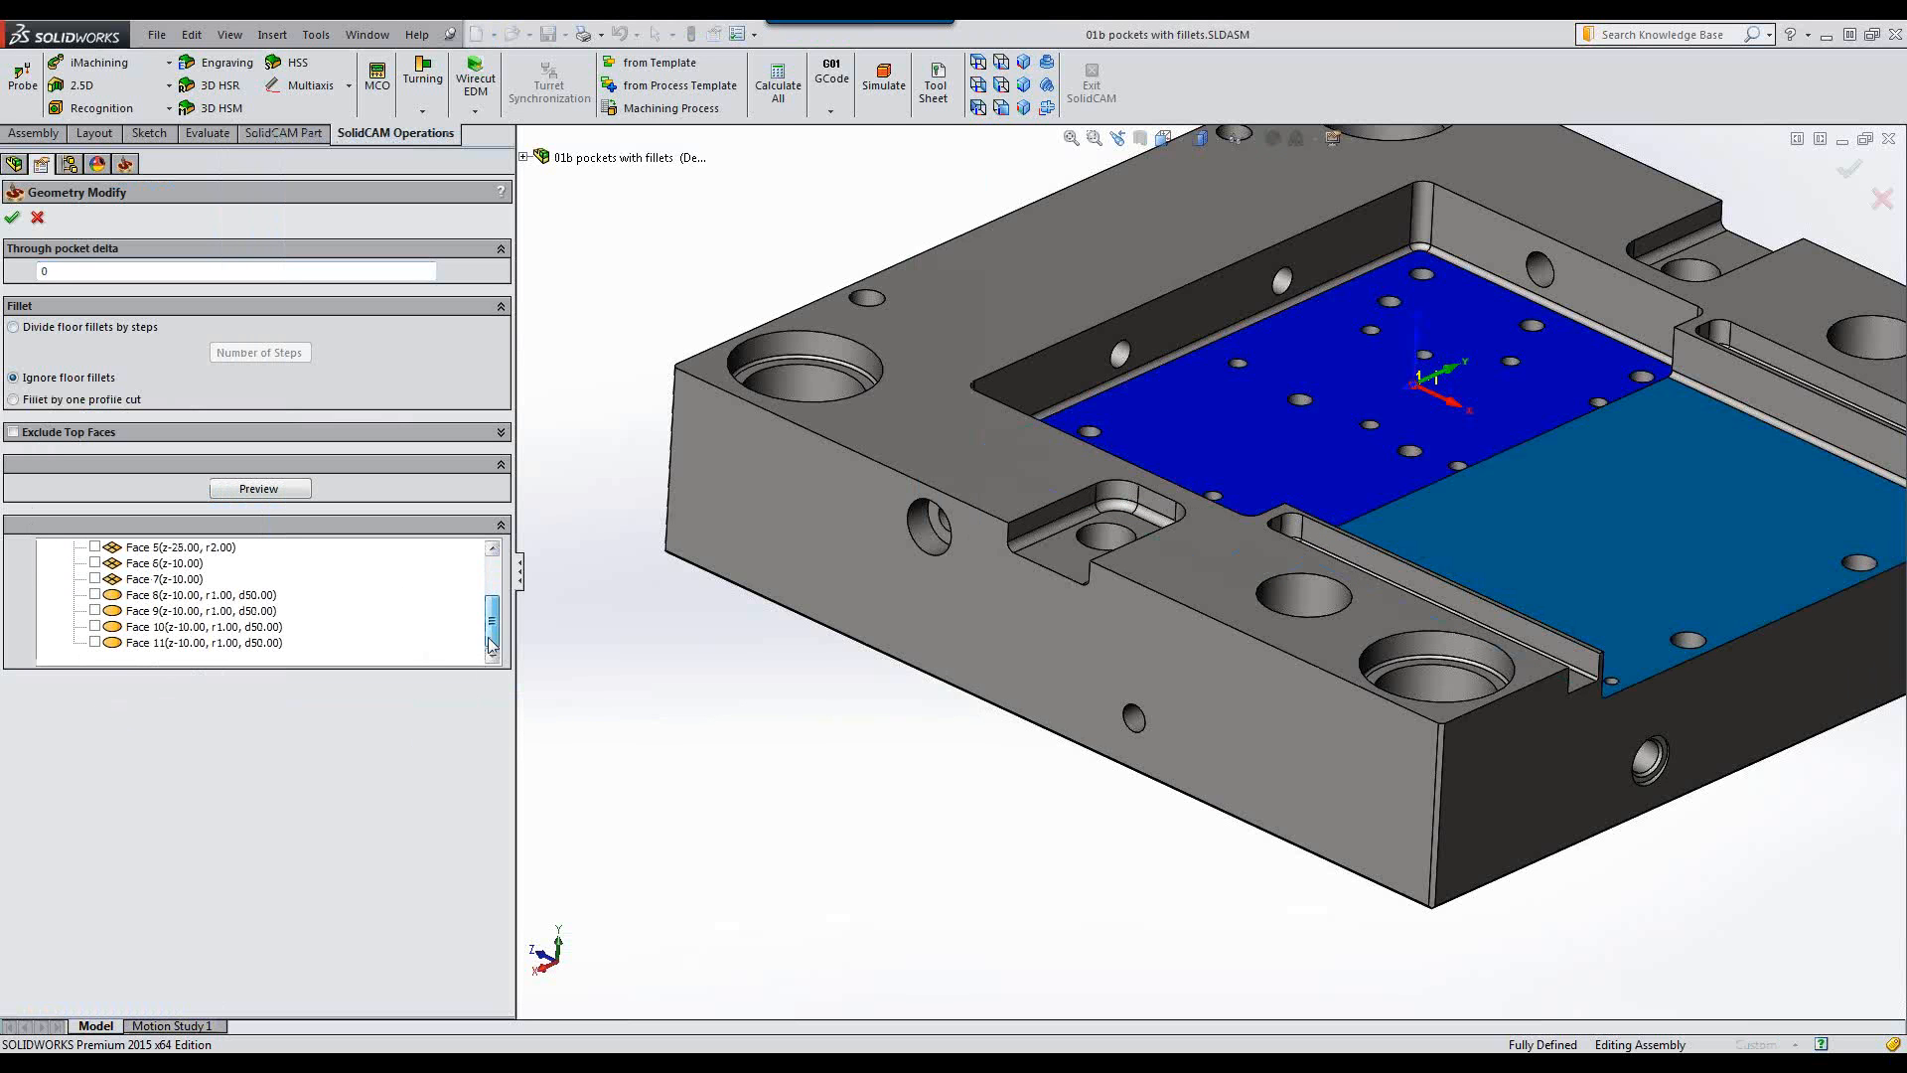
click(95, 642)
click(95, 626)
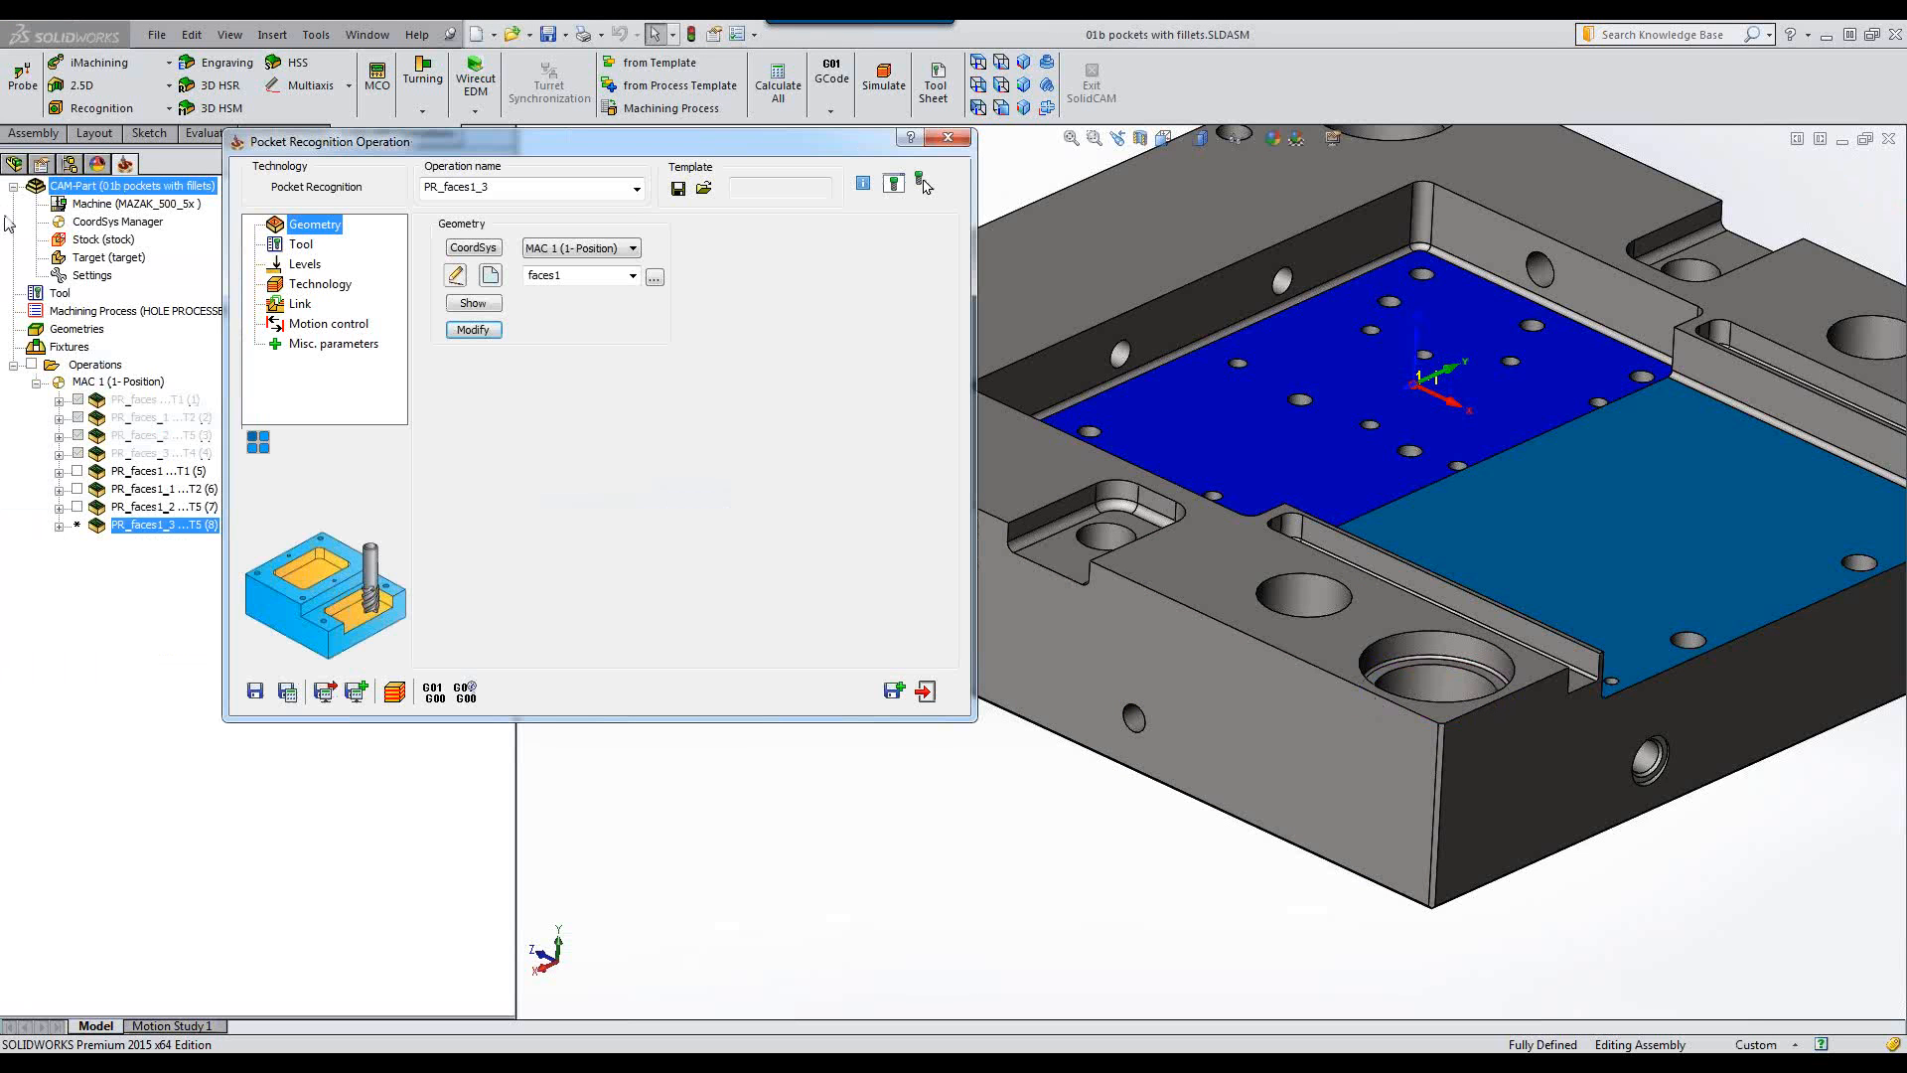
Assign tool 4, the 6 mm end mill with 1 mm corner radius, to the circular pocket operation, and save and calculate it.
click(301, 244)
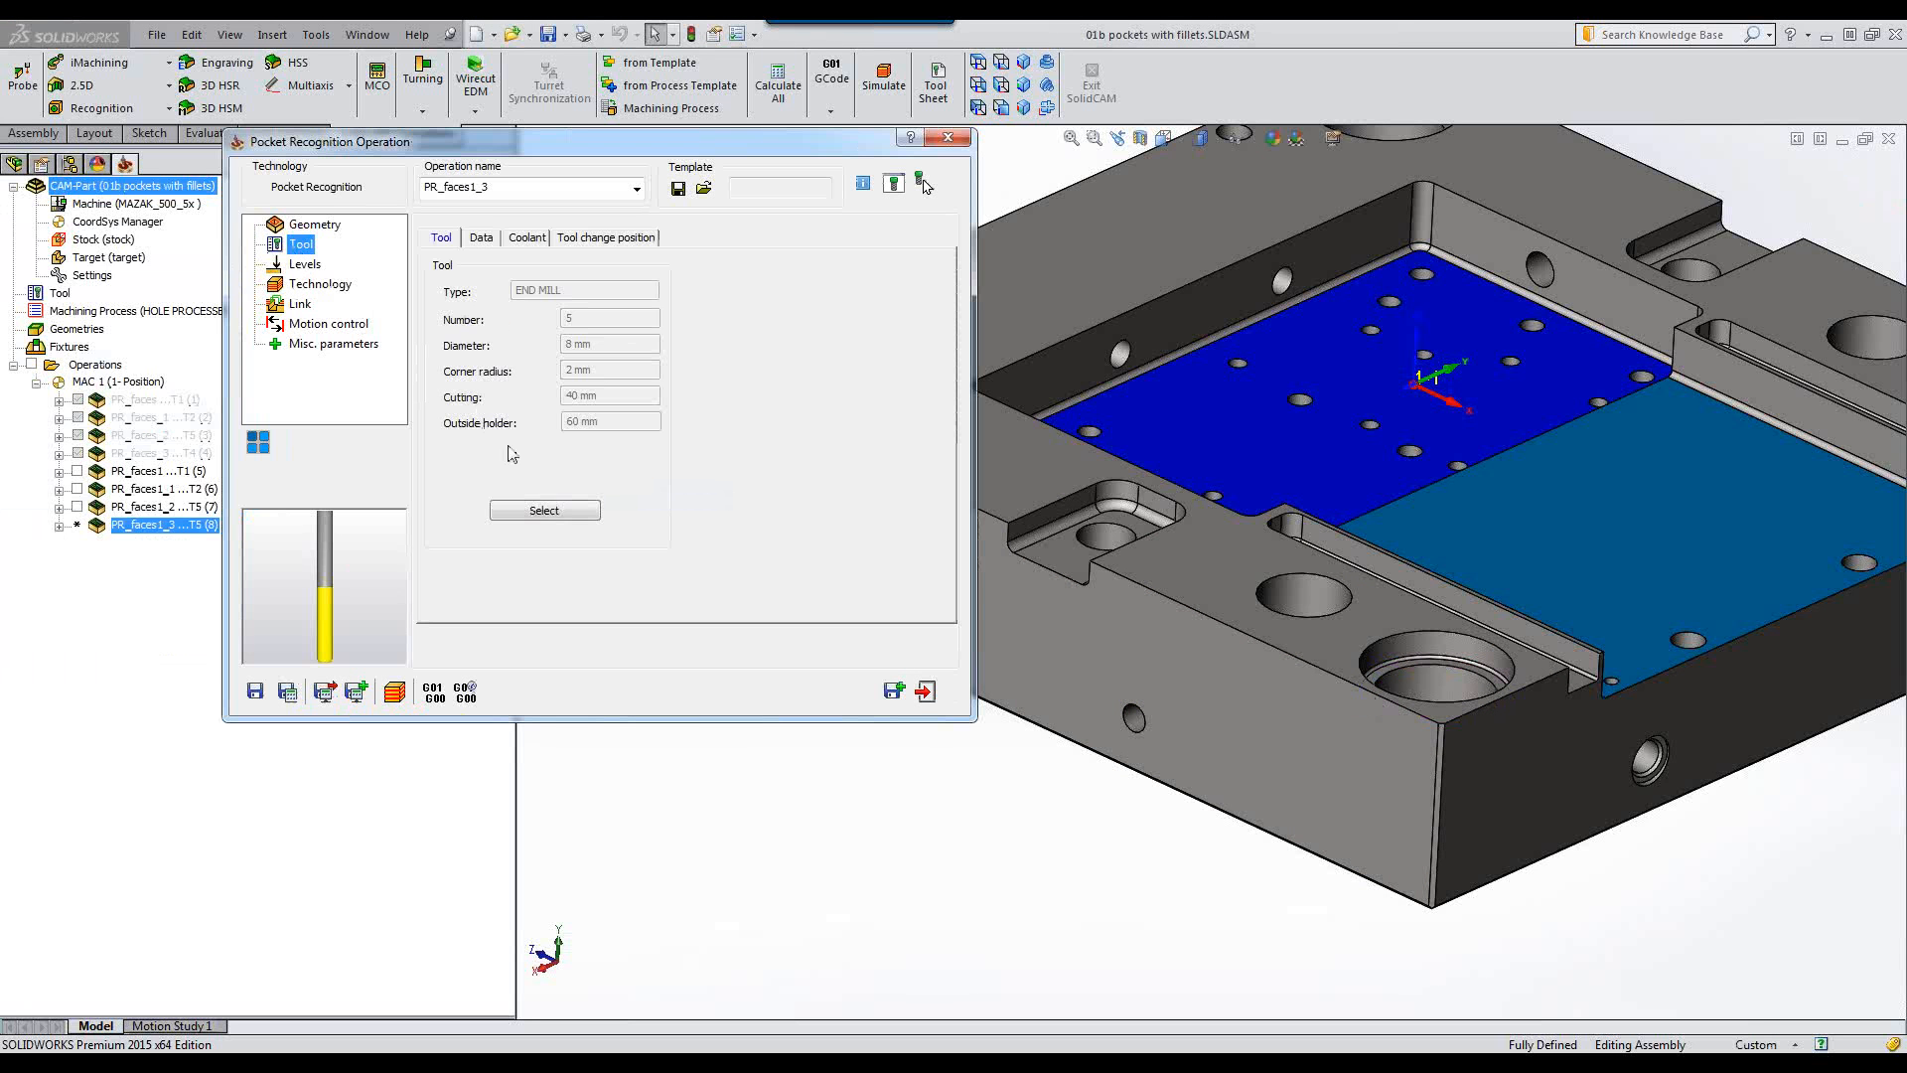
click(544, 510)
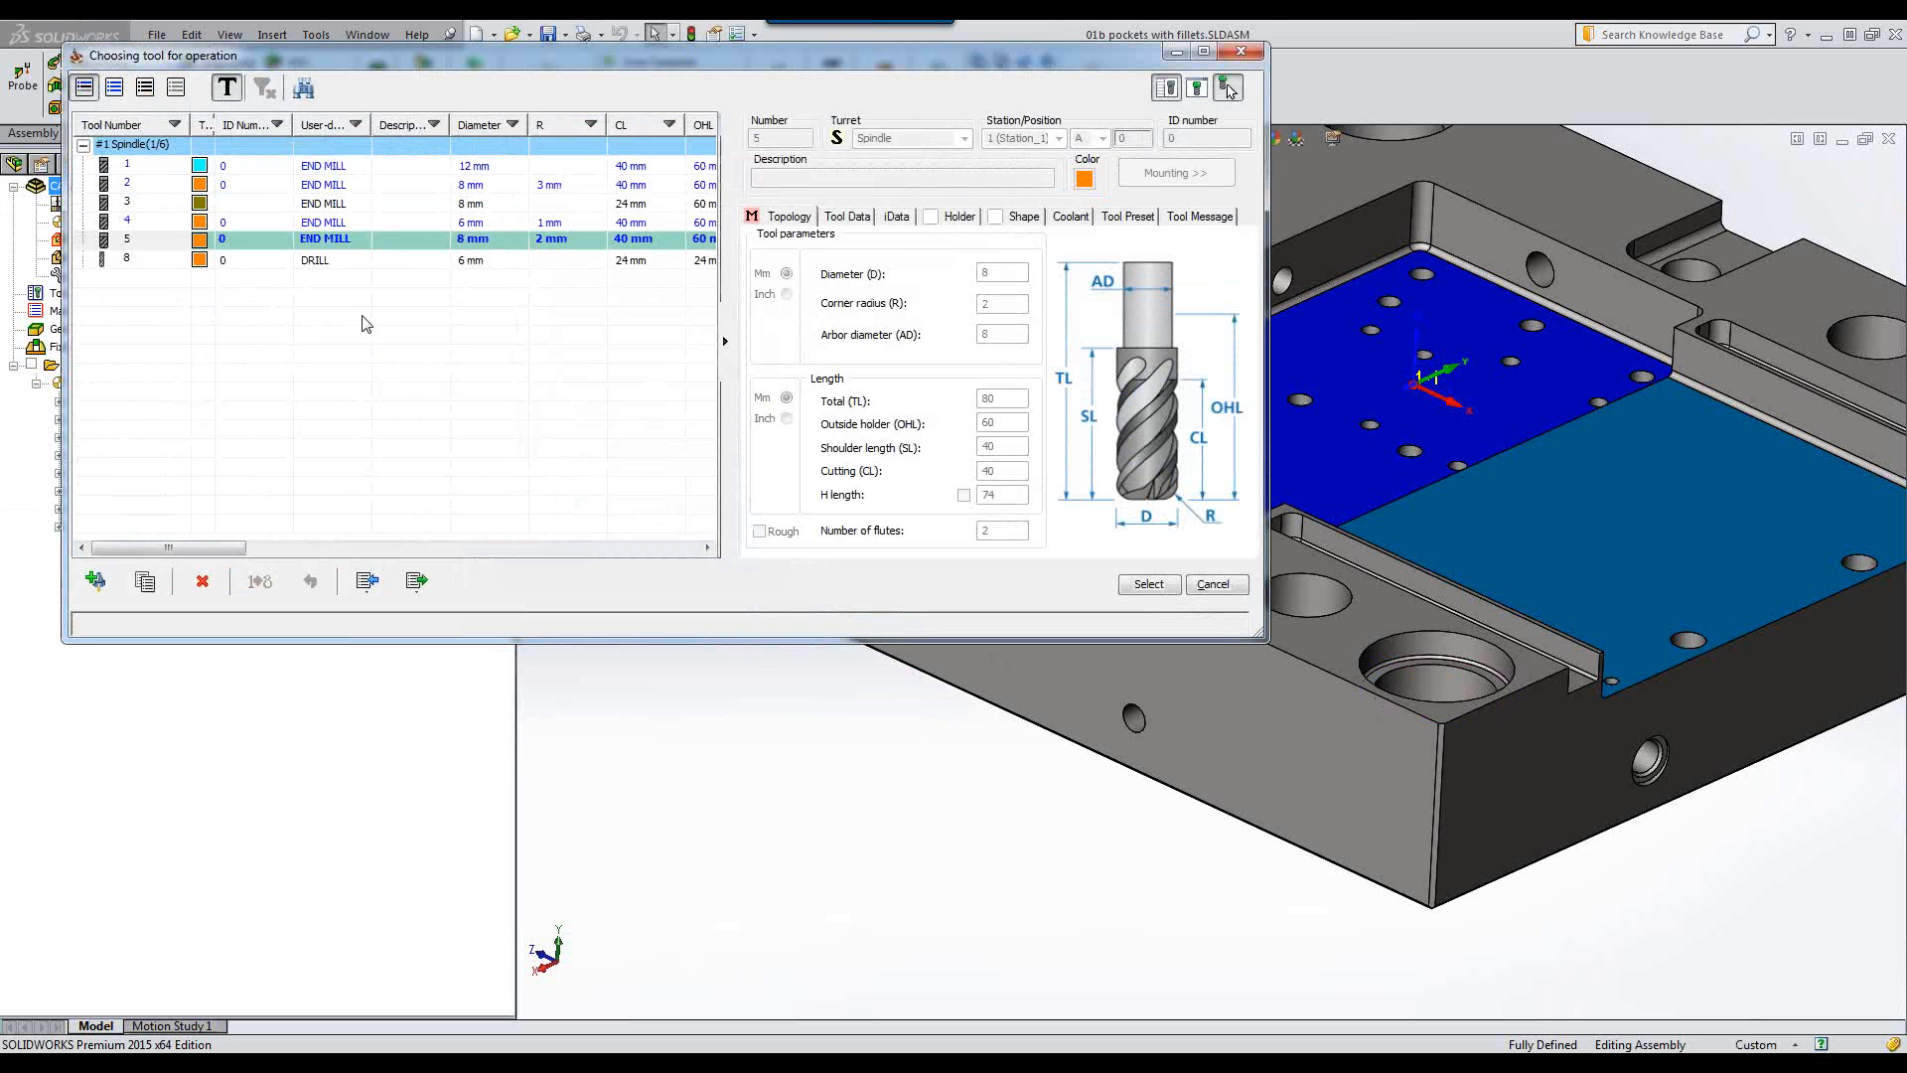
click(386, 221)
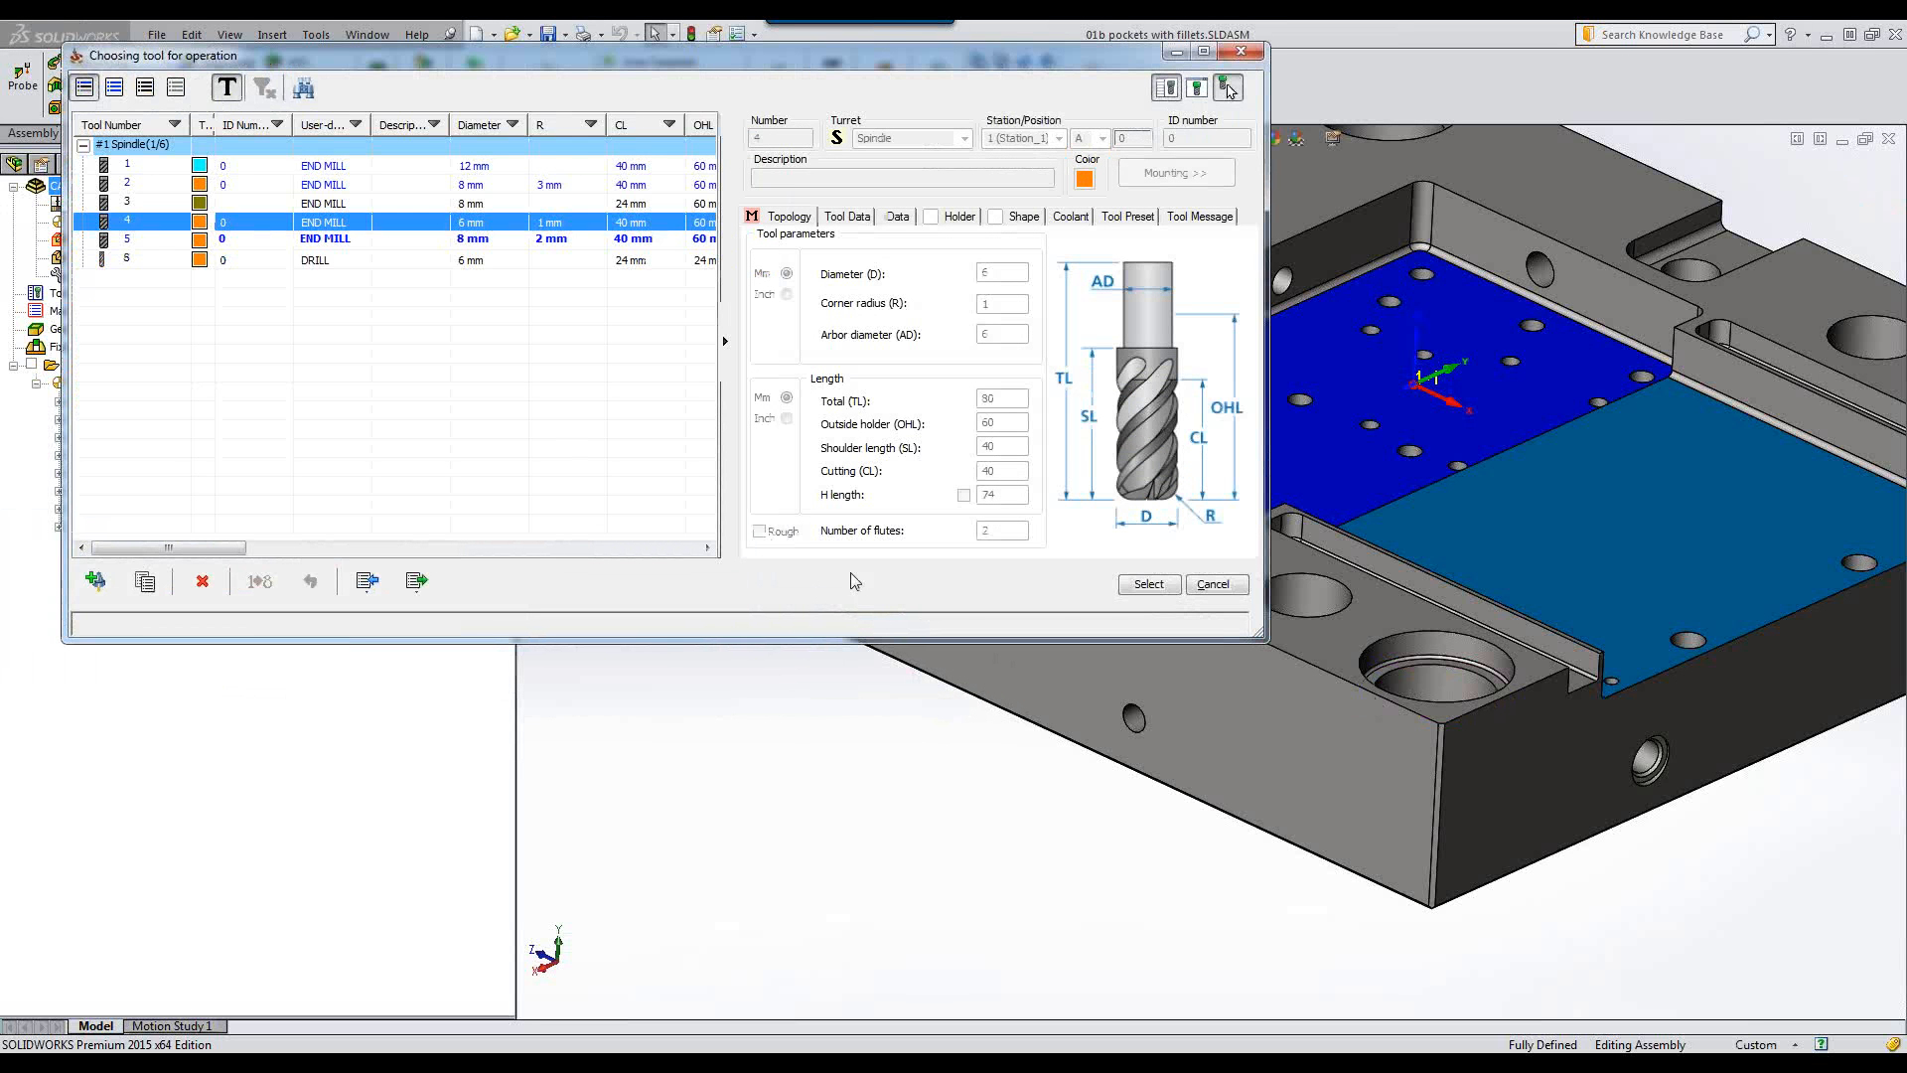
click(1153, 586)
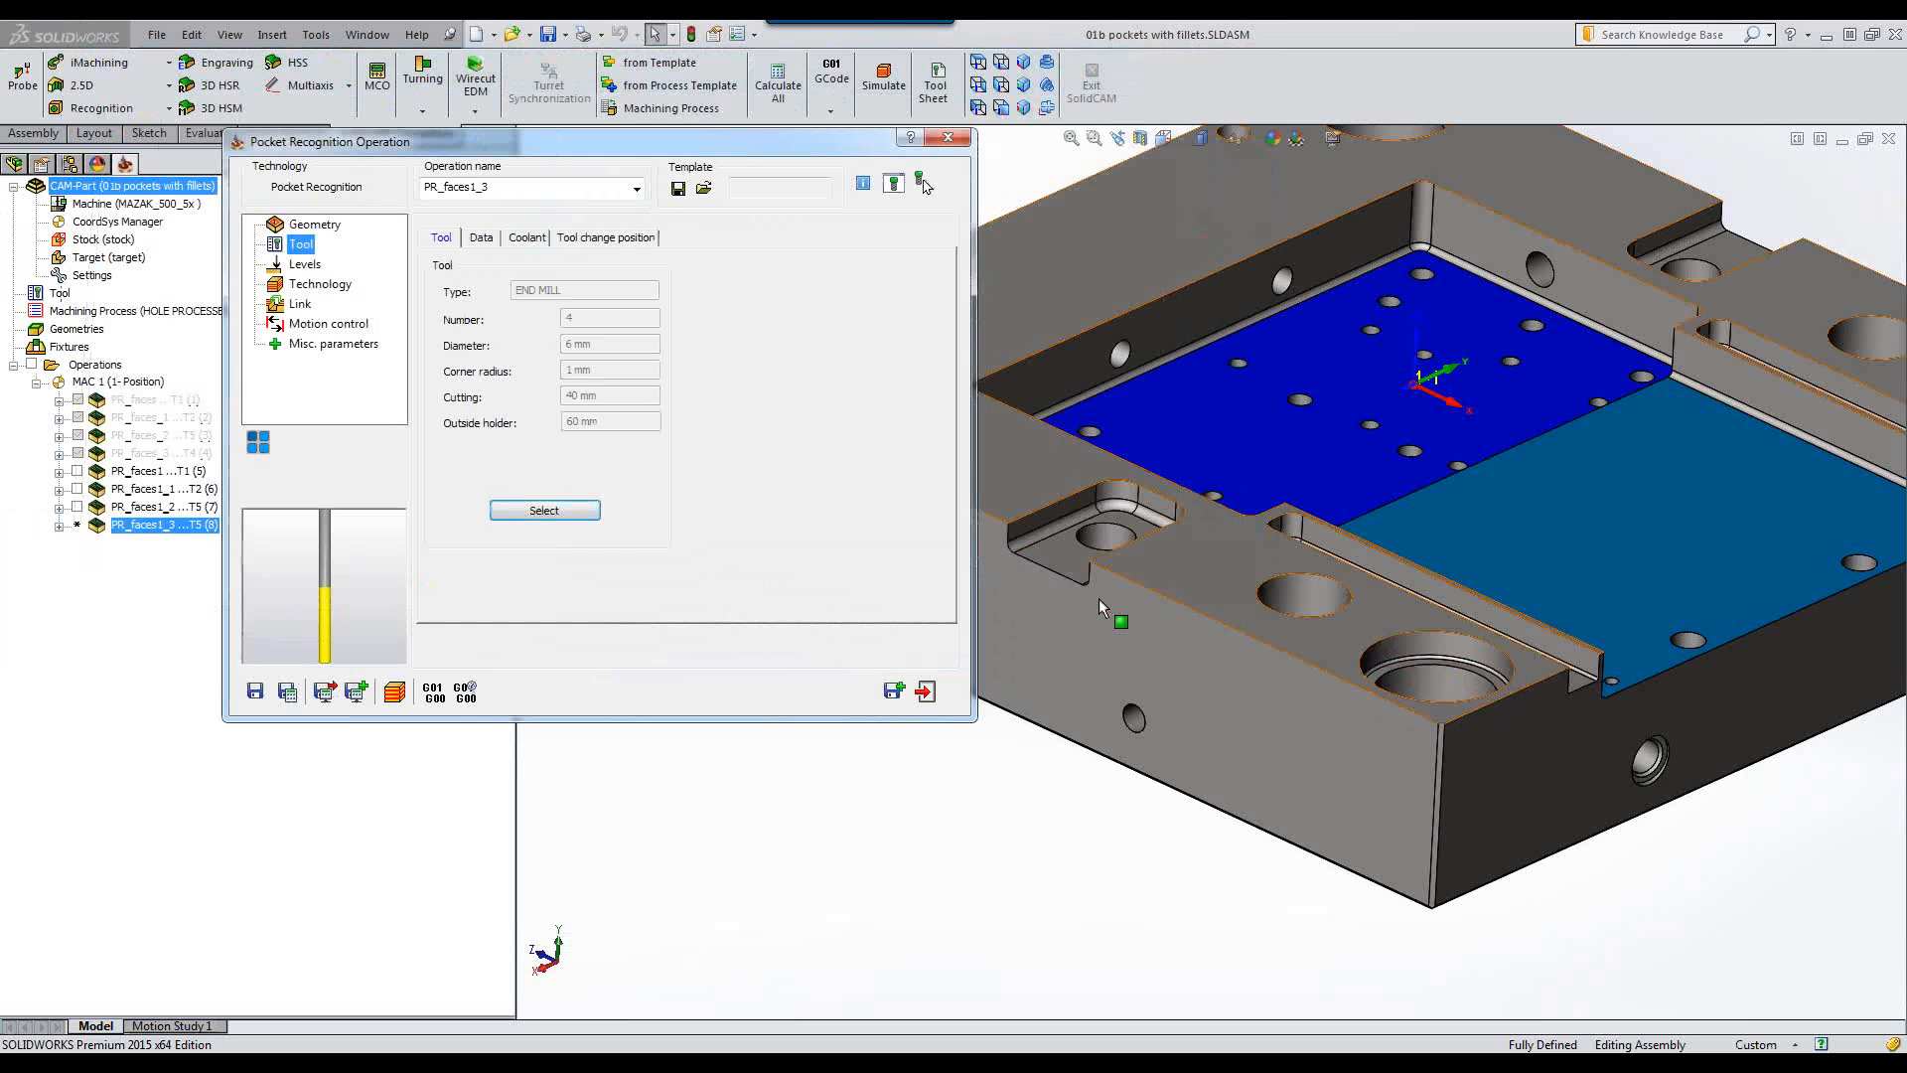
click(287, 691)
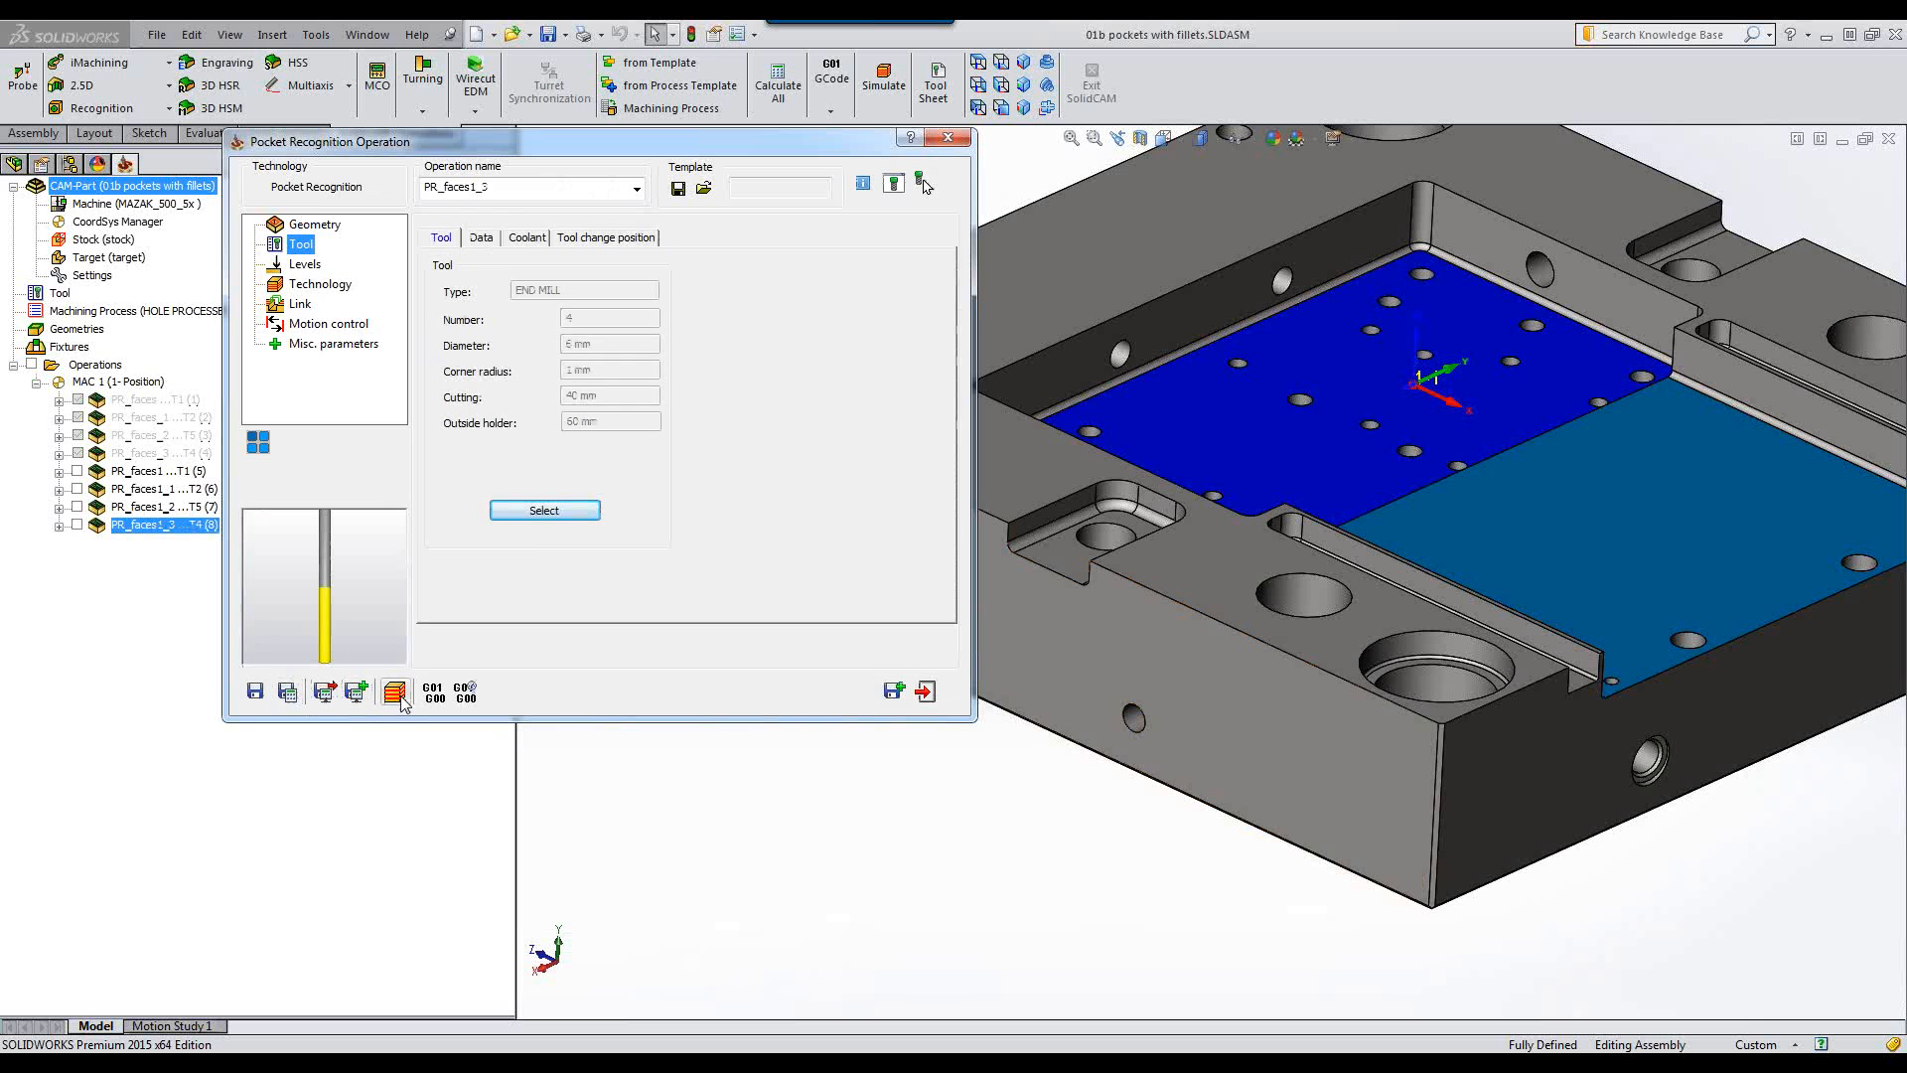
Simulate the circular pocket operation in SolidVerify, check the round pockets' finished walls, and exit the simulation.
click(394, 691)
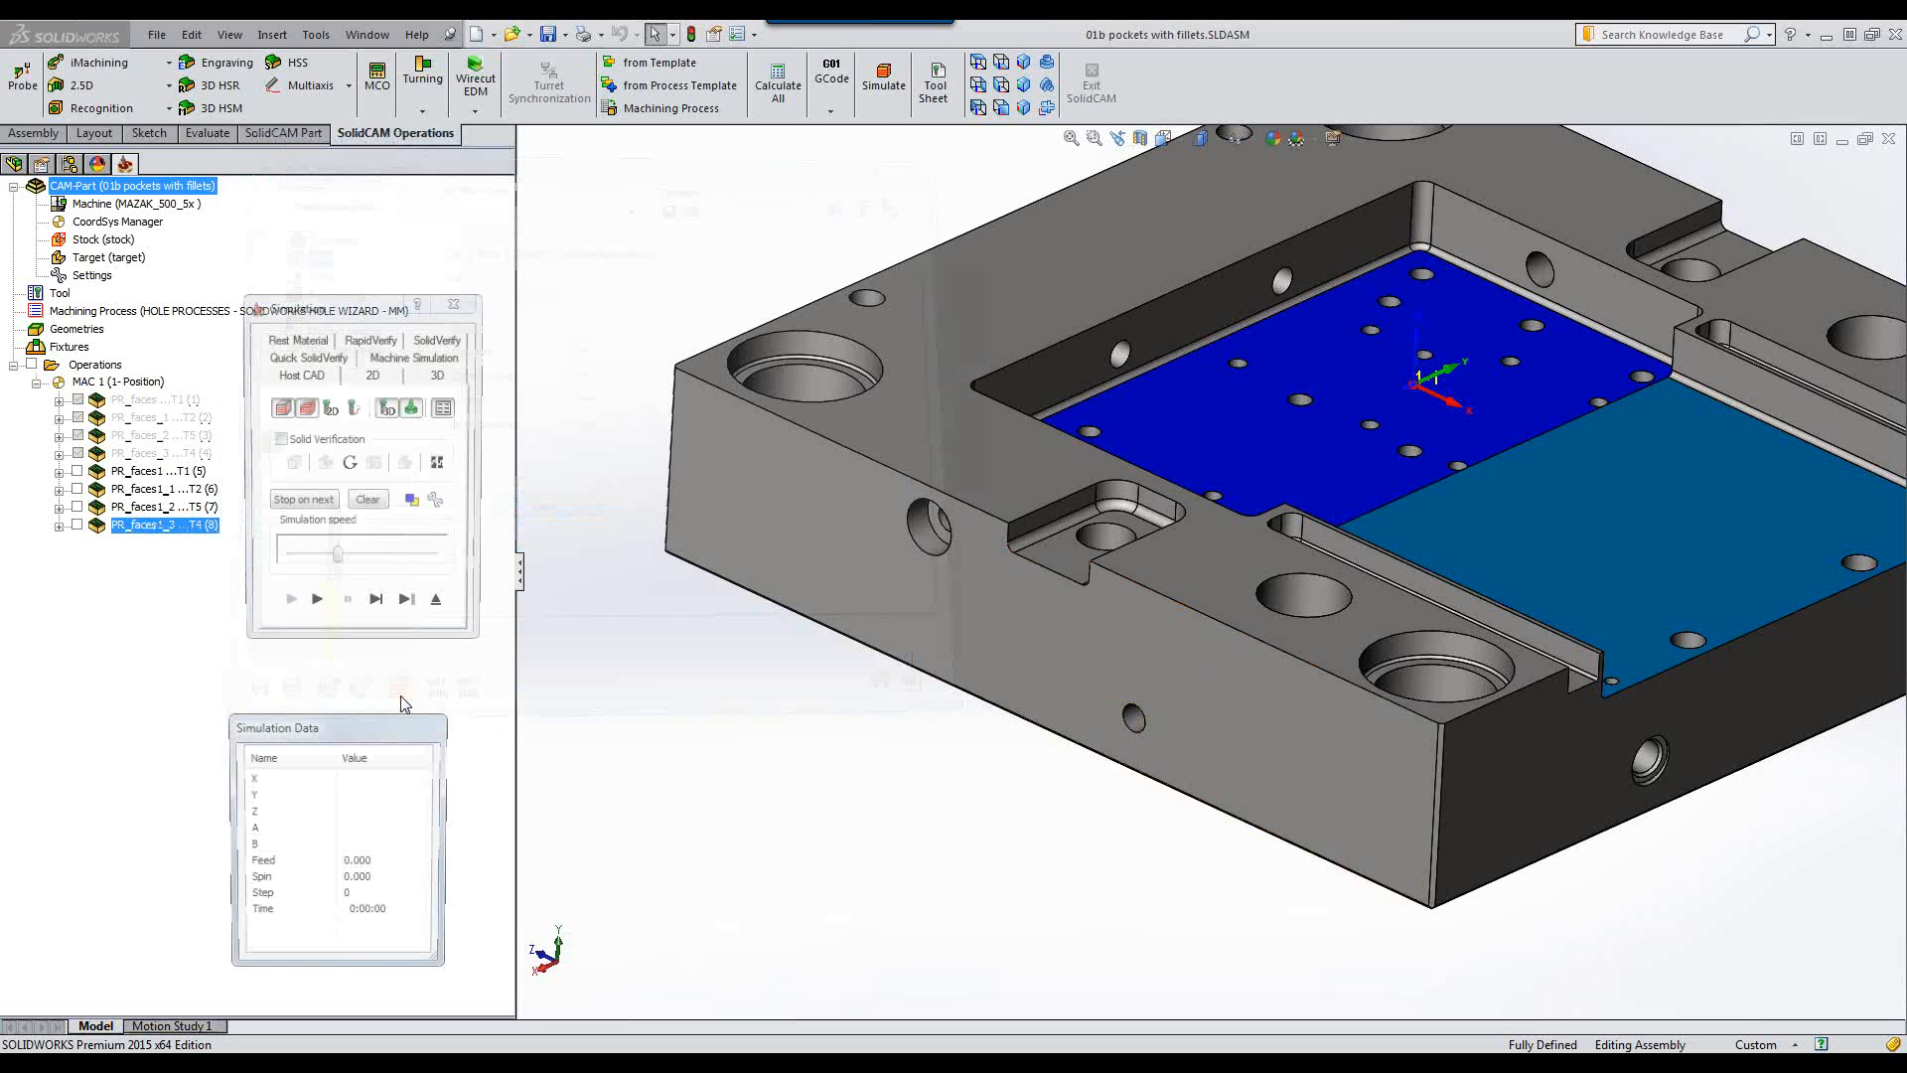
click(435, 339)
click(314, 608)
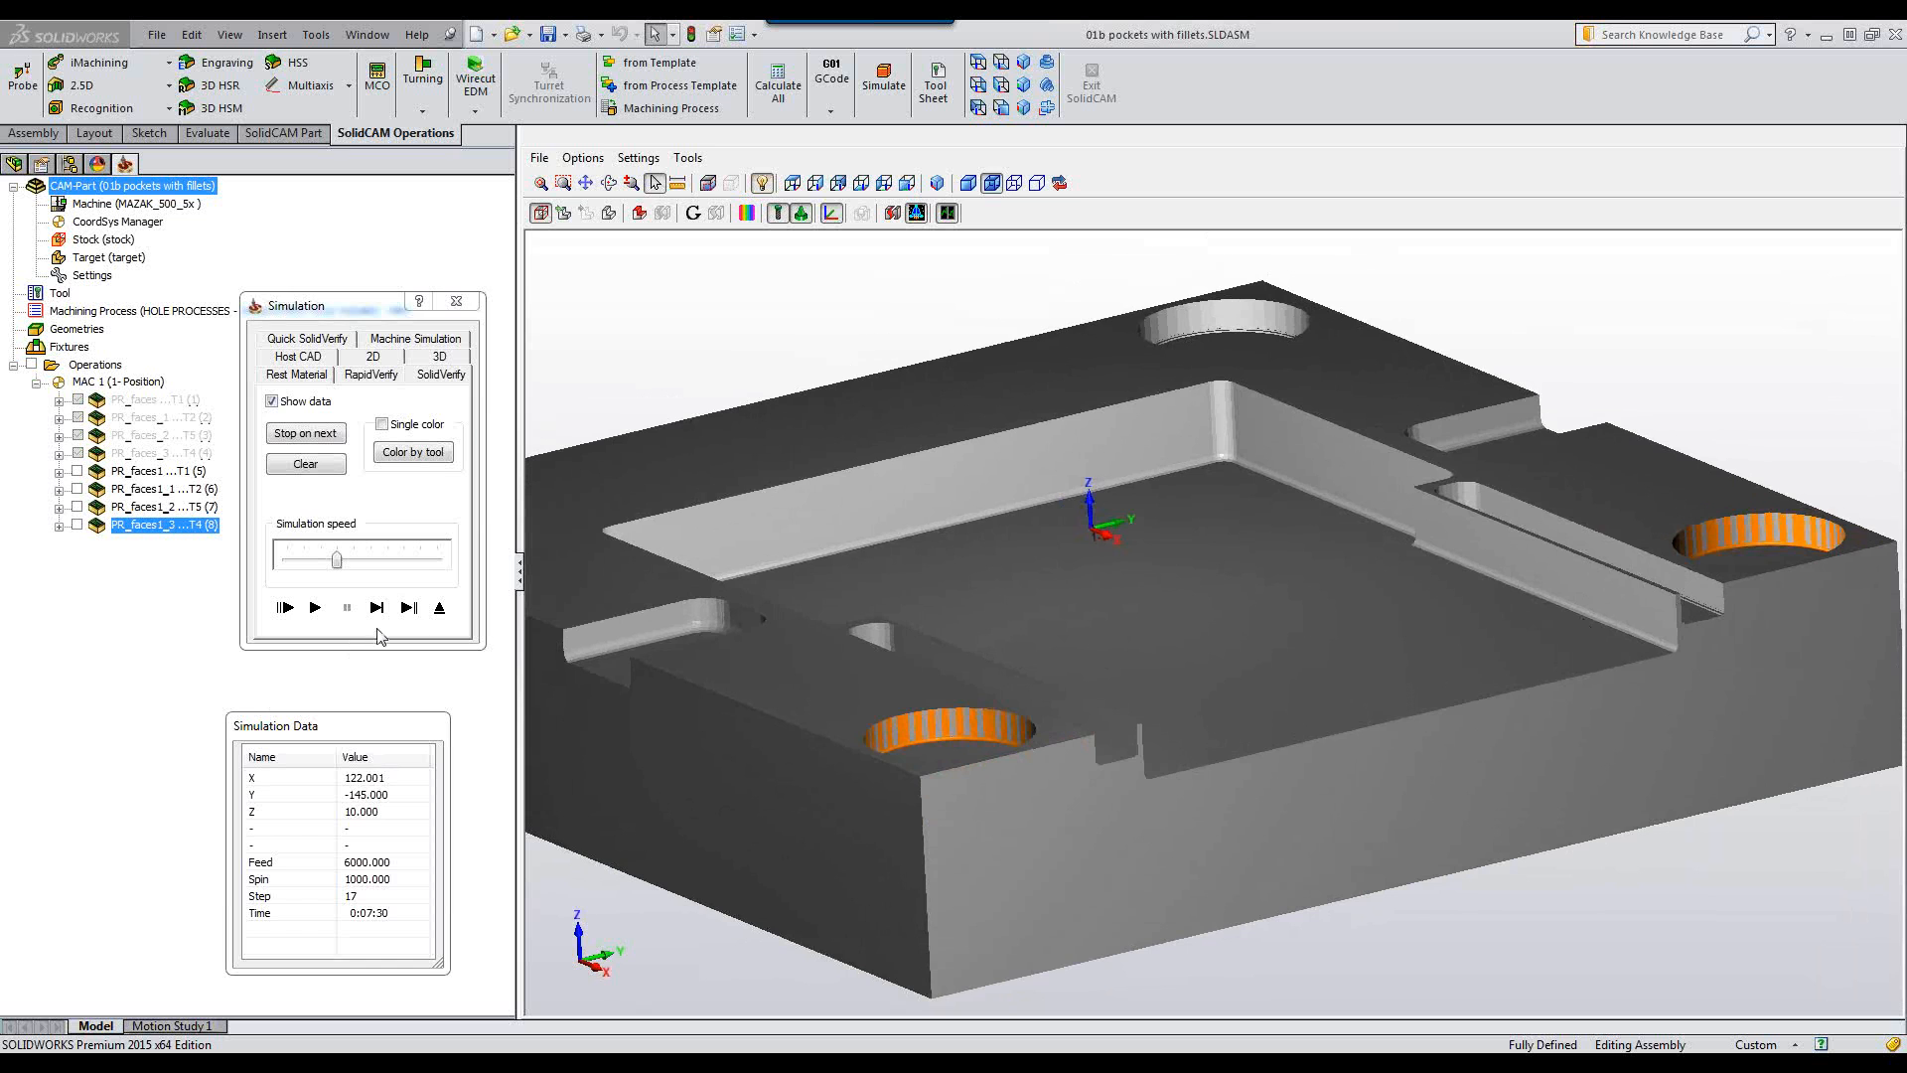
click(437, 607)
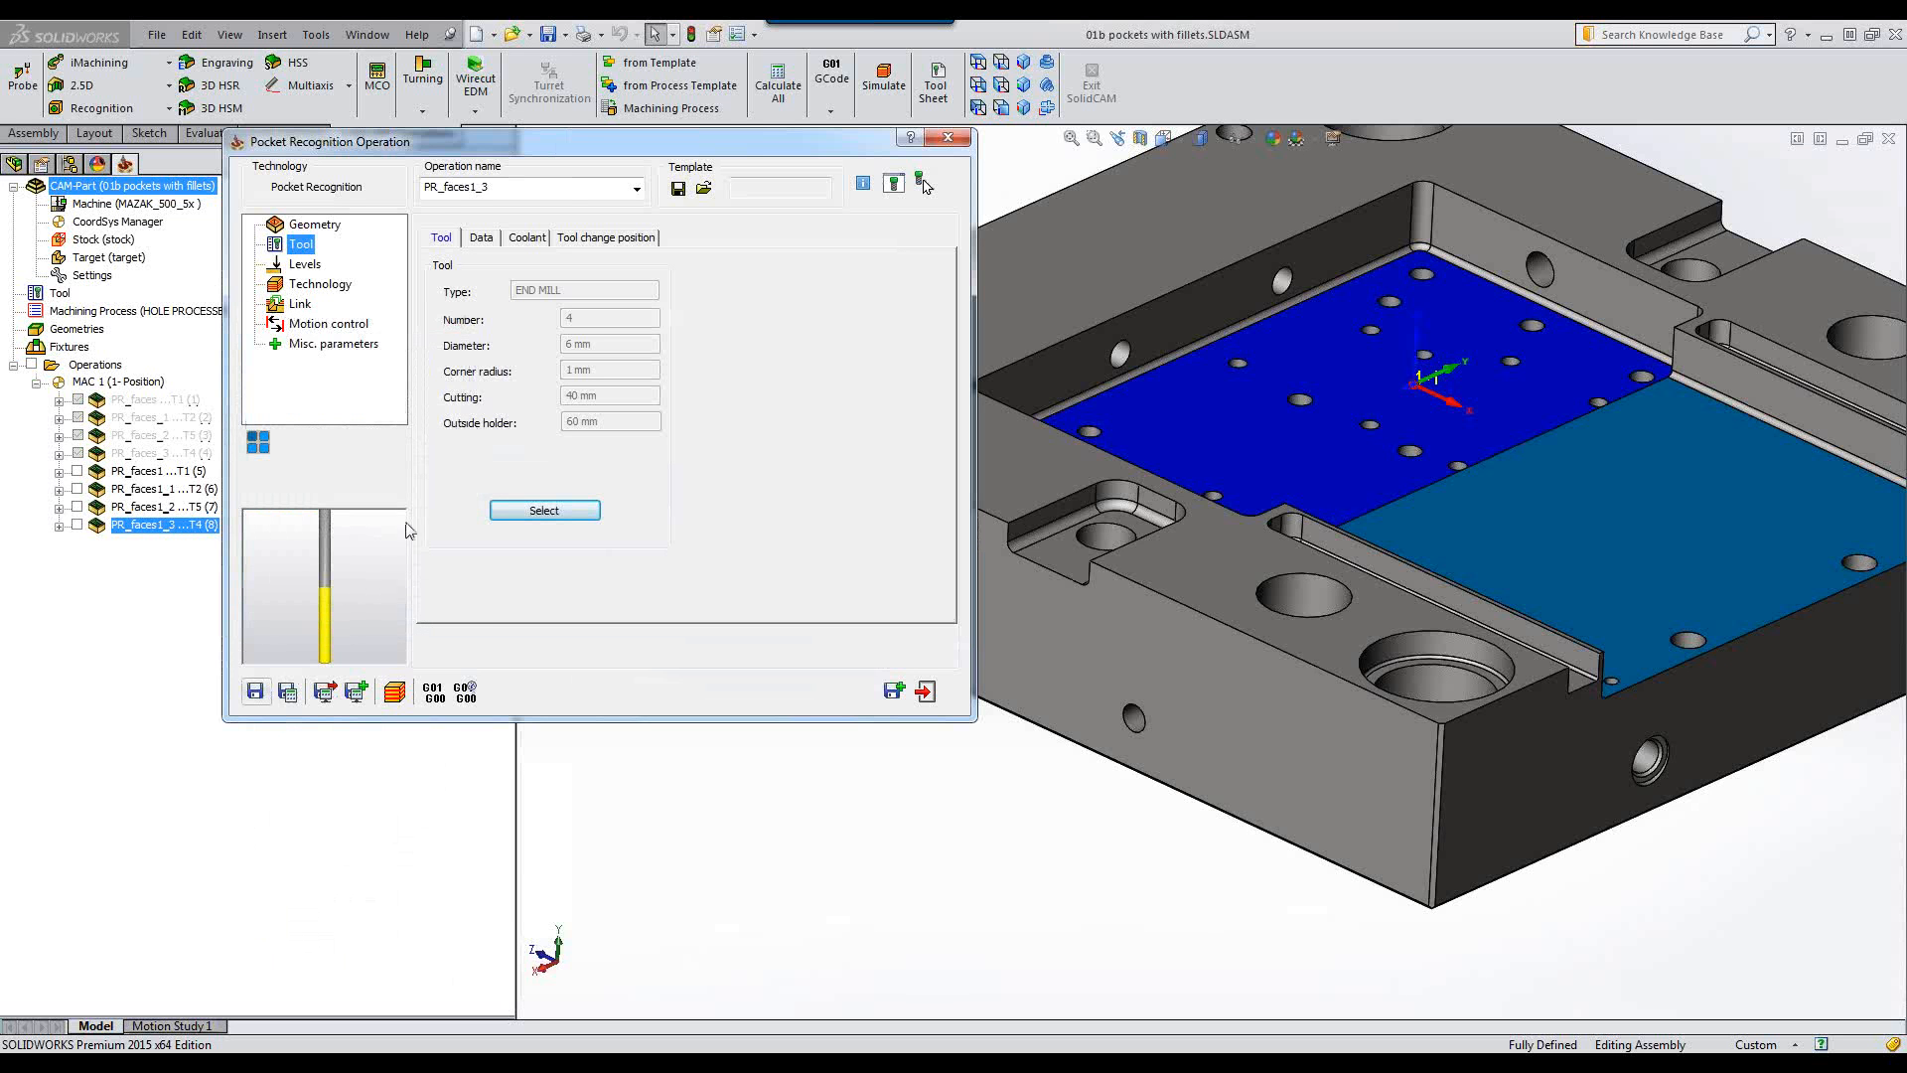
Open the geometry of pocket recognition operation PR_faces1_3 for modification and go to the last faces of Solid 1.
click(316, 226)
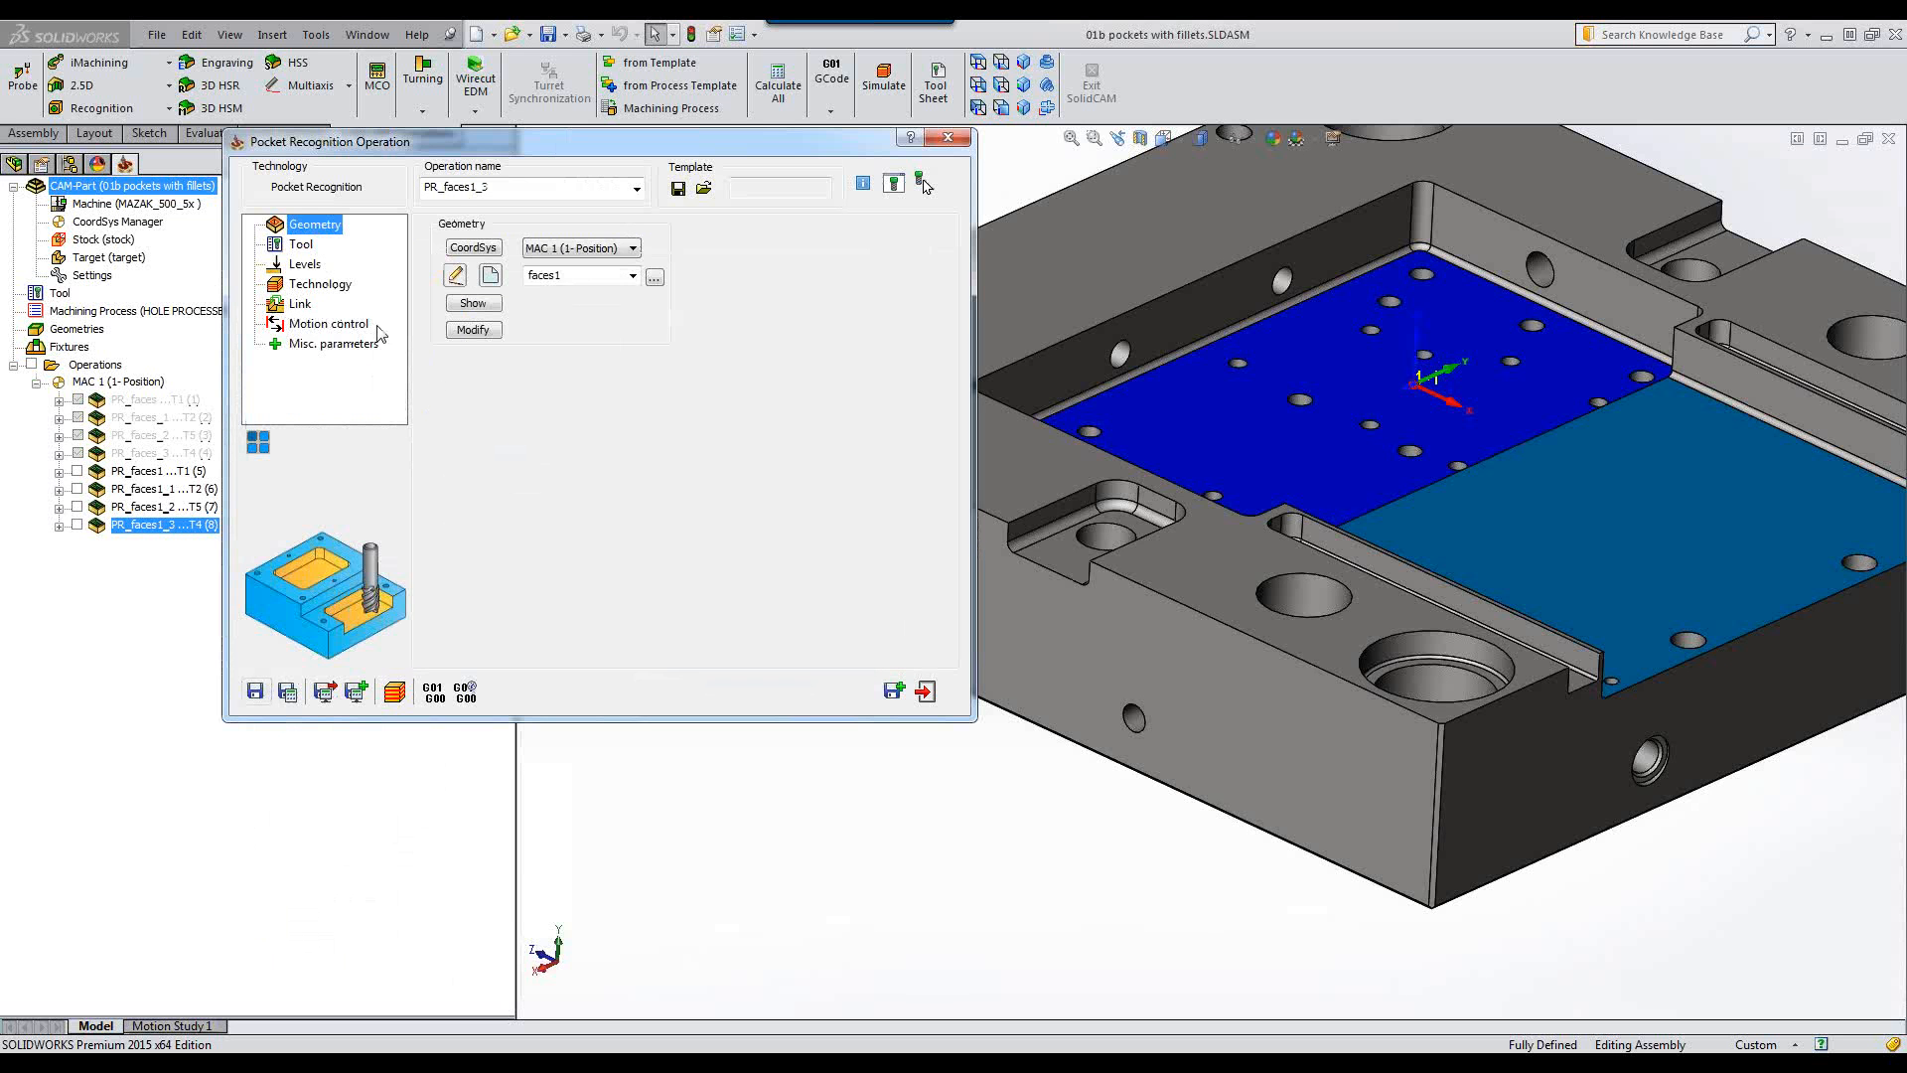
click(477, 333)
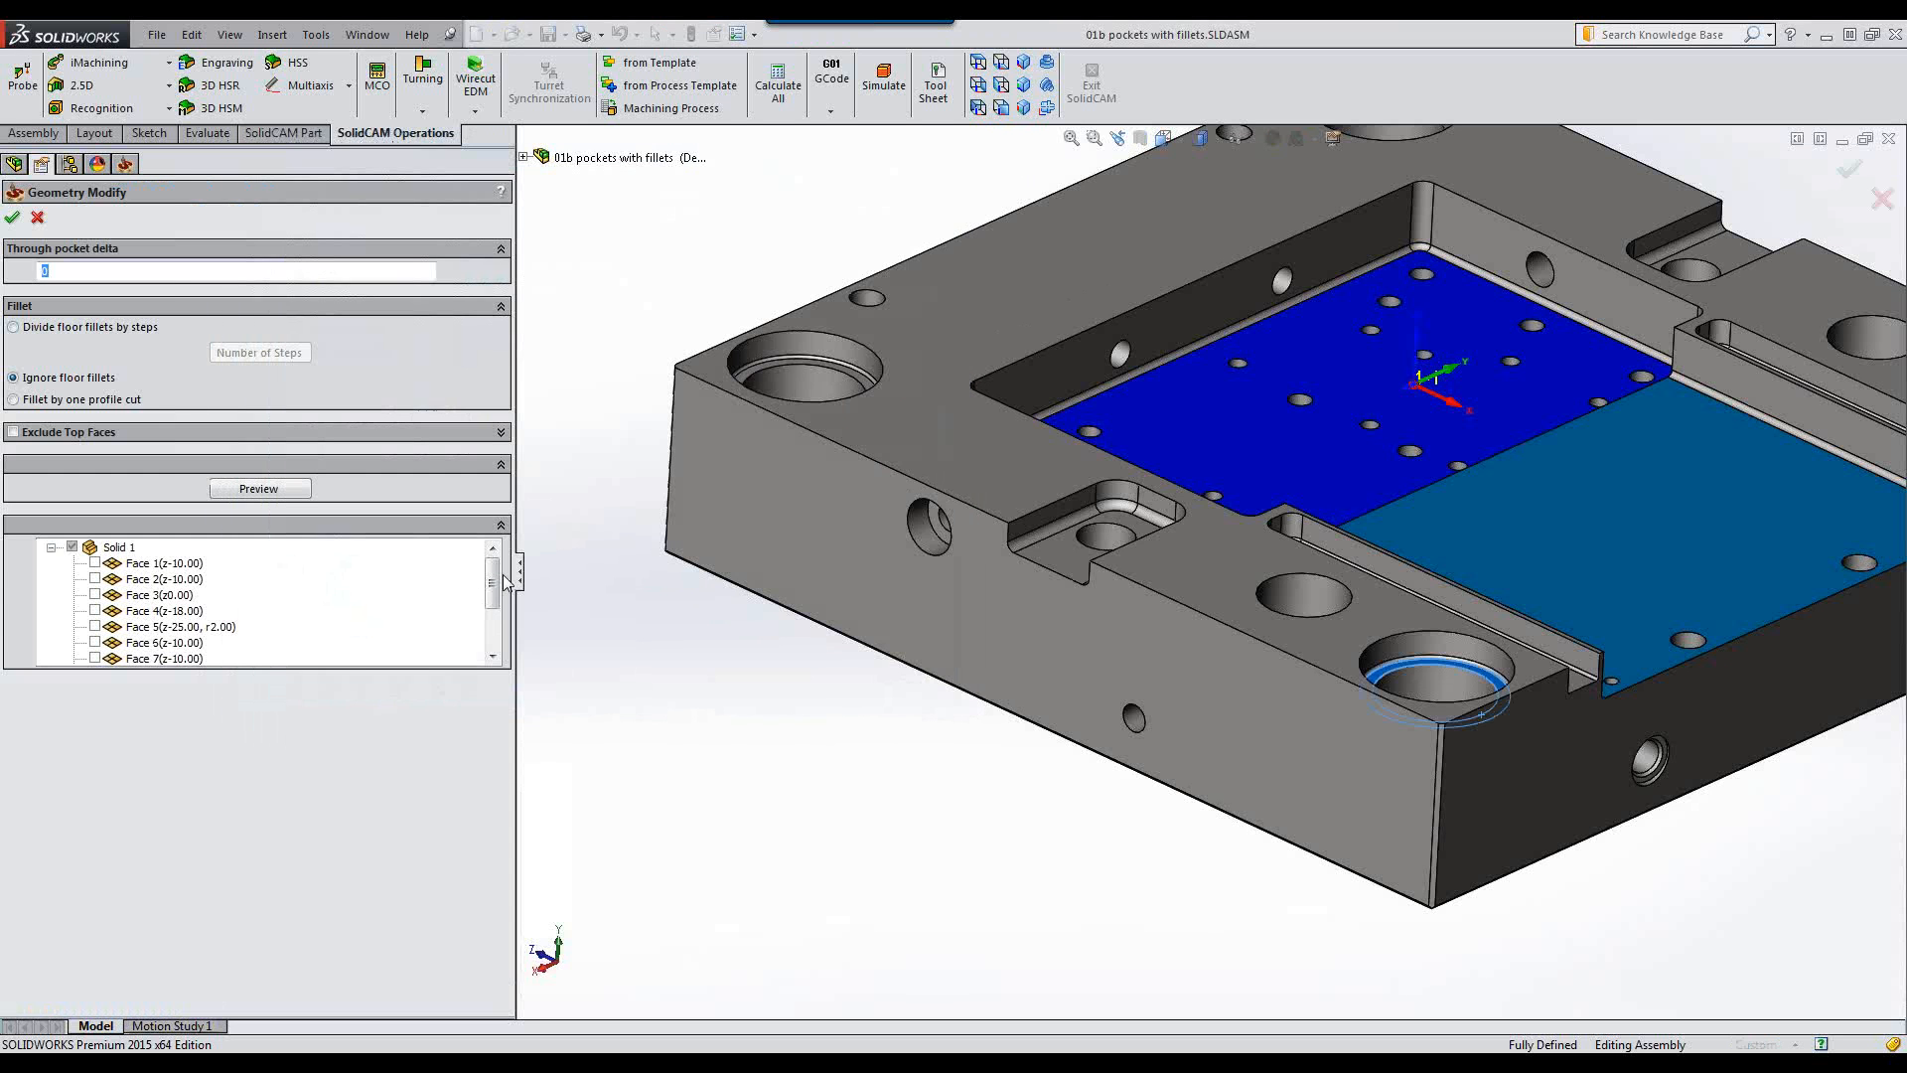
drag(494, 583, 489, 647)
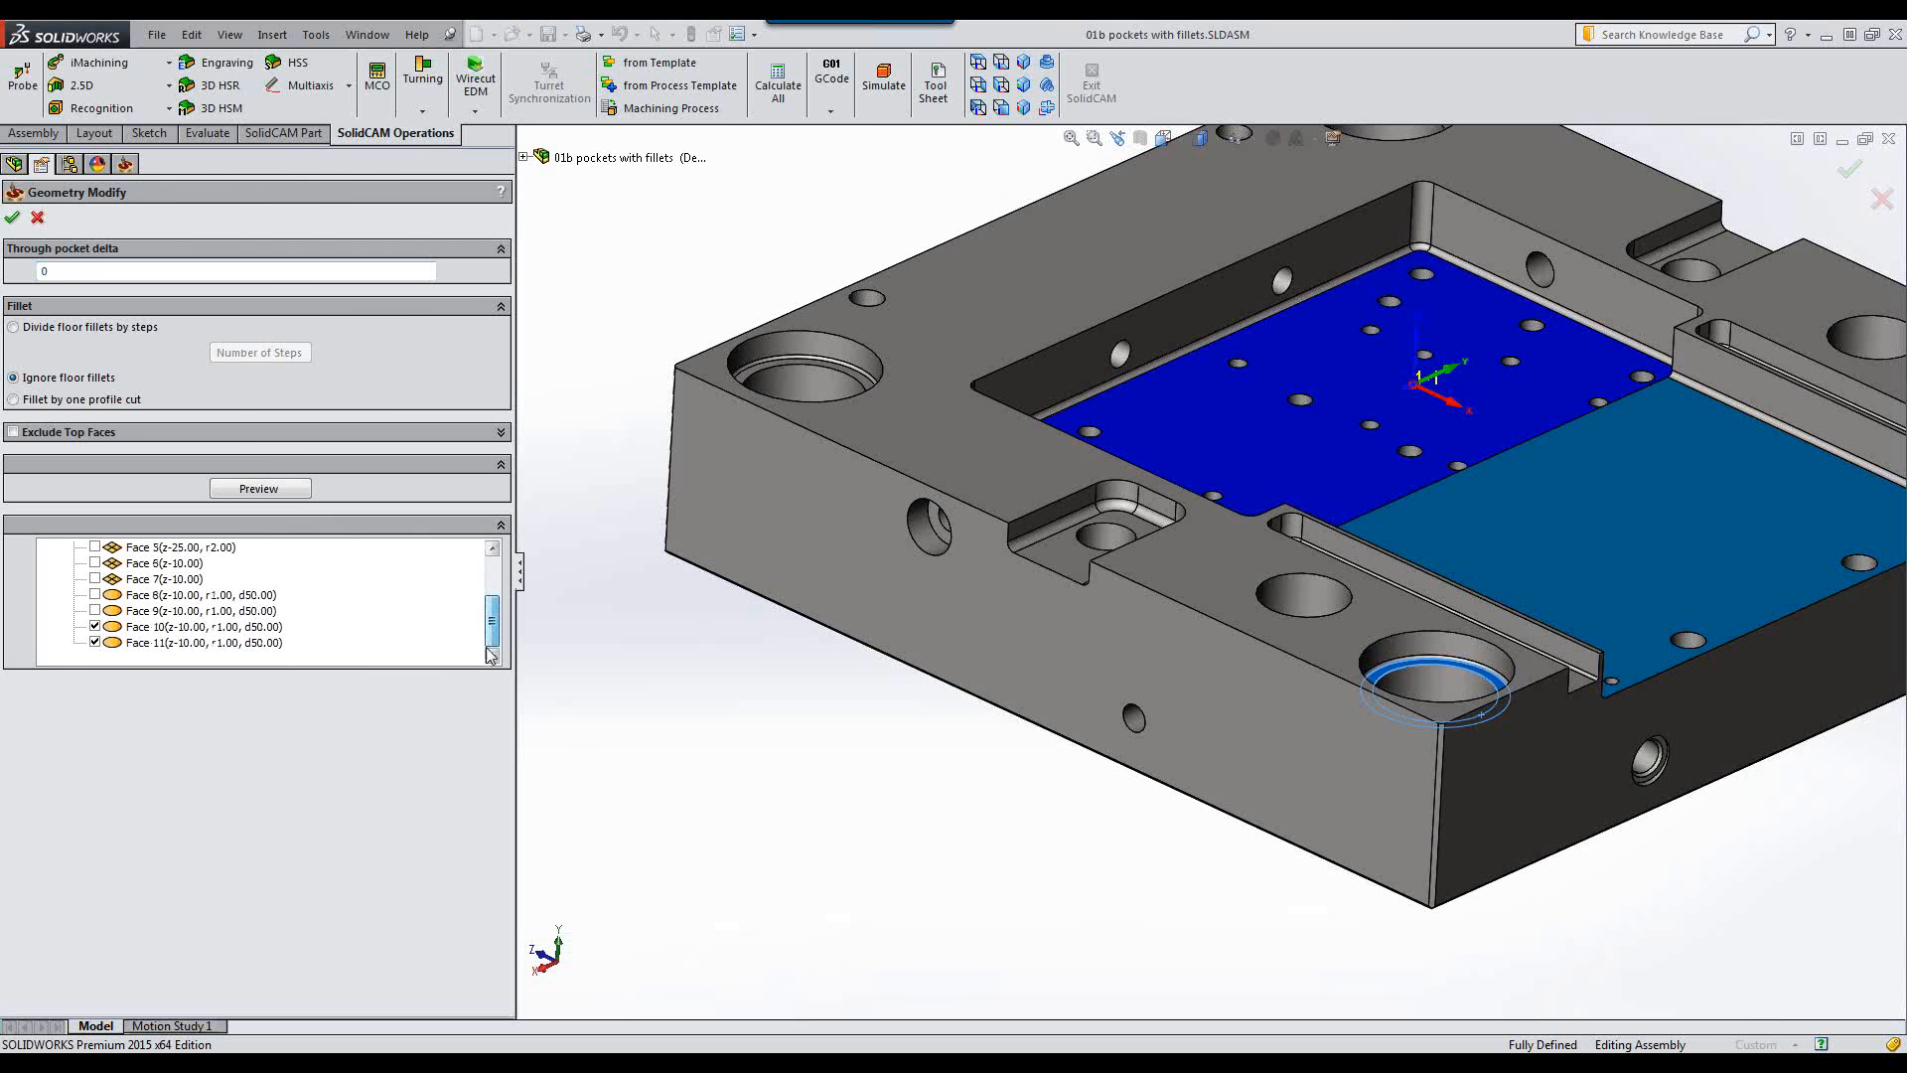
Try including the 50 mm circular pocket faces Face 9 and Face 8 in the pocket geometry.
click(95, 610)
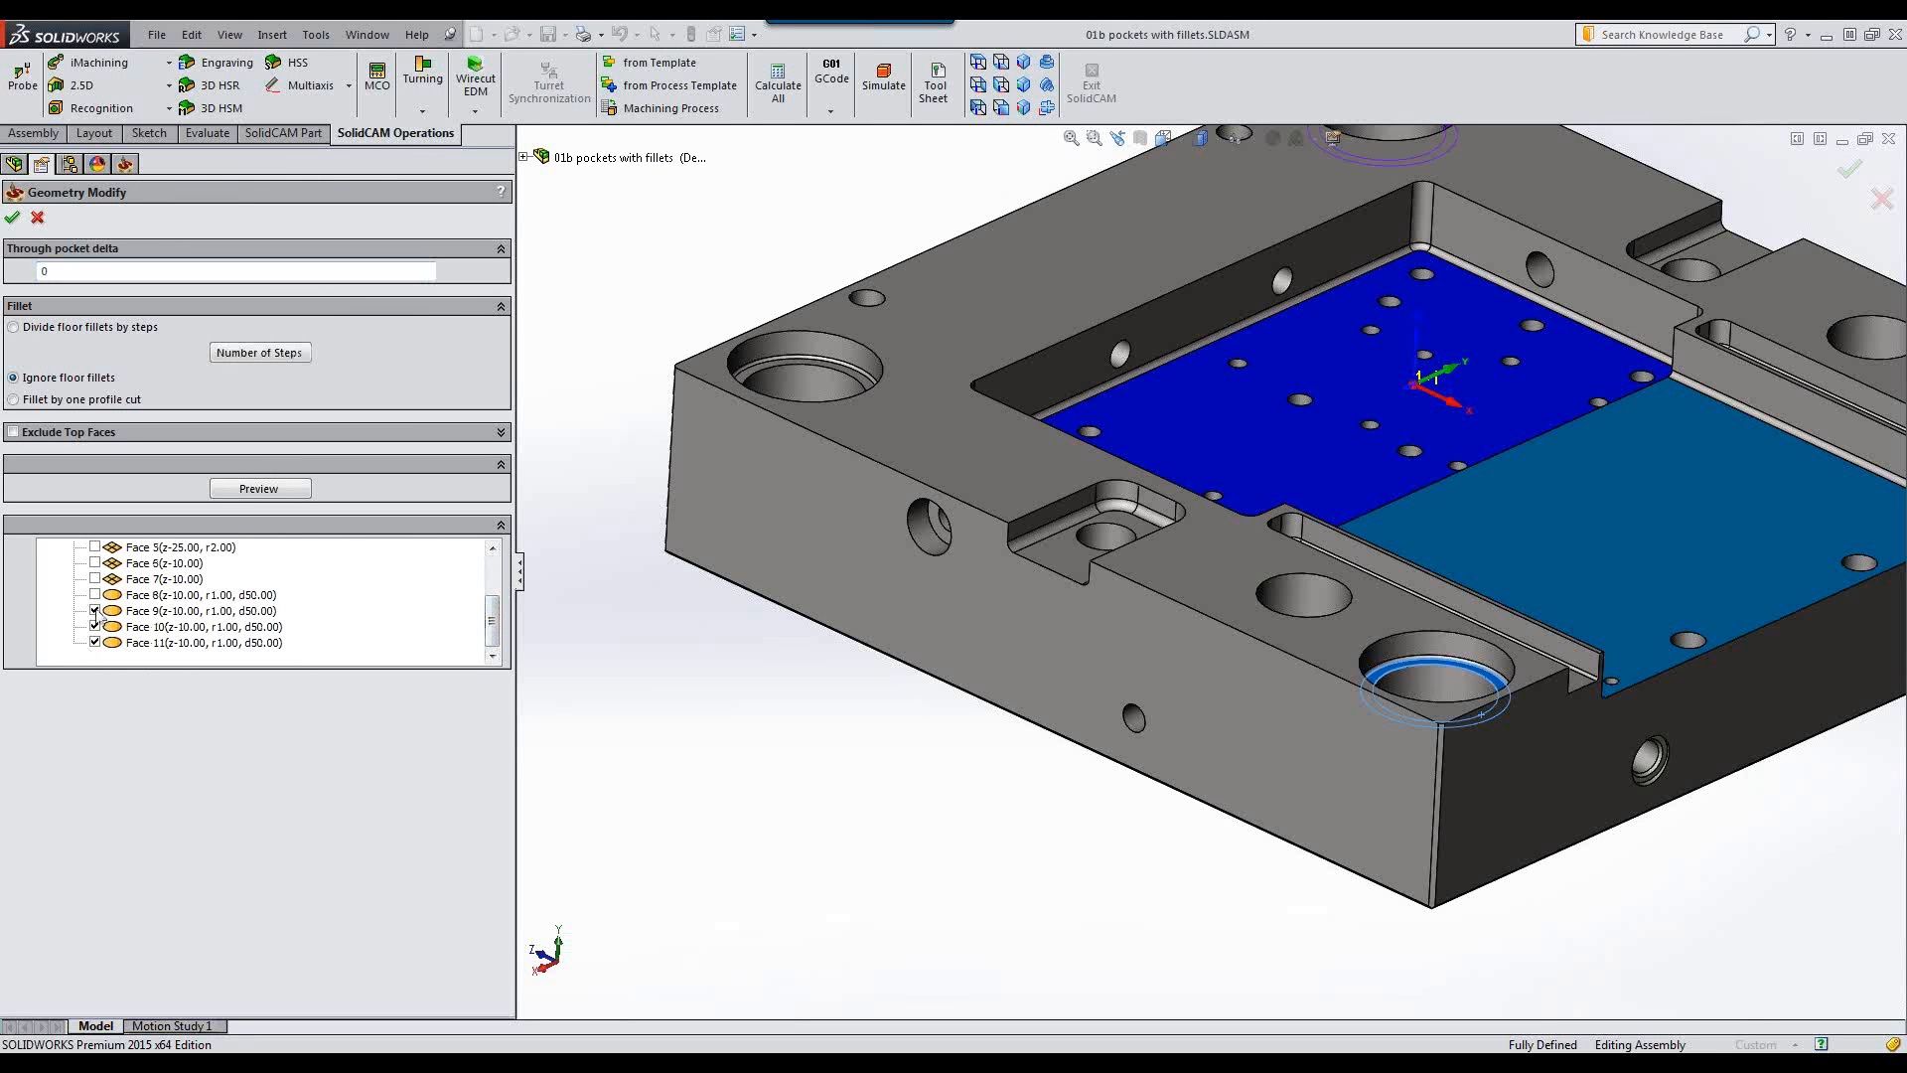
click(96, 595)
click(96, 595)
scroll(731, 758, up, 4)
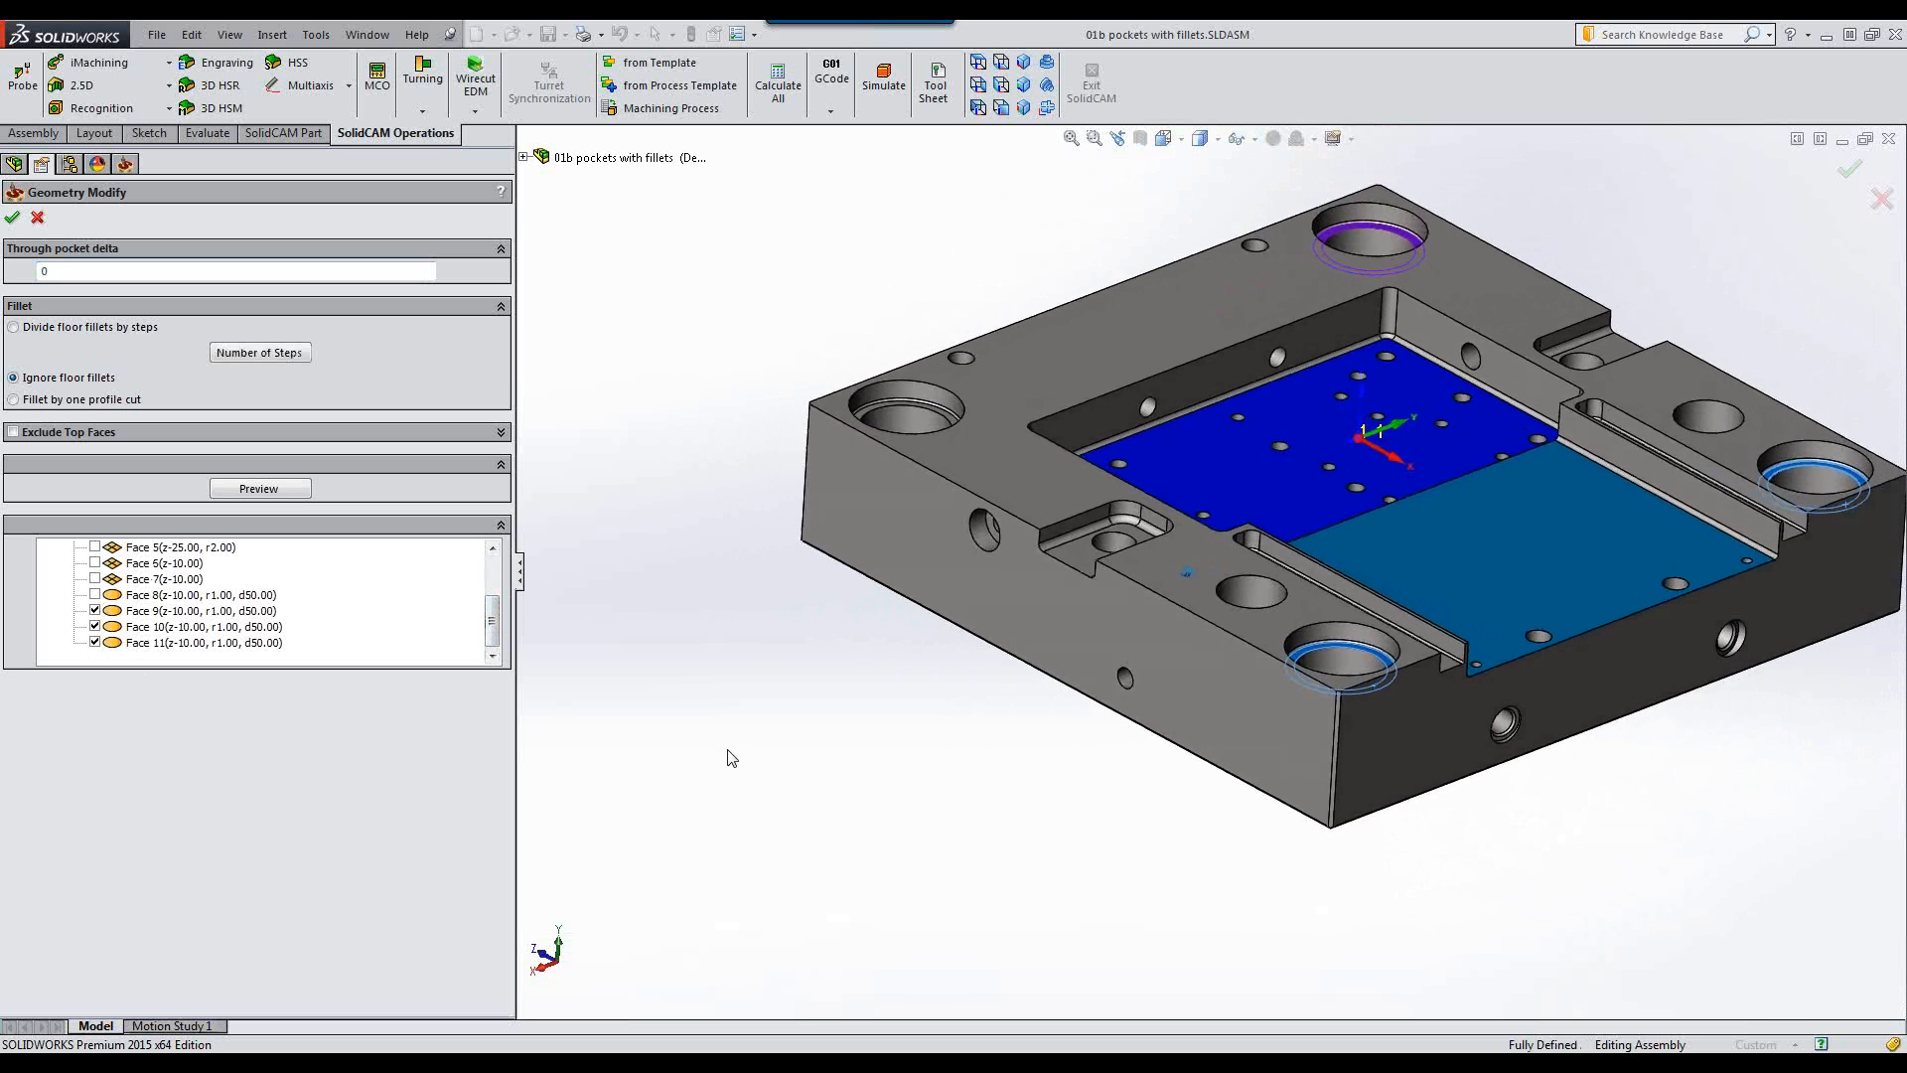
click(95, 610)
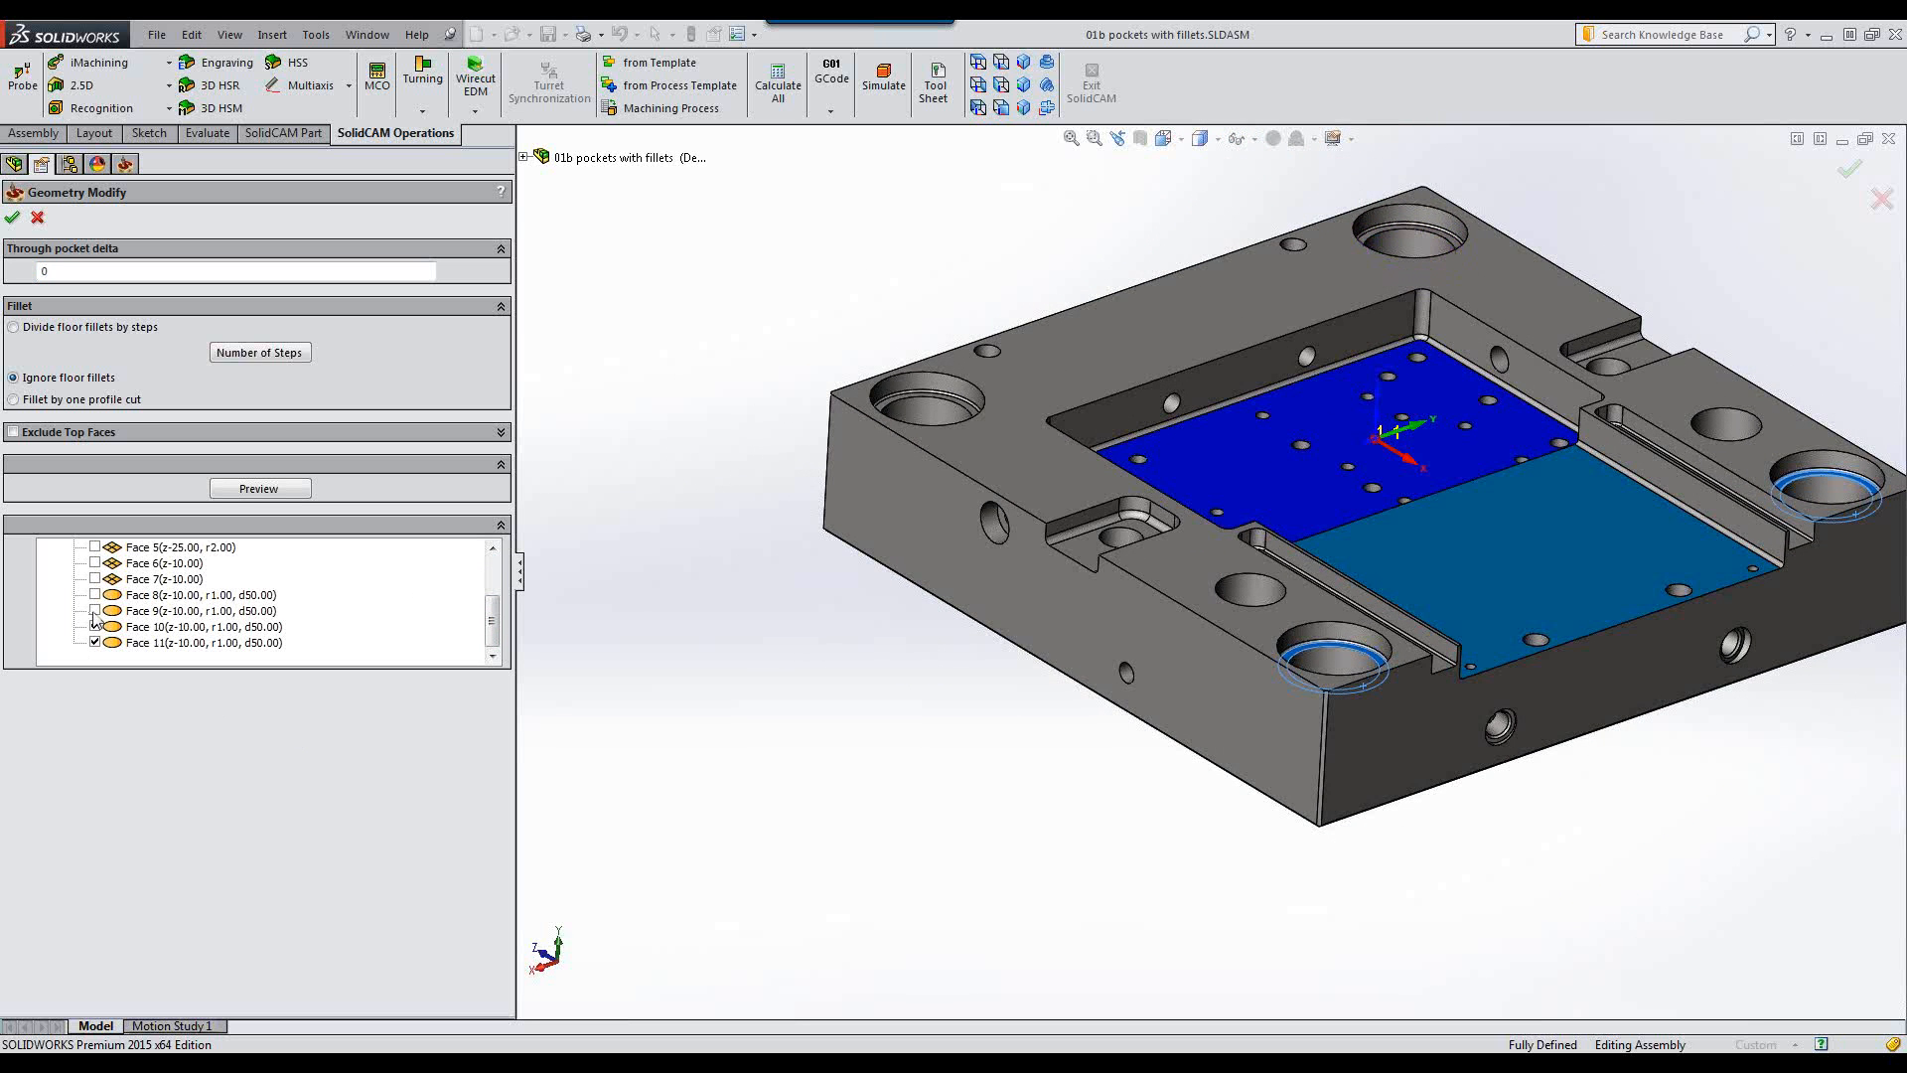
Toggle Face 6 and Face 7 to include them in the pocket geometry and accept the modification.
click(95, 563)
click(95, 579)
click(12, 218)
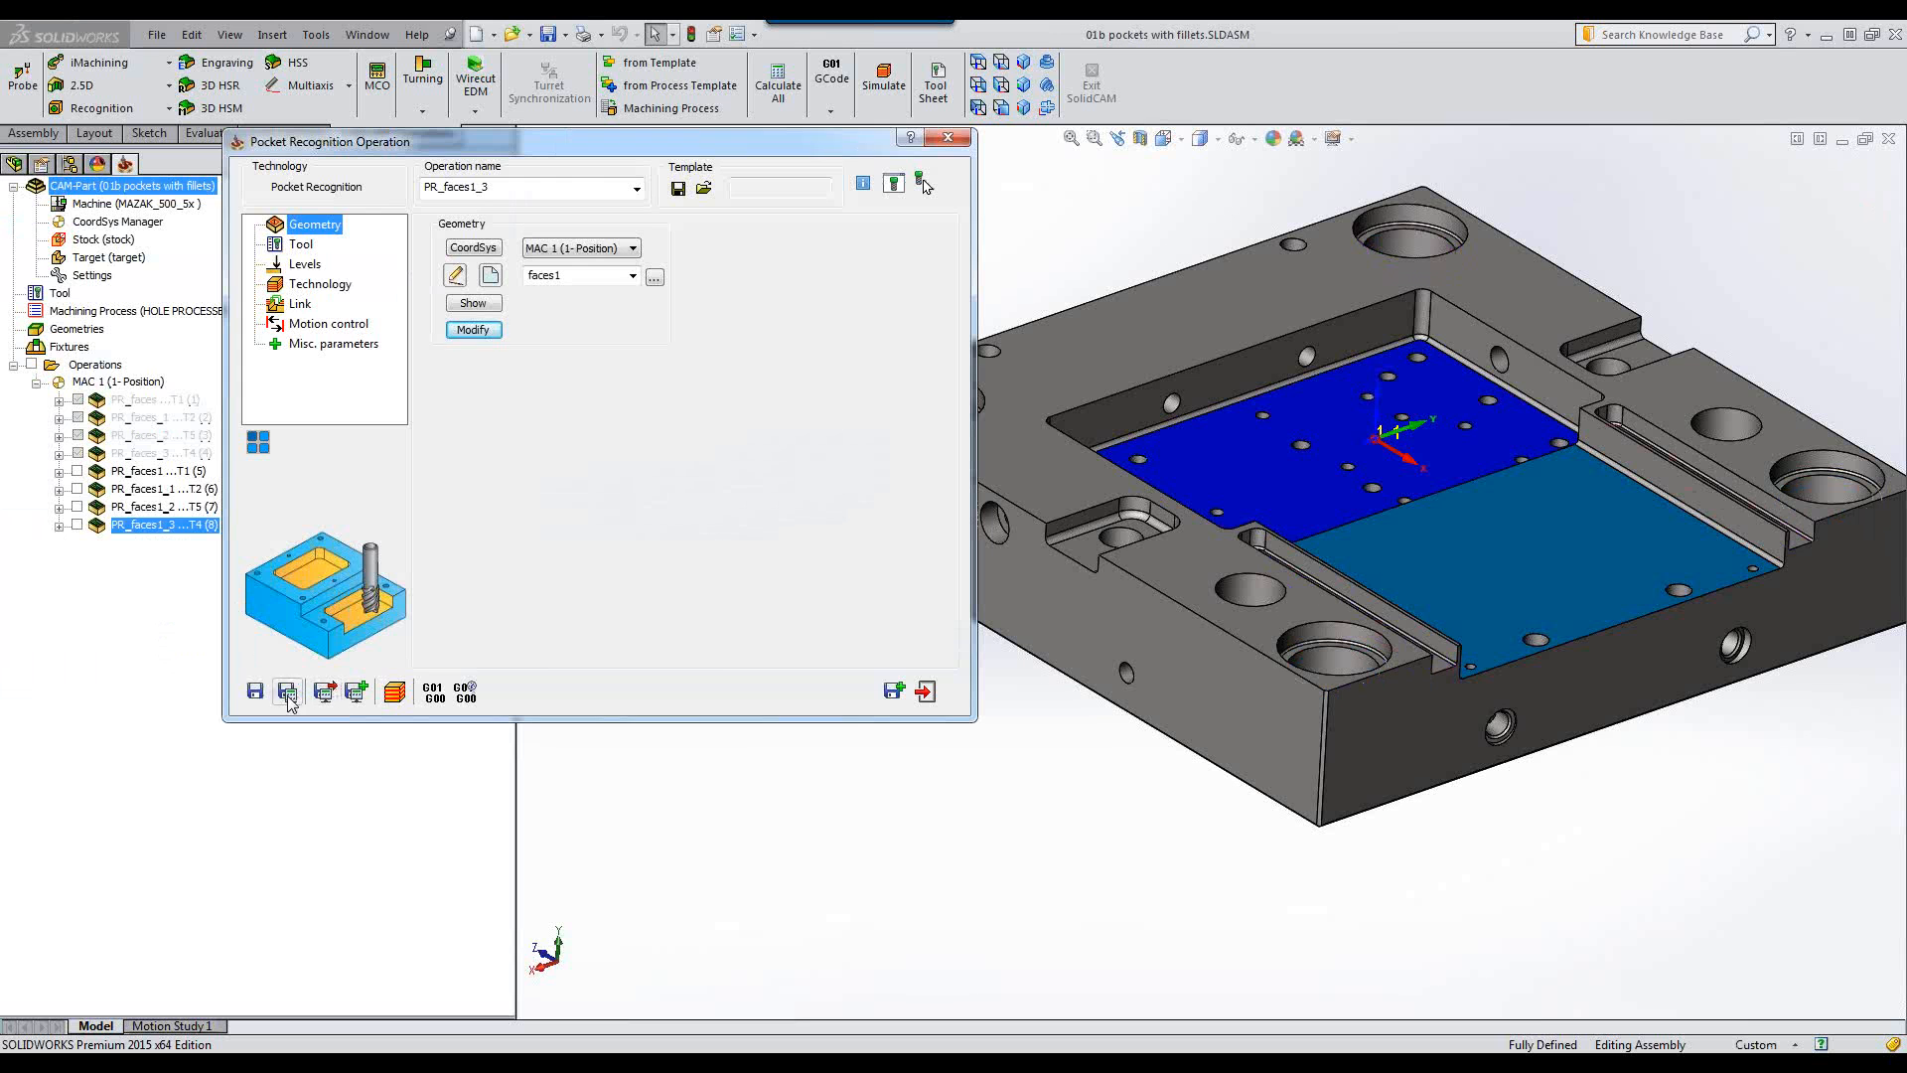
Simulate the modified pocket operation in SolidVerify, inspect the machined areas and exit the simulation.
click(395, 691)
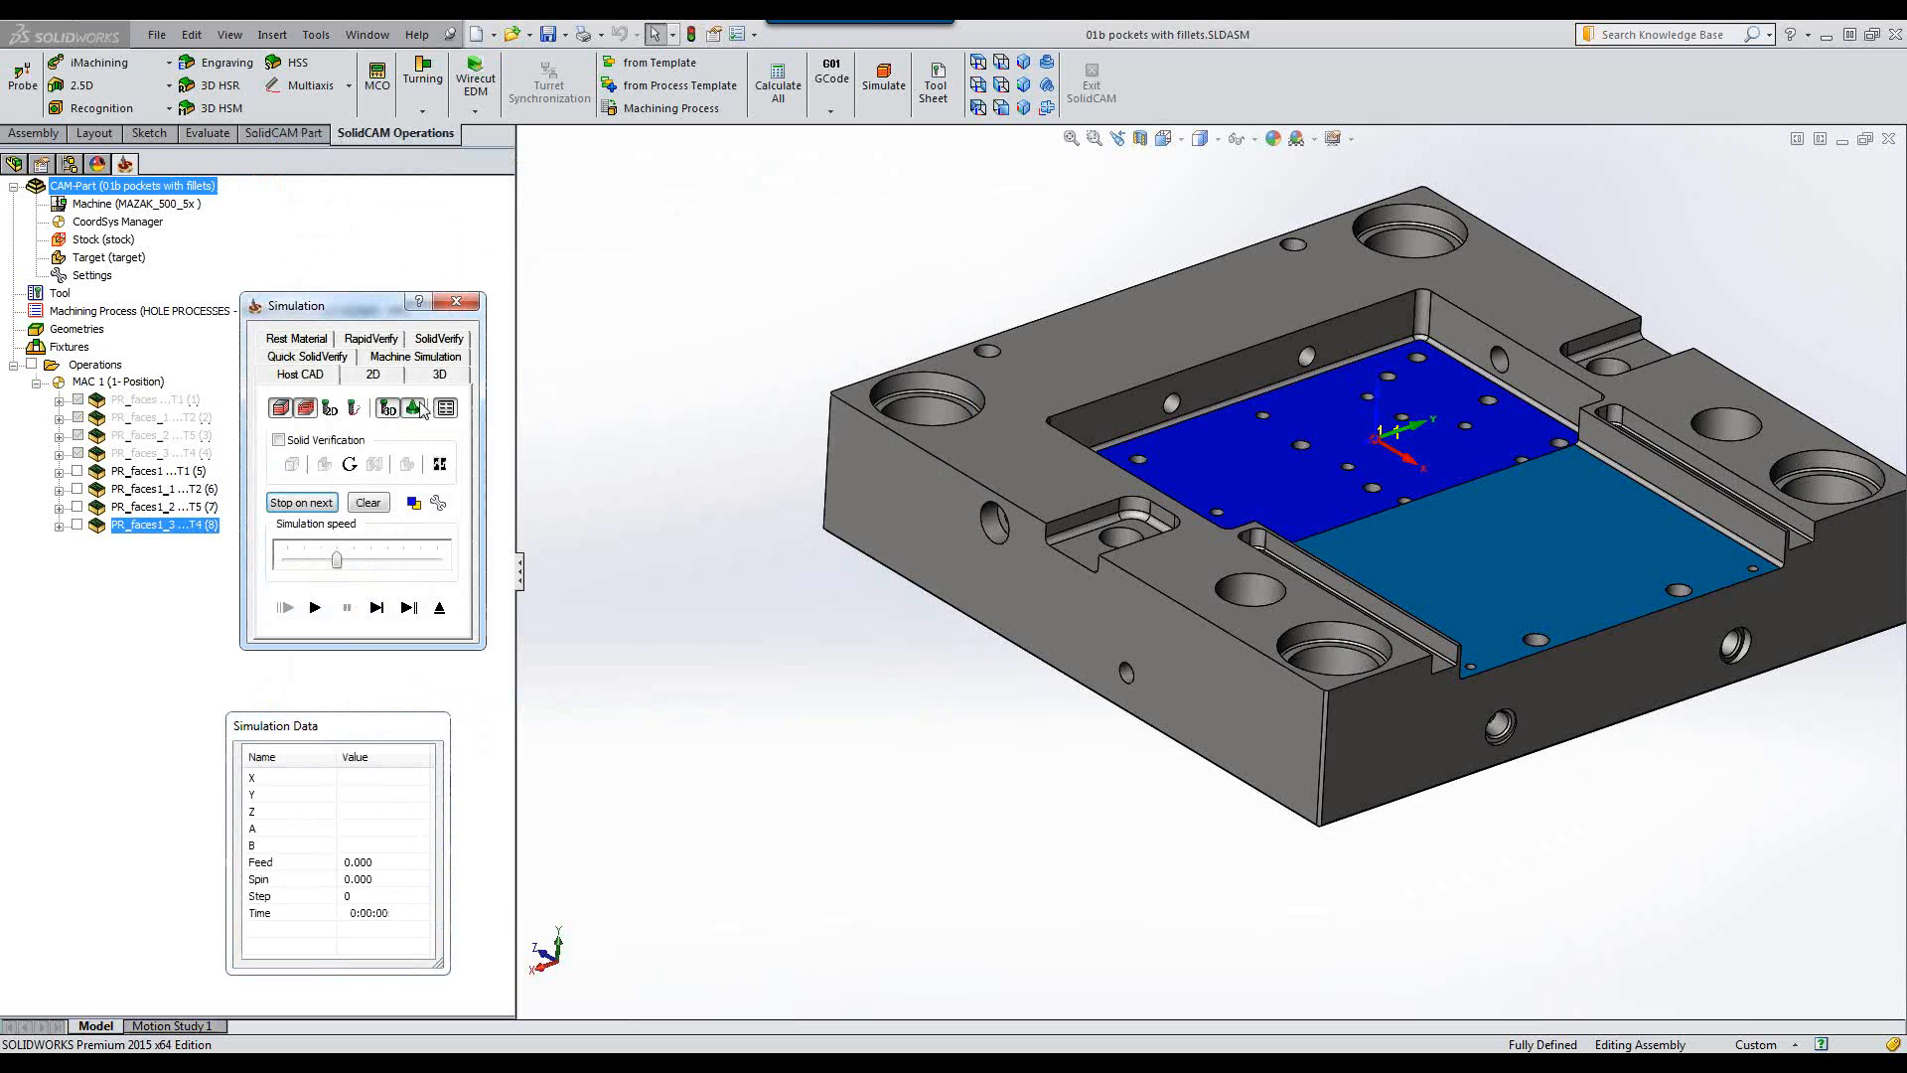
click(438, 338)
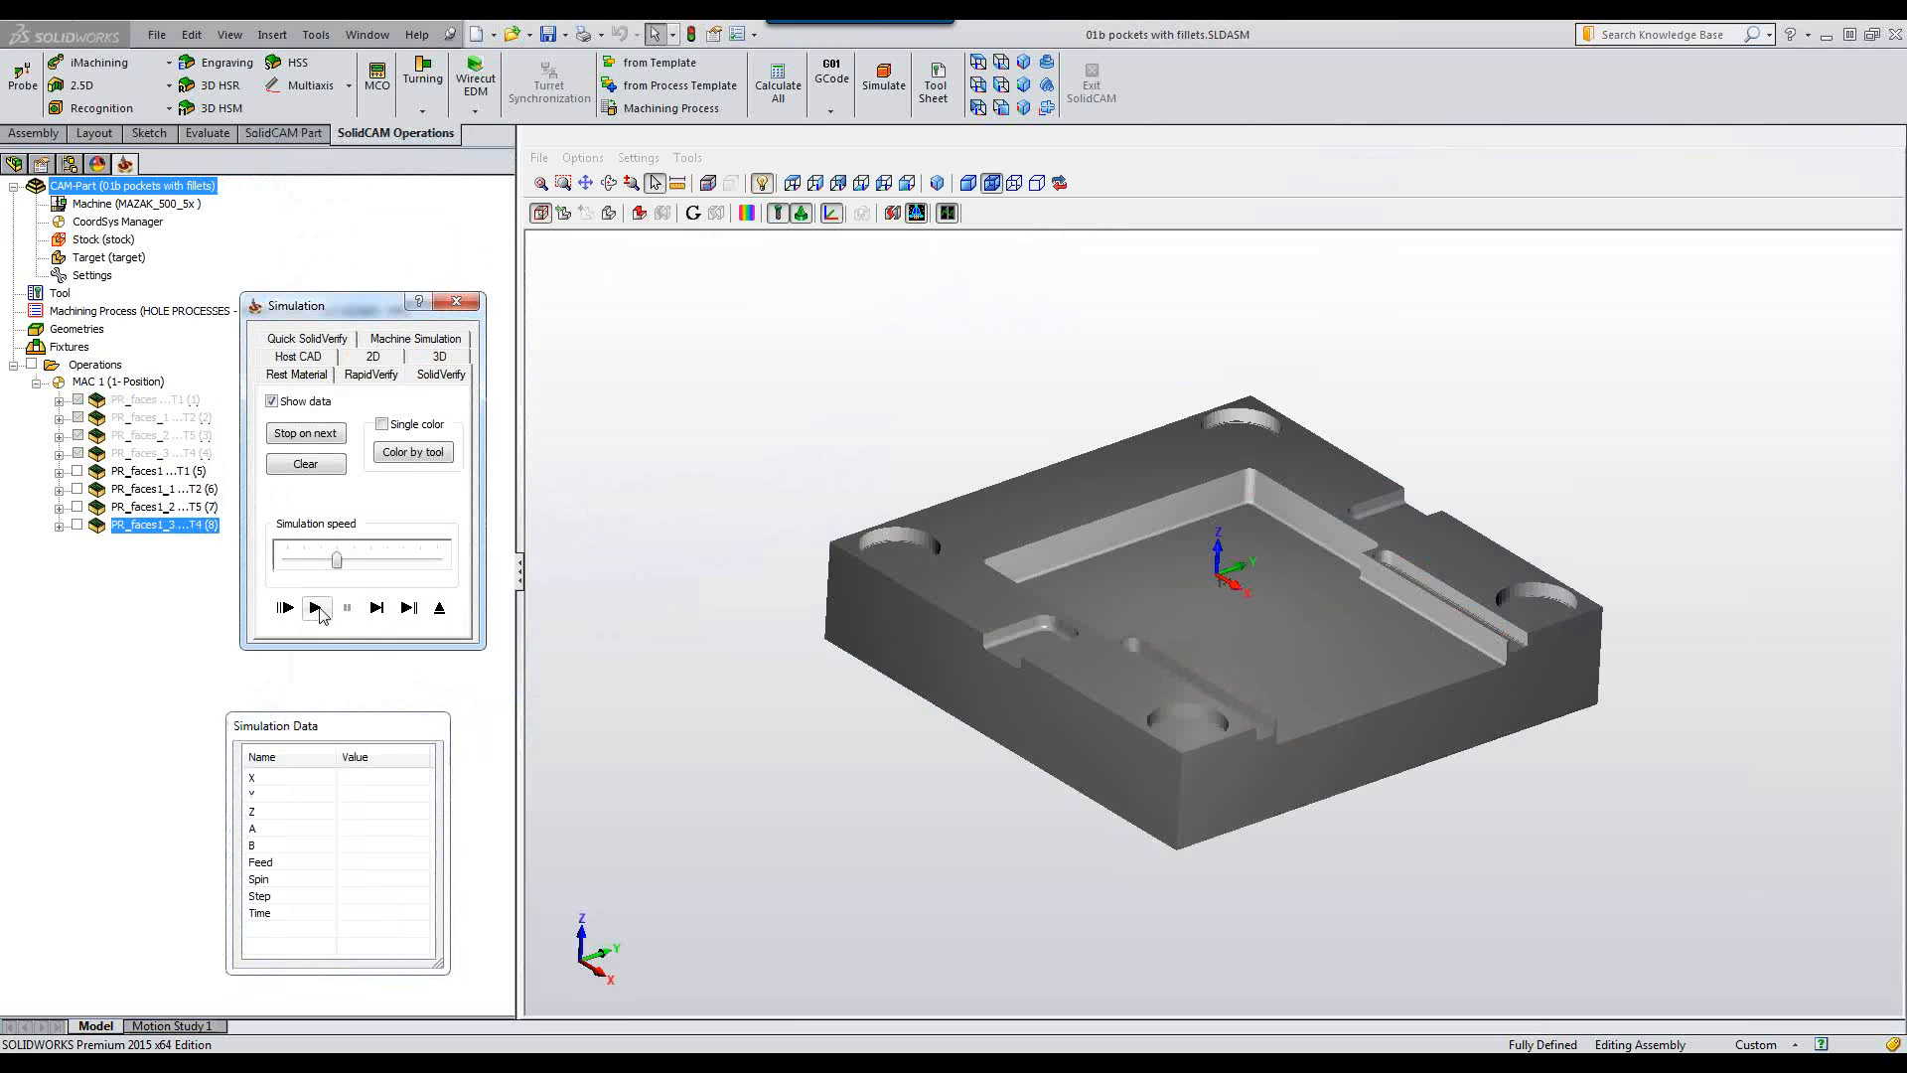
click(316, 607)
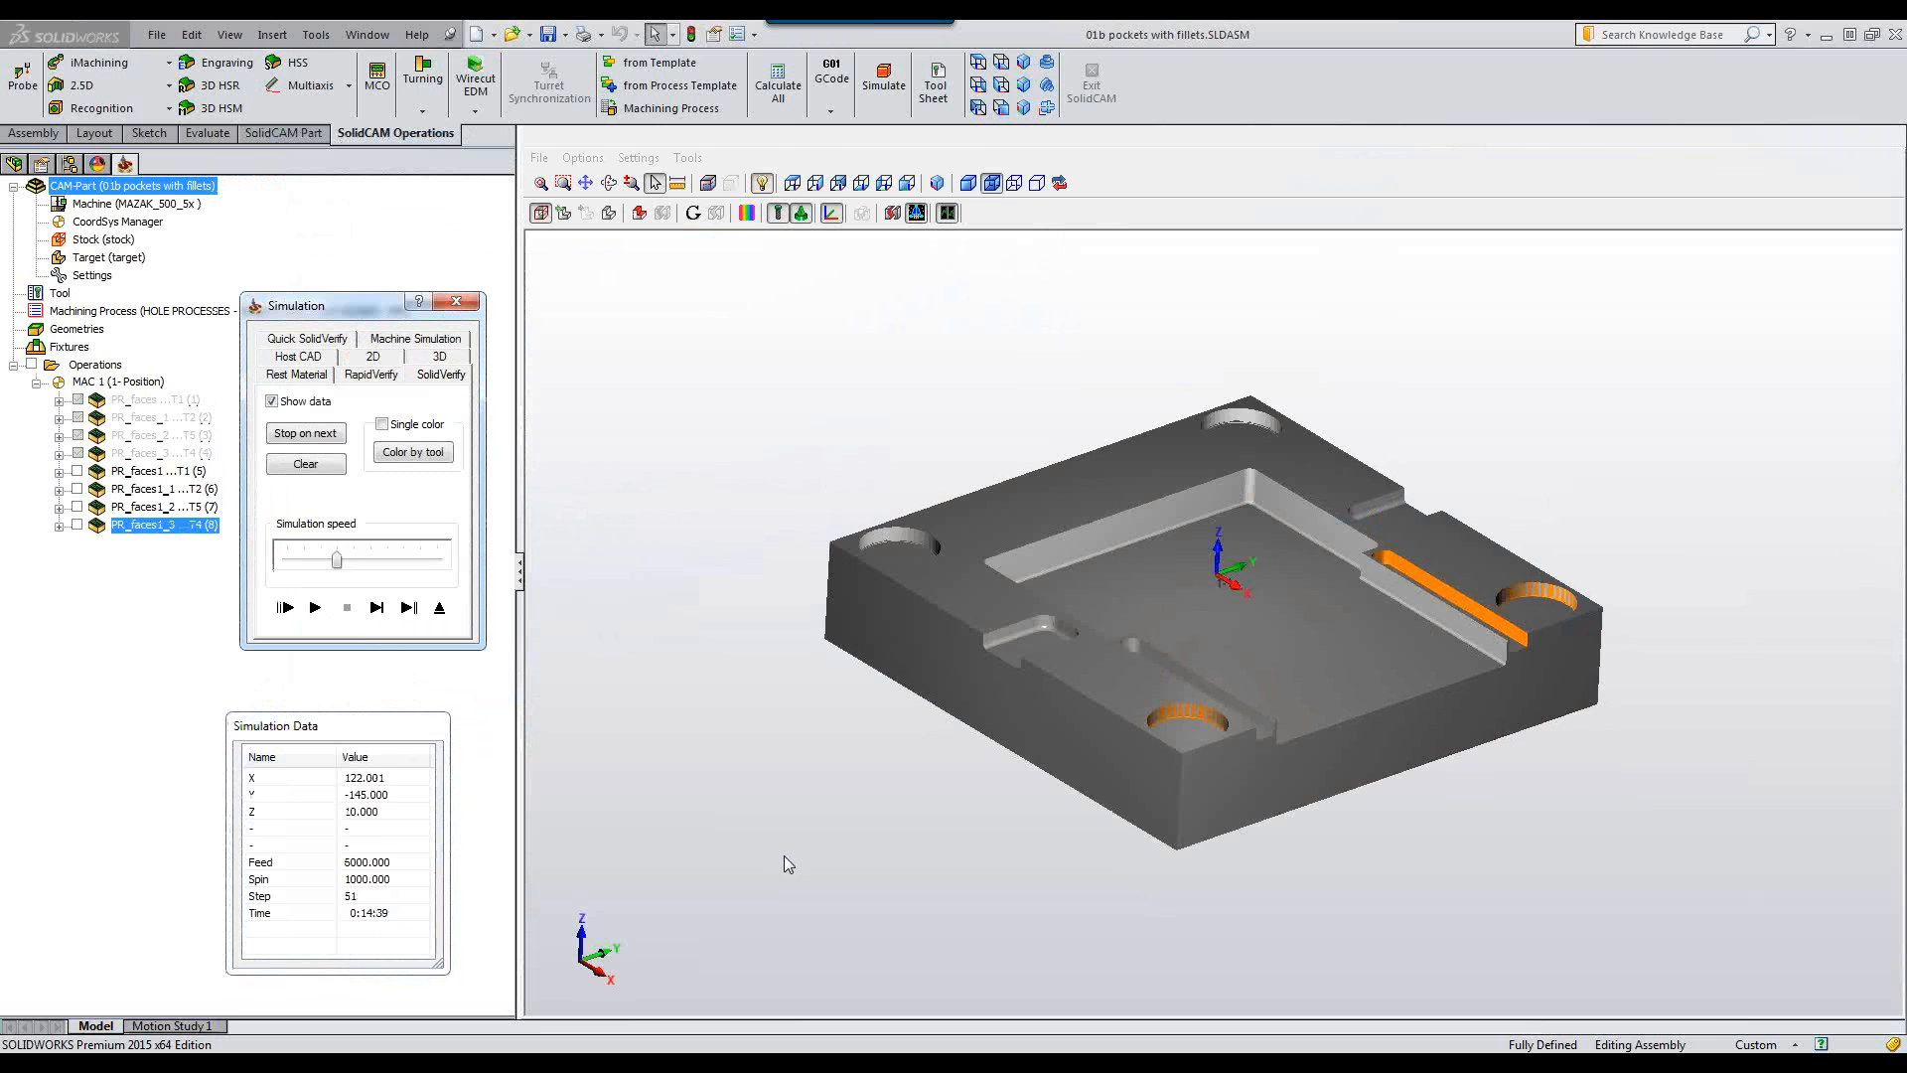
scroll(783, 855, up, 2)
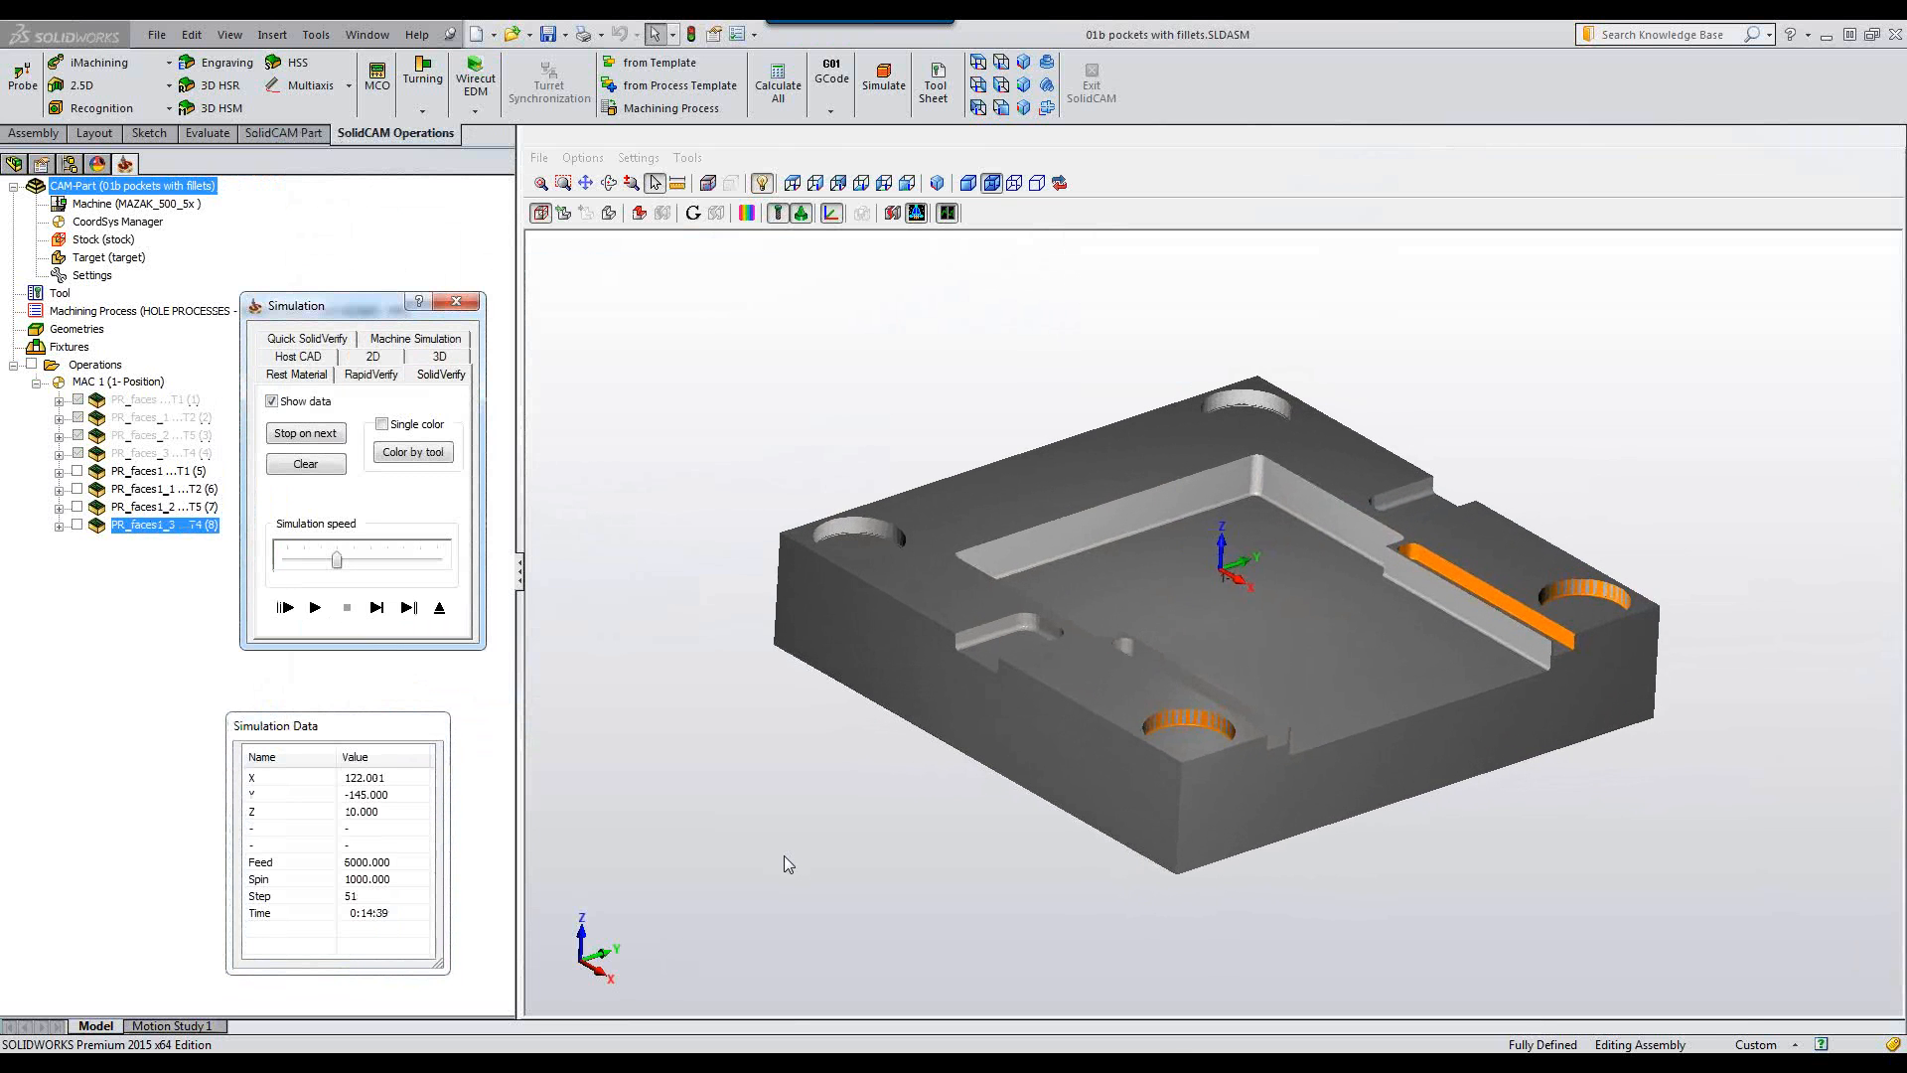
scroll(784, 857, up, 1)
click(439, 607)
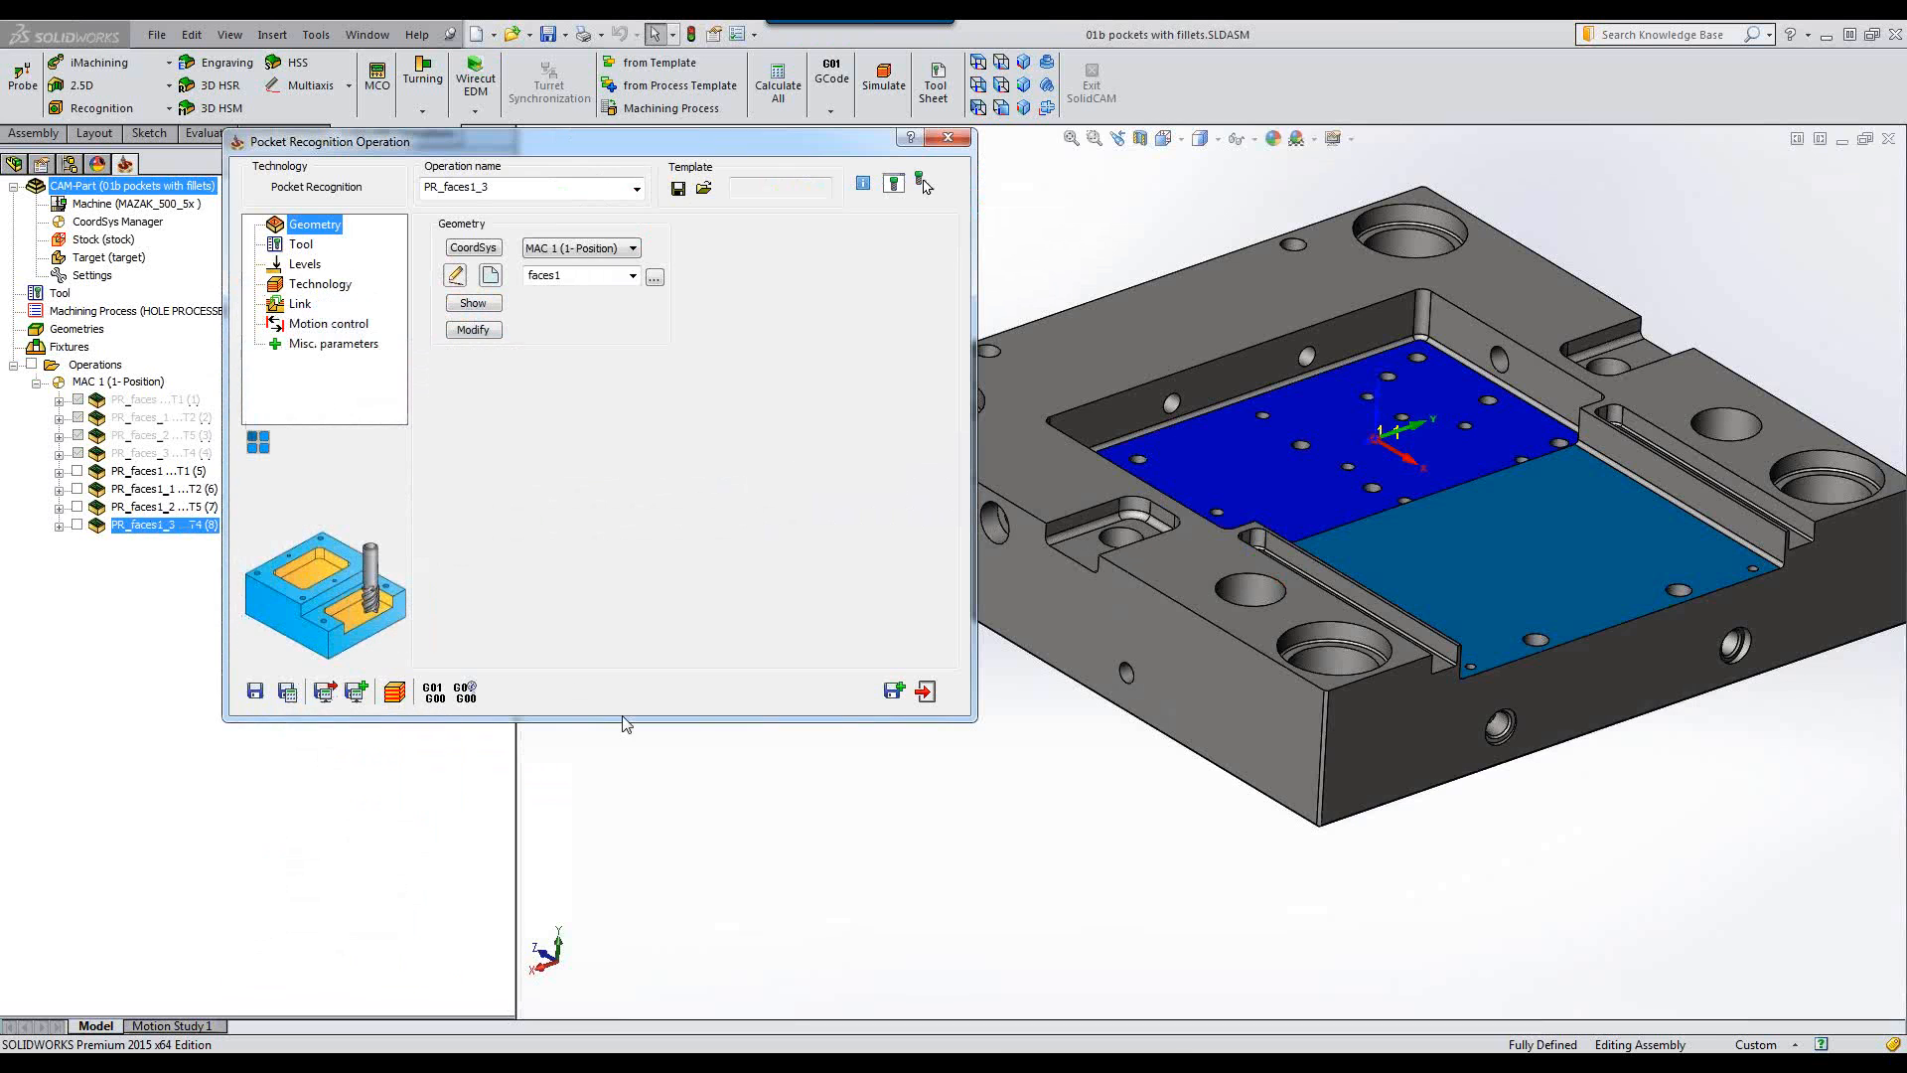
Close the pocket operation and open the CAM-Part 04 multi side.prz.
click(925, 693)
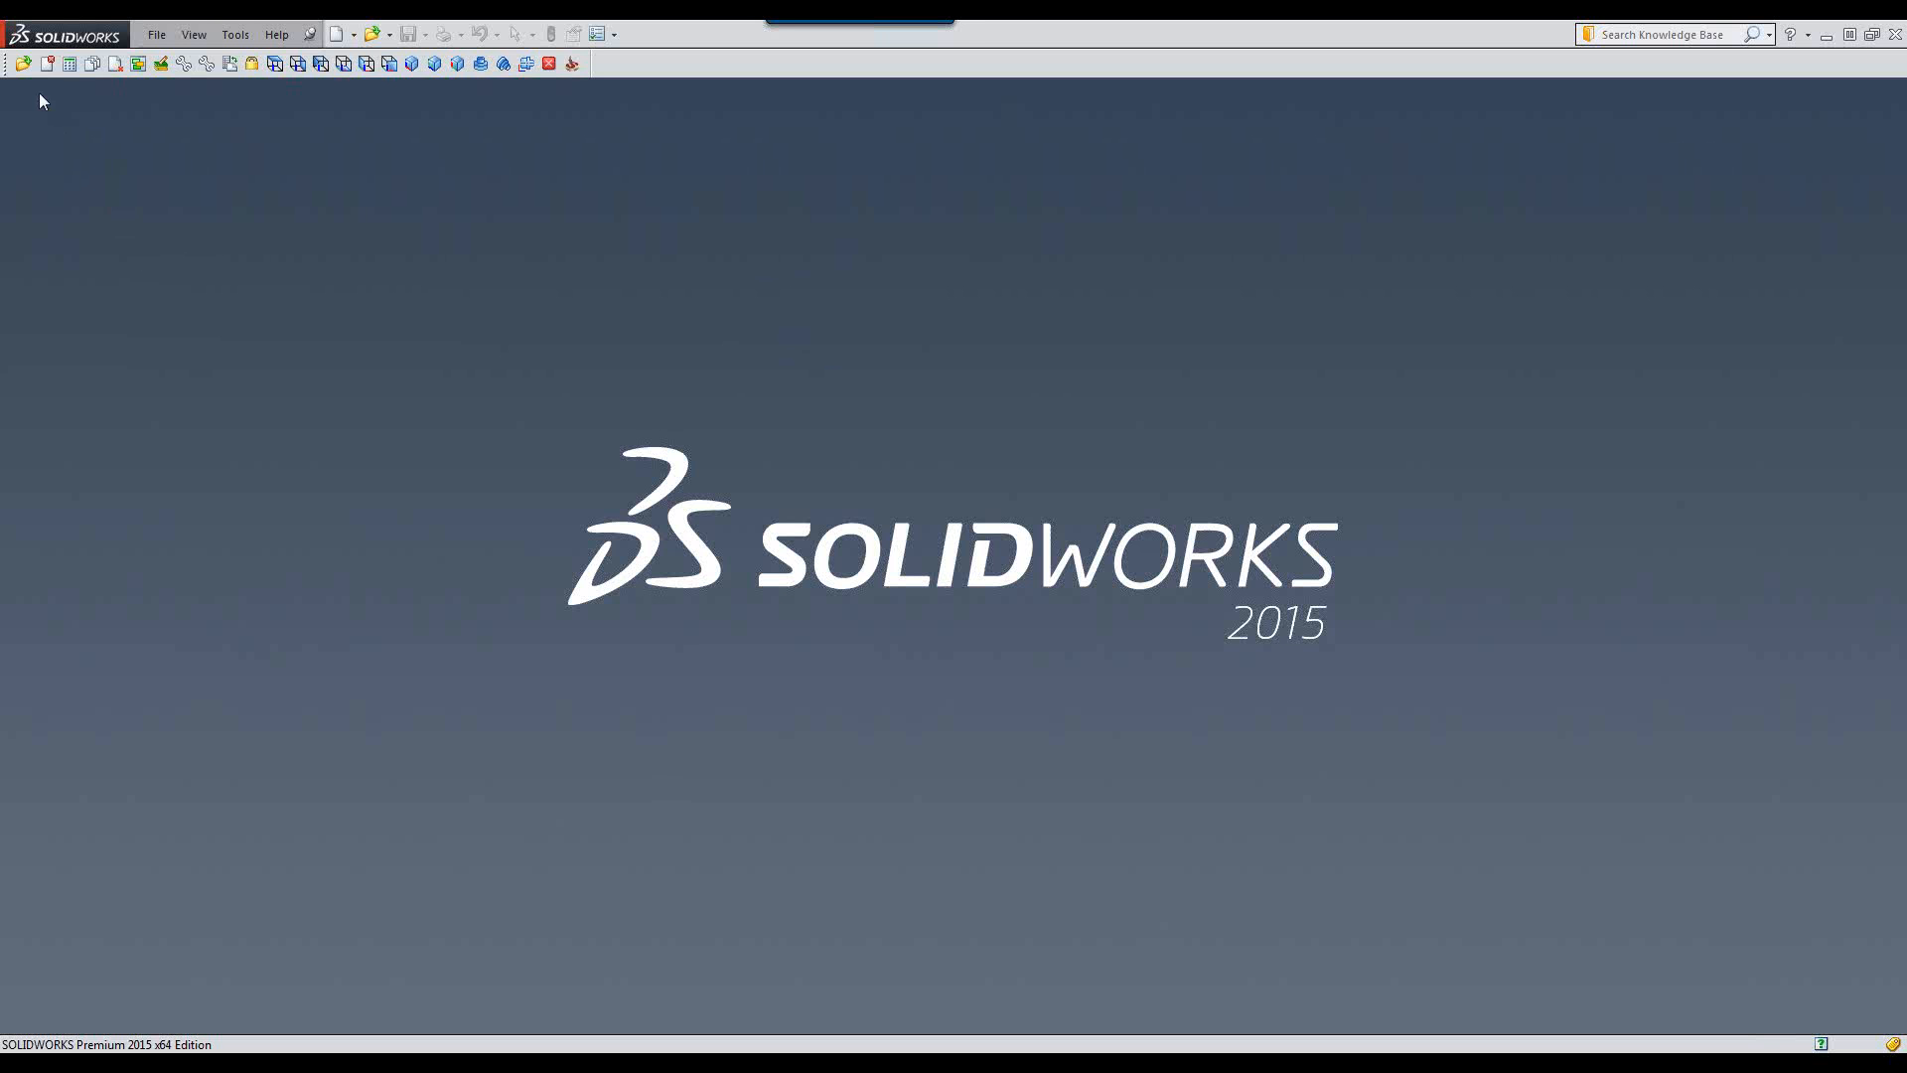
click(22, 64)
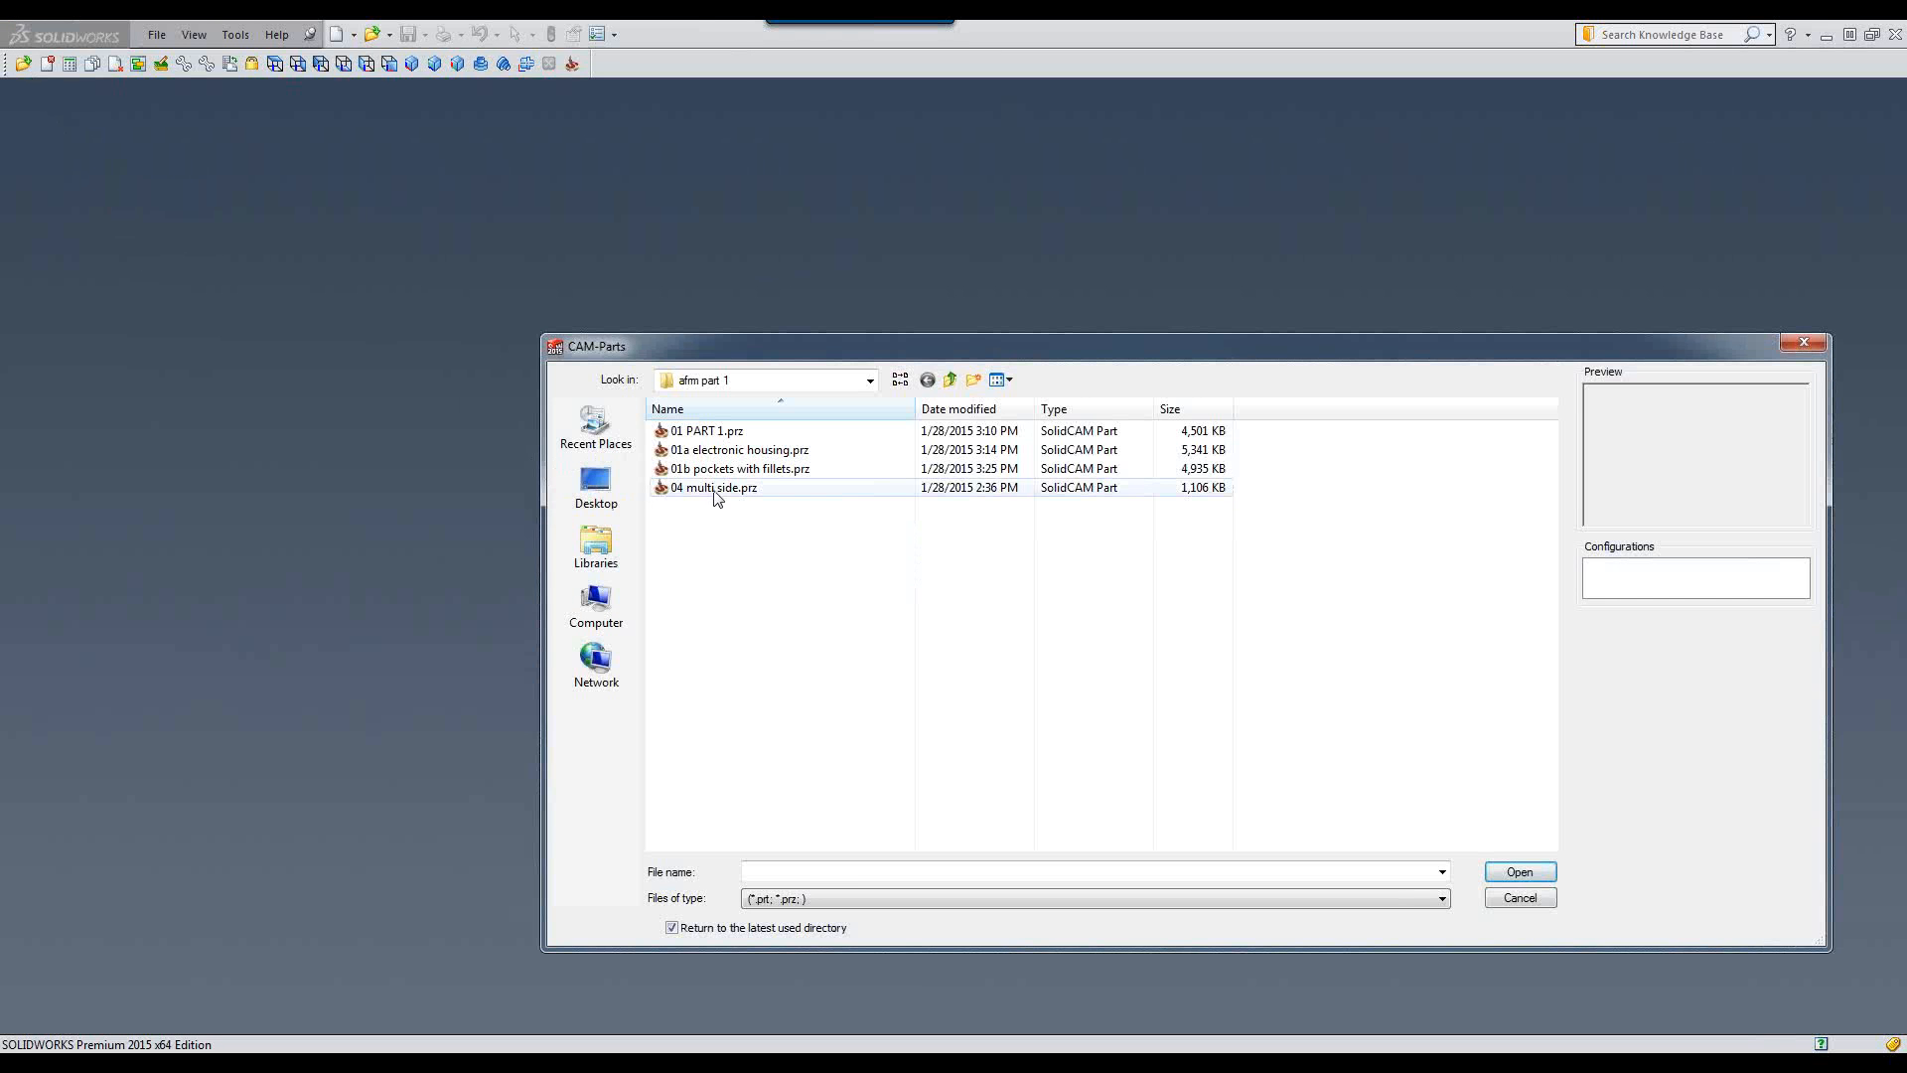
click(717, 493)
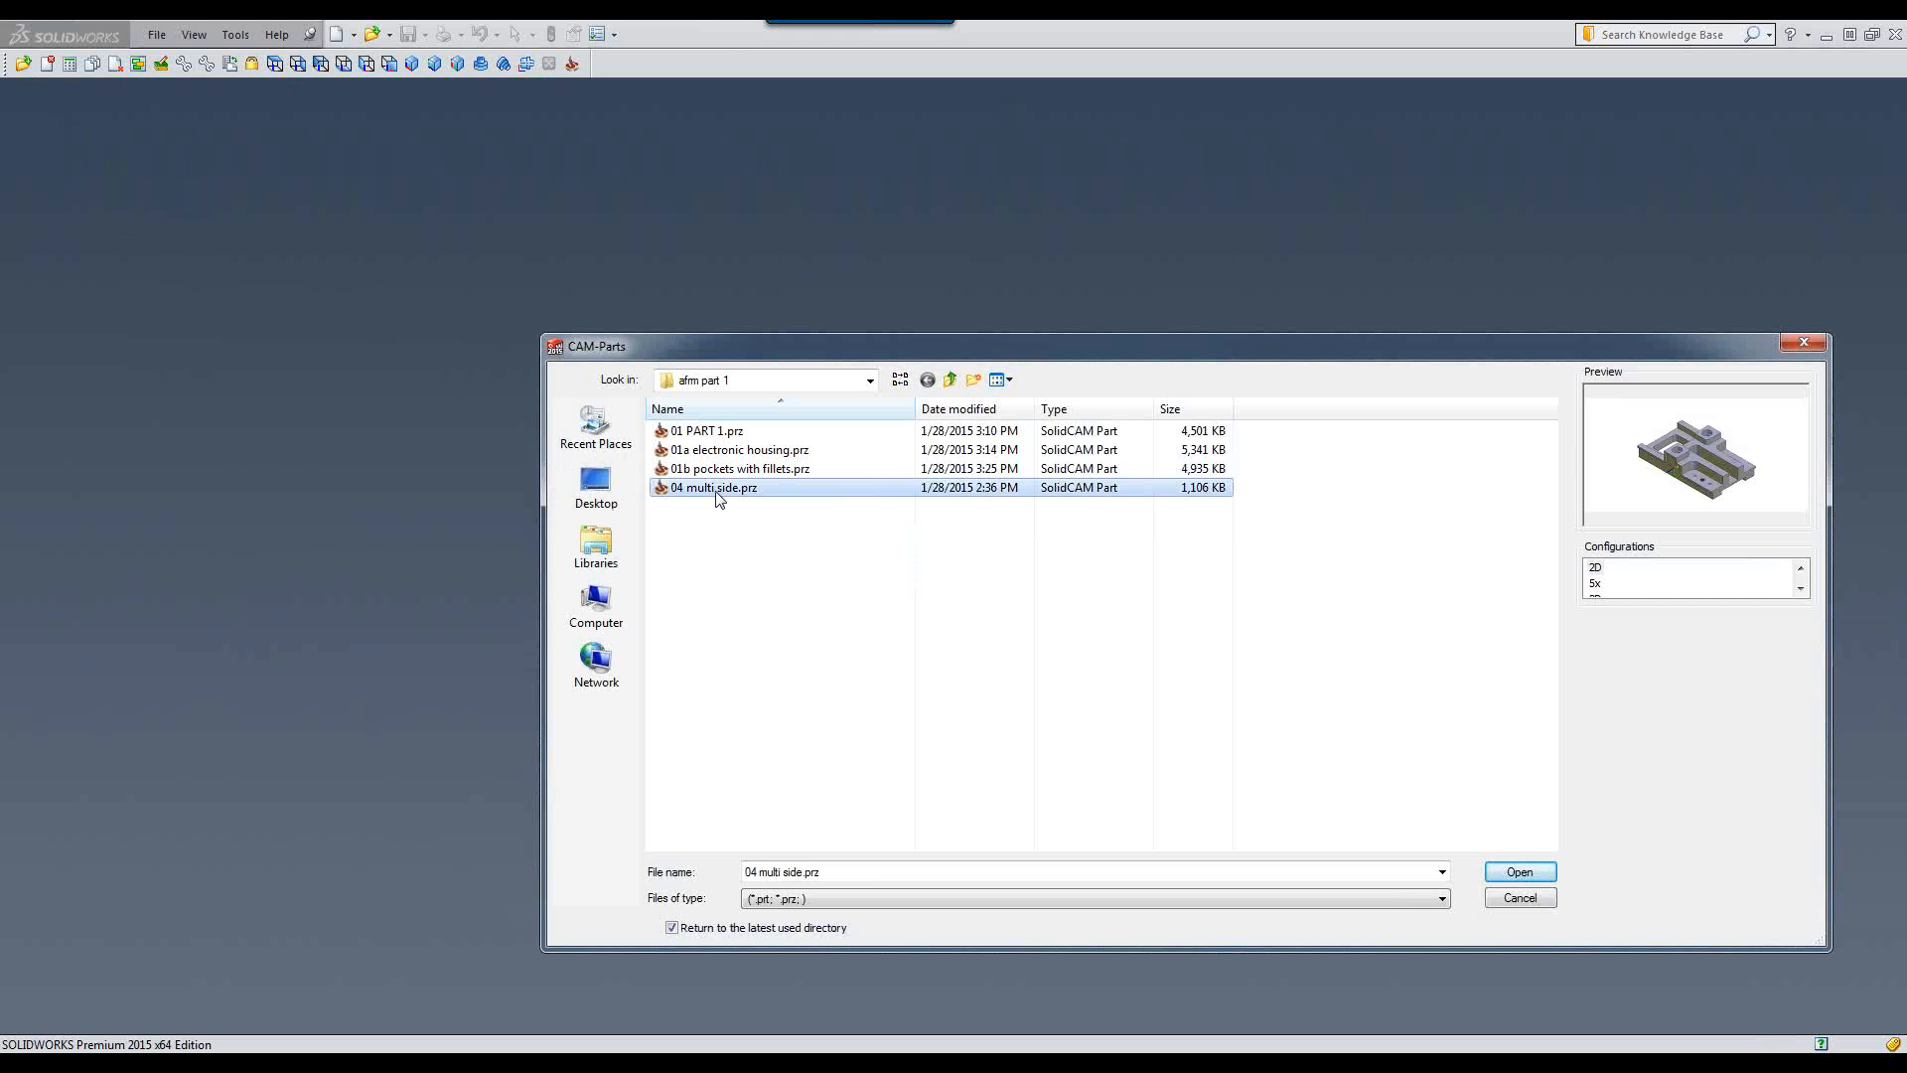
click(1512, 876)
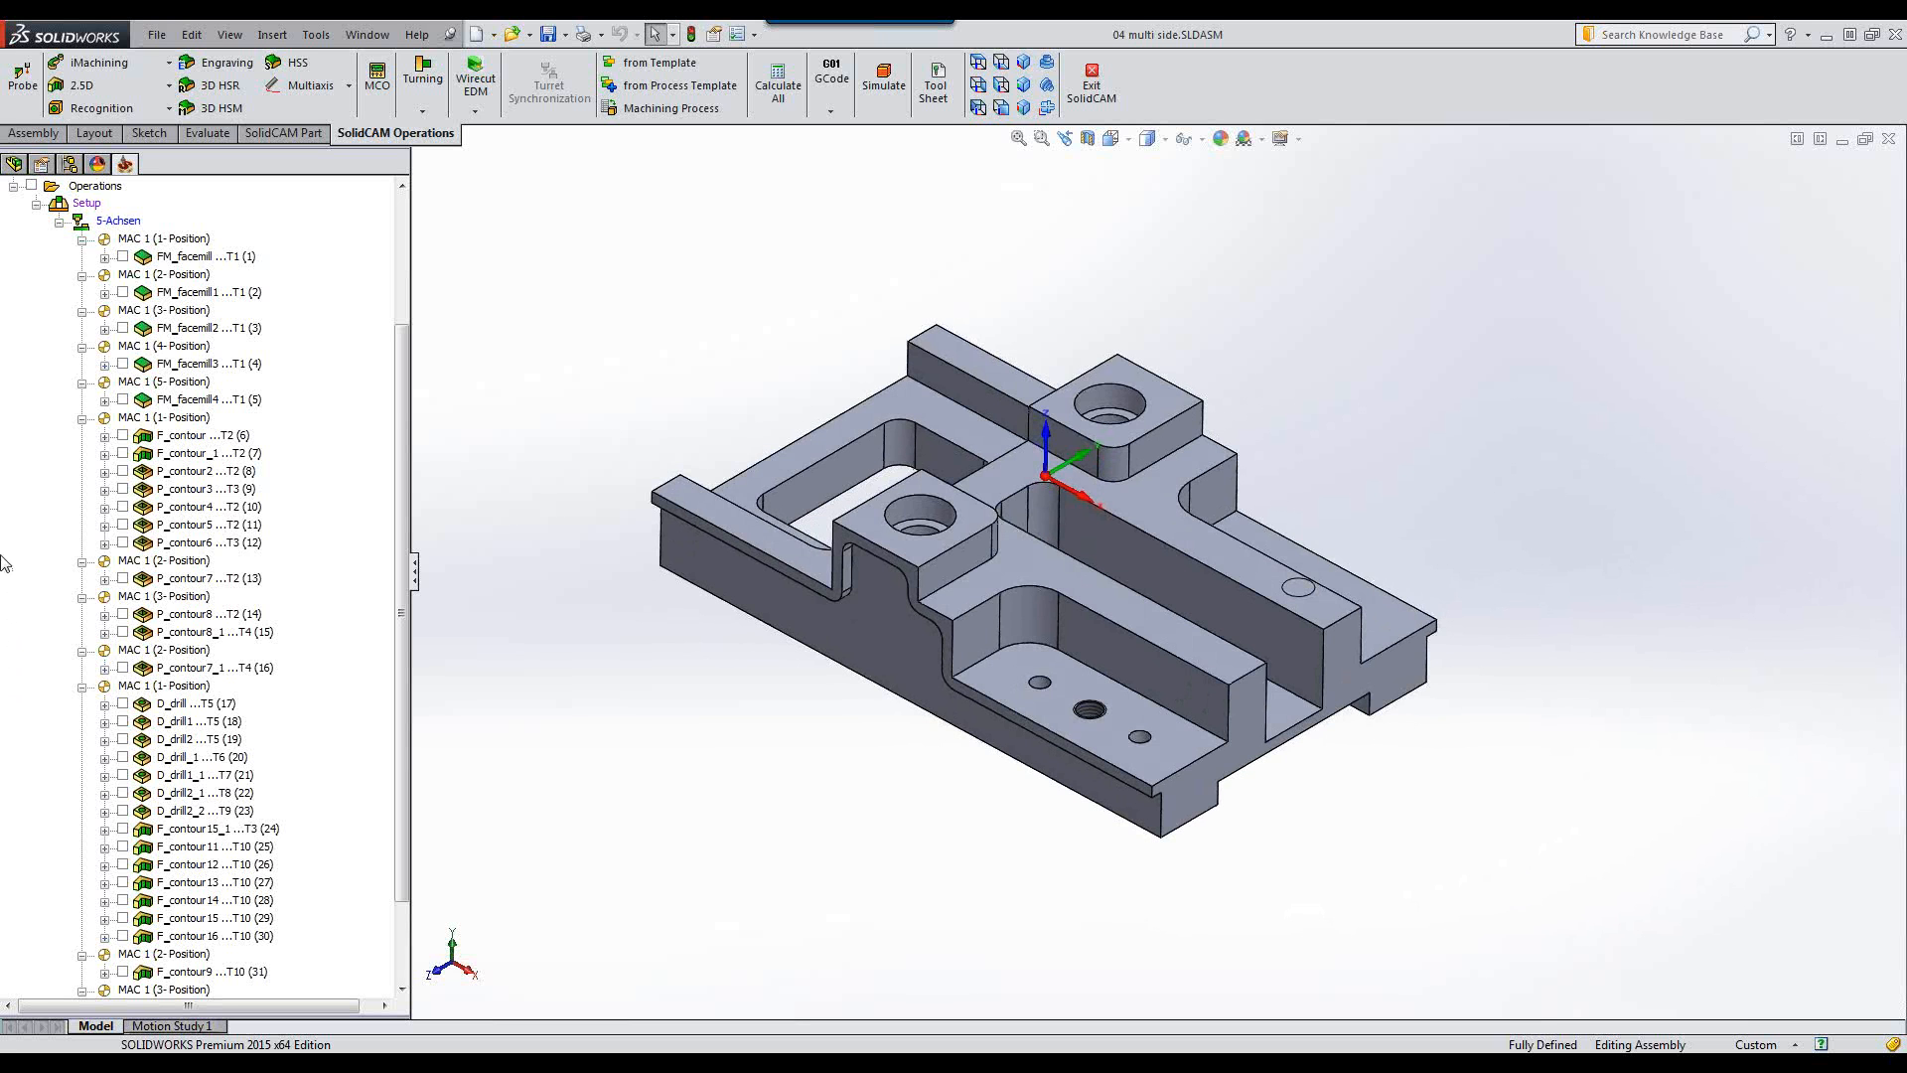
Simulate the contour operations F_contour (6) through P_contour7_1 (16) in SolidVerify and suppress them.
drag(403, 393, 425, 230)
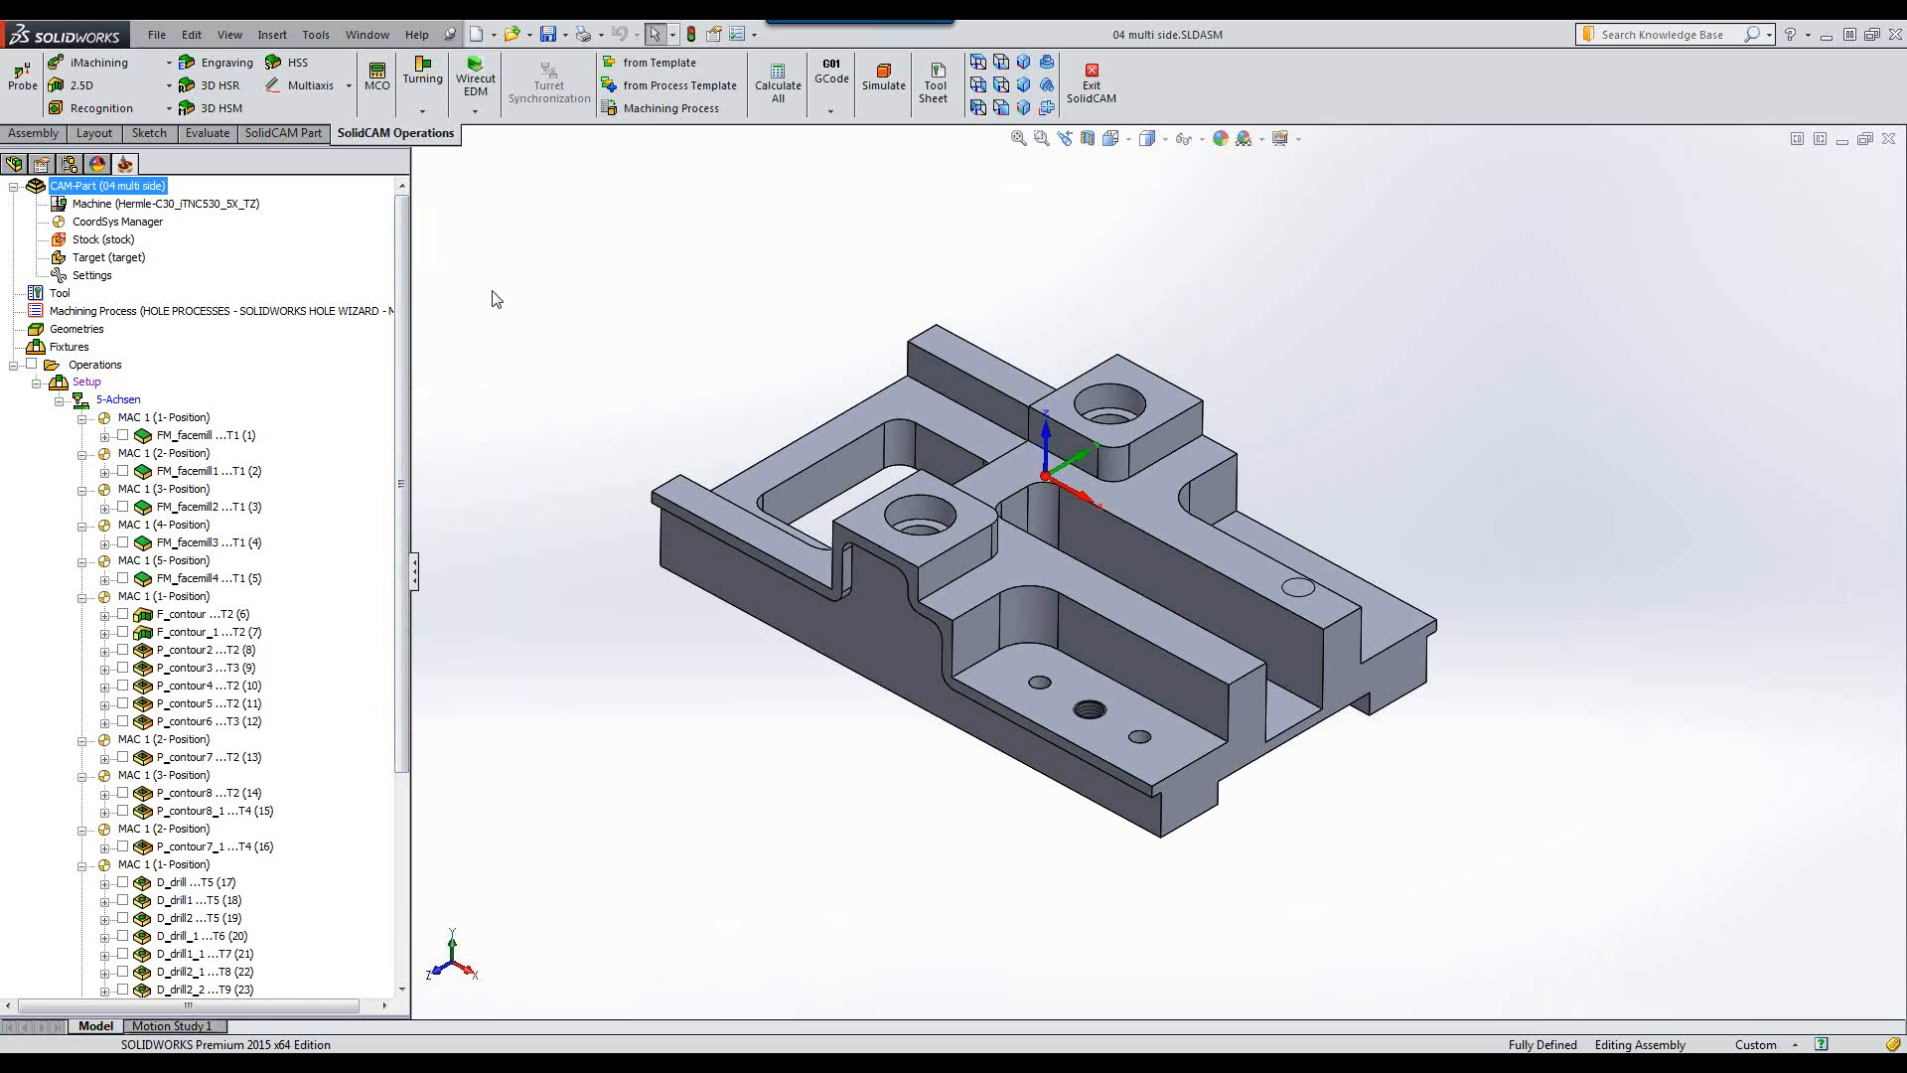
click(172, 616)
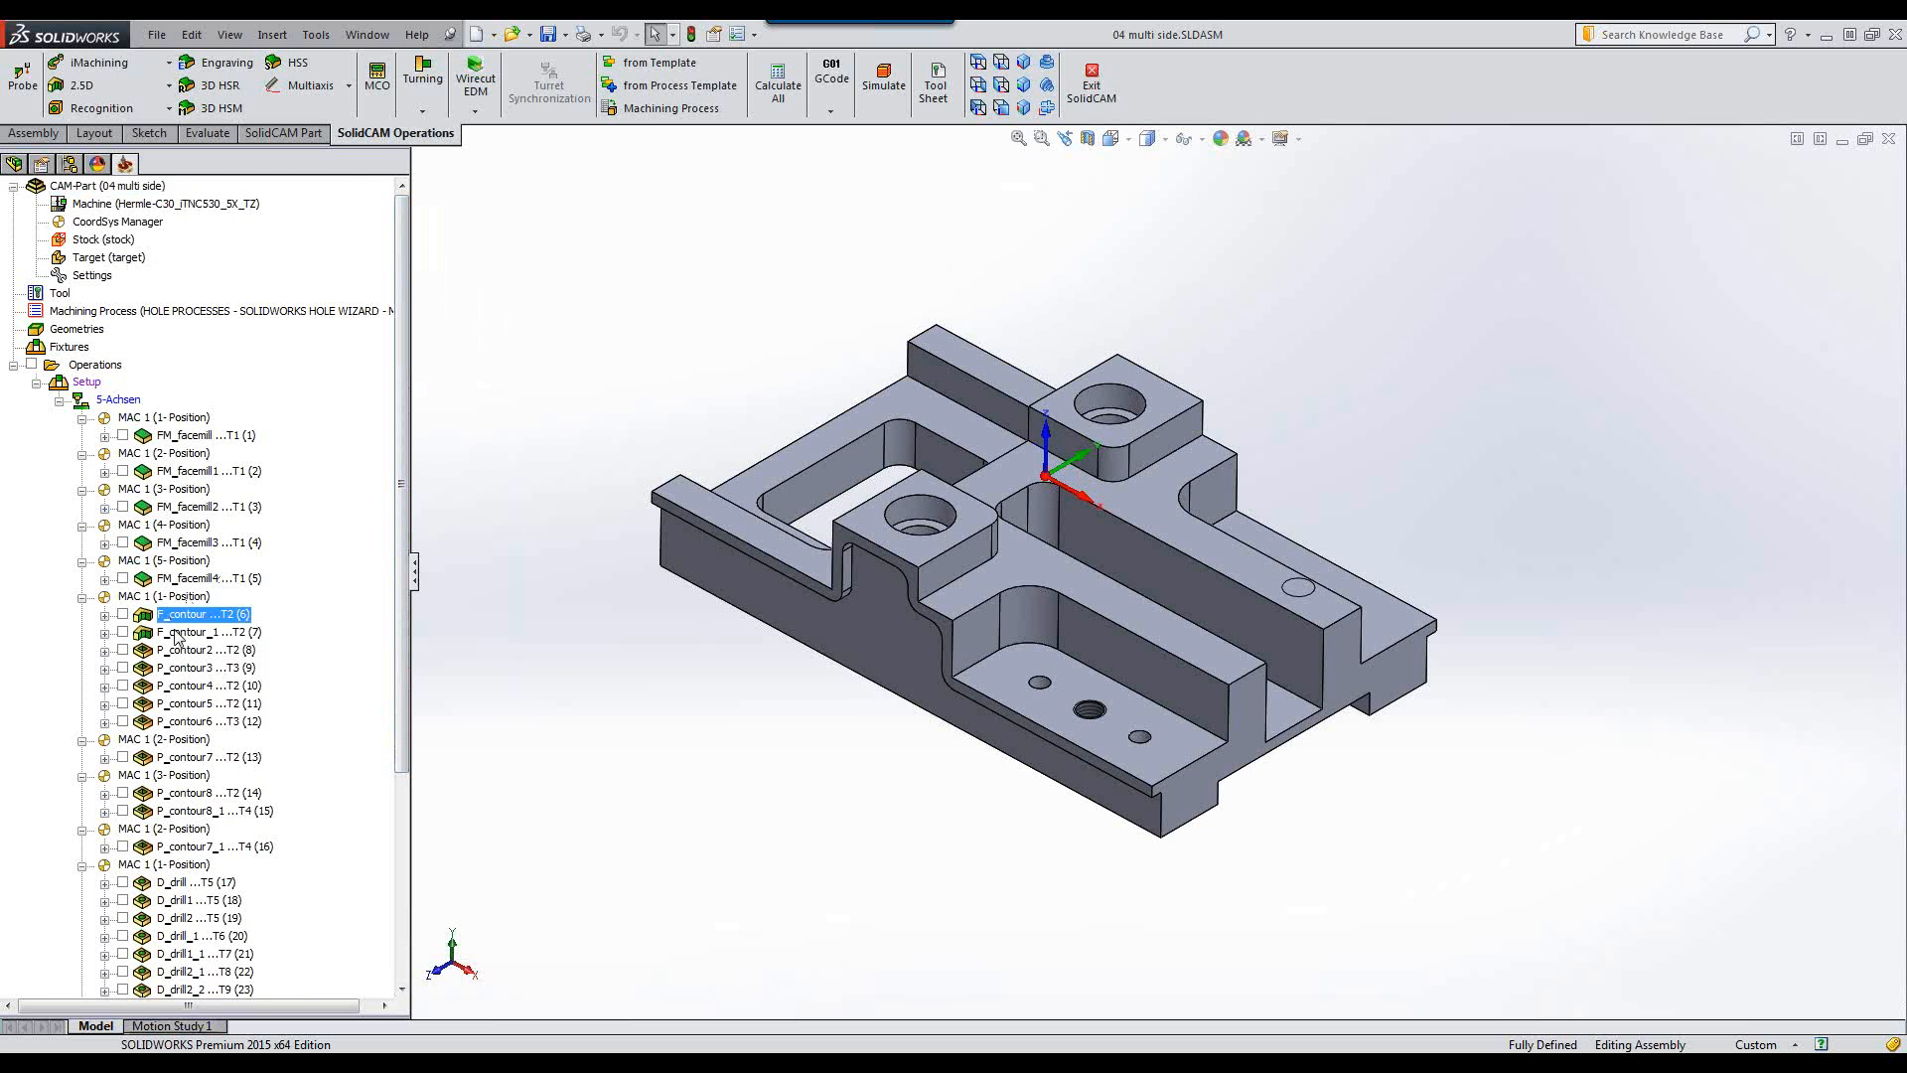
shift+click(188, 847)
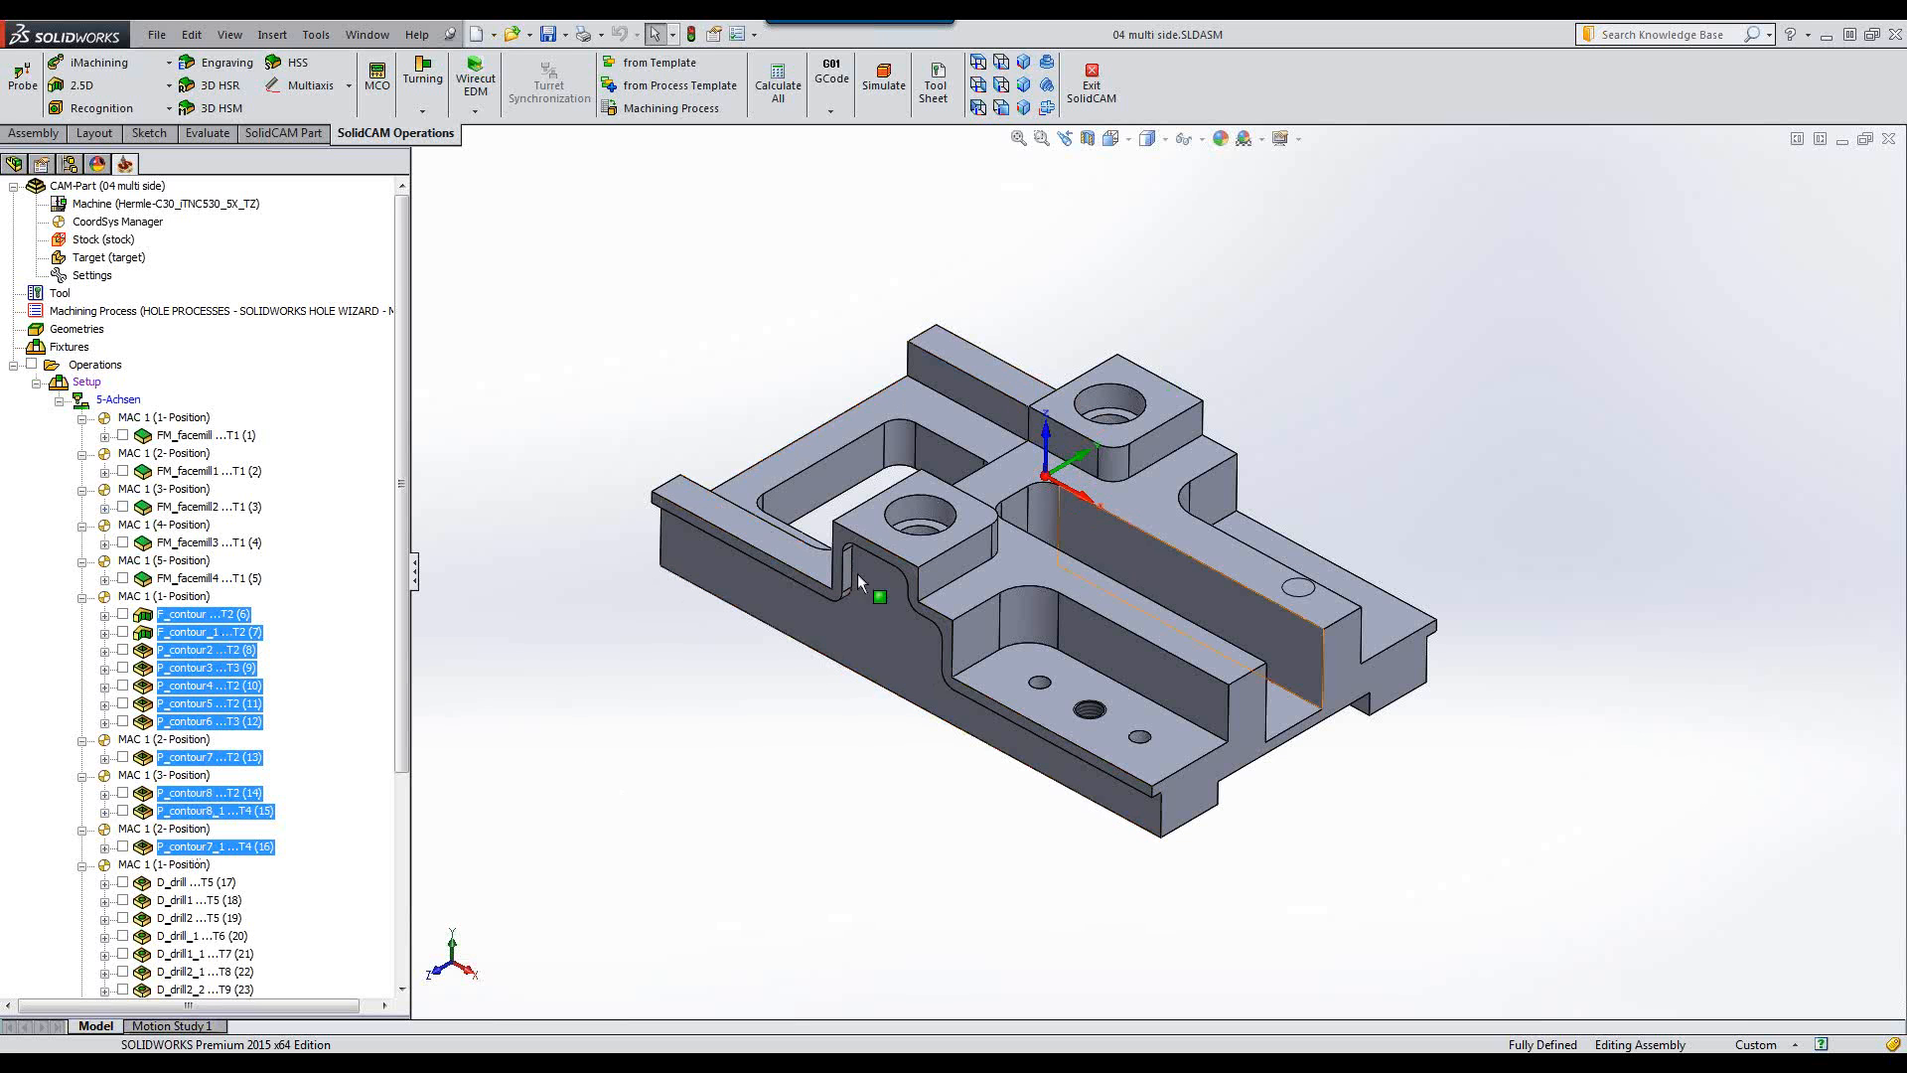
click(883, 78)
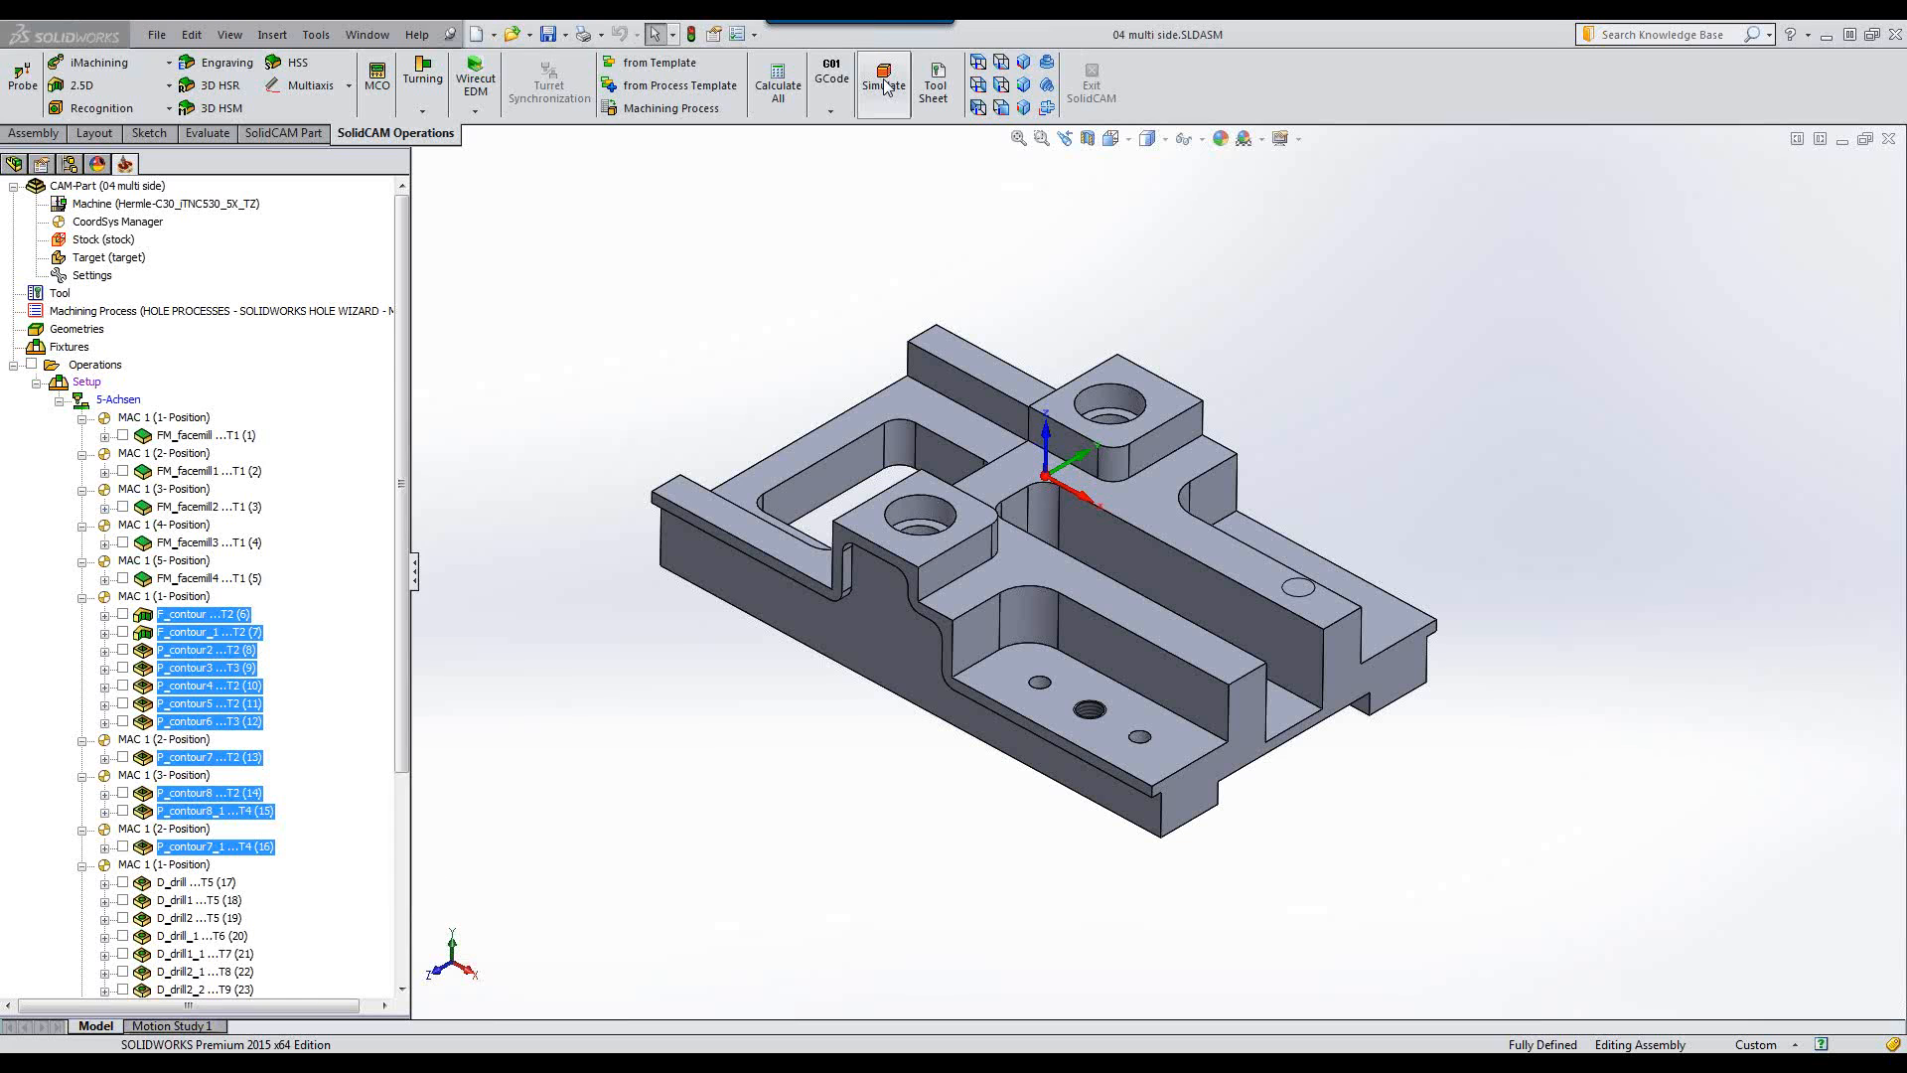
click(370, 337)
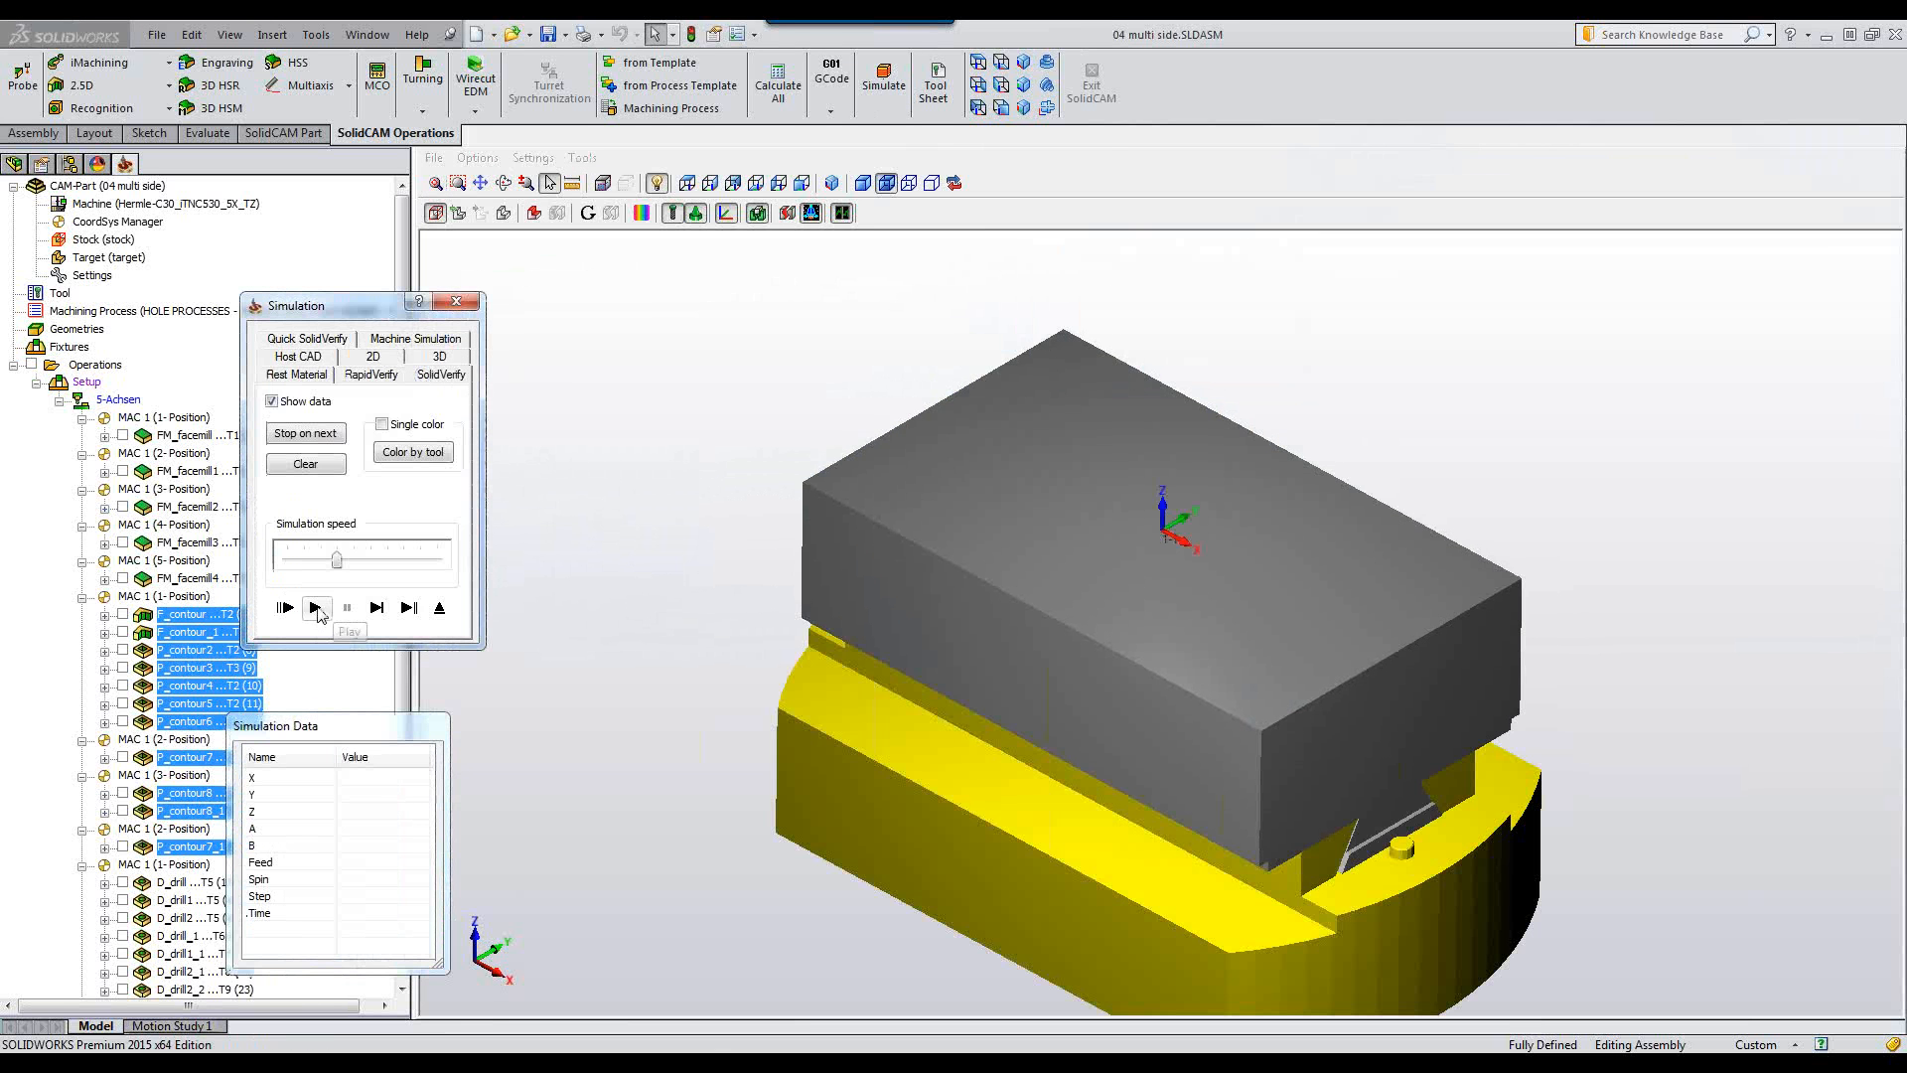
click(315, 608)
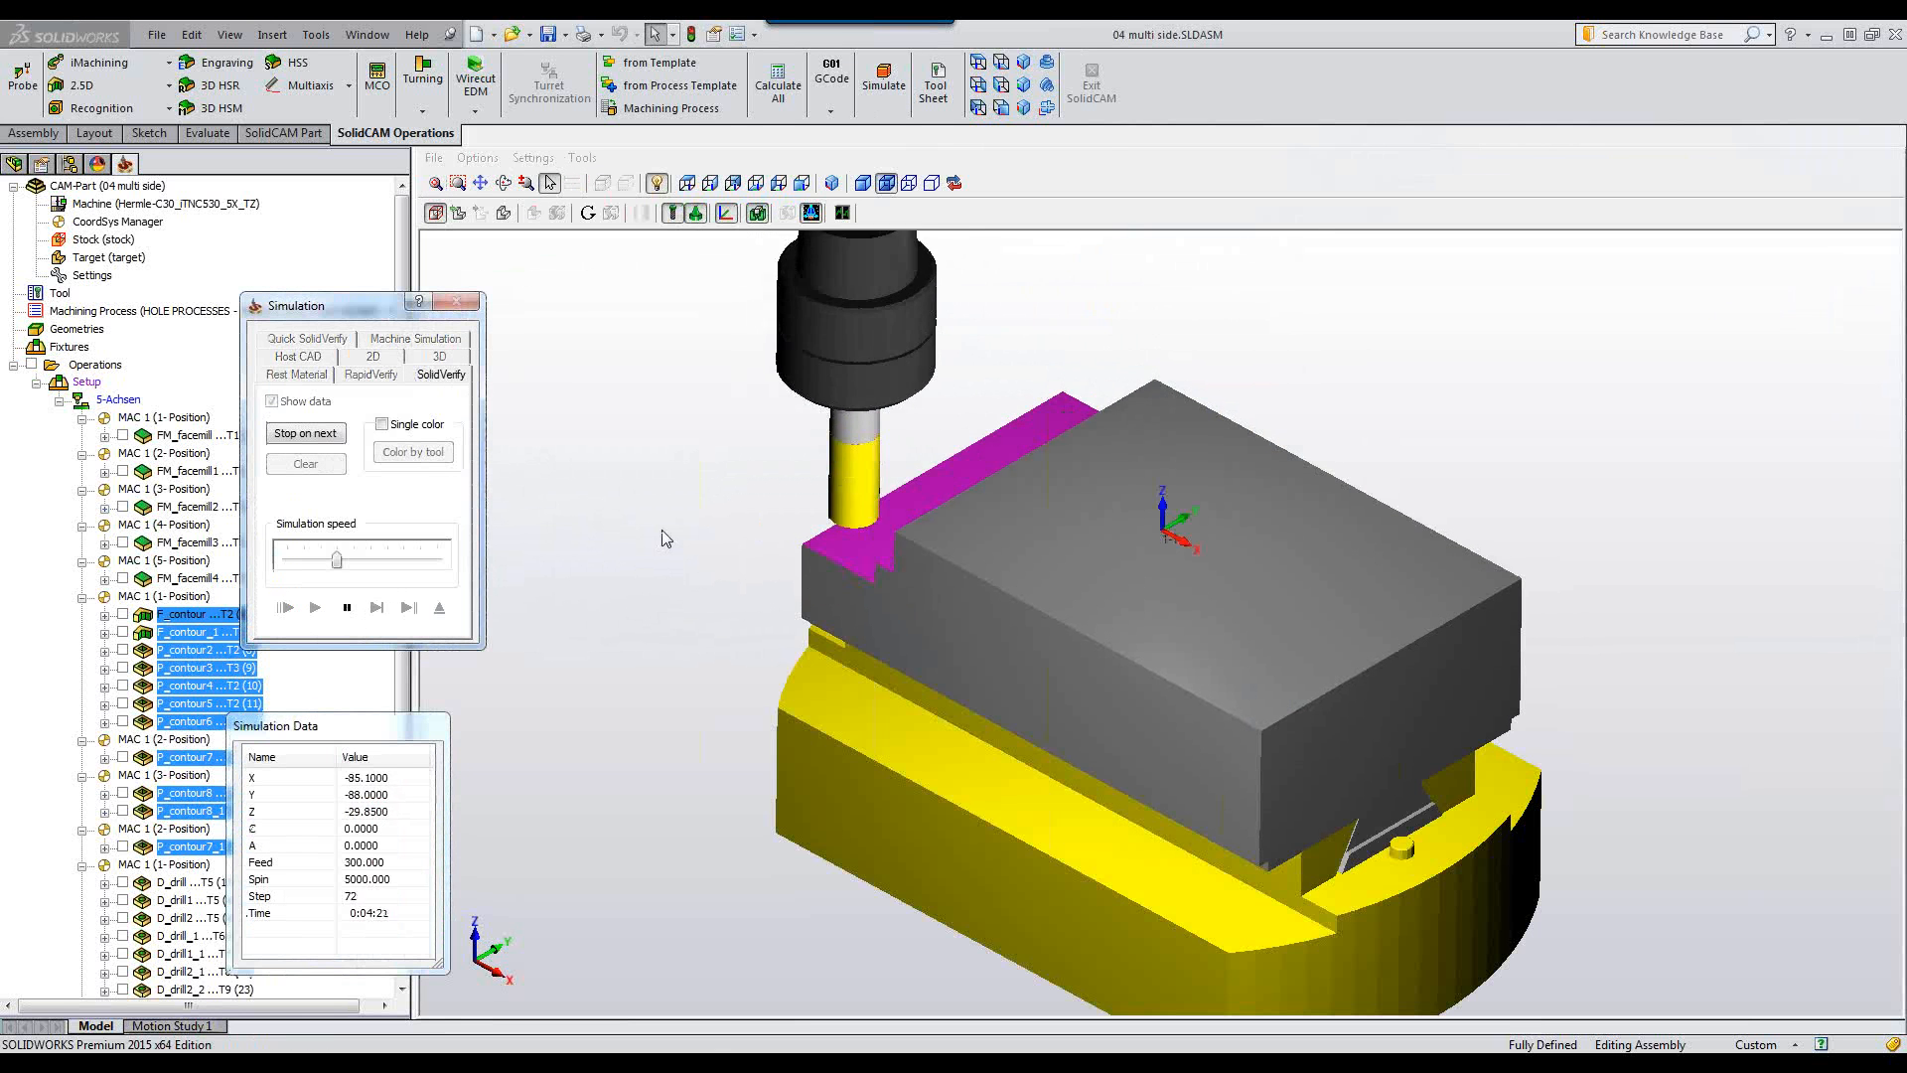
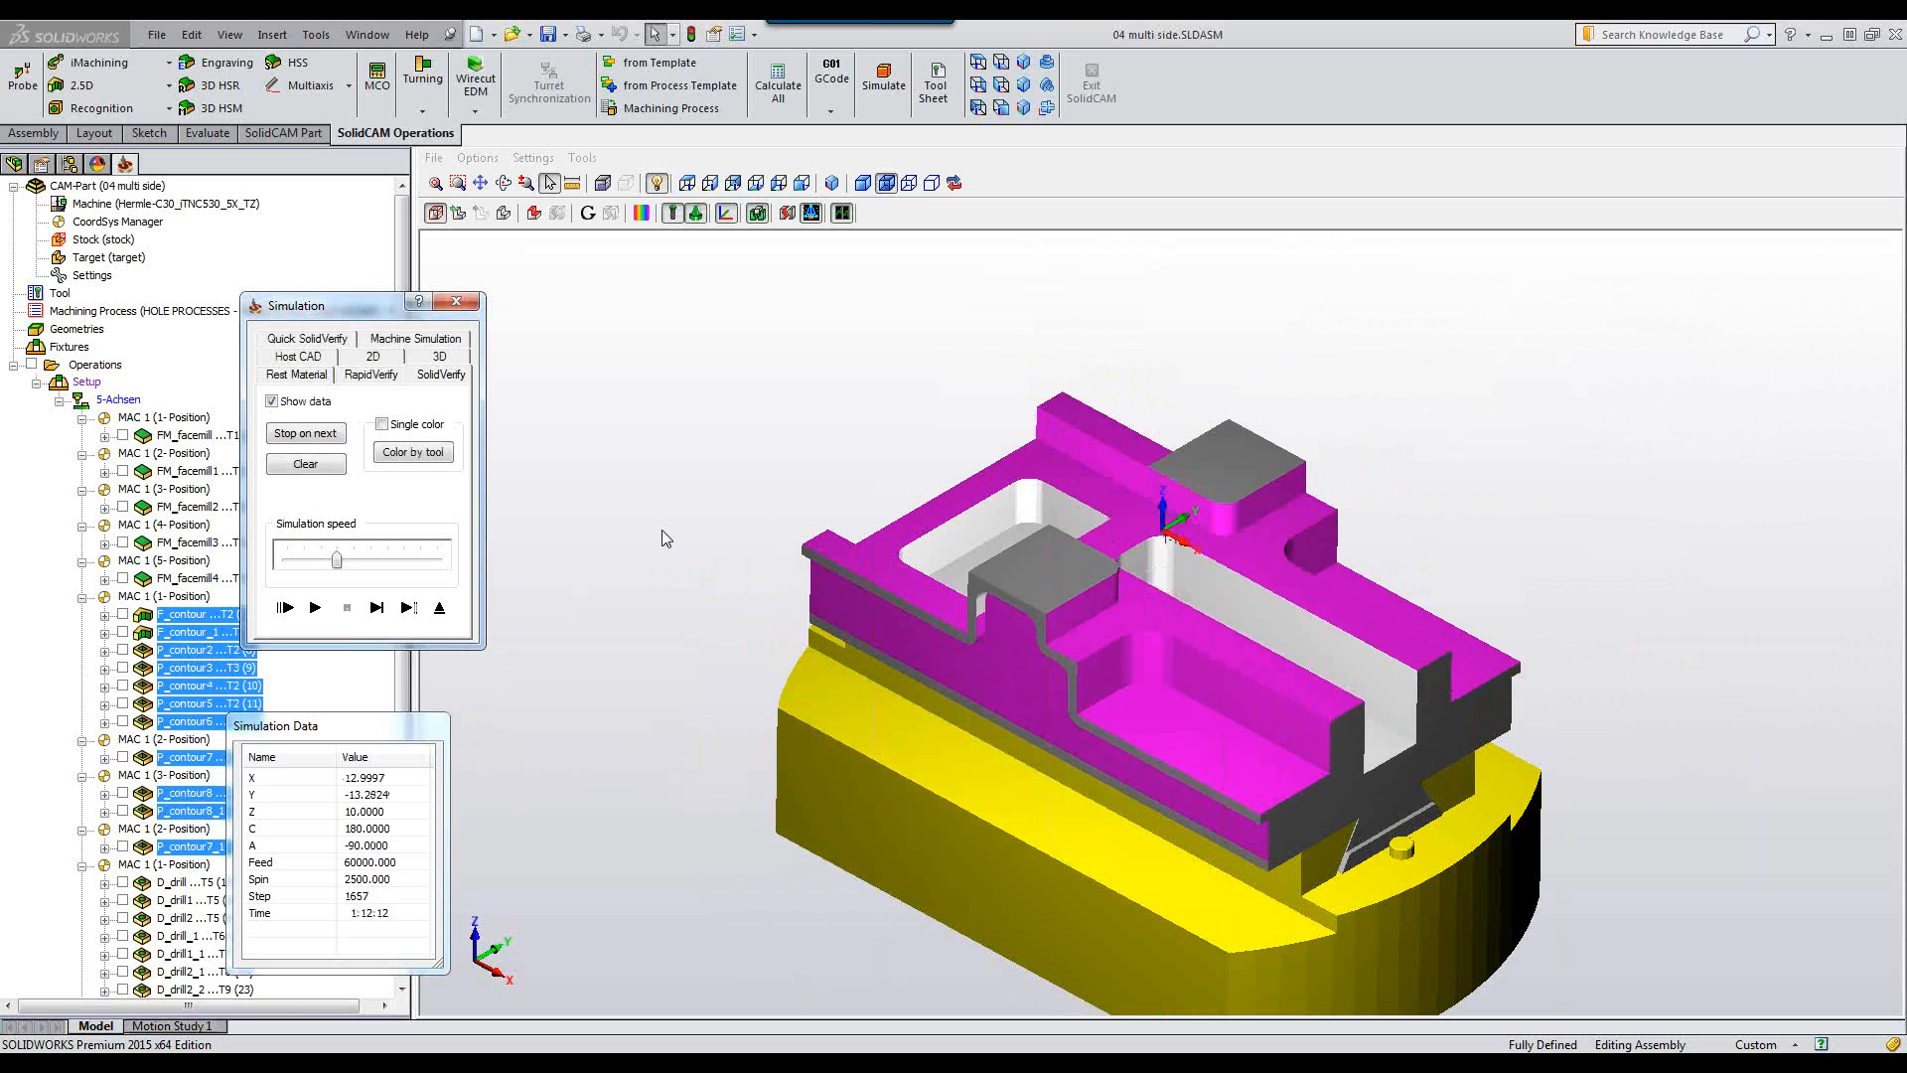
click(440, 609)
right_click(175, 628)
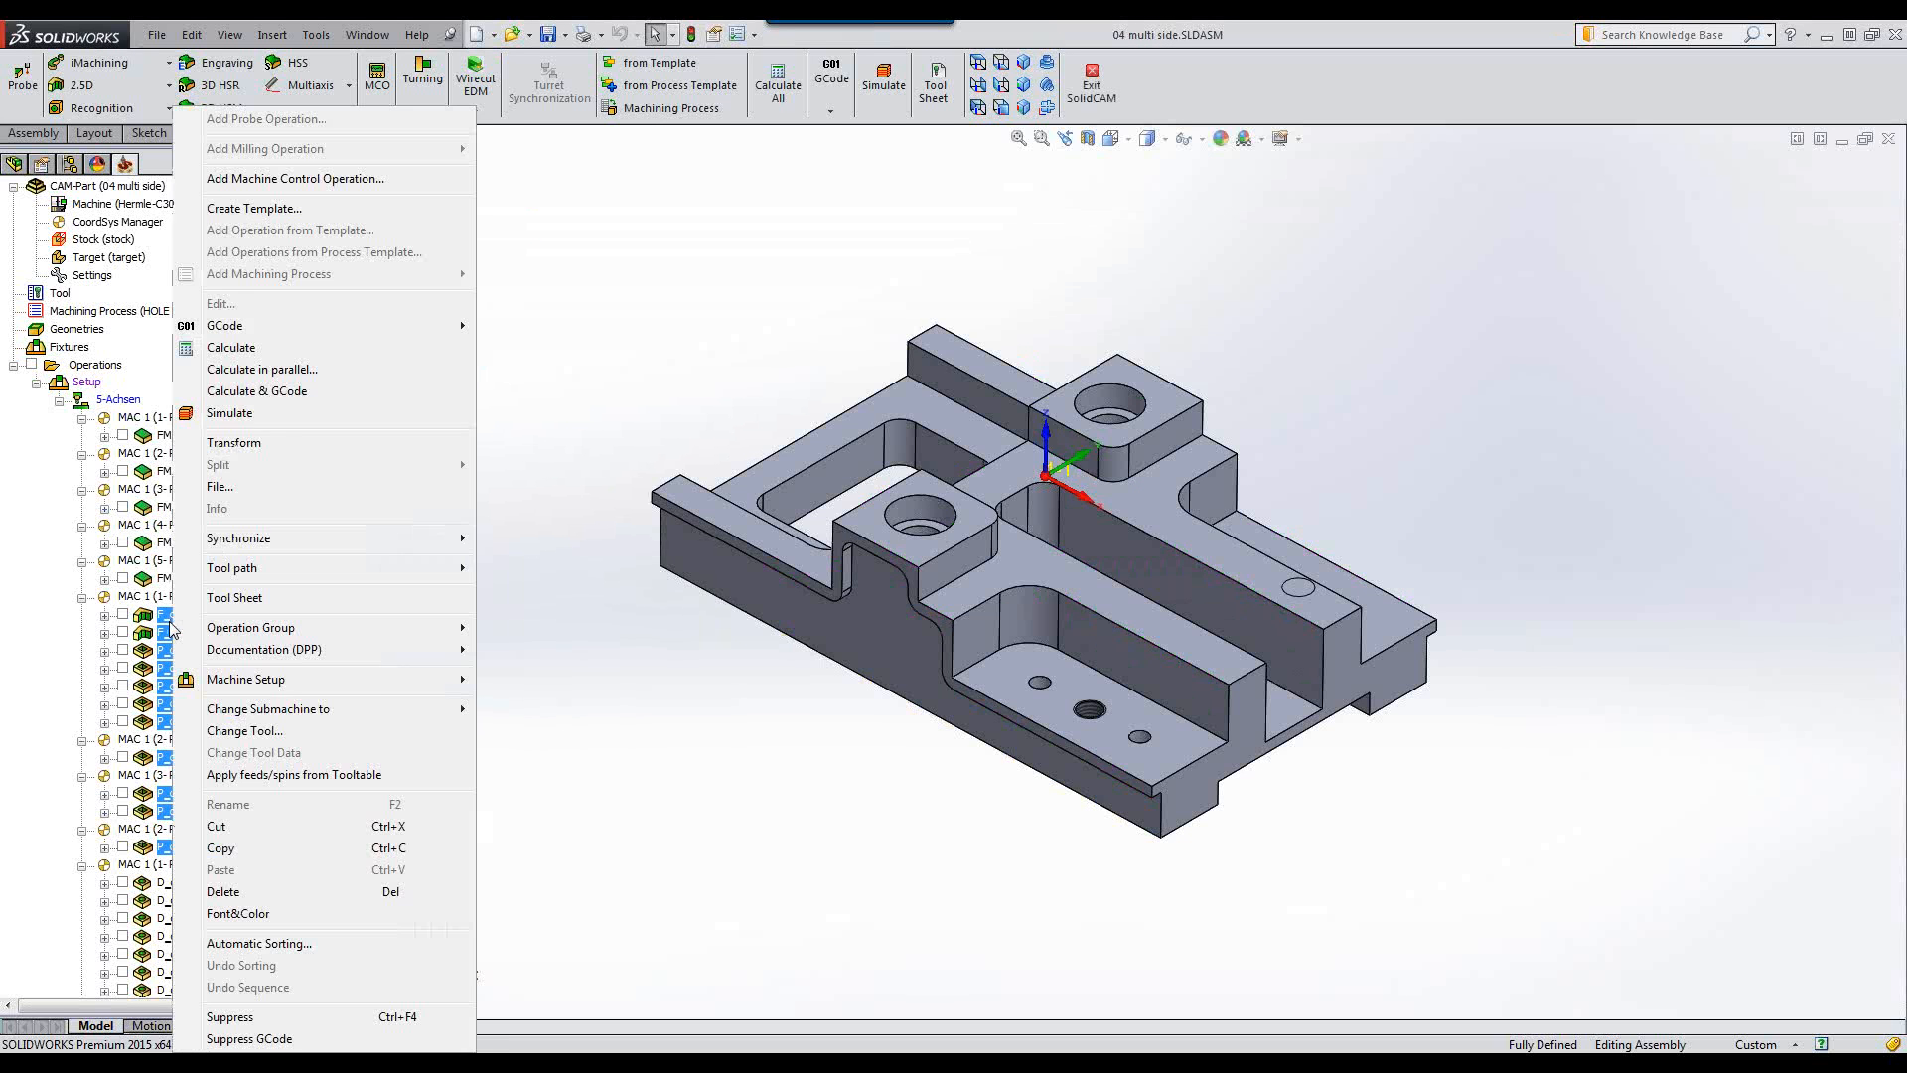
click(230, 1018)
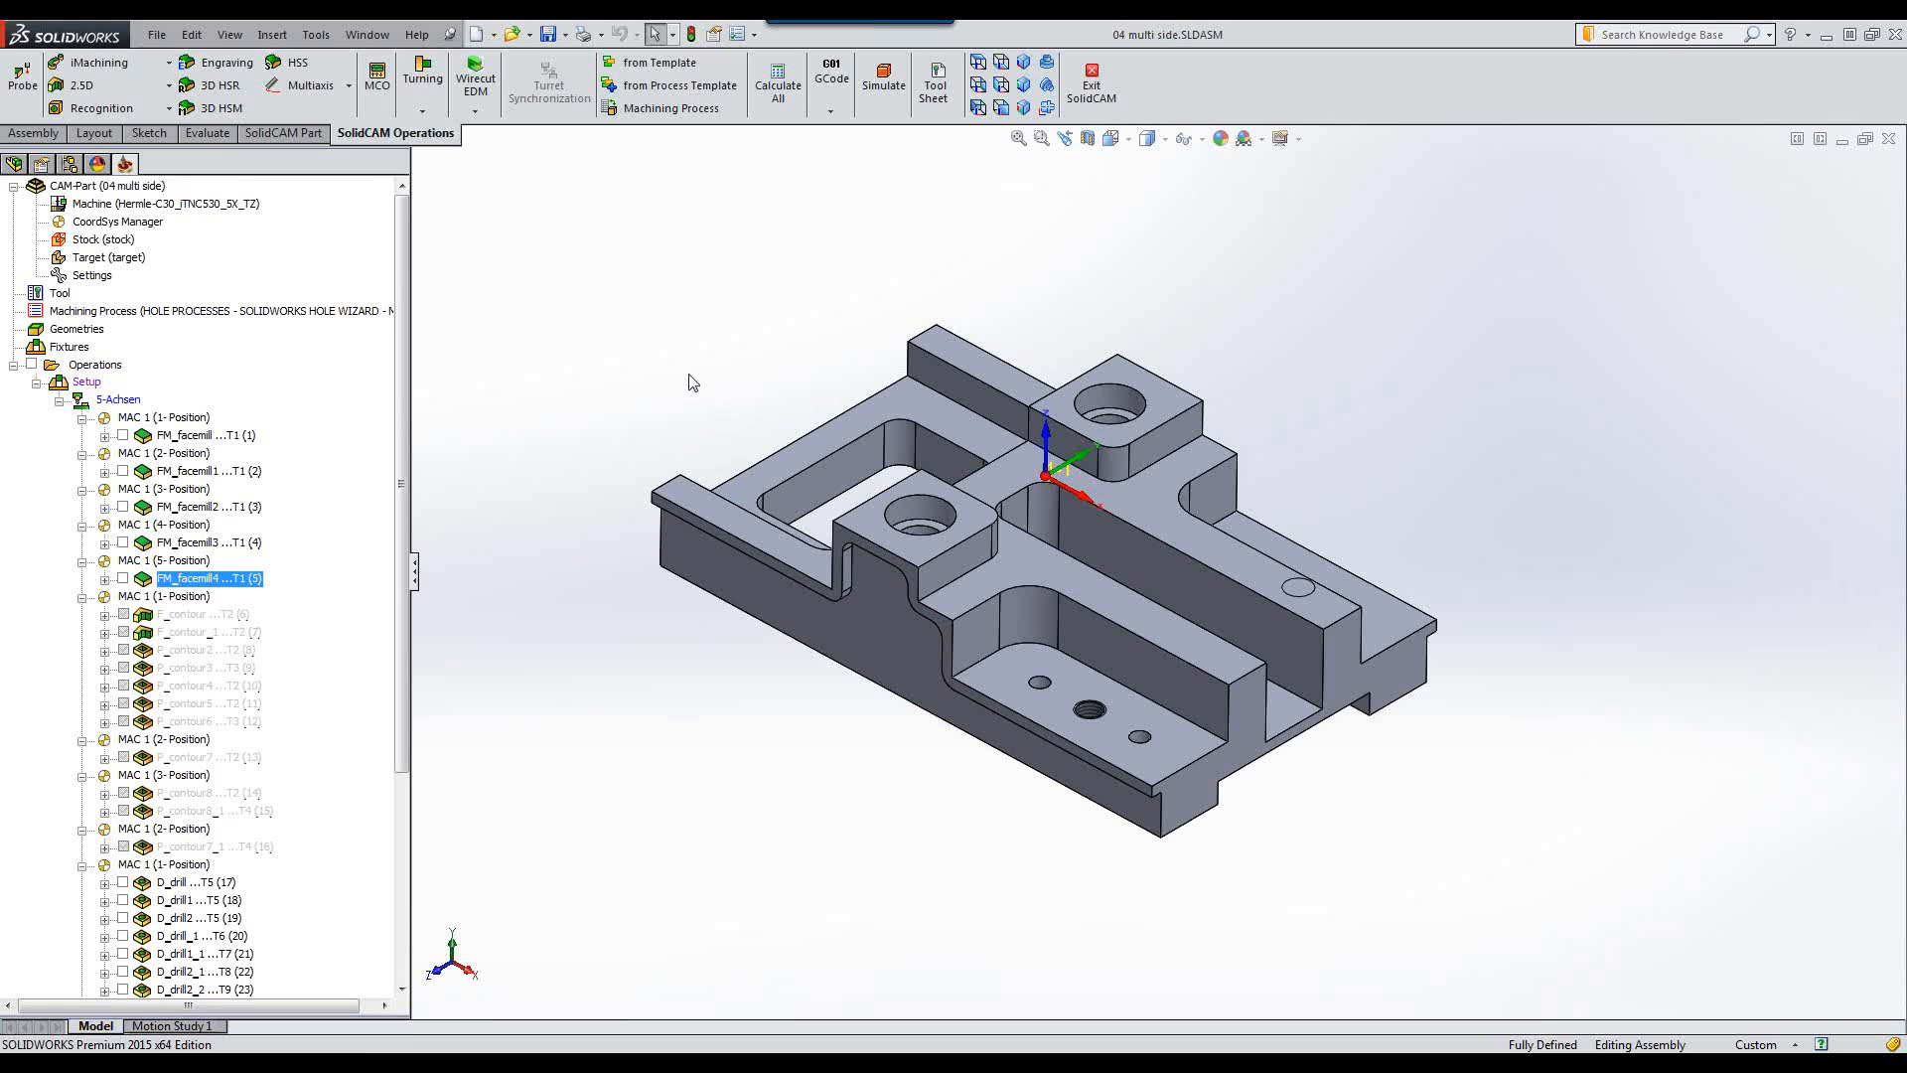
Add a Pocket Recognition operation following the FM_facemill4 operation and check its available coordinate systems.
click(122, 112)
click(118, 131)
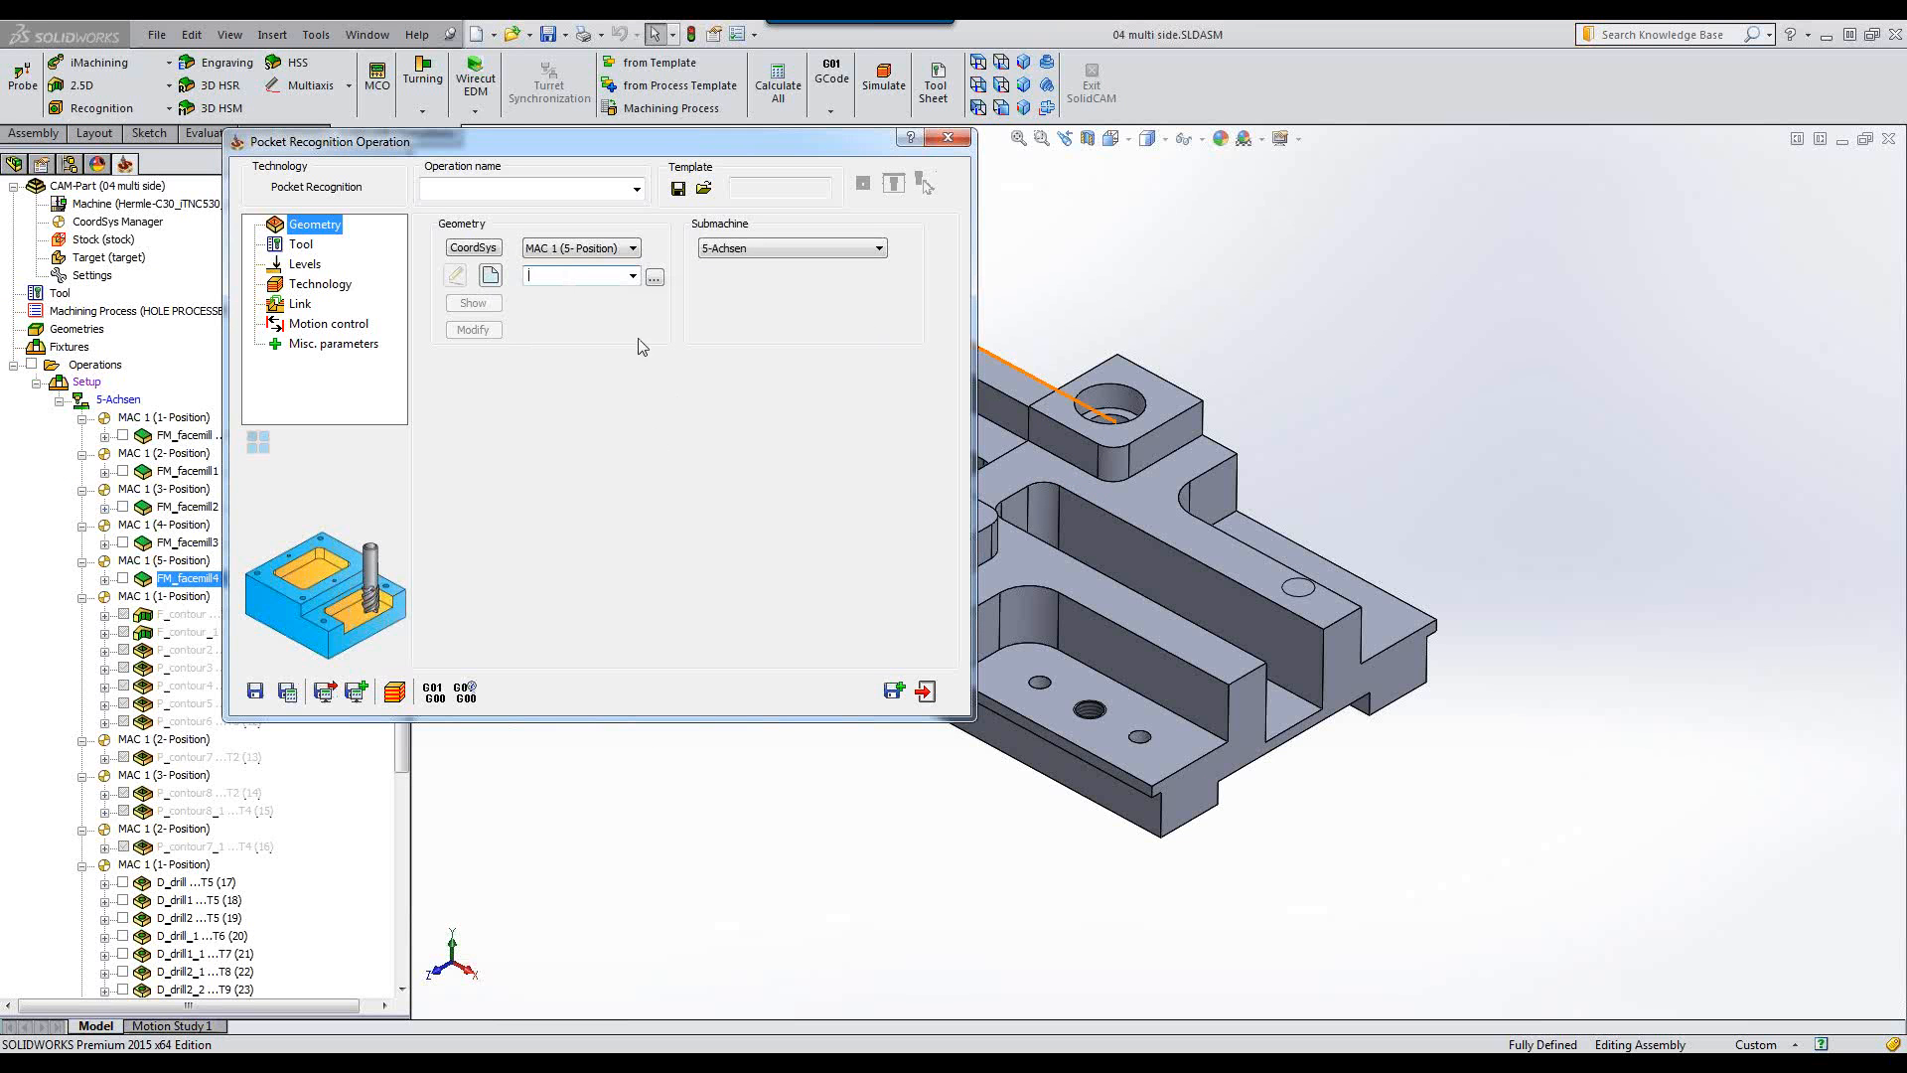
click(632, 247)
click(596, 316)
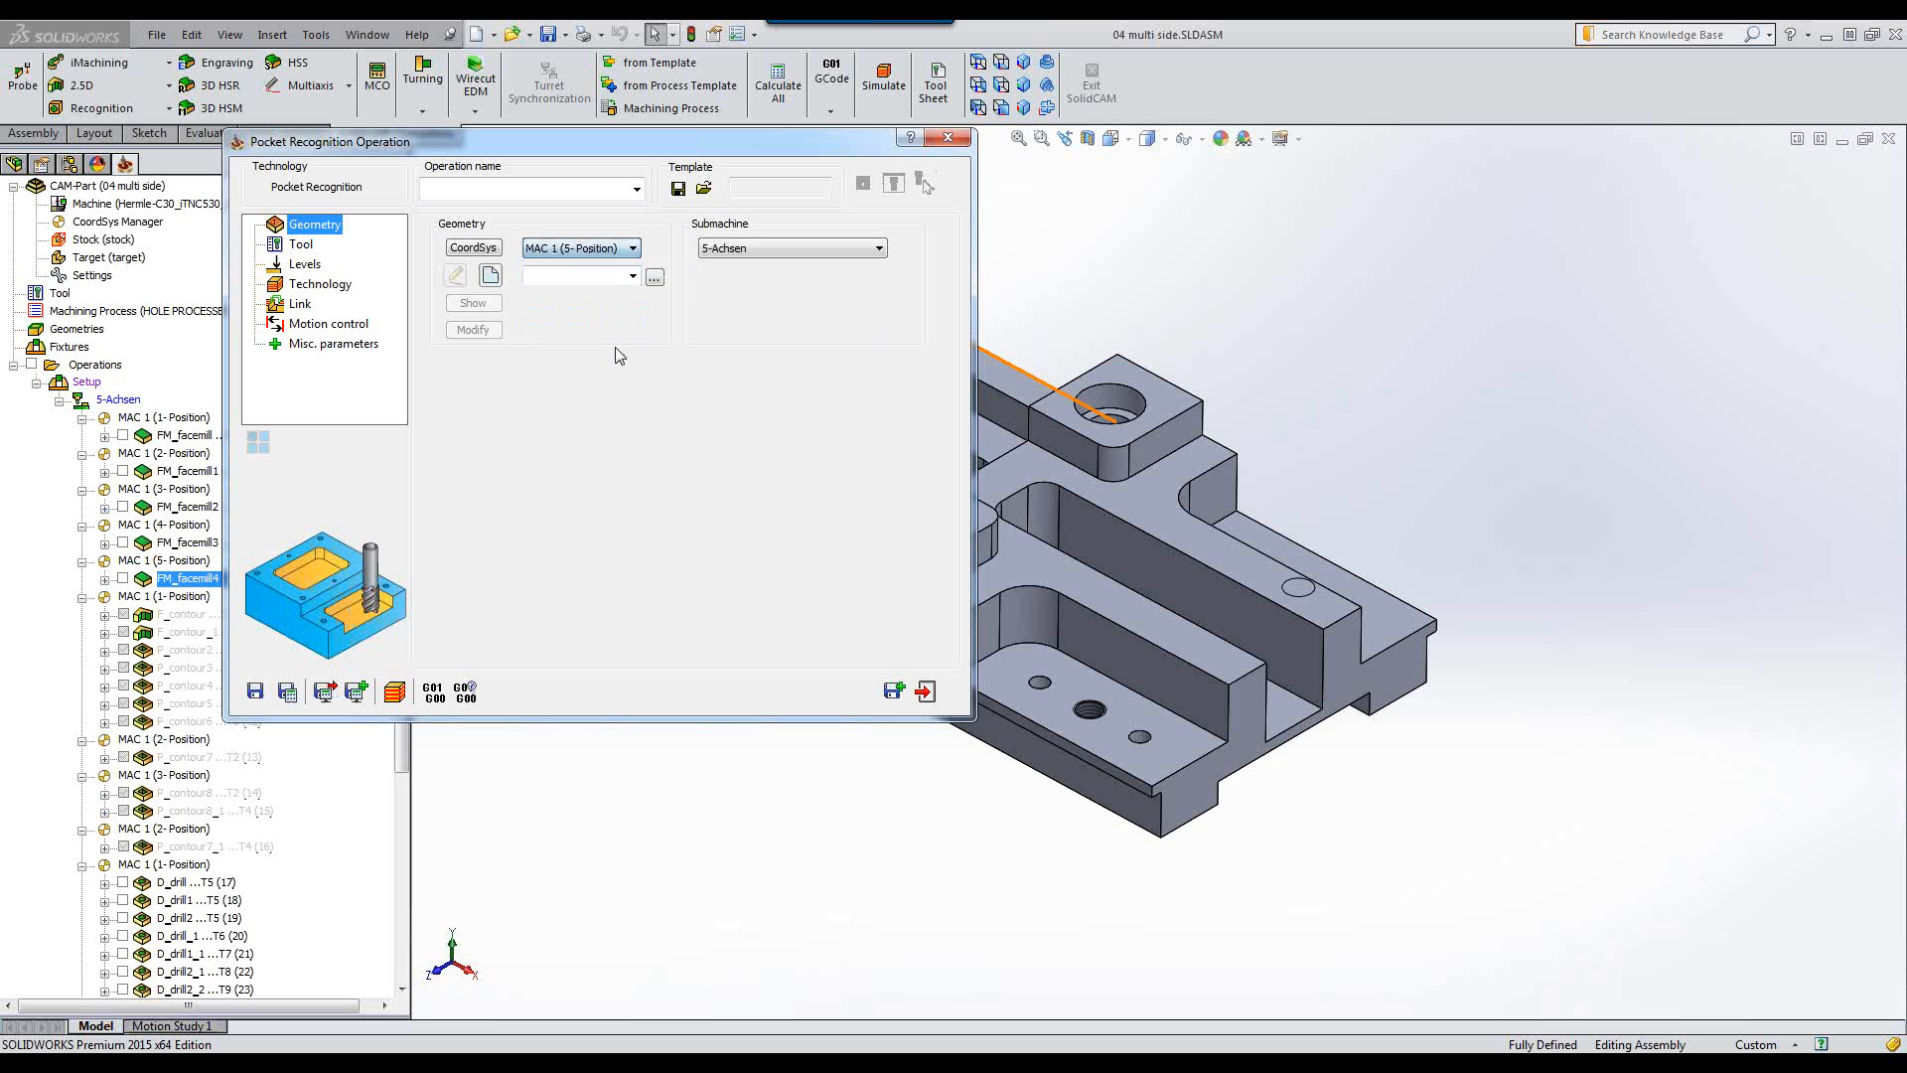
Preview positions 1 to 5 of MAC 1 in the CoordSys Manager and assign 1-Position to the operation.
click(459, 251)
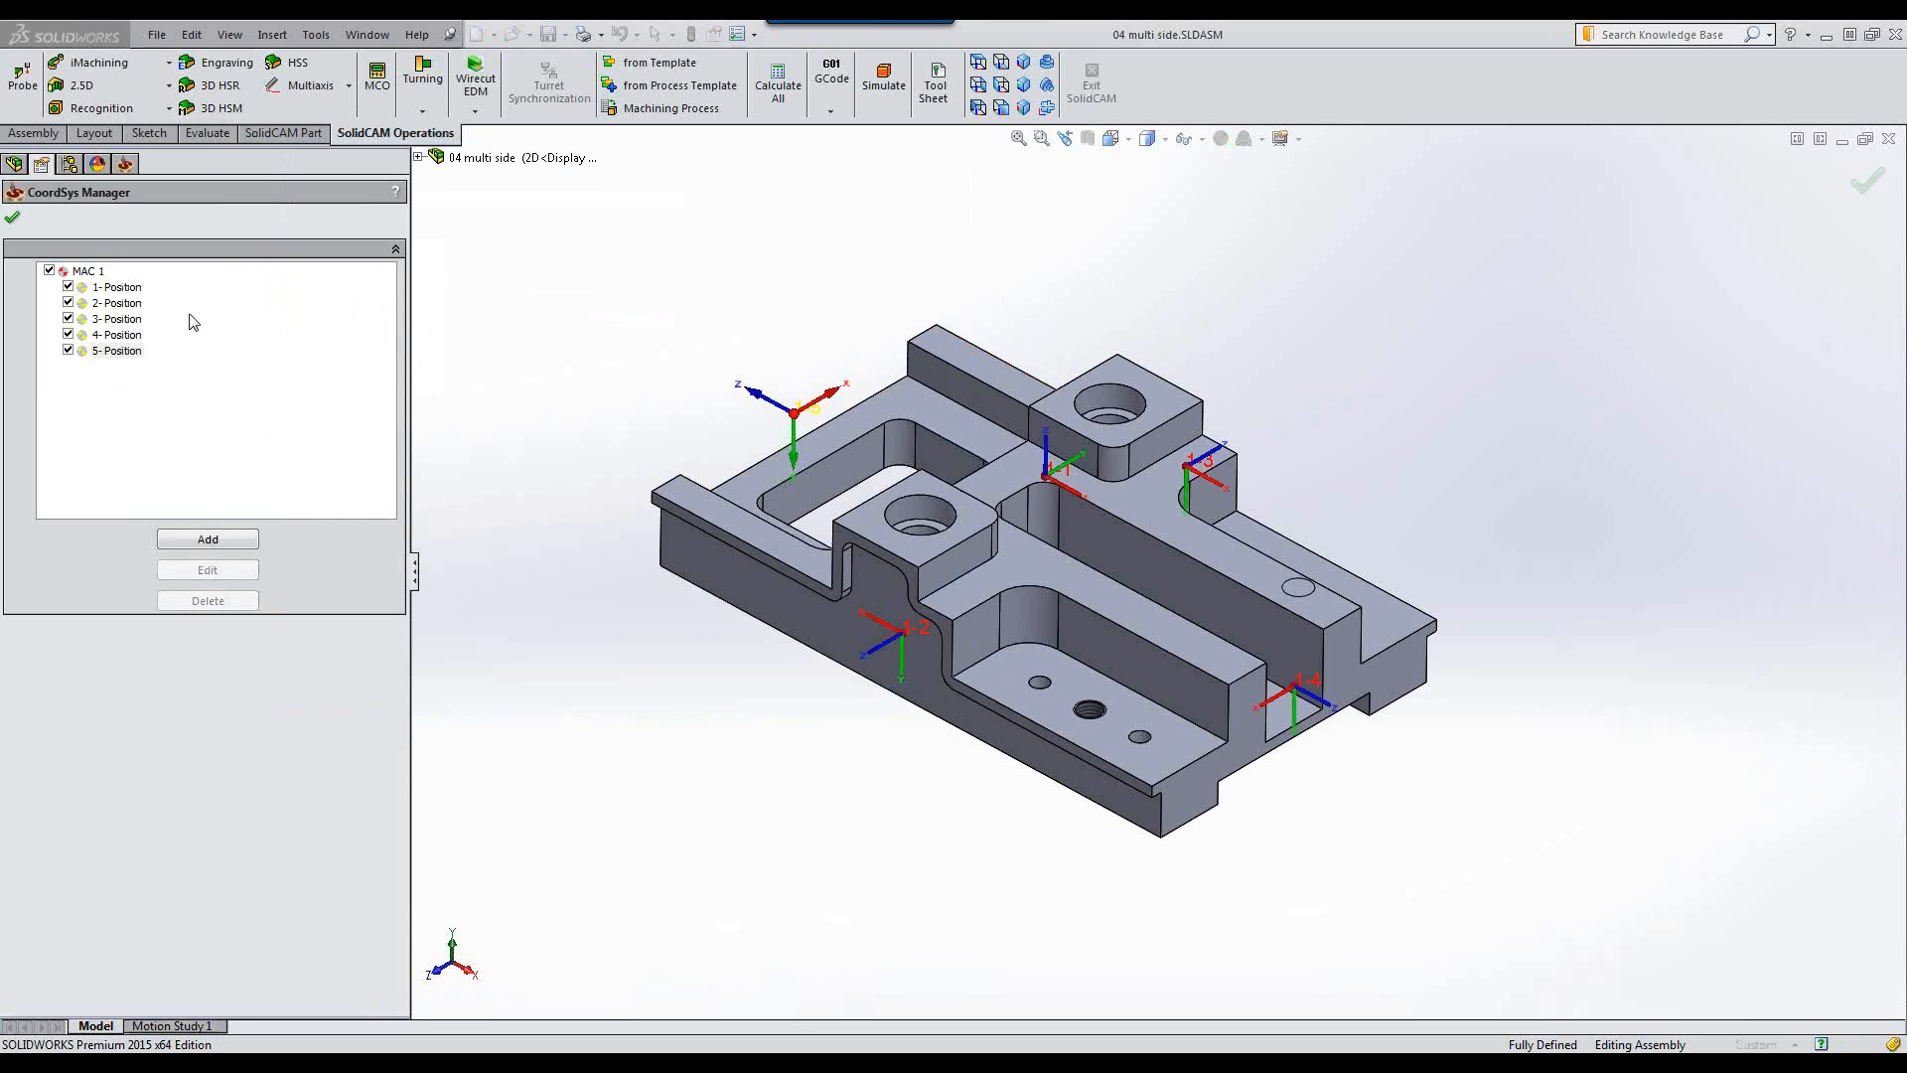
click(131, 290)
click(128, 304)
click(126, 320)
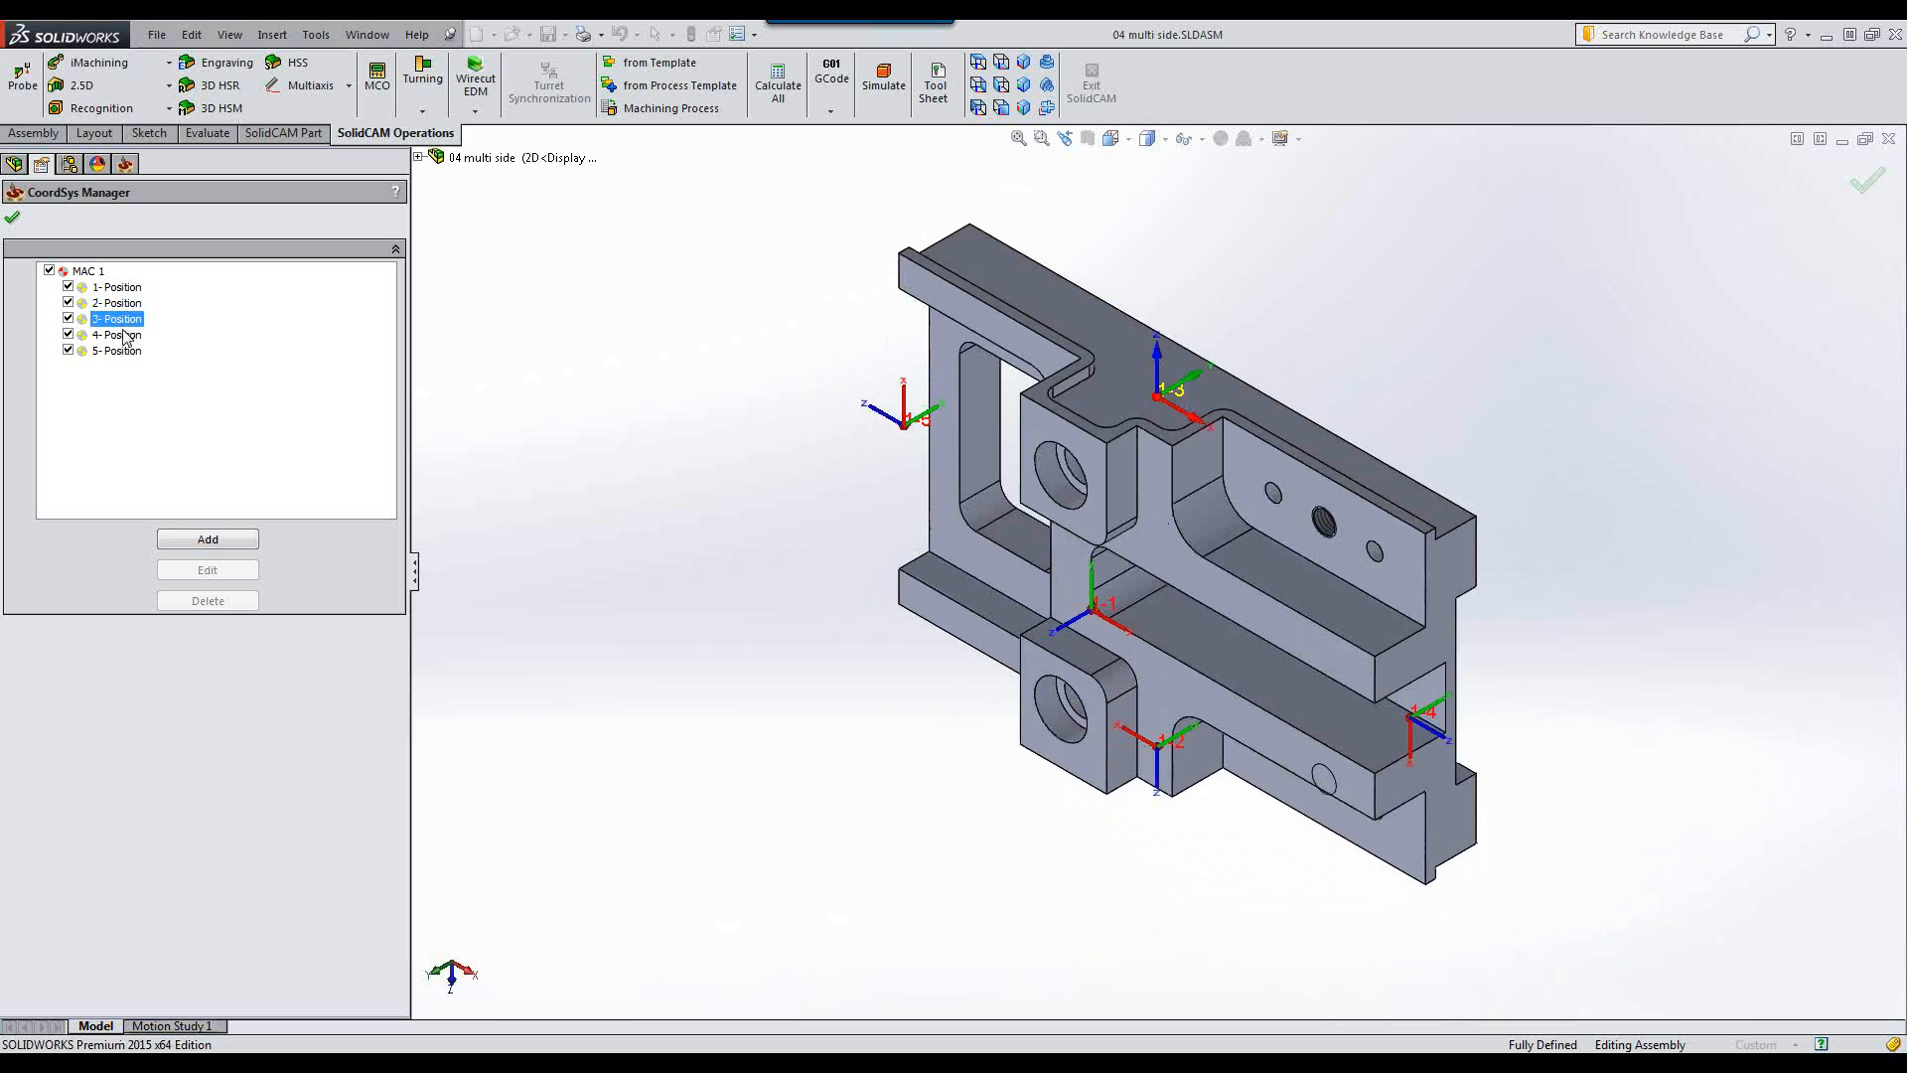
click(126, 336)
click(125, 351)
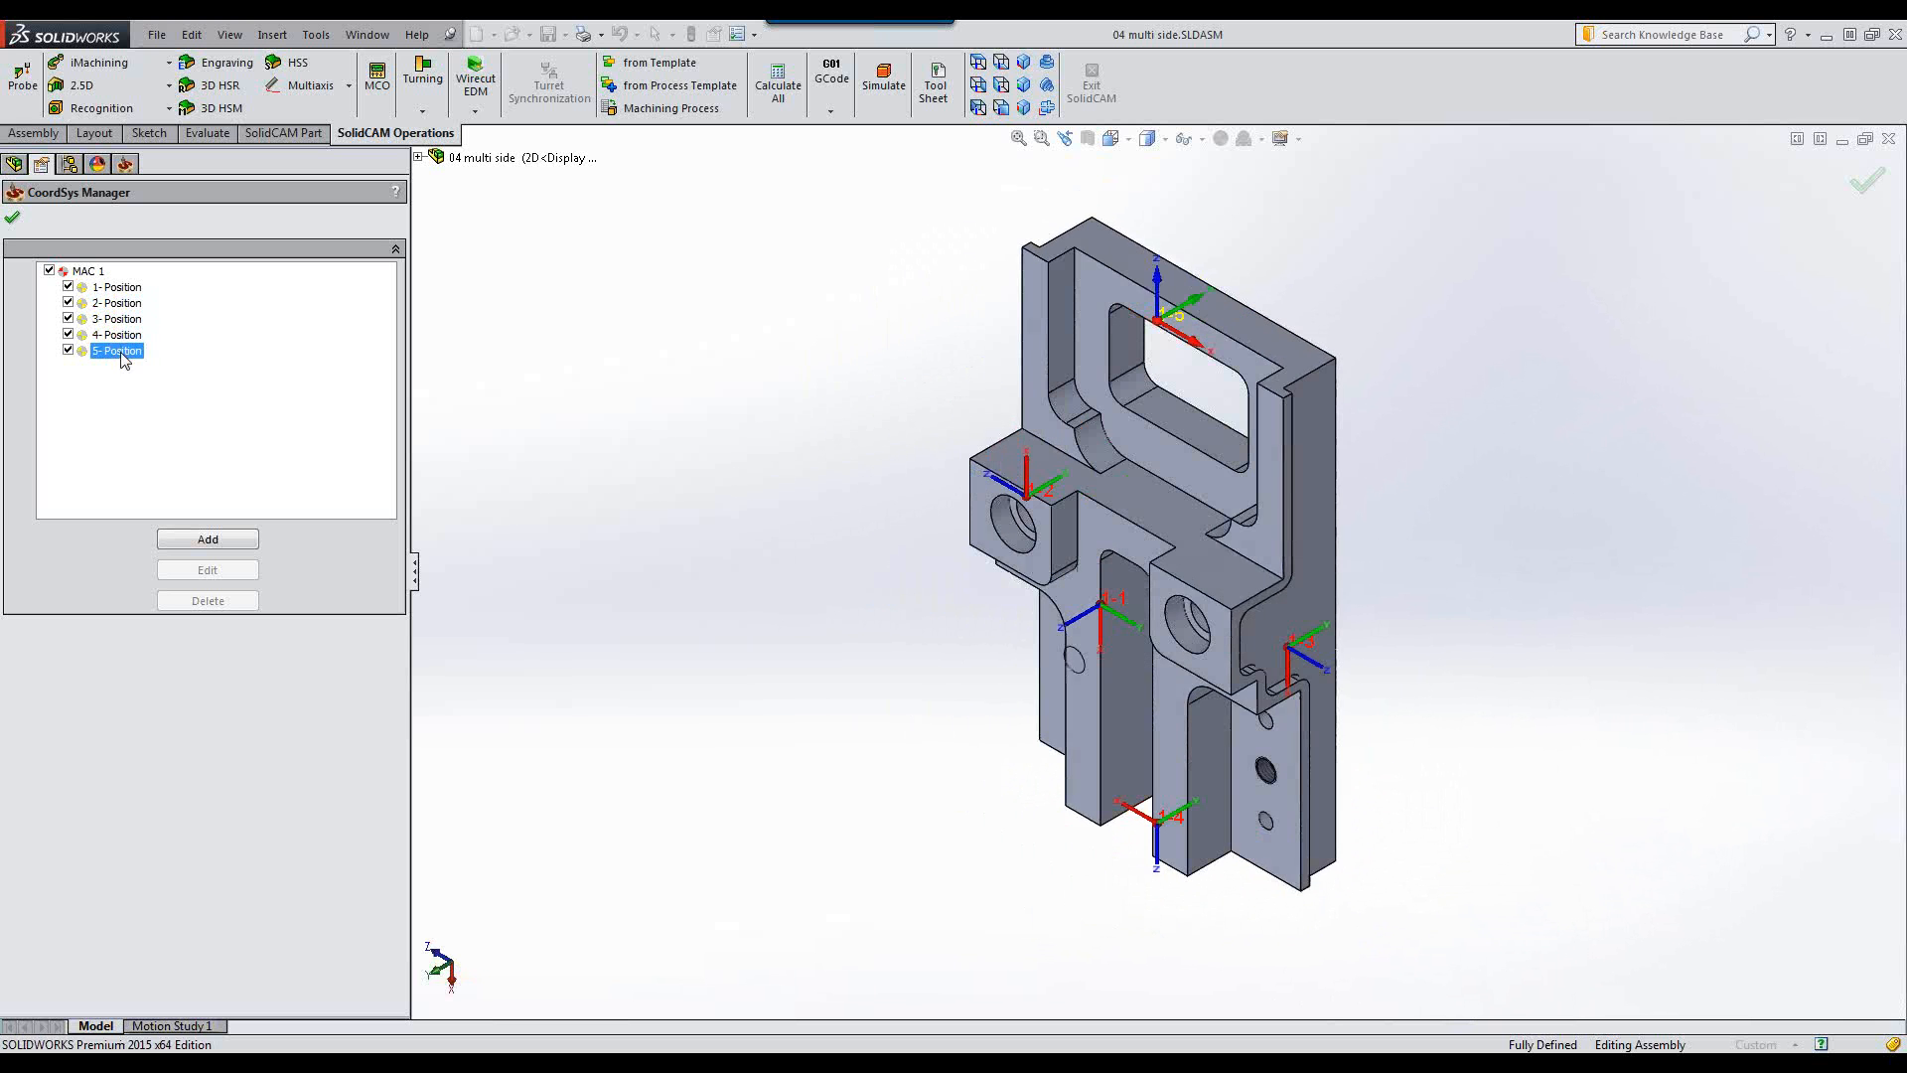
click(120, 288)
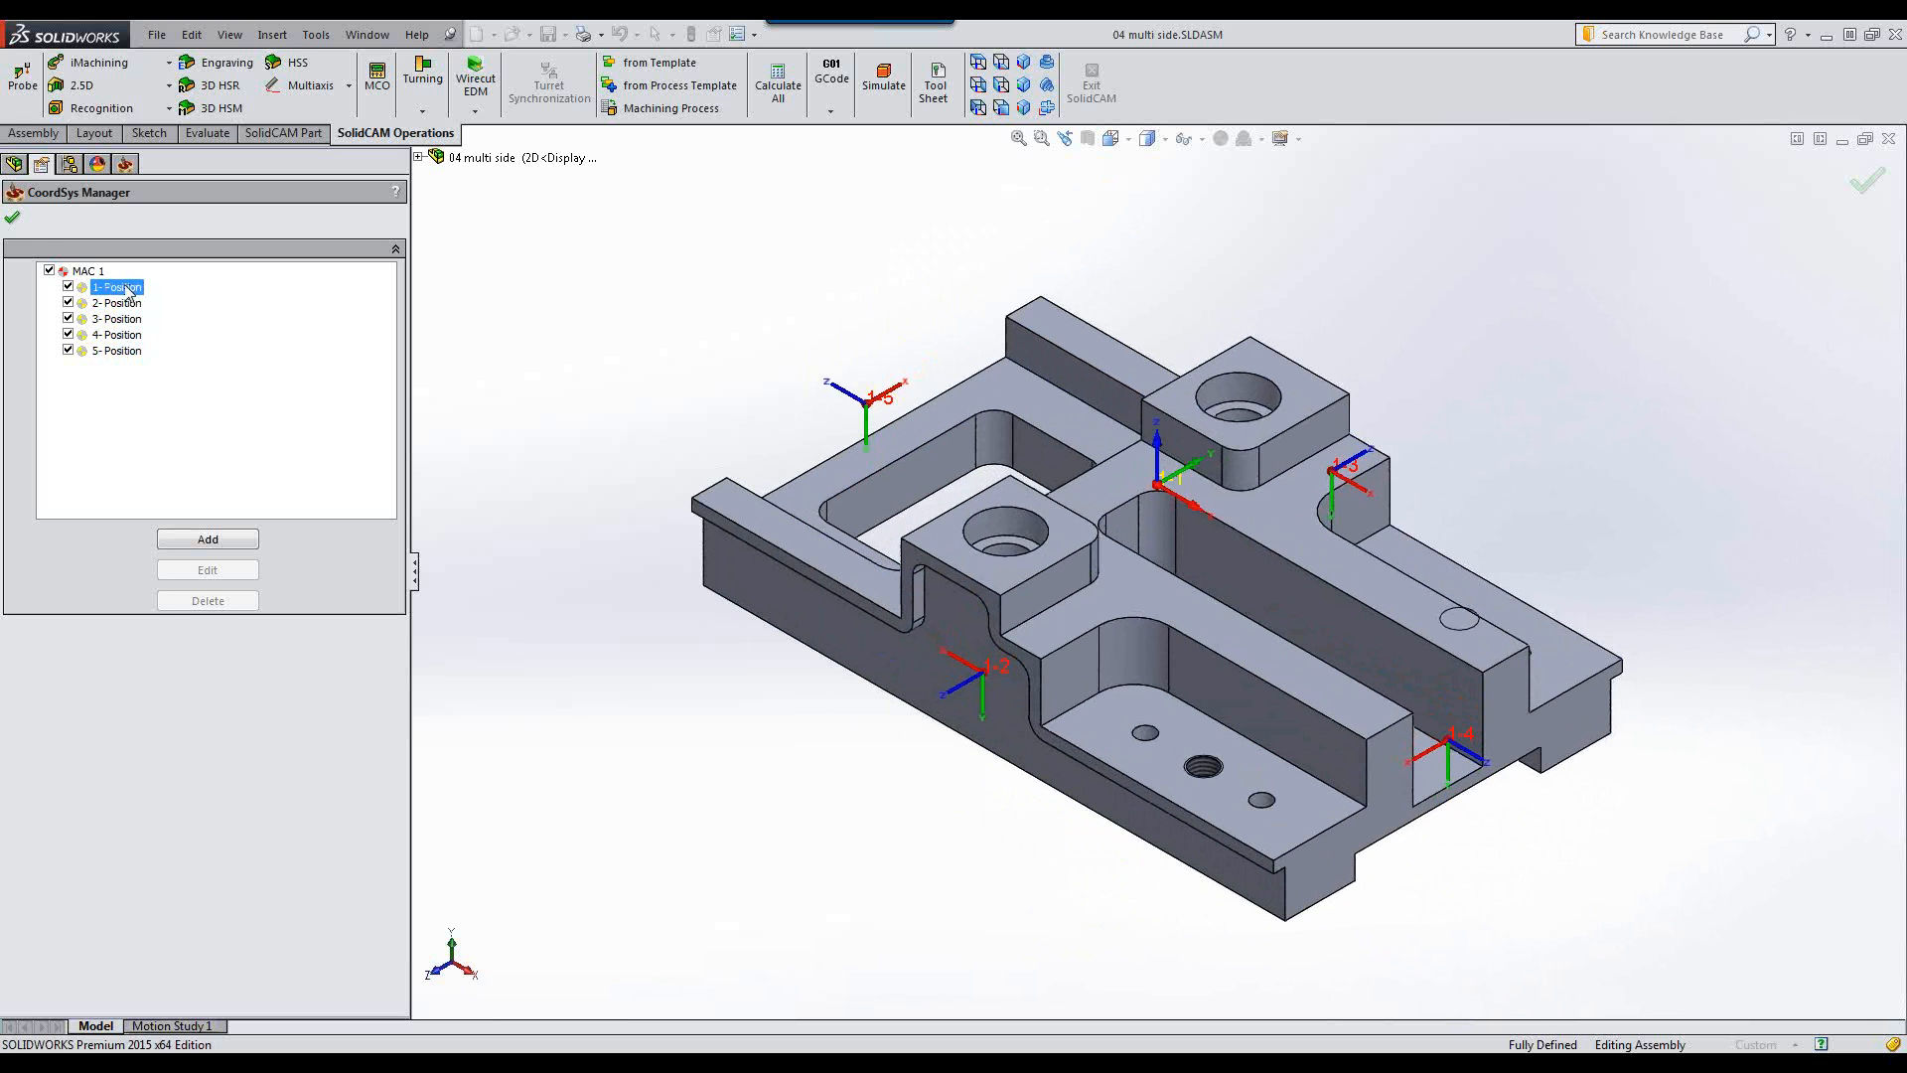
click(12, 218)
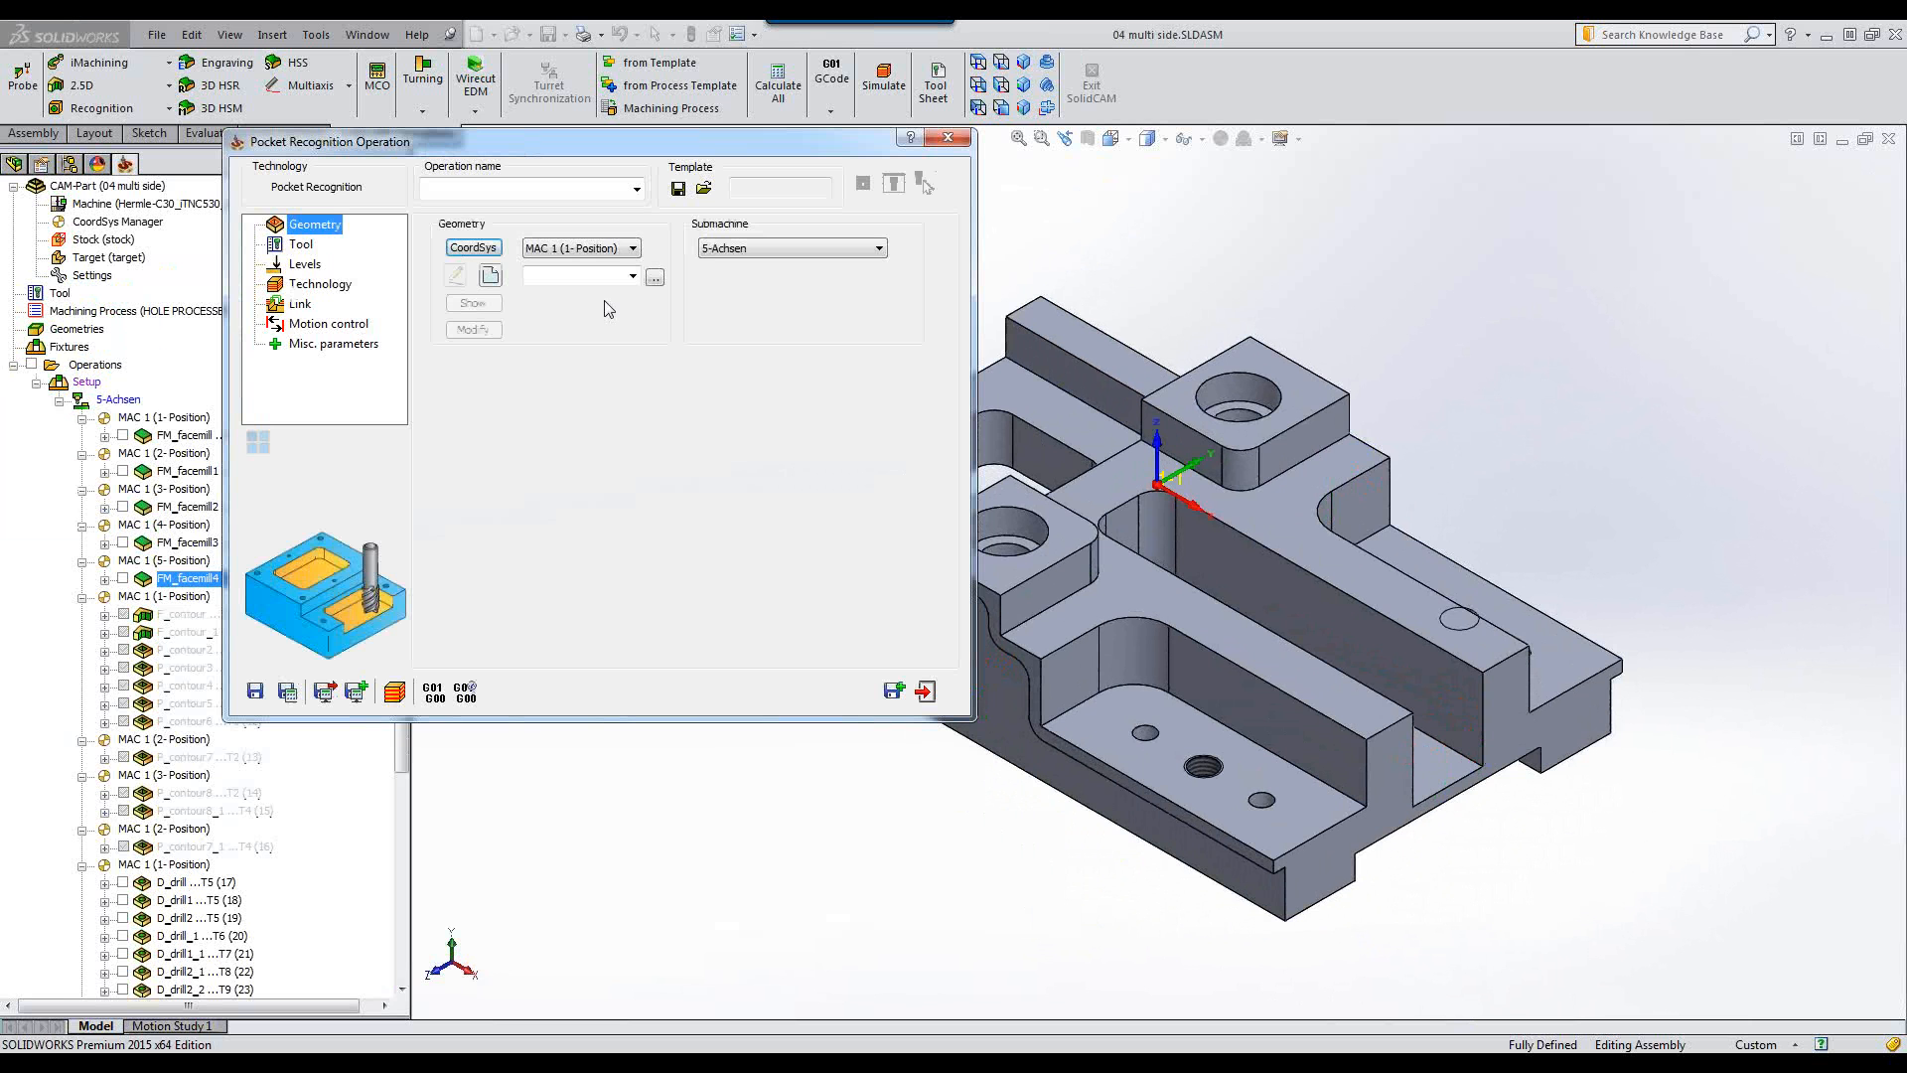
Define the pocket geometry from the solid body, filtering circular pockets by a minimum diameter of 17.5 picked from the front boss hole's edge.
click(490, 275)
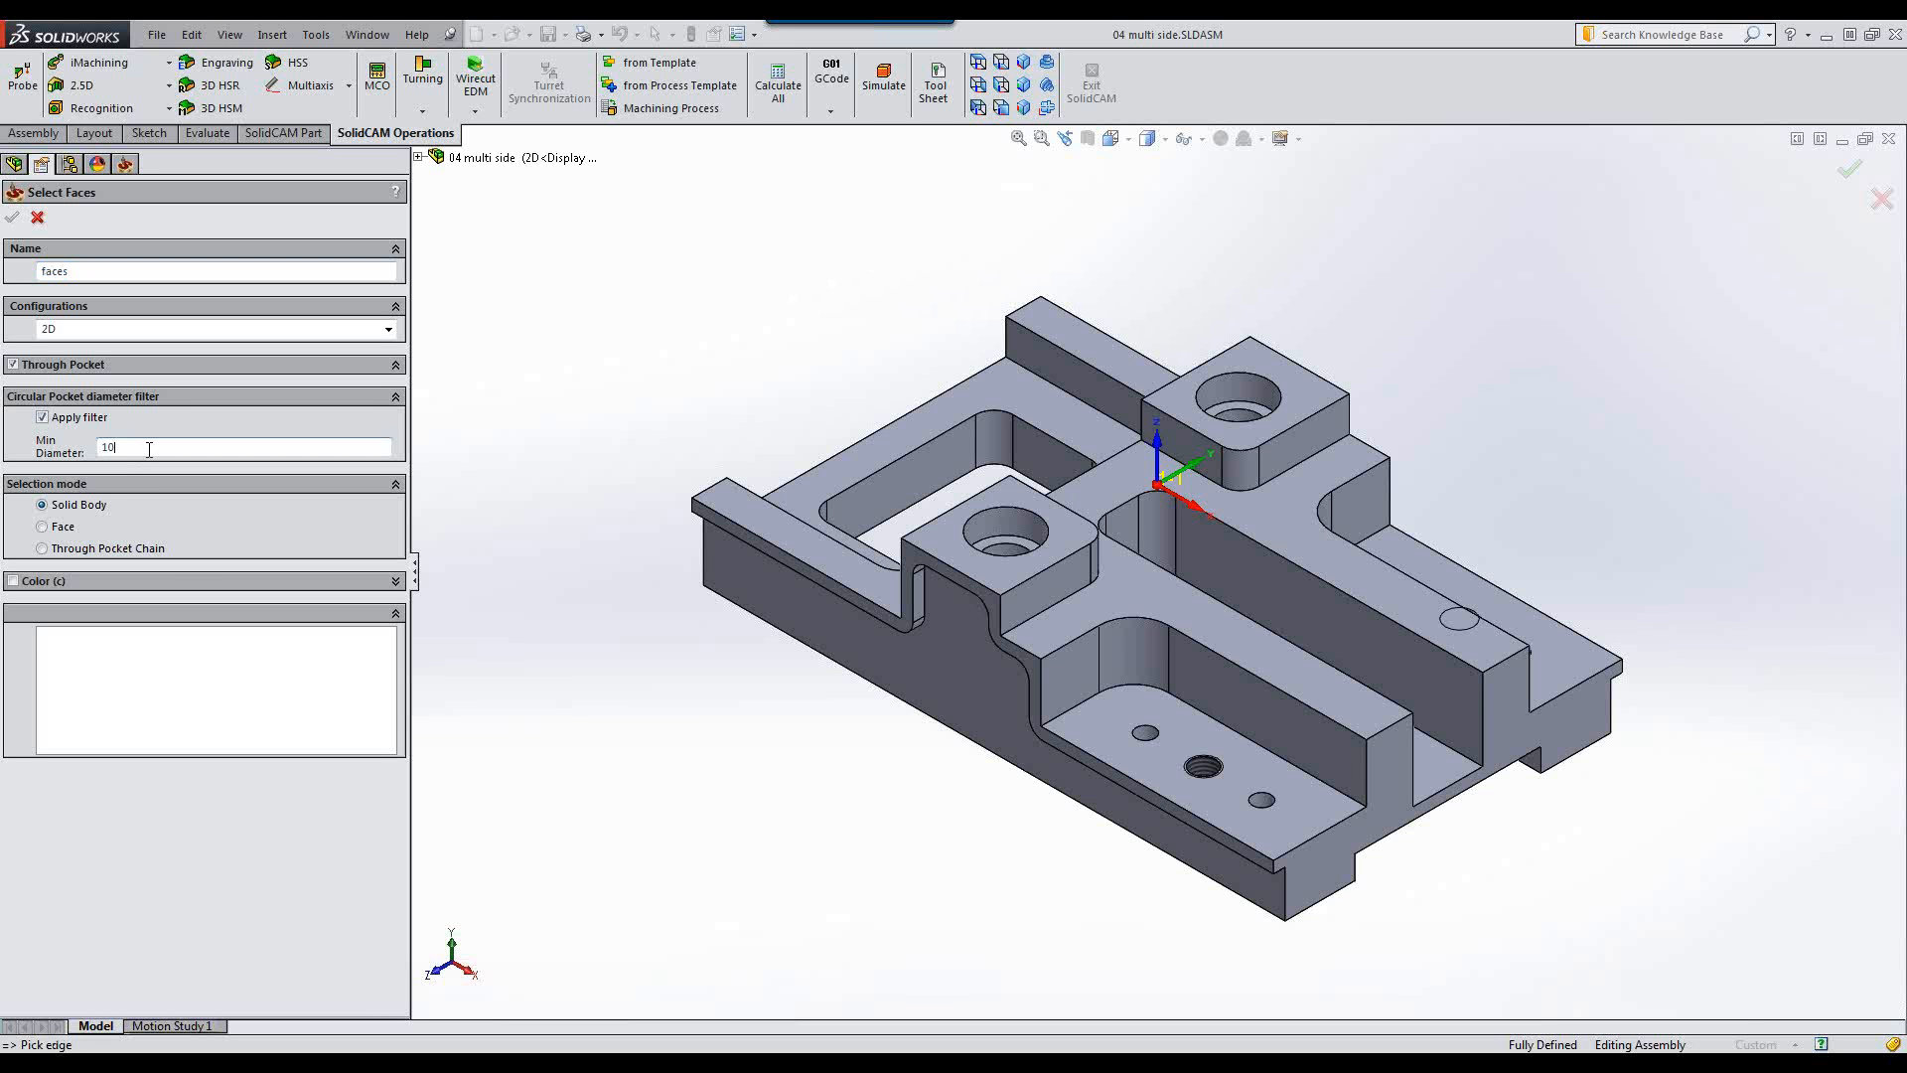
click(998, 552)
click(1173, 612)
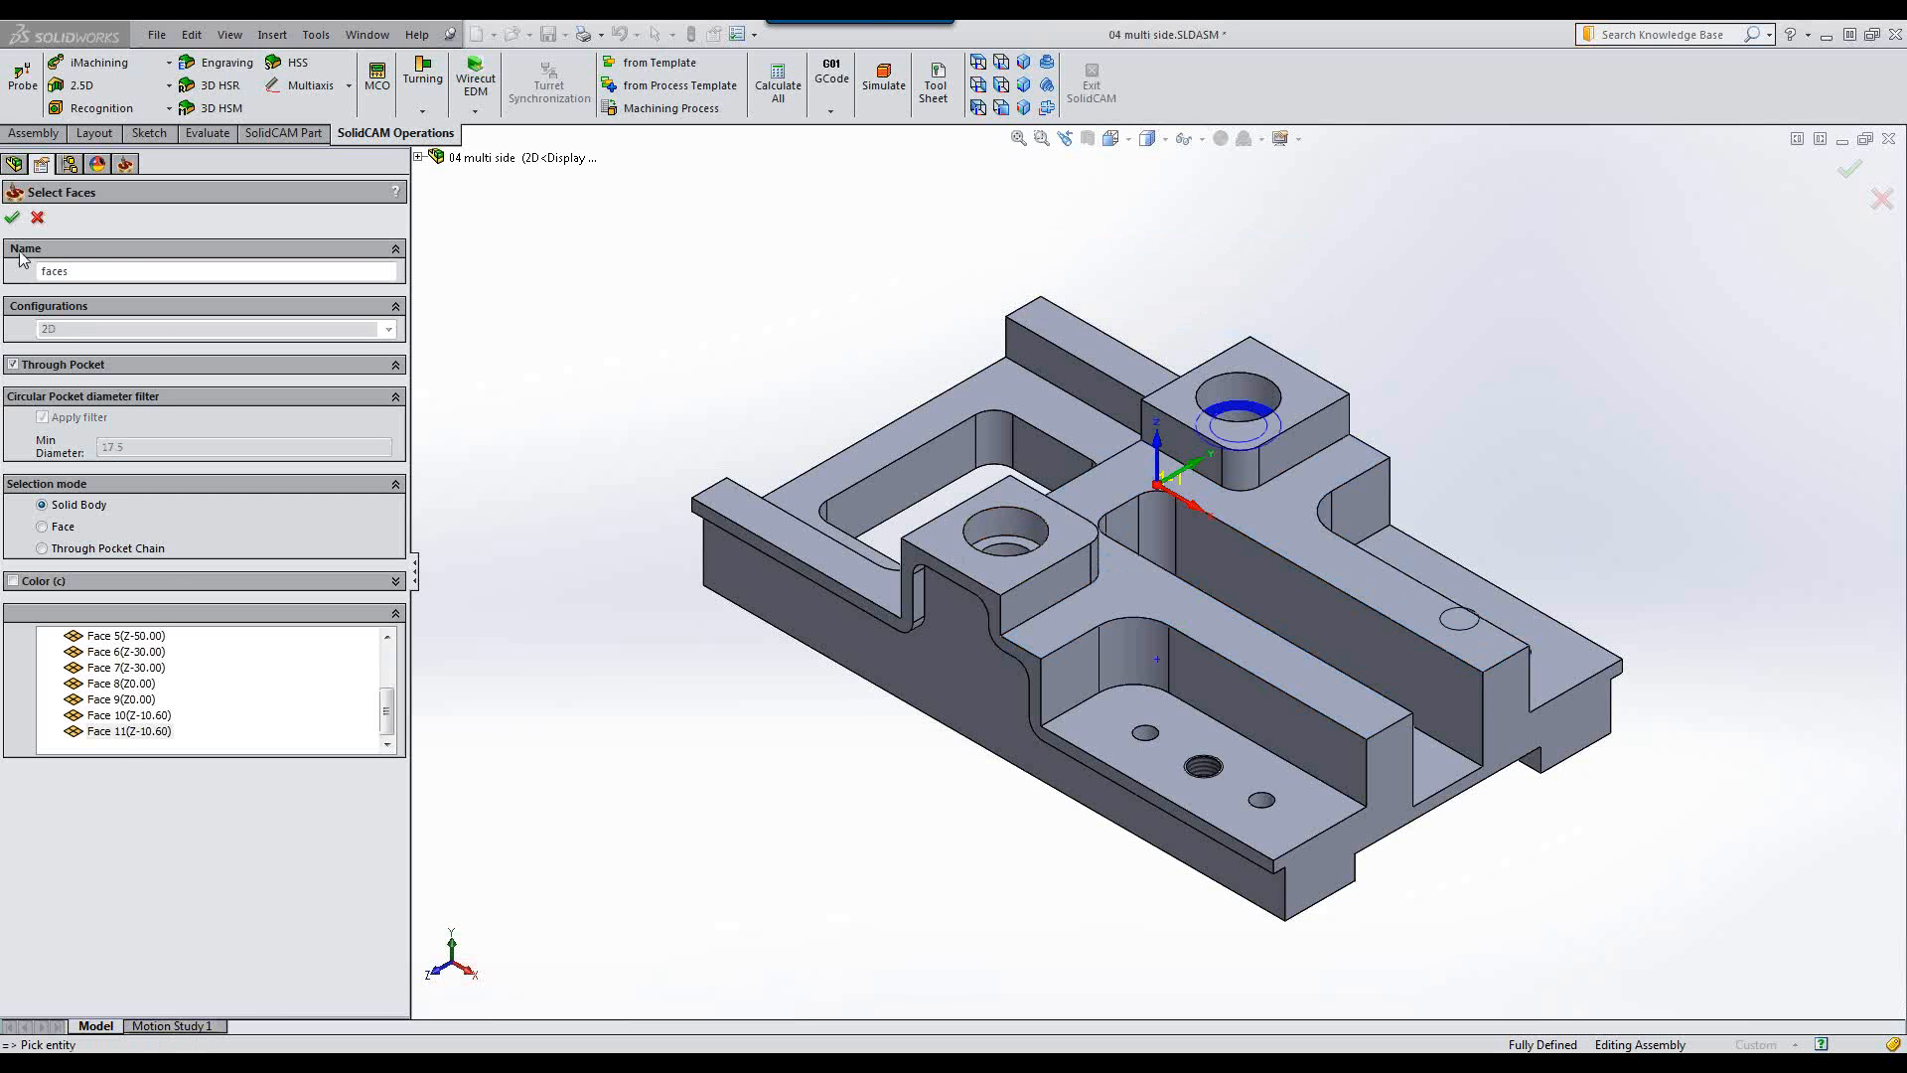
click(12, 216)
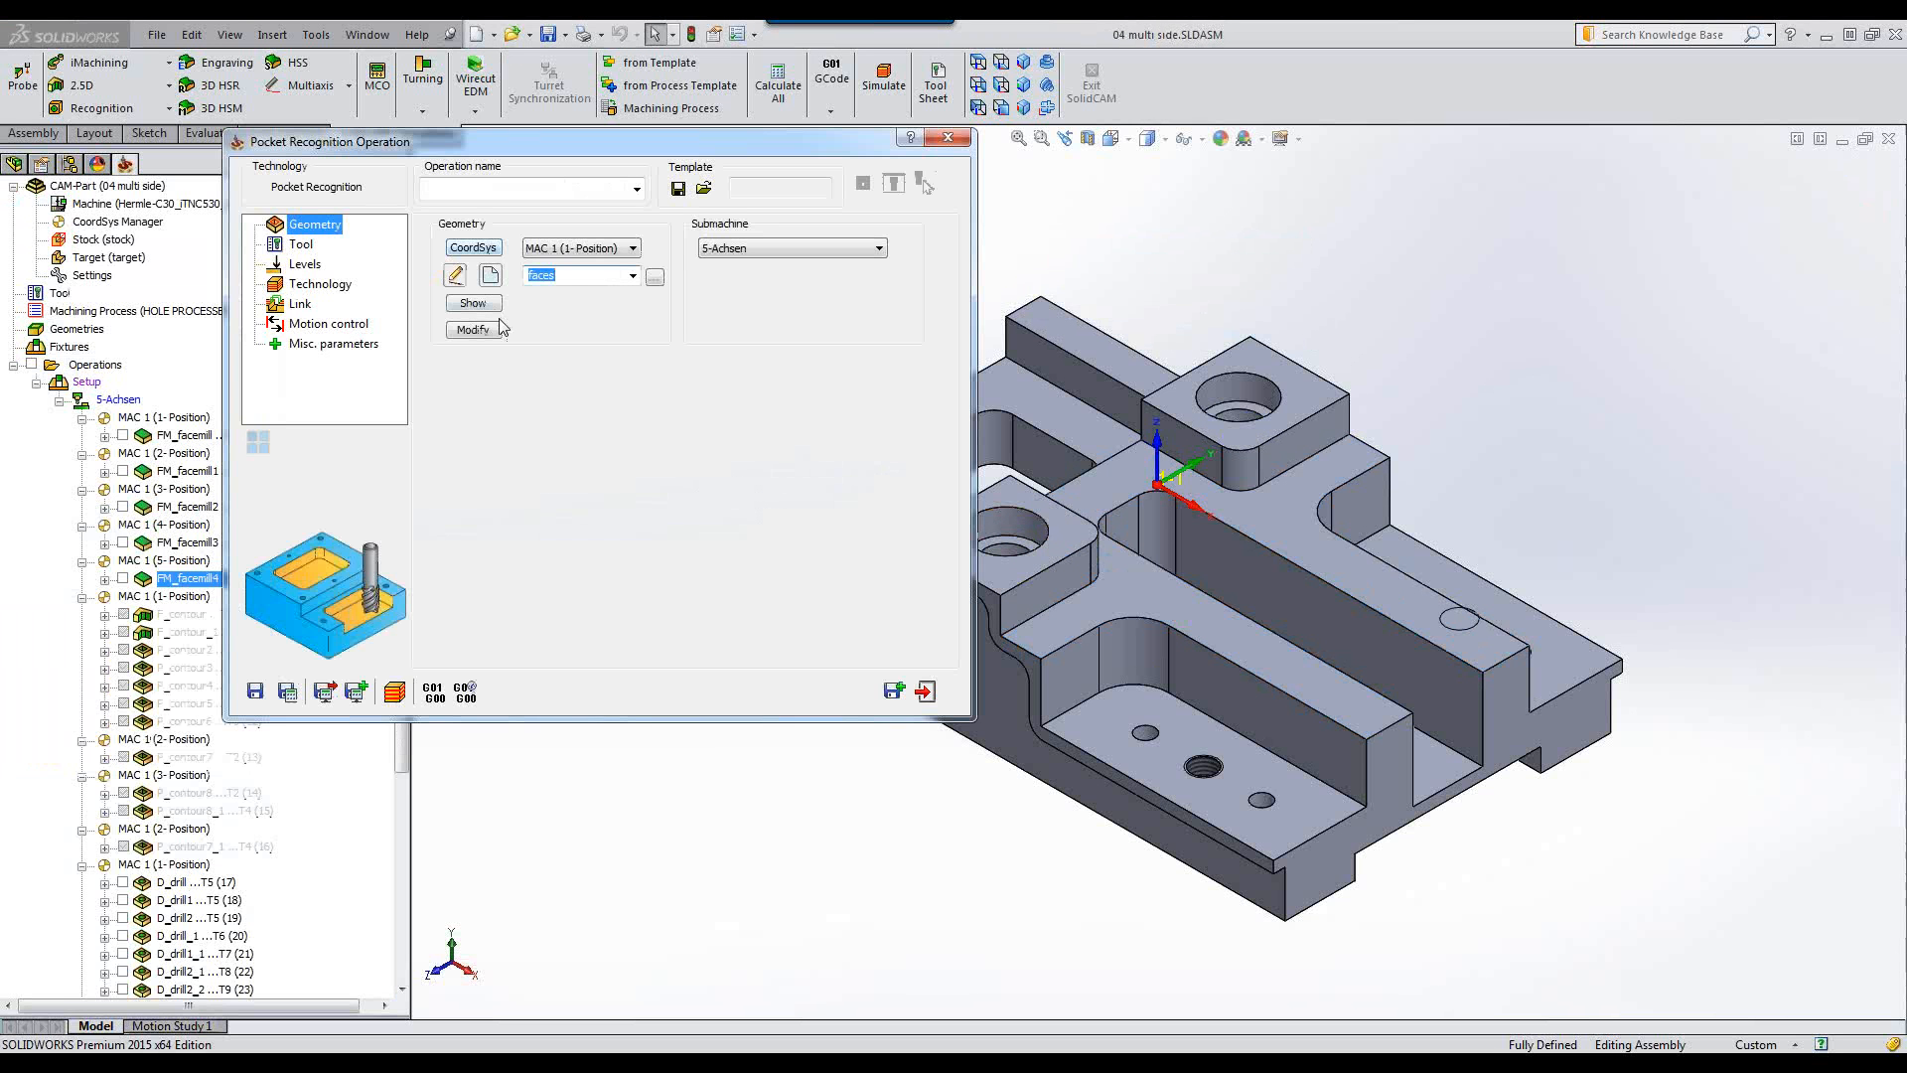
Modify the pocket geometry to exclude the top faces.
click(498, 325)
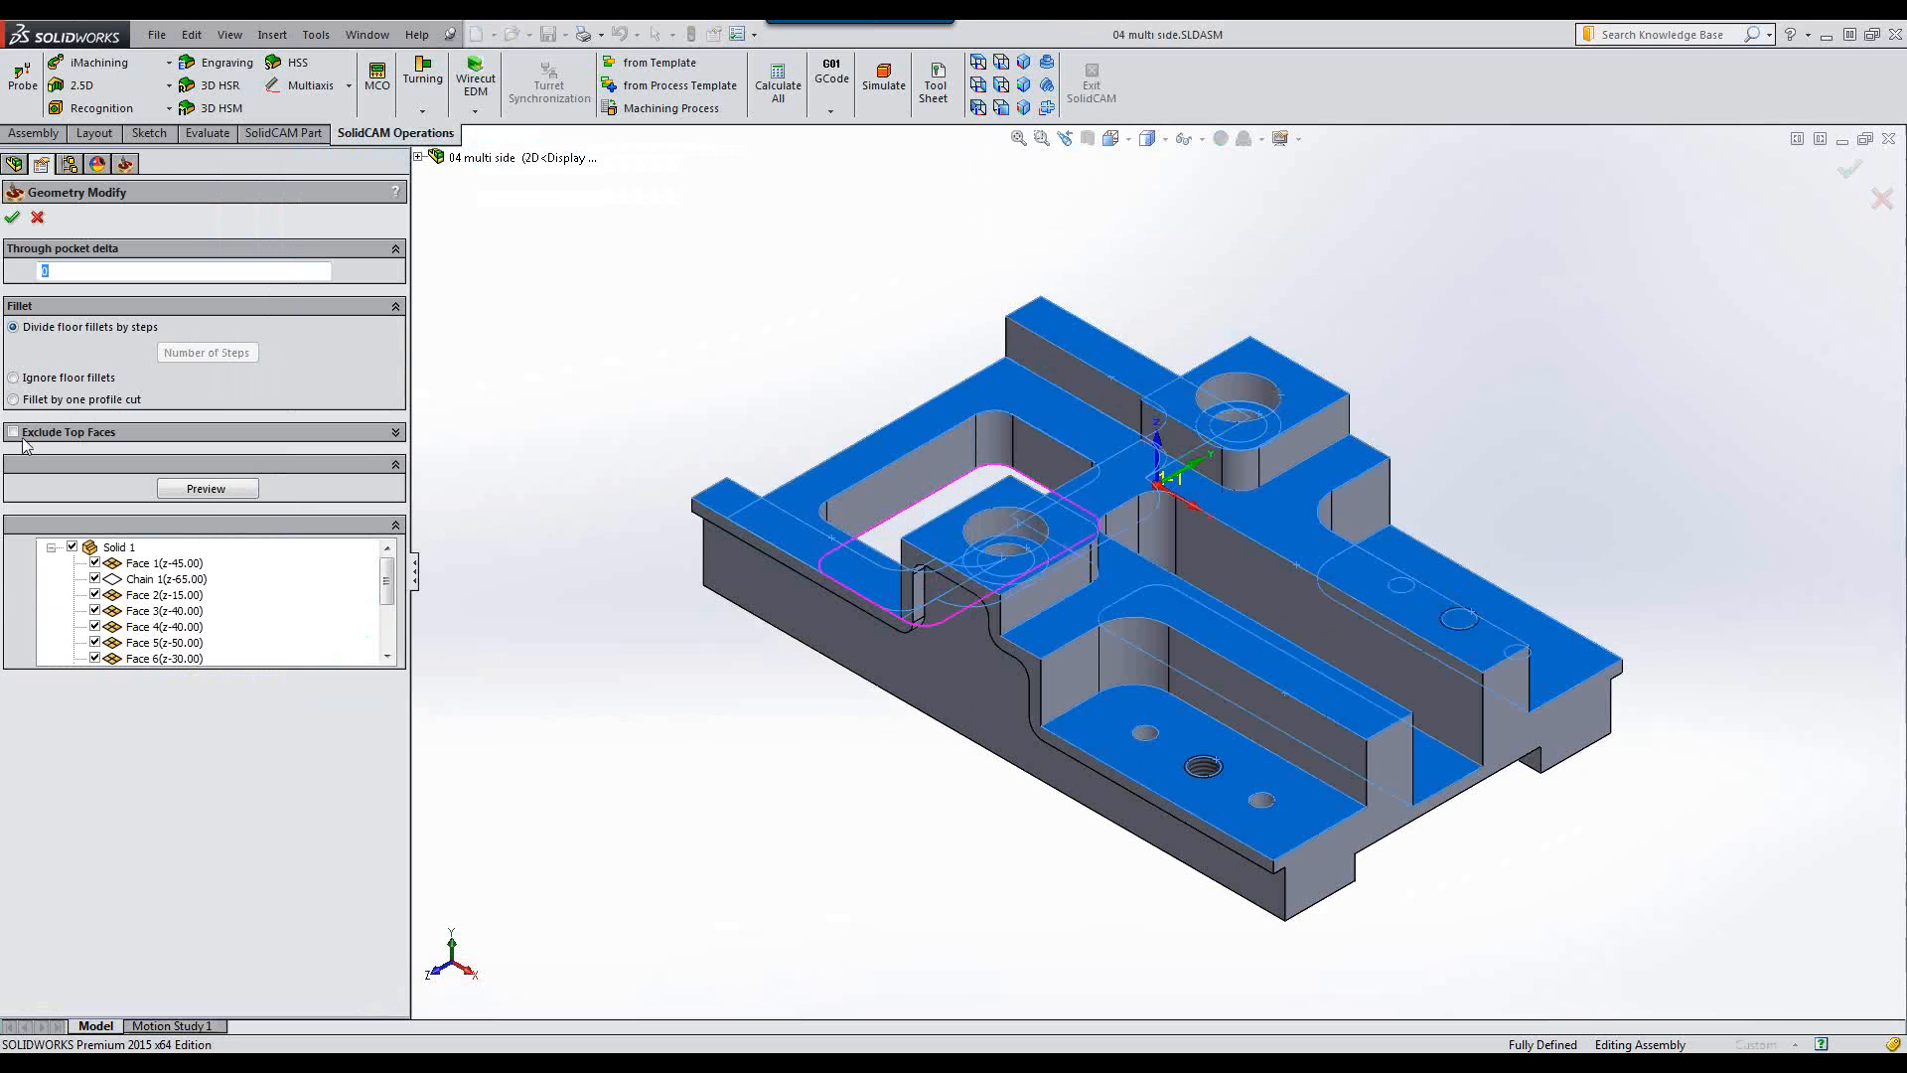
click(13, 432)
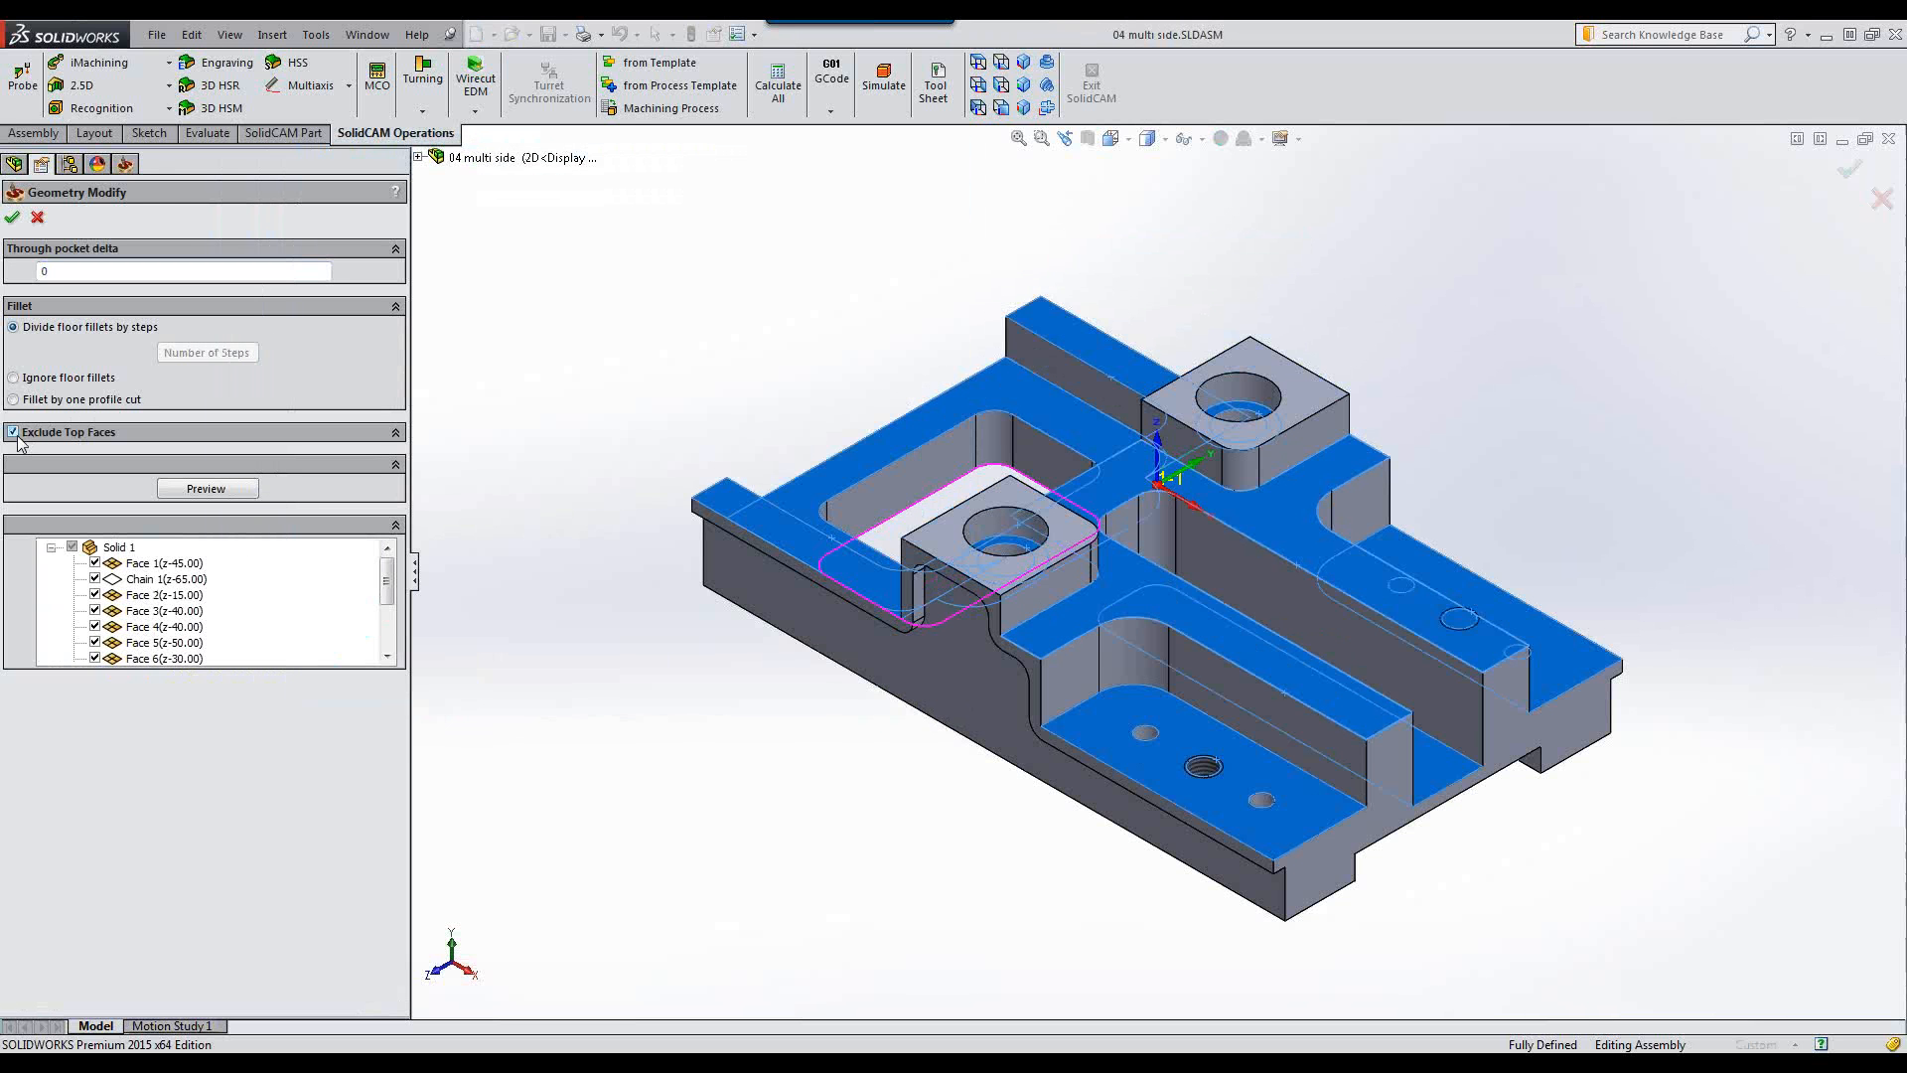
click(13, 219)
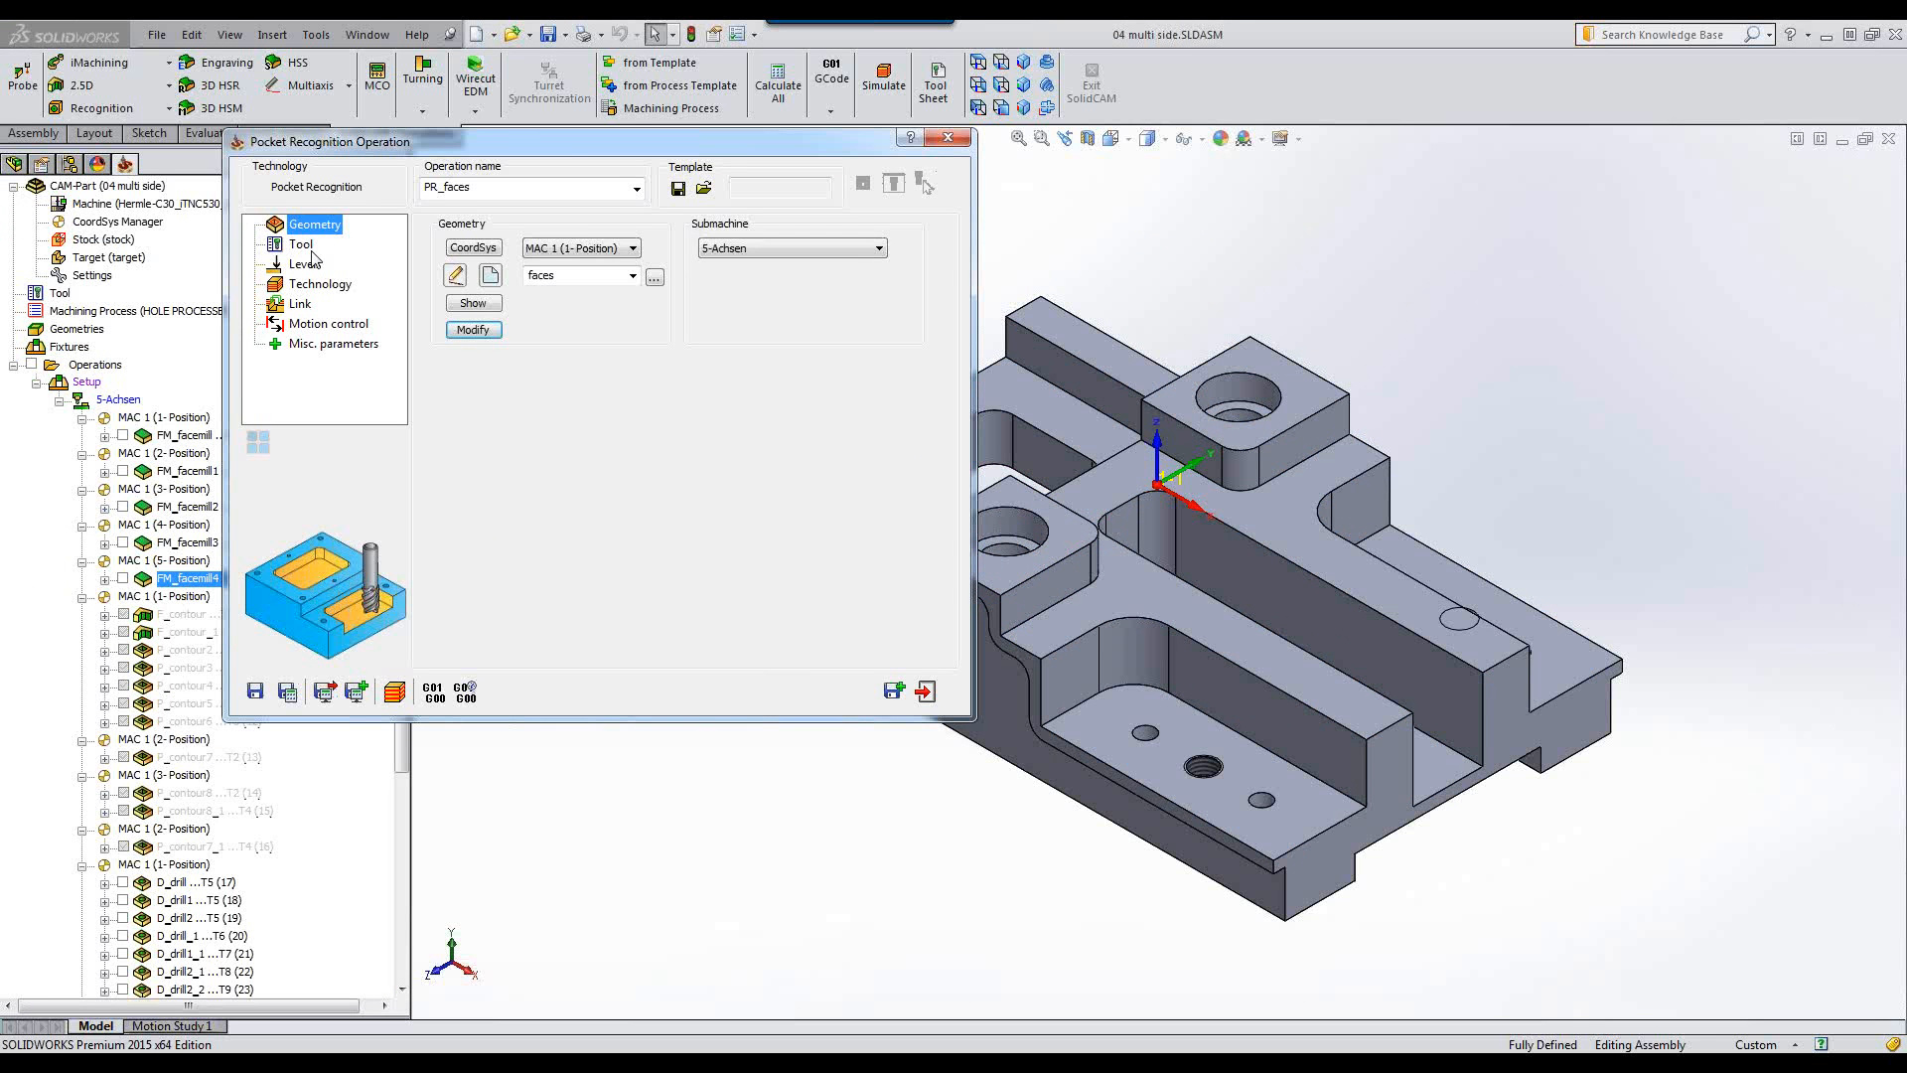
Assign tool number 2, the 20 mm end mill, to the pocket recognition operation.
click(545, 509)
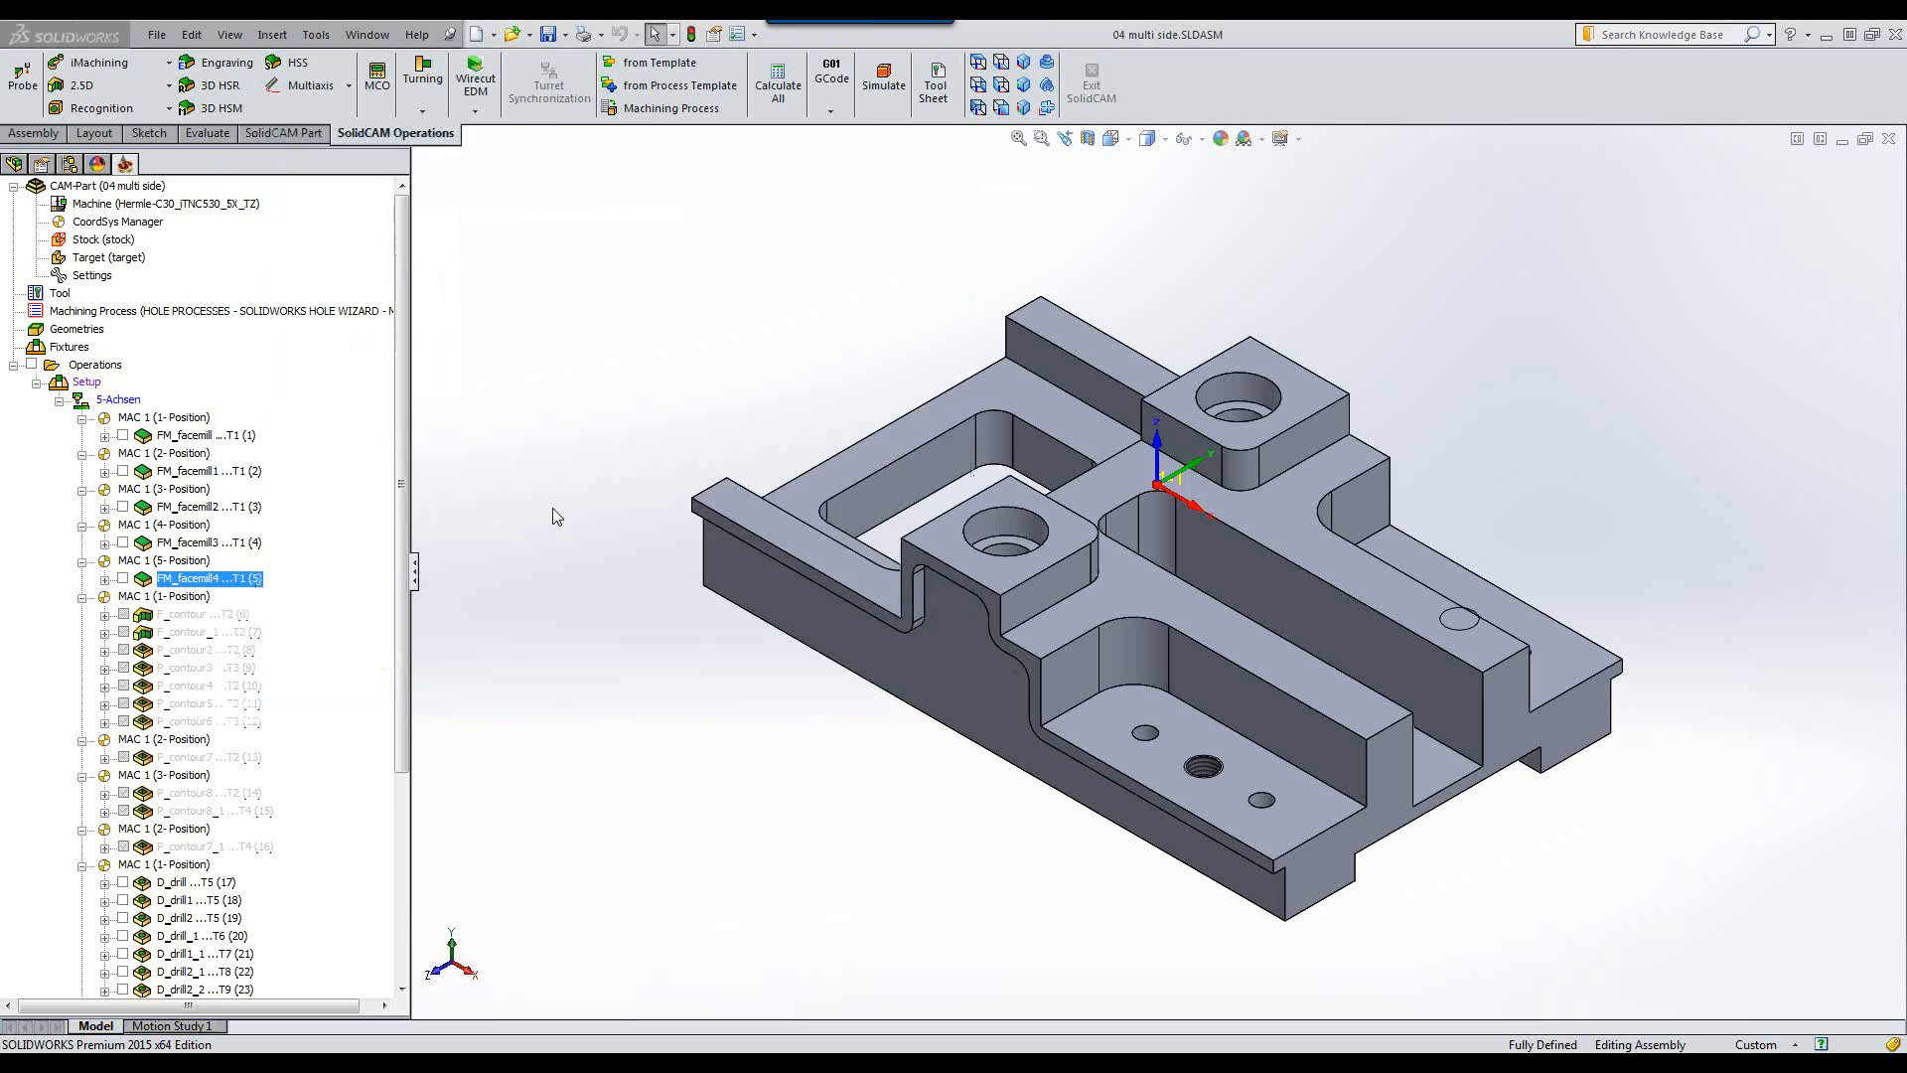
click(358, 186)
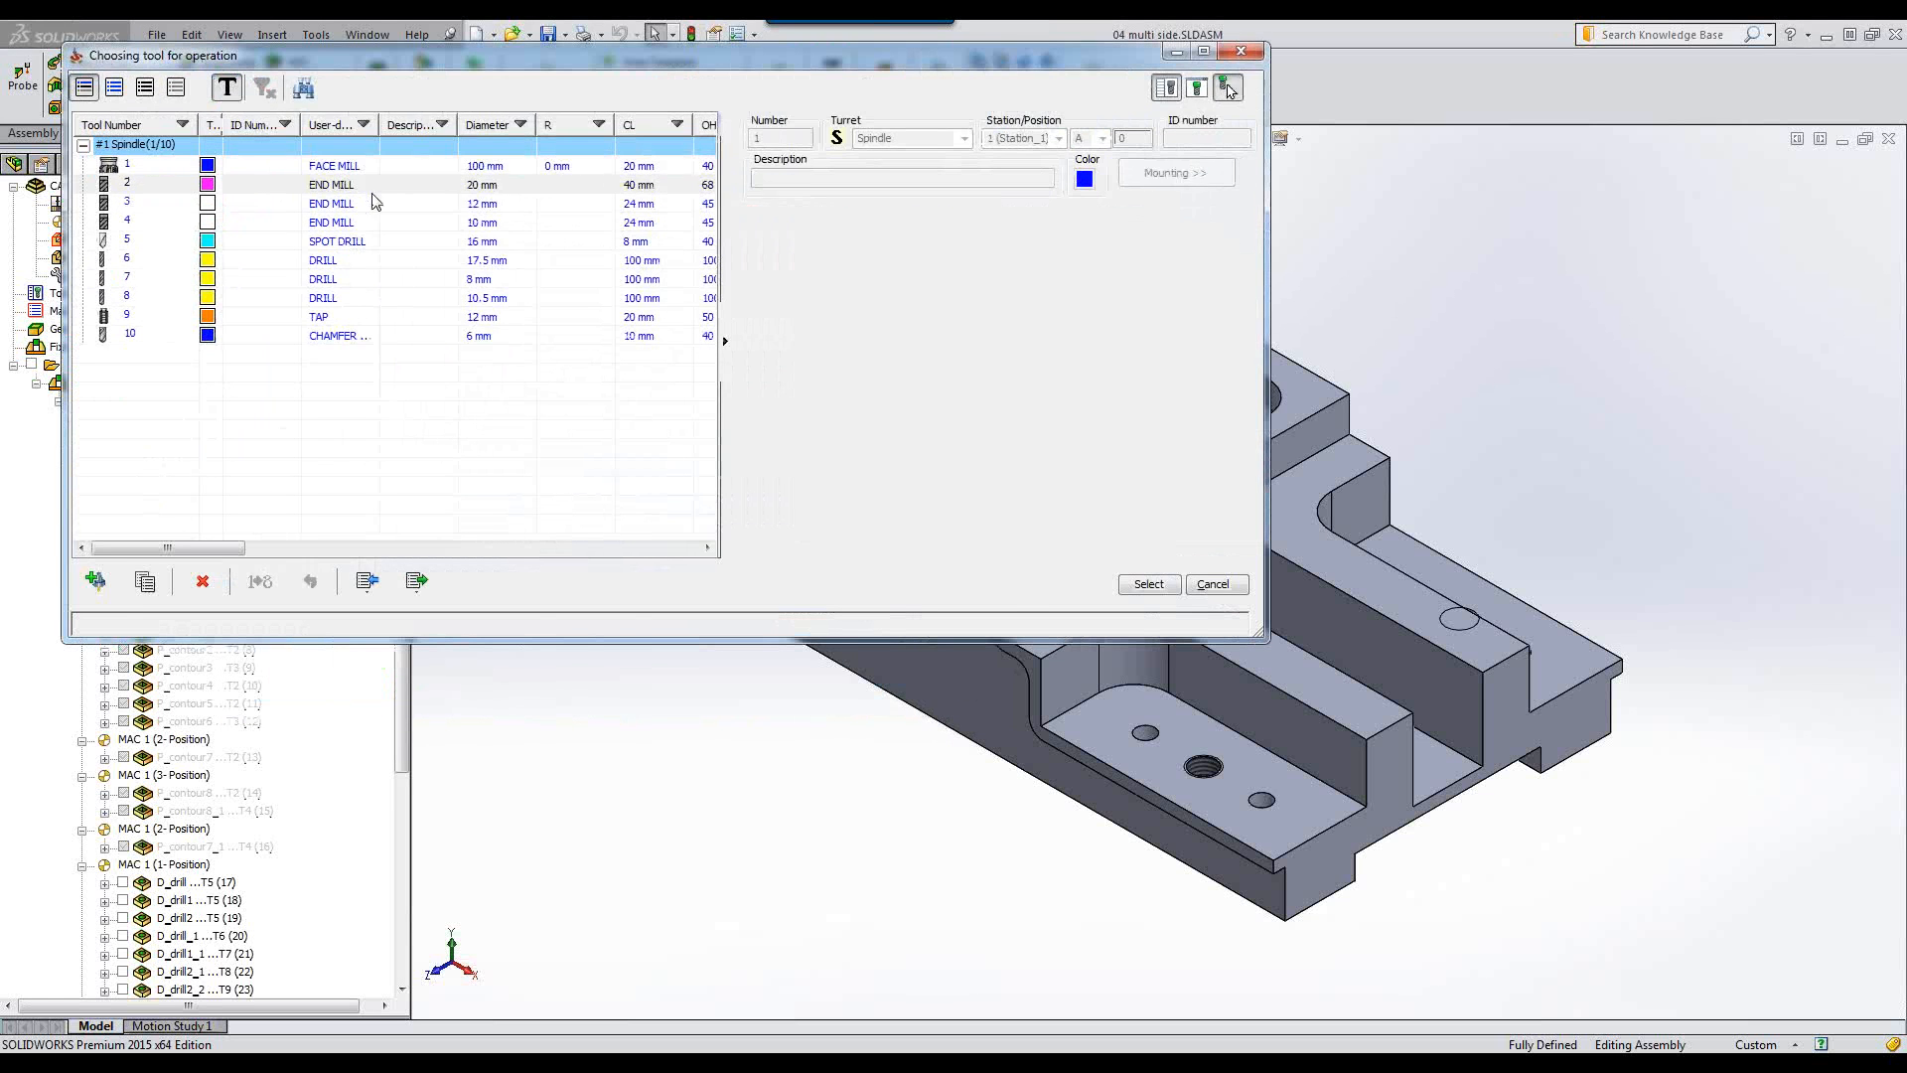
click(1147, 585)
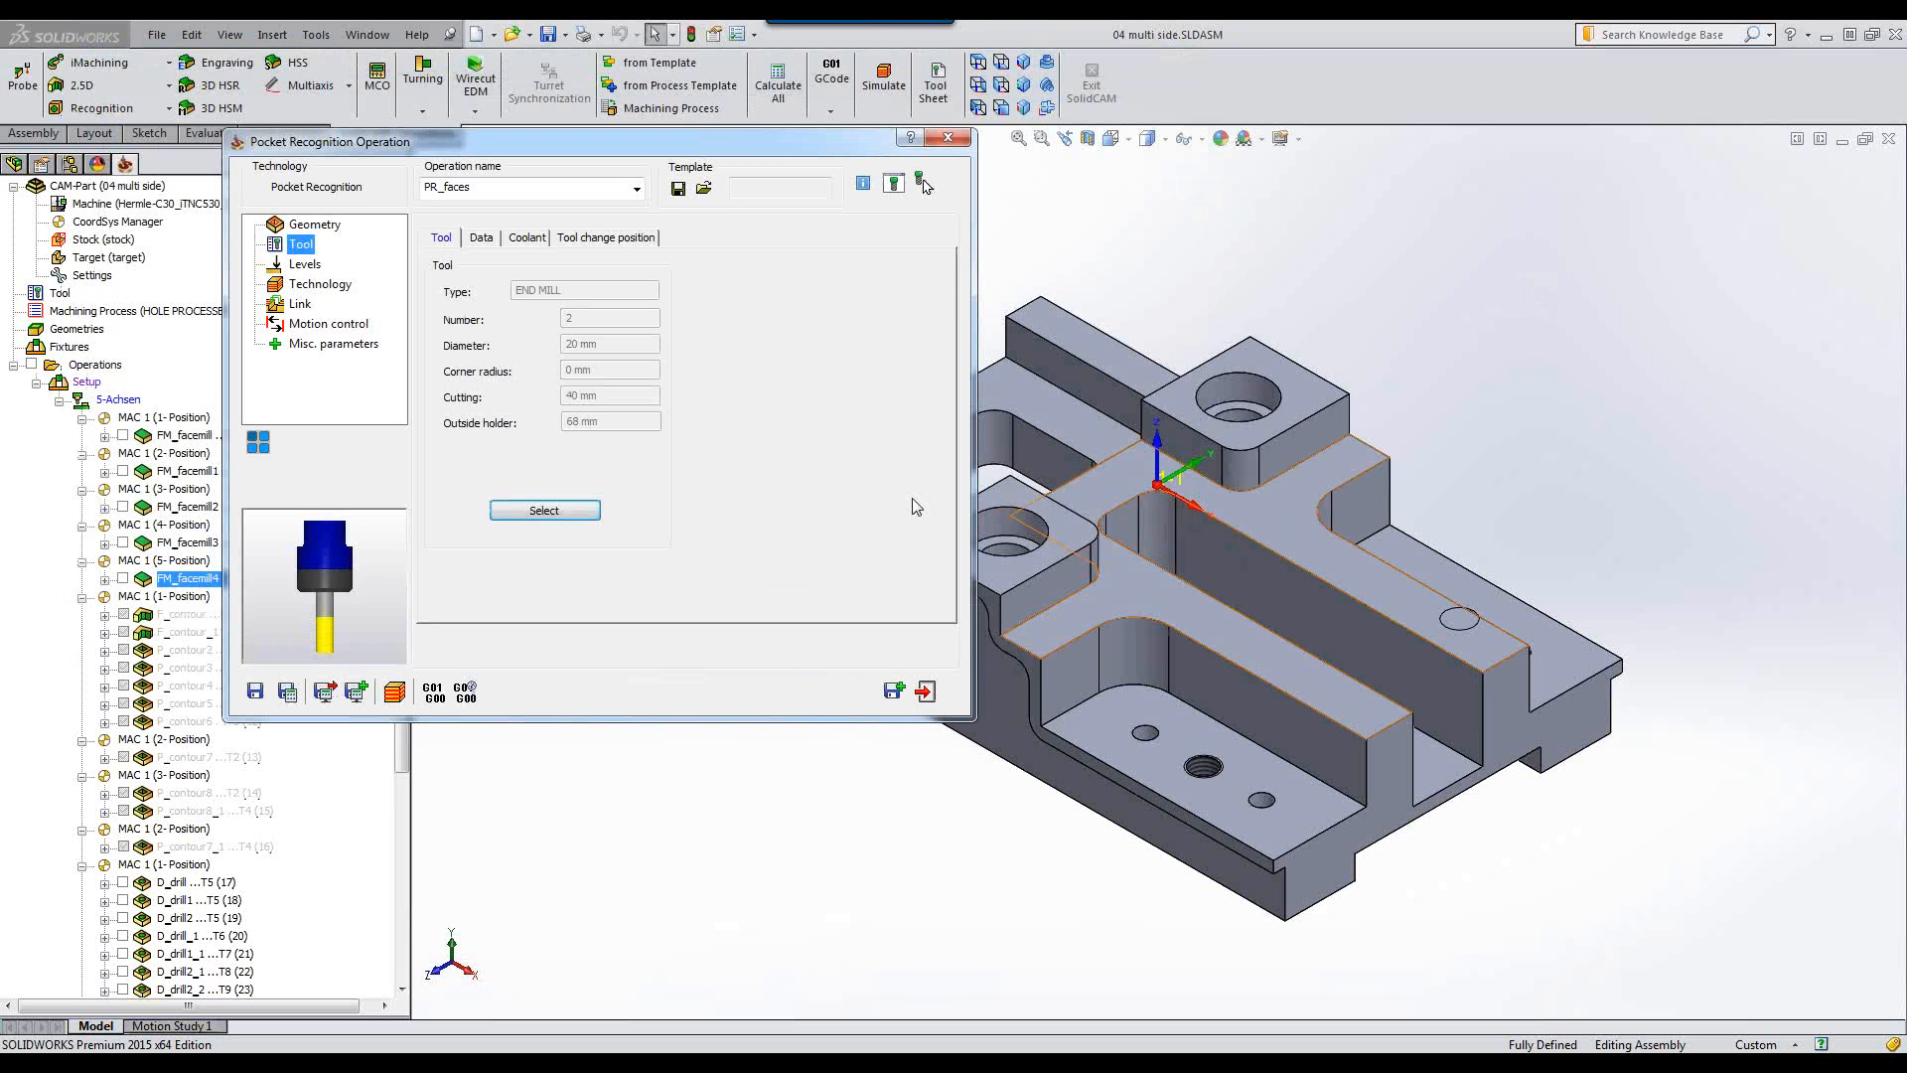
Enable the profile strategy and approach from outside in the operation's open pocket settings.
click(318, 284)
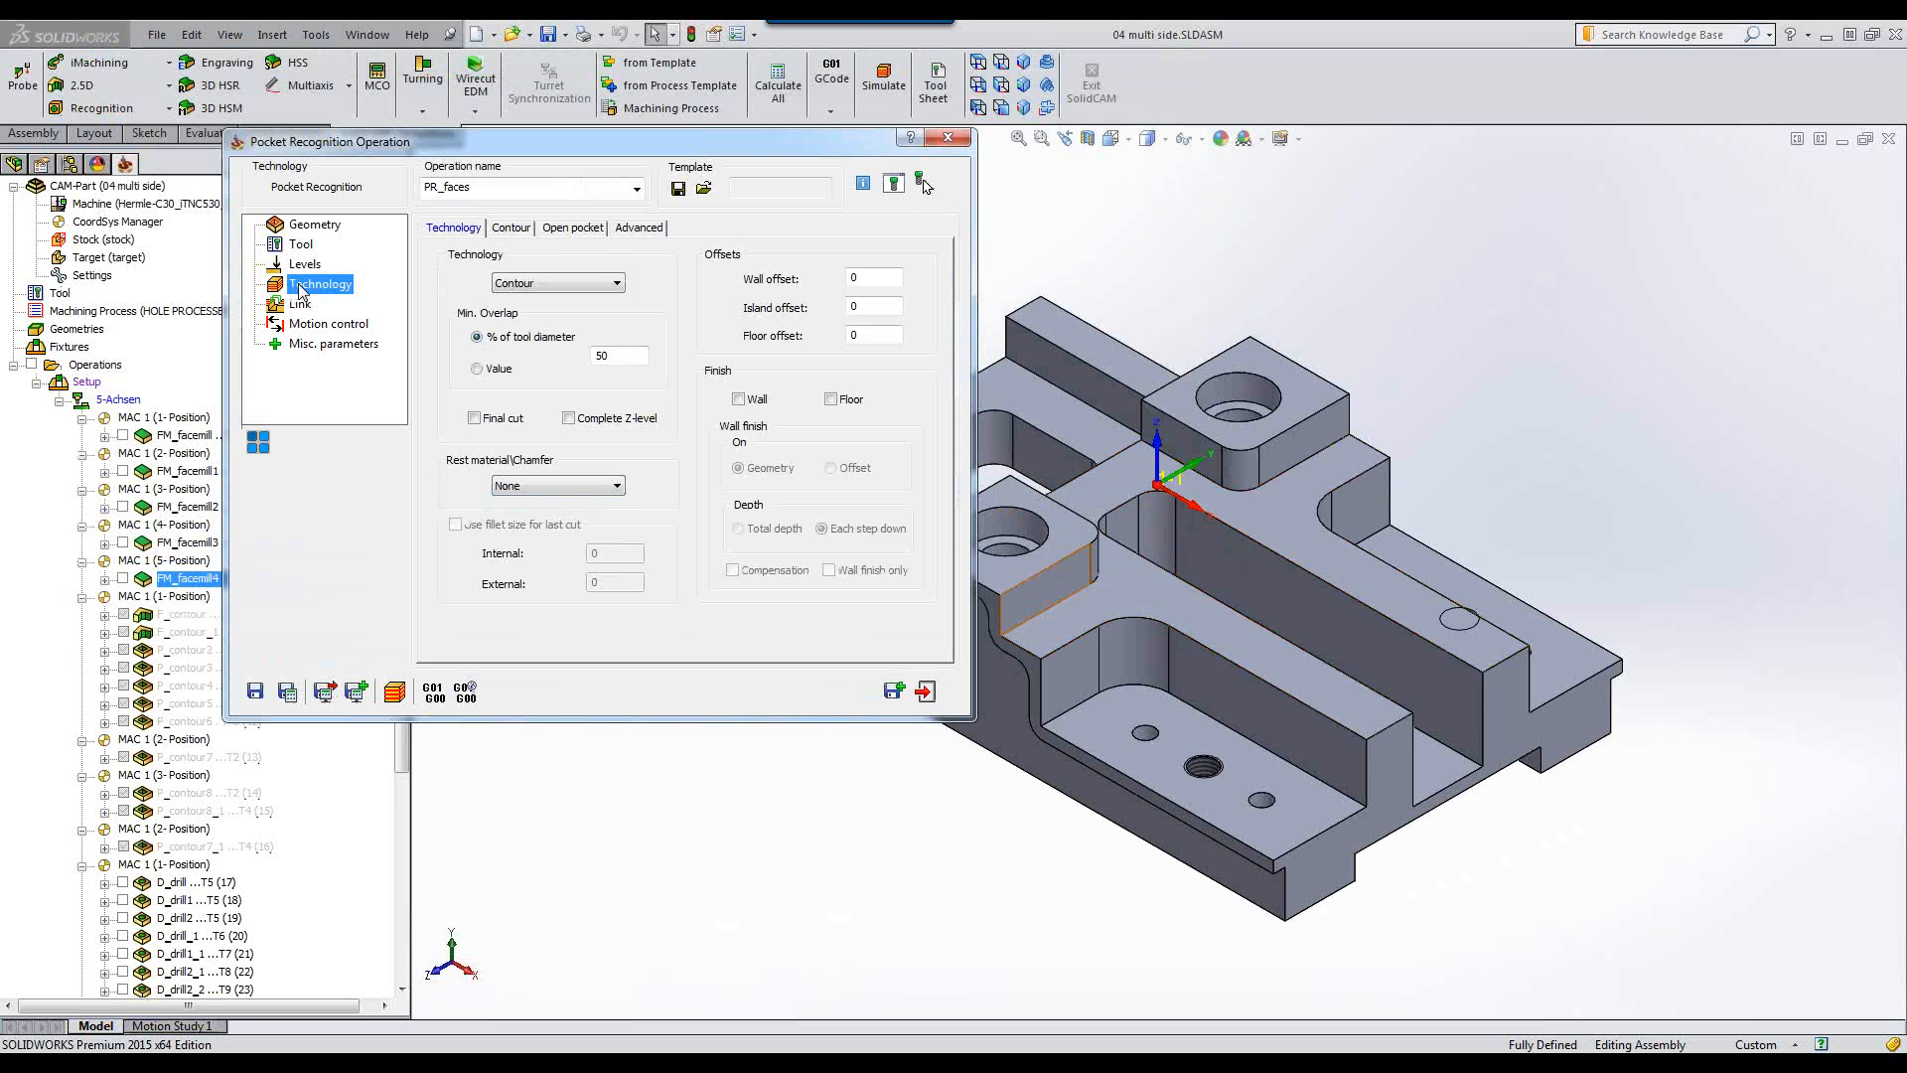
click(572, 227)
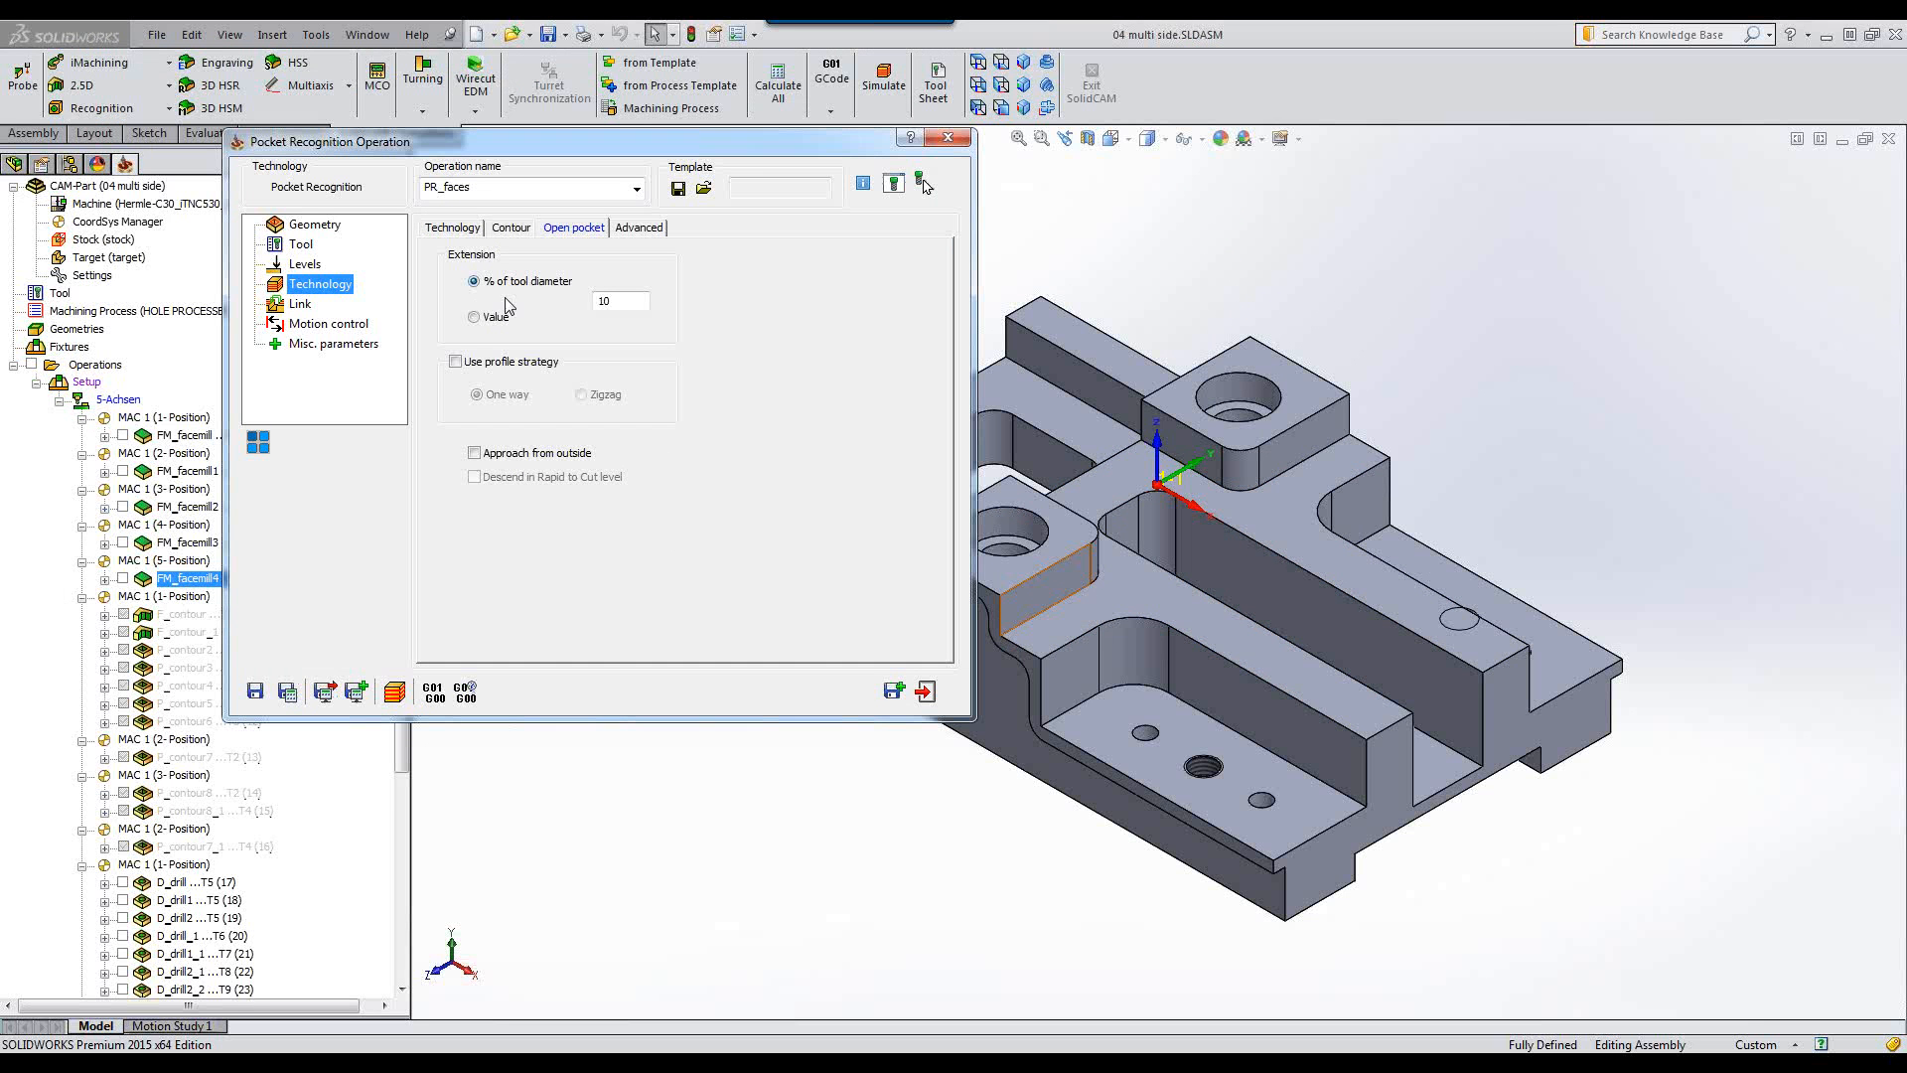
click(456, 361)
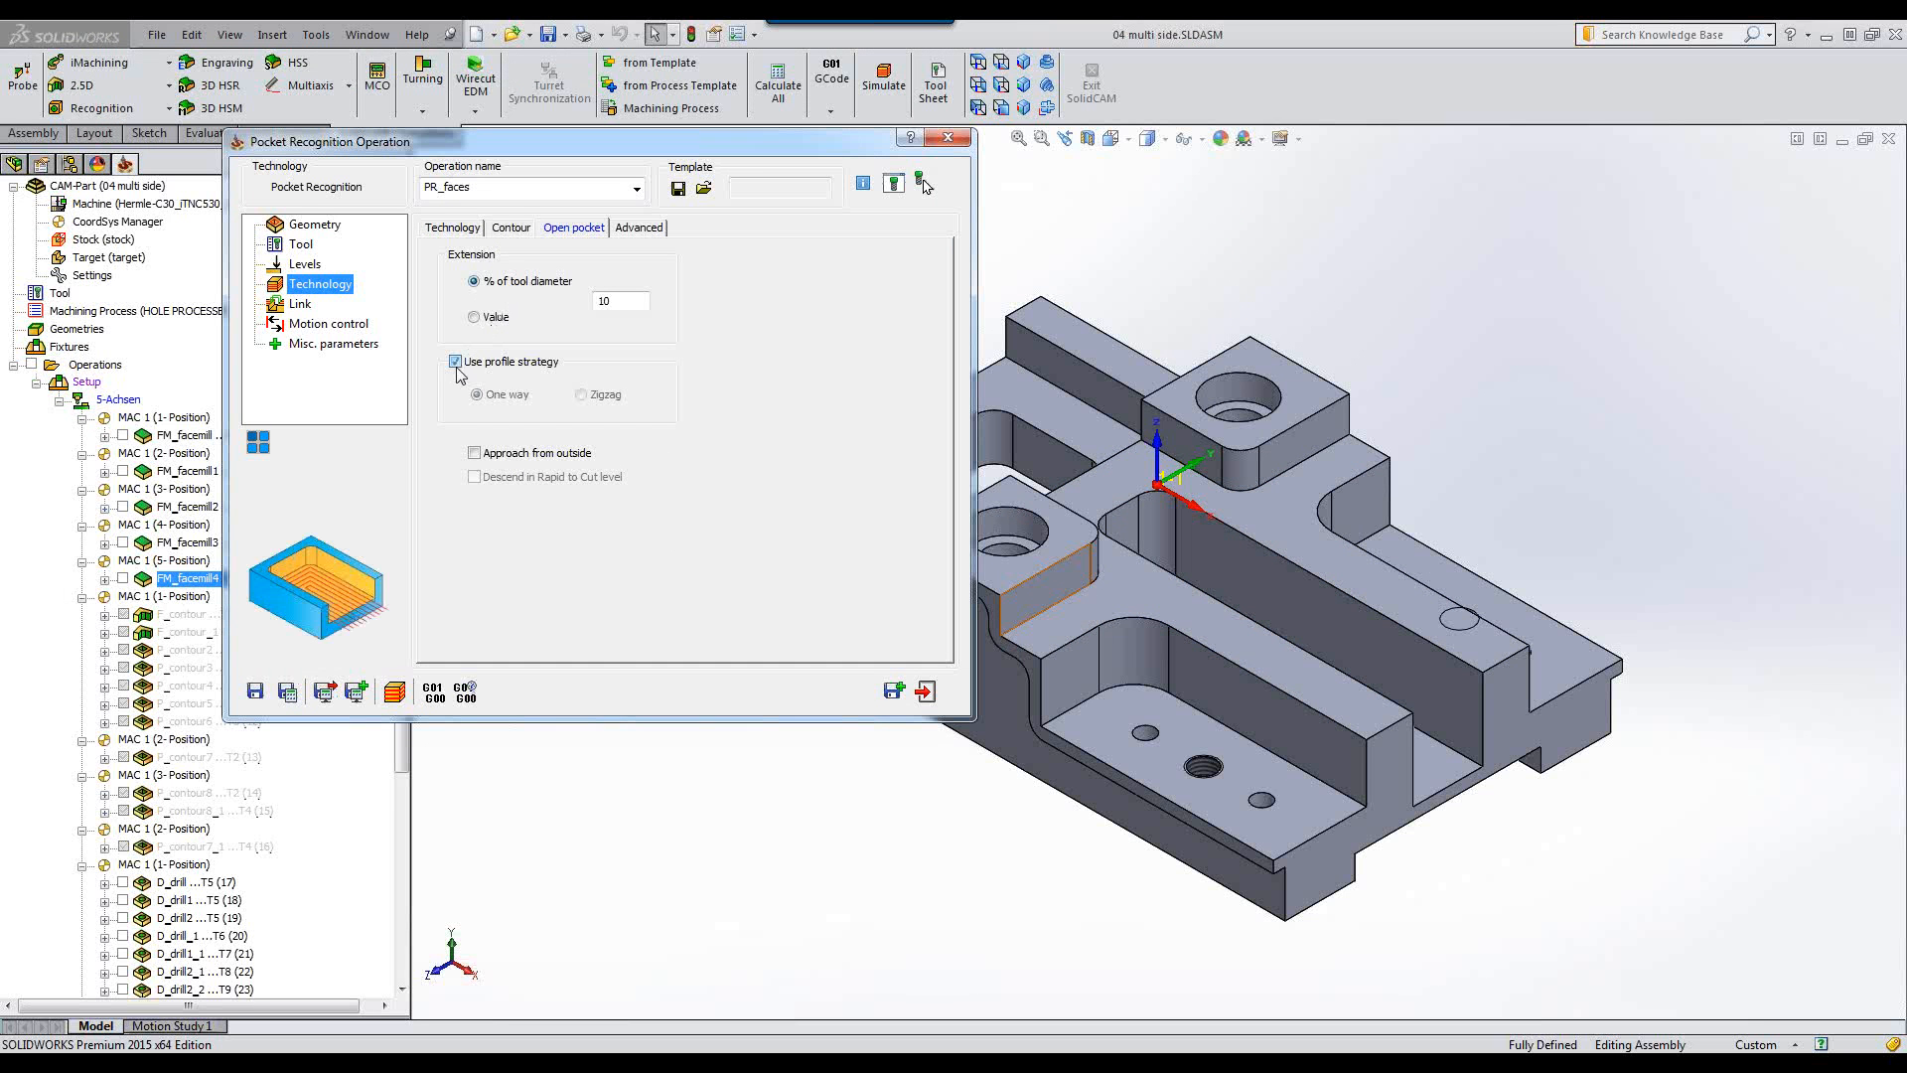
click(475, 453)
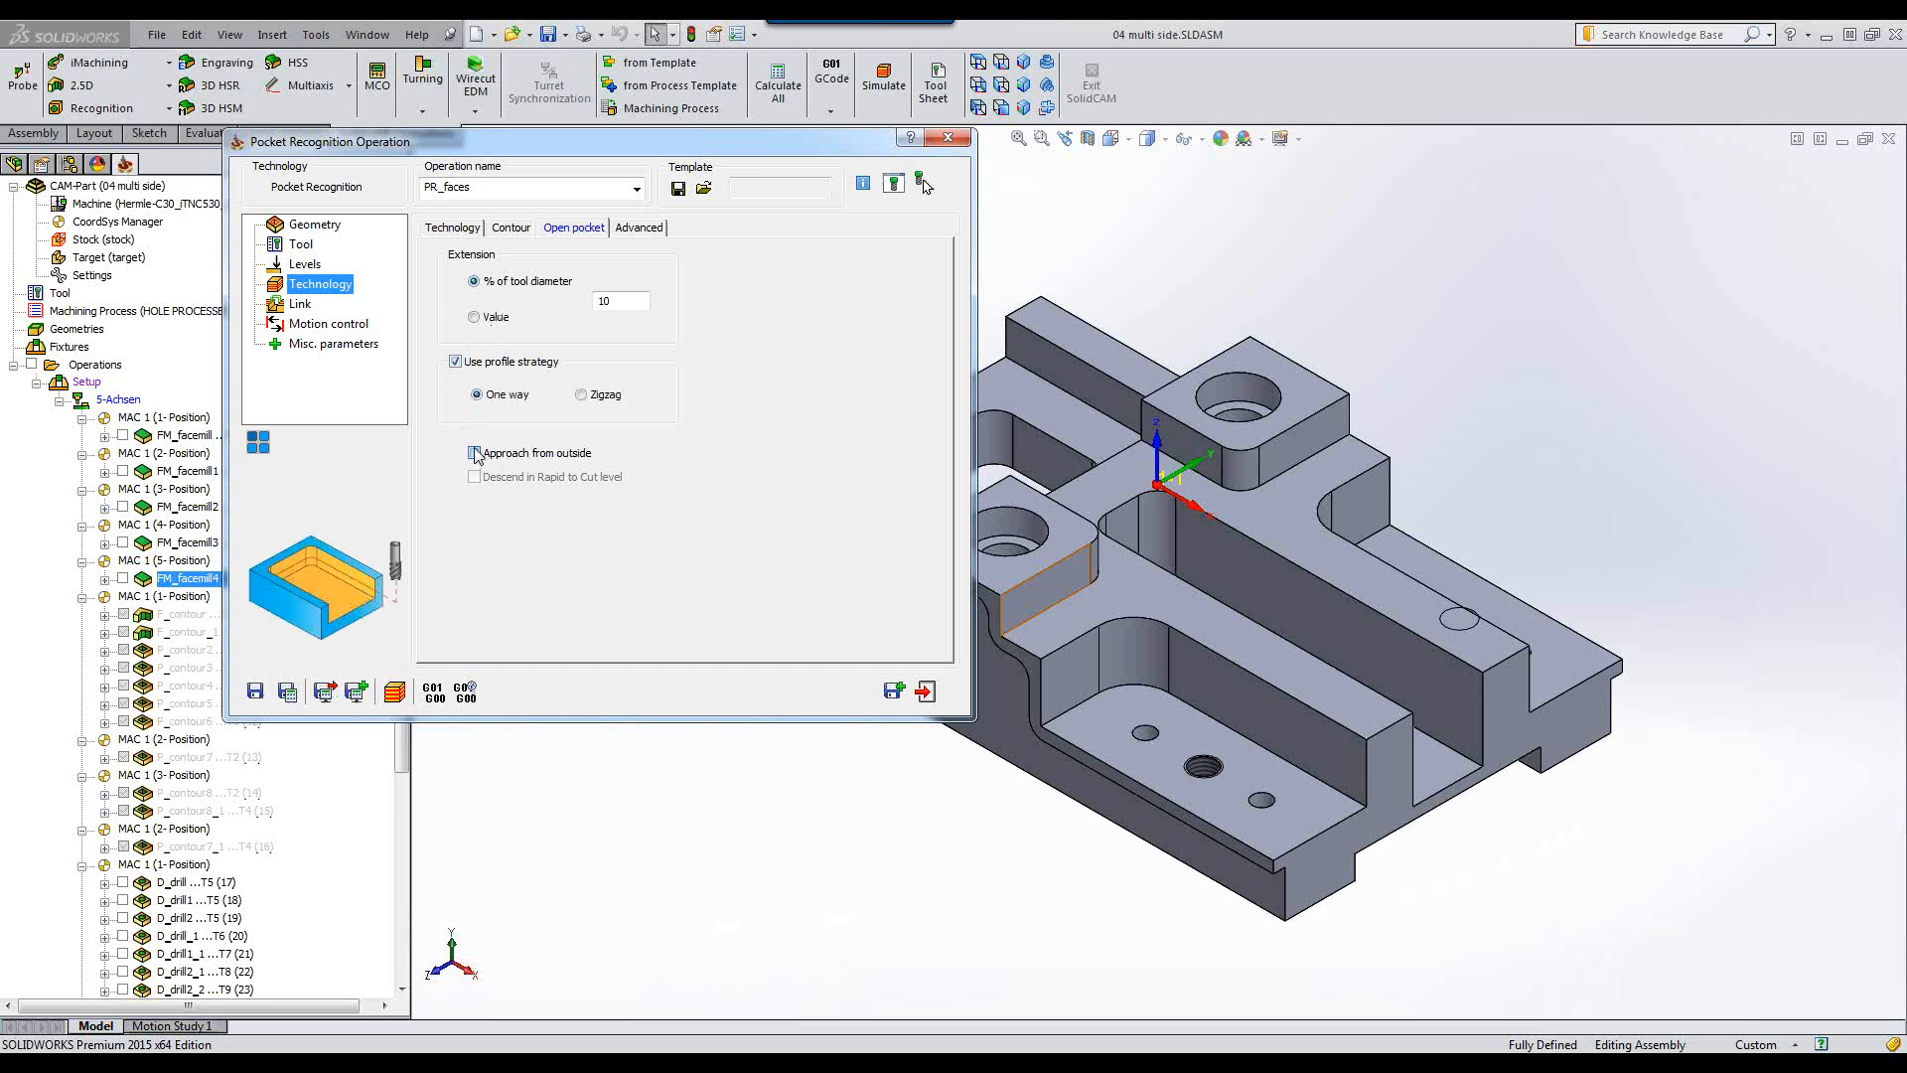
Set the operation's ramping to None in the link settings.
click(301, 310)
click(515, 284)
click(512, 297)
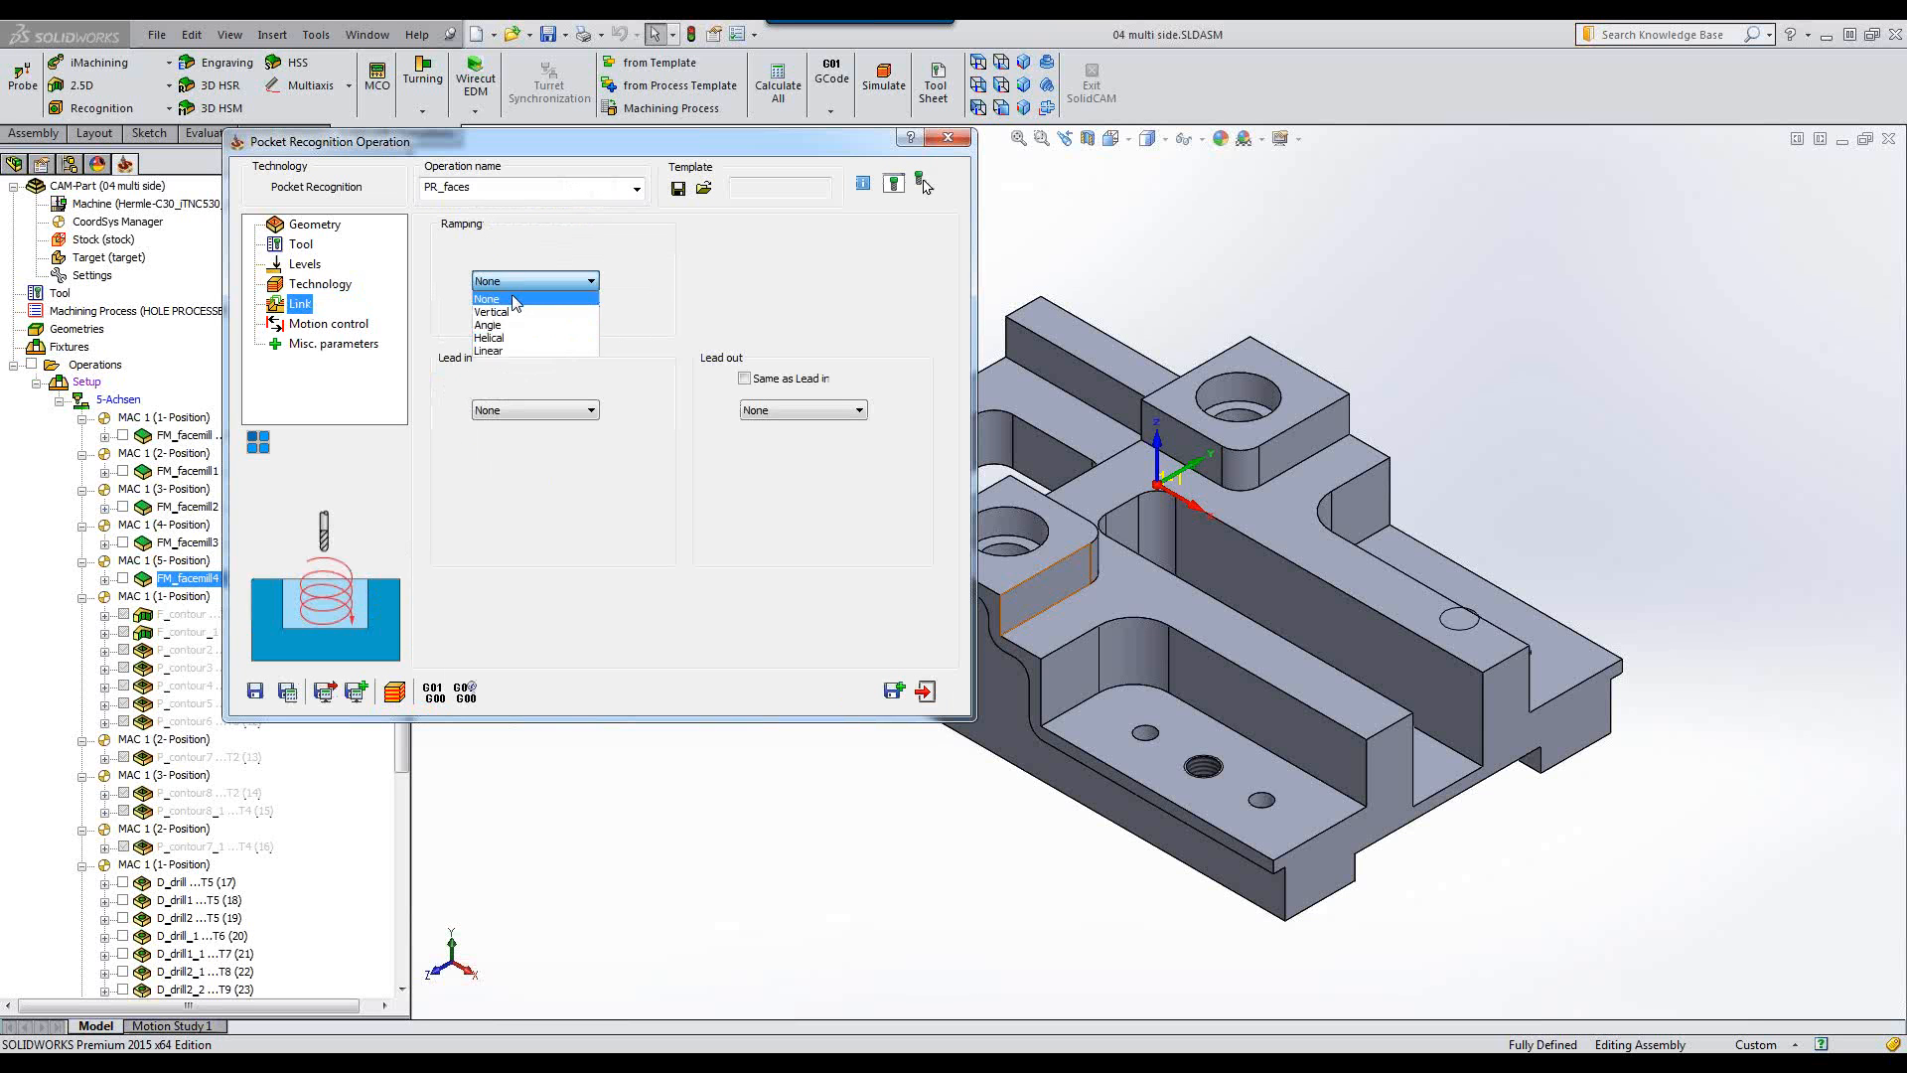
Save and calculate the PR_faces operation, and simulate it in SolidVerify, raising the simulation speed to maximum.
click(287, 691)
click(395, 691)
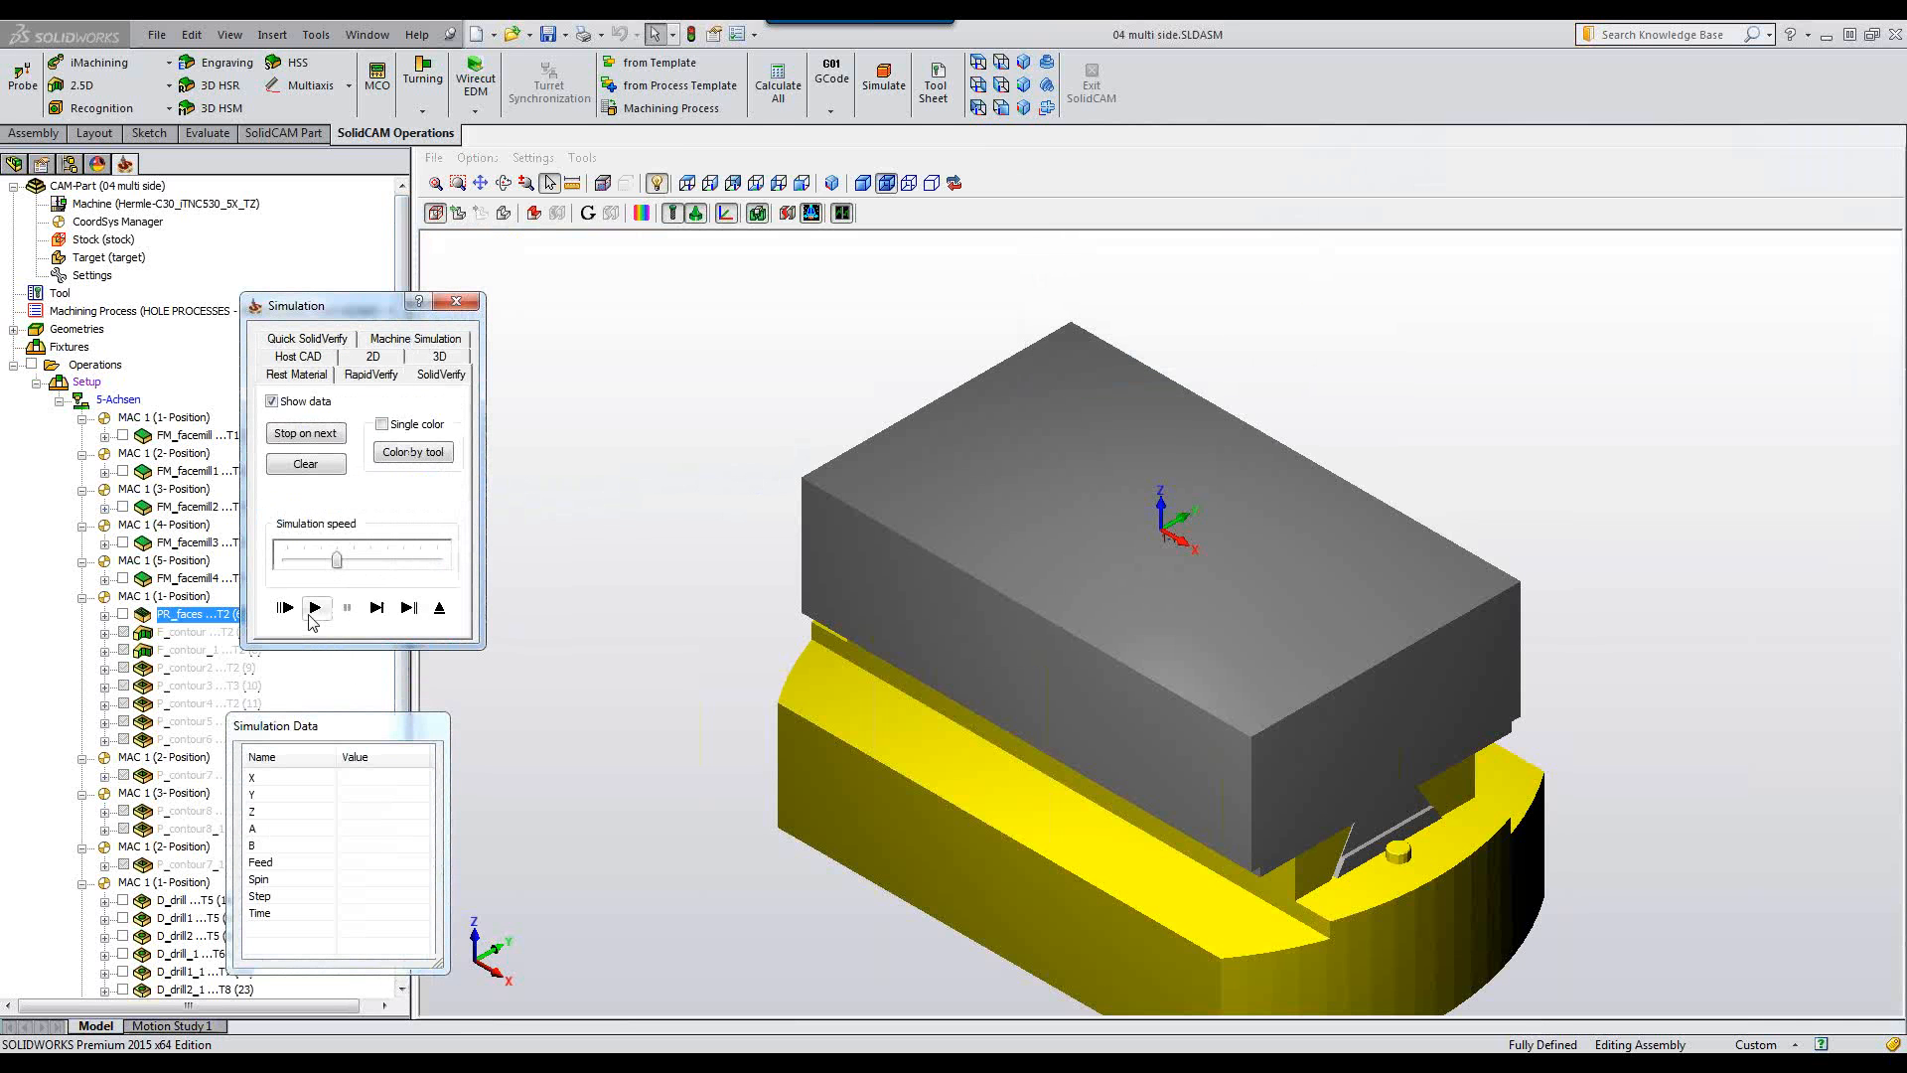
click(315, 607)
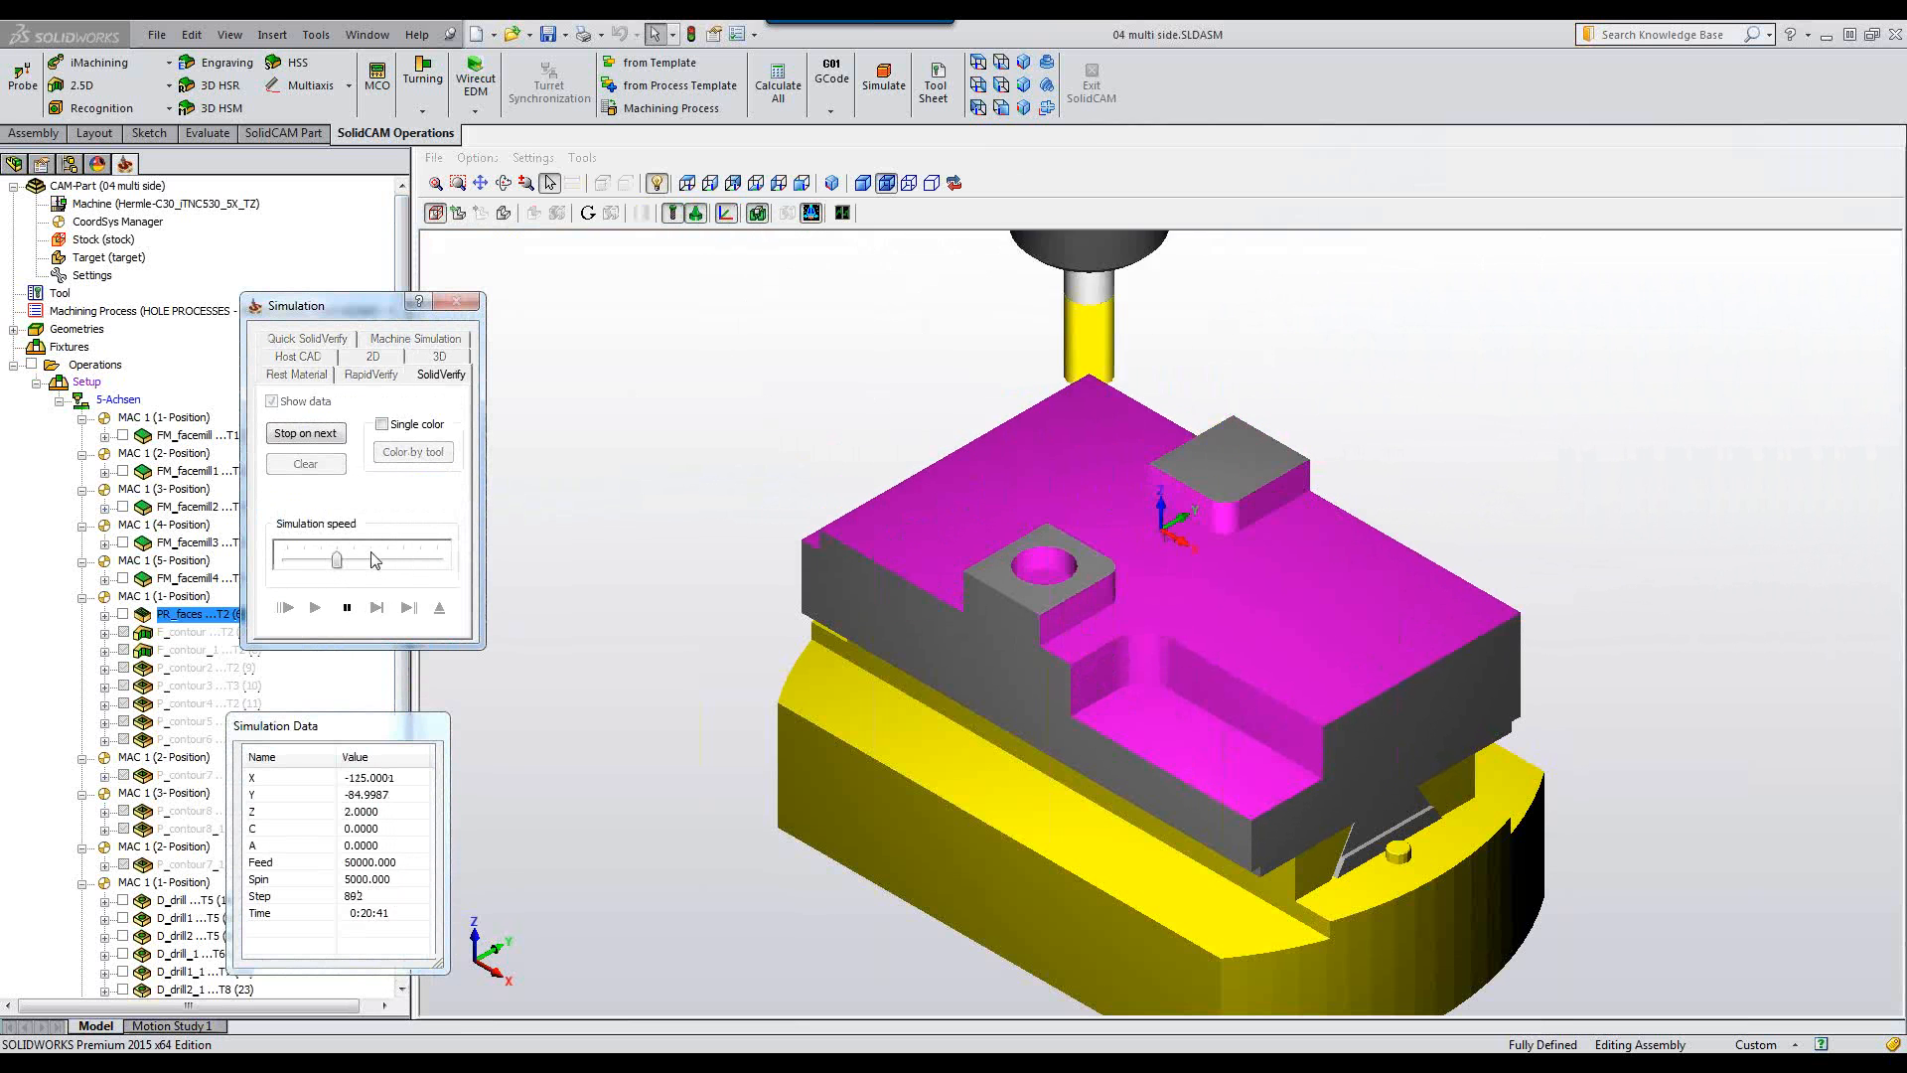
drag(339, 562, 442, 560)
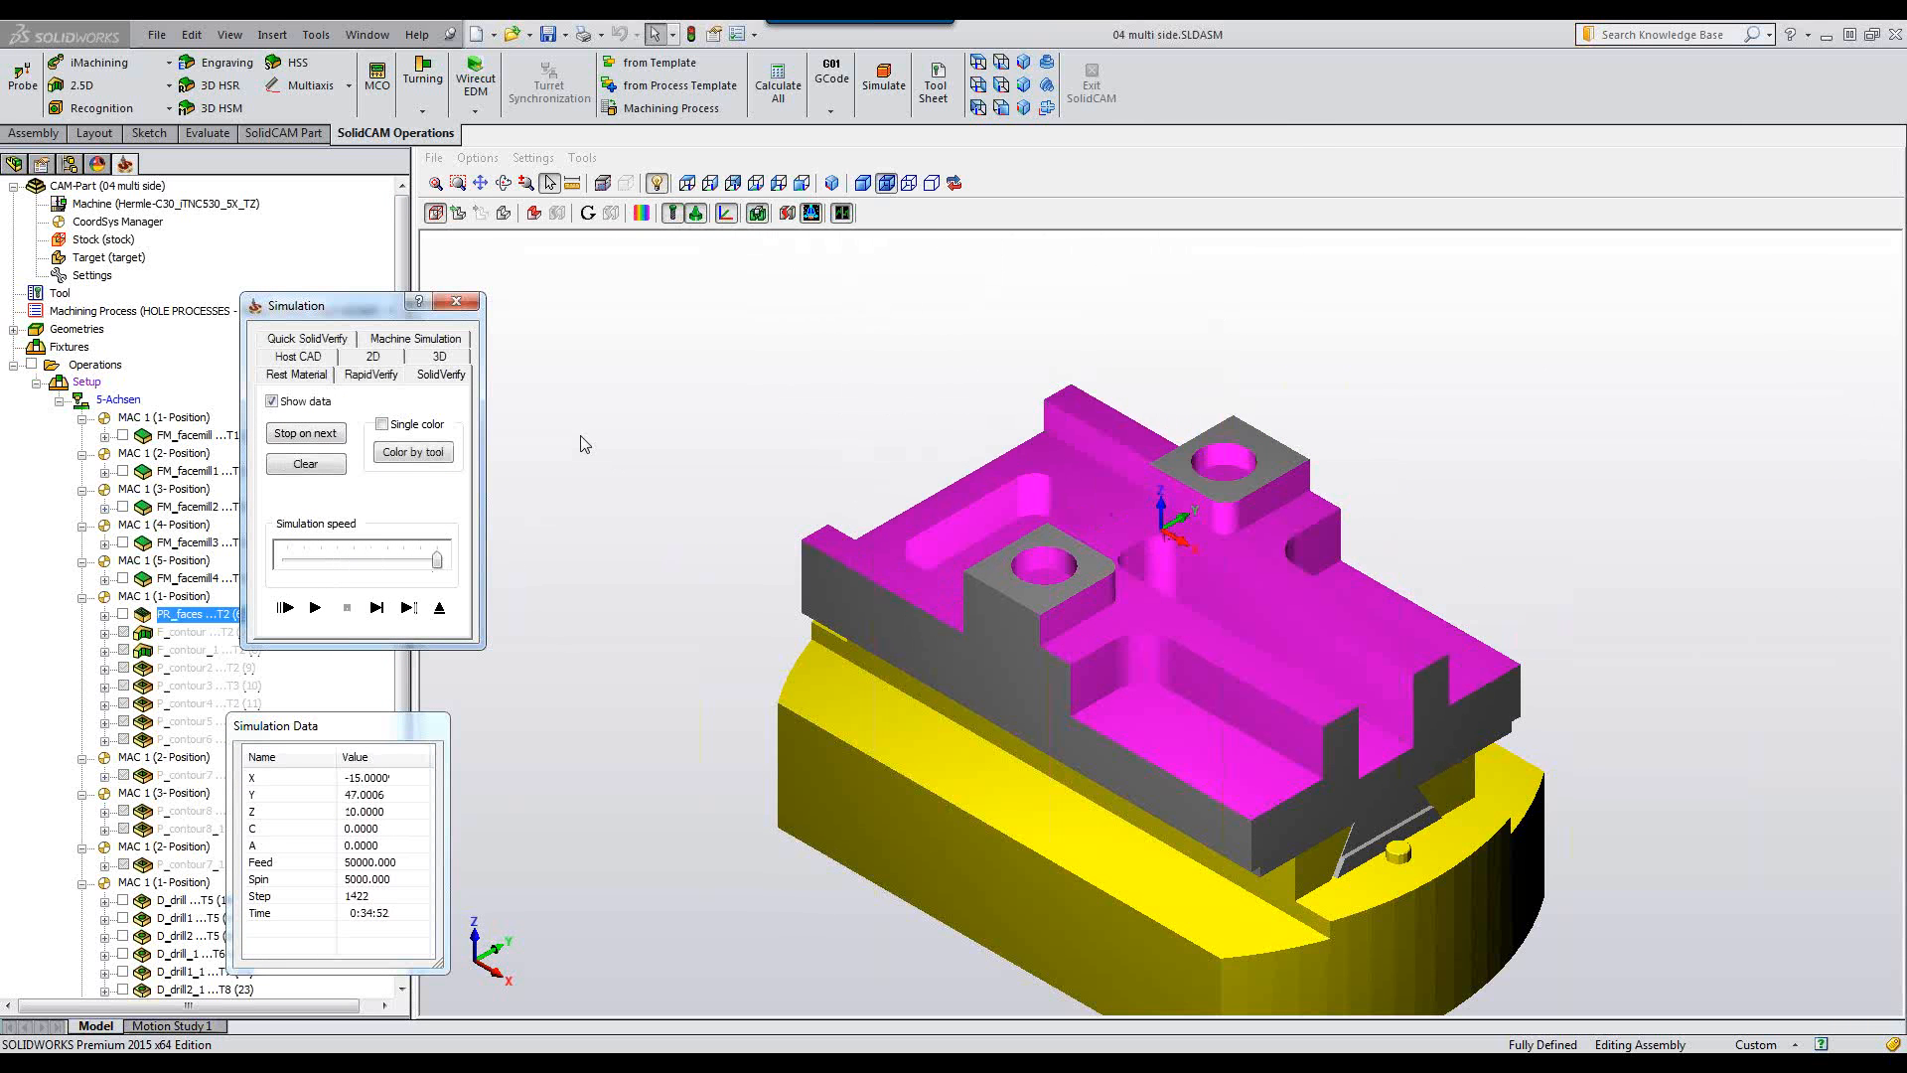
click(439, 608)
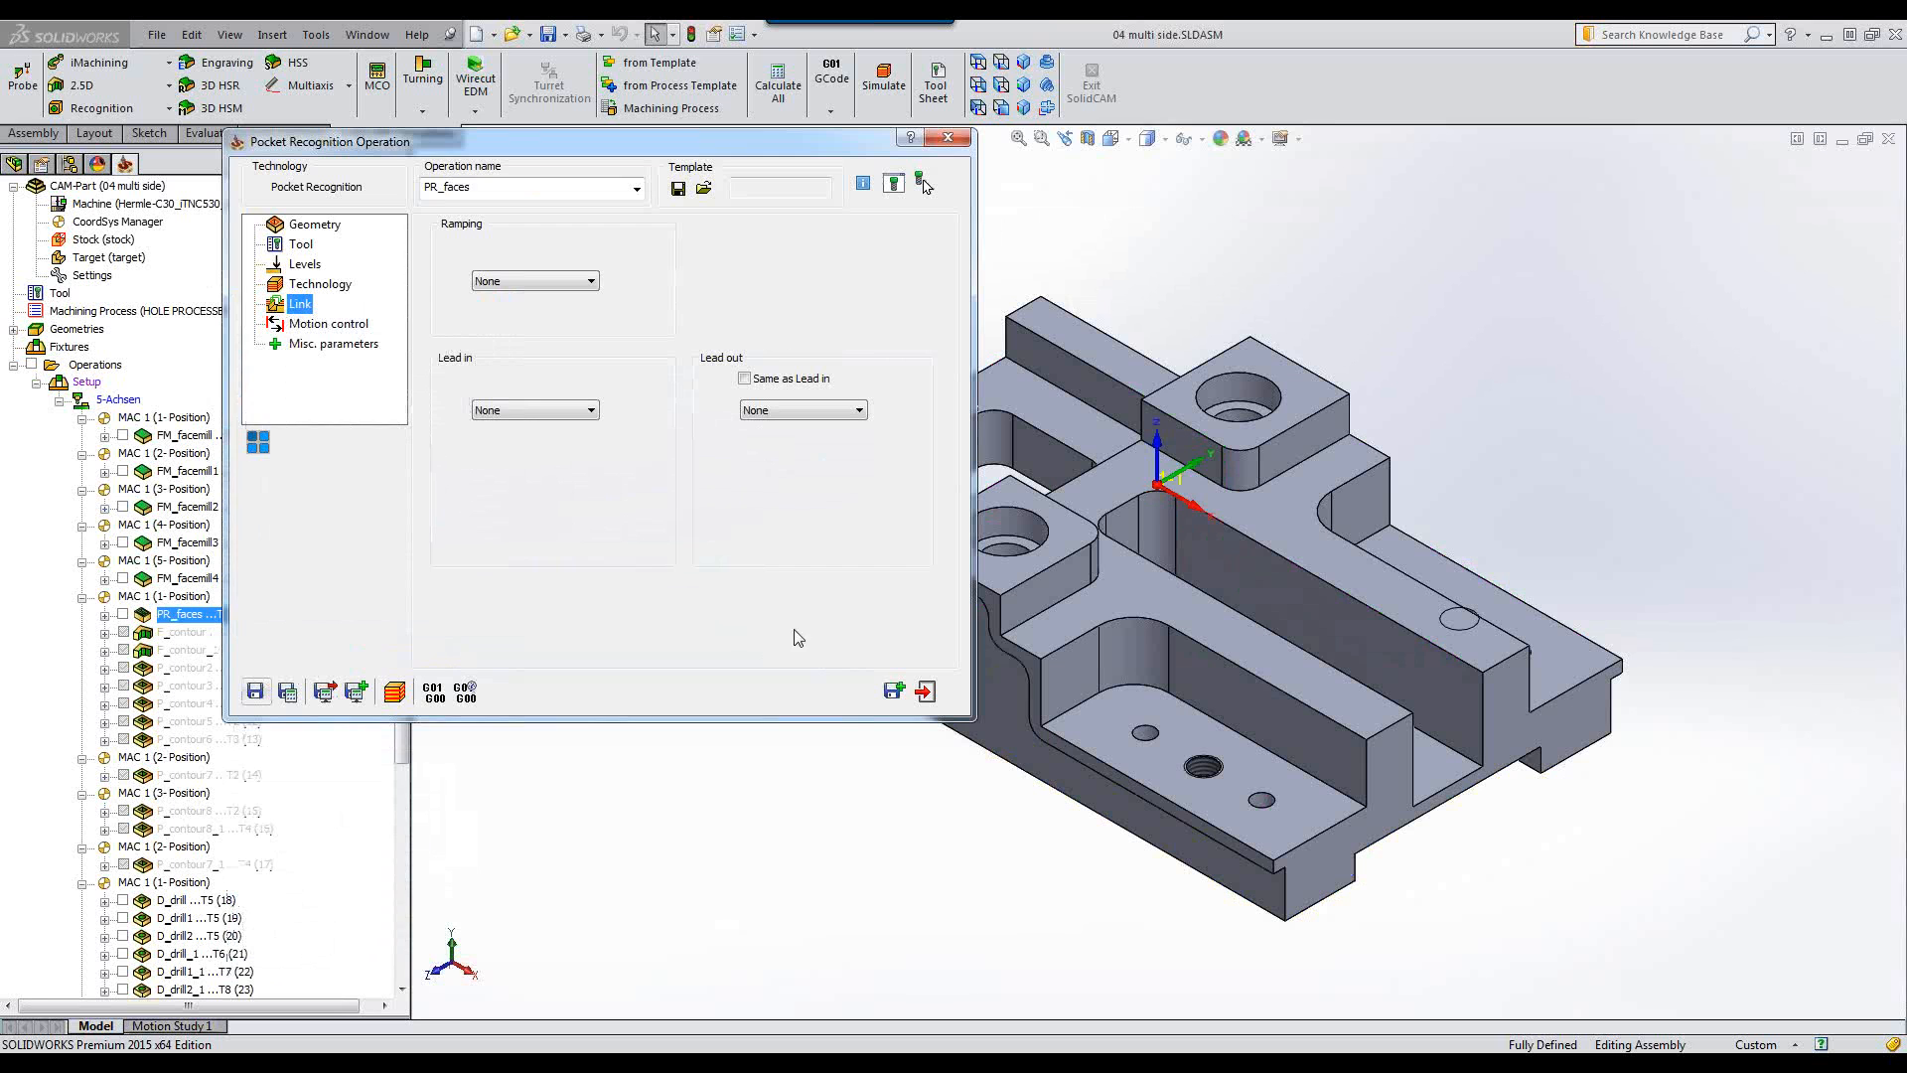
Save and copy the pocket operation, assign MAC 1 (2-Position) to the copy, and orient the model to that coordinate system.
click(893, 690)
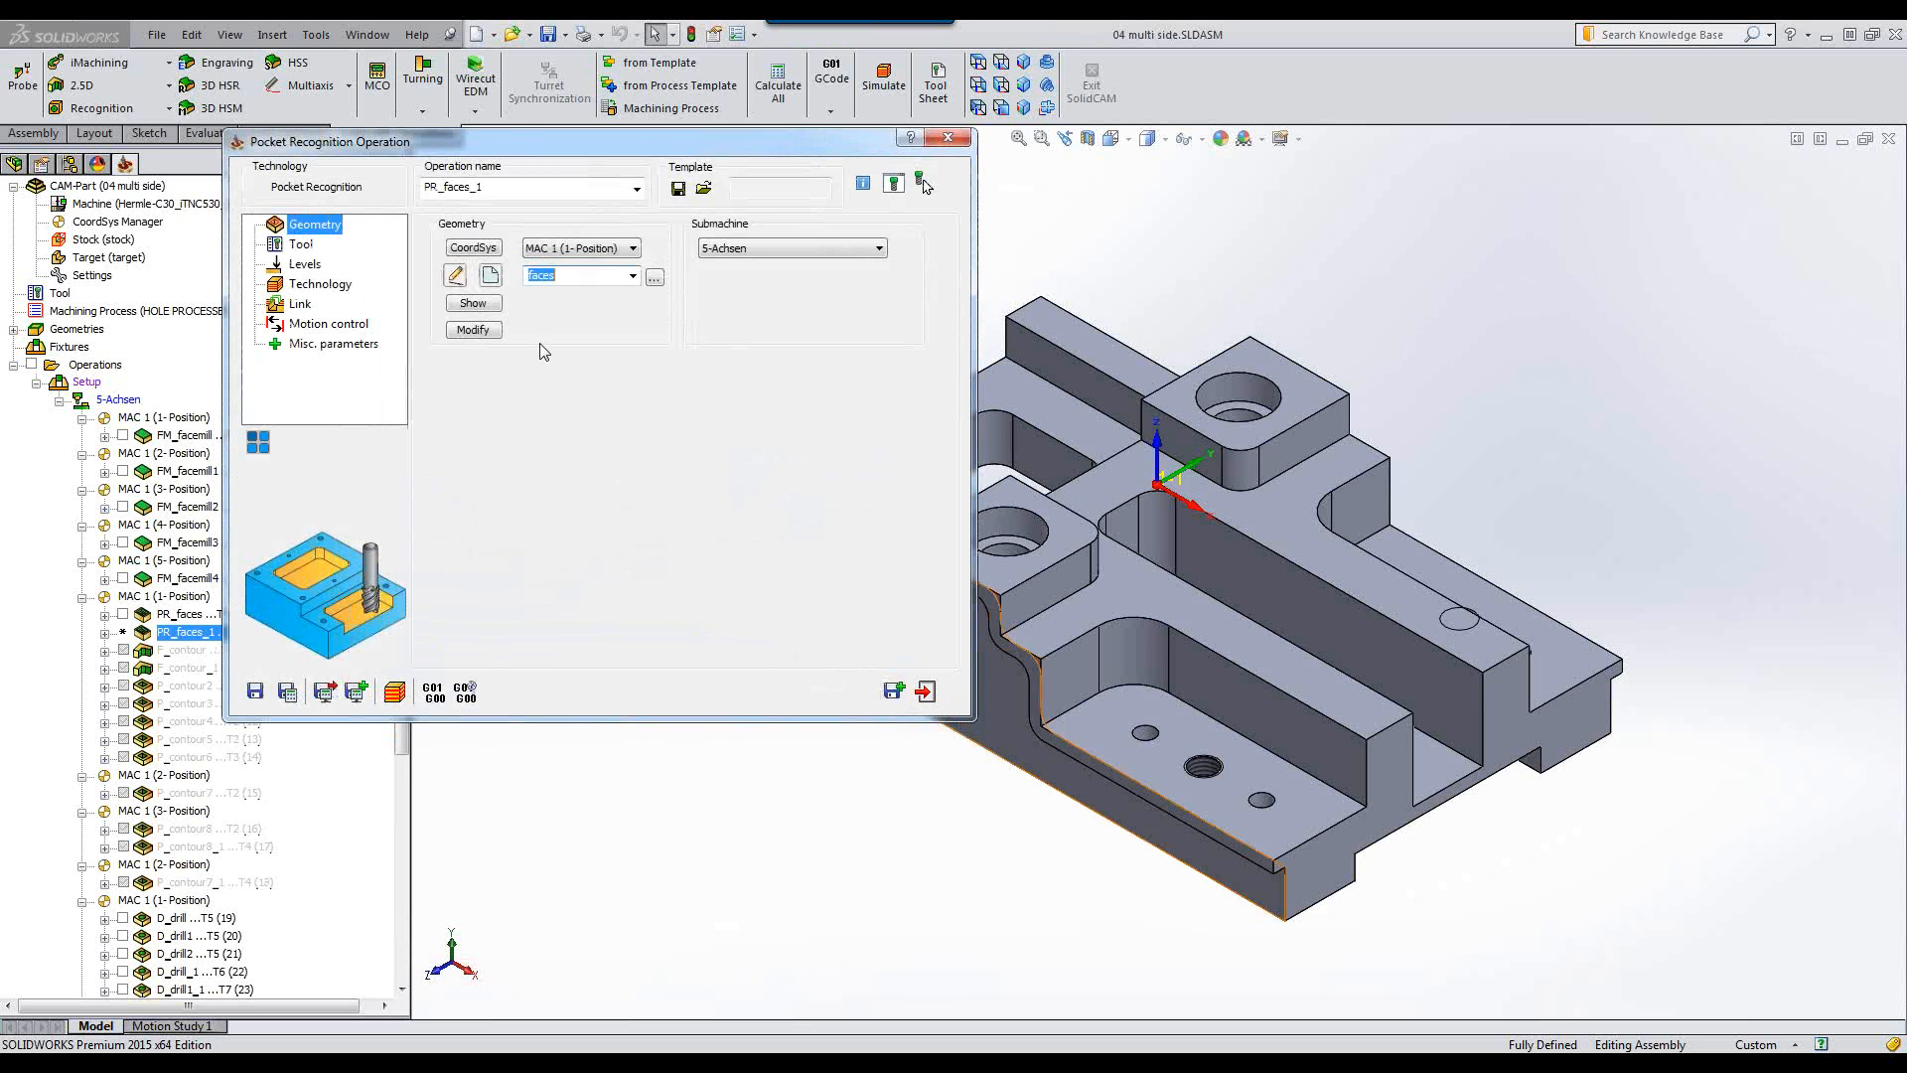
click(556, 249)
click(558, 279)
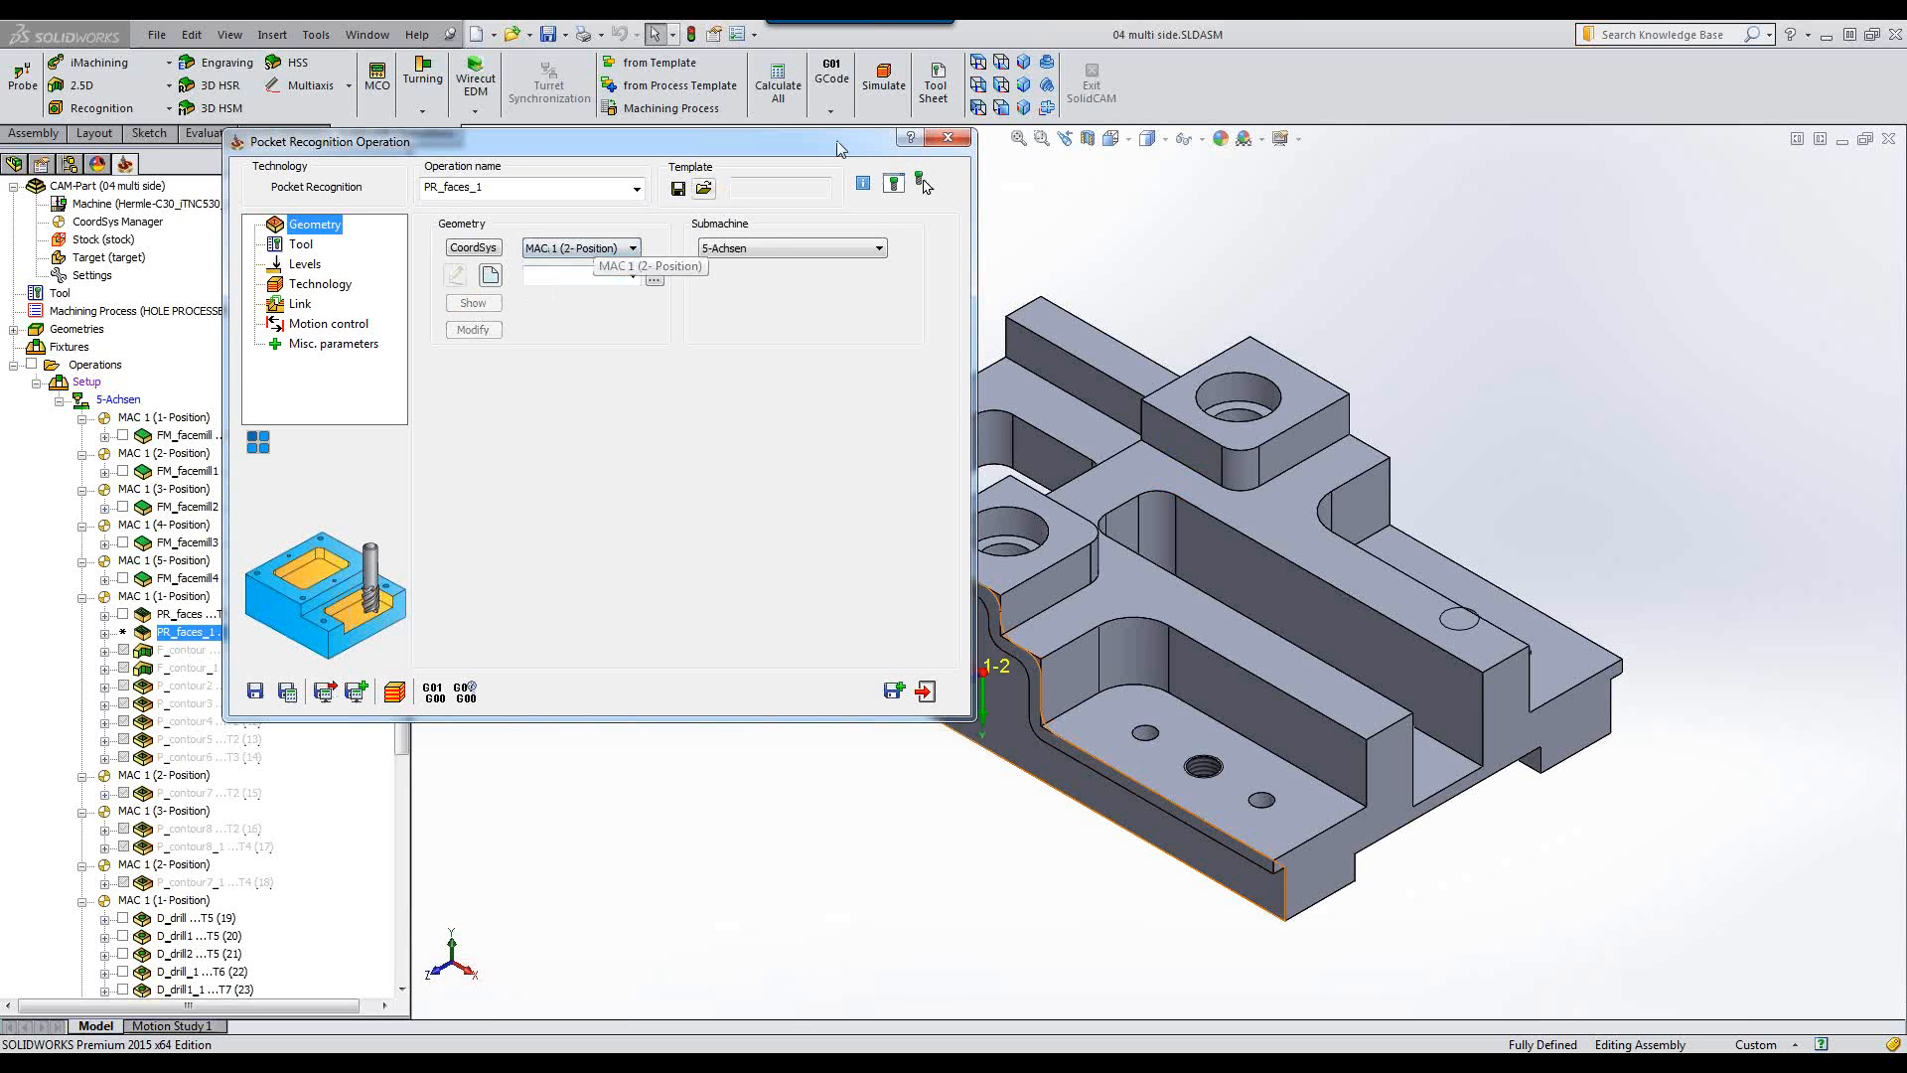
click(1026, 63)
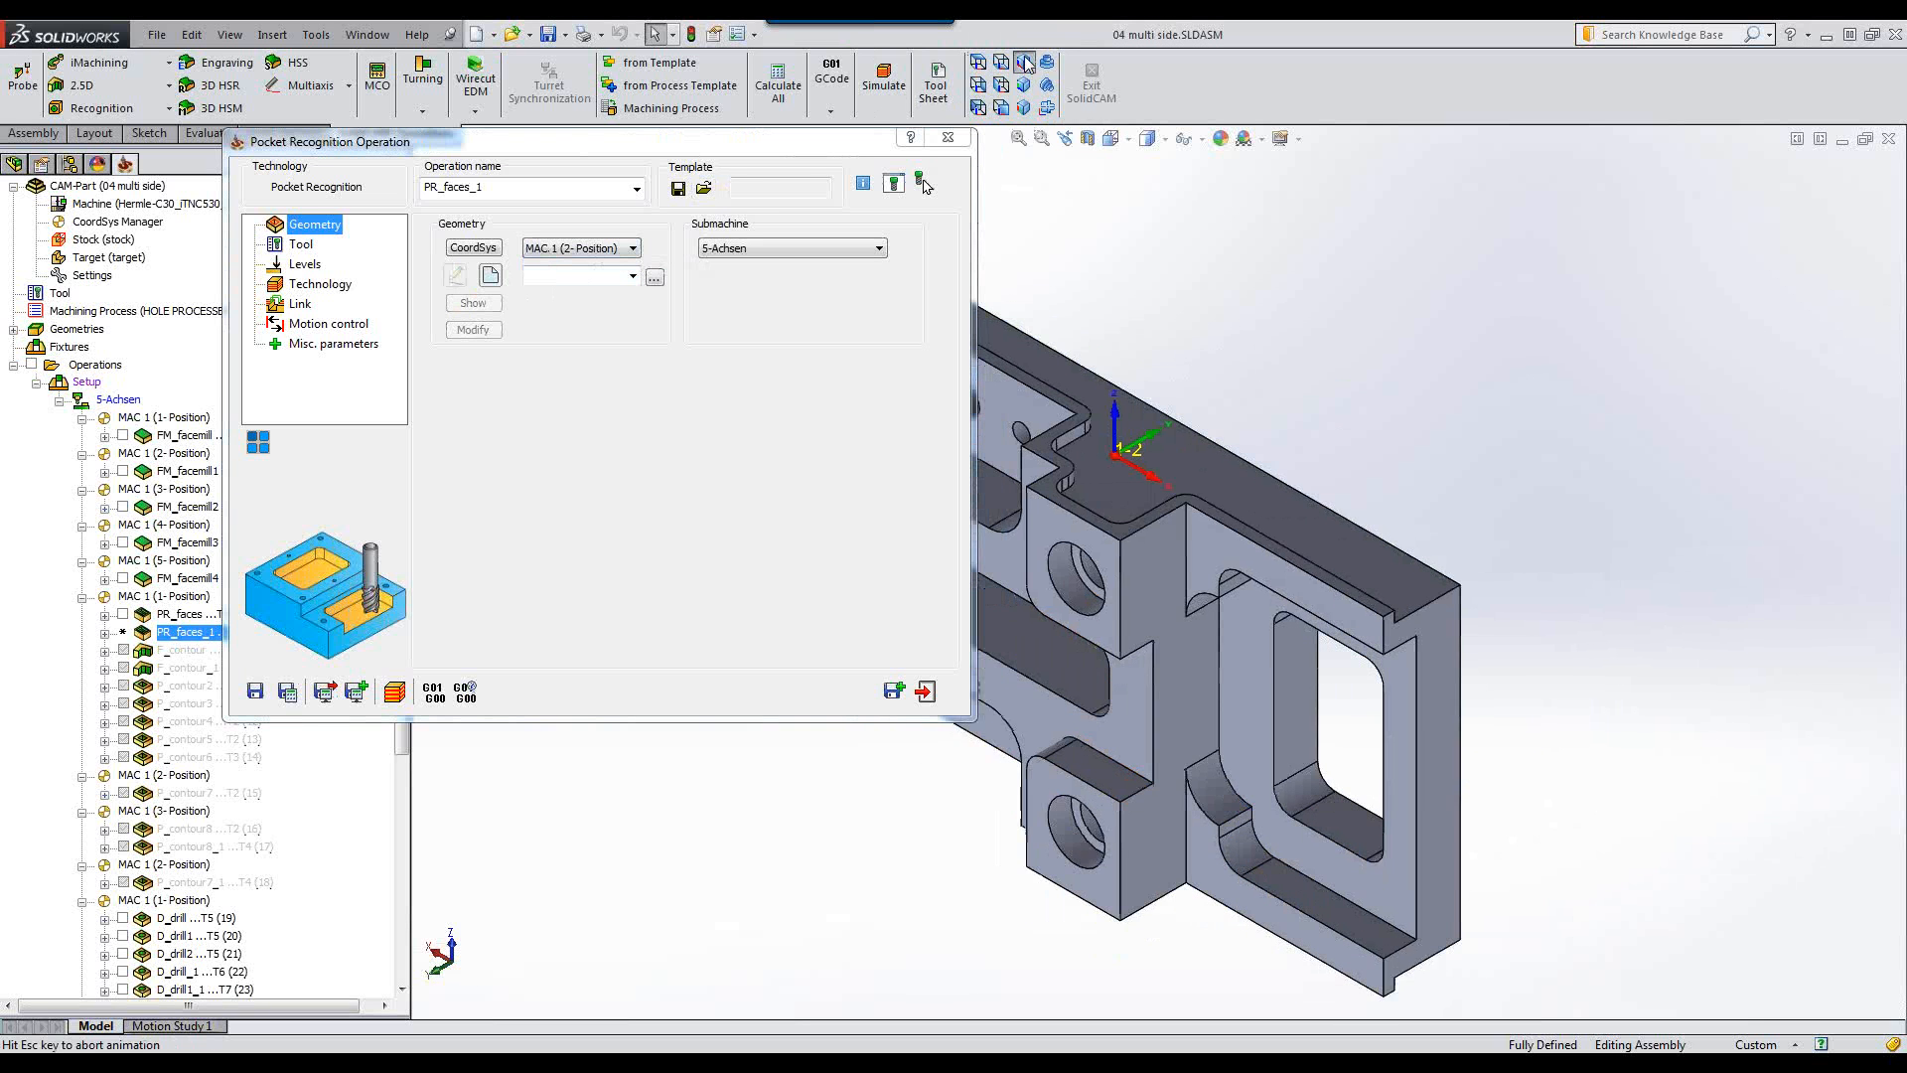
Define the faces1 geometry for the 2-Position operation in Face mode, picking the recessed side face around the coordinate origin.
click(492, 276)
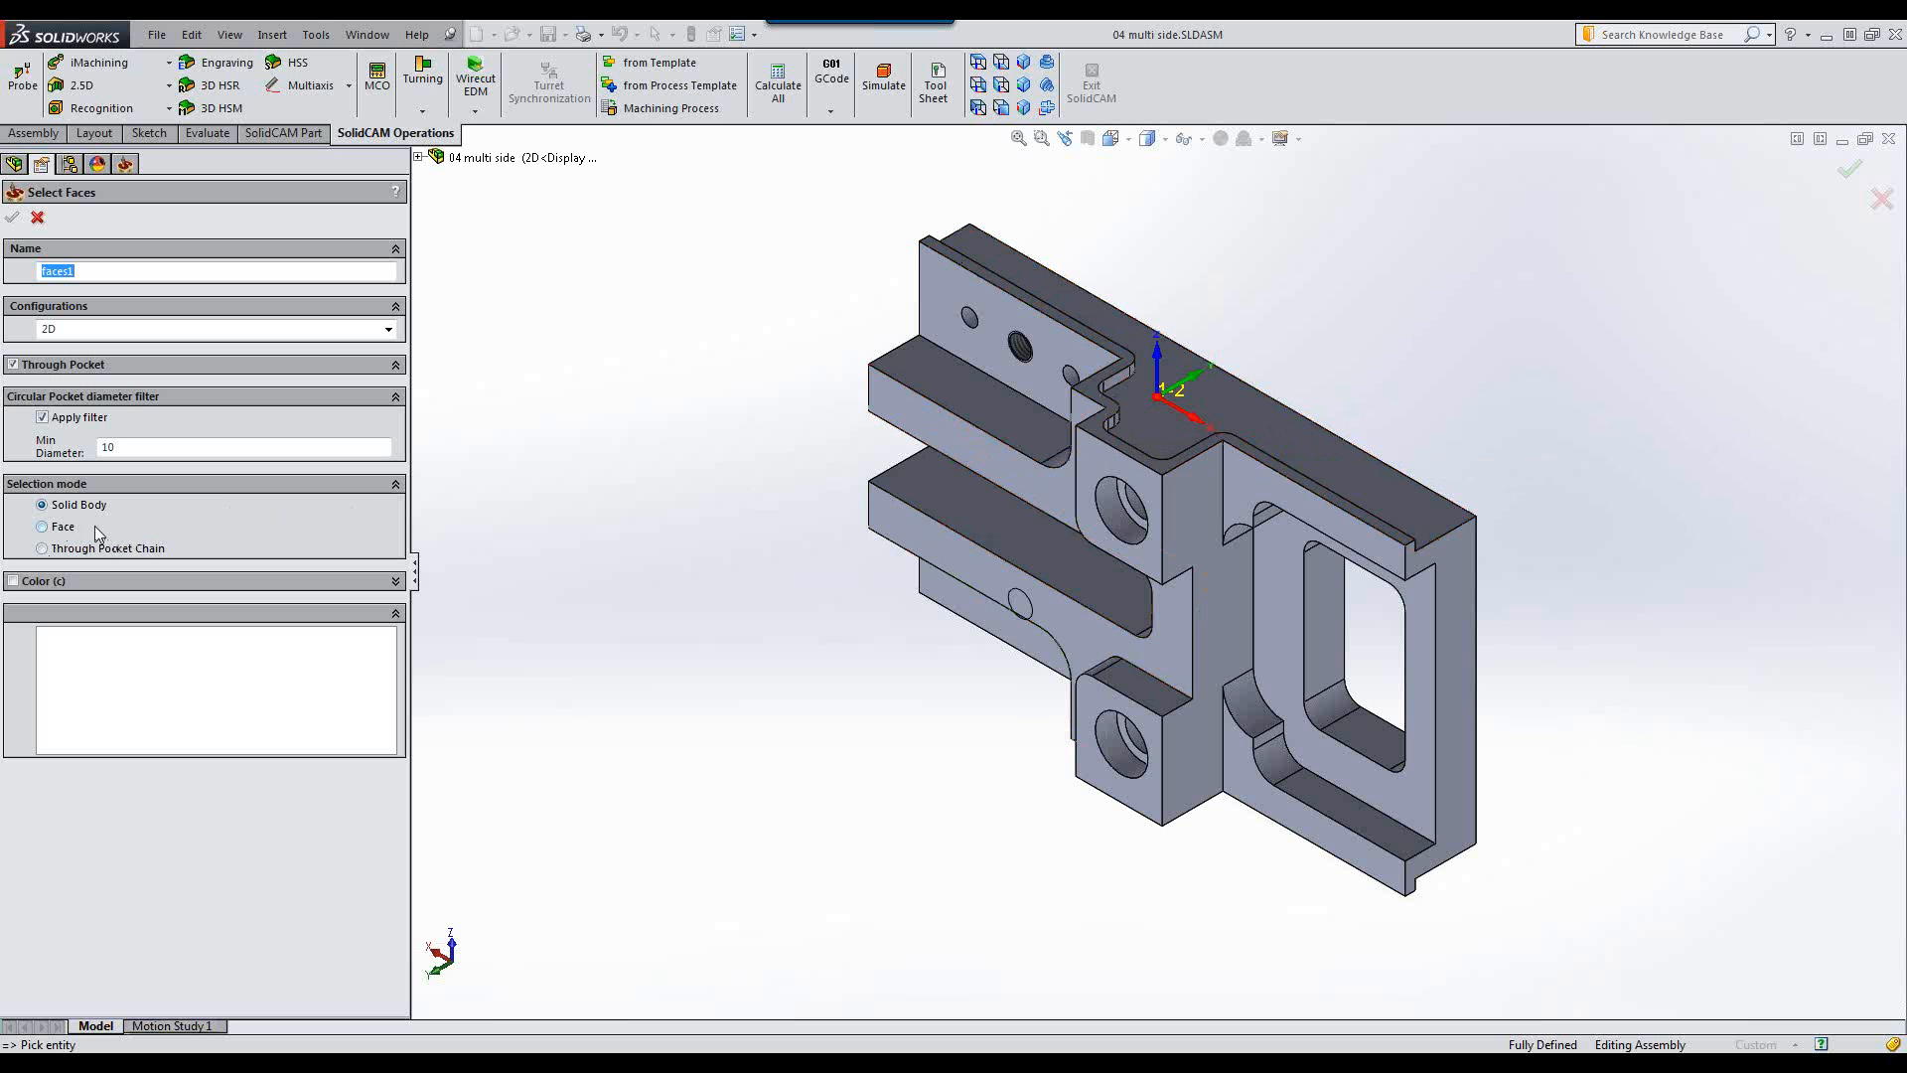
click(43, 526)
click(1238, 423)
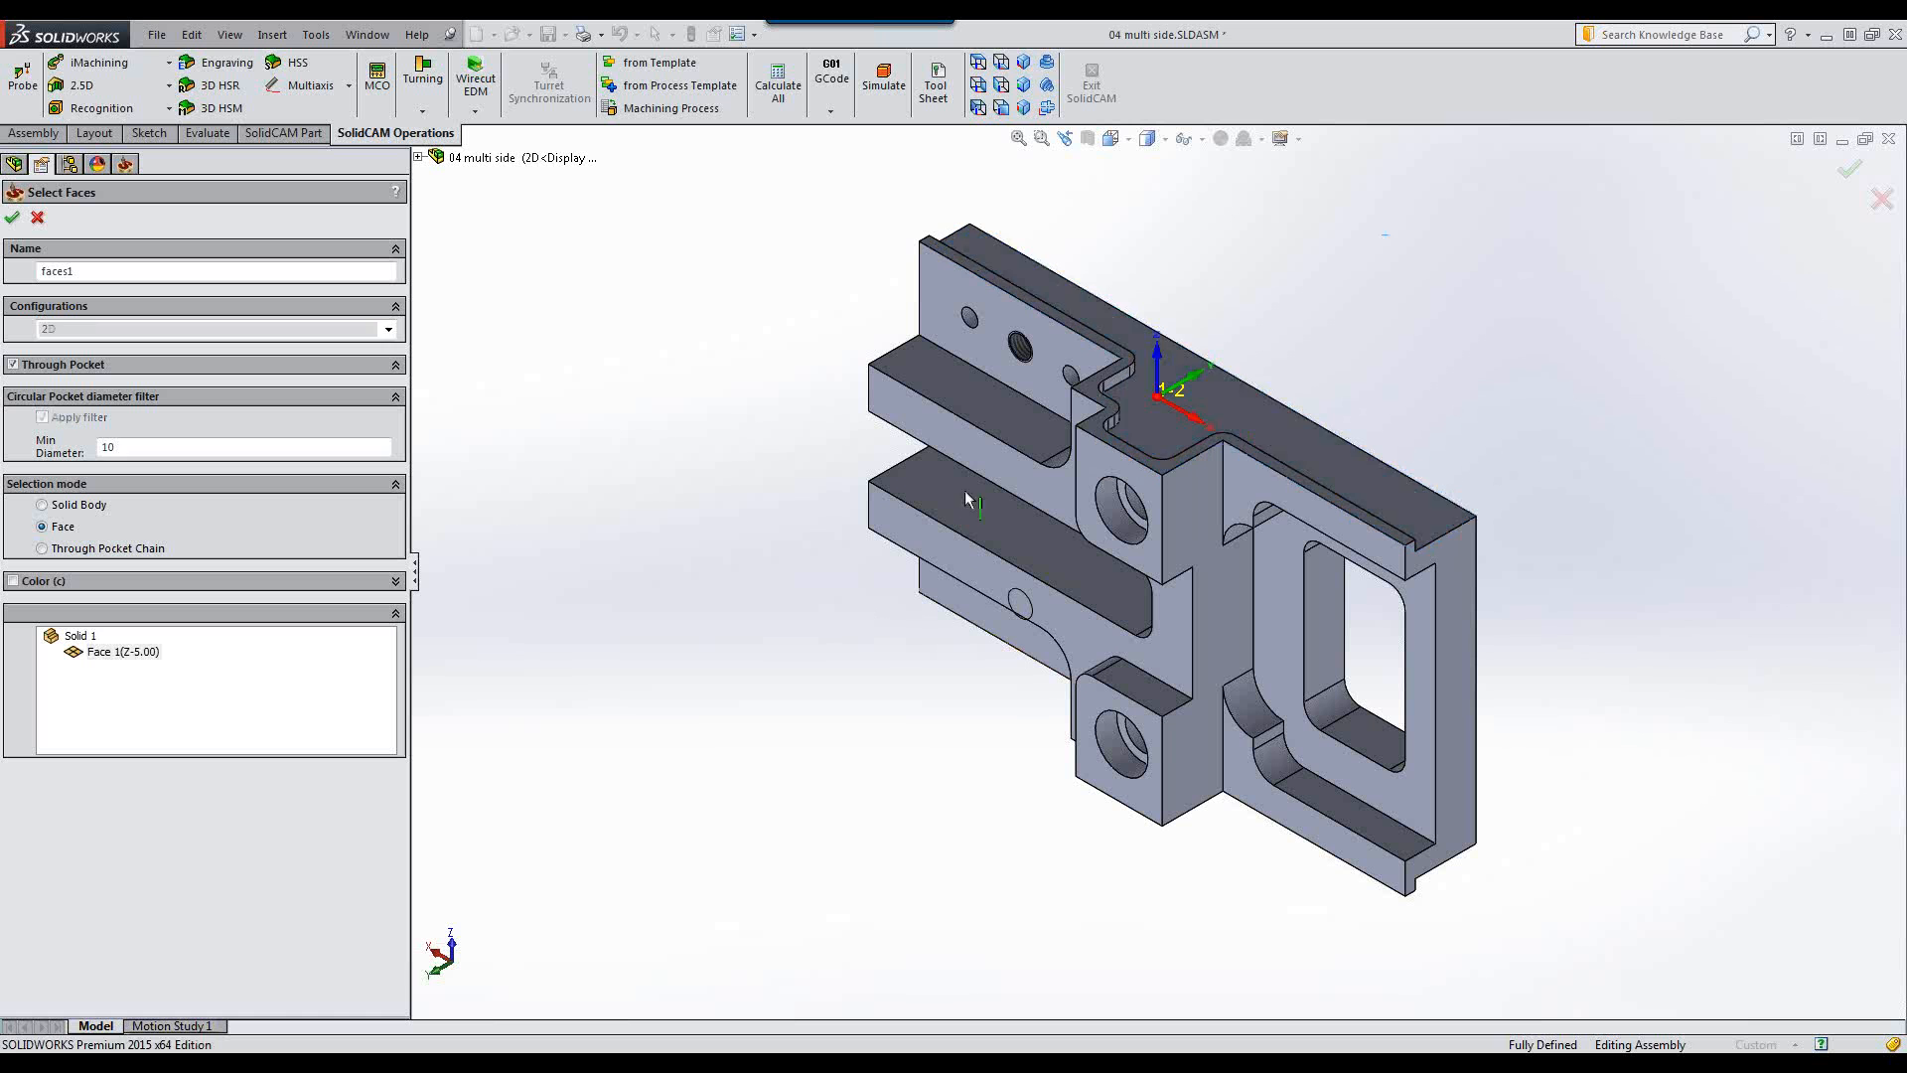
click(12, 219)
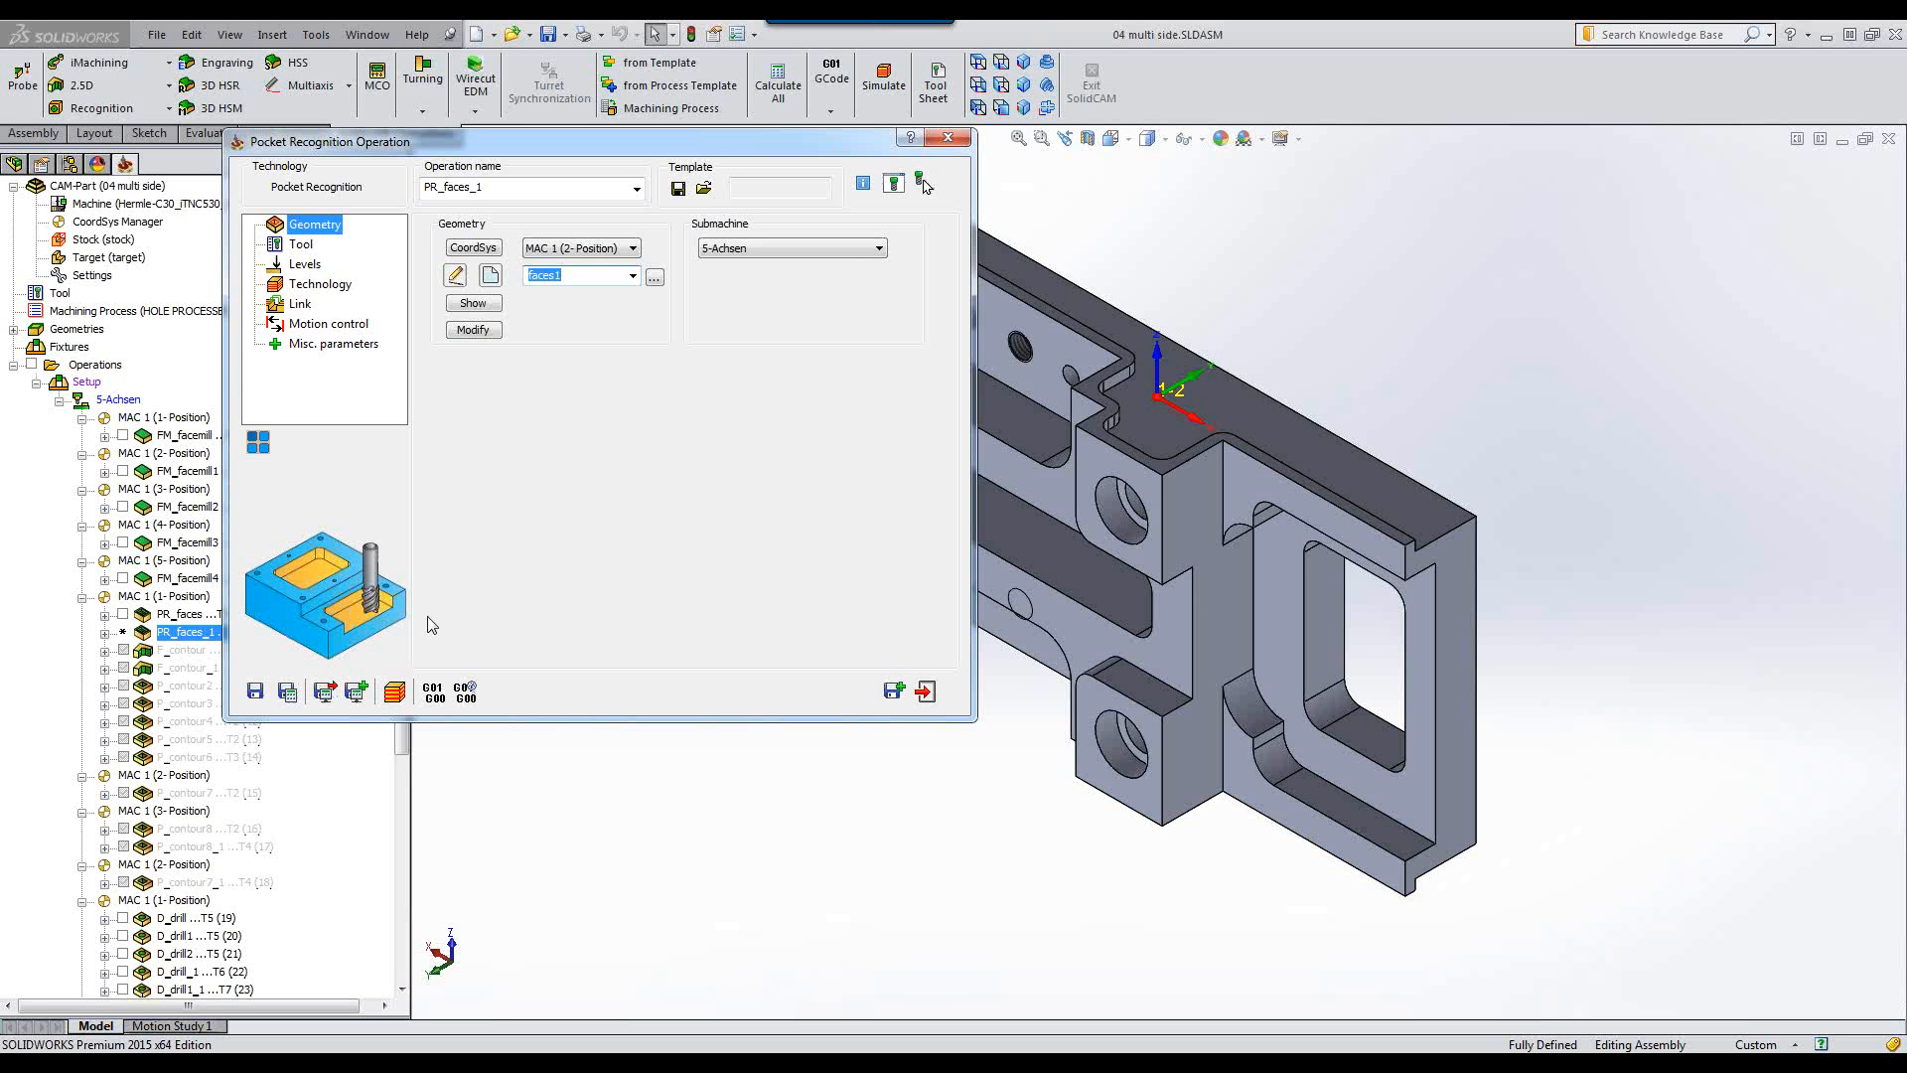
Save and calculate the PR_faces1 operation and simulate it in SolidVerify.
click(287, 693)
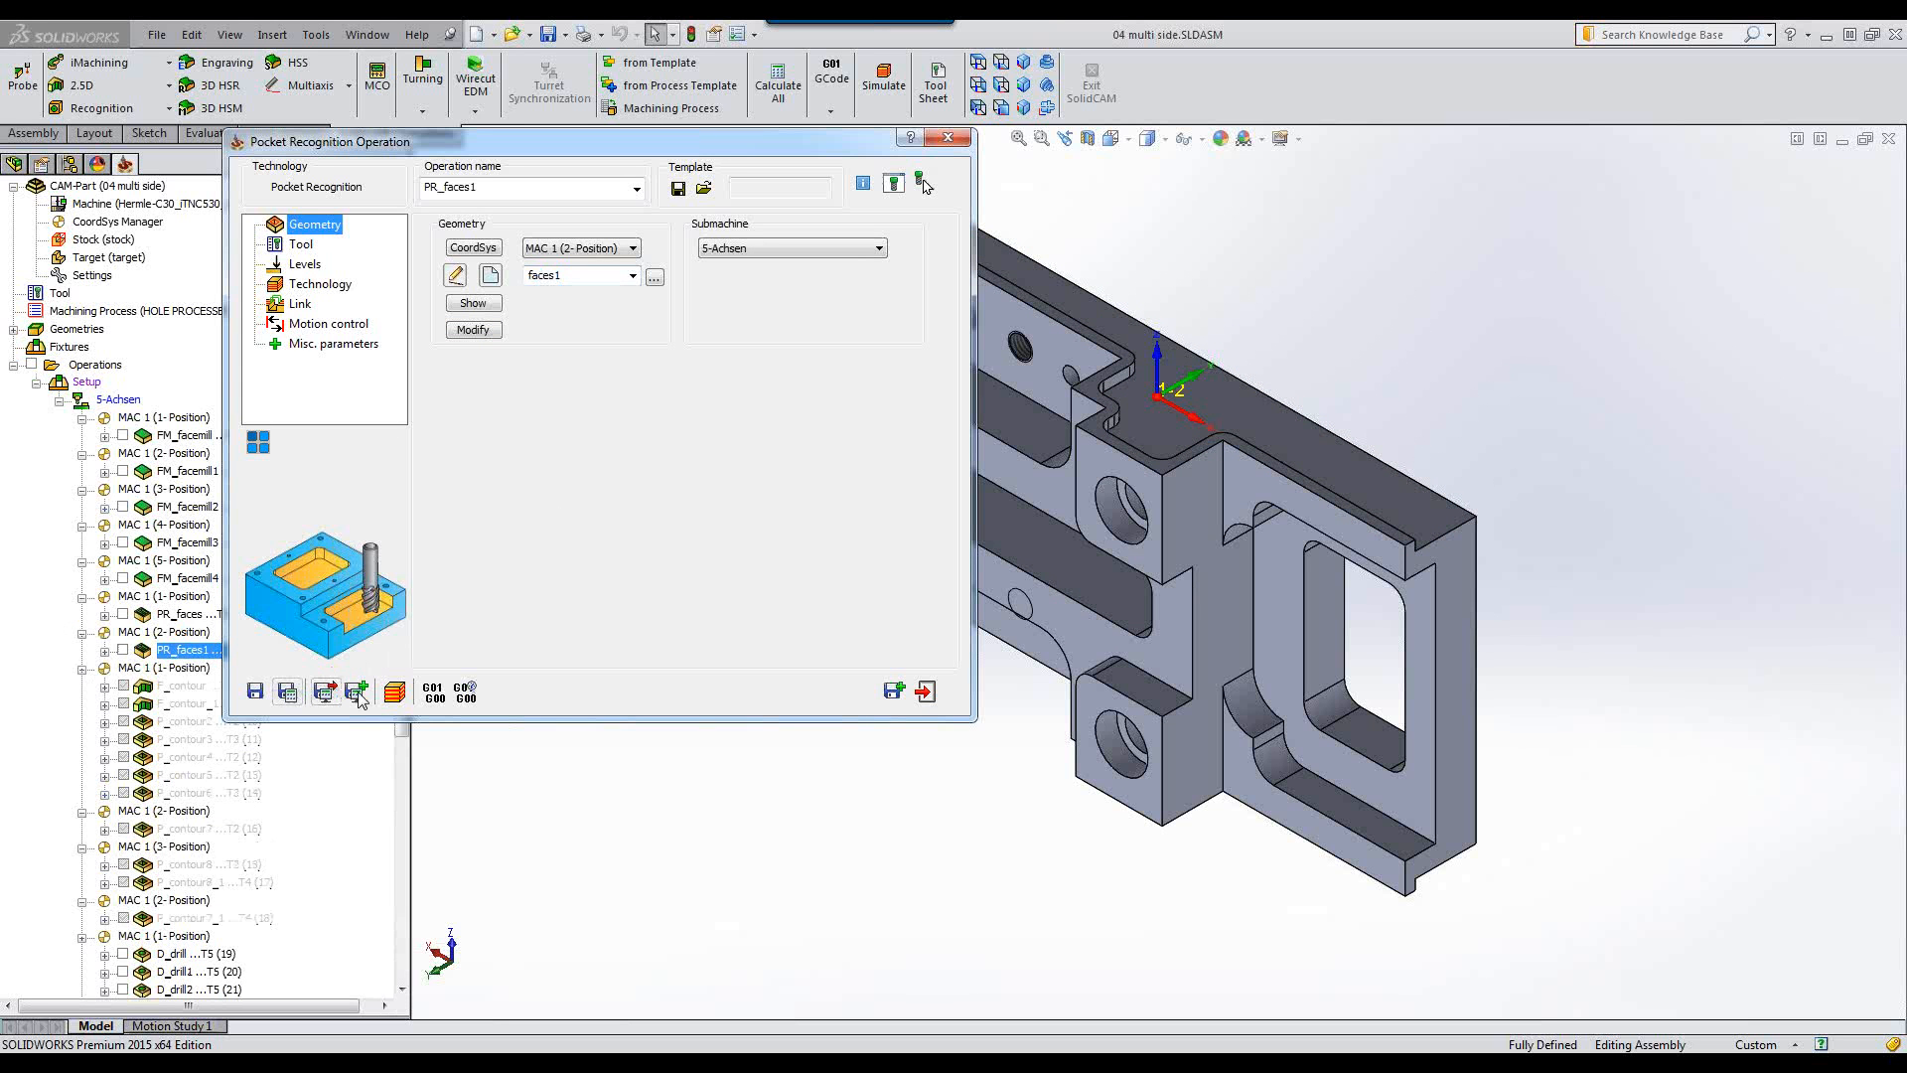
click(396, 690)
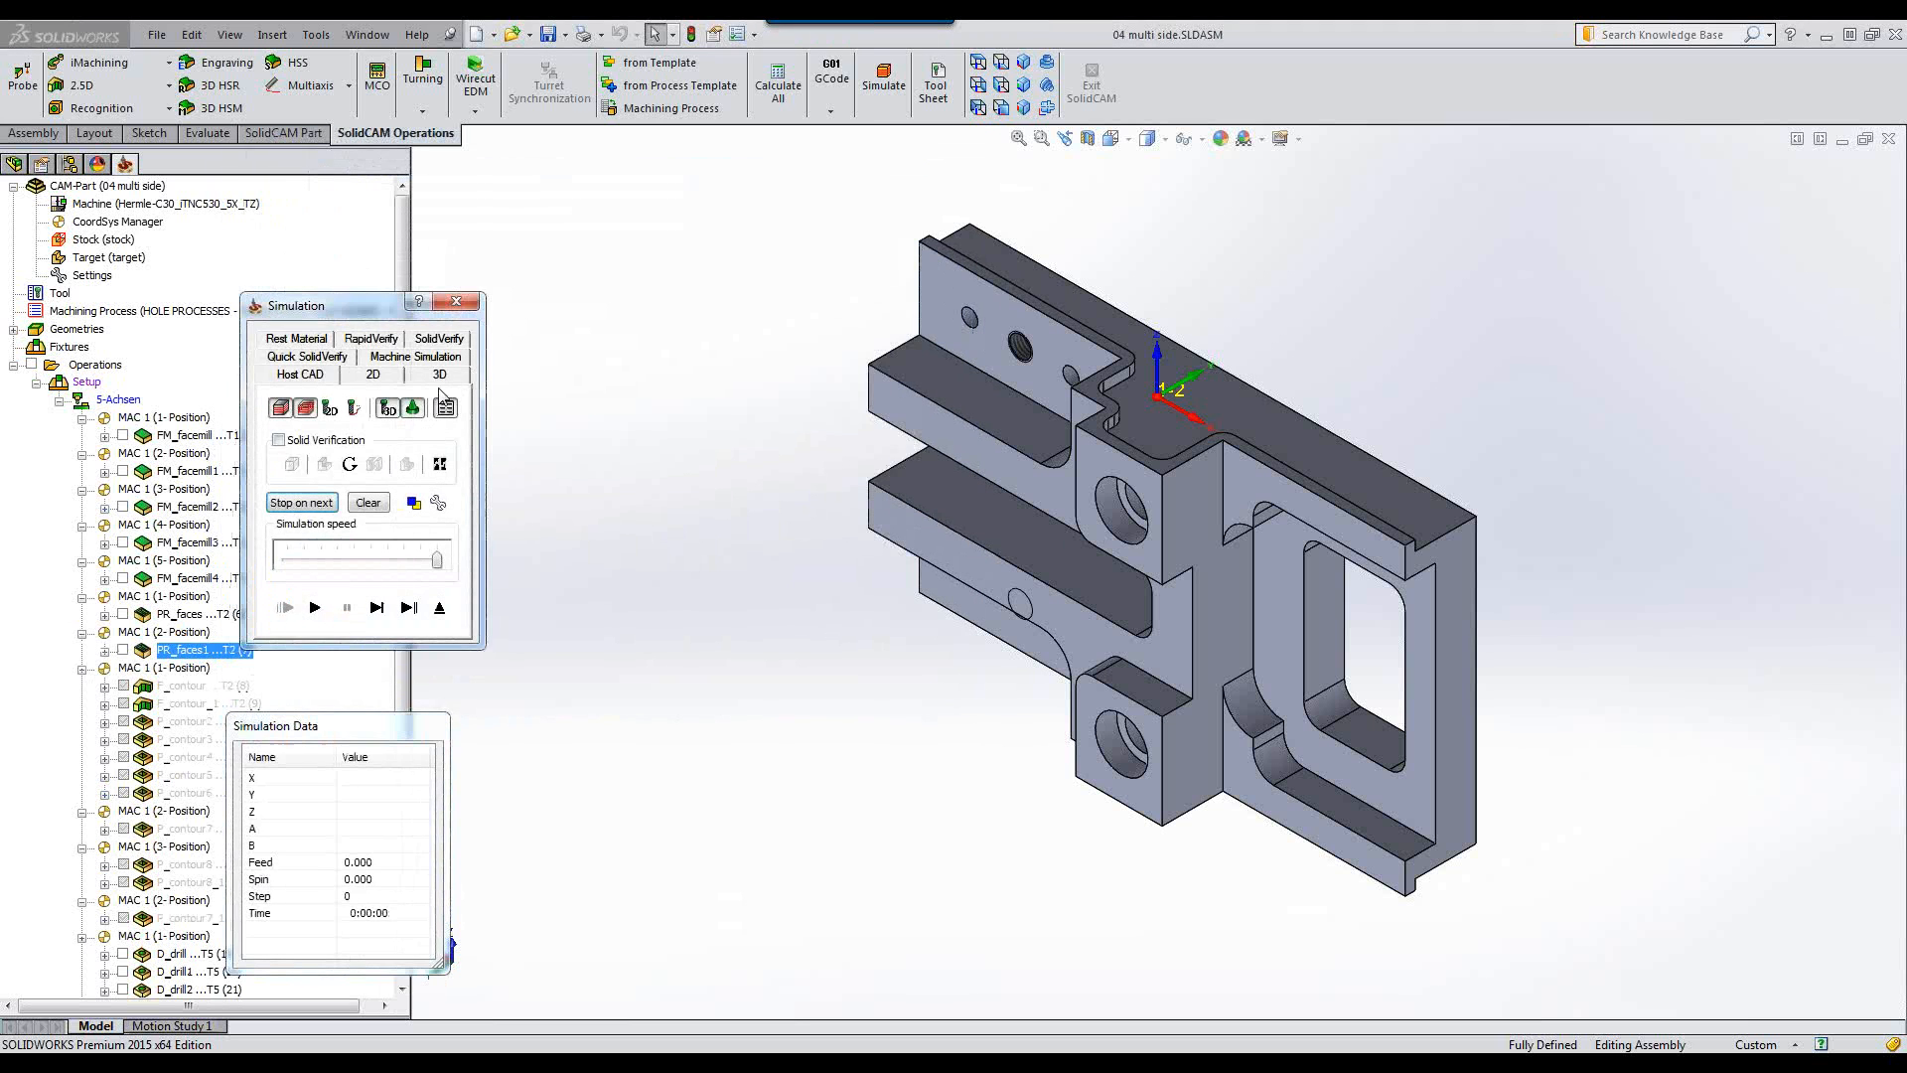
click(440, 343)
click(315, 608)
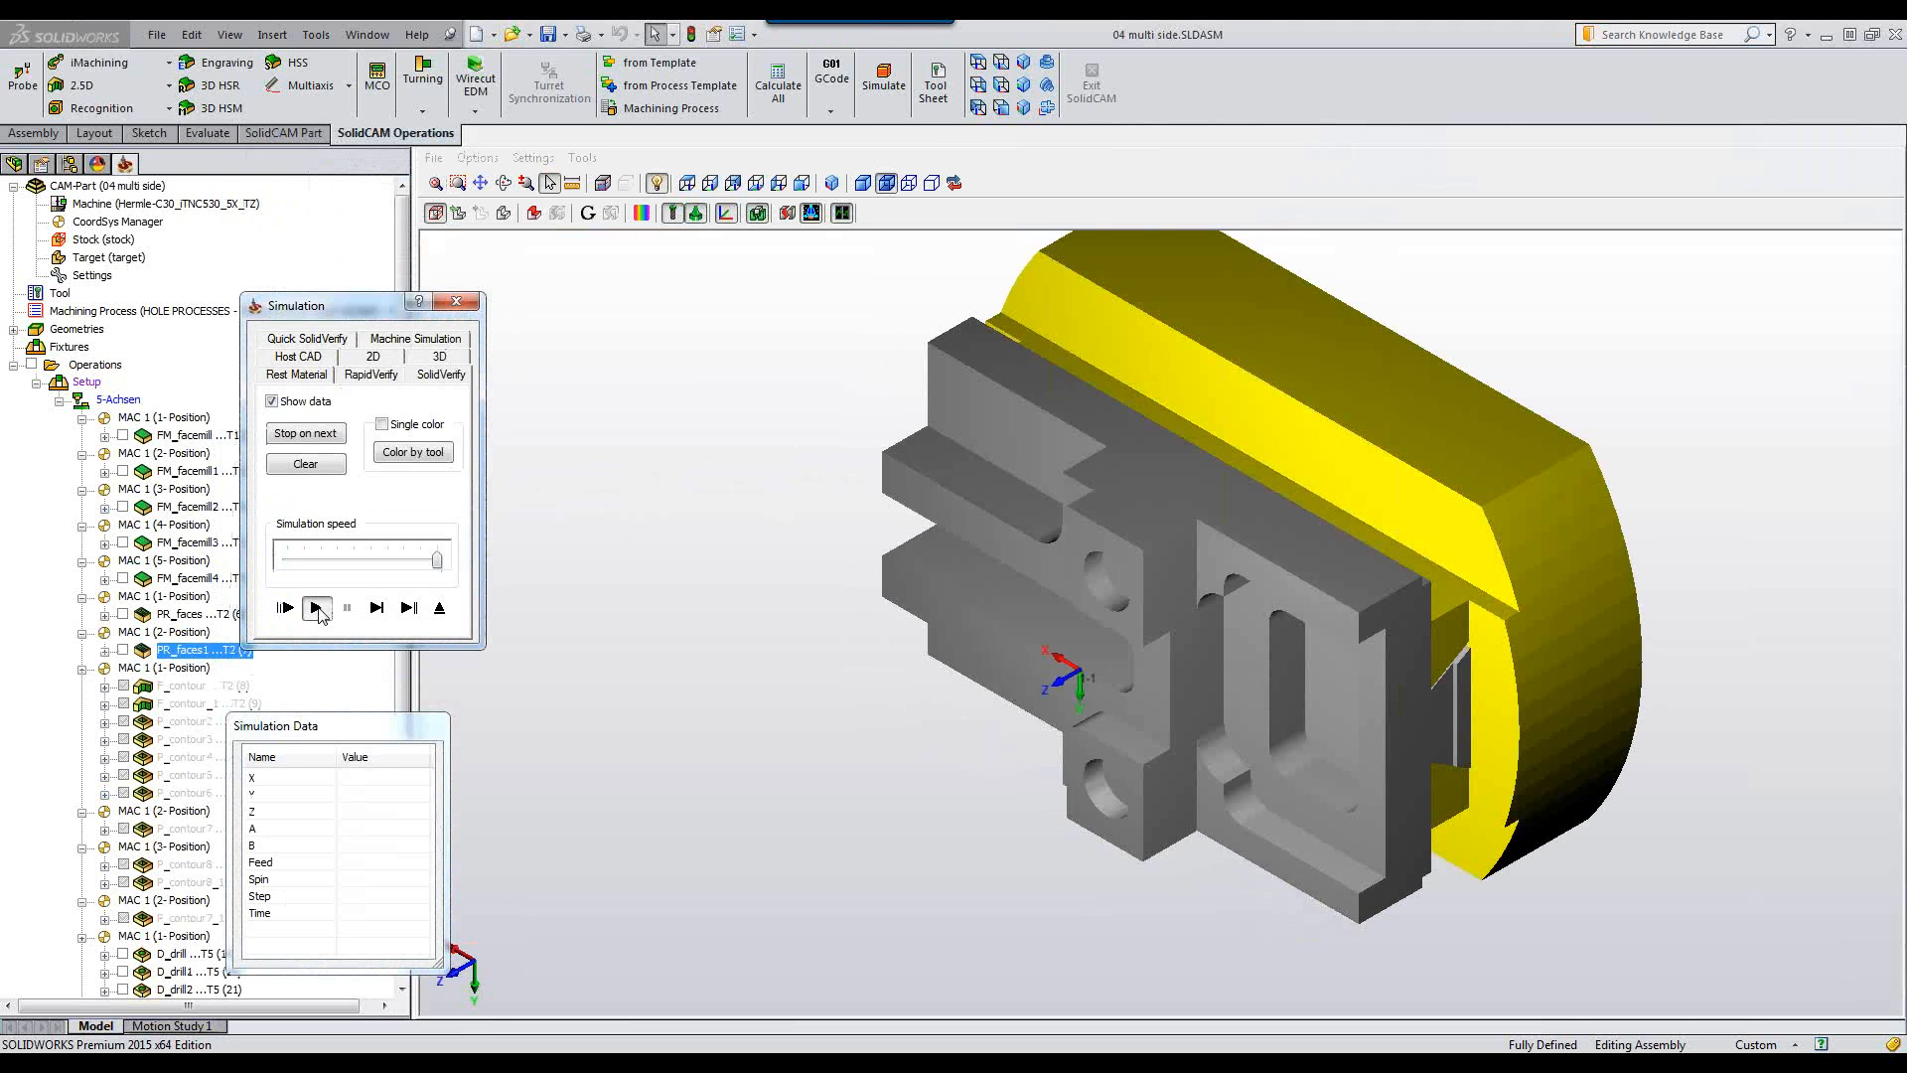
click(440, 607)
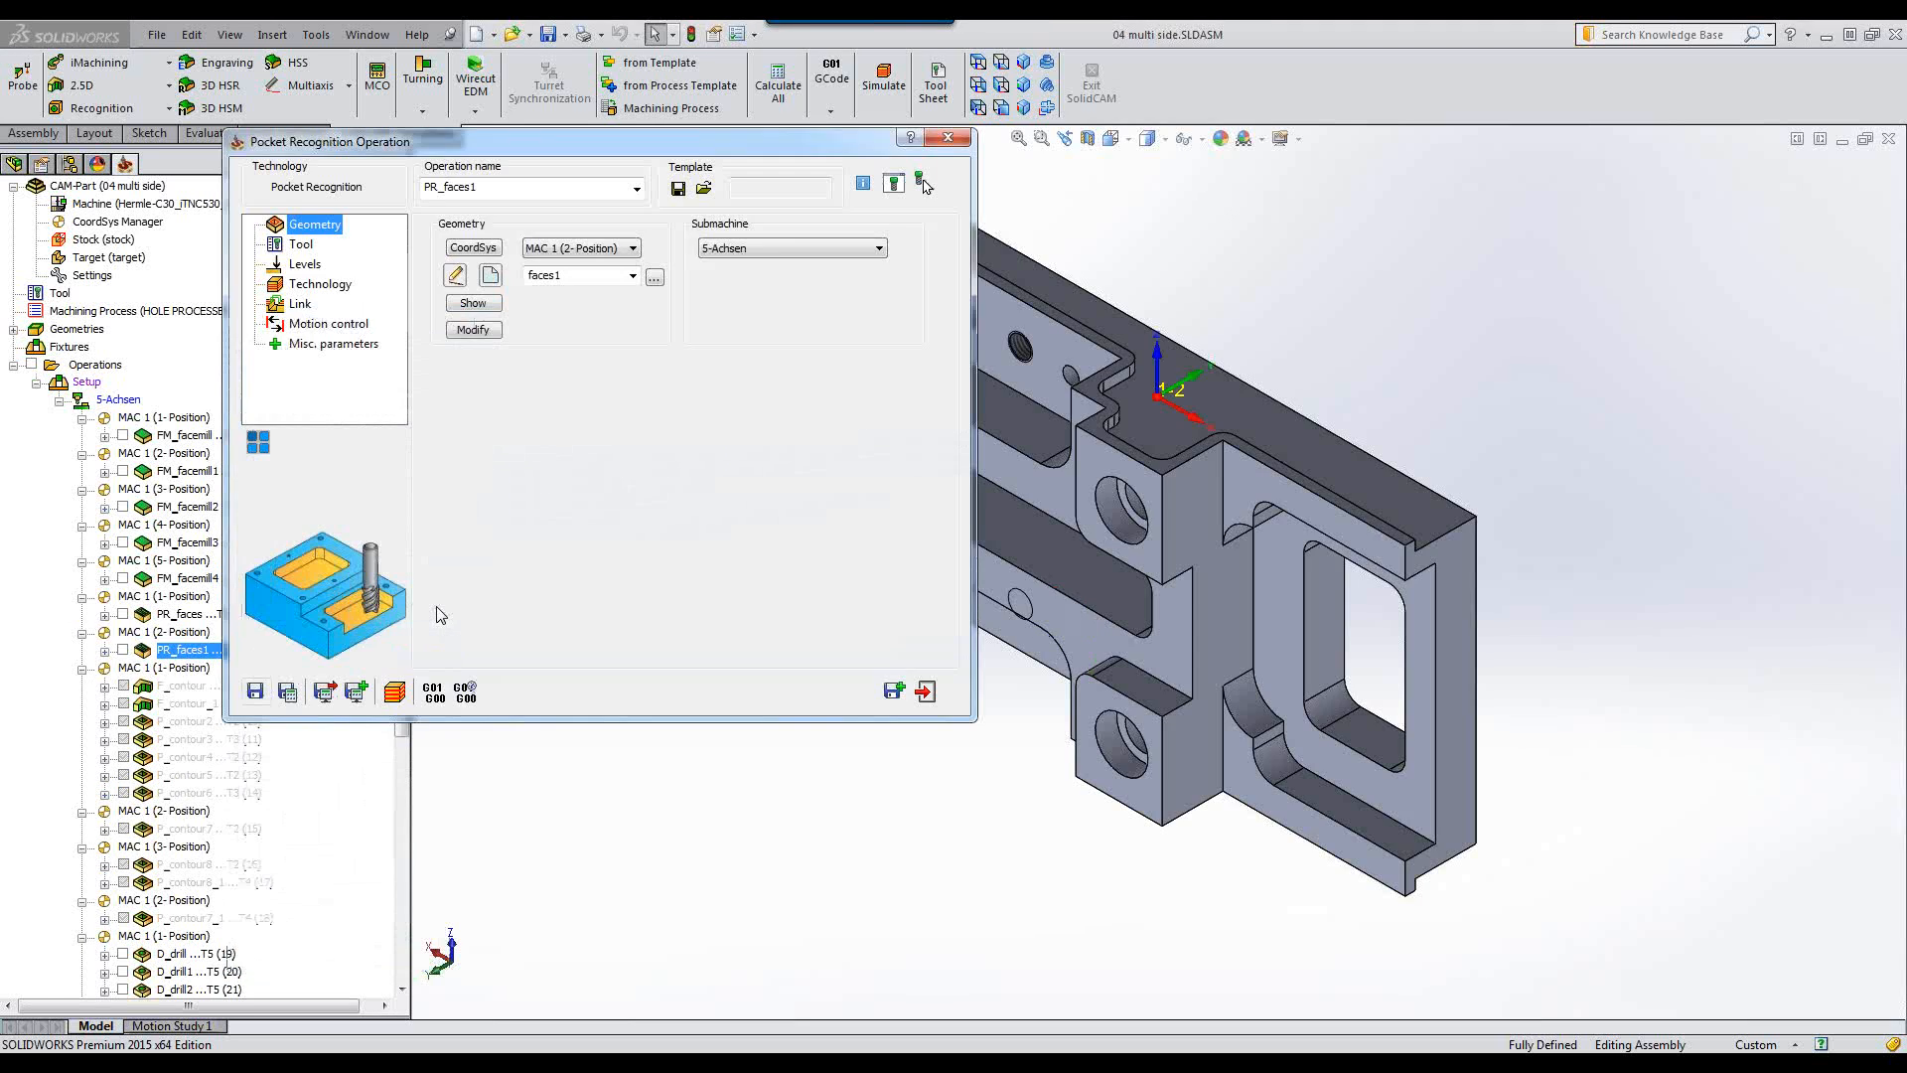
Save and copy the PR_faces1 operation, assign MAC 1 (3-Position) to the copy, and orient the model to that coordinate system.
click(893, 689)
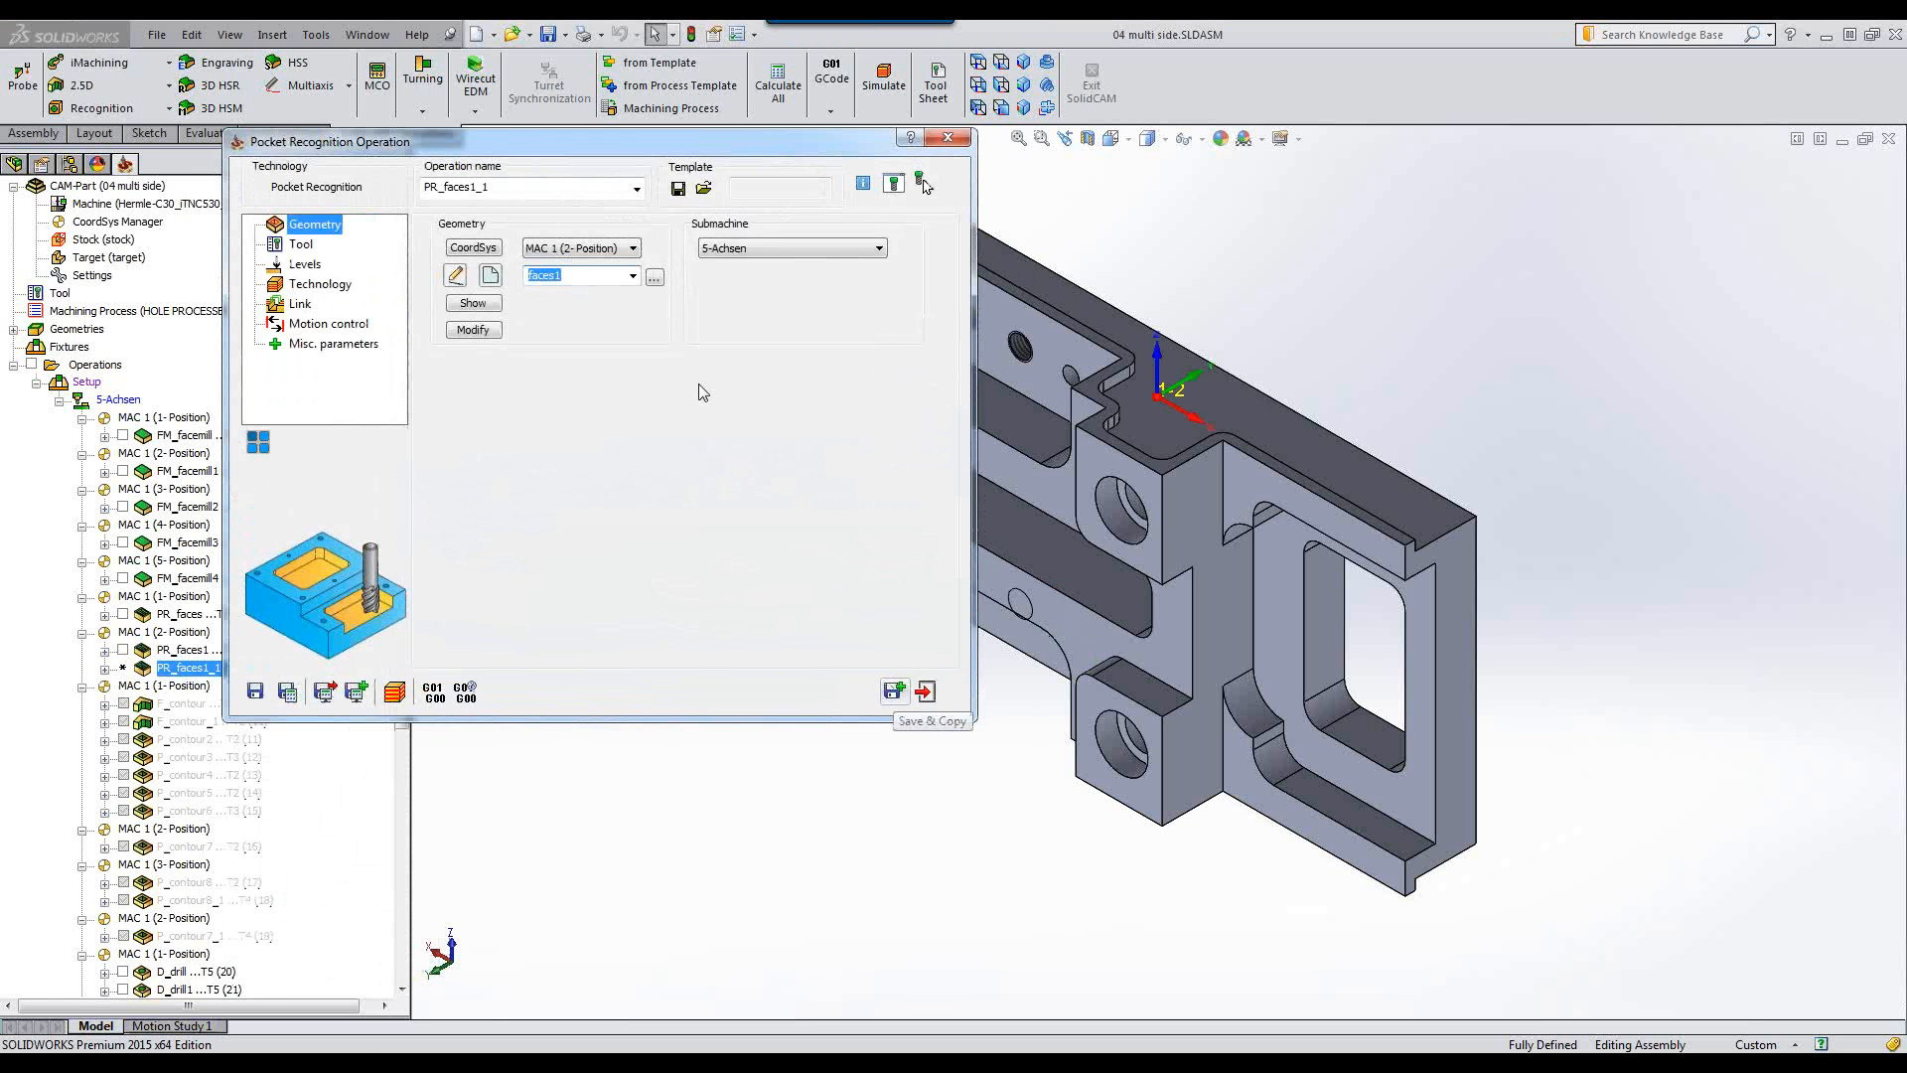
click(584, 249)
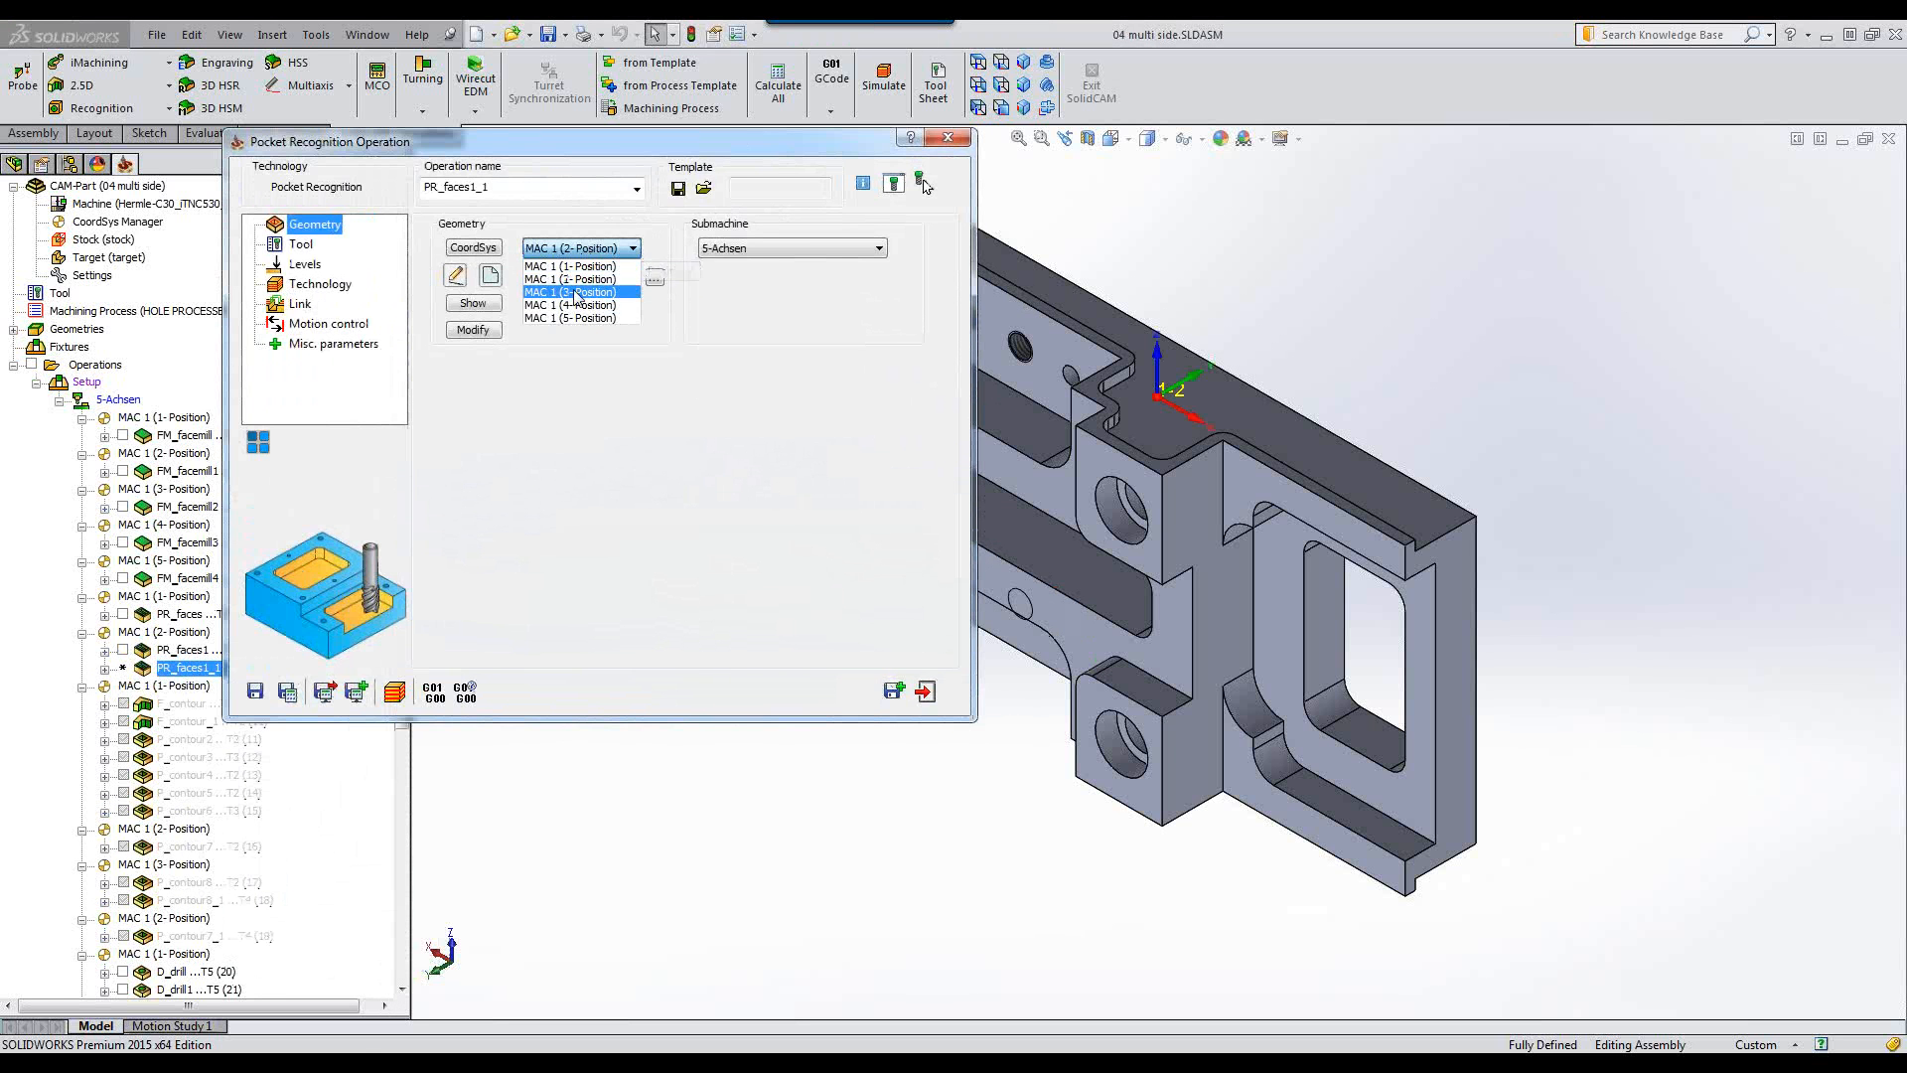
click(571, 292)
click(1023, 68)
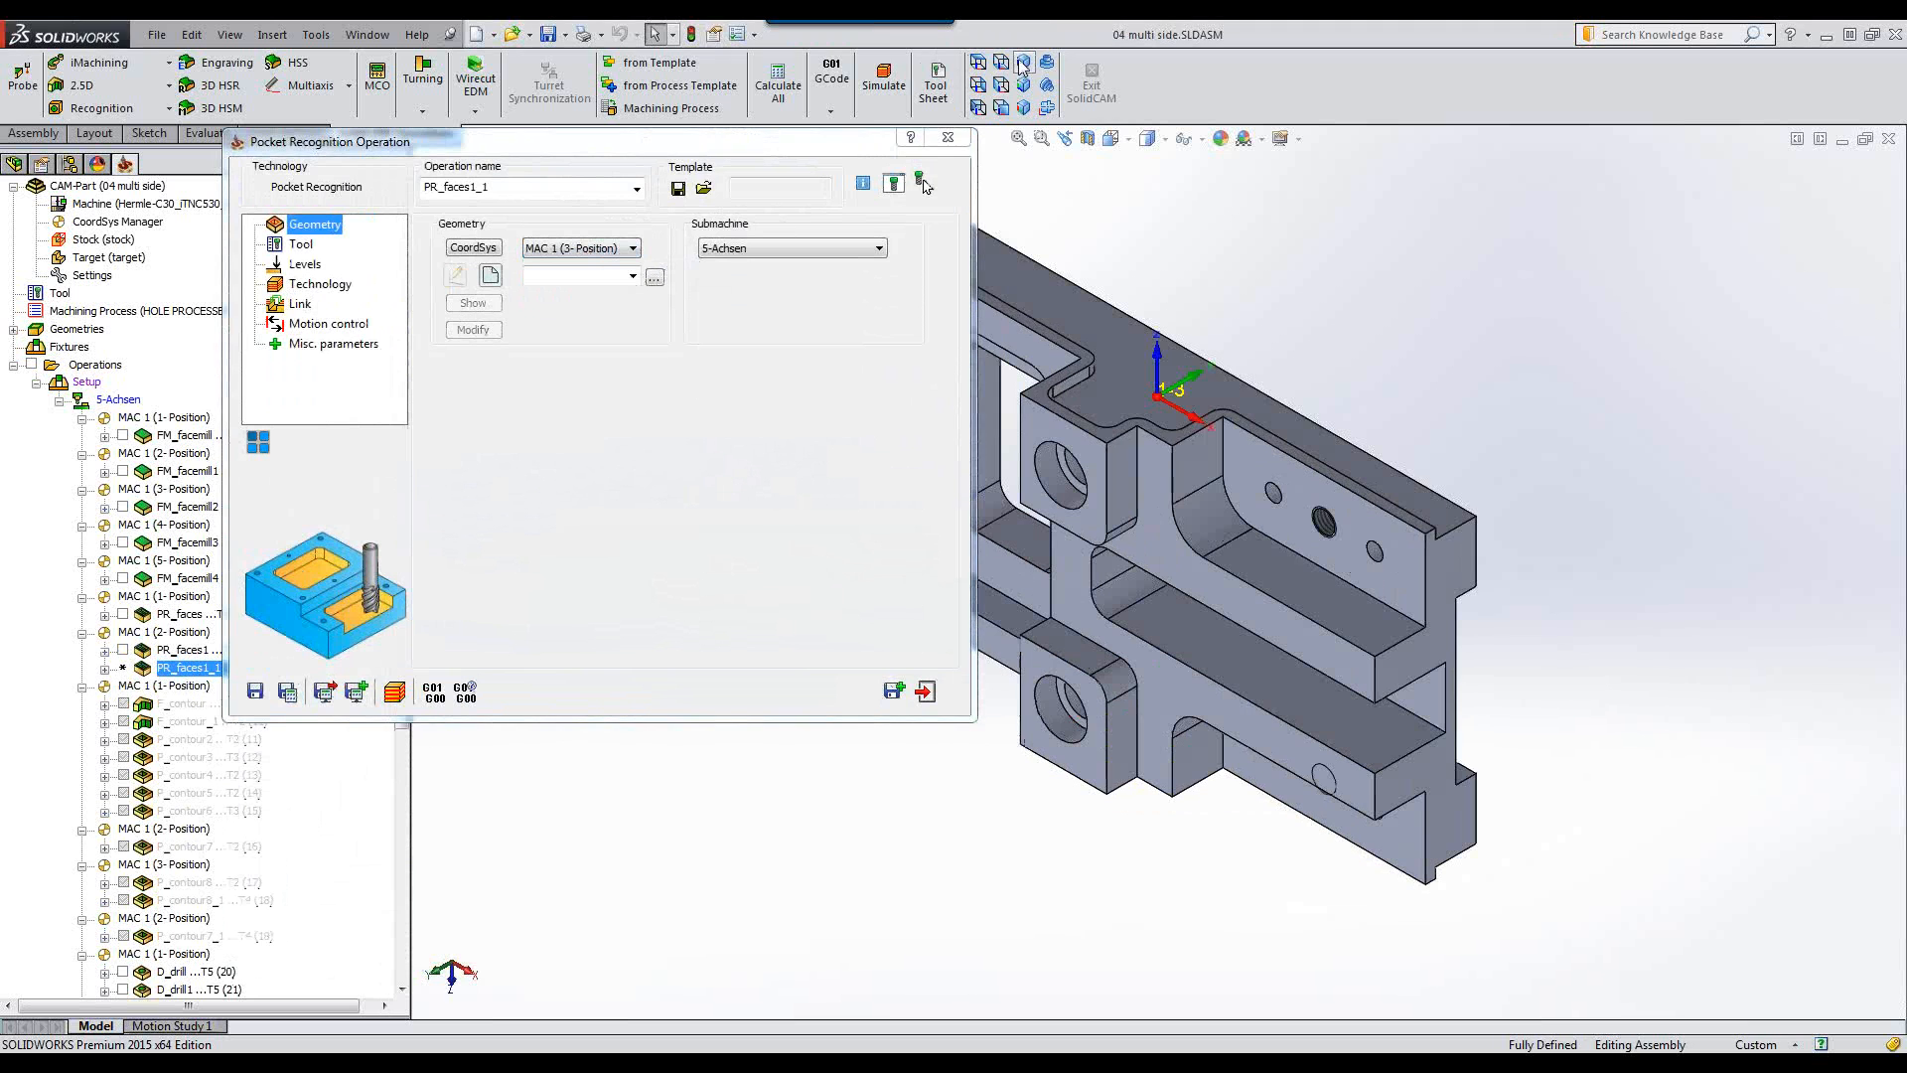
Define the faces2 geometry for the 3-Position operation, clearing the whole-body selection and picking only the recessed side face in Face mode.
click(491, 275)
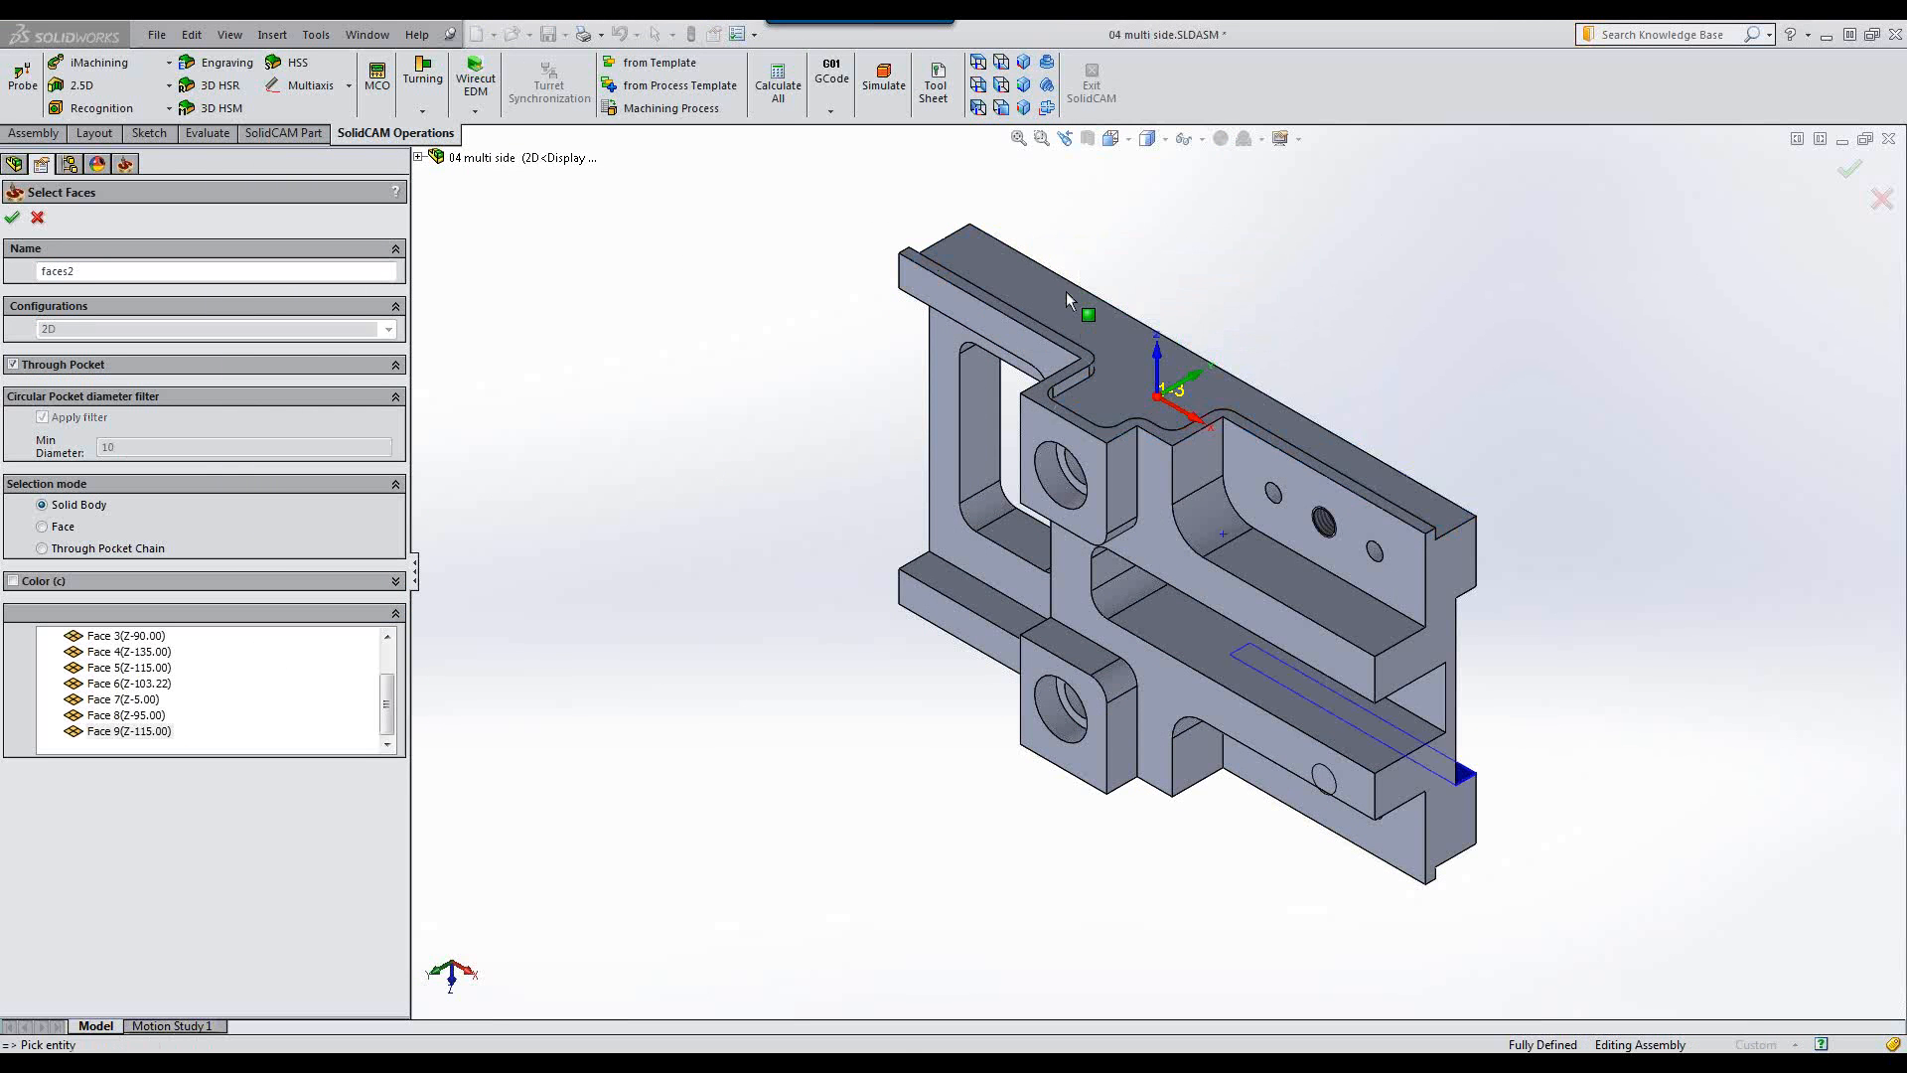
right_click(139, 635)
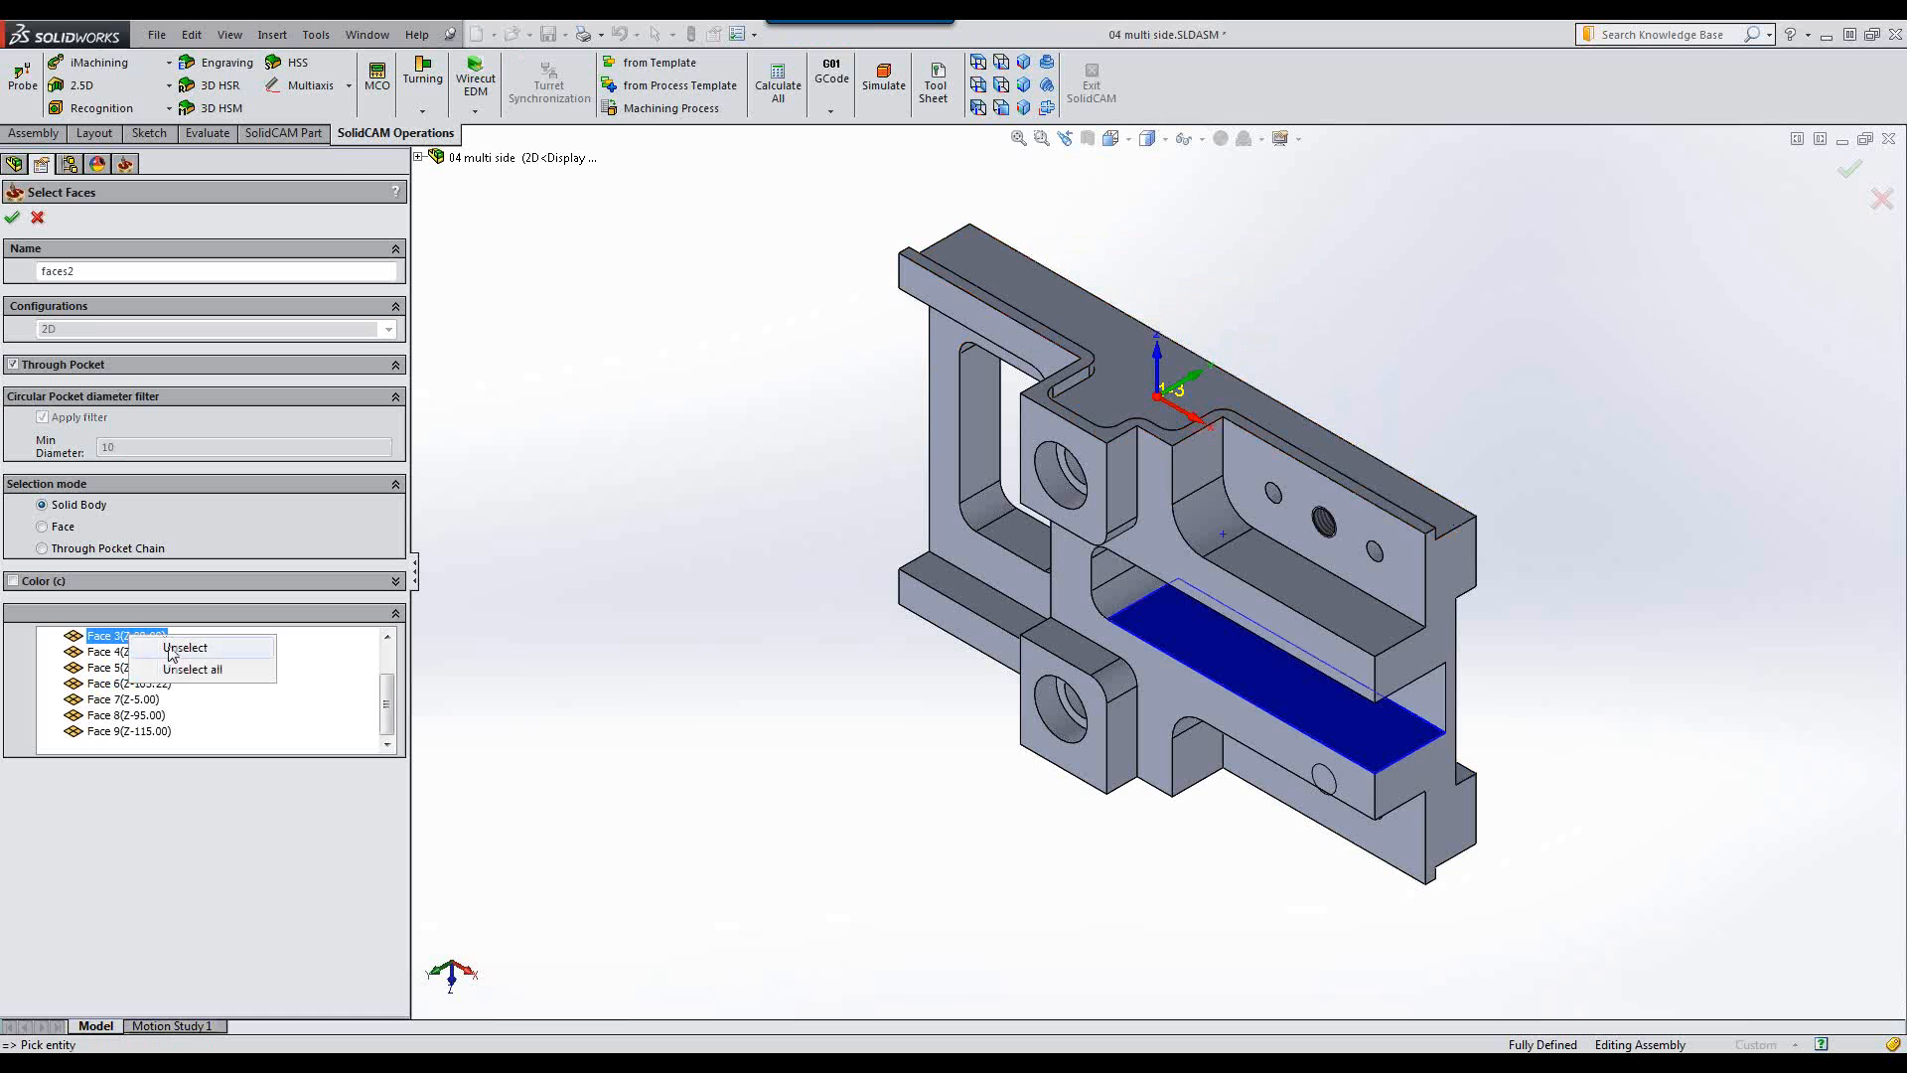
click(193, 670)
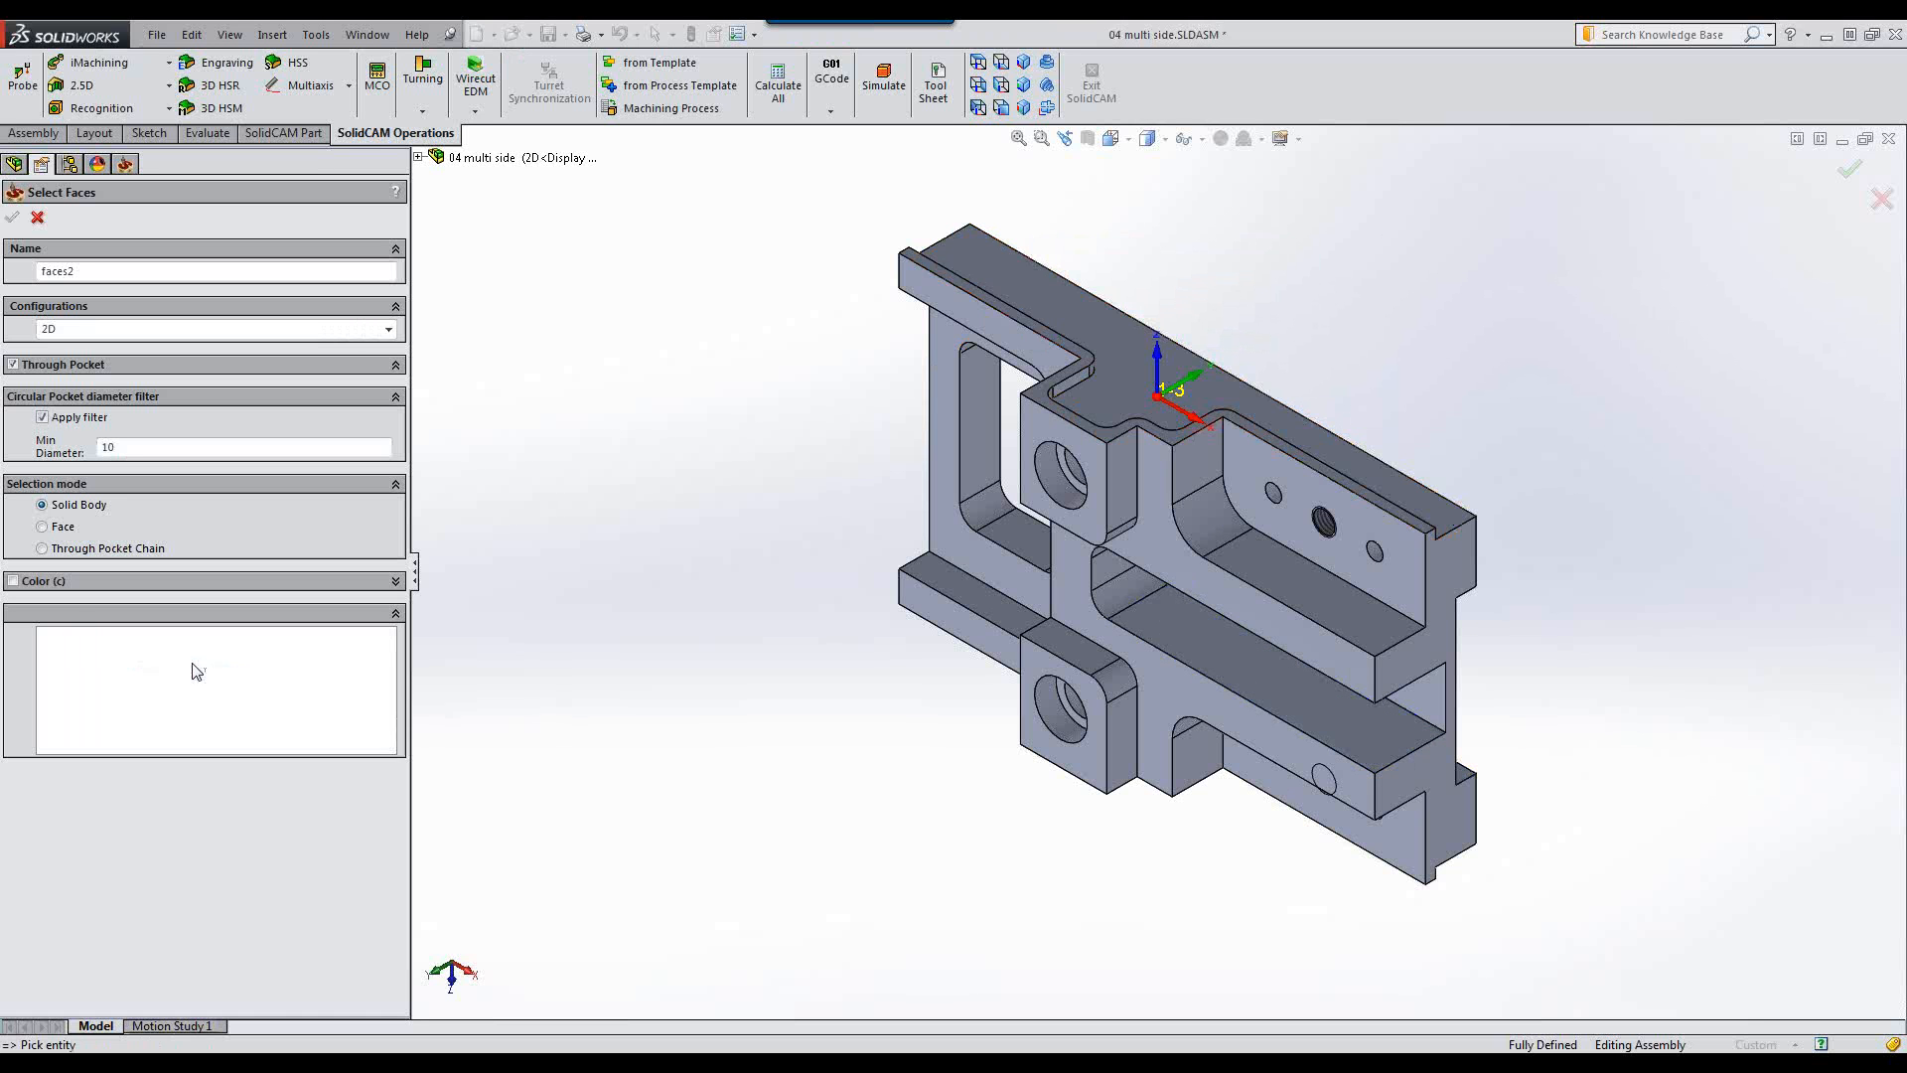
click(43, 526)
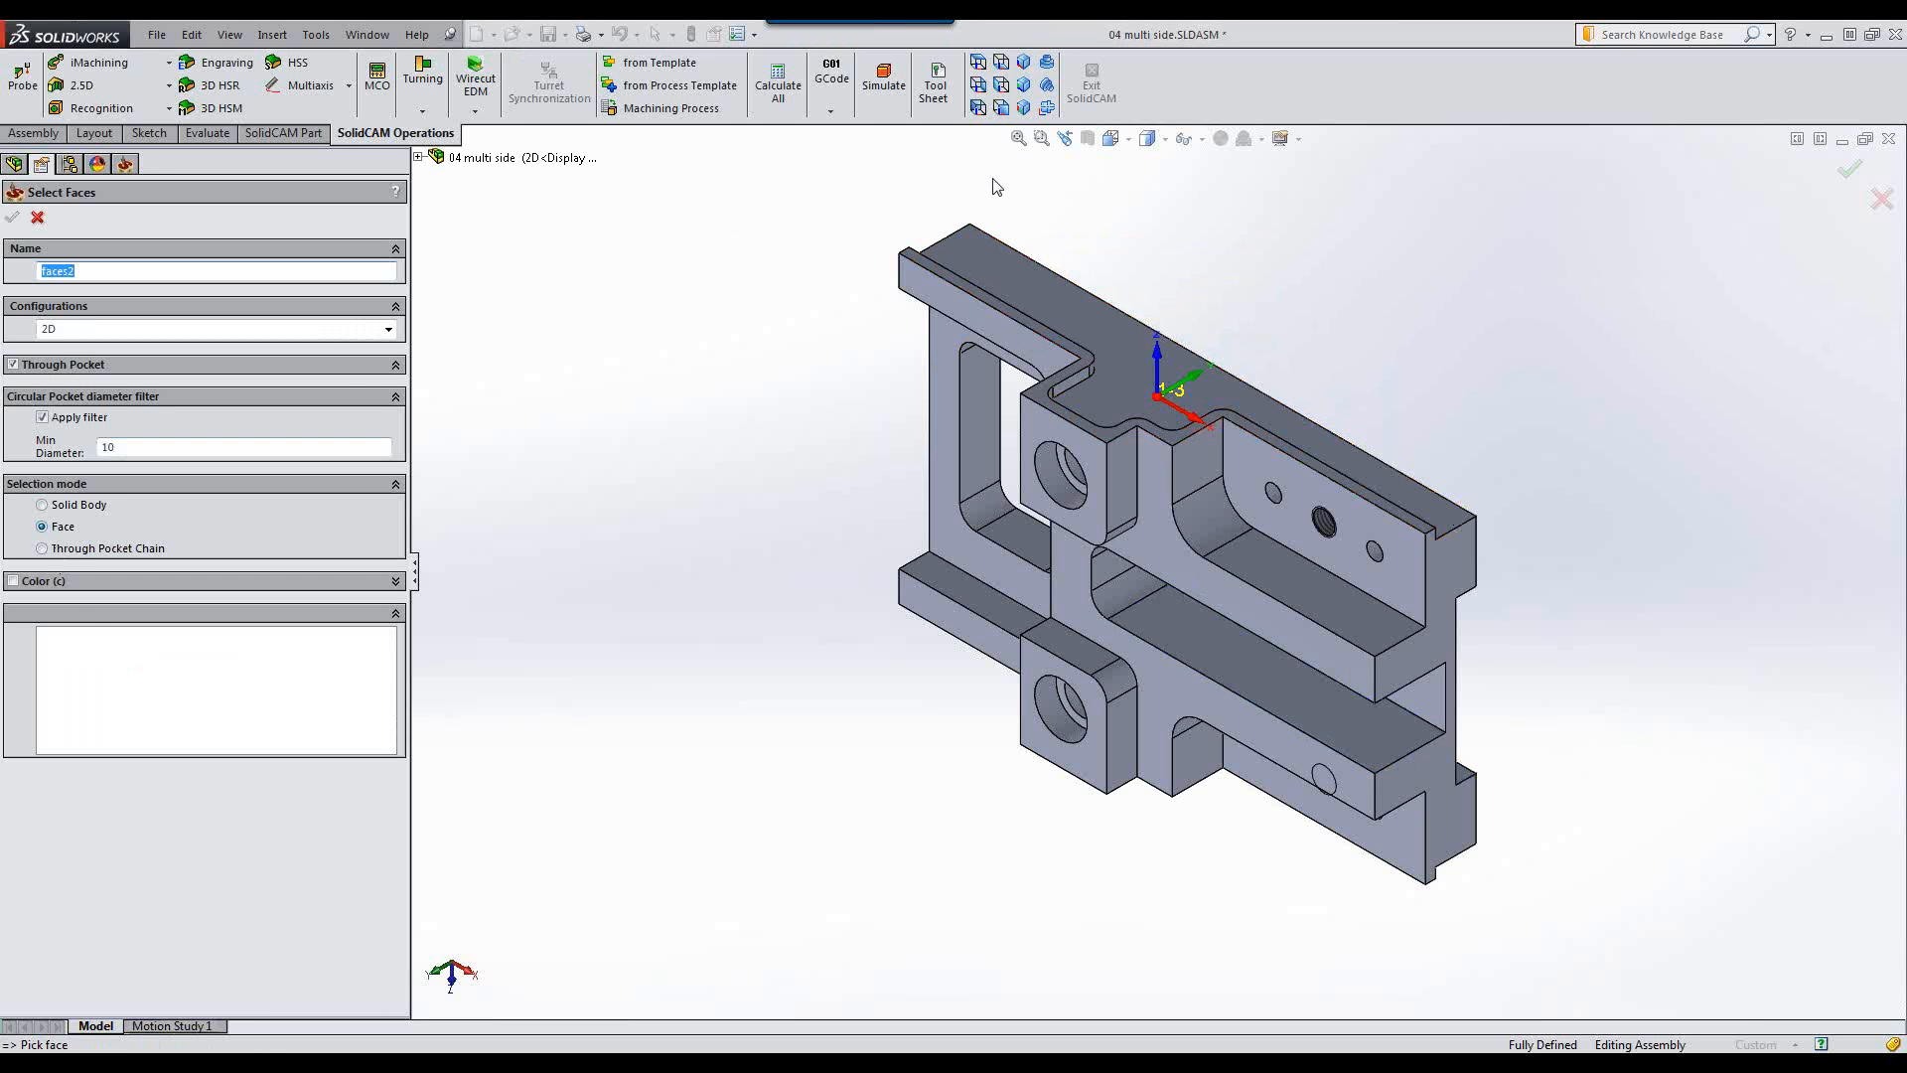
click(1034, 292)
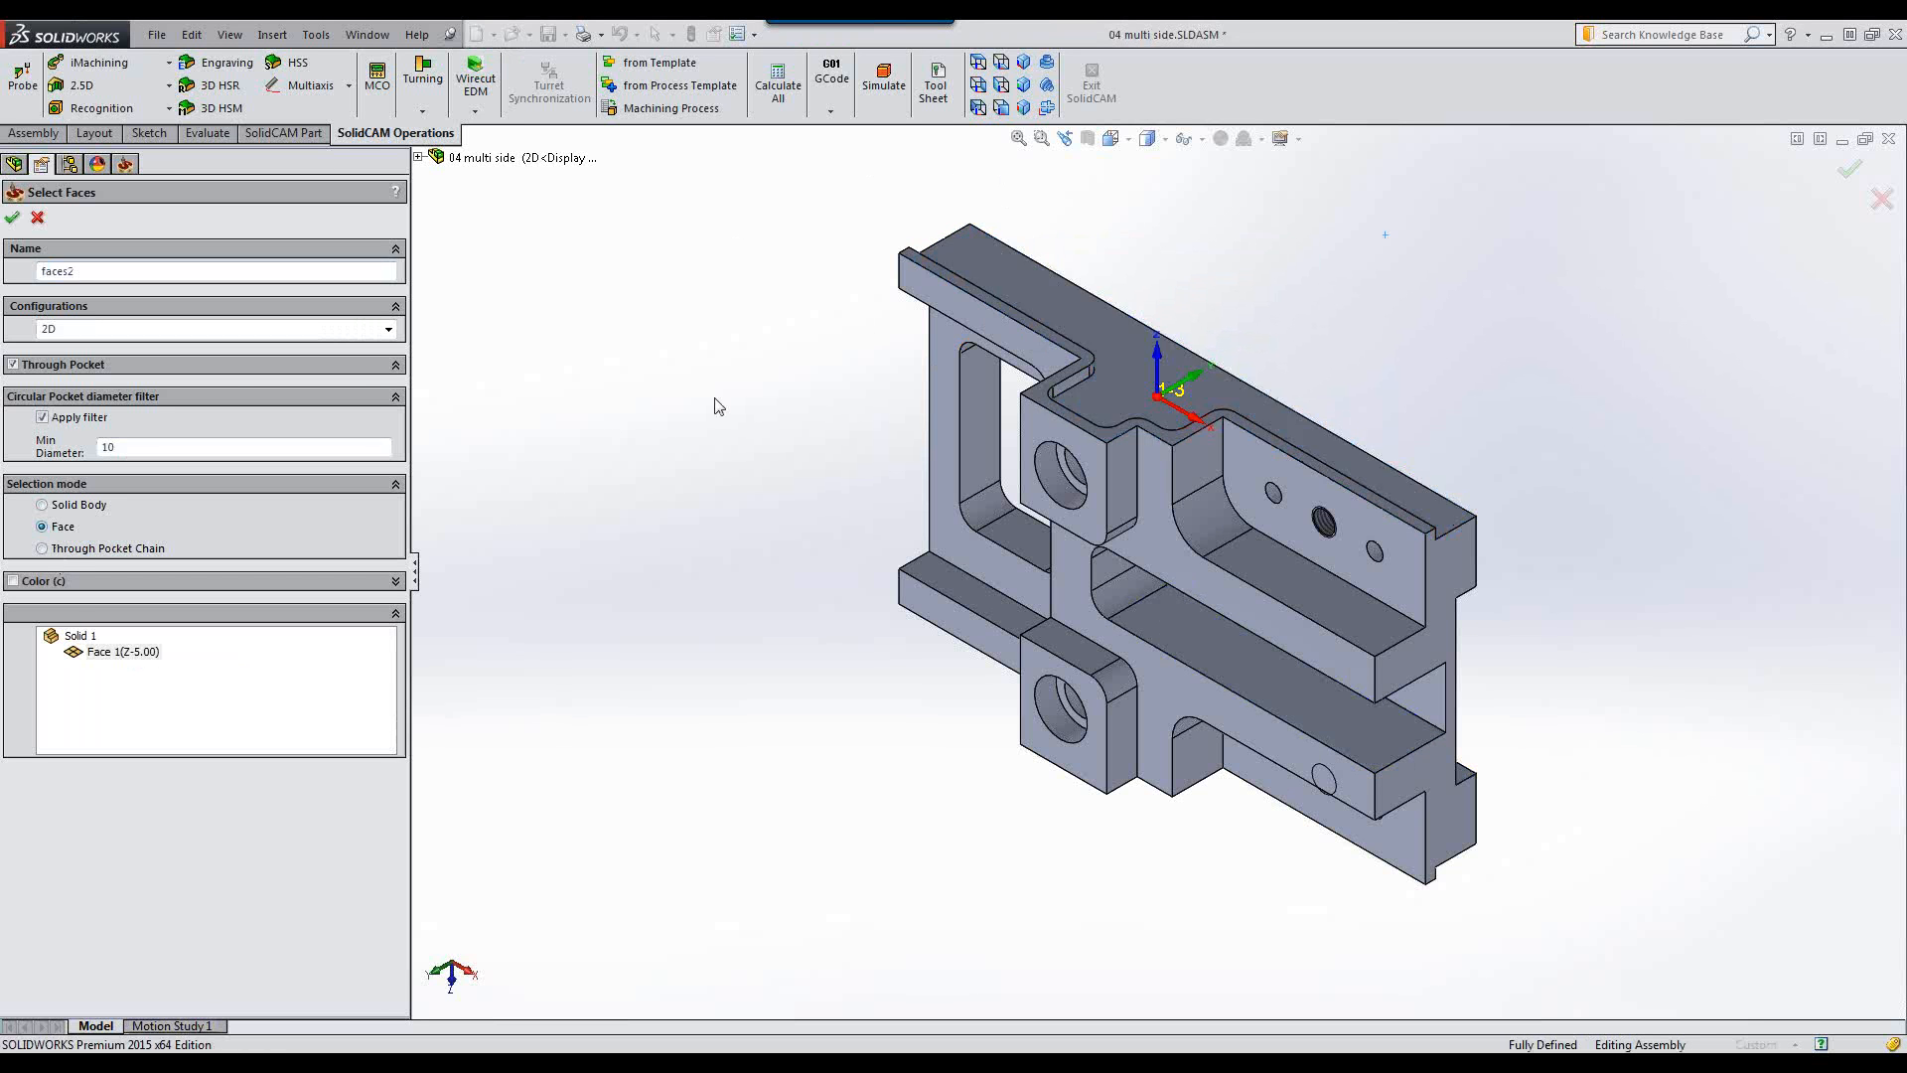
click(12, 218)
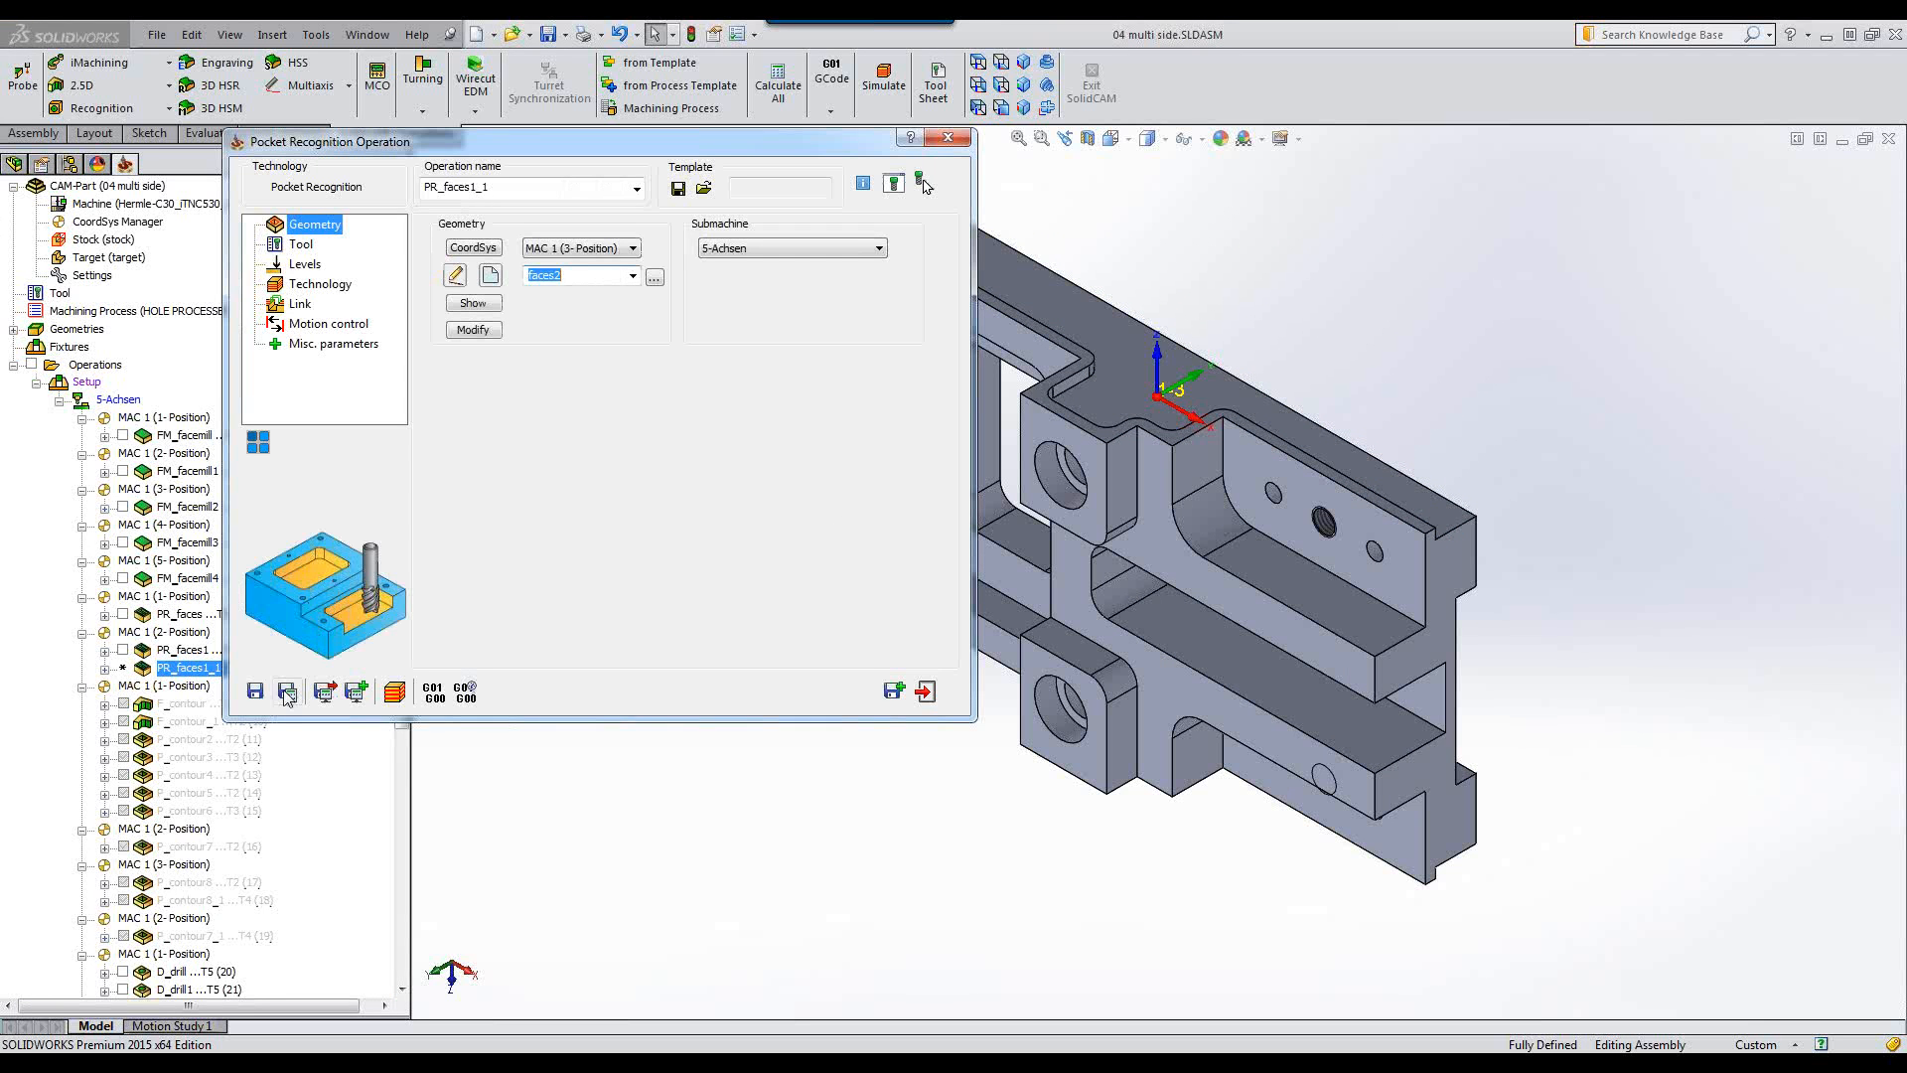
Save and calculate the 3-Position faces2 pocket operation and simulate it in SolidVerify.
click(287, 696)
click(395, 692)
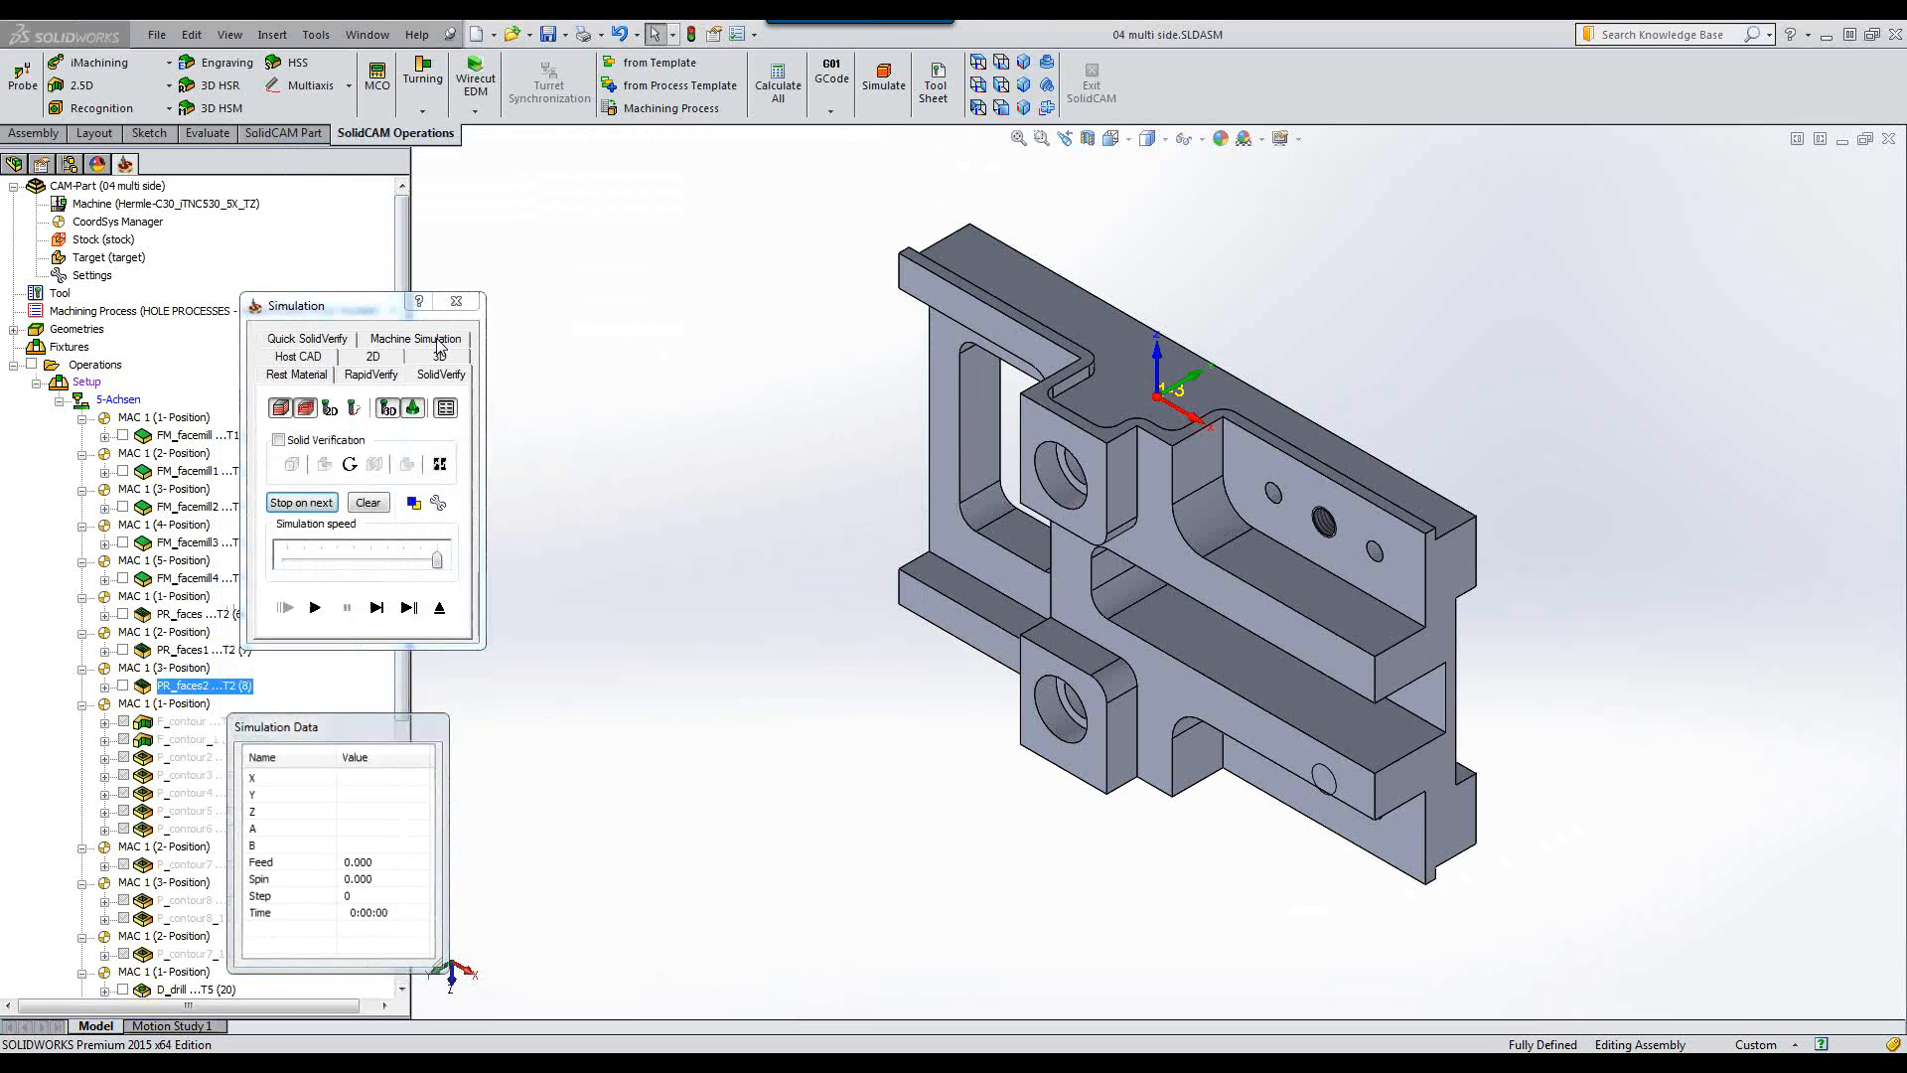
click(438, 350)
click(315, 607)
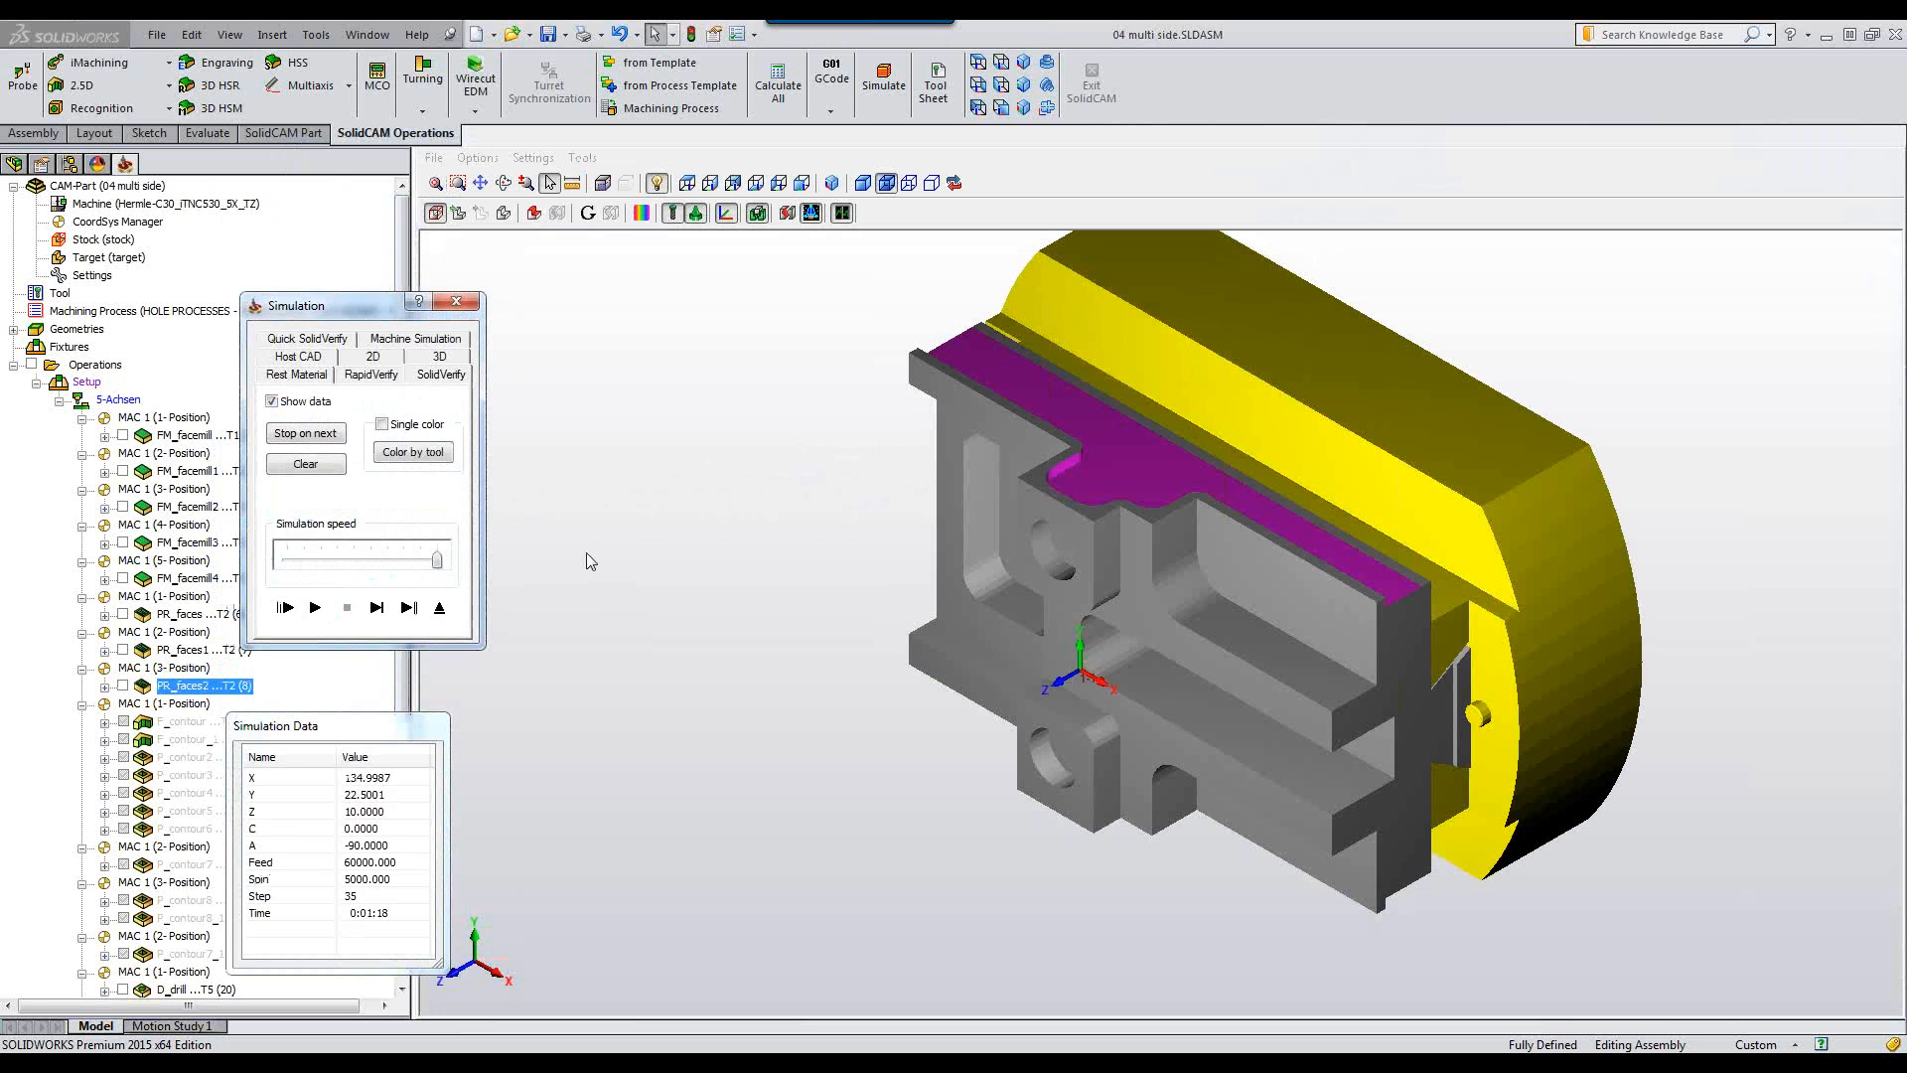
click(439, 607)
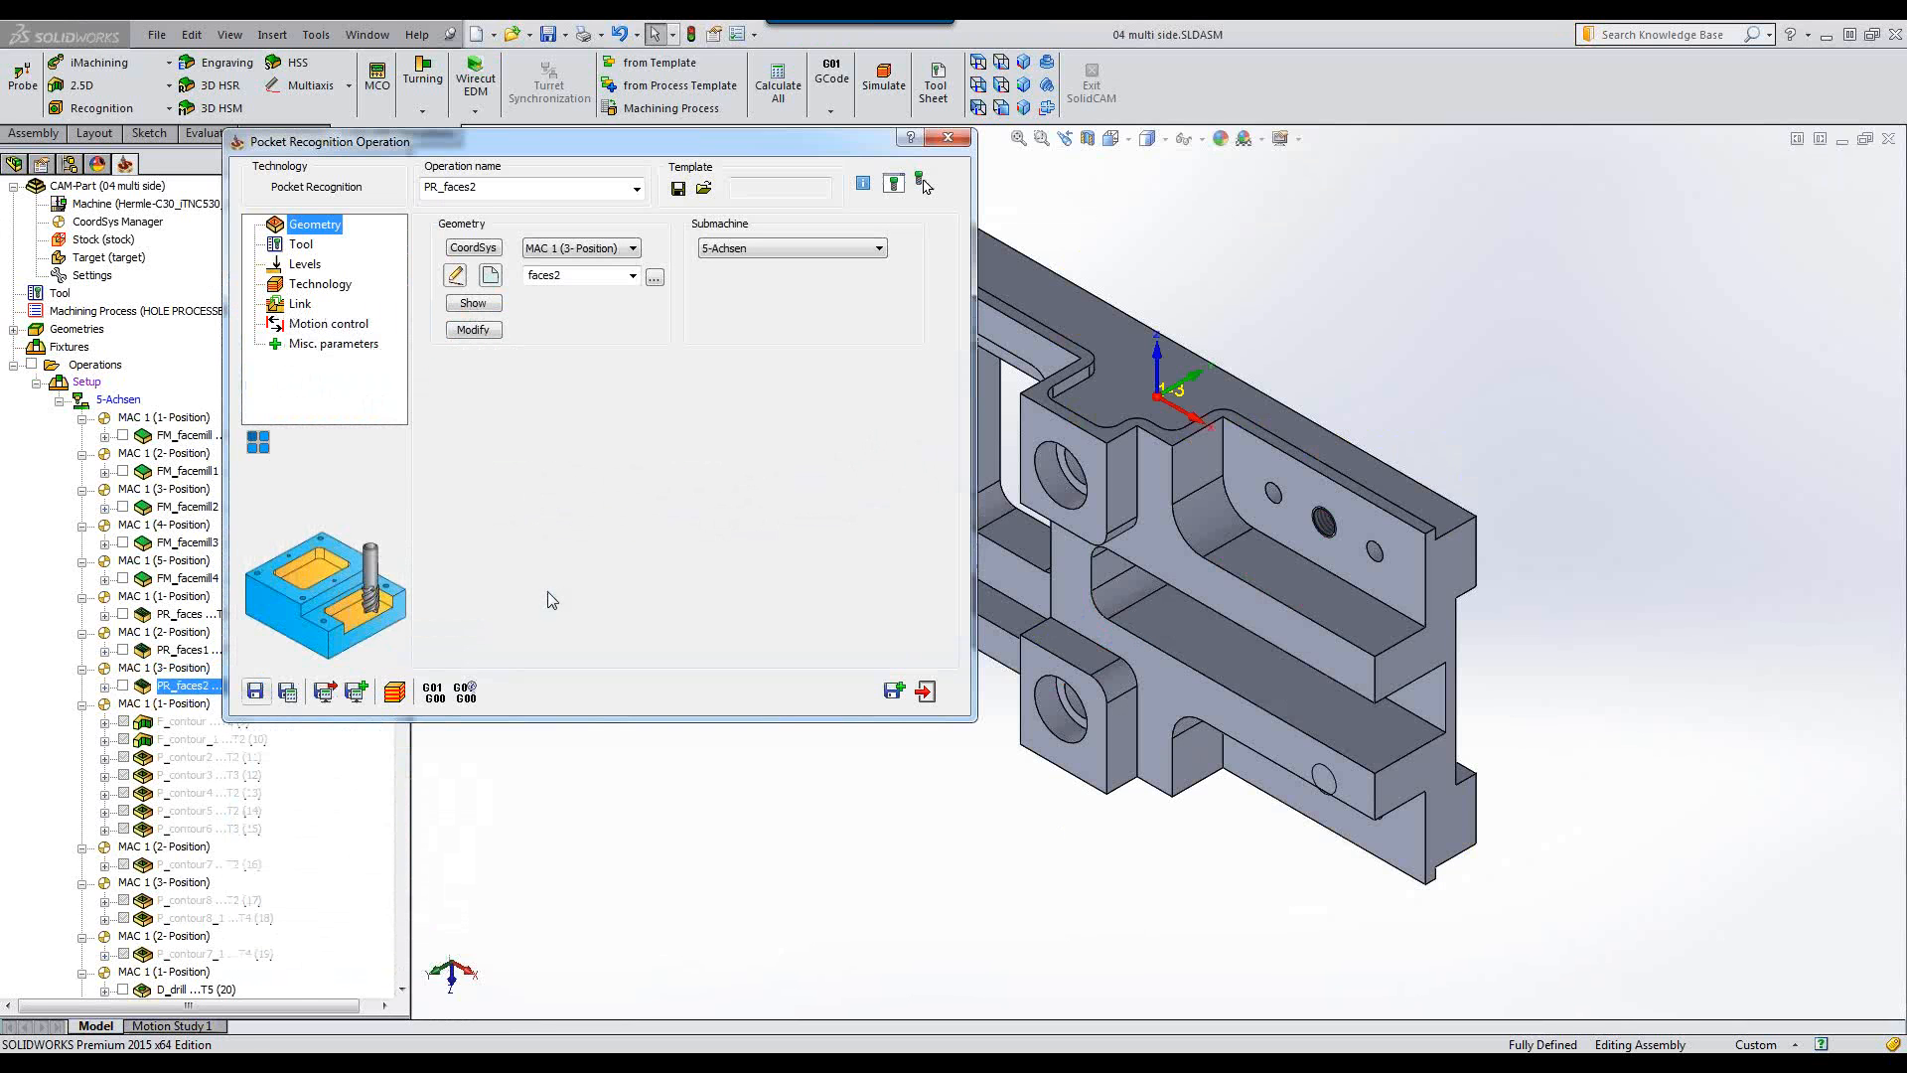
Save and copy the PR_faces2 operation and assign tool 4, the 10 mm end mill, to the copy.
click(893, 689)
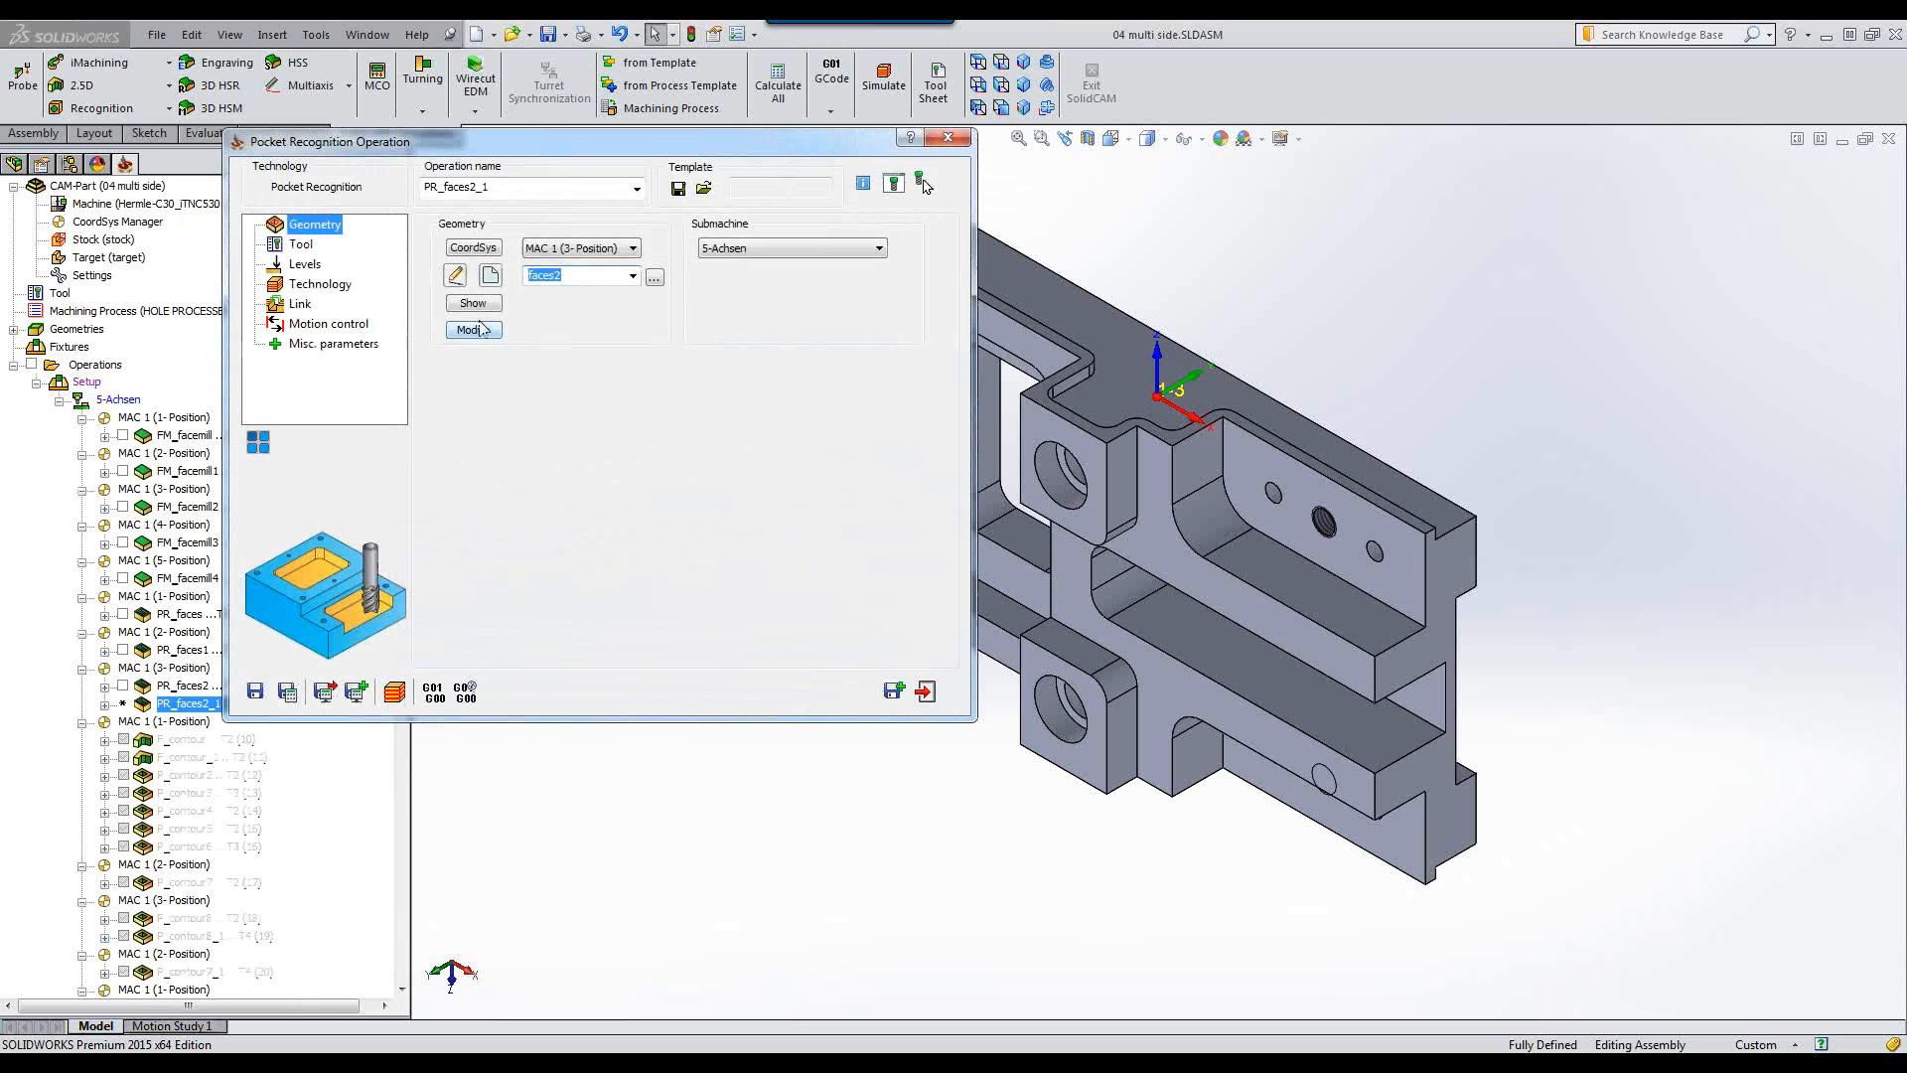
click(301, 245)
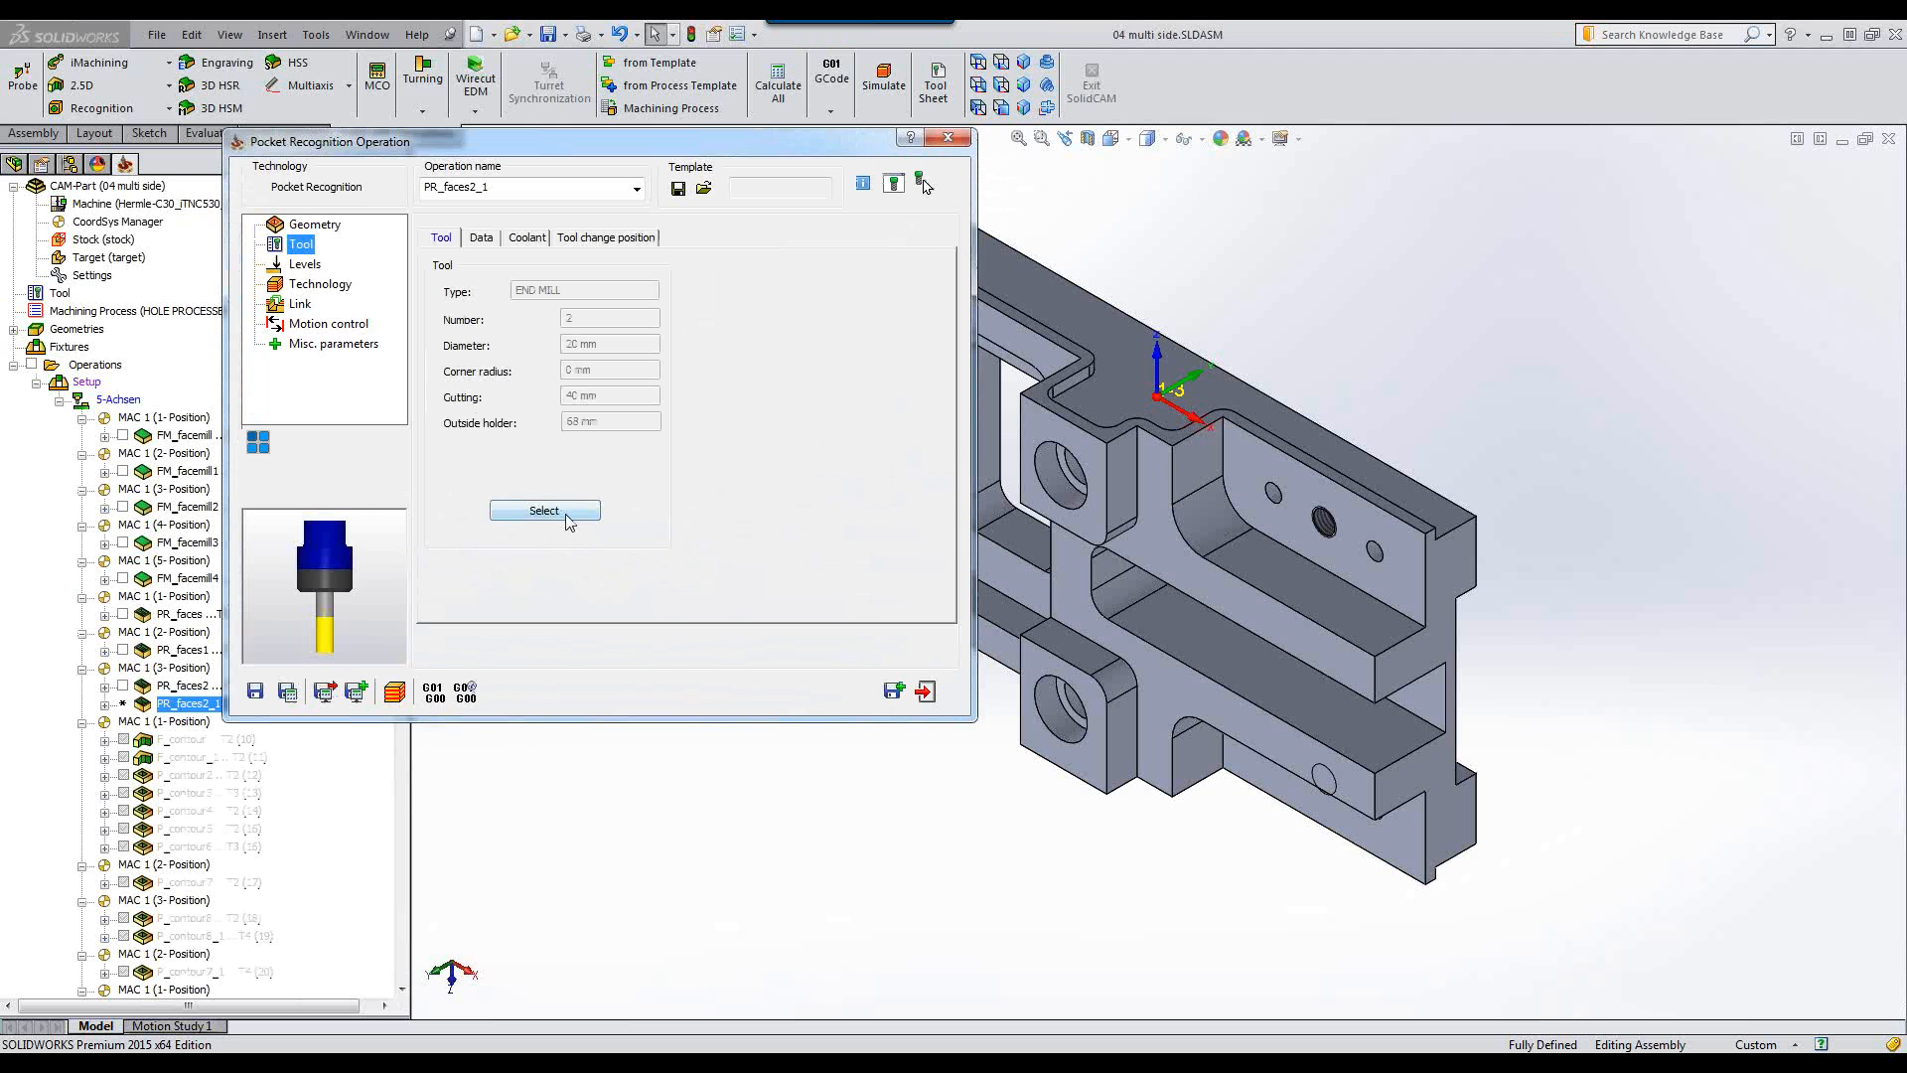
click(567, 514)
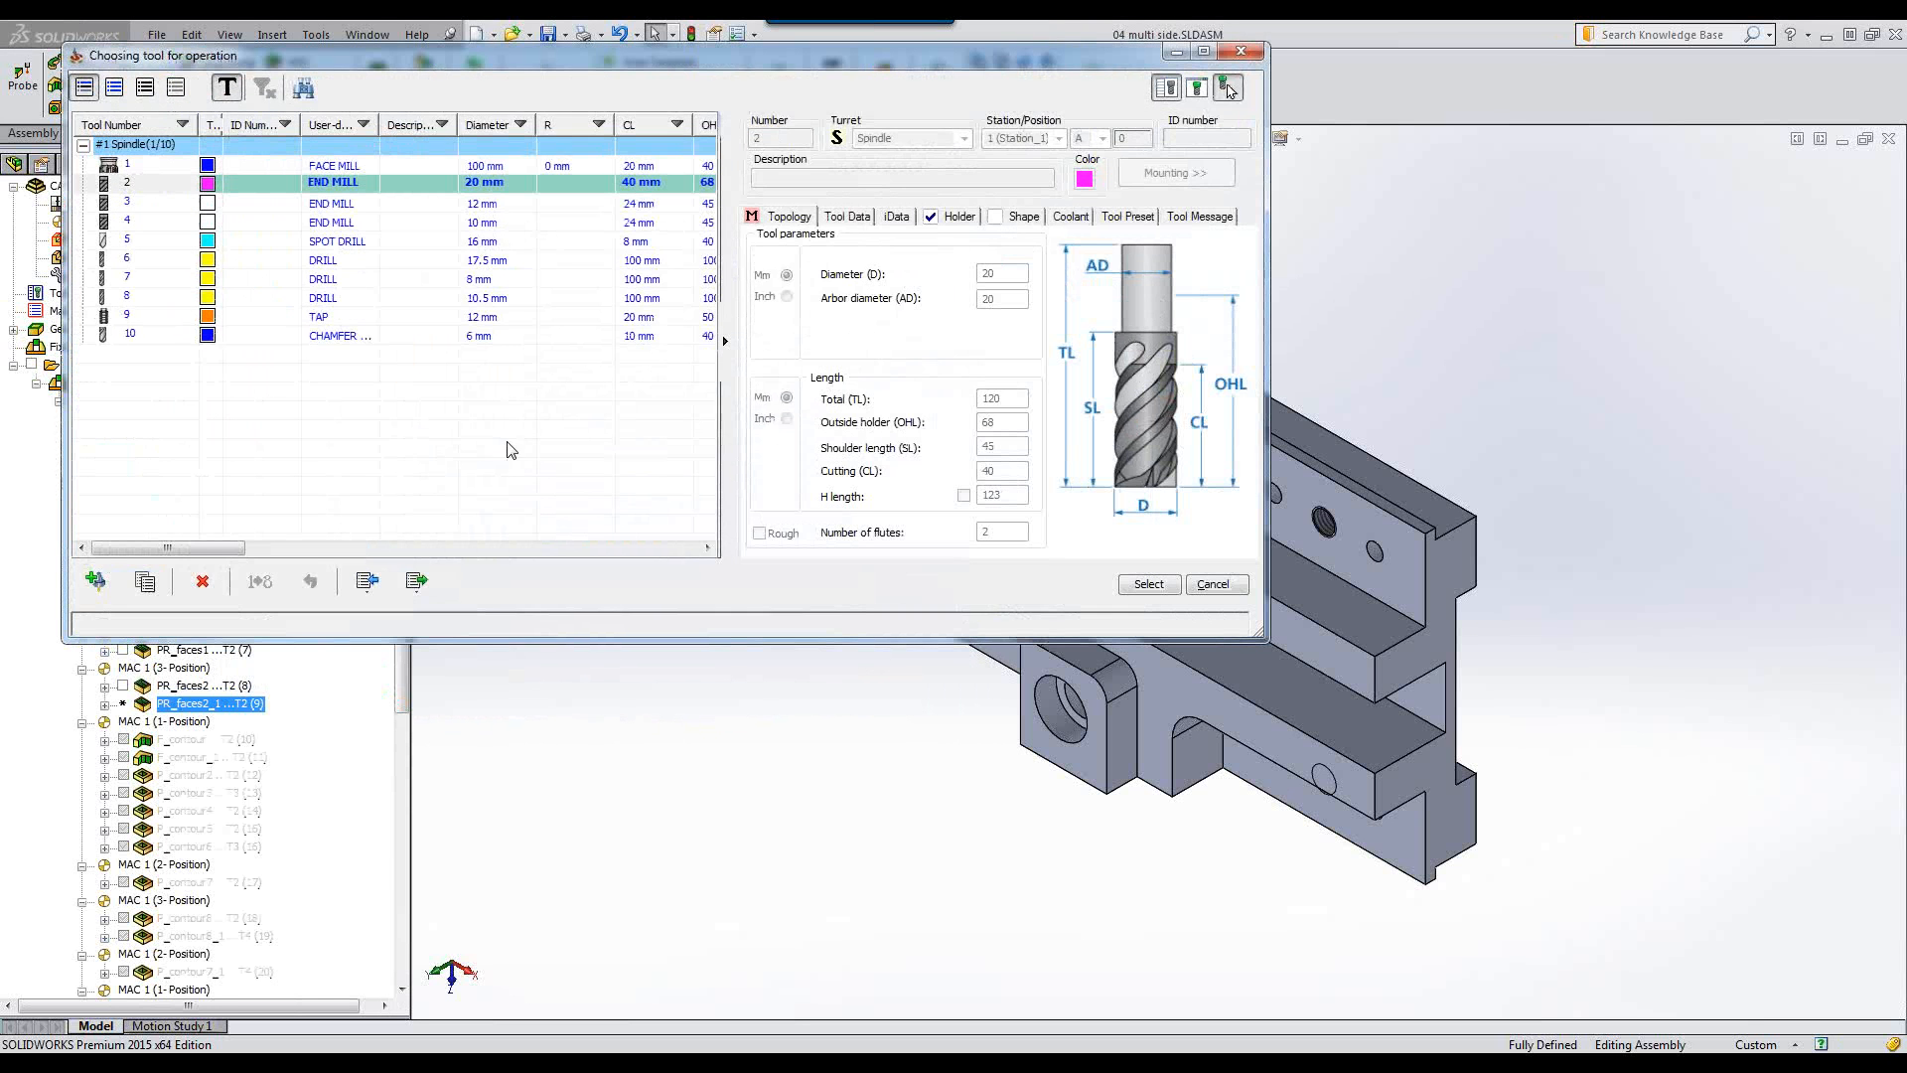
click(332, 223)
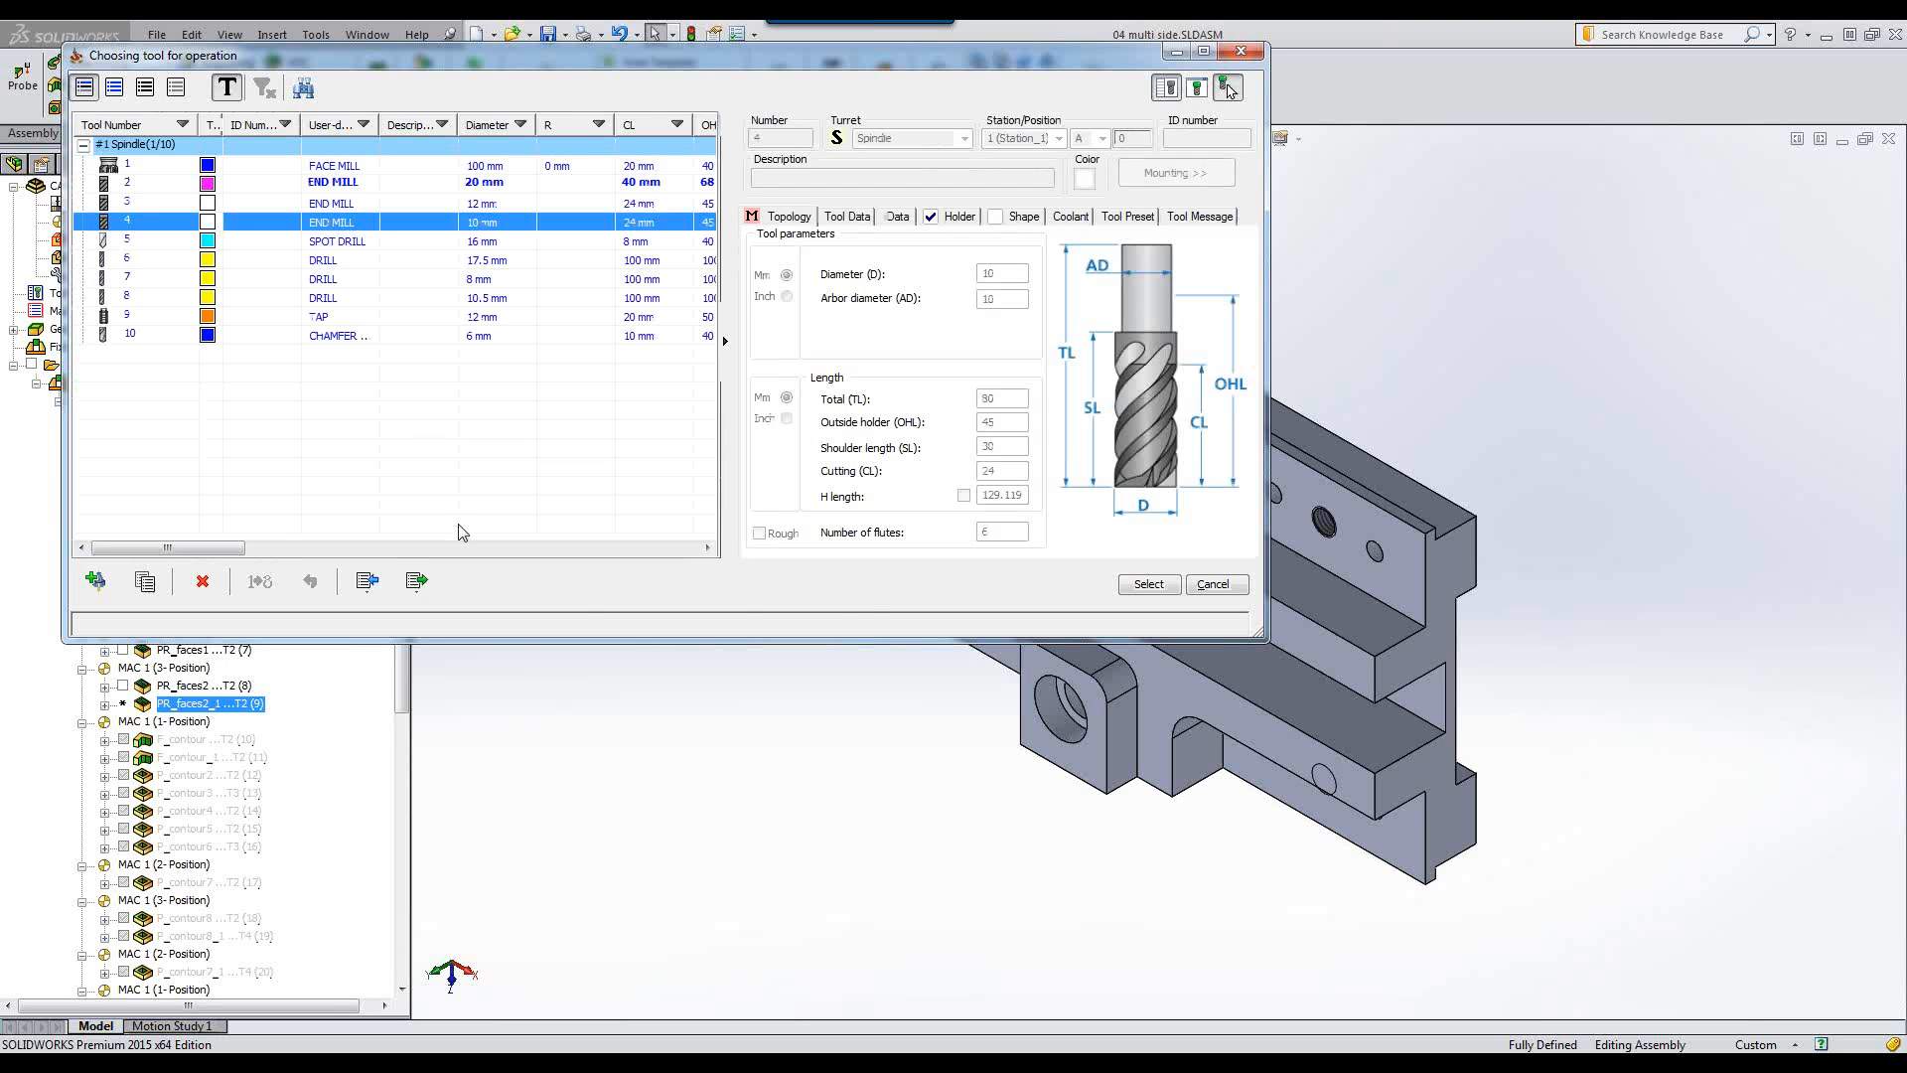
click(1148, 585)
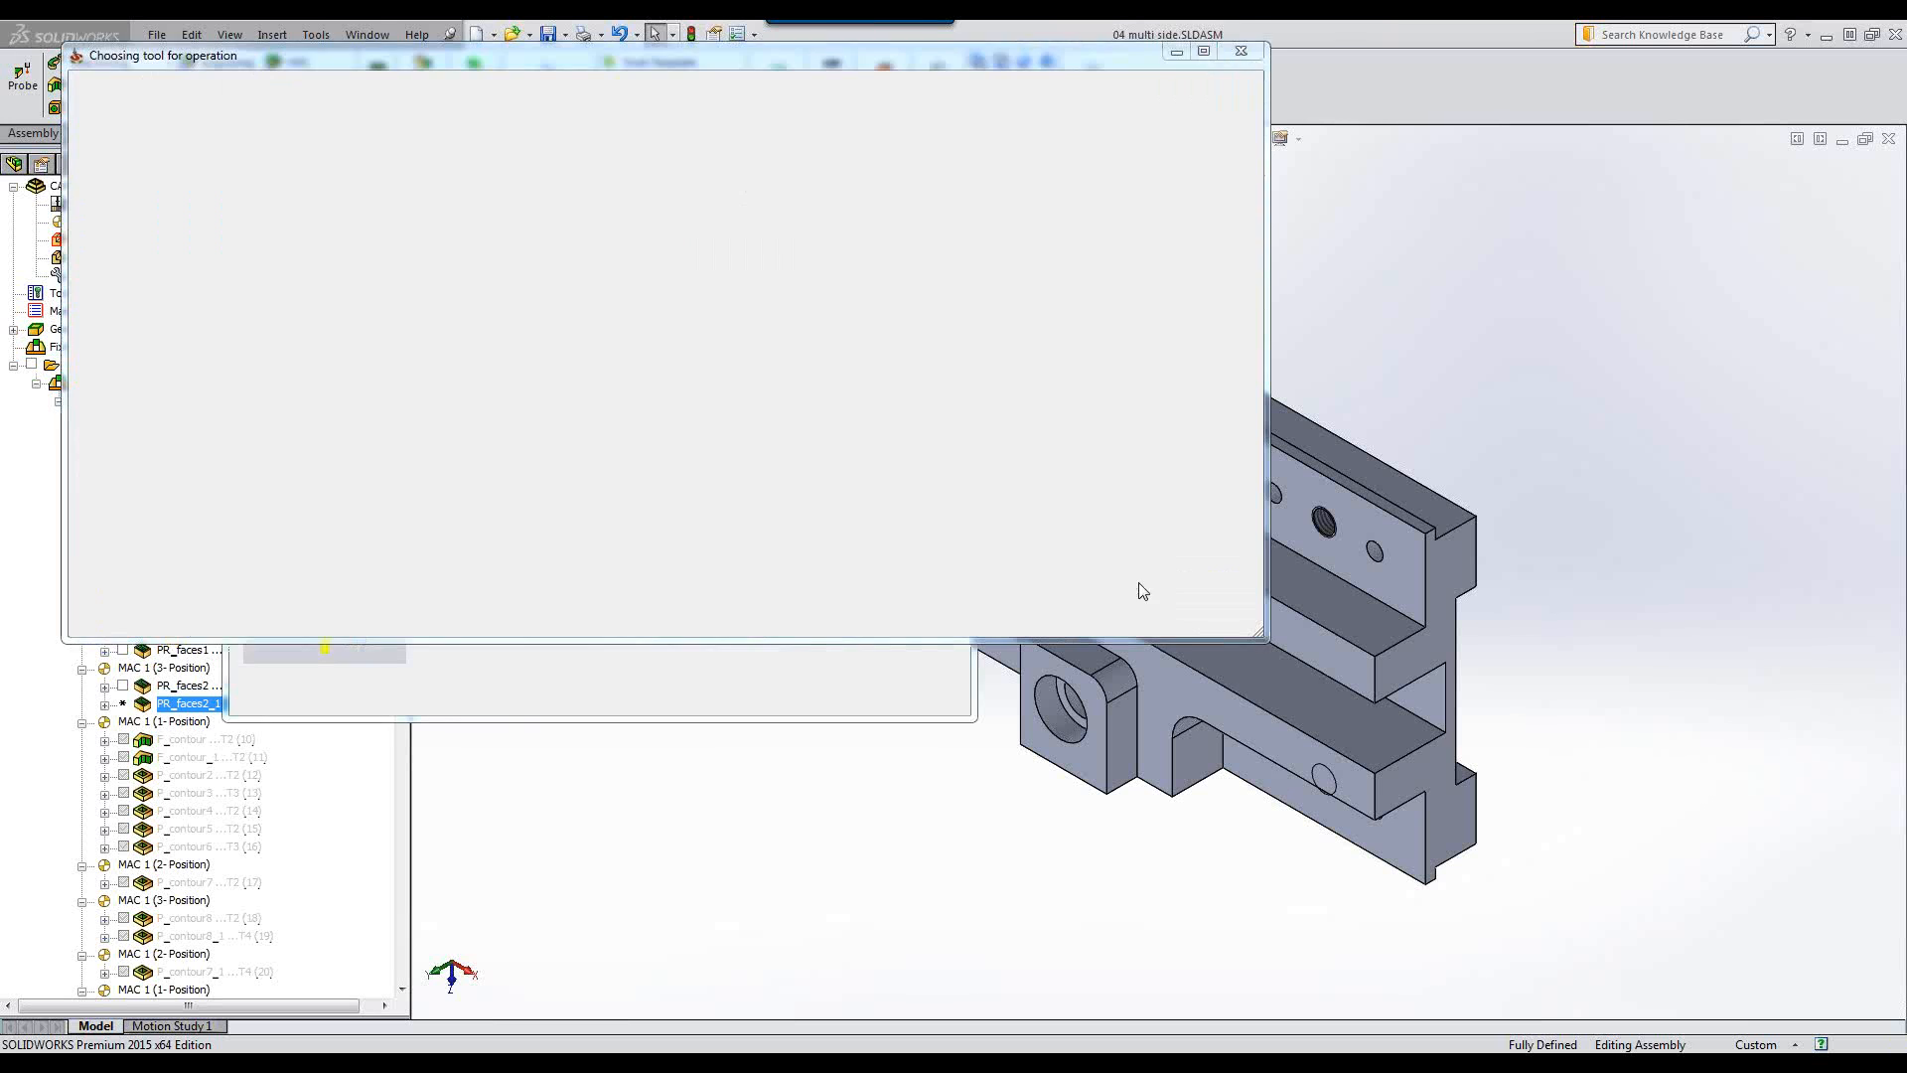
Set the copied operation to Rest material machining, taking the previous tool diameter from the 20 mm end mill.
click(320, 285)
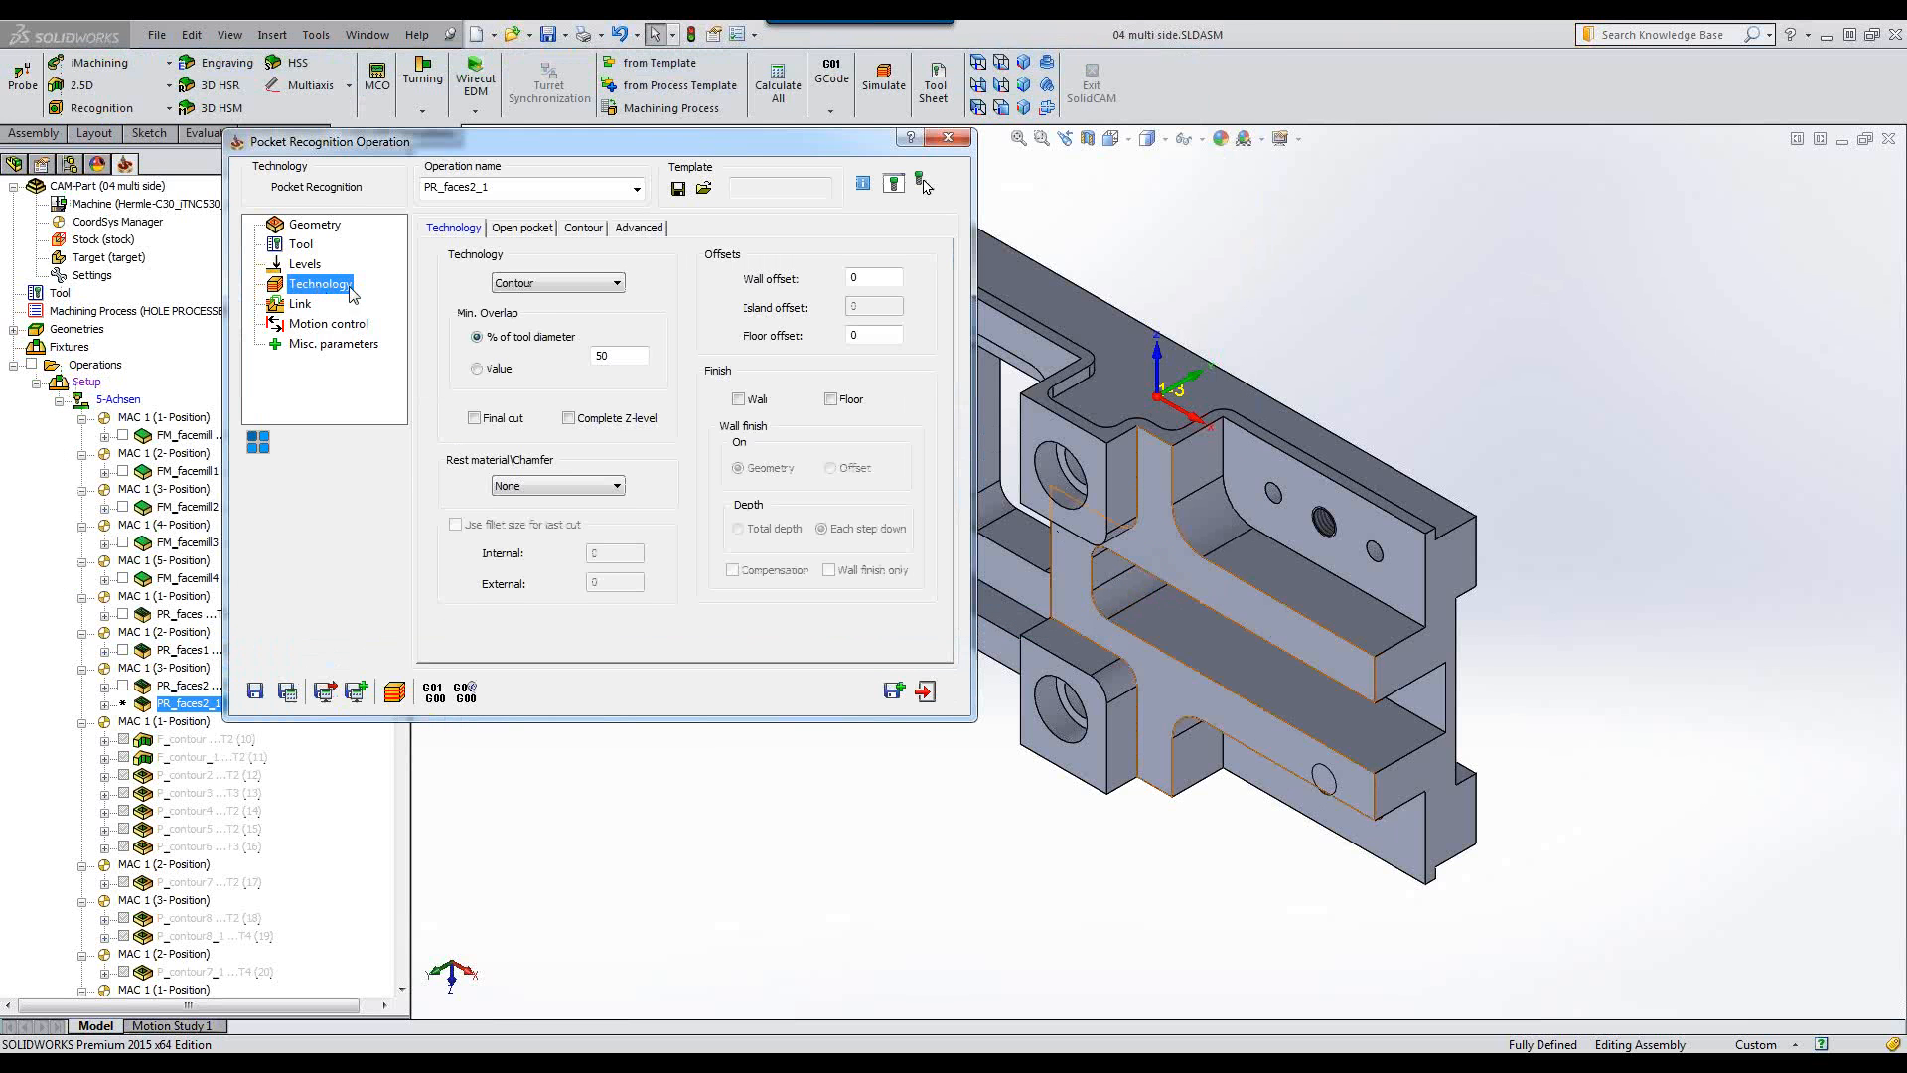
click(542, 486)
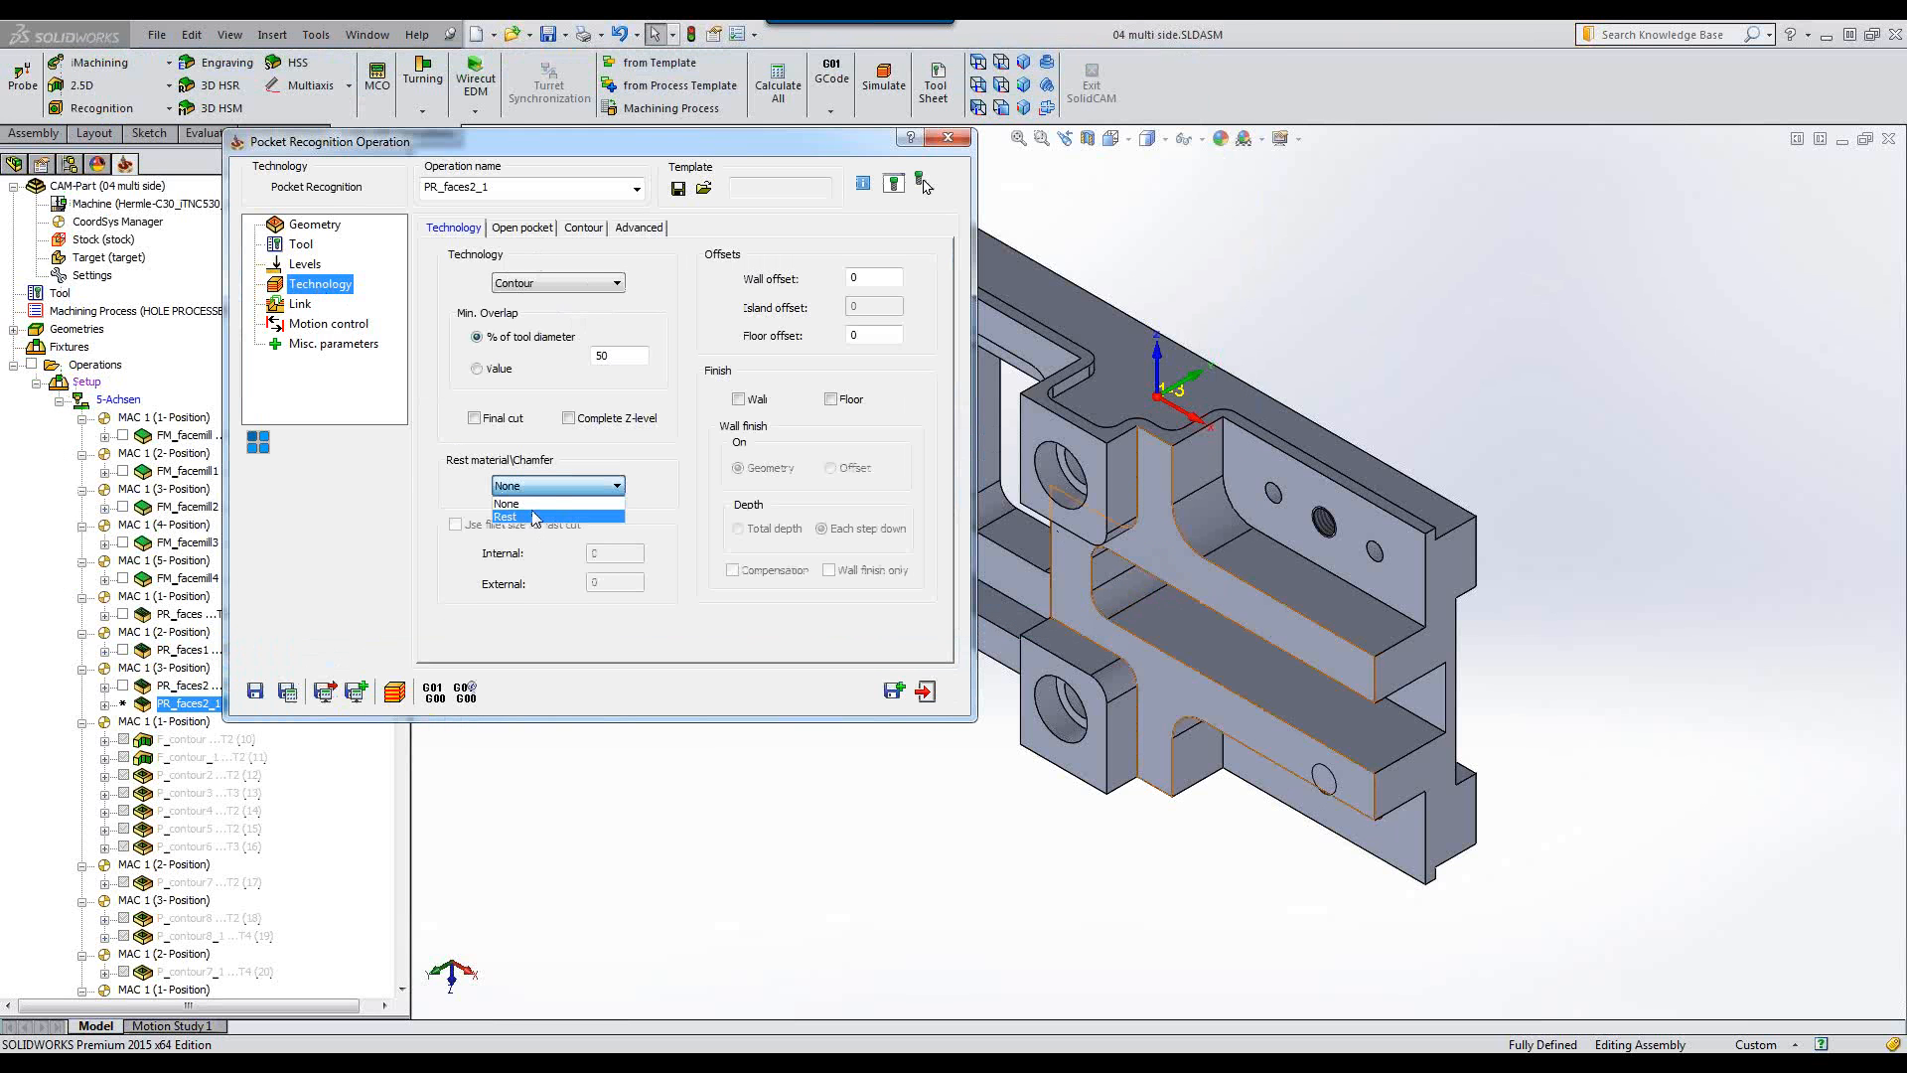
click(532, 505)
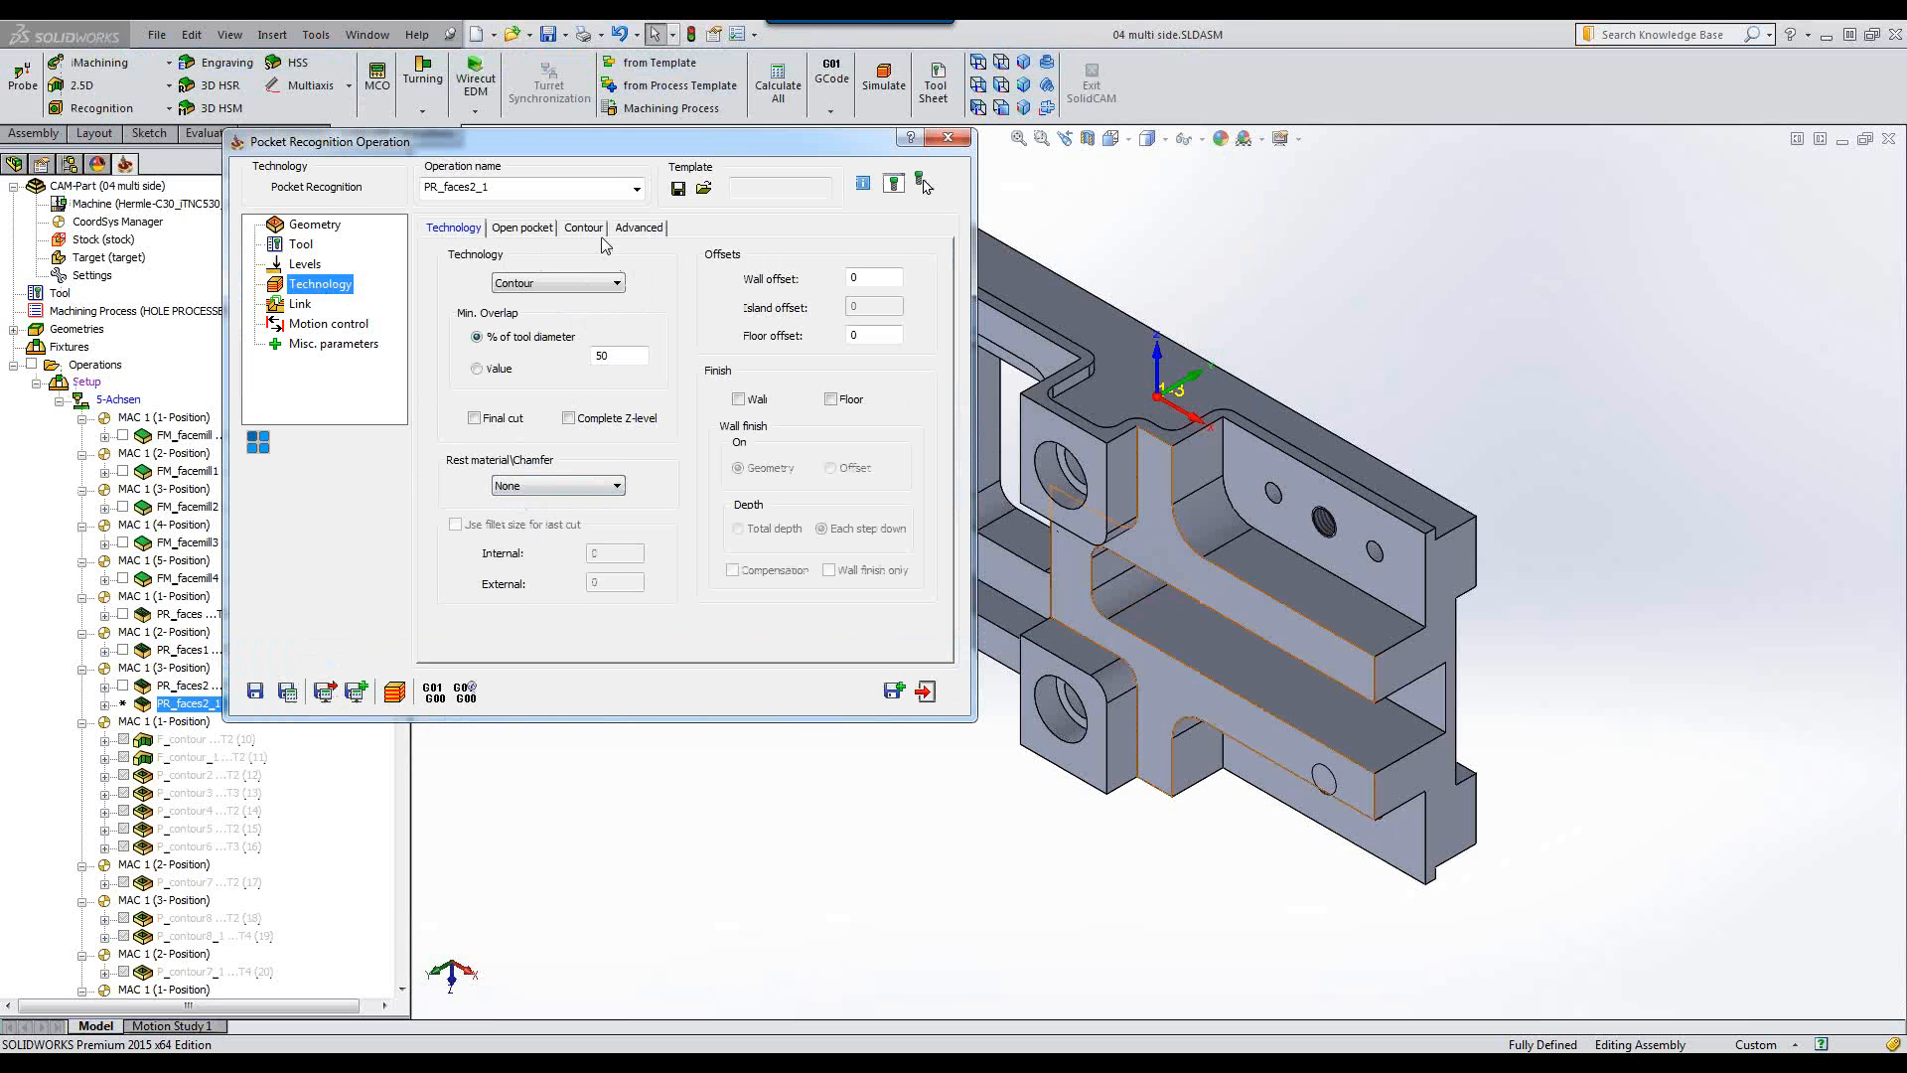
click(561, 486)
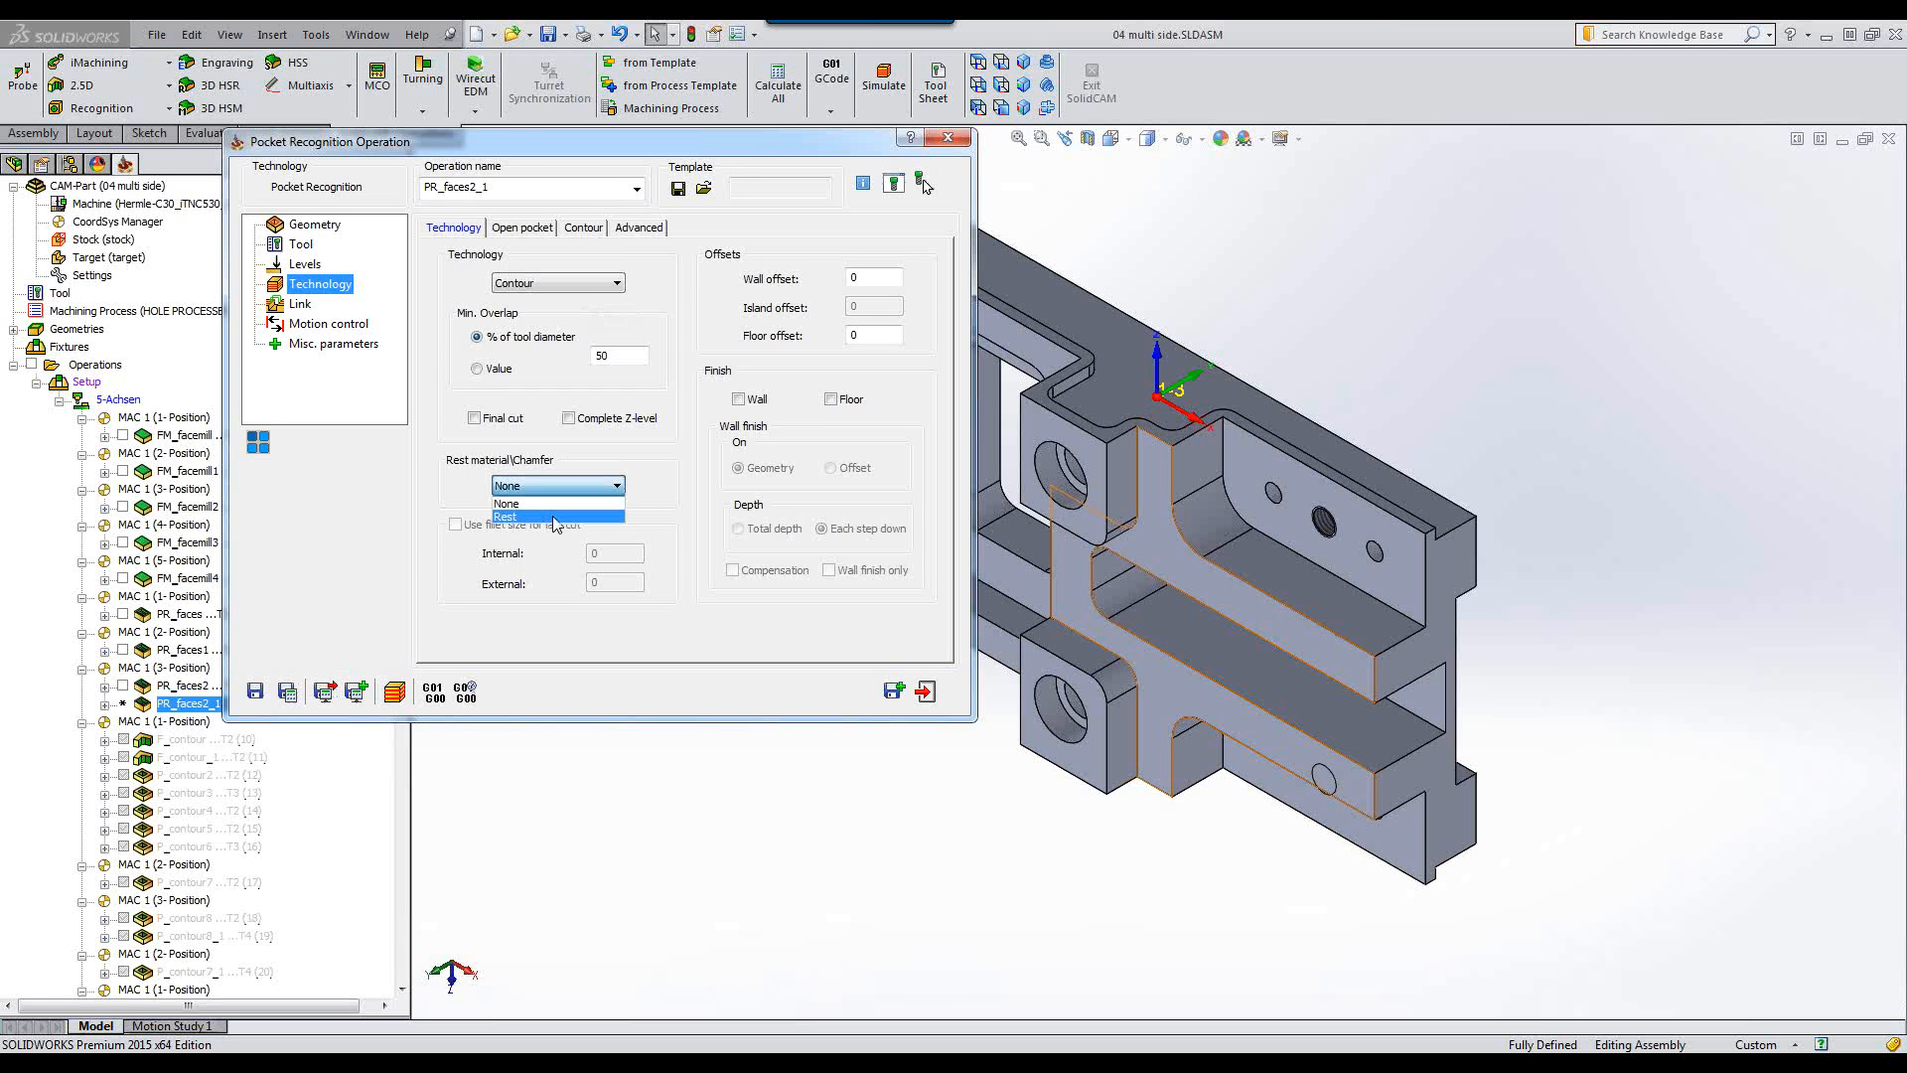
click(555, 516)
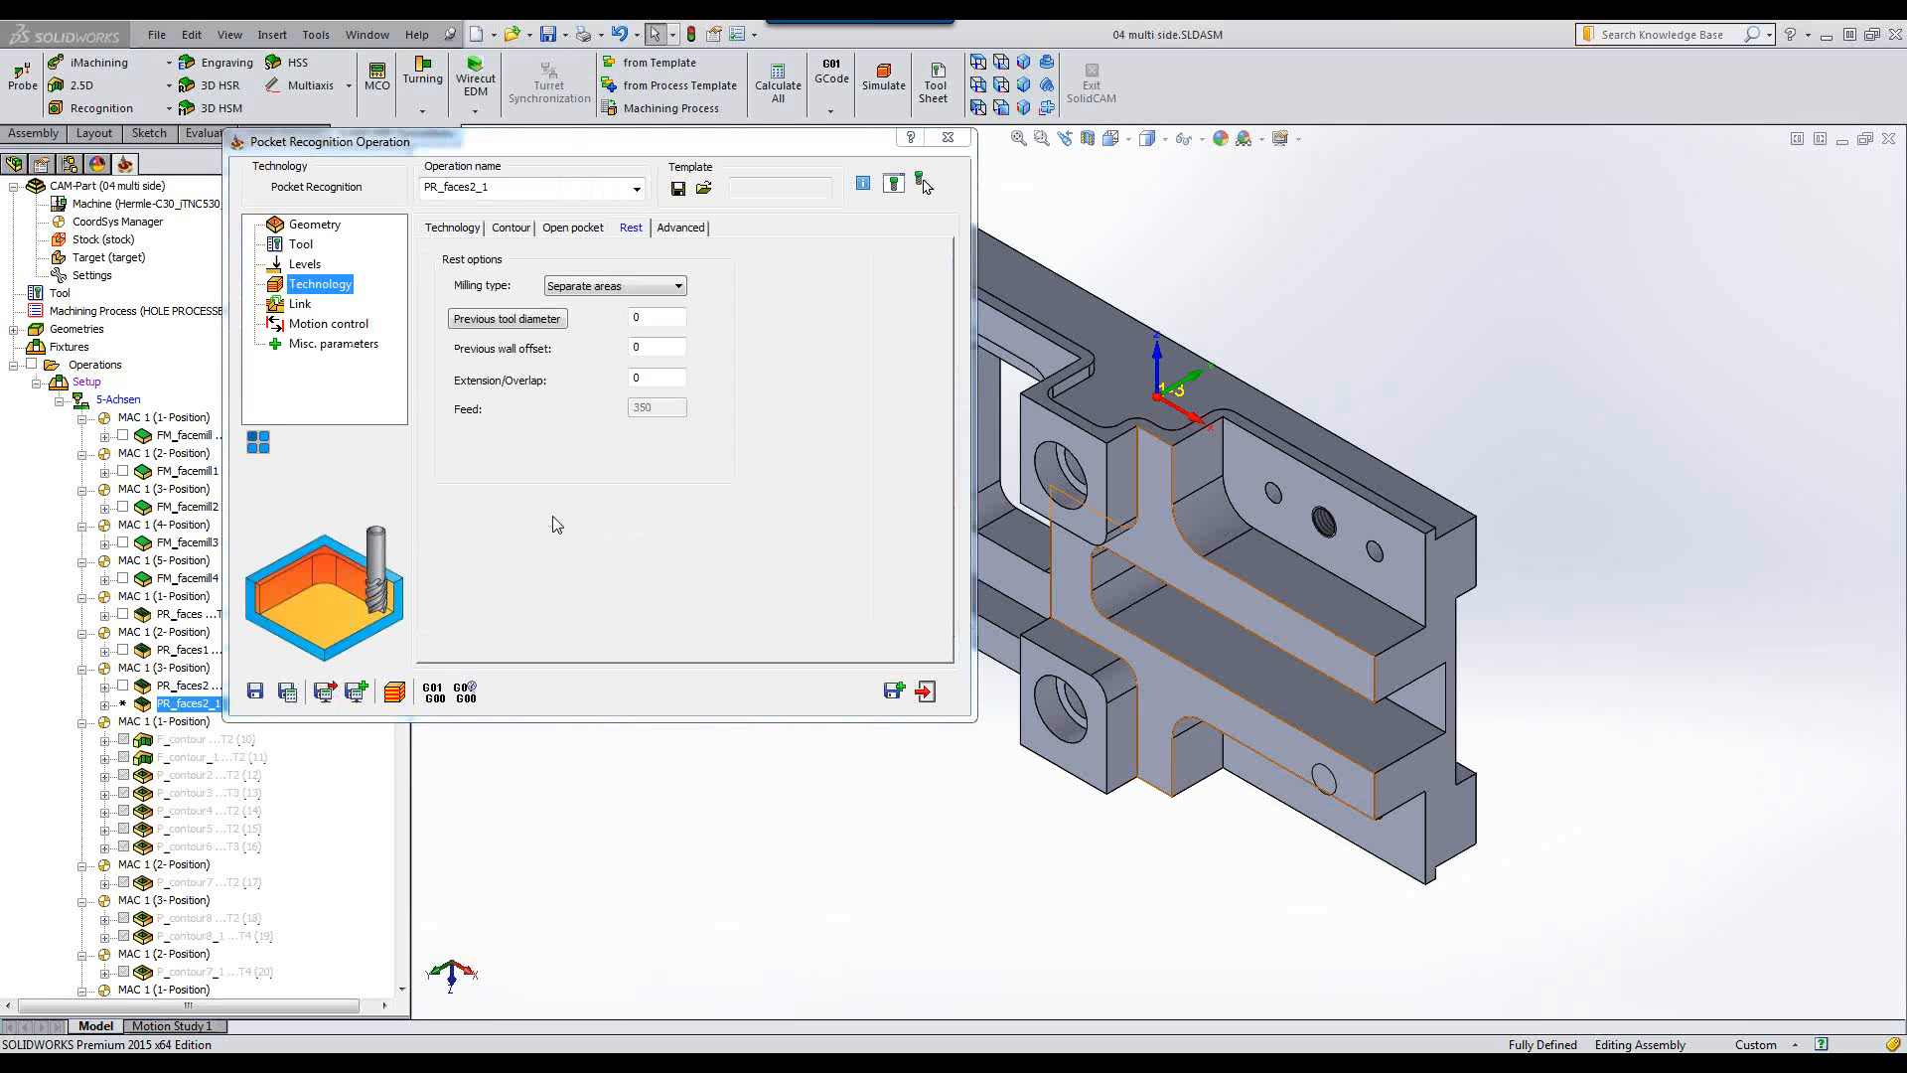
click(528, 319)
click(467, 185)
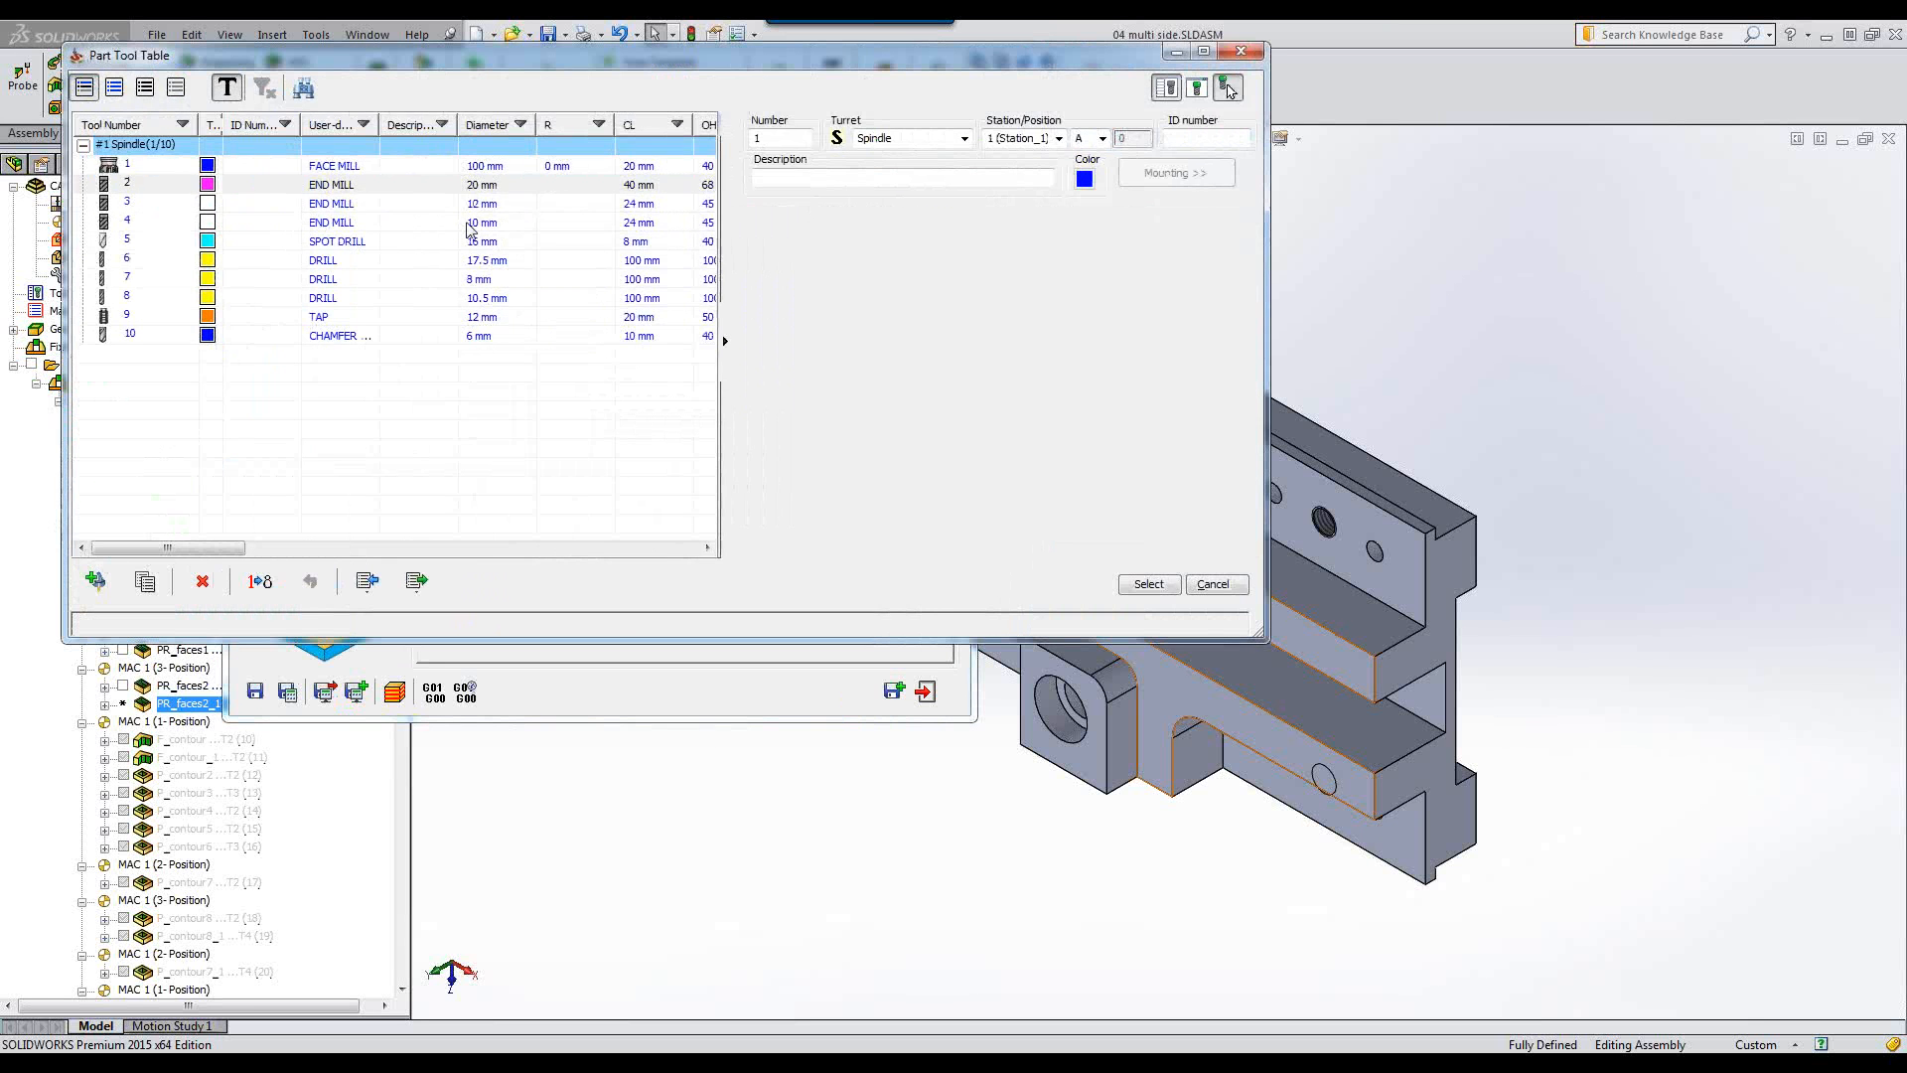
click(1147, 584)
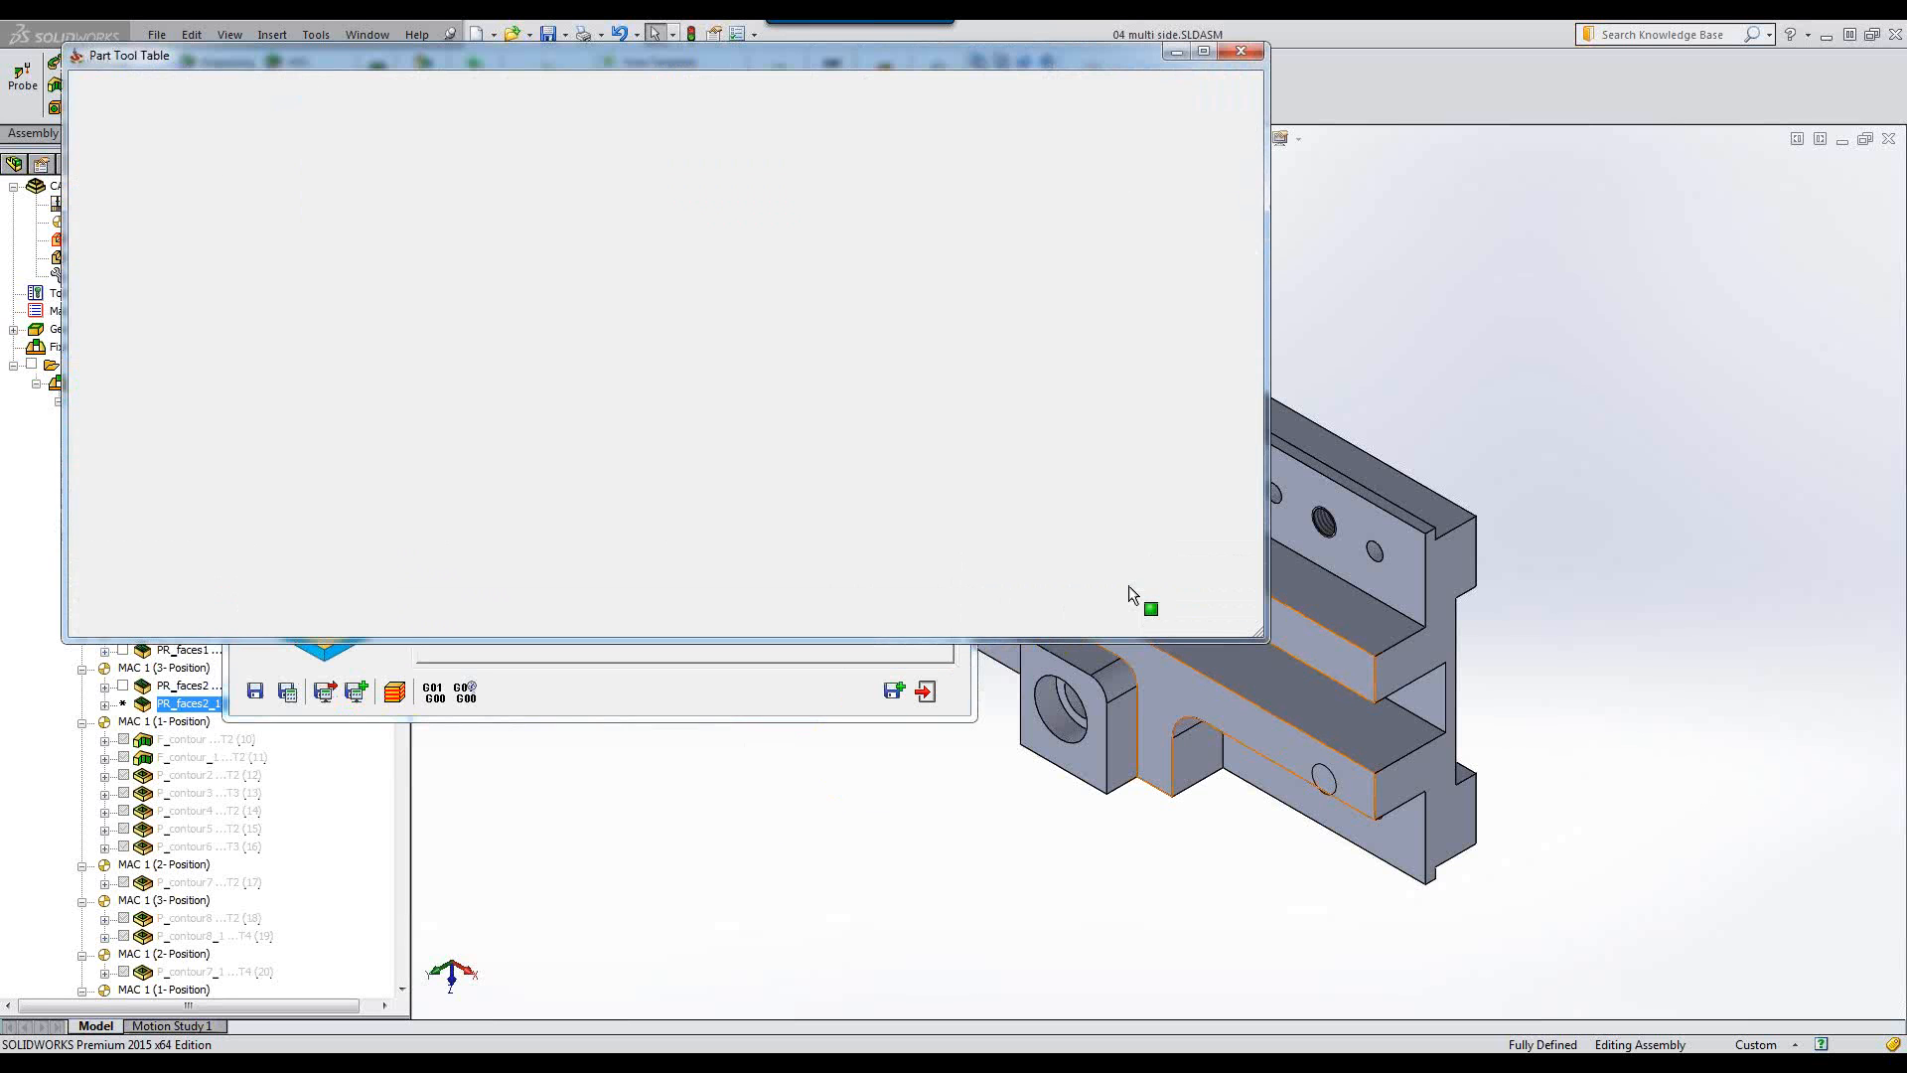
Save and calculate the PR_faces2_1 rest operation and simulate it in SolidVerify.
click(286, 693)
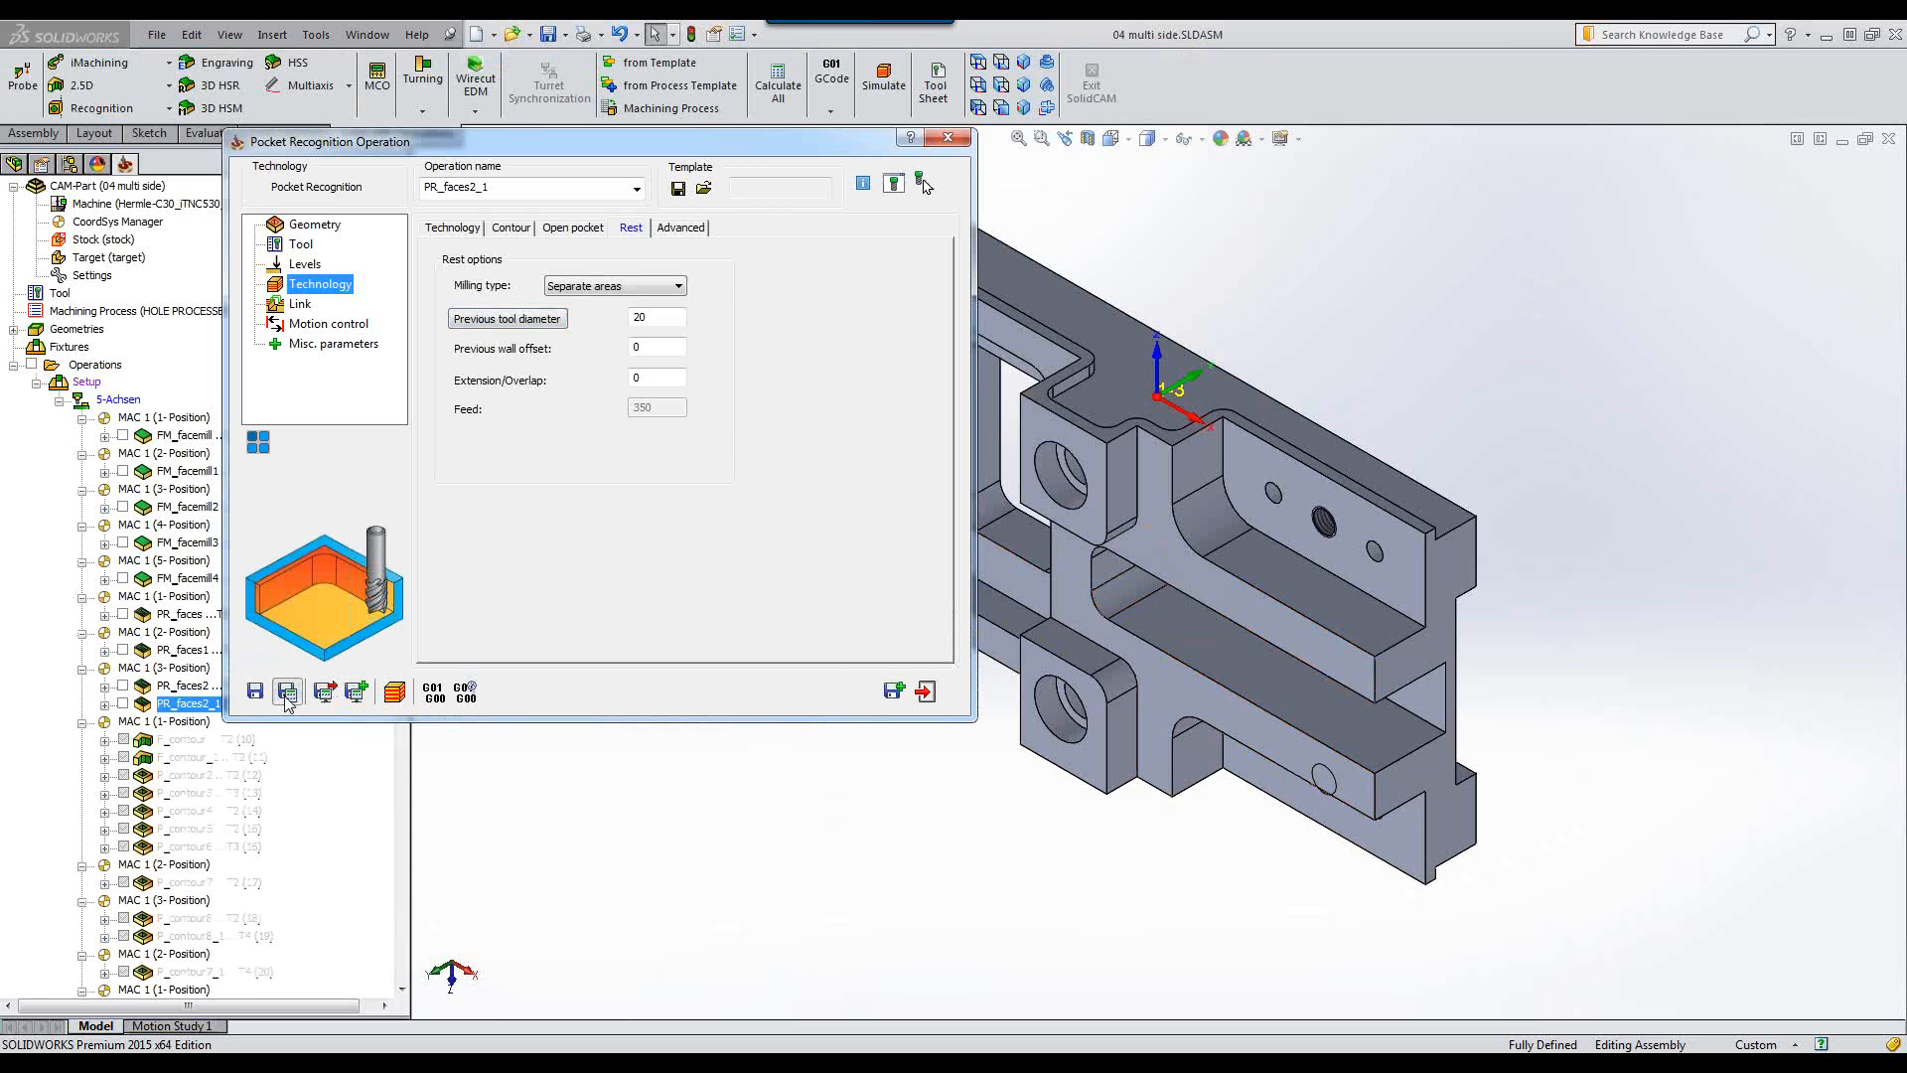
click(394, 692)
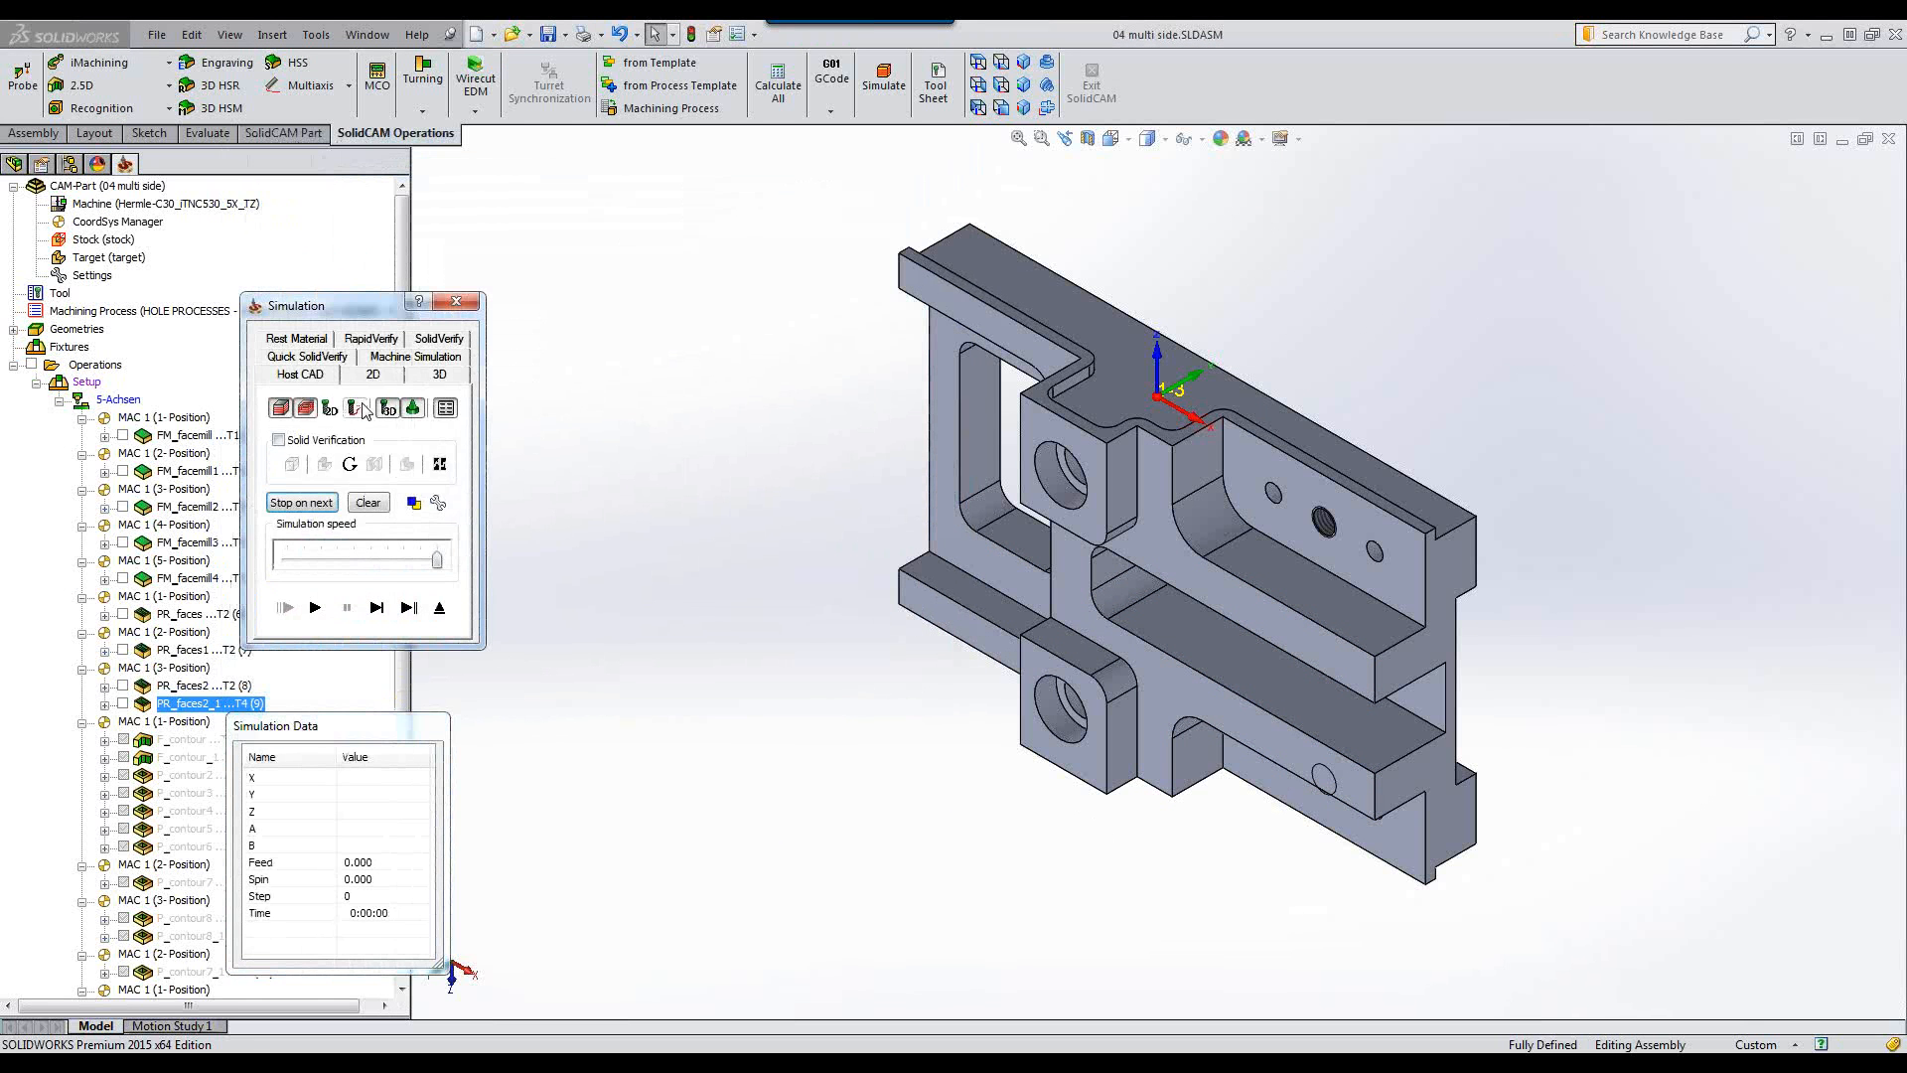
click(437, 340)
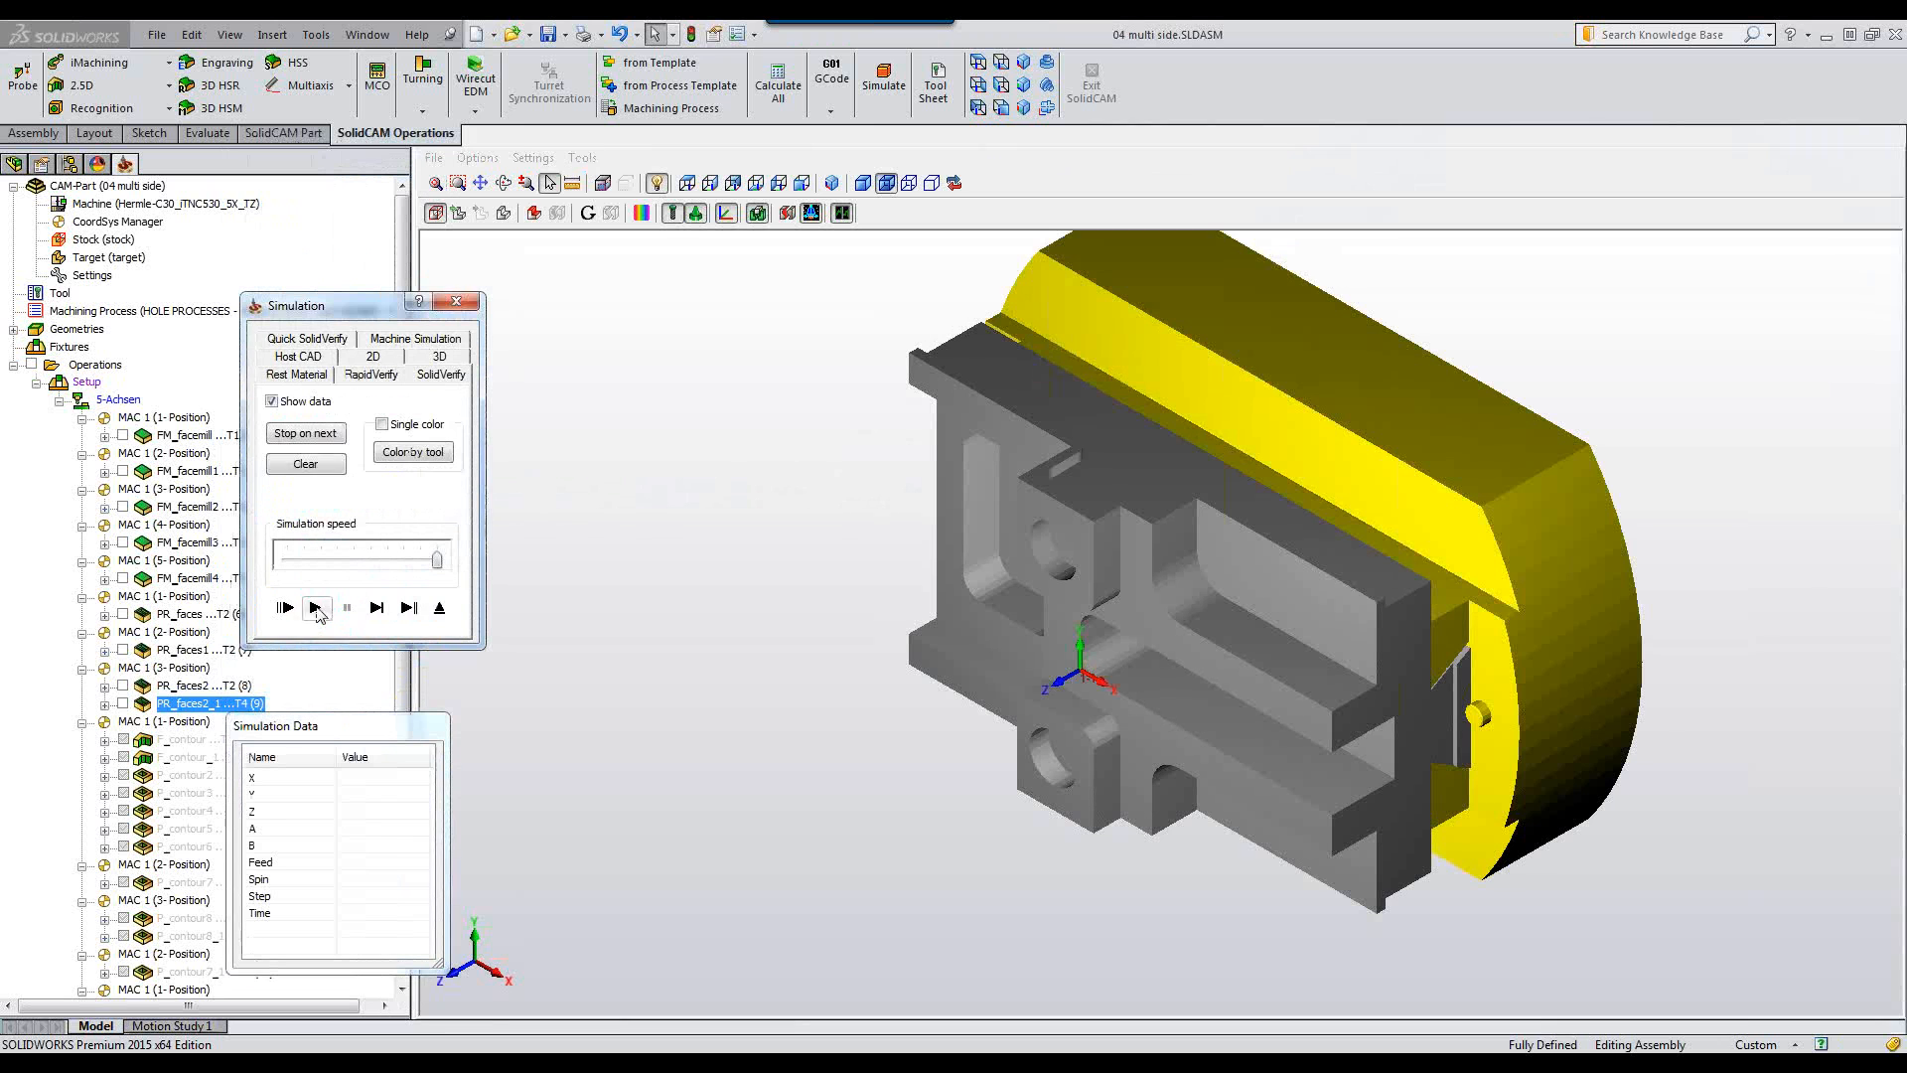
click(315, 608)
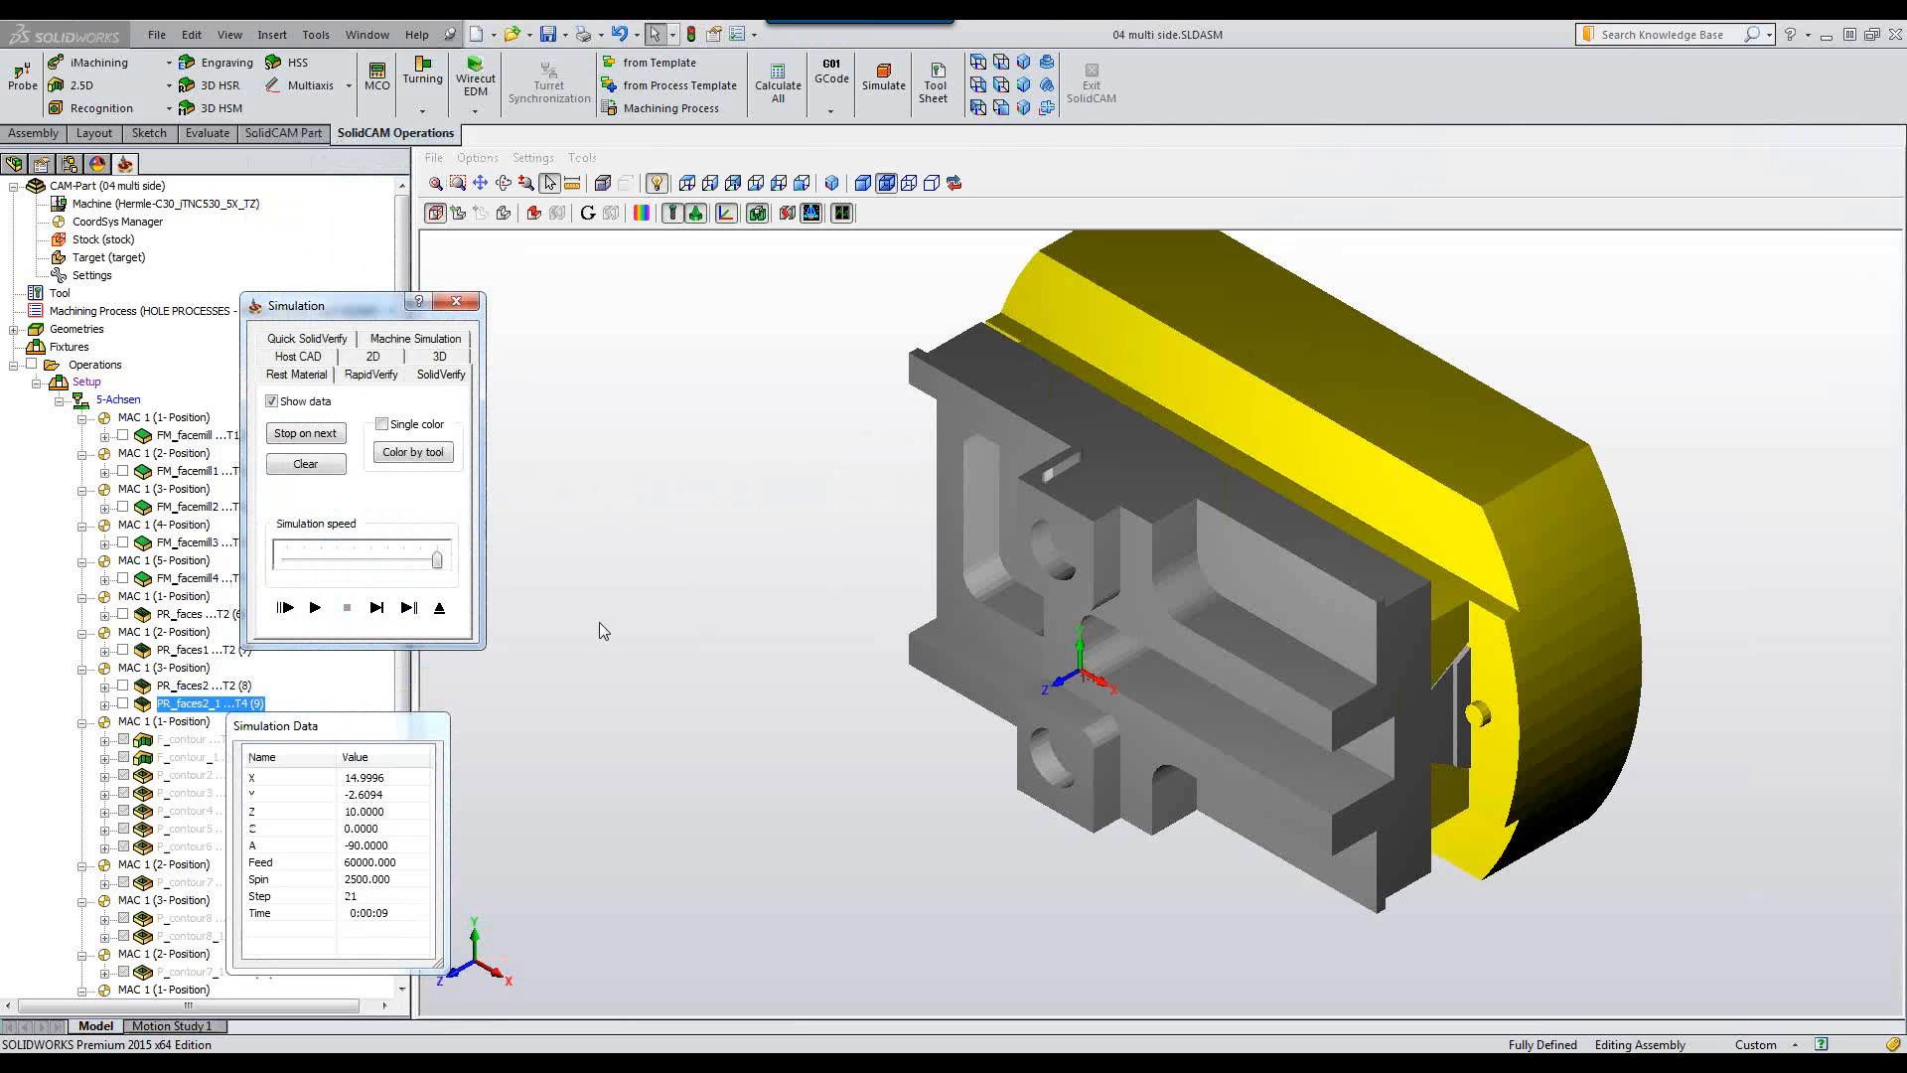
click(440, 609)
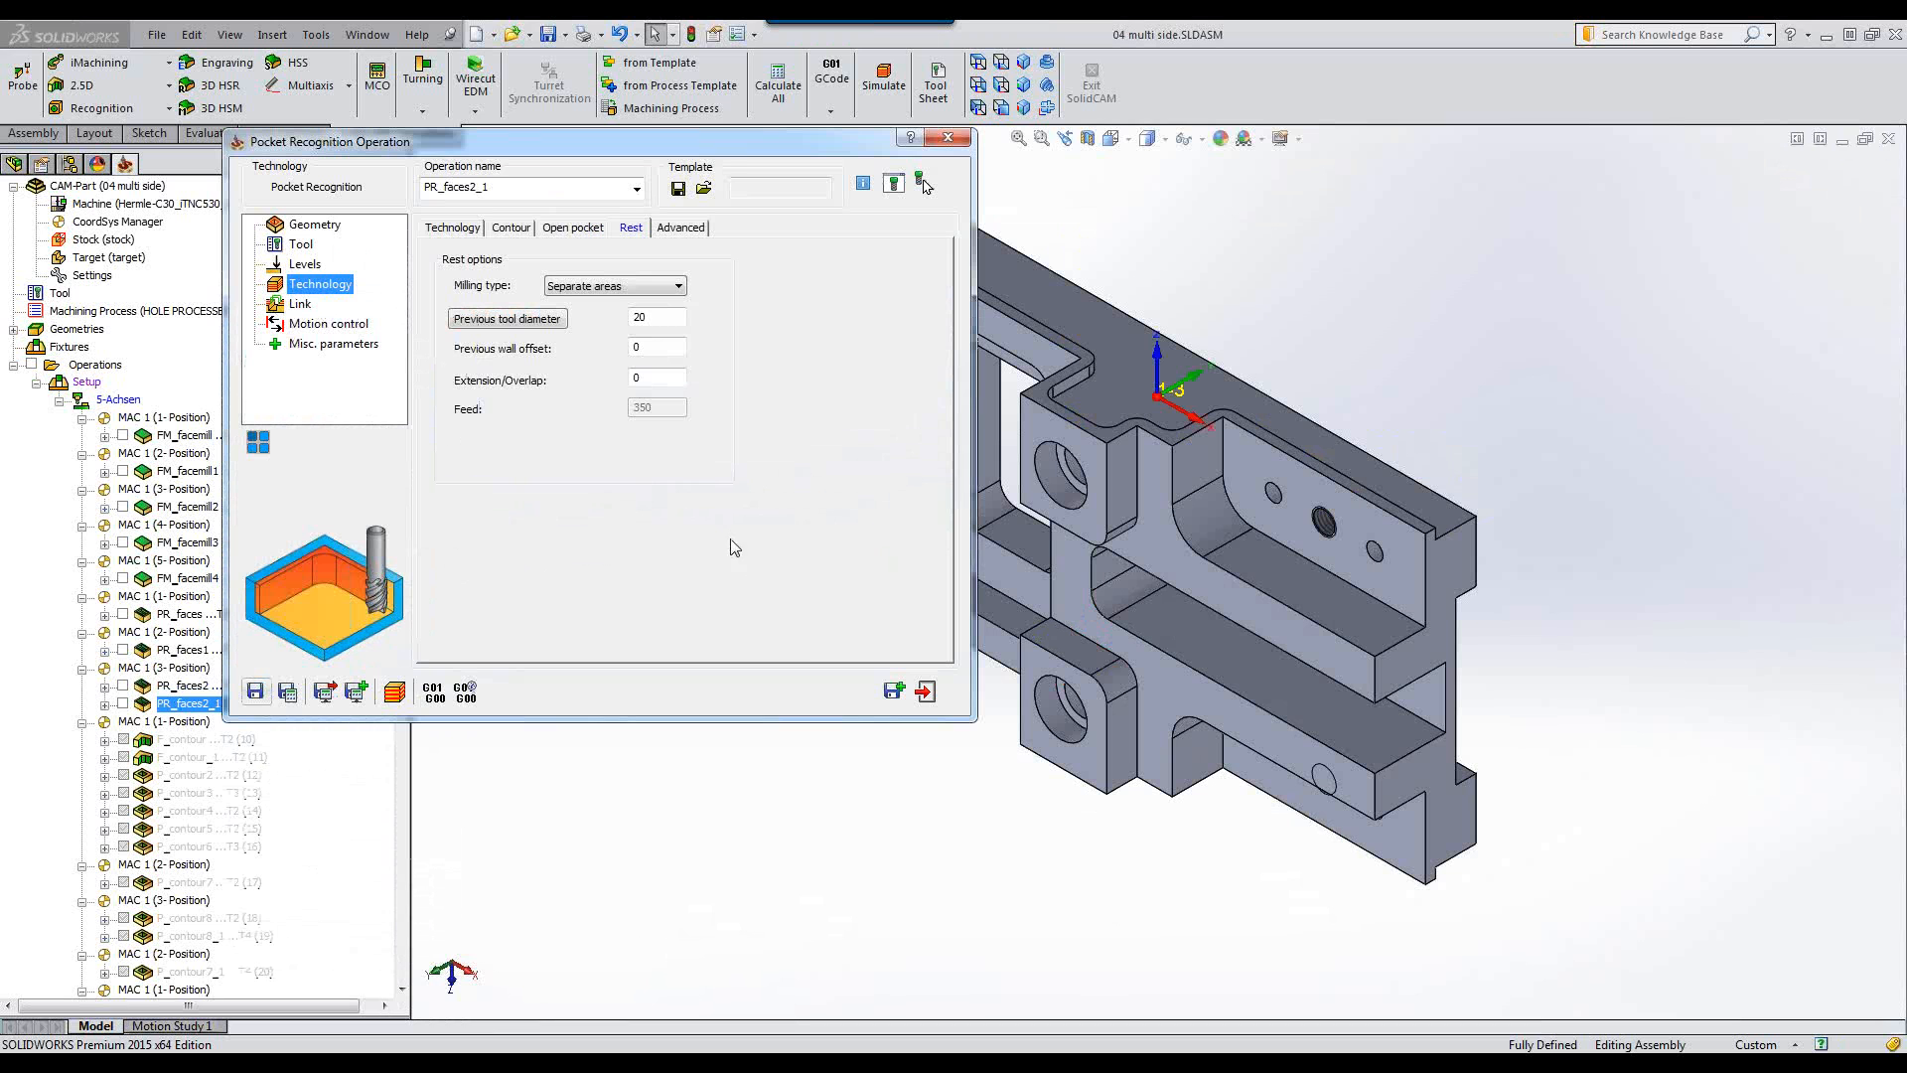
Save and copy the rest operation, assign MAC 1 (2-Position) and the faces1 geometry to the copy, and orient the model to that coordinate system.
click(894, 692)
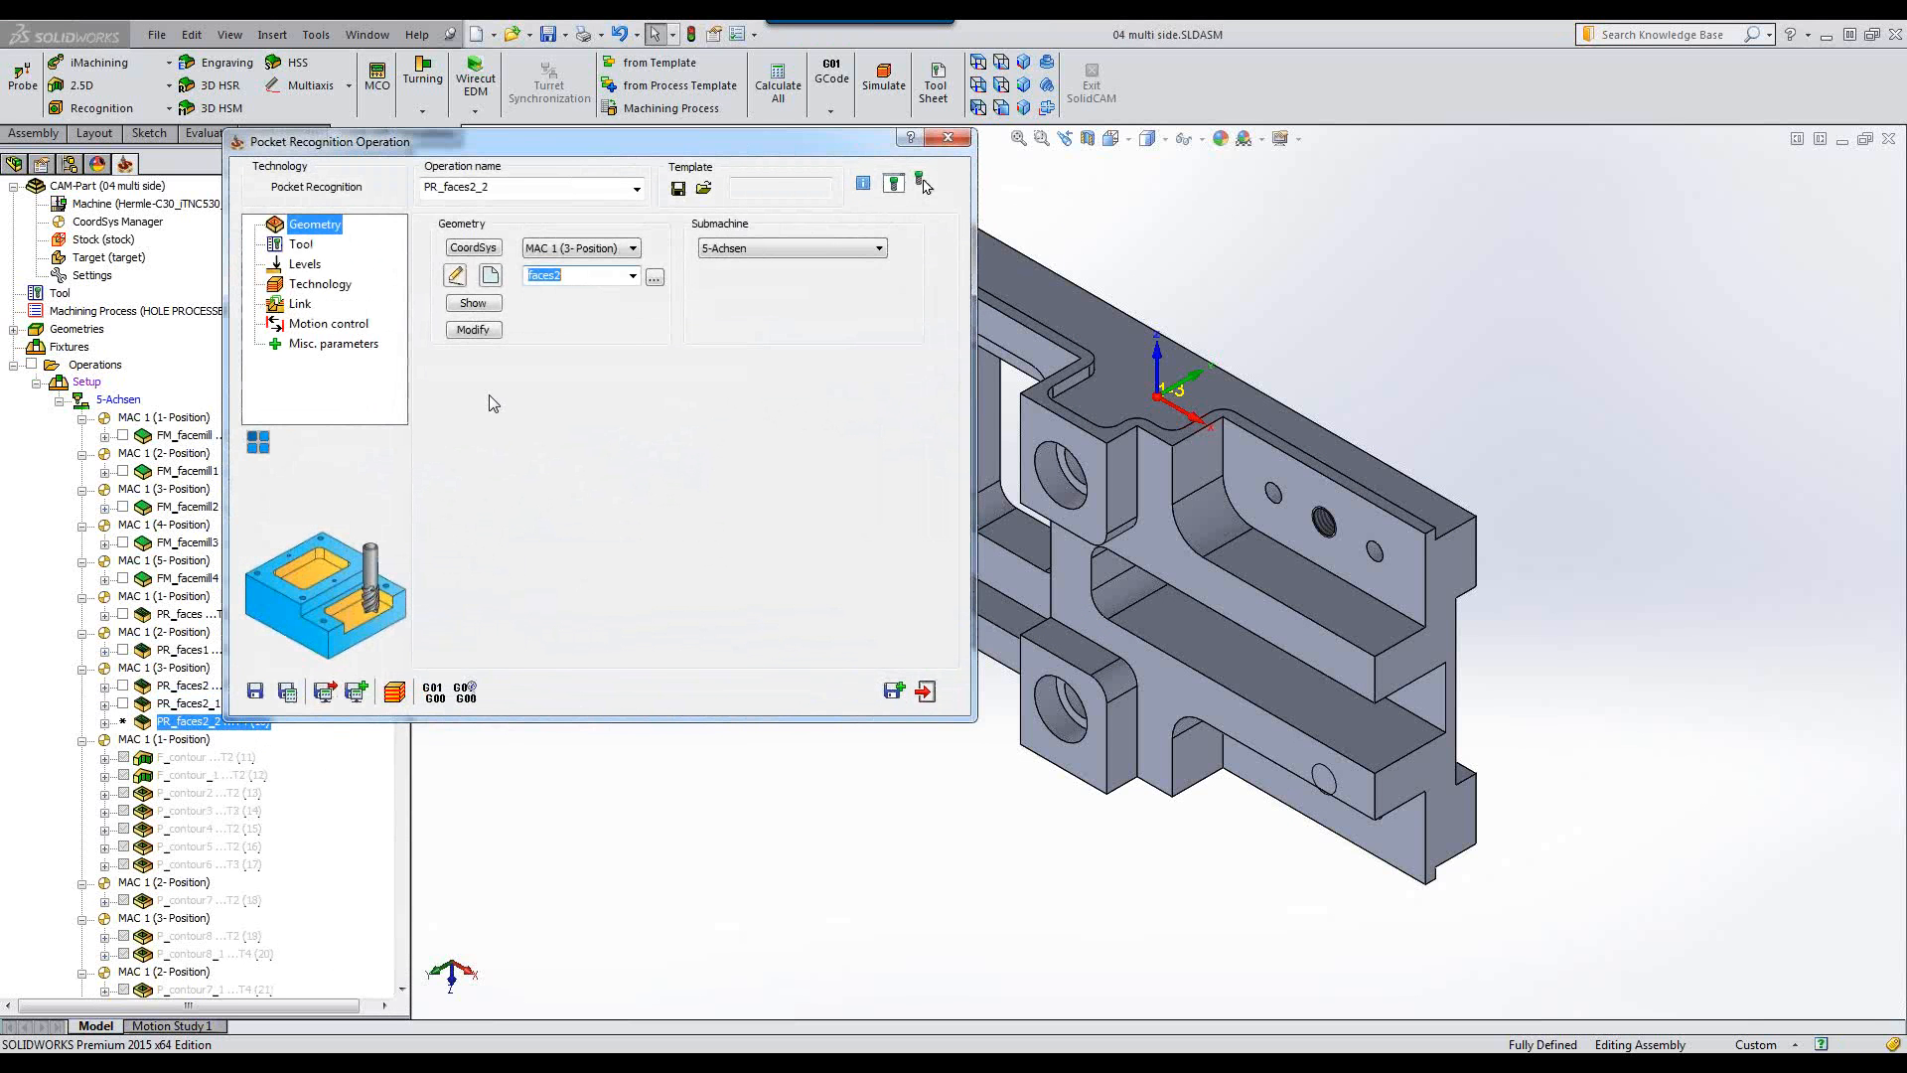
click(541, 247)
click(556, 279)
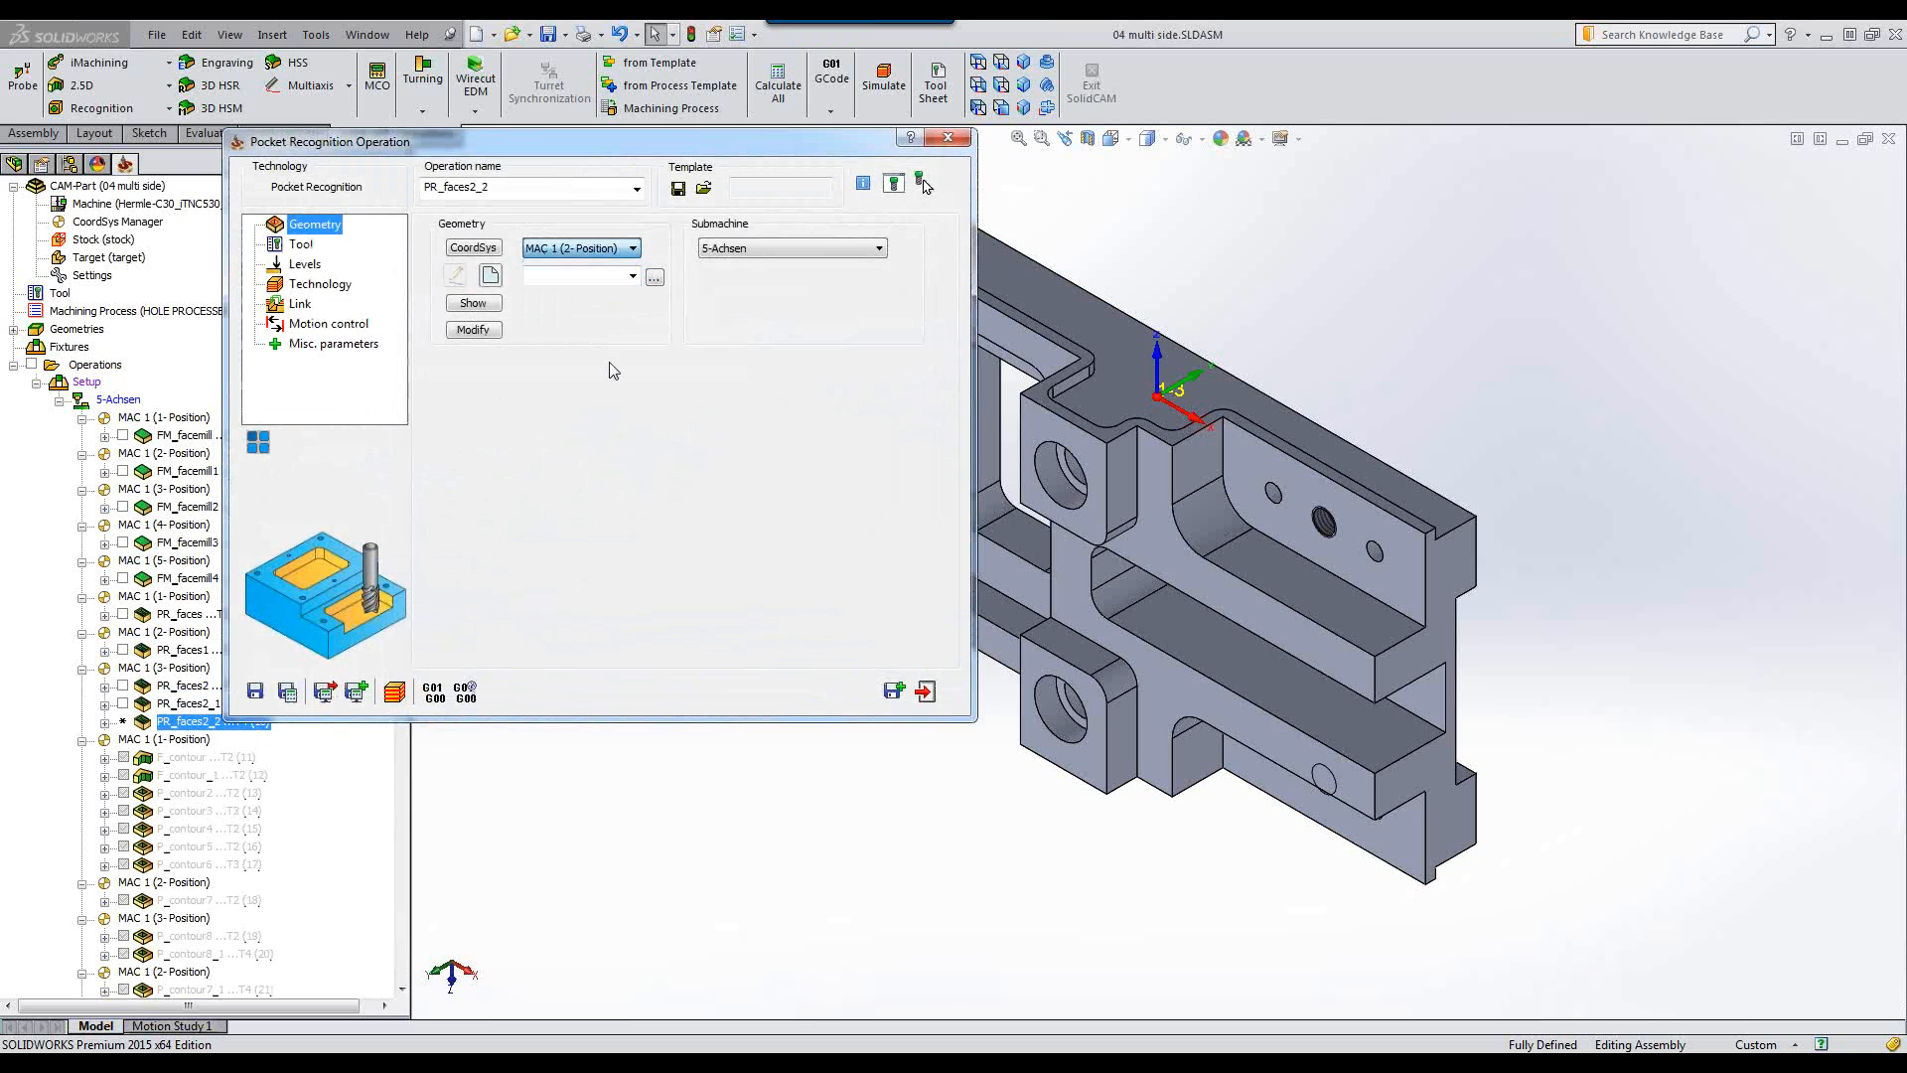
click(633, 279)
click(609, 295)
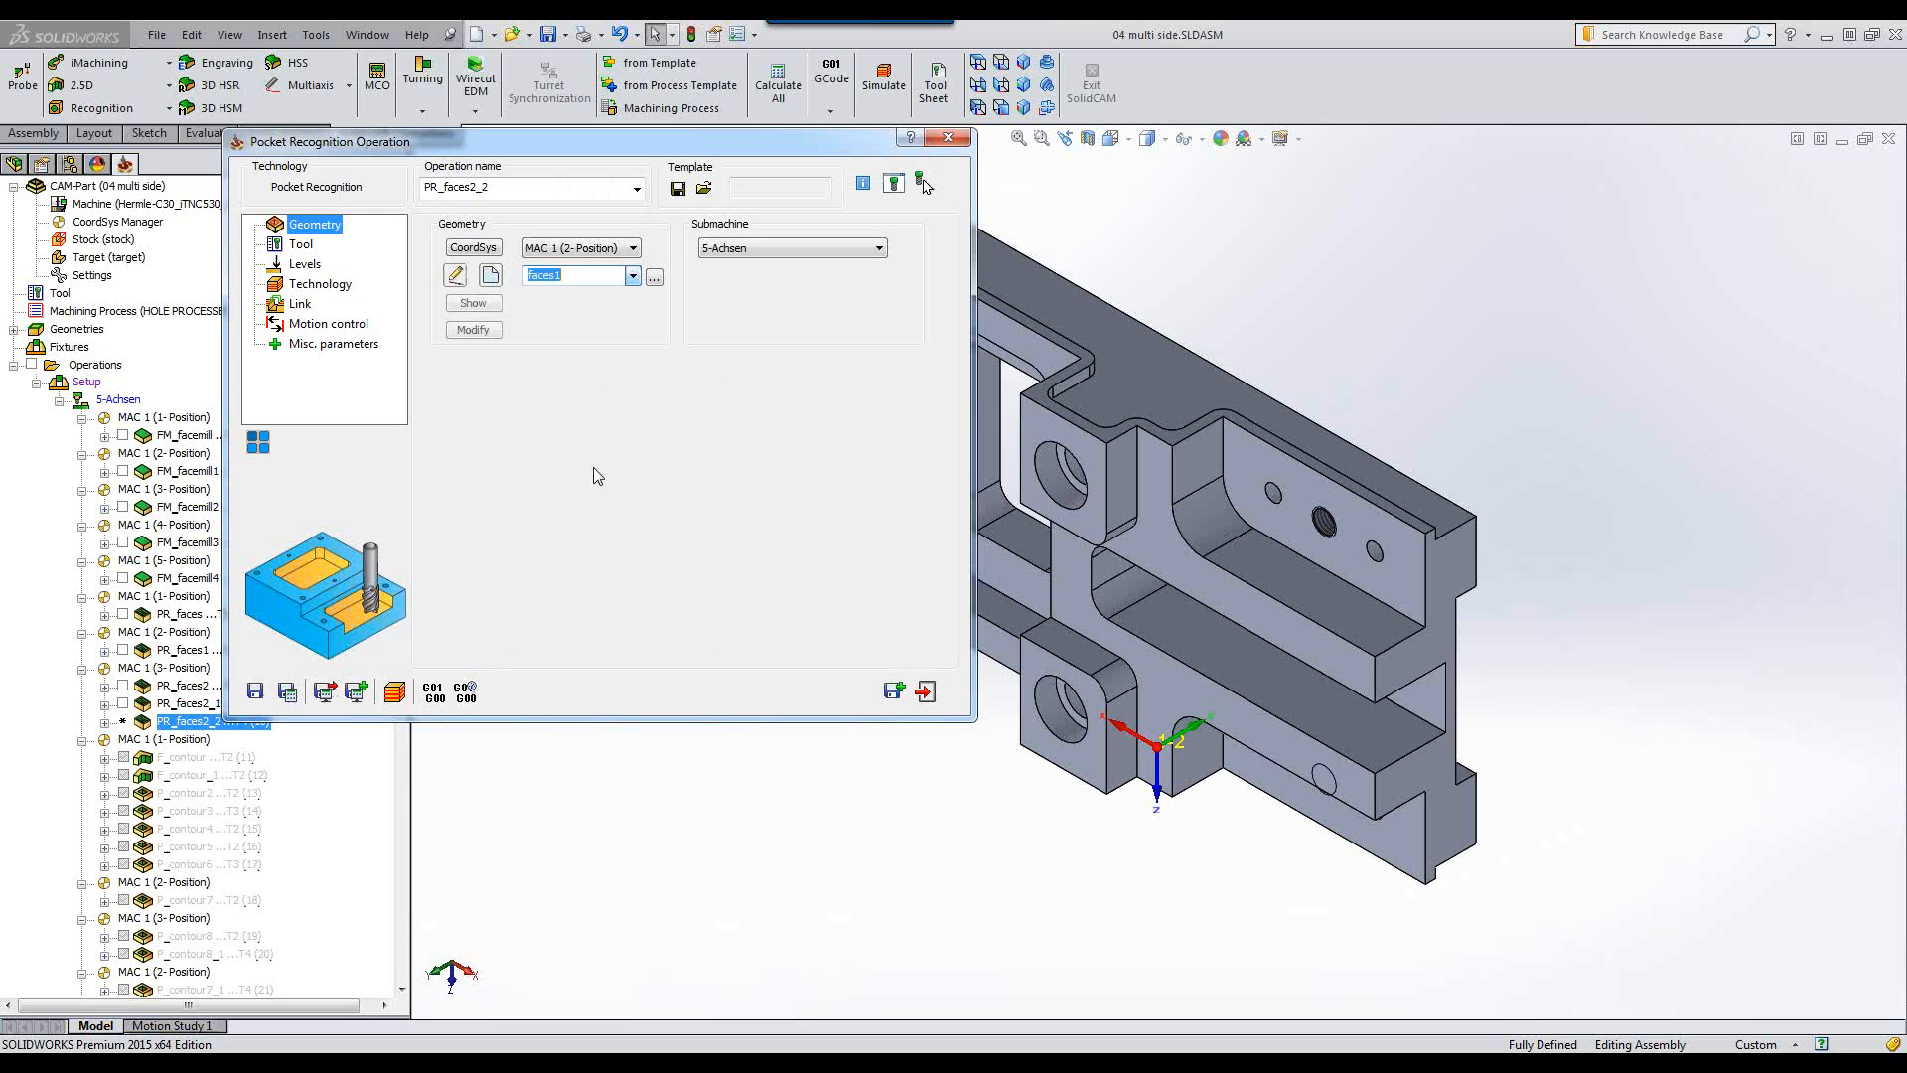
click(1024, 63)
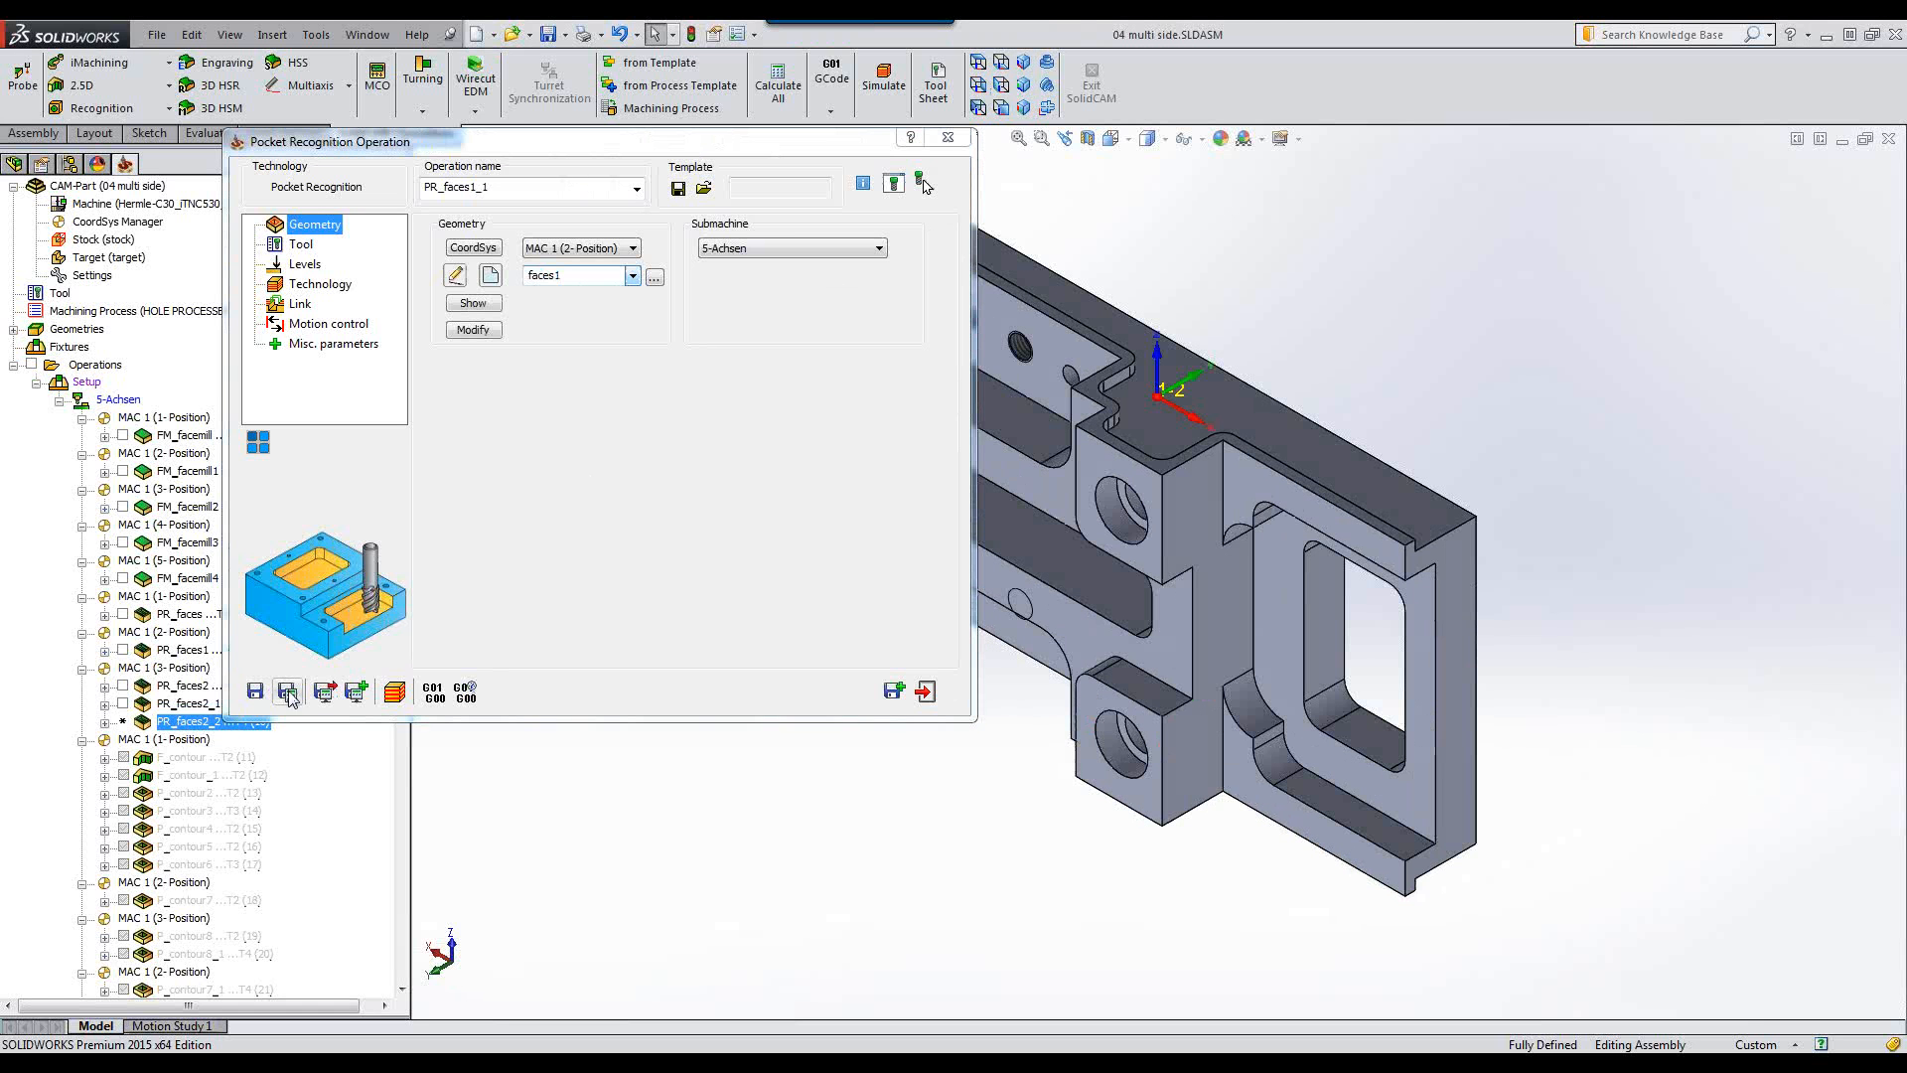
Save and calculate the PR_faces1_1 rest operation and simulate it, including in SolidVerify.
click(287, 691)
click(396, 693)
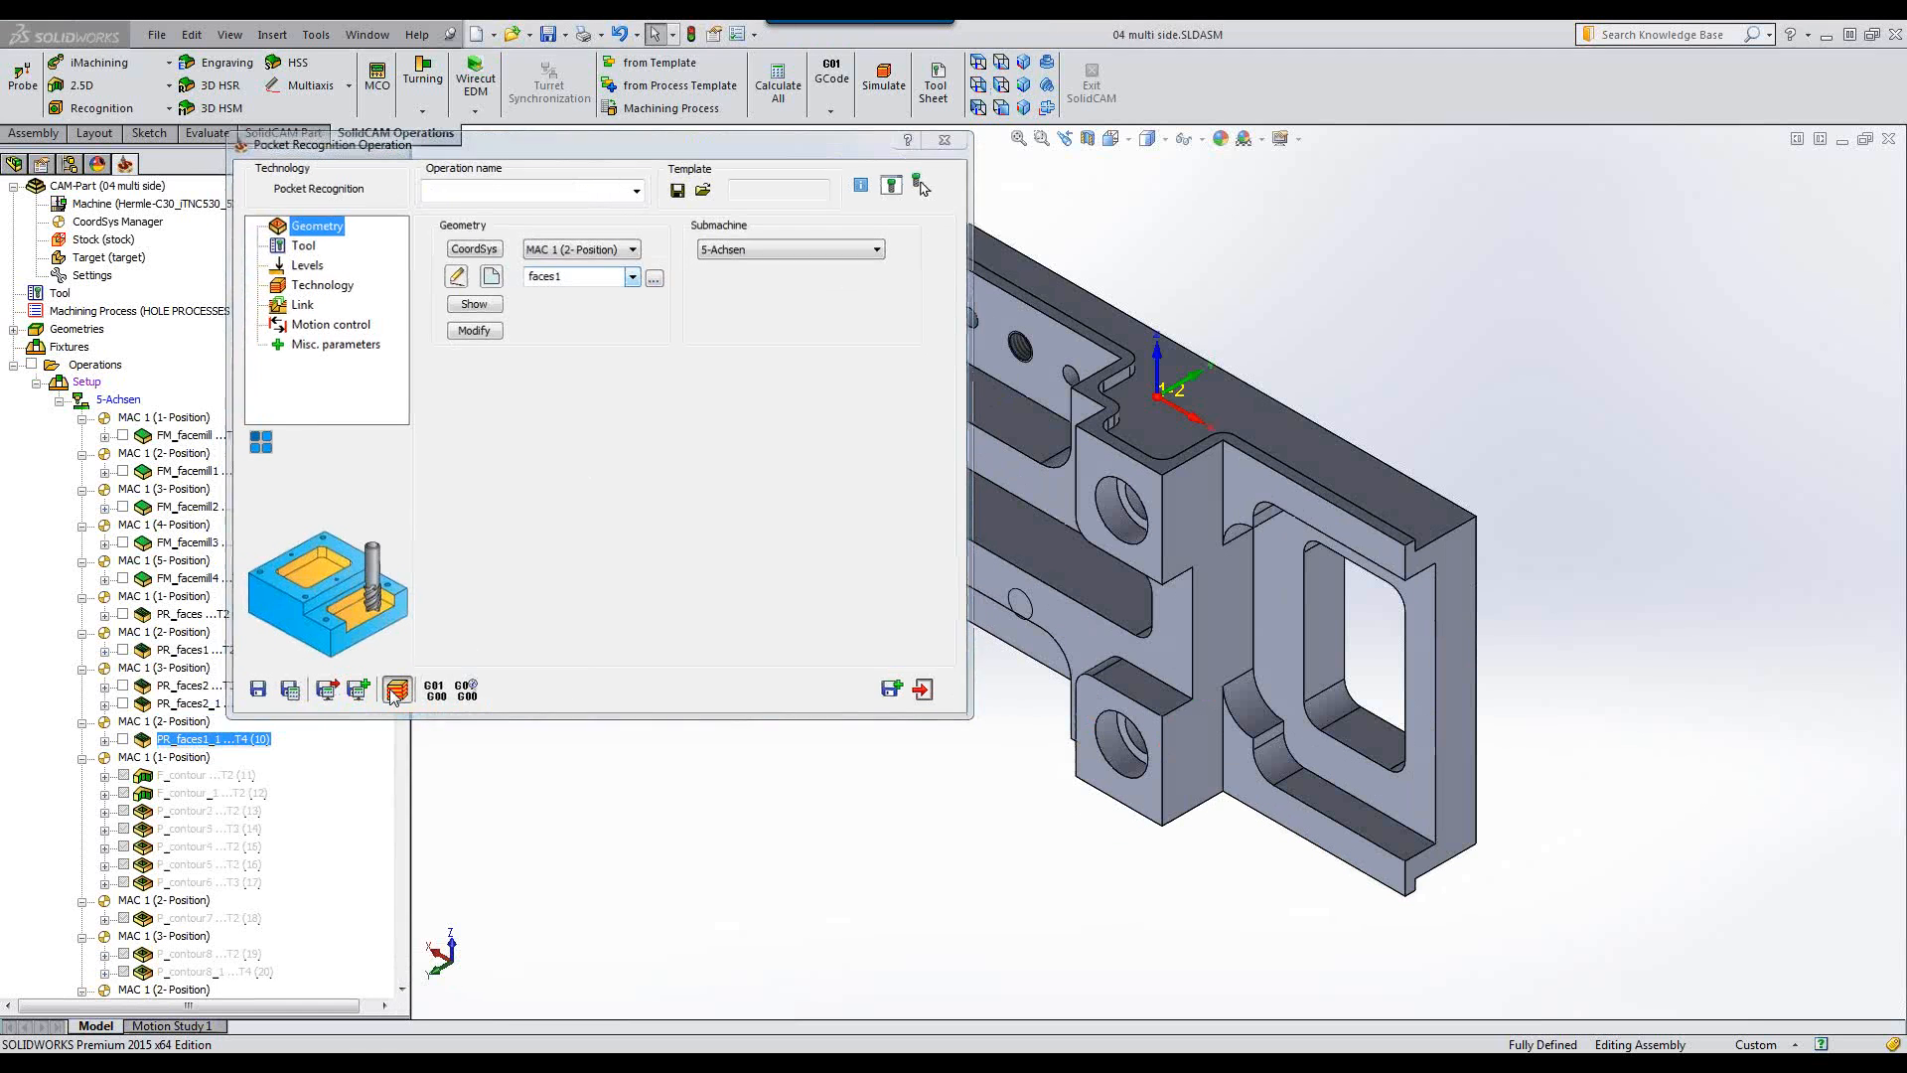
click(315, 607)
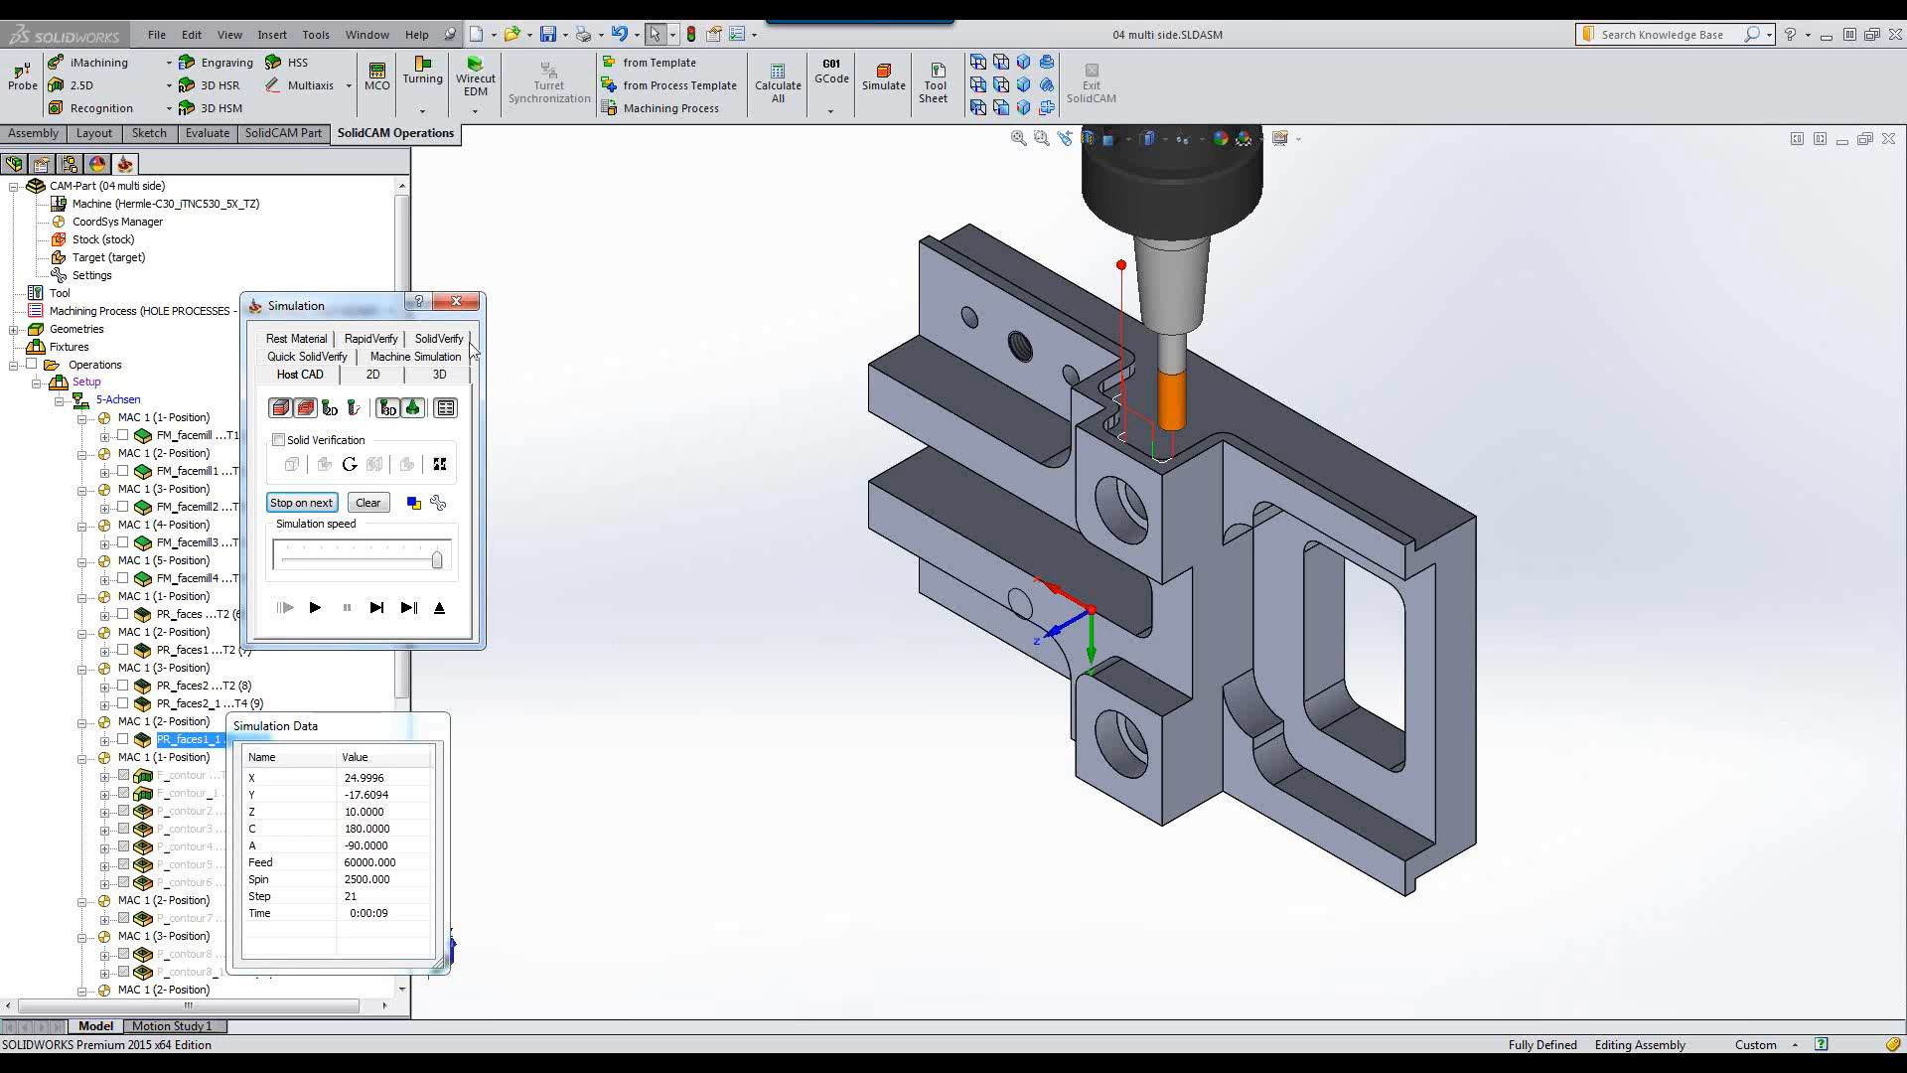
click(439, 338)
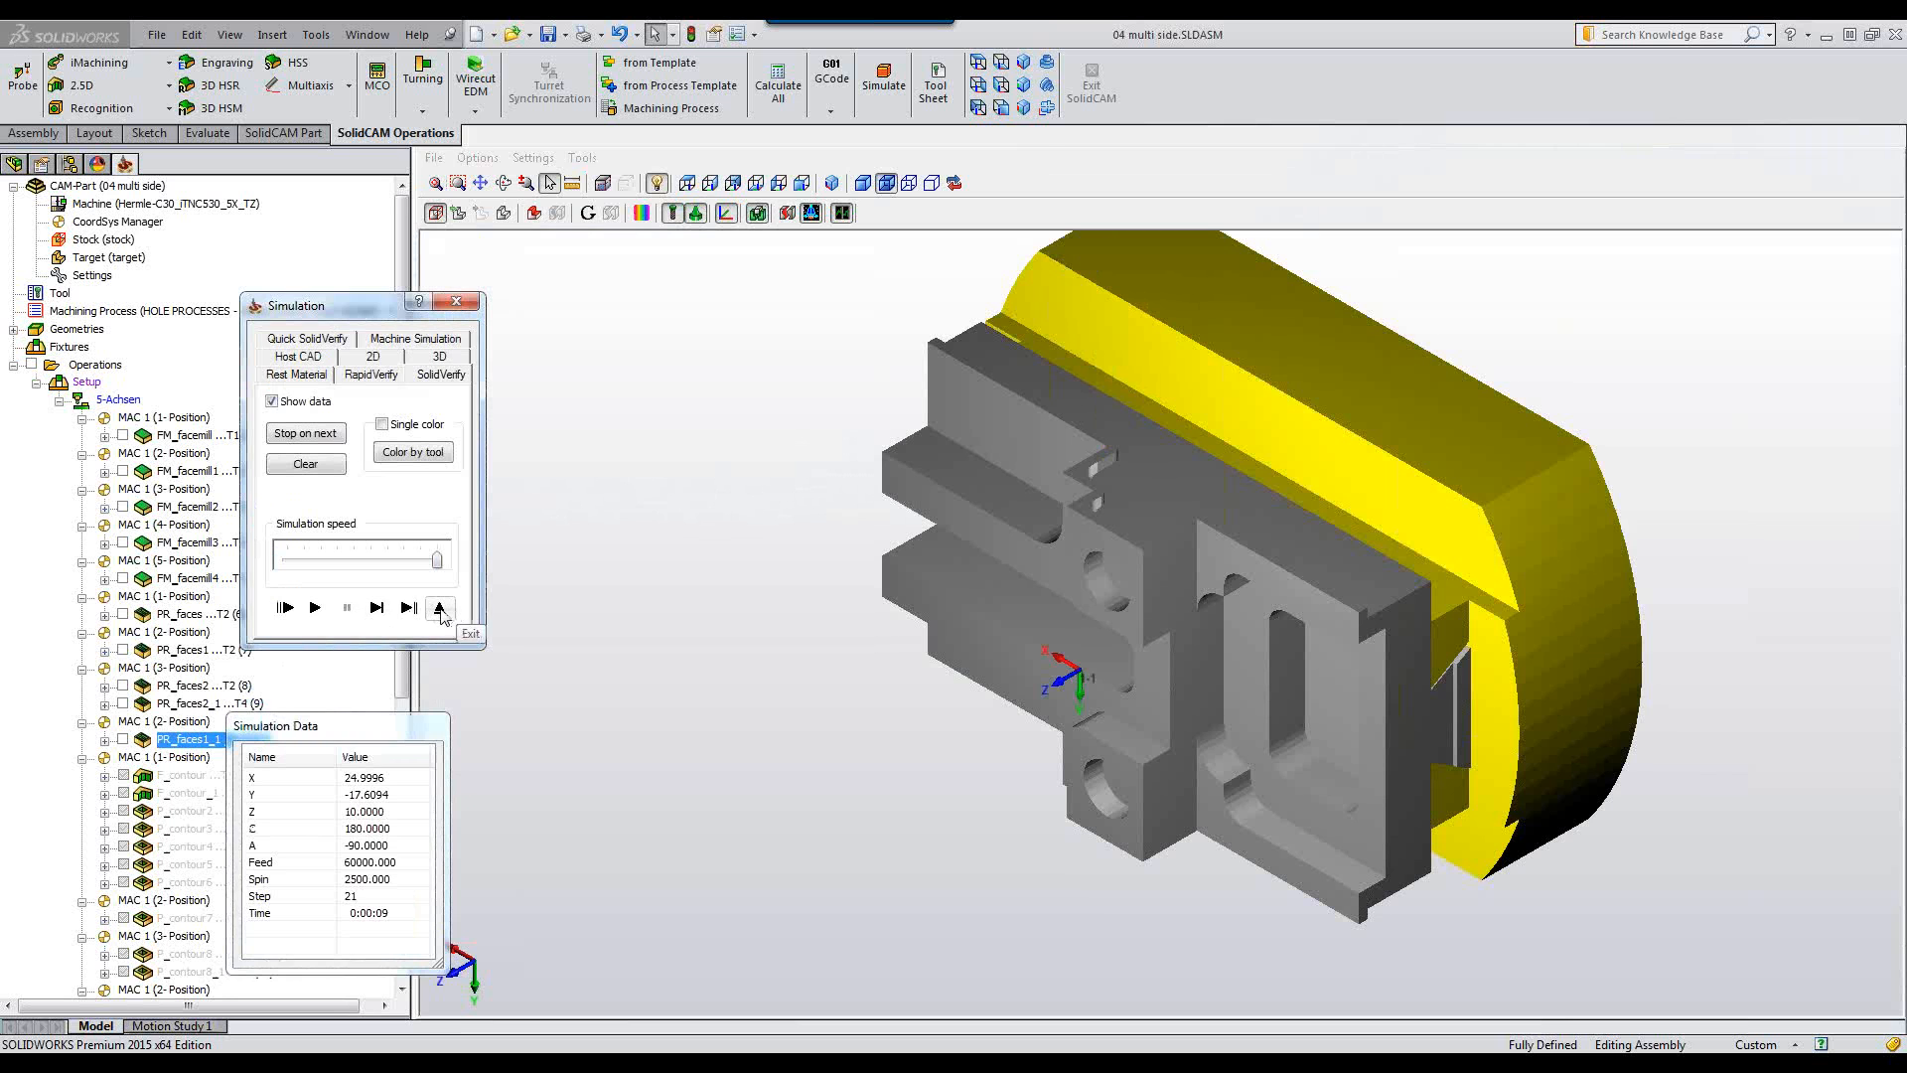
click(439, 607)
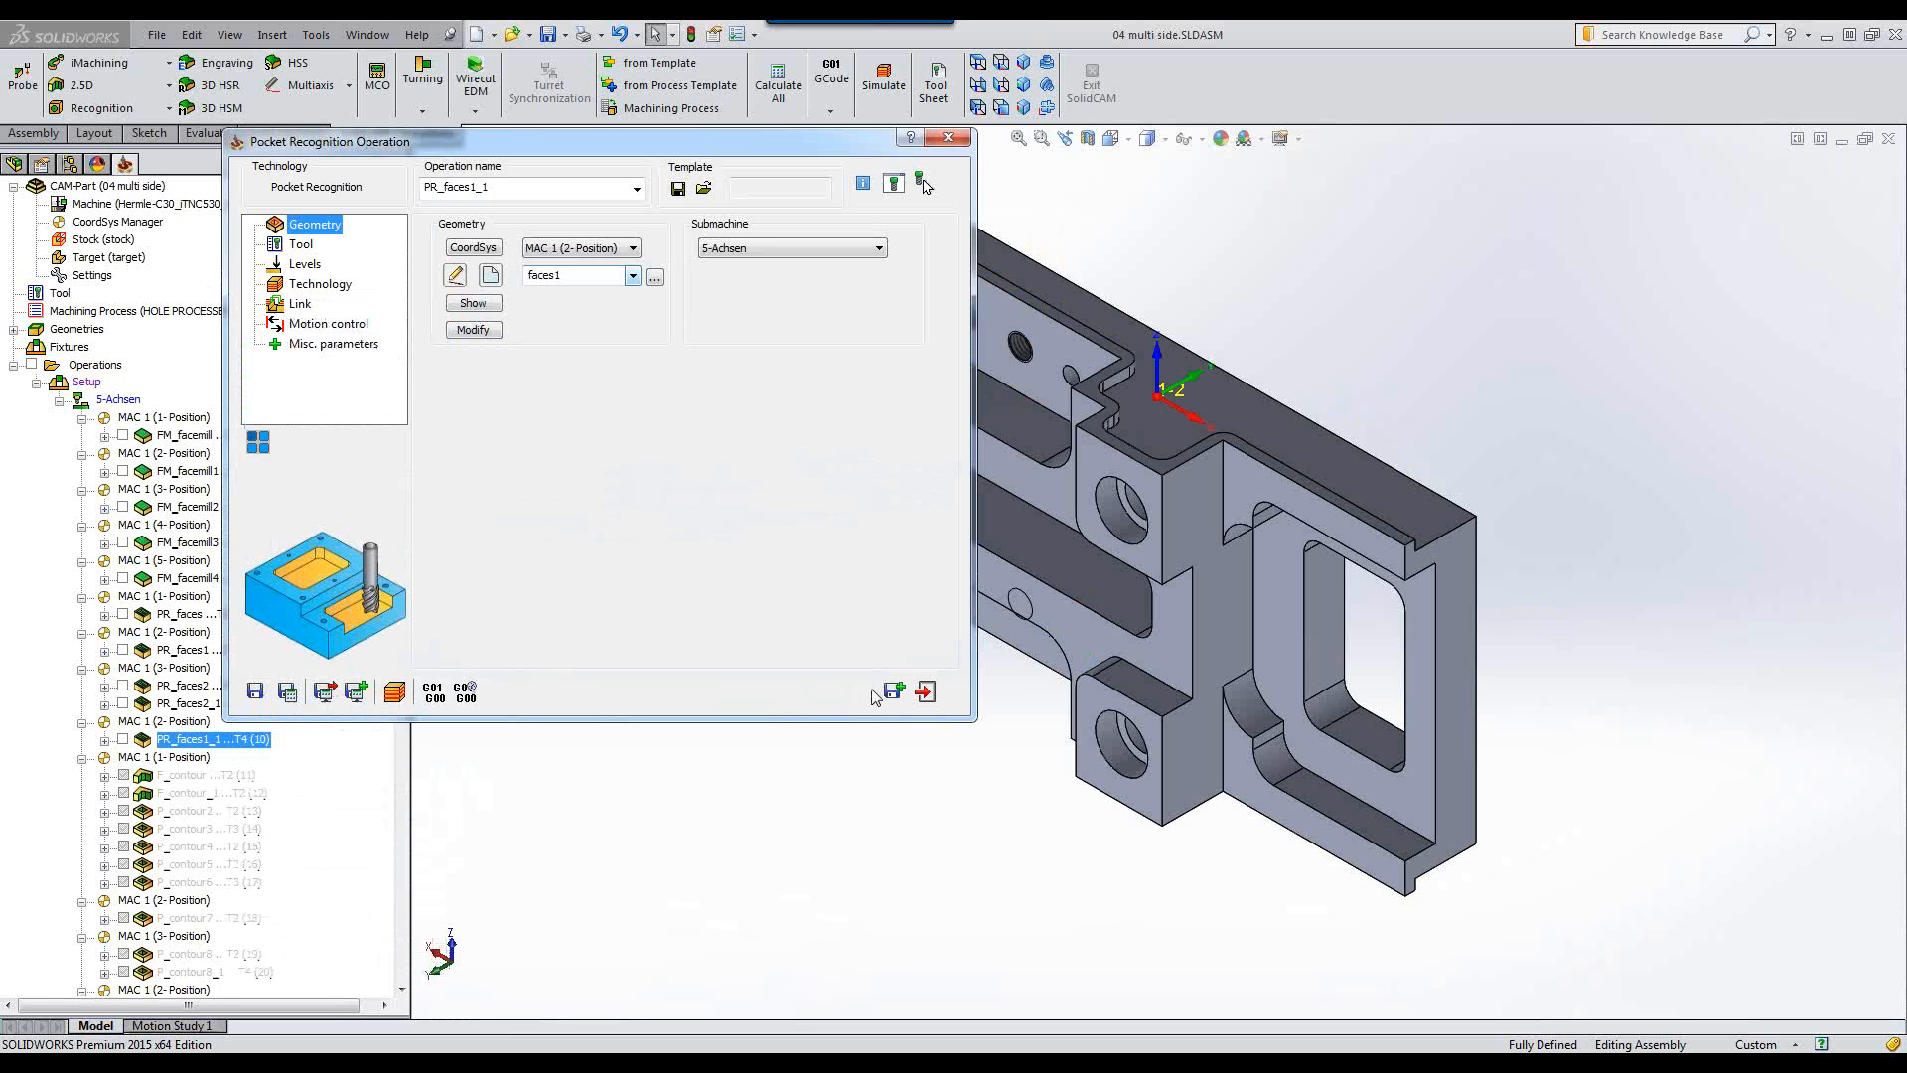
Save and copy the PR_faces1_1 operation, assign MAC 1 (1-Position) and the faces geometry to the copy, and orient the model to that coordinate system.
click(897, 693)
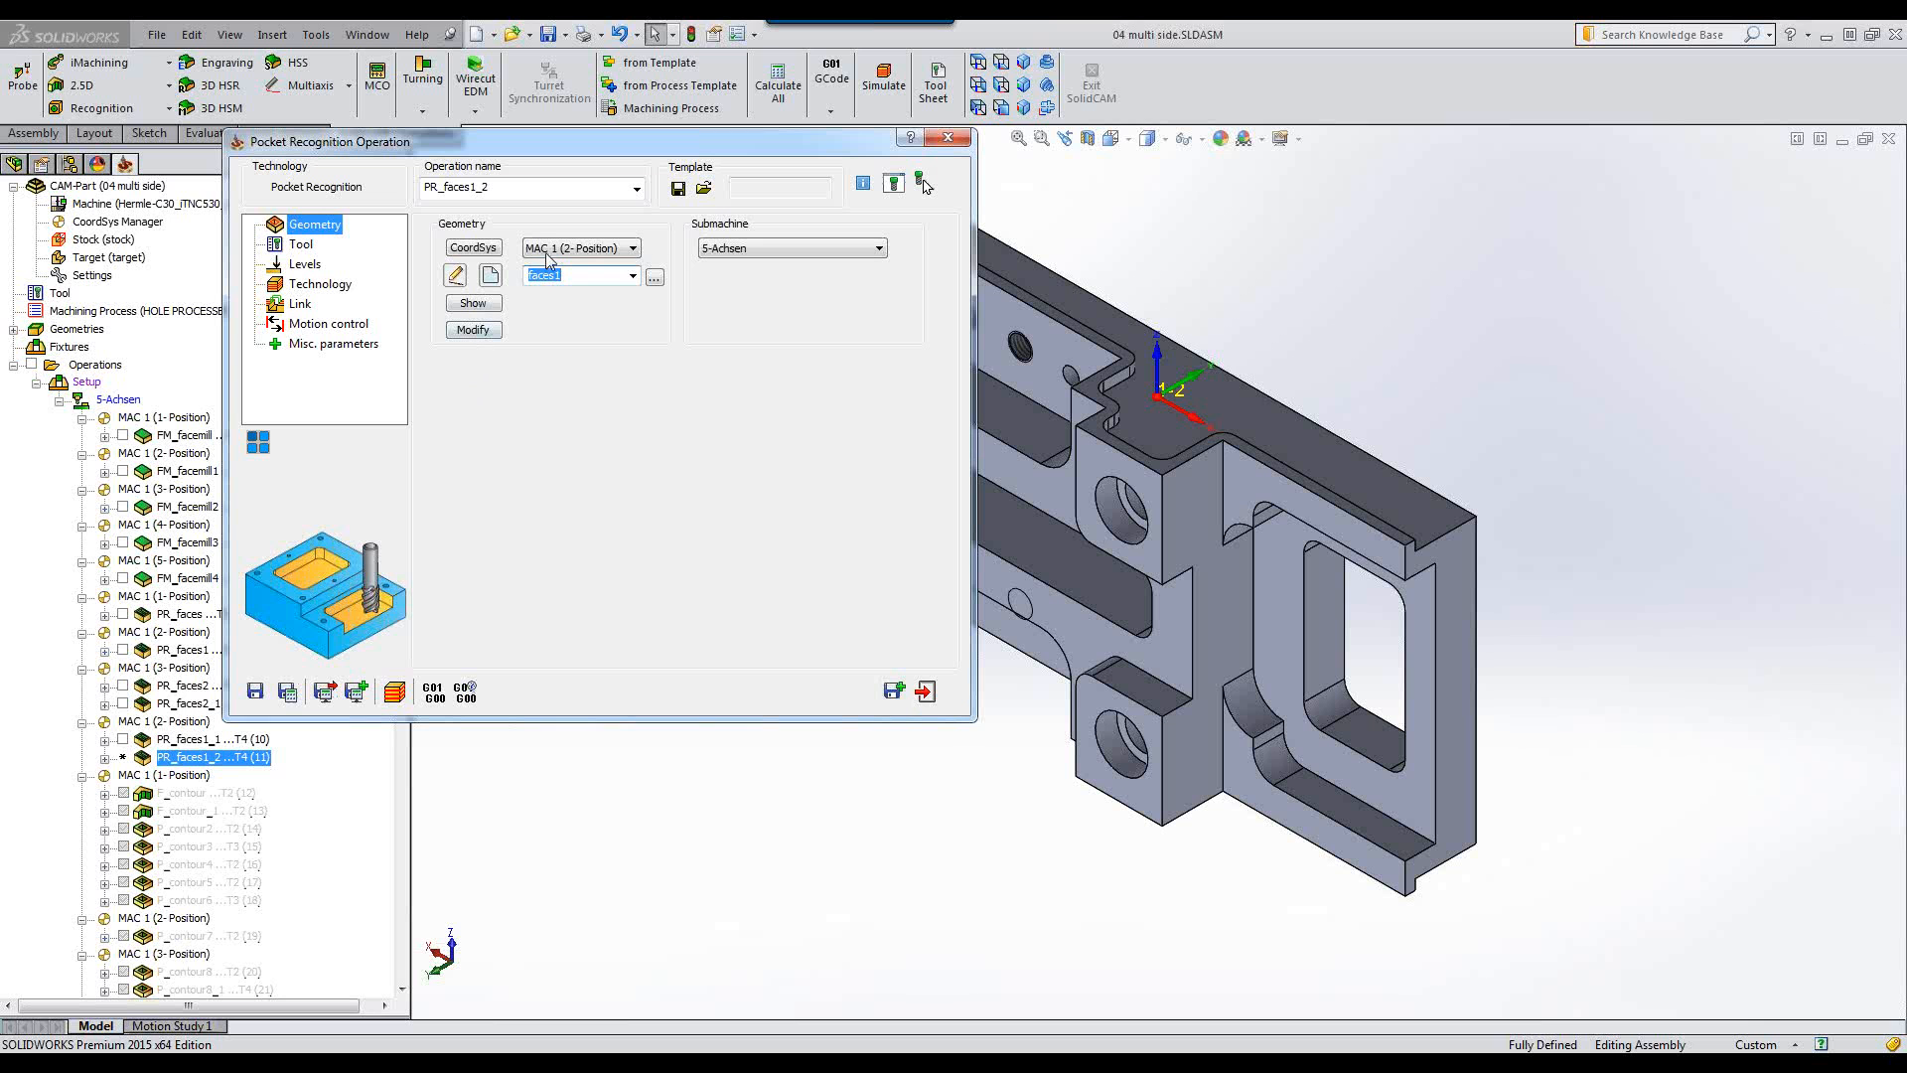
click(547, 258)
click(594, 266)
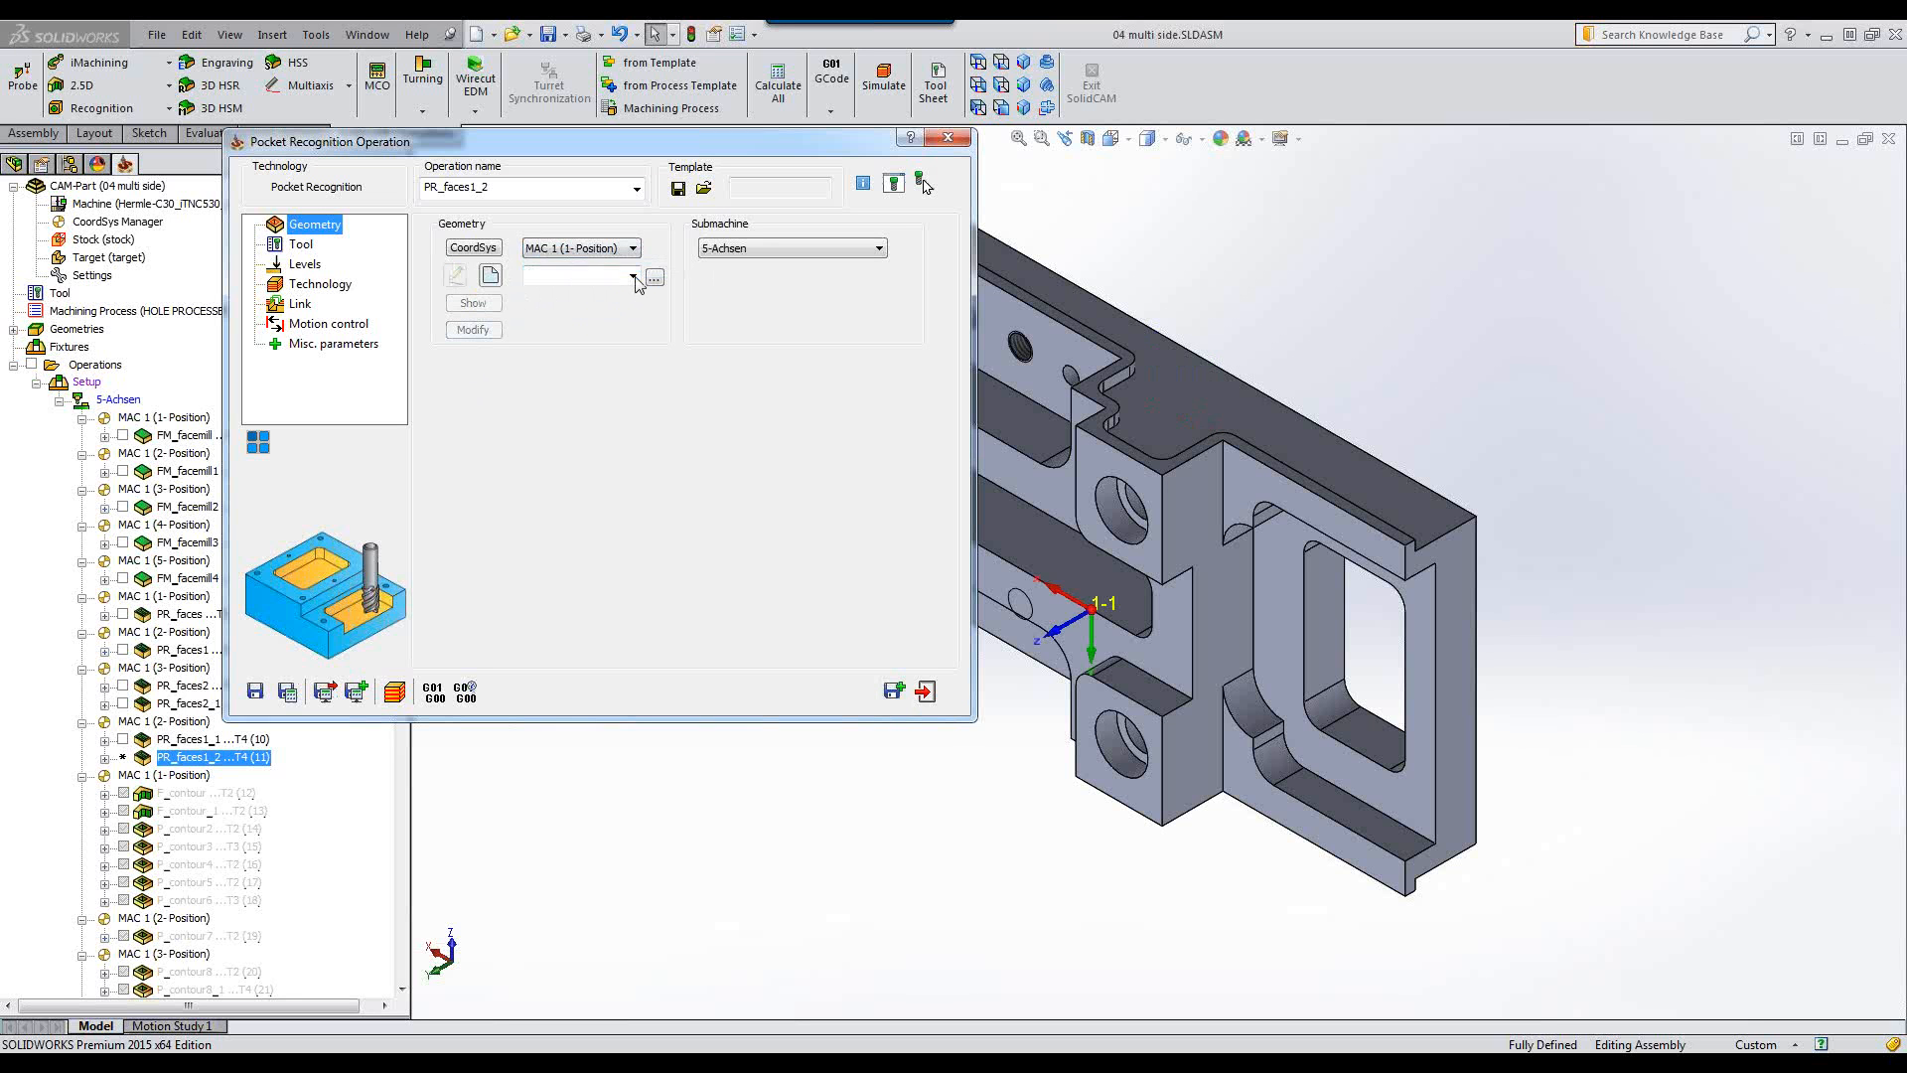
click(634, 278)
click(596, 290)
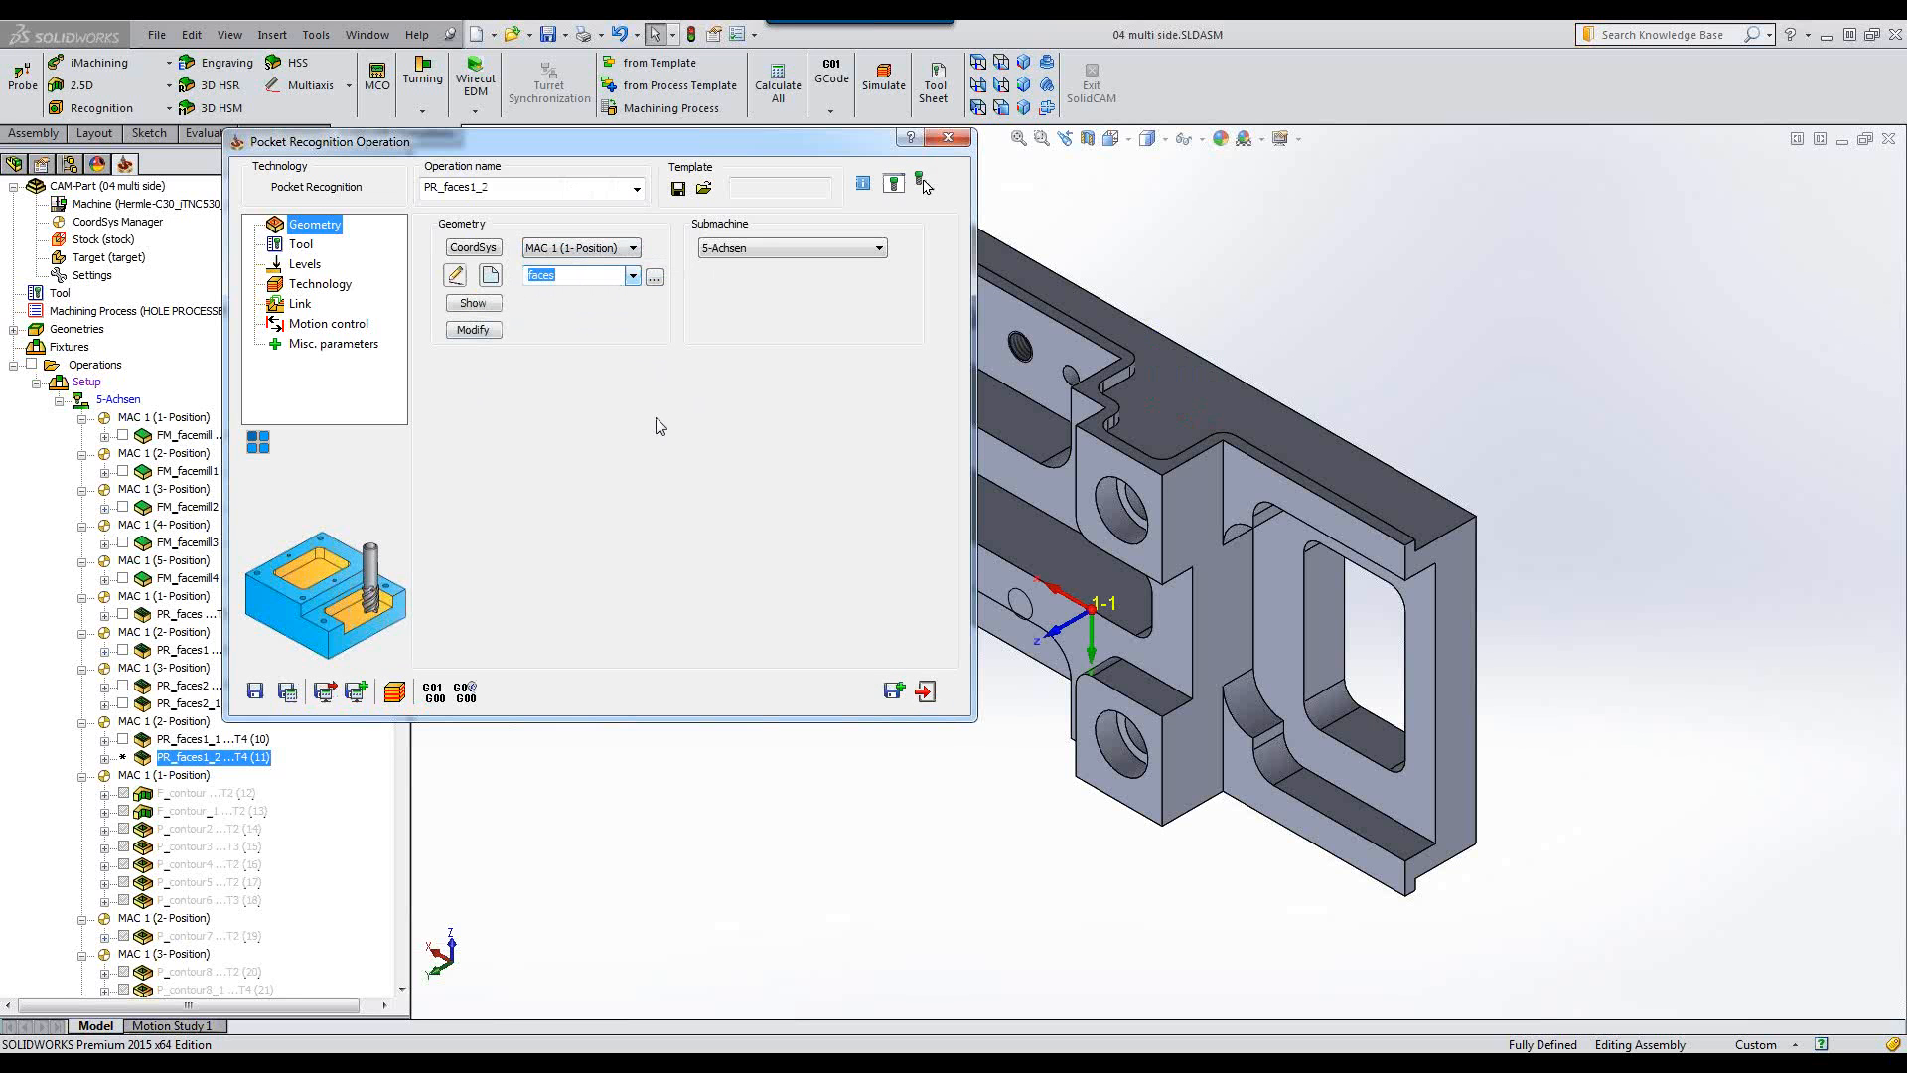
click(1023, 63)
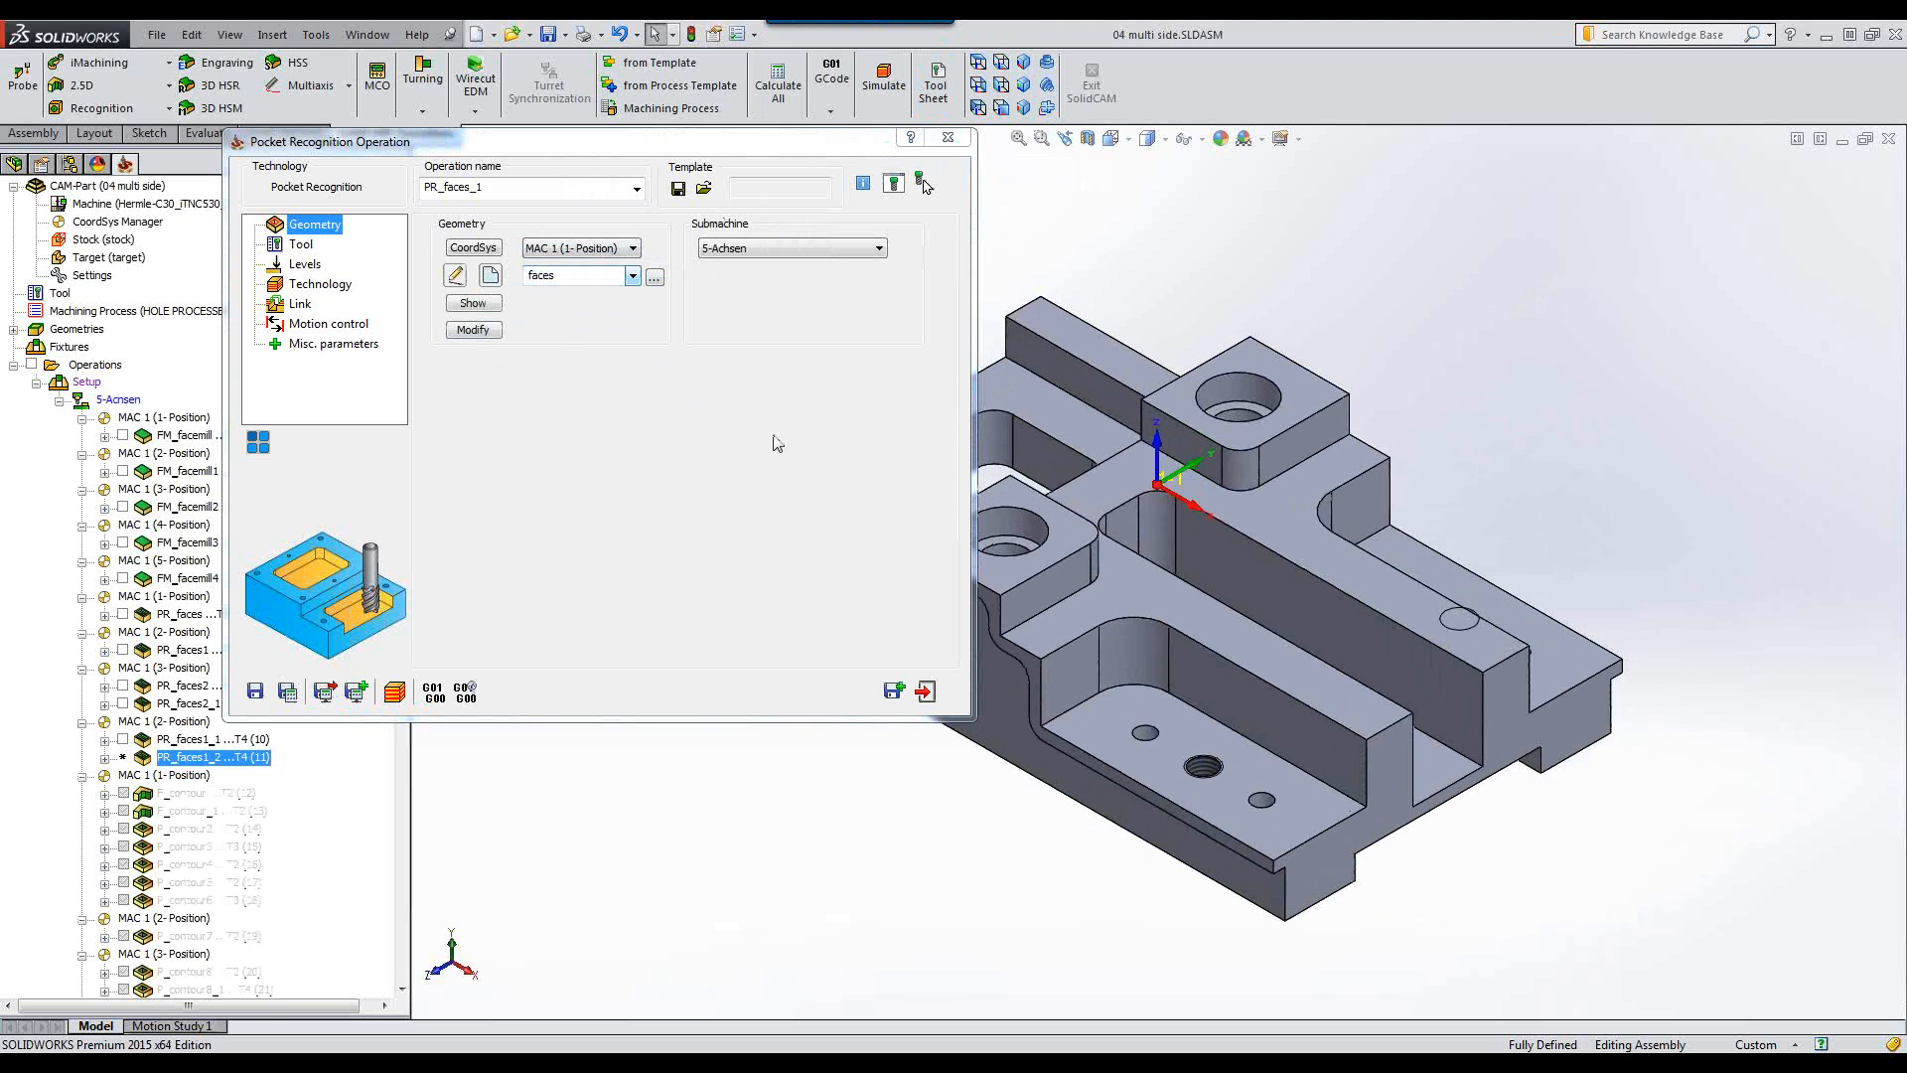
Assign tool 3, the 12 mm end mill, to the copied PR_faces_1 pocket recognition operation.
click(304, 247)
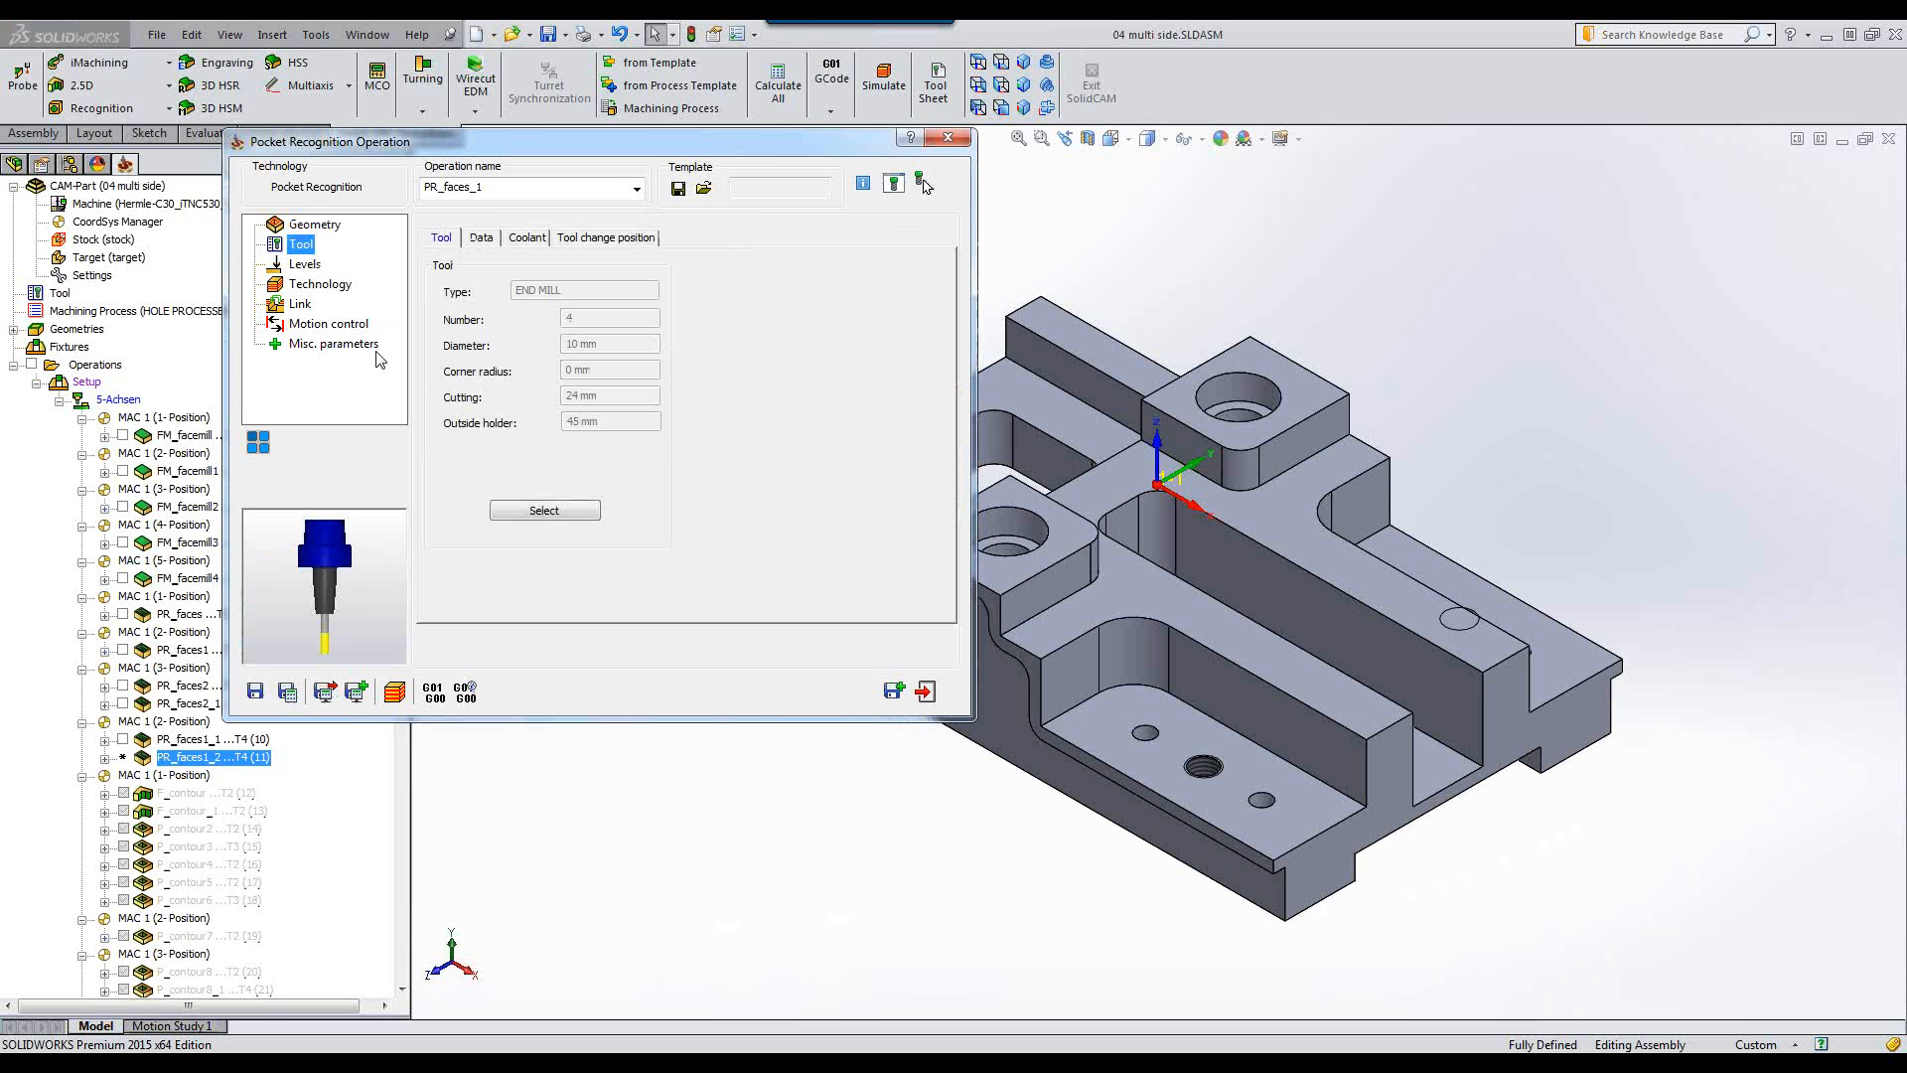
click(525, 511)
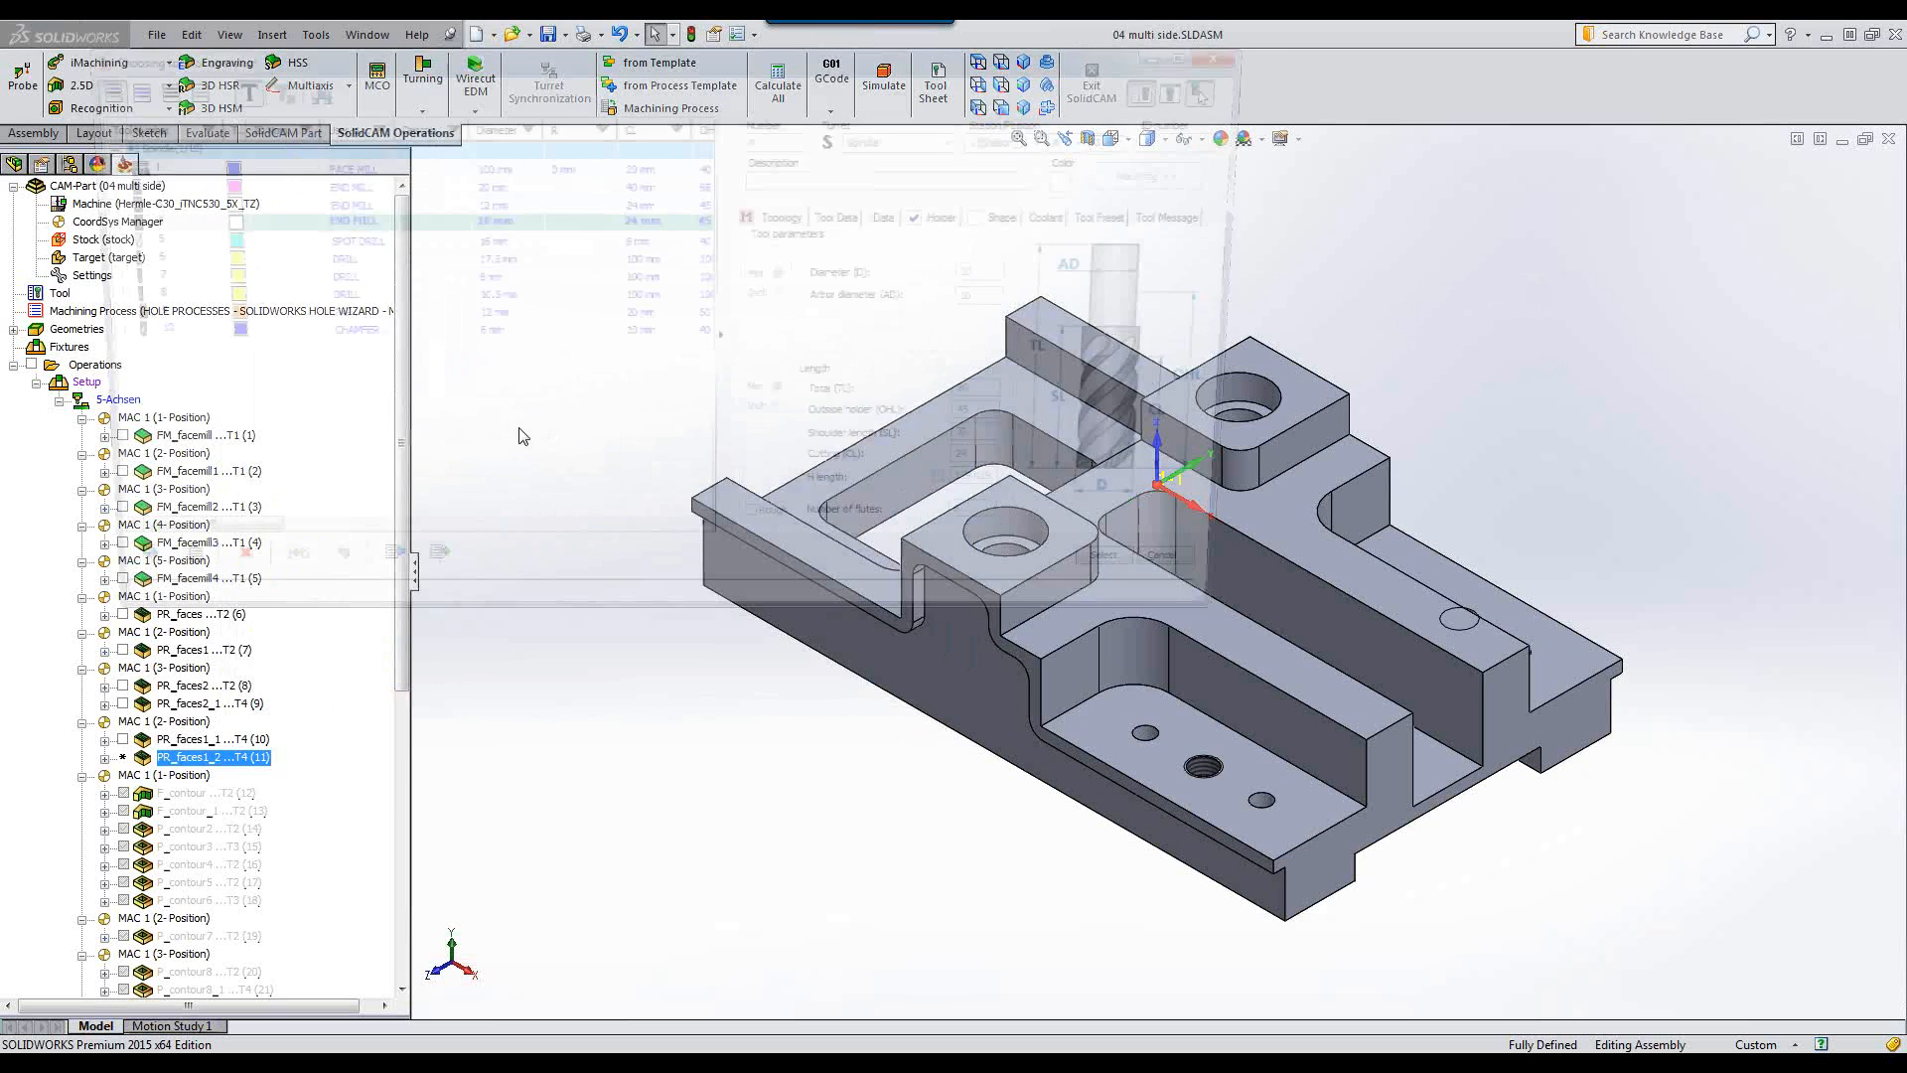
click(399, 202)
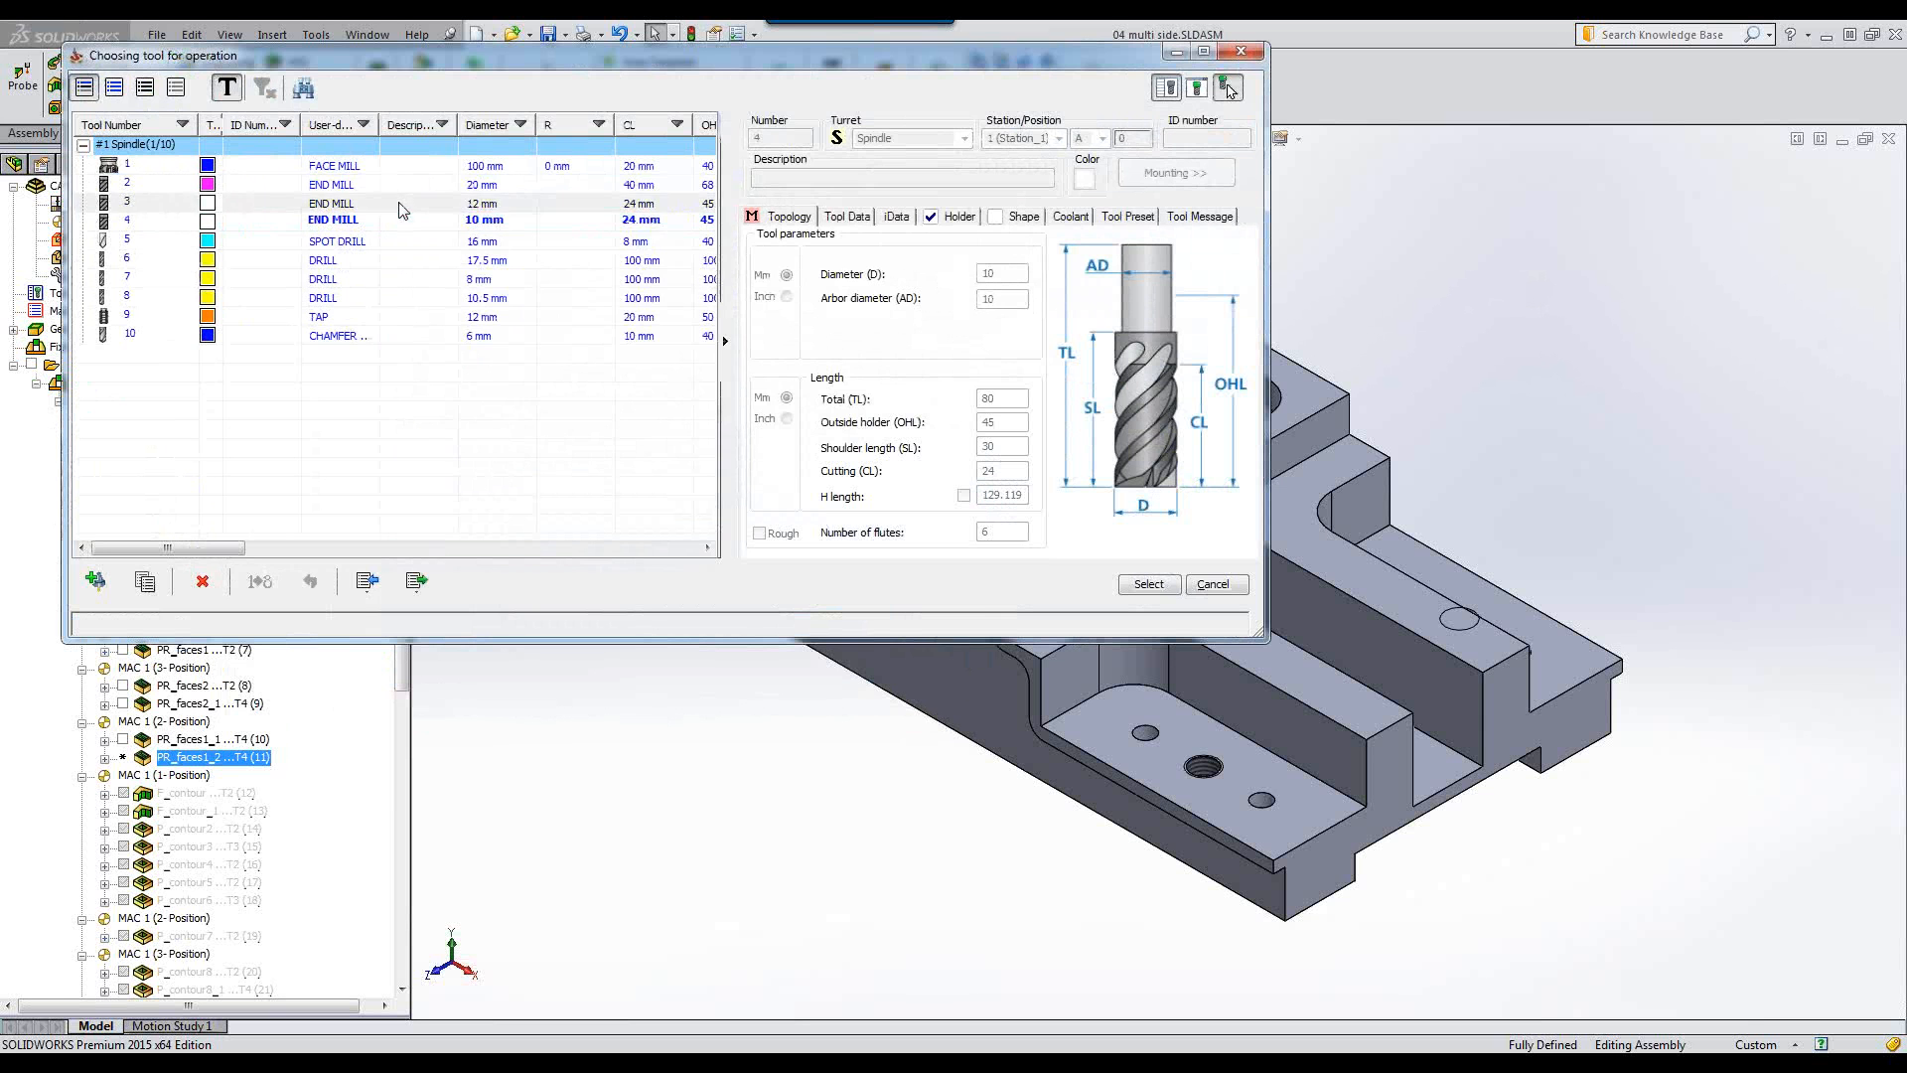
click(1149, 585)
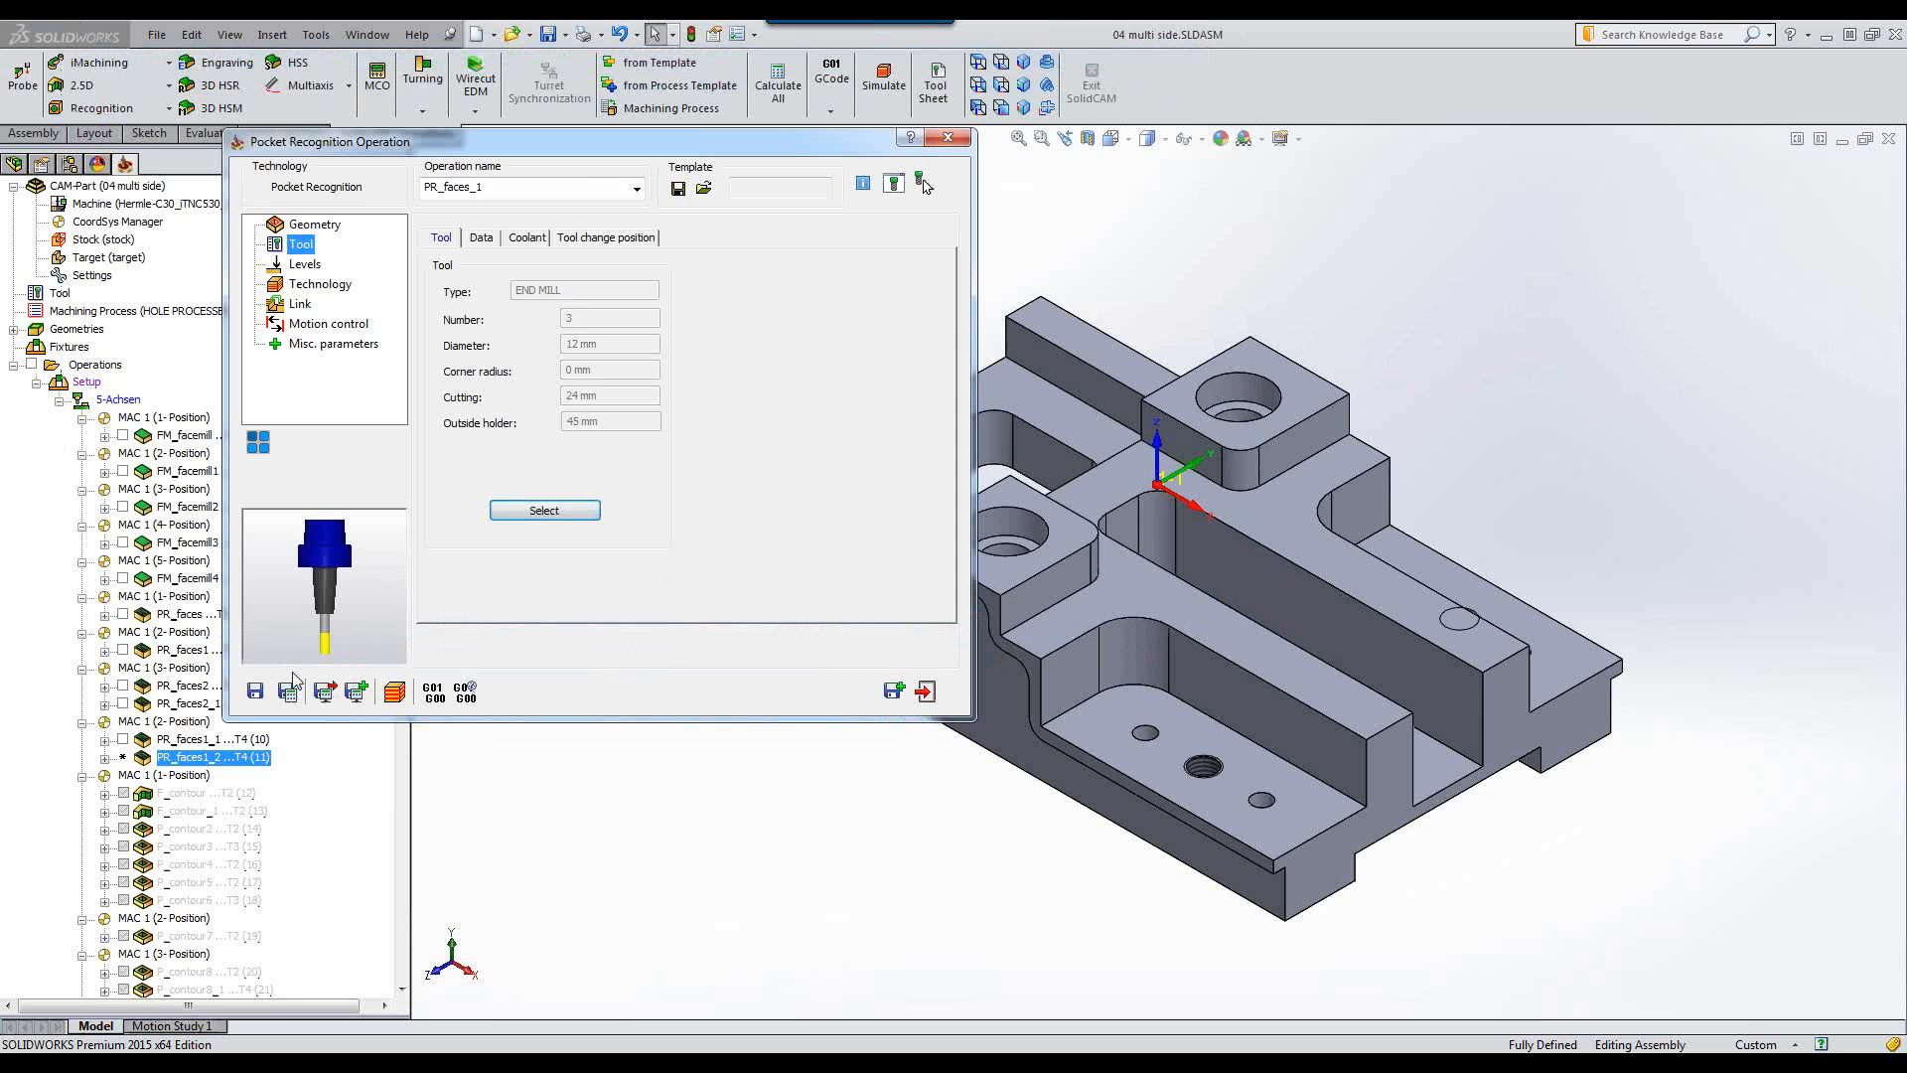
Save and calculate the PR_faces_1 rest operation, simulate it on the model and in SolidVerify, and close the operation.
click(924, 185)
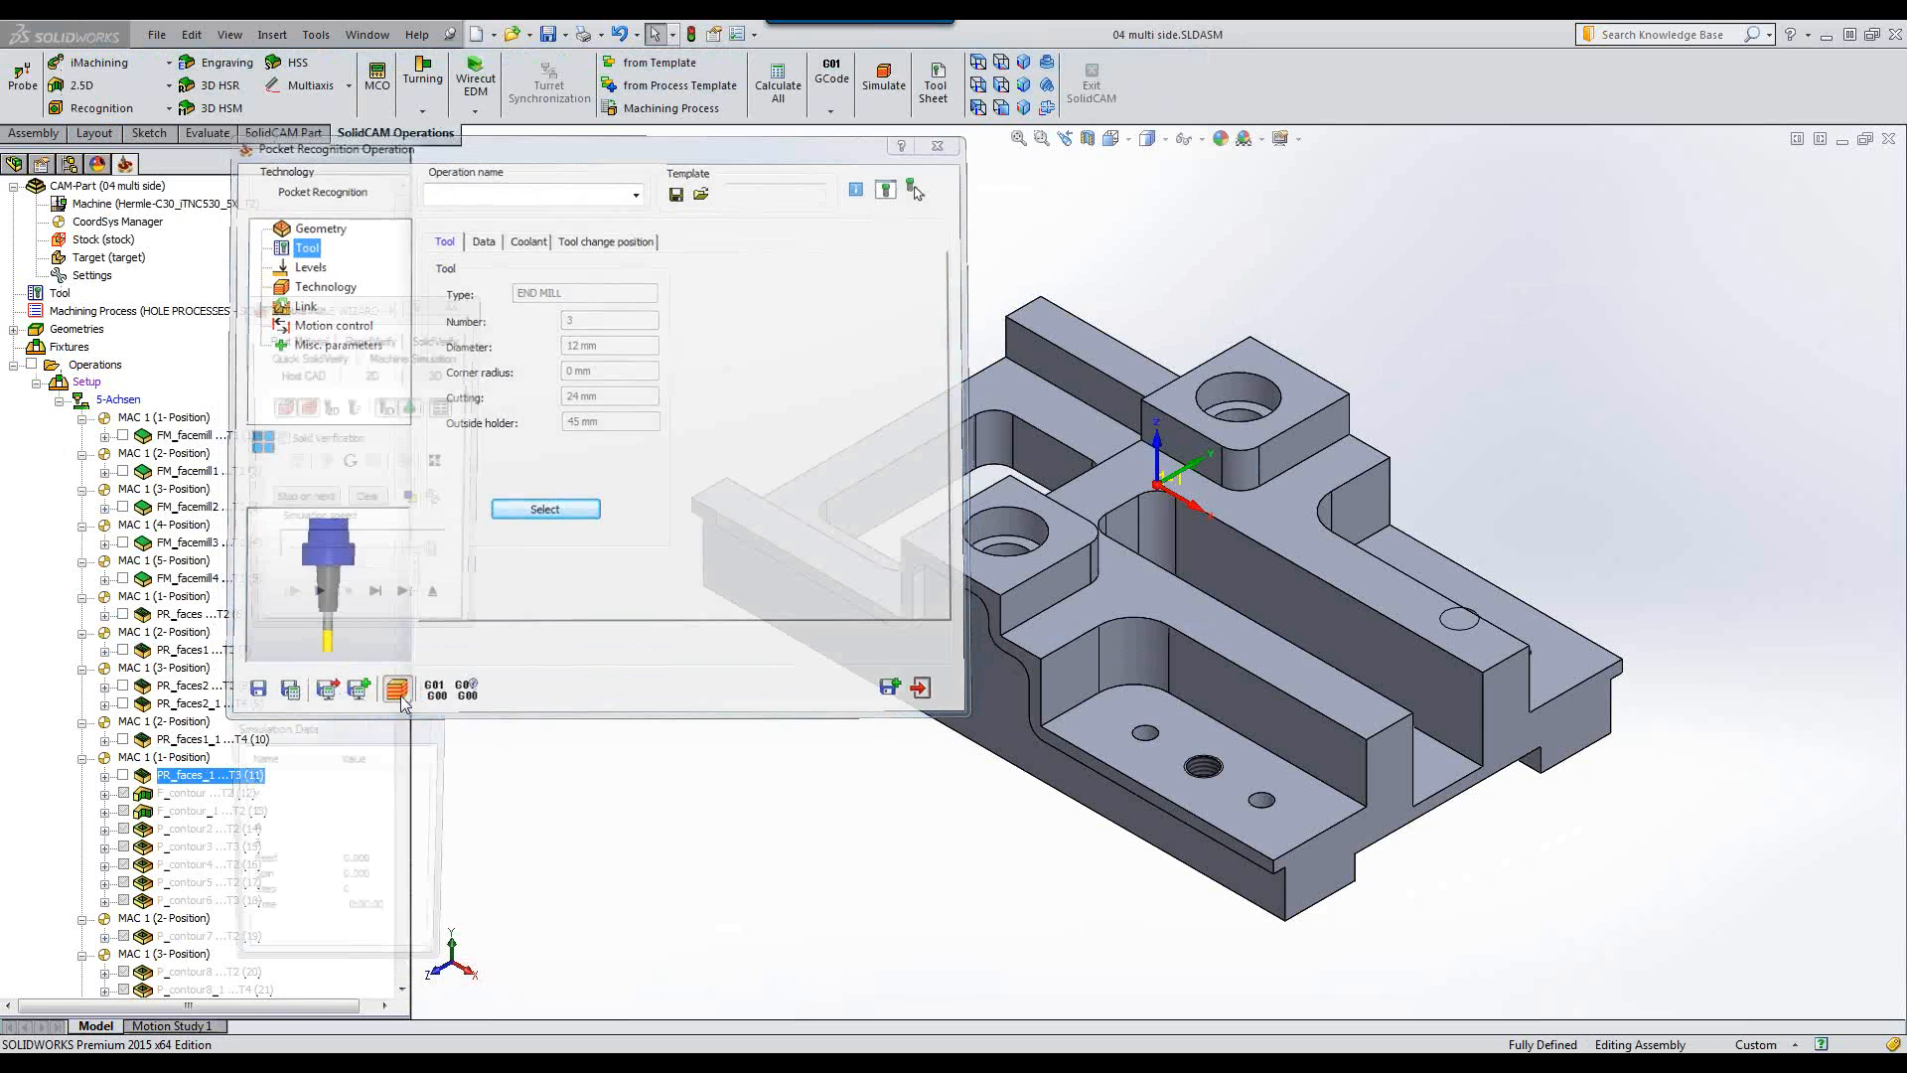
click(314, 608)
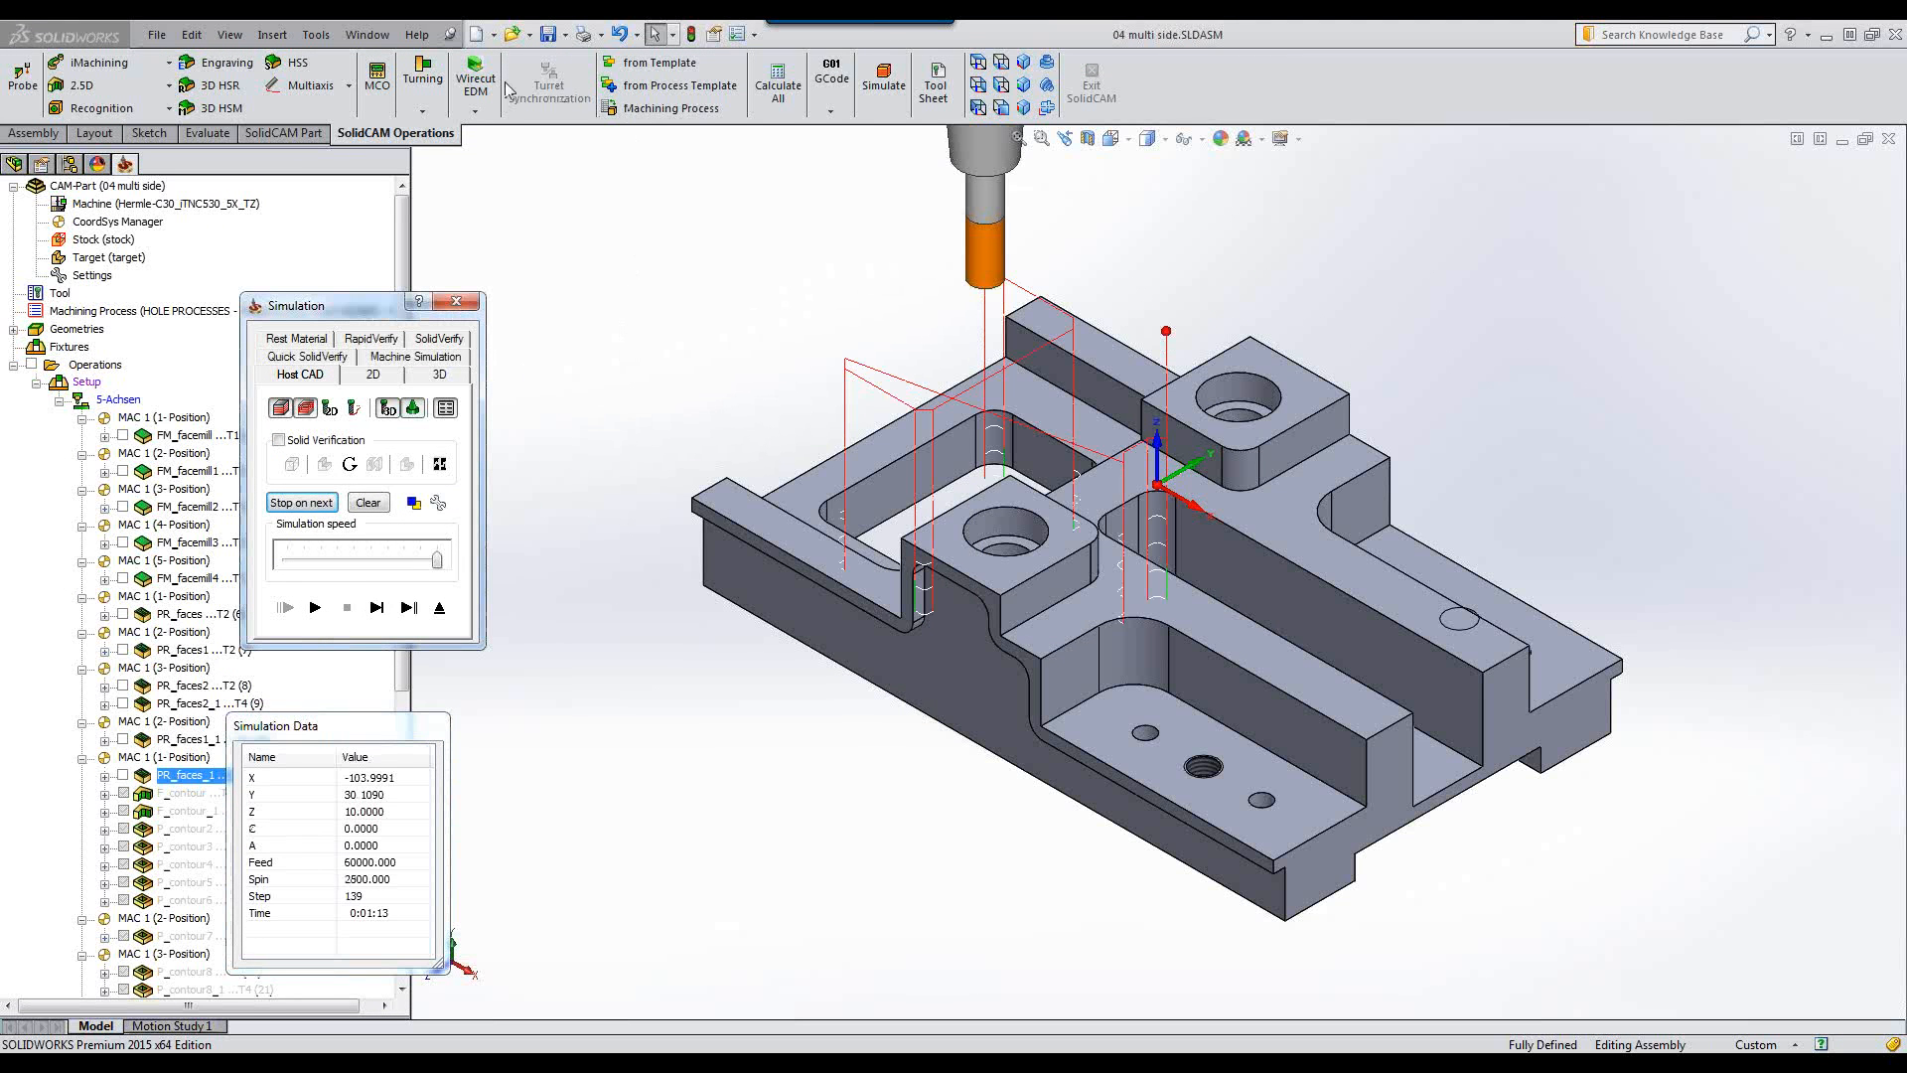
click(423, 338)
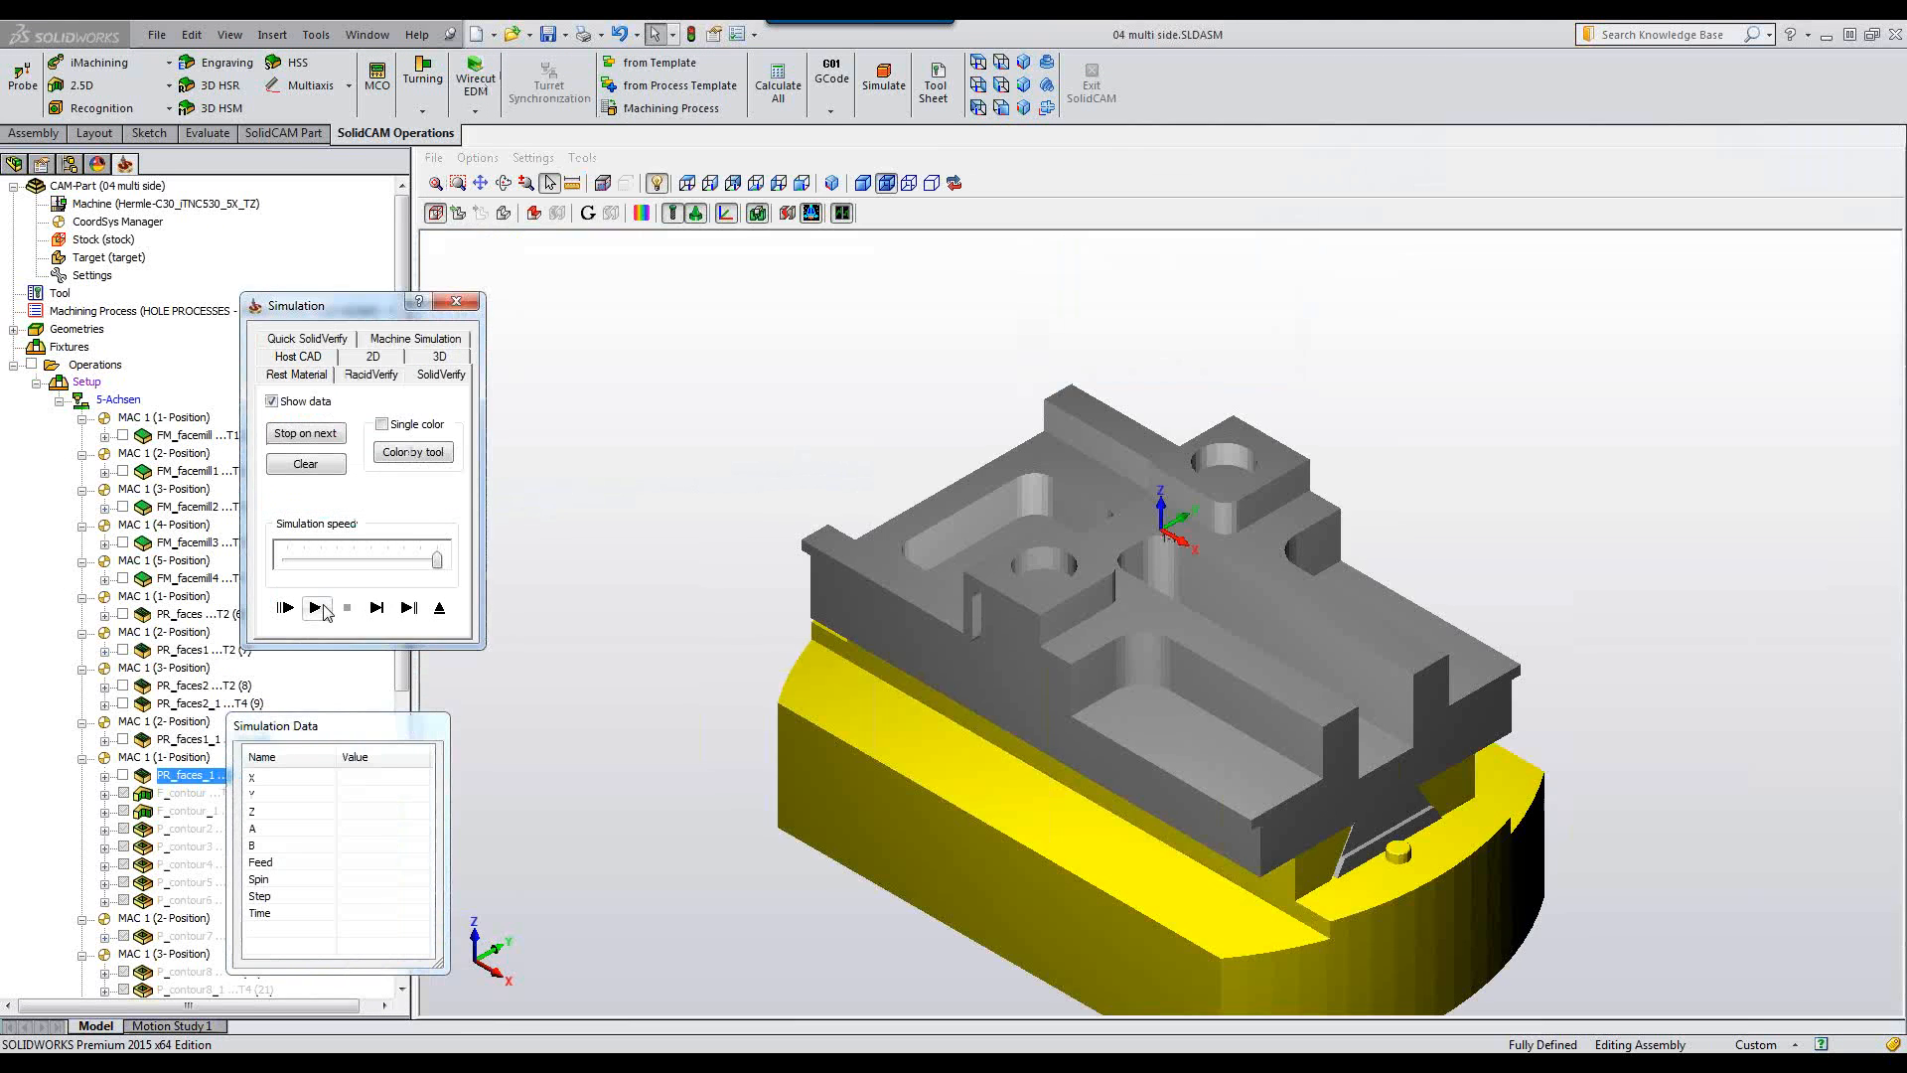
click(316, 608)
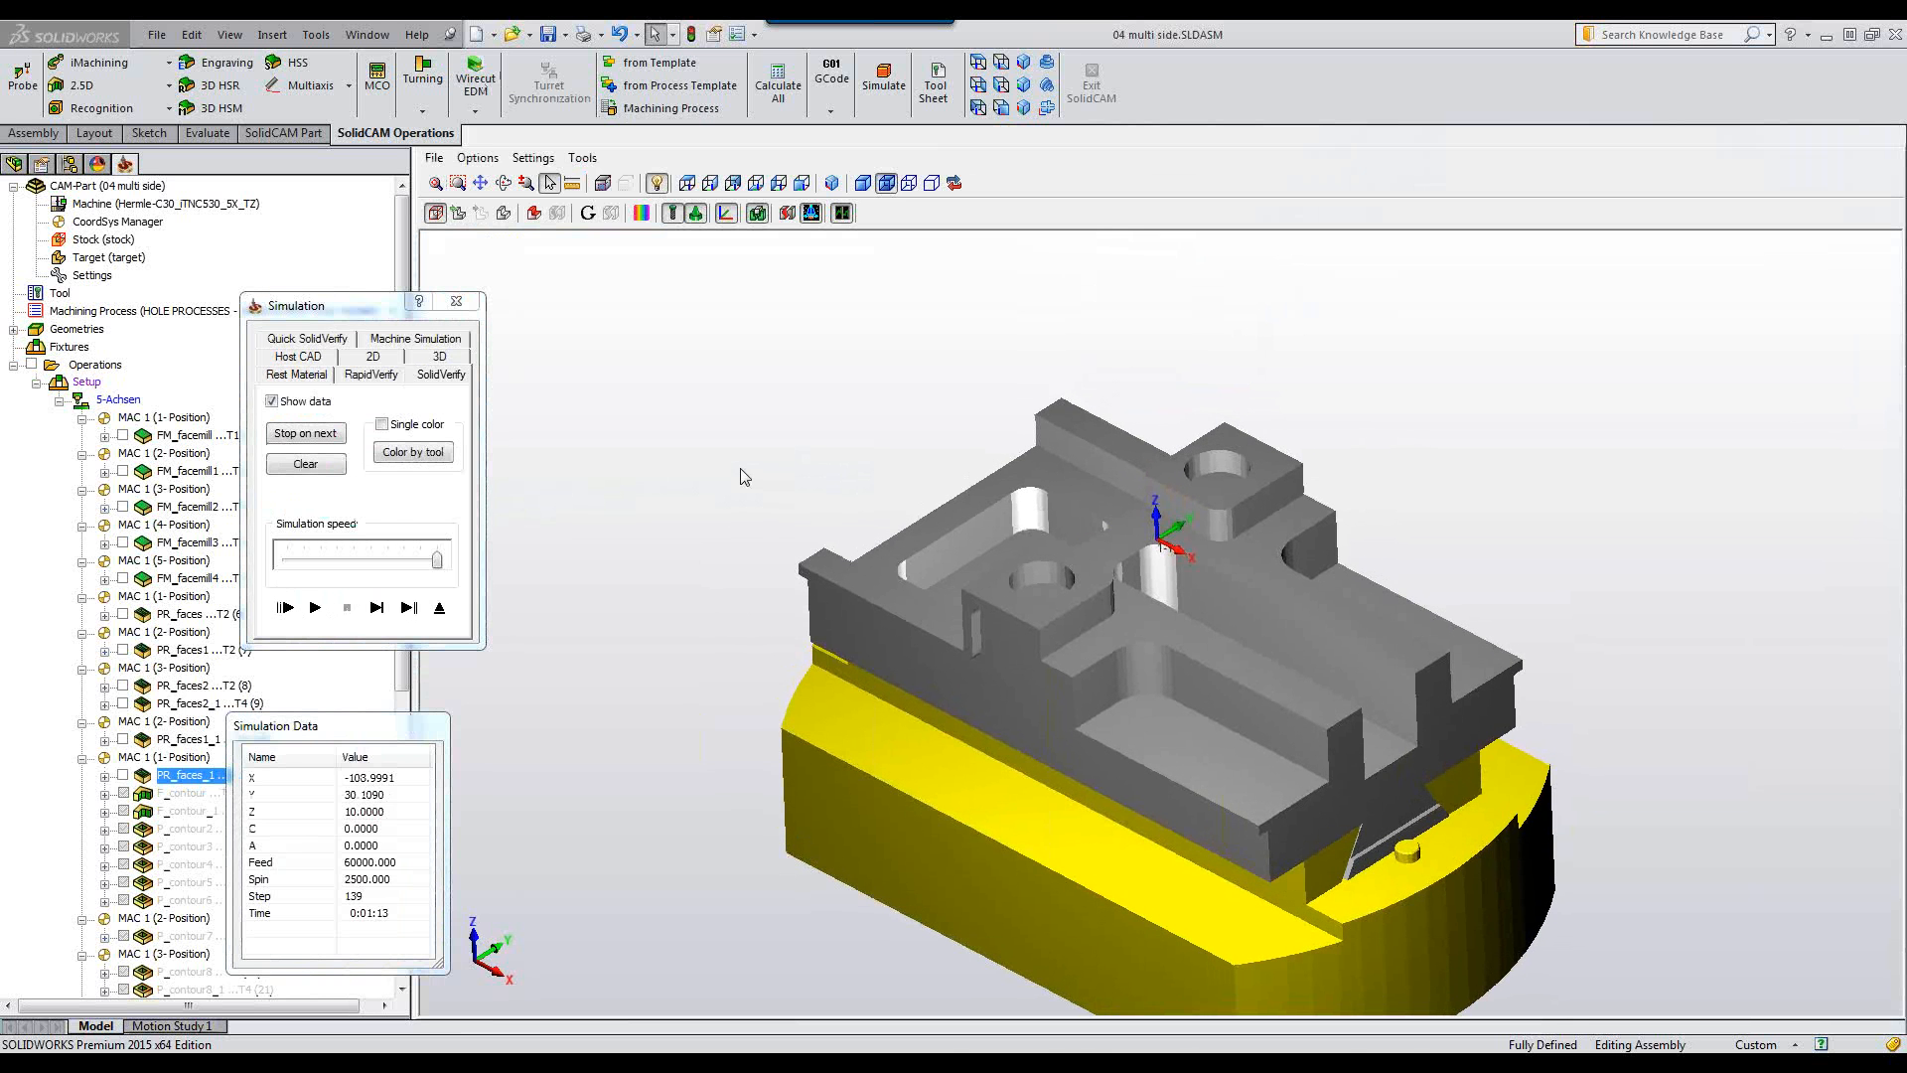
click(439, 608)
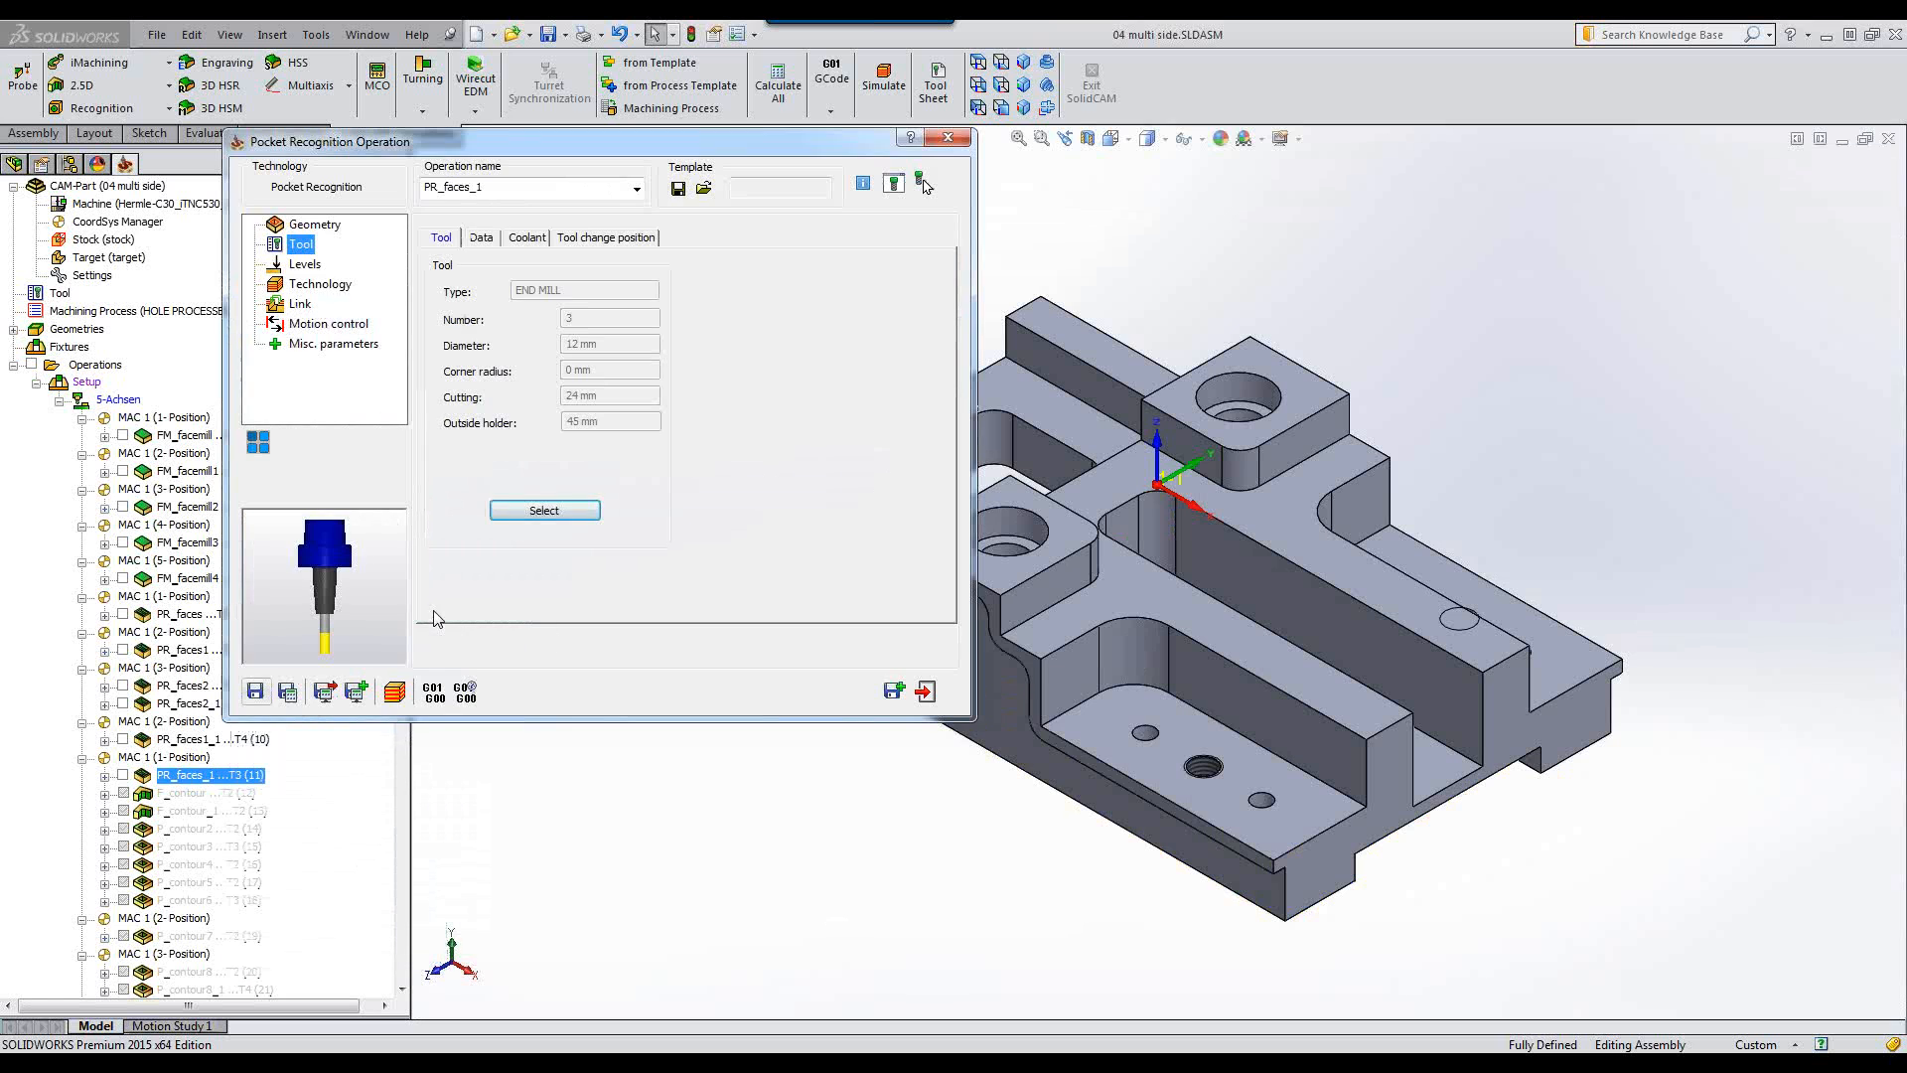
click(924, 689)
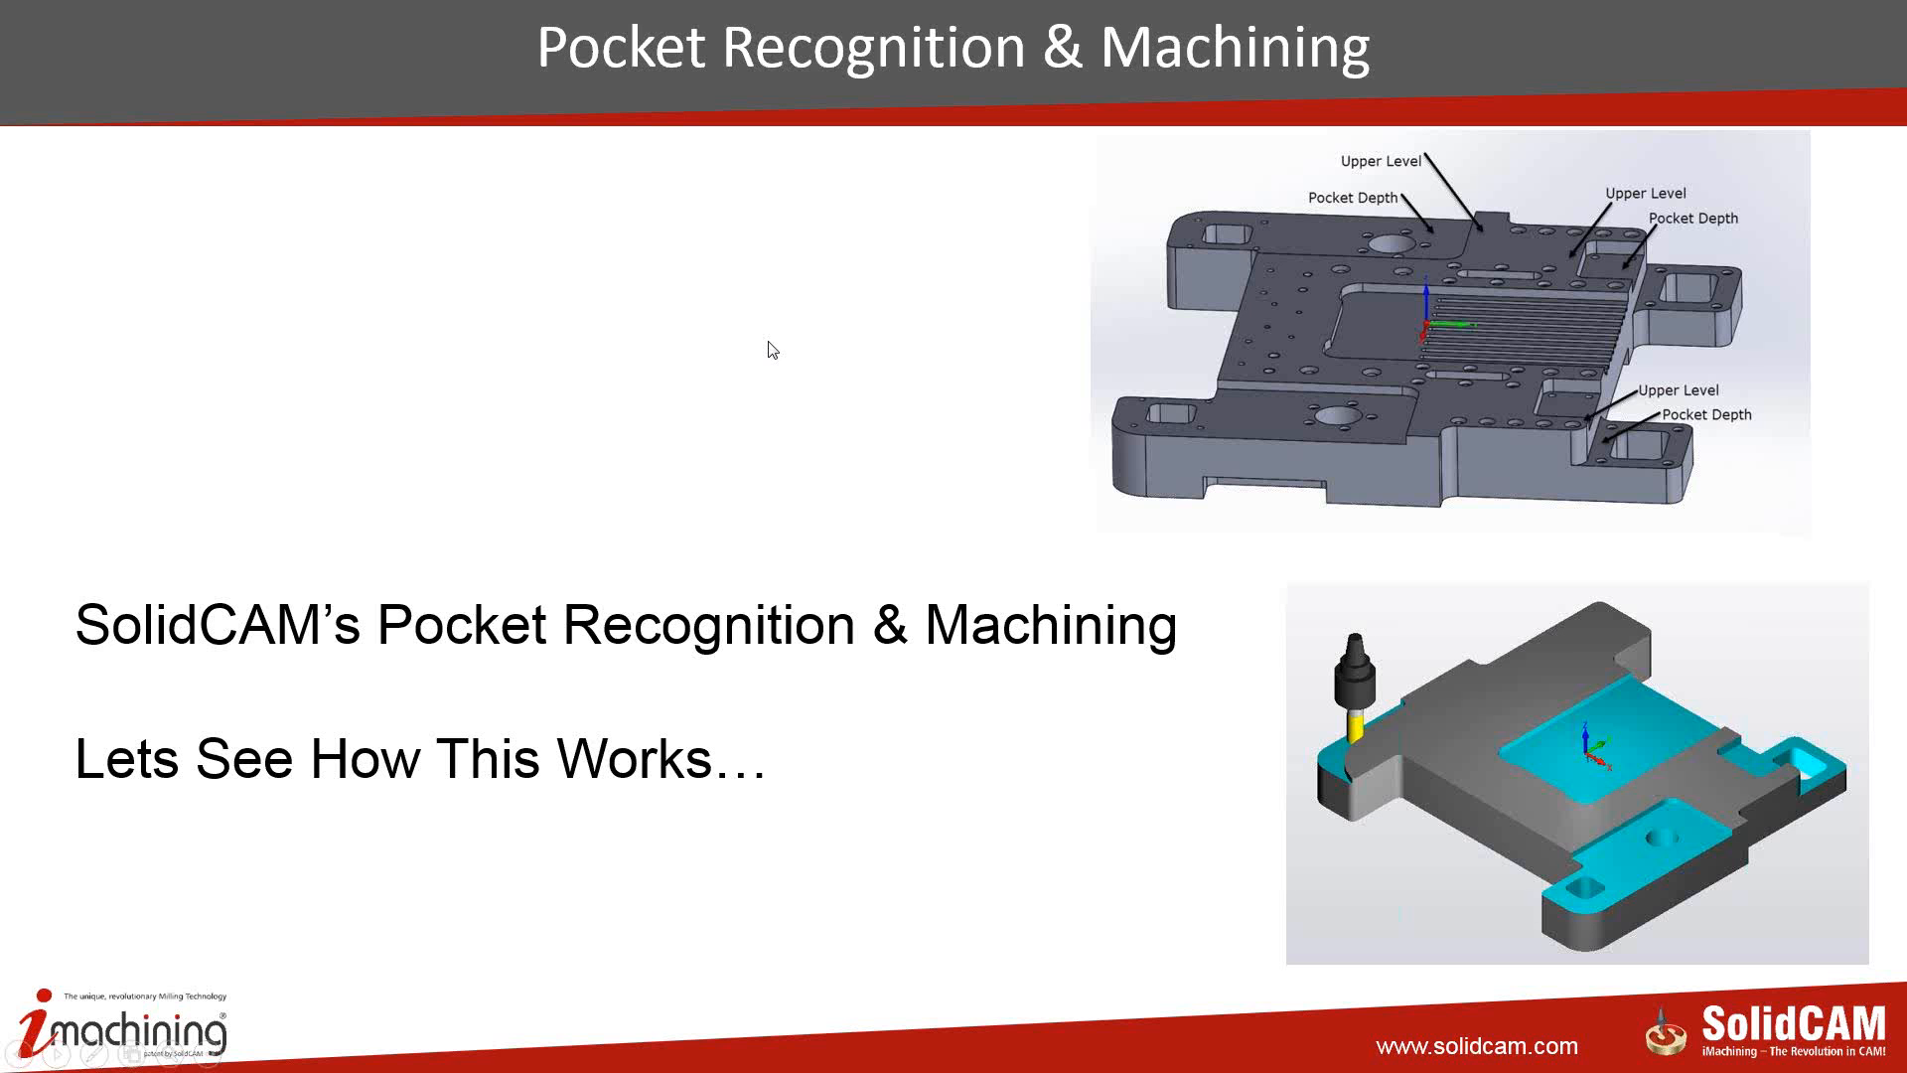
click(771, 346)
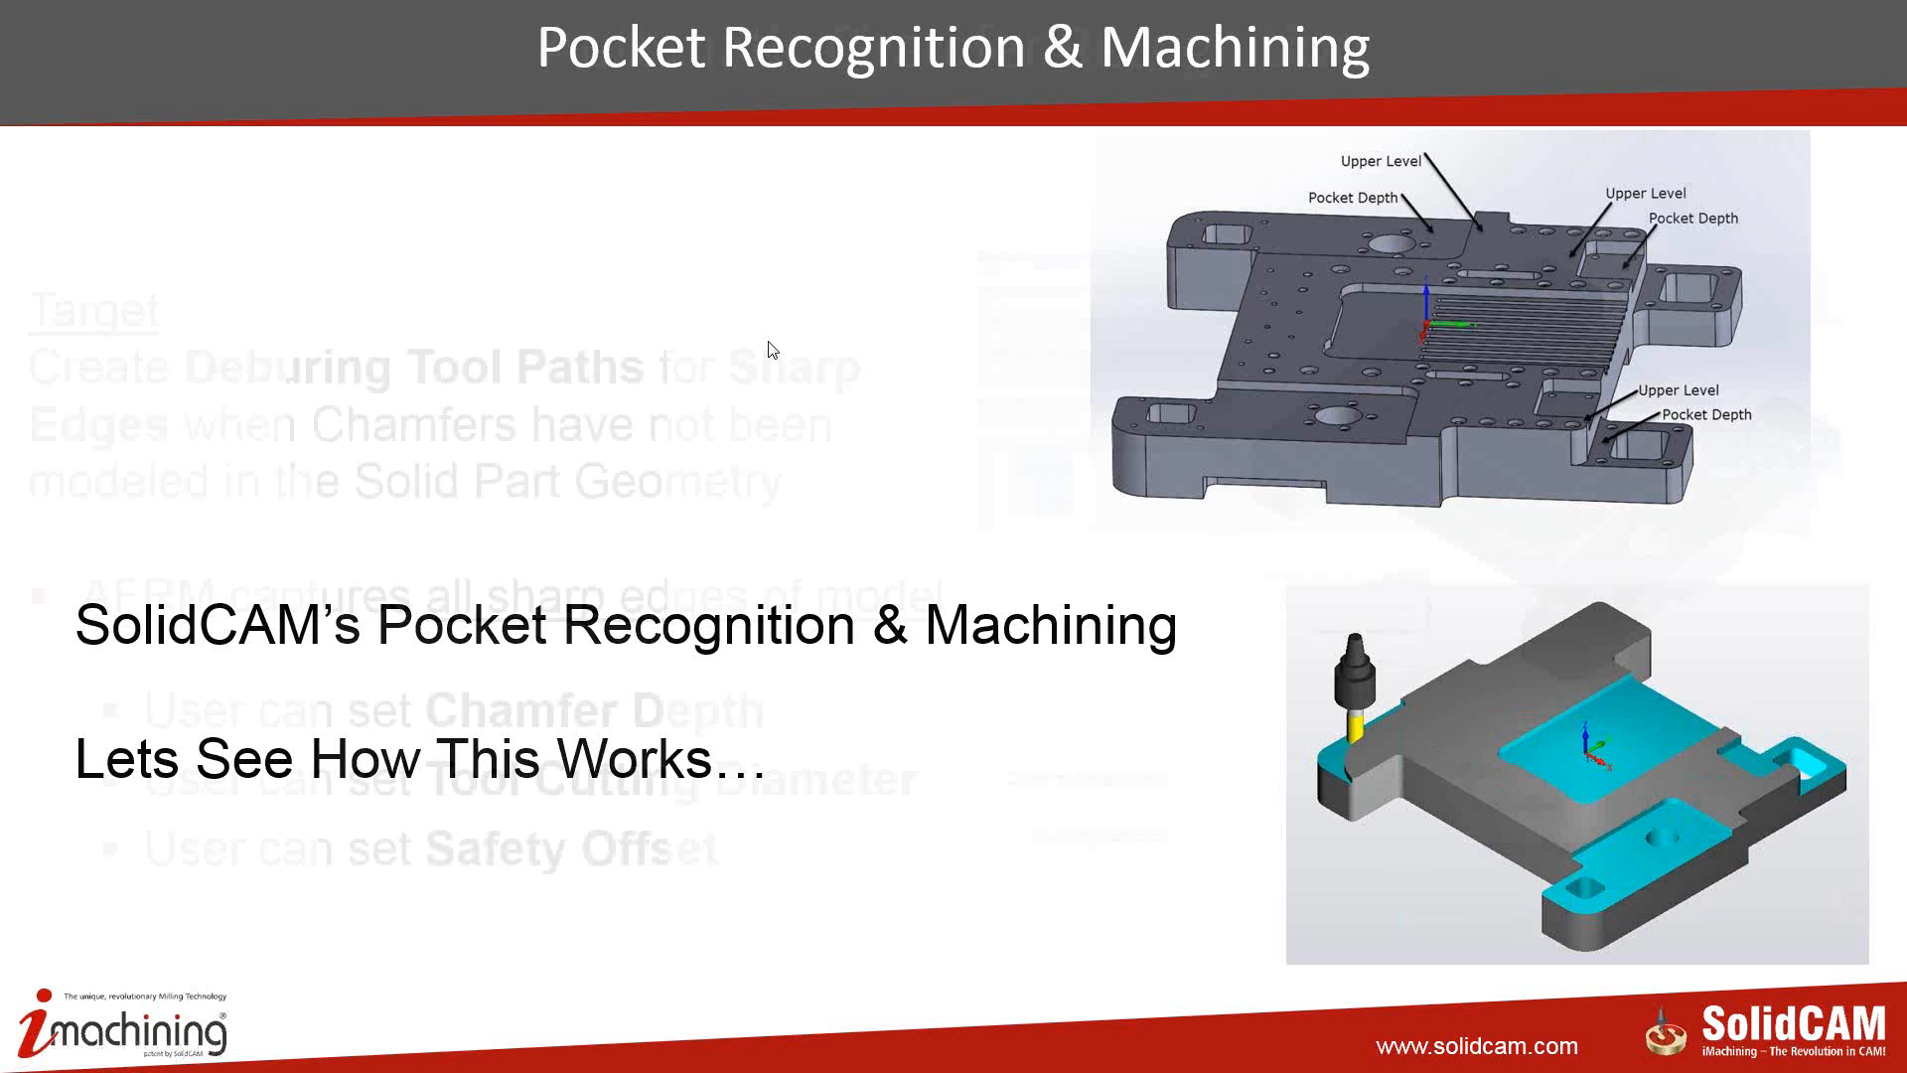
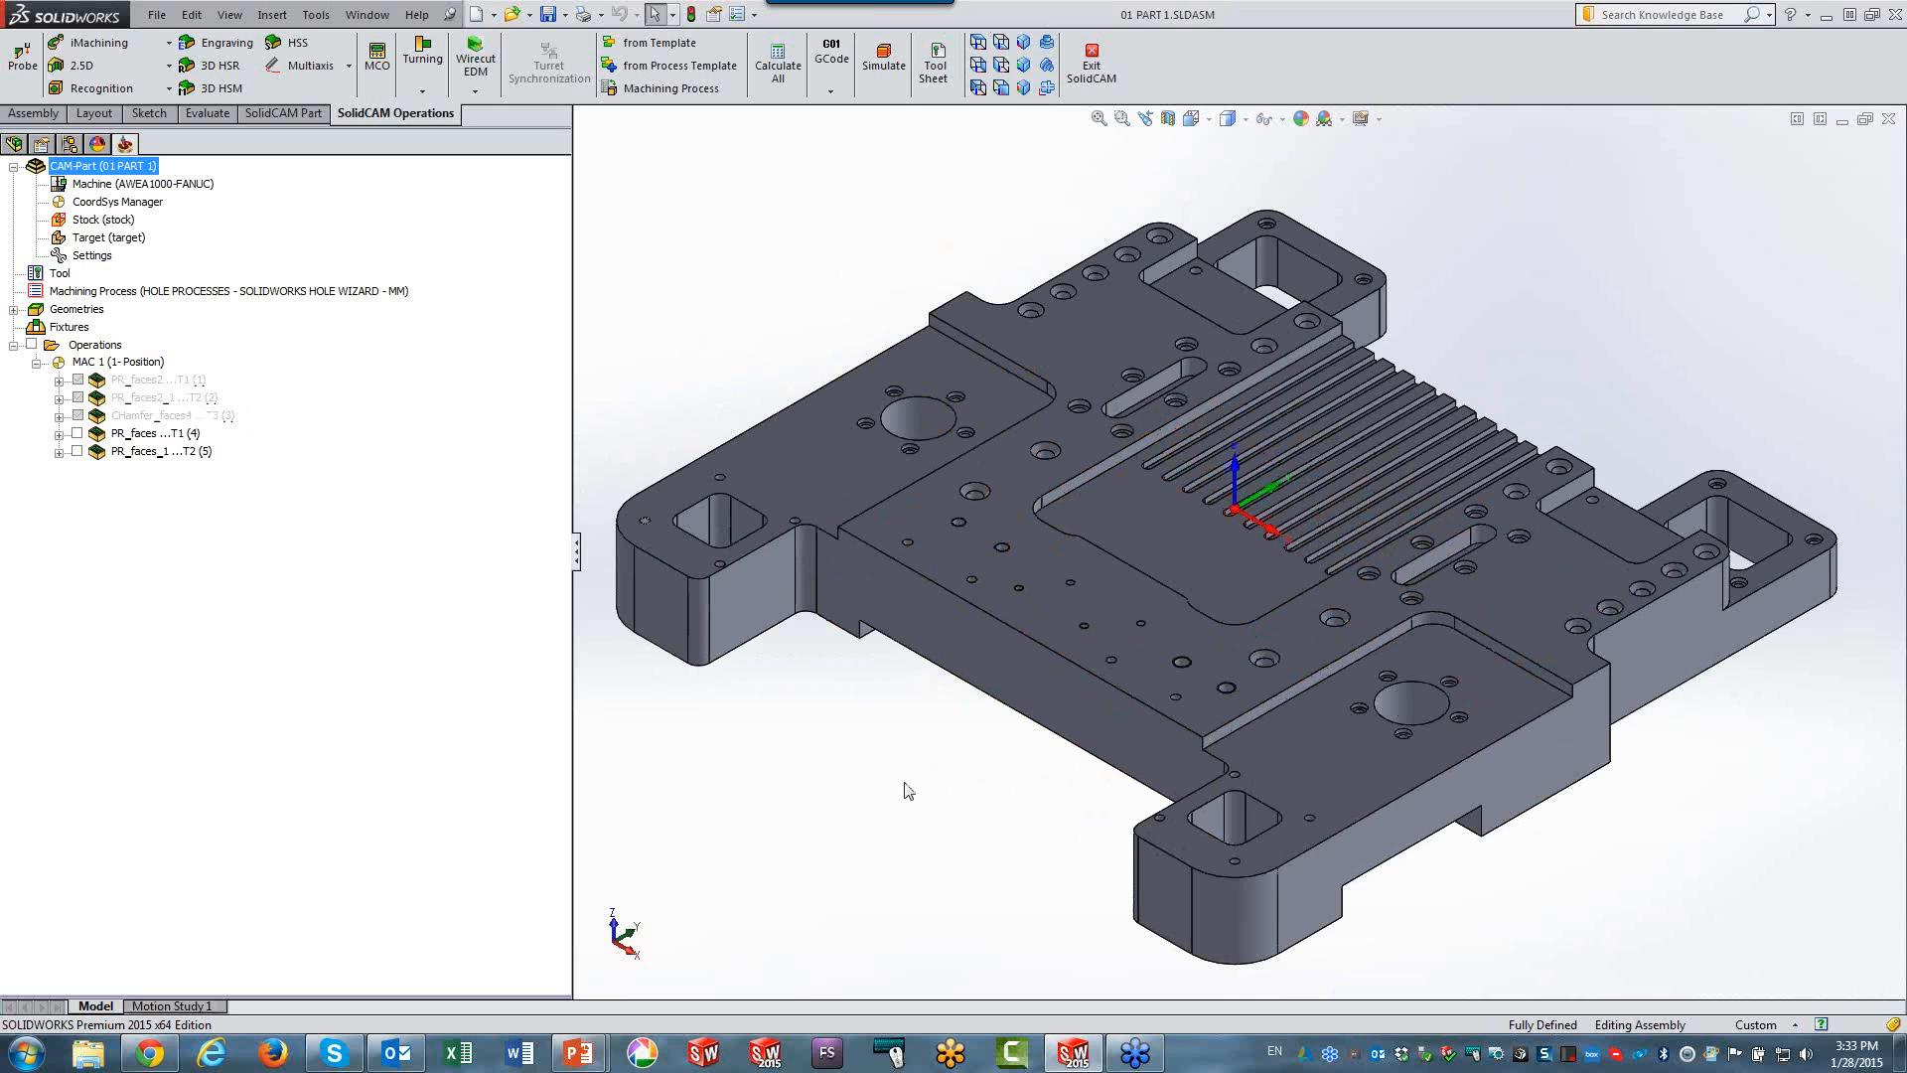
Add a Chamfer Recognition operation with a new face geometry, filtering circular pockets at minimum diameter 20 and picking the plate's solid body.
click(132, 92)
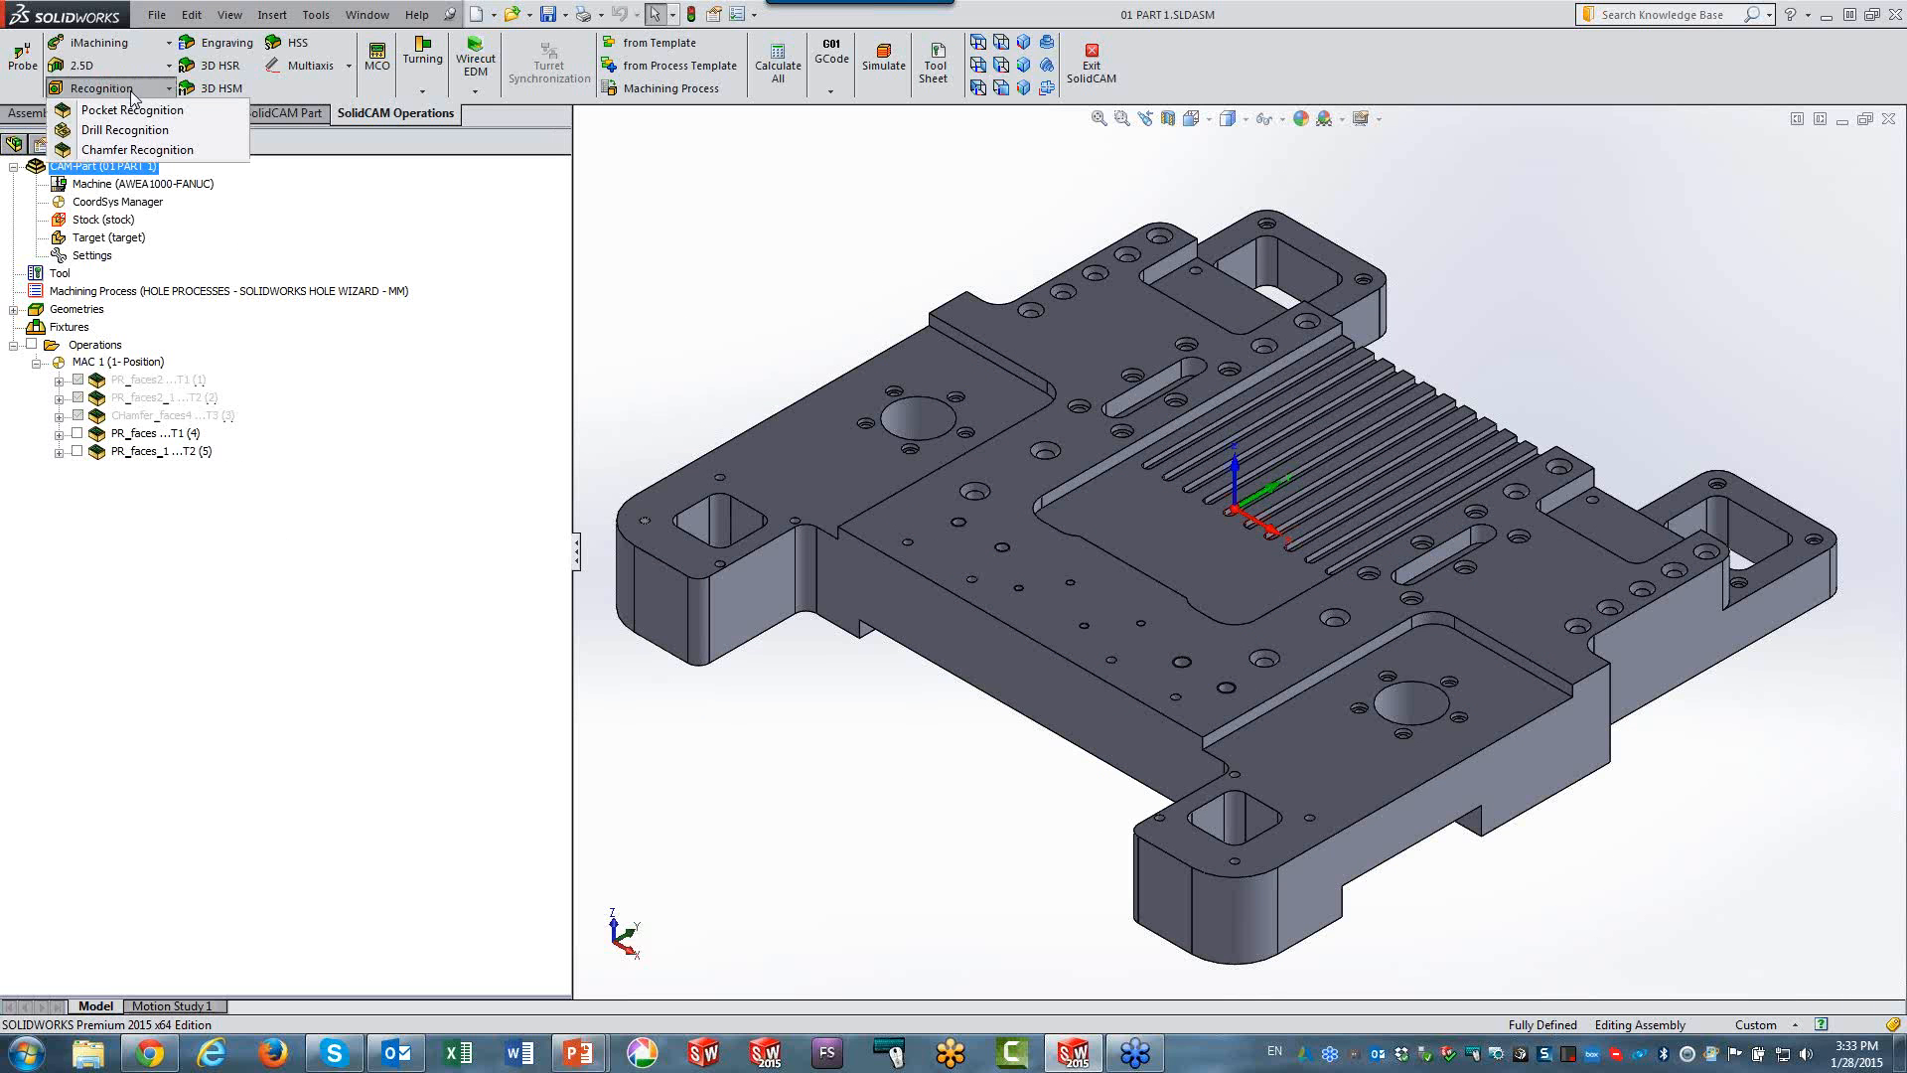
click(111, 149)
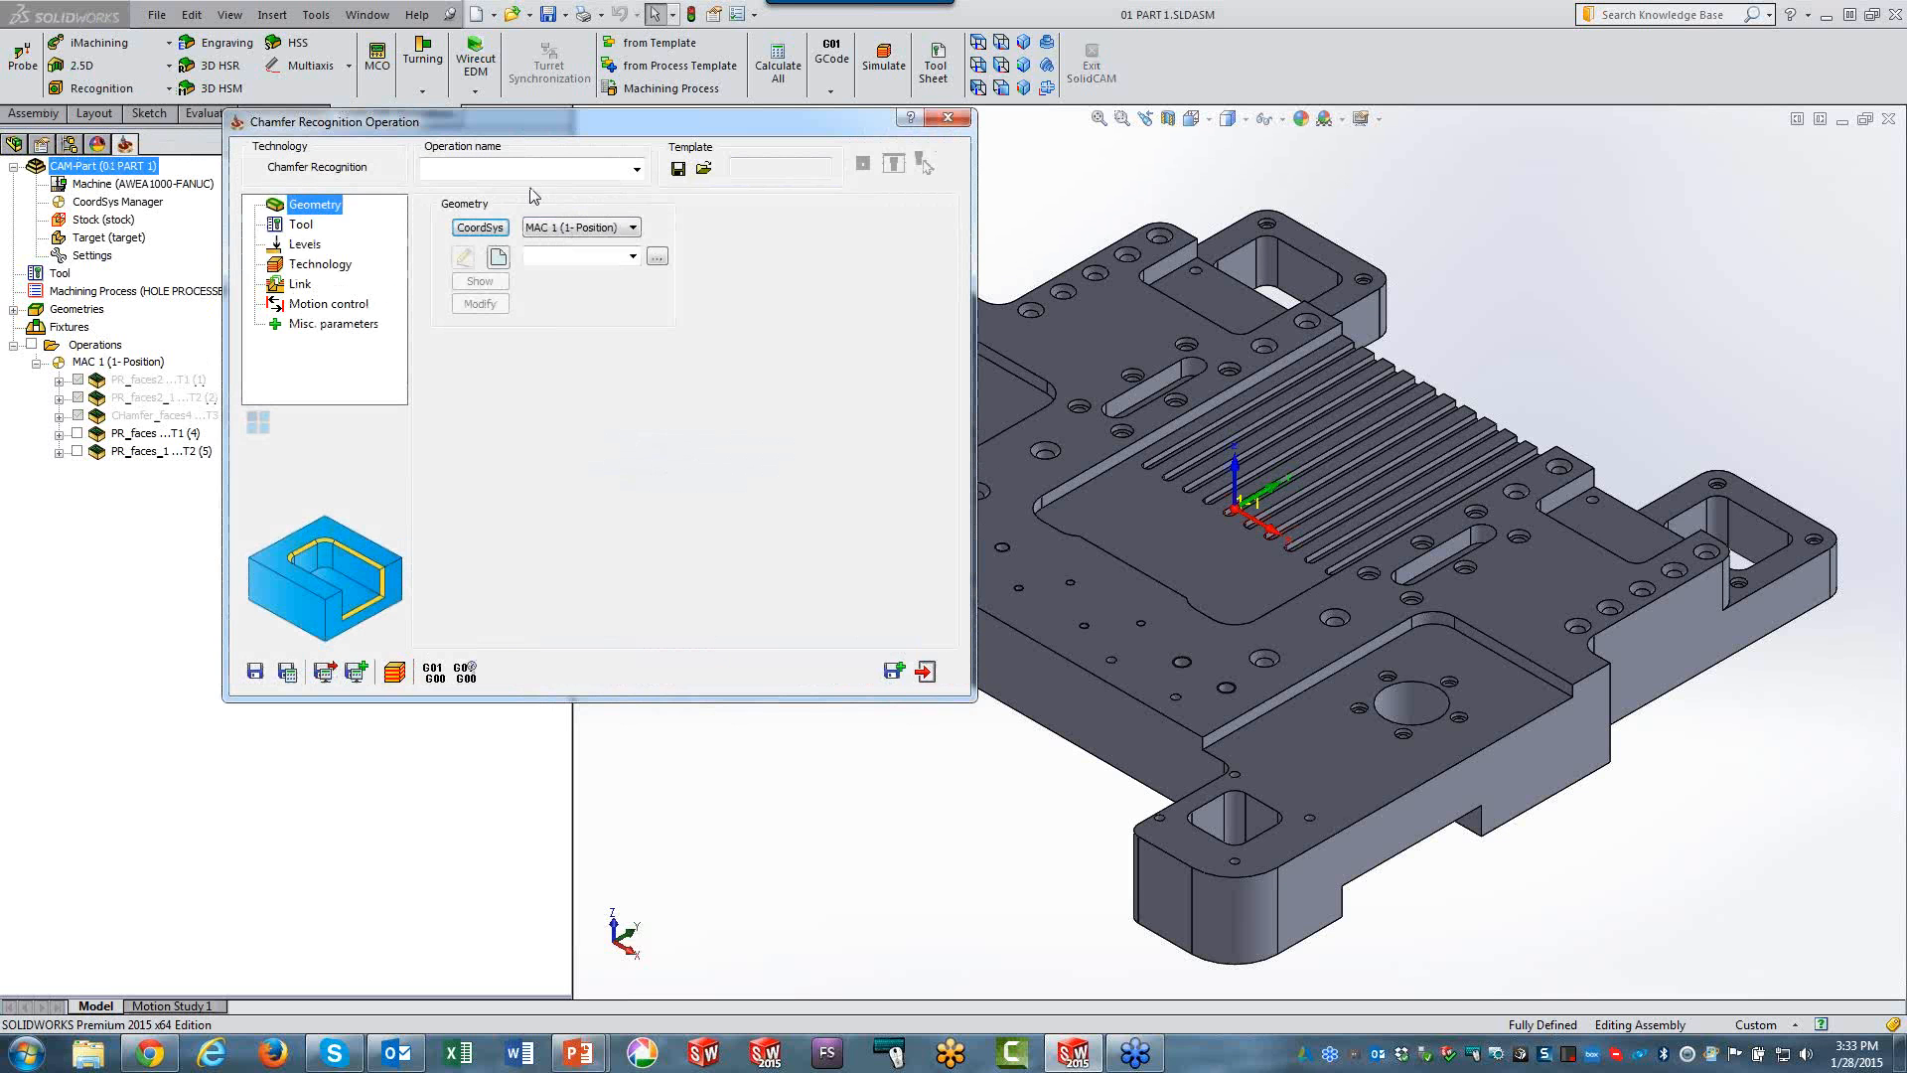
click(498, 259)
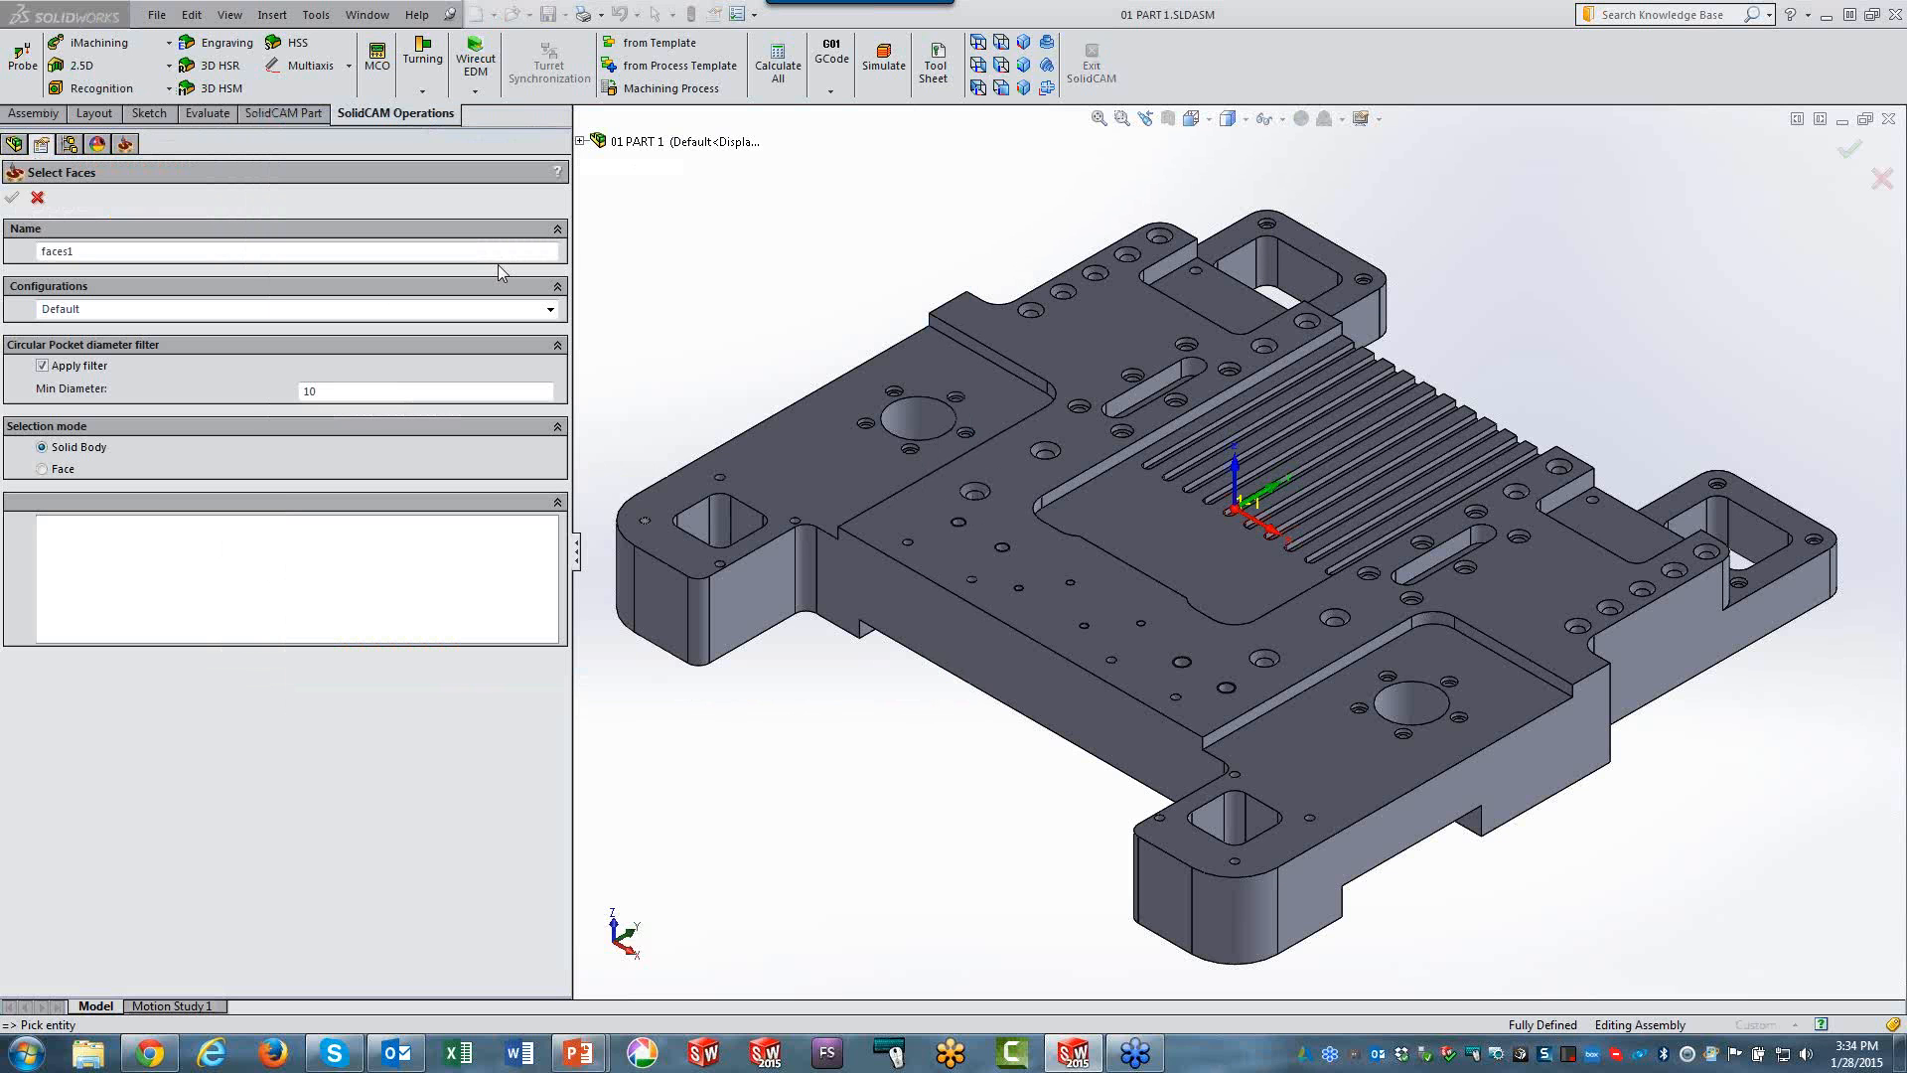
click(389, 390)
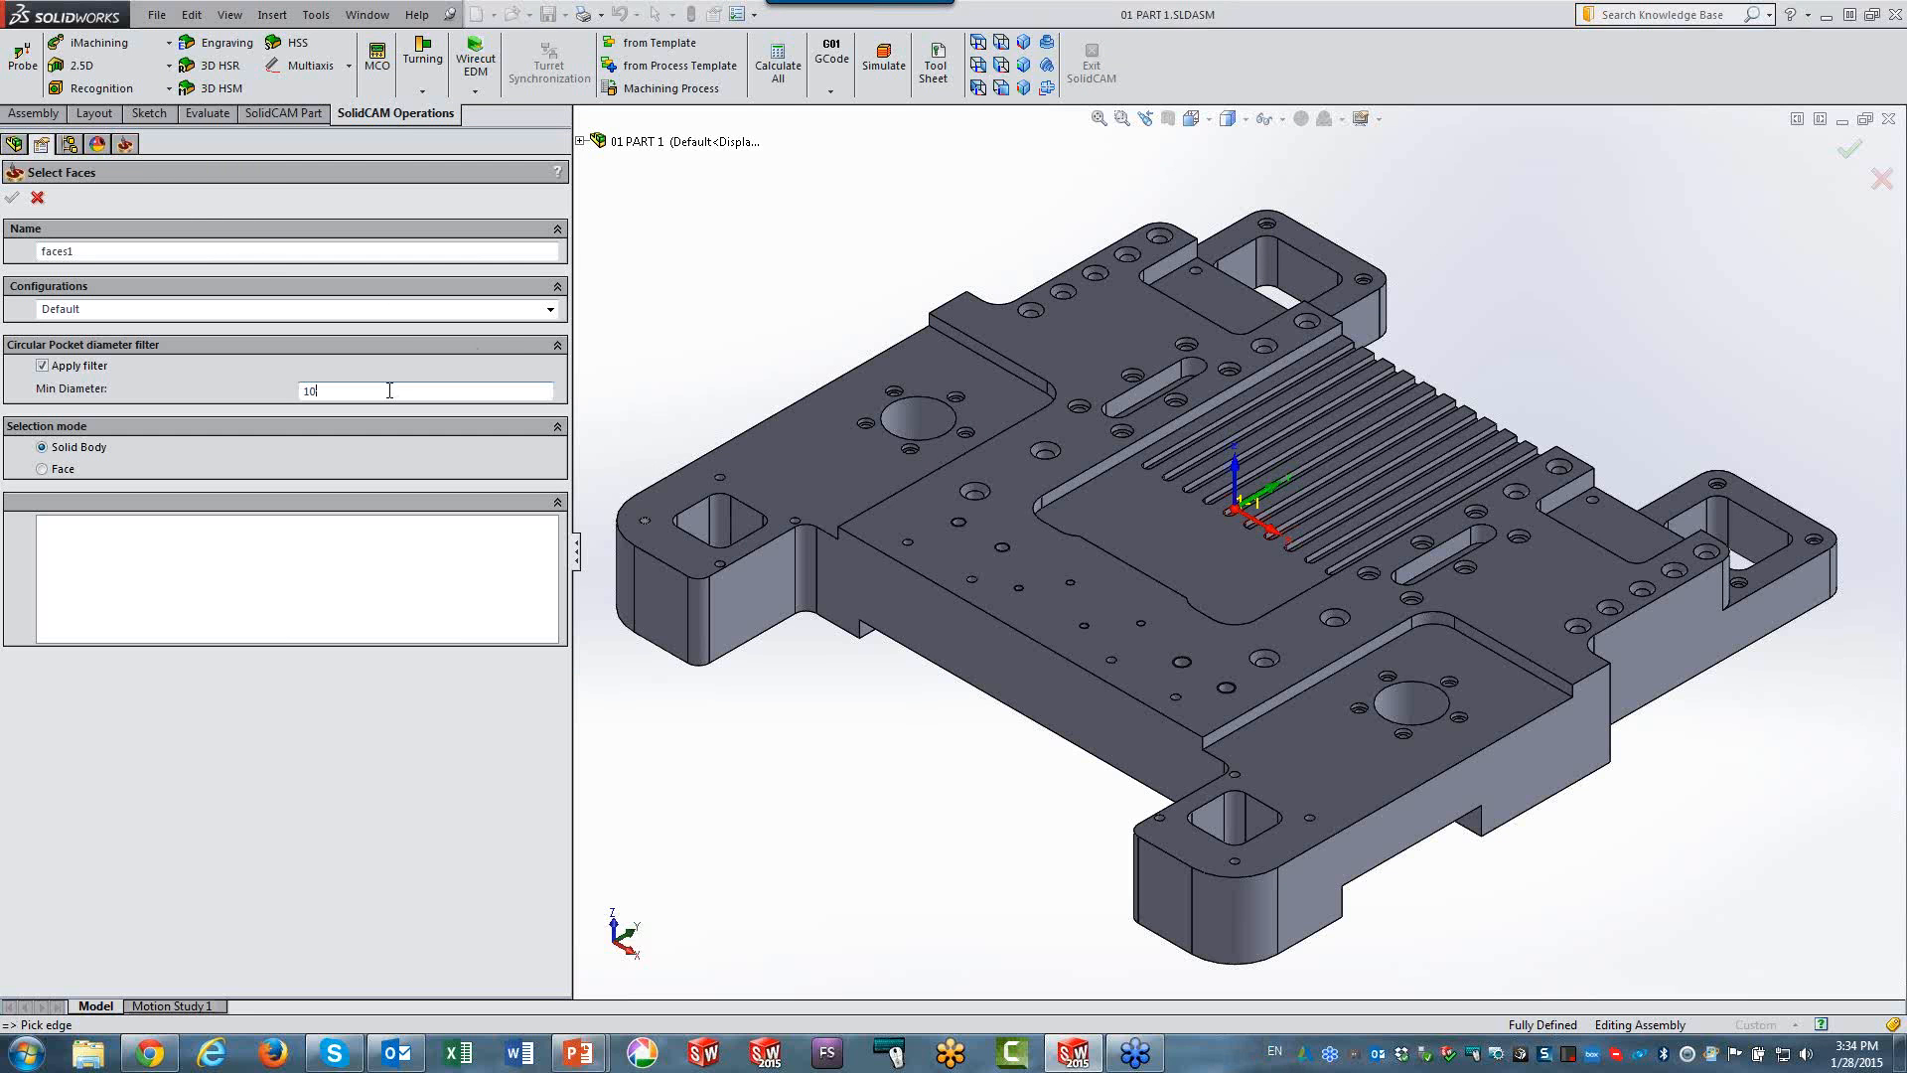
key(BackSpace)
key(BackSpace)
text(20)
click(1137, 541)
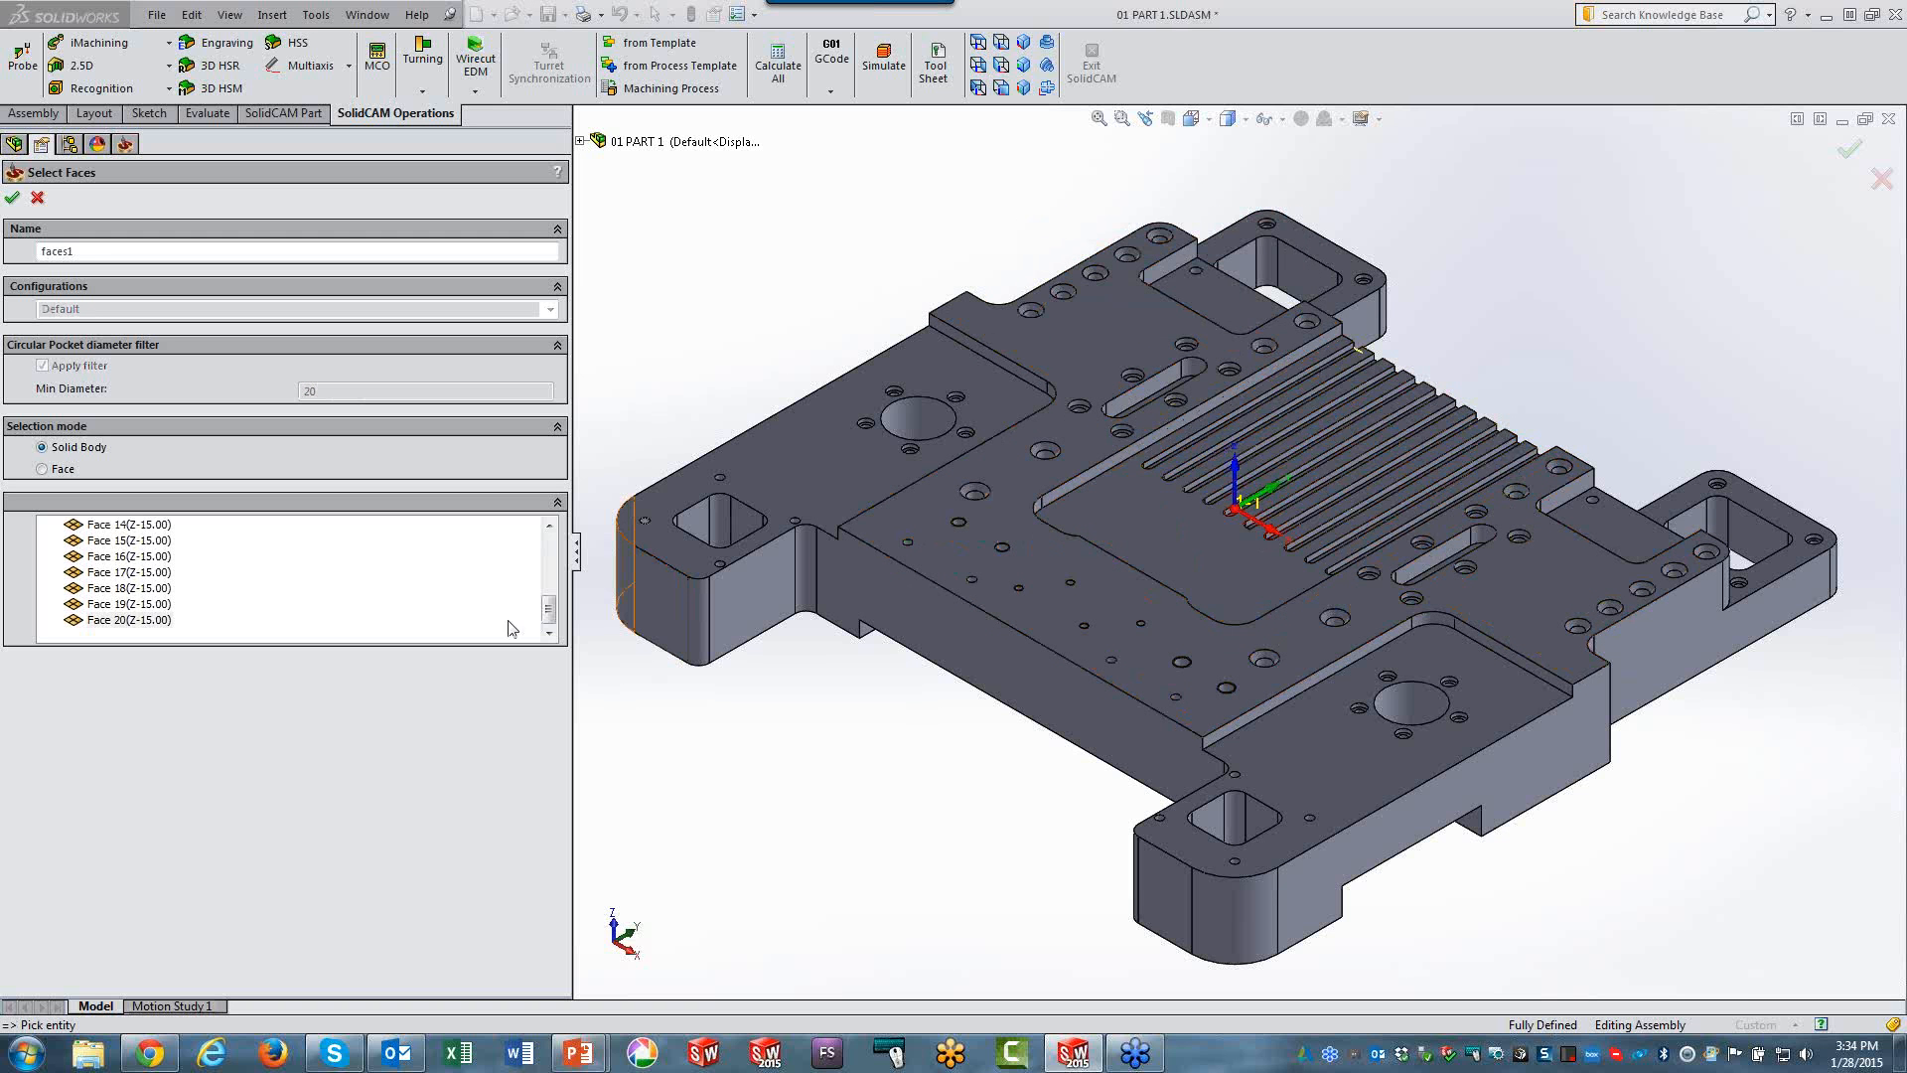
Highlight recognized faces 1 to 4 on the model for checking and accept the chamfer geometry.
drag(553, 613, 567, 475)
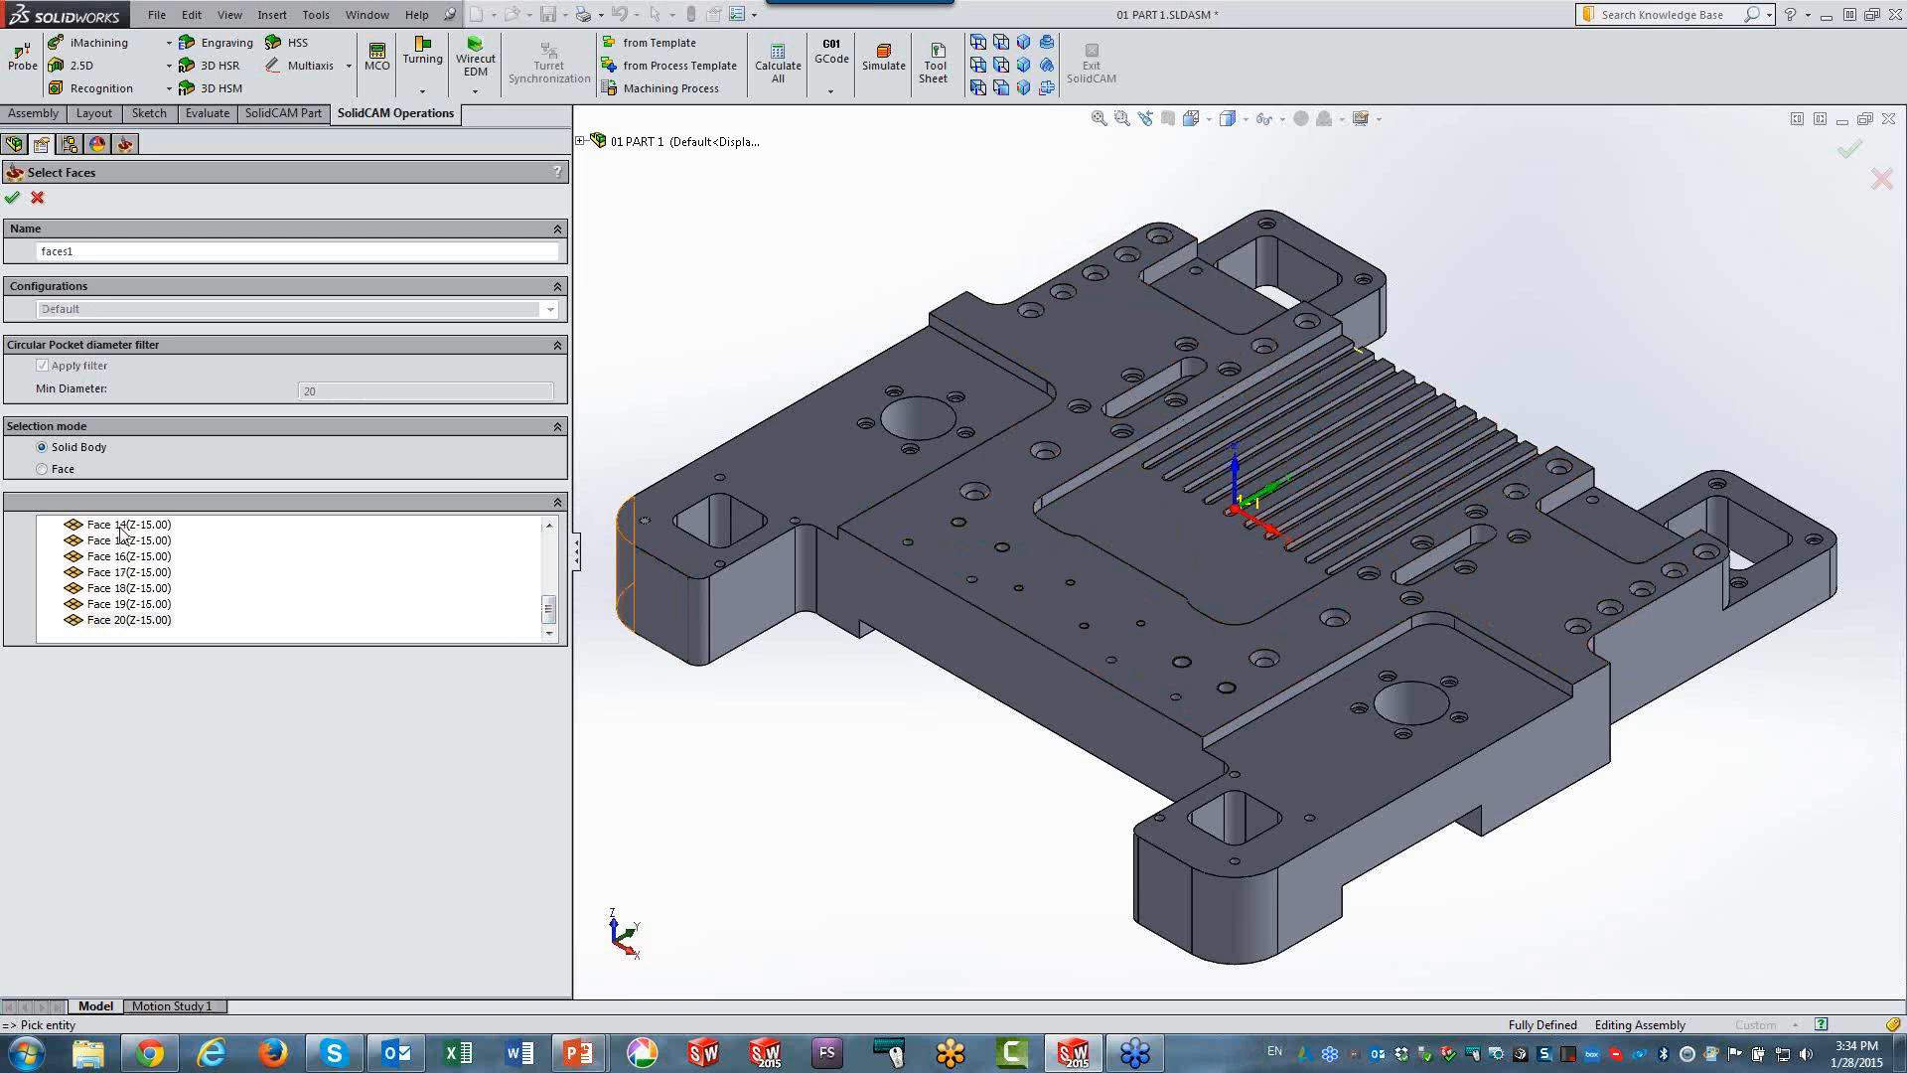
drag(548, 612, 556, 538)
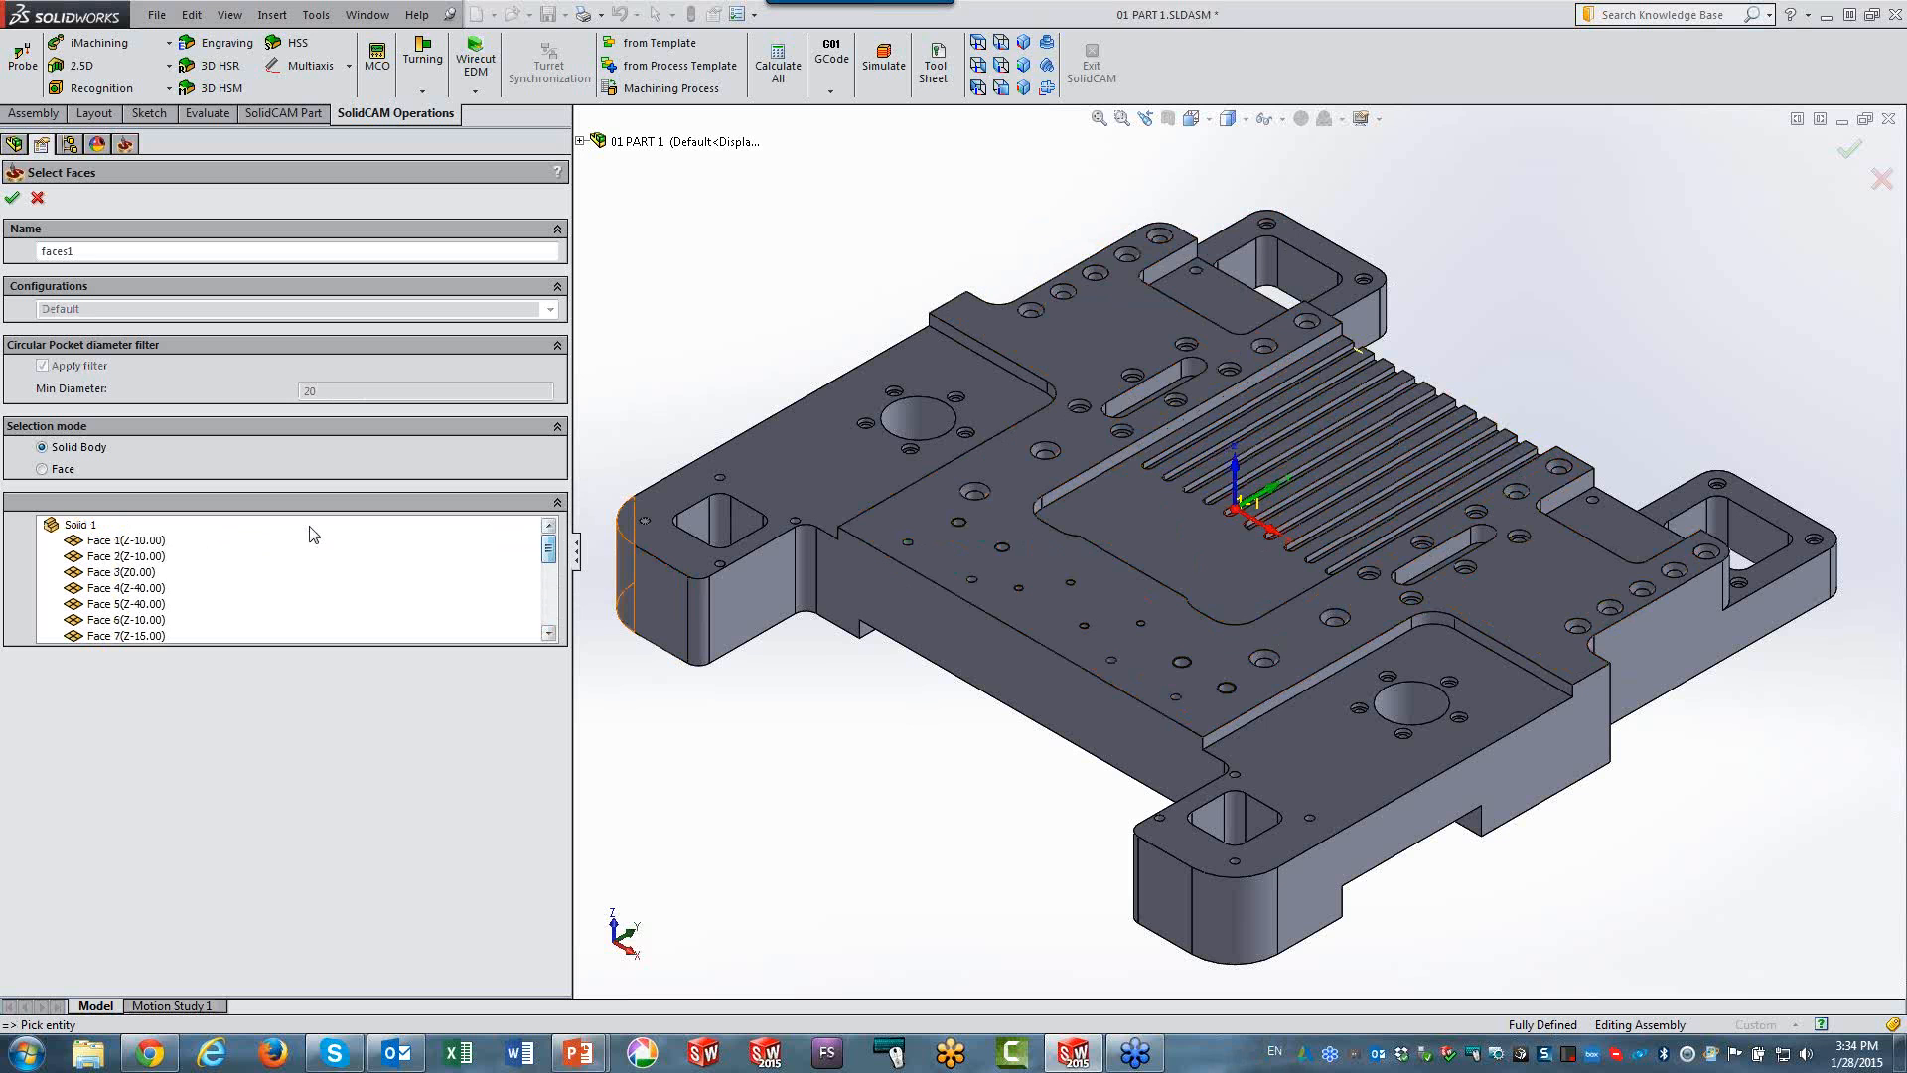
click(138, 542)
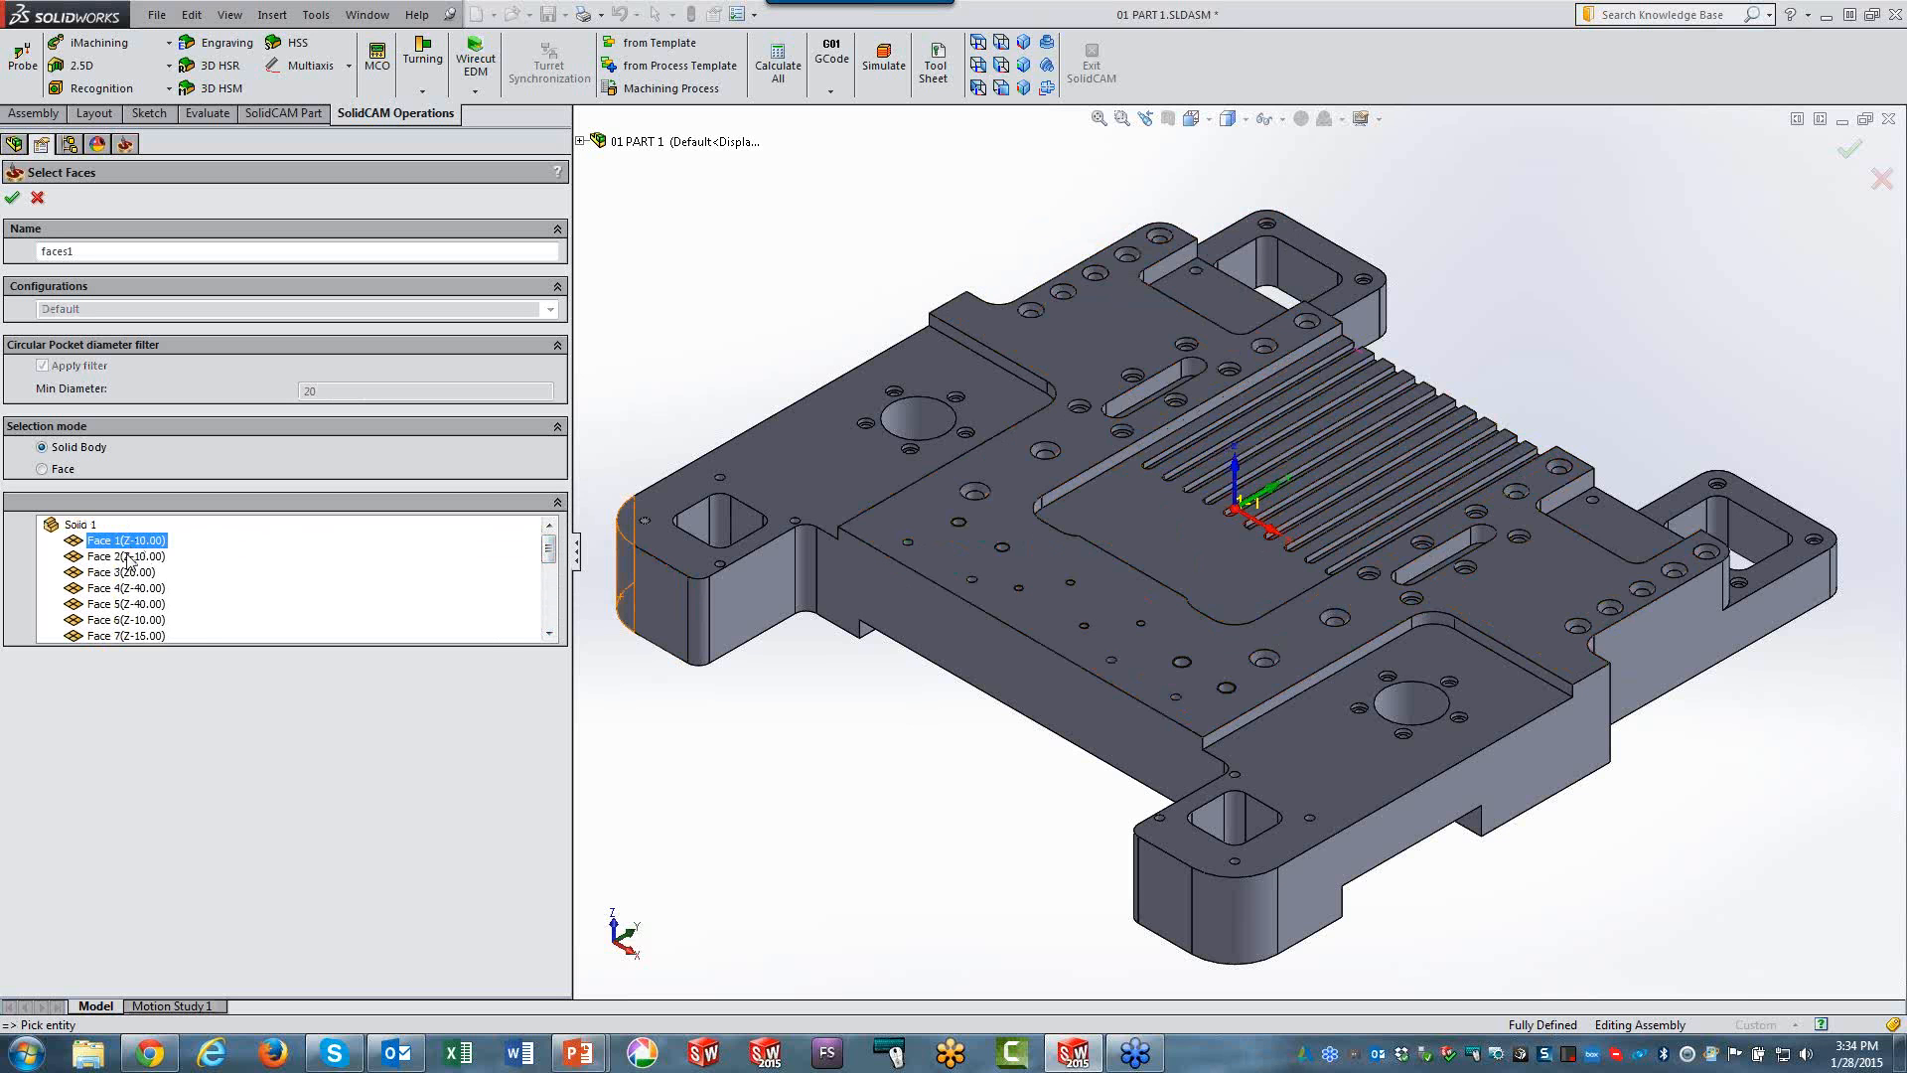
click(130, 557)
click(125, 573)
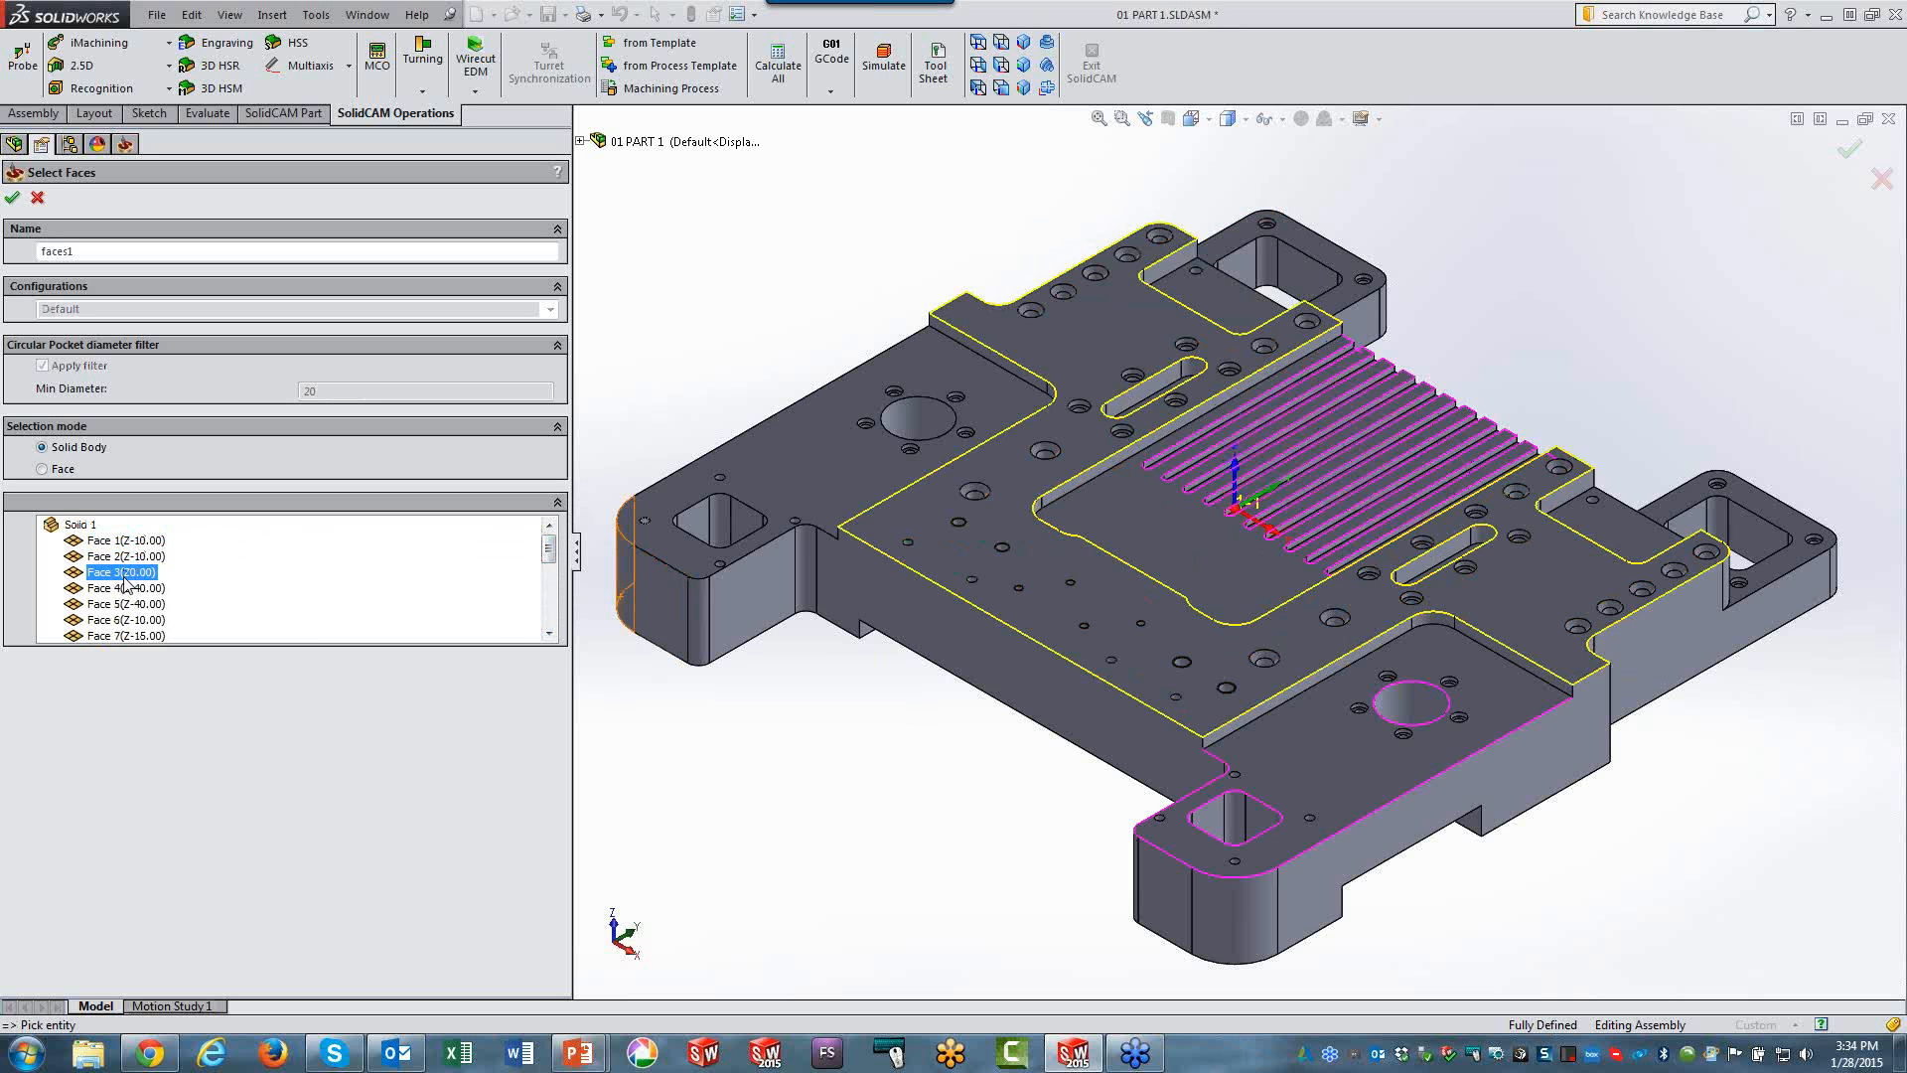
click(129, 589)
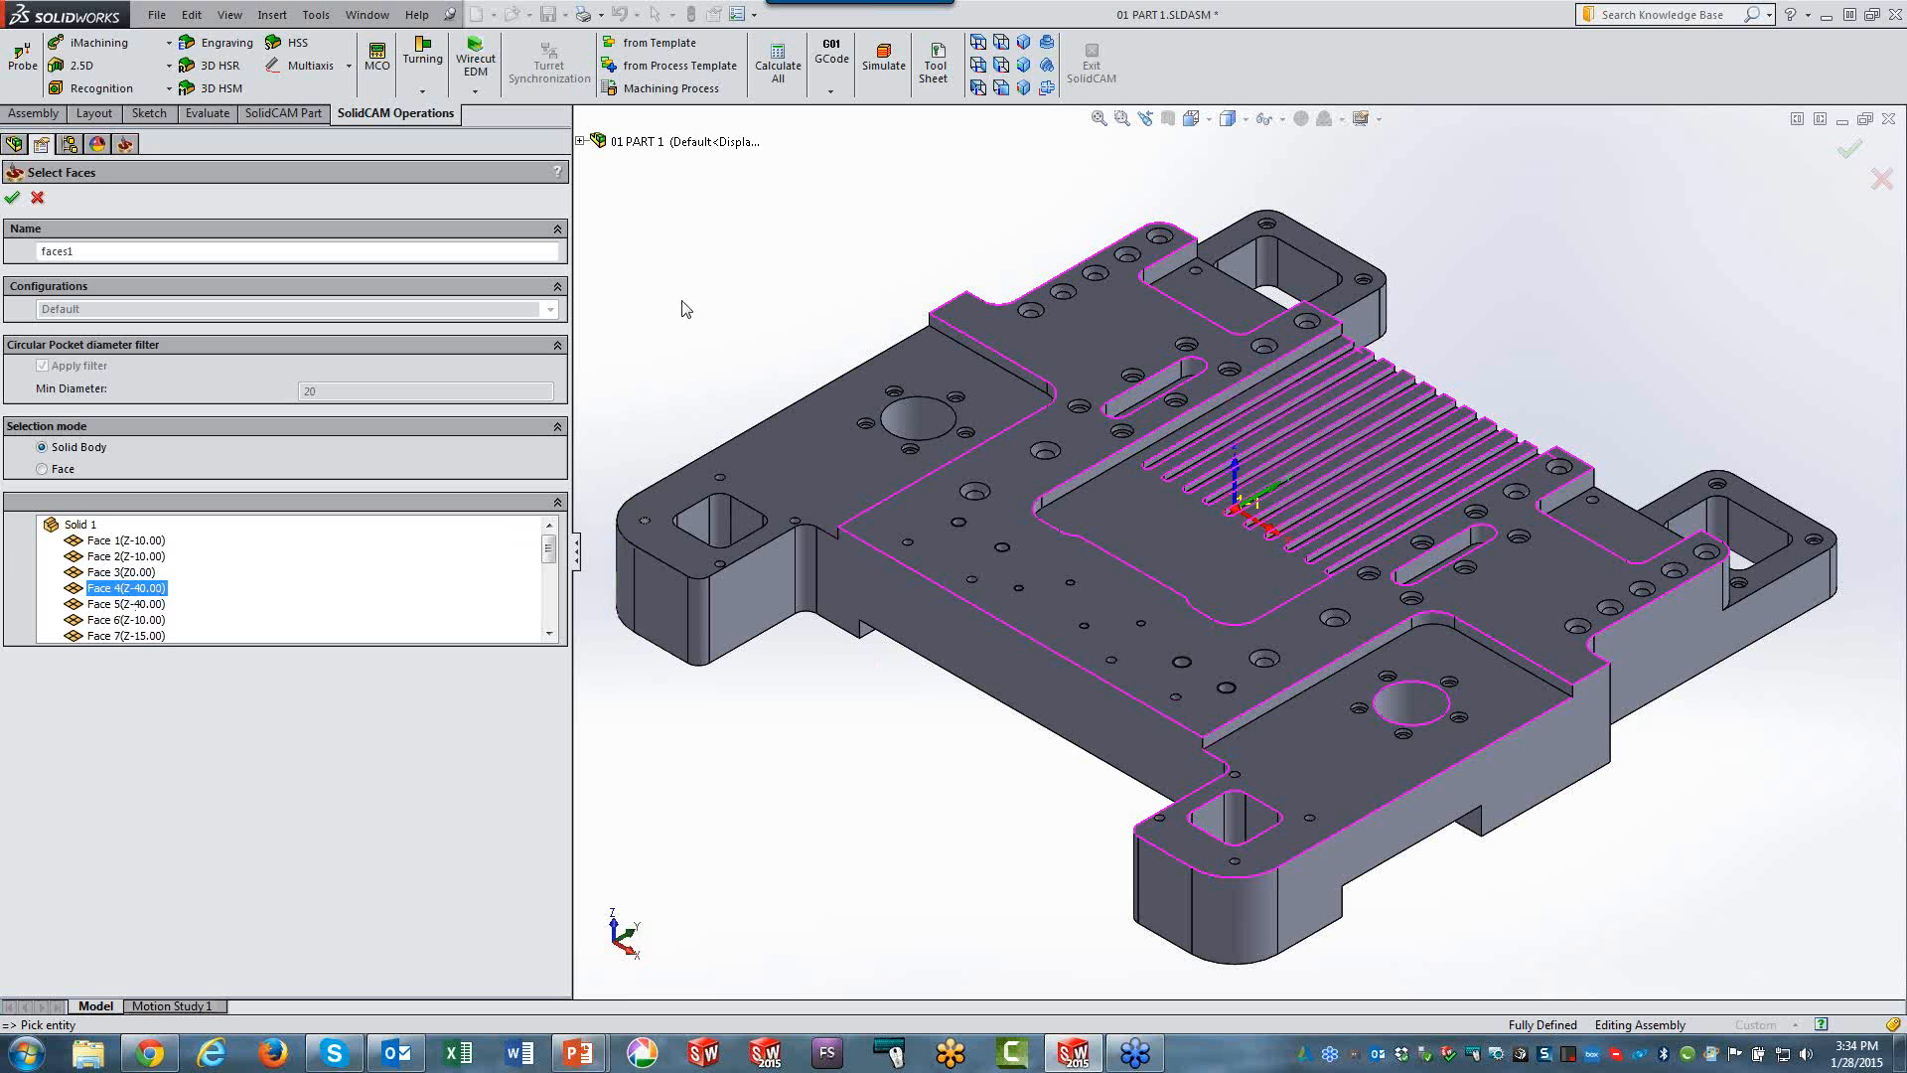
click(713, 286)
click(11, 196)
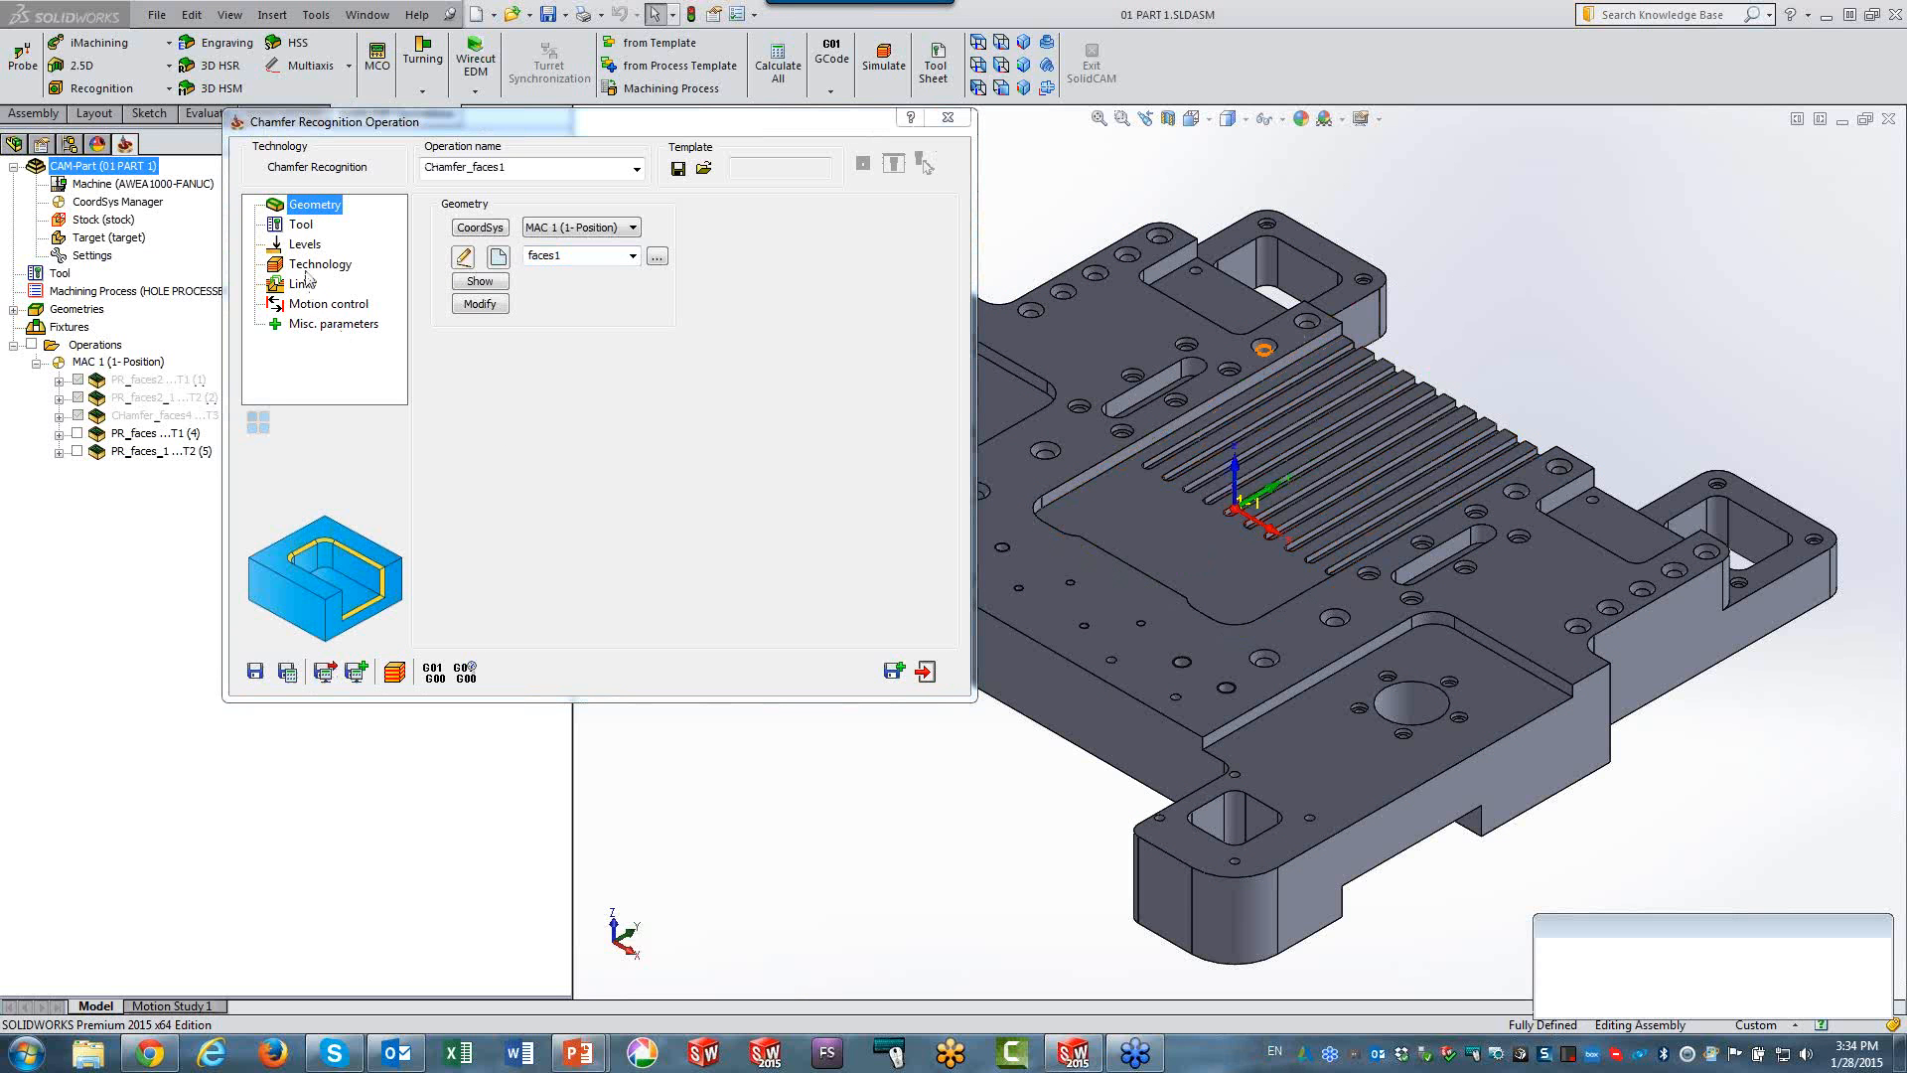
Assign tool 3, the 6 mm chamfer mill, to the chamfer recognition operation.
click(298, 227)
click(543, 491)
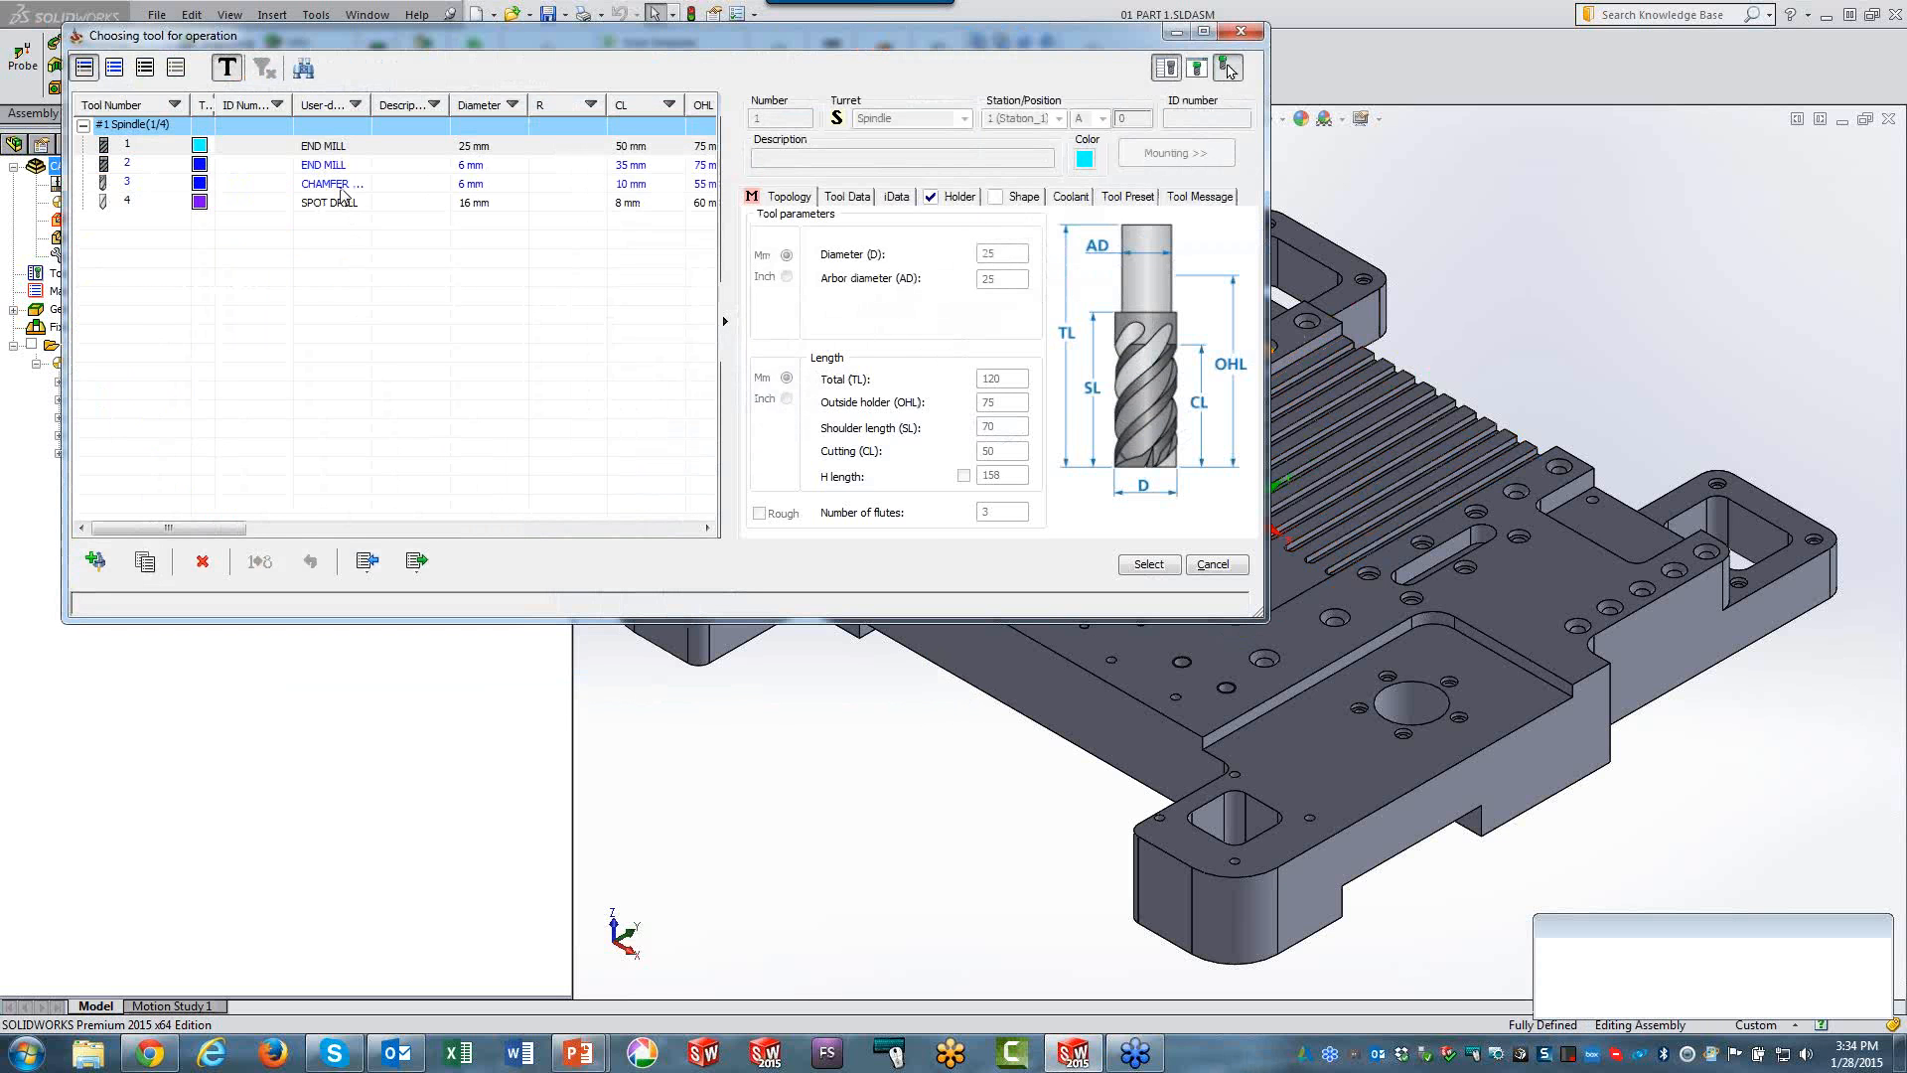
click(344, 185)
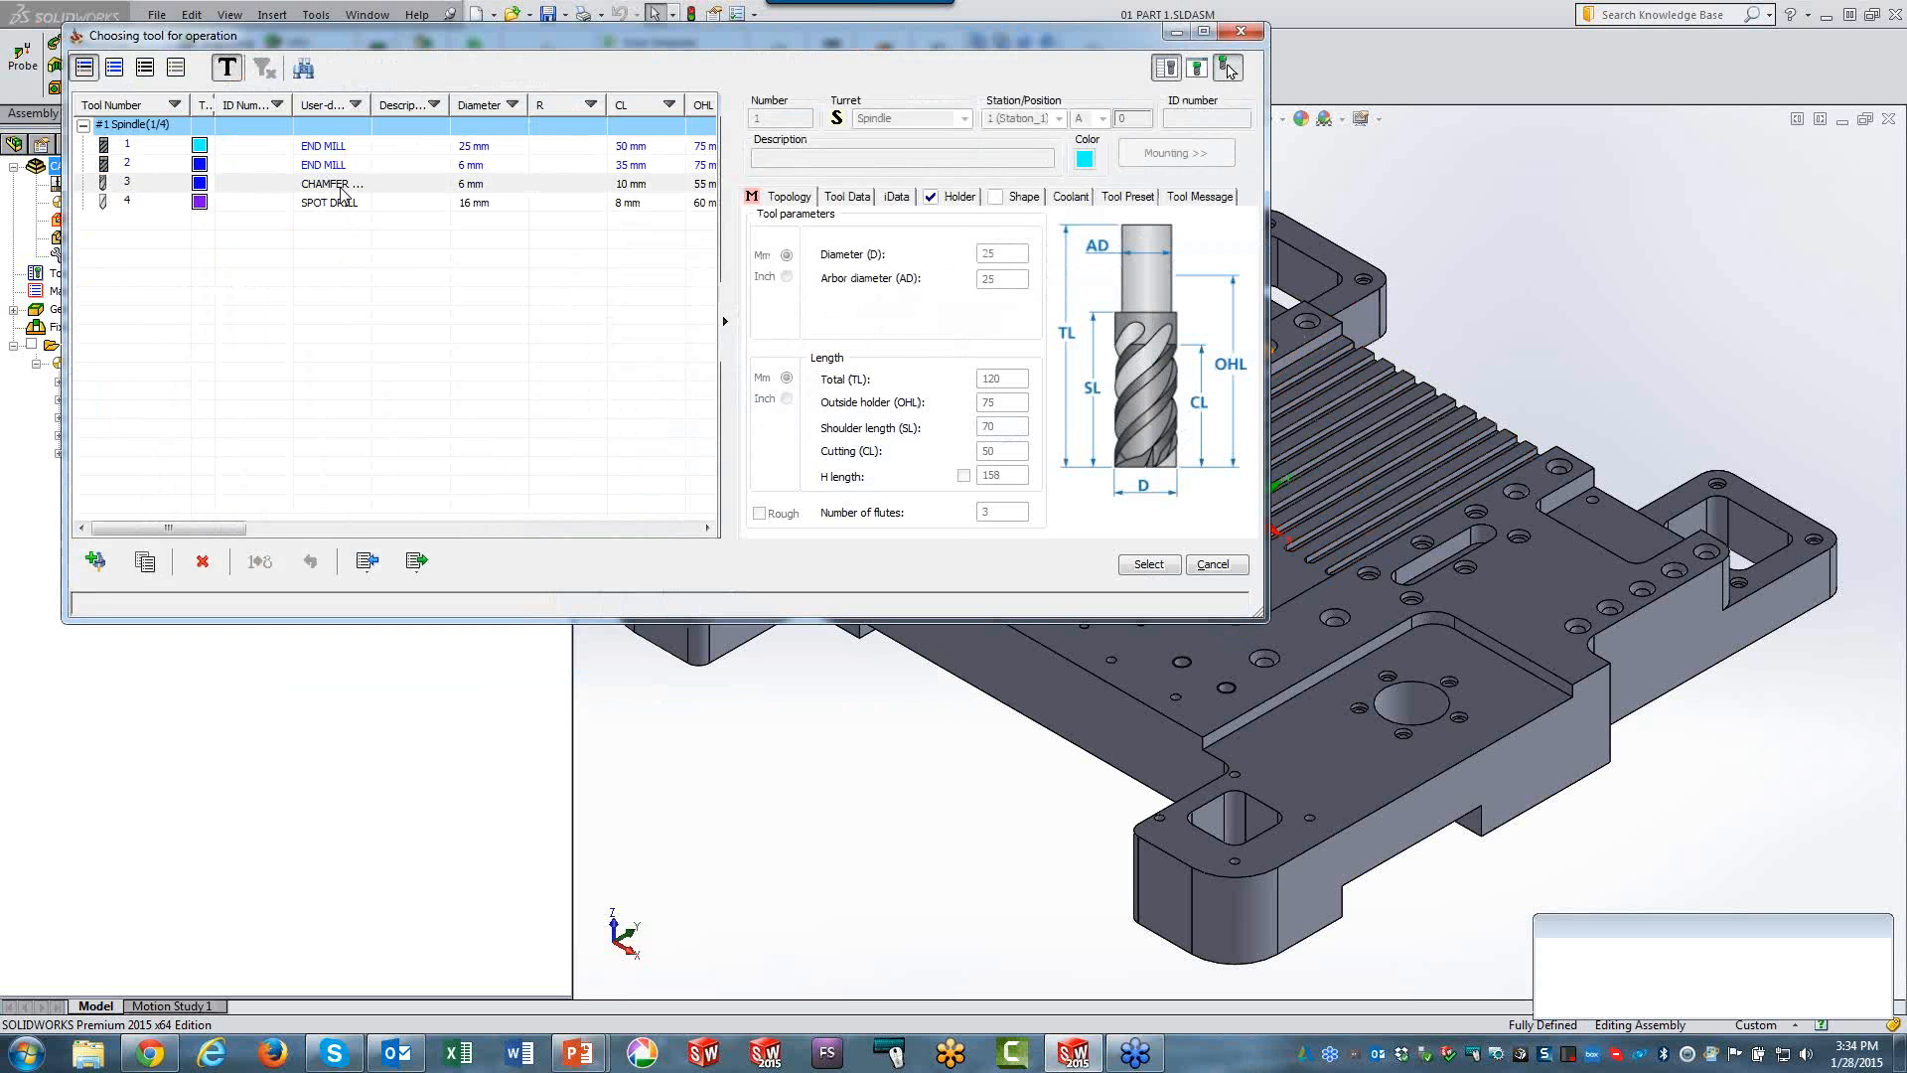
click(1148, 564)
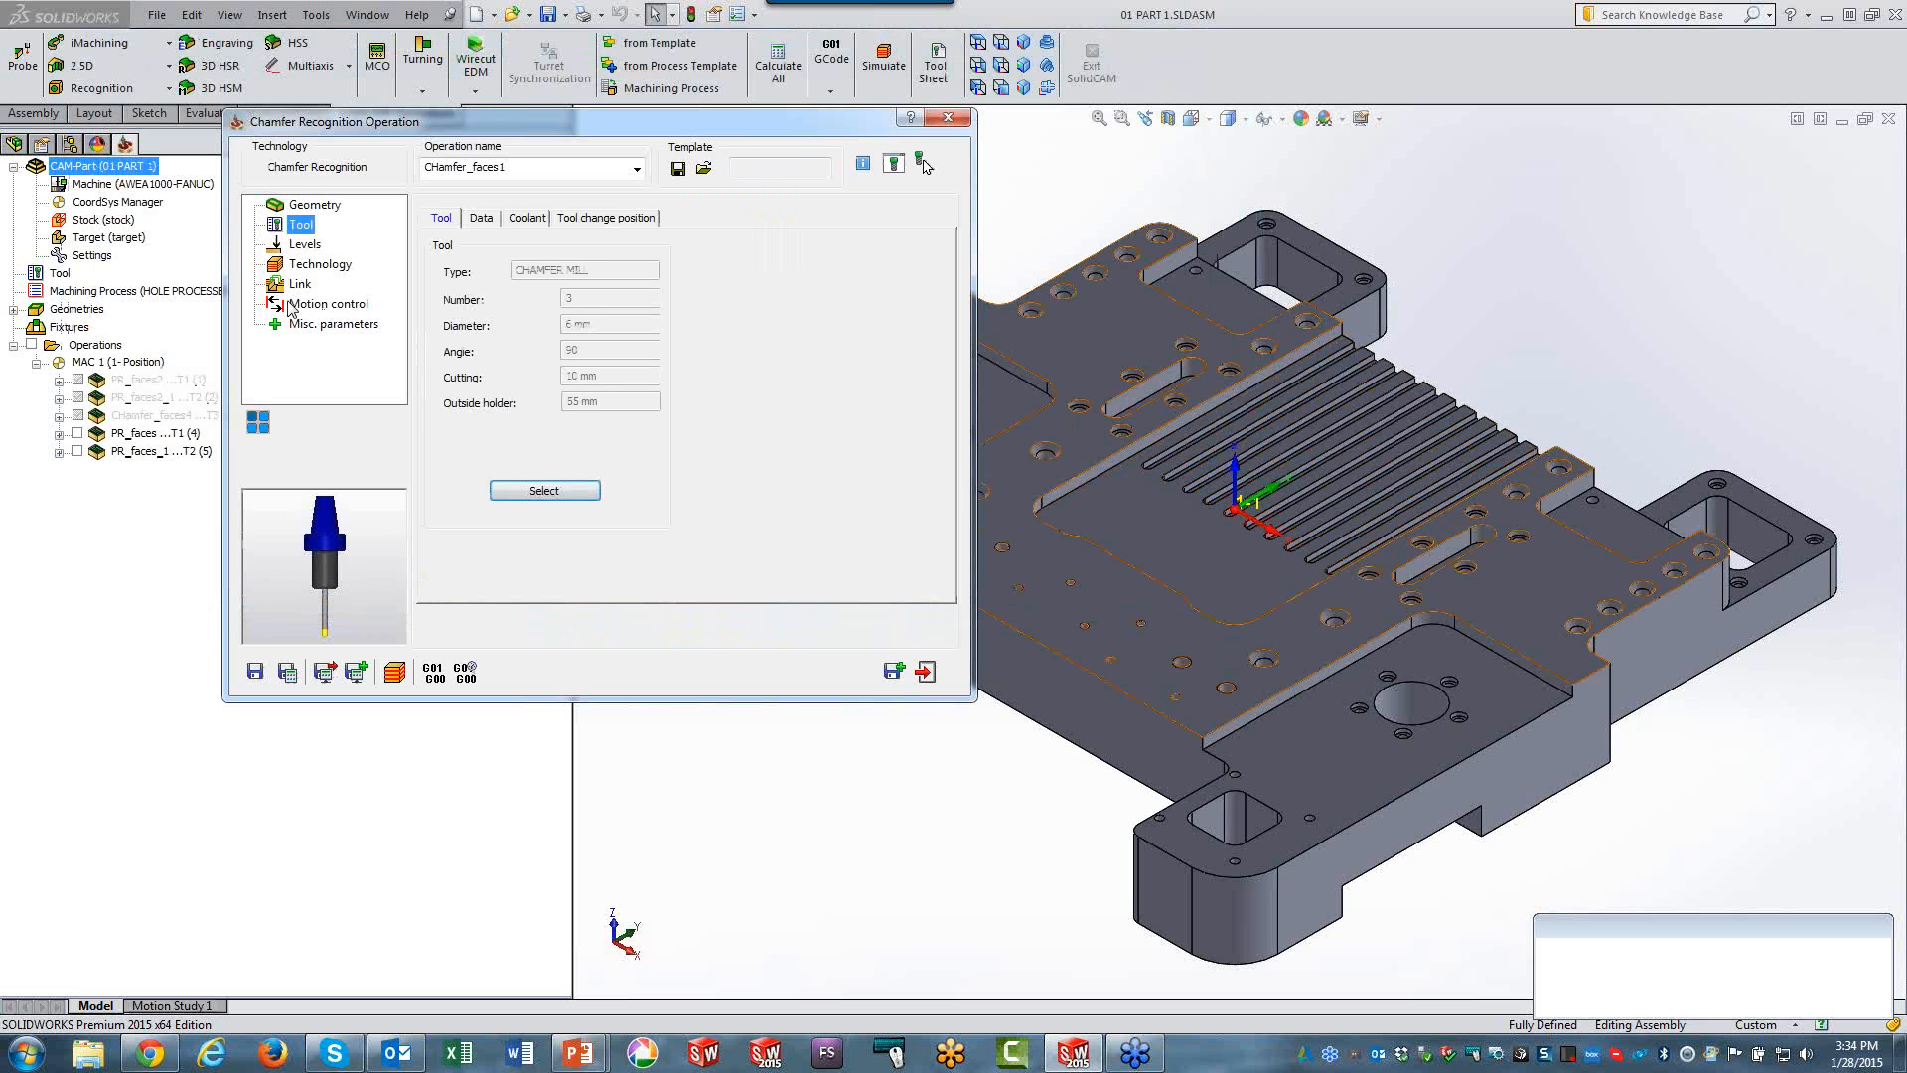
Set the chamfer depth to 1, the cutting diameter to 2 and the safety offset to 0.5.
click(303, 245)
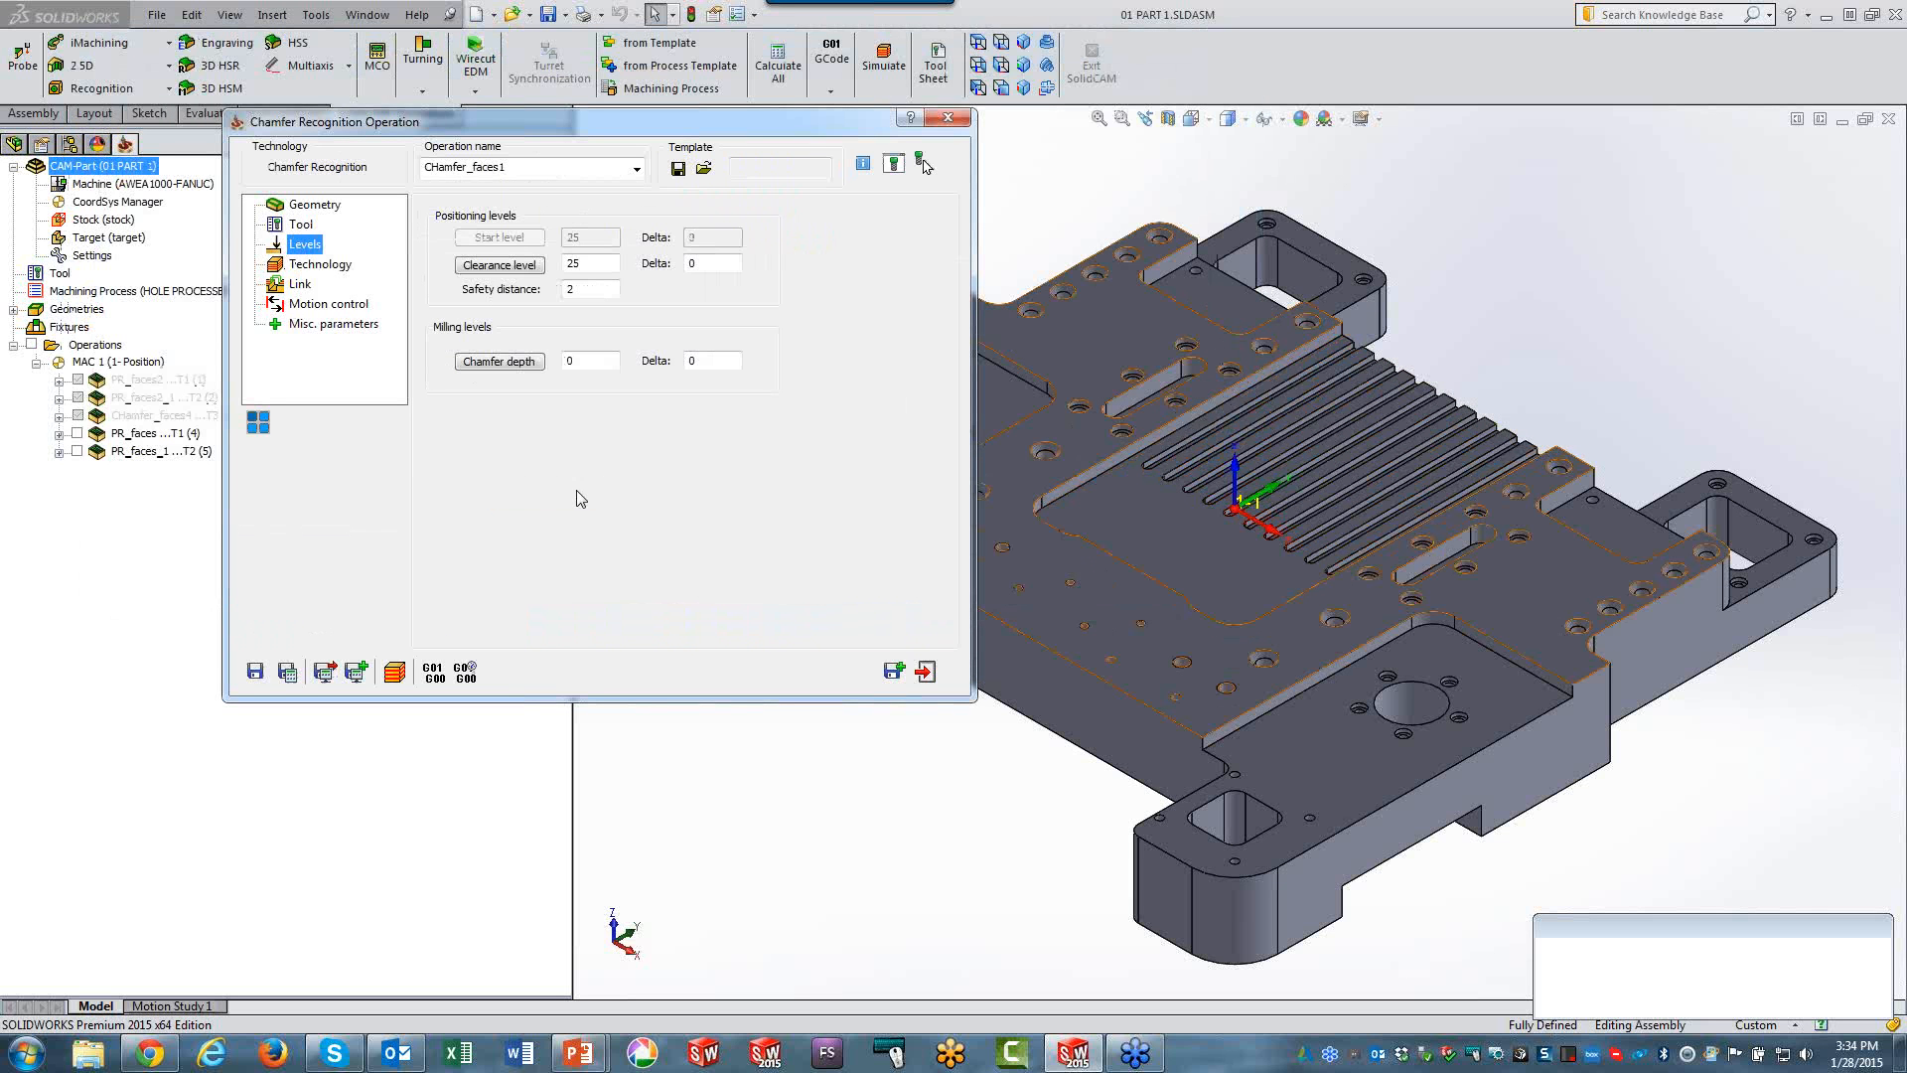
click(576, 357)
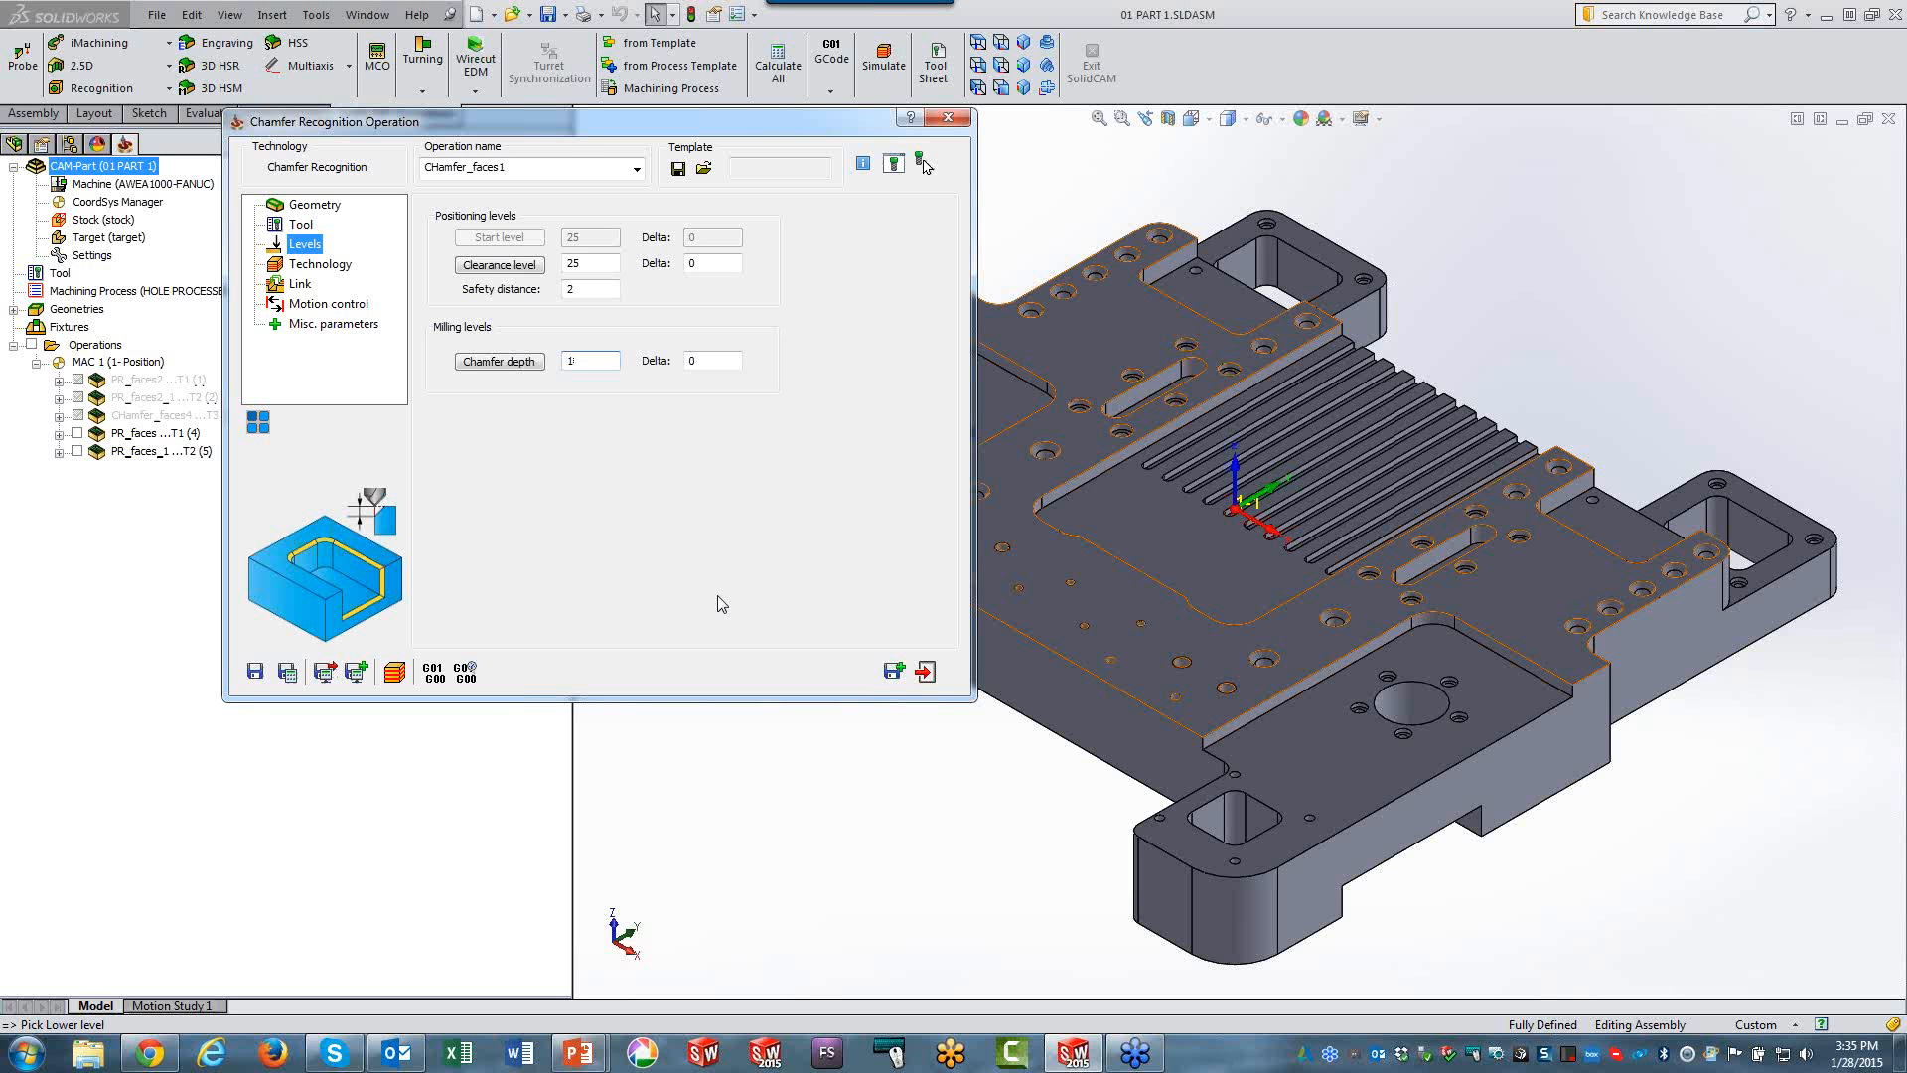
click(320, 265)
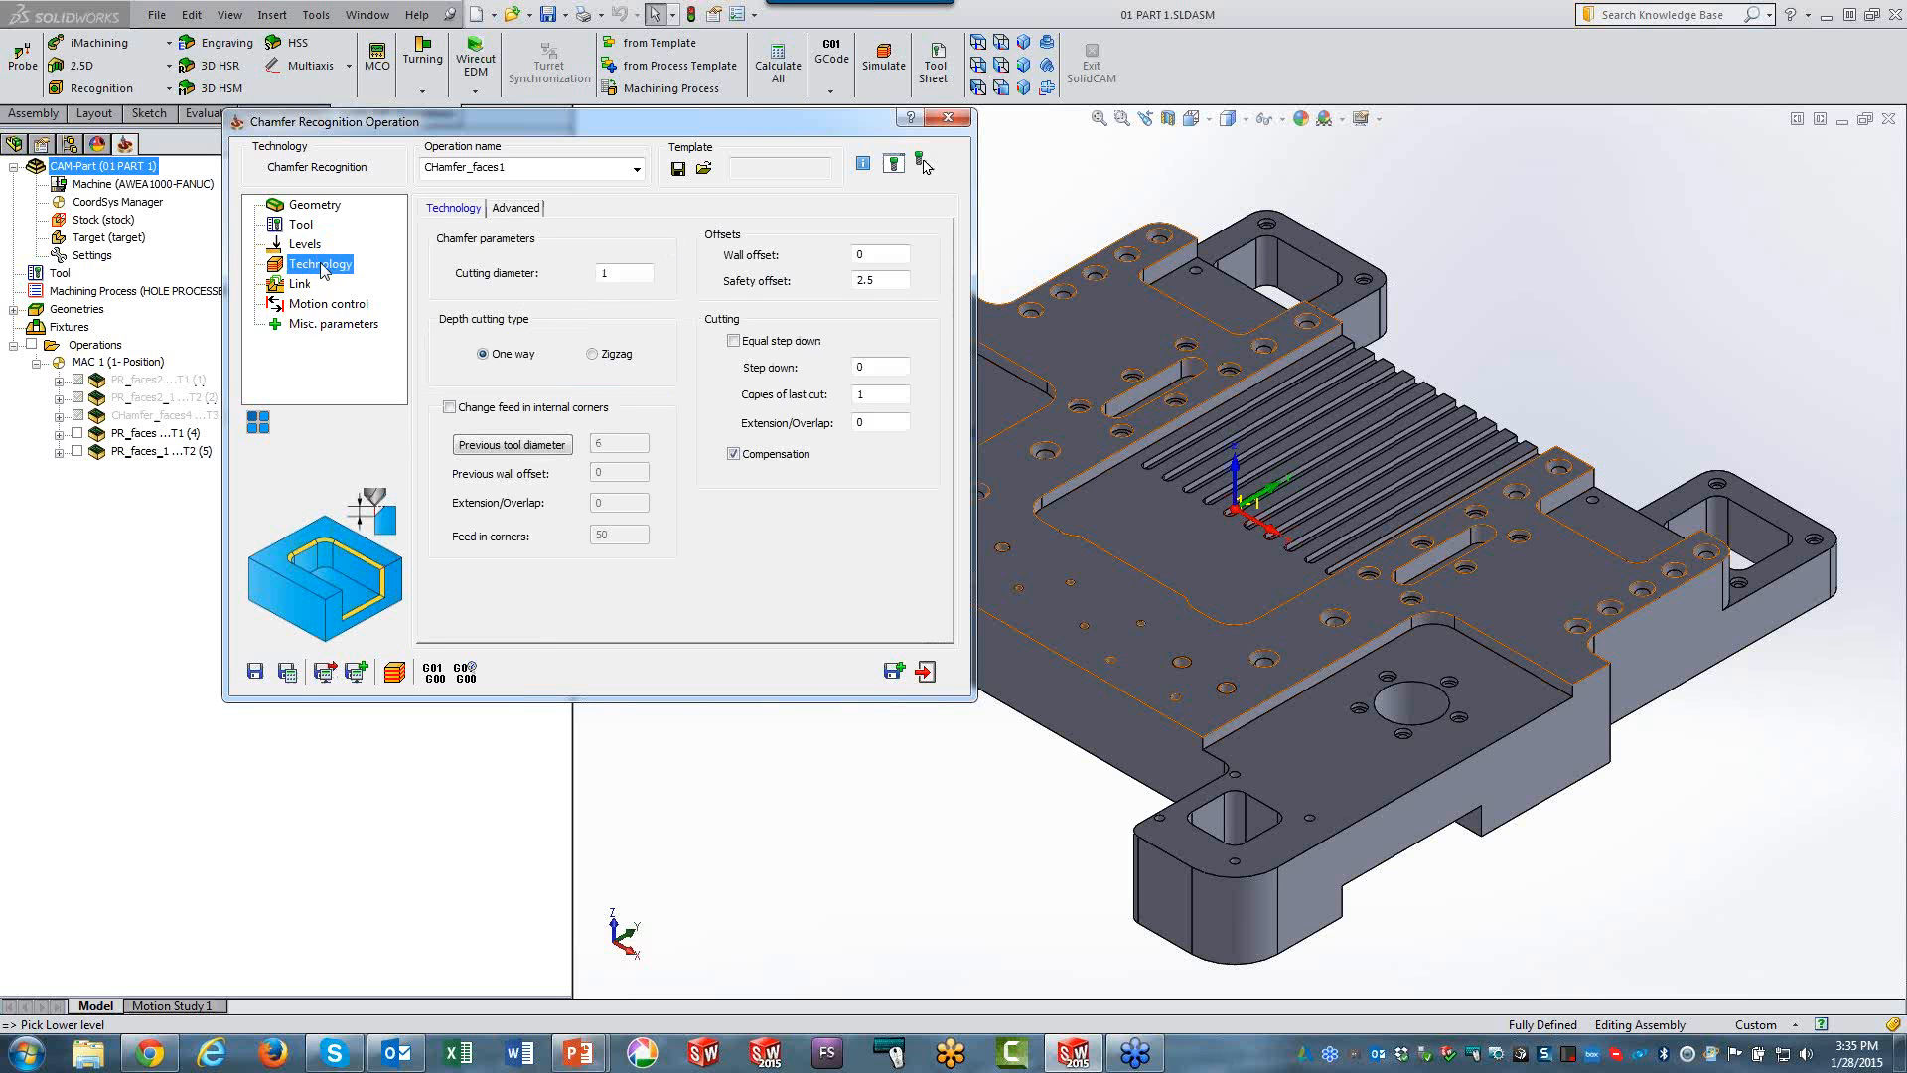
click(620, 273)
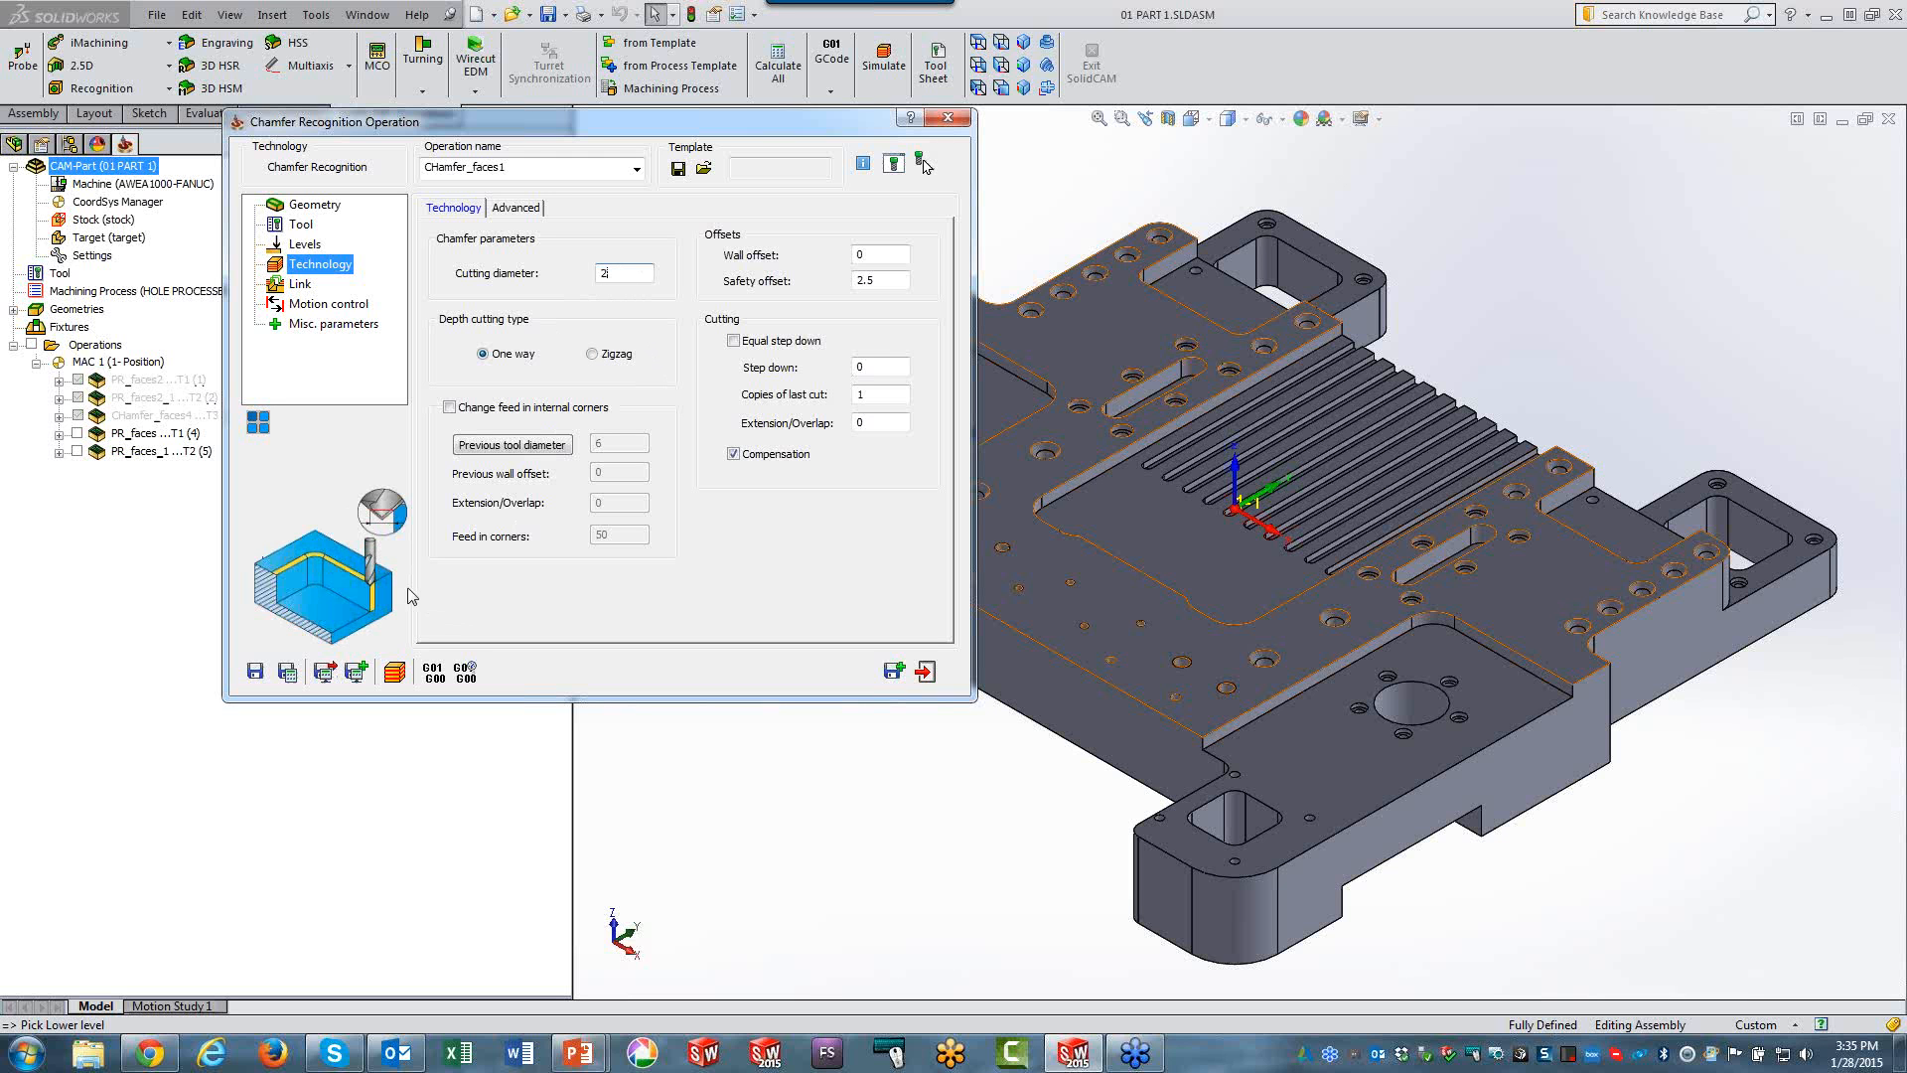
click(892, 279)
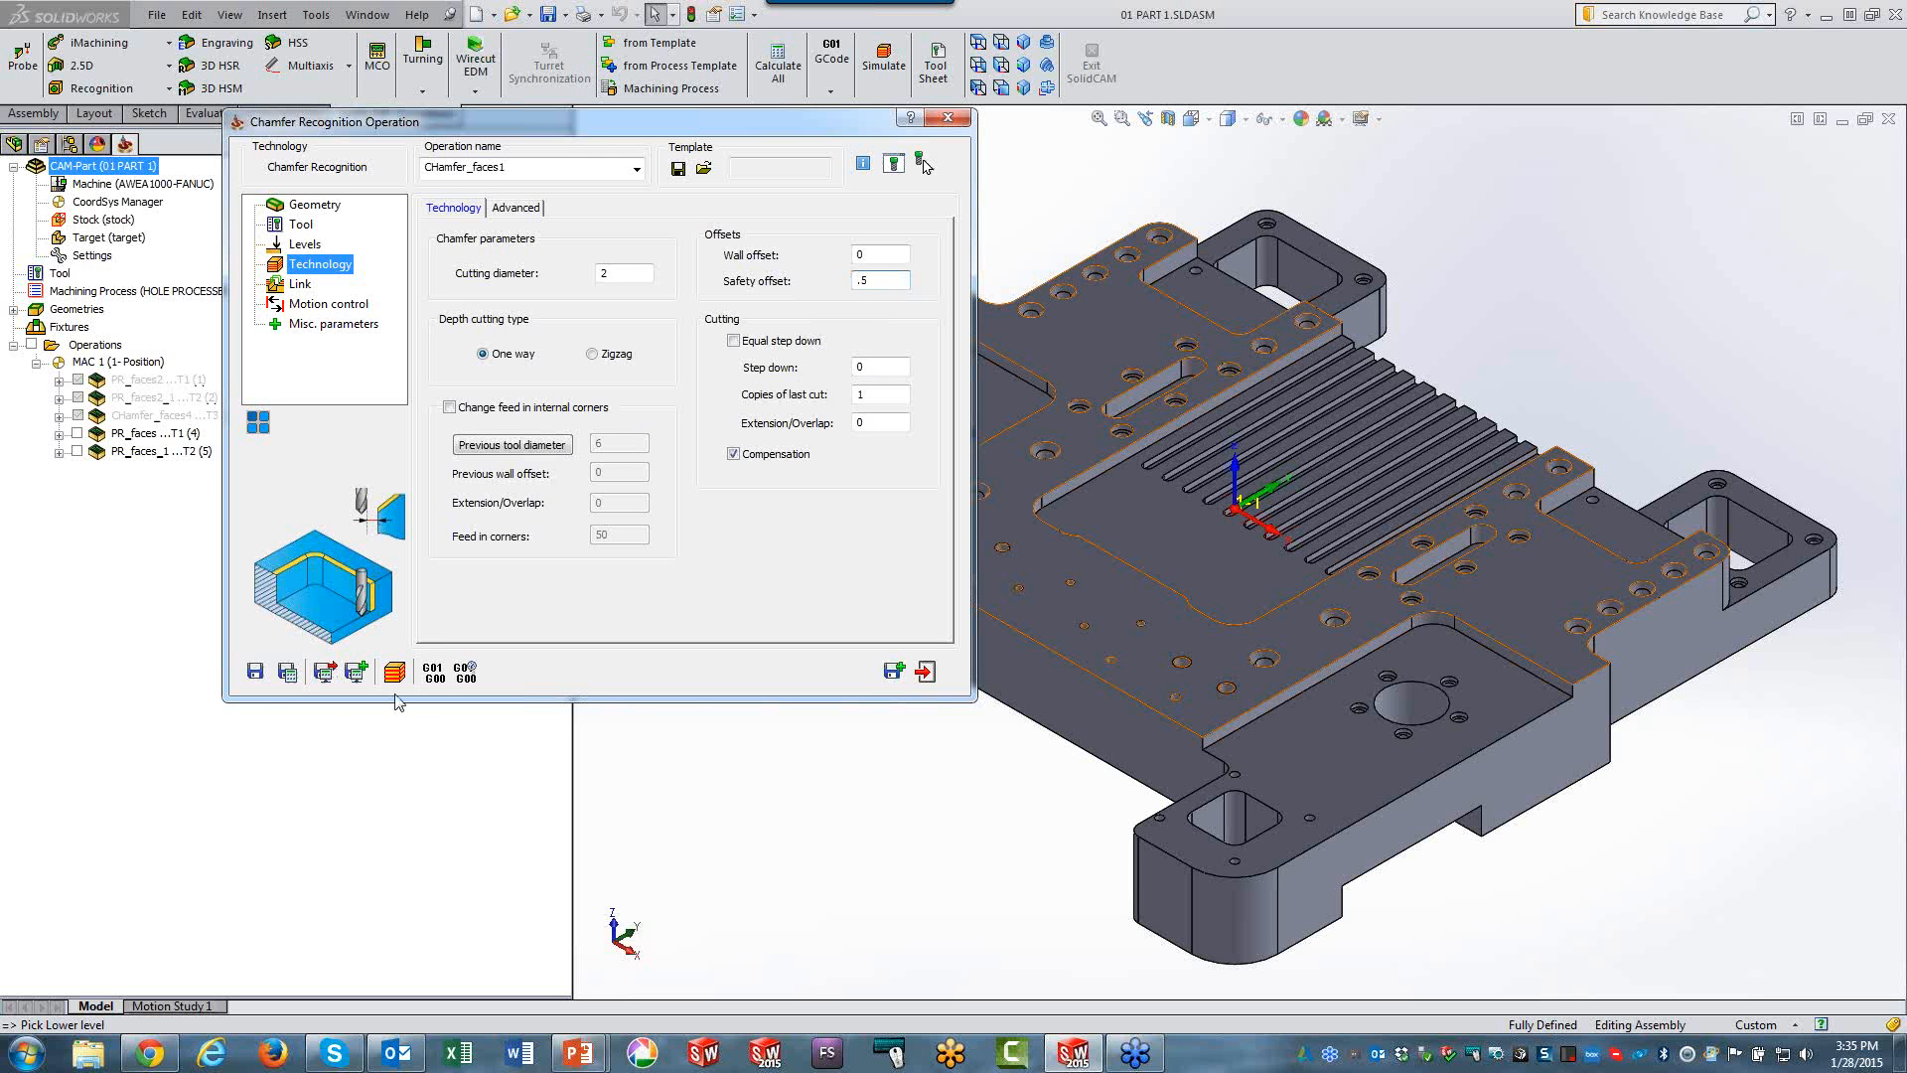
Save and calculate the chamfer operation and run its SolidVerify simulation at a reduced speed.
click(287, 672)
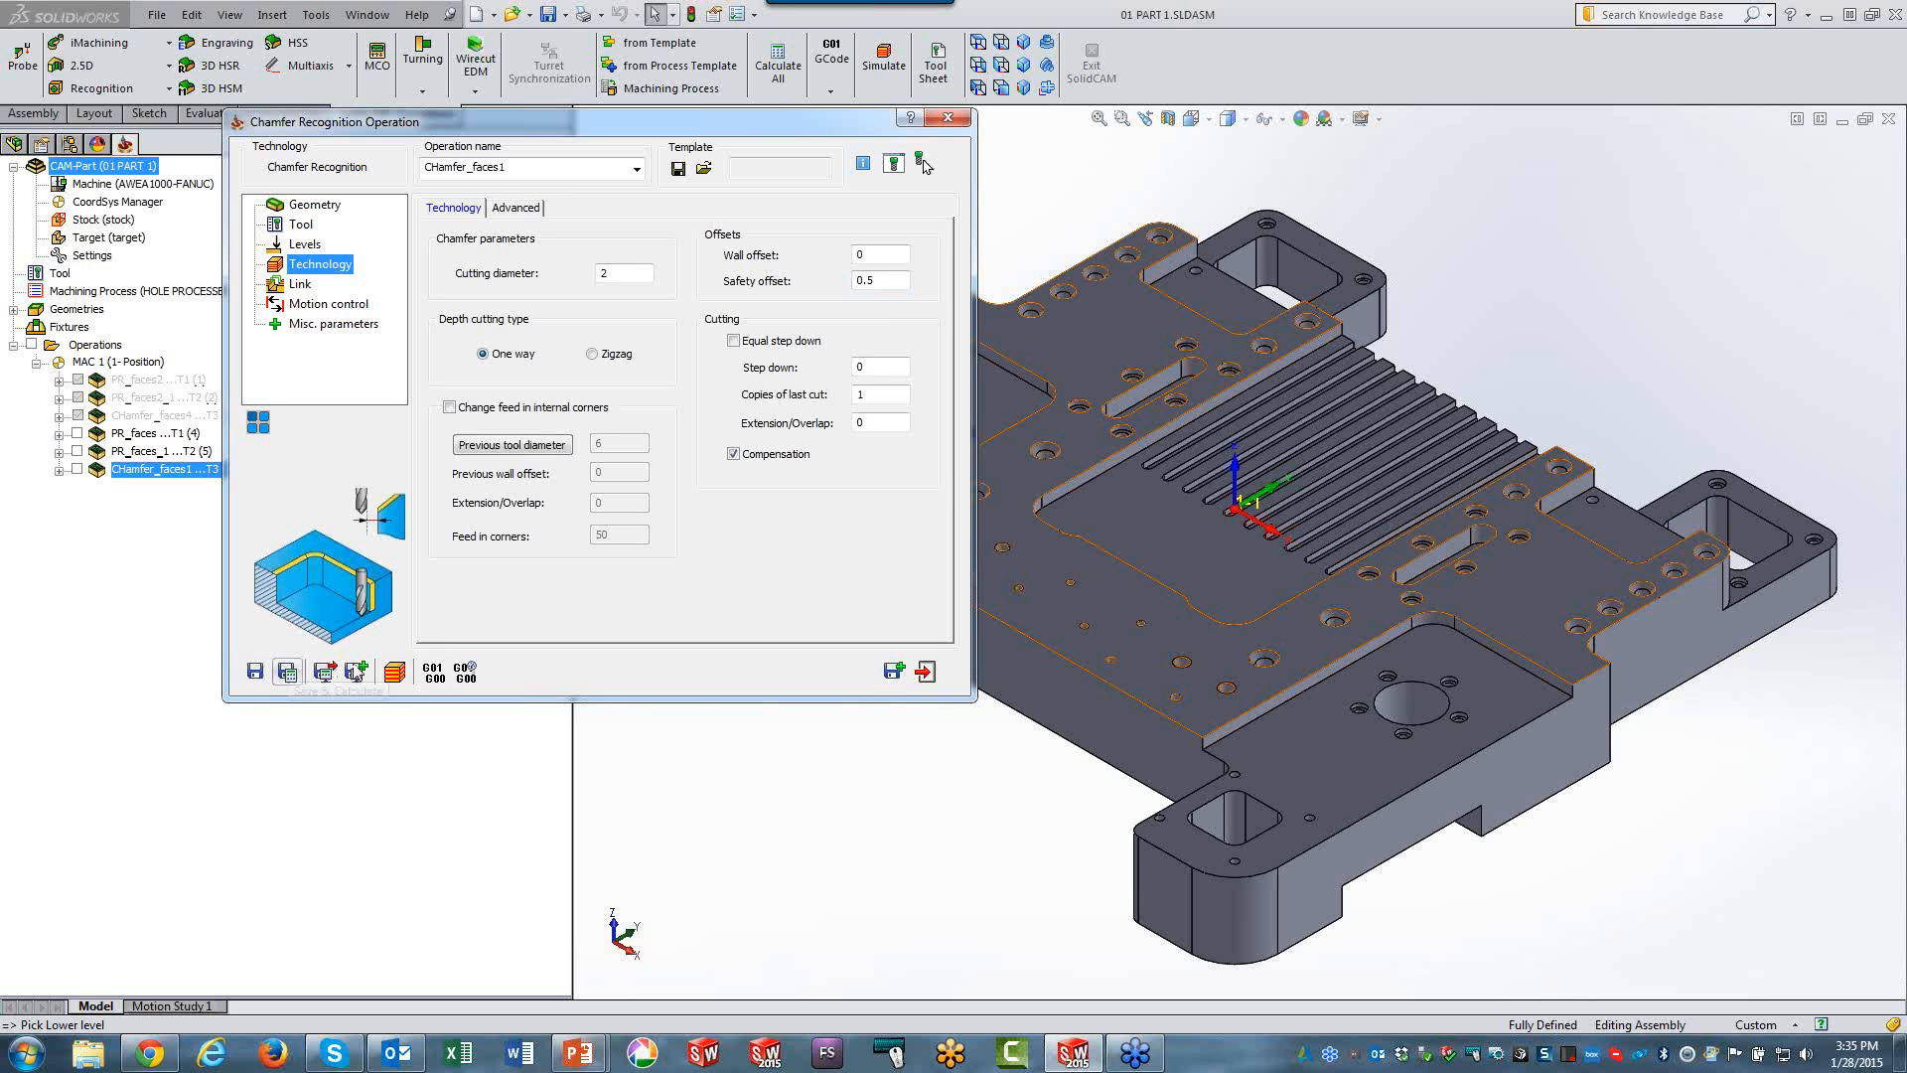
click(394, 672)
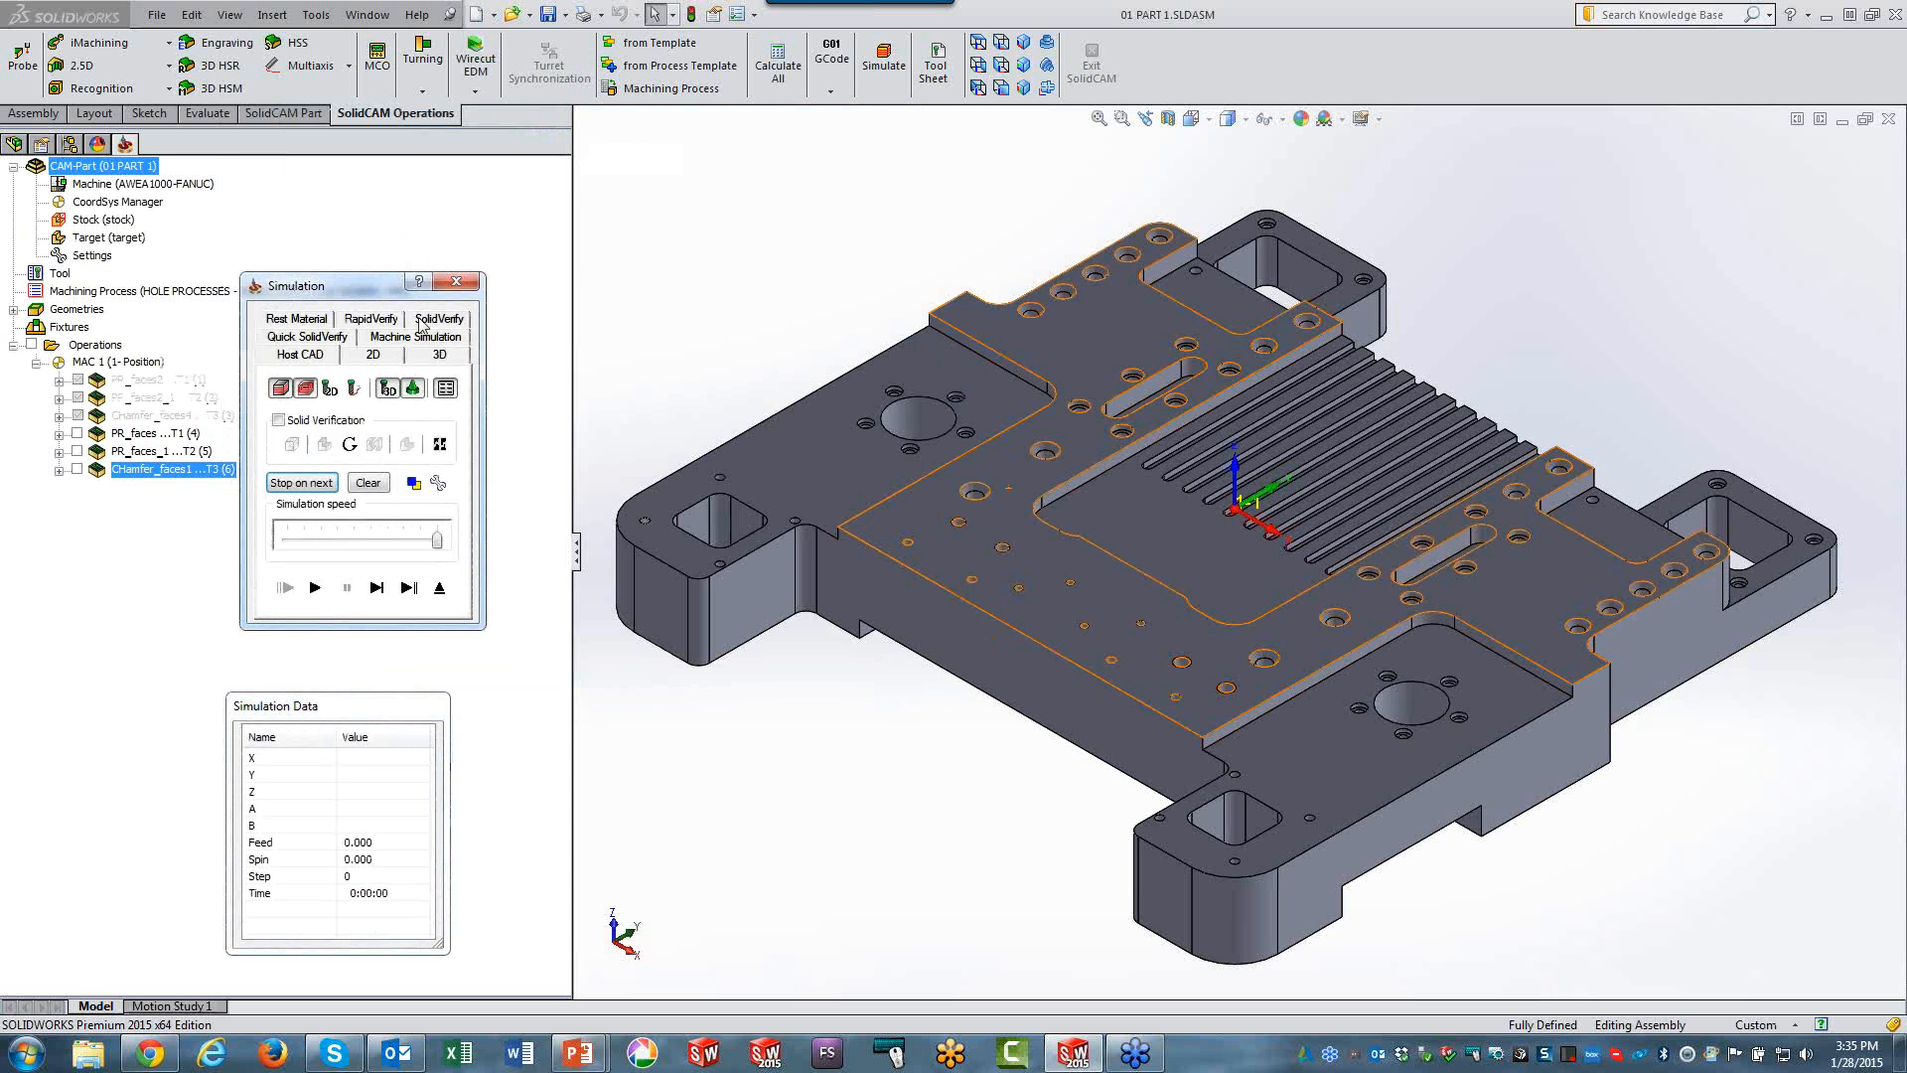
click(438, 318)
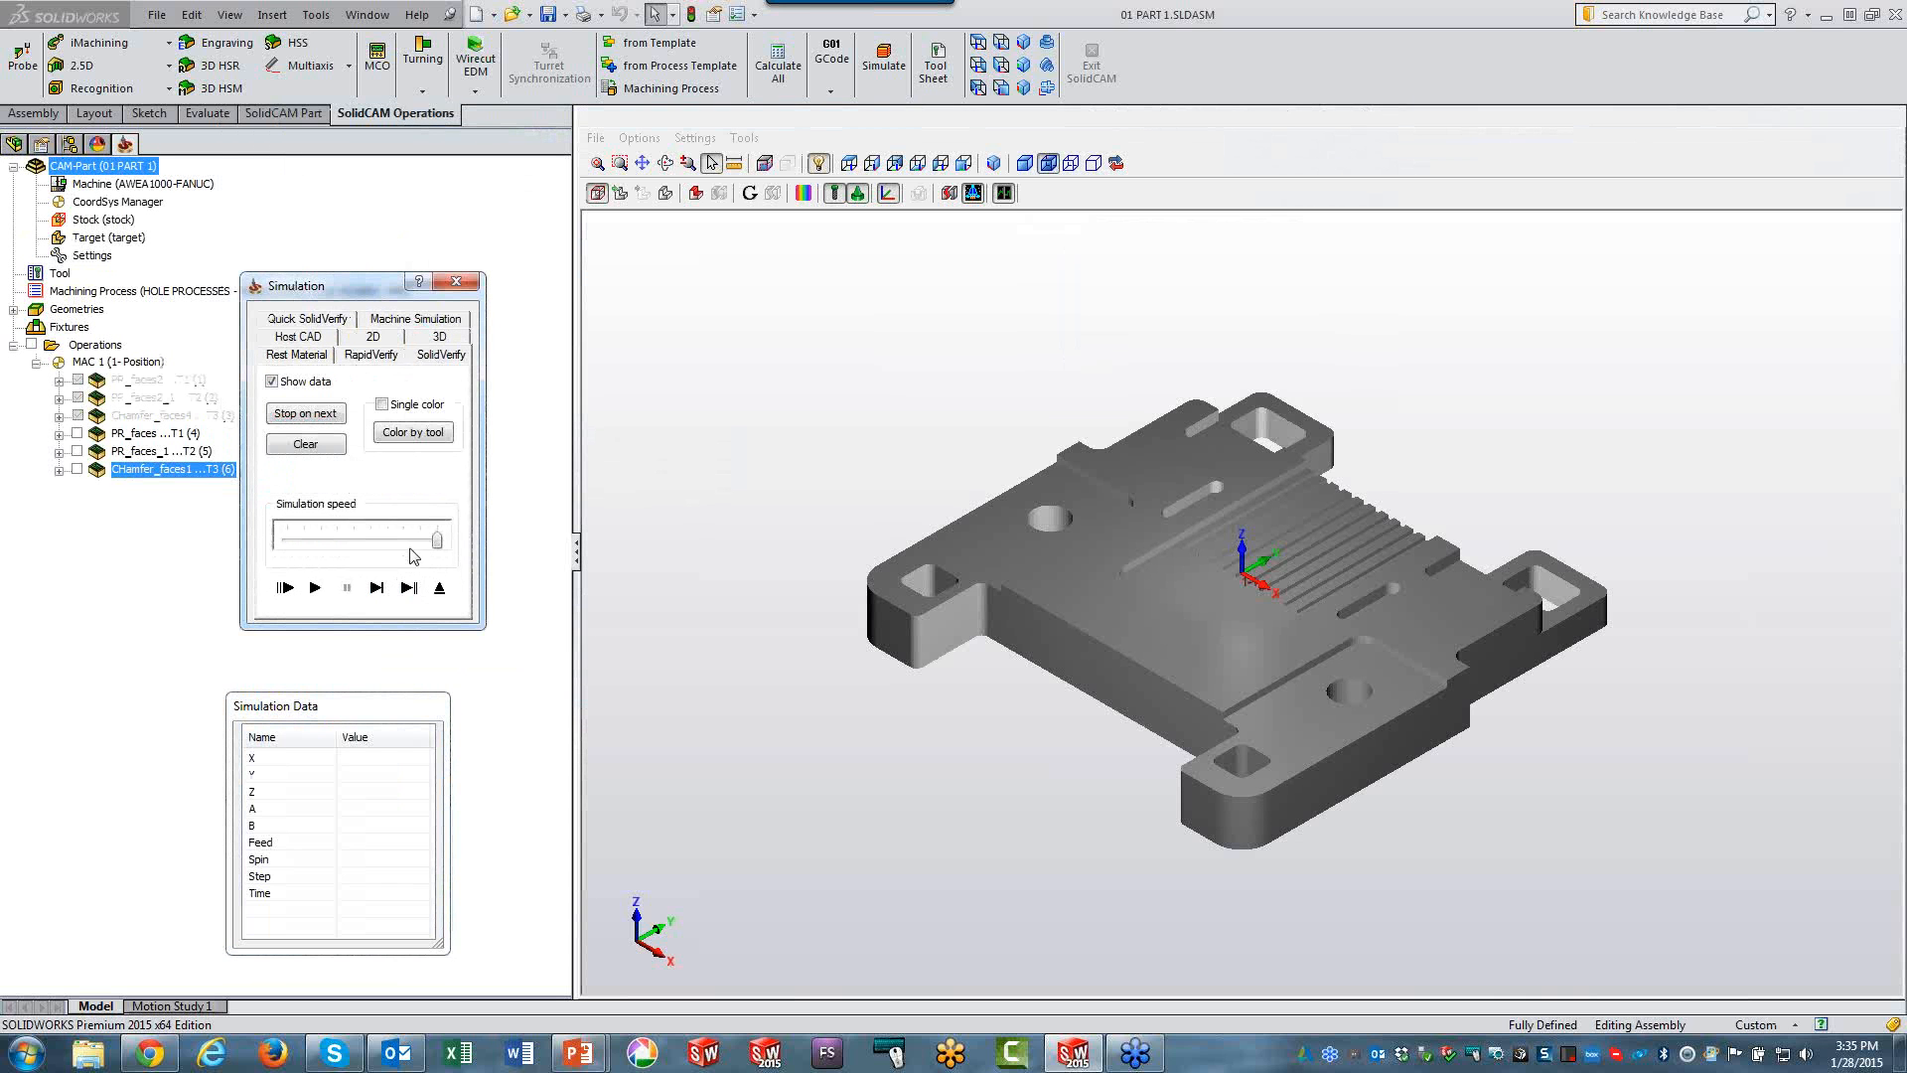
drag(437, 541, 320, 542)
click(315, 588)
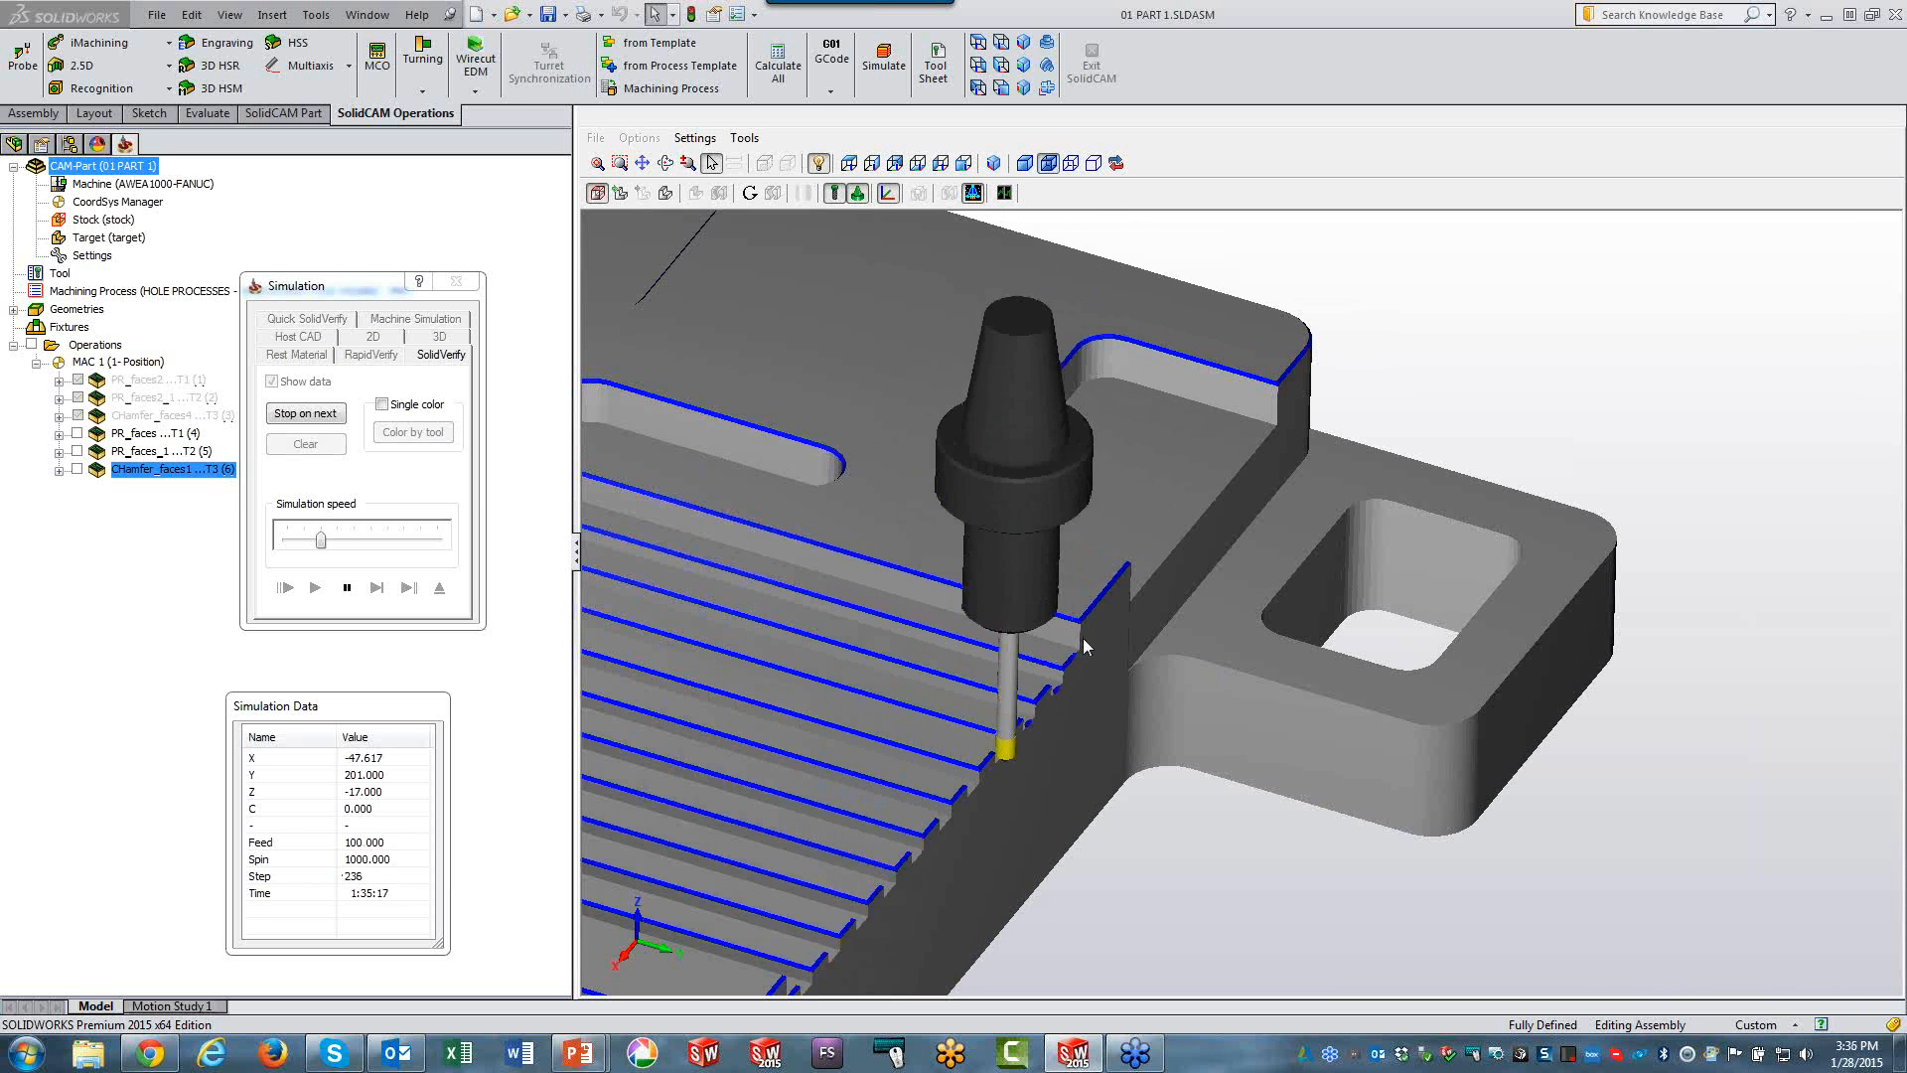
Inspect the chamfered edges on the simulated plate, exit the simulation and close the chamfer operation.
middle_drag(1184, 854, 988, 741)
scroll(1184, 854, up, 4)
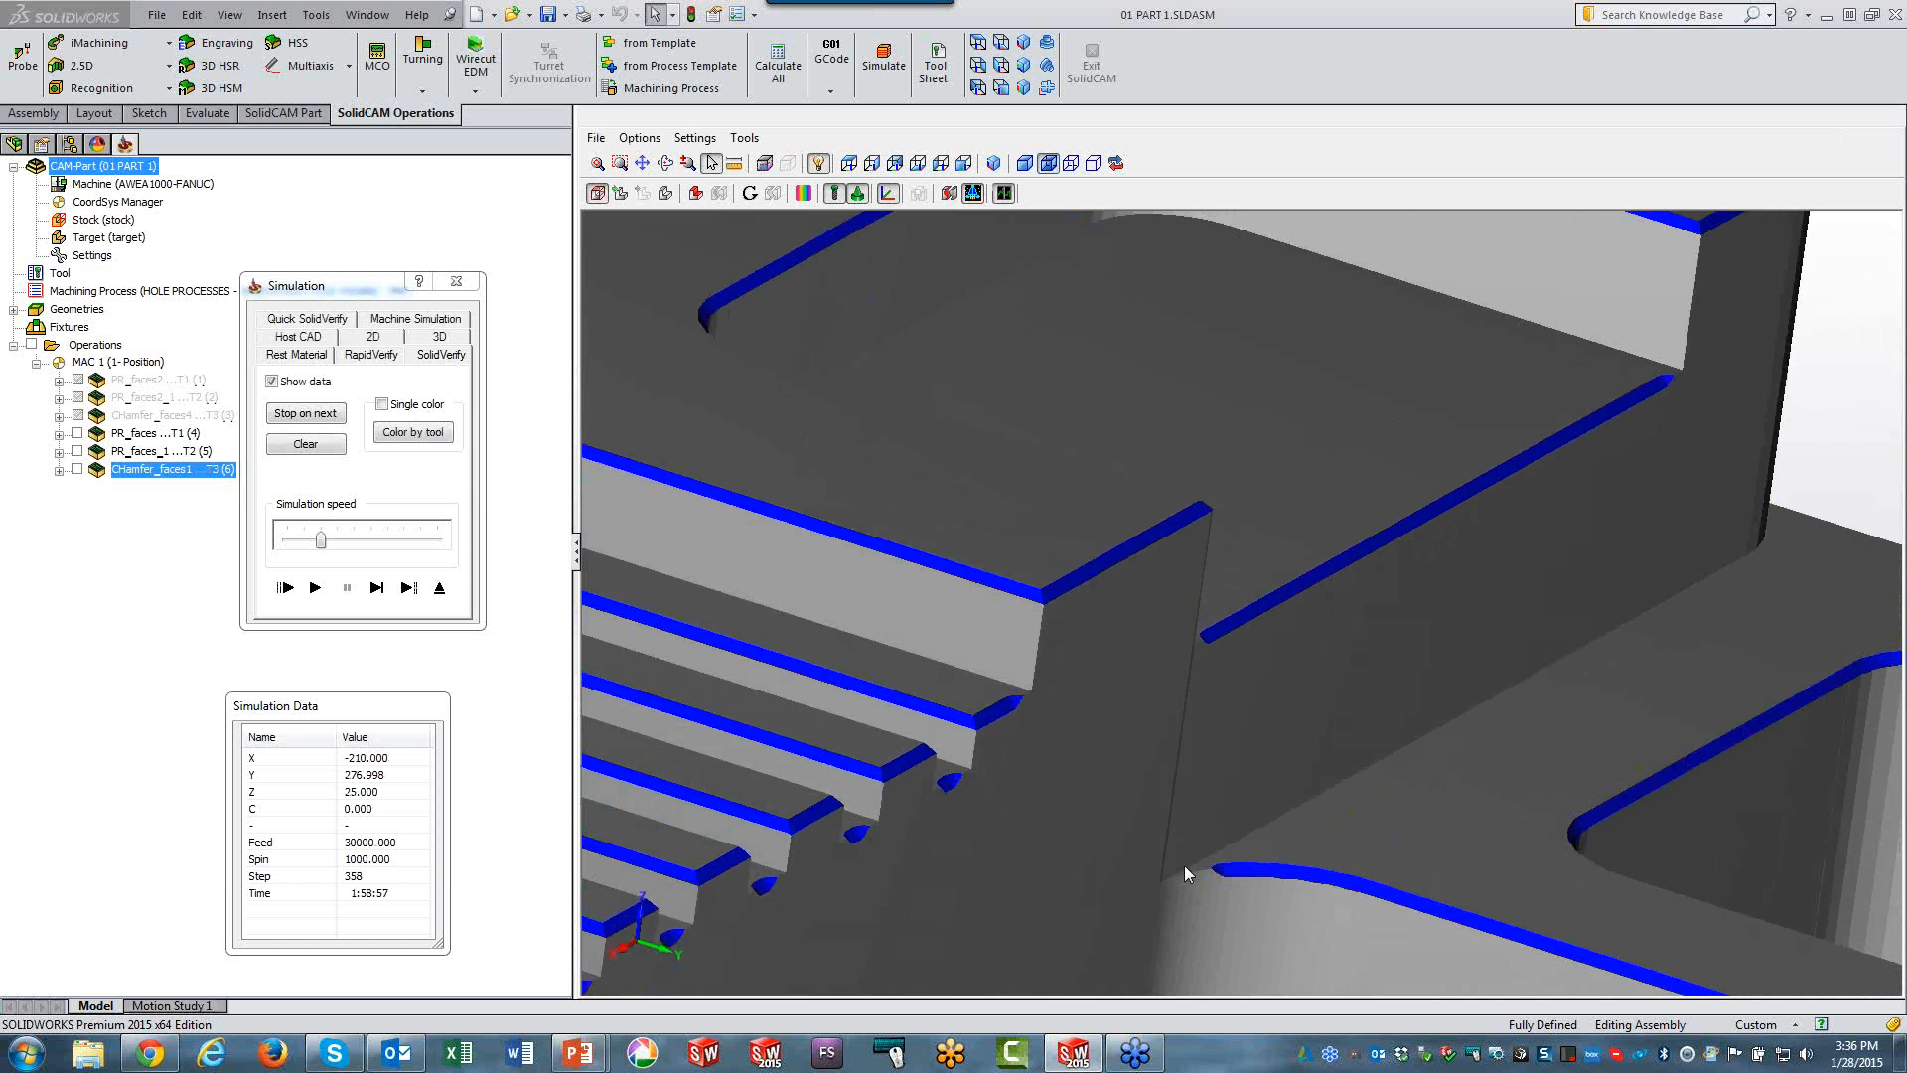
scroll(1184, 866, down, 7)
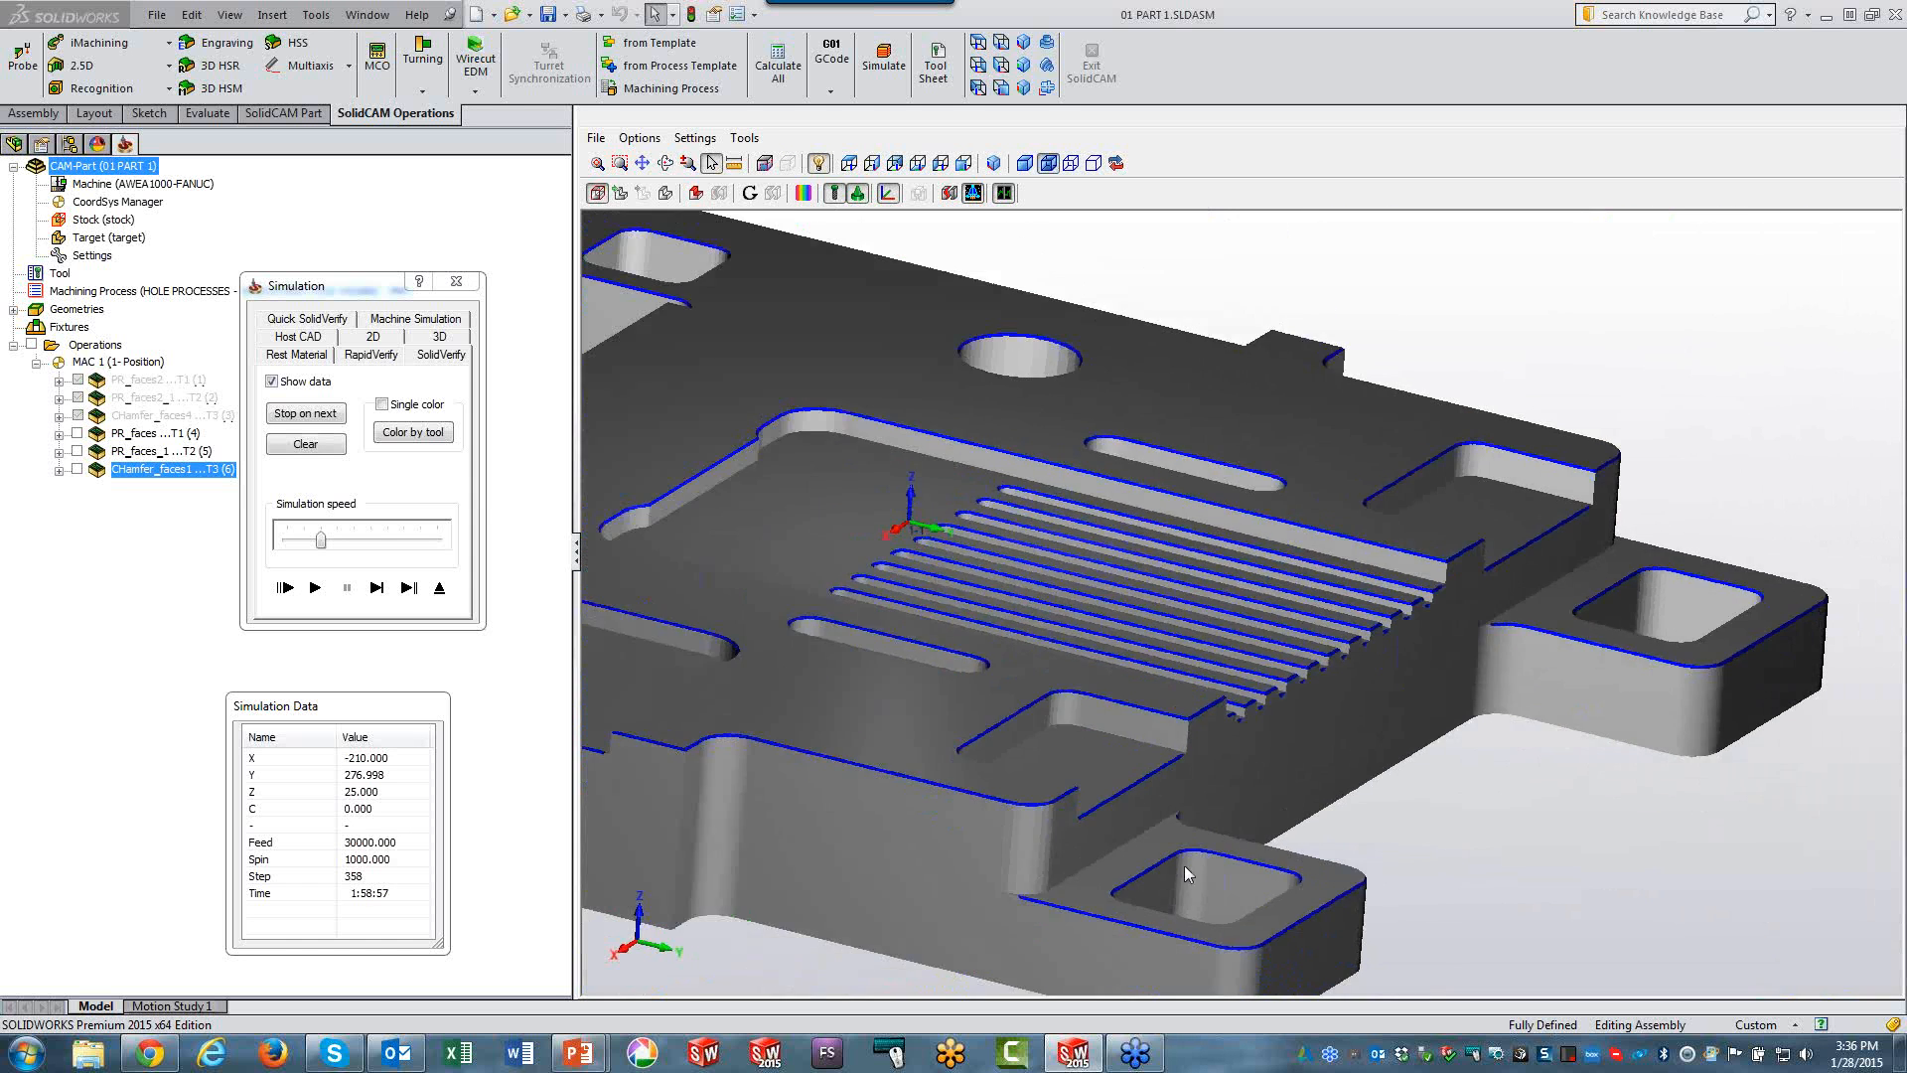
scroll(1184, 873, down, 8)
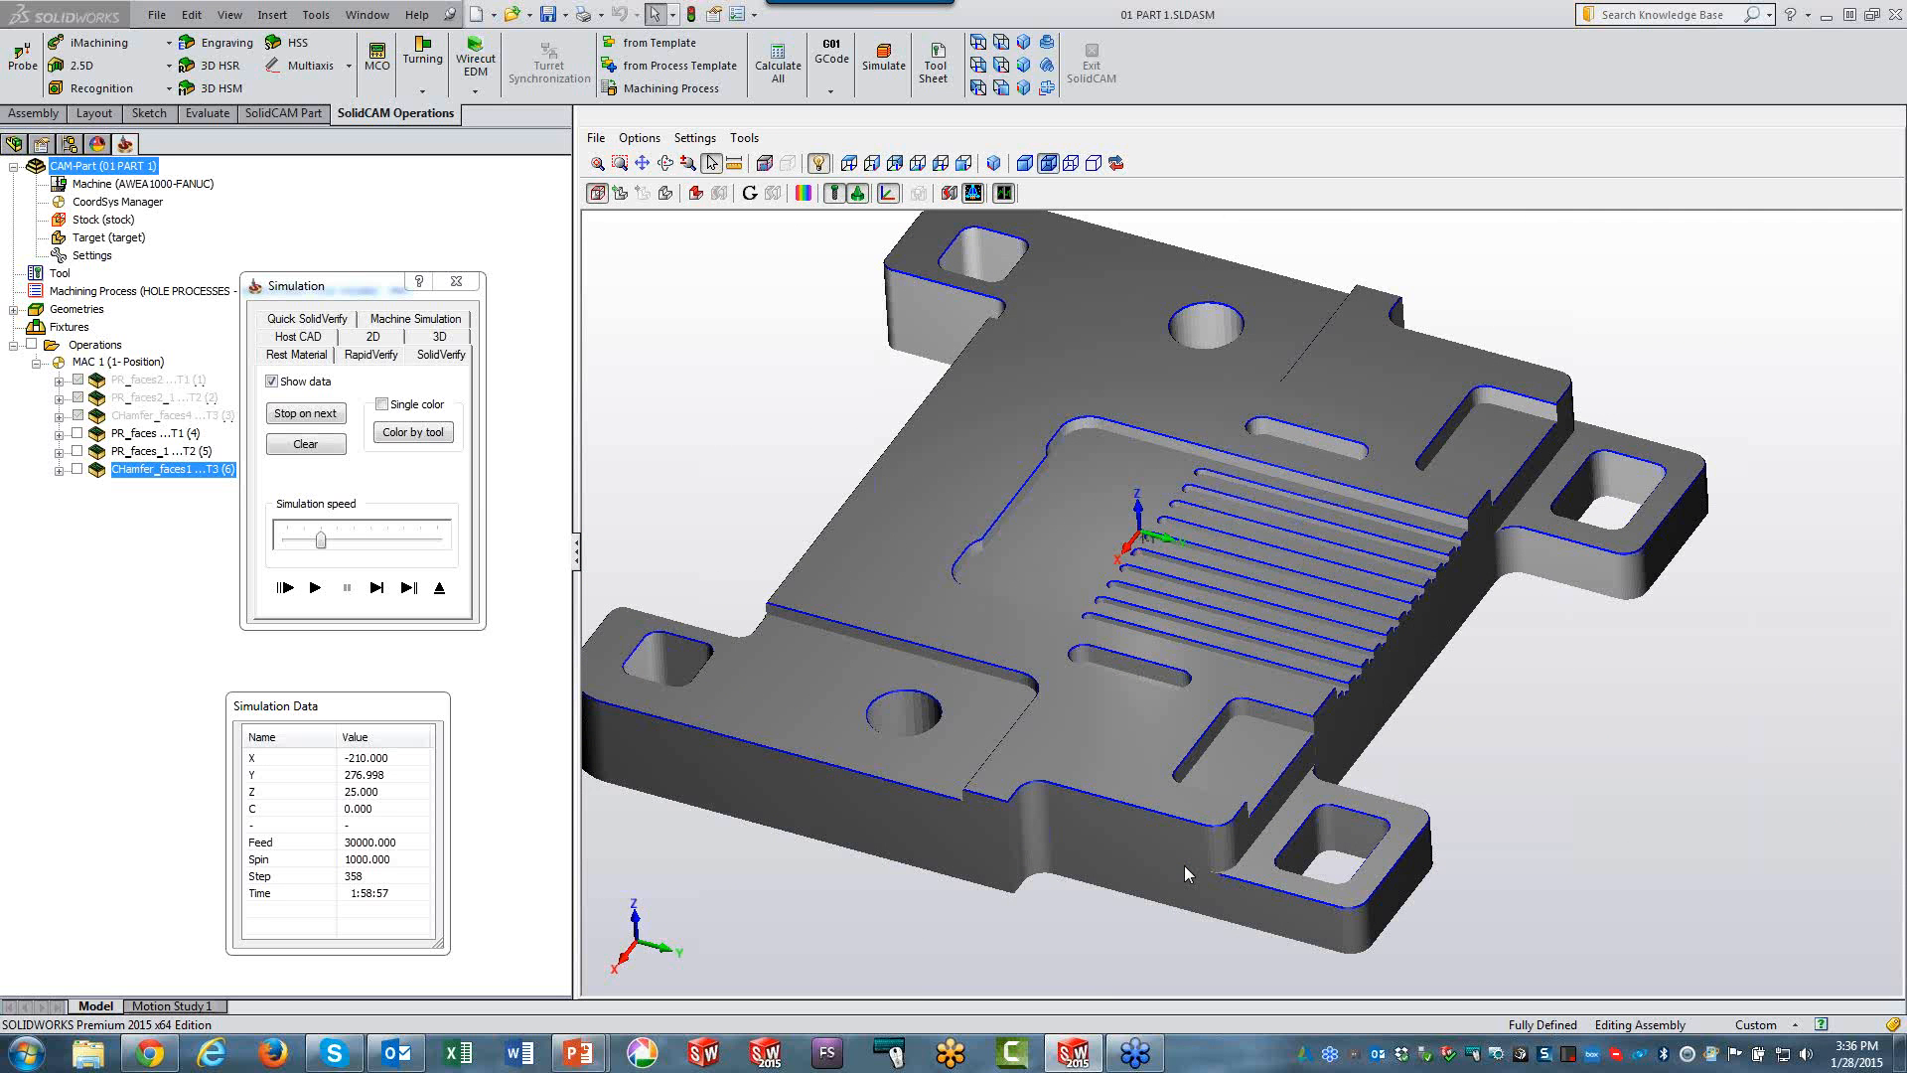
click(440, 587)
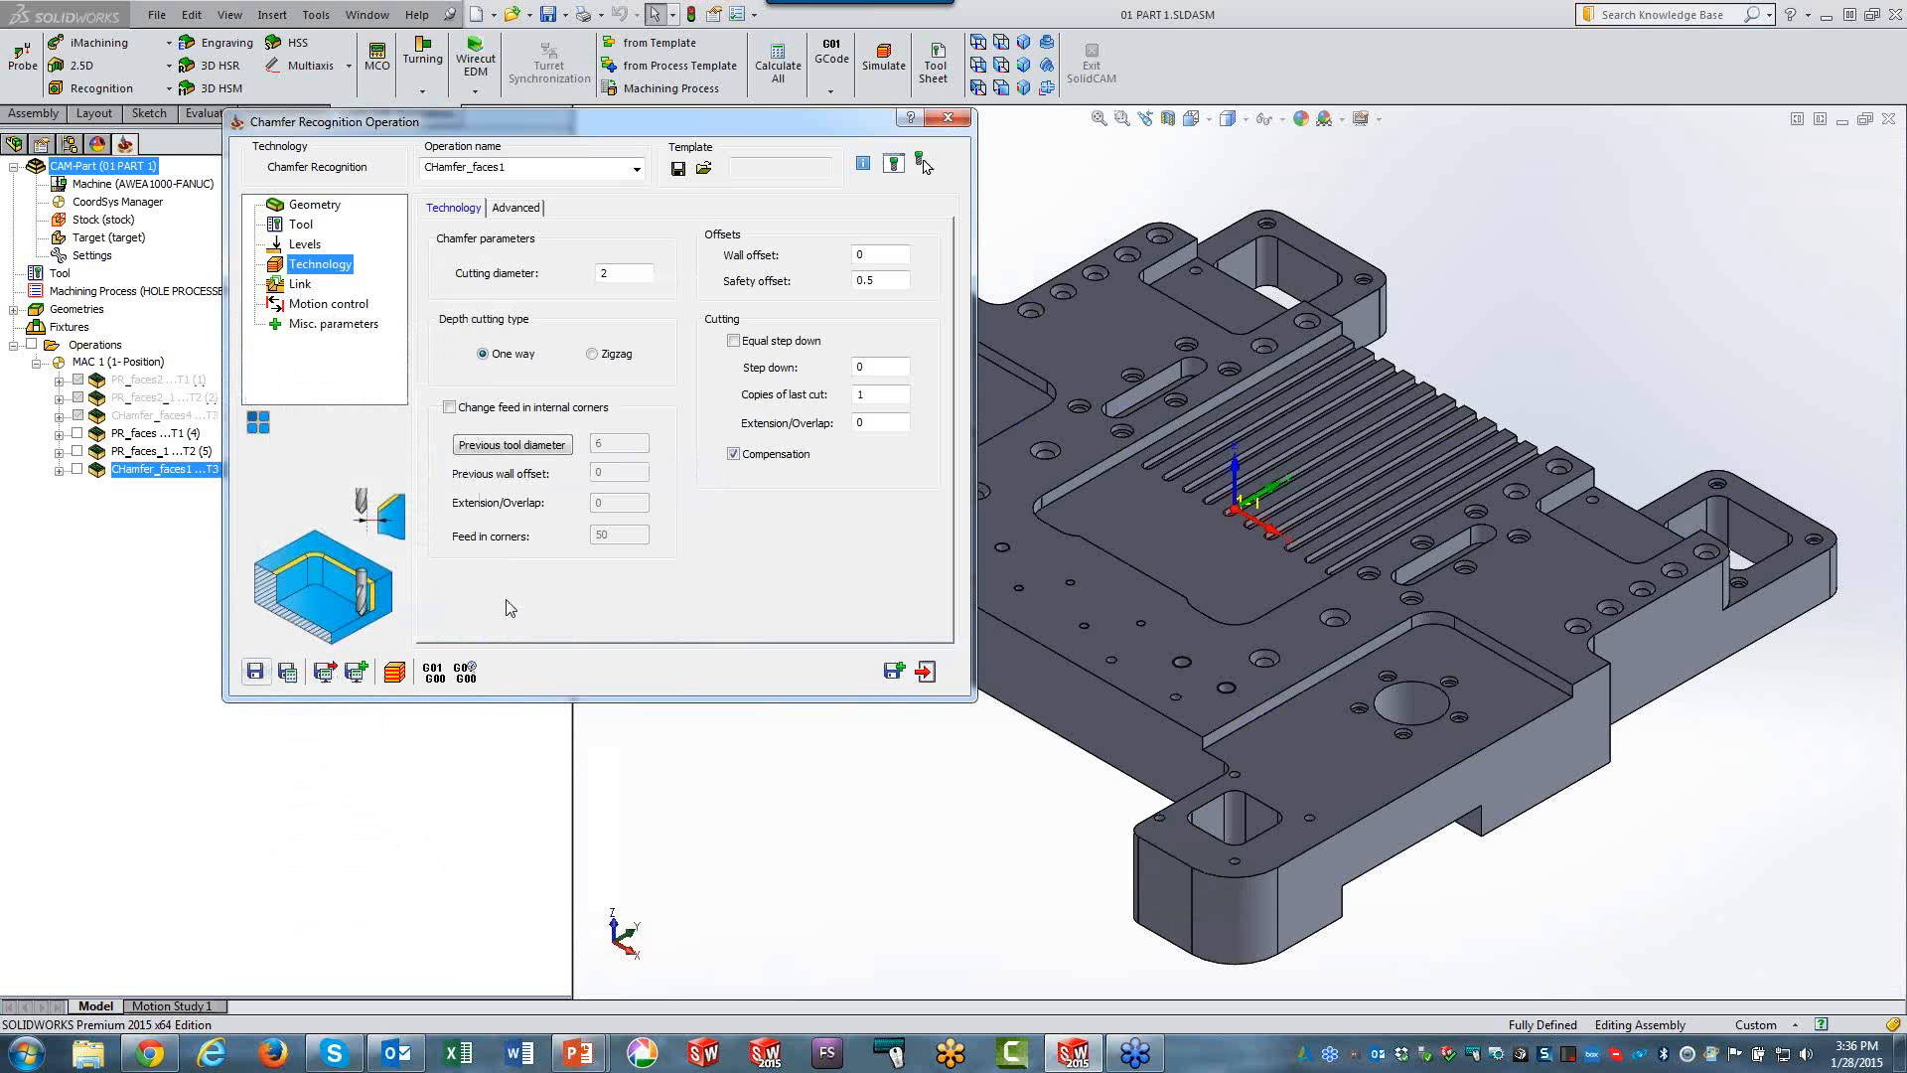
click(929, 674)
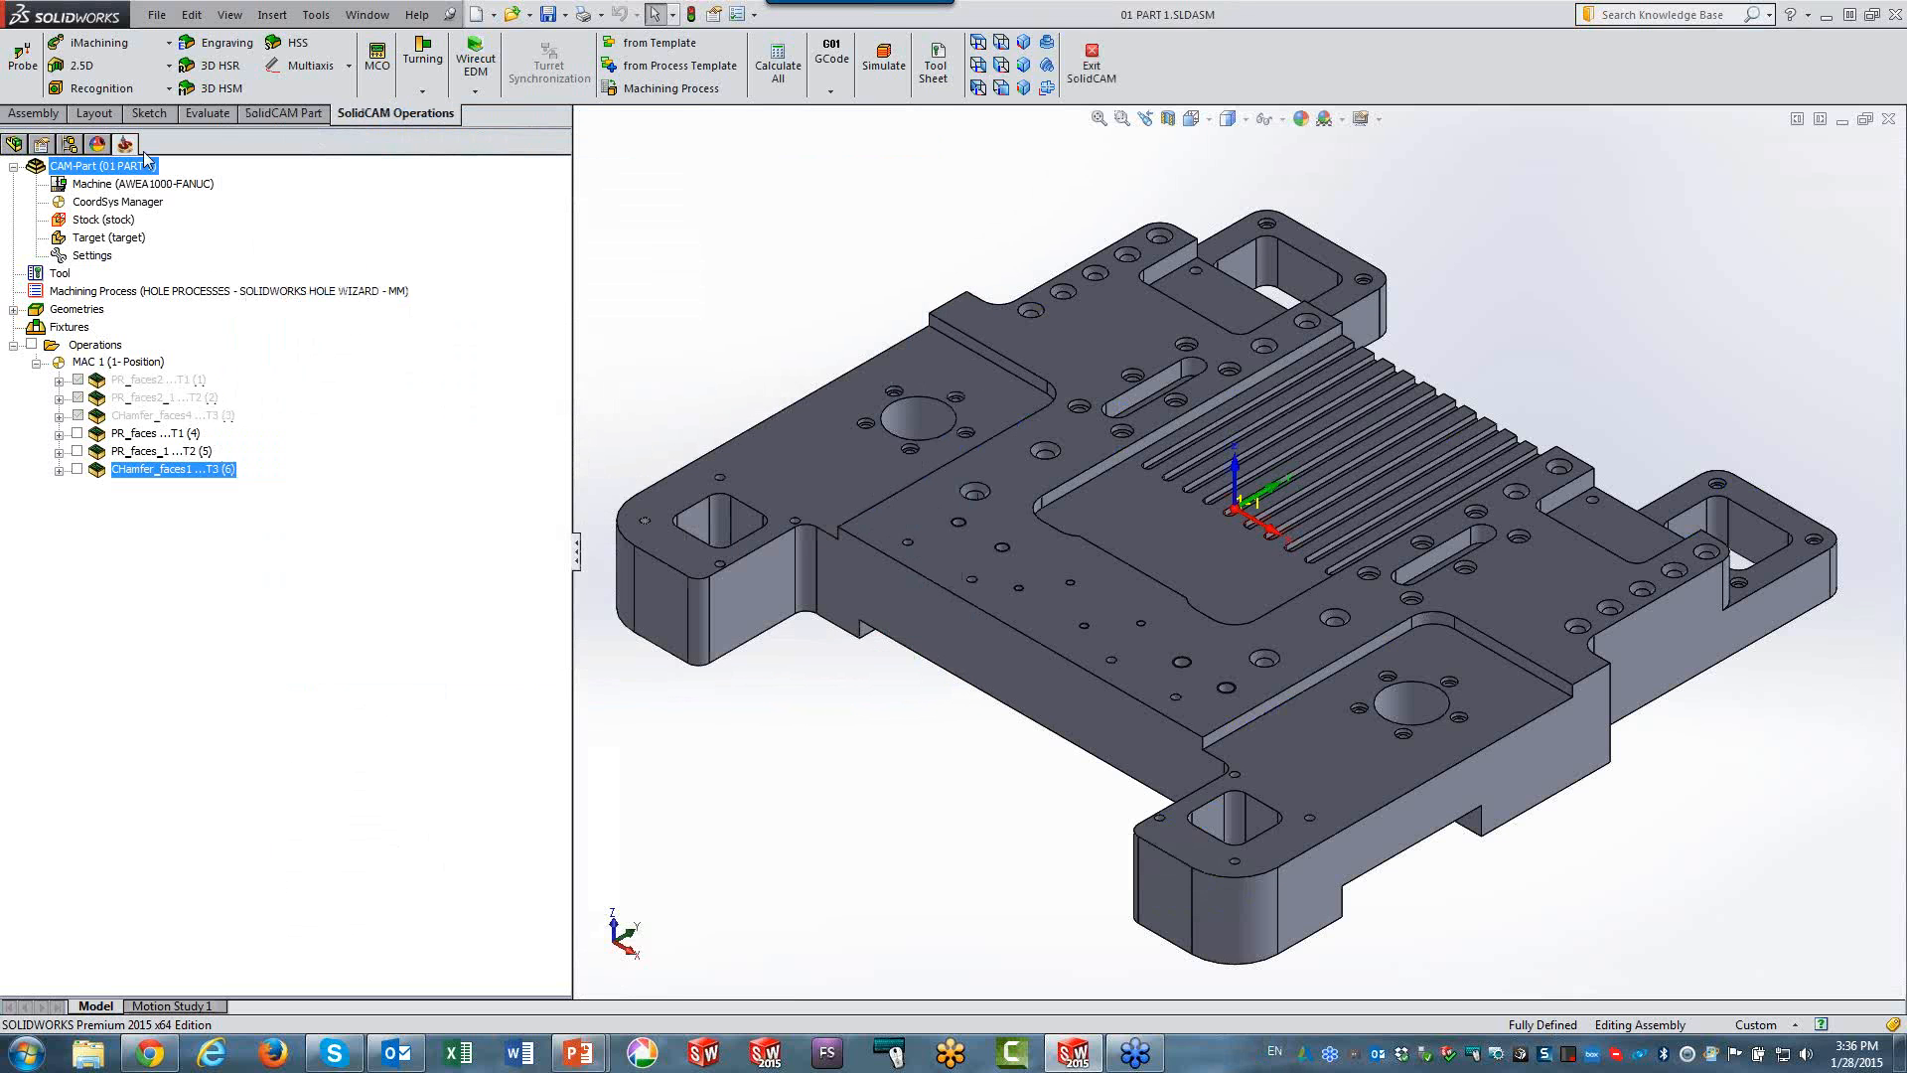
Open the CAM-Part file 01a electronic housing.prz.
click(279, 113)
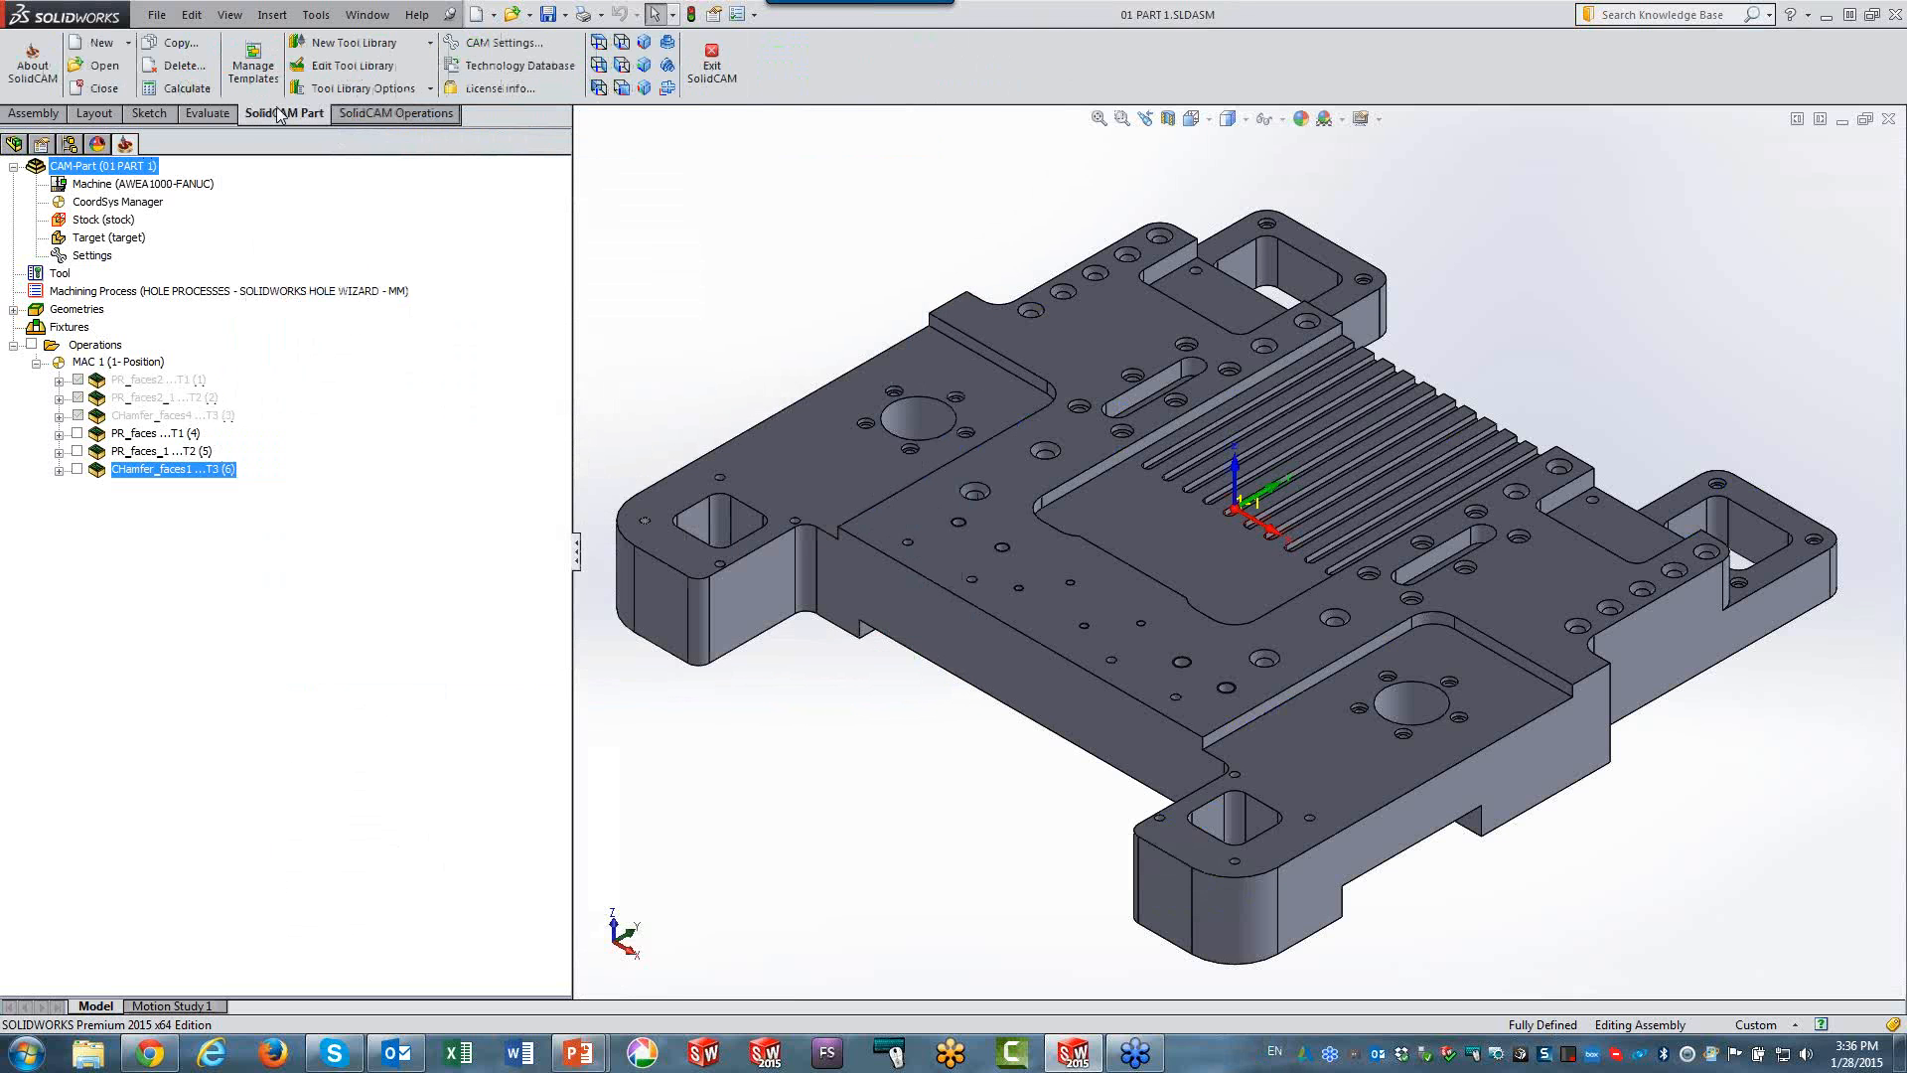
click(112, 69)
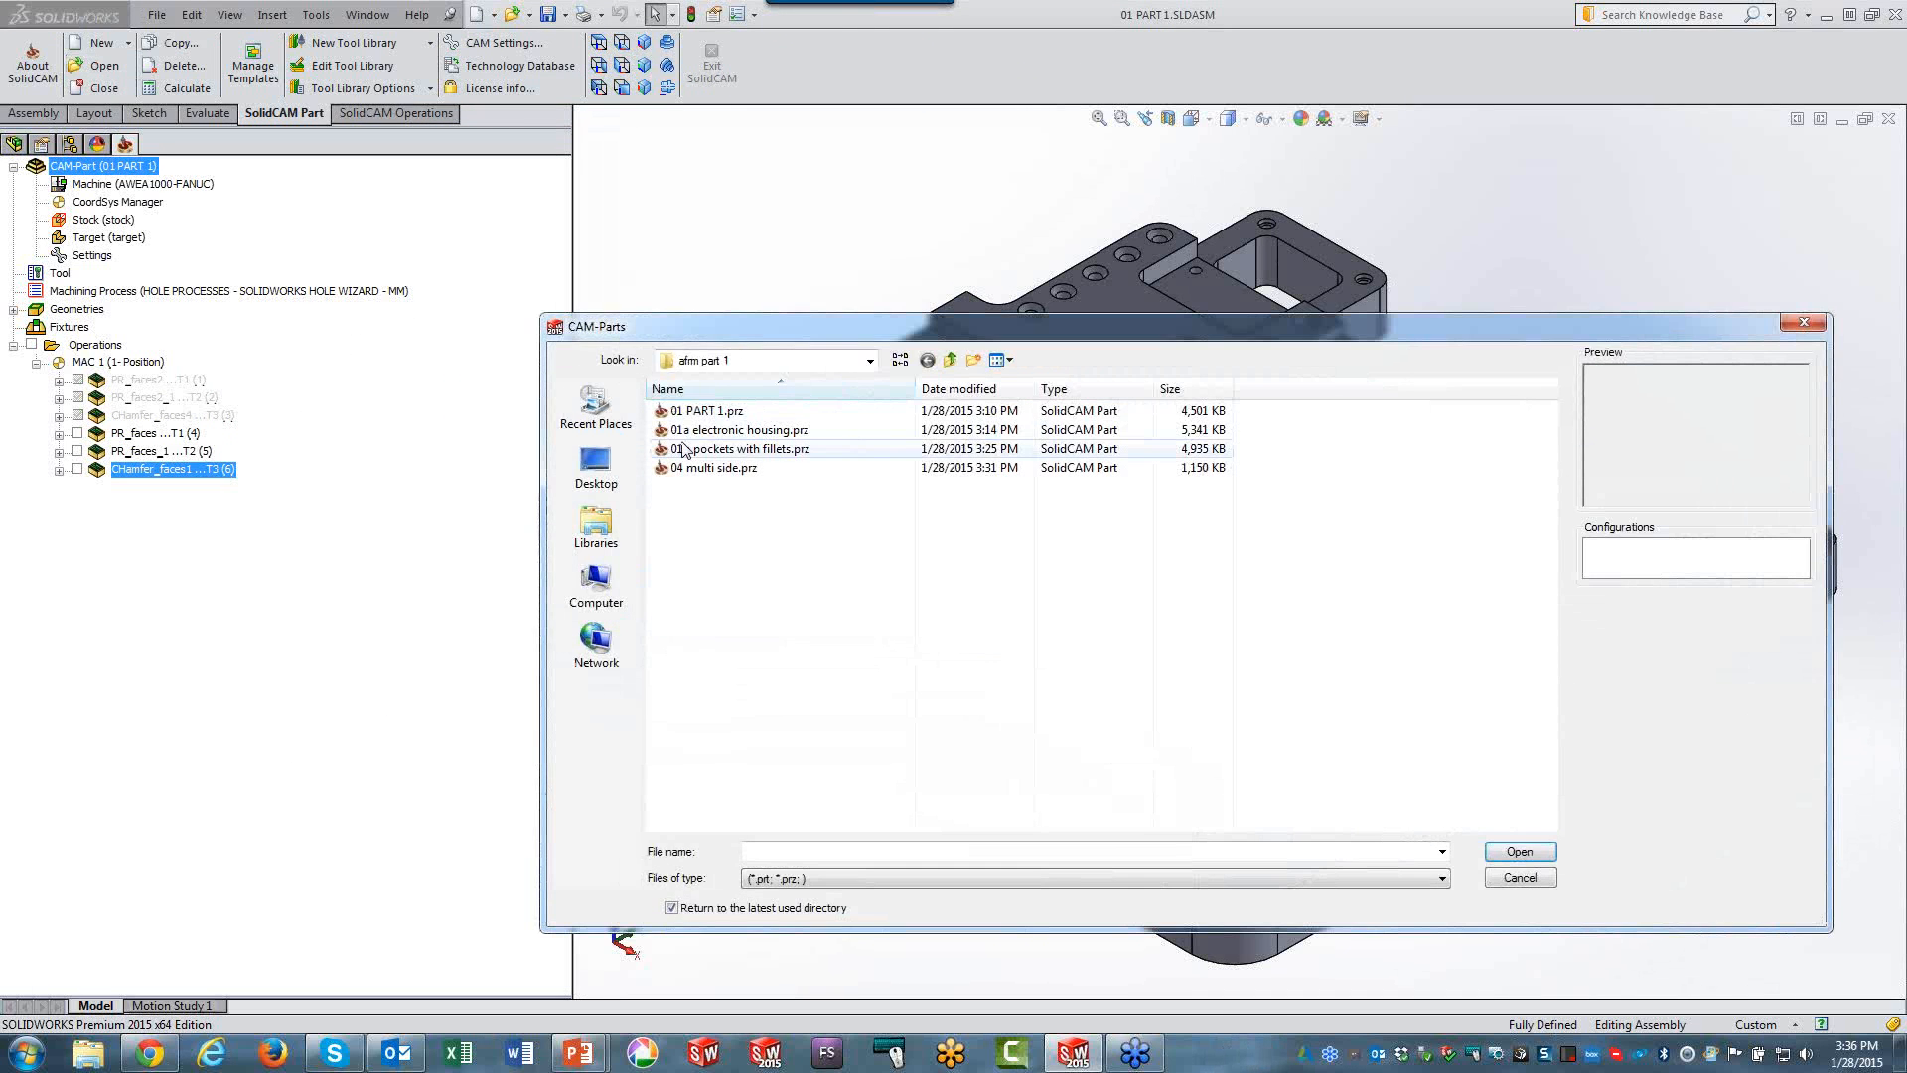
click(708, 431)
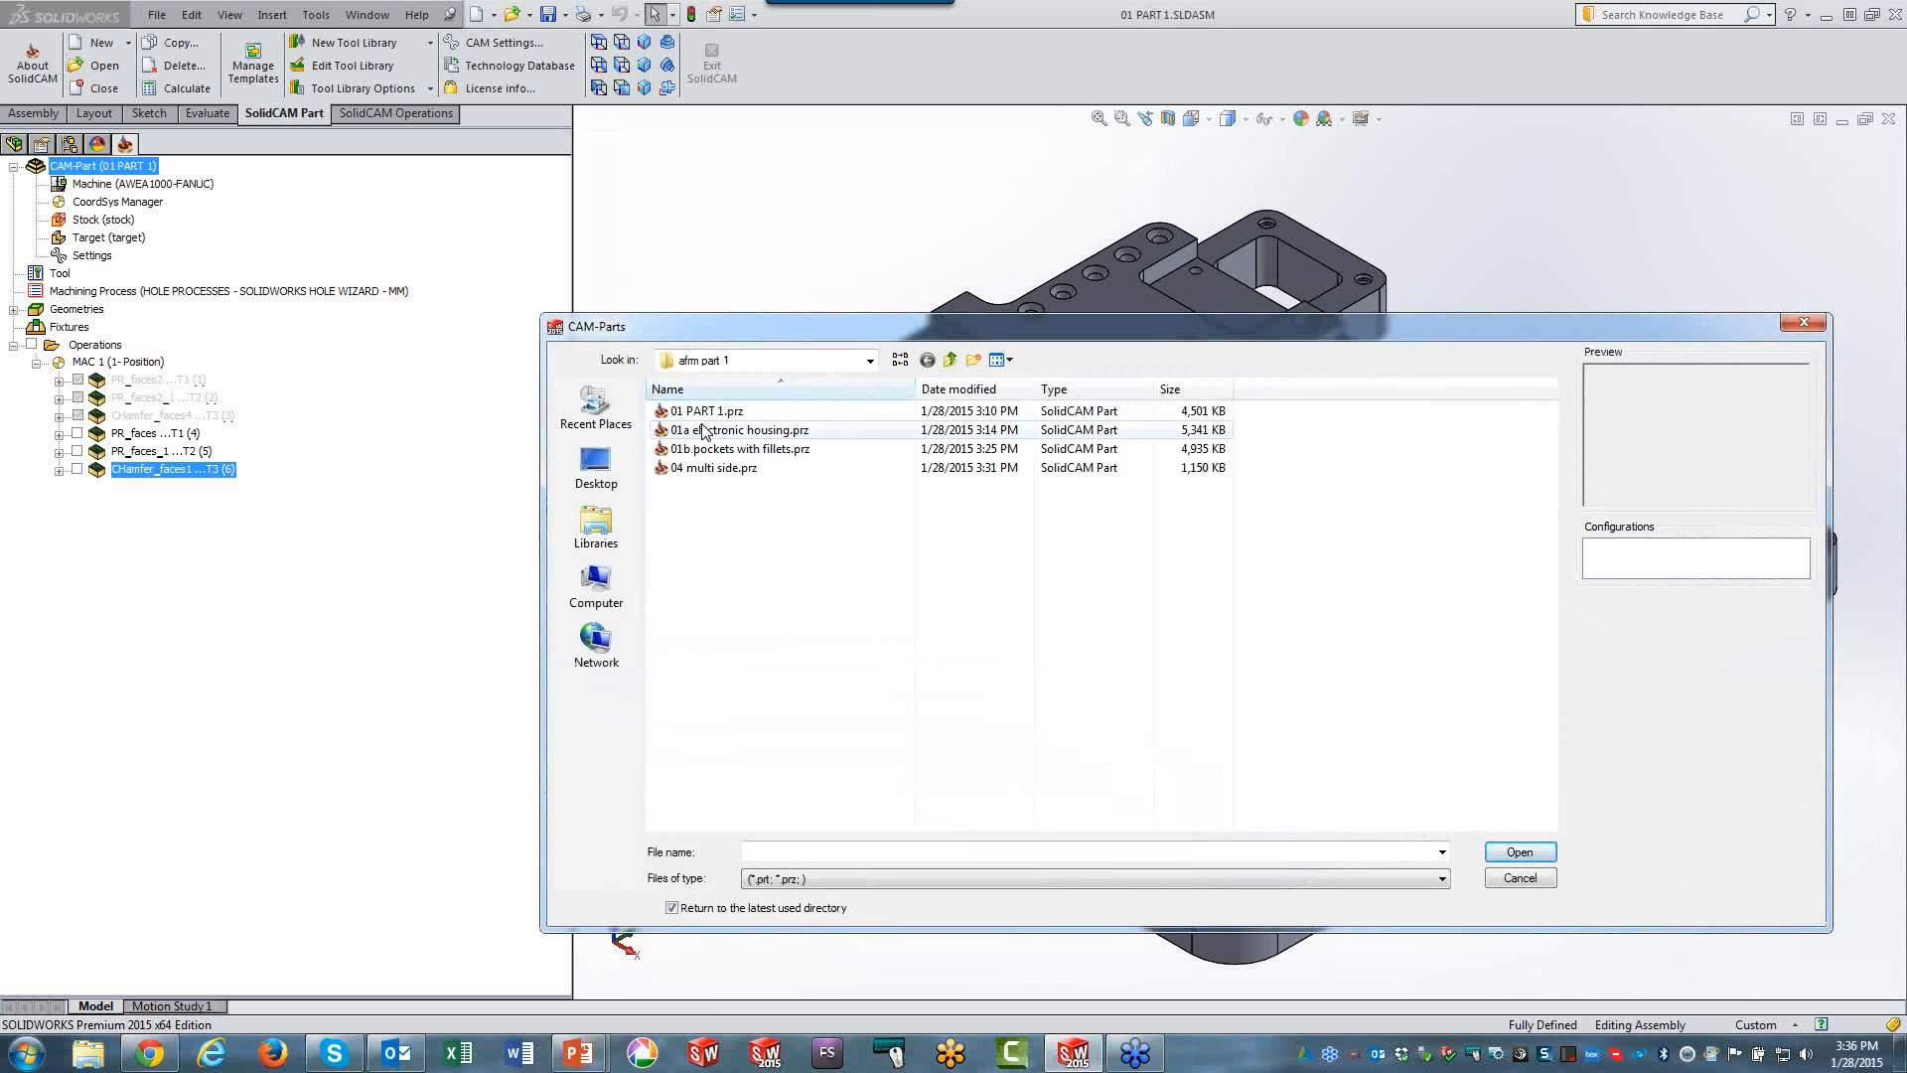
click(1517, 851)
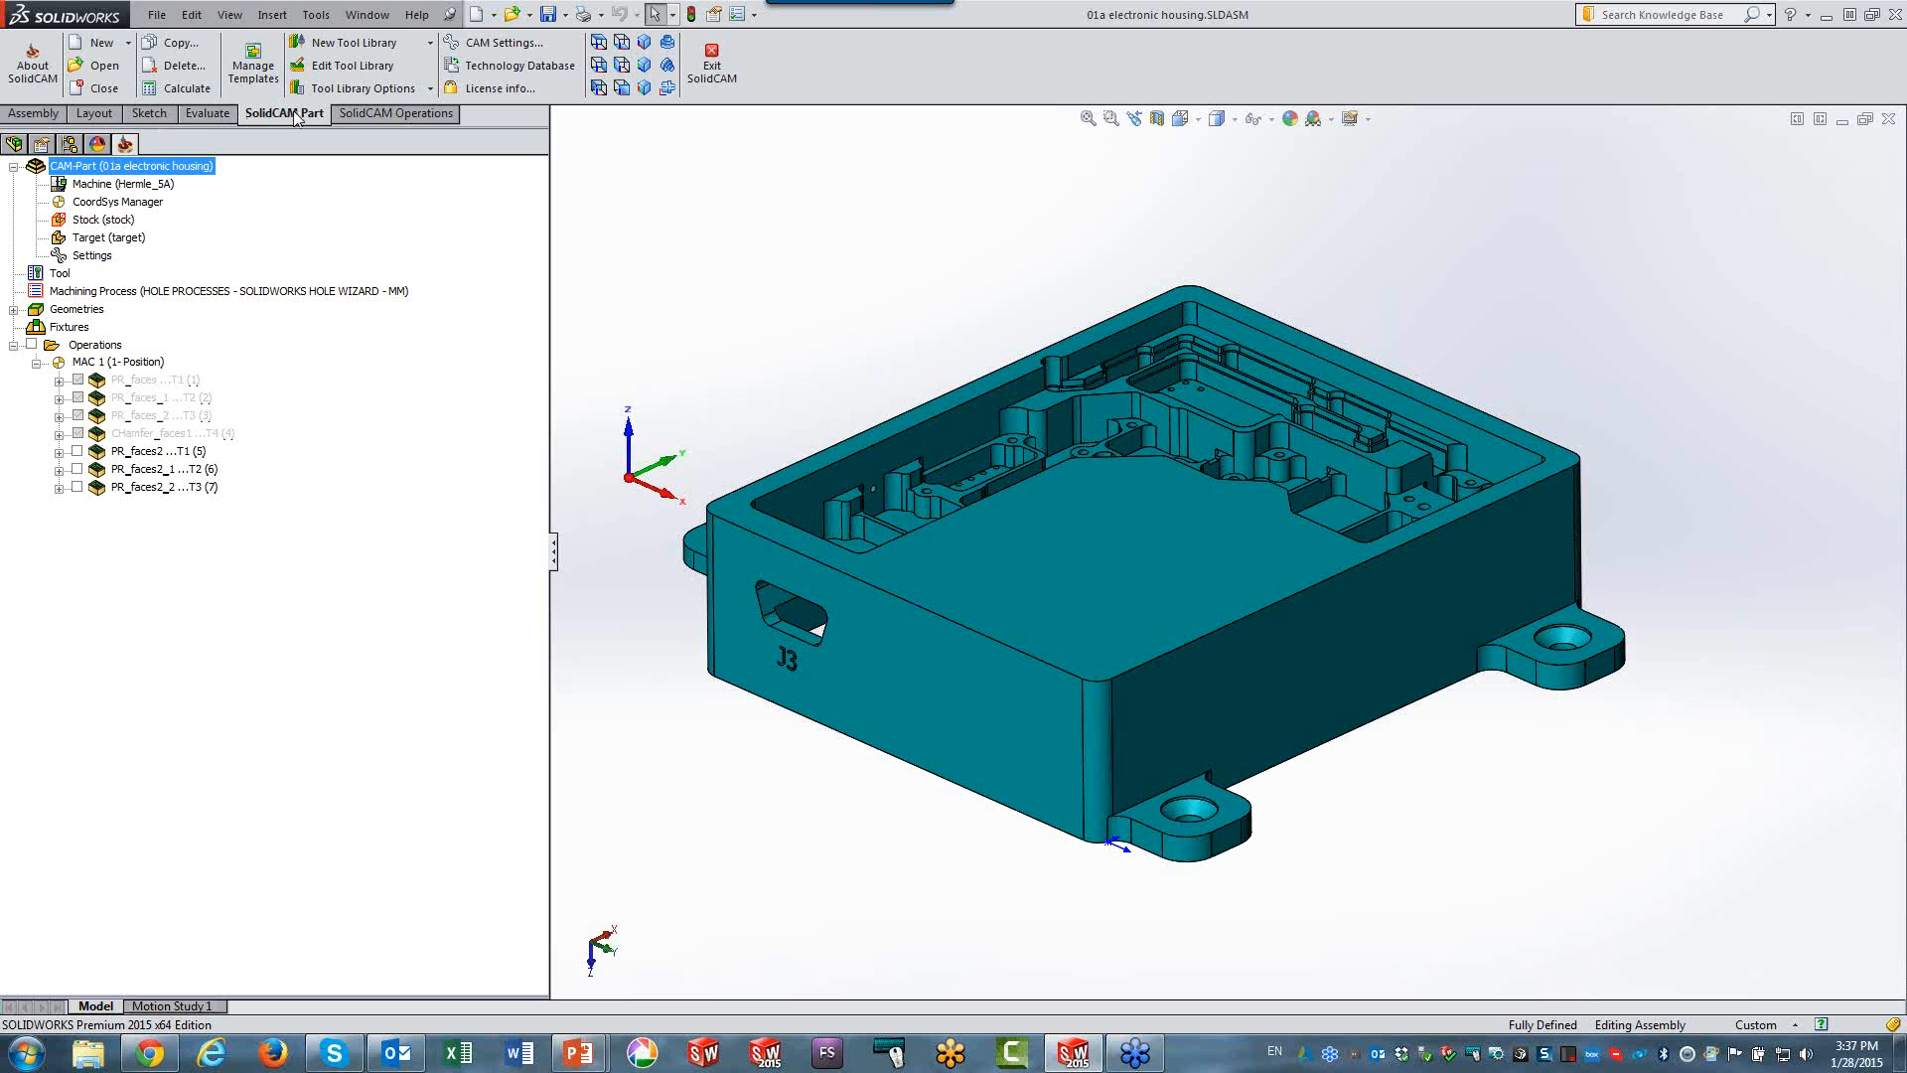
Add a Chamfer Recognition operation and define its face geometry from the electronic housing's solid body.
click(439, 115)
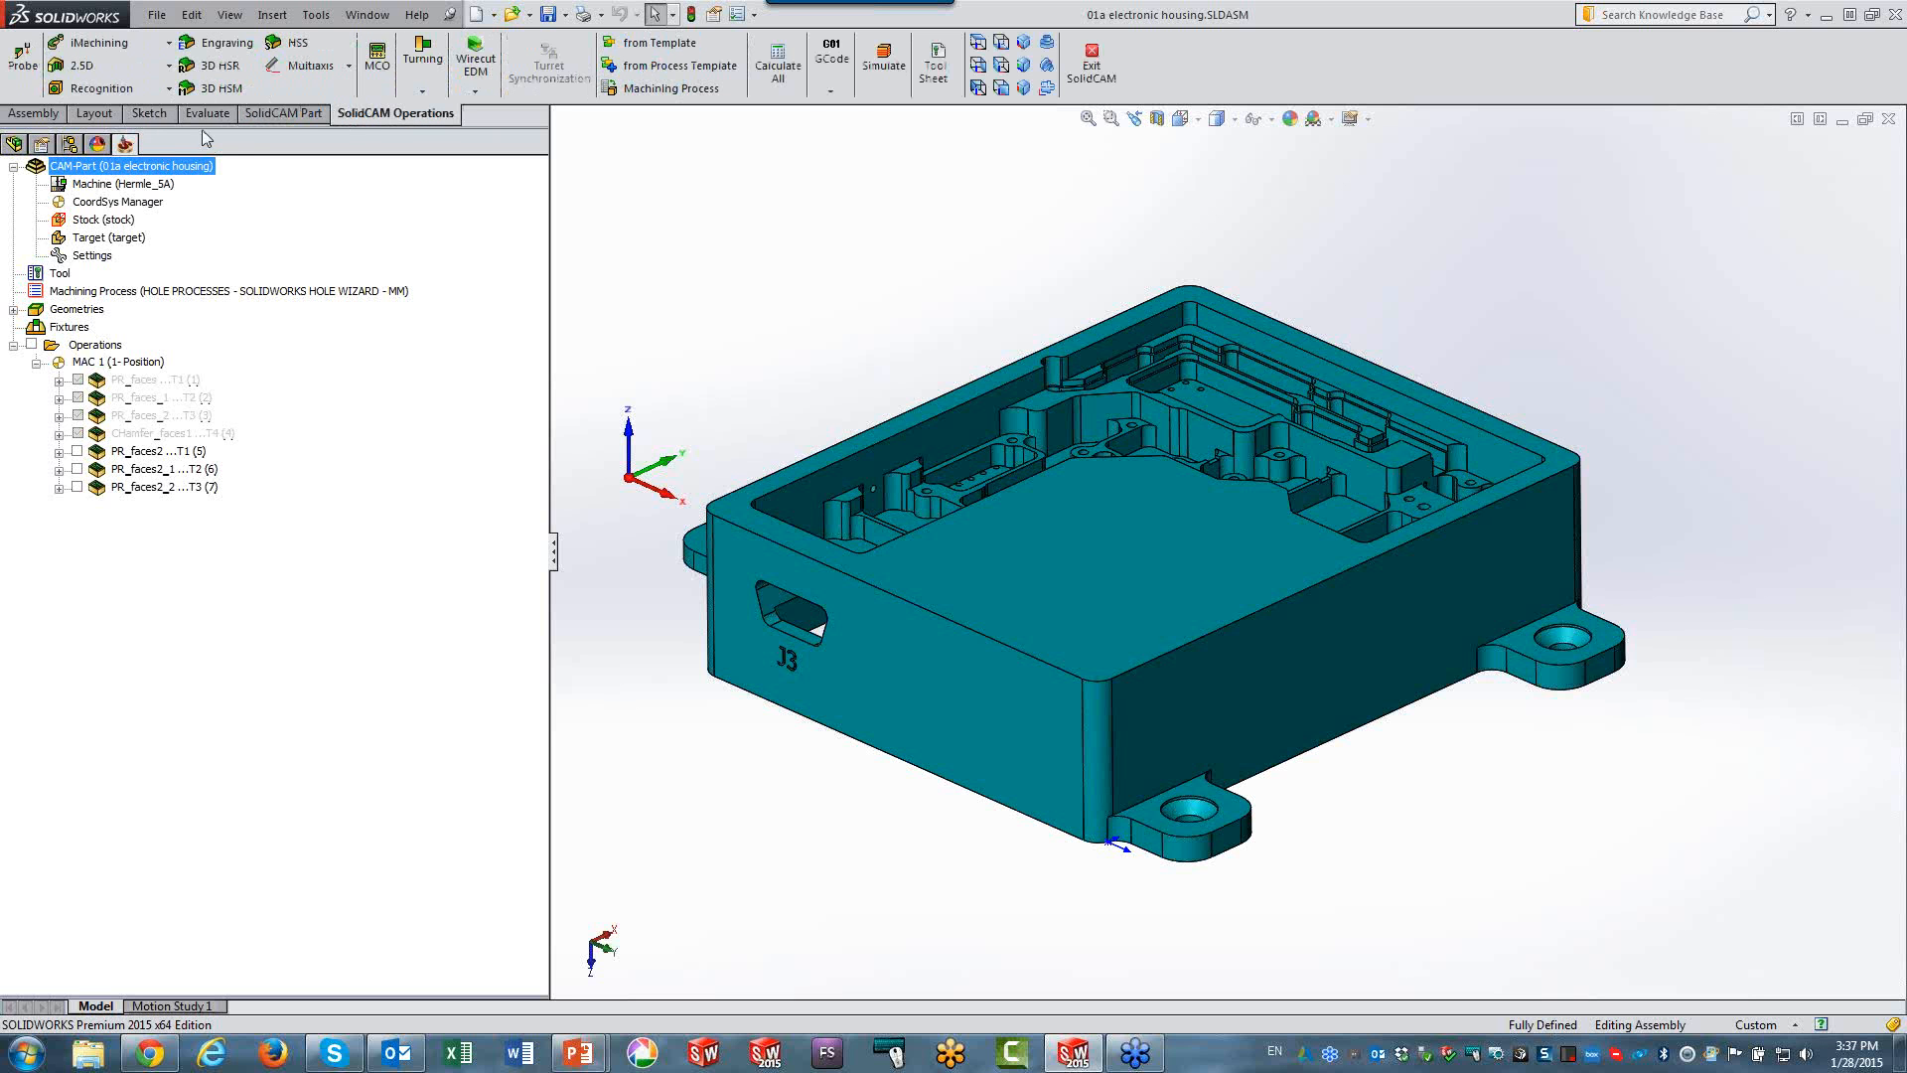
click(125, 91)
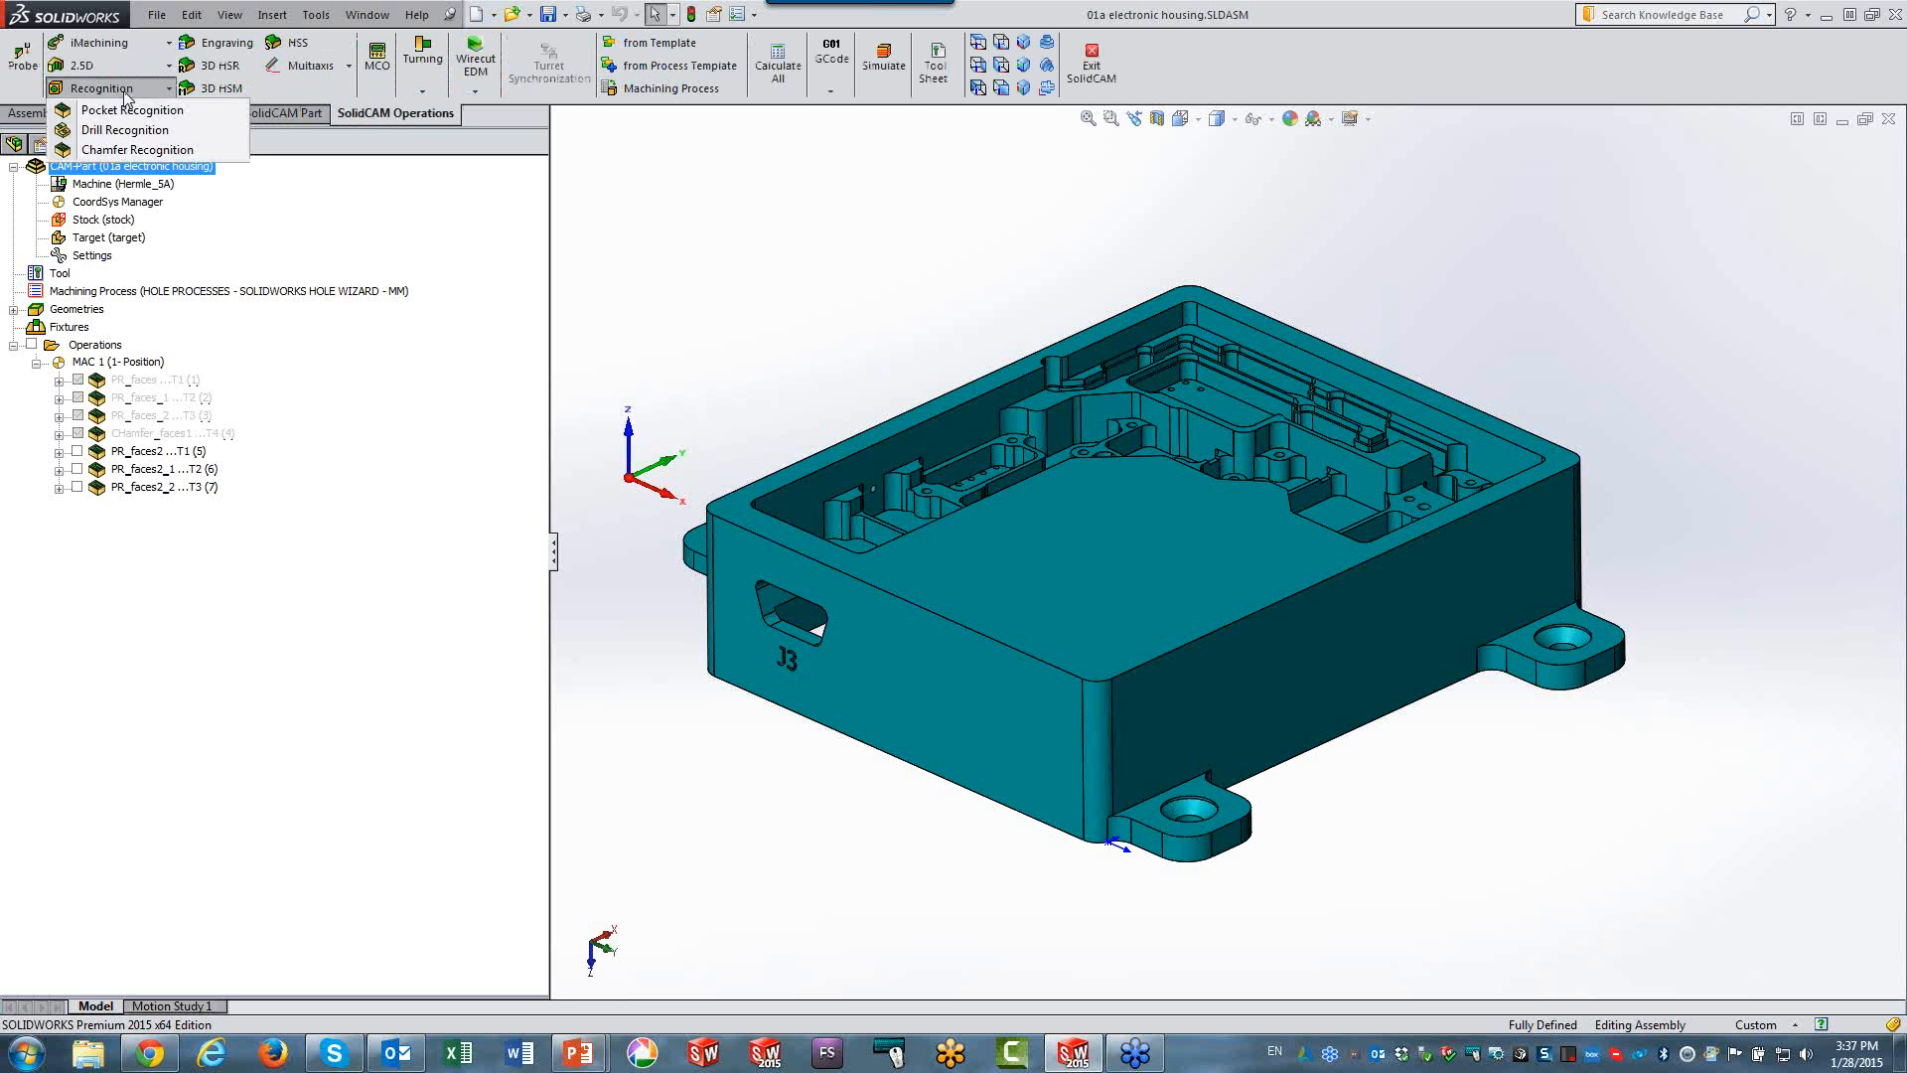
click(100, 151)
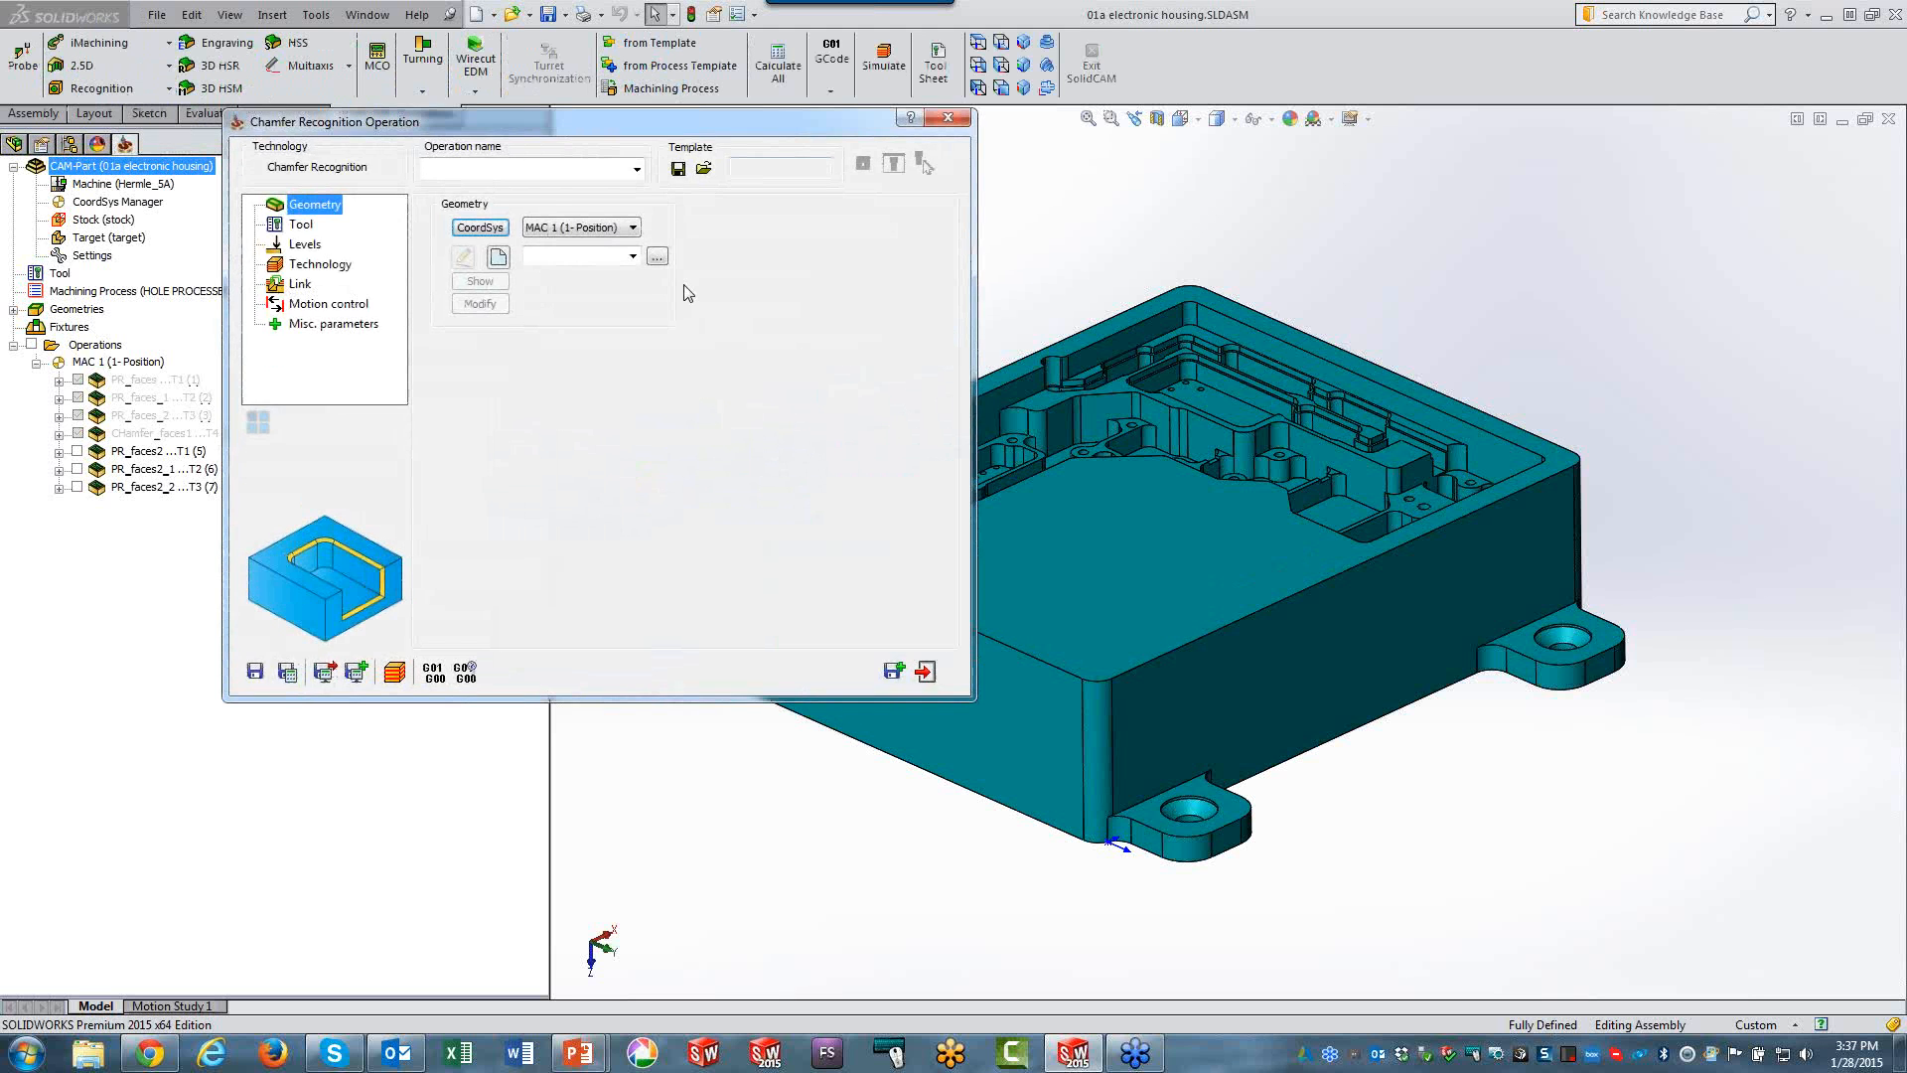
click(498, 258)
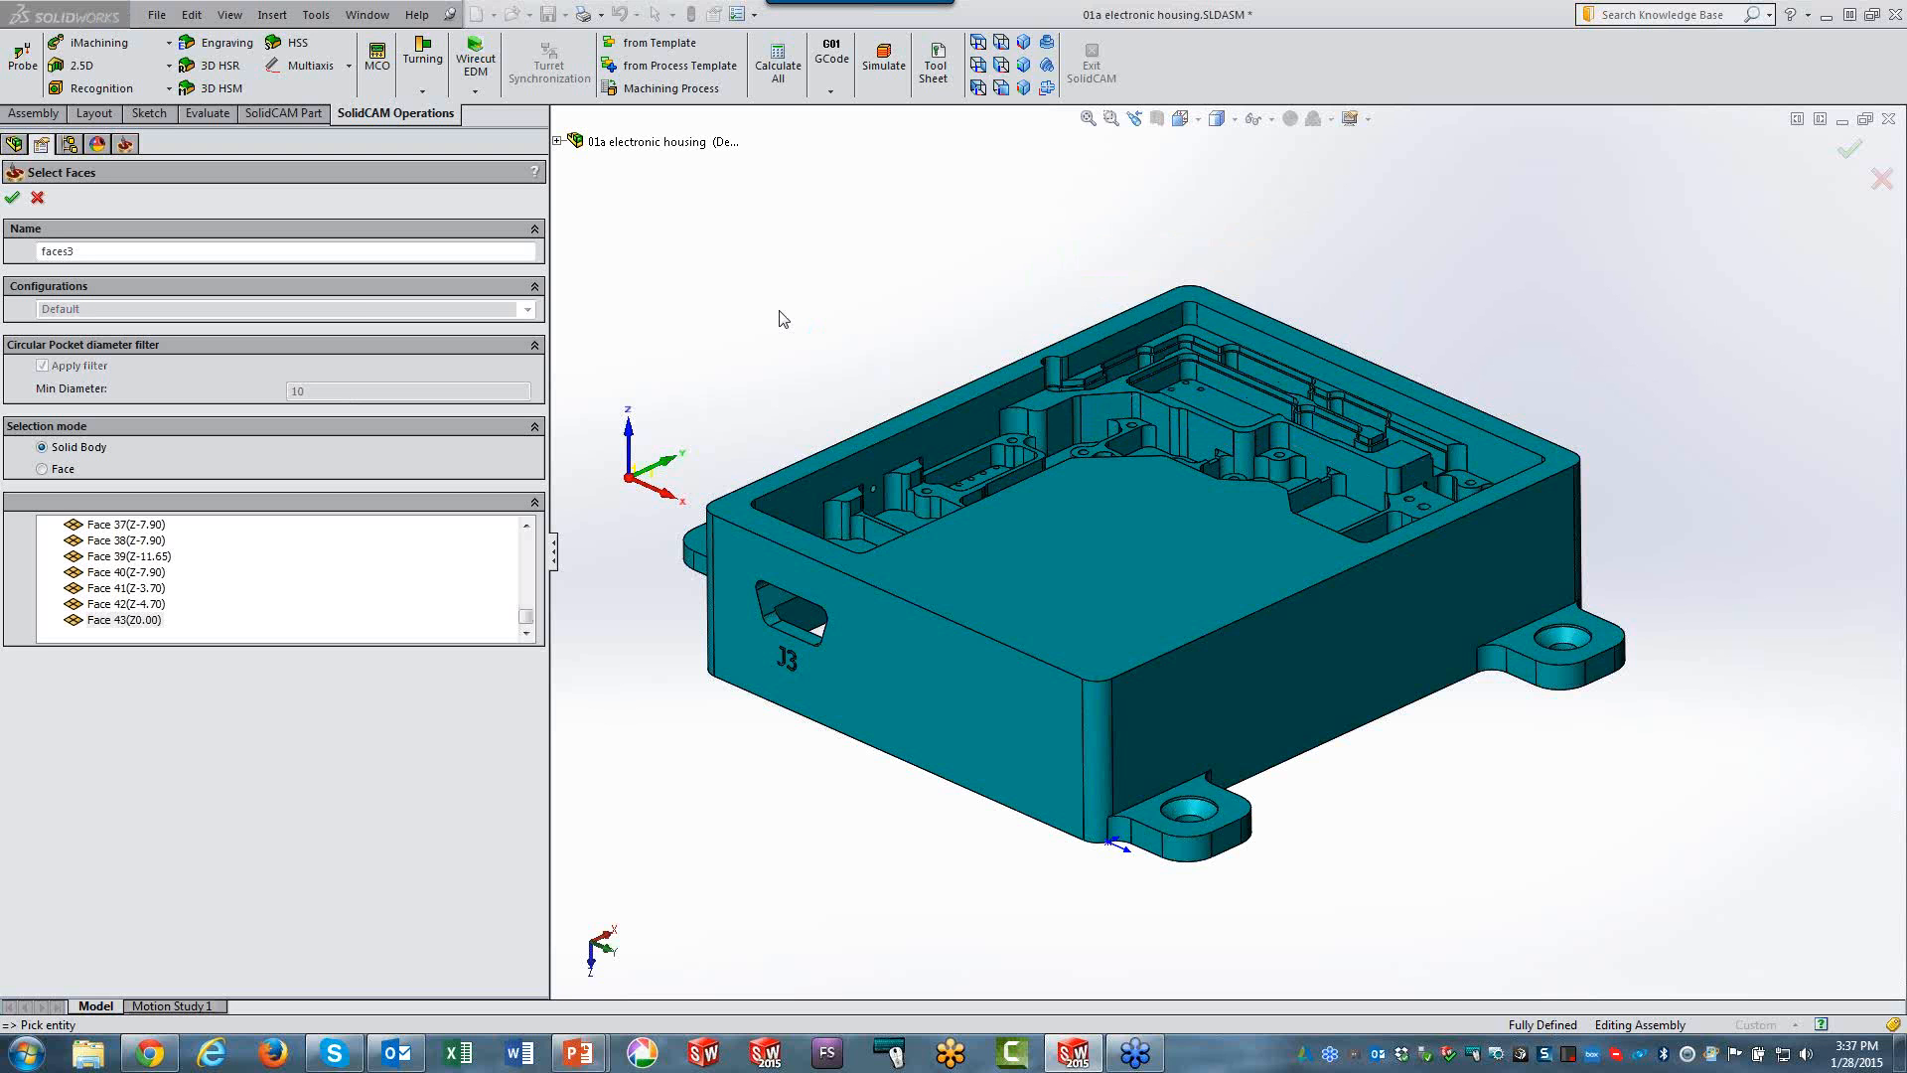
click(12, 196)
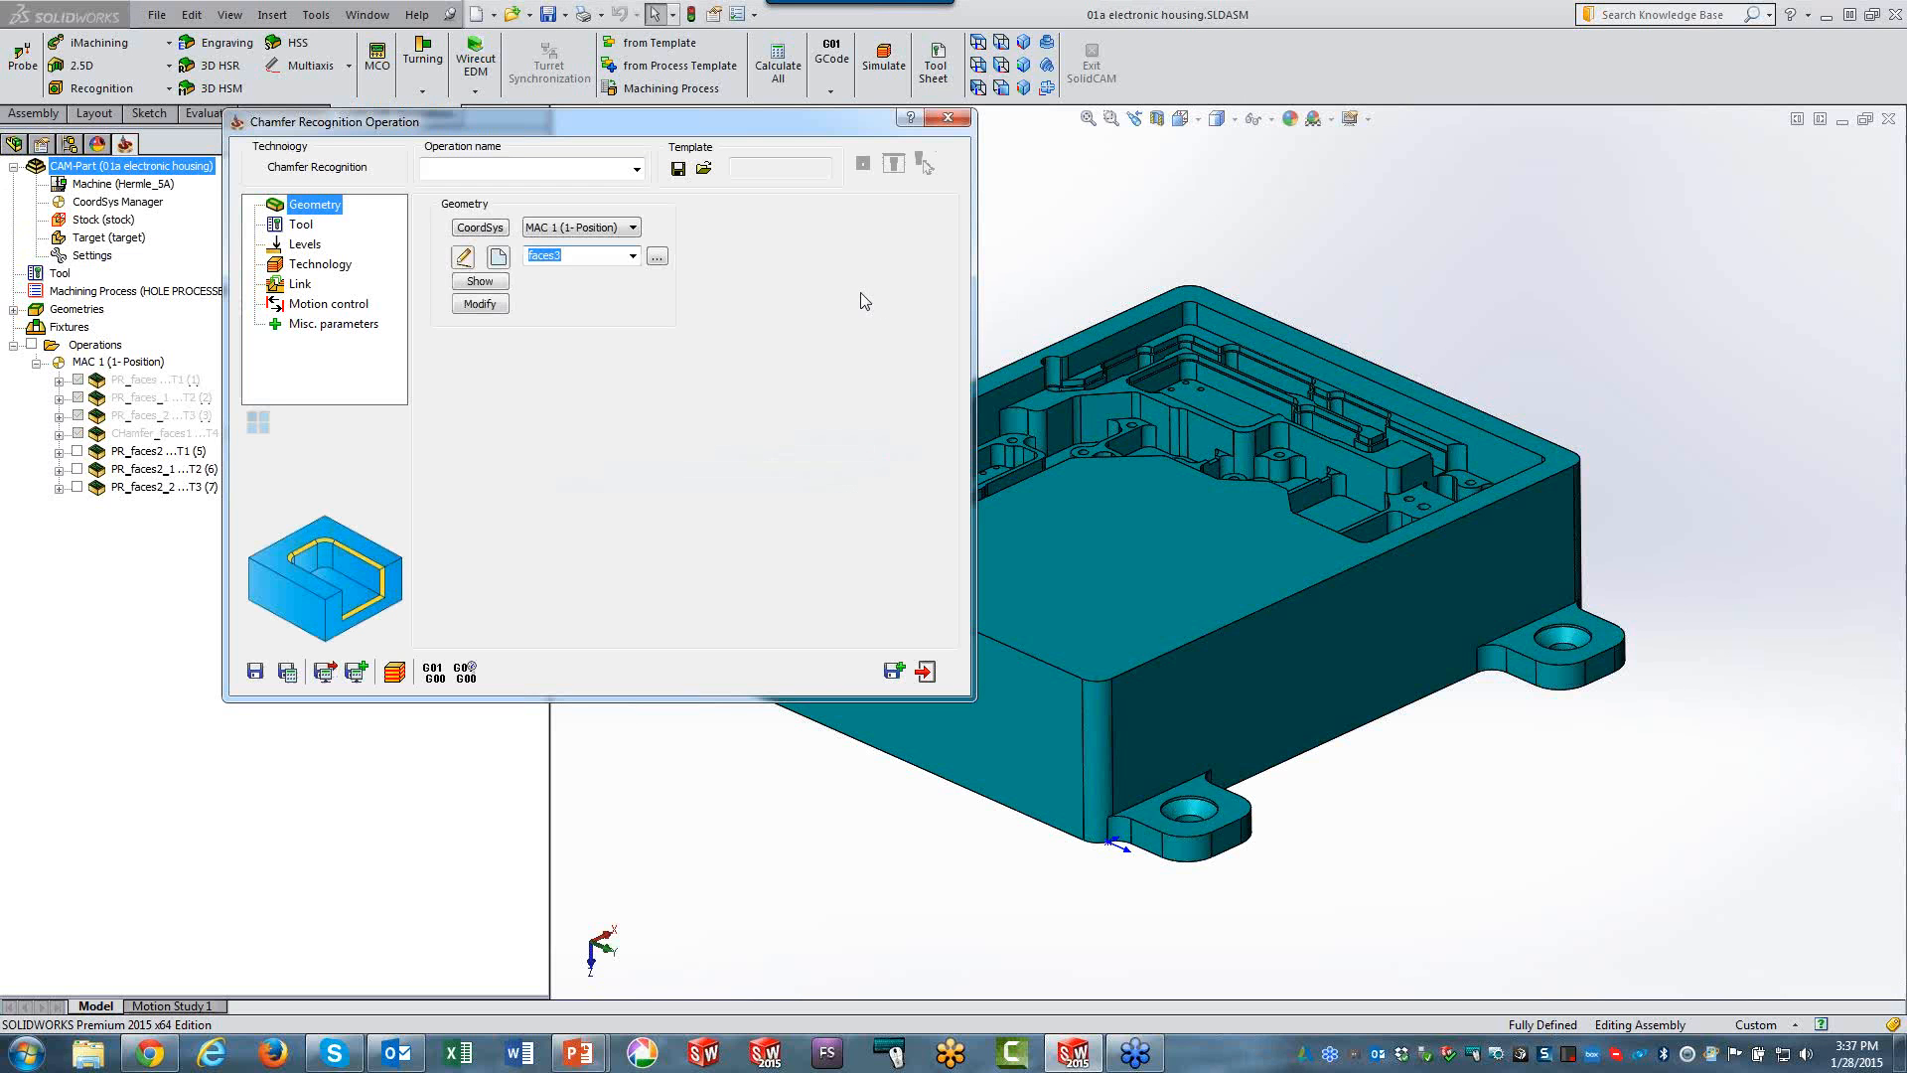
Assign tool 4, the 3 mm chamfer mill, to the chamfer recognition operation.
click(300, 224)
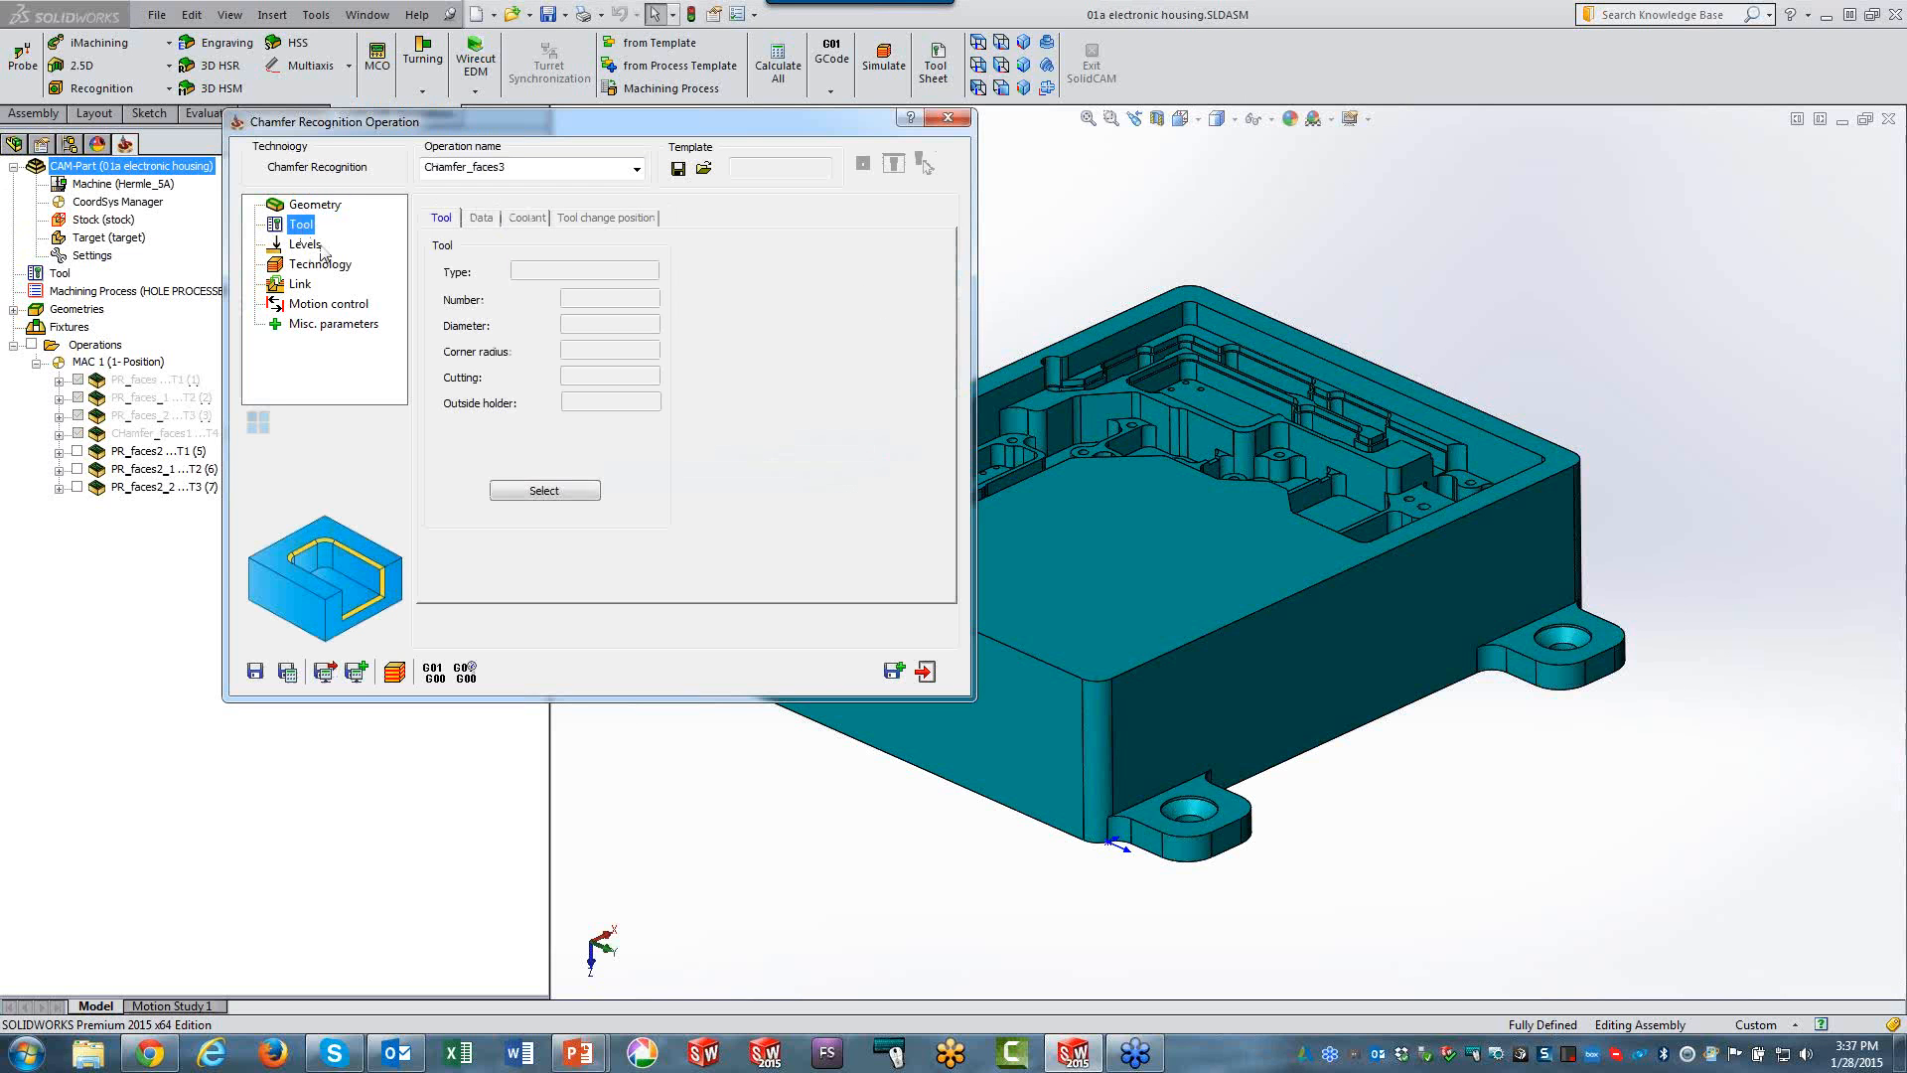
click(572, 491)
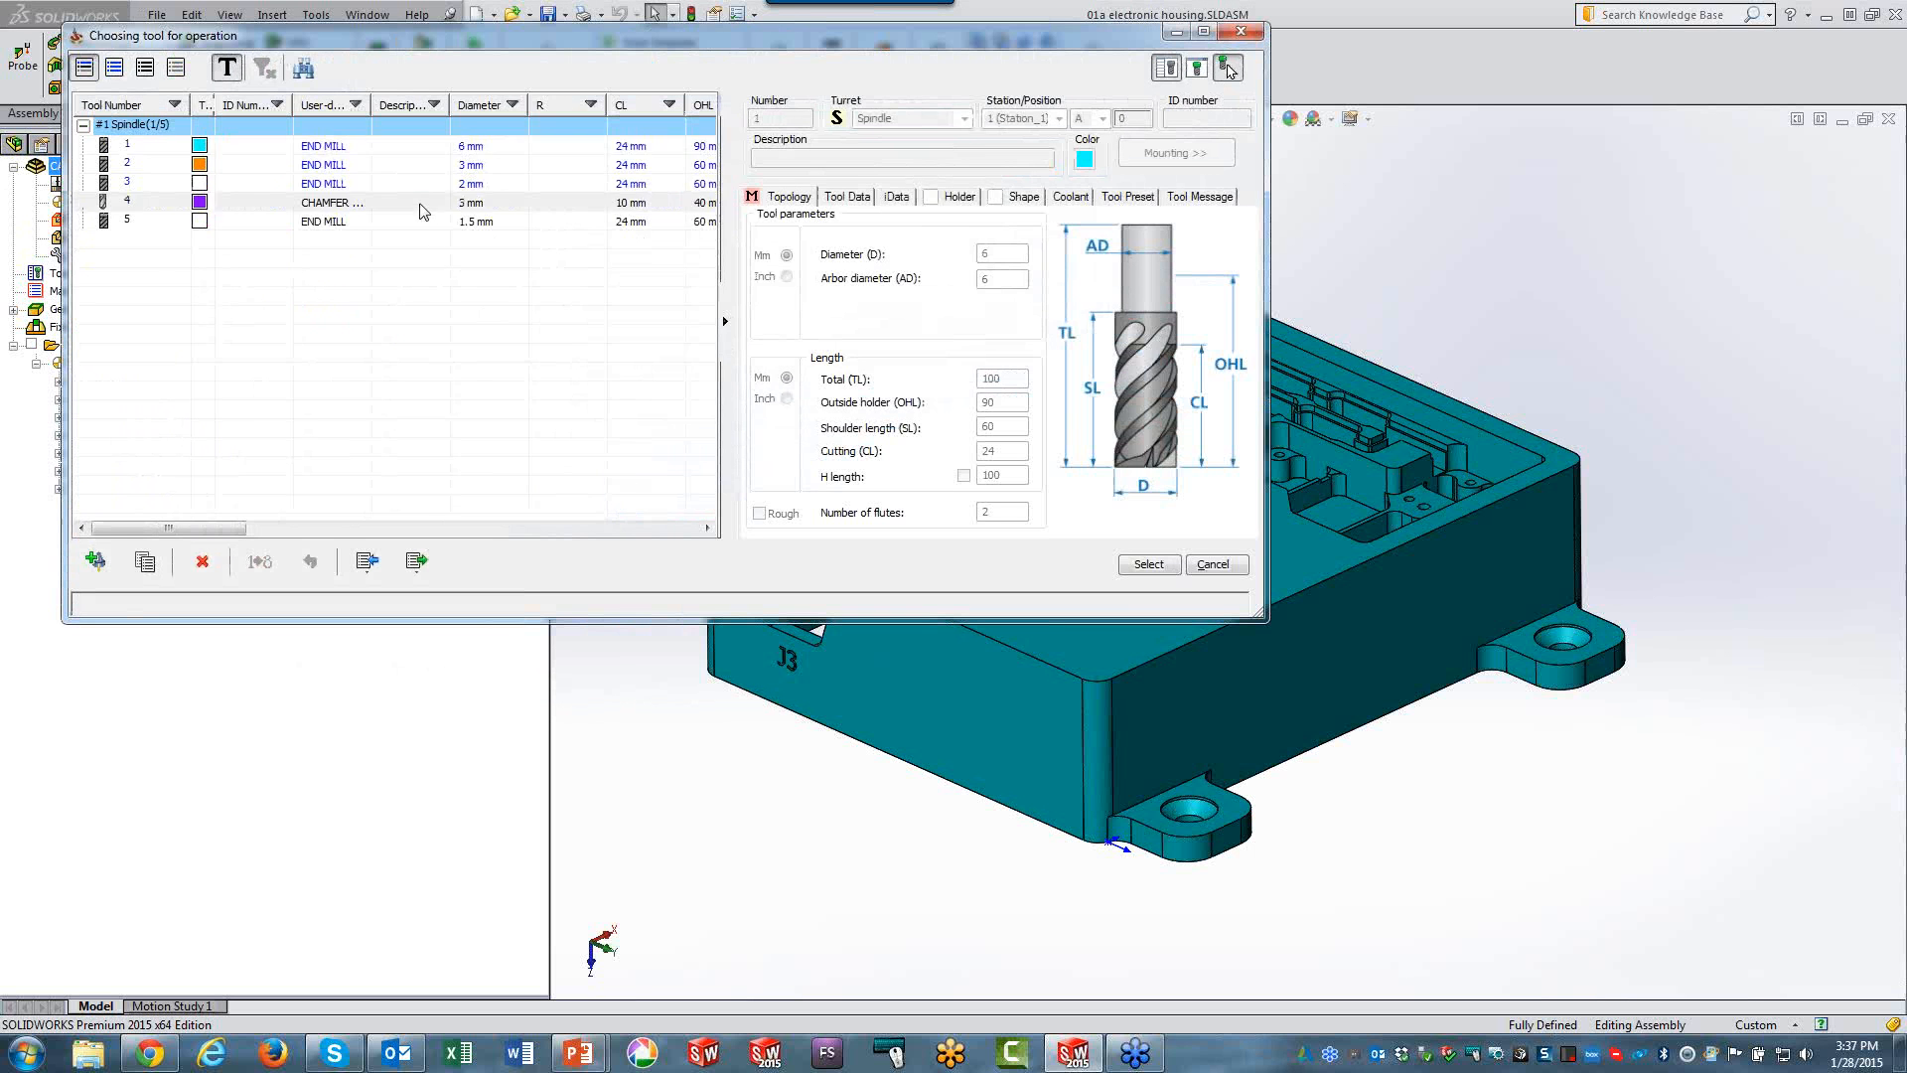
click(425, 211)
click(1147, 564)
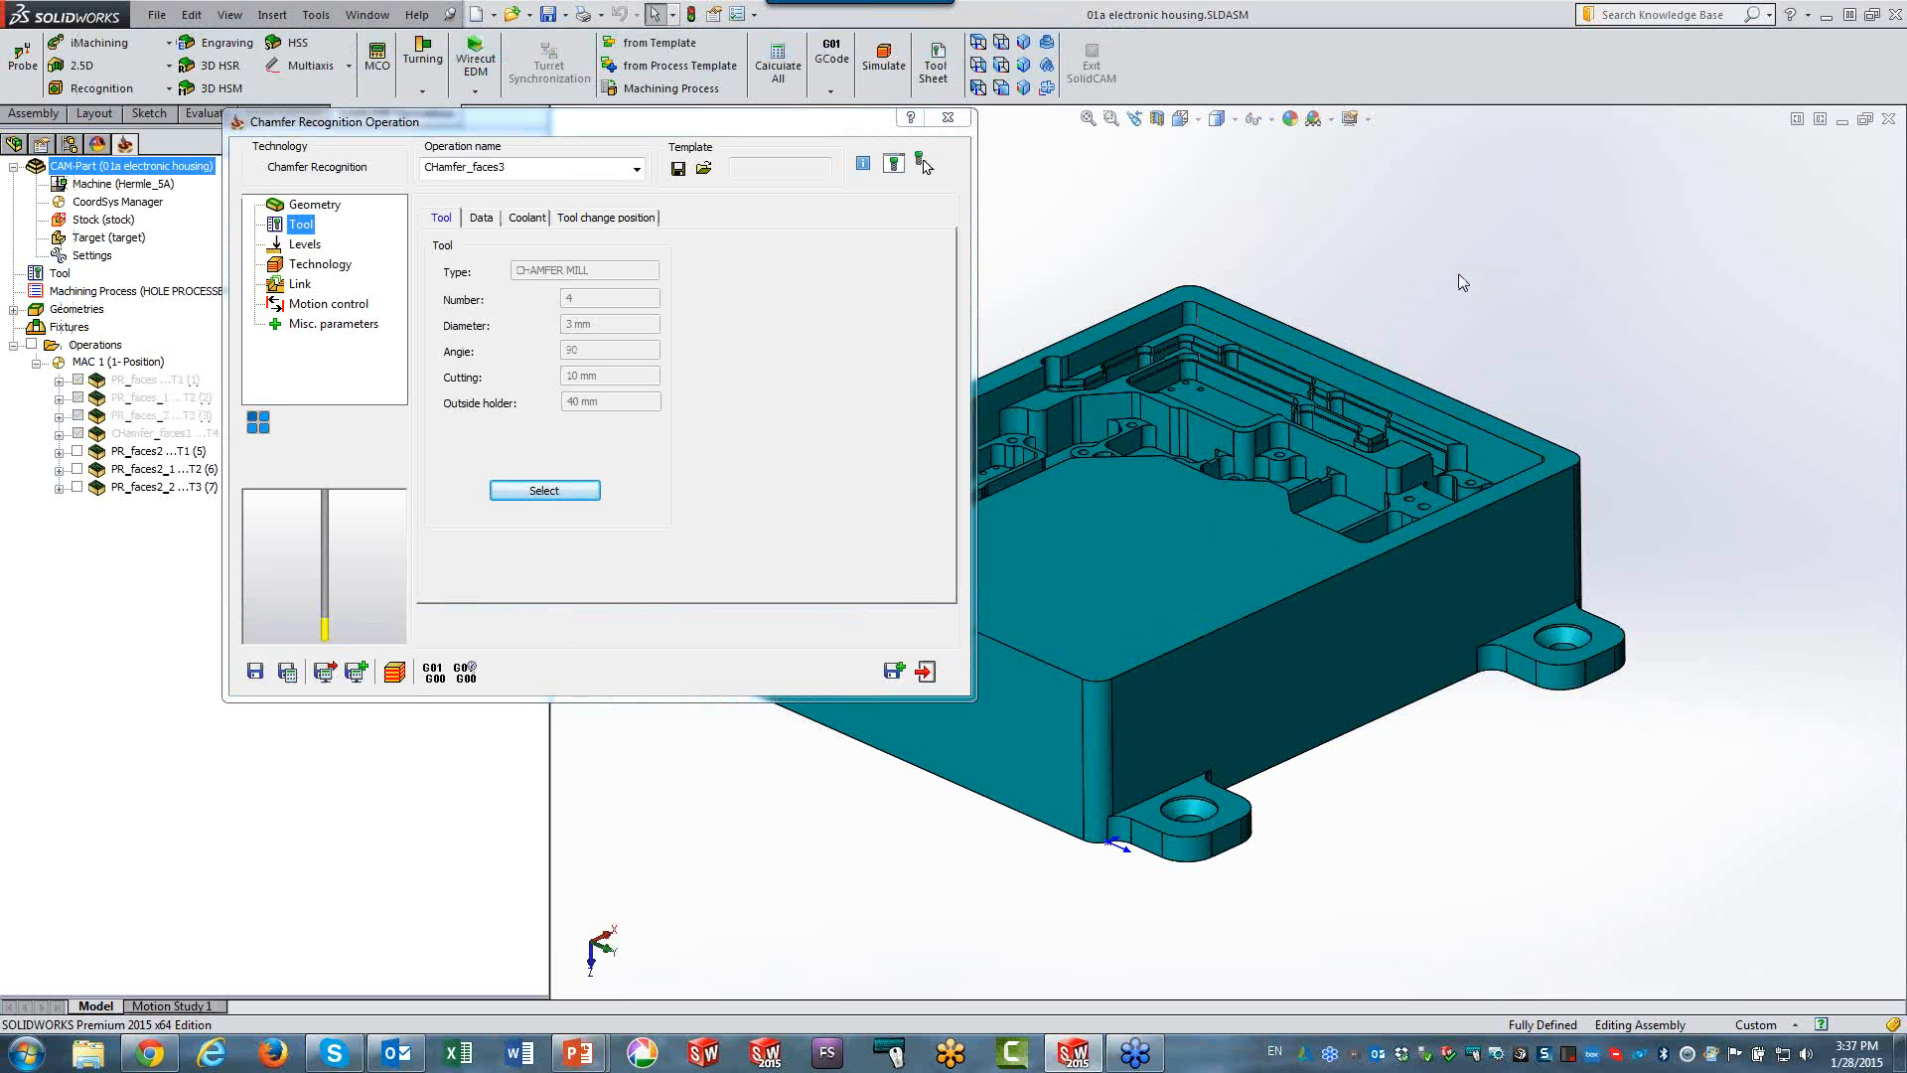
Select the housing's long inner wall and the nearby narrow pocket wall to check their spacing, then clear the selection.
scroll(1257, 402, down, 5)
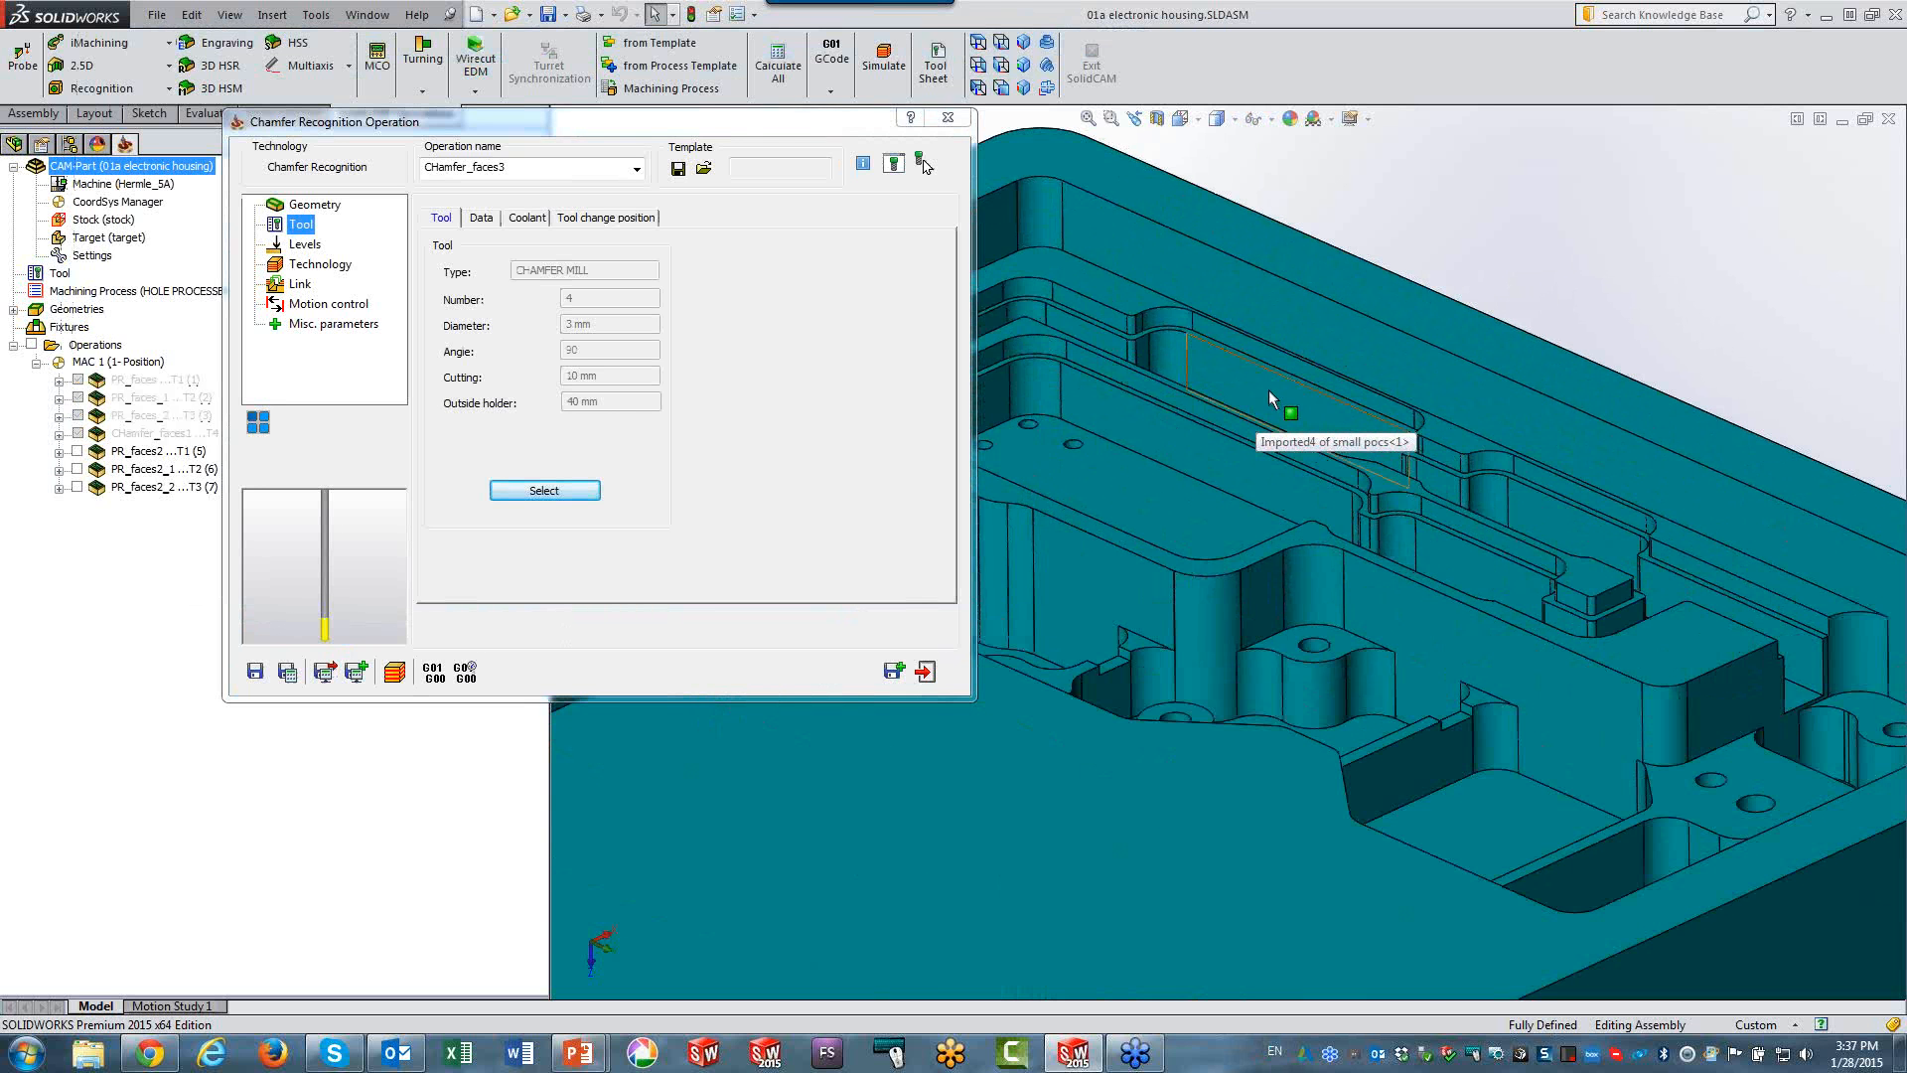
scroll(1268, 390, down, 2)
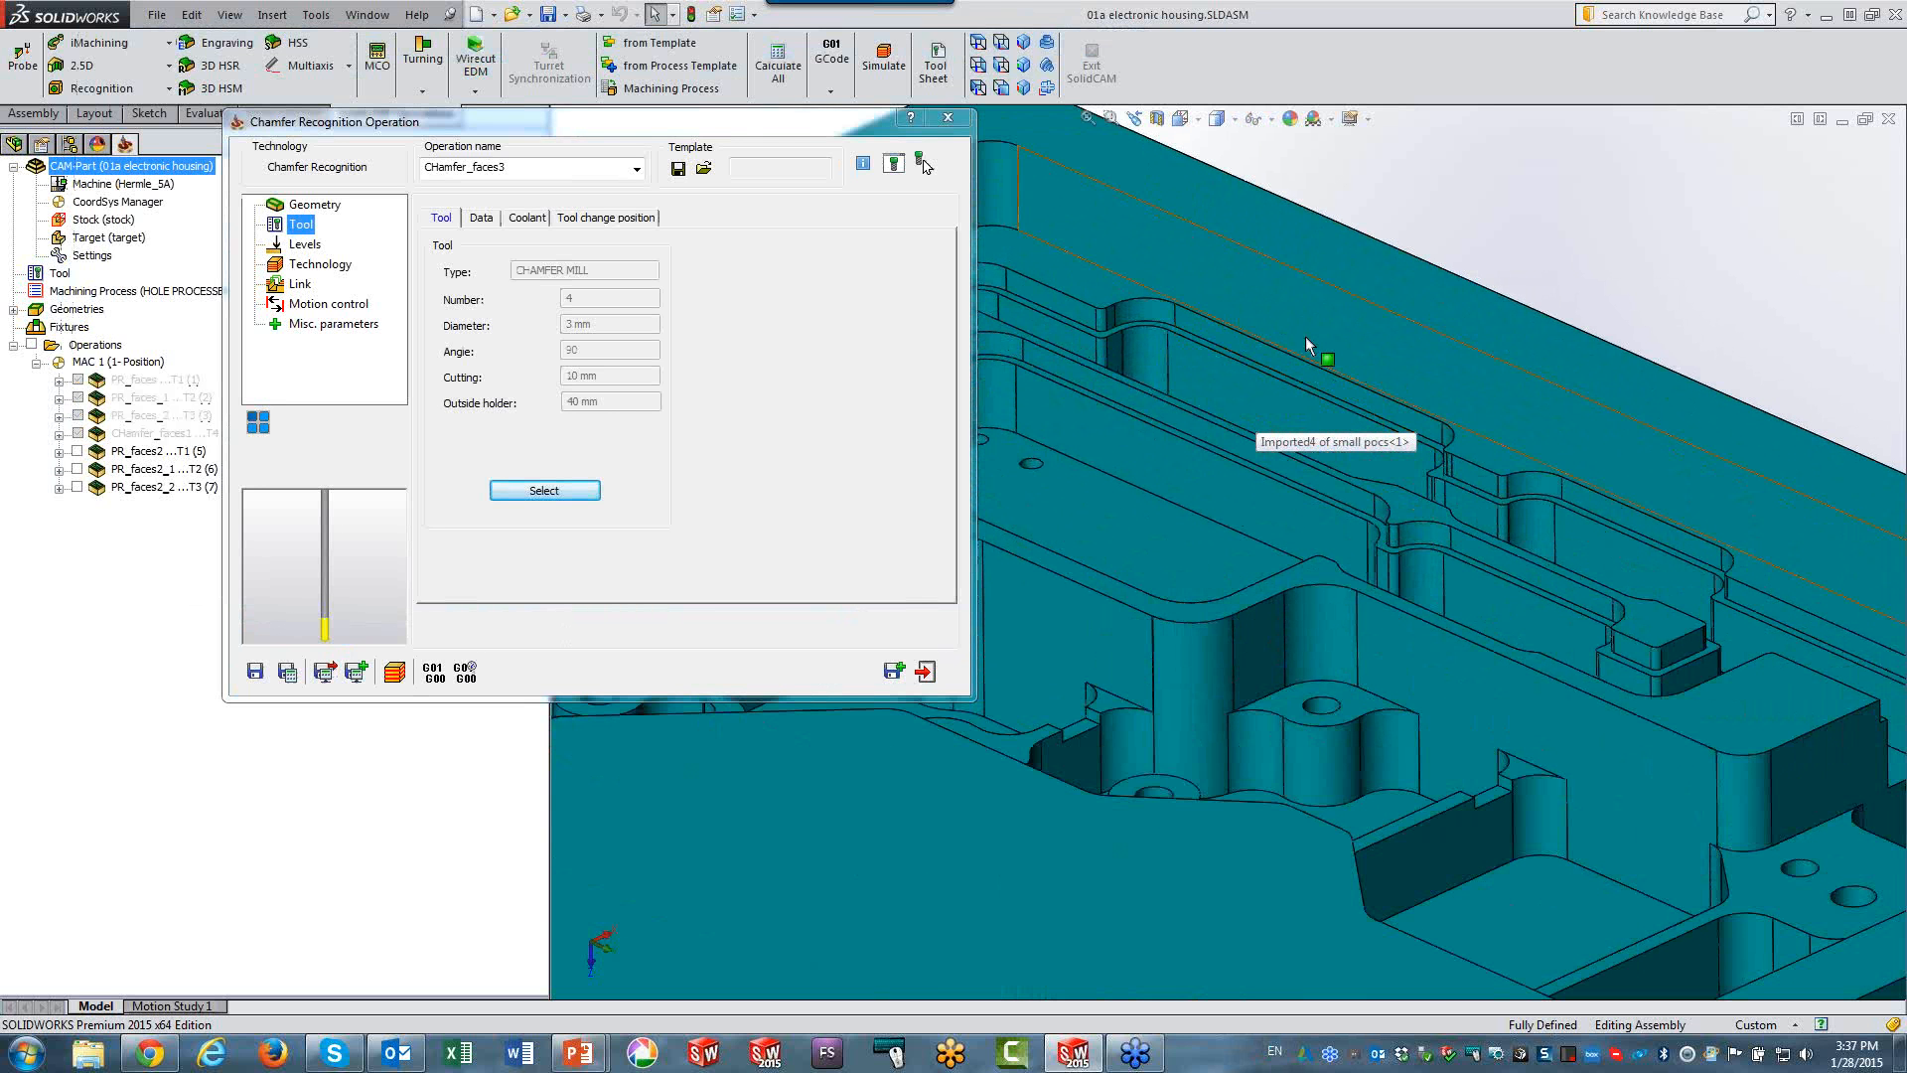
click(1305, 338)
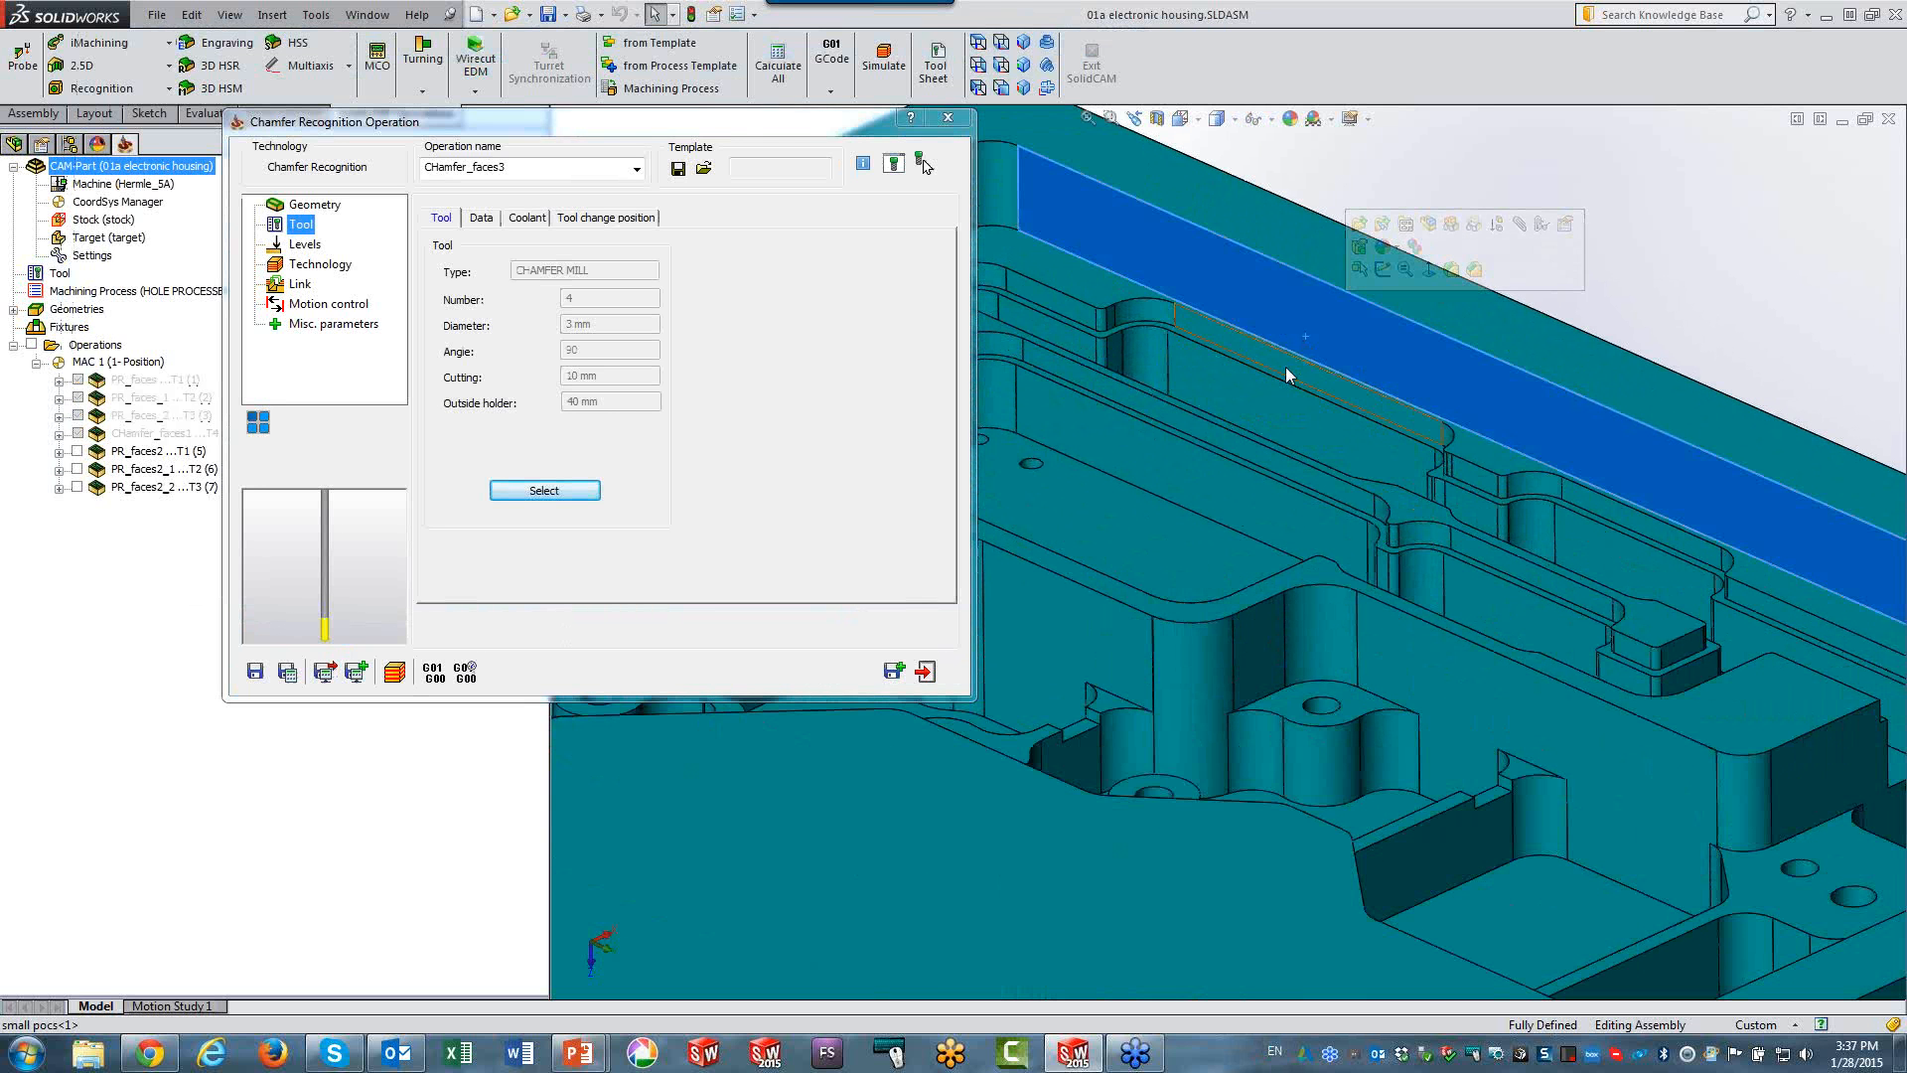
ctrl+click(1286, 374)
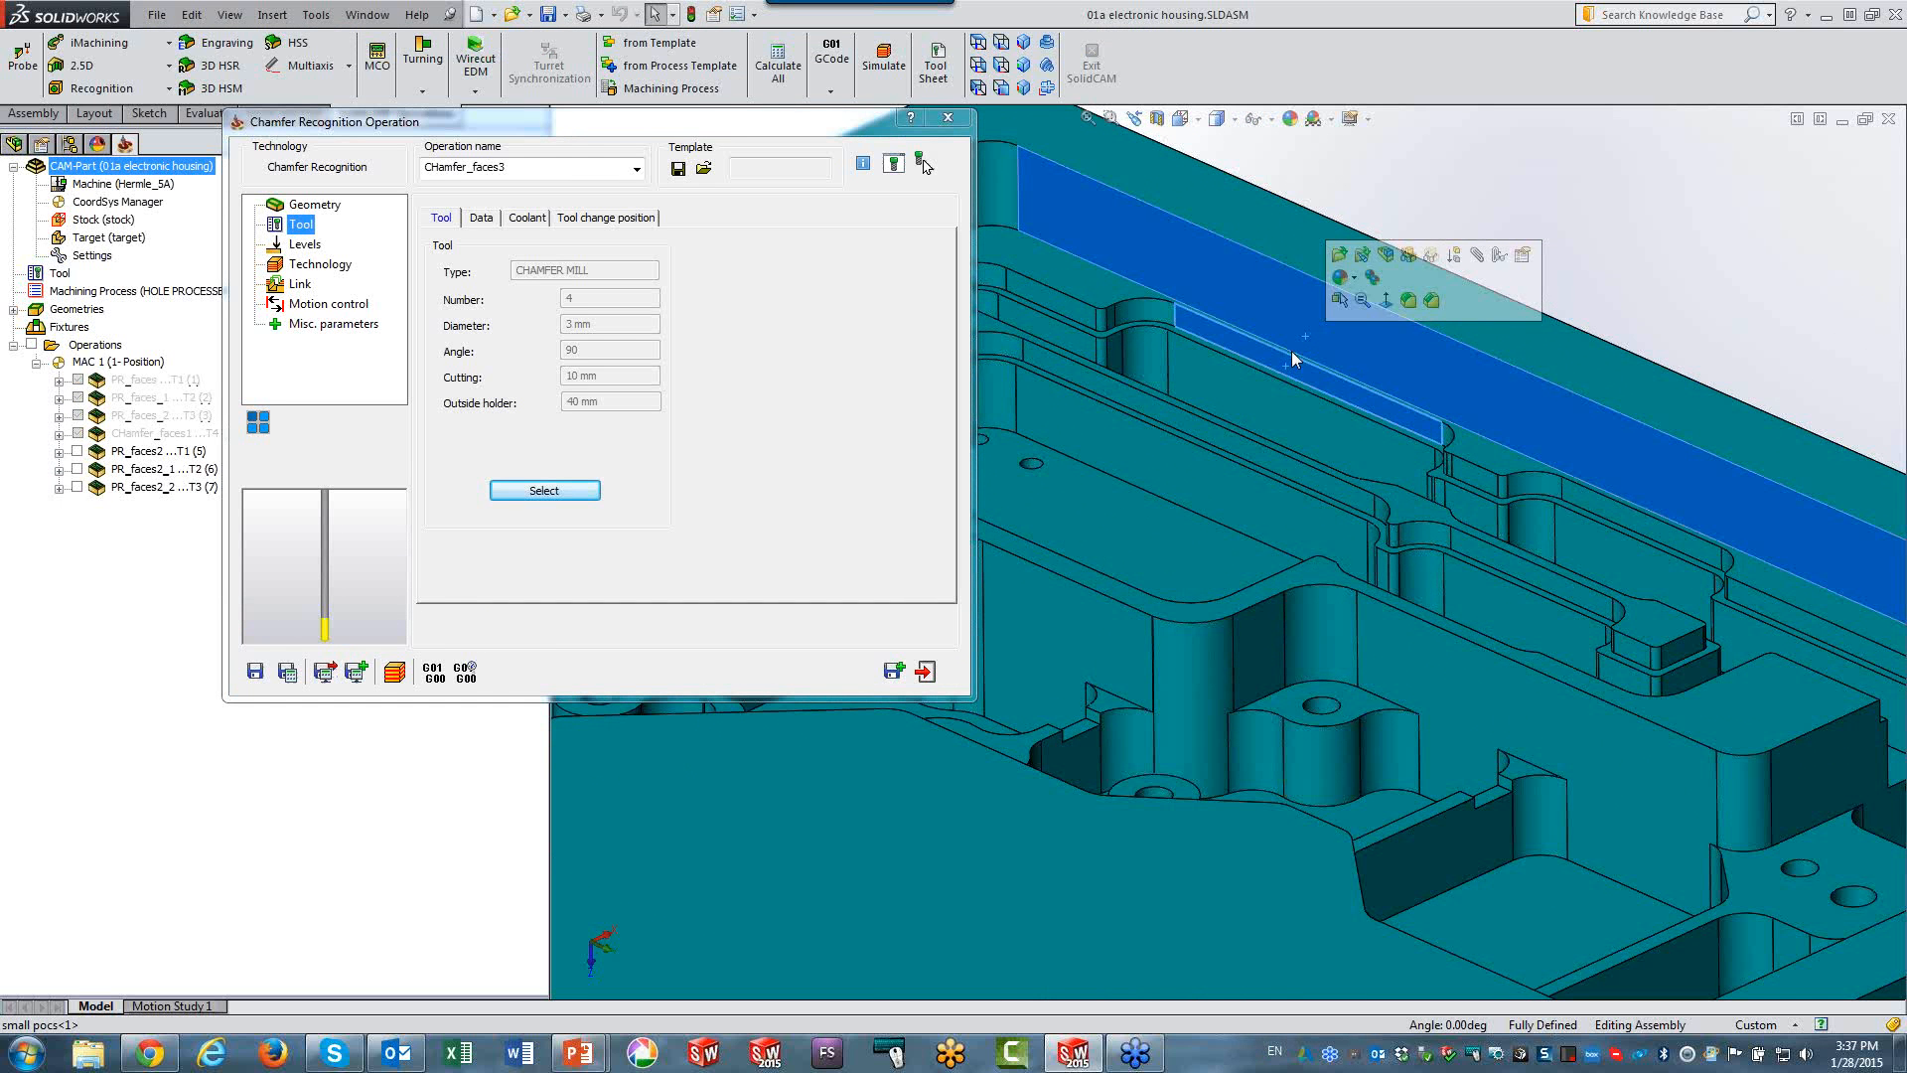
click(1470, 167)
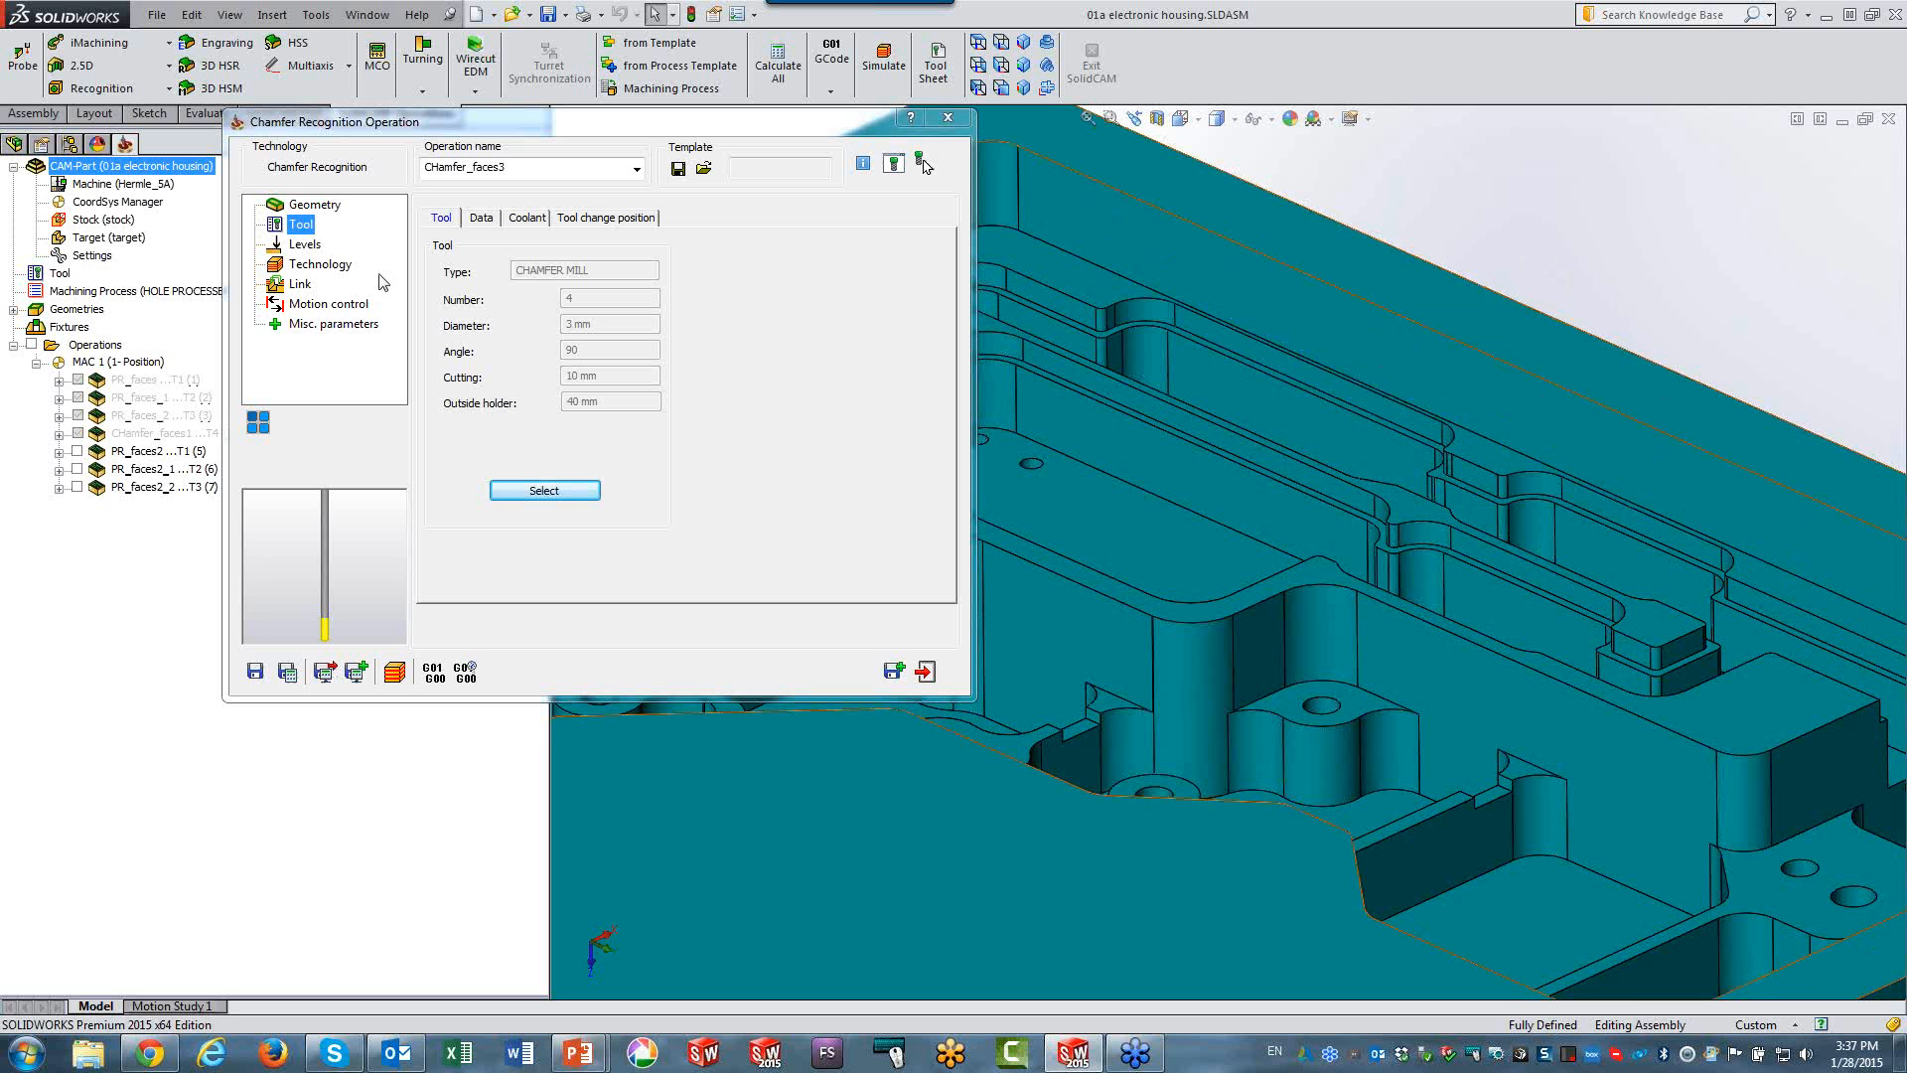
Set the chamfer depth to 0.1, the cutting diameter to 2.6 and the safety offset to 0.2.
click(305, 246)
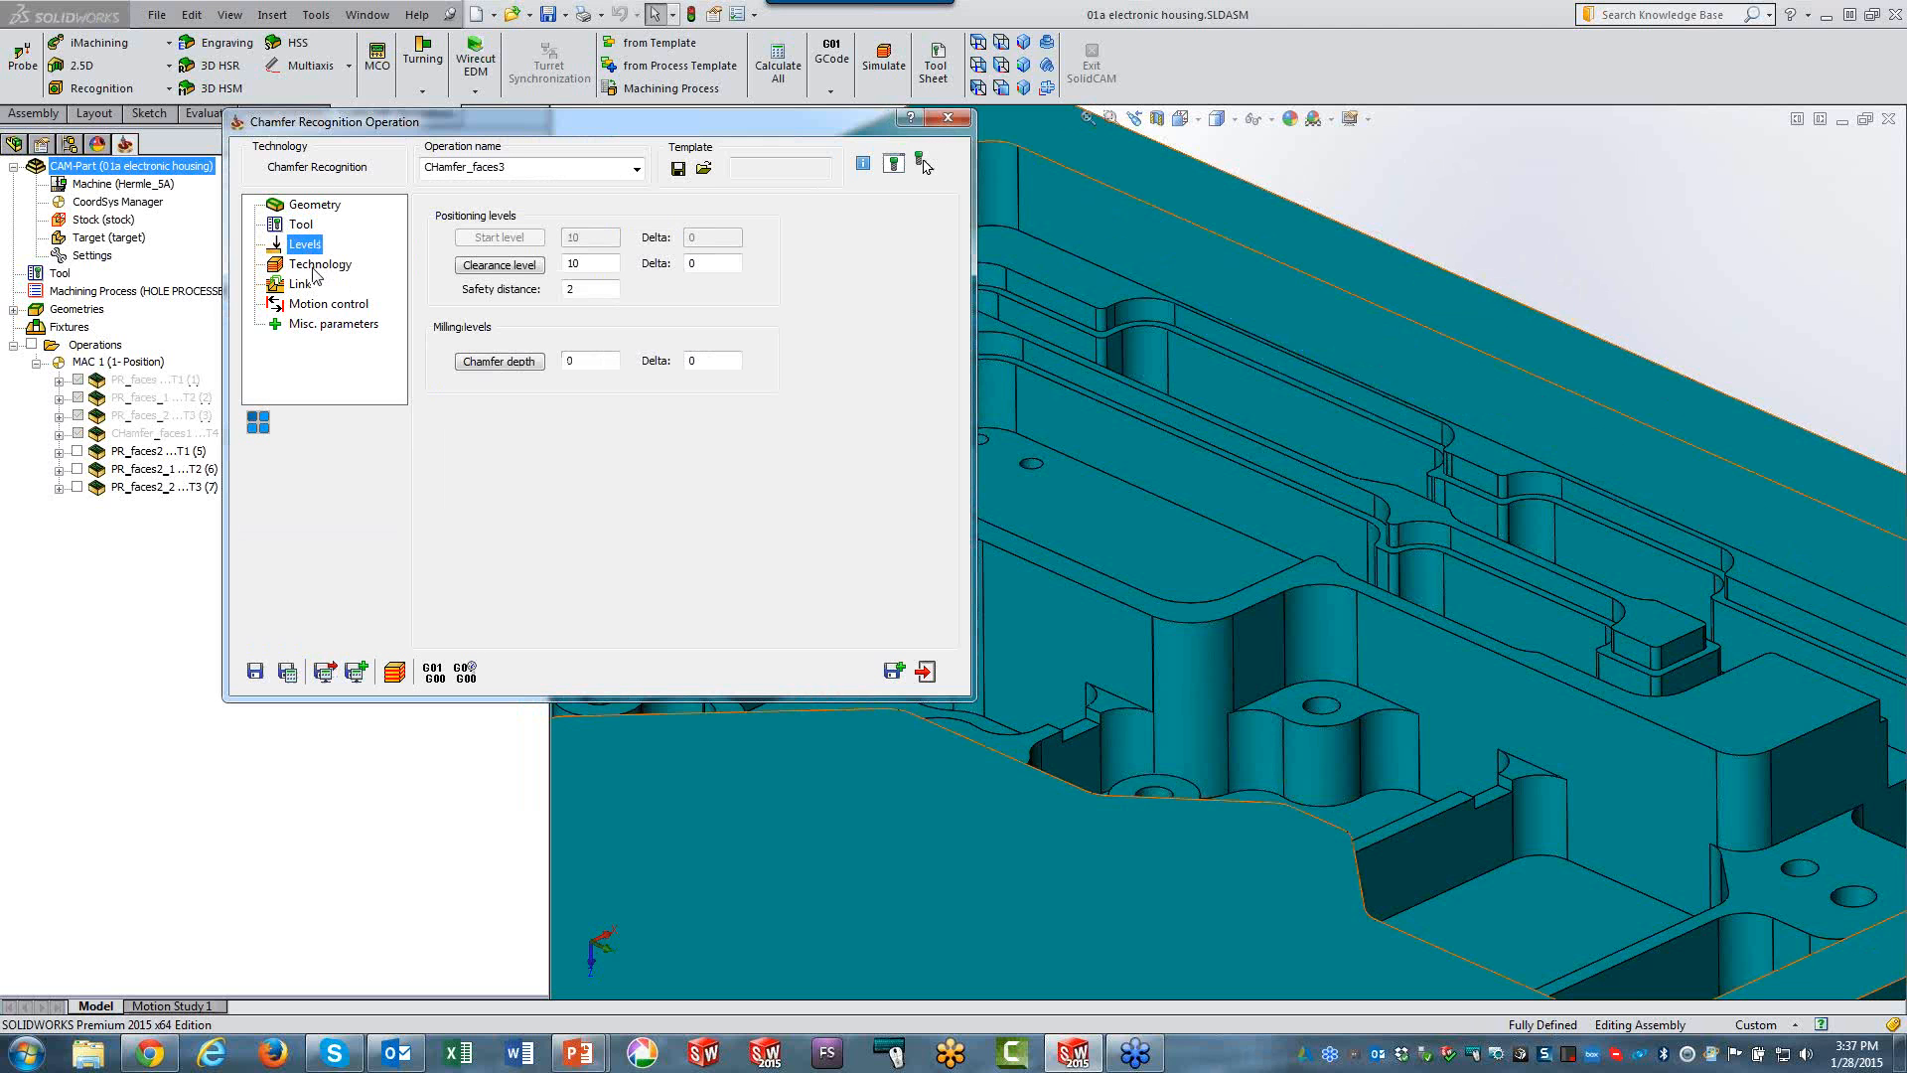
click(581, 360)
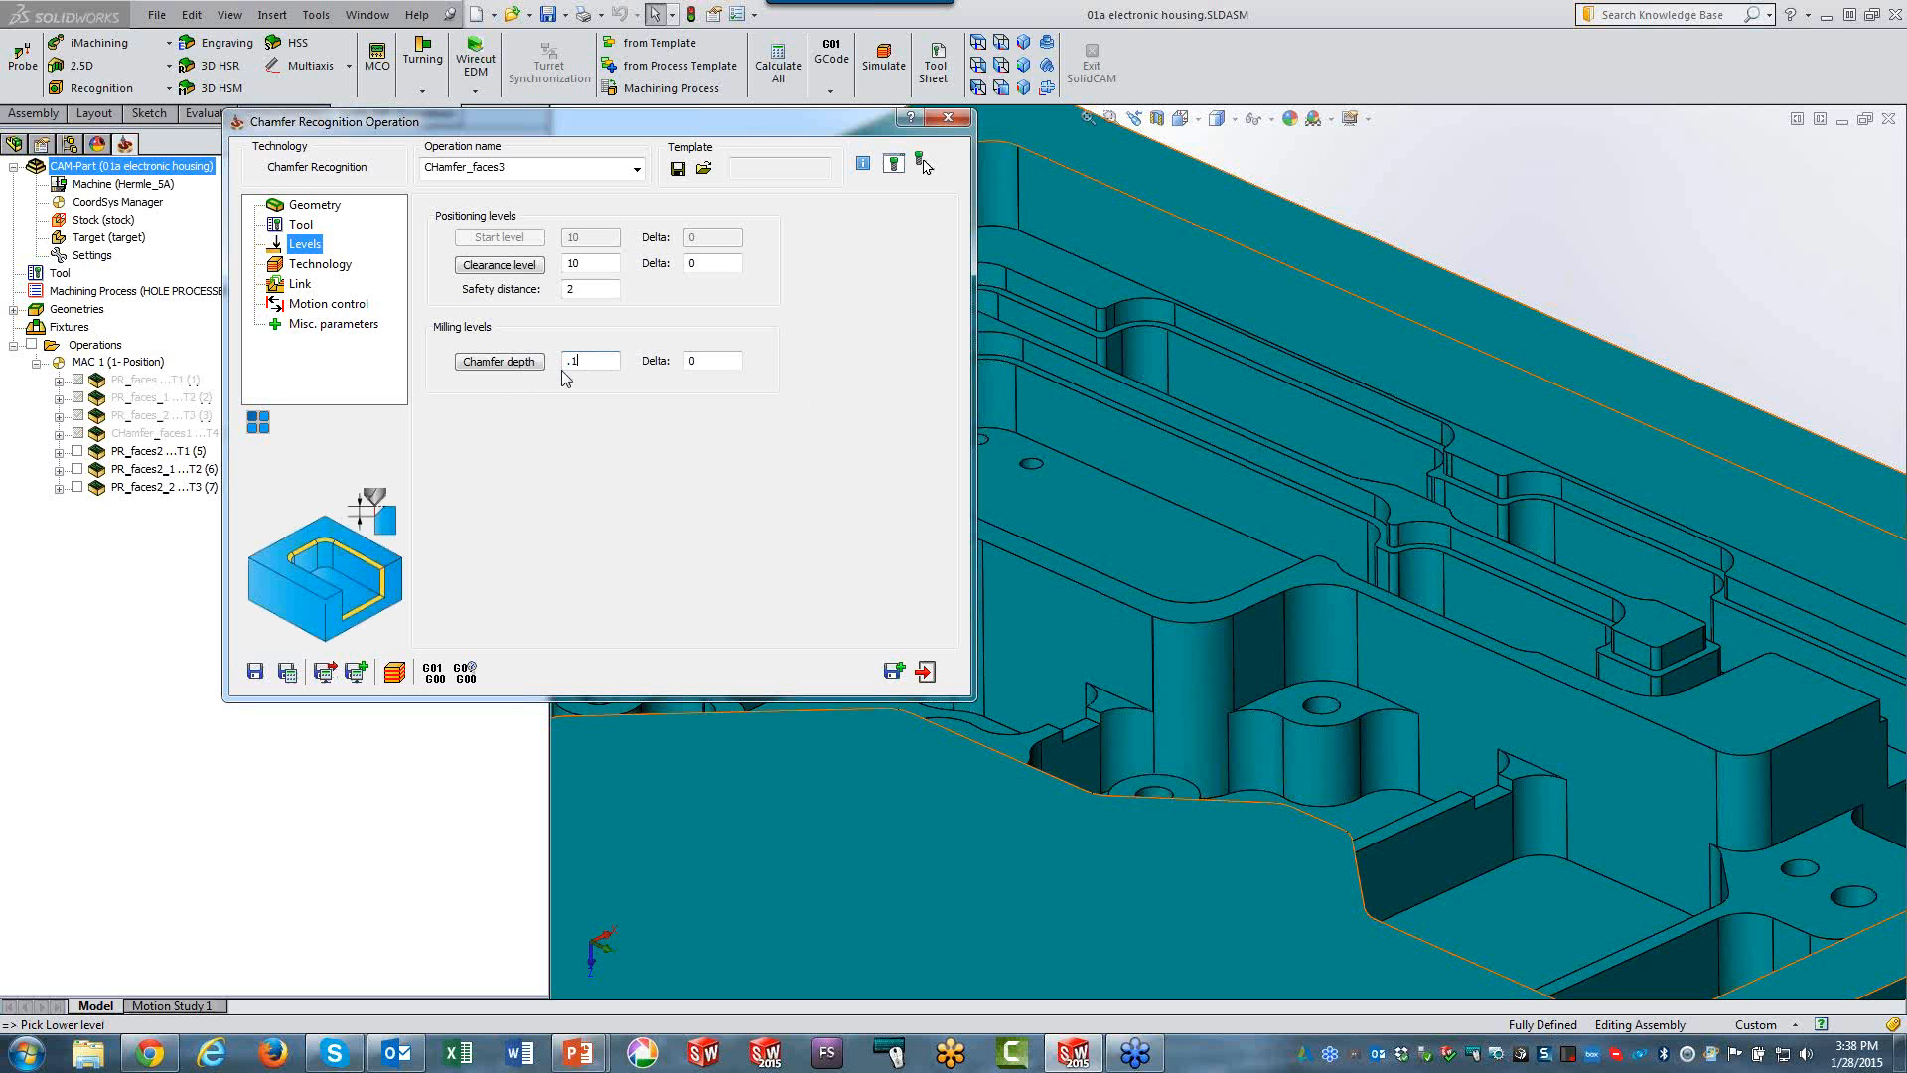
click(317, 265)
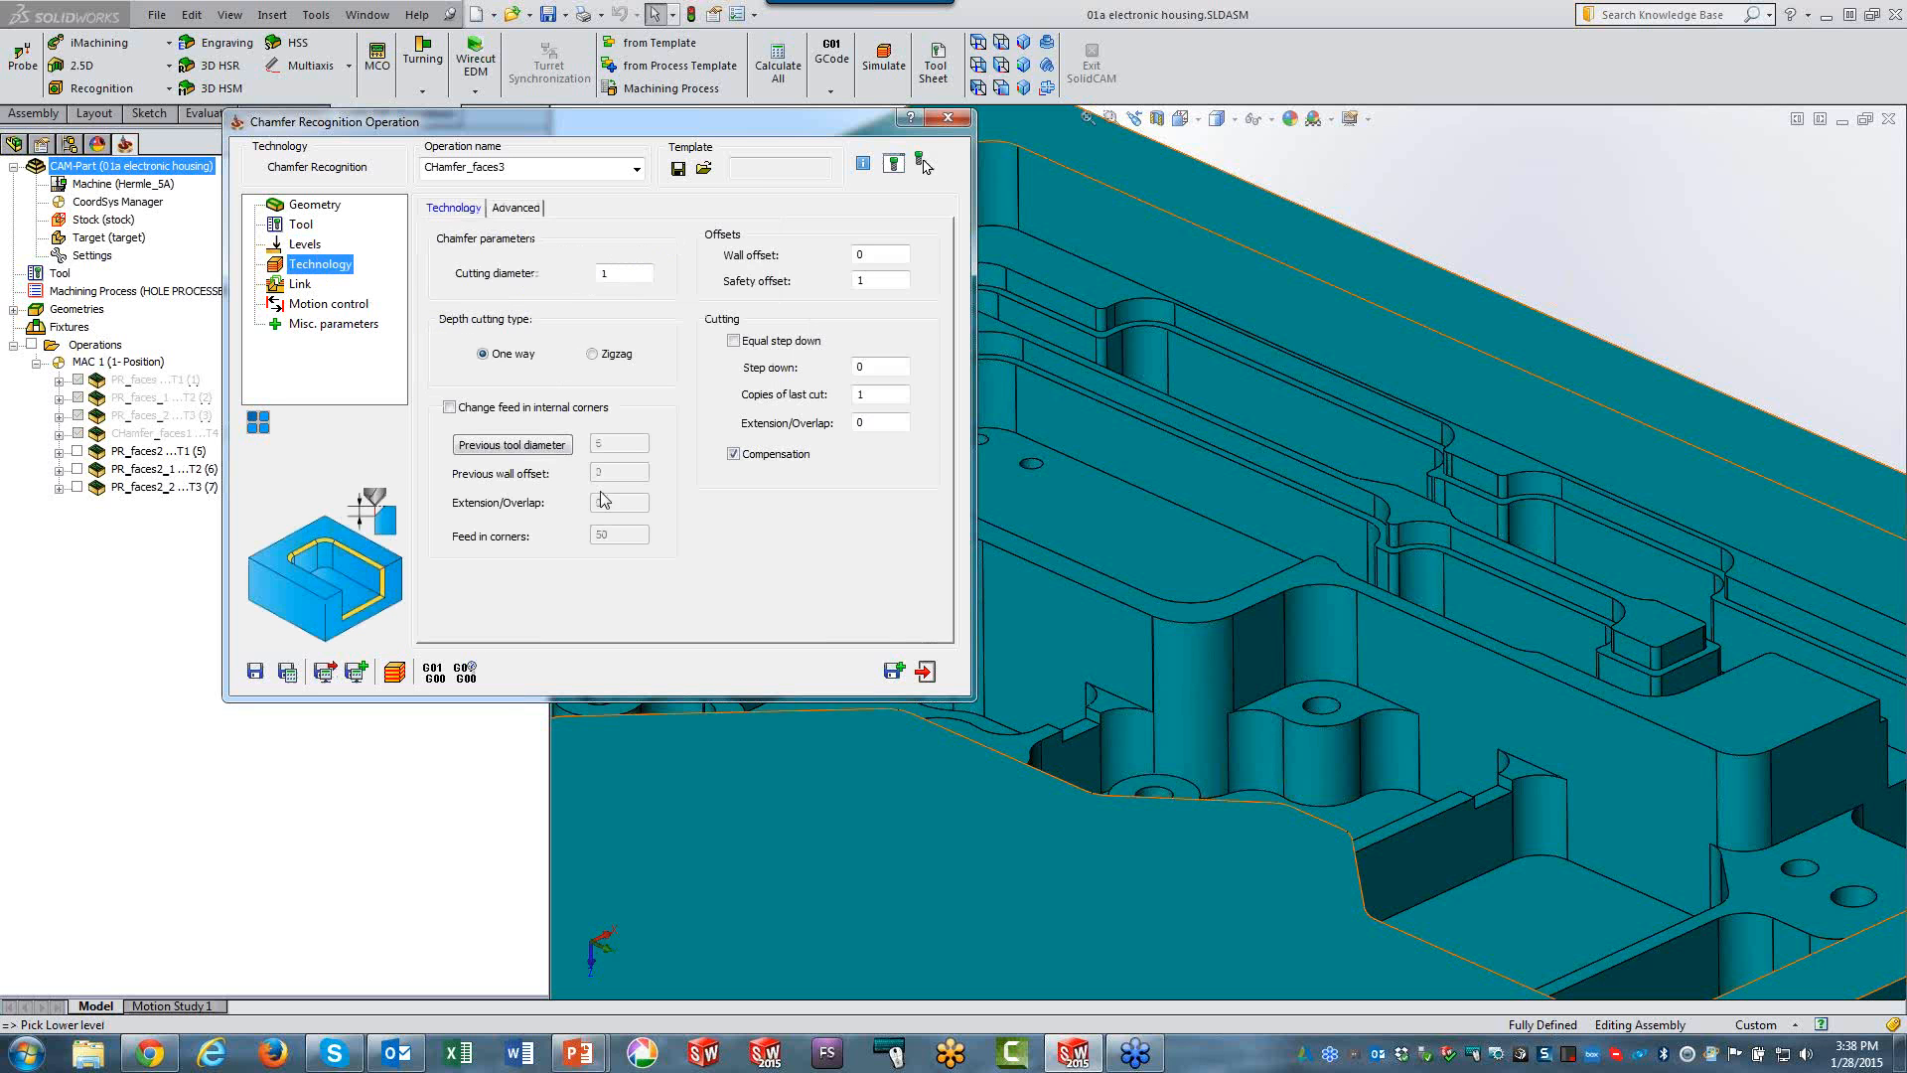
click(600, 274)
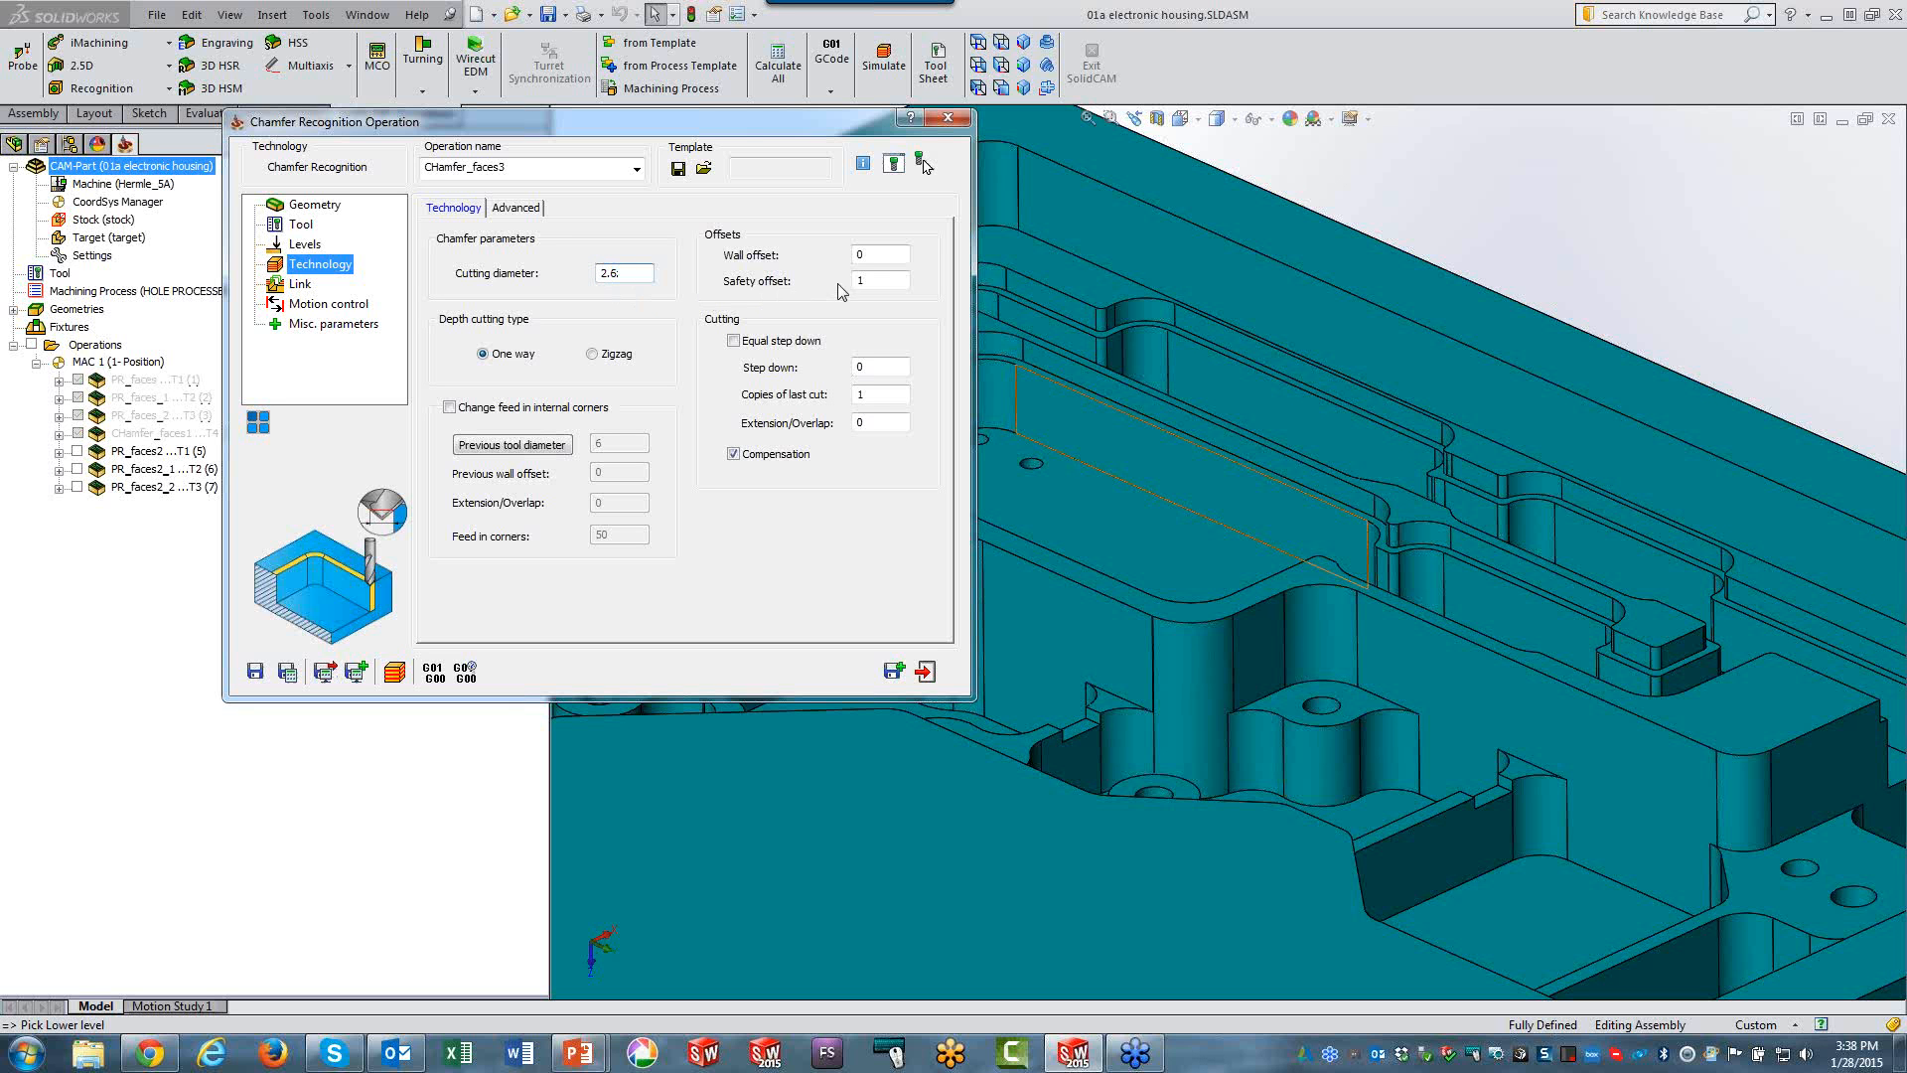
click(873, 282)
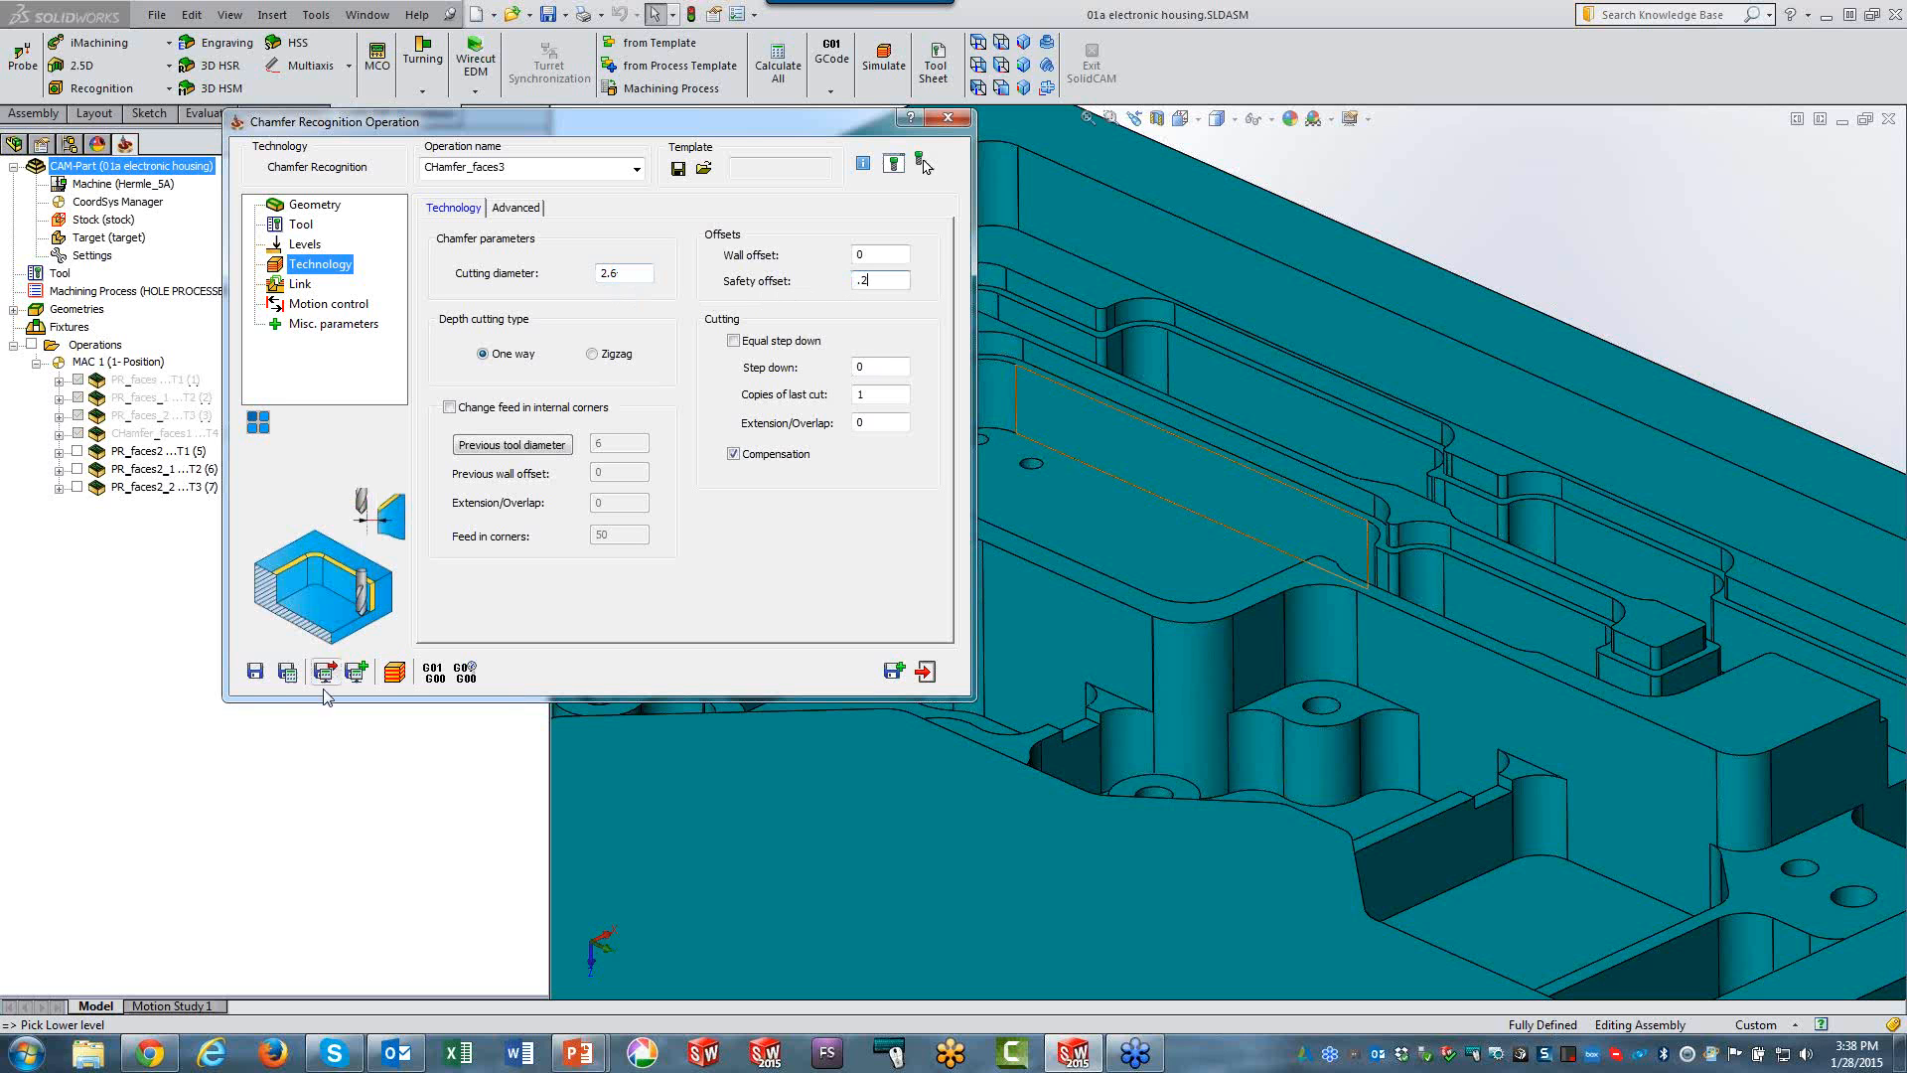
Save and calculate the housing's chamfer operation and play its Host CAD simulation, raising the simulation speed to near maximum.
click(287, 671)
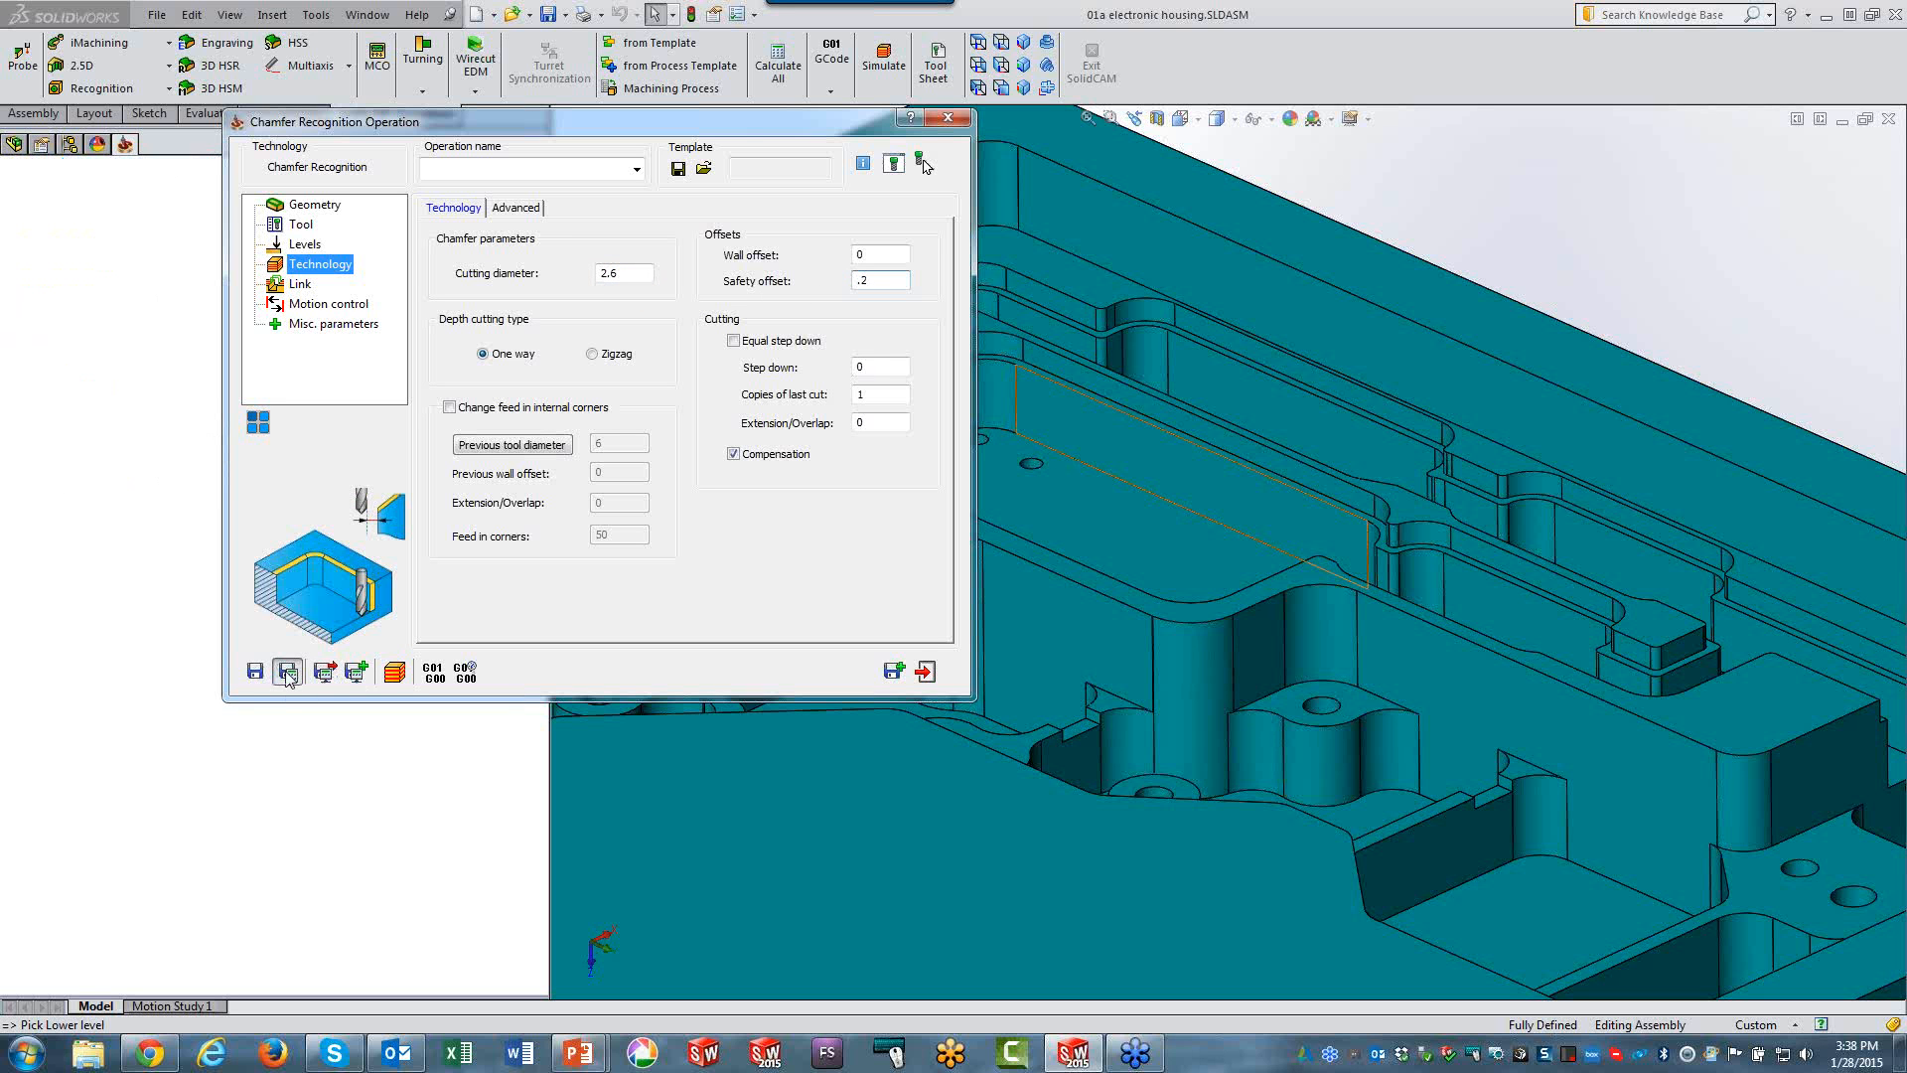
click(394, 672)
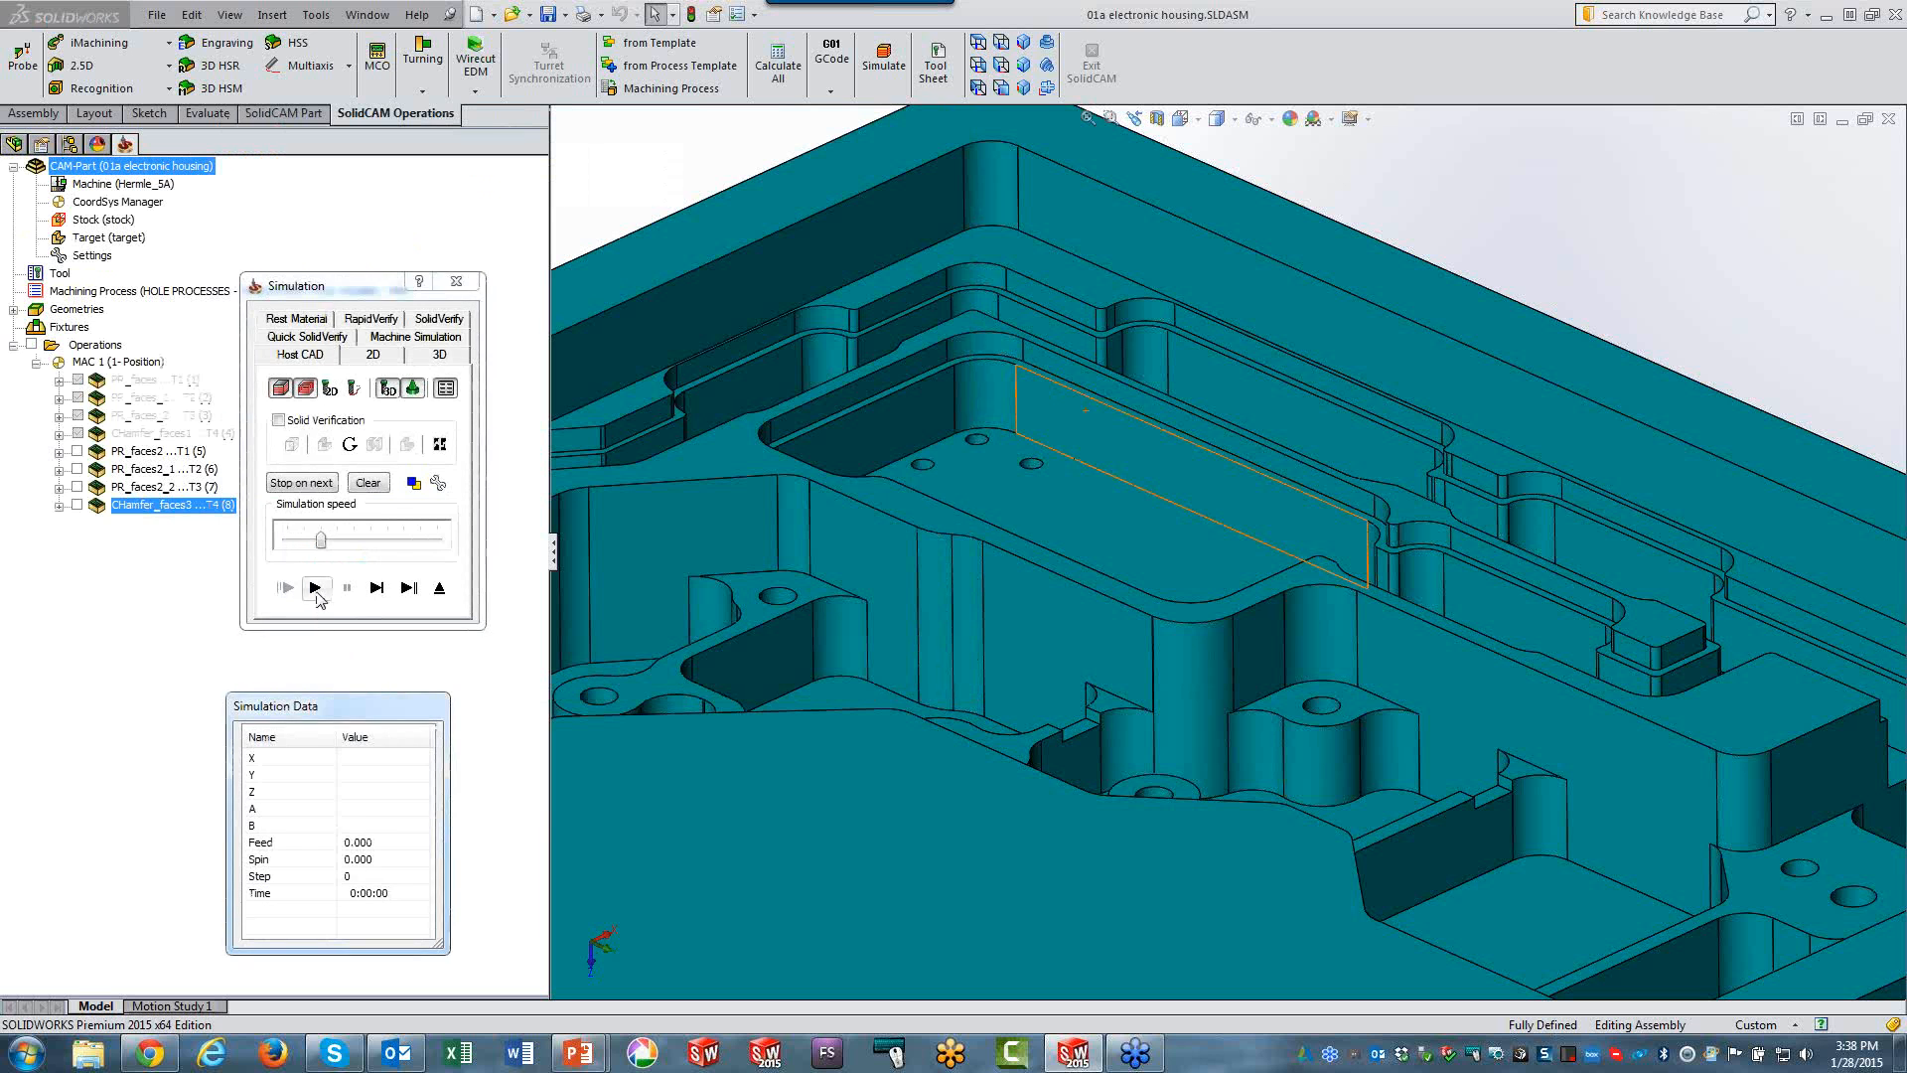
click(315, 587)
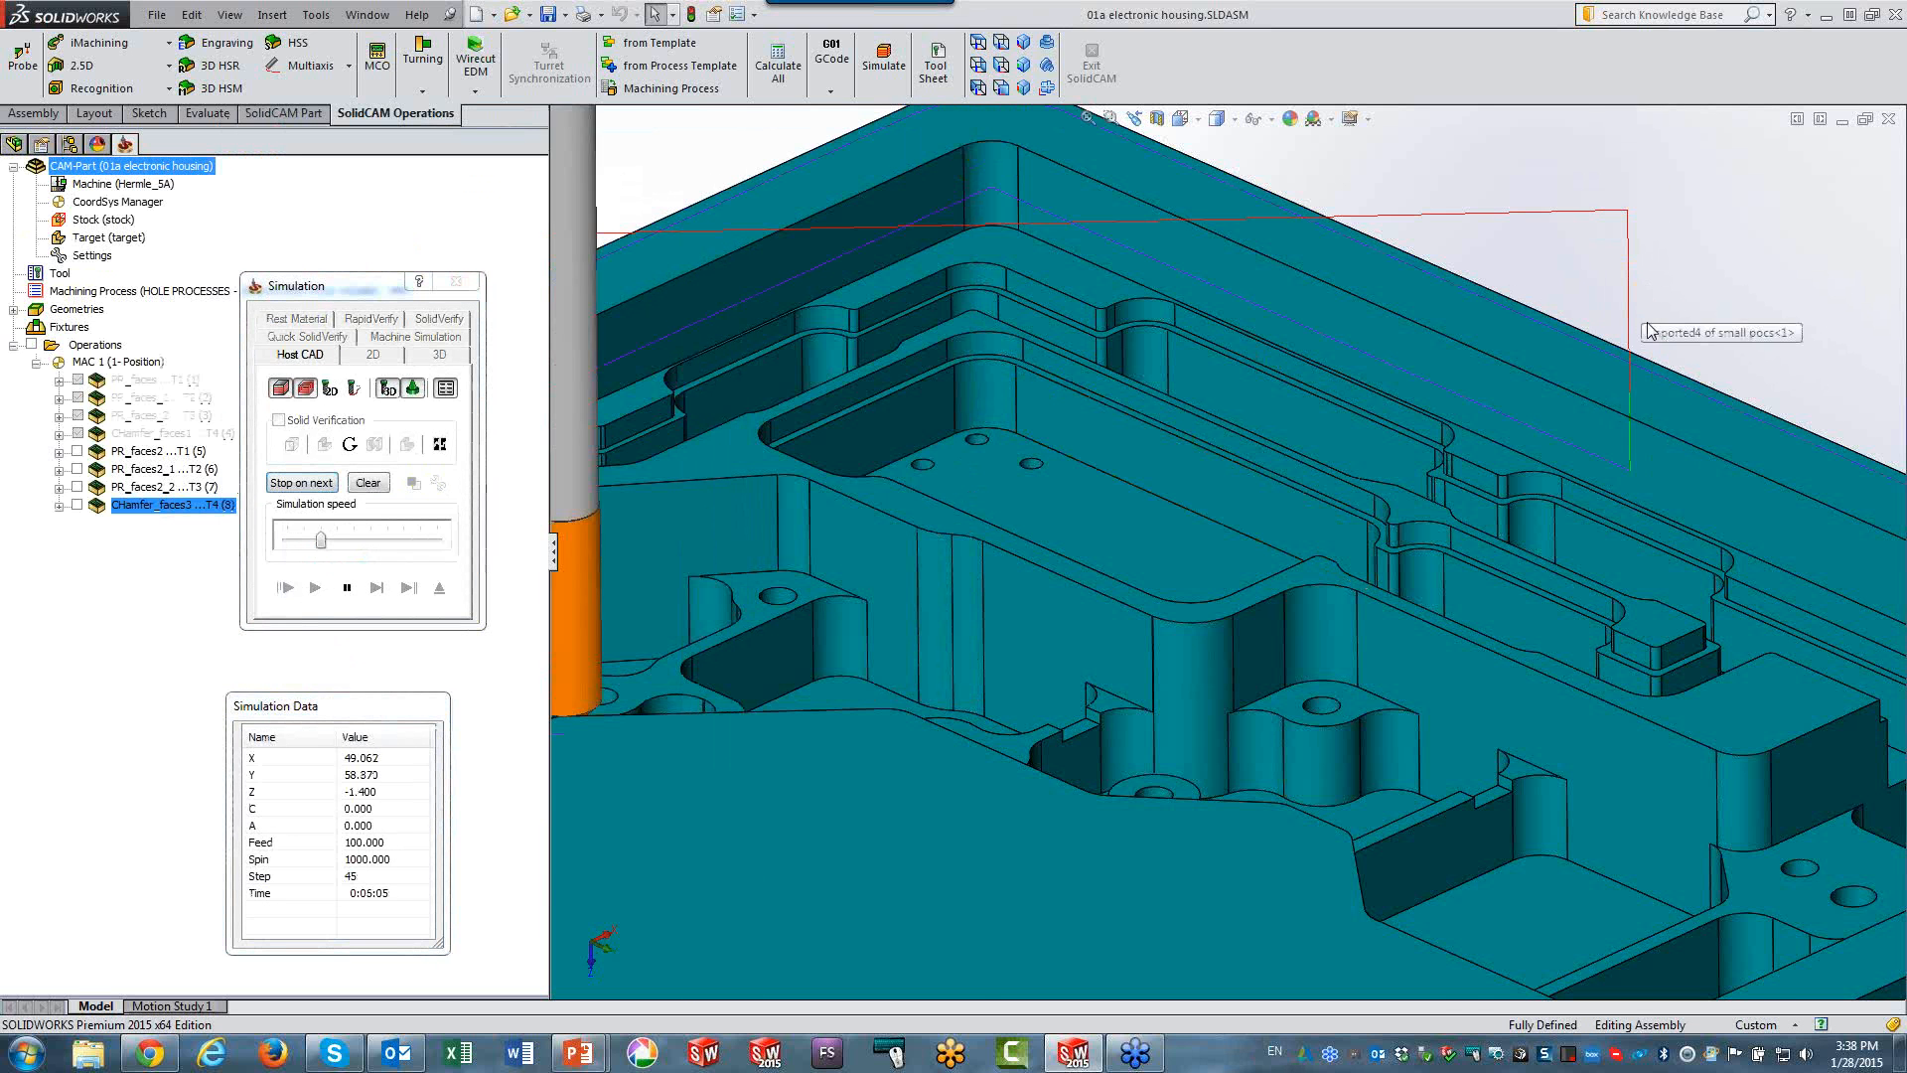
scroll(1602, 395, up, 5)
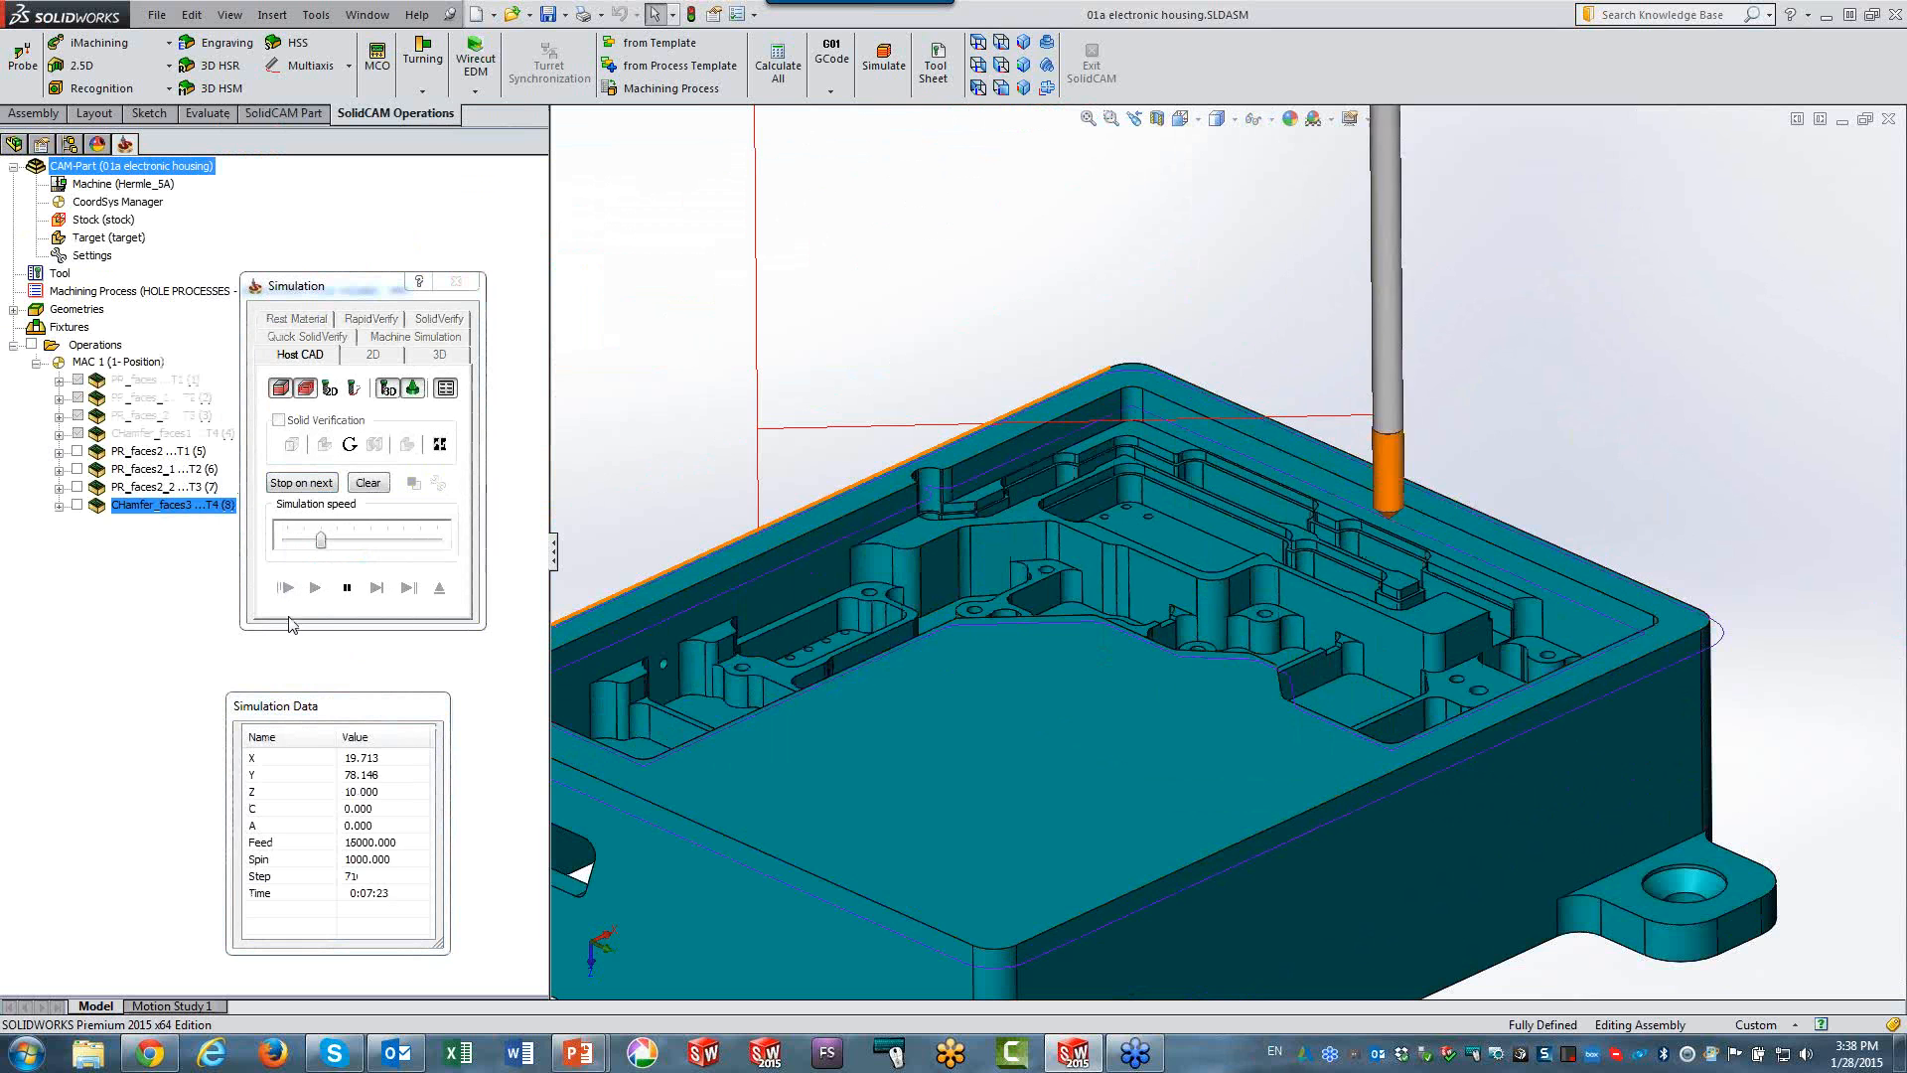
drag(320, 541, 437, 540)
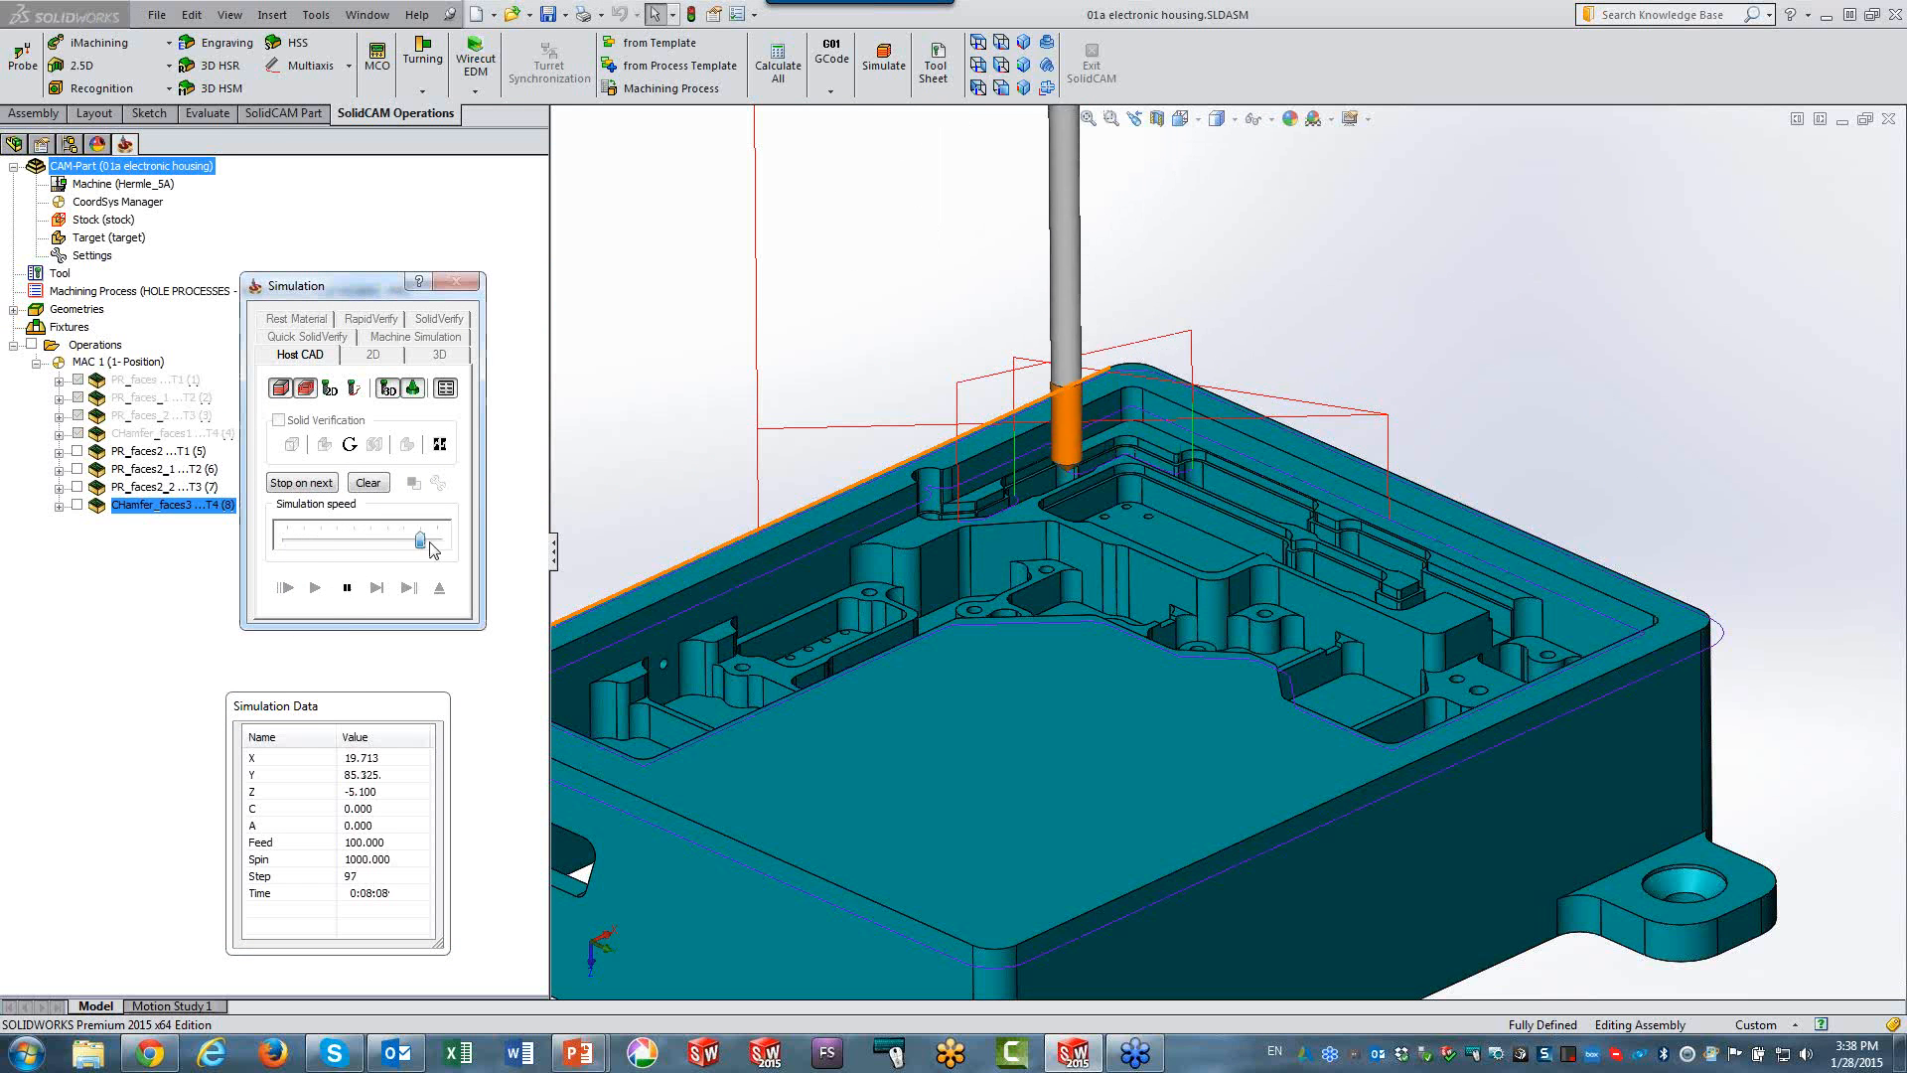
Run the SolidVerify simulation of the housing's chamfer operation and inspect the chamfered pocket edges up close.
click(439, 318)
click(315, 587)
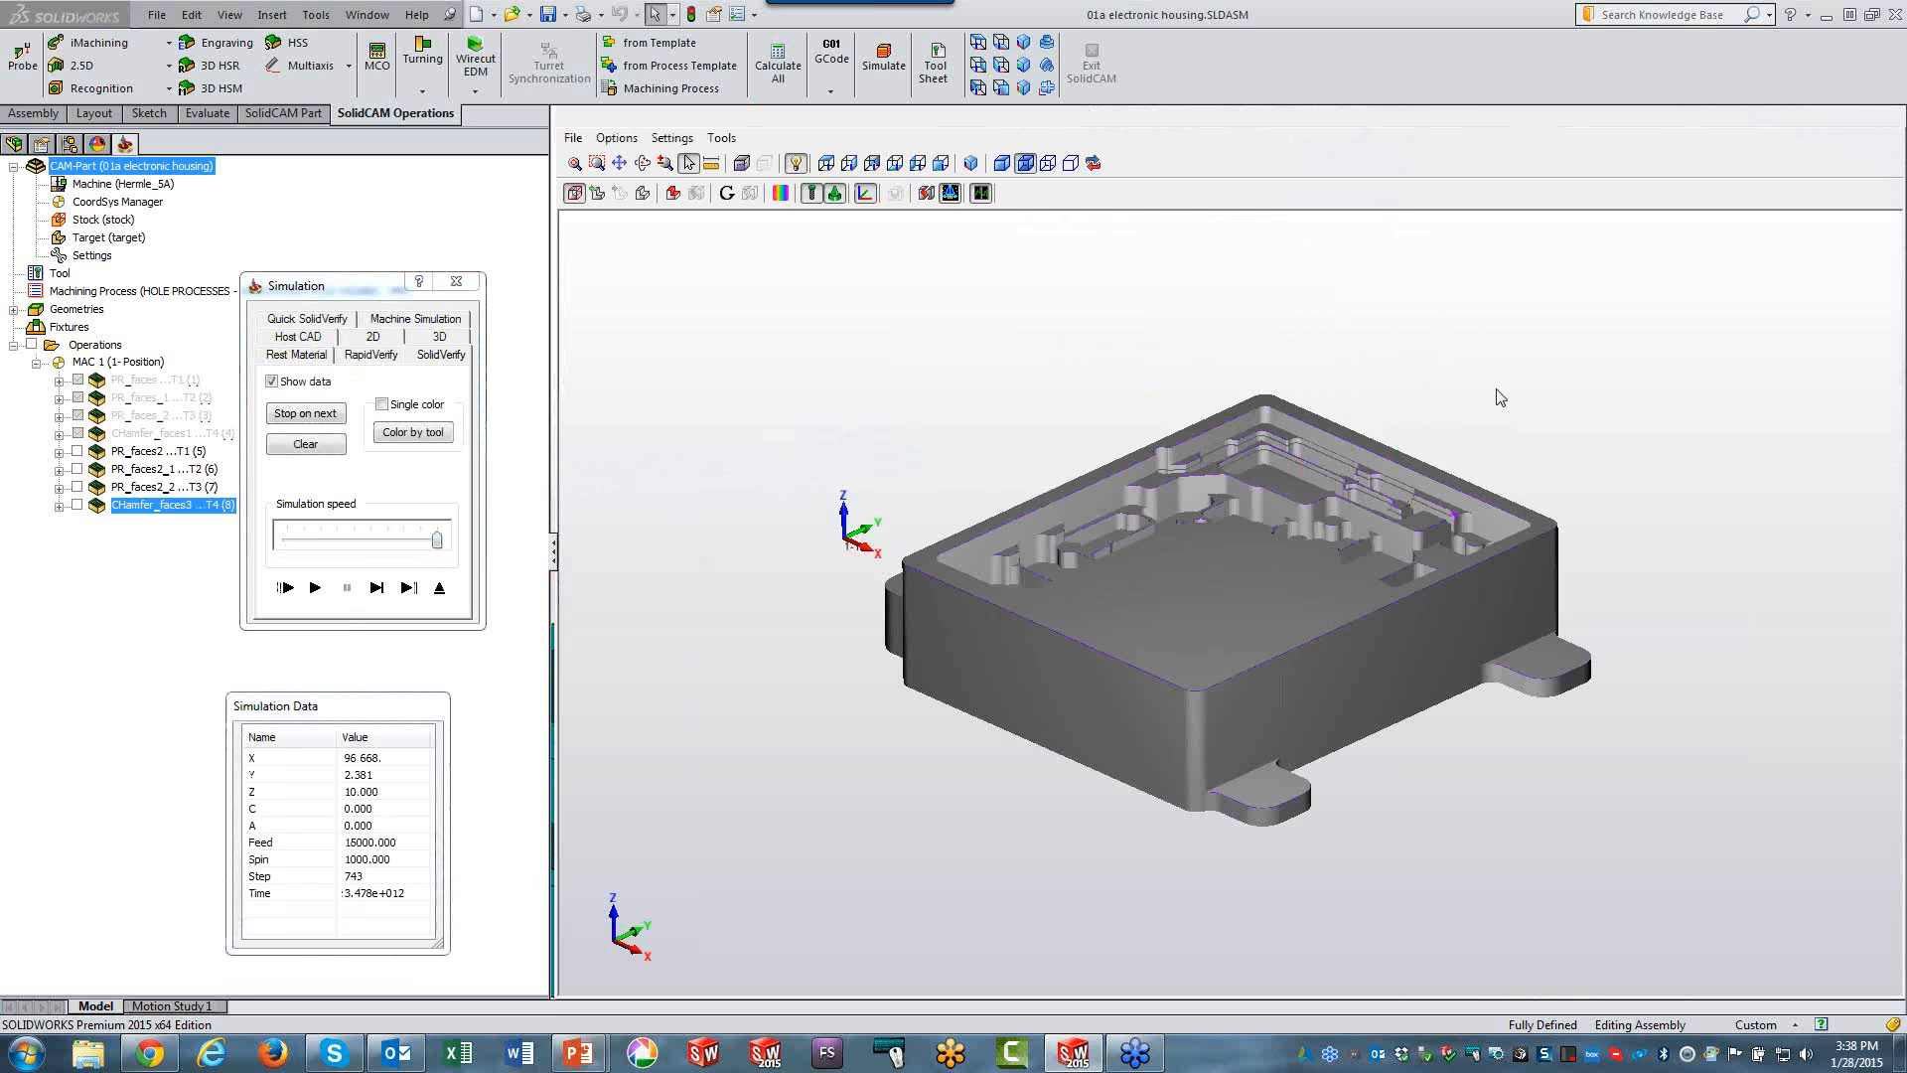
scroll(1501, 397, up, 3)
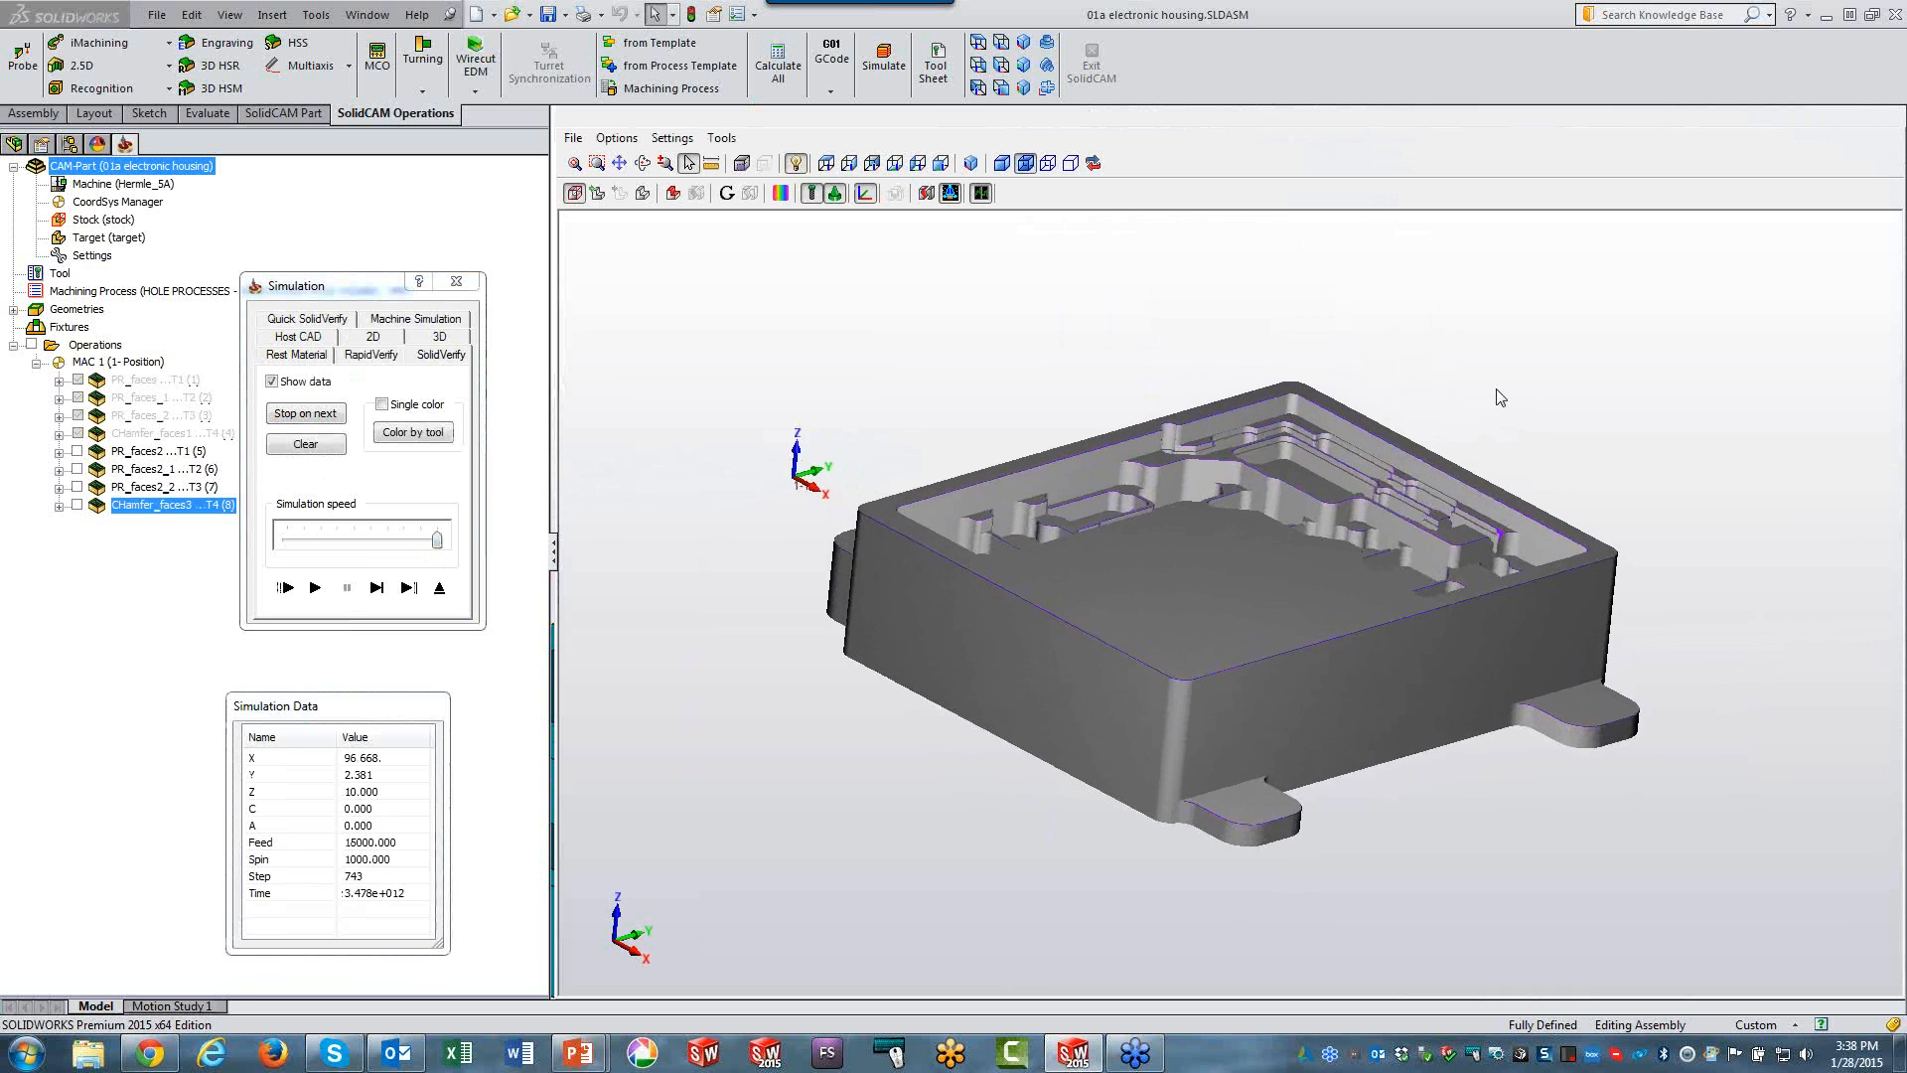
scroll(1500, 397, up, 5)
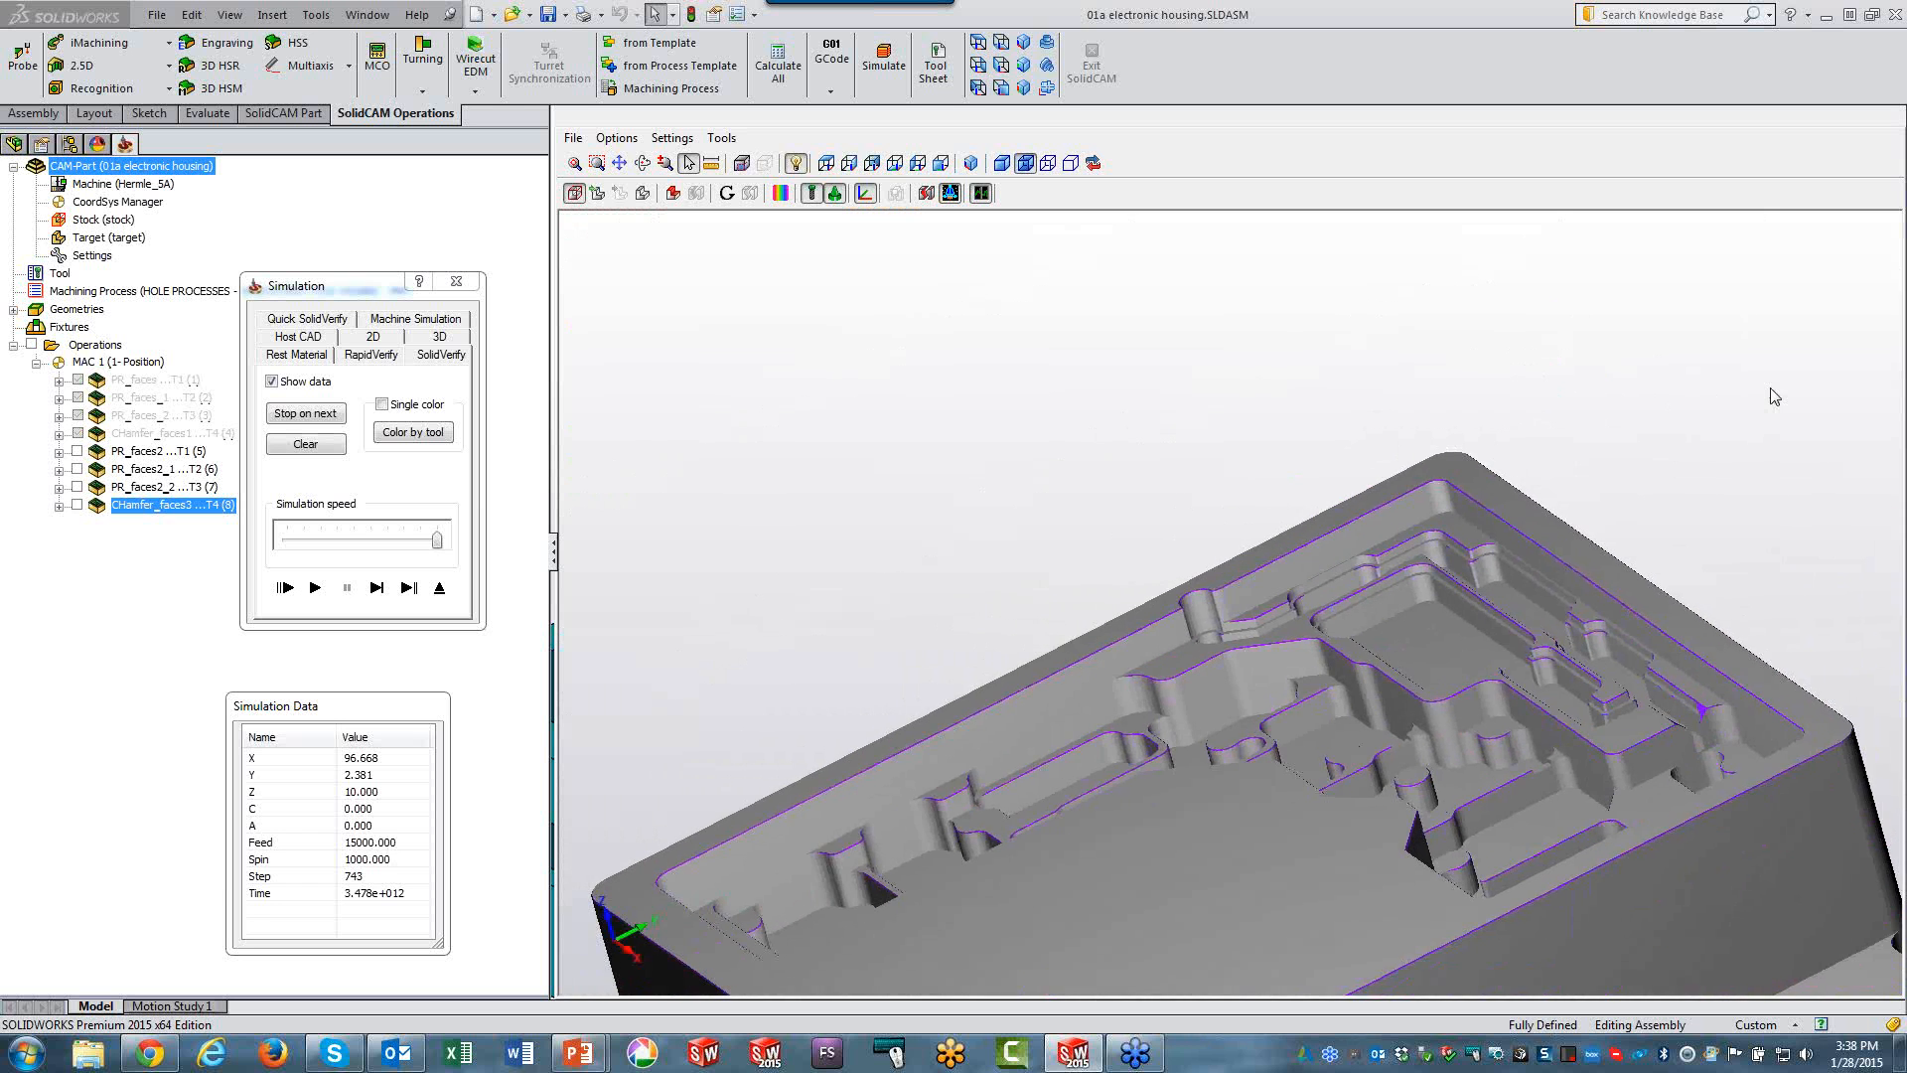
Close the simulation and exit the housing's chamfer recognition operation.
click(440, 588)
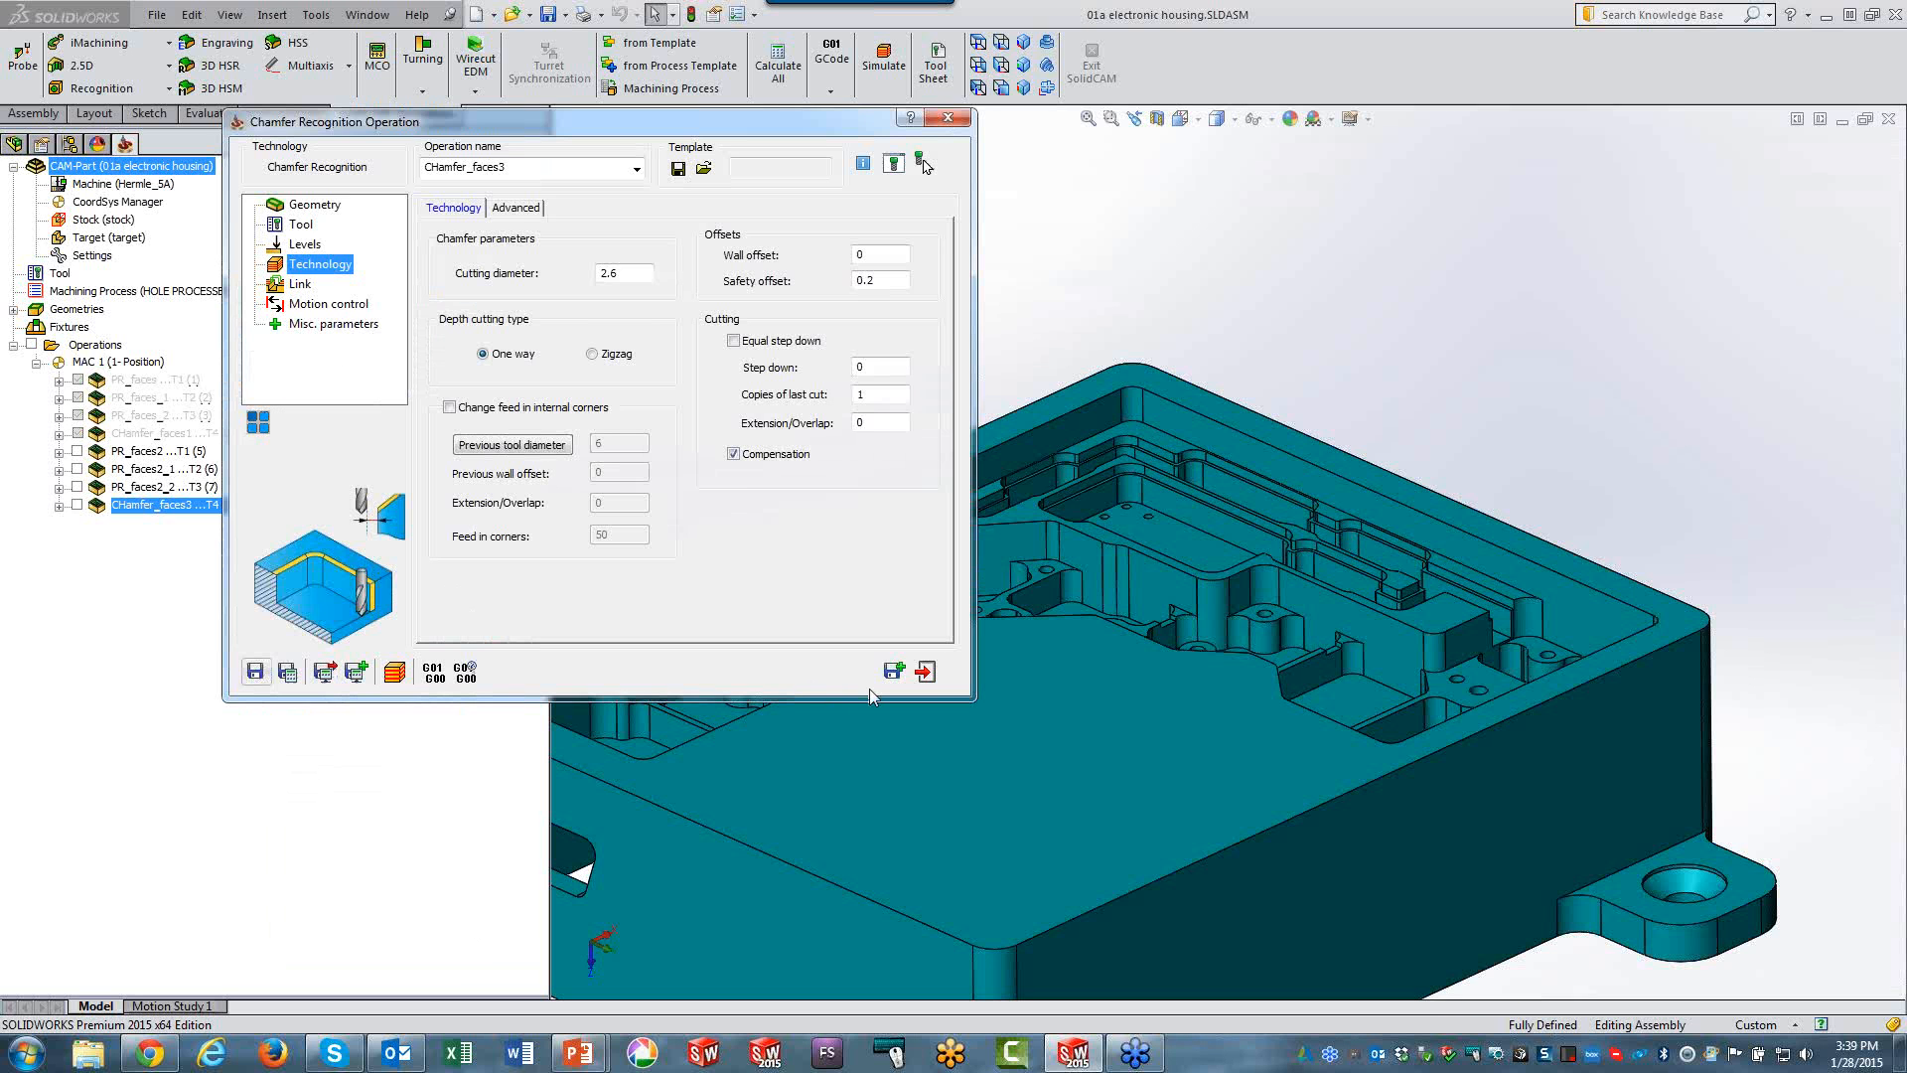
click(925, 671)
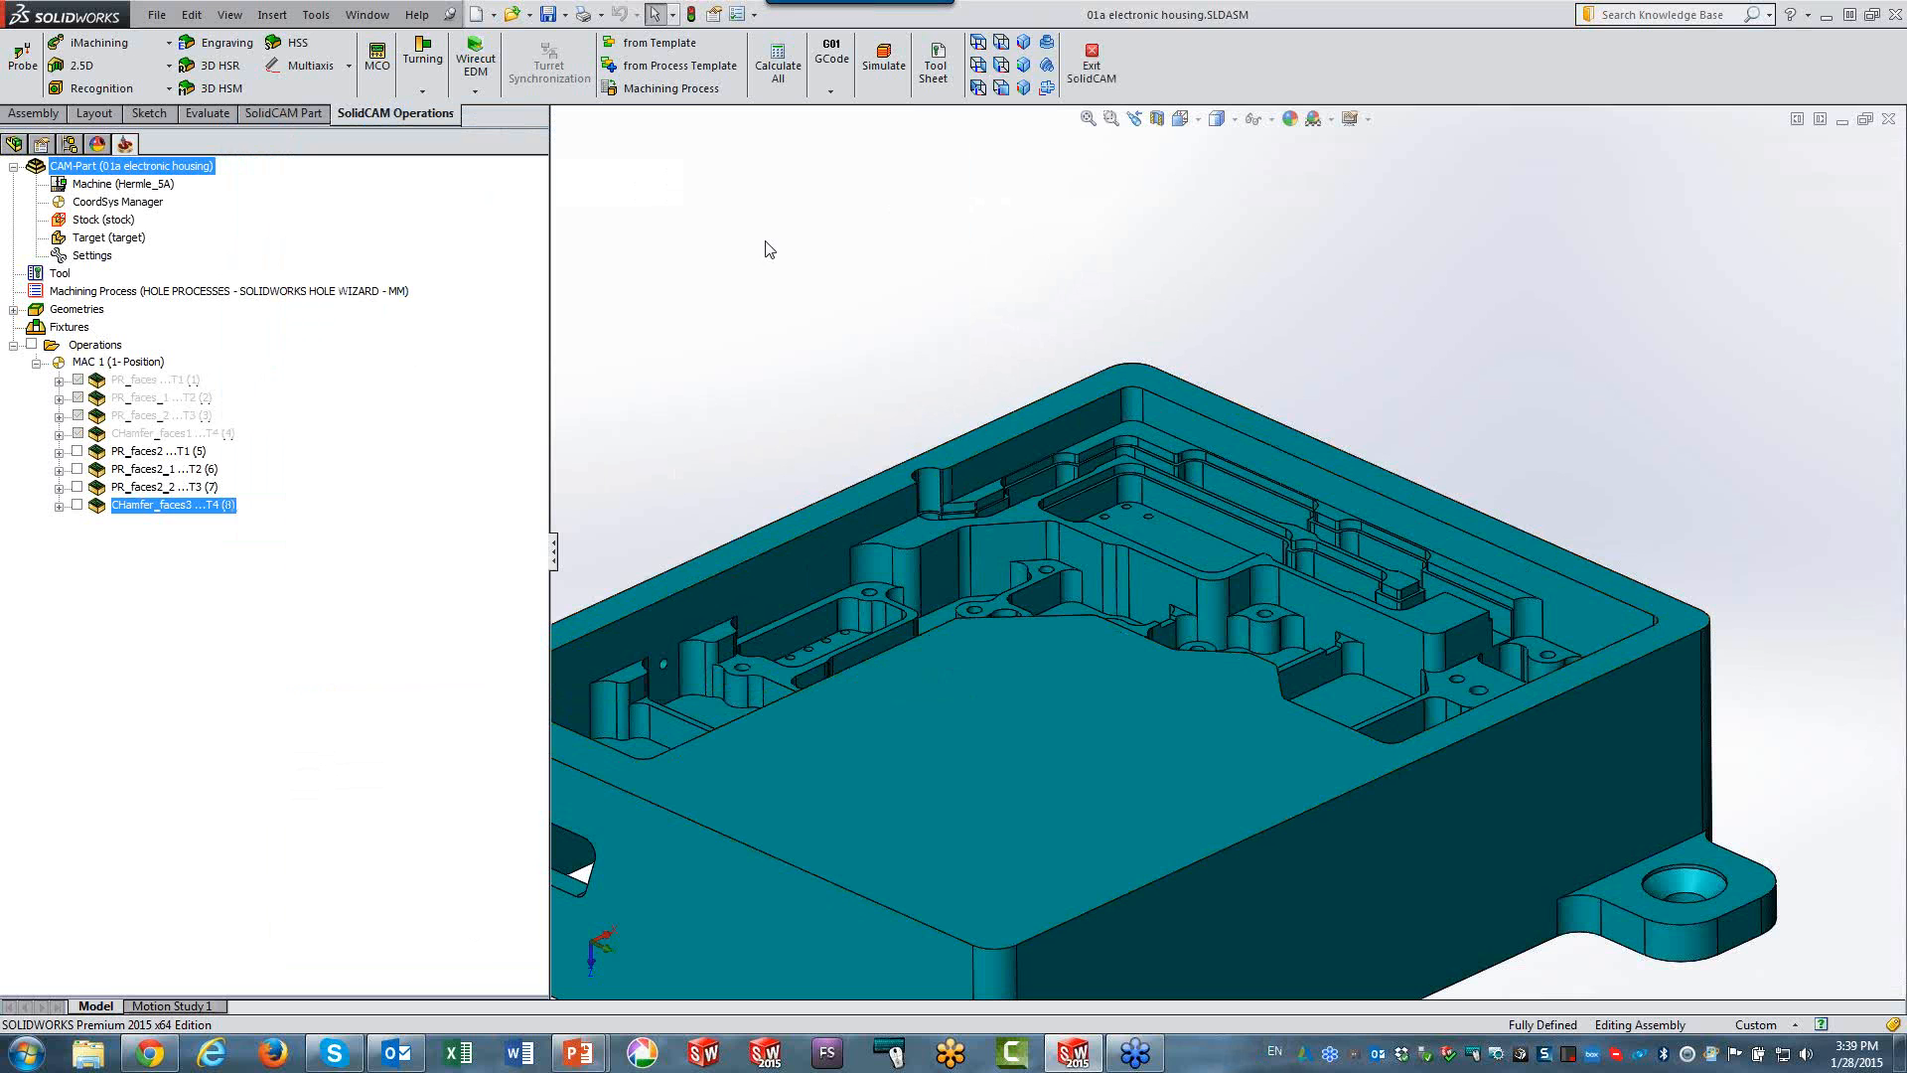
click(83, 69)
click(613, 266)
Open the CAM-Part 04 multi side.prz.
click(271, 115)
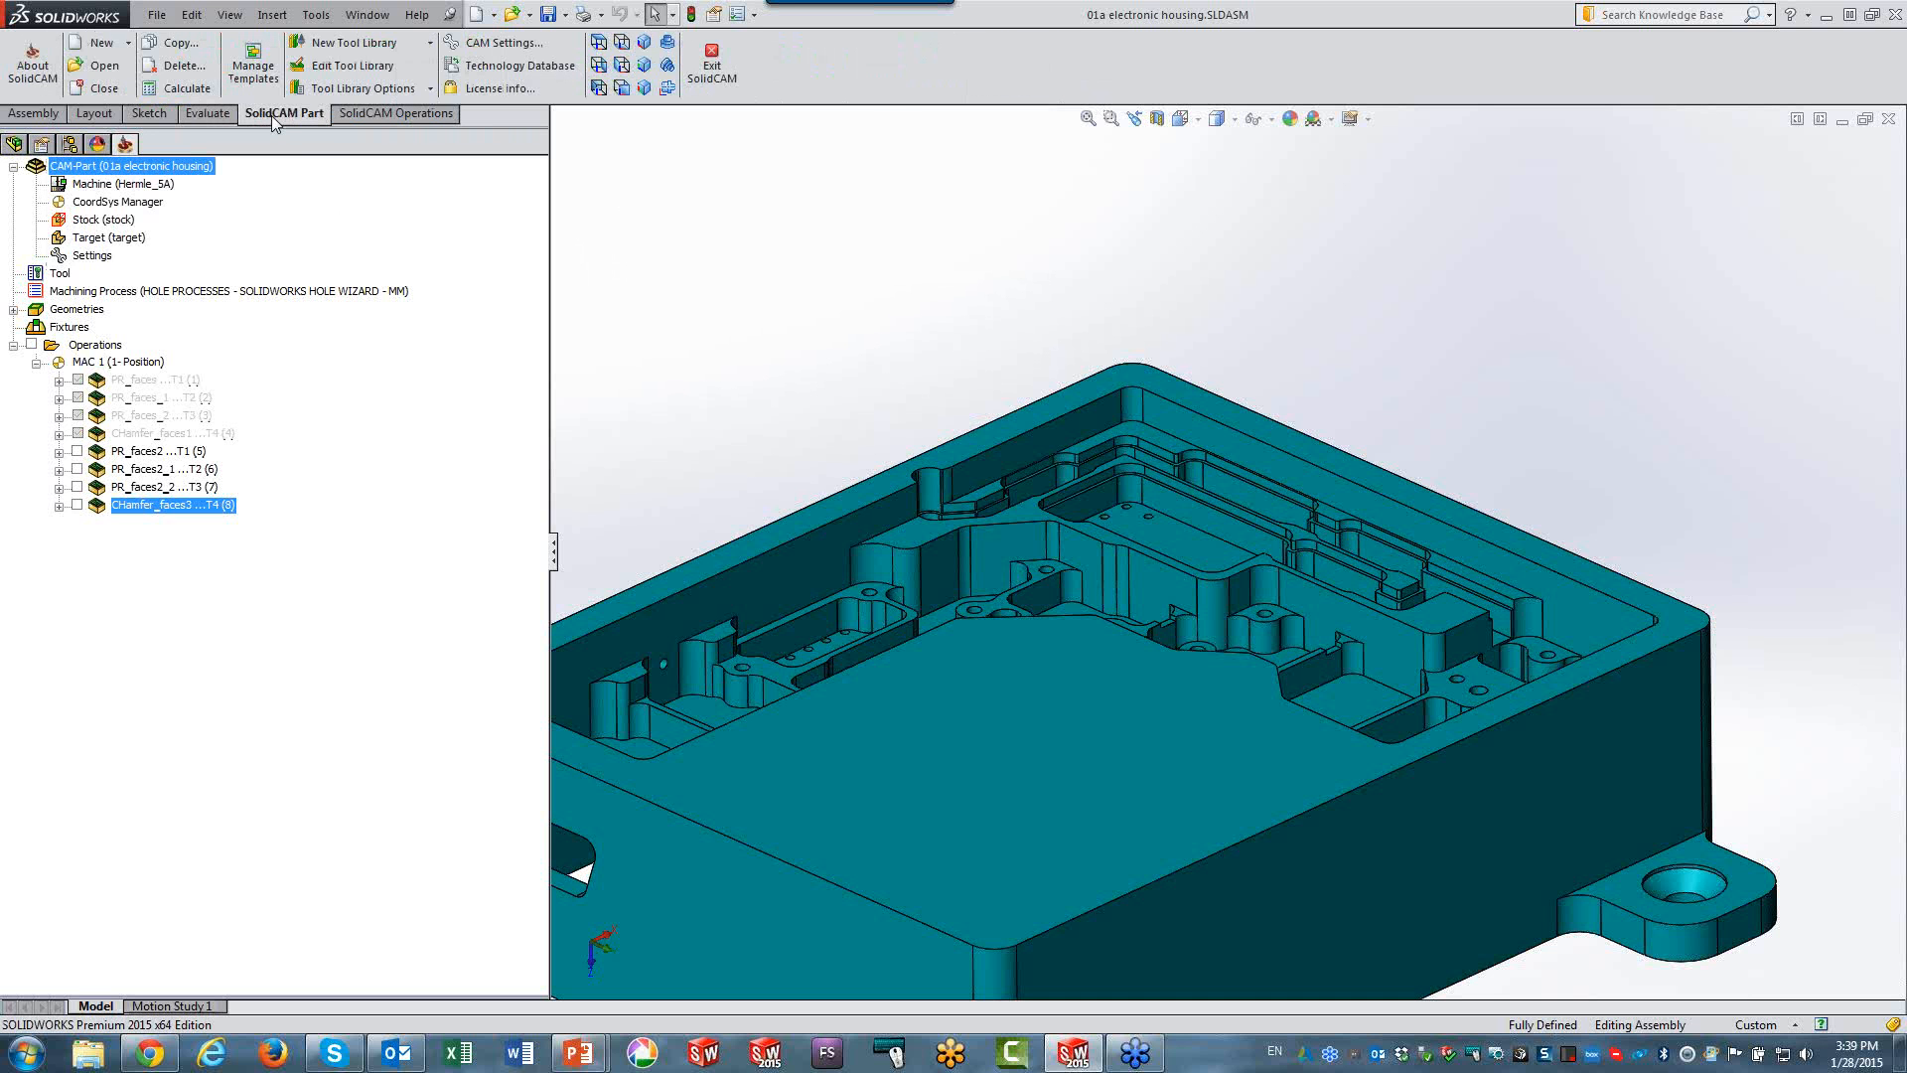
click(98, 65)
click(695, 468)
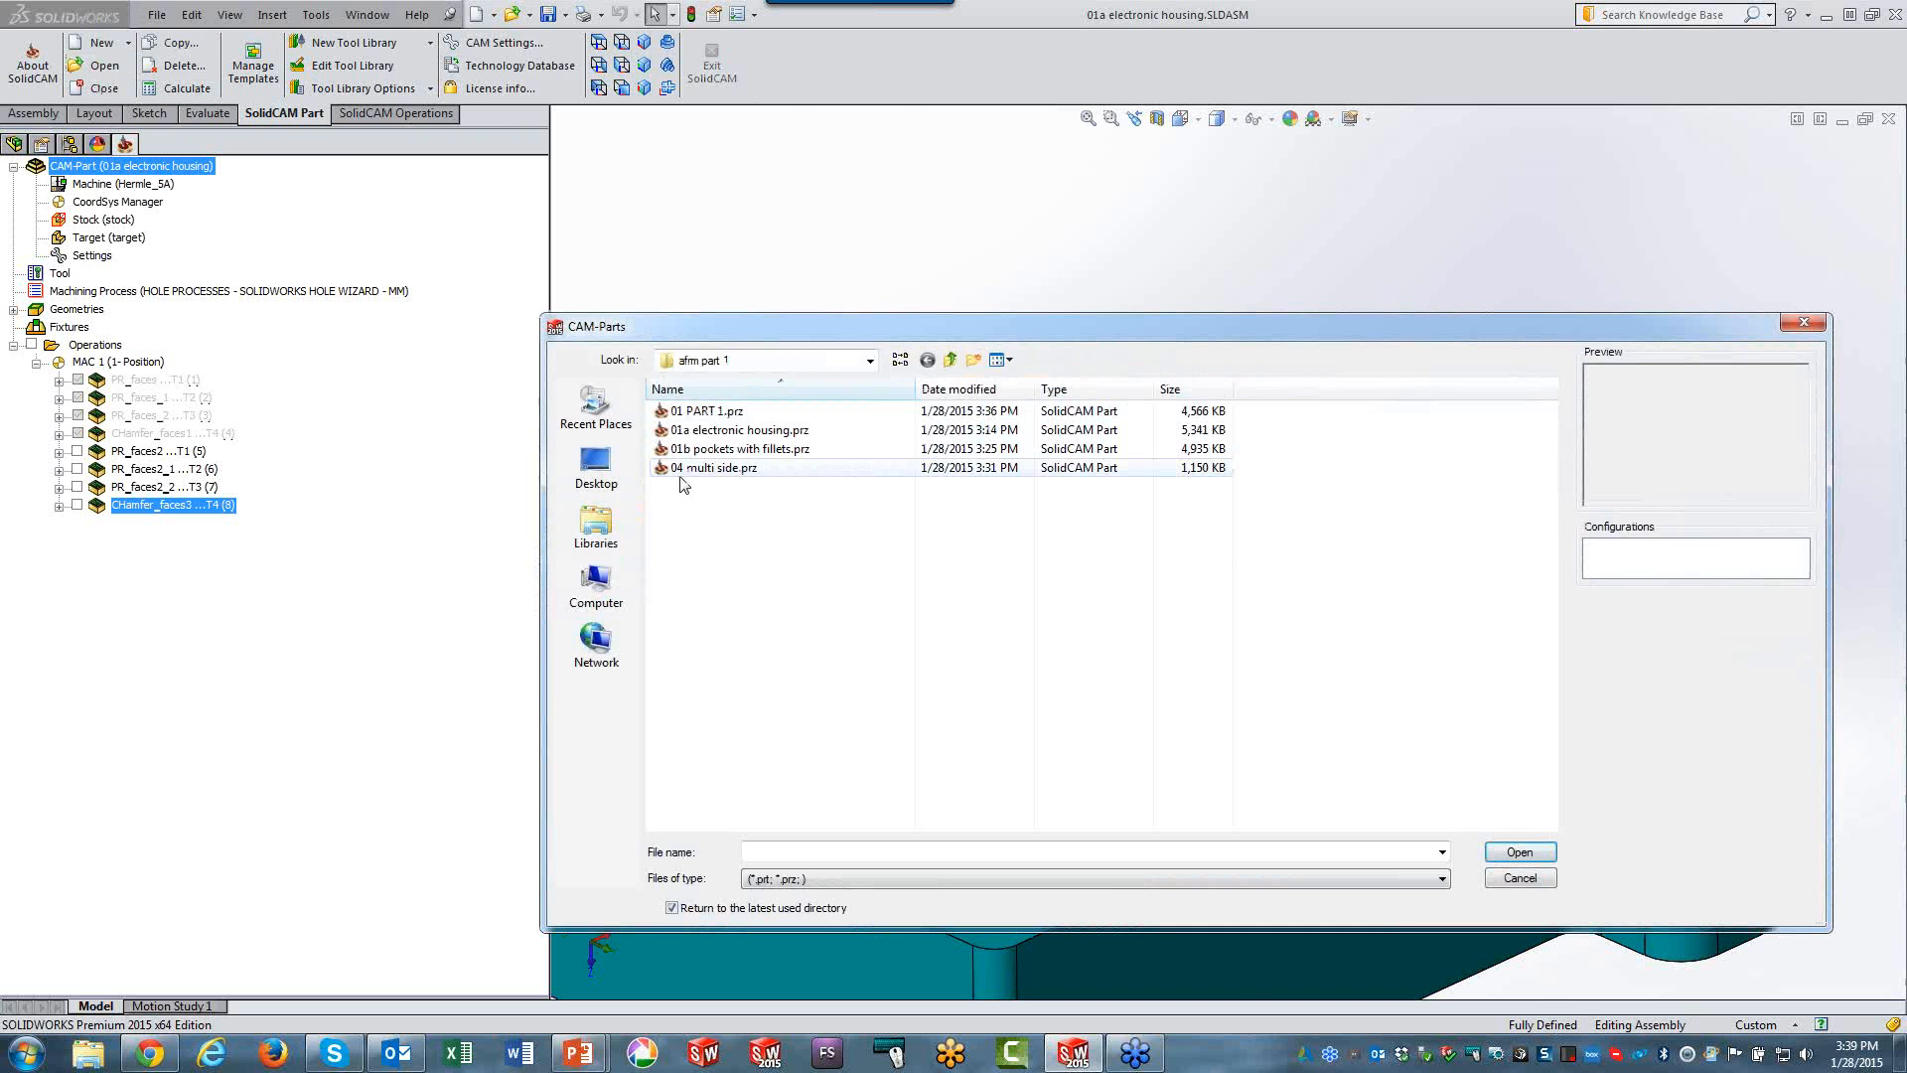
click(1520, 852)
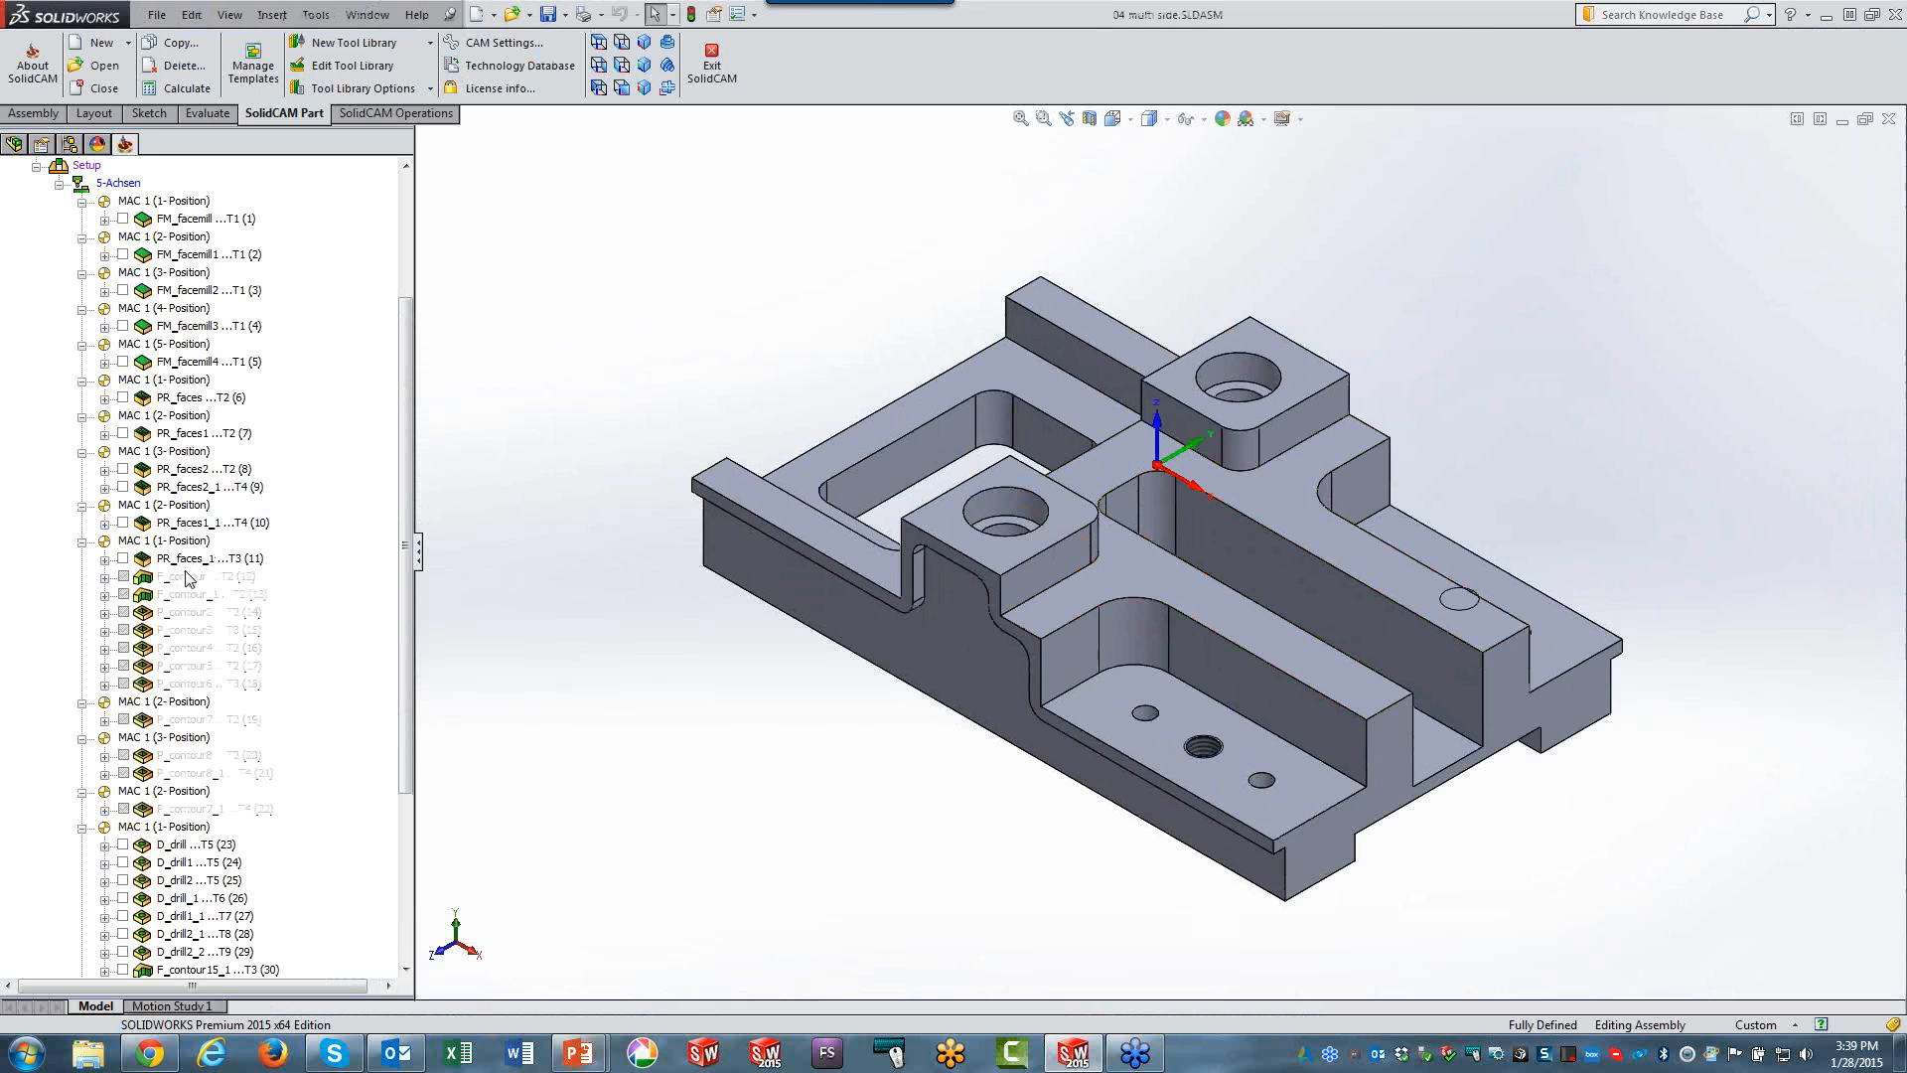
Display the tool paths of F_contour11, F_contour12 and F_contour13 on the model in turn, hiding each one again.
click(191, 577)
drag(404, 697, 364, 851)
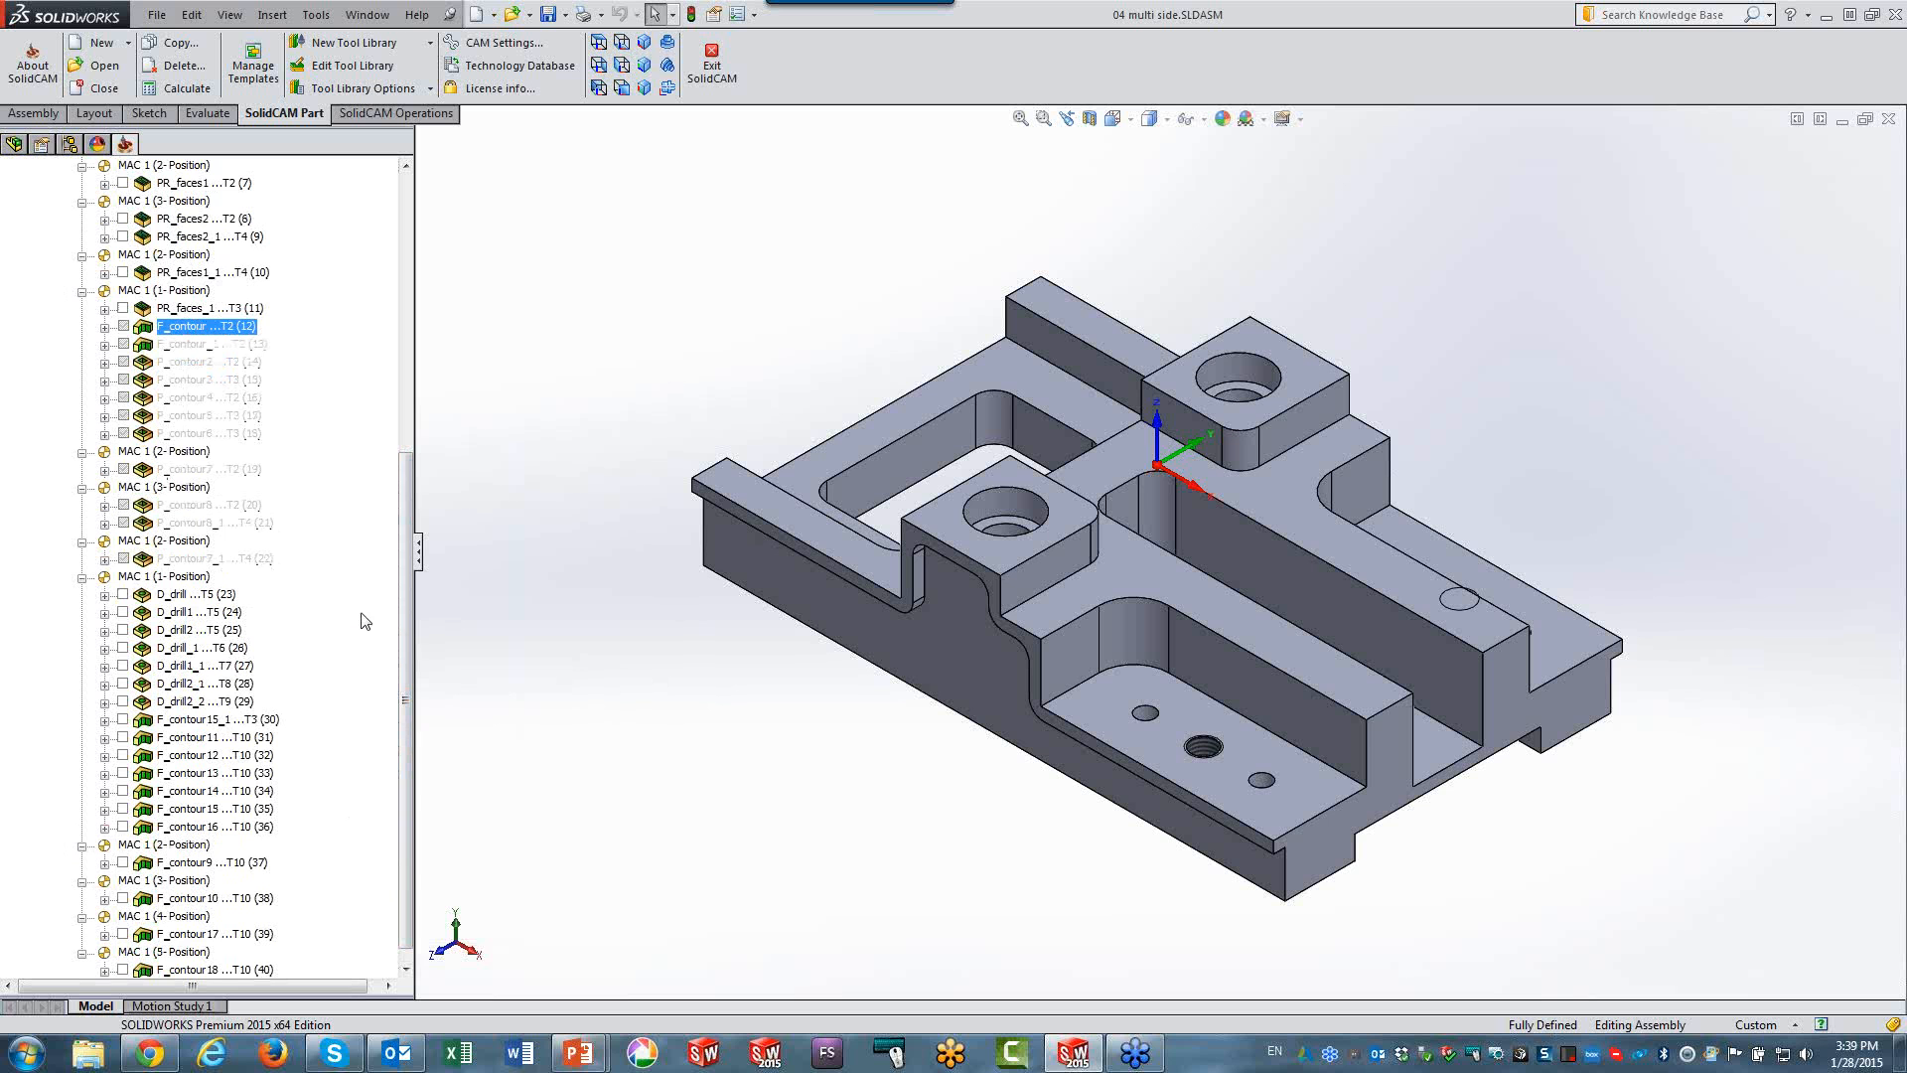
drag(408, 682, 406, 828)
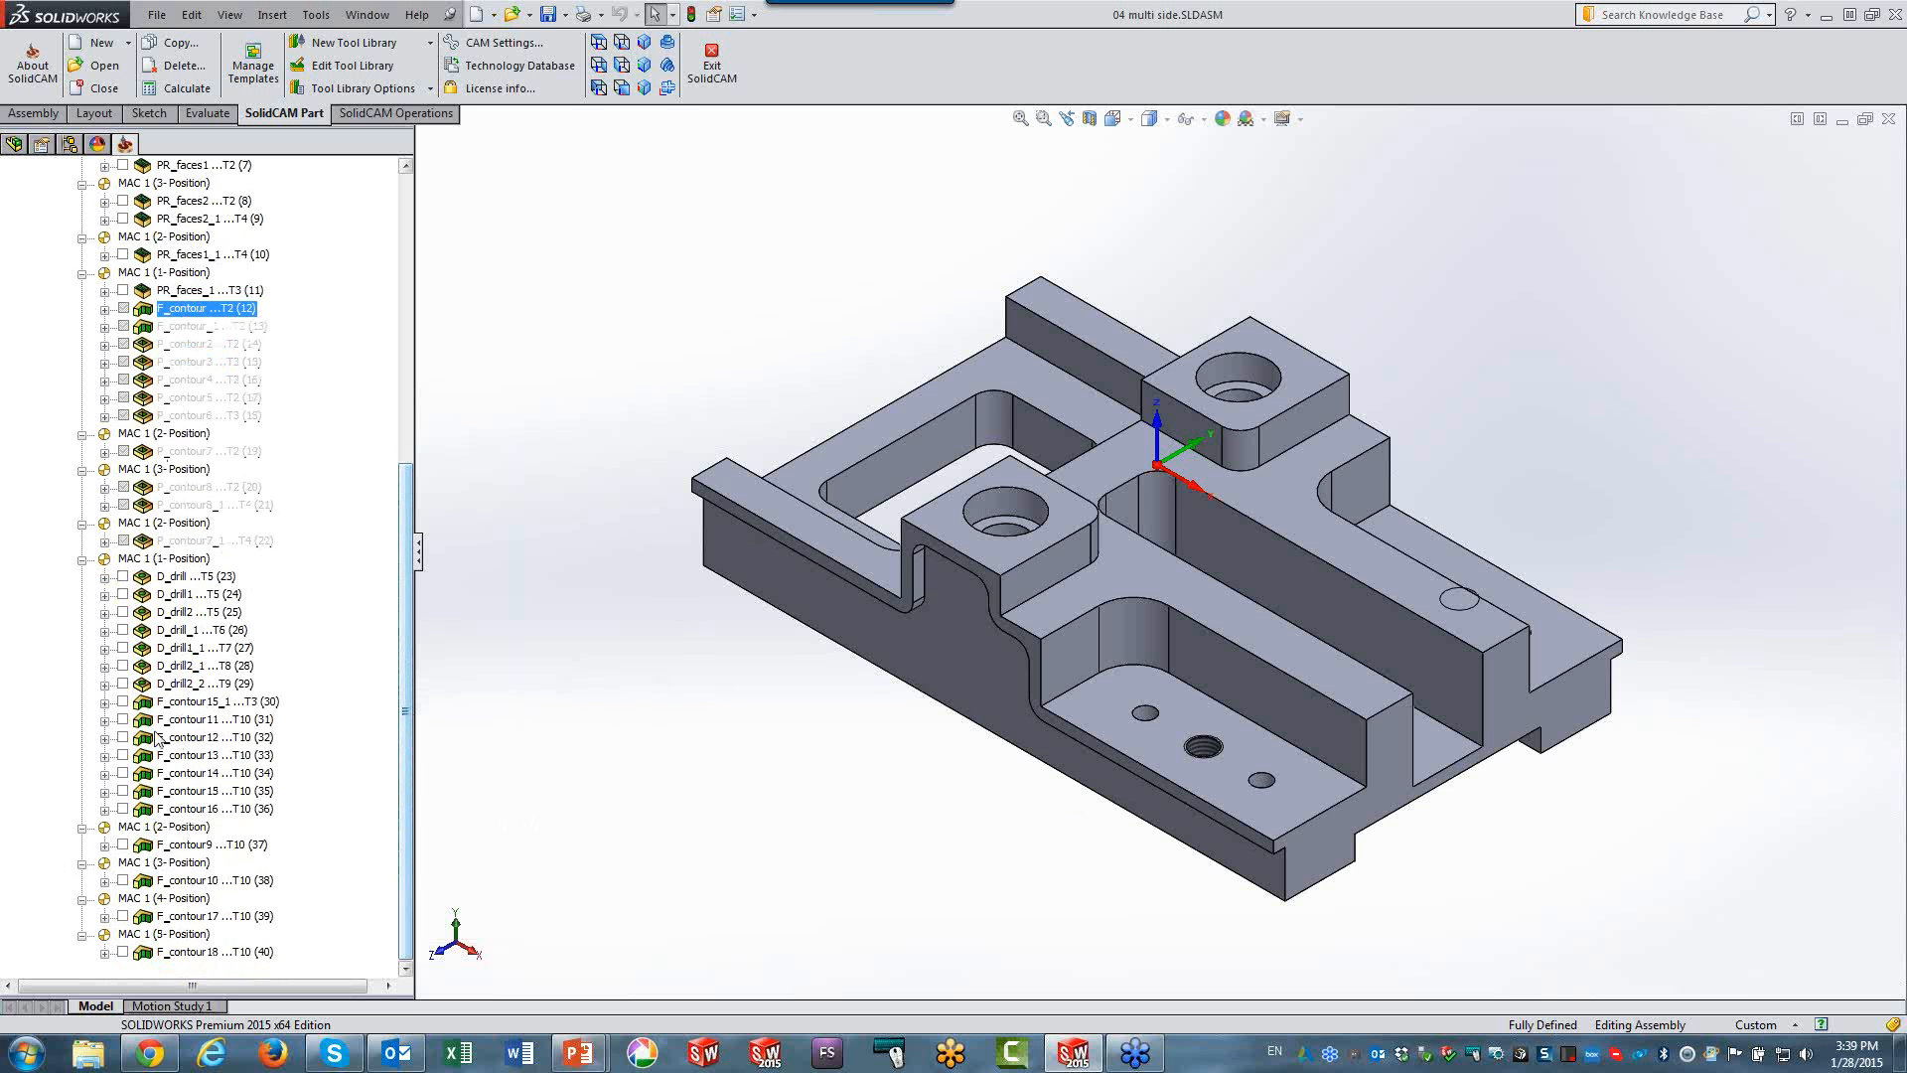
click(123, 721)
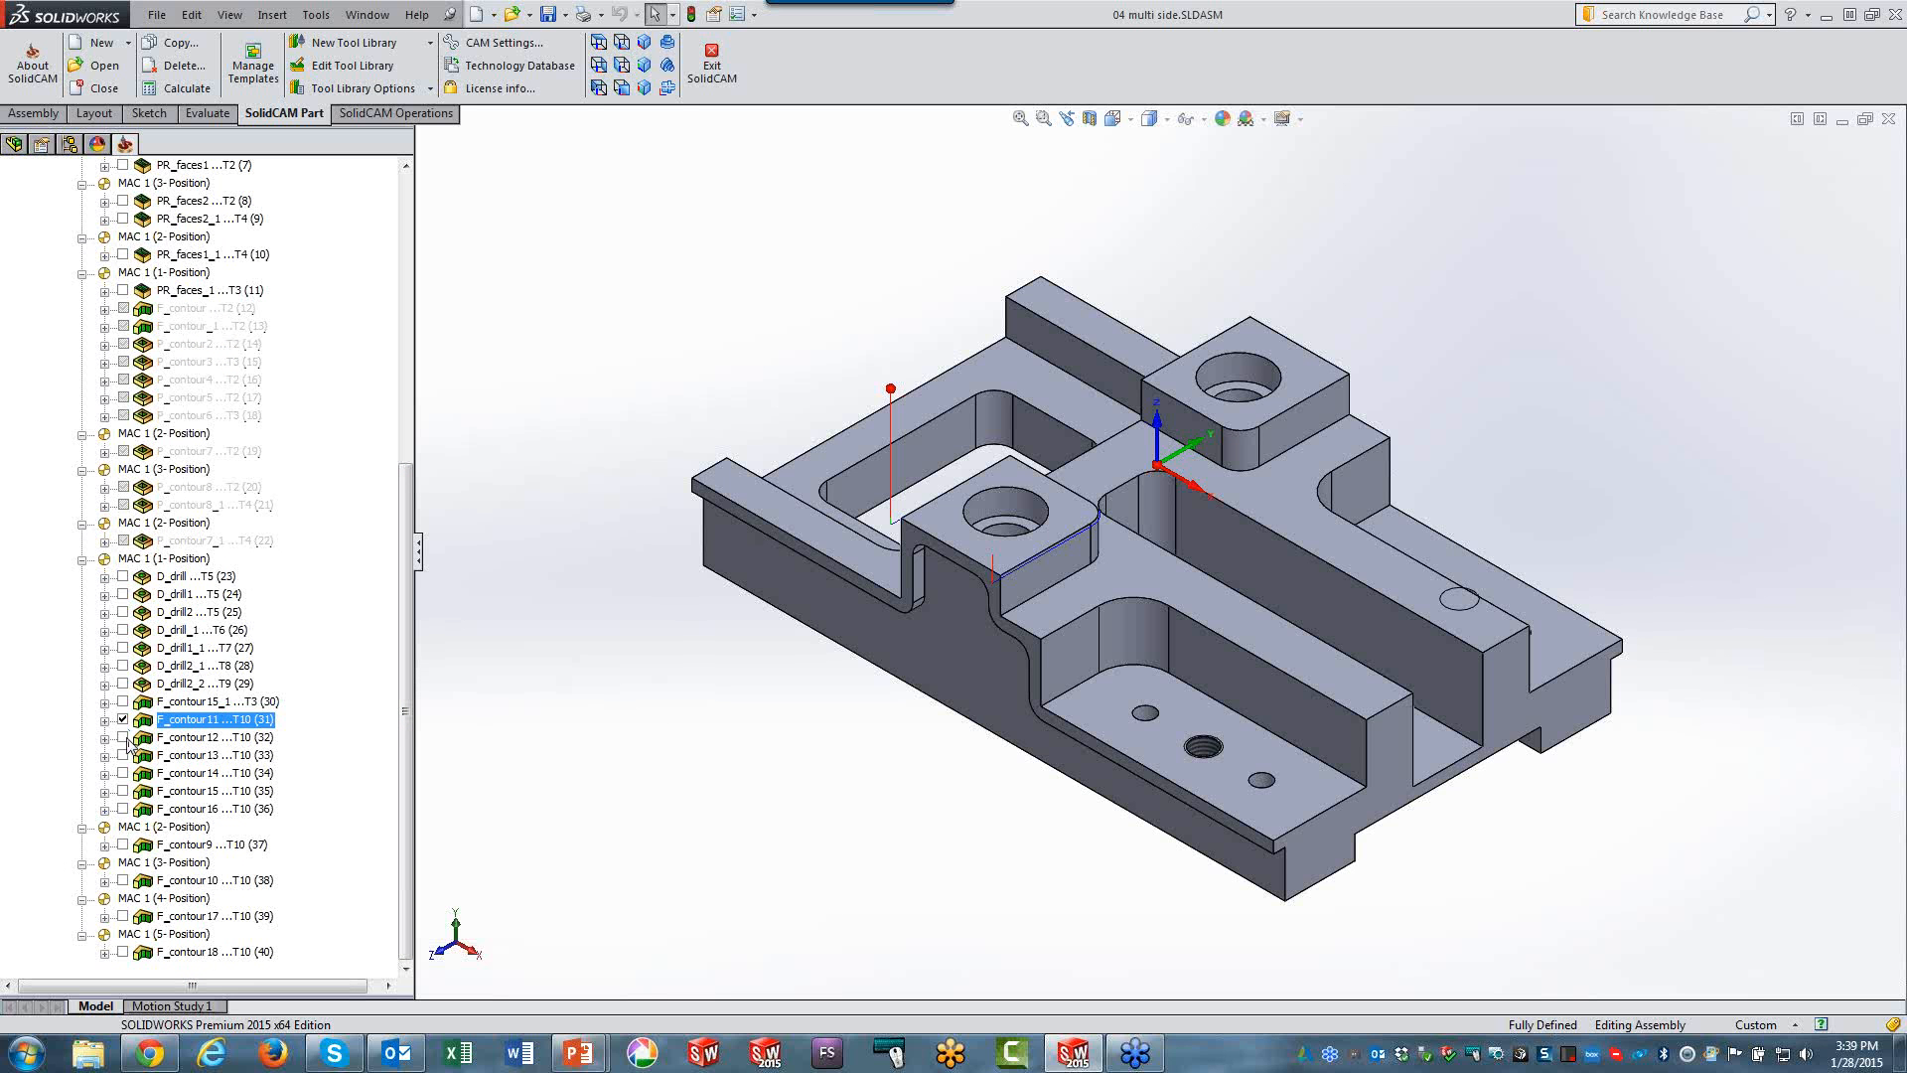
click(123, 738)
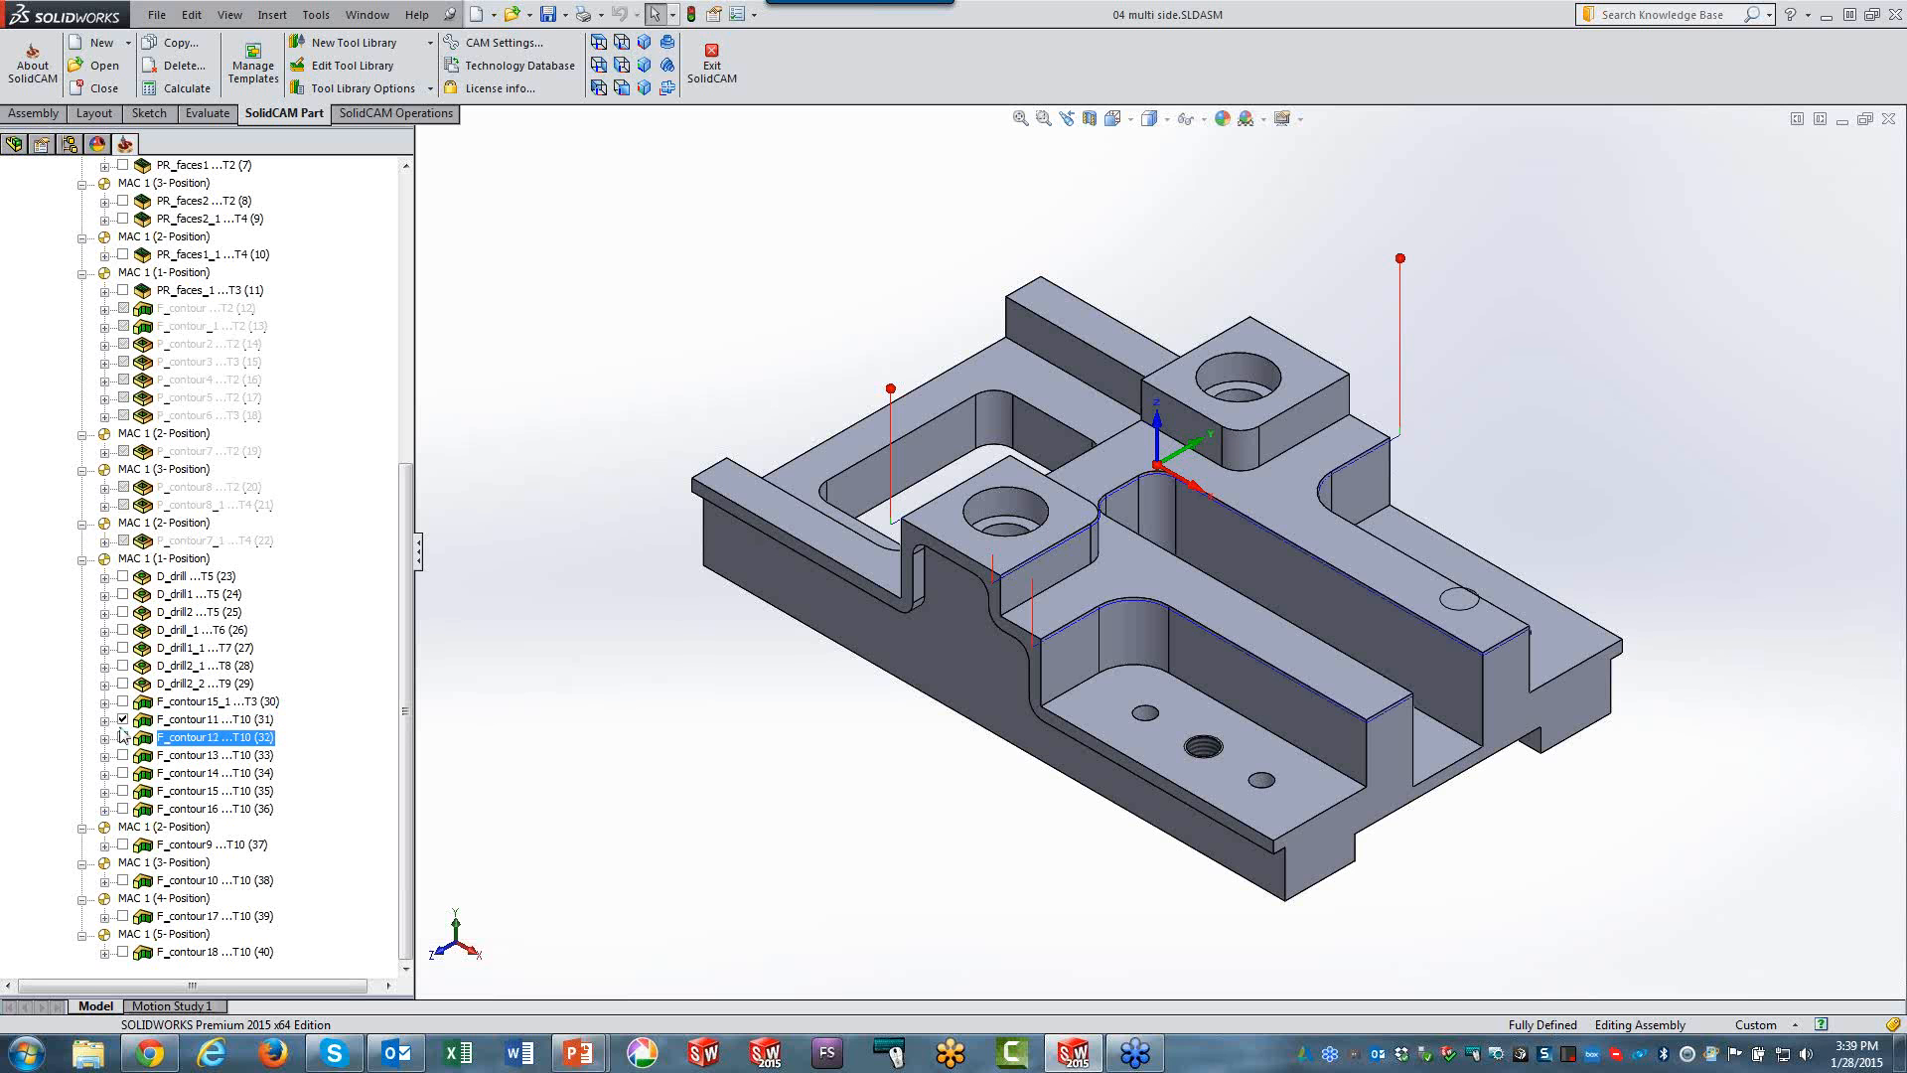
click(120, 724)
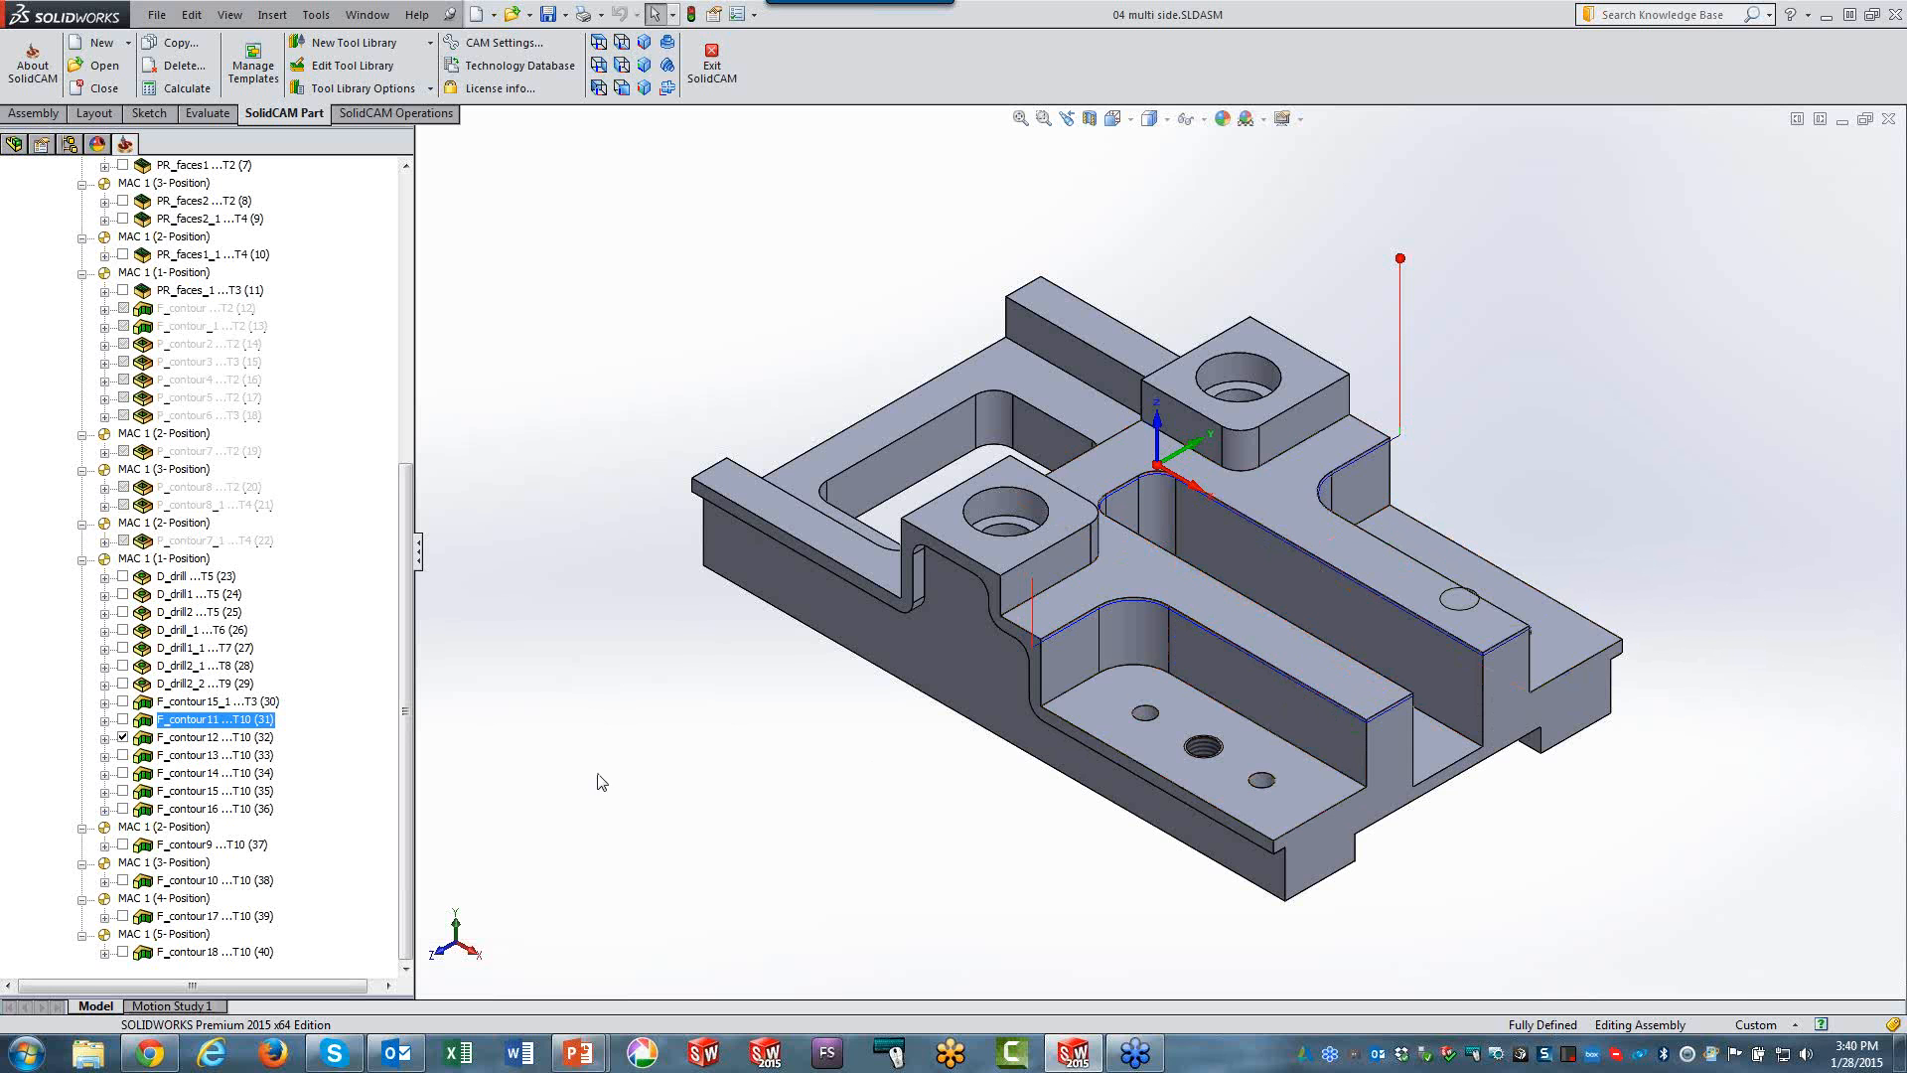
click(121, 756)
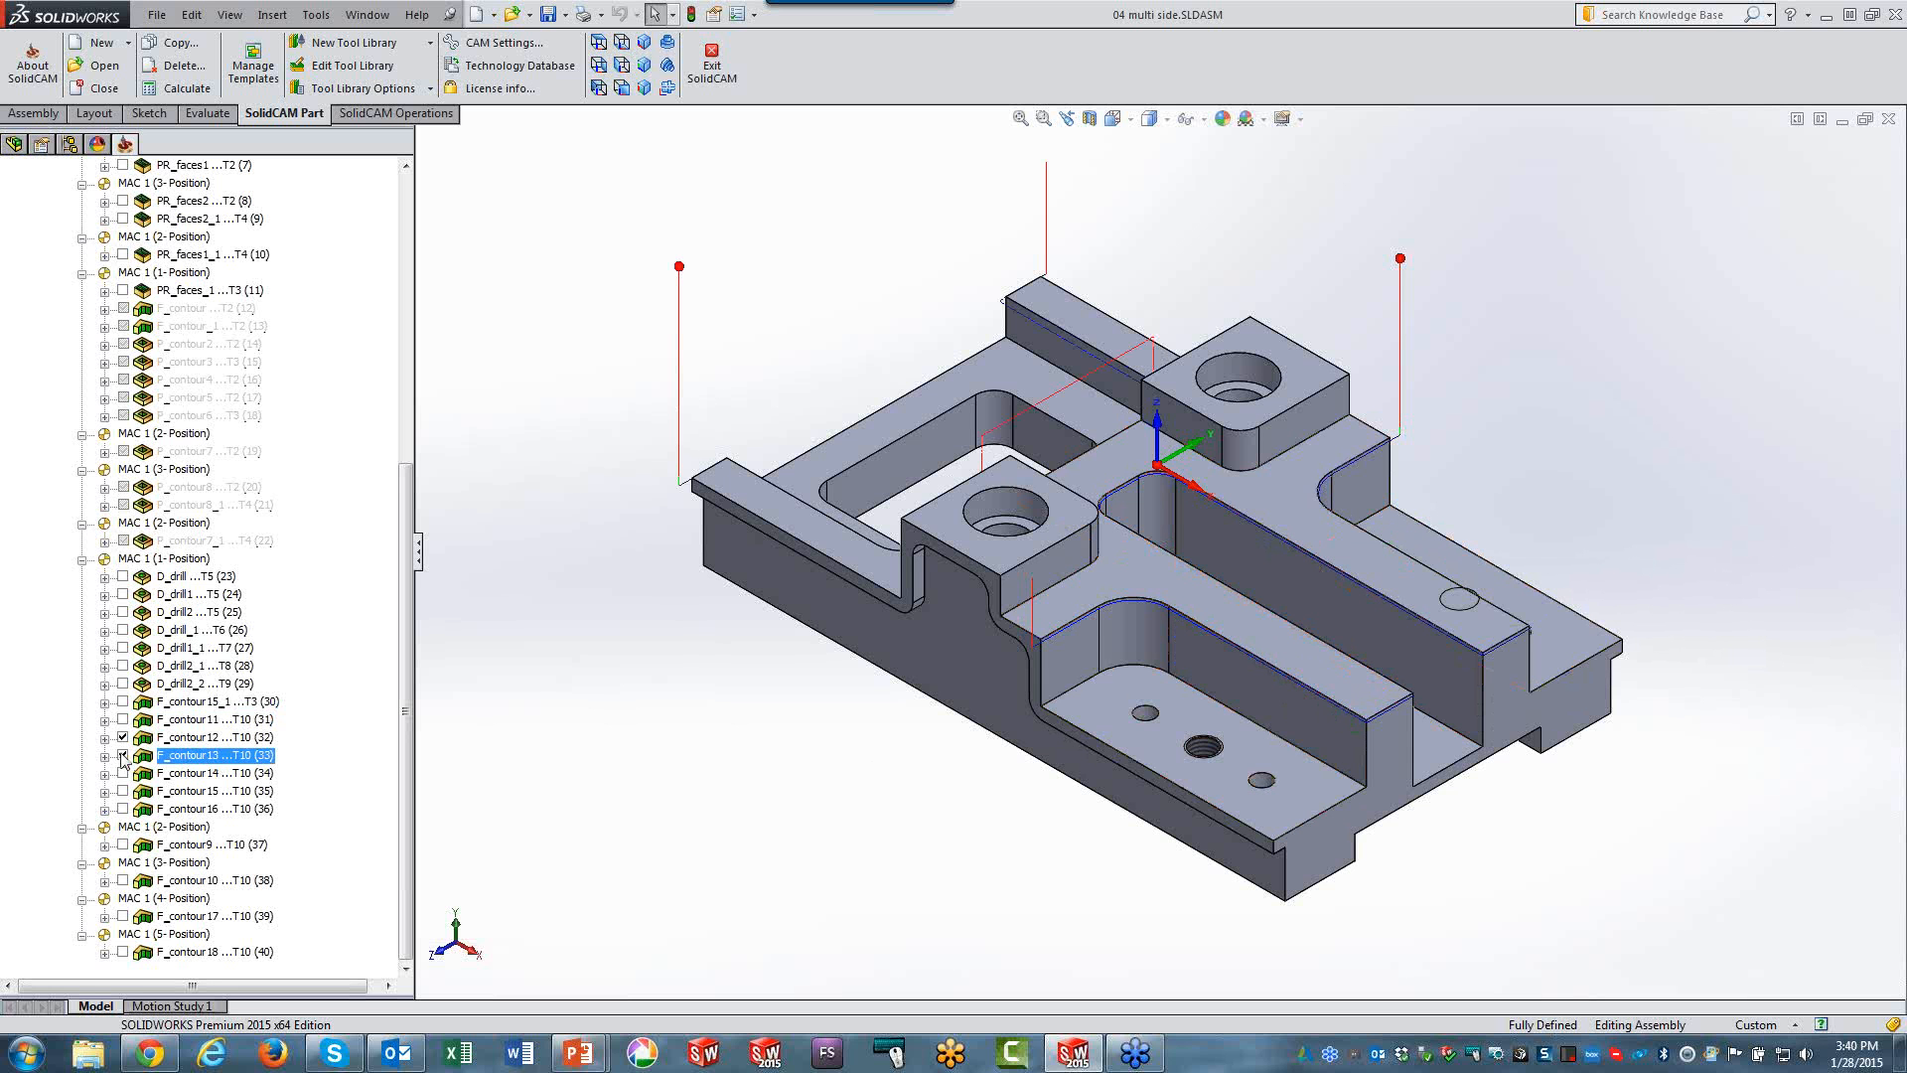
click(122, 740)
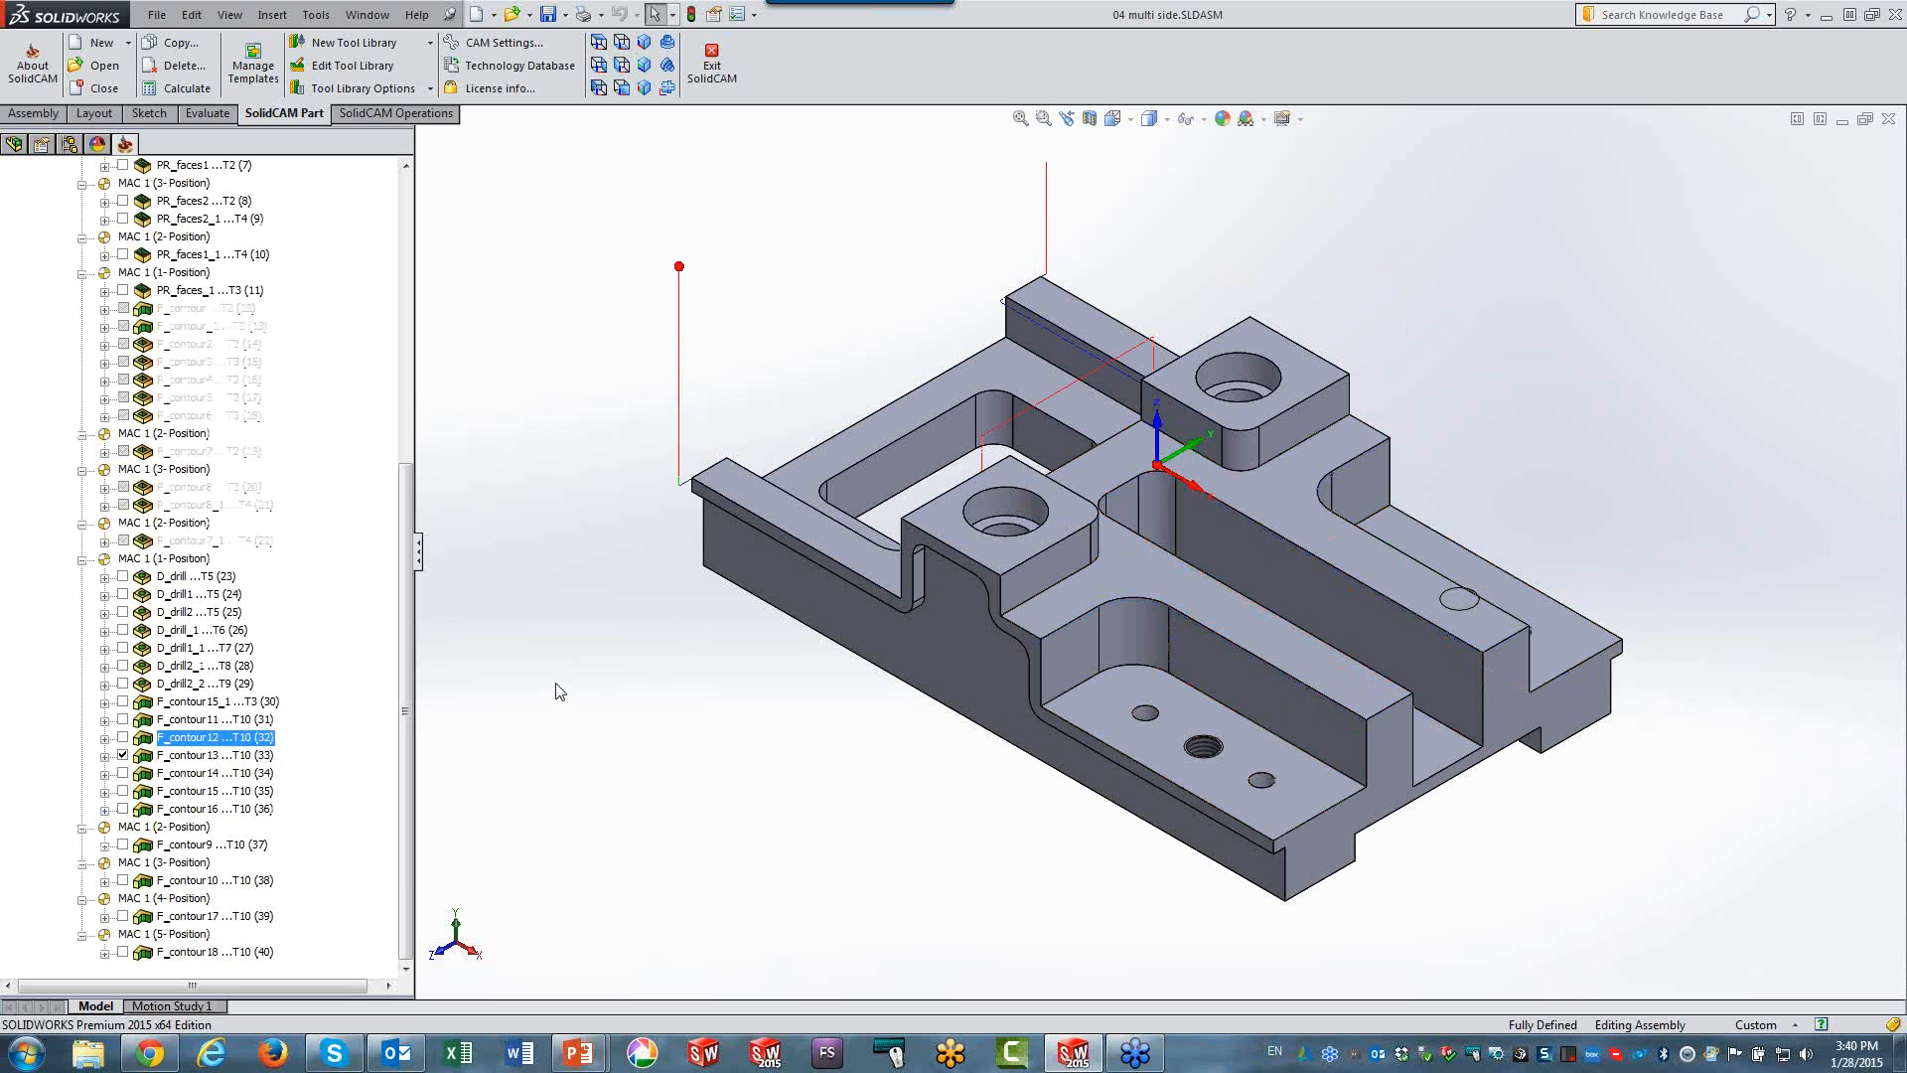
click(122, 756)
Open the F_contour13 profile operation for editing and show its contour geometry on the part.
double_click(189, 757)
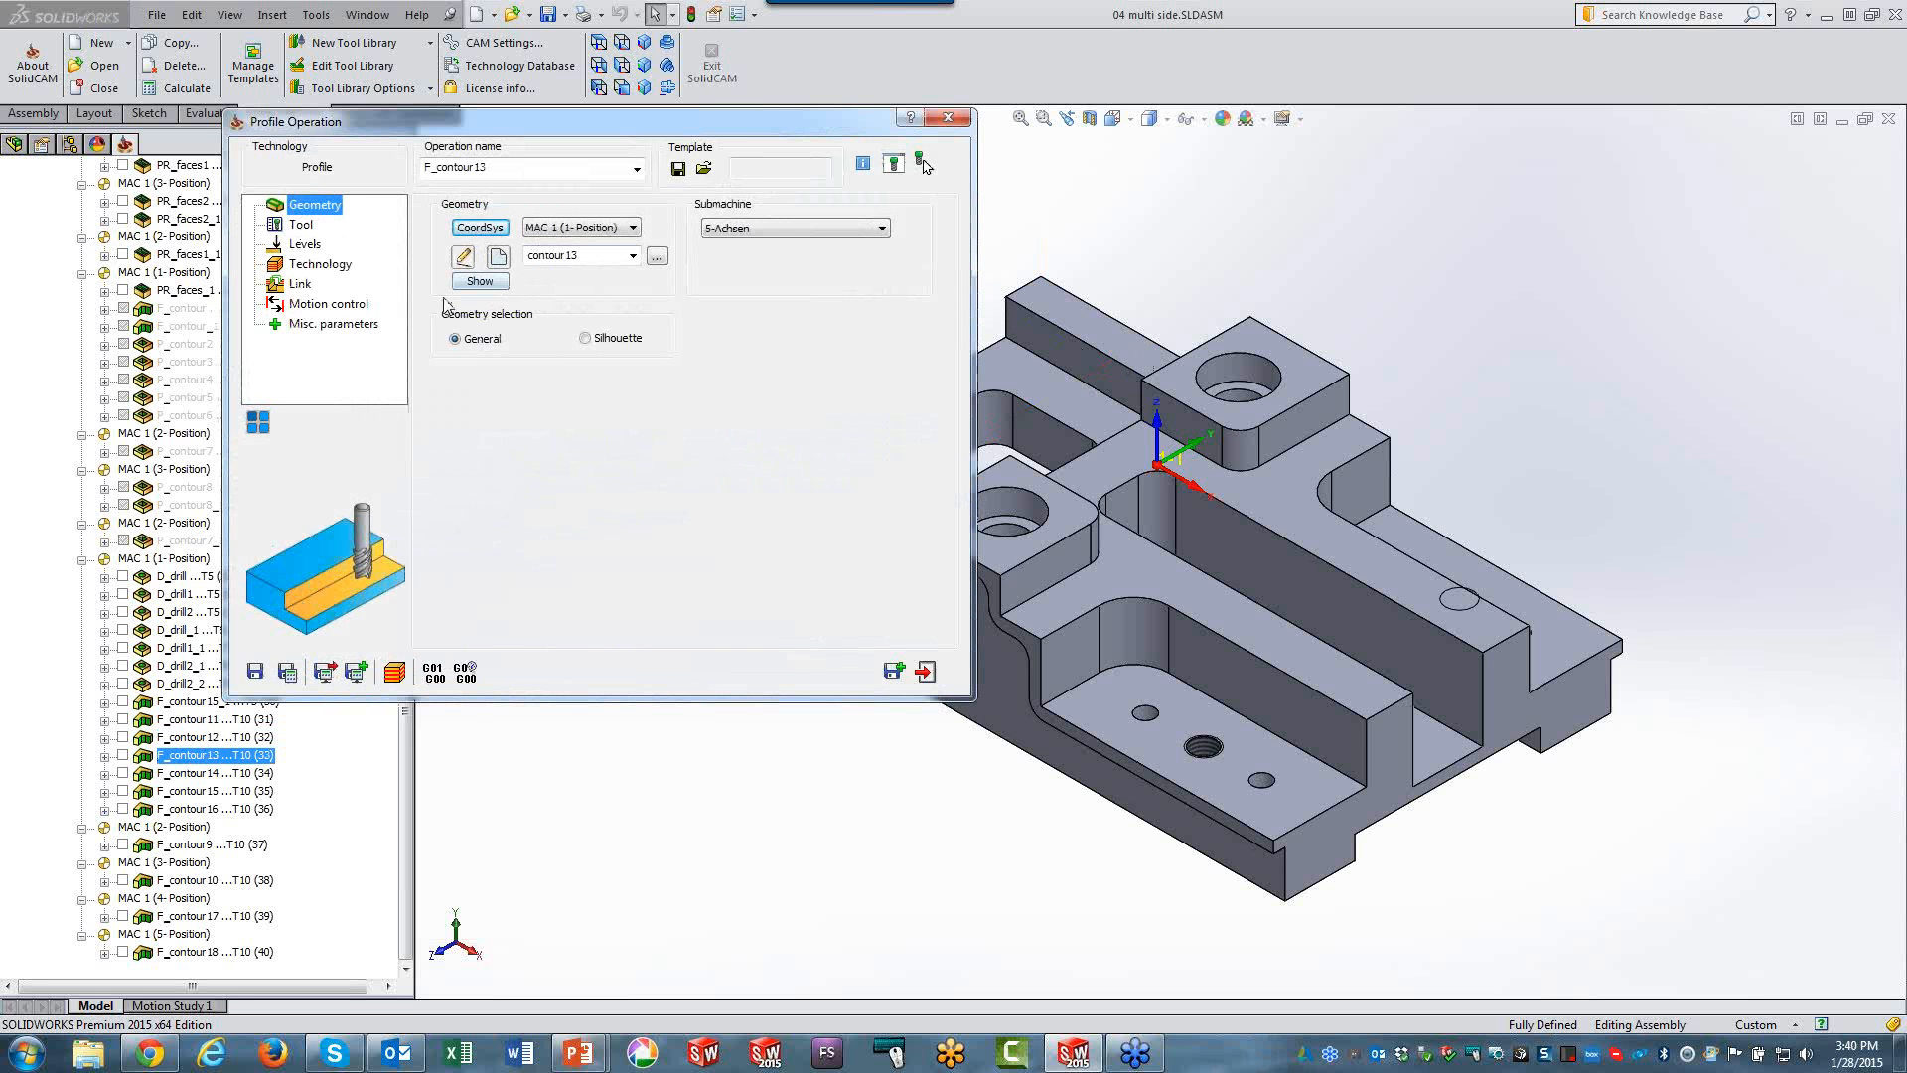
click(480, 281)
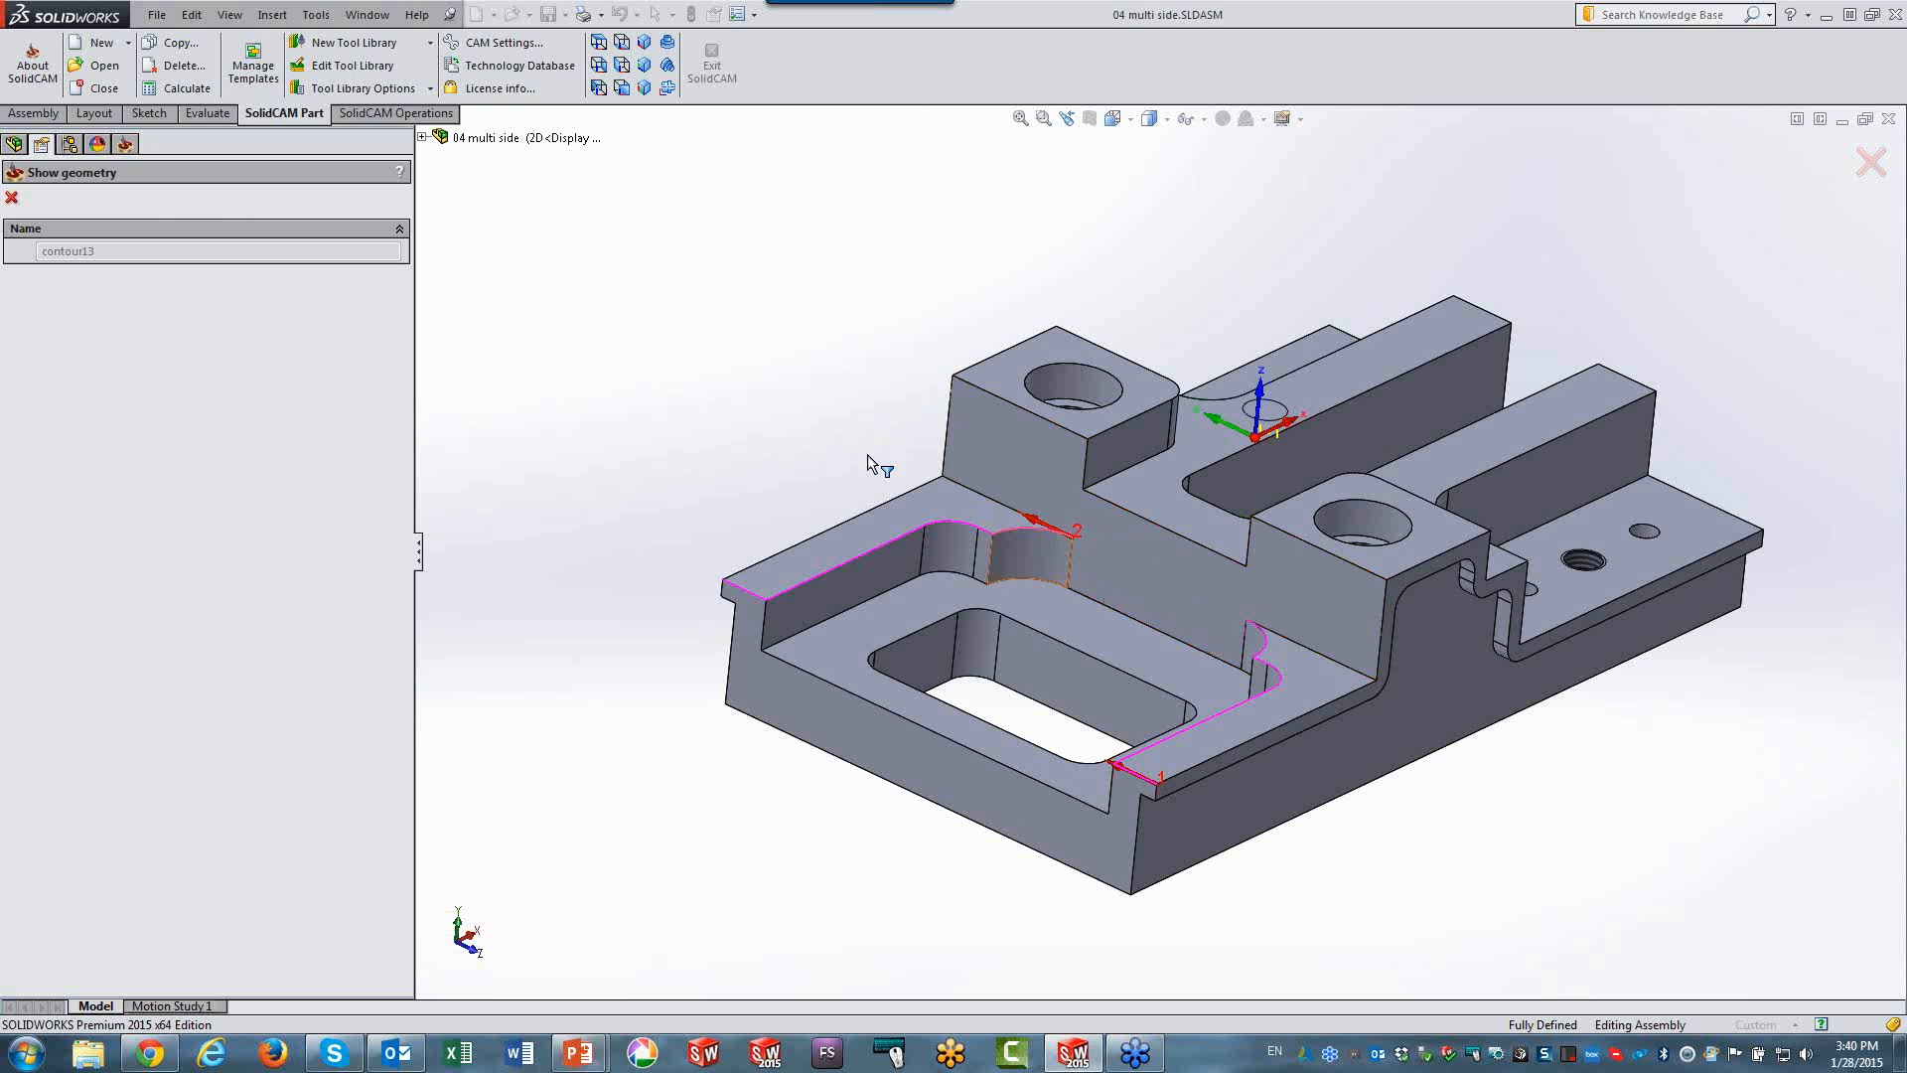
click(10, 197)
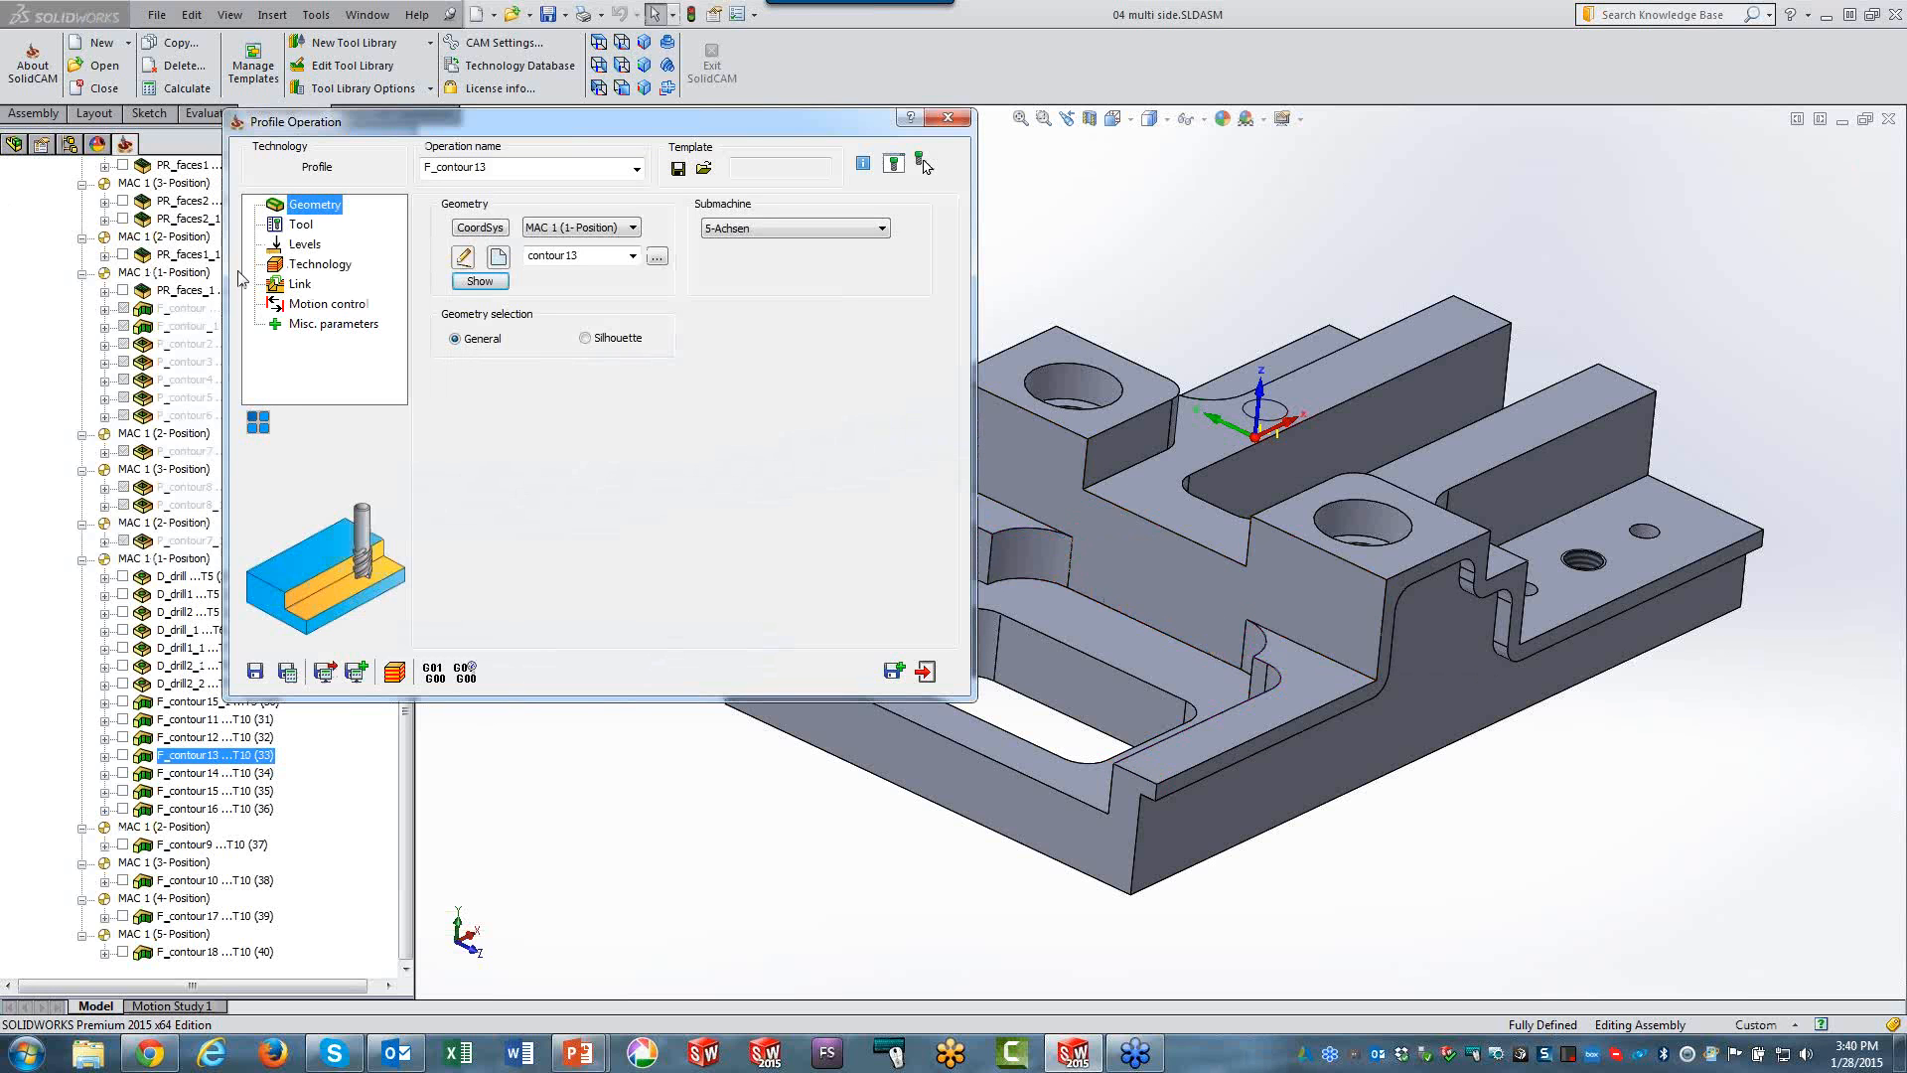
Review F_contour13's levels and technology settings, inspect its chain extensions up close, and exit the operation.
click(301, 225)
click(306, 244)
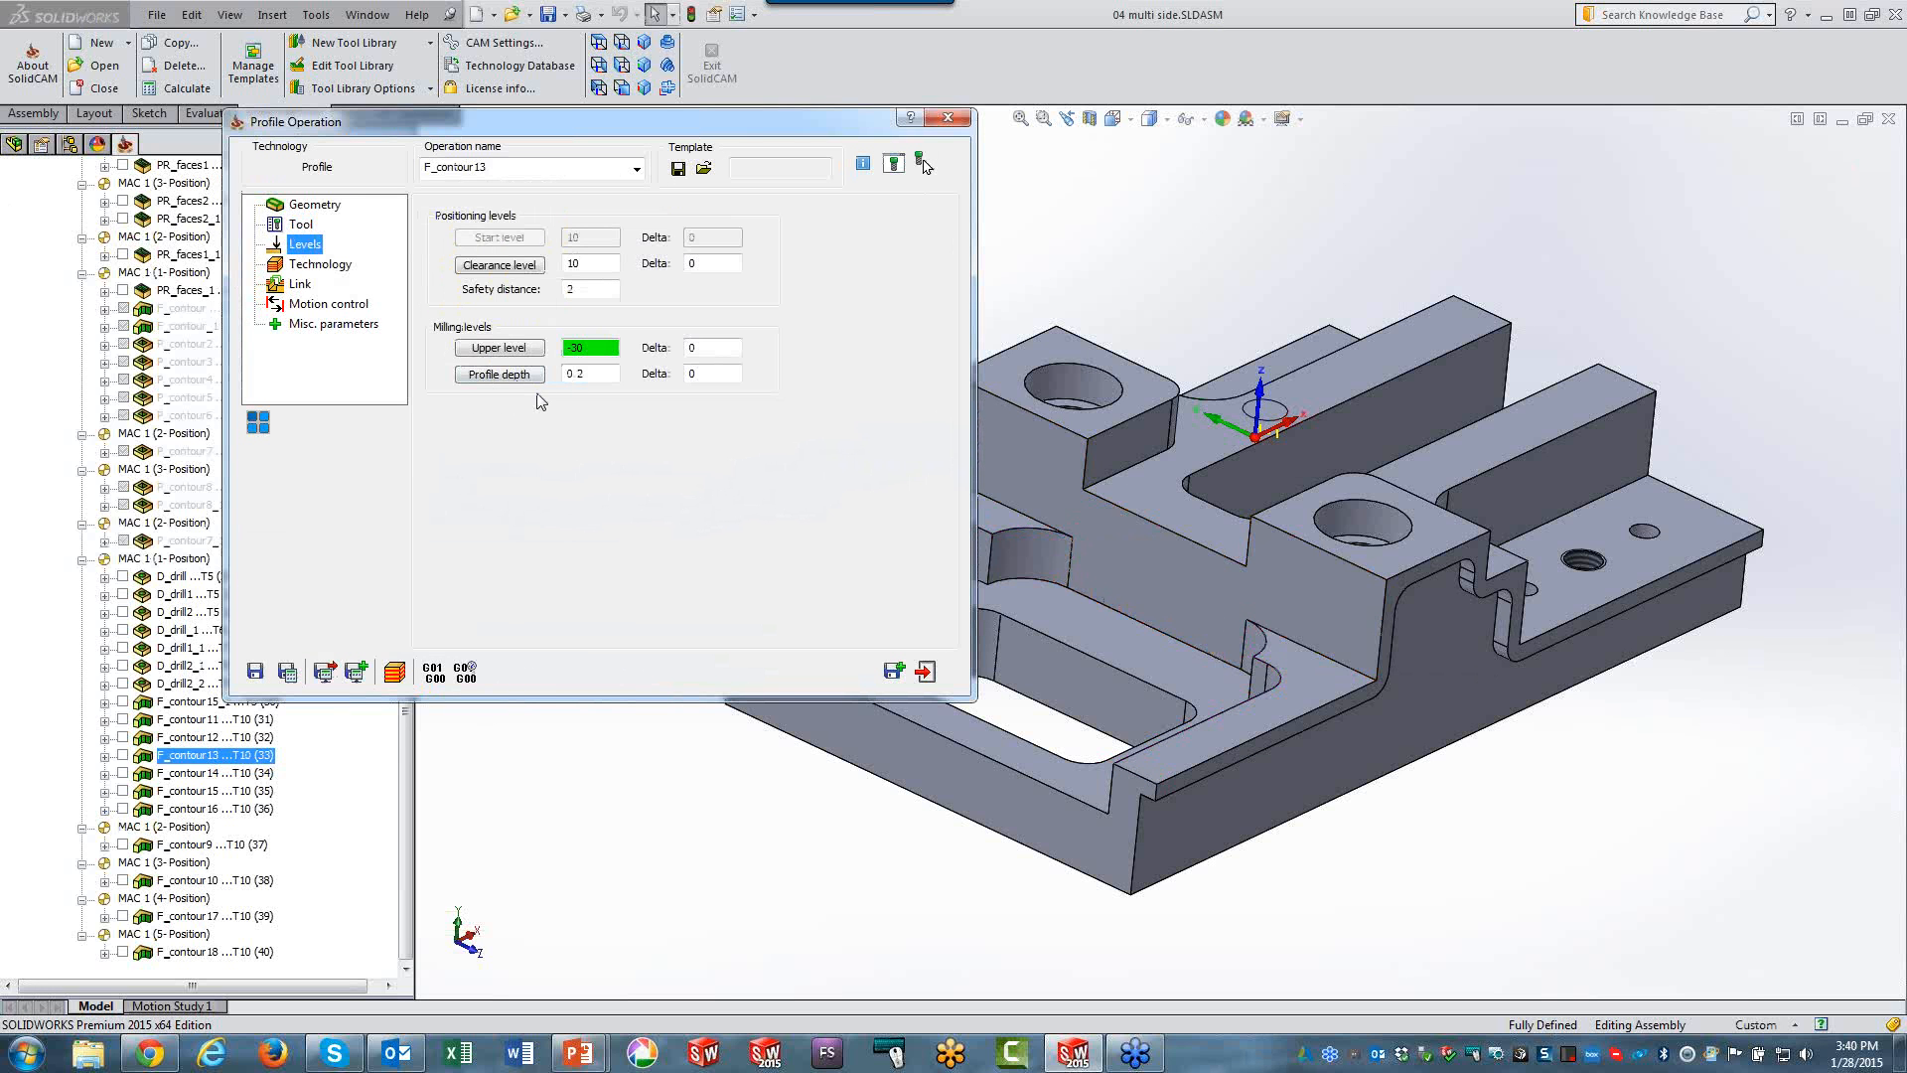
click(320, 264)
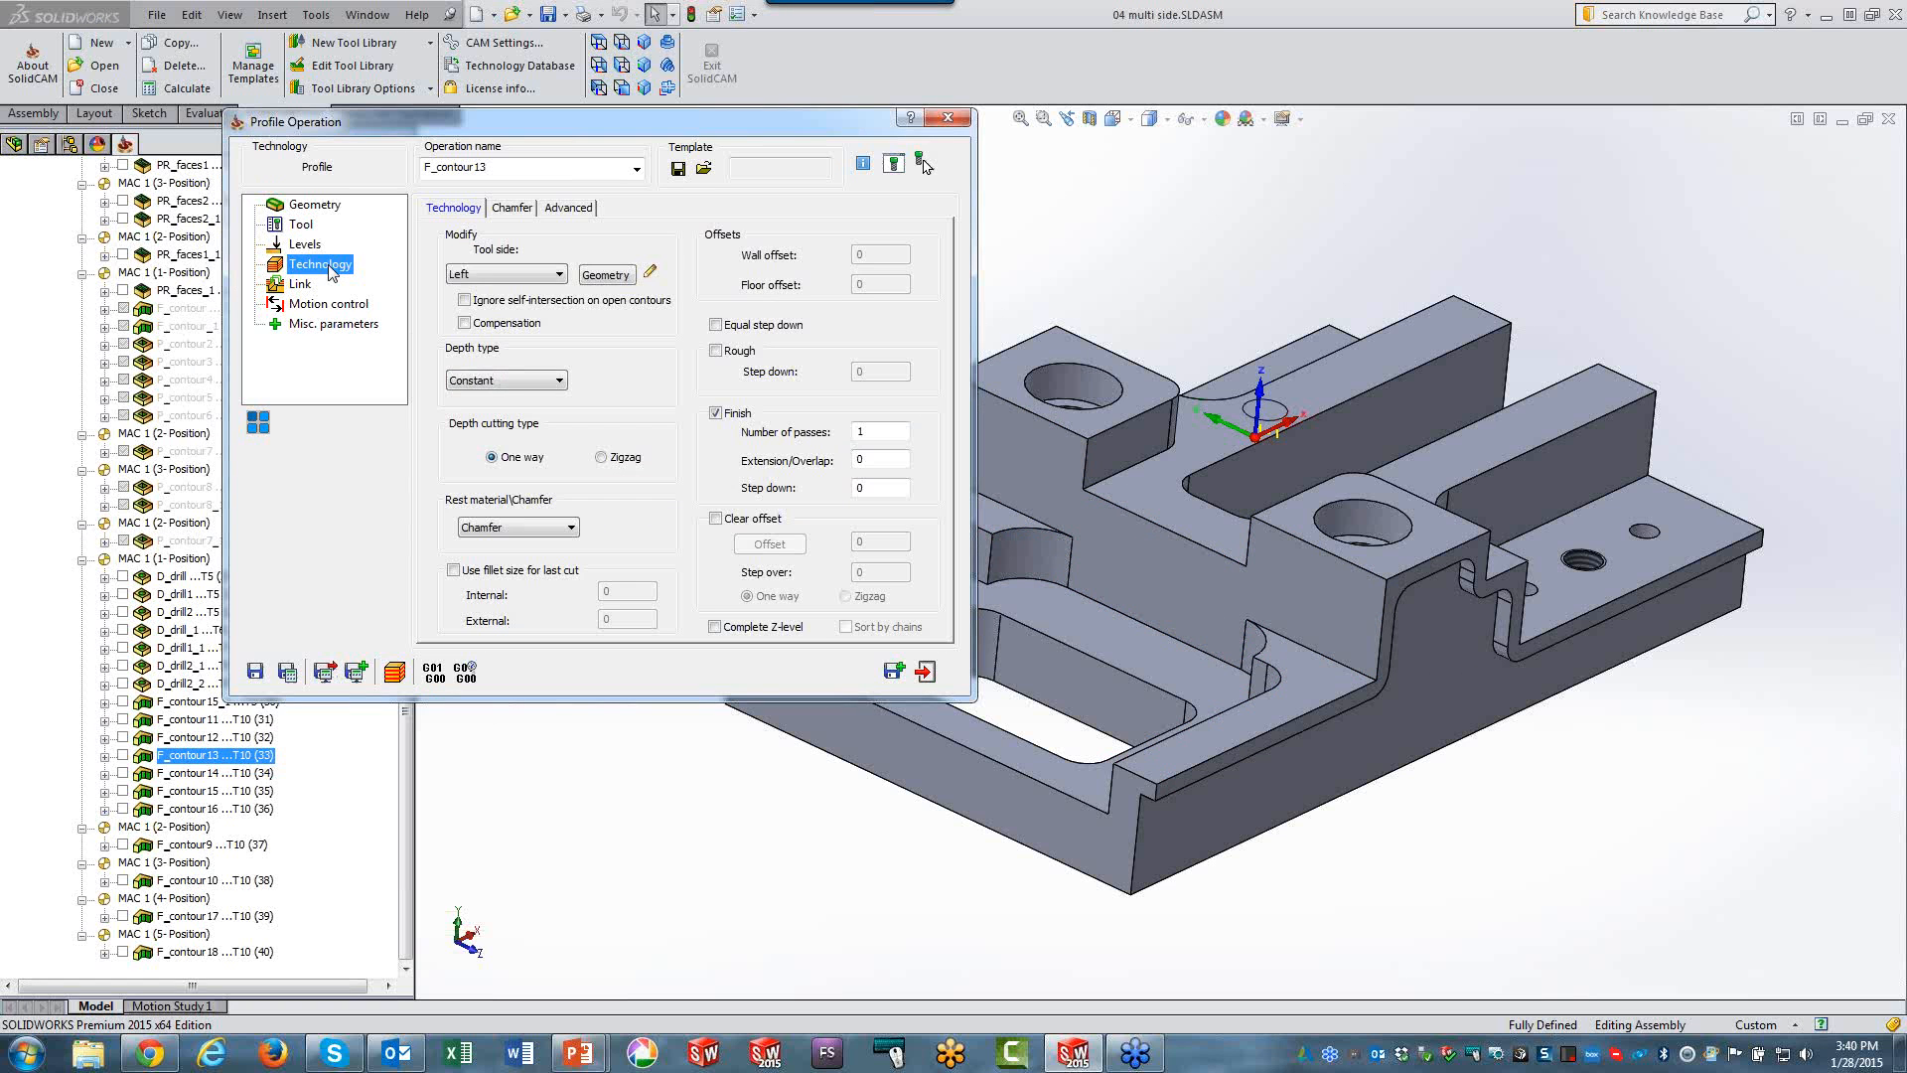
click(600, 282)
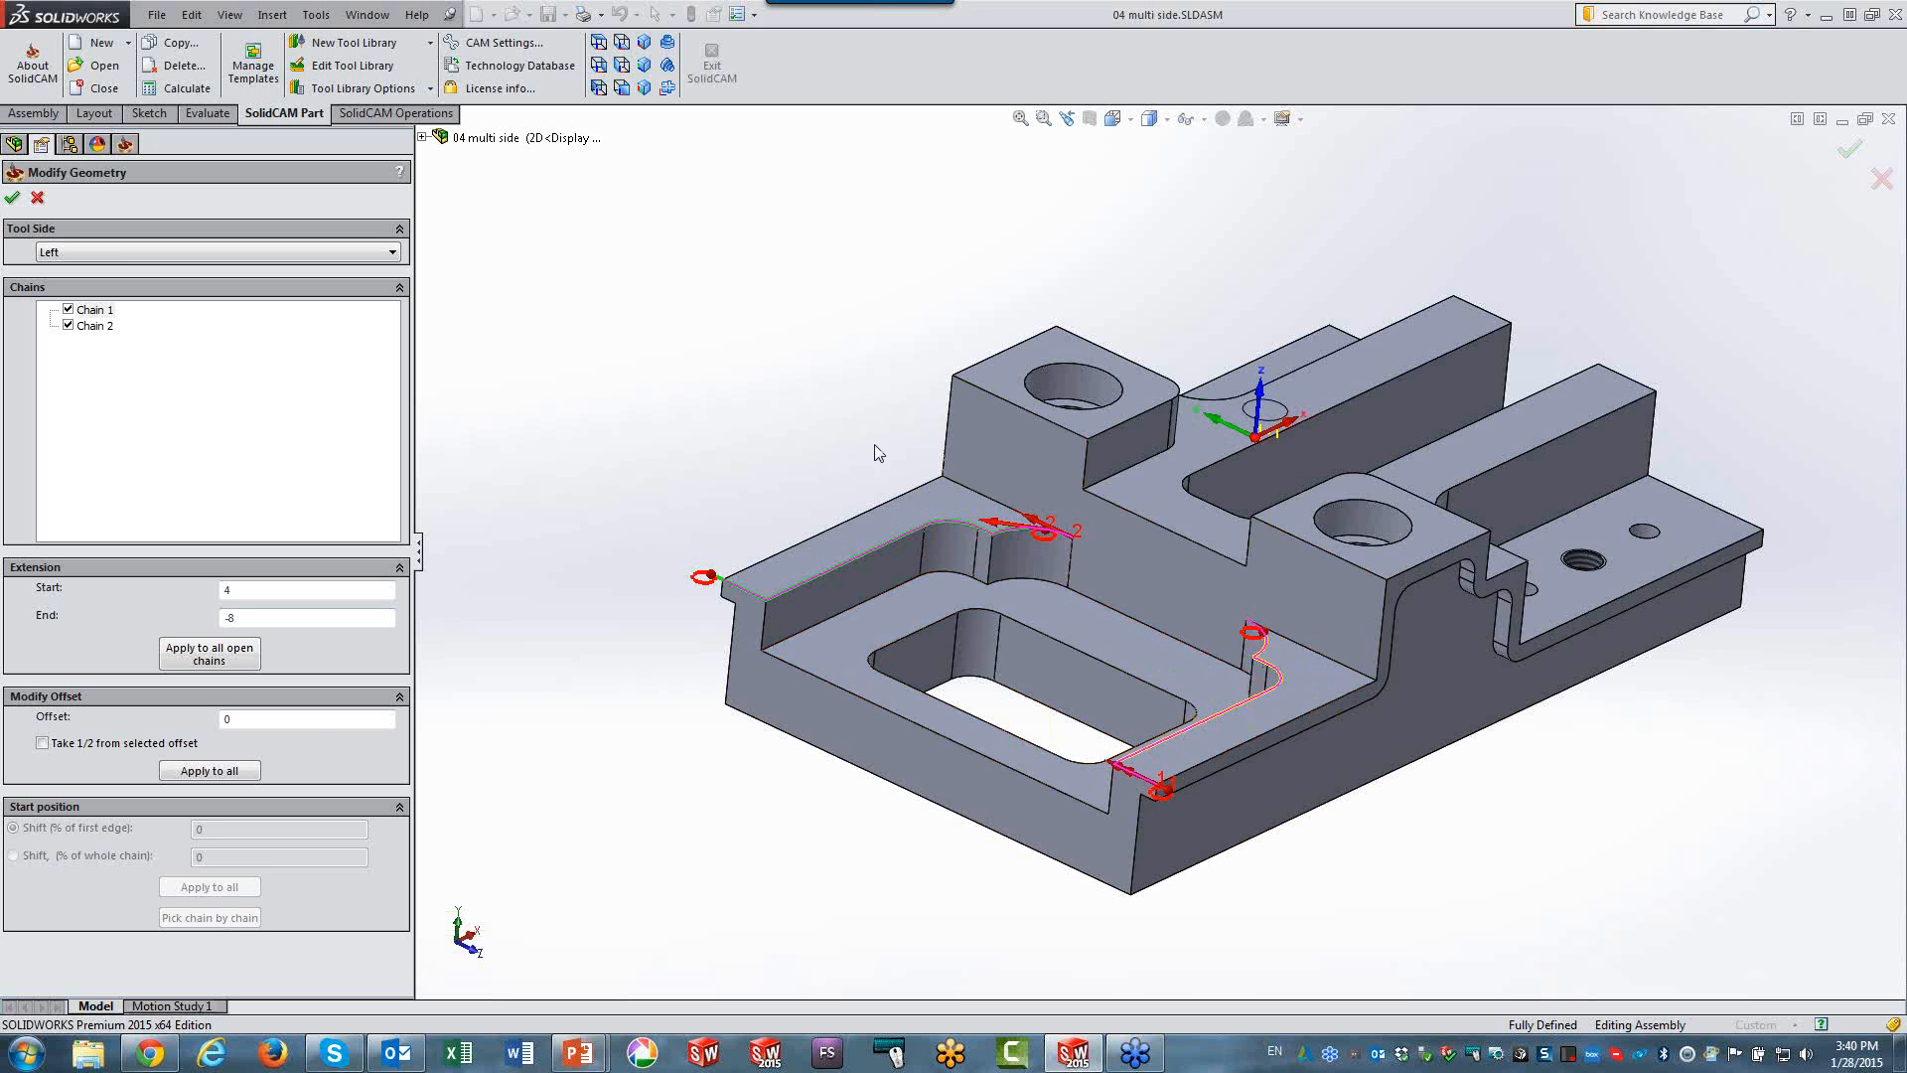
scroll(934, 474, down, 4)
scroll(1216, 635, down, 3)
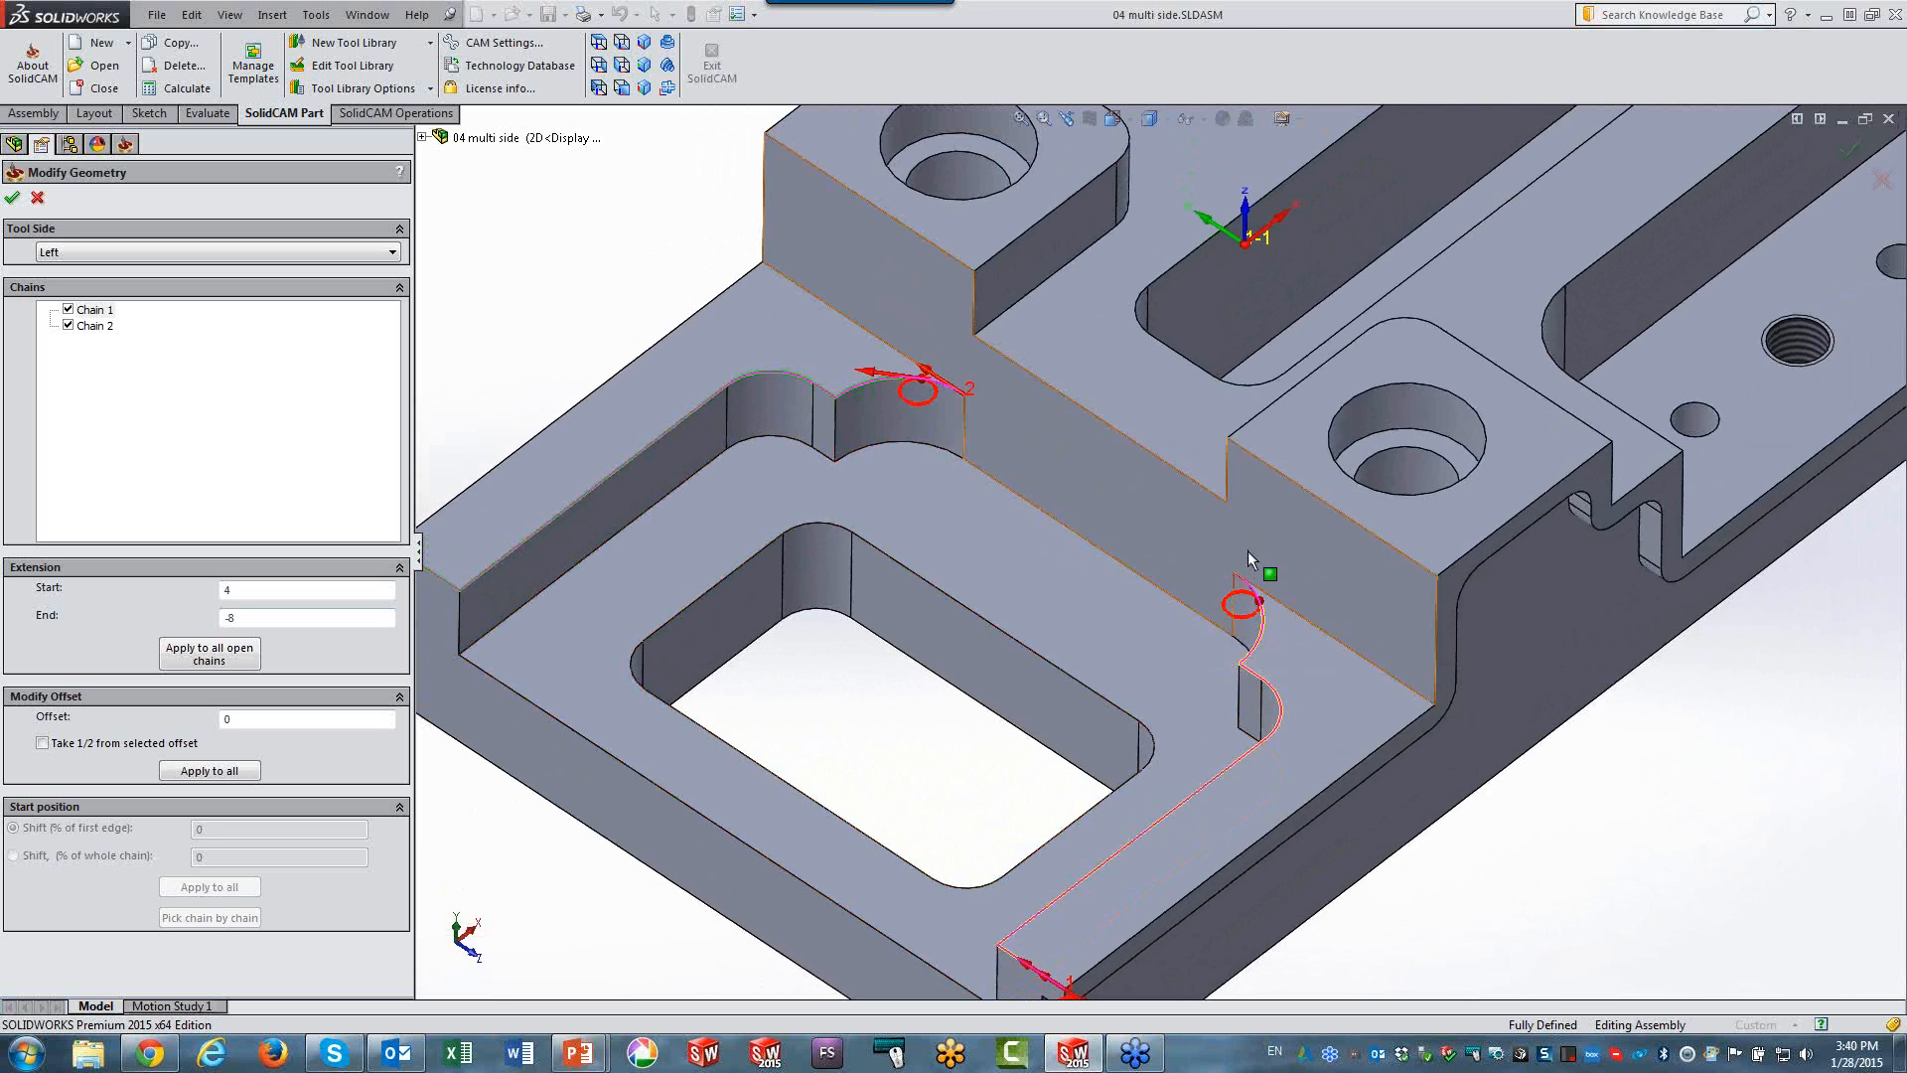
click(12, 196)
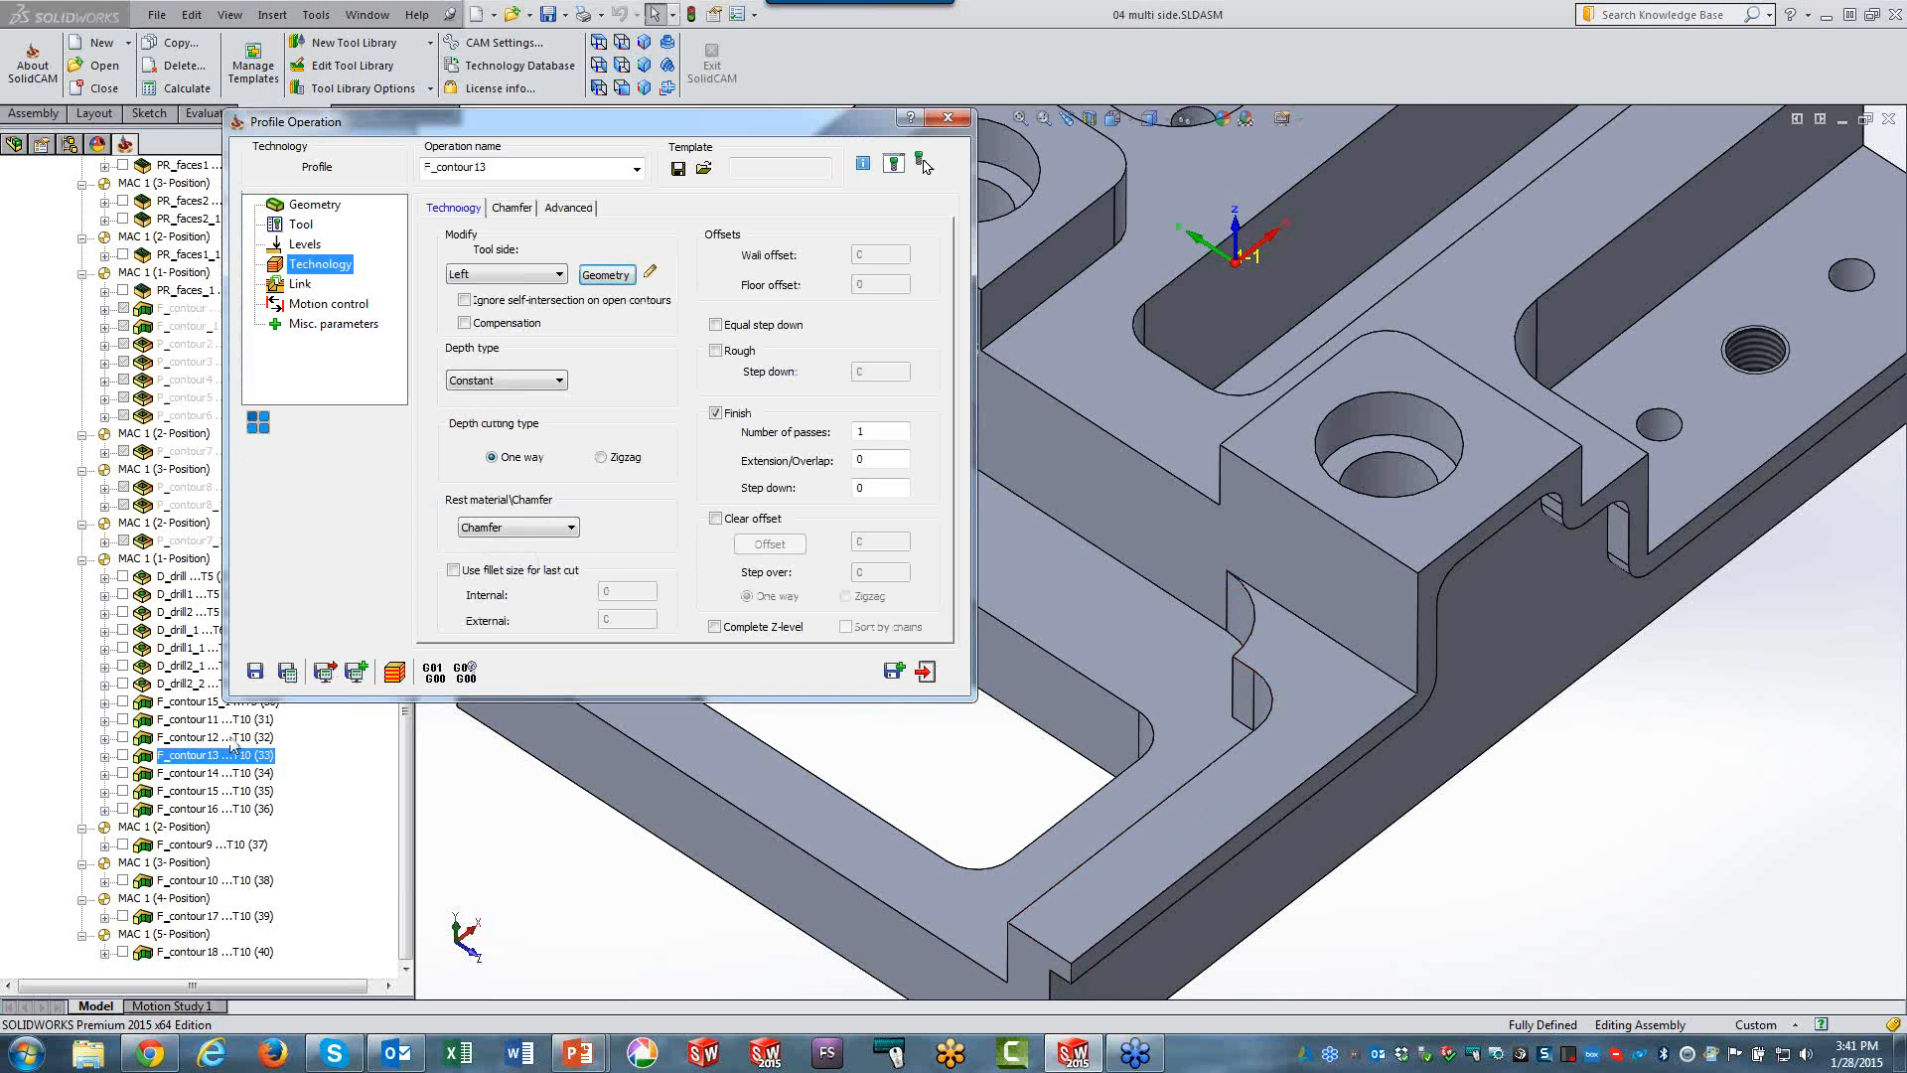
click(925, 672)
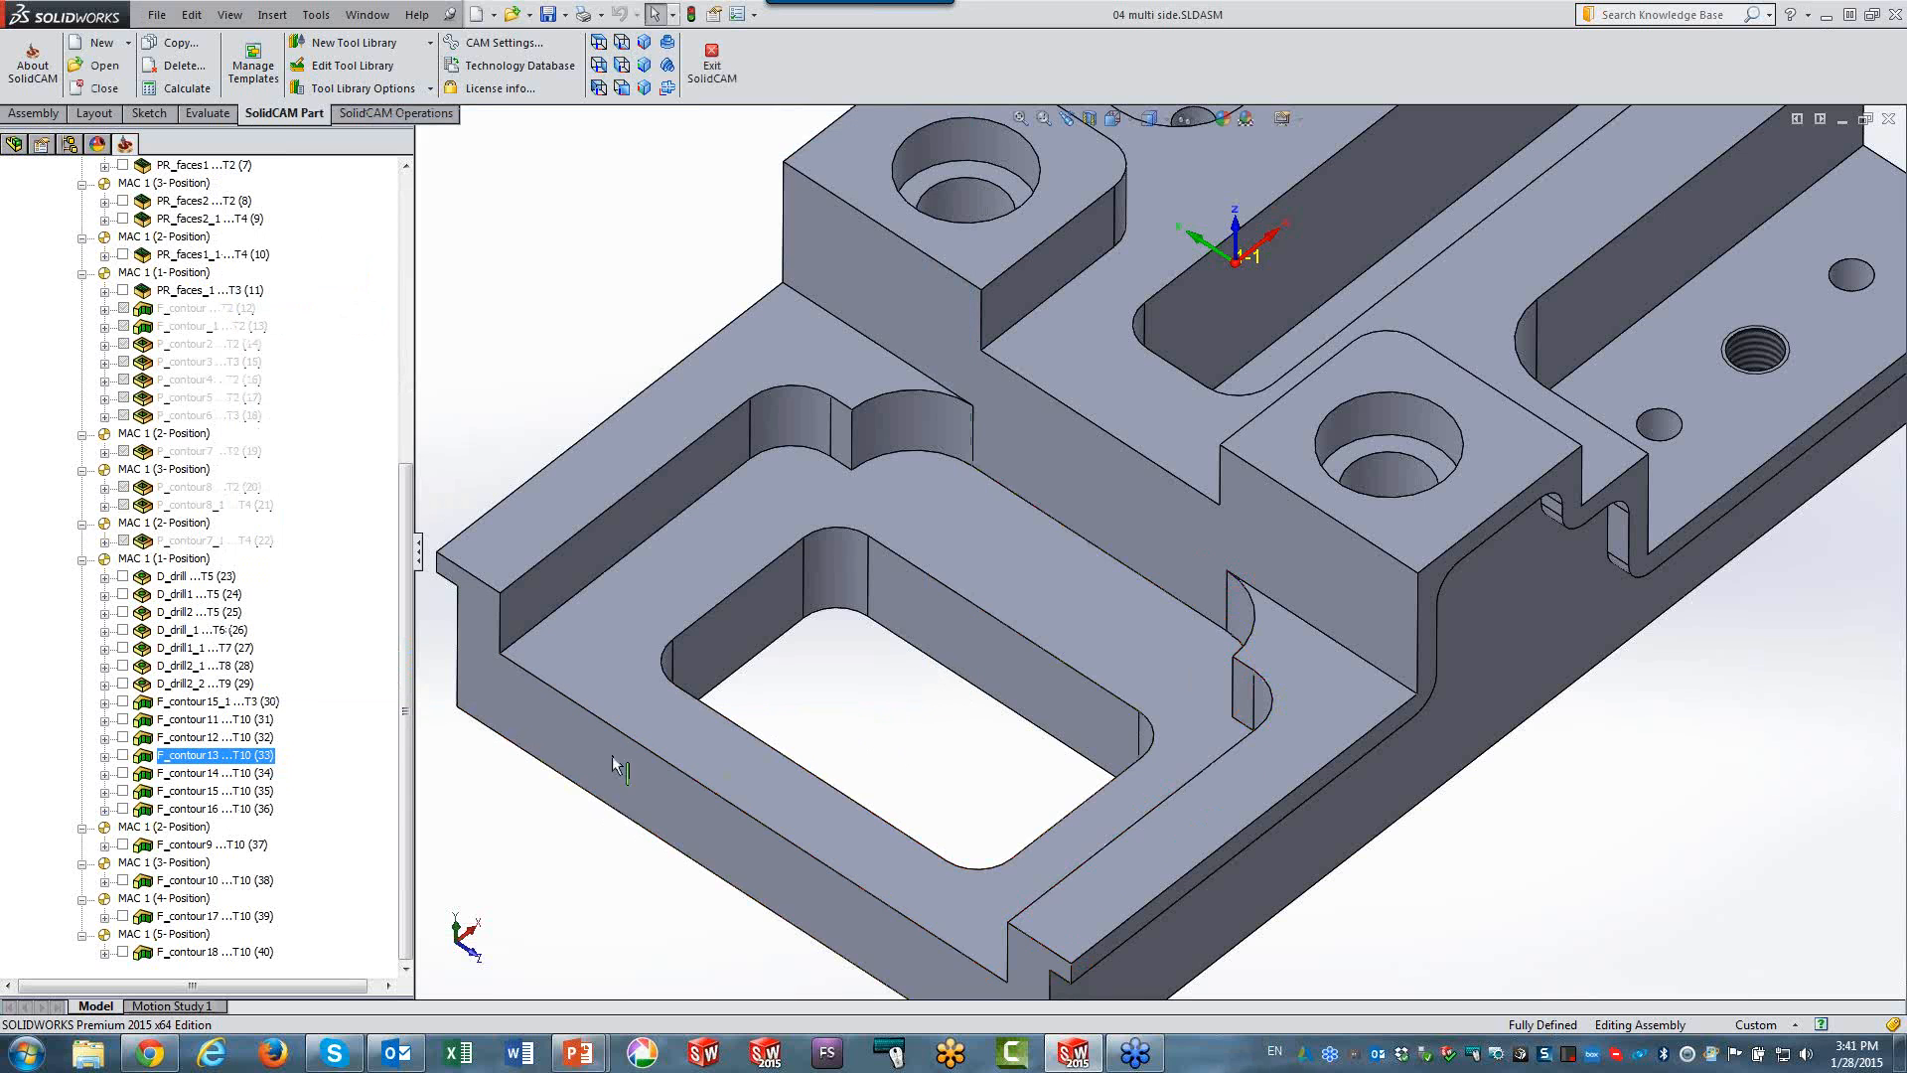
Suppress the ten chamfering profile operations from F_contour11 through F_contour18 that use tool T10.
click(186, 720)
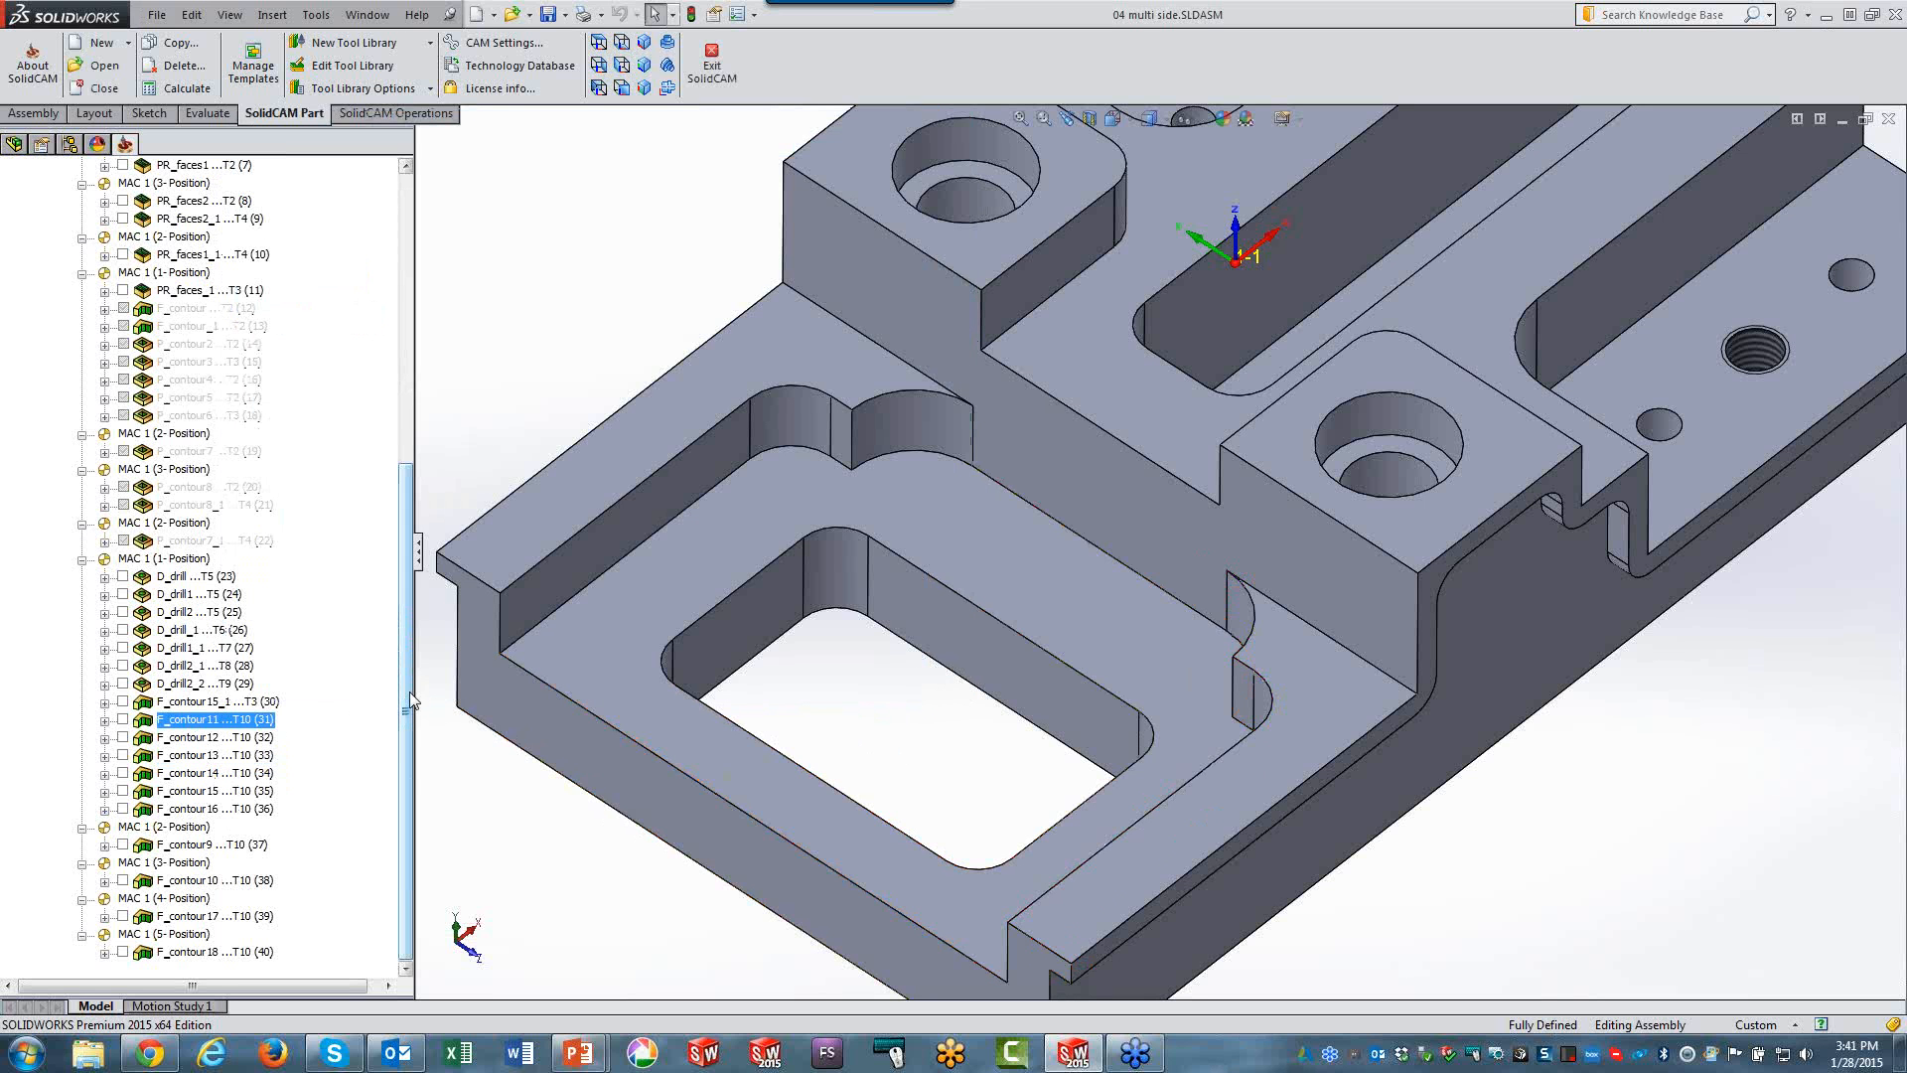
shift+click(214, 954)
right_click(215, 955)
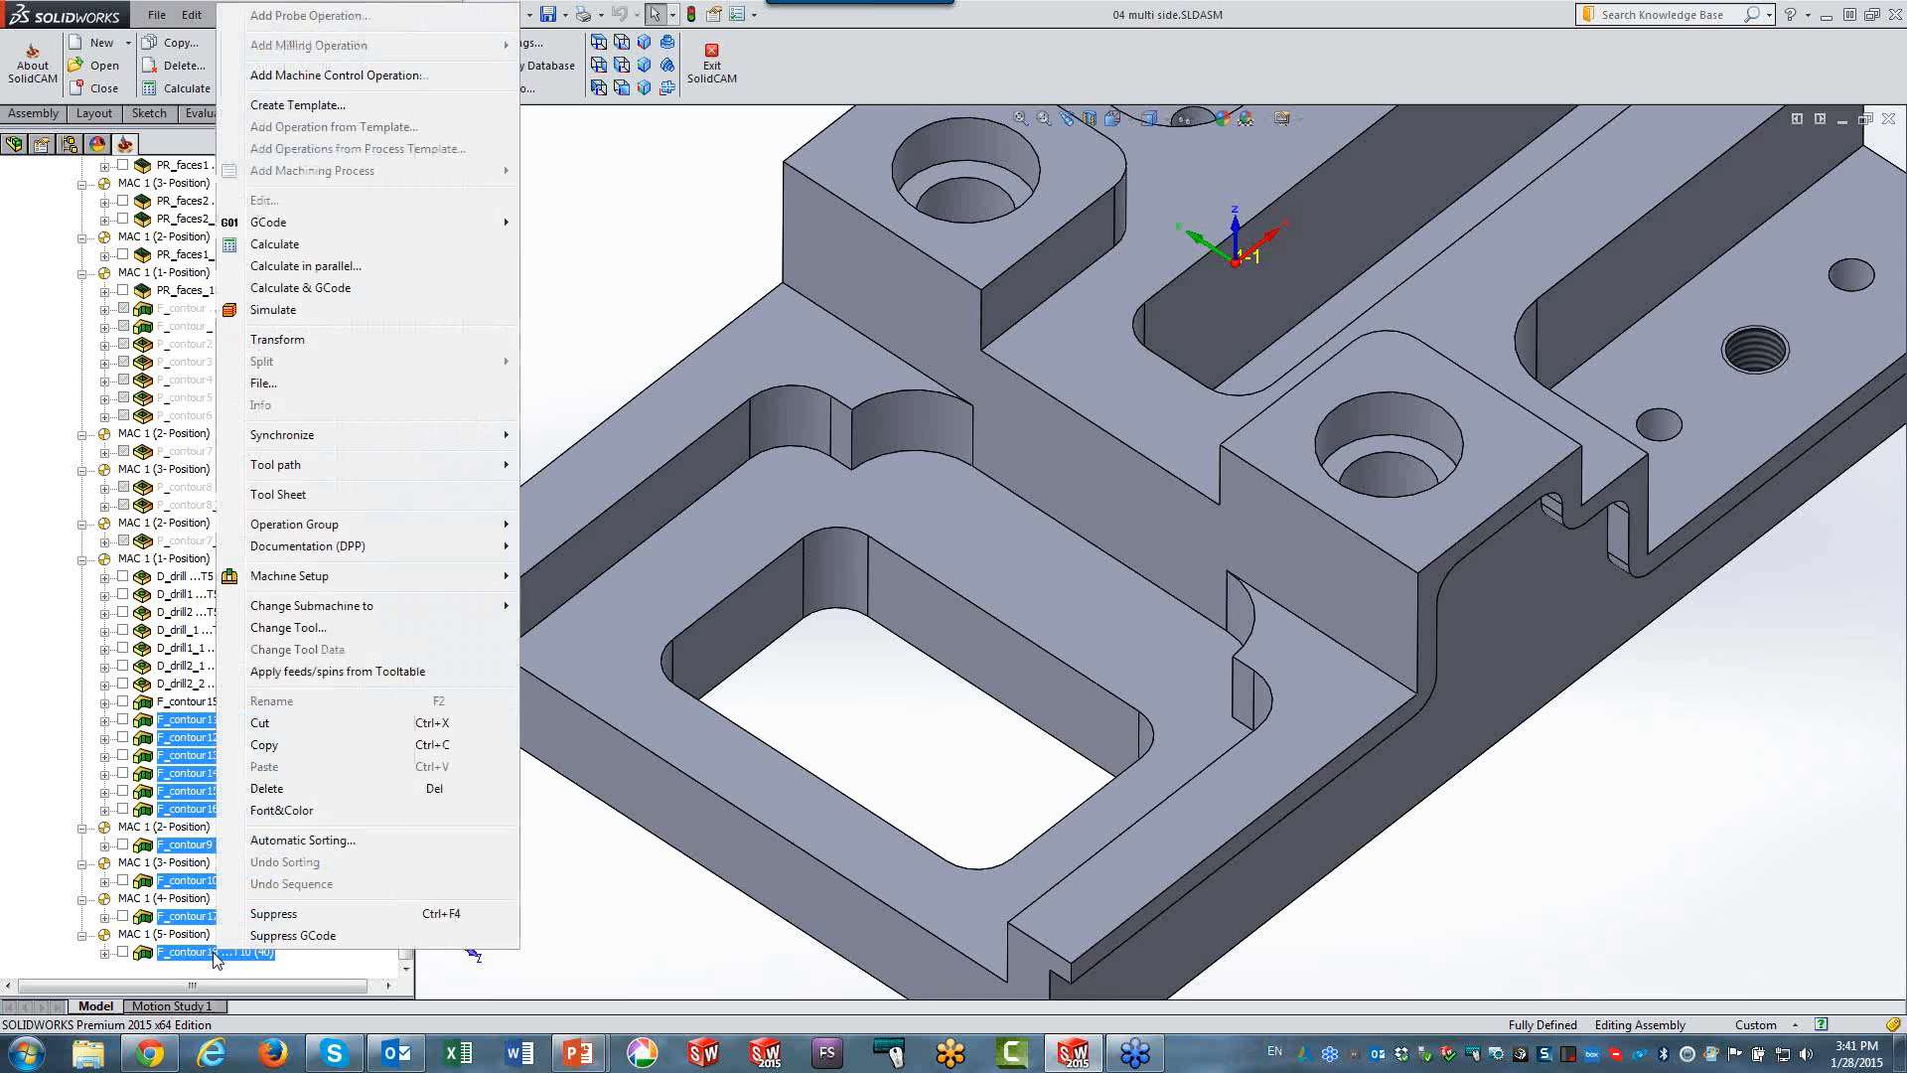
click(253, 916)
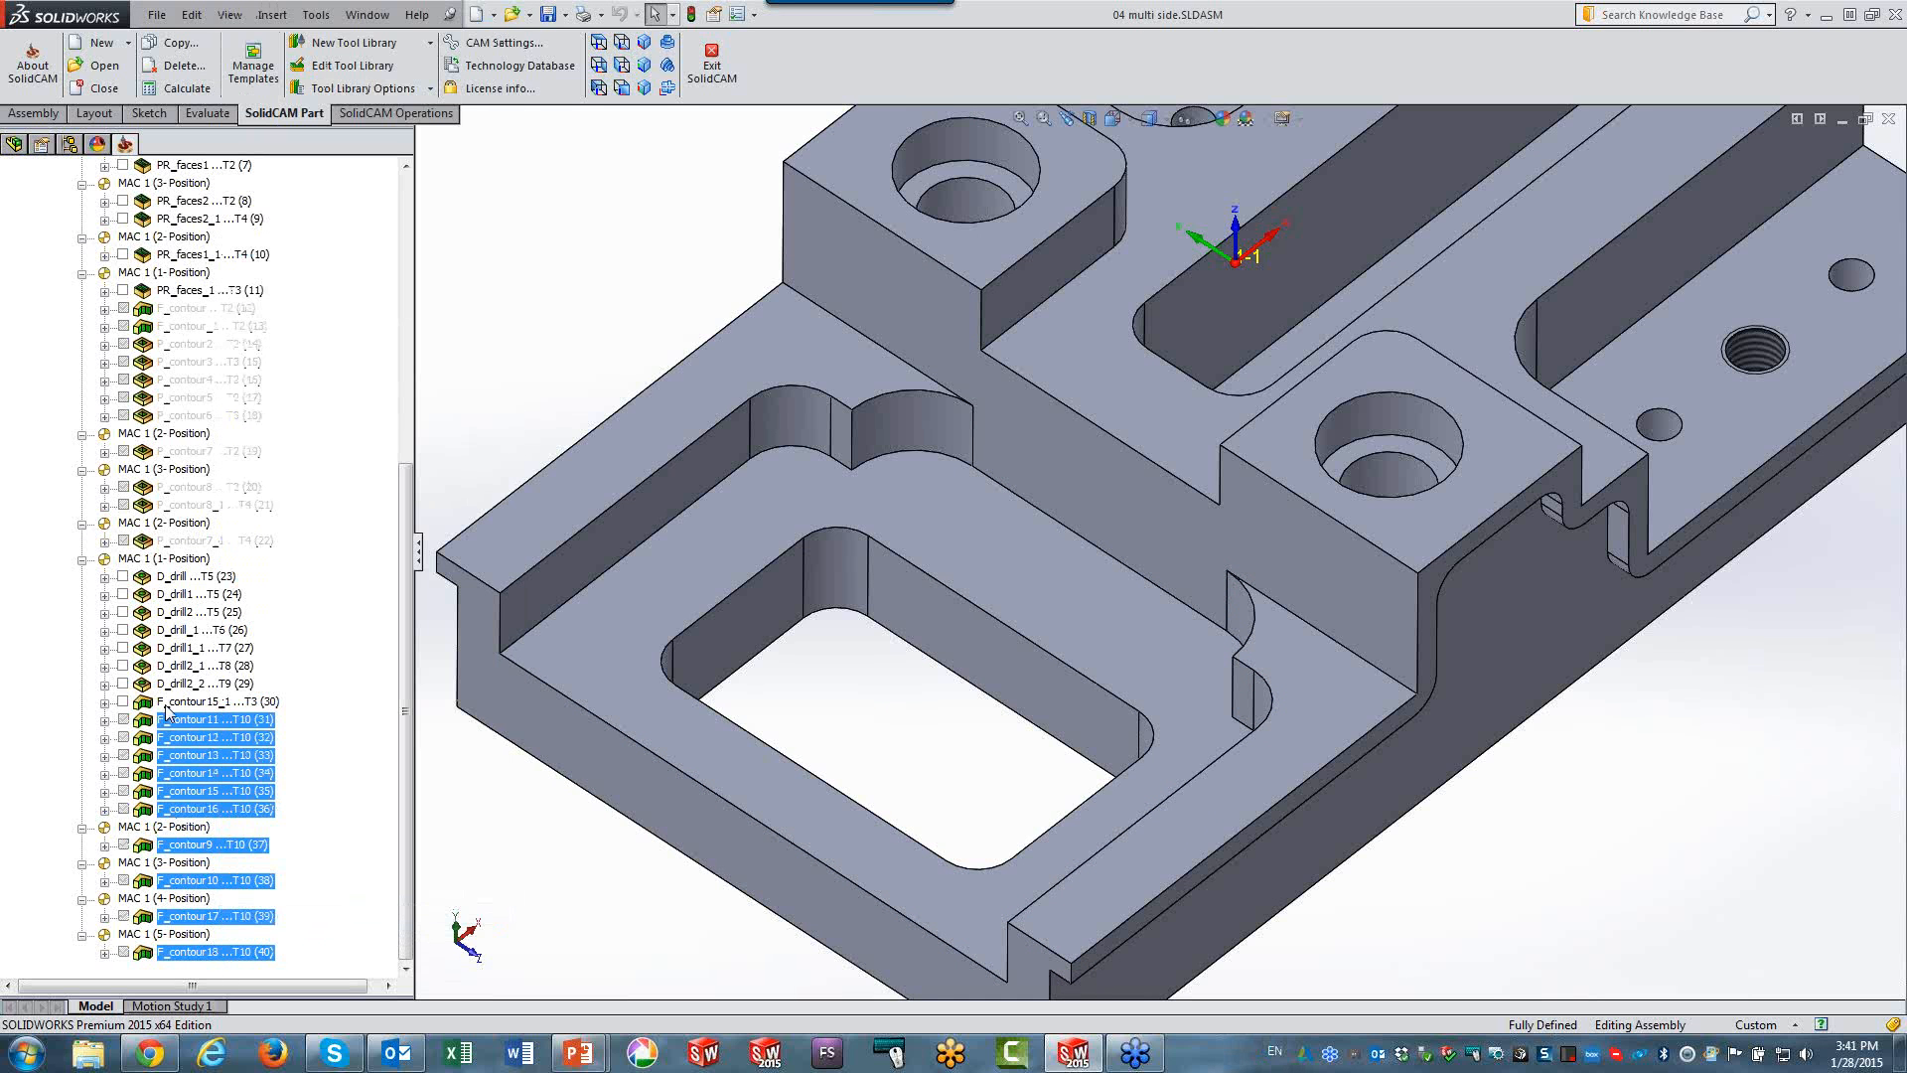
Add a Chamfer Recognition operation after F_contour15_1 and show the part in isometric view.
click(169, 705)
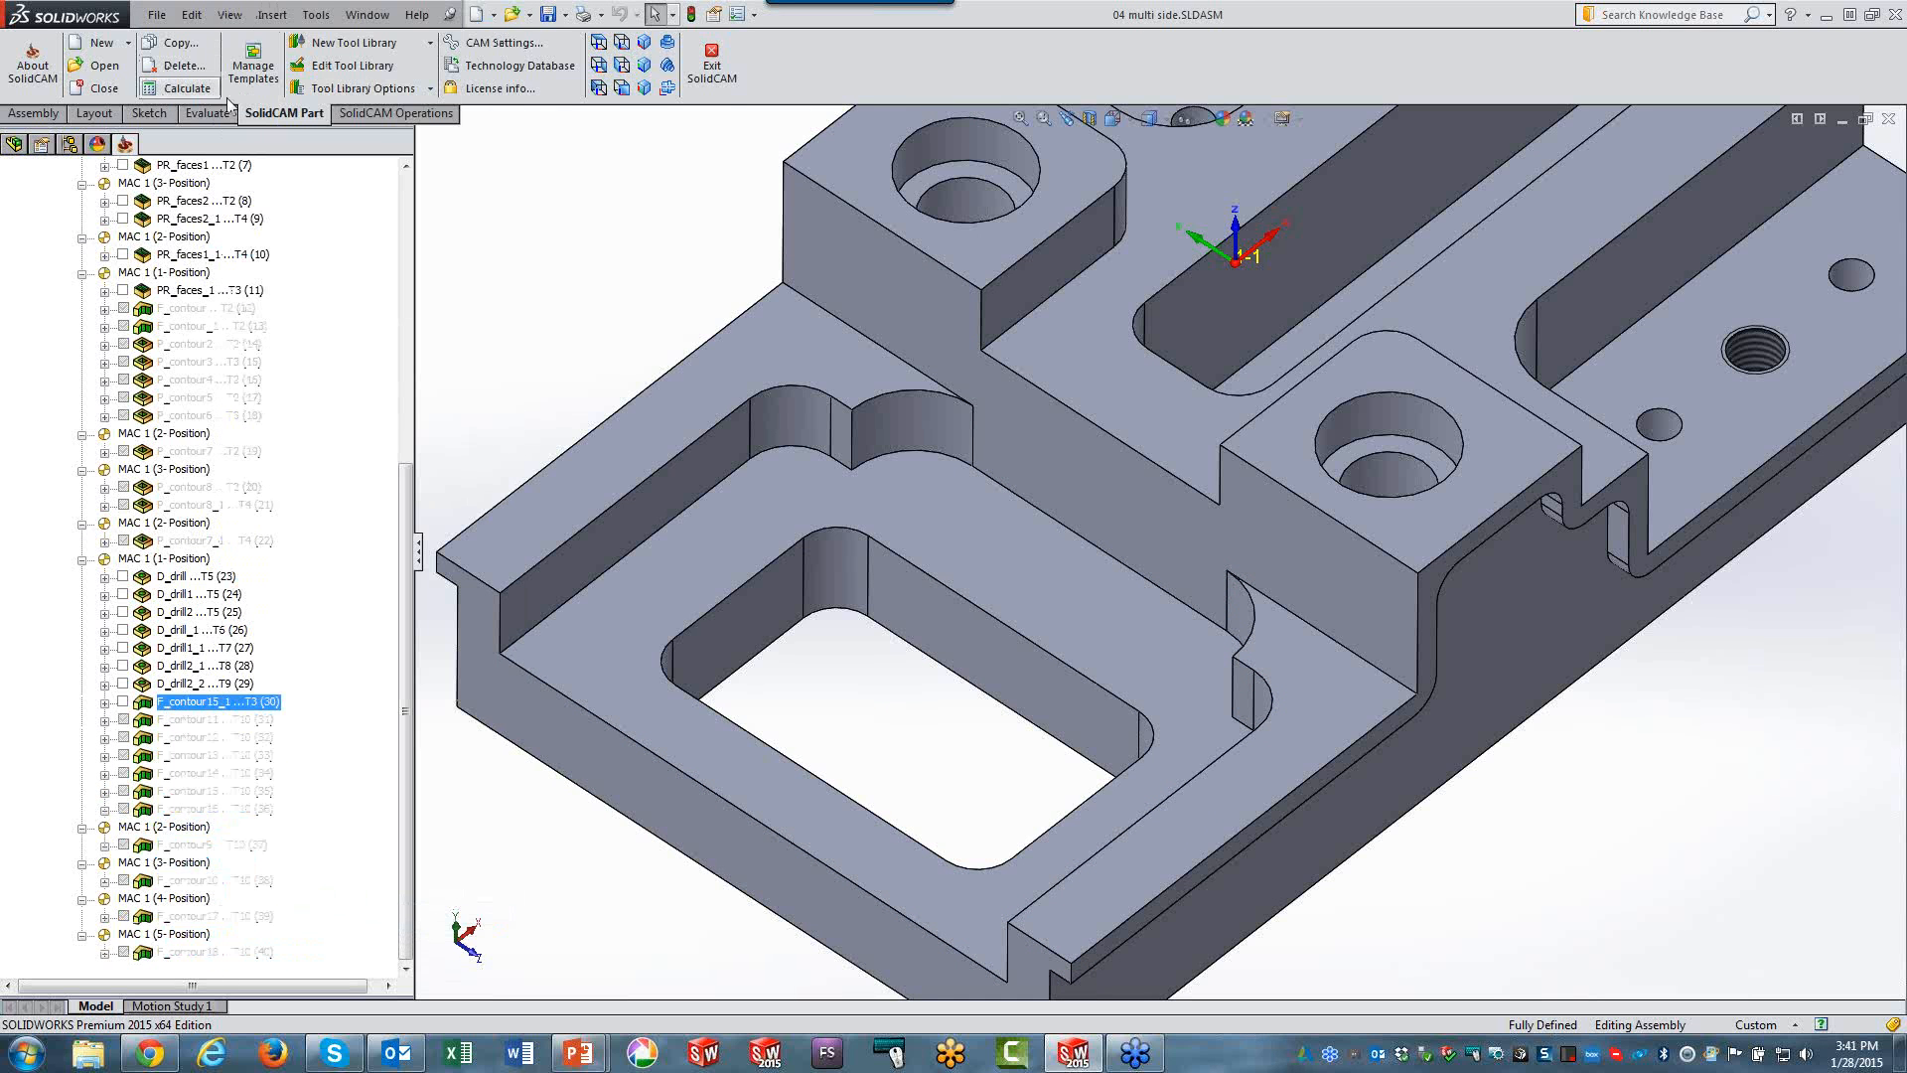
click(370, 118)
click(99, 88)
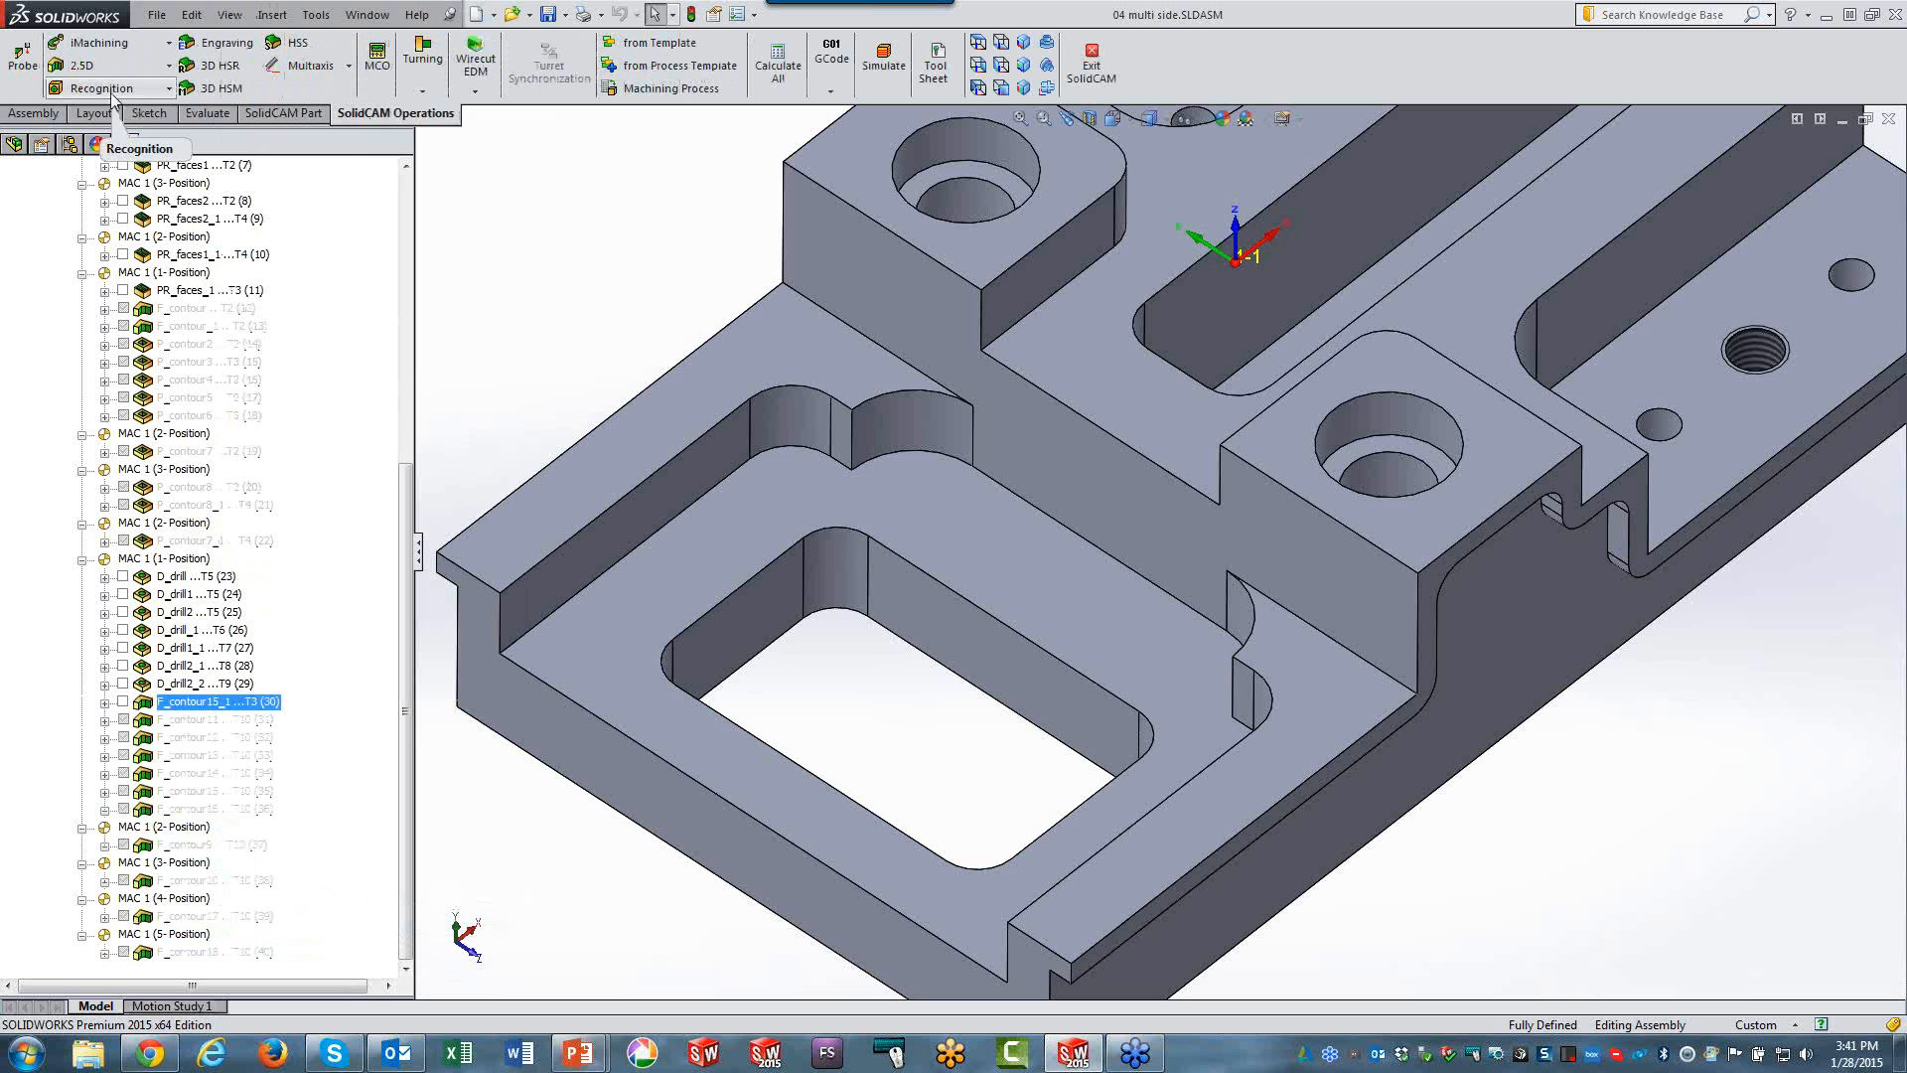
click(121, 151)
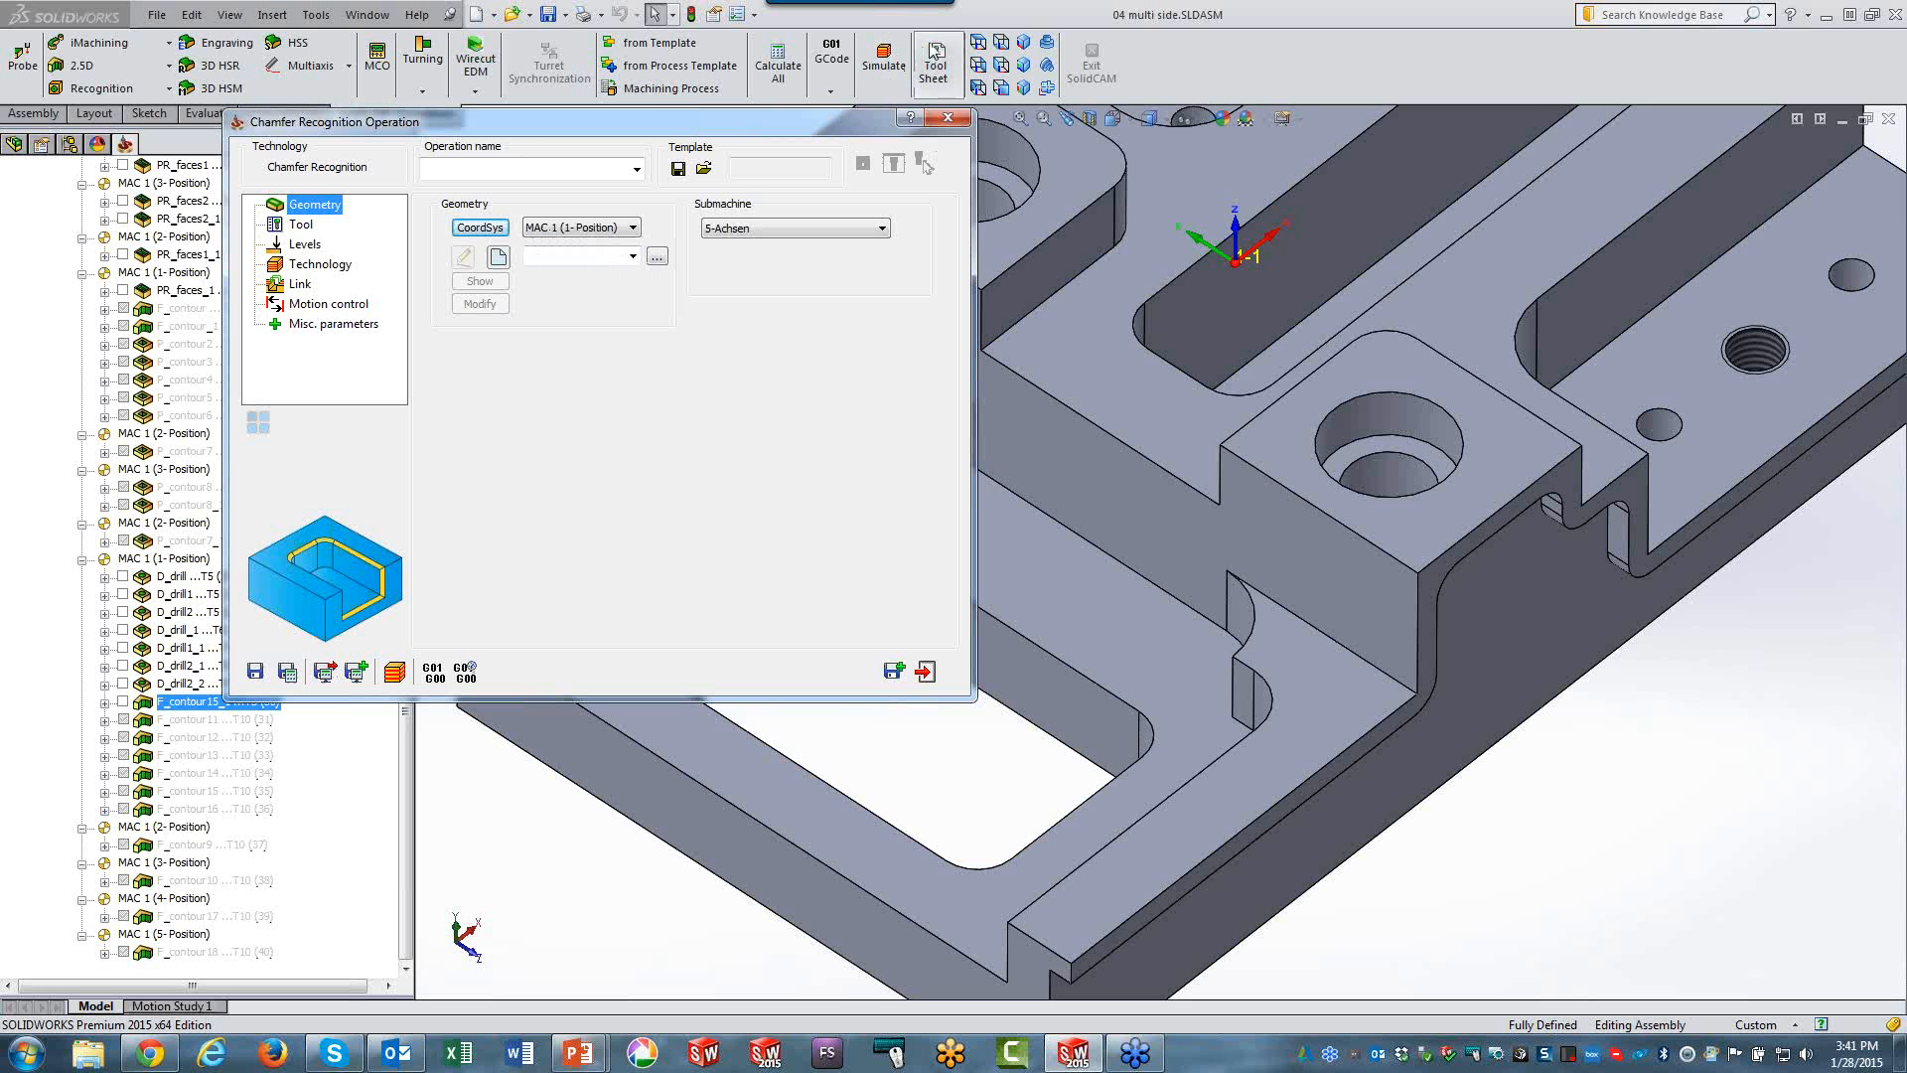
click(1023, 41)
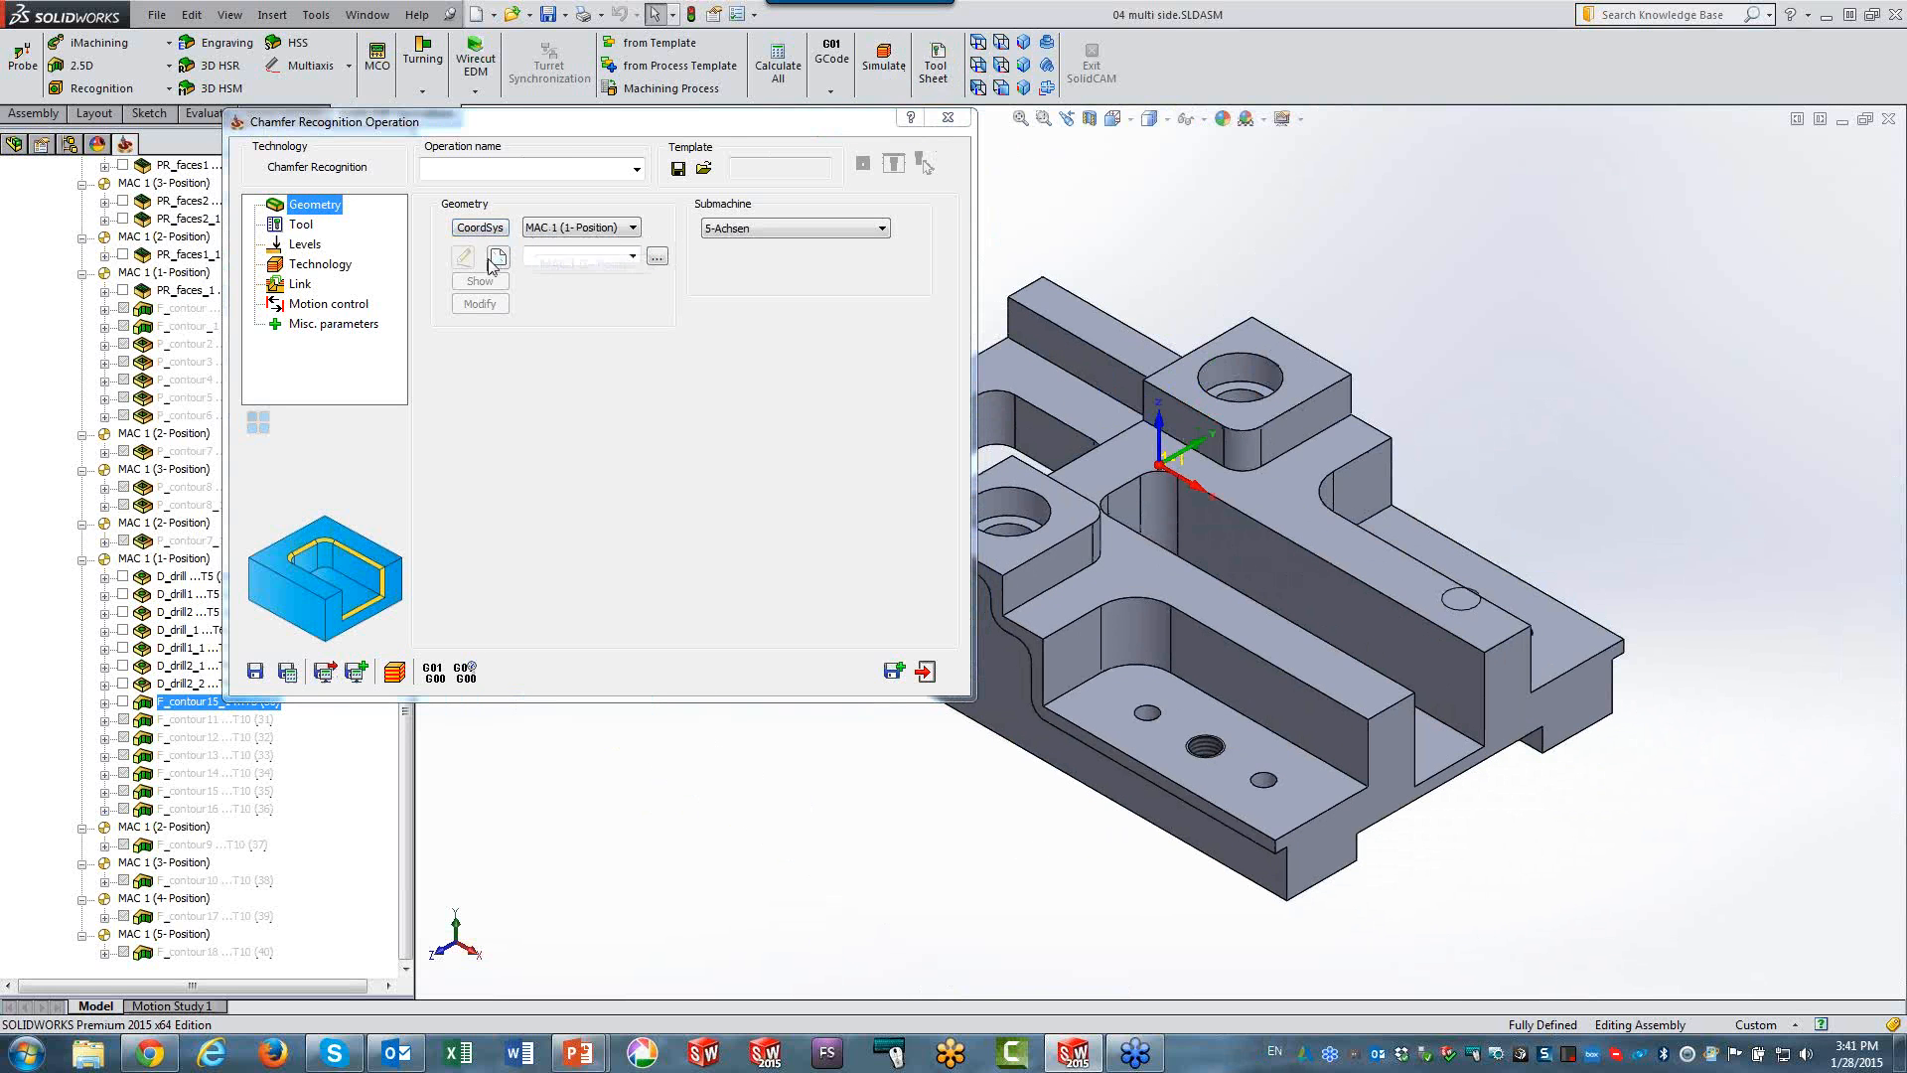
Define the chamfer geometry faces3 from the whole solid body, with the circular pocket filter's minimum diameter set to 17.5.
click(498, 256)
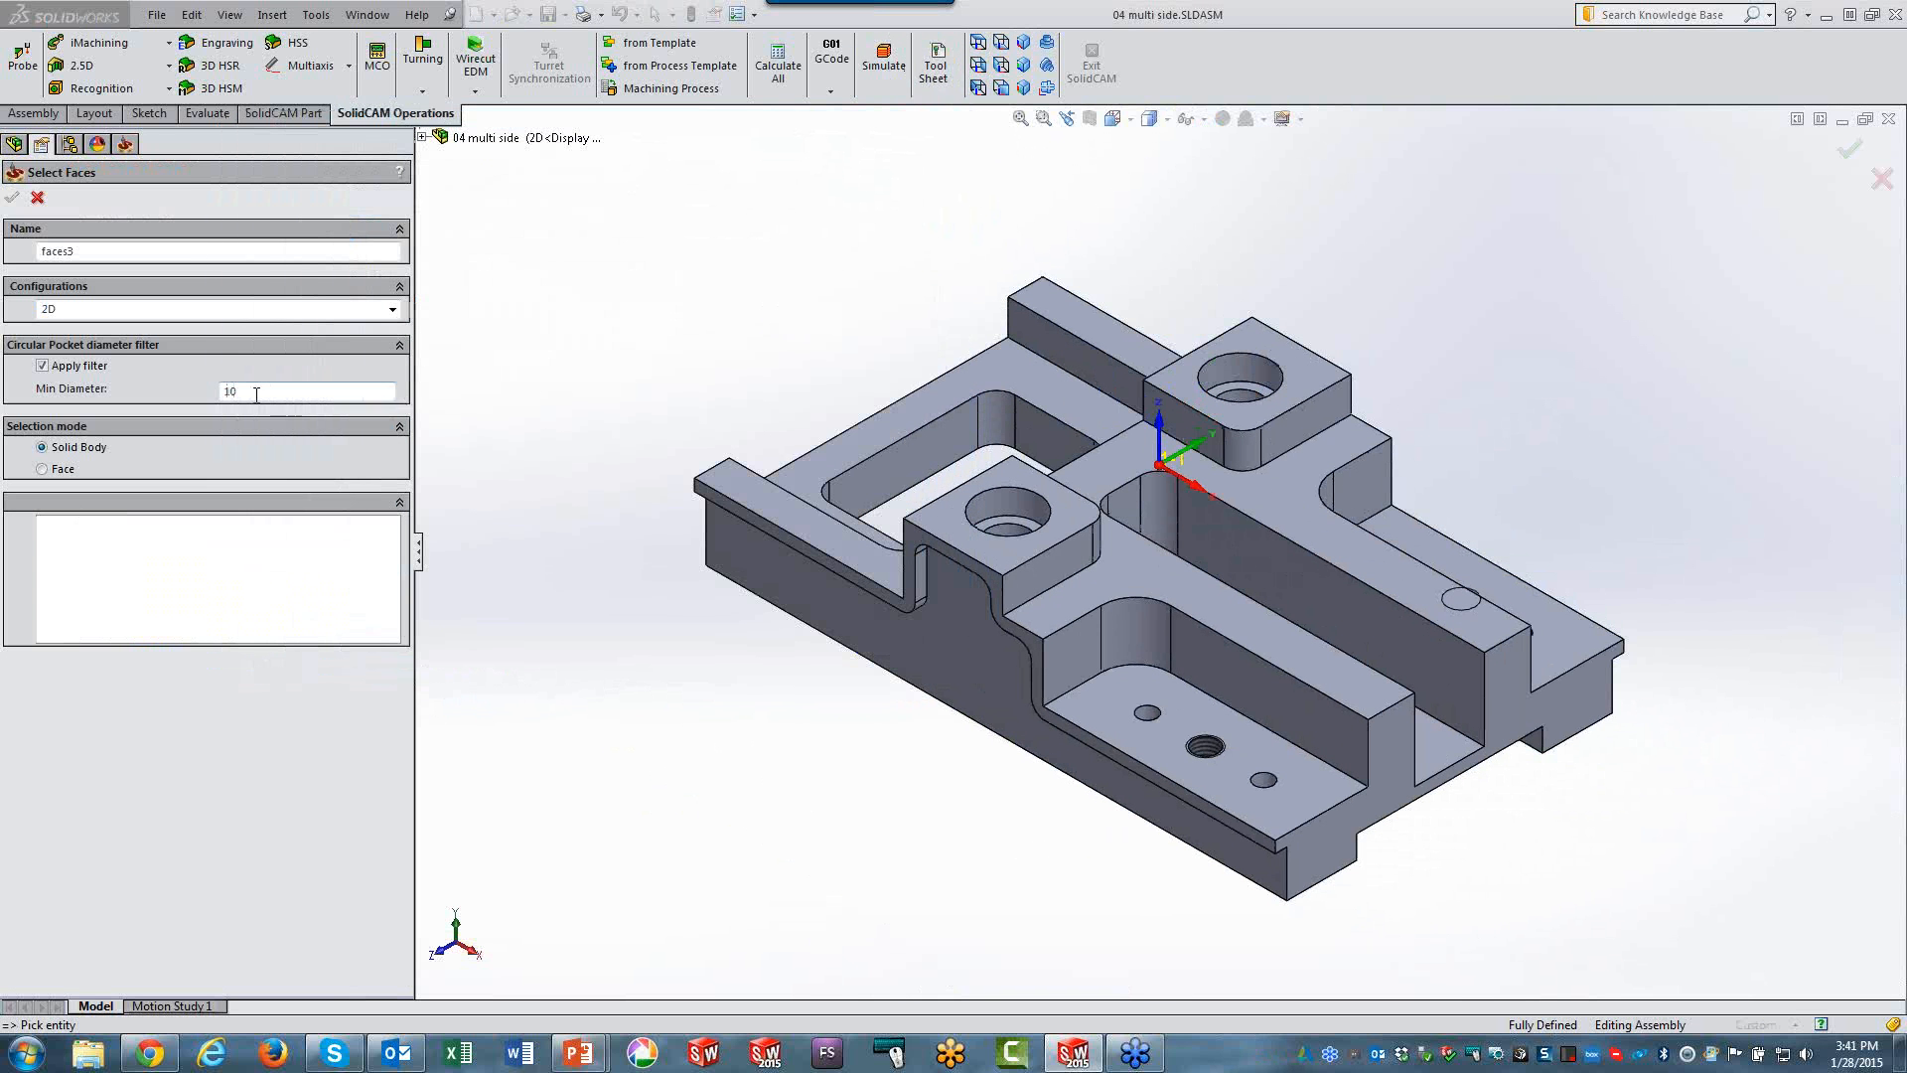
click(1007, 529)
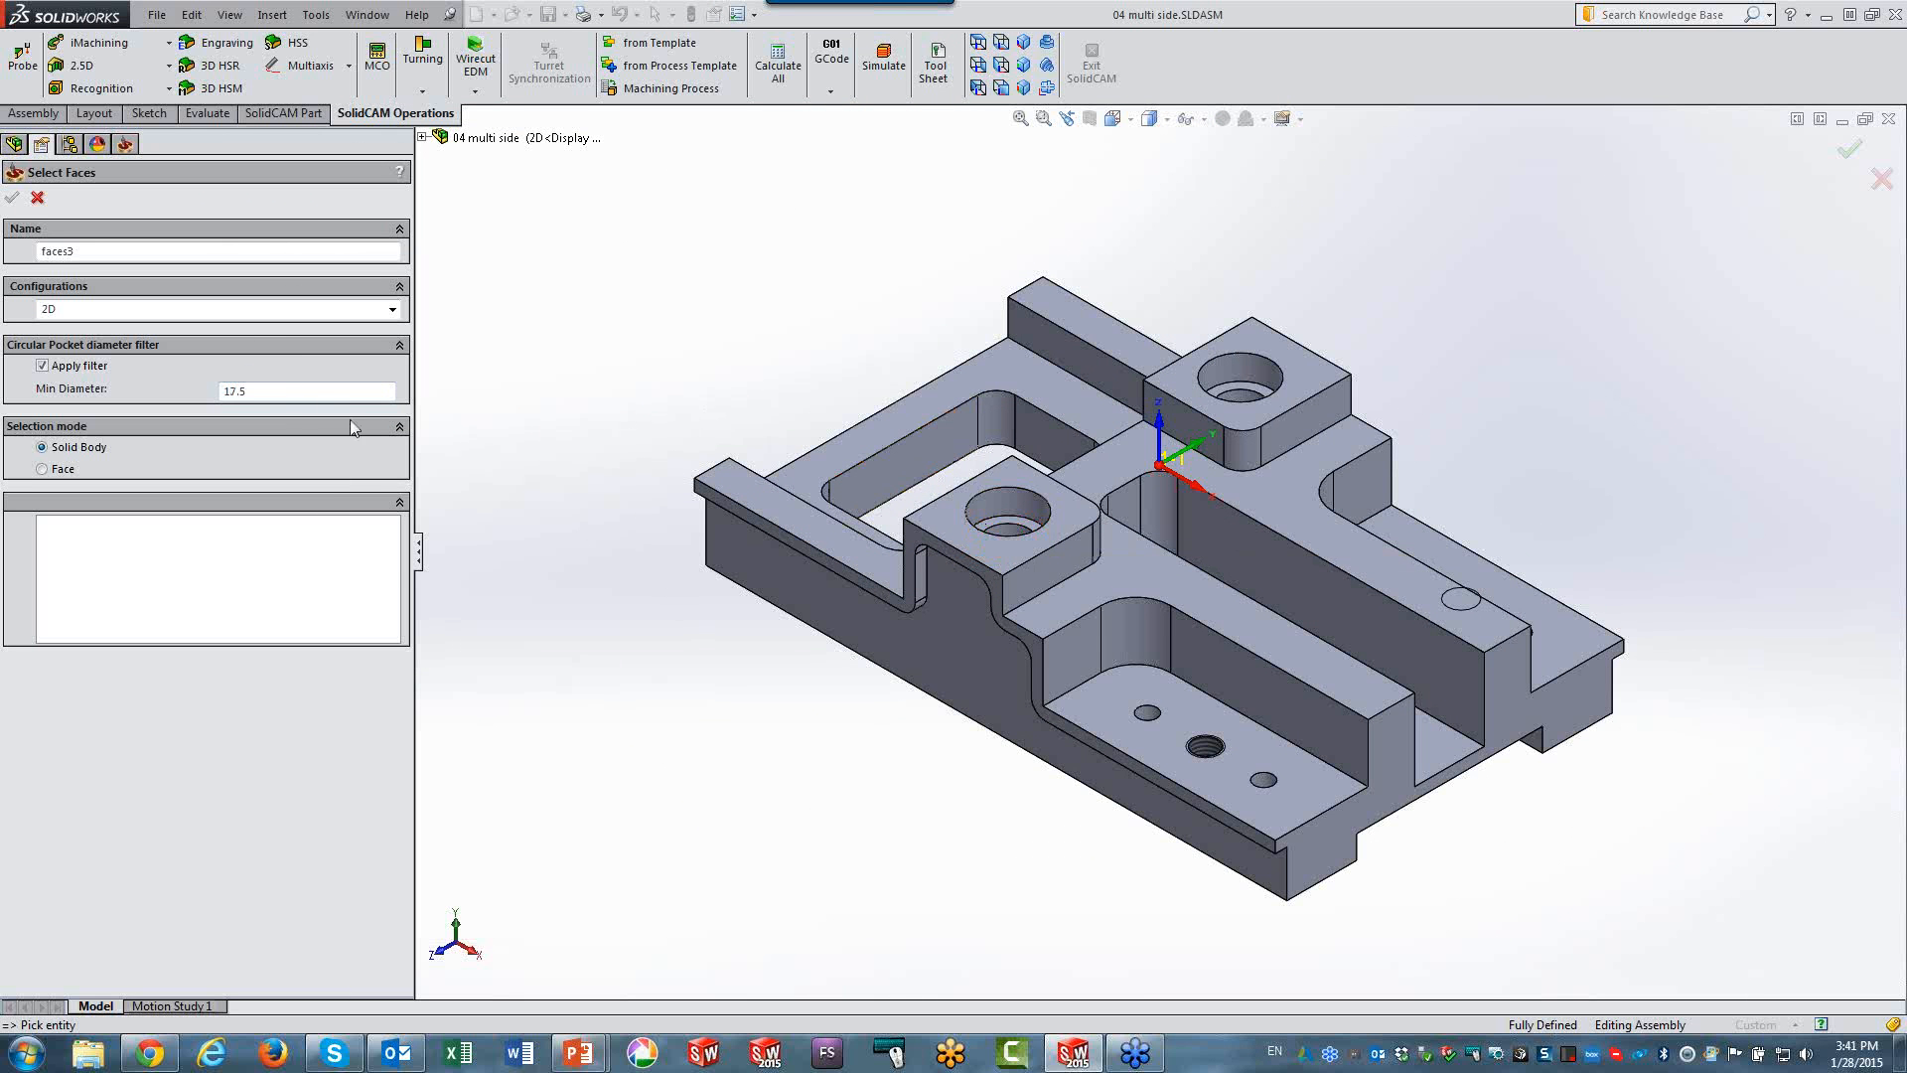
click(949, 529)
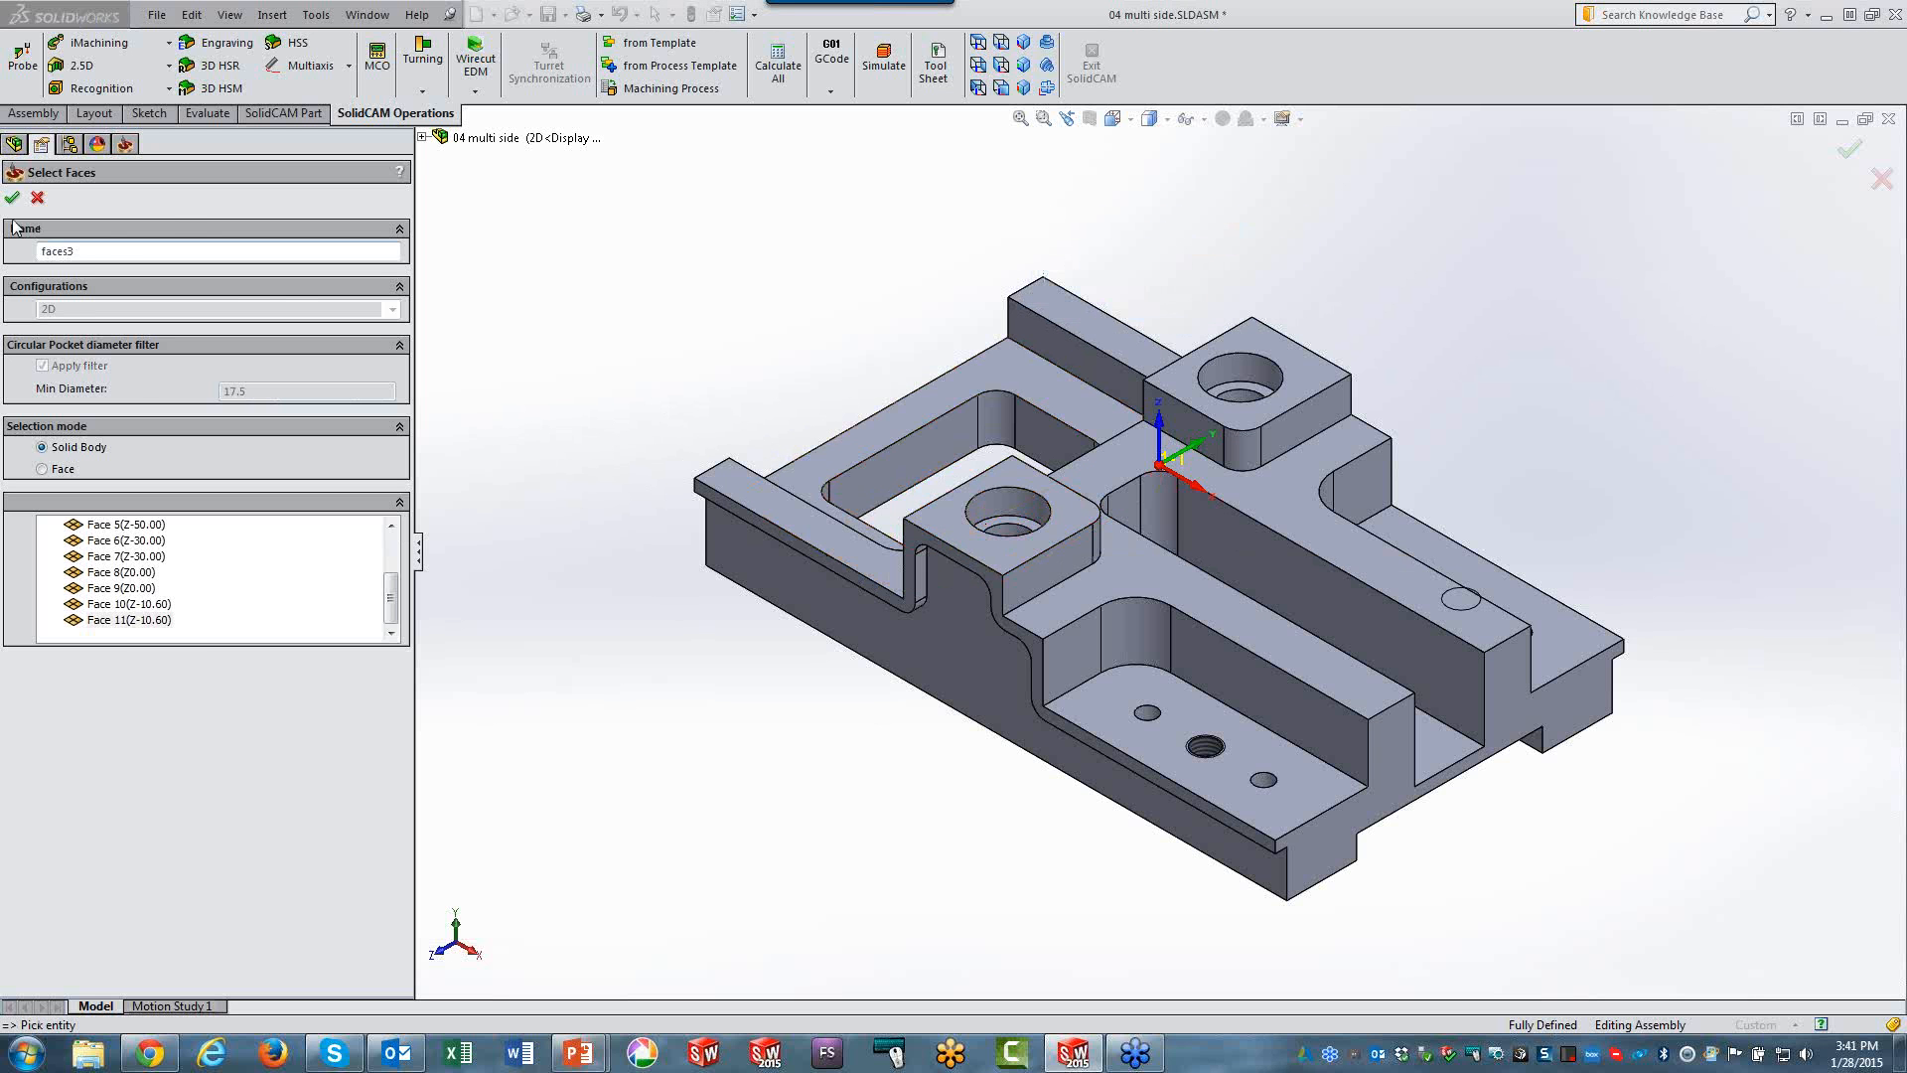
click(12, 198)
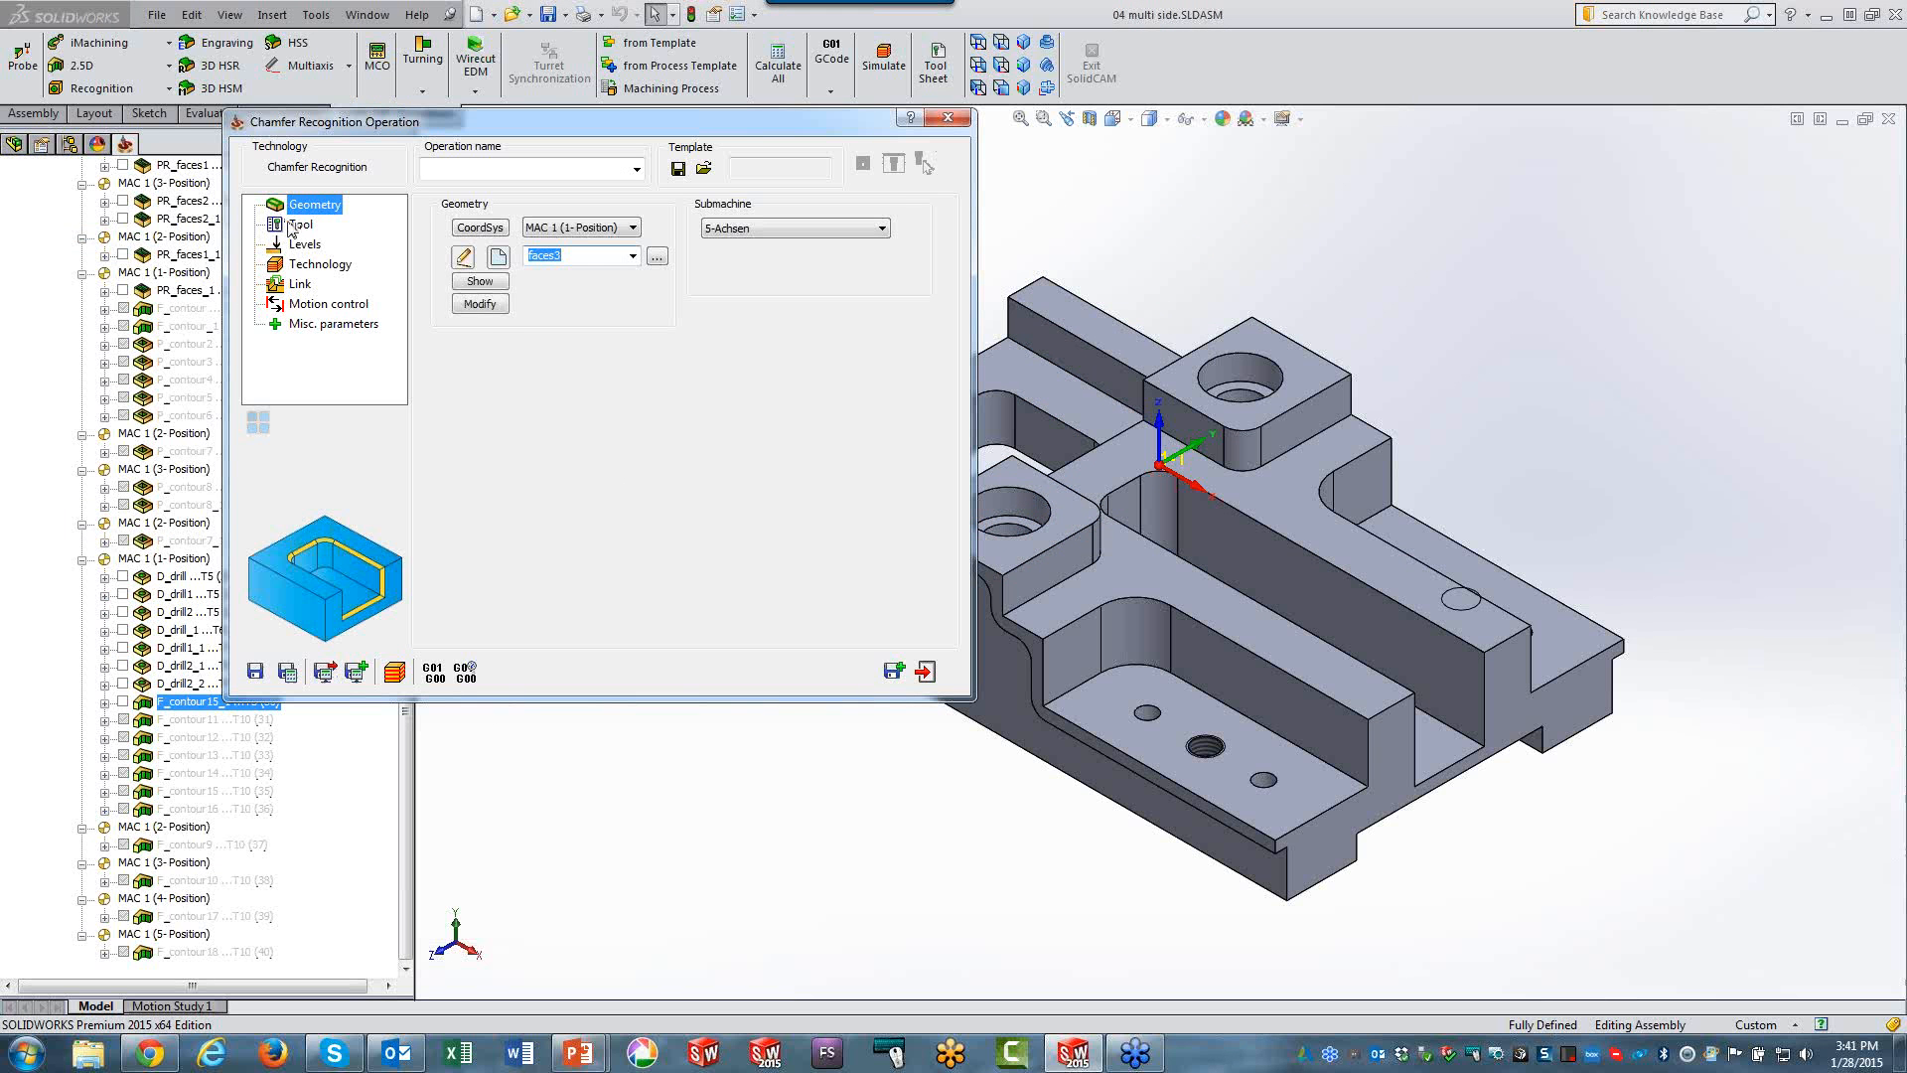
Assign tool number 10, the 6 mm chamfer drill, to the chamfer operation.
click(552, 490)
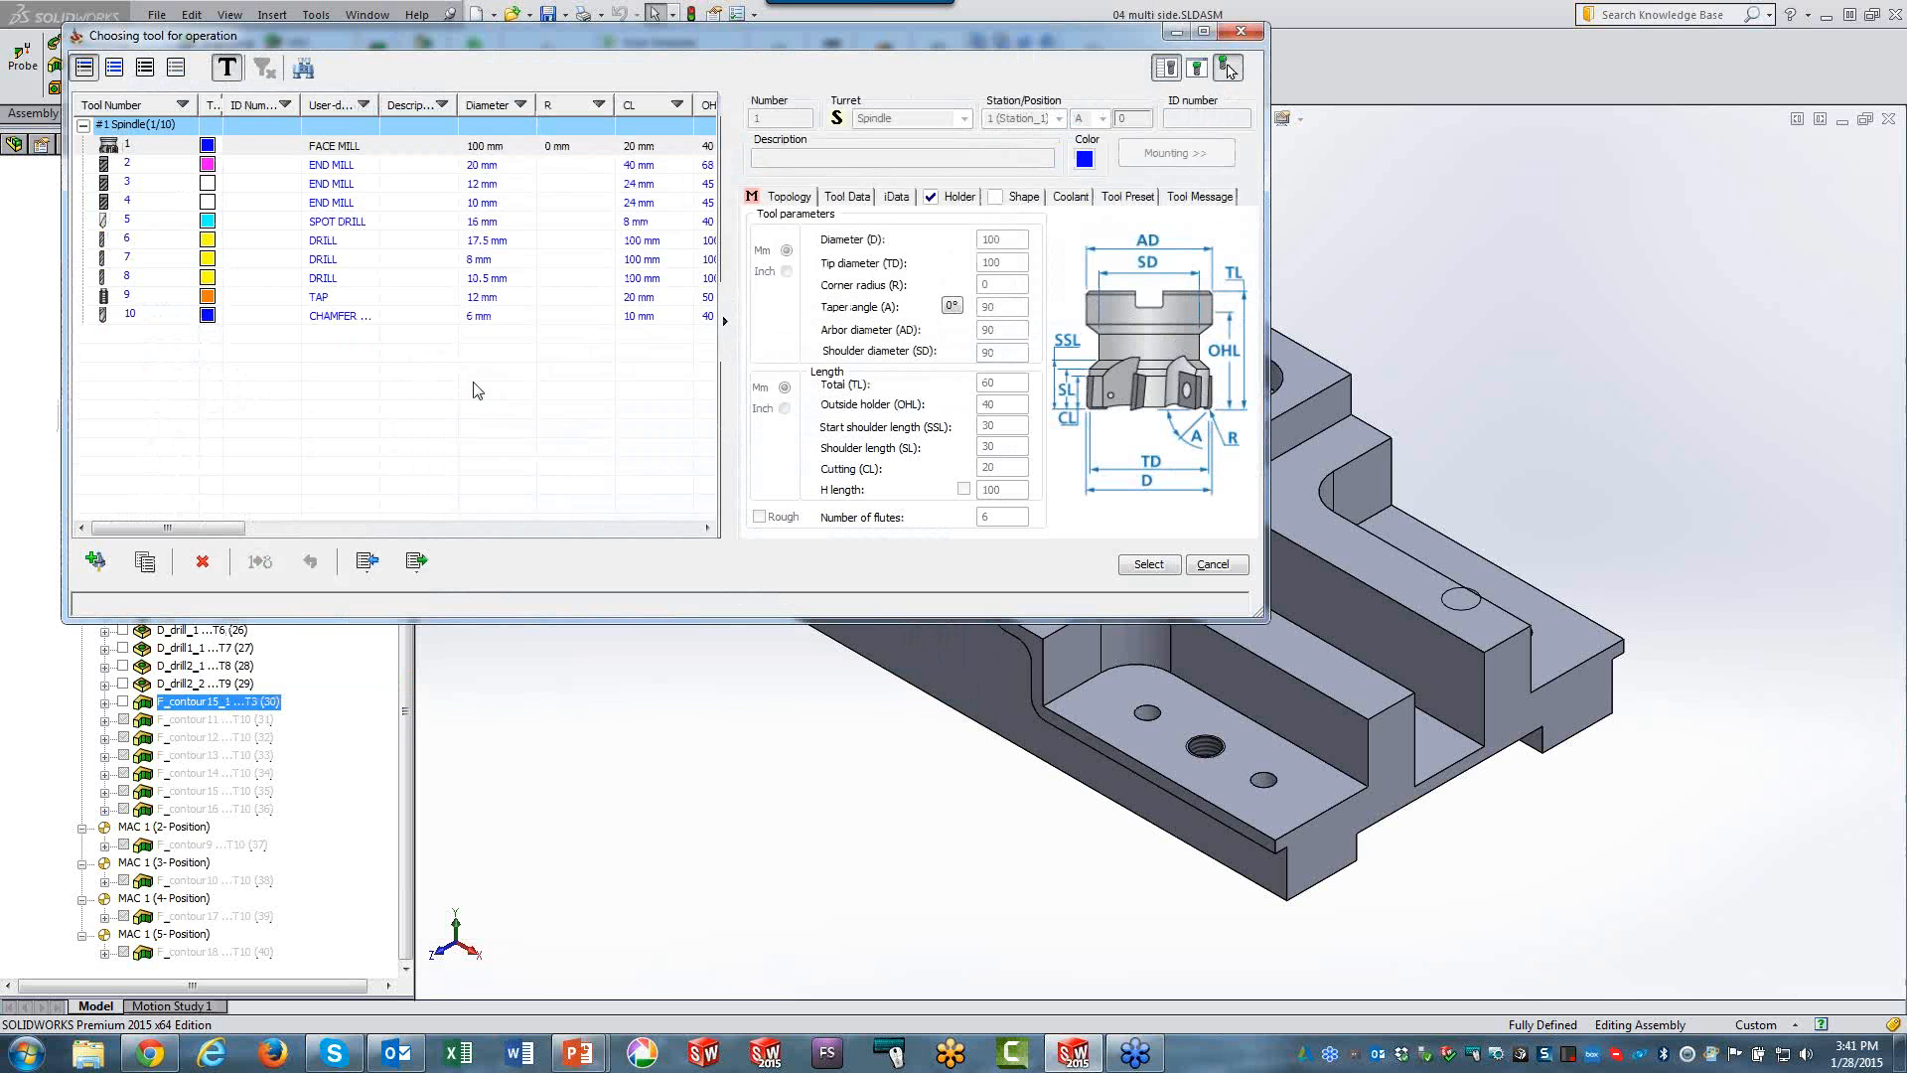
double_click(339, 314)
click(1145, 564)
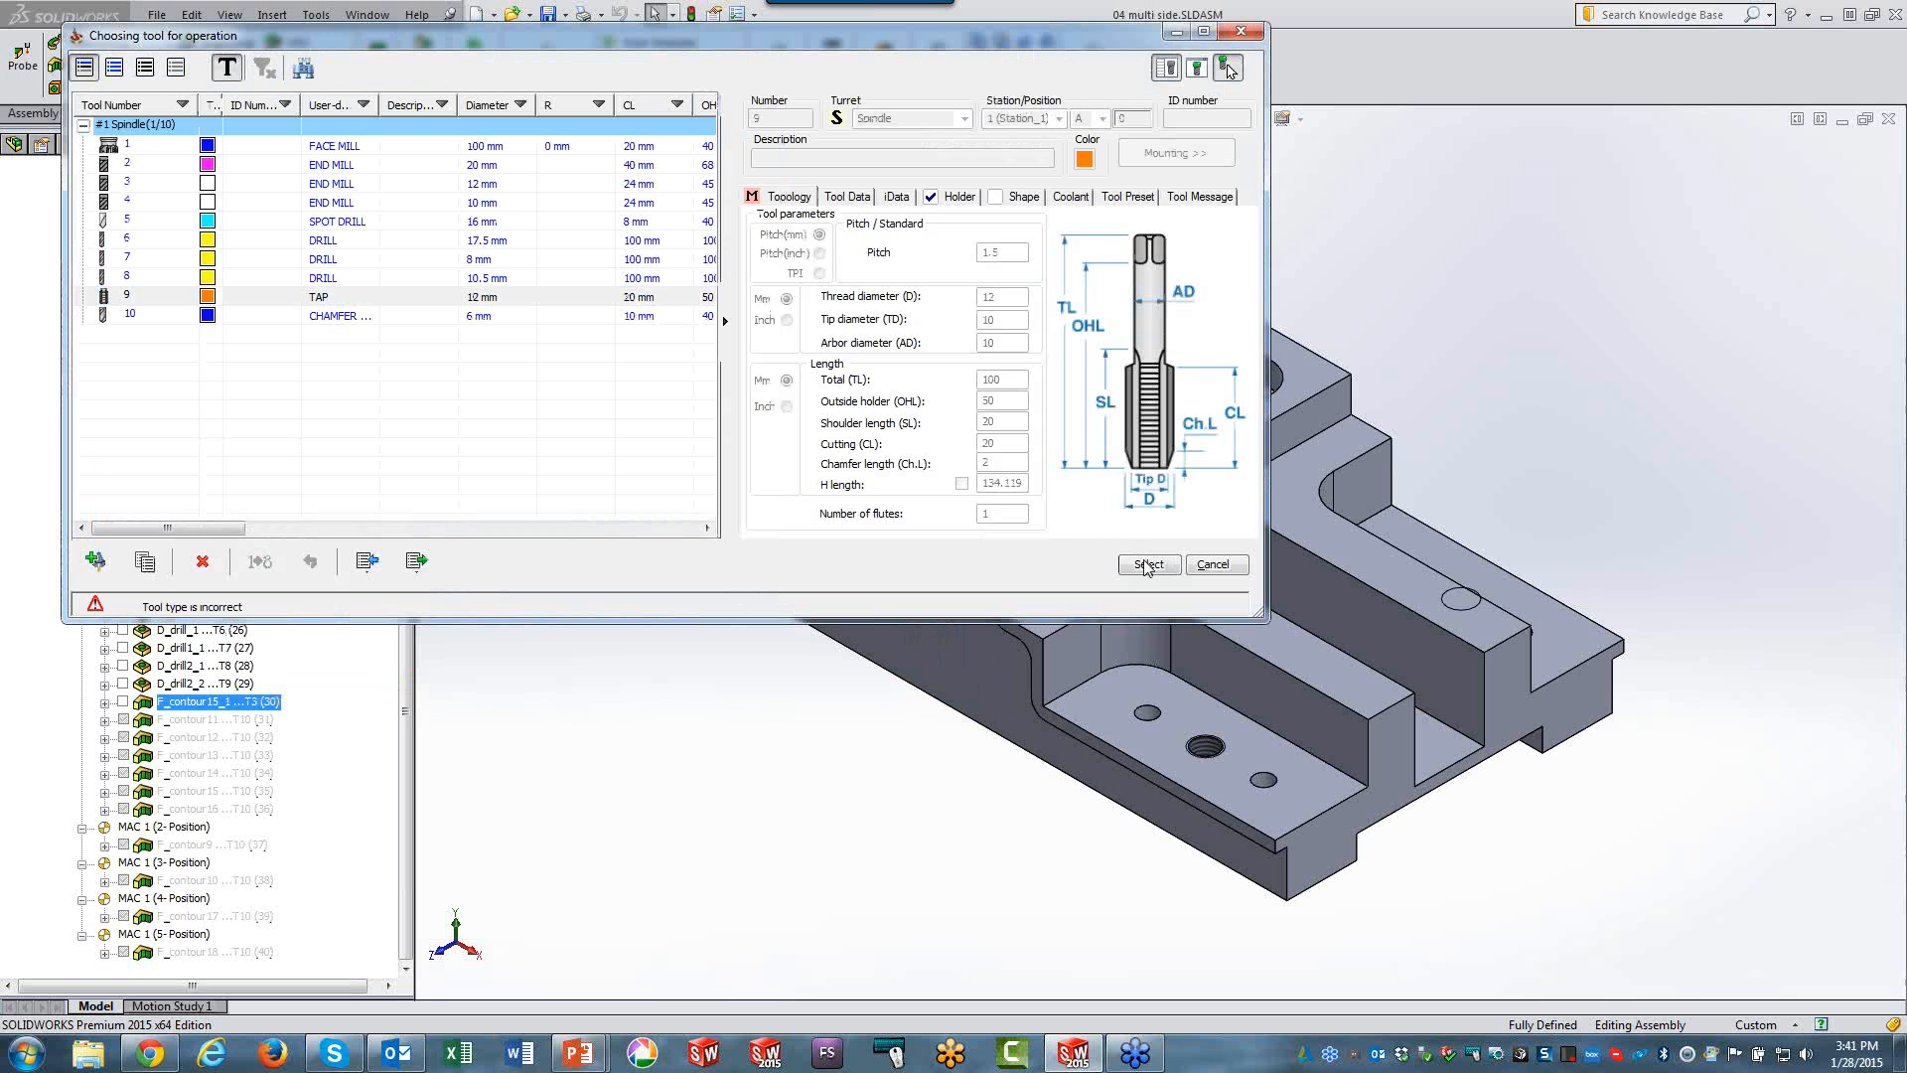
click(493, 316)
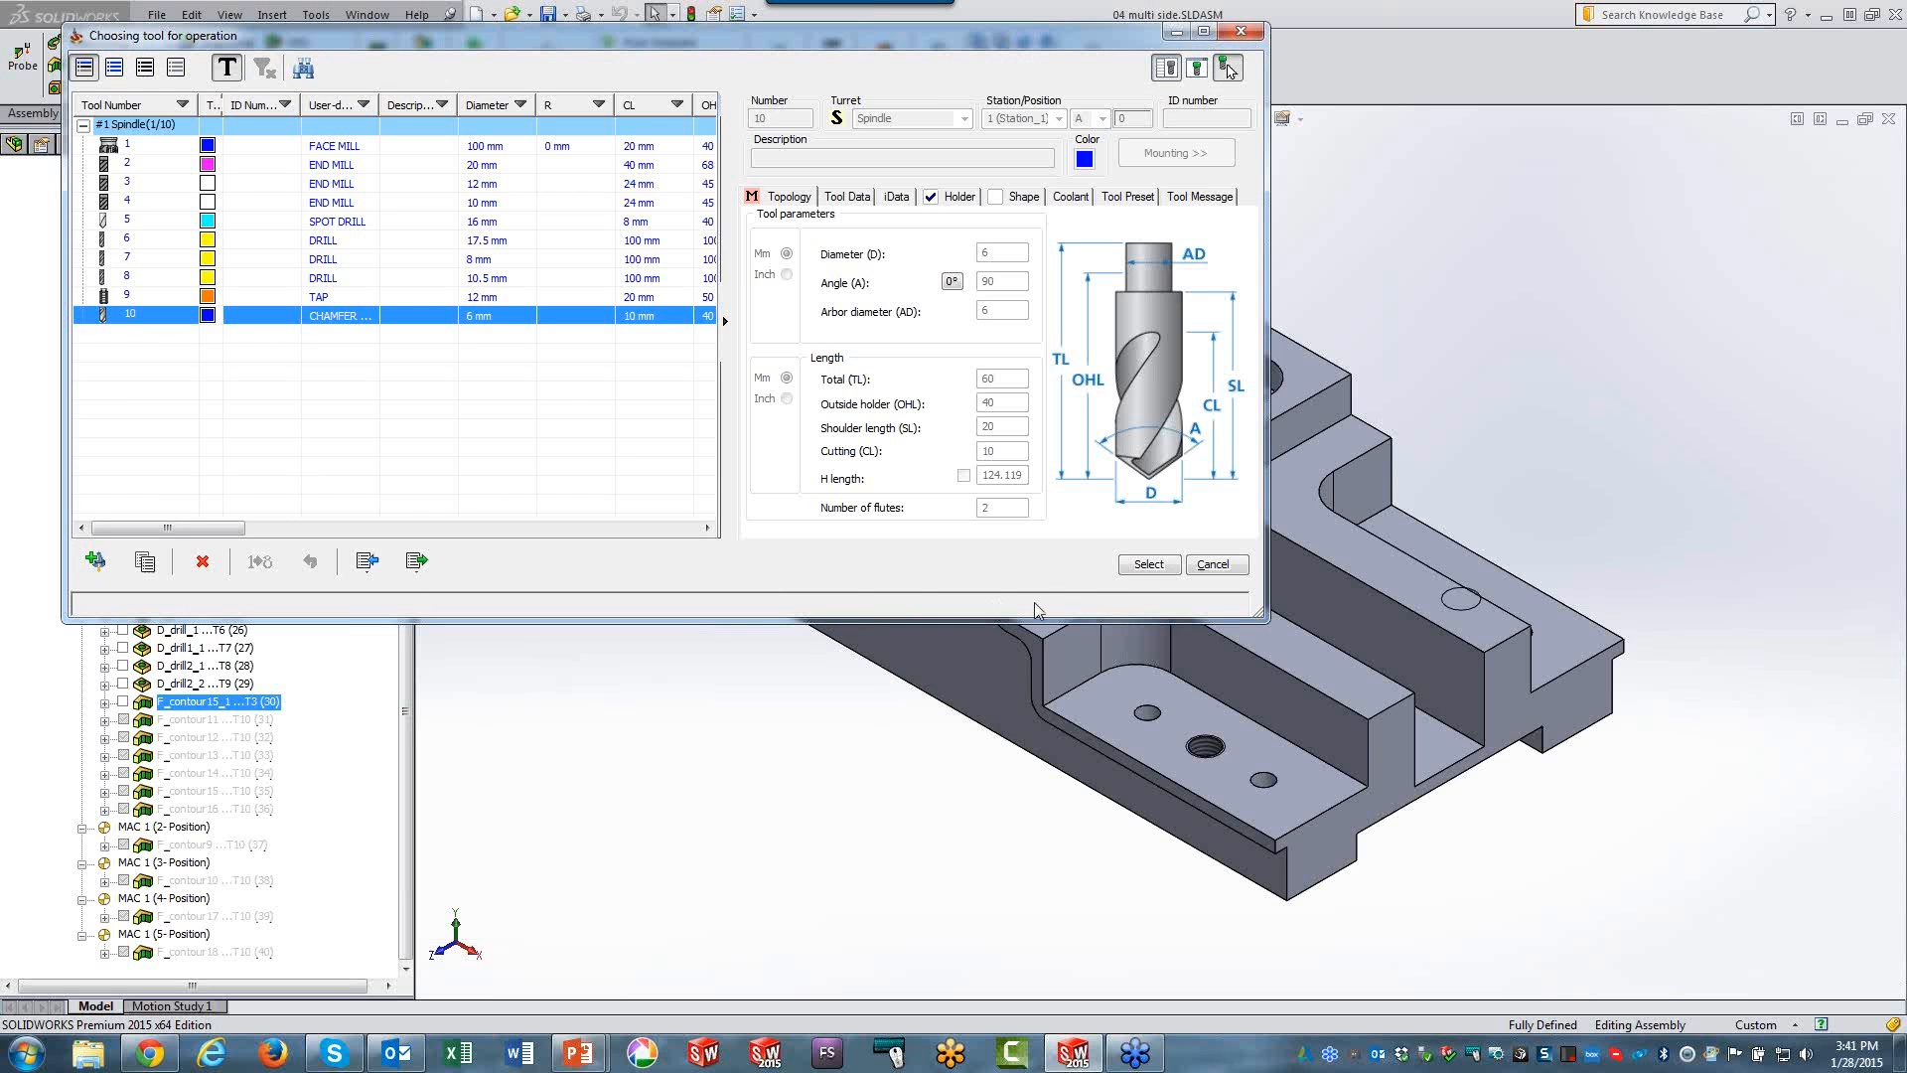
click(1147, 564)
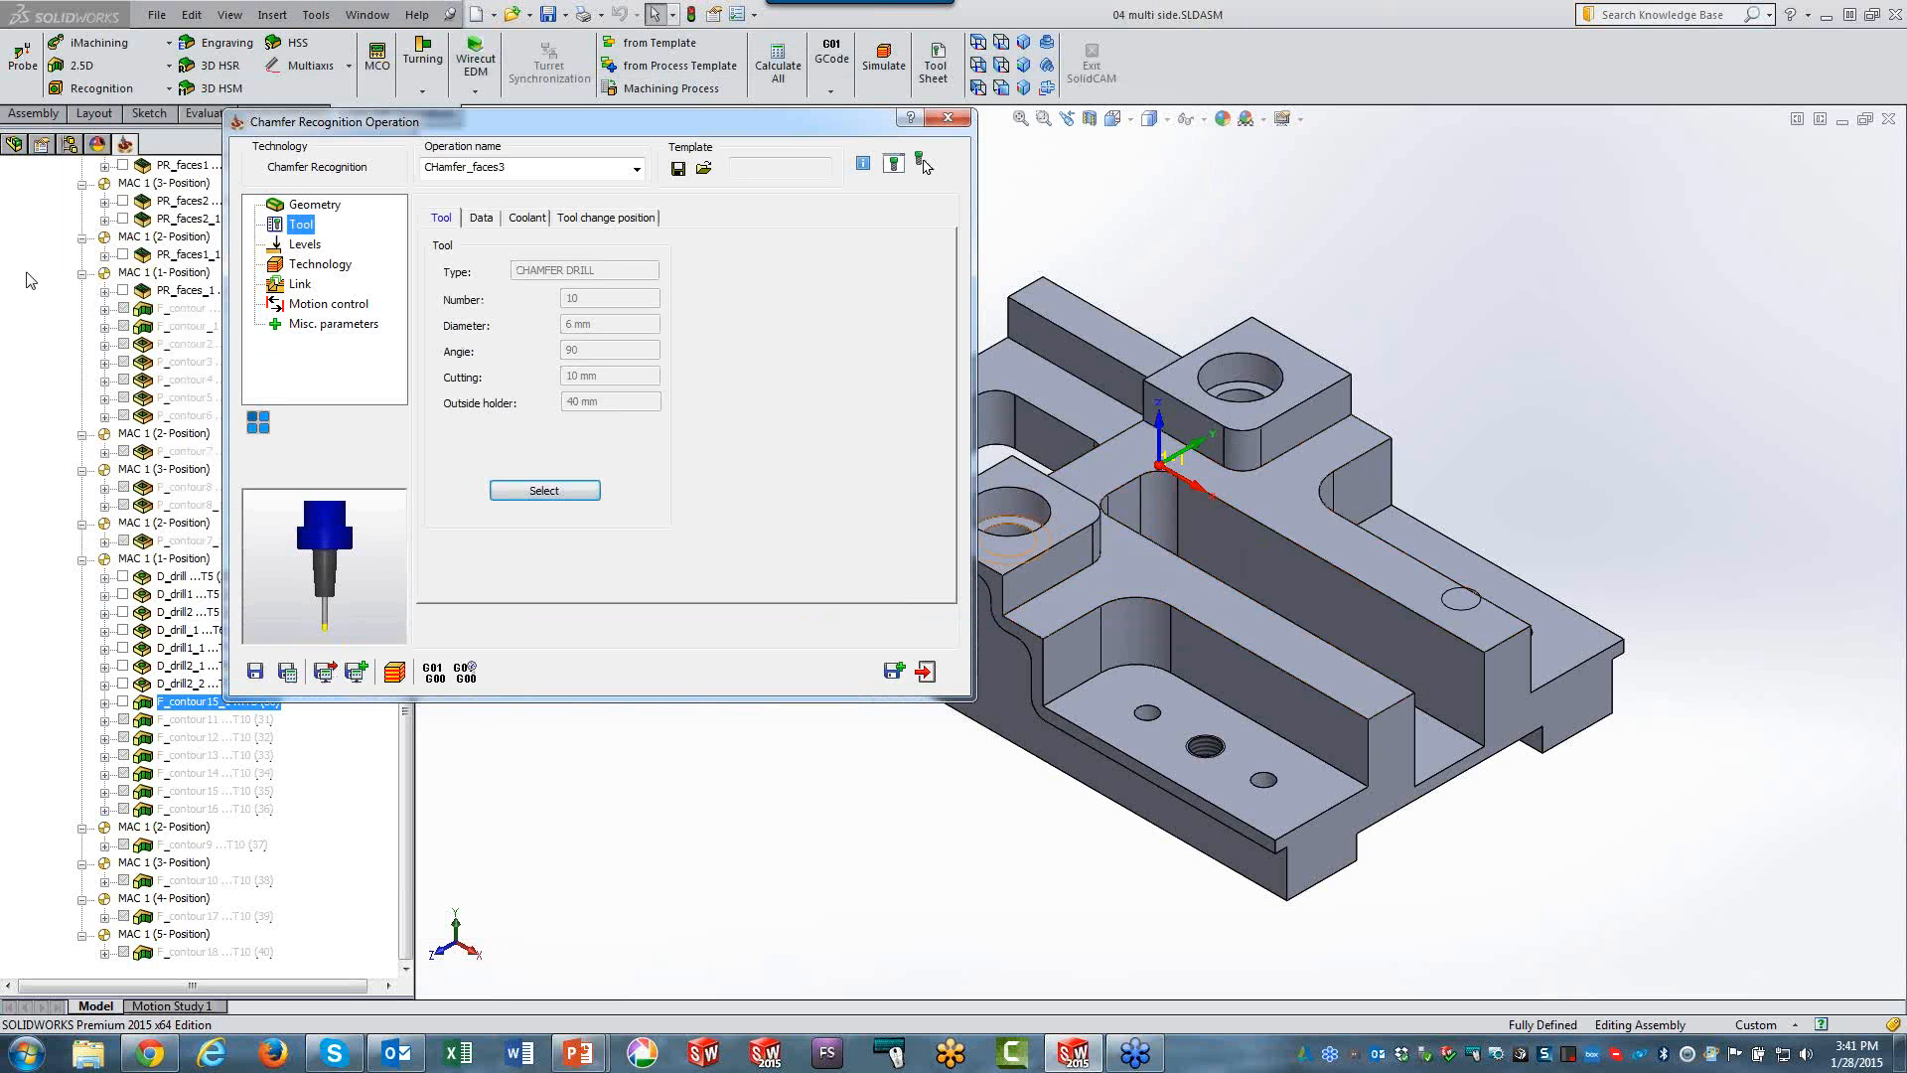
Set the chamfer depth to 1, then save and calculate the chamfer operation.
click(304, 244)
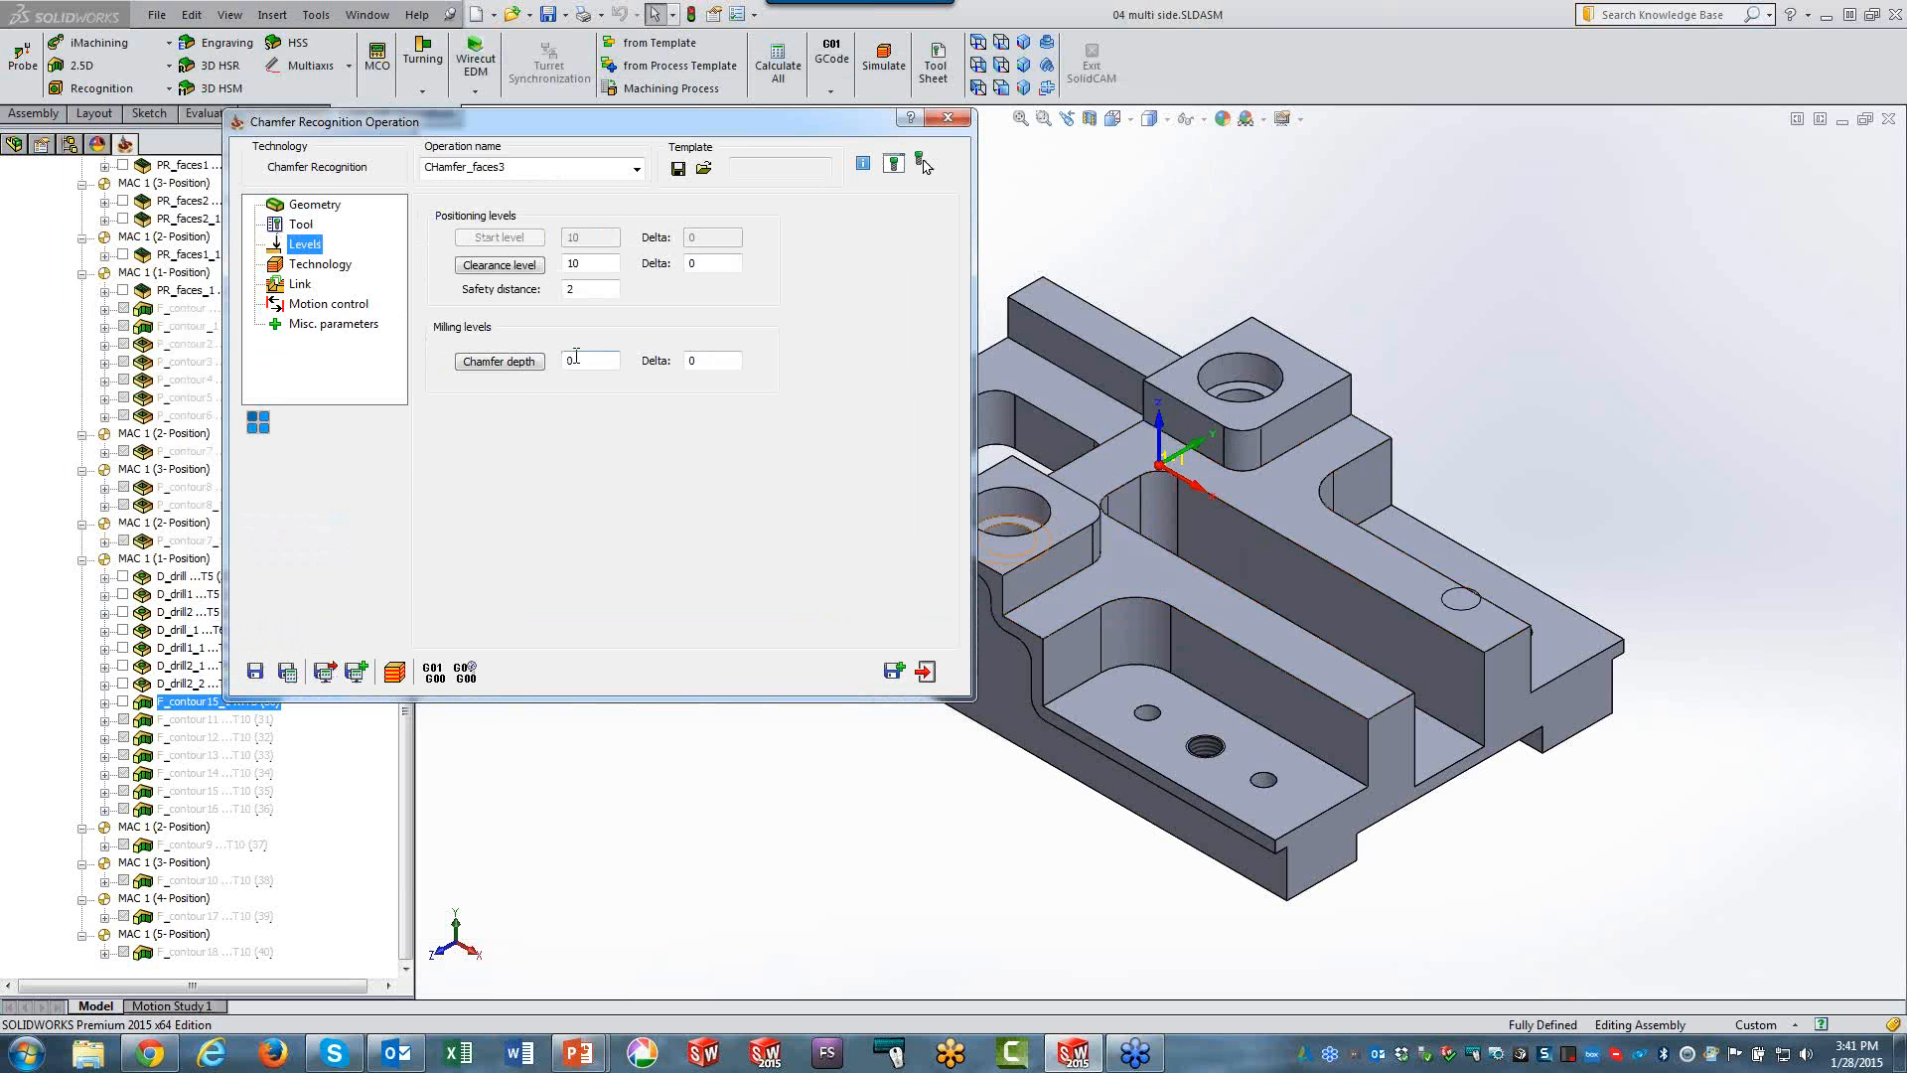
click(576, 359)
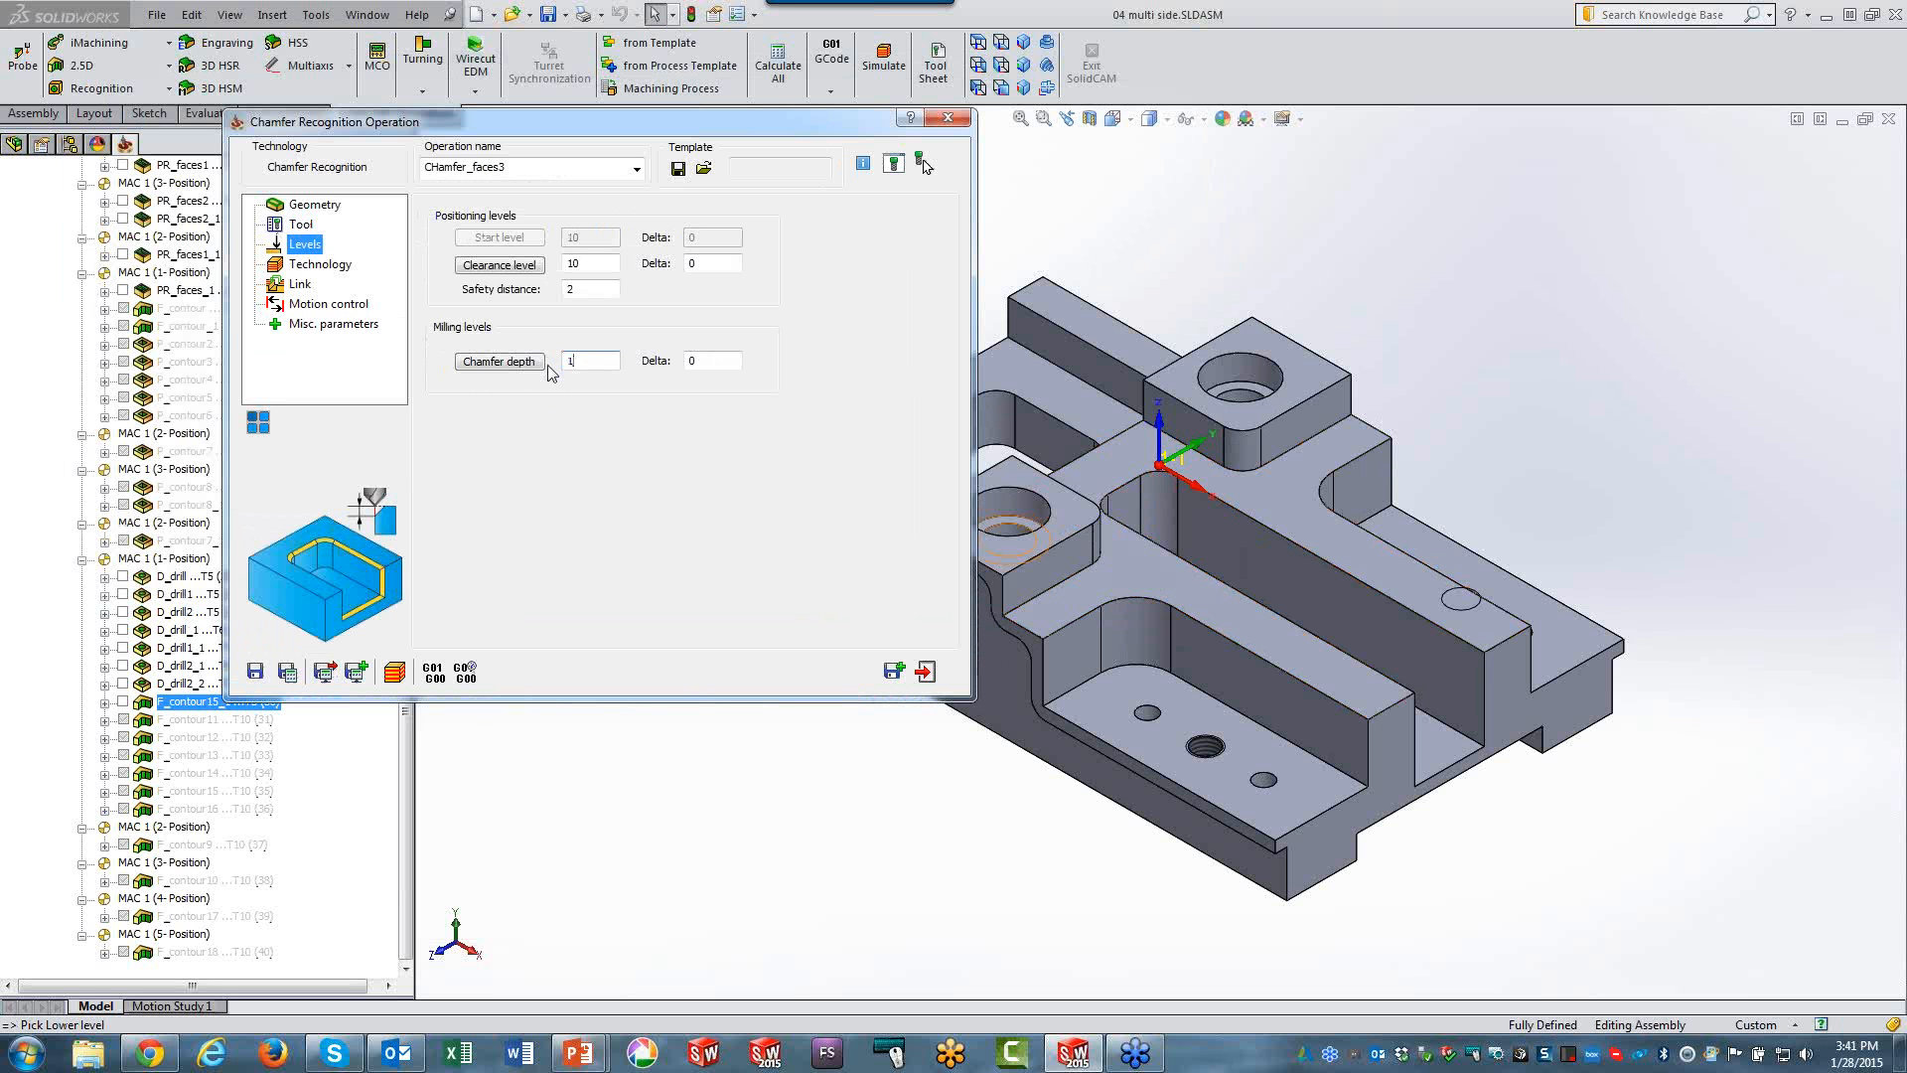
click(307, 266)
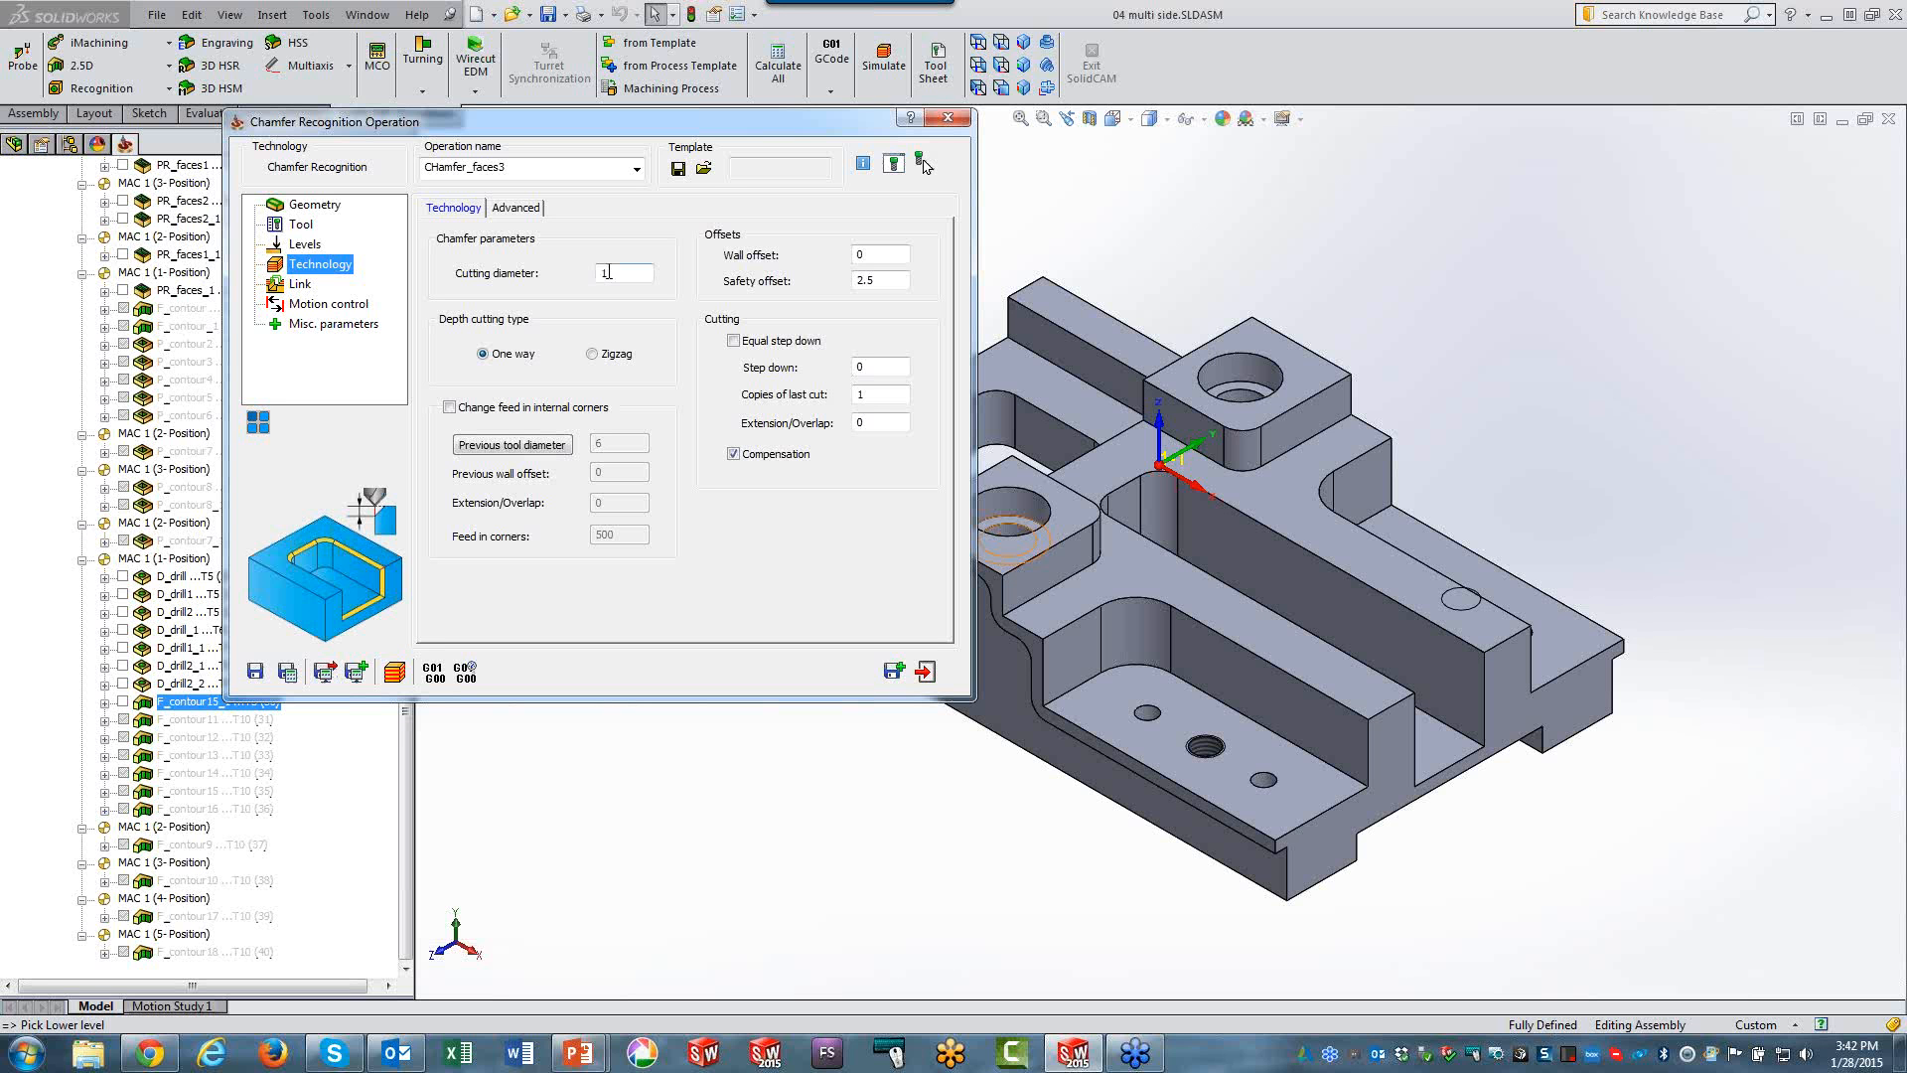
click(287, 672)
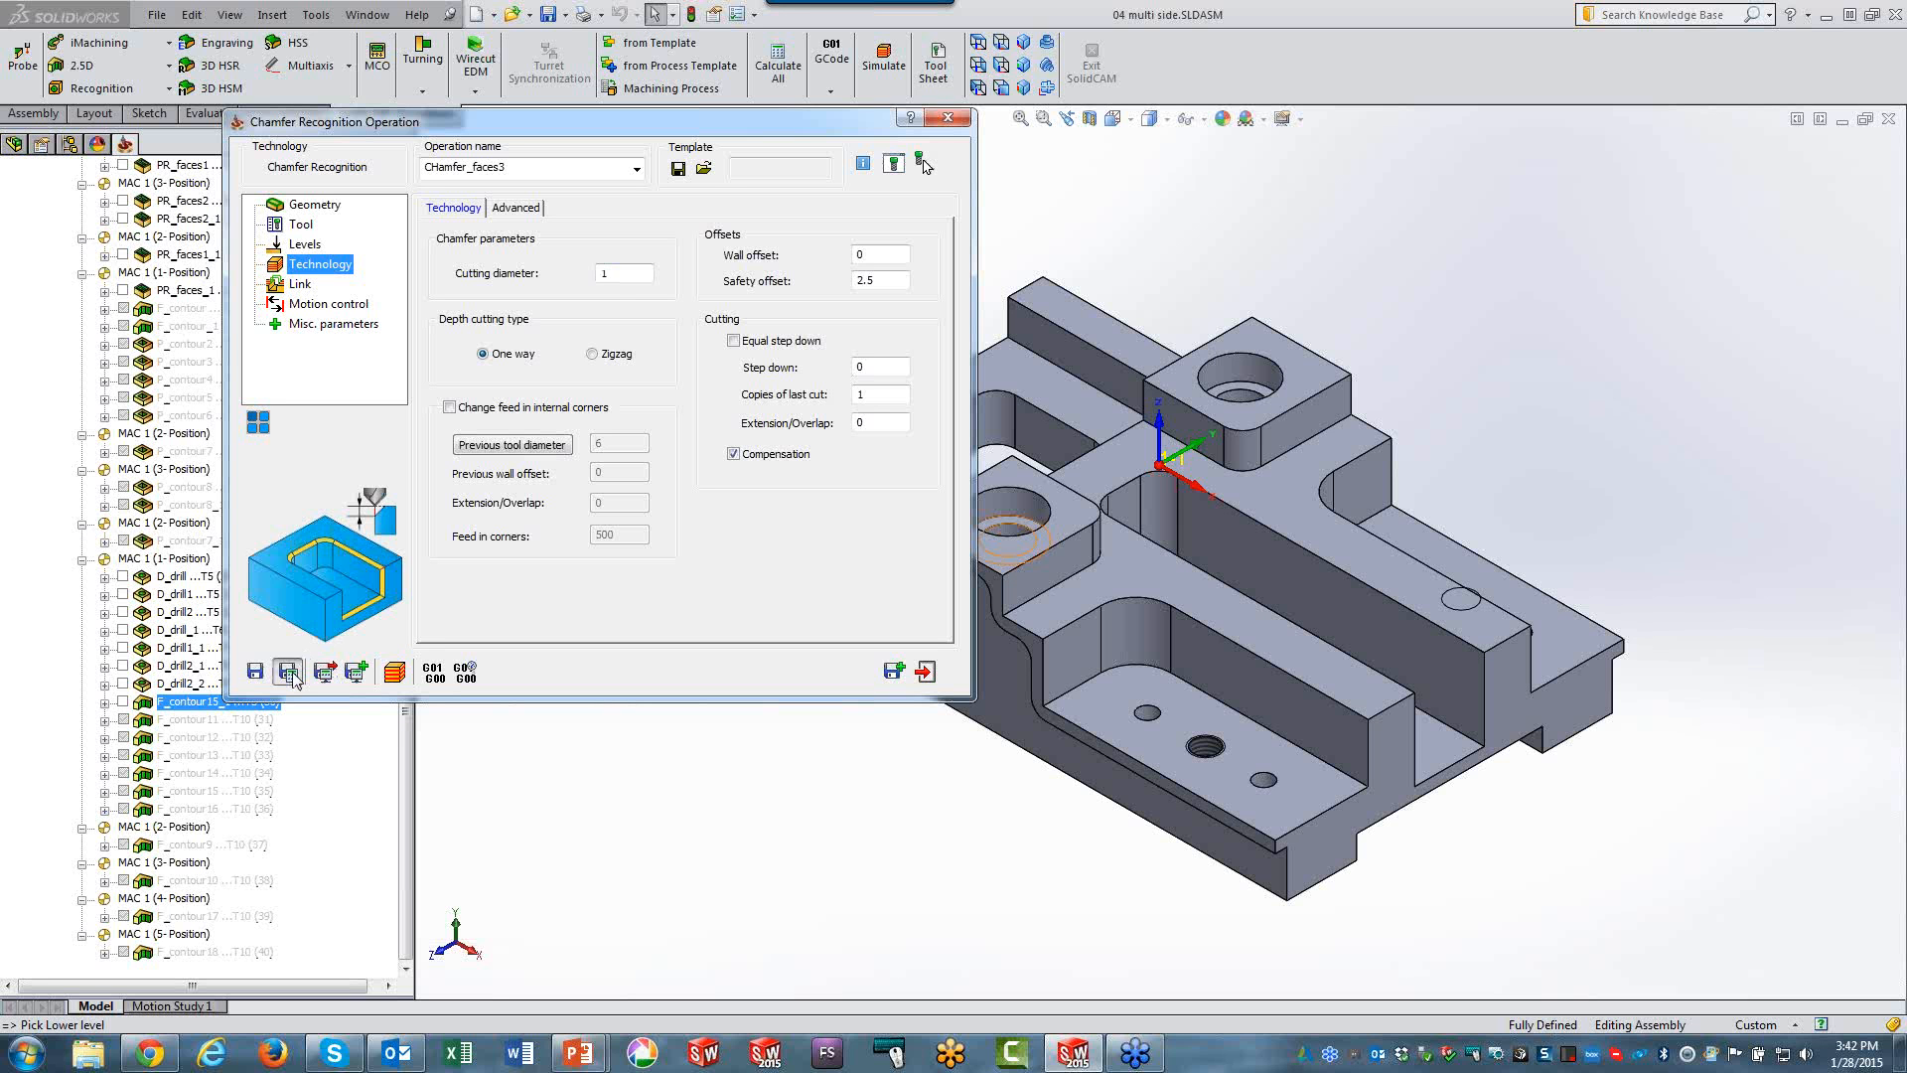
Simulate the chamfering of the upper edges in SolidVerify and exit the simulation.
click(398, 677)
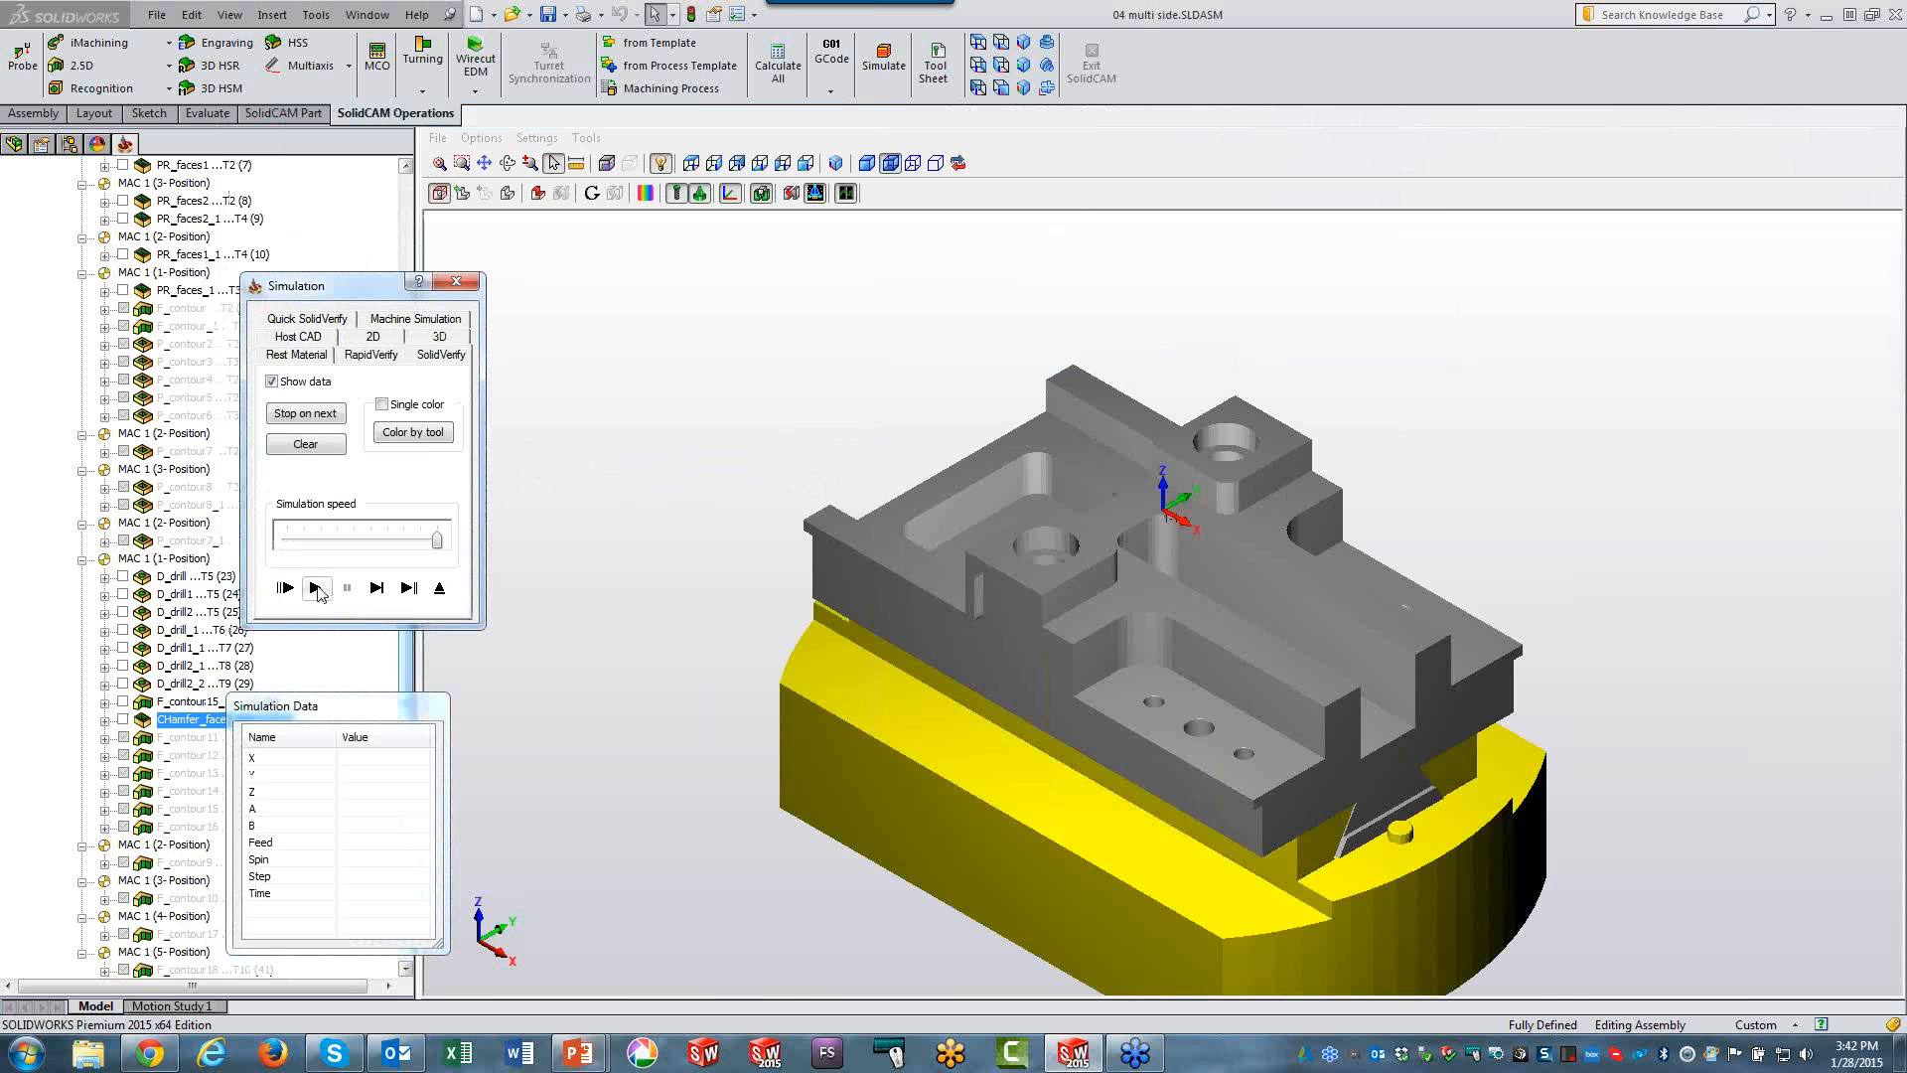
click(315, 588)
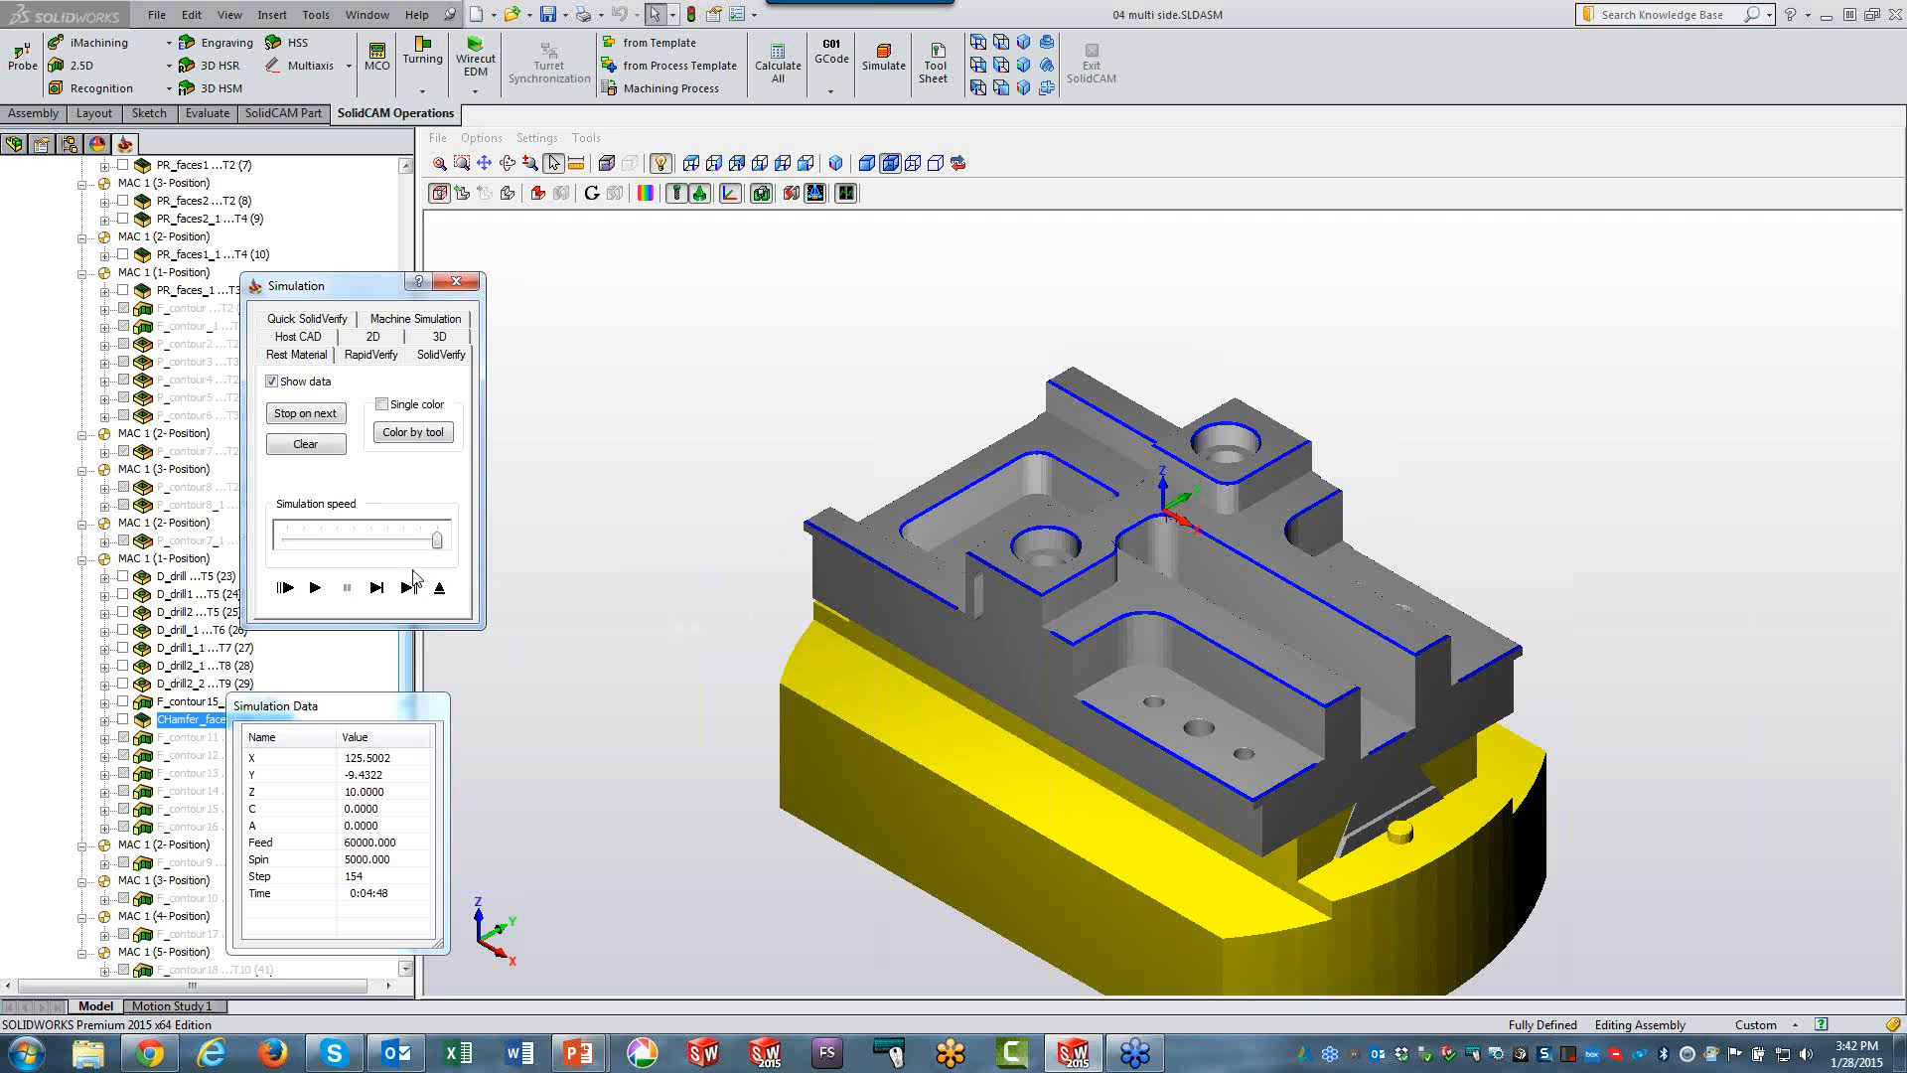
click(440, 588)
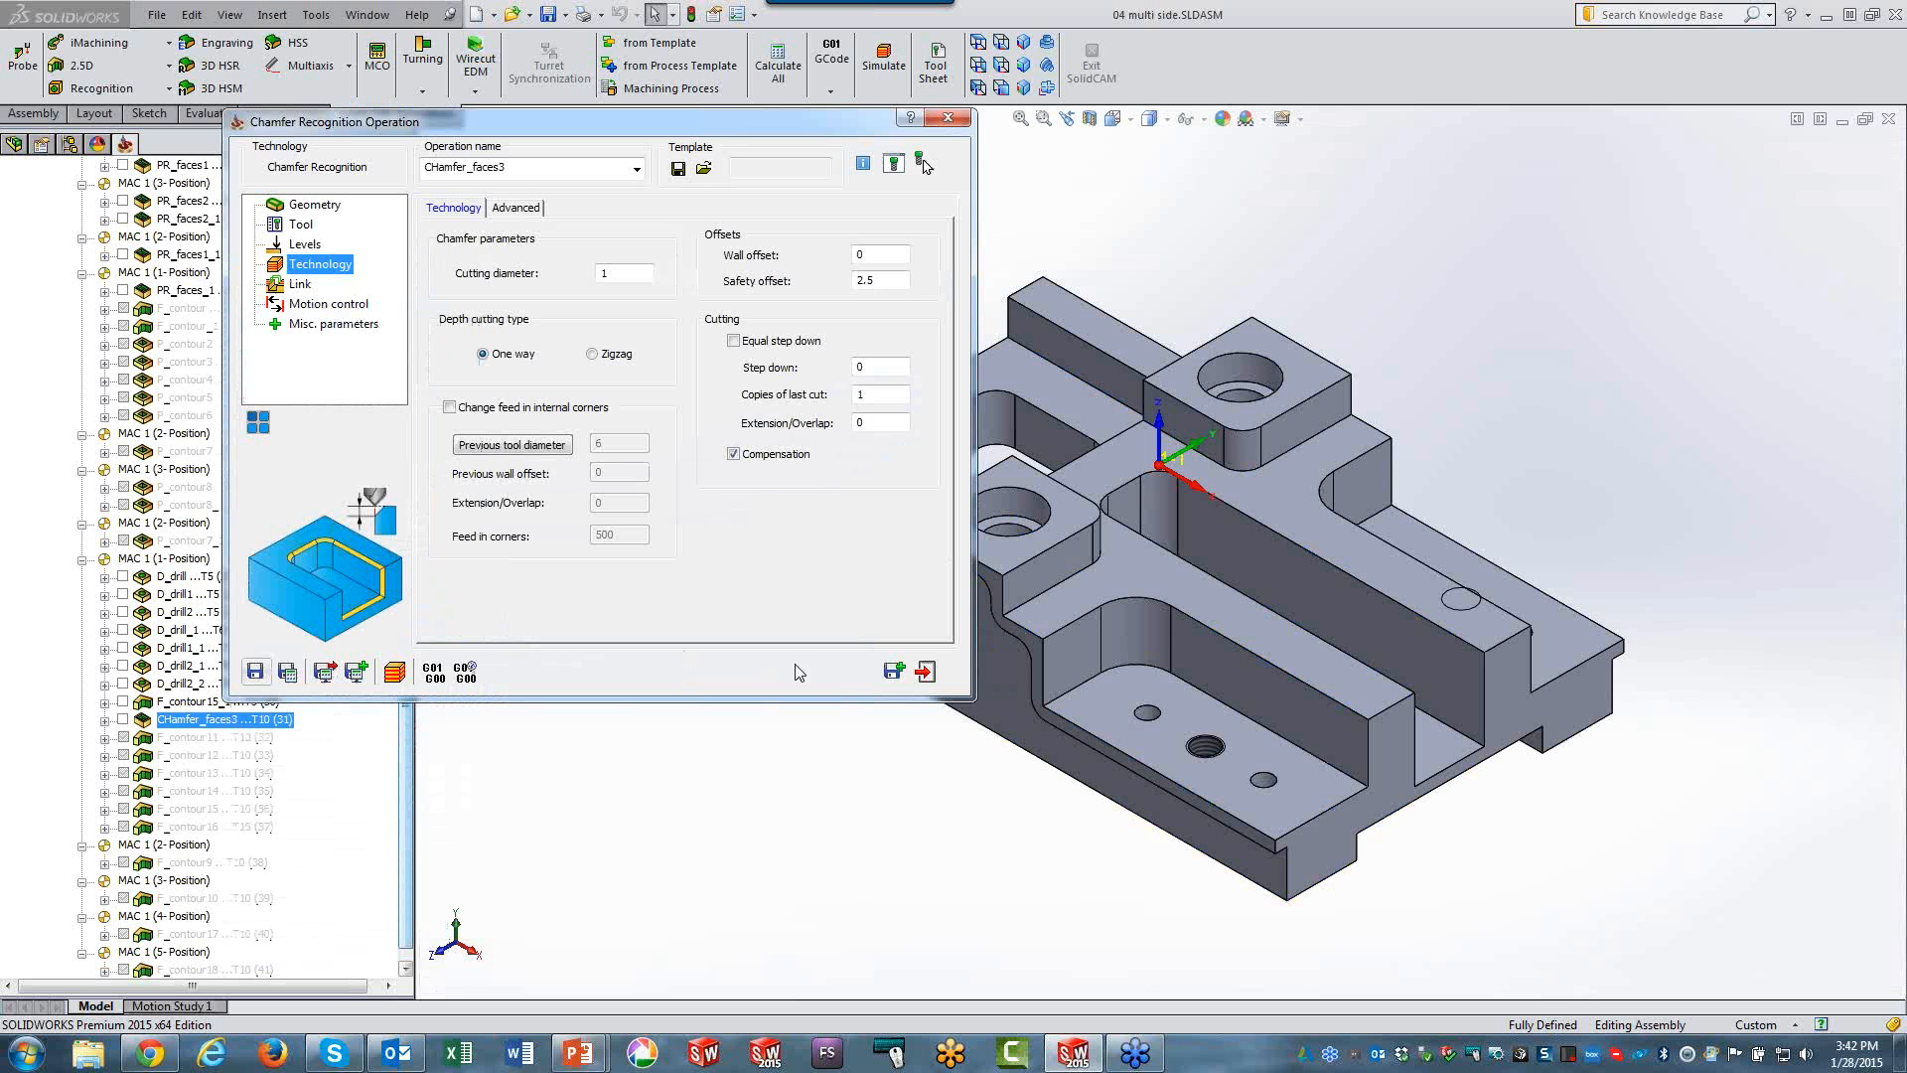
Save and copy the chamfer operation, set the copy's coordinate system to MAC 1 (2-Position), and show the part in isometric view.
click(892, 672)
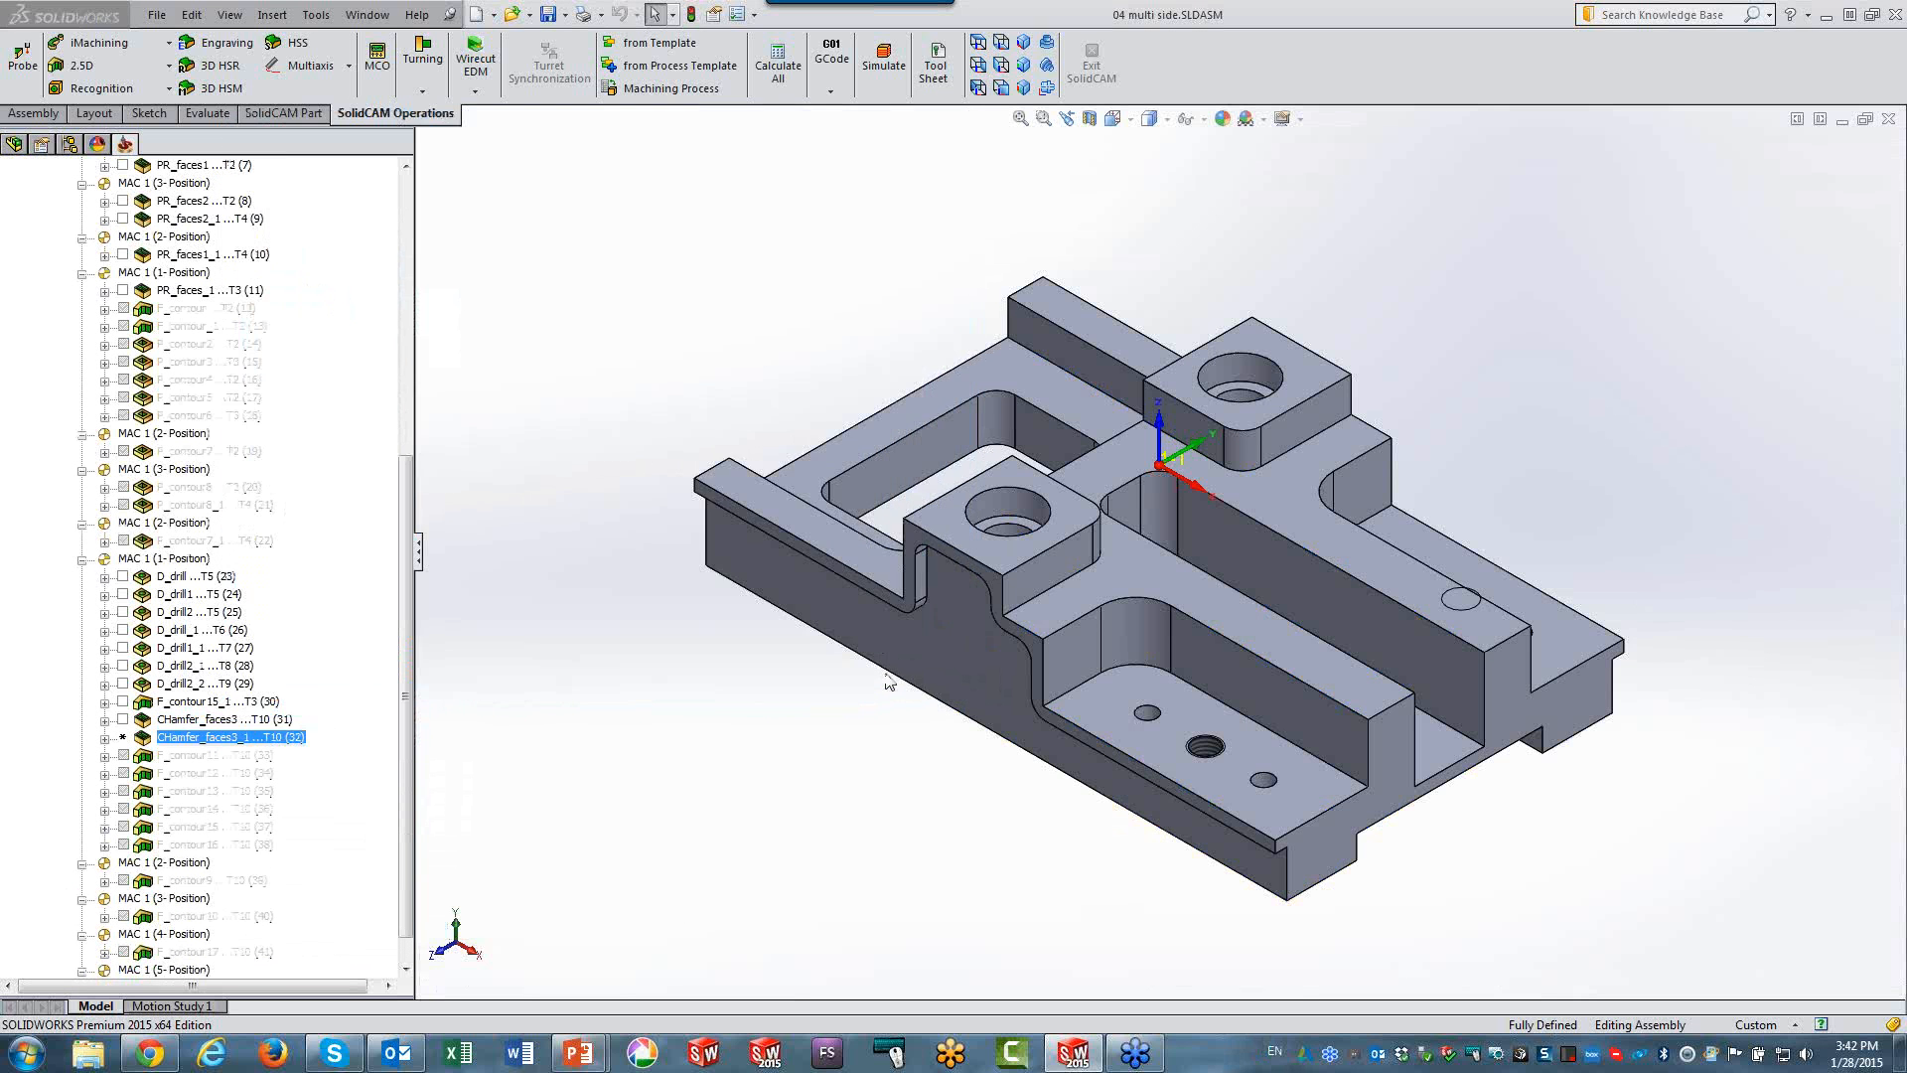
click(632, 227)
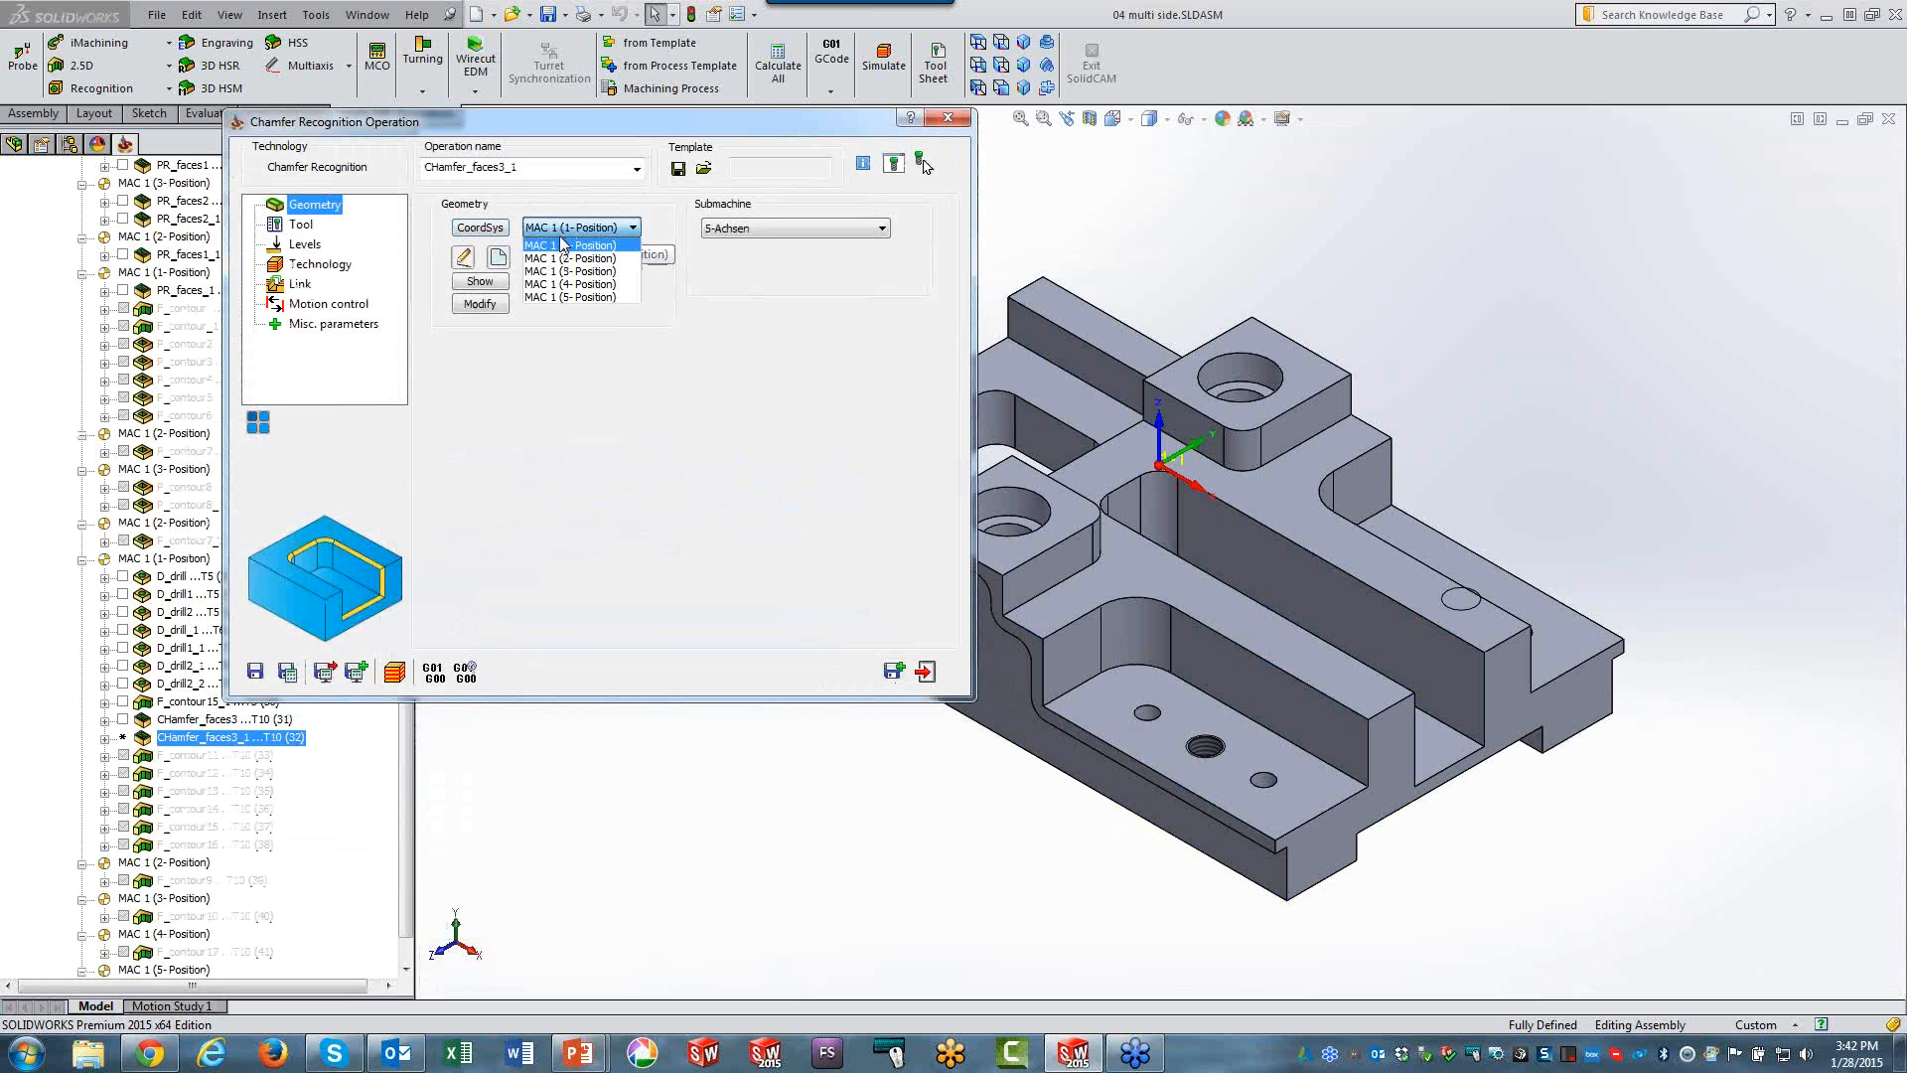
click(574, 260)
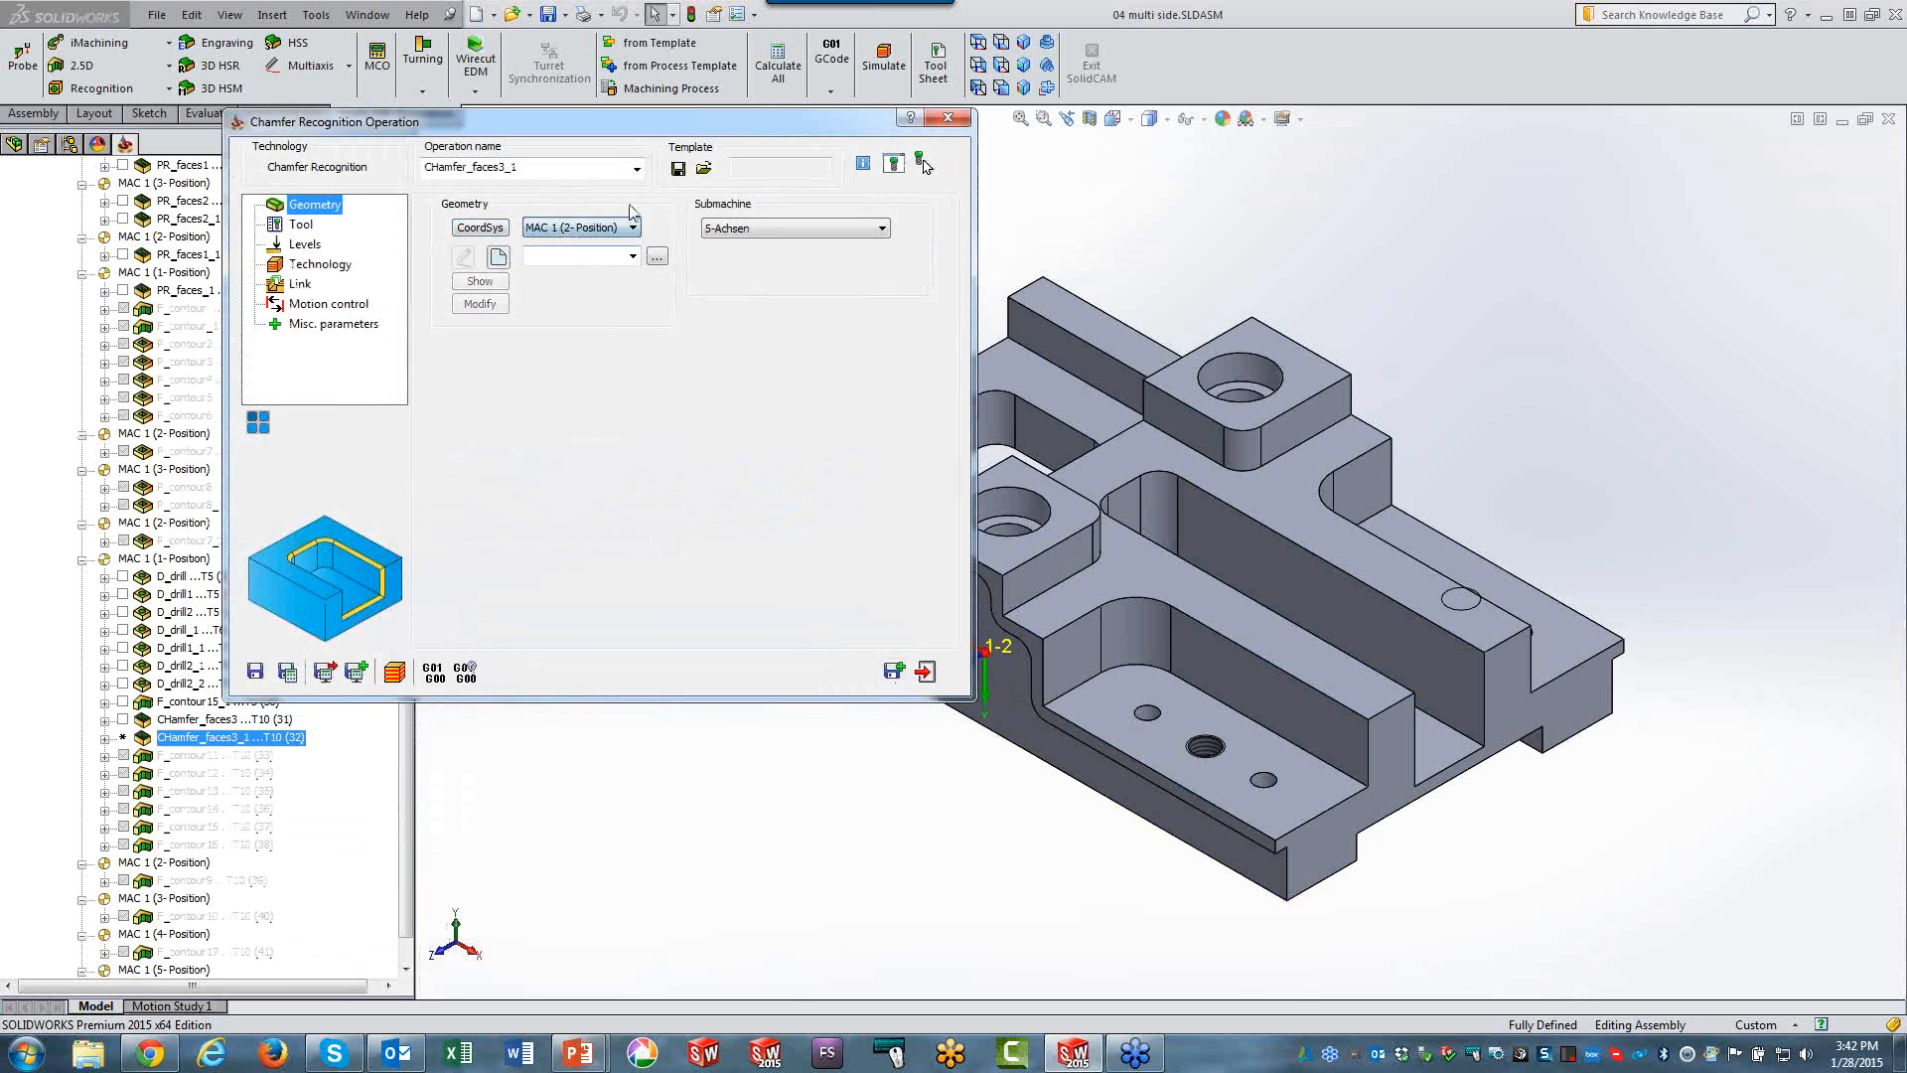
click(1025, 43)
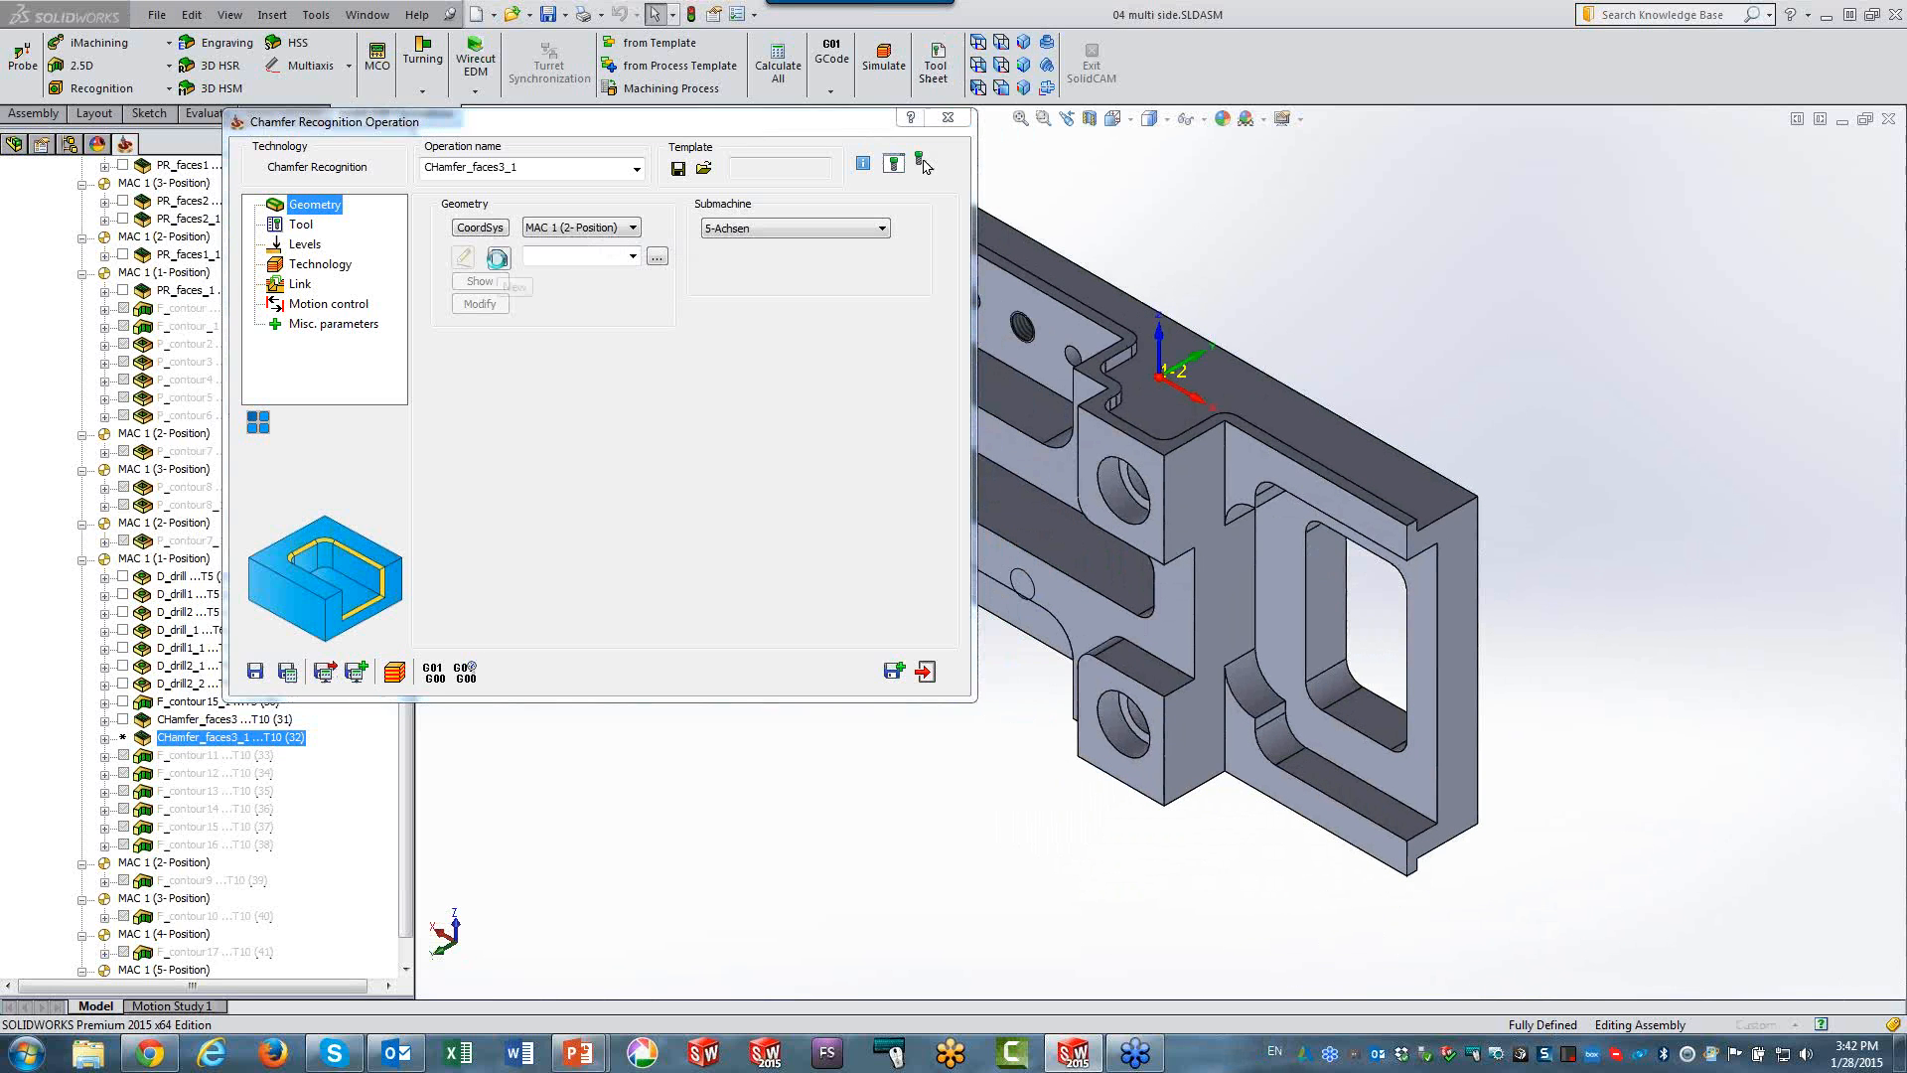
Define the chamfer geometry faces4 in face selection mode from the narrow stepped rim face and the larger adjacent face.
click(498, 256)
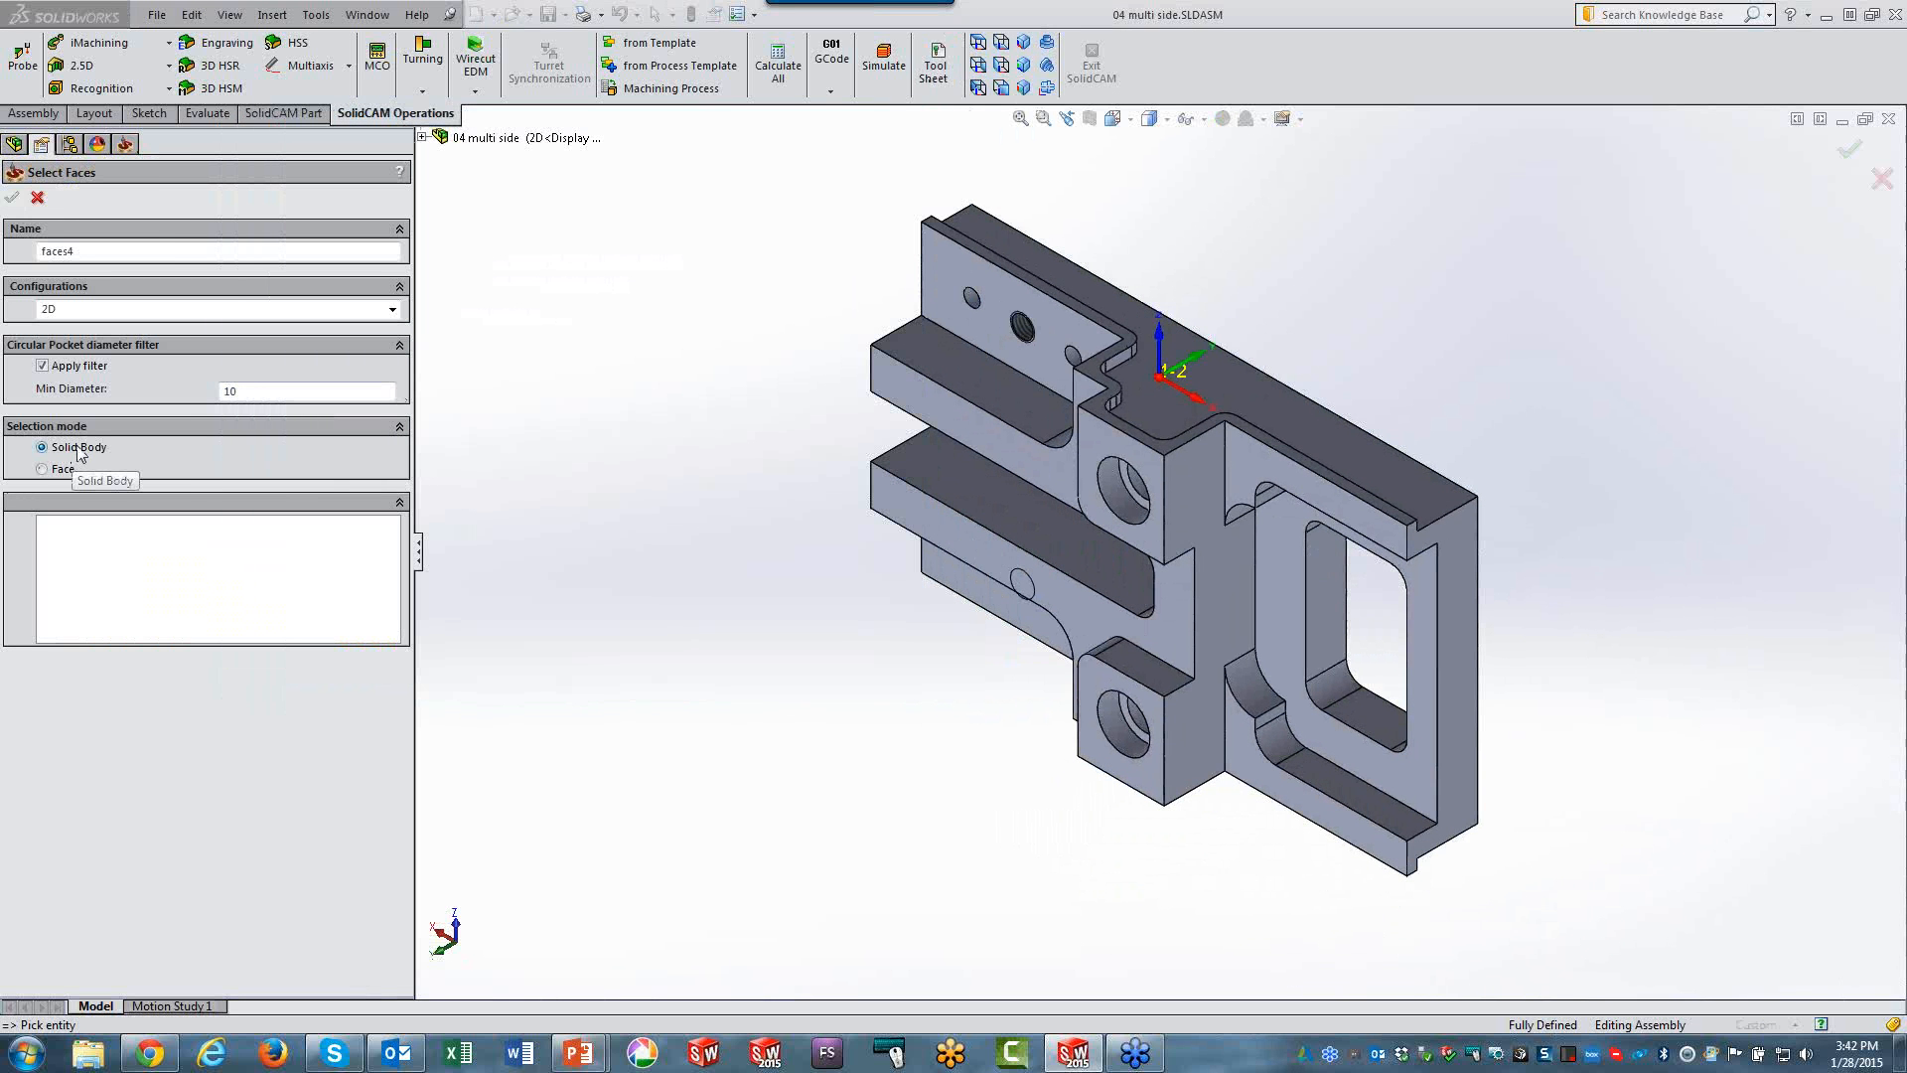
click(45, 470)
scroll(732, 324, up, 2)
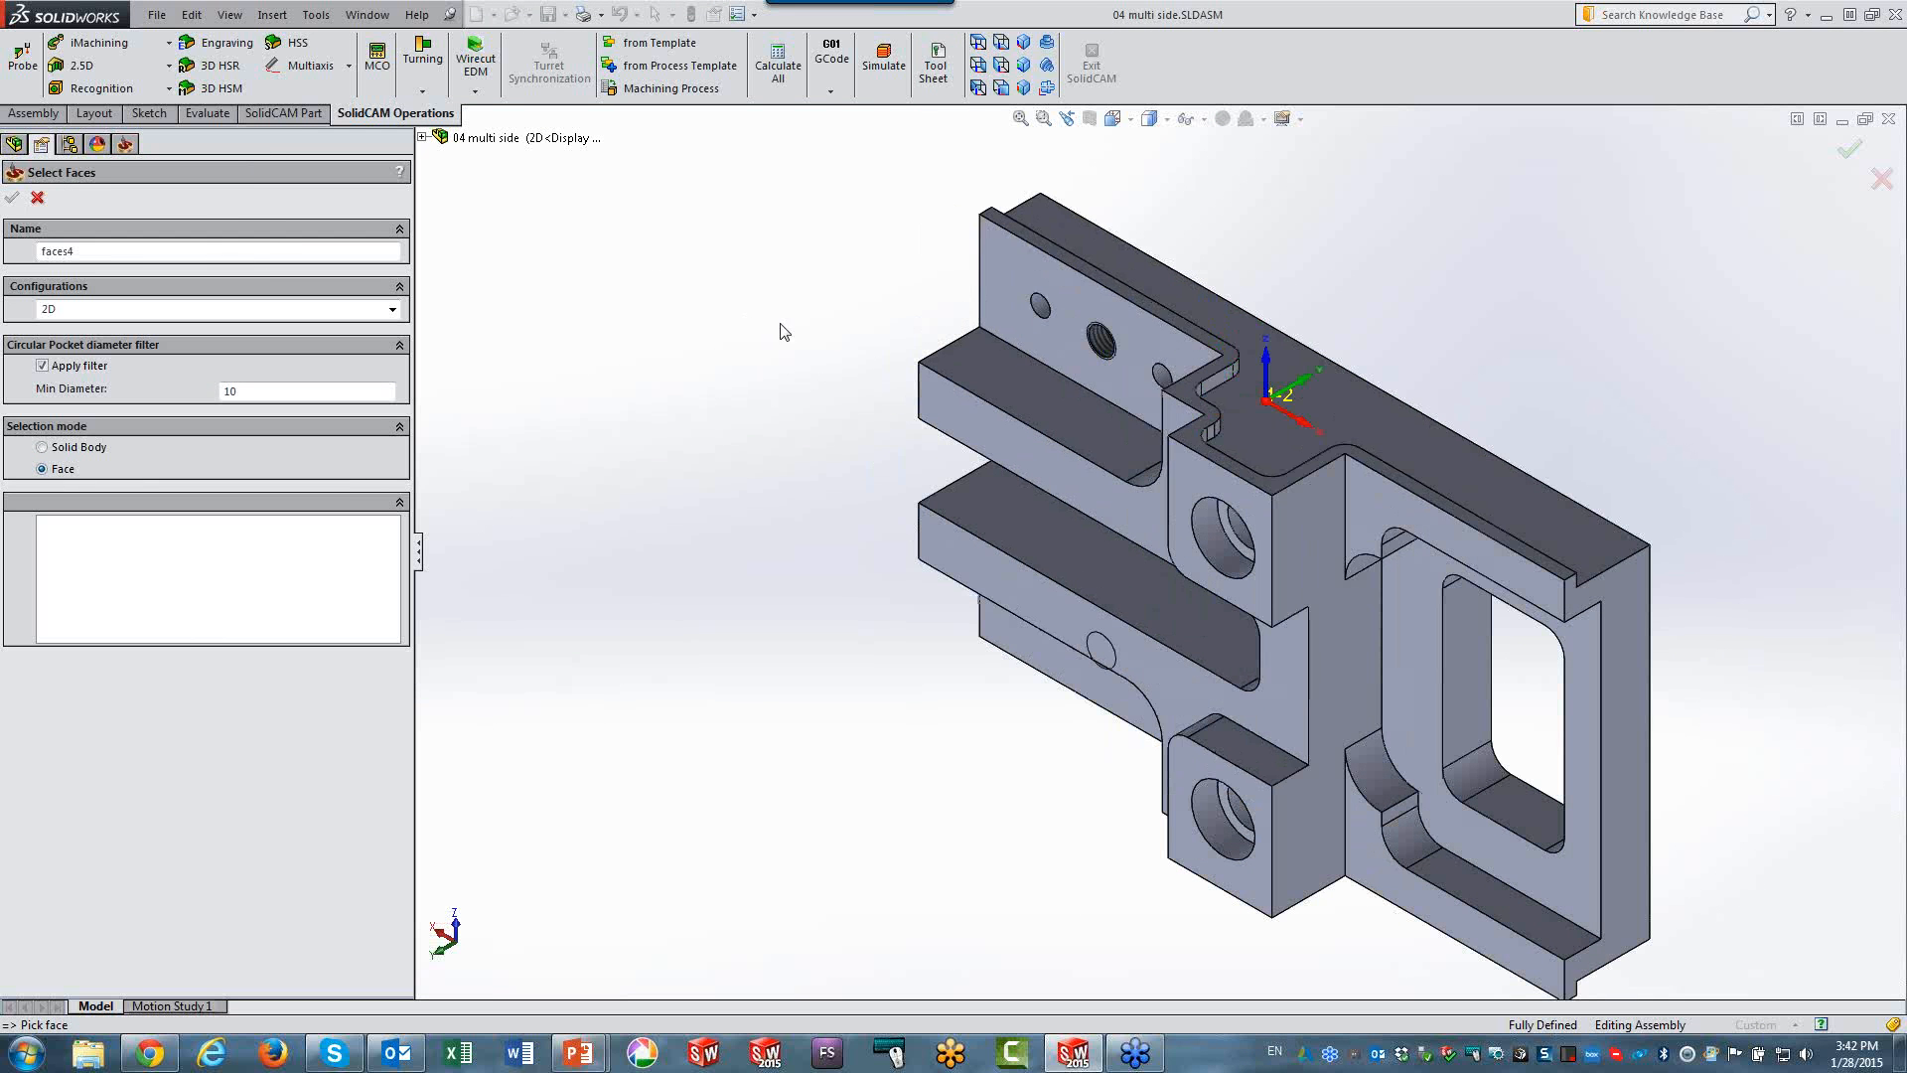
click(1184, 439)
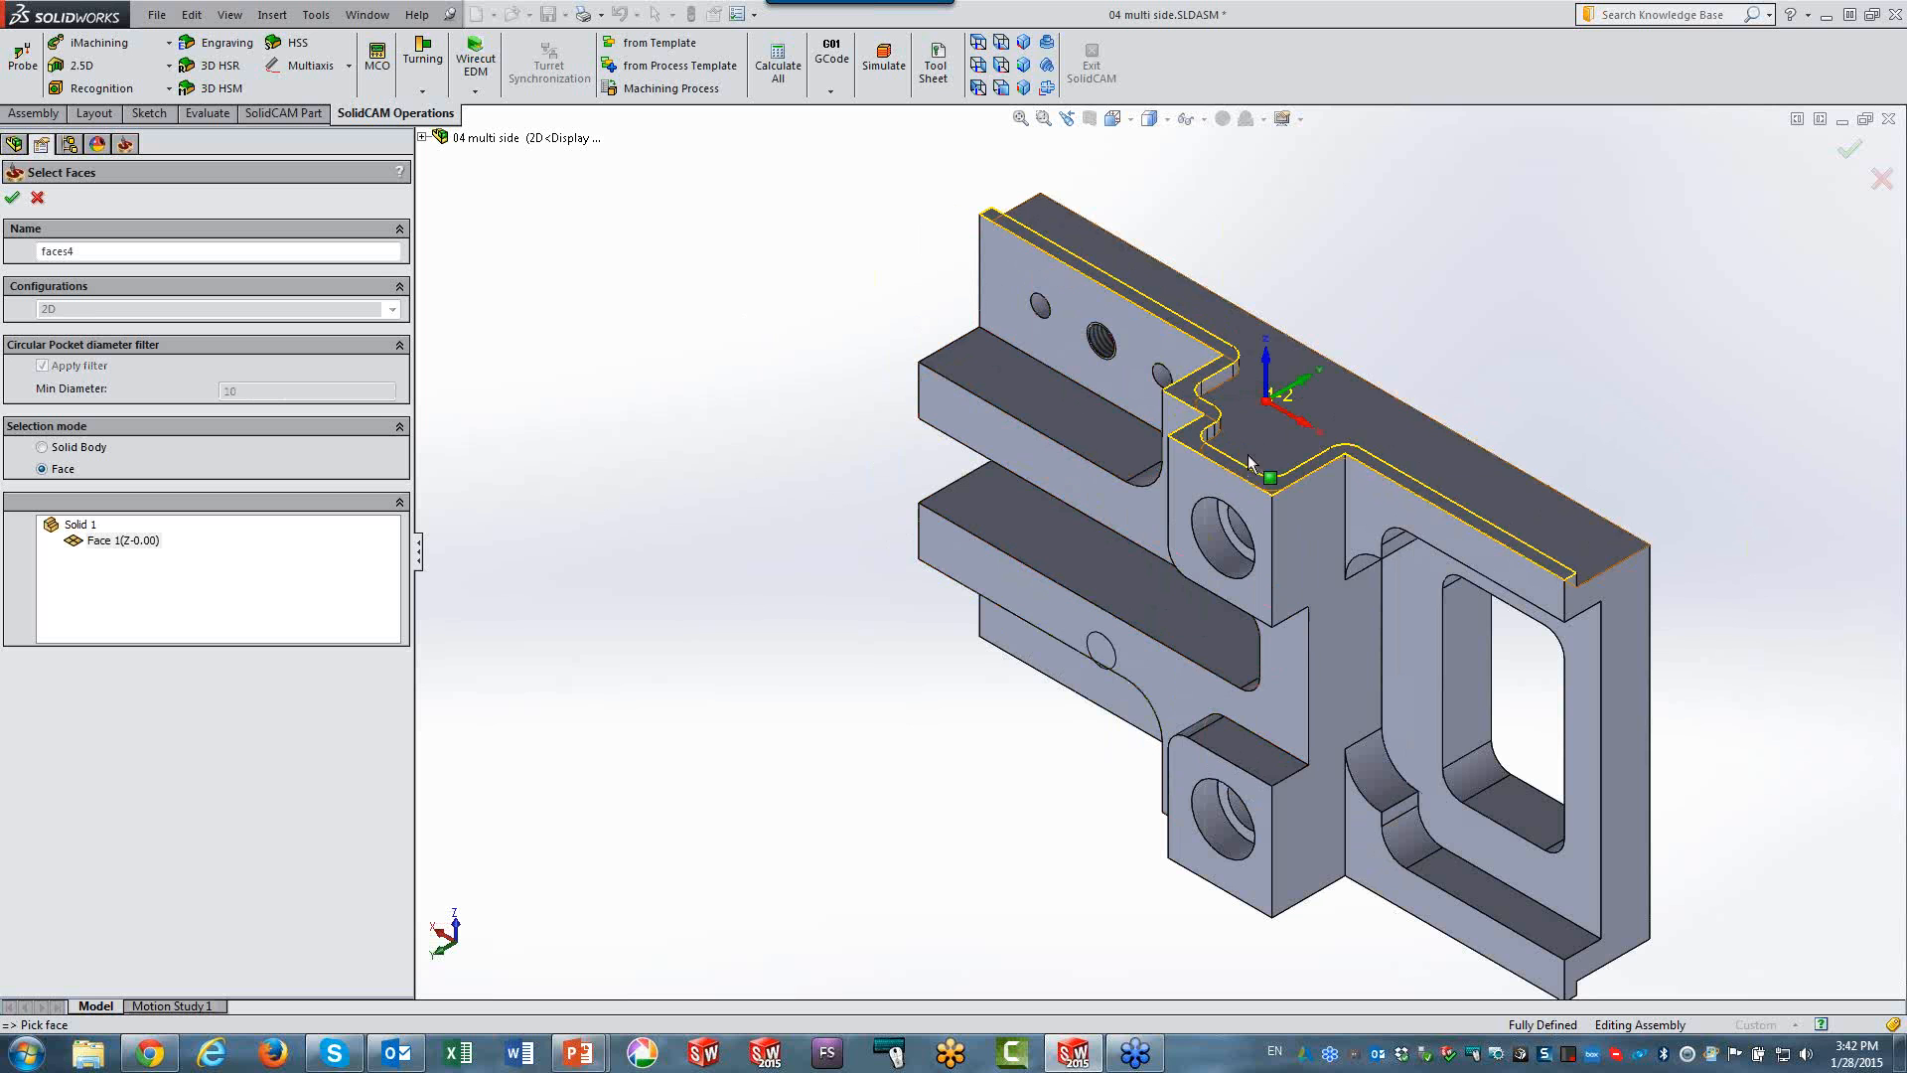
click(1391, 433)
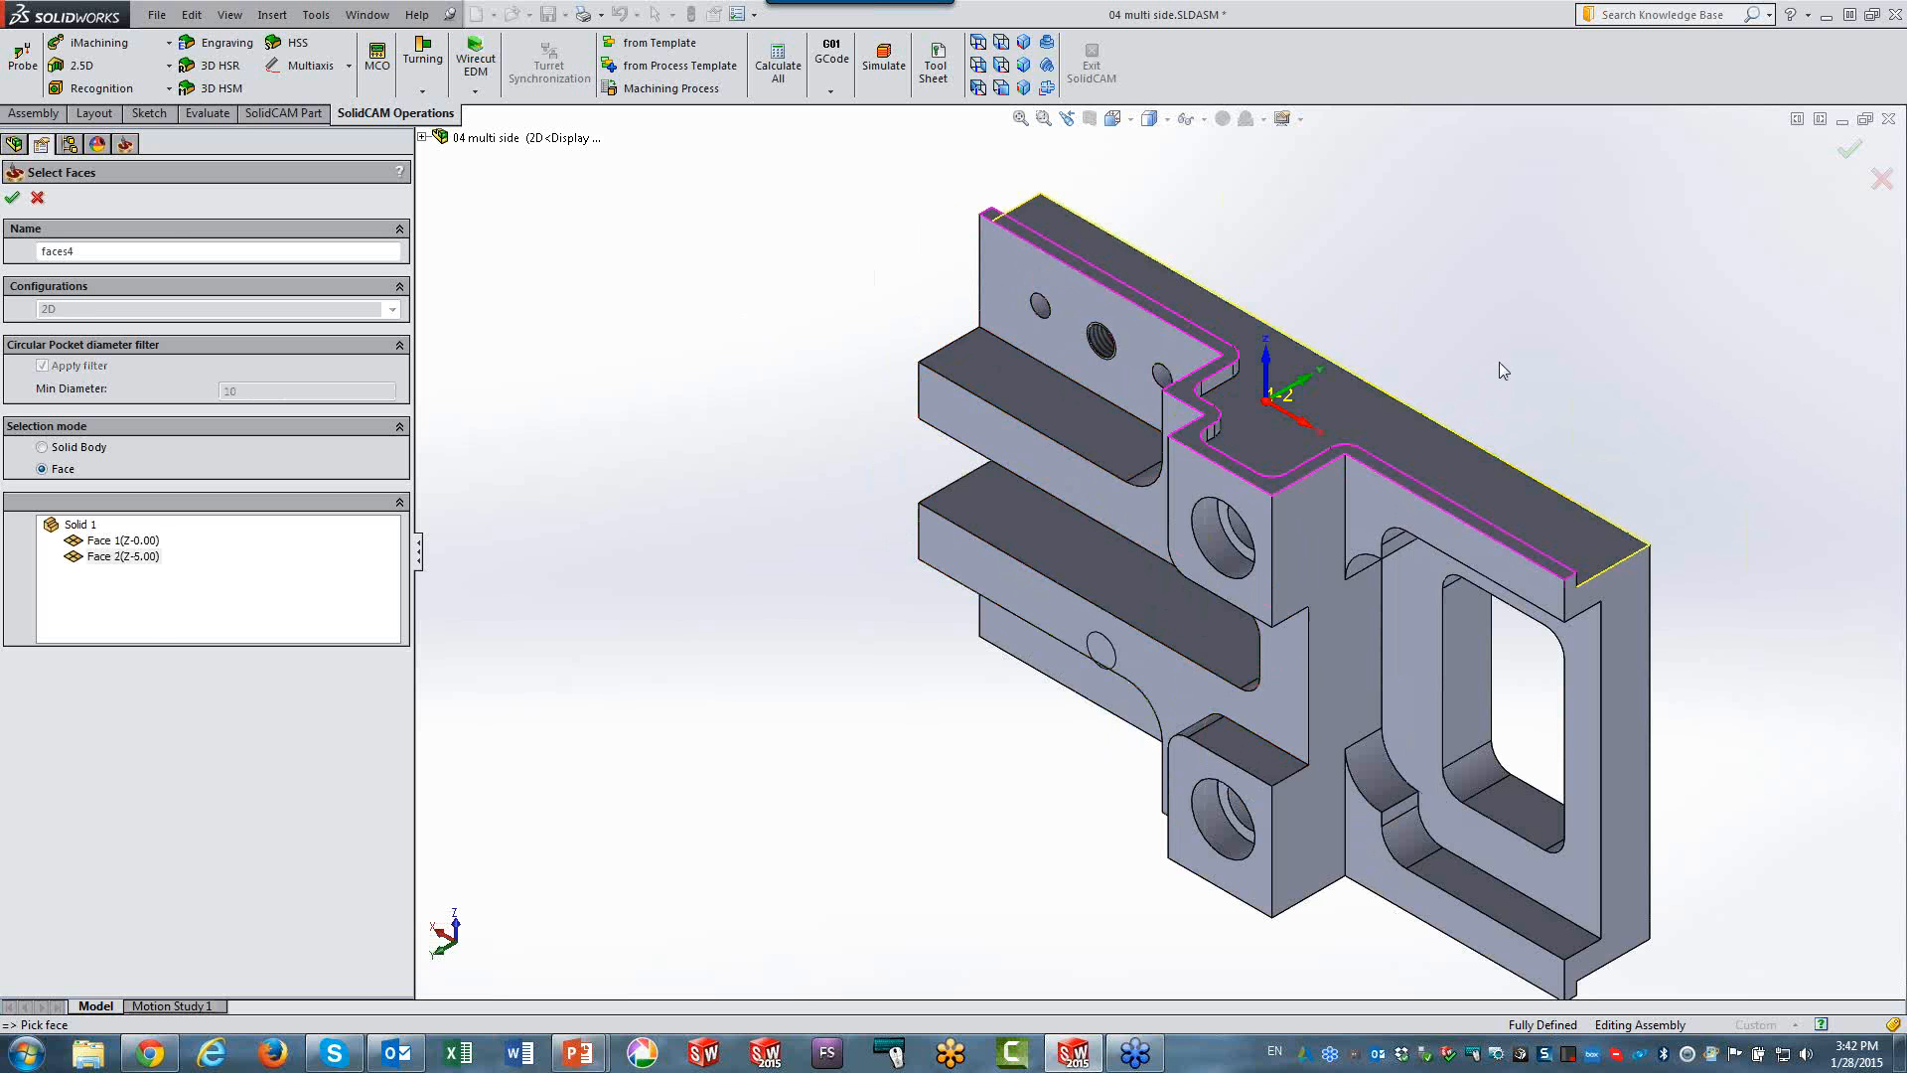
click(13, 198)
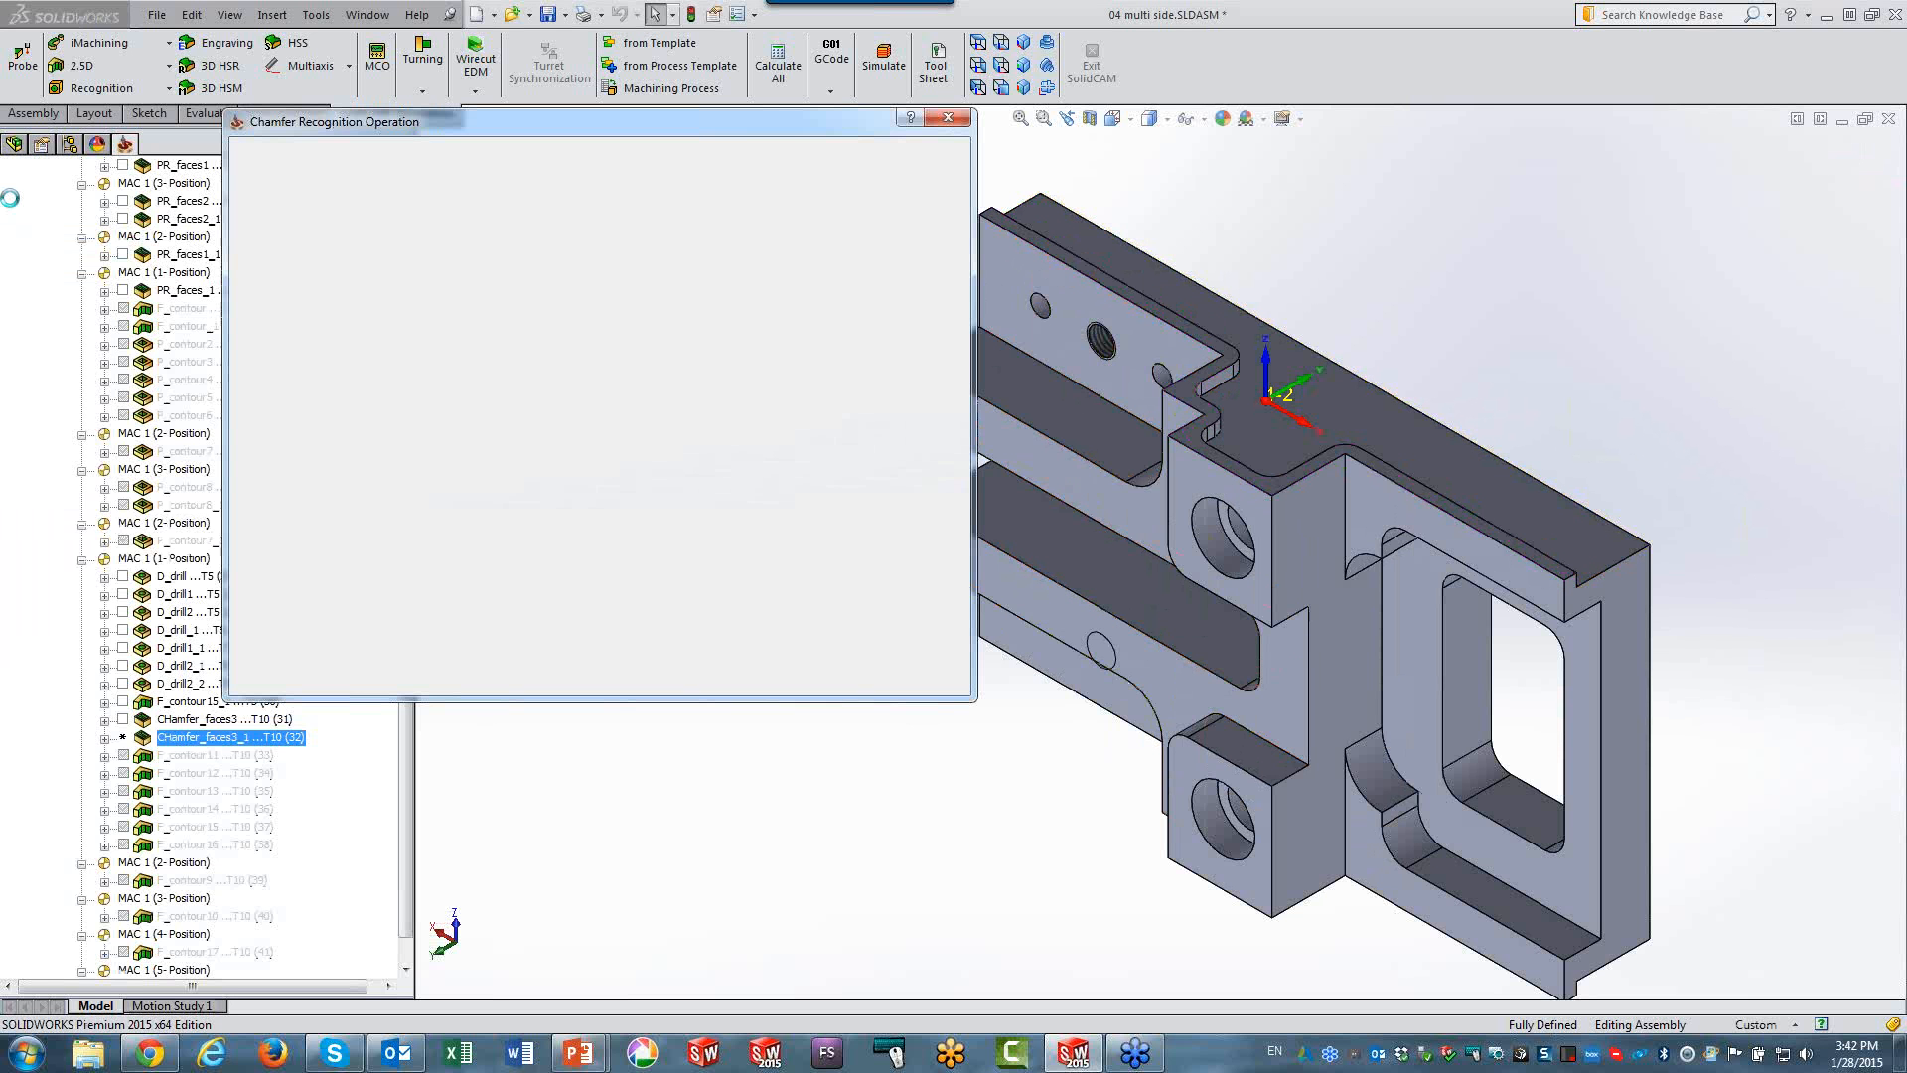
Check the copied operation's tool and levels, then save and calculate it.
click(300, 223)
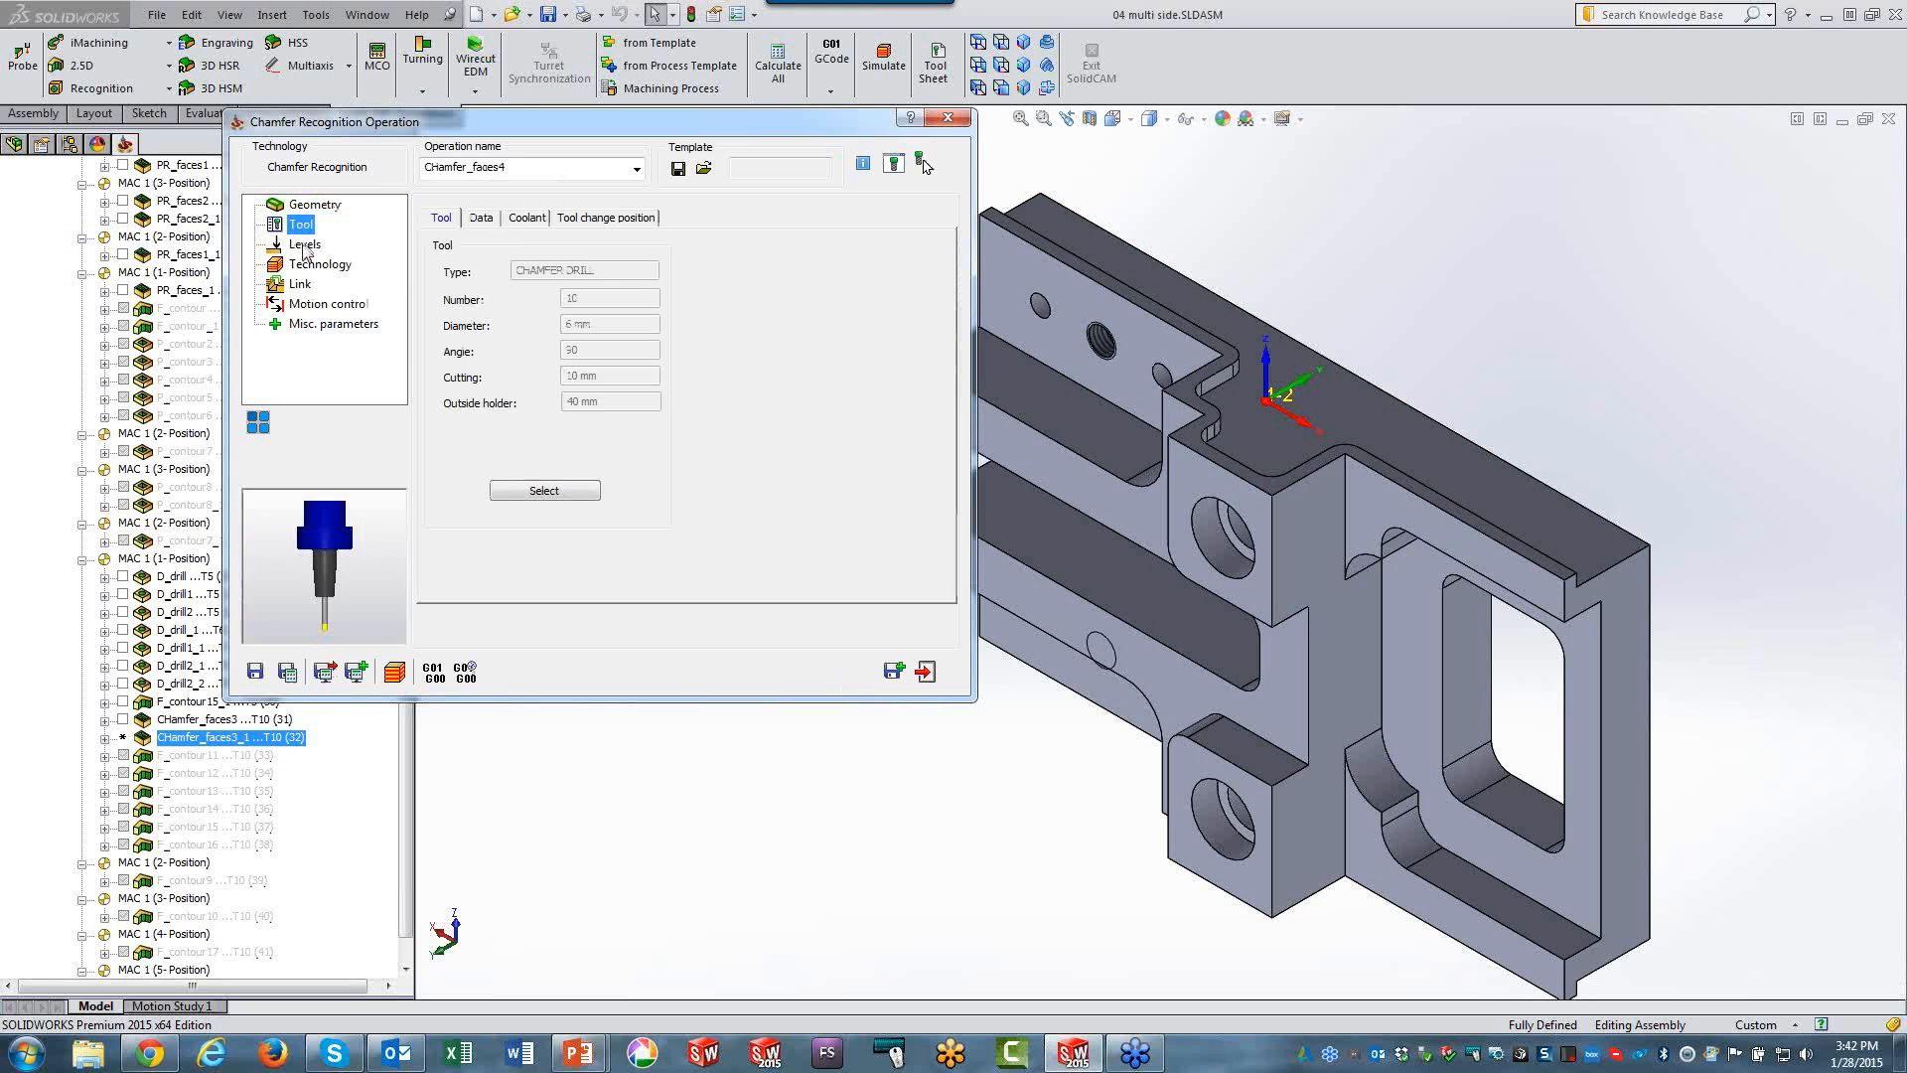
click(304, 244)
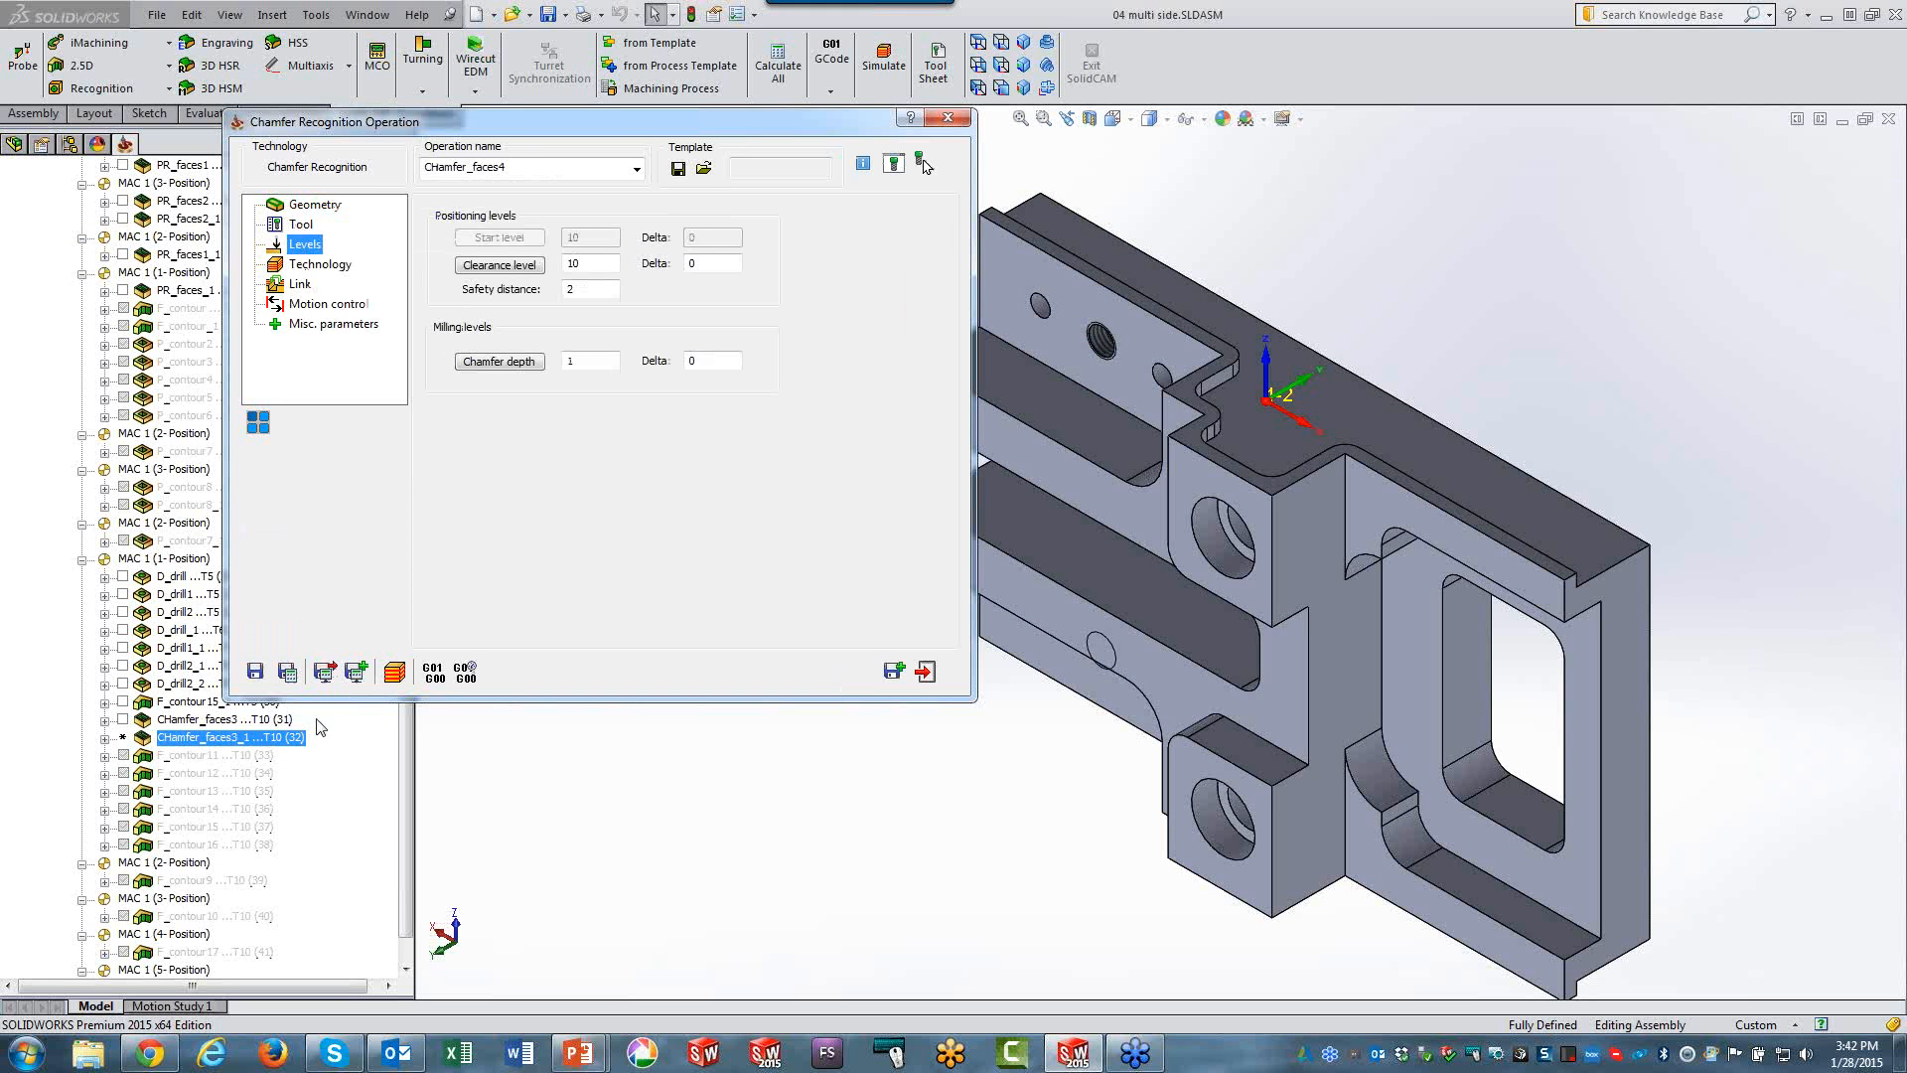
click(287, 672)
Simulate the second-position chamfer in SolidVerify, then exit the simulation and the operation.
click(395, 670)
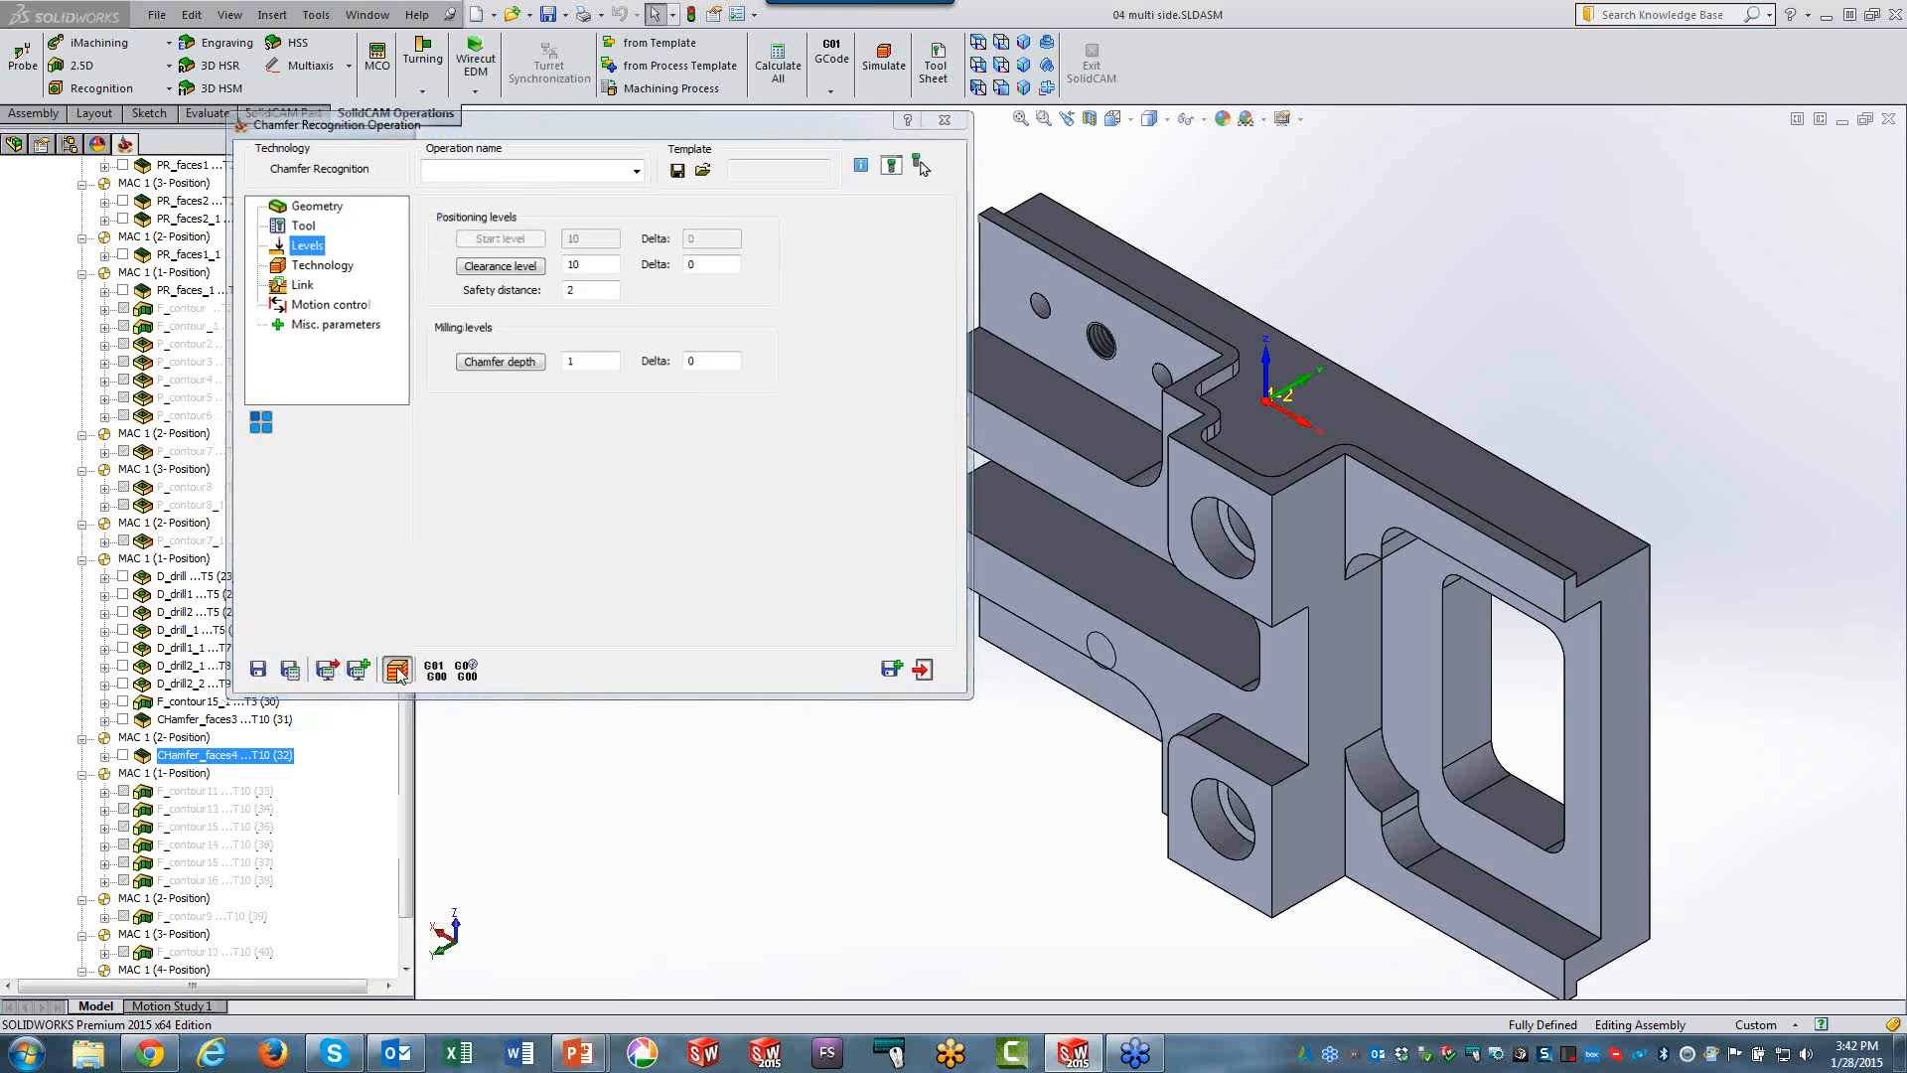
click(435, 321)
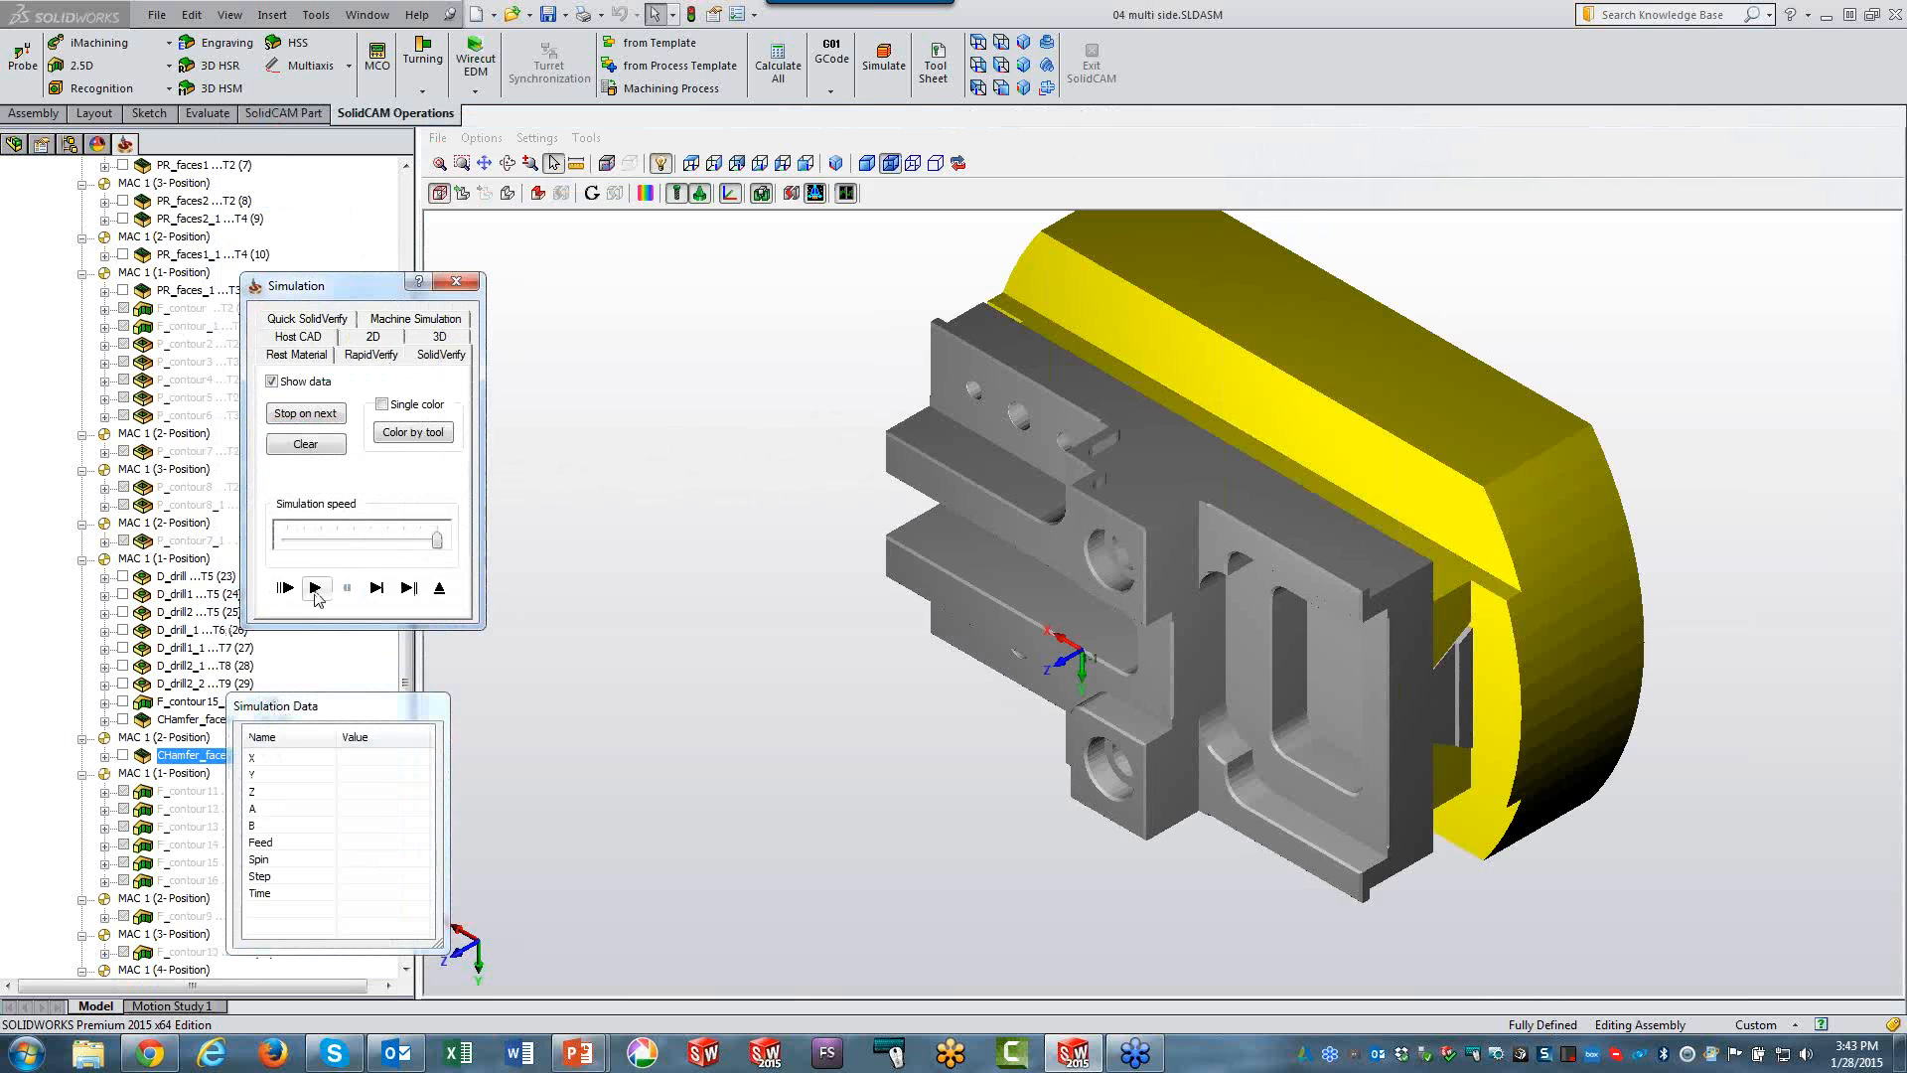
click(314, 587)
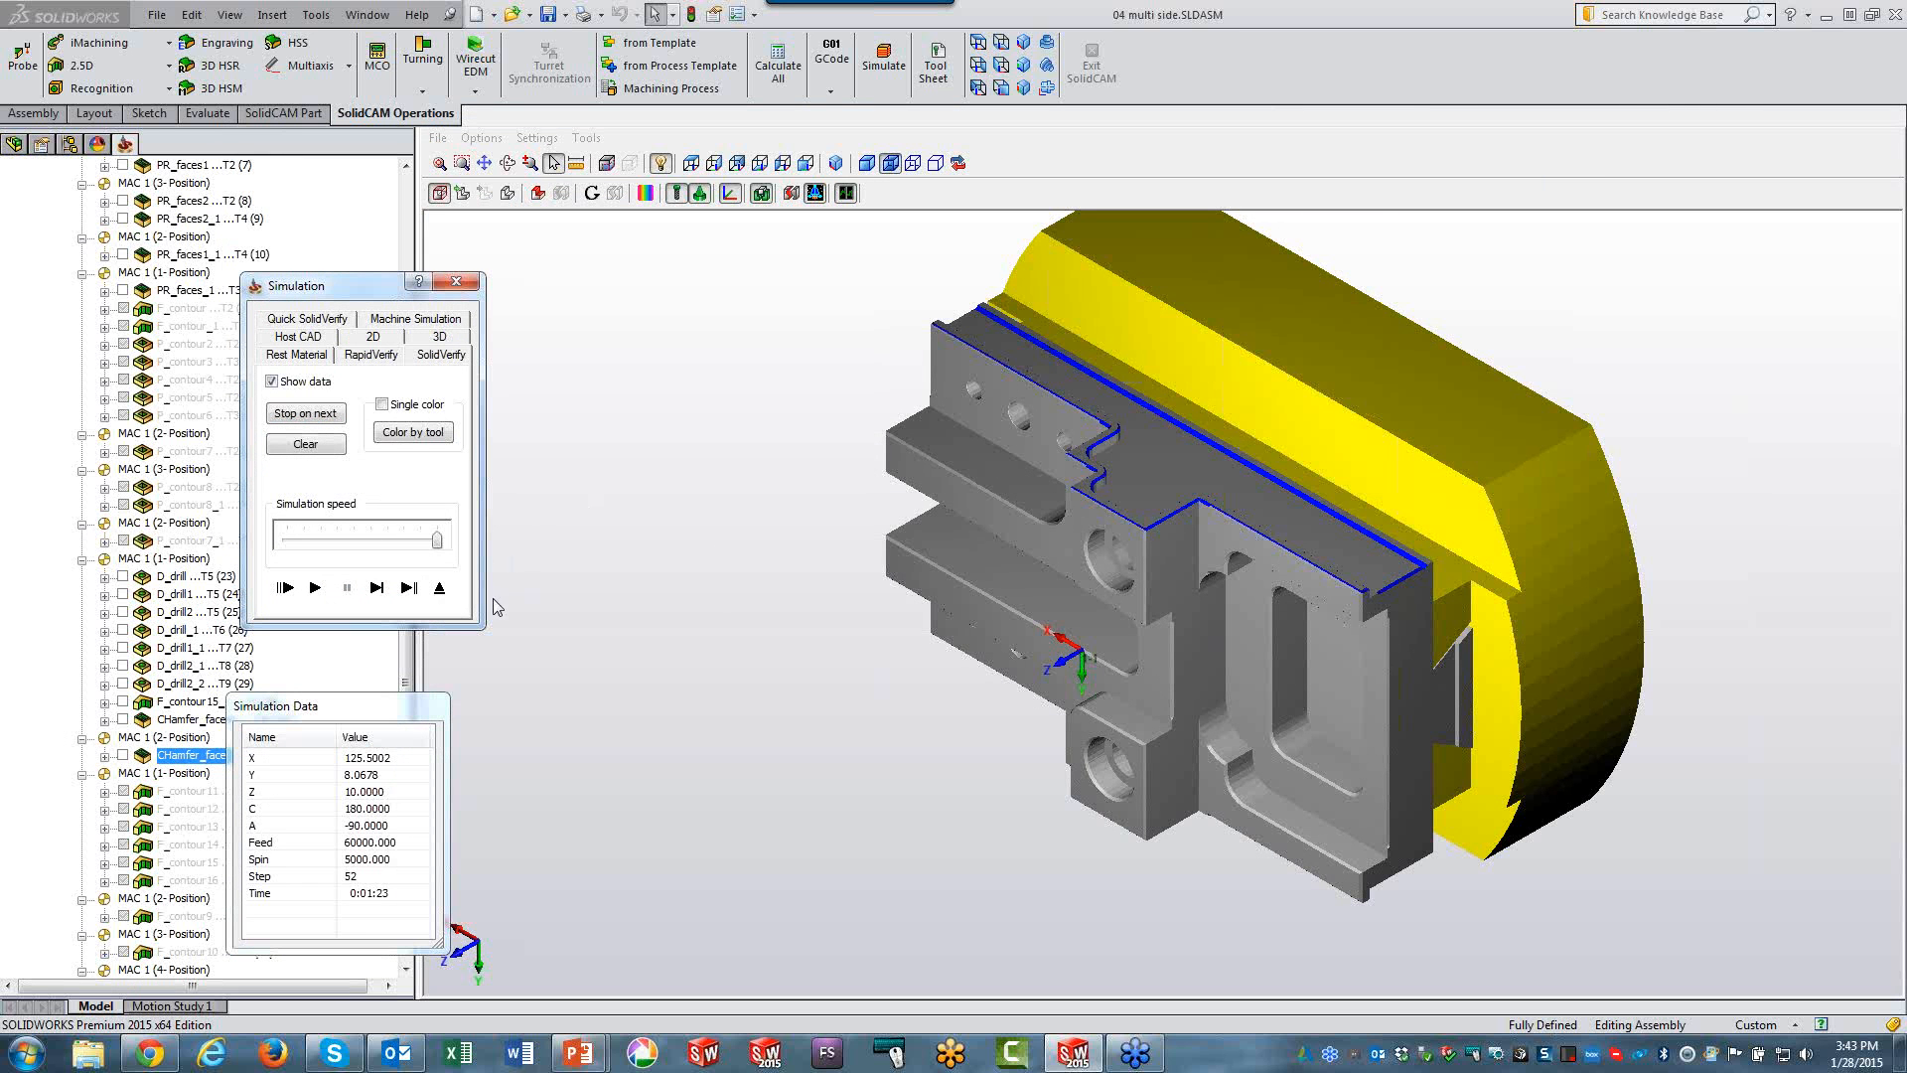
click(439, 587)
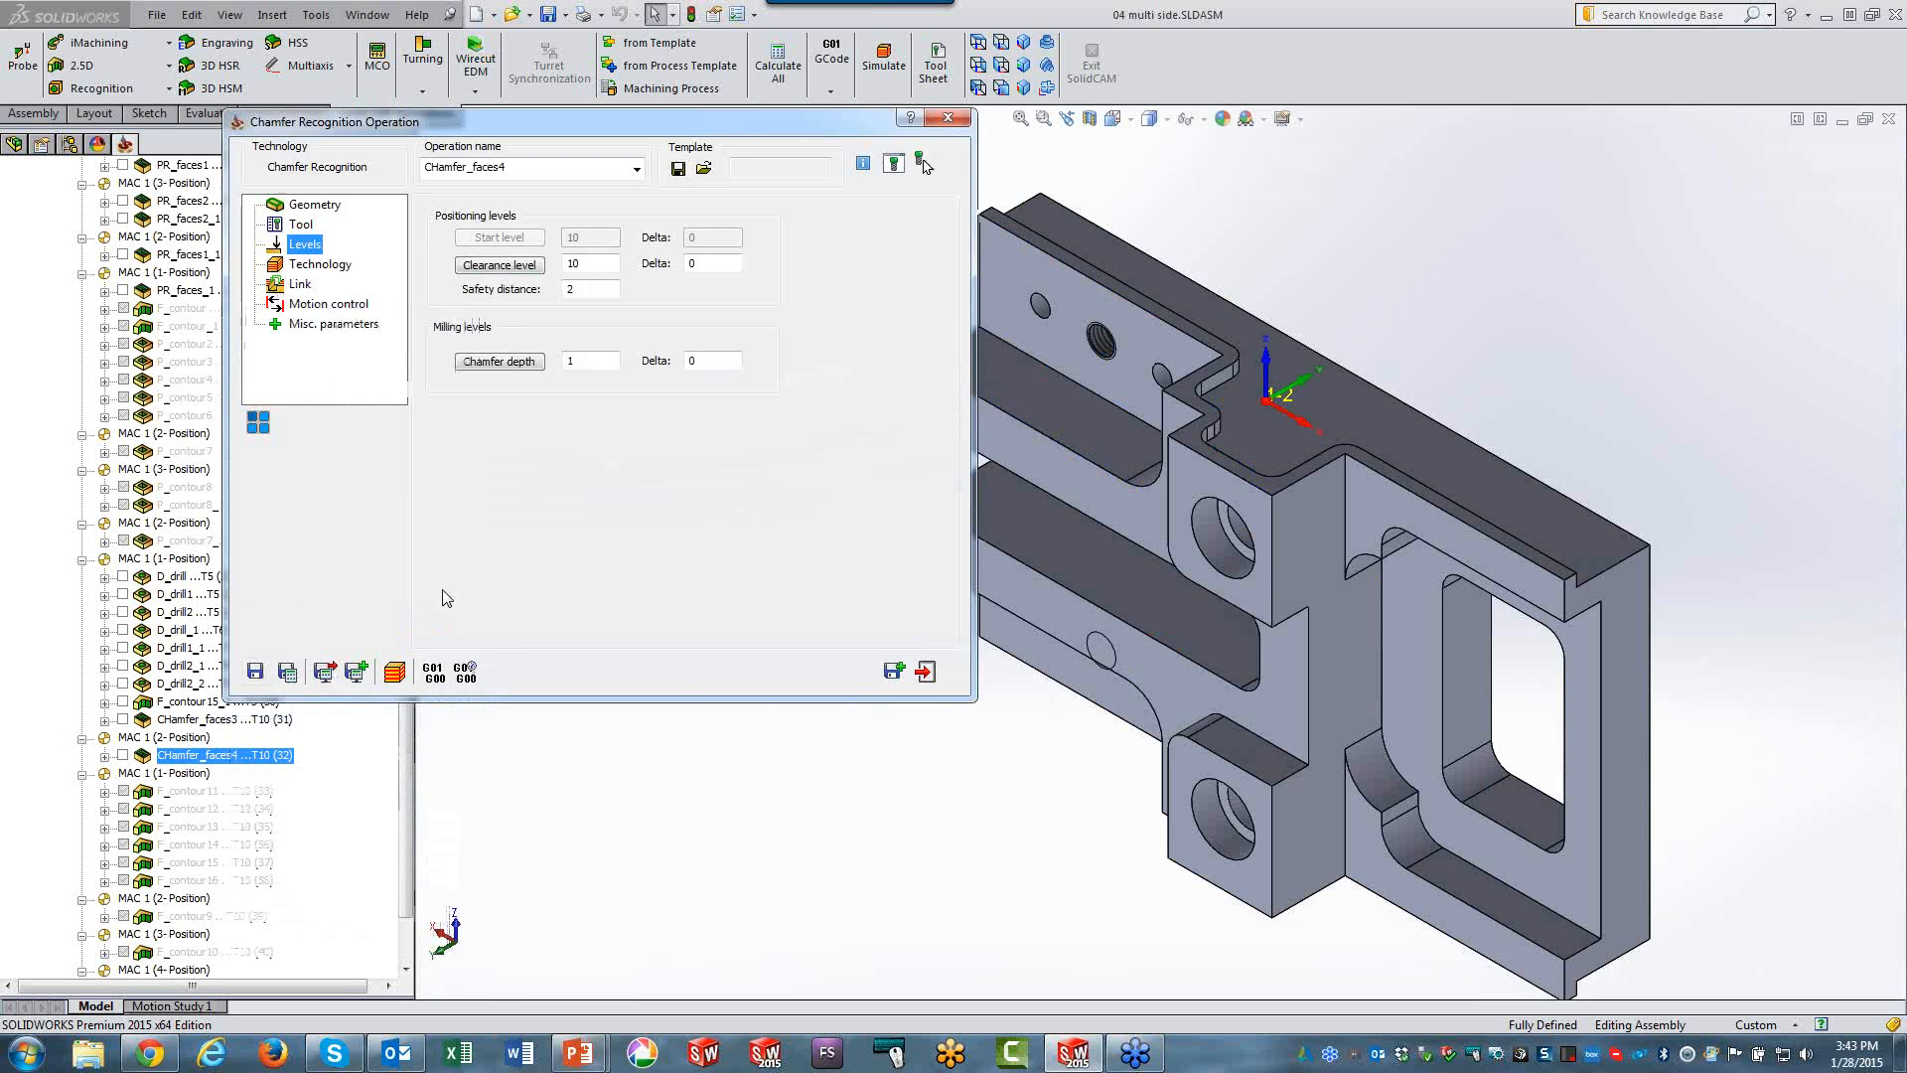
click(925, 672)
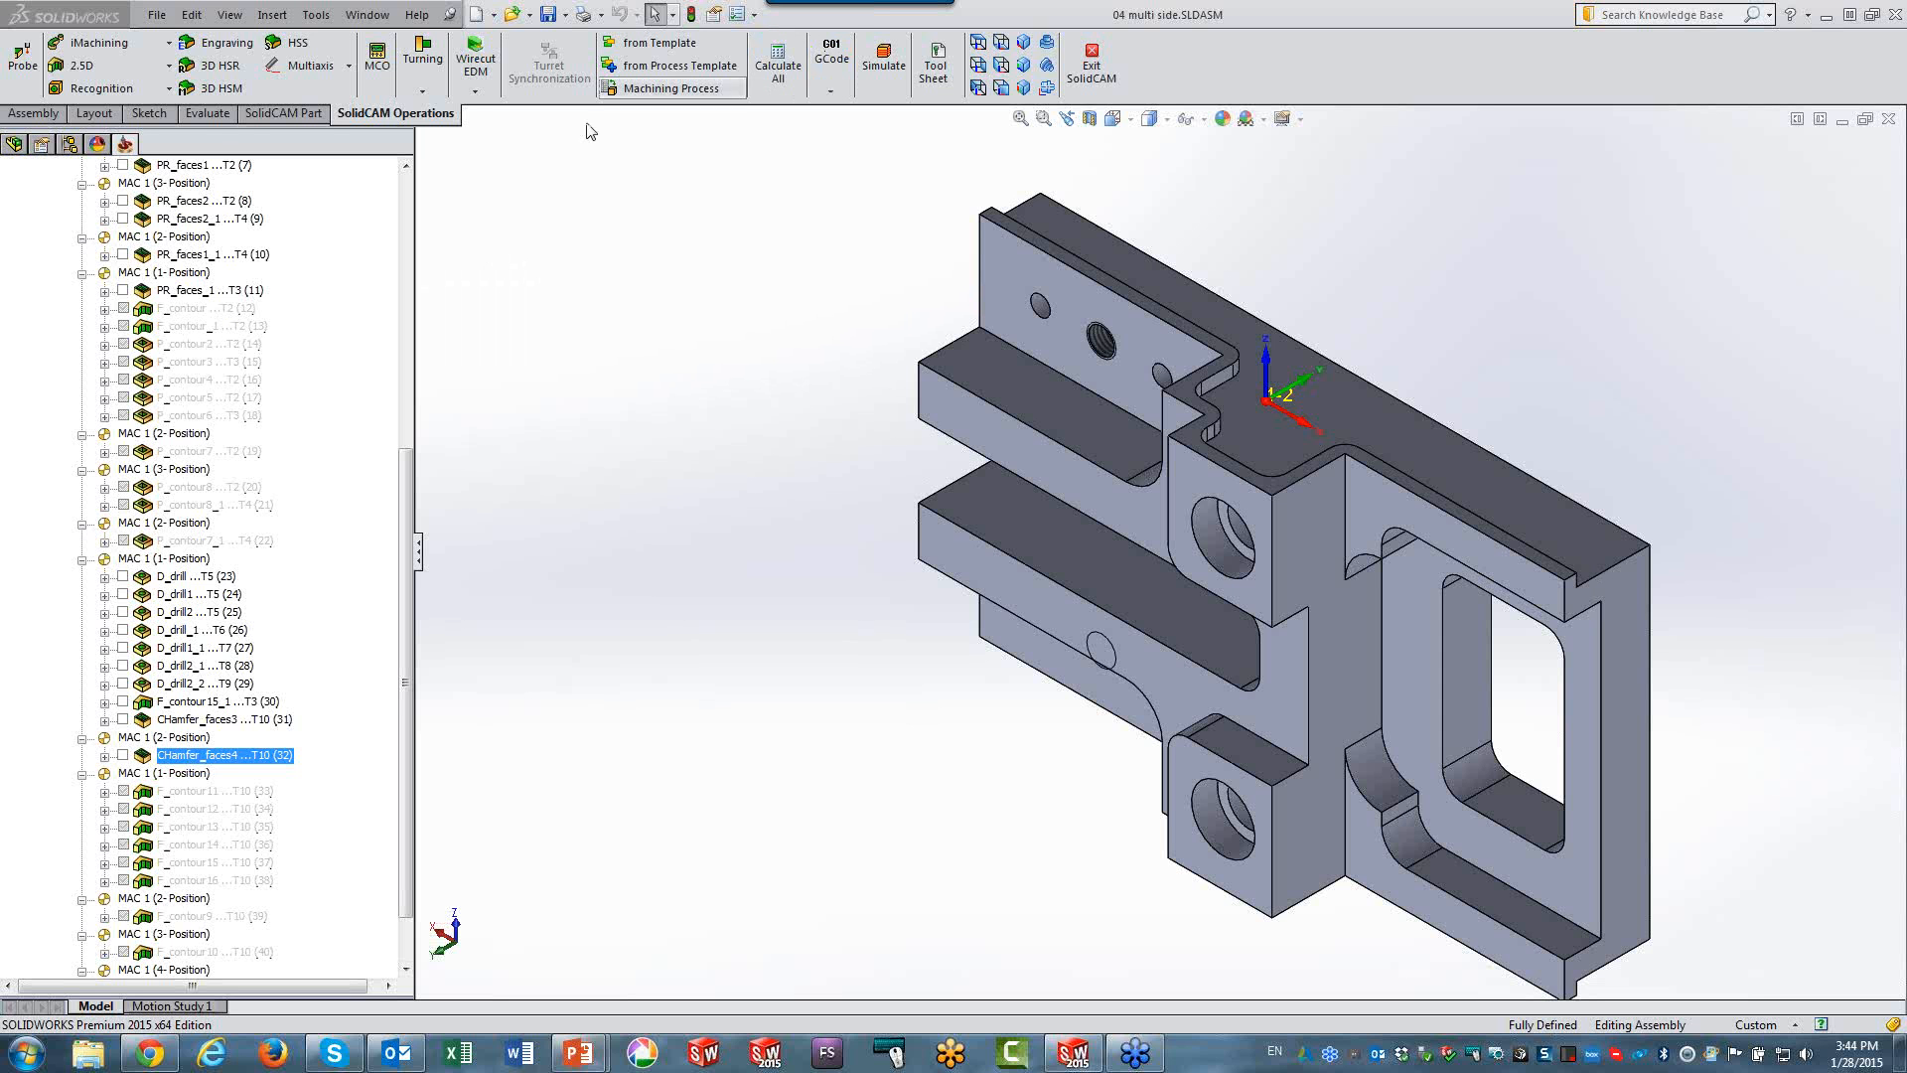
Open the CAM-Part 01b pockets with fillets.prz.
click(270, 113)
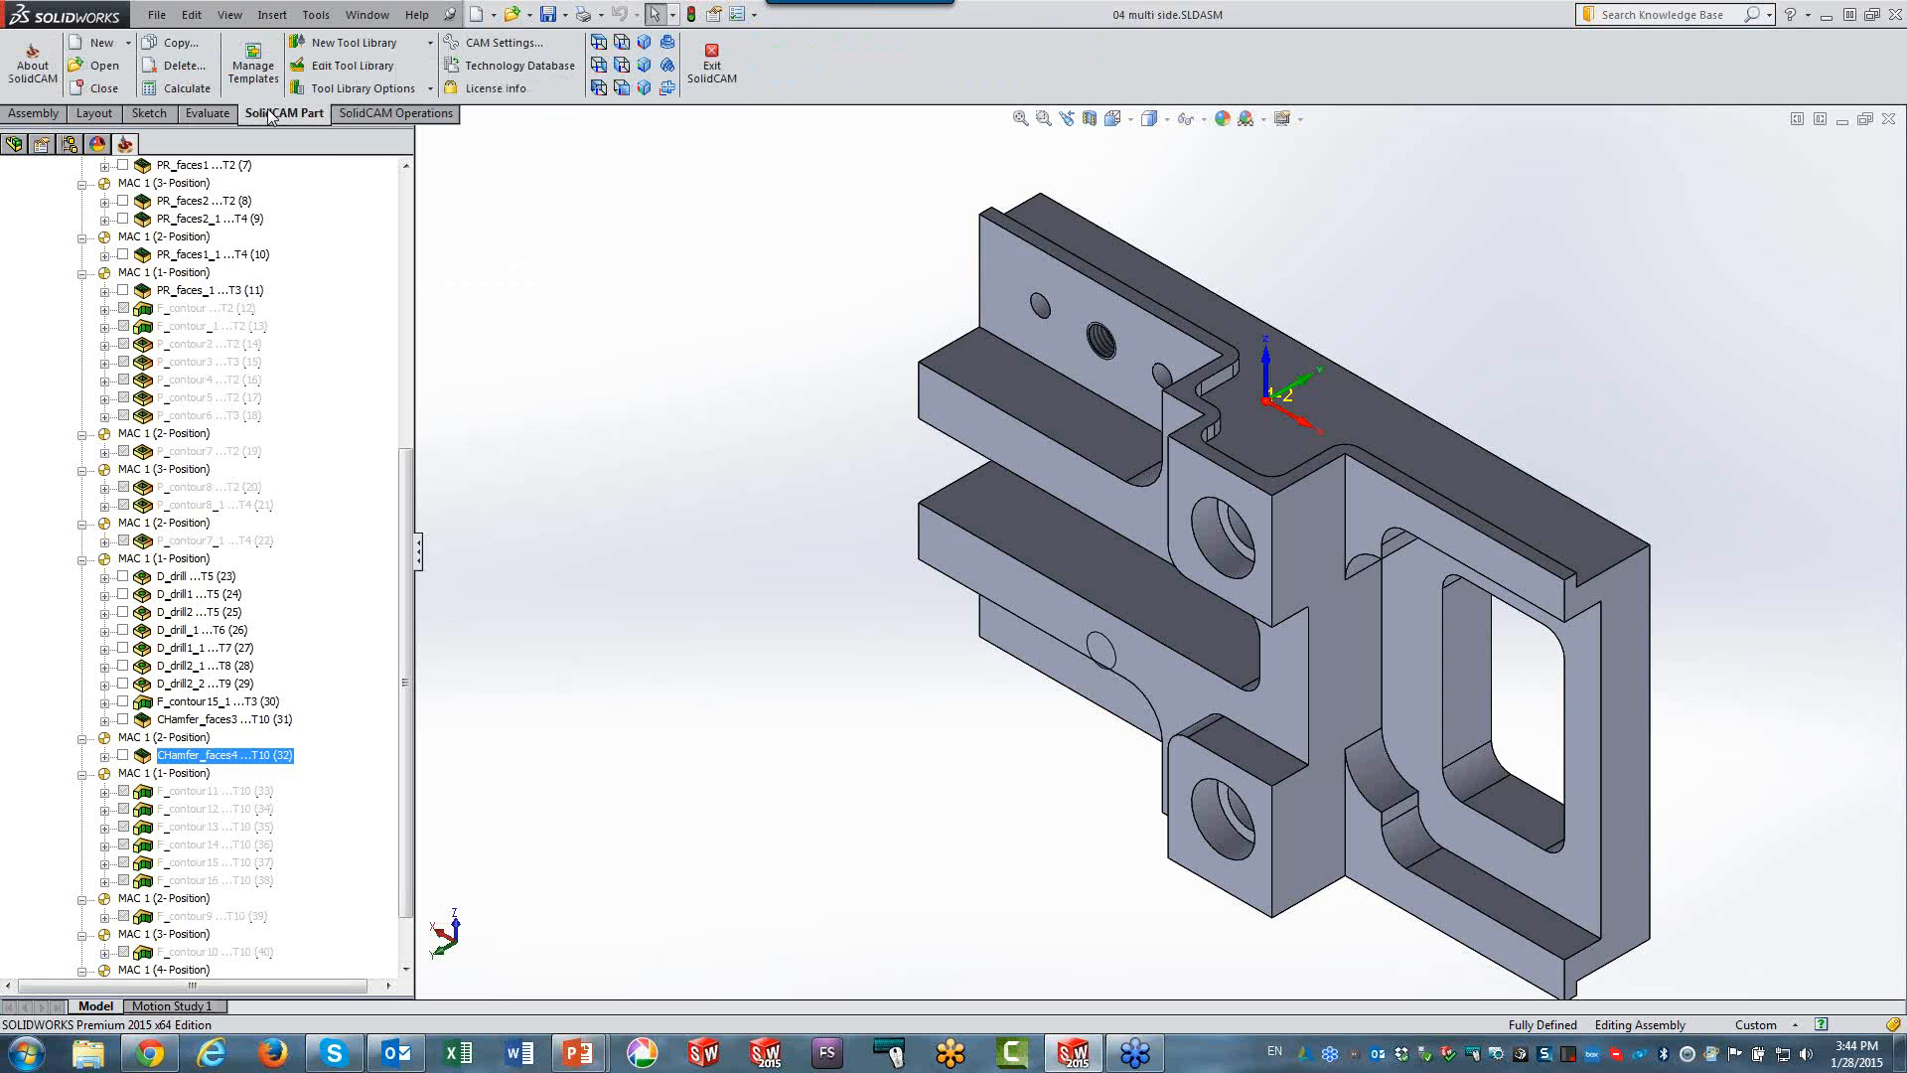
click(104, 65)
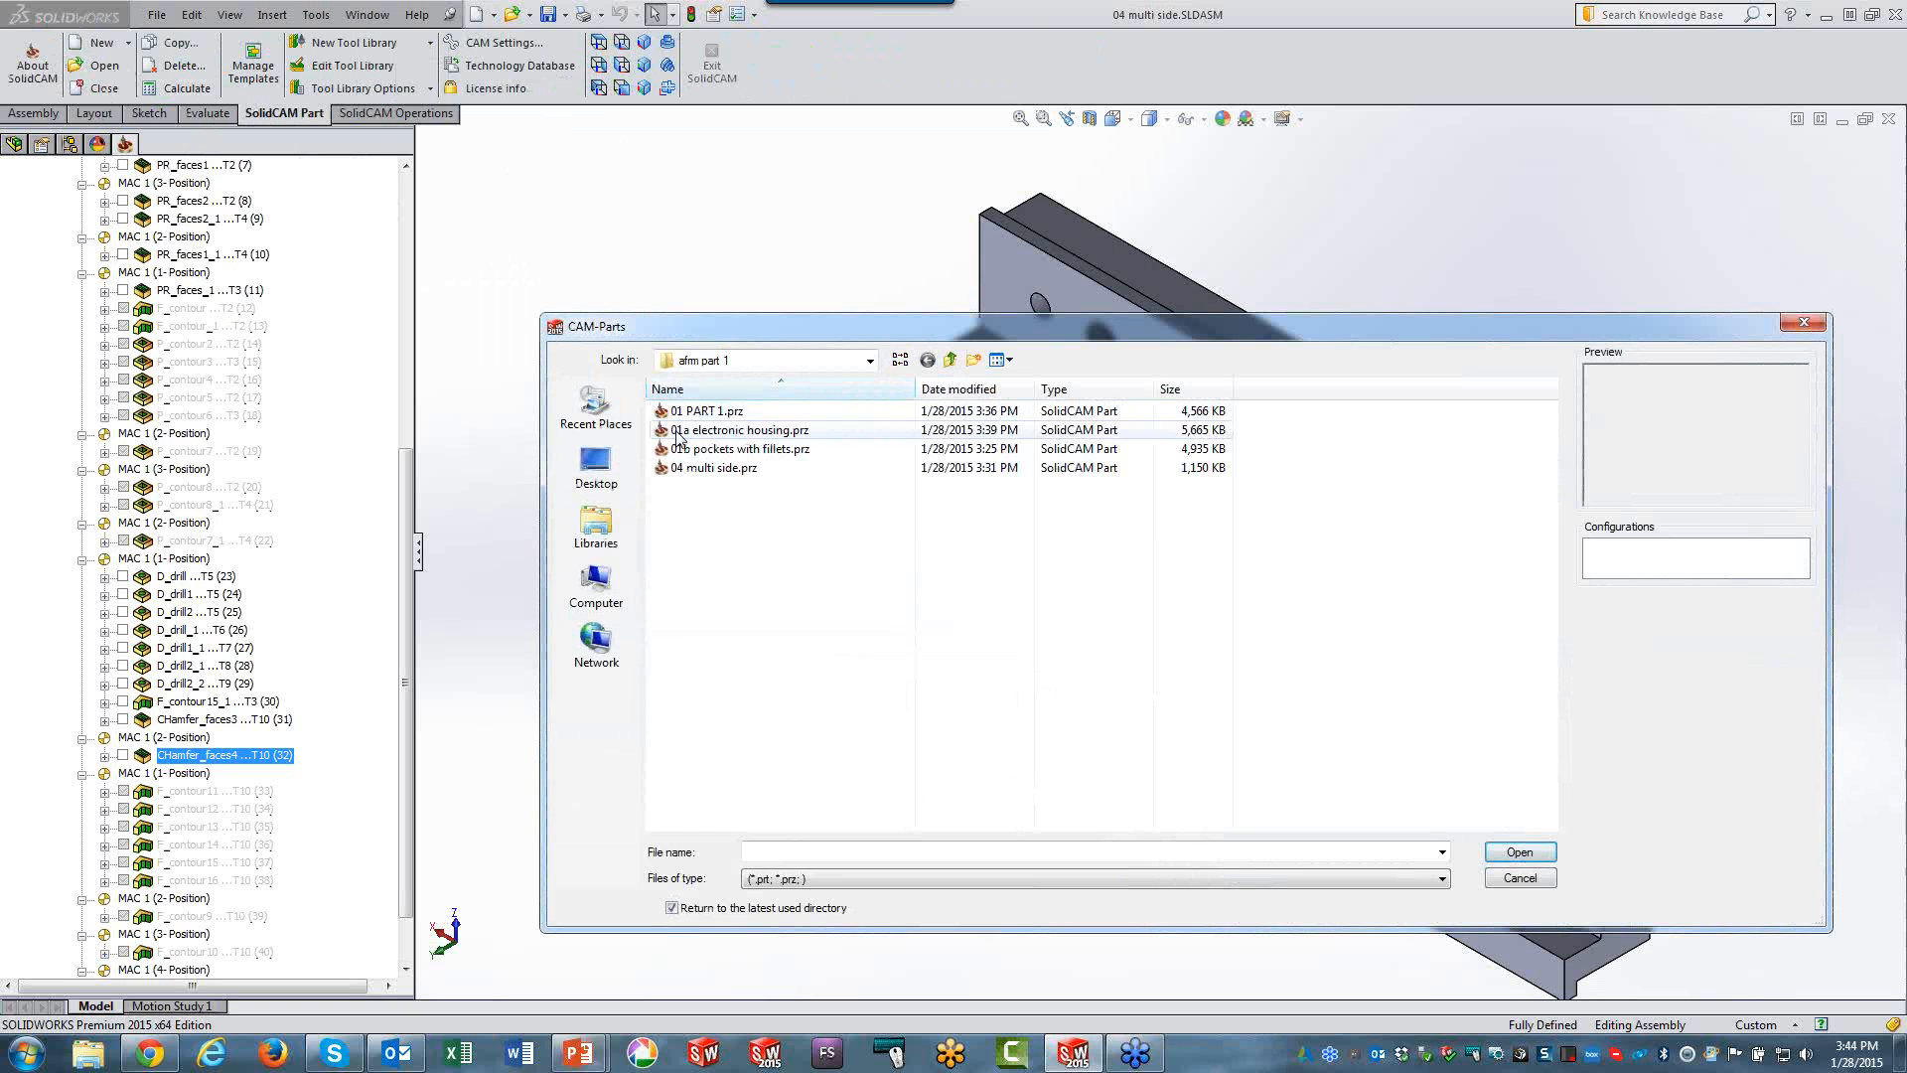
click(735, 449)
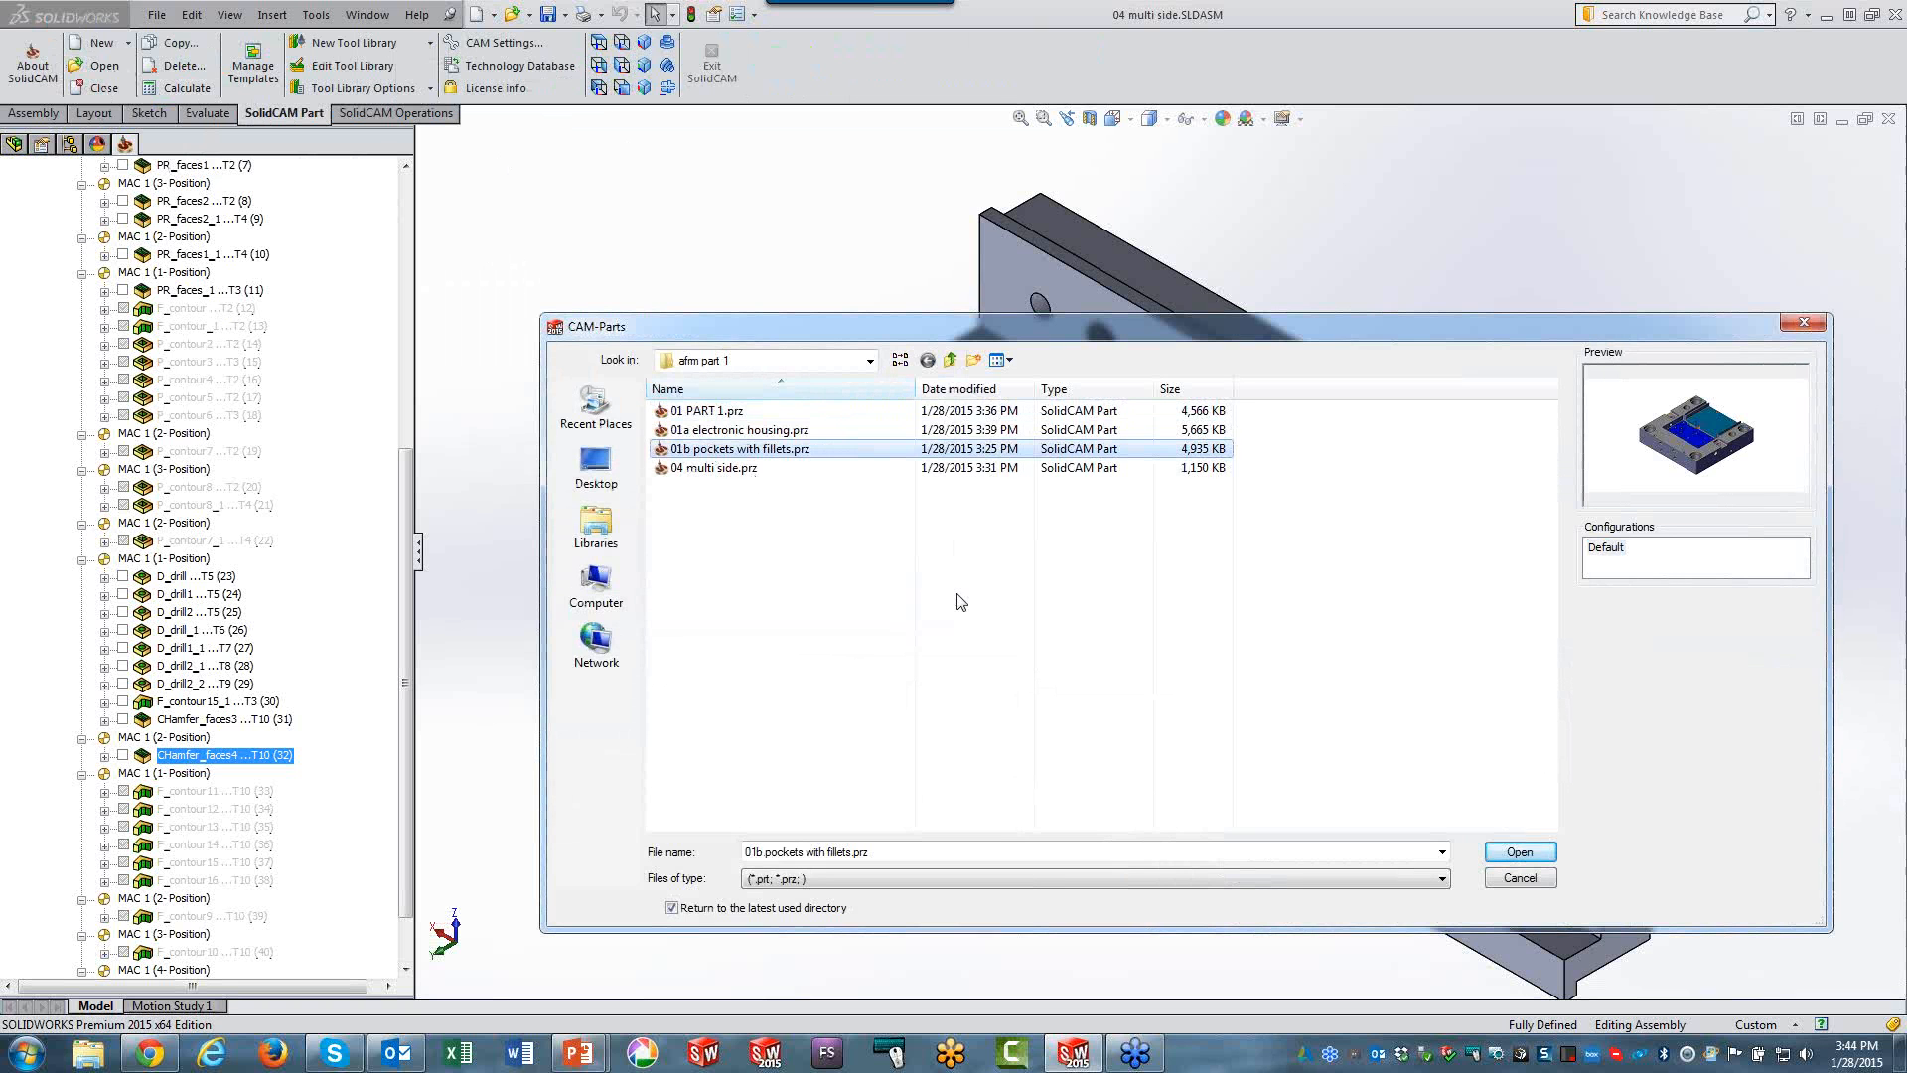
click(1518, 853)
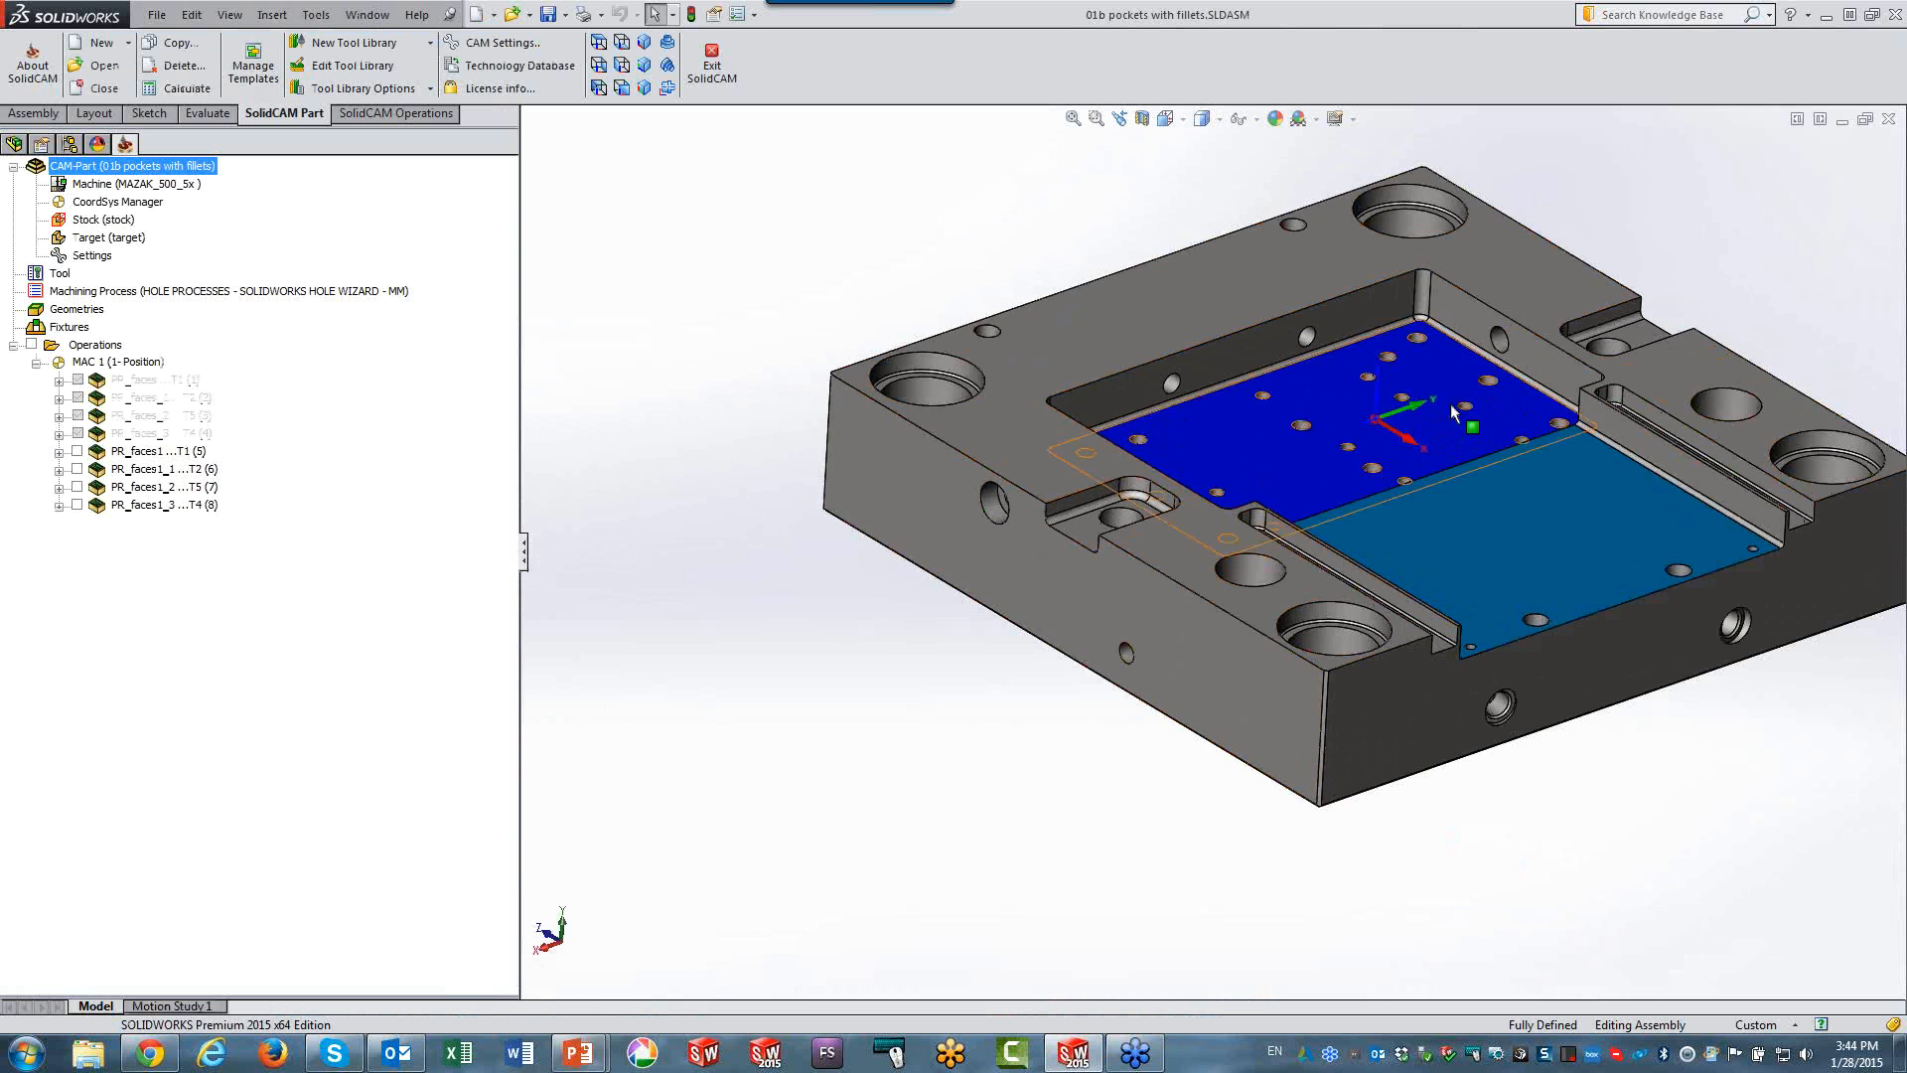
Examine the pocket's floor fillets up close, check the fillet options in PR_faces1_2's geometry modification, and cancel without changes.
scroll(1464, 355, up, 5)
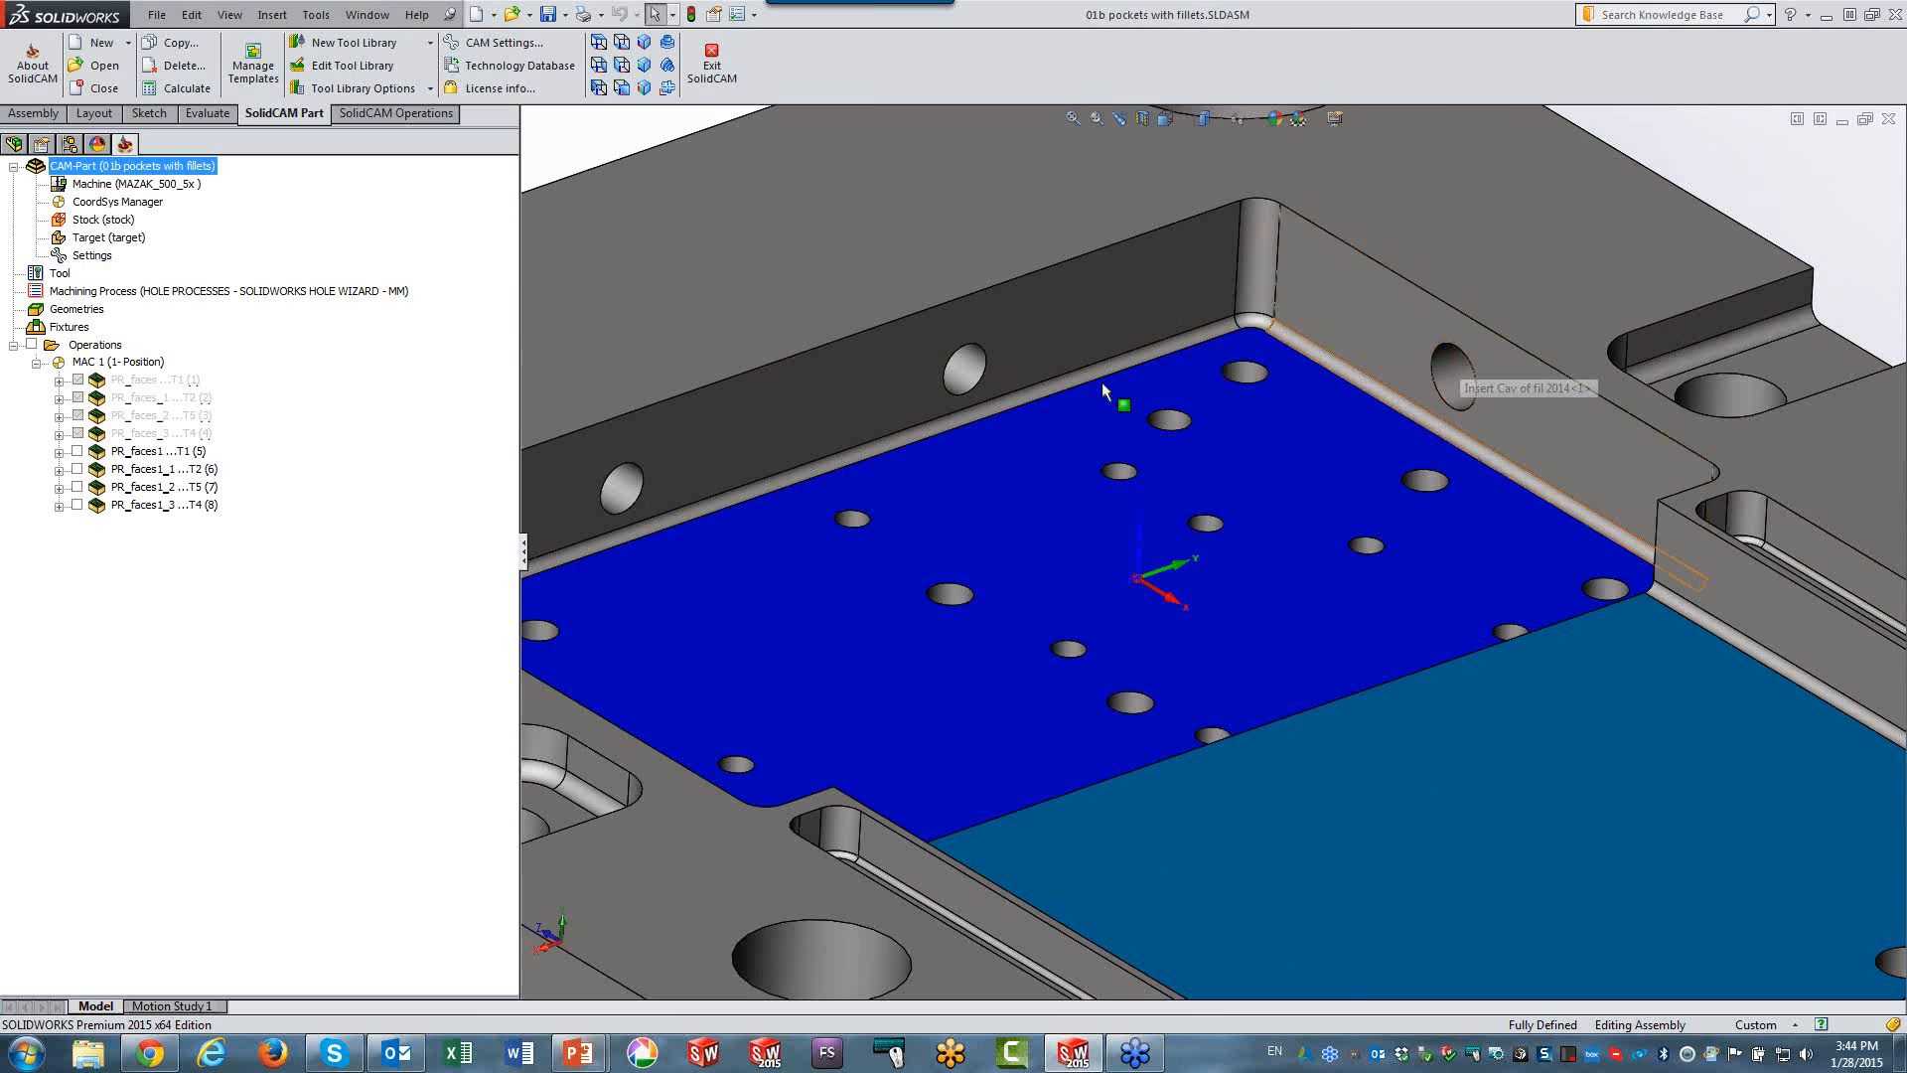
scroll(1133, 397, up, 3)
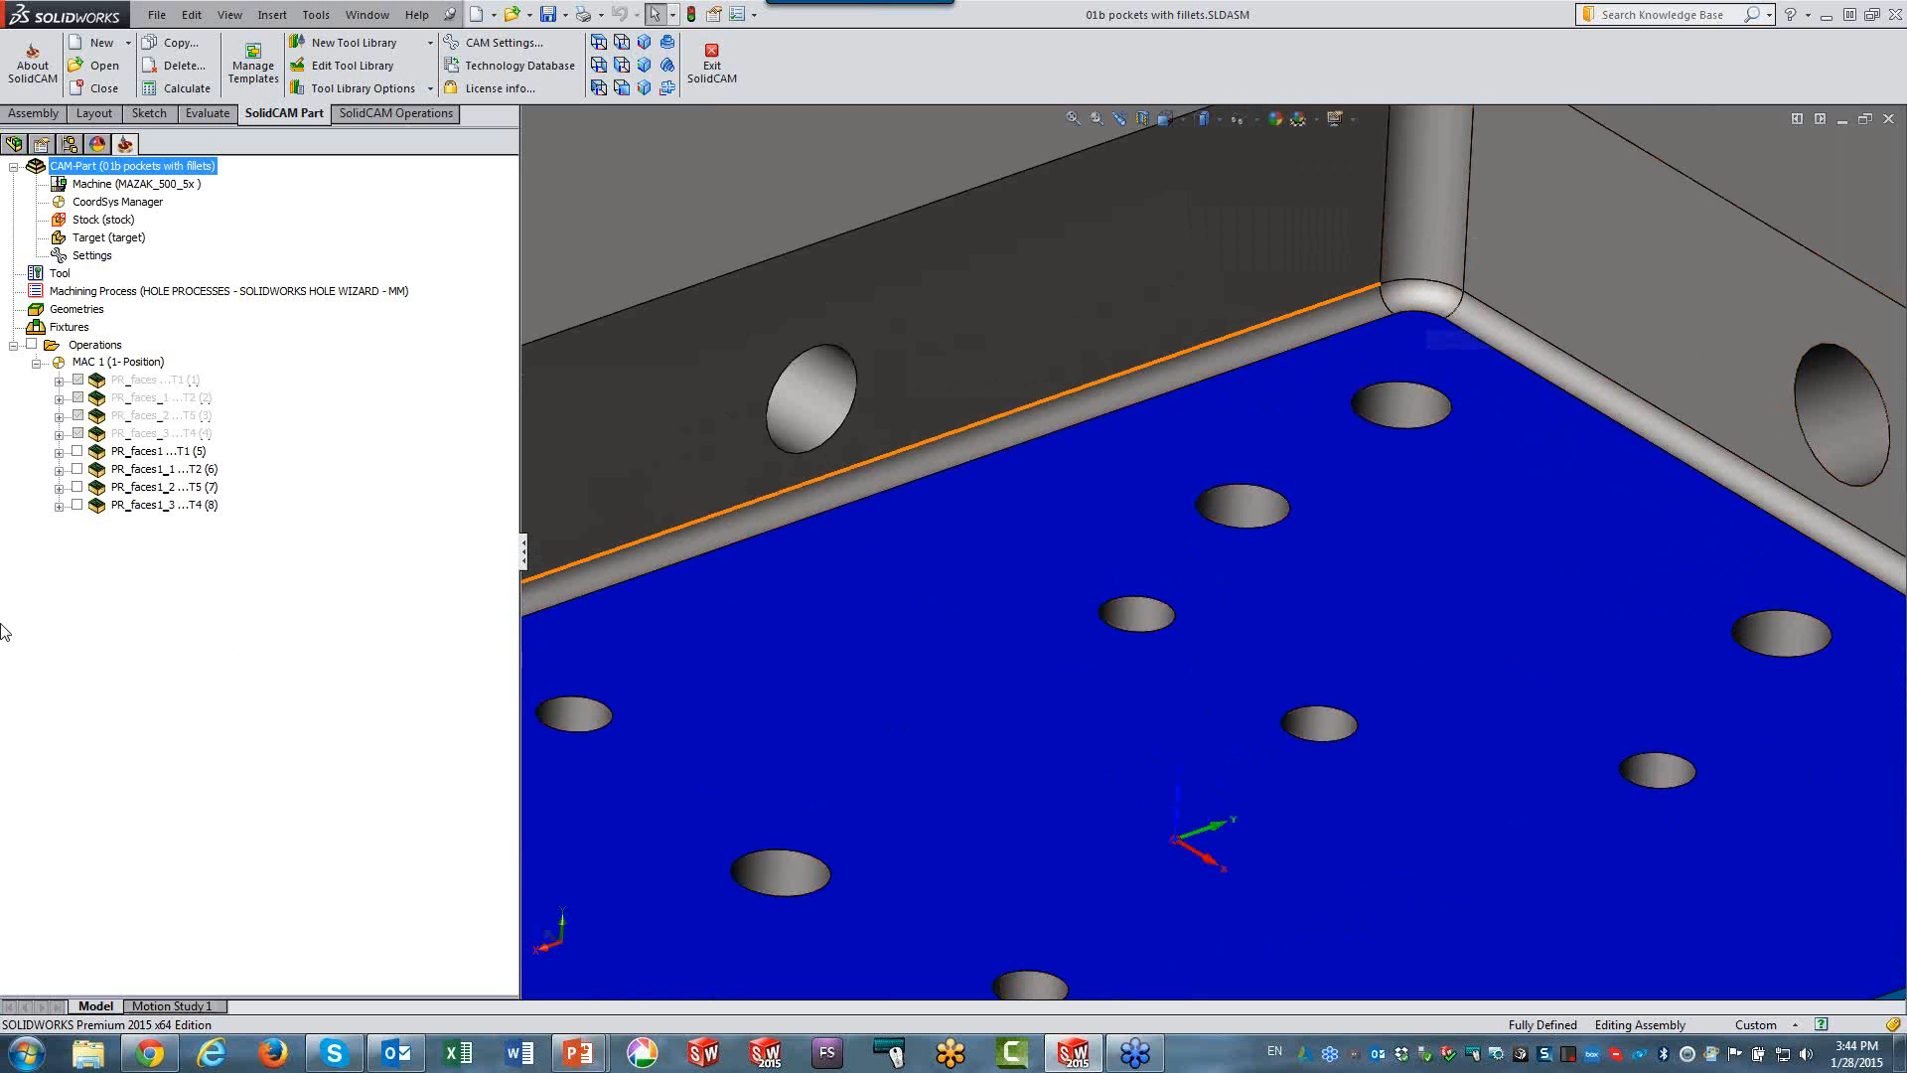
double_click(129, 488)
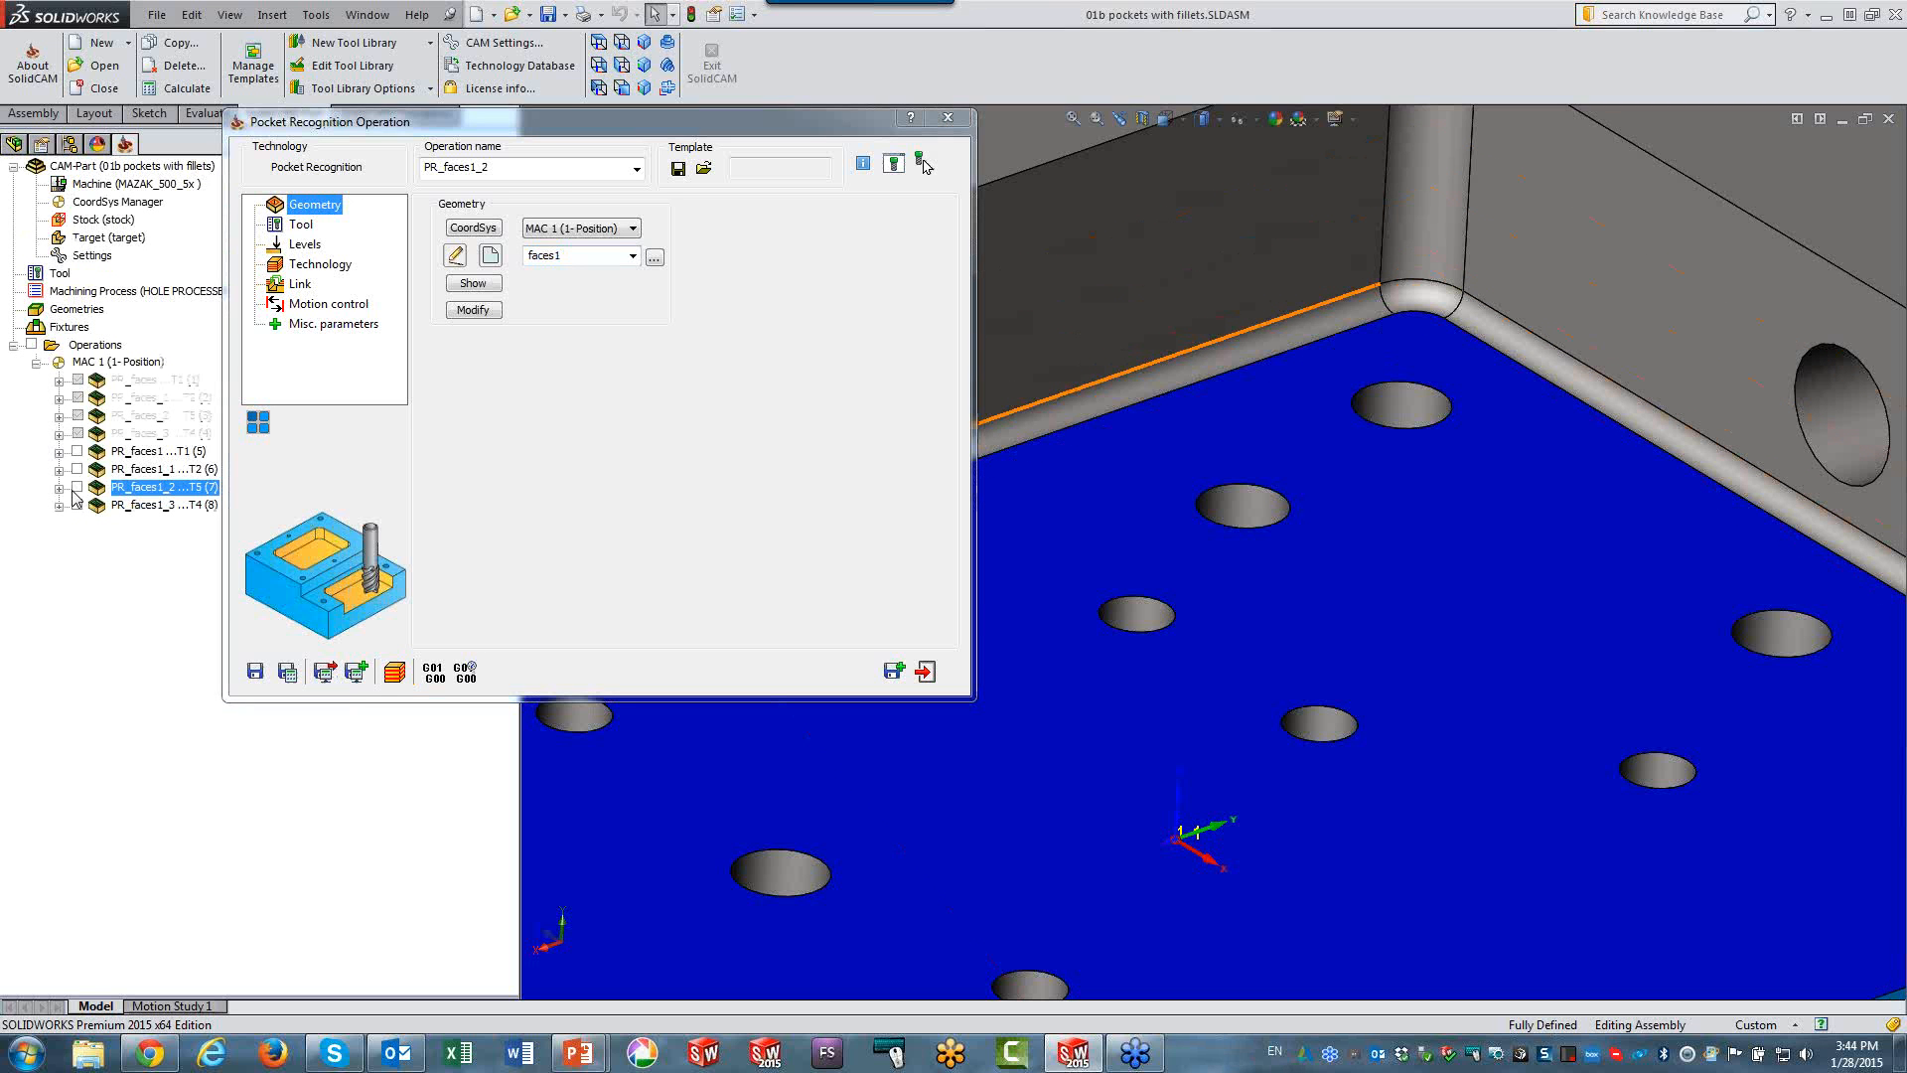
click(484, 313)
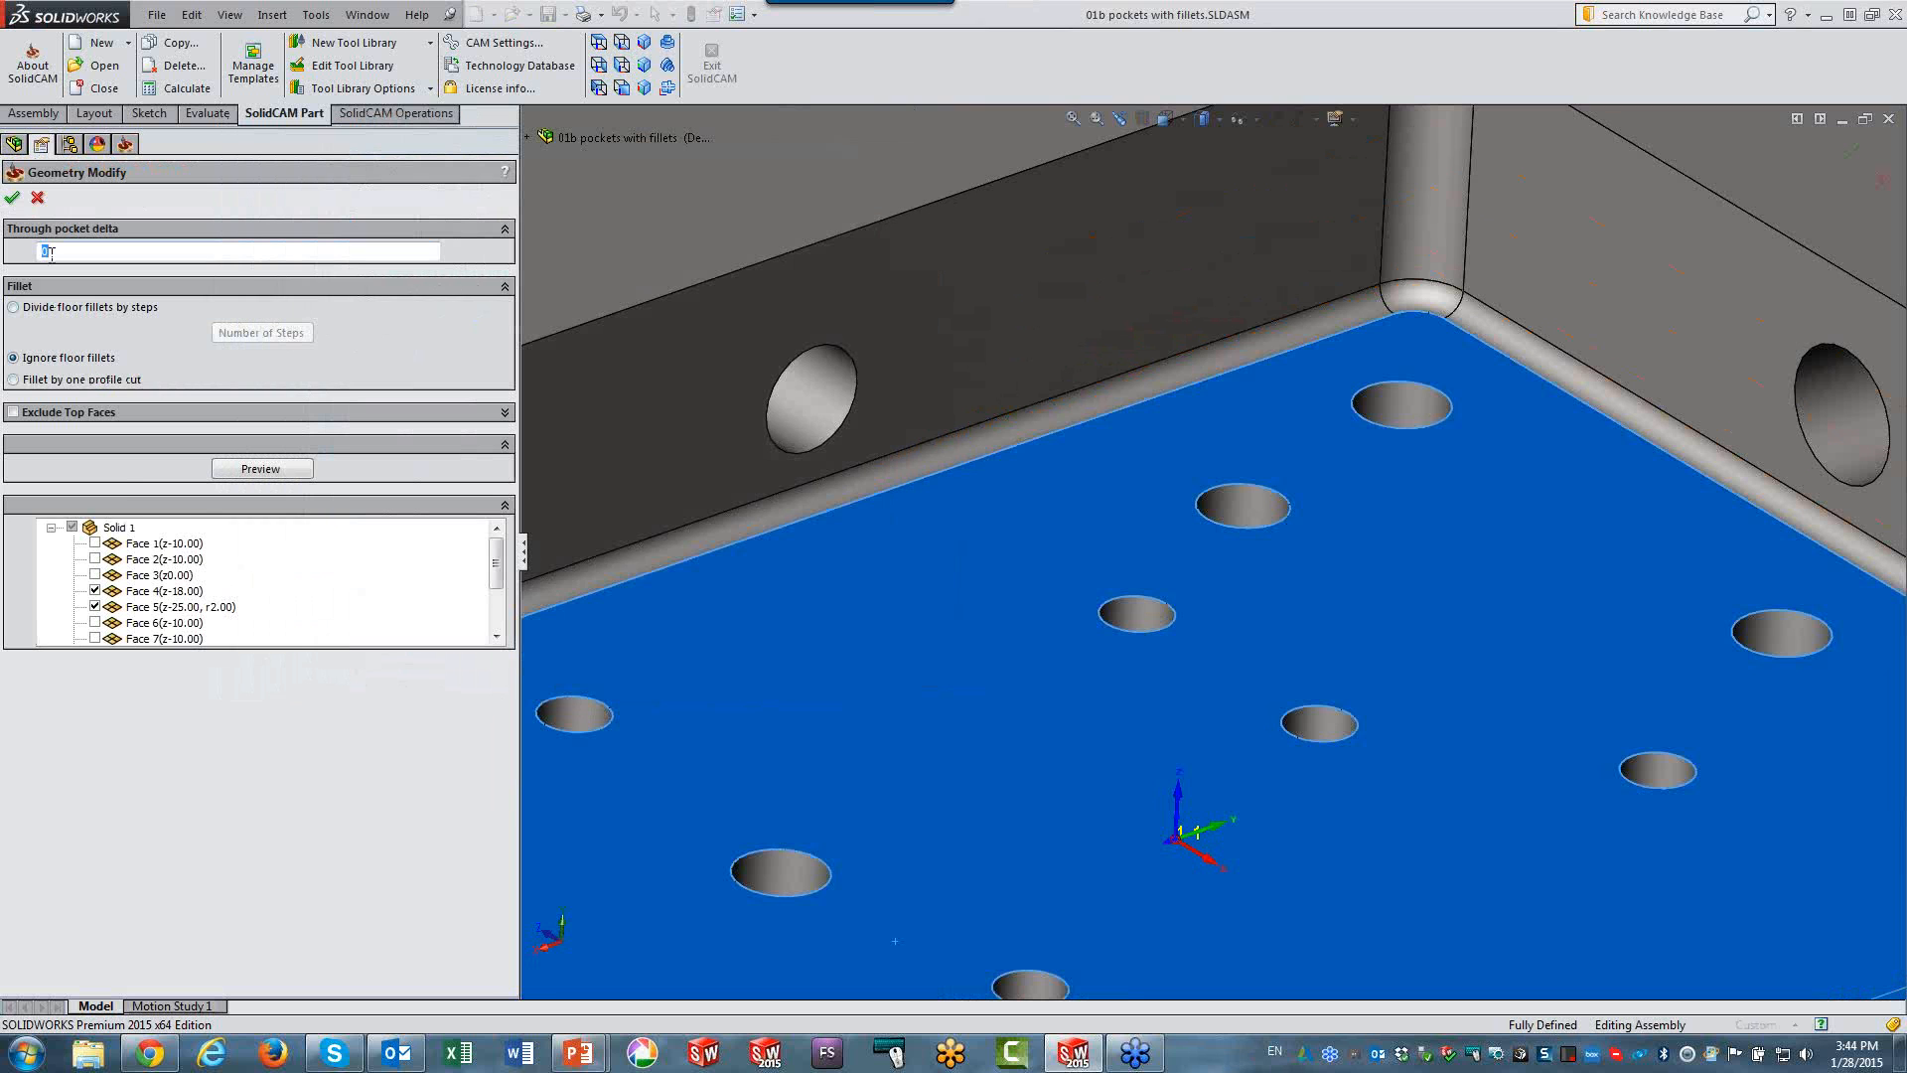
click(38, 197)
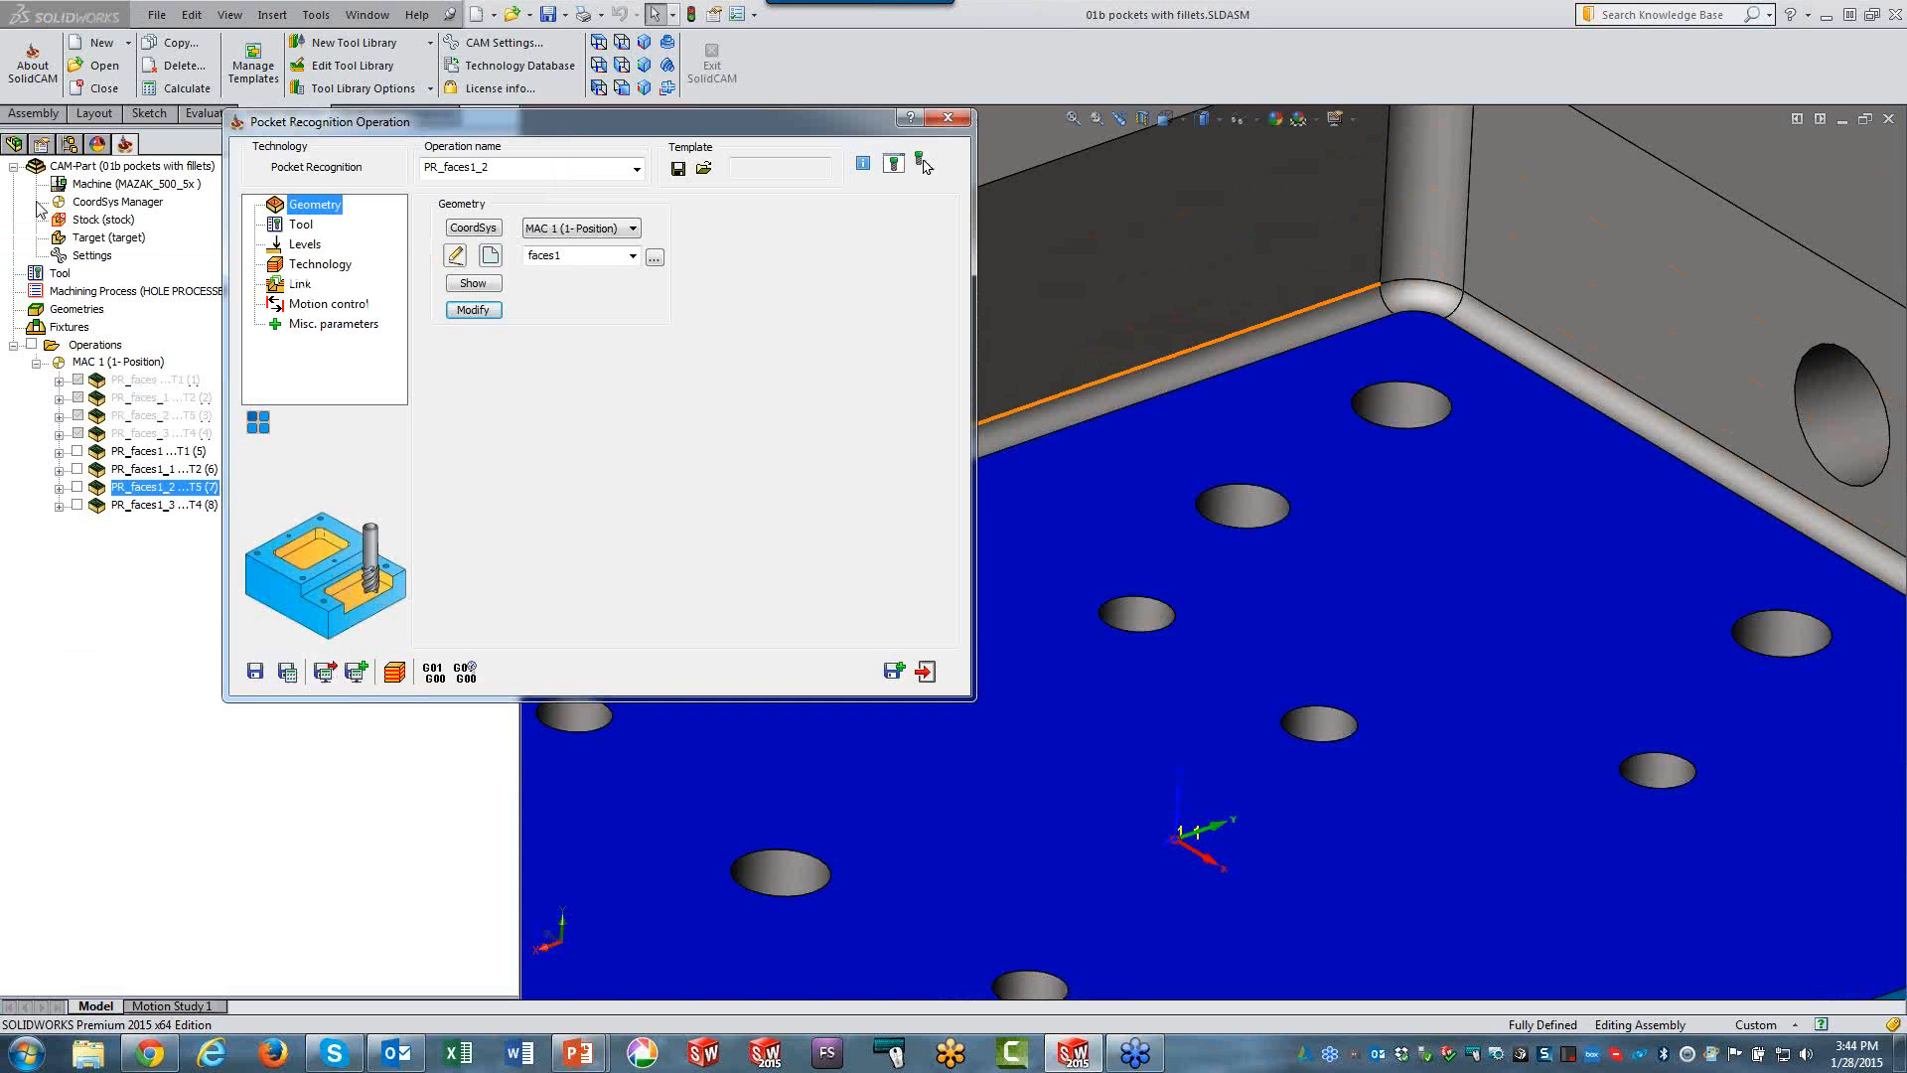